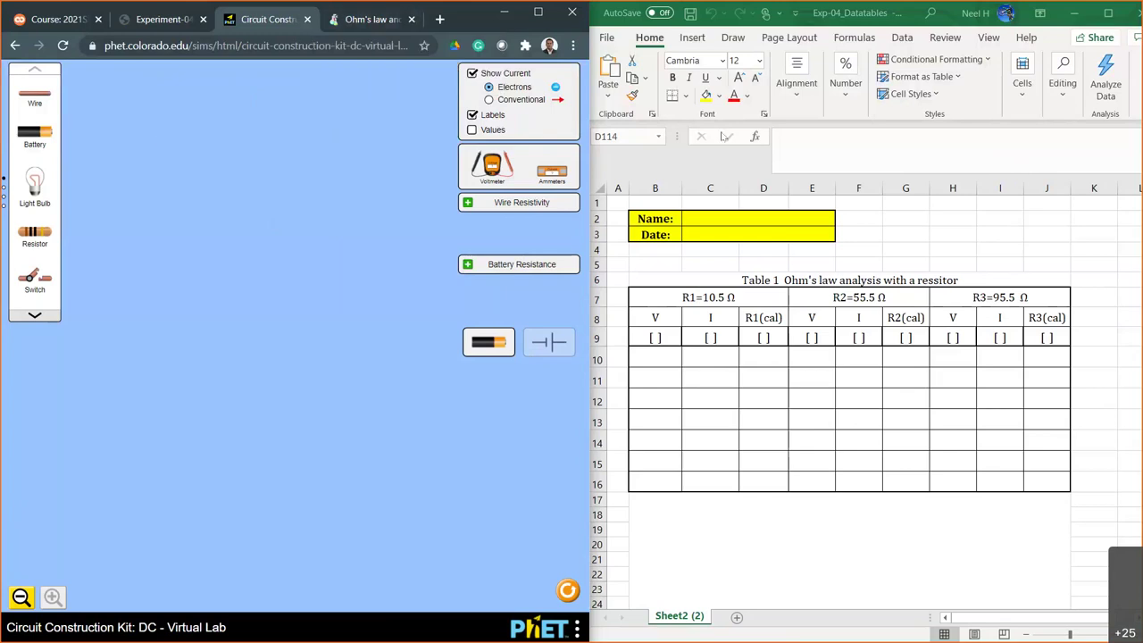
Step: Widen the Excel window and handwrite 'V ∝ I' in ink beside the Ohm's law table
left_click(587, 154)
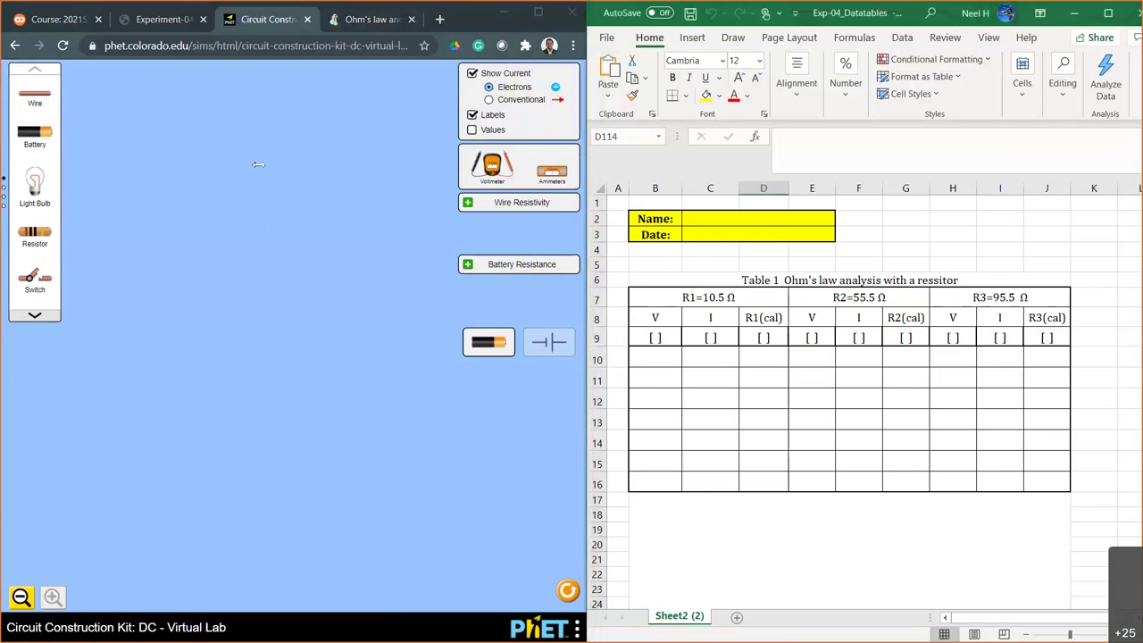
left_click_drag(47, 175, 49, 176)
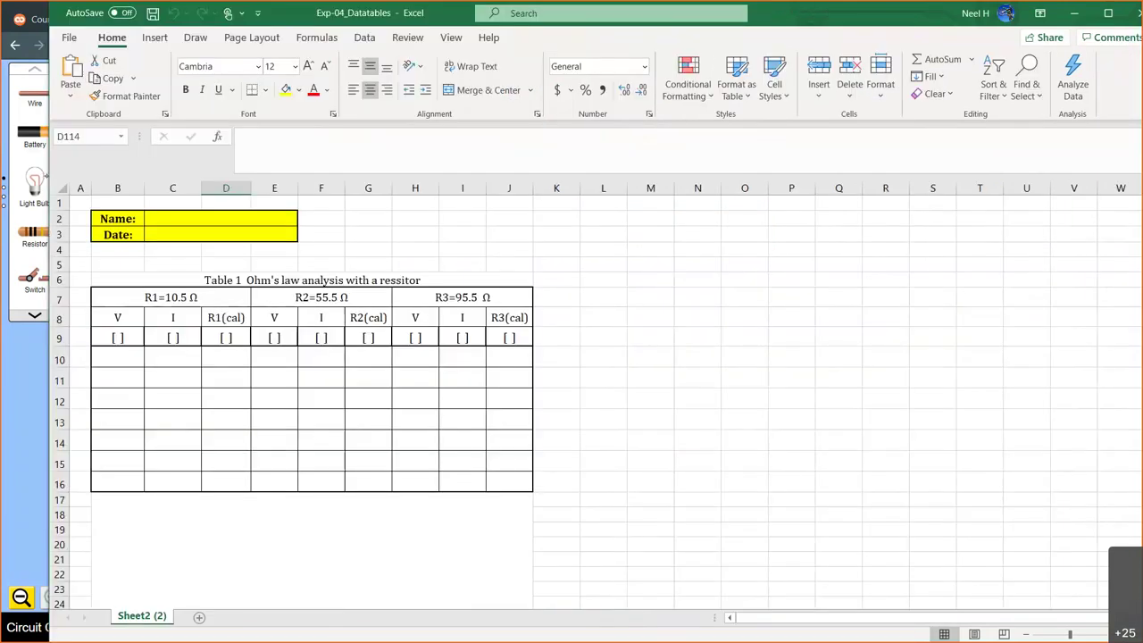
mouse_move(708, 301)
left_mouse_down()
mouse_move(742, 294)
mouse_move(801, 327)
mouse_move(833, 328)
left_mouse_up()
left_click_drag(827, 288, 849, 286)
left_click_drag(824, 331, 847, 328)
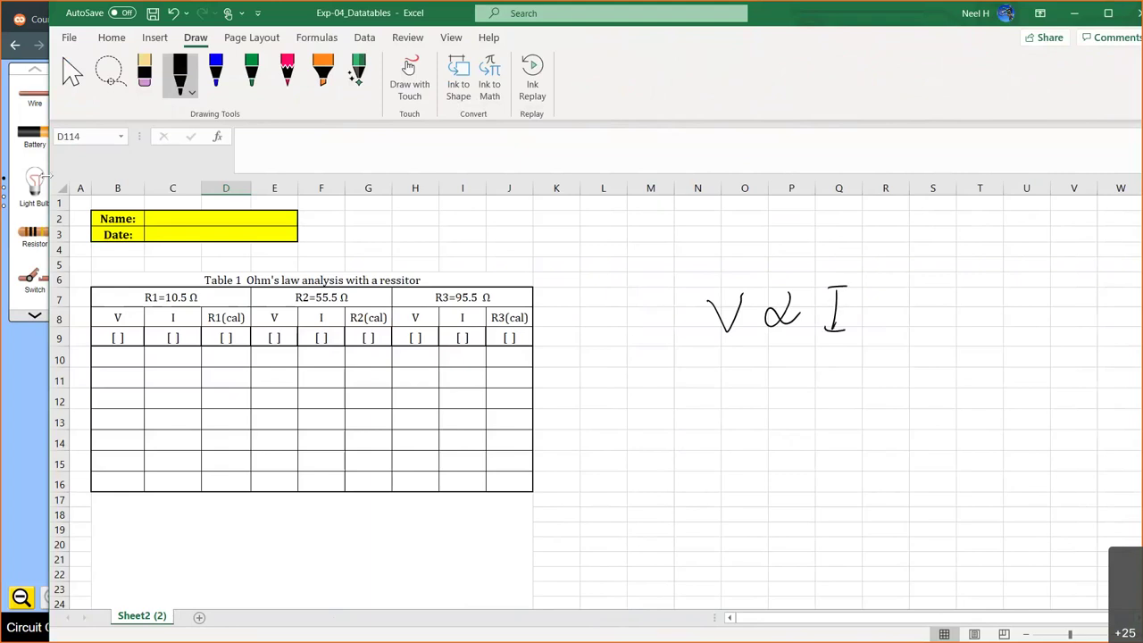
Step: Ink 'V = RI' beneath it, then return to the circuit simulator
mouse_move(736, 366)
left_mouse_down()
mouse_move(758, 385)
mouse_move(771, 355)
mouse_move(804, 368)
left_mouse_up()
mouse_move(789, 384)
left_mouse_down()
mouse_move(845, 361)
mouse_move(854, 384)
mouse_move(877, 360)
left_mouse_up()
left_click_drag(867, 361, 867, 389)
mouse_move(860, 390)
left_mouse_down()
mouse_move(879, 389)
mouse_move(858, 381)
left_mouse_up()
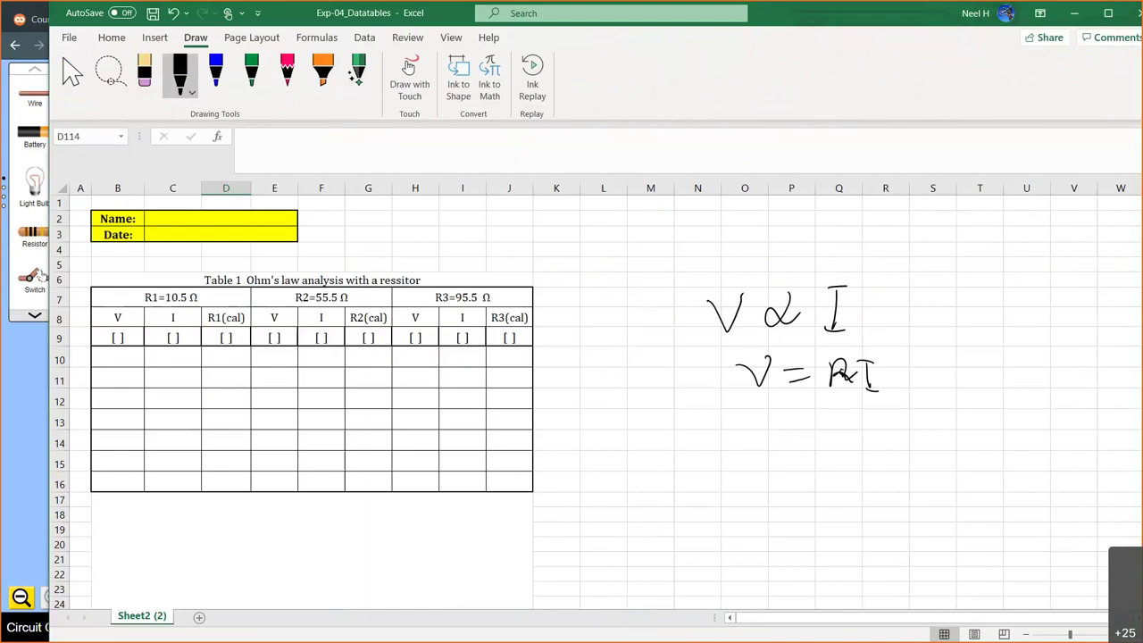
left_click(24, 374)
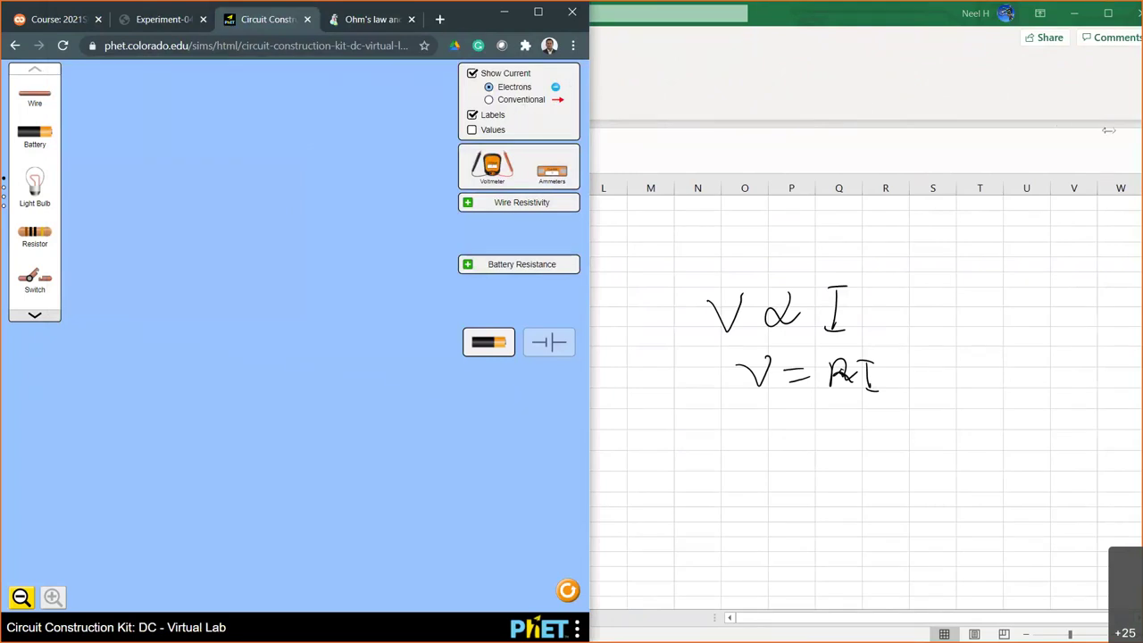
Step: Enlarge the simulator window and try out a battery, wire and light bulb
left_click_drag(1108, 130, 1116, 131)
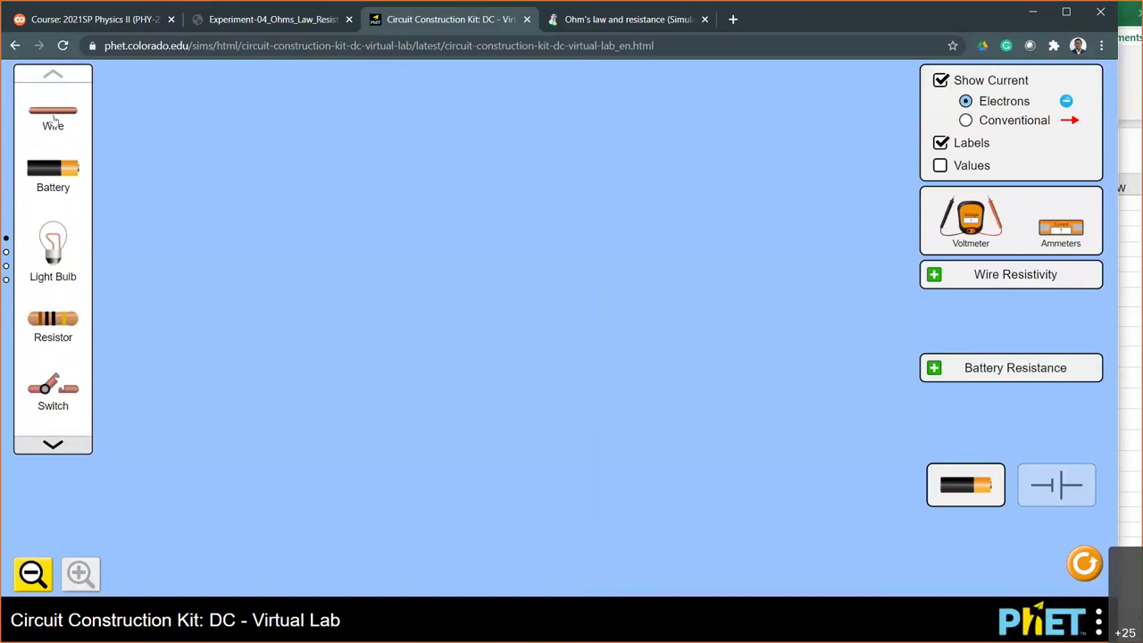
mouse_move(54, 169)
left_mouse_down()
mouse_move(205, 176)
mouse_move(72, 178)
left_mouse_up()
mouse_move(53, 111)
left_mouse_down()
mouse_move(181, 109)
mouse_move(58, 111)
left_mouse_up()
mouse_move(52, 240)
left_mouse_down()
mouse_move(105, 219)
mouse_move(52, 241)
left_mouse_up()
Step: Place a test resistor and switch, then remove both to leave the canvas empty
left_click_drag(52, 323, 311, 258)
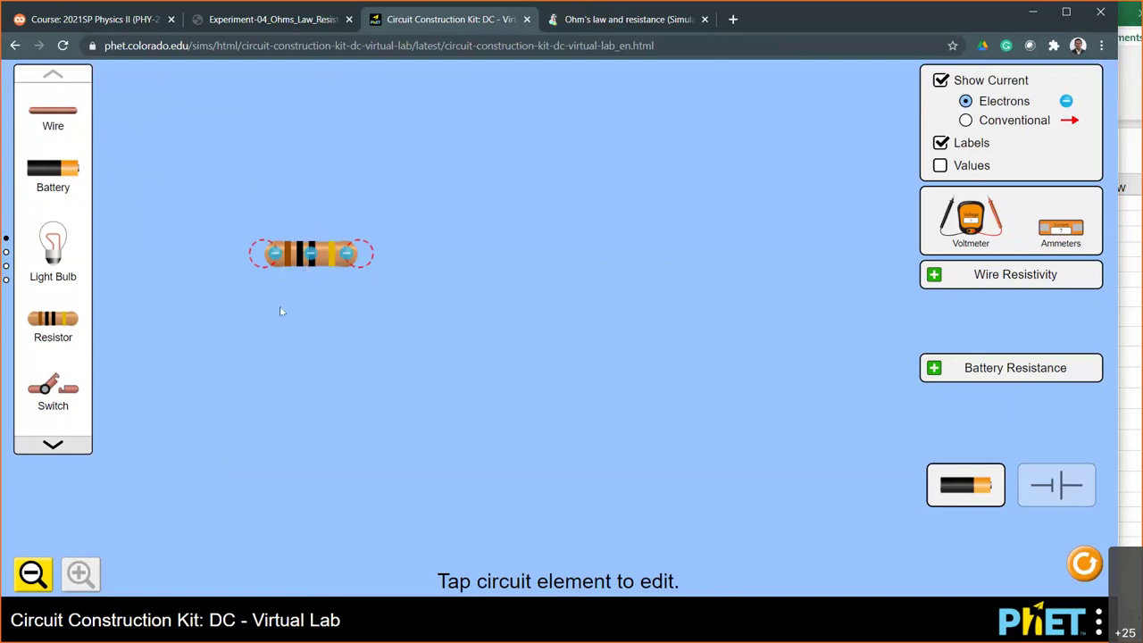
mouse_move(85, 405)
left_mouse_down()
mouse_move(258, 424)
mouse_move(73, 404)
left_mouse_up()
left_click_drag(331, 263, 70, 329)
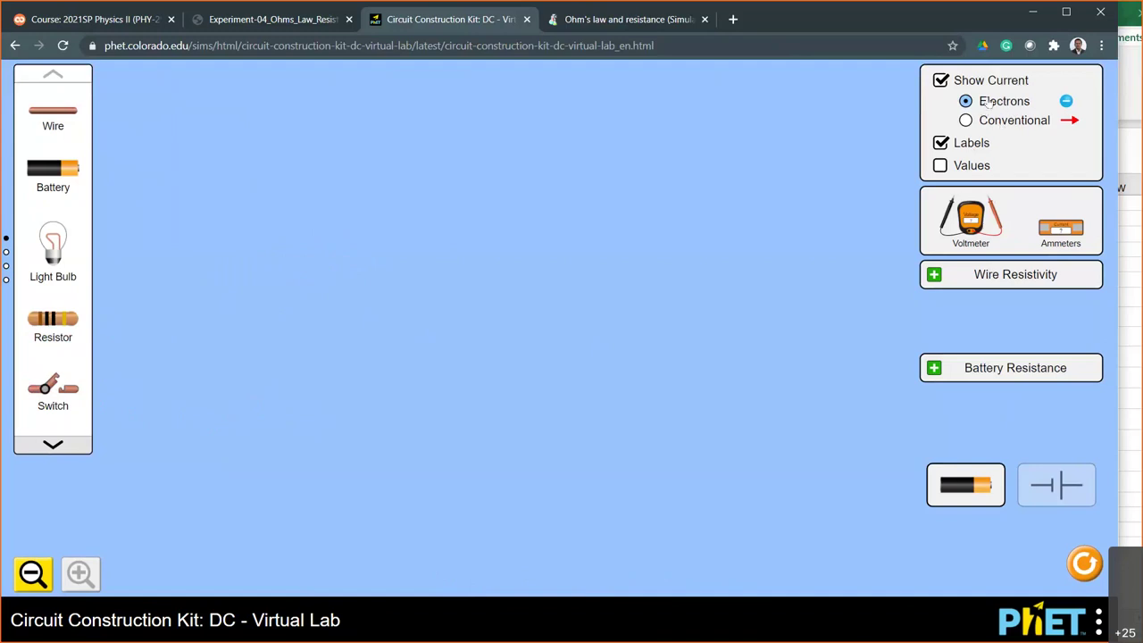
Step: Place a voltmeter at lower left and an ammeter mid-canvas, then show the wire resistivity slider
left_click_drag(970, 228, 329, 477)
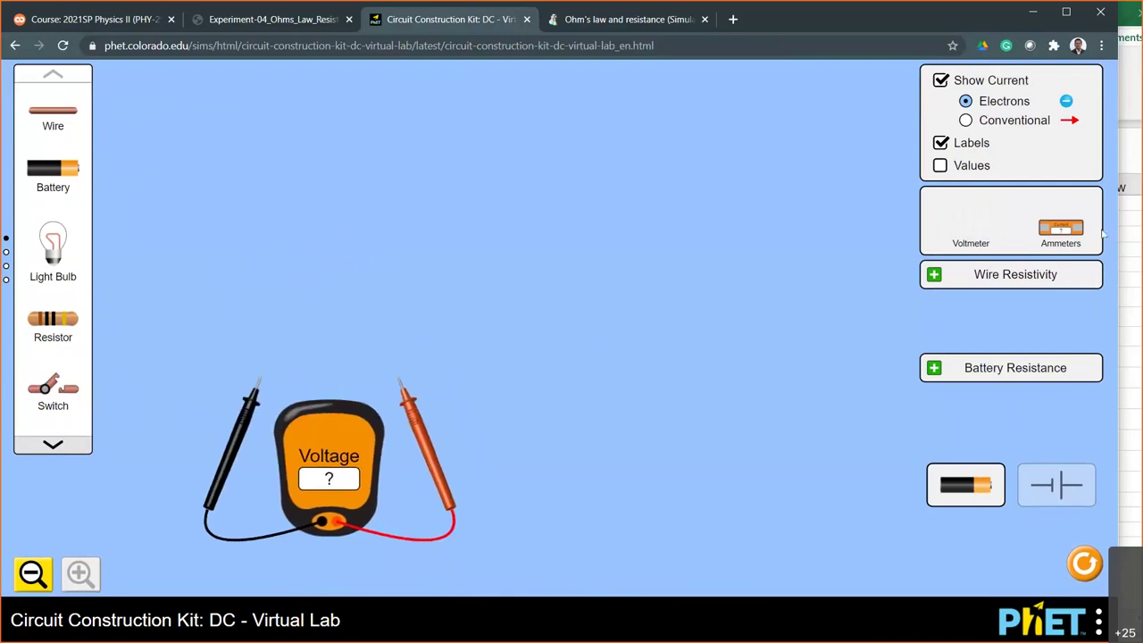
left_click_drag(1063, 229, 623, 455)
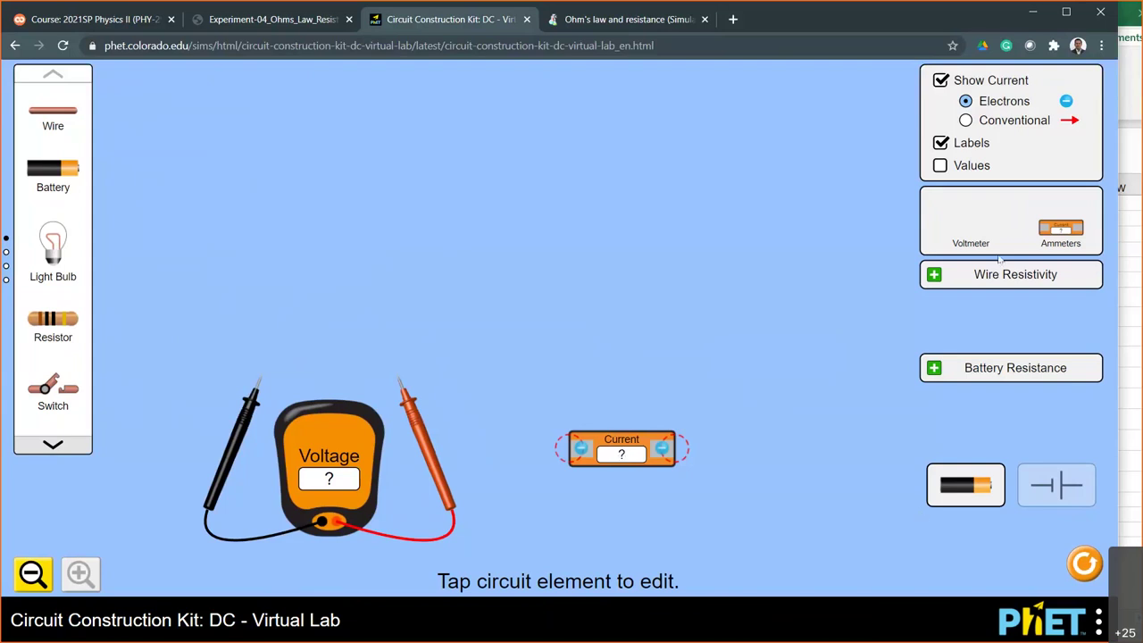
left_click(935, 276)
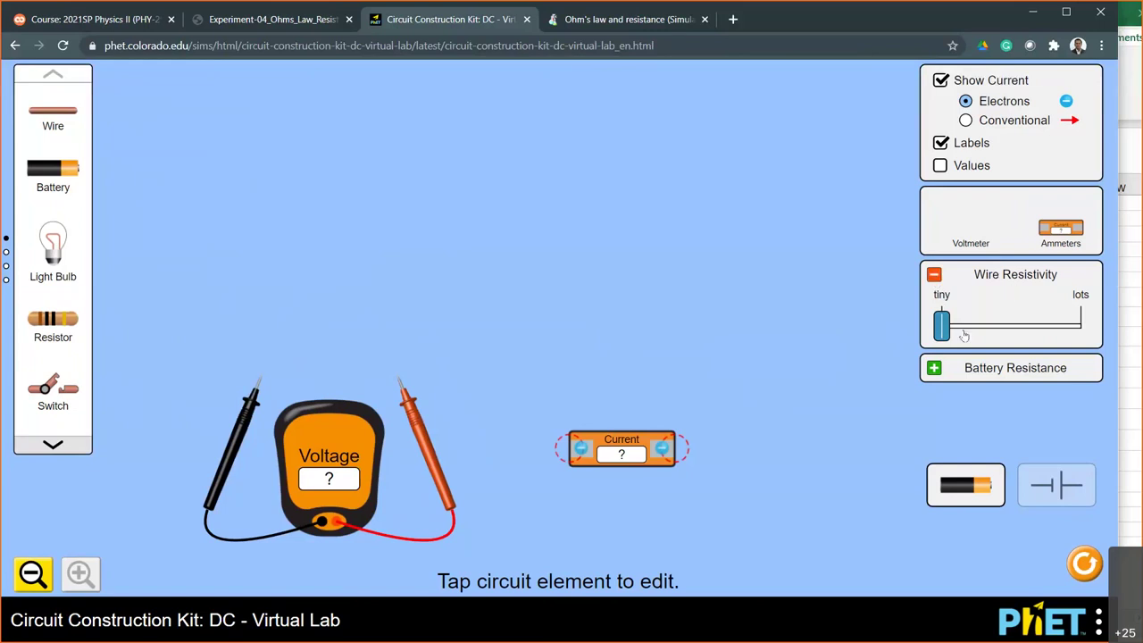
Step: Hide wire resistivity, view the battery's 0.0 Ω internal resistance, then switch to schematic symbols
left_click(934, 276)
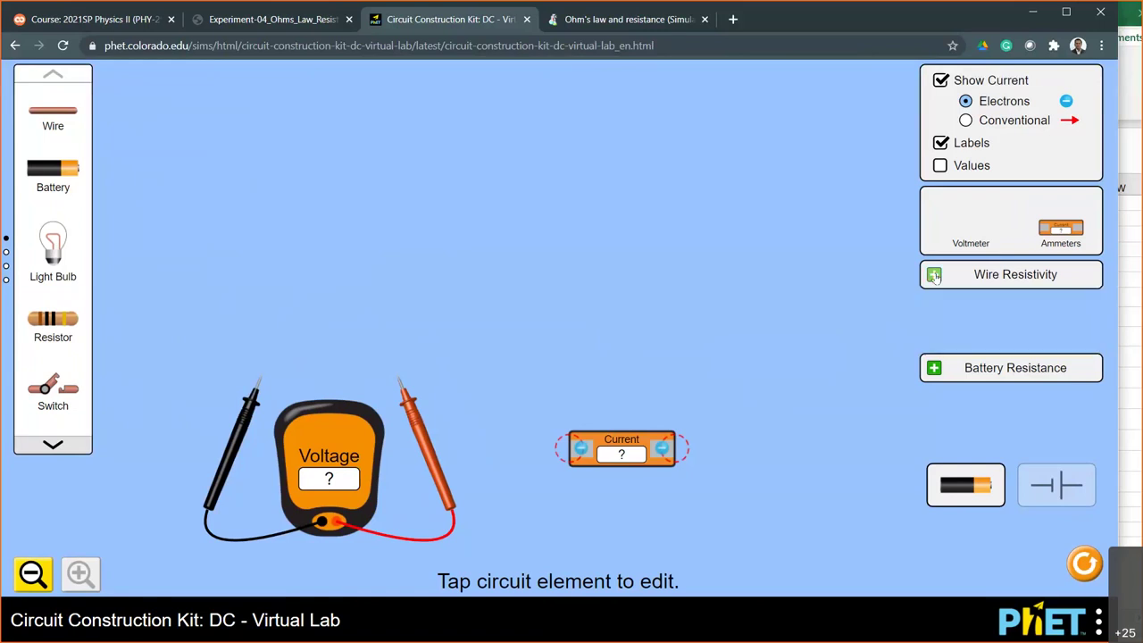
left_click(934, 367)
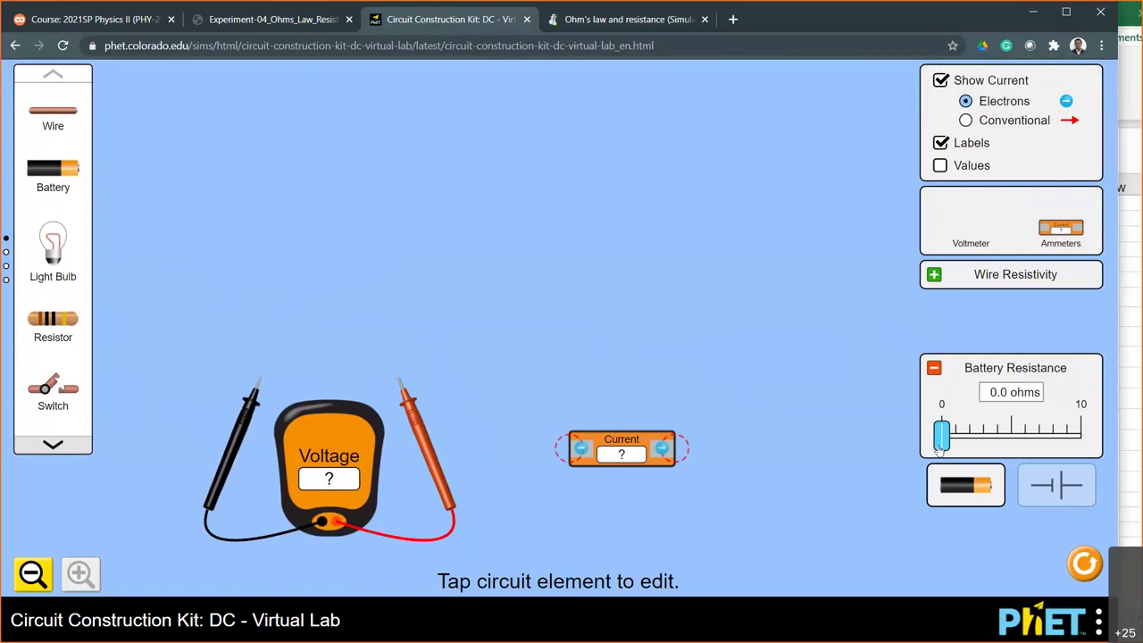
left_click(935, 369)
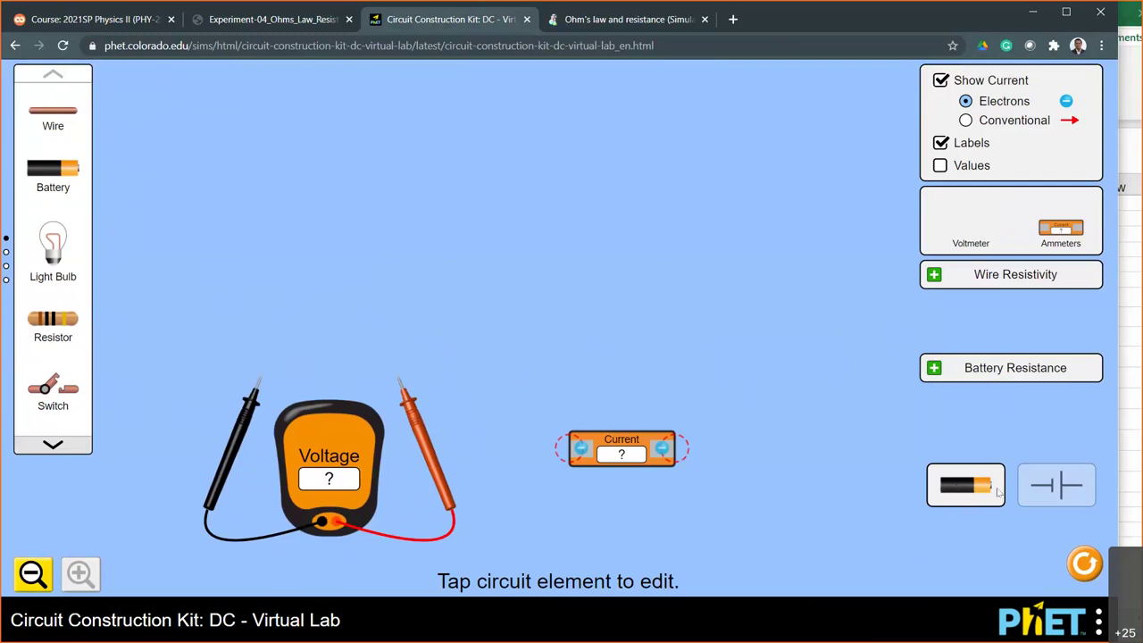
left_click(1056, 487)
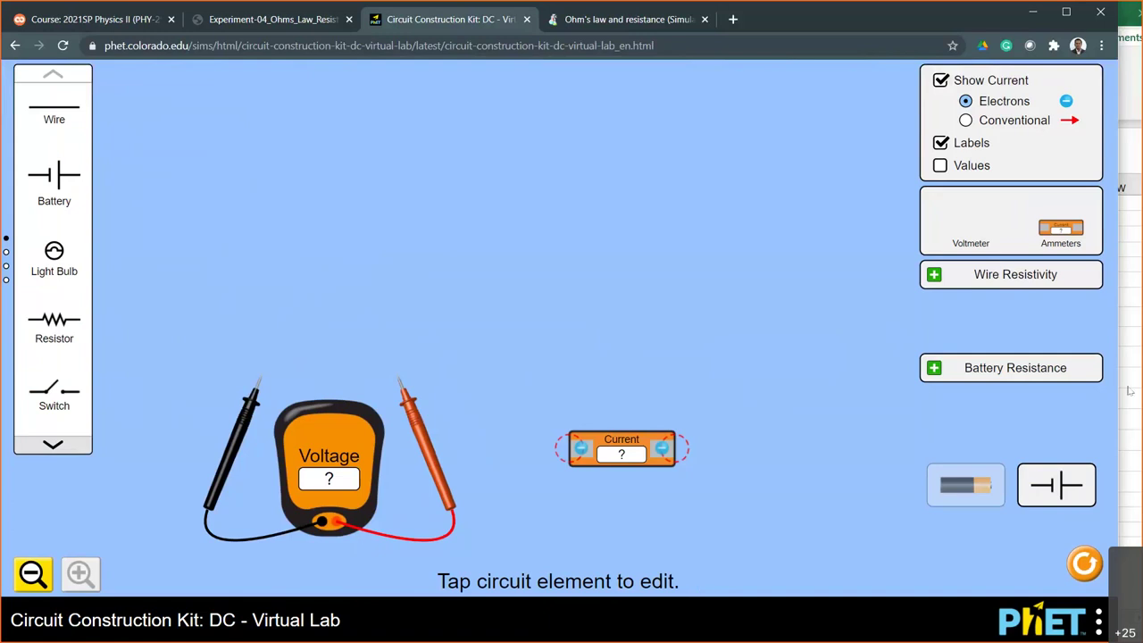
Step: Return to realistic pictures and place a wire, battery and resistor at the canvas's top-left
left_click(974, 480)
left_click_drag(42, 111, 251, 129)
left_click_drag(95, 175, 358, 129)
left_click_drag(70, 313, 250, 208)
Step: Add a switch after the battery and attach a second ammeter to the resistor's right end
left_click_drag(53, 388, 411, 120)
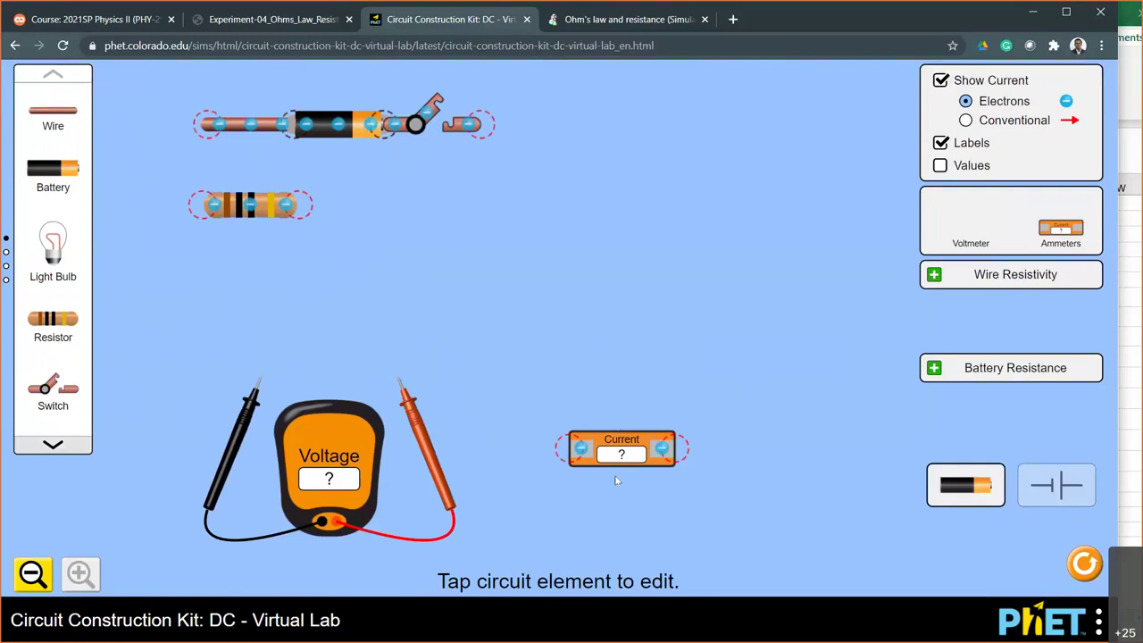
left_click_drag(1061, 227, 793, 156)
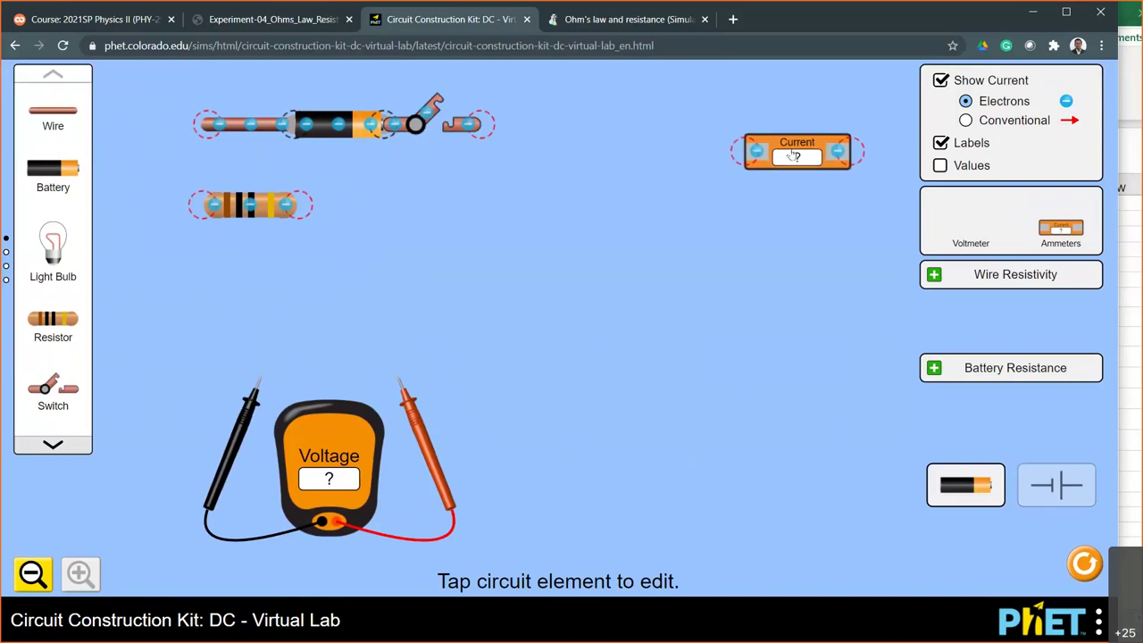
left_click_drag(793, 156, 368, 206)
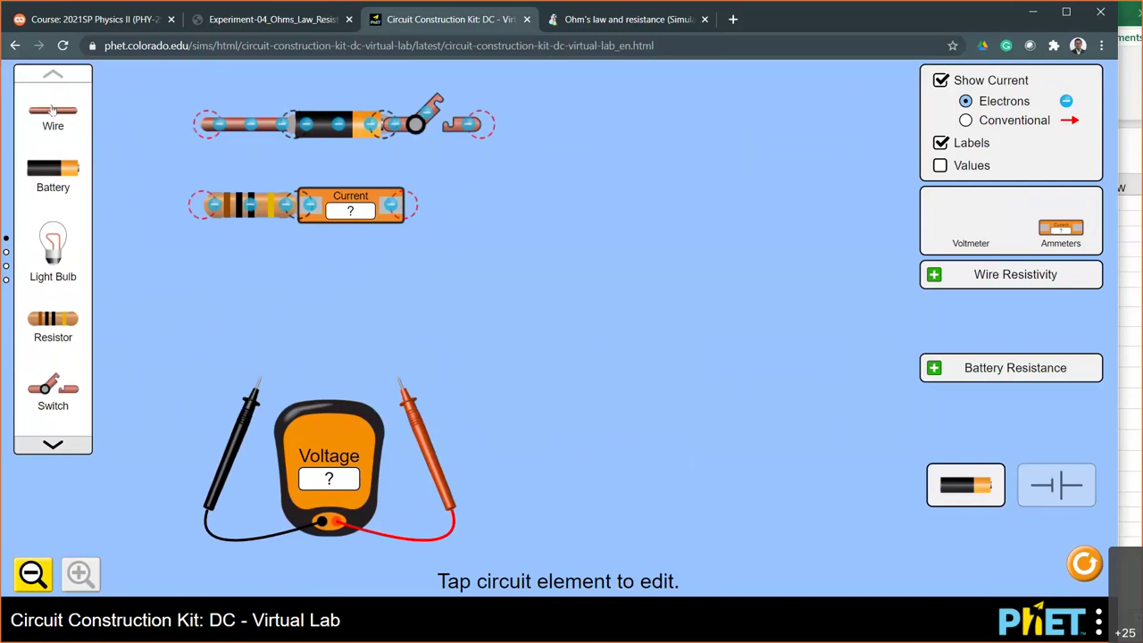
Step: Add wires linking the battery and switch ends down to the resistor and ammeter
left_click_drag(52, 112, 201, 210)
left_click_drag(54, 116, 483, 211)
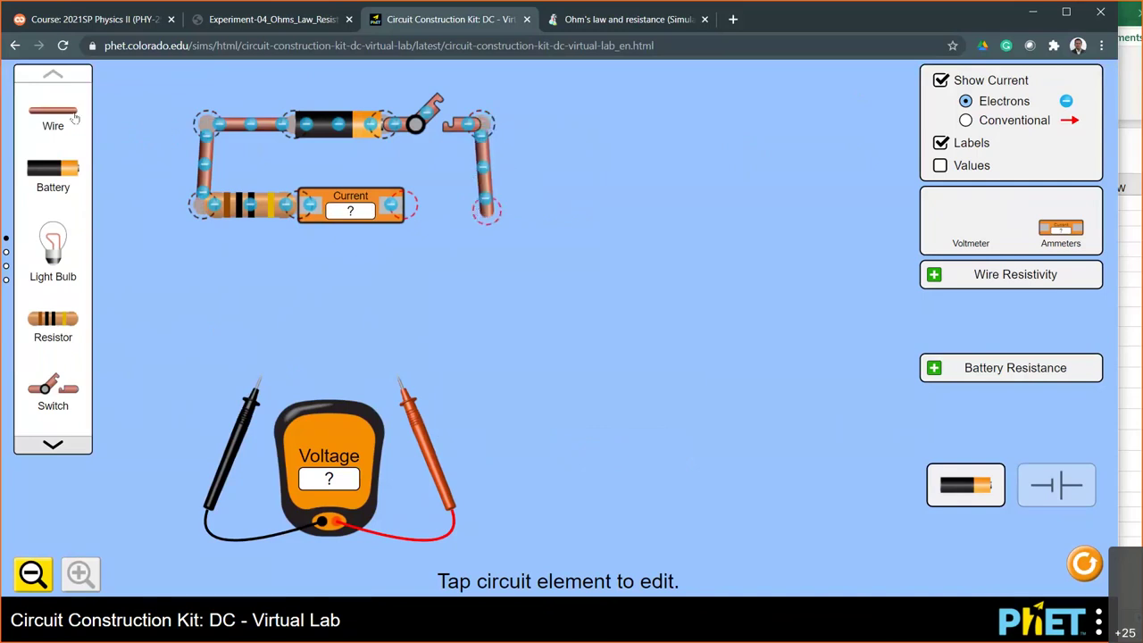
left_click_drag(483, 211, 480, 204)
left_click_drag(208, 206, 215, 205)
left_click(215, 205)
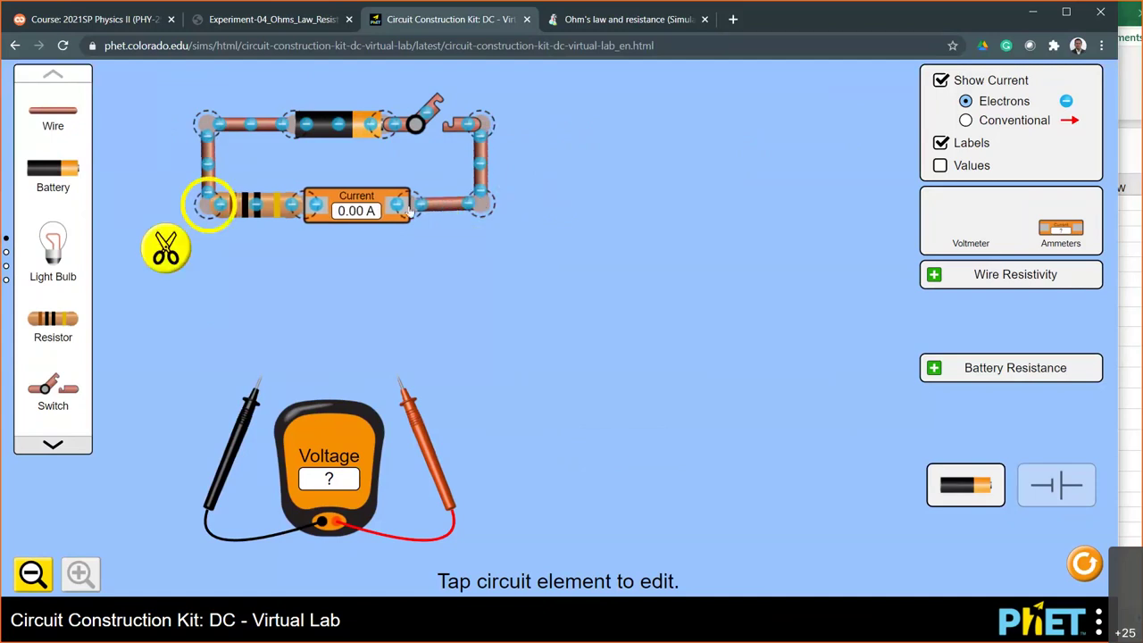
left_click_drag(481, 204, 483, 207)
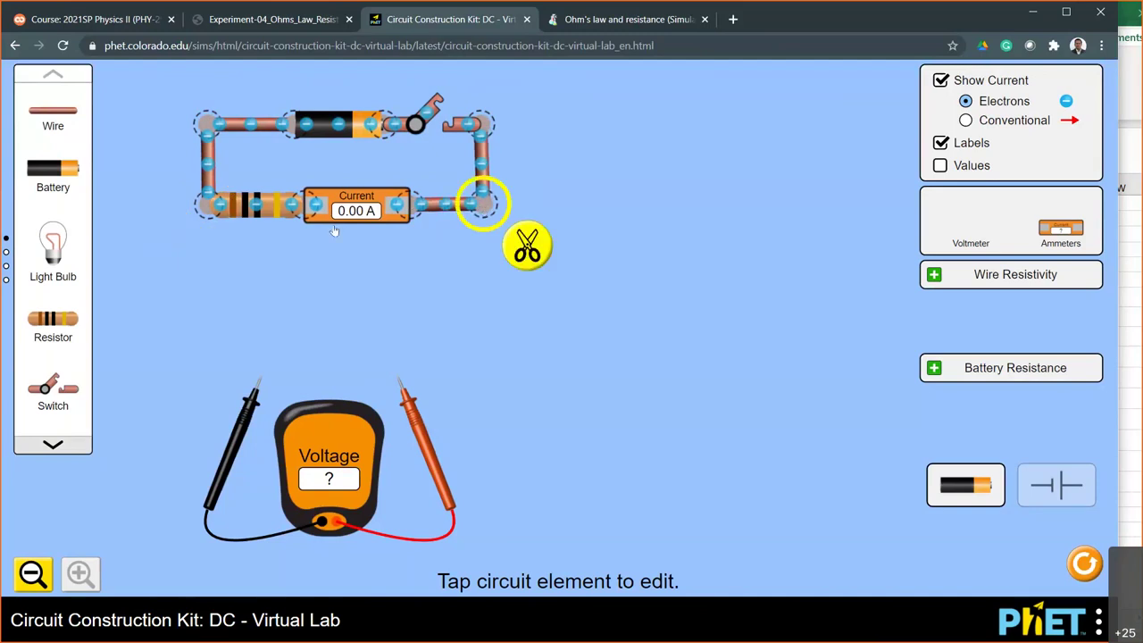
Step: Split and rejoin the lower-right wire junction to close the loop
left_click(419, 265)
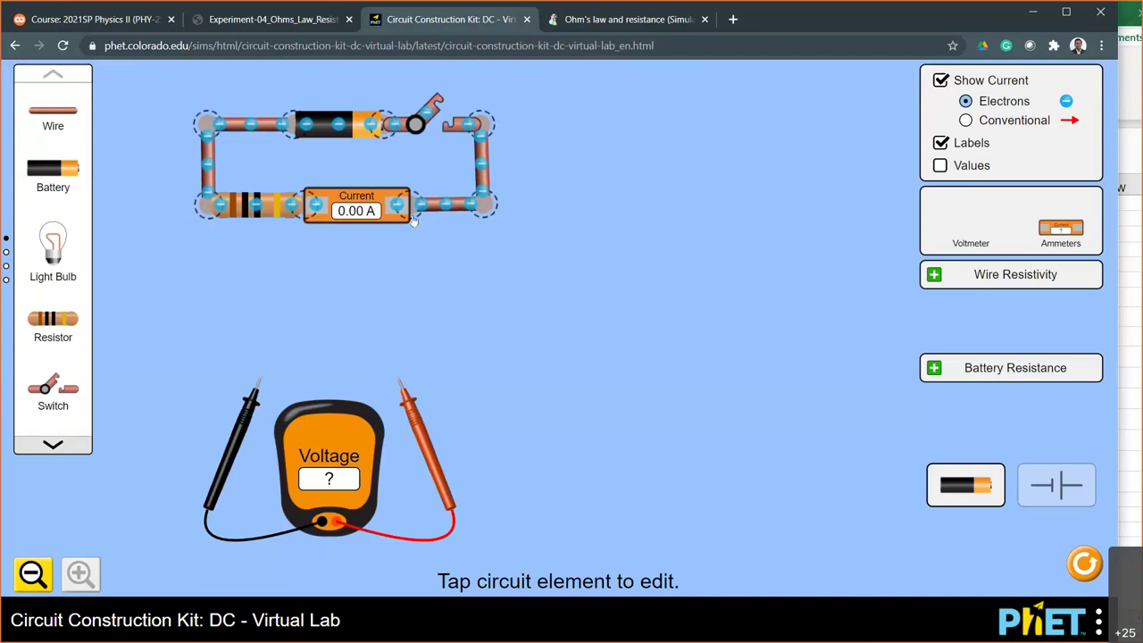
left_click(487, 206)
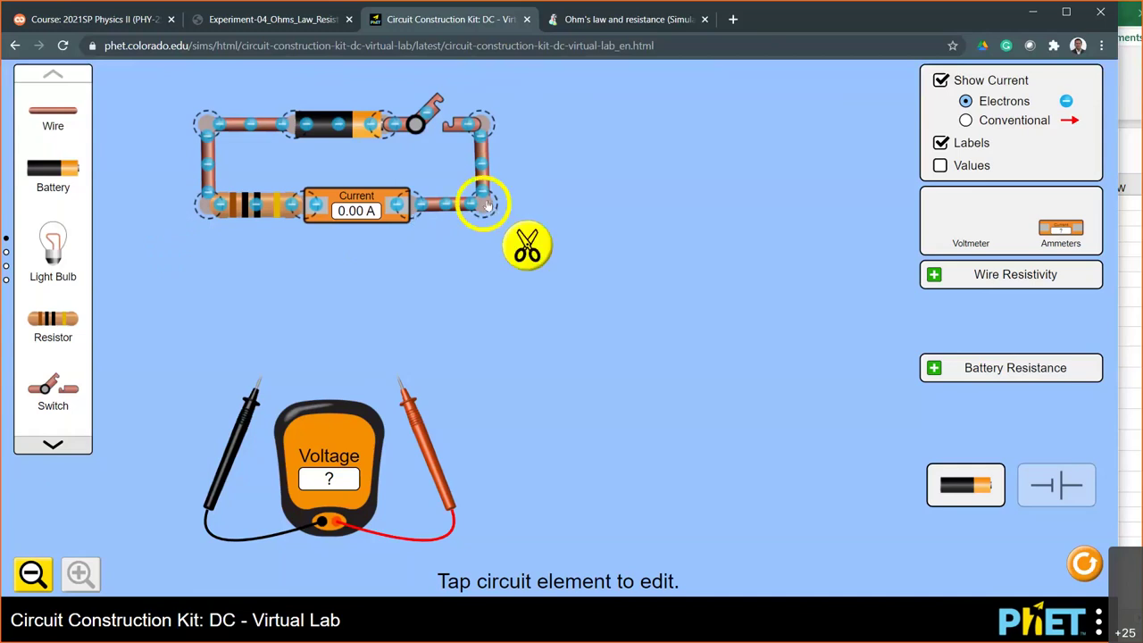
left_click(531, 254)
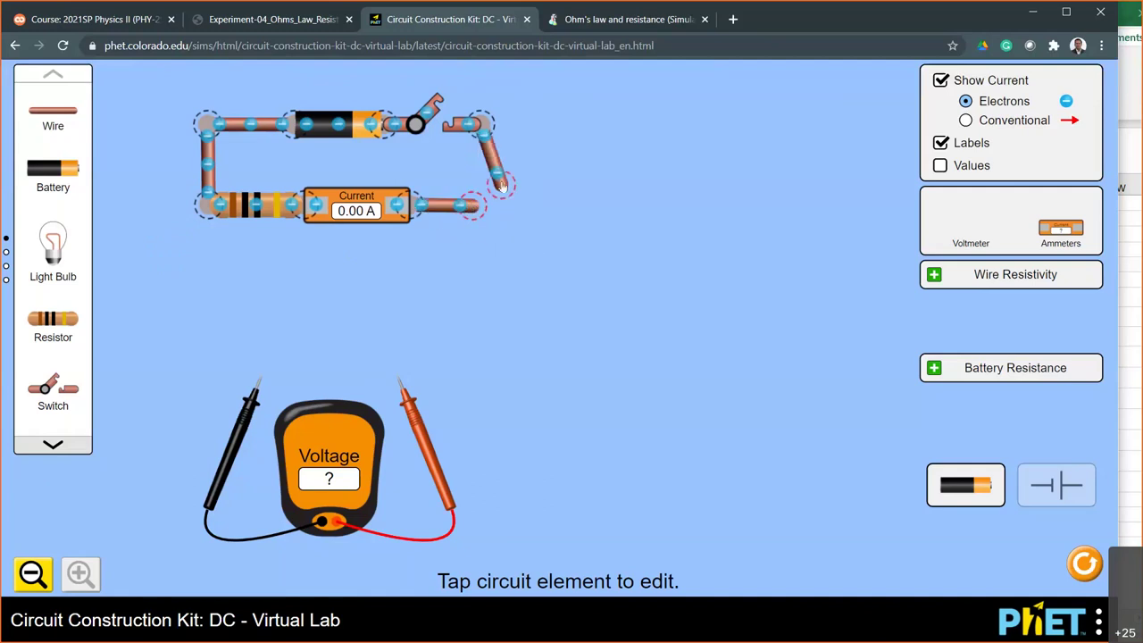
left_click_drag(500, 185, 485, 204)
left_click(485, 204)
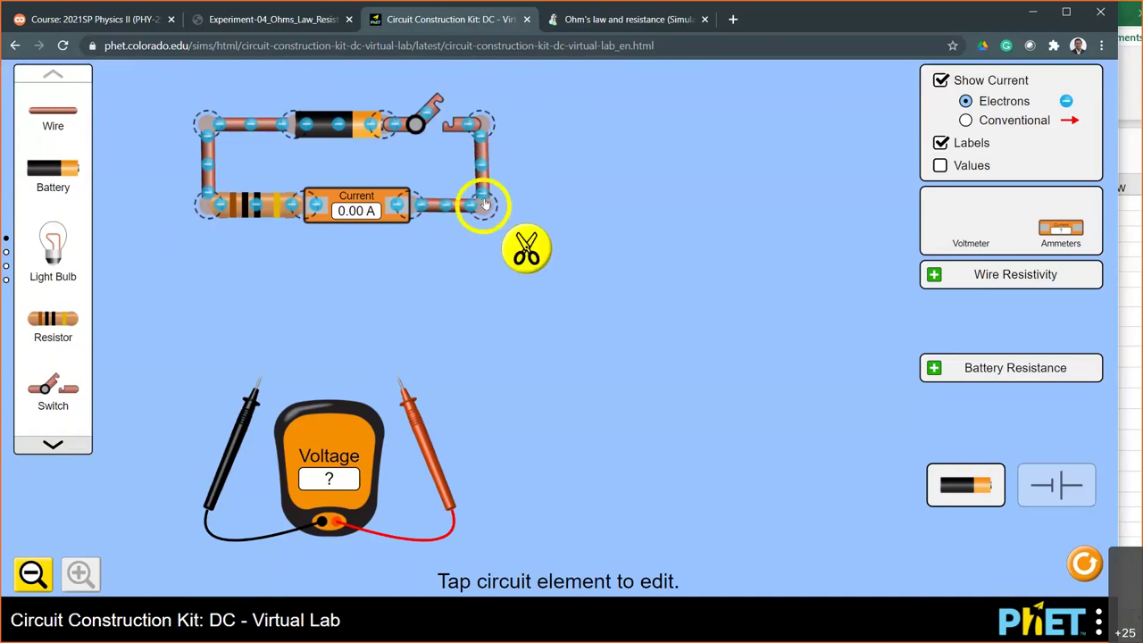
left_click(587, 268)
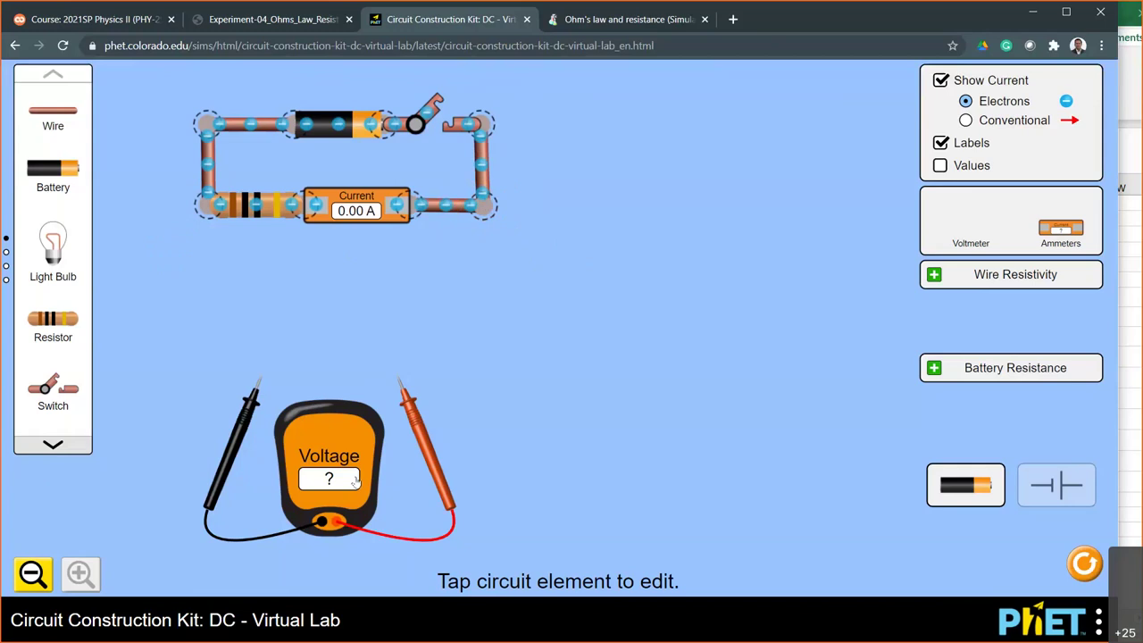
Step: Move the voltmeter up beside the resistor circuit
left_click_drag(312, 428, 285, 291)
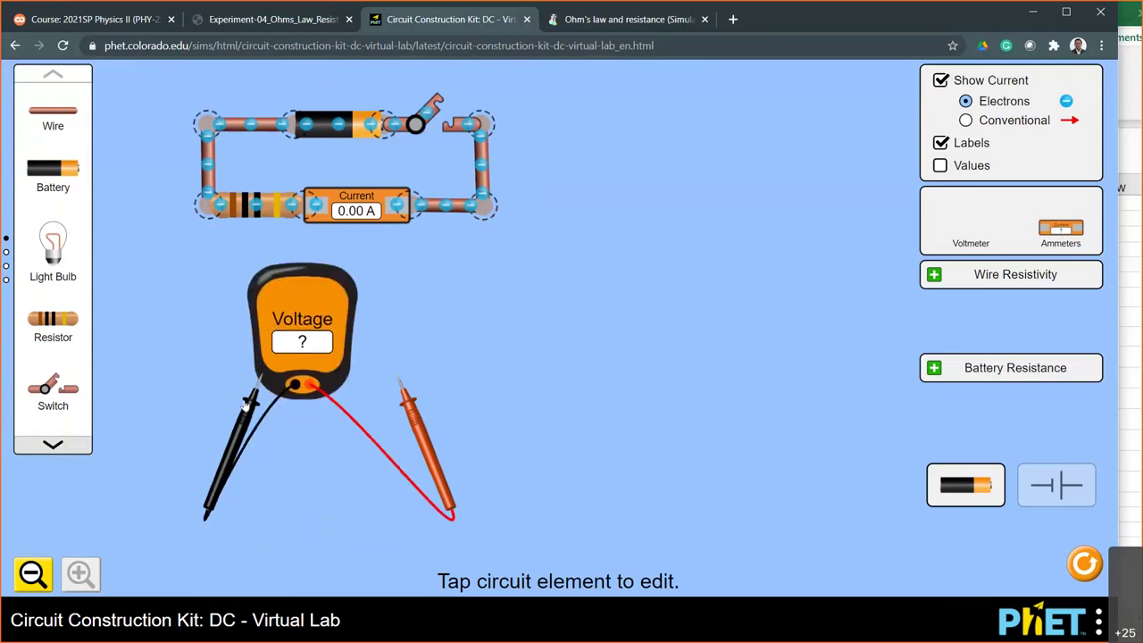
left_click_drag(246, 409, 201, 314)
left_click_drag(304, 320, 264, 303)
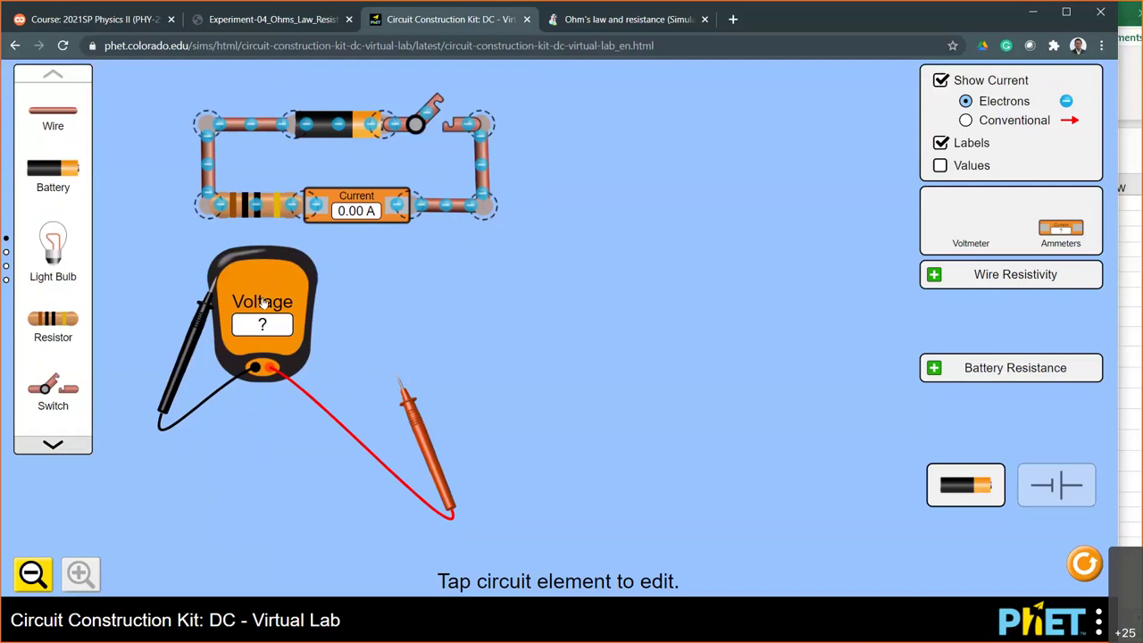
left_click_drag(270, 286, 275, 280)
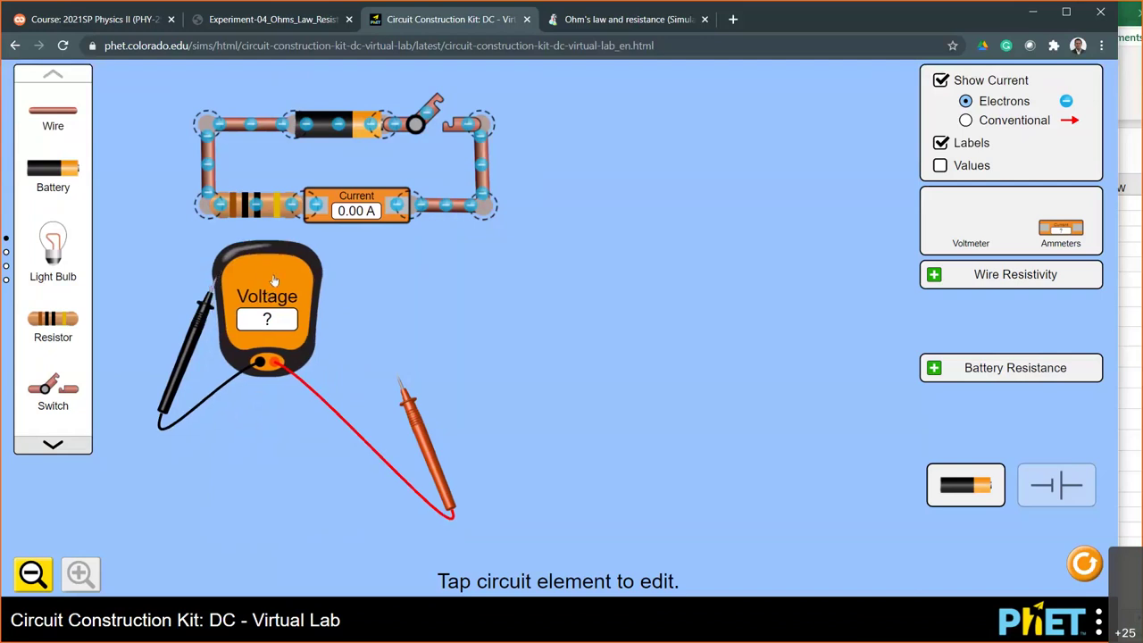
Step: Put the black probe on the resistor's left end, red on its right, and close the switch
left_click_drag(195, 338, 720, 205)
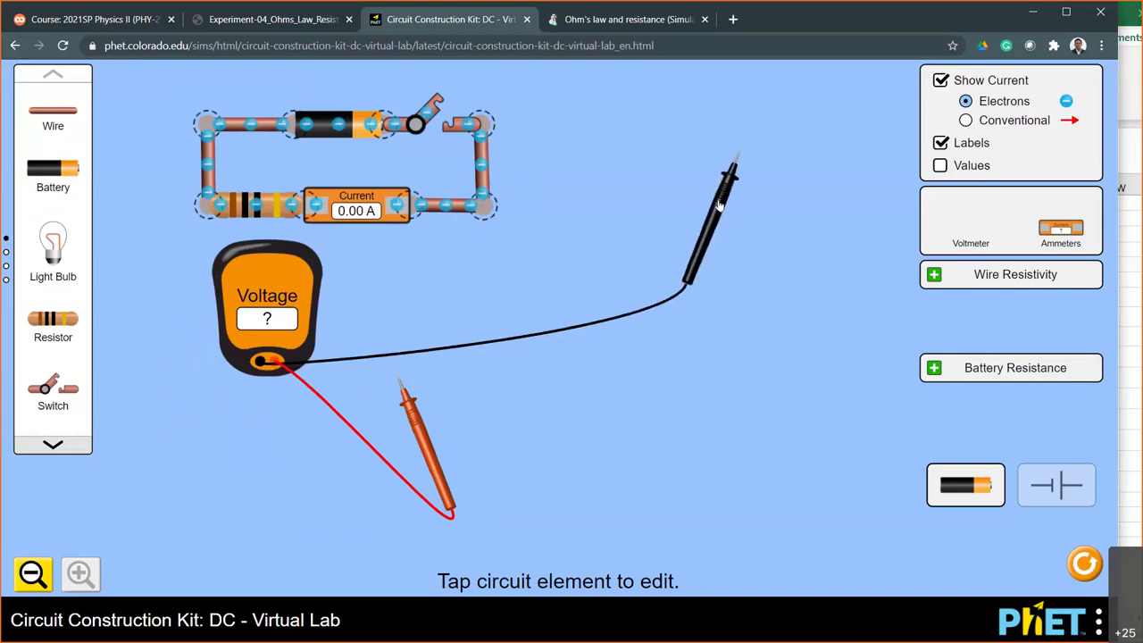
left_click_drag(720, 206, 186, 259)
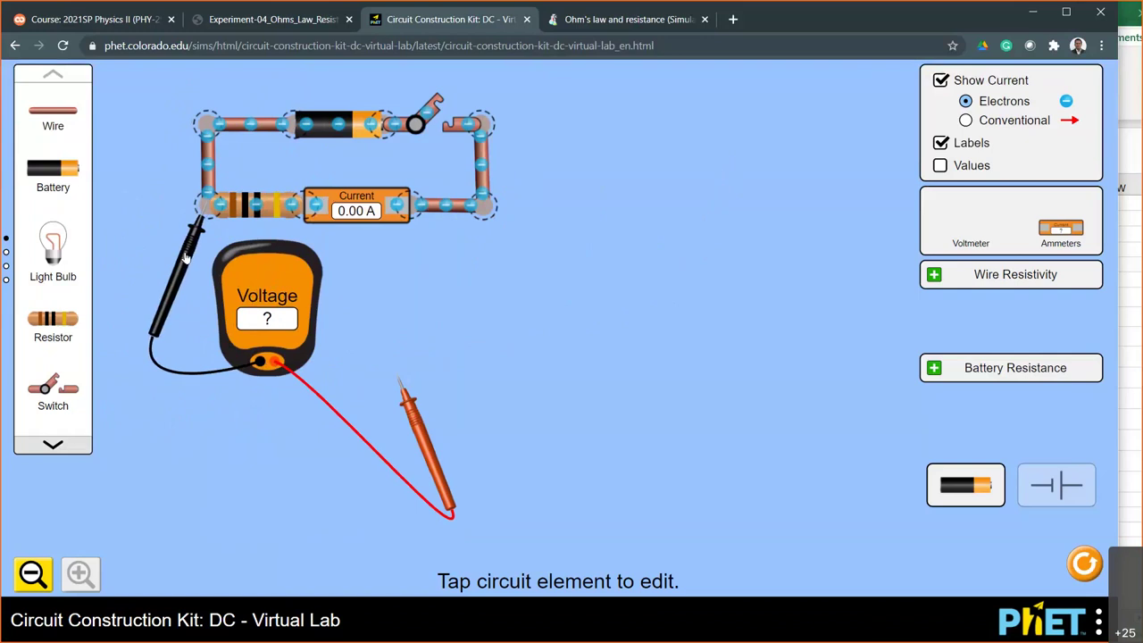
left_click_drag(423, 443, 264, 281)
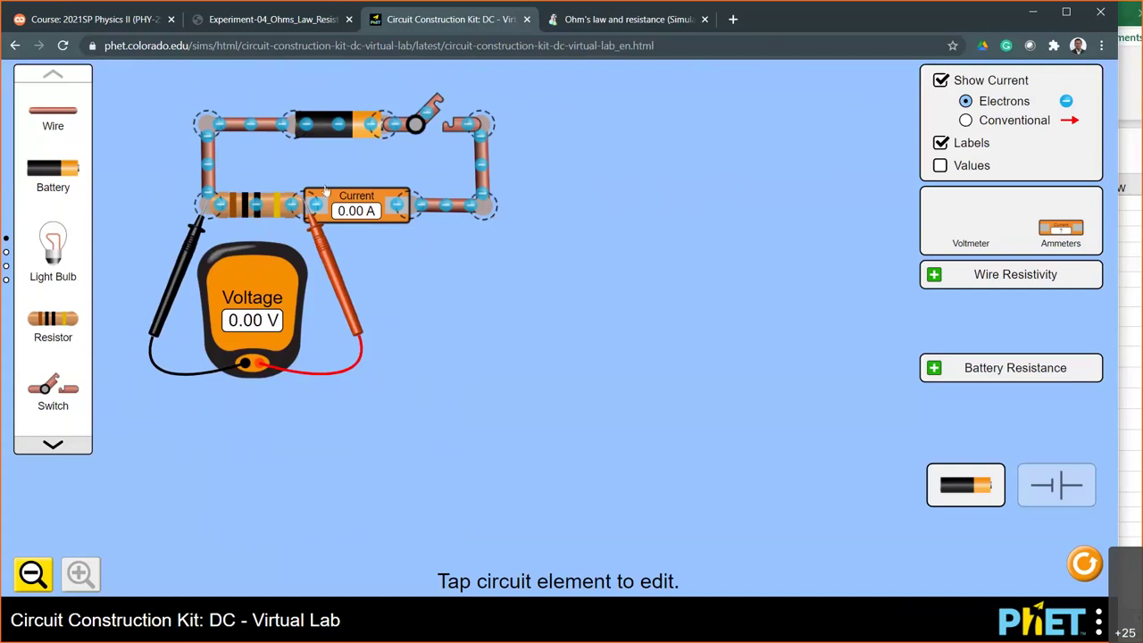
left_click(434, 120)
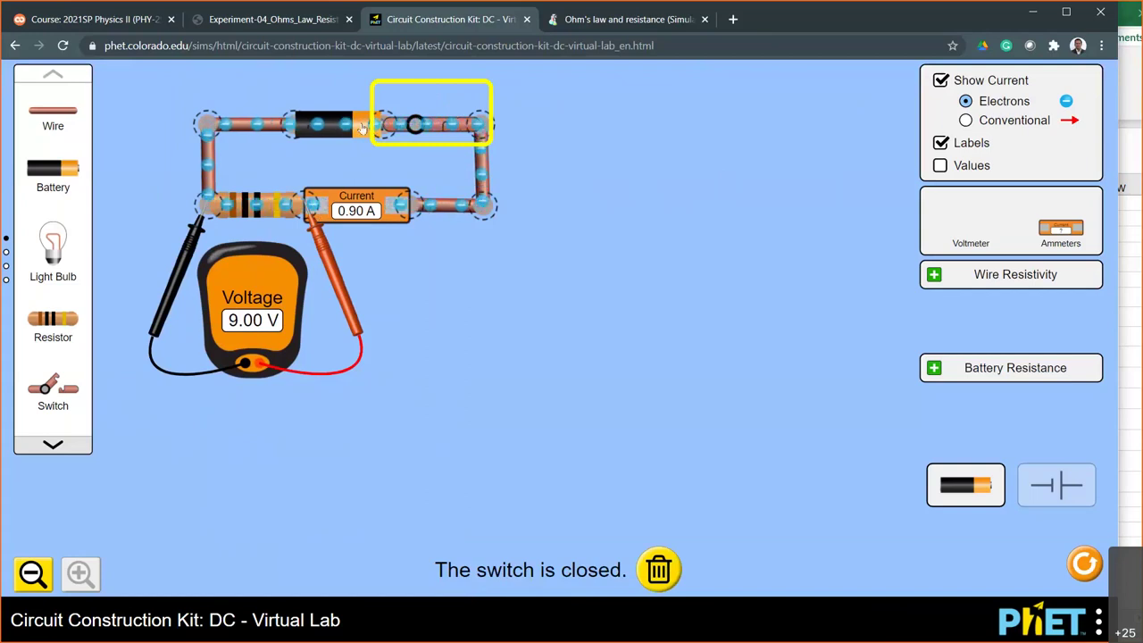
Step: Deselect the switch and show the current as conventional-current arrows
left_click(637, 185)
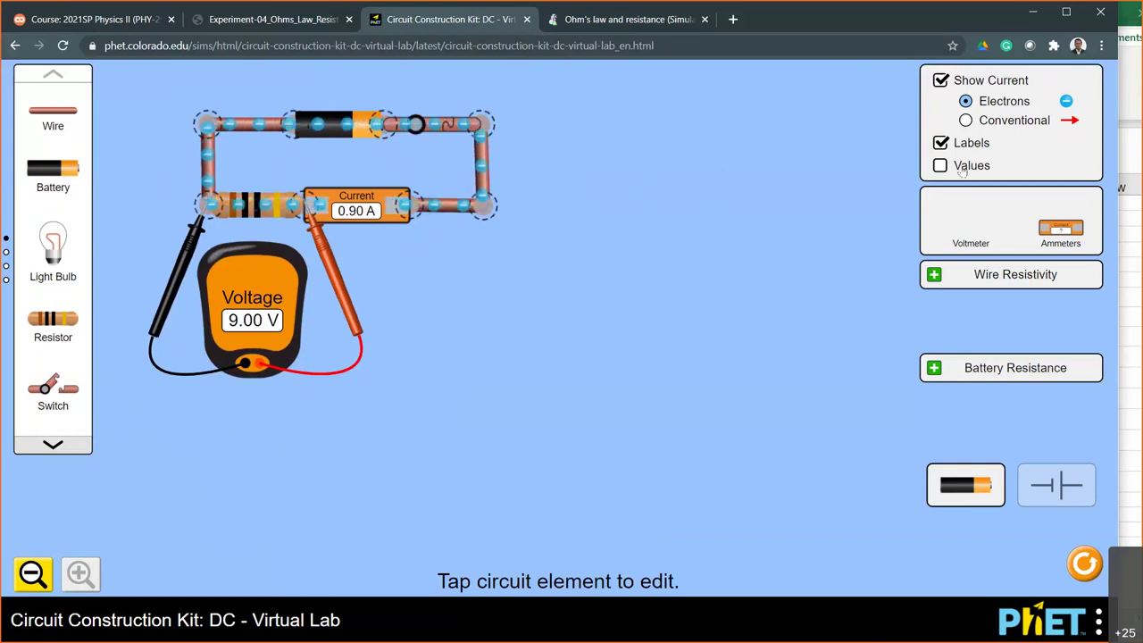
left_click(967, 121)
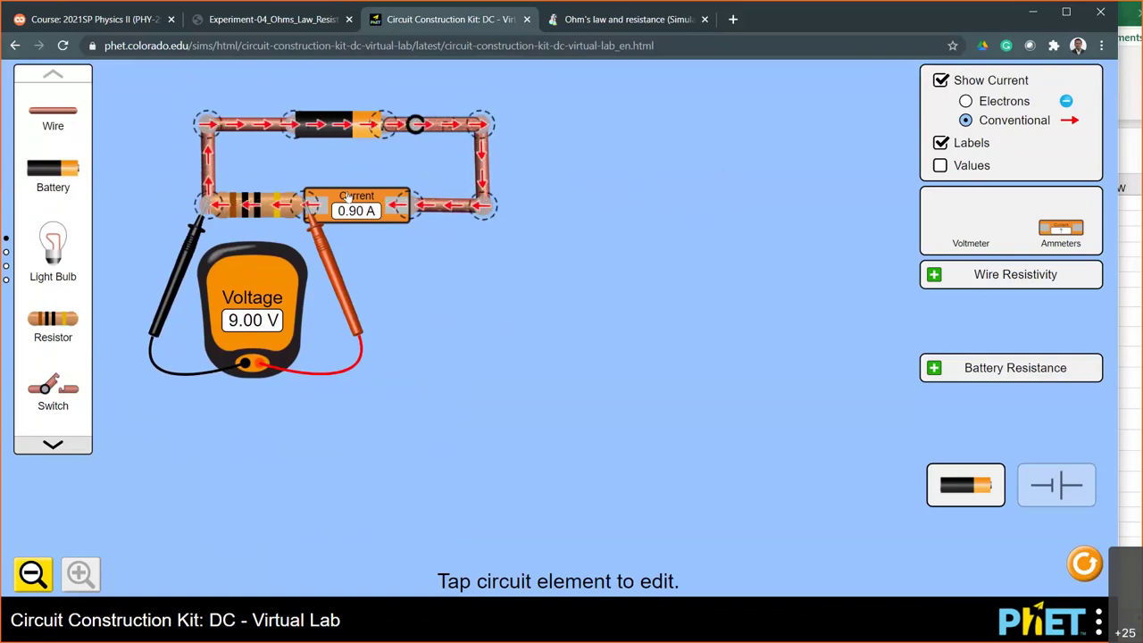
Step: Raise the battery voltage through 14.0 and 18.5 V up to 120 V
left_click(331, 126)
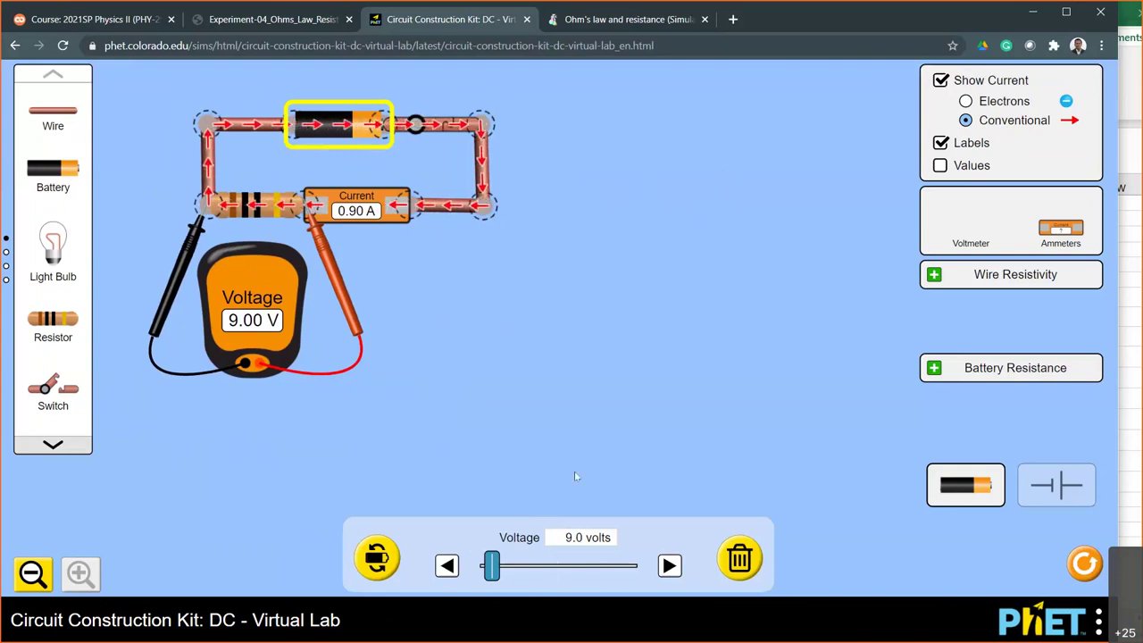
left_click(670, 566)
left_click(670, 567)
left_click(670, 566)
left_click(670, 566)
left_click(669, 567)
left_click(670, 566)
left_click(670, 566)
left_click_drag(563, 574, 492, 572)
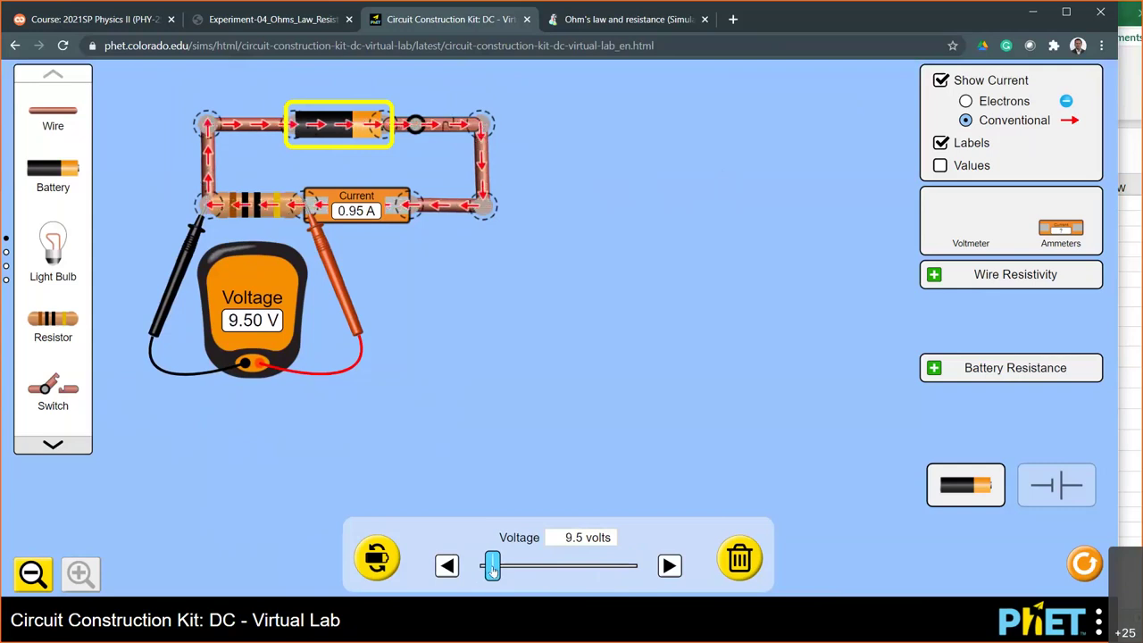
Step: Bring the battery back to 9.0 V, then select the 10.0 Ω resistor
left_click(447, 566)
left_click(447, 567)
left_click(446, 566)
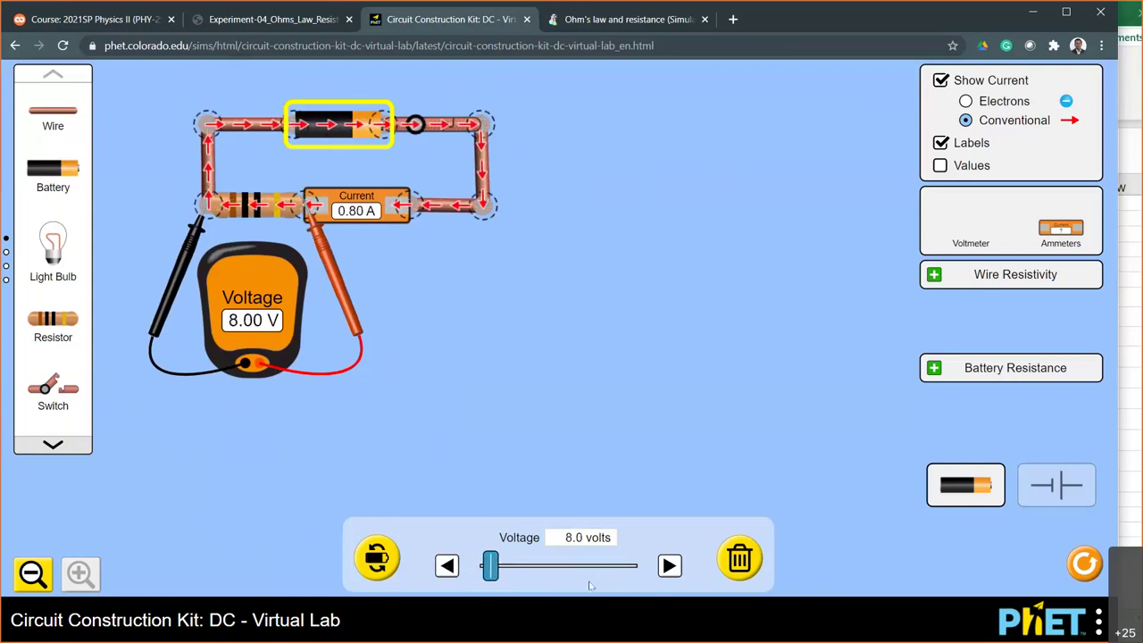
left_click(669, 566)
left_click(669, 567)
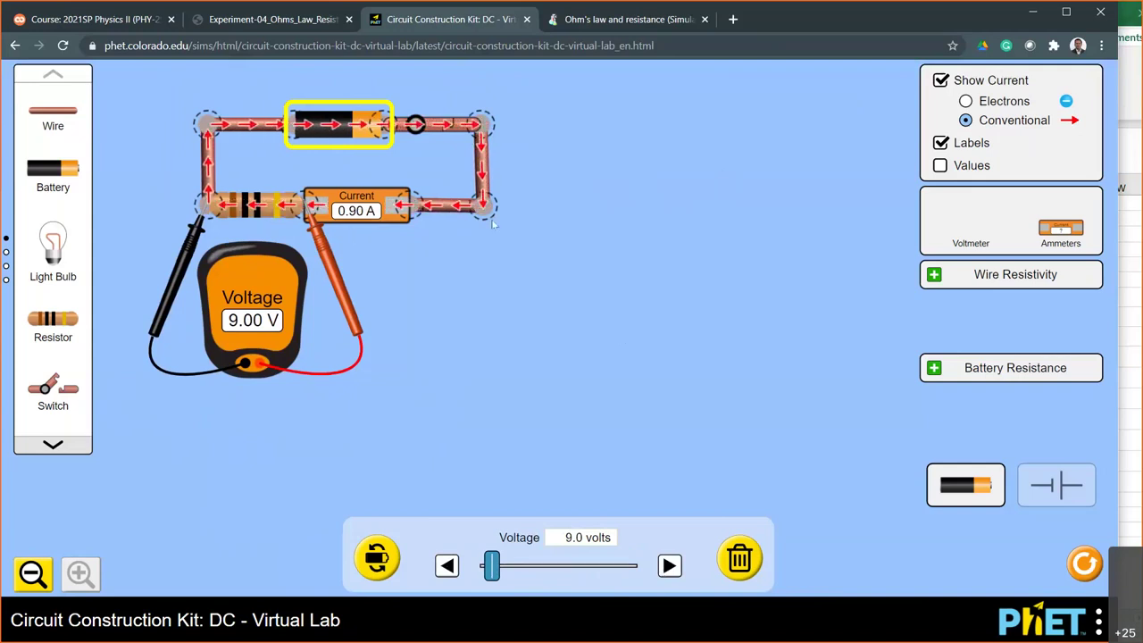
left_click(255, 205)
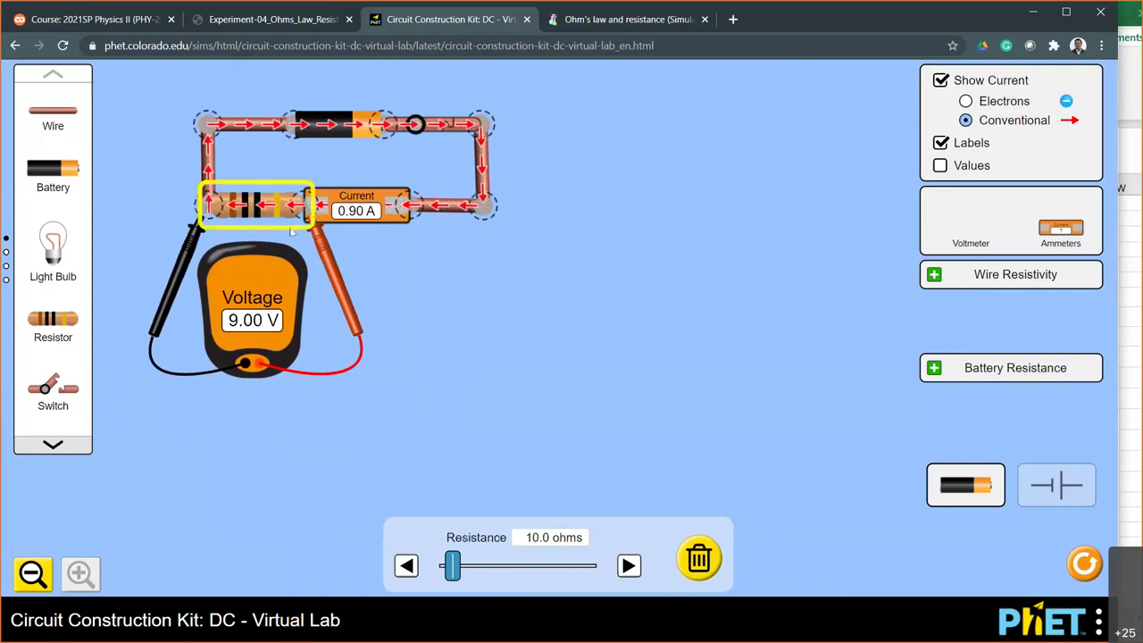
Step: Sweep the resistance slider up and down, settling at 11.5 ohms for 0.78 A at 9.00 V
left_click_drag(461, 573, 438, 564)
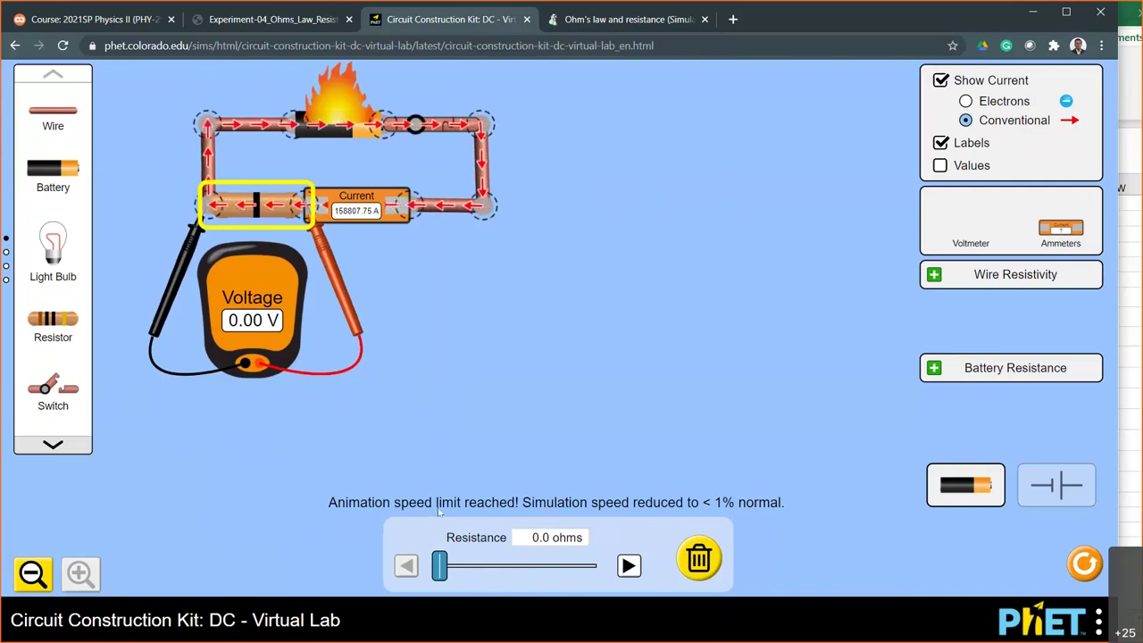
left_click_drag(438, 566, 454, 568)
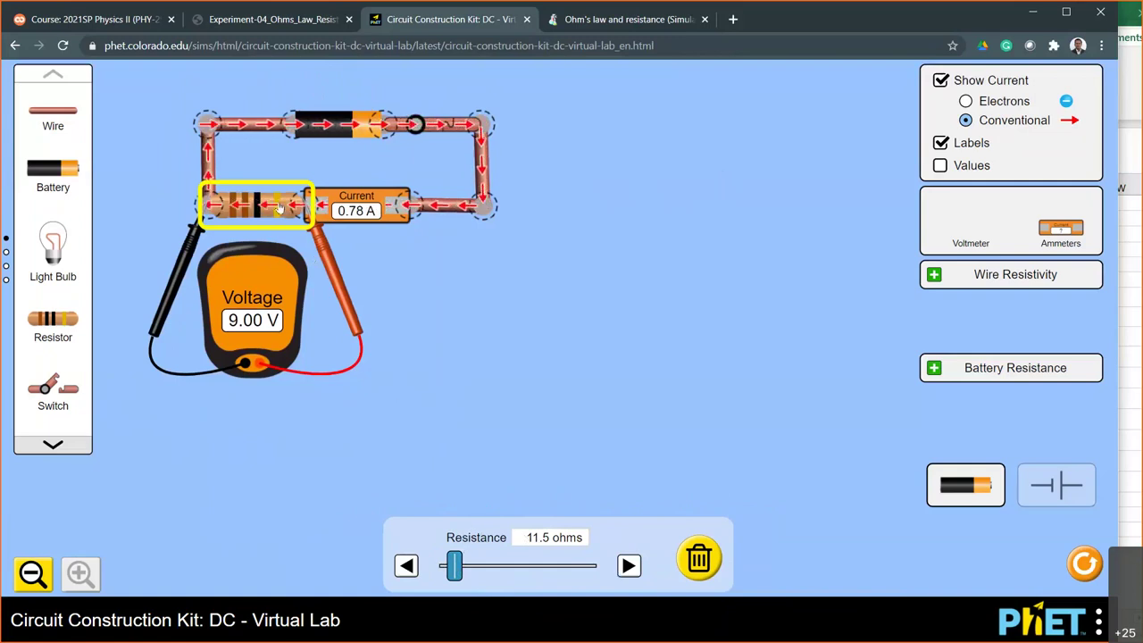
Step: Select the resistor and lower its resistance to 10.5 ohms, giving 0.86 A
left_click(335, 91)
left_click(329, 132)
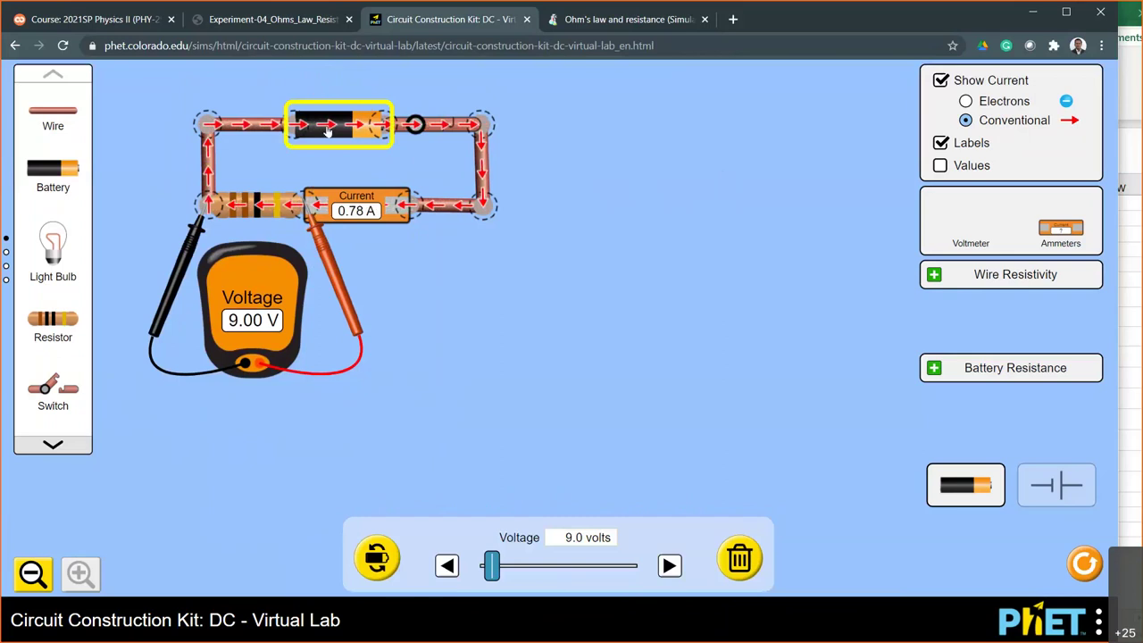
left_click(277, 165)
left_click(256, 198)
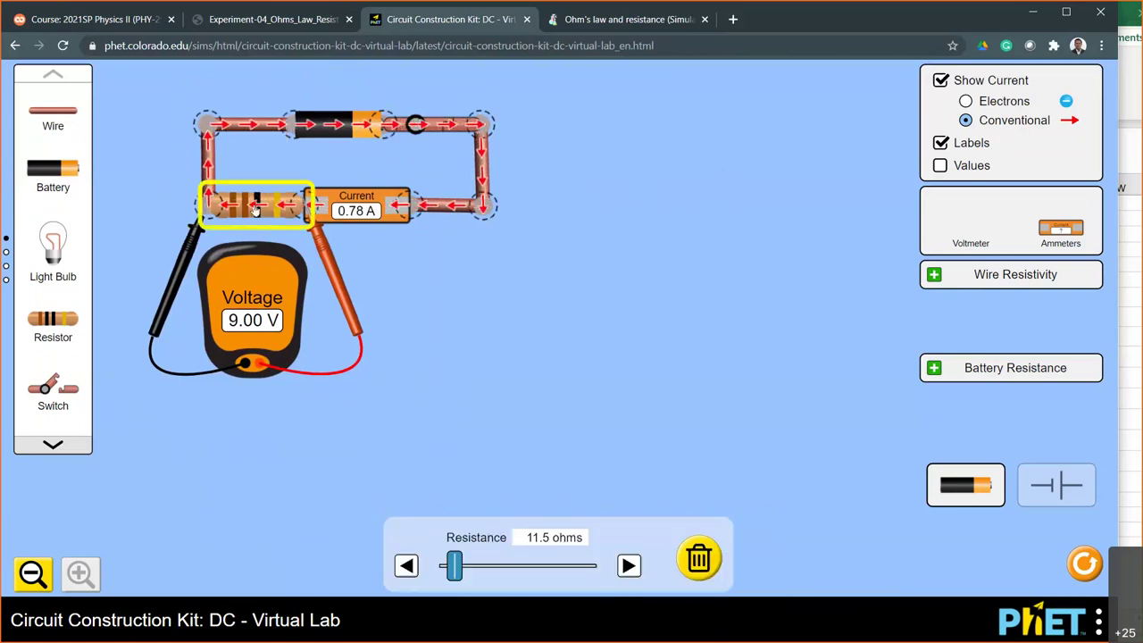
left_click(406, 567)
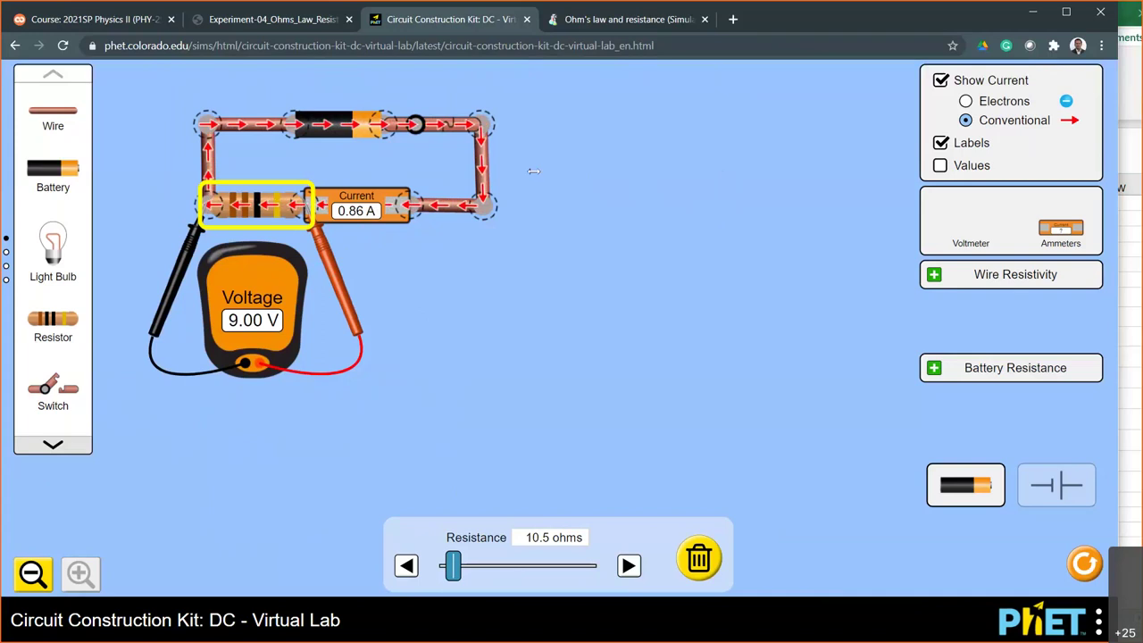
Step: In Excel, delete the 'V ∝ I' and 'V = RI' ink notes
key("alt+Tab")
left_click(788, 313)
key("Delete")
left_click(811, 375)
key("Delete")
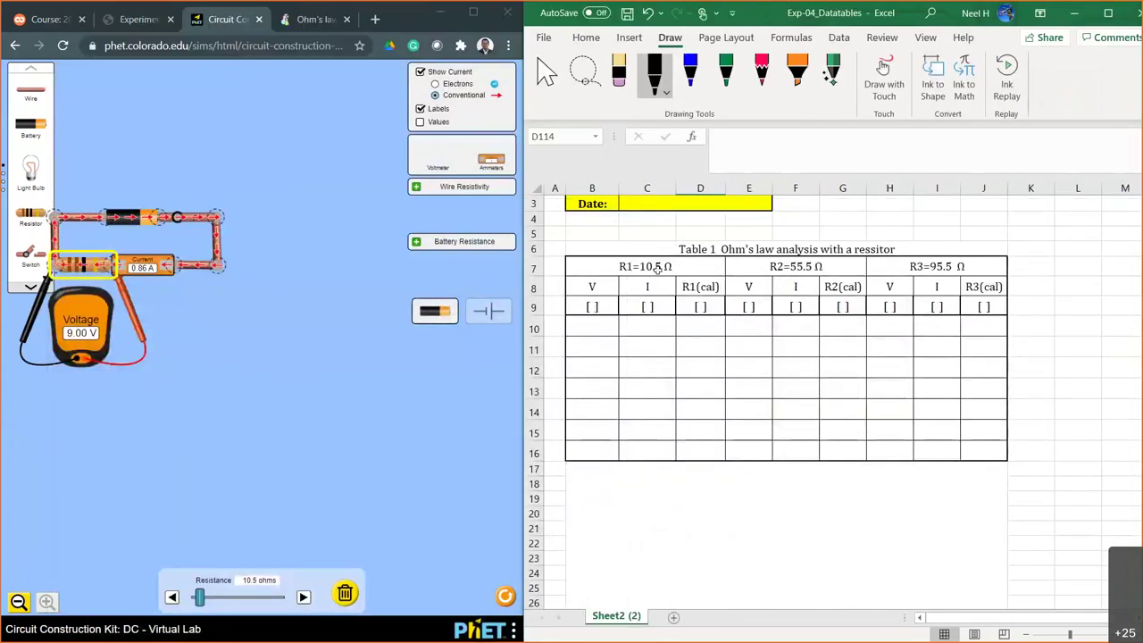
Step: Check the R2 and R3 headers, return to R1=10.5 Ω, and clear the simulation's selection
key("Right")
key("Right")
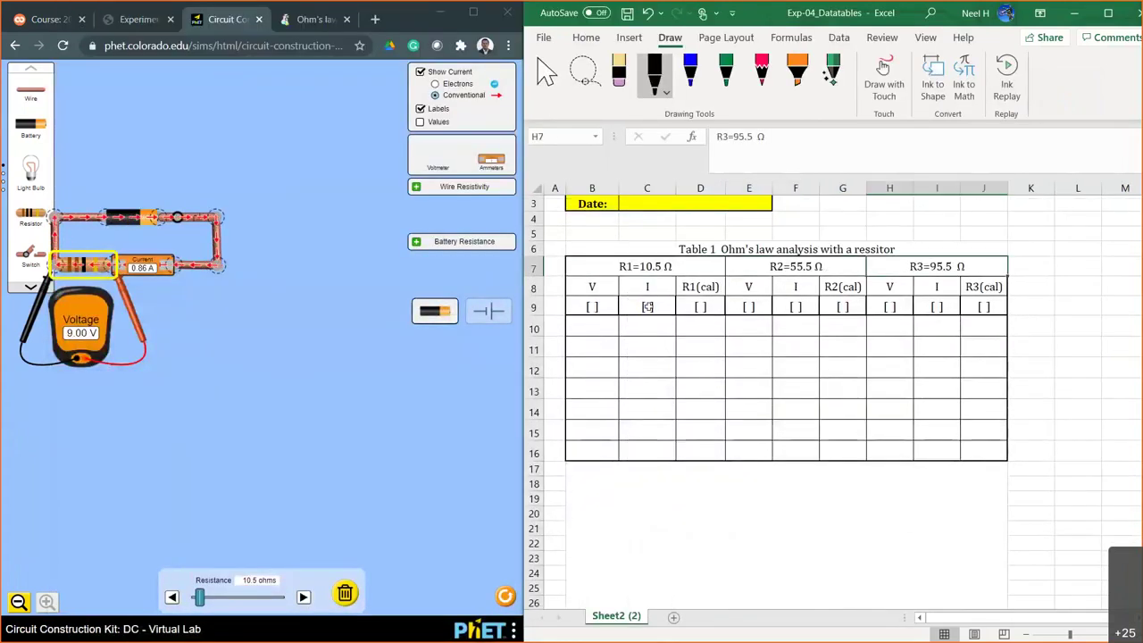
left_click(623, 272)
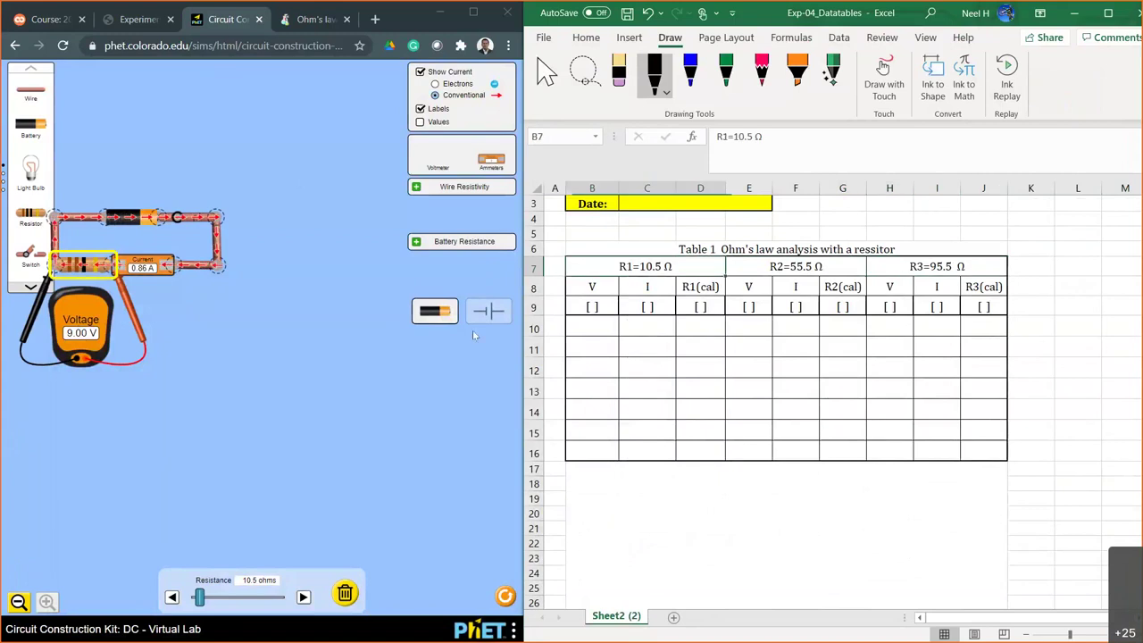
left_click(371, 386)
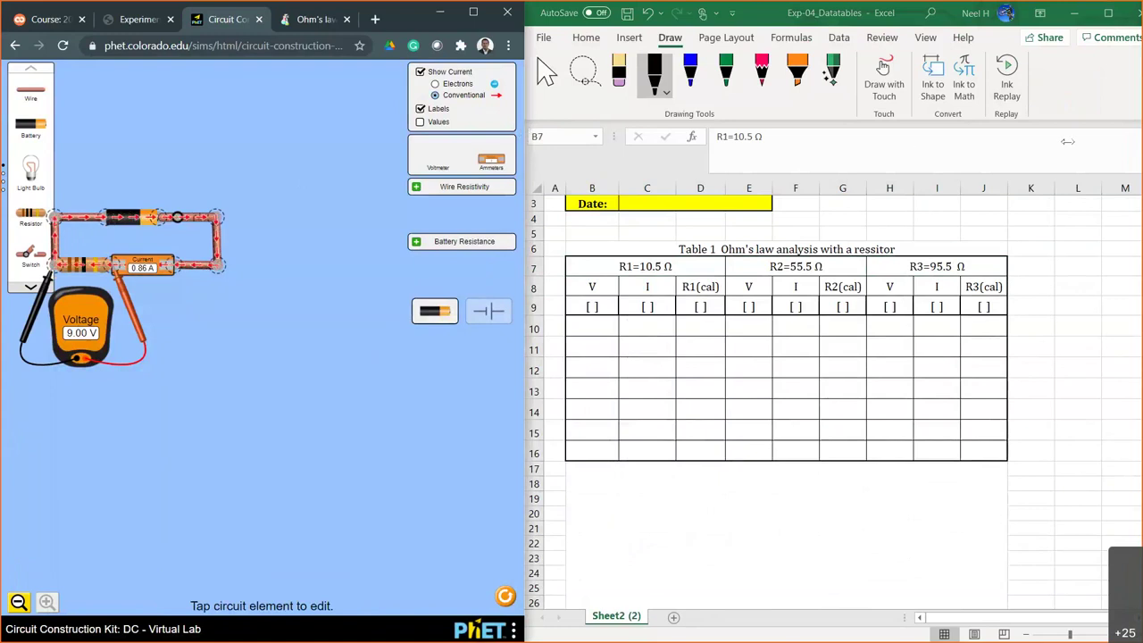
Step: Widen the simulation window, then choose Excel cell M7 as the figure location
left_click_drag(1068, 141, 1068, 141)
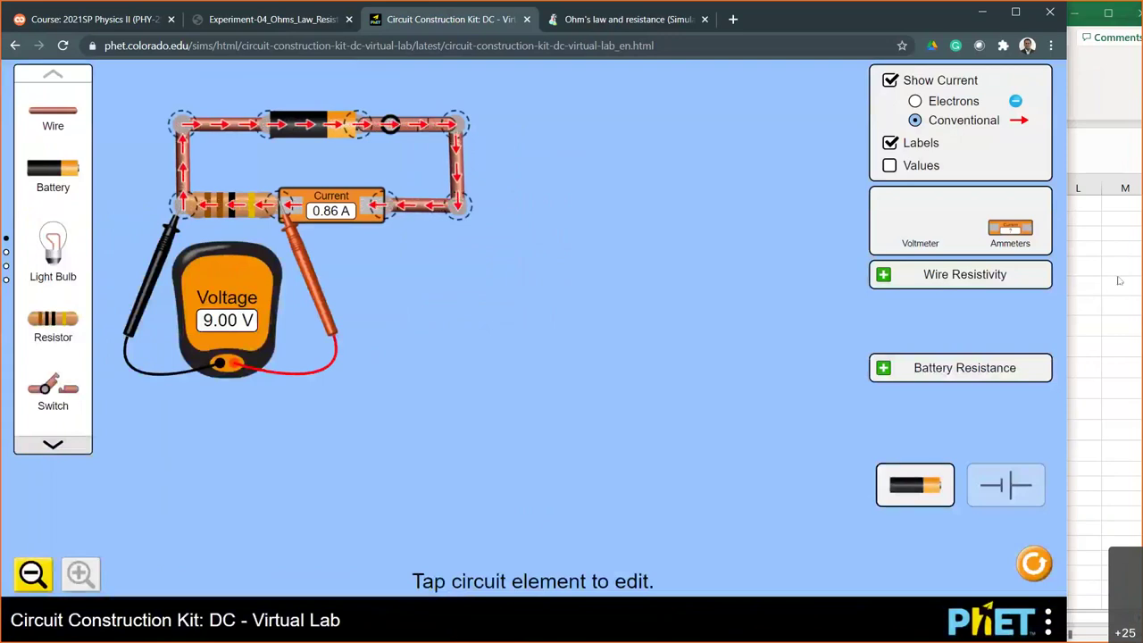
left_click(1119, 280)
scroll(876, 355, "right", 6)
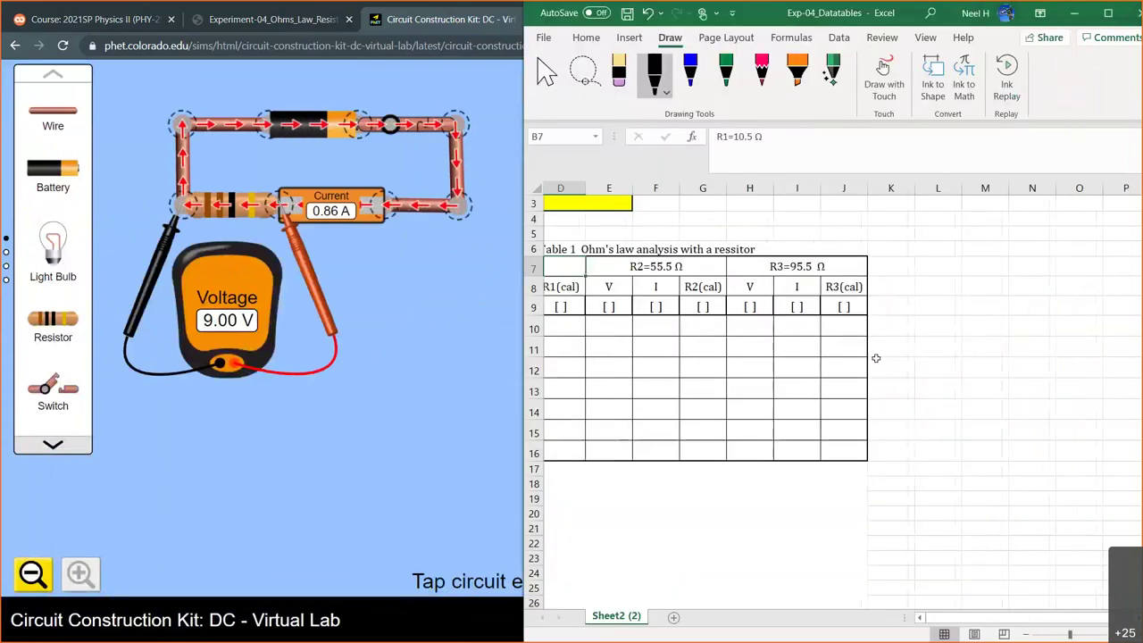
scroll(705, 324, "left", 1)
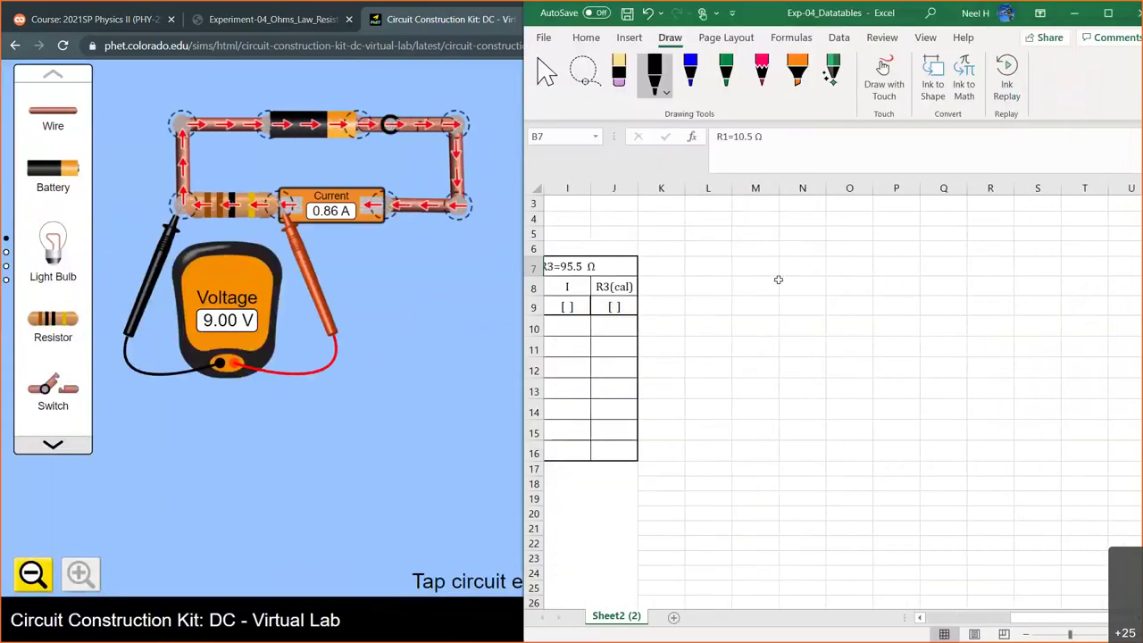
scroll(953, 297, "right", 2)
scroll(847, 266, "left", 2)
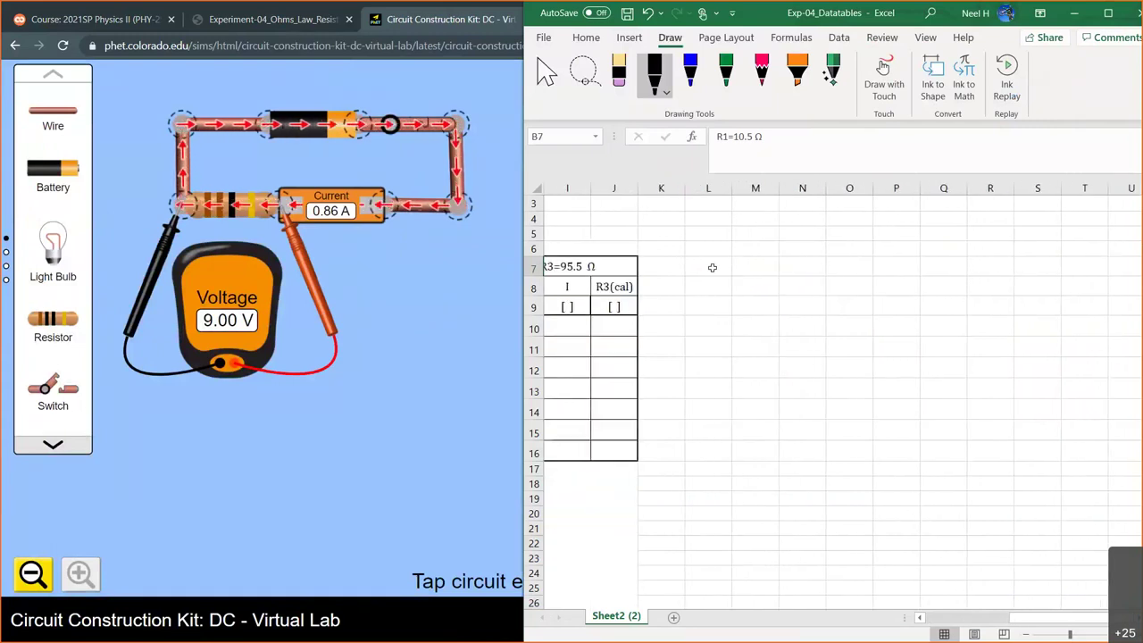
left_click(762, 266)
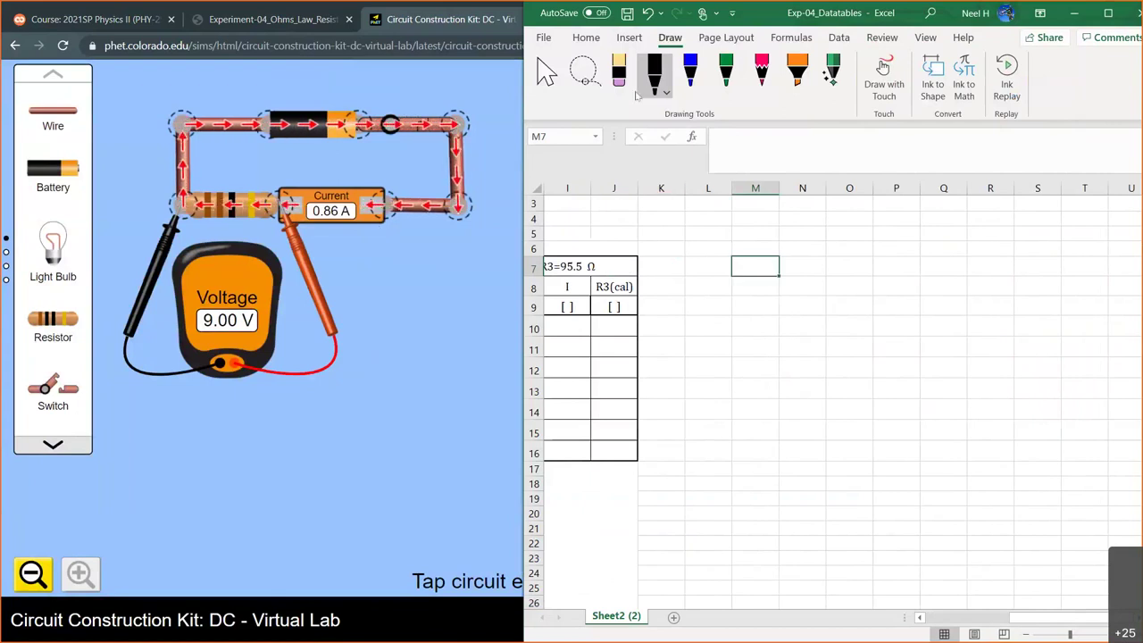
Step: Insert an Insert > Screenshot screen clipping of the PhET simulator region into the sheet
left_click(629, 37)
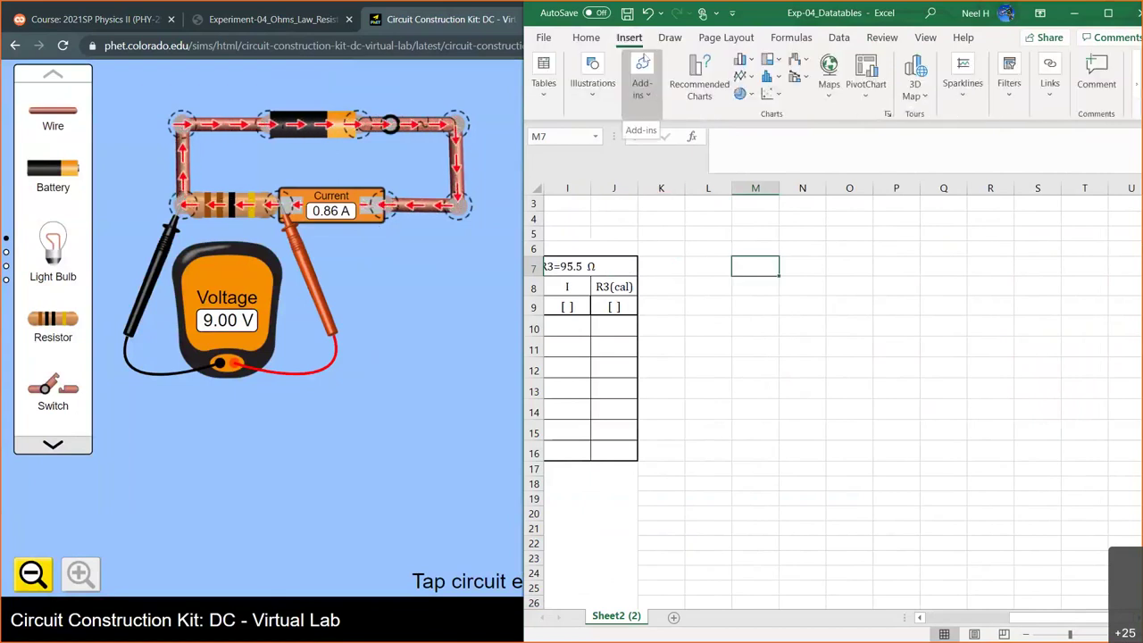
left_click(602, 101)
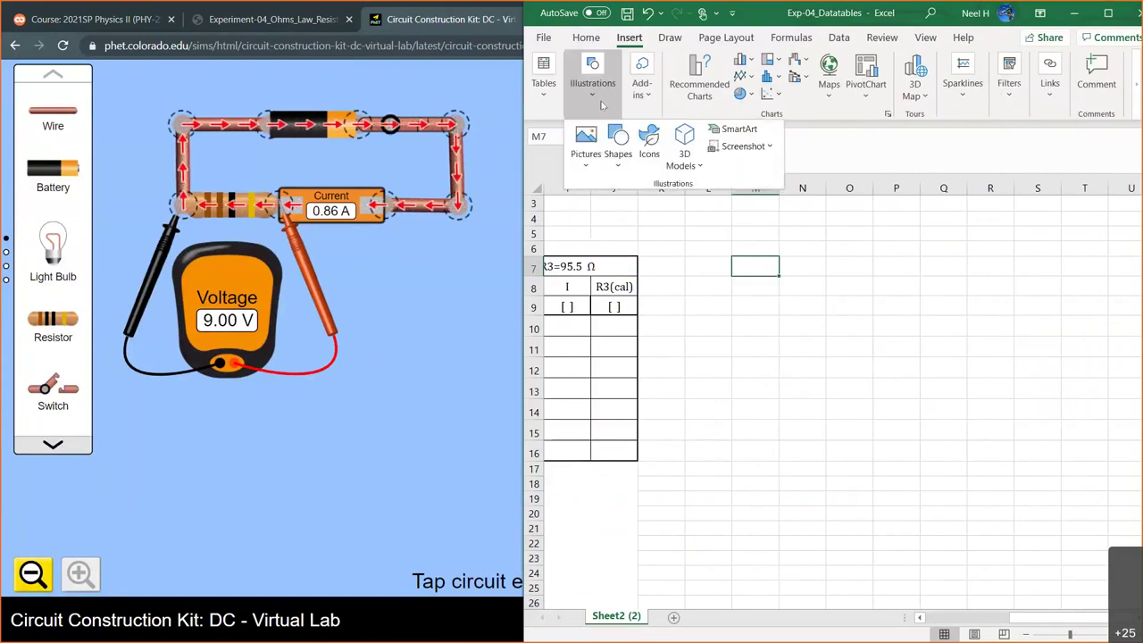
left_click(744, 146)
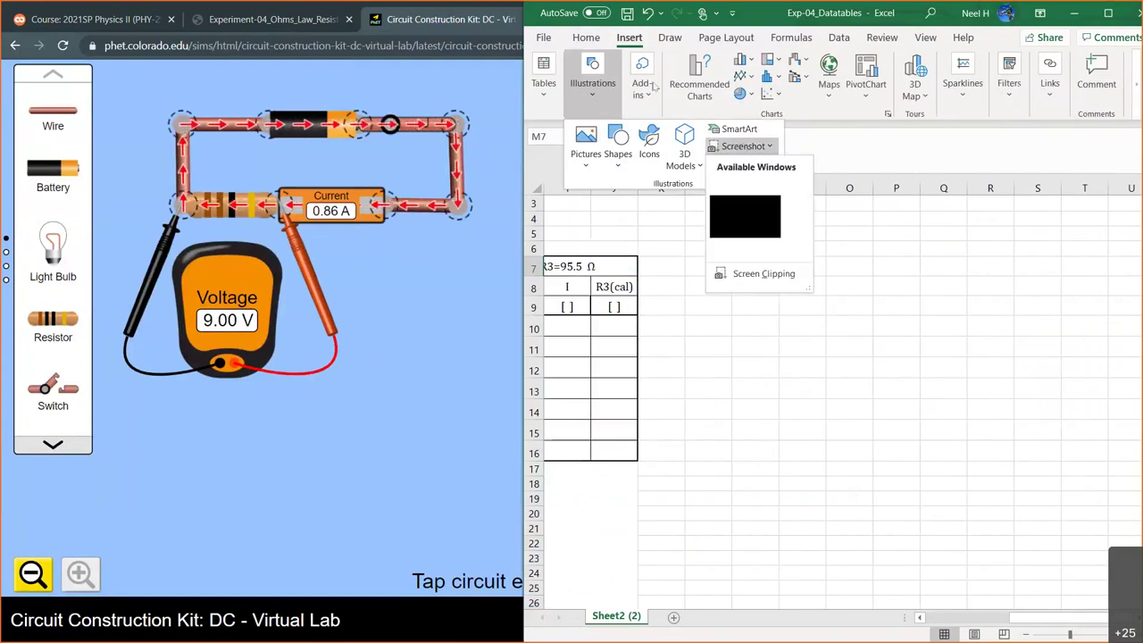
left_click(746, 272)
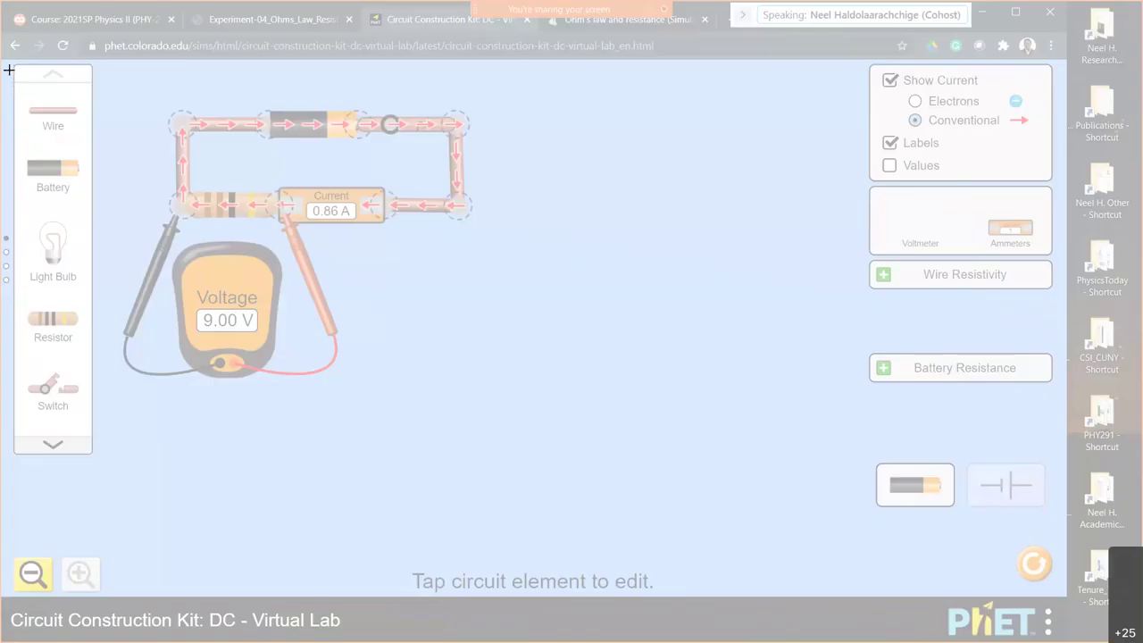
left_click_drag(9, 69, 1061, 511)
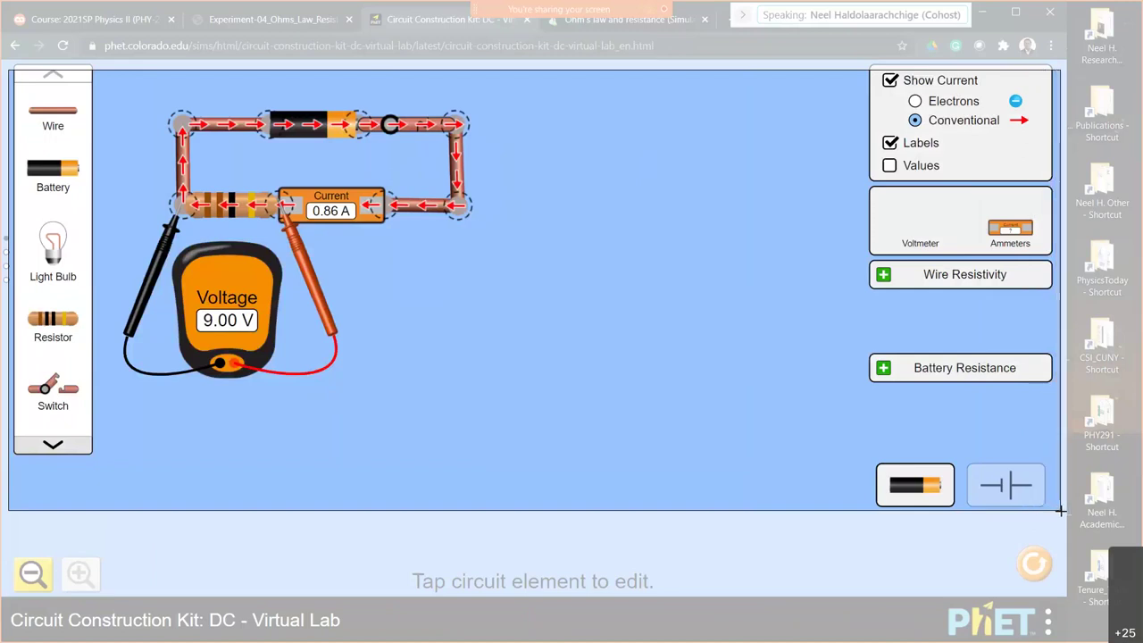
left_click_drag(1061, 511, 1062, 510)
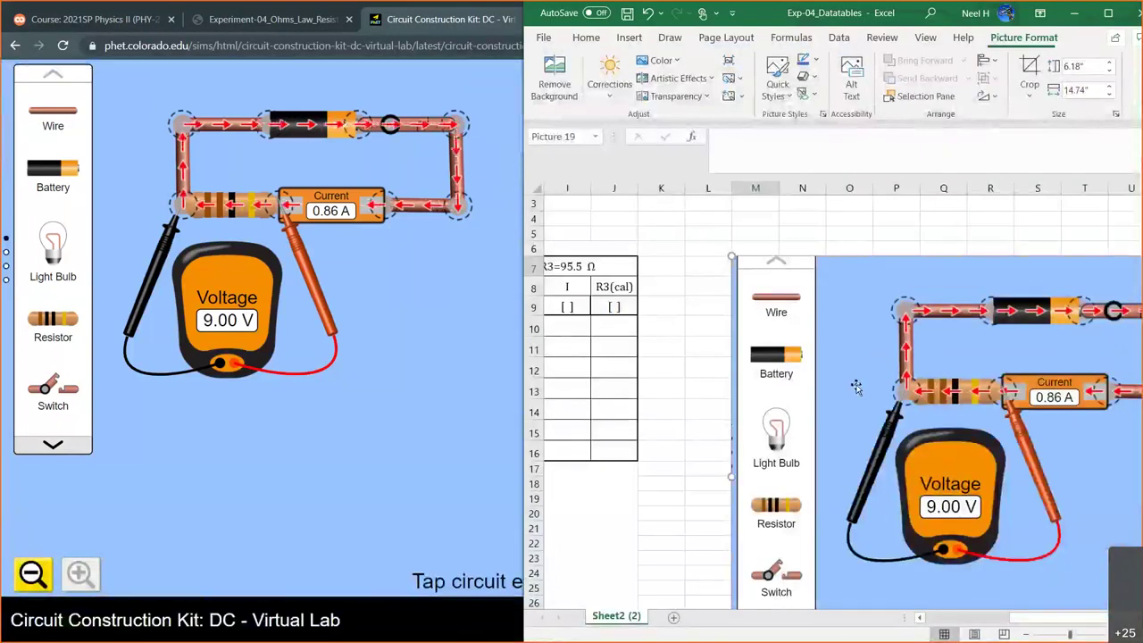
Step: Maximize Excel, resize the simulator picture to about 2.4" by 5.73", and place it beside the table
left_click(1106, 15)
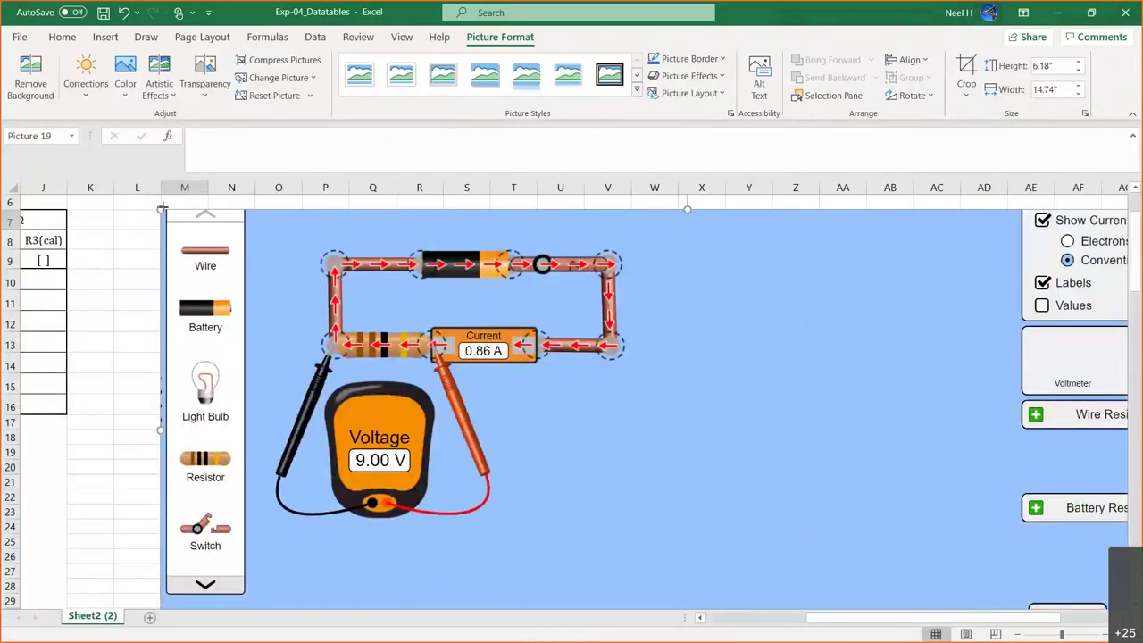
left_click_drag(163, 208, 722, 445)
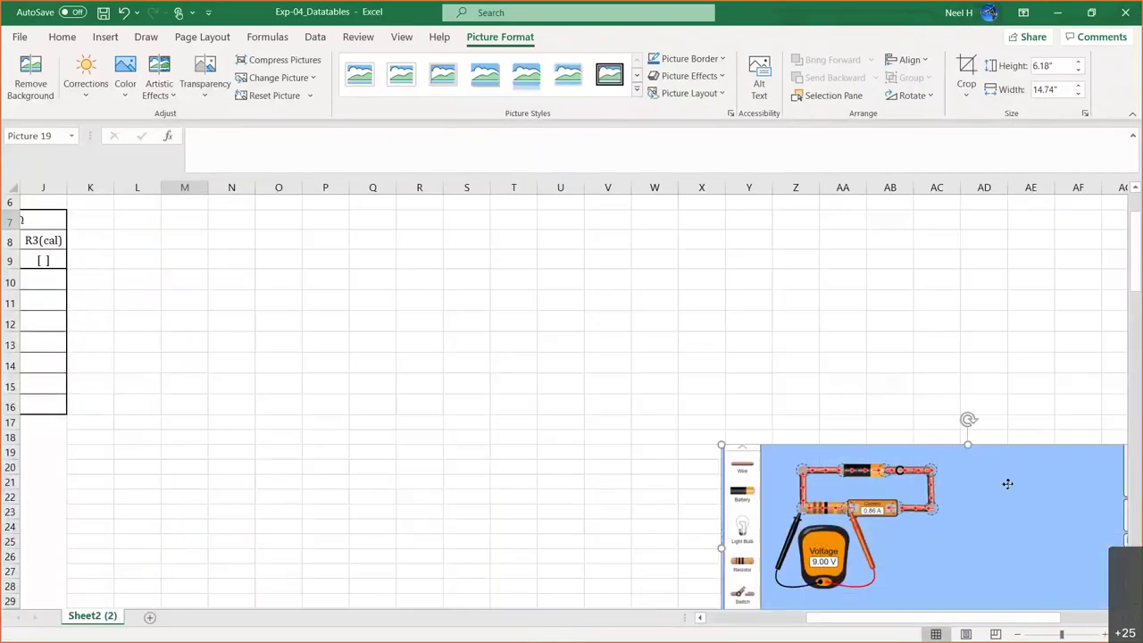
left_click_drag(1008, 483, 443, 247)
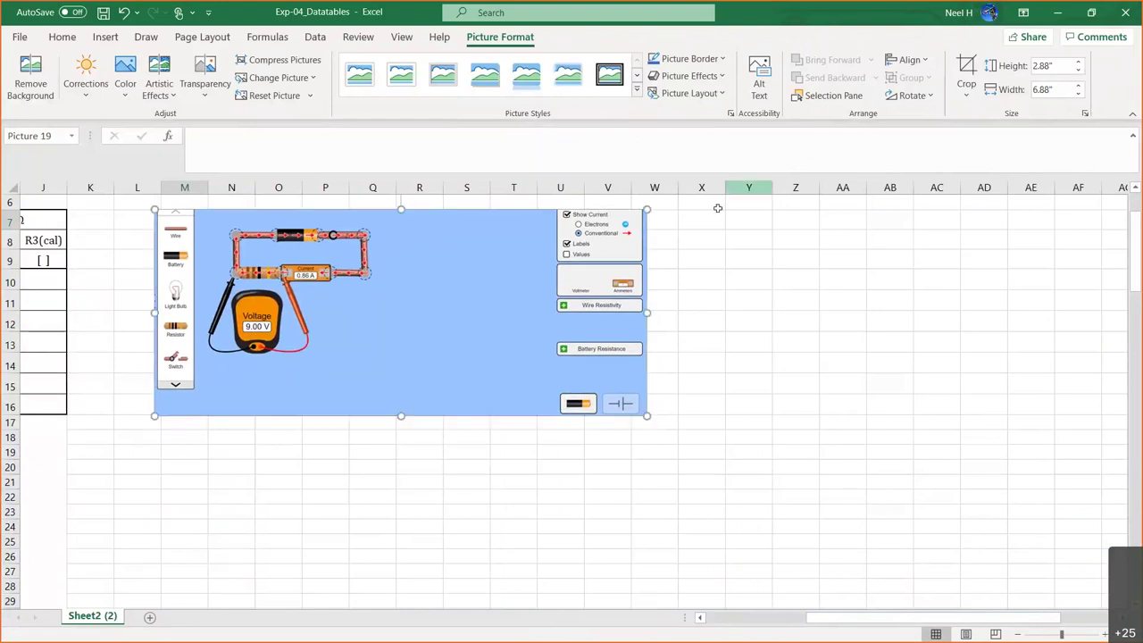
left_click_drag(649, 209, 554, 213)
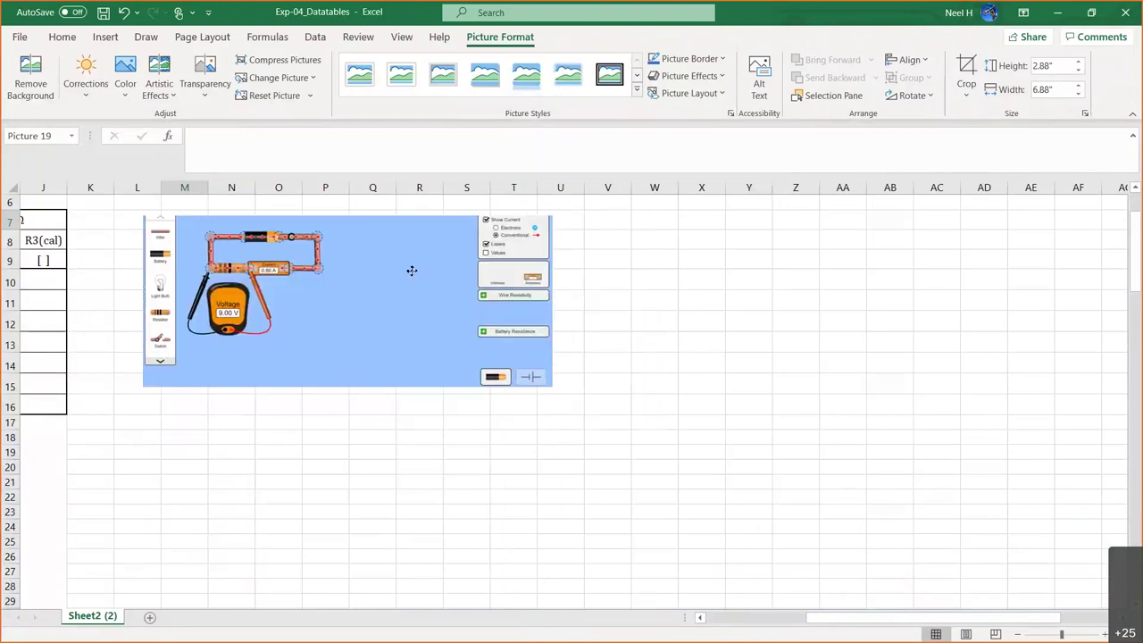
left_click_drag(416, 271, 435, 281)
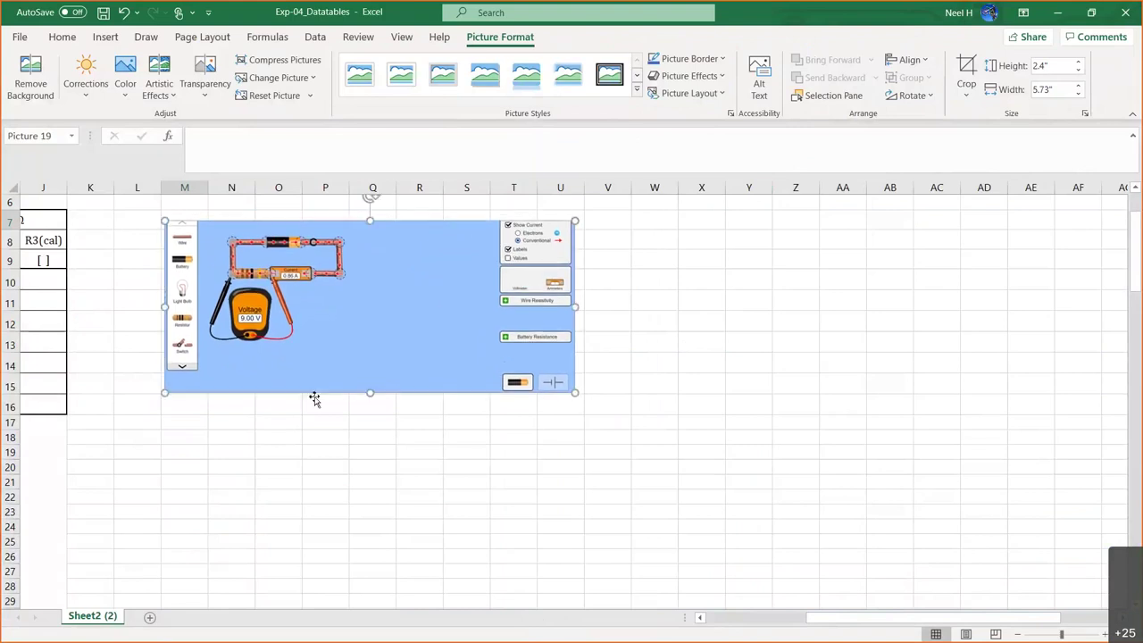
left_click(235, 404)
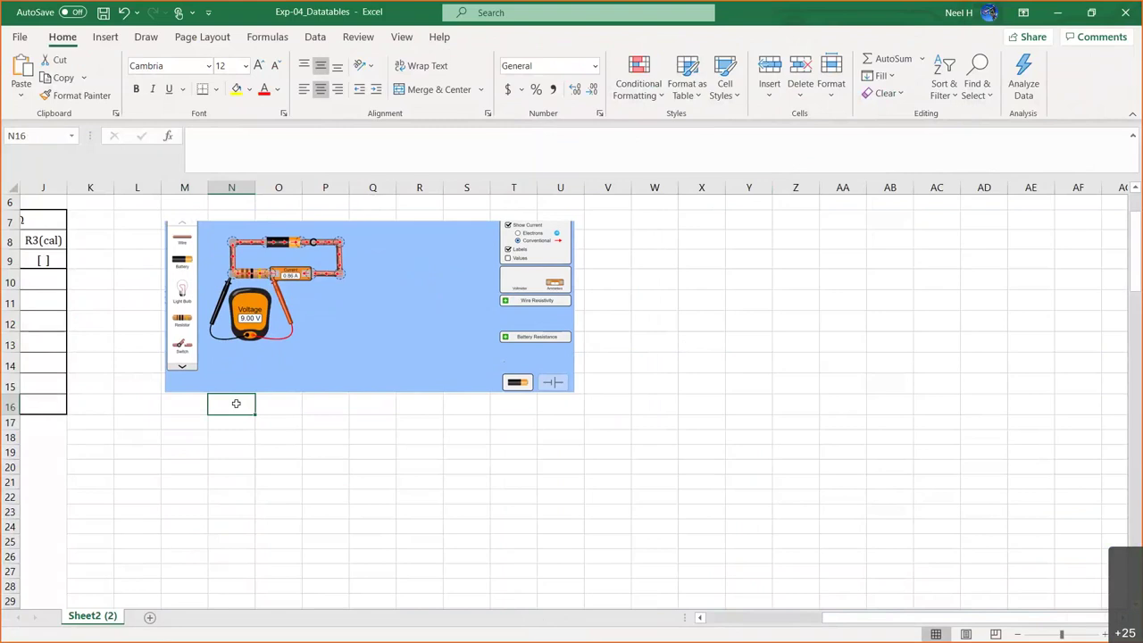
Step: Enter the caption 'Figure 1 Ohm's law simulator (Picture credit: phet.colorado.edu)' in N16
type("Figure 1")
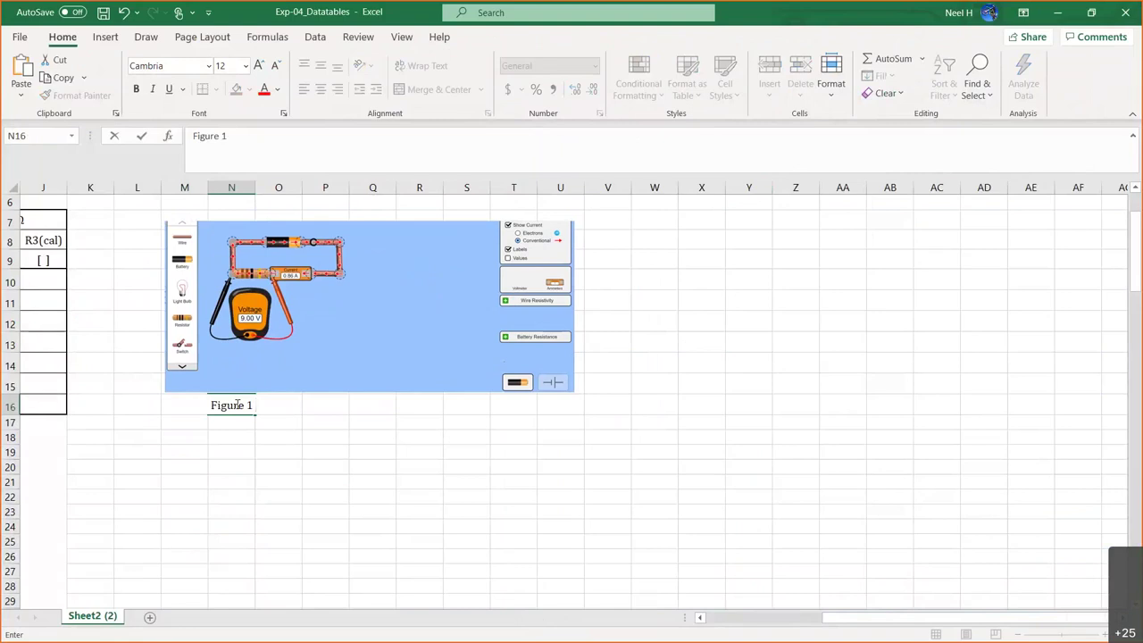
type(" Ohm's law simulator ()")
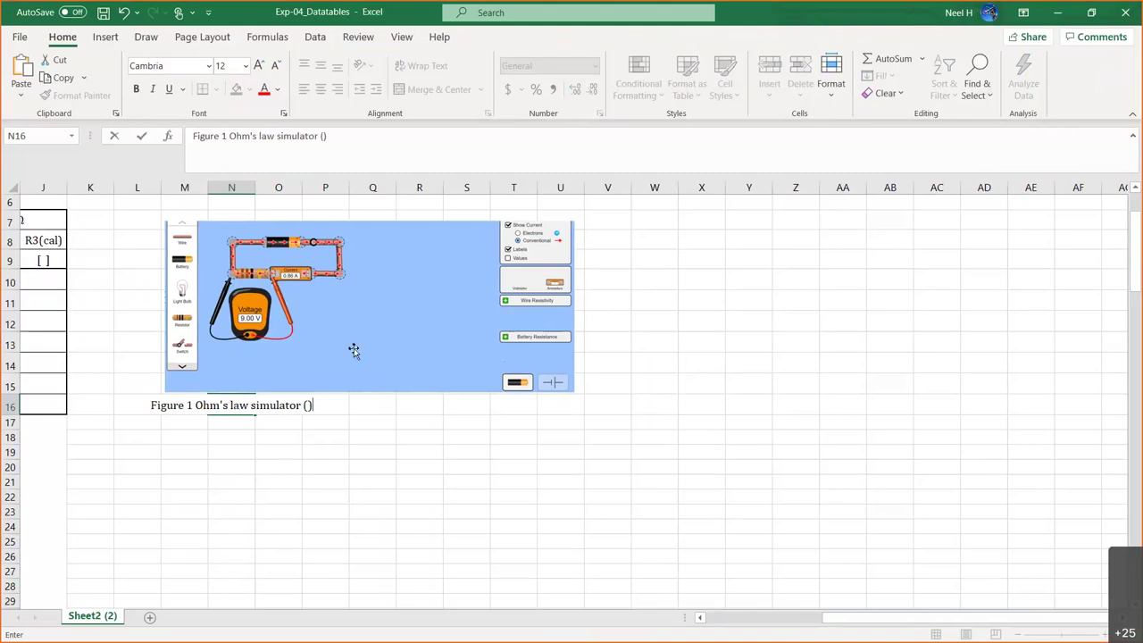
key("Left")
left_click(225, 404)
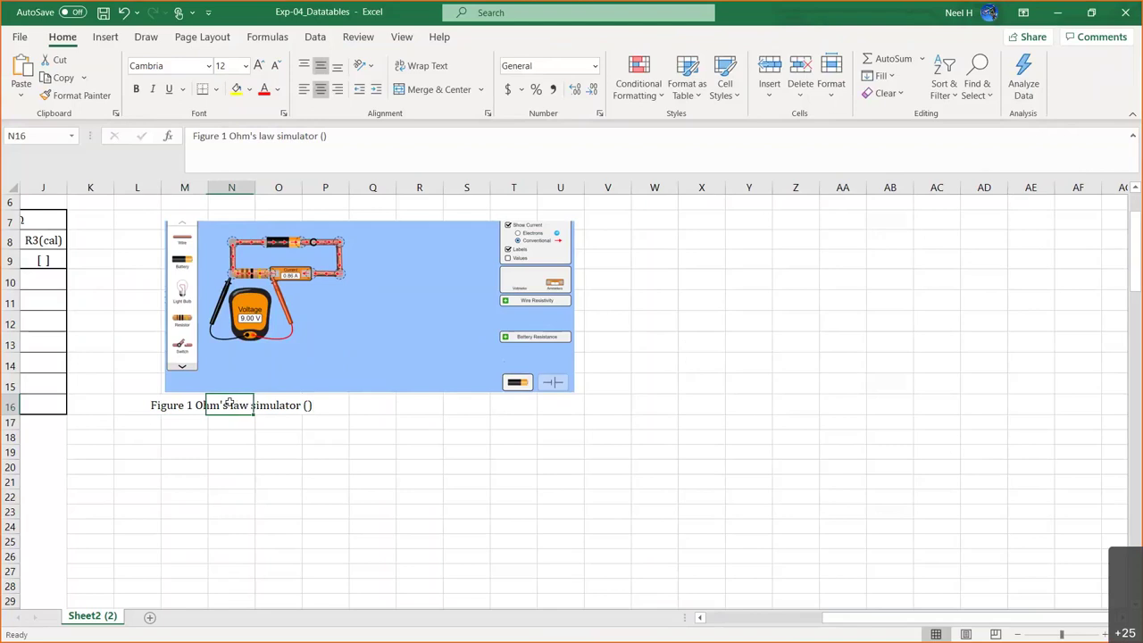
left_click(324, 136)
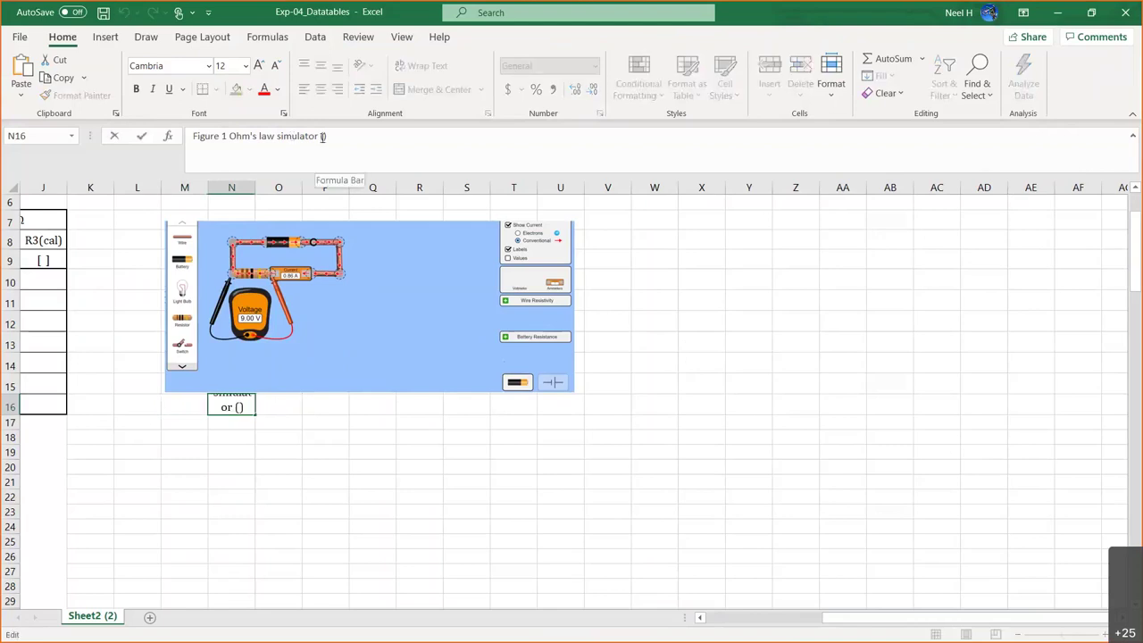
type("Picture")
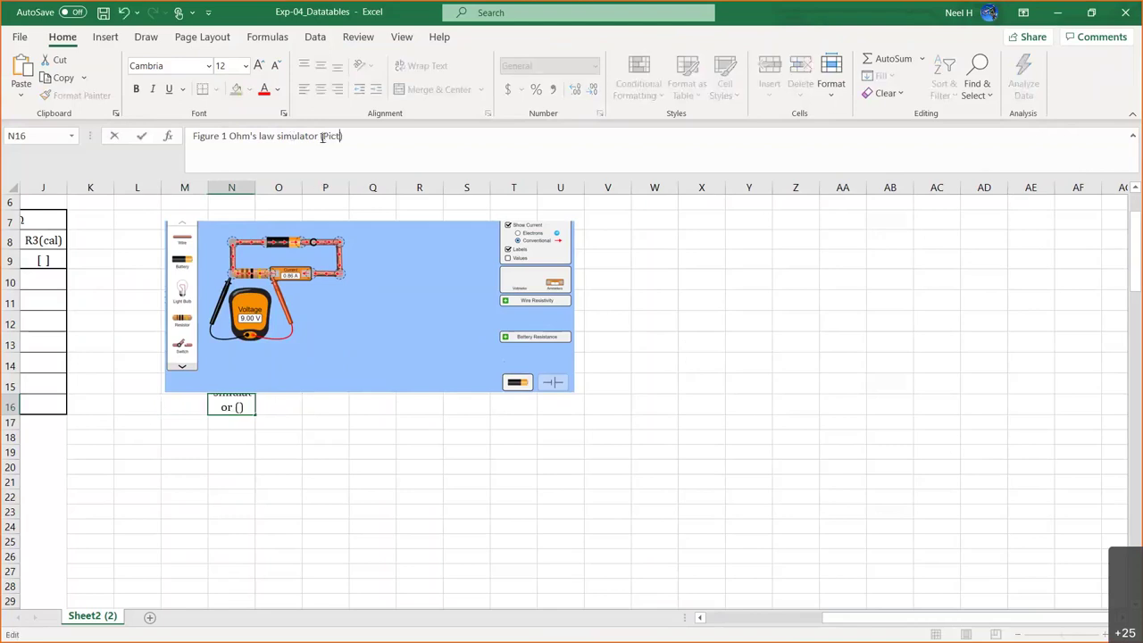
type(" credit: phet.colorado.edu")
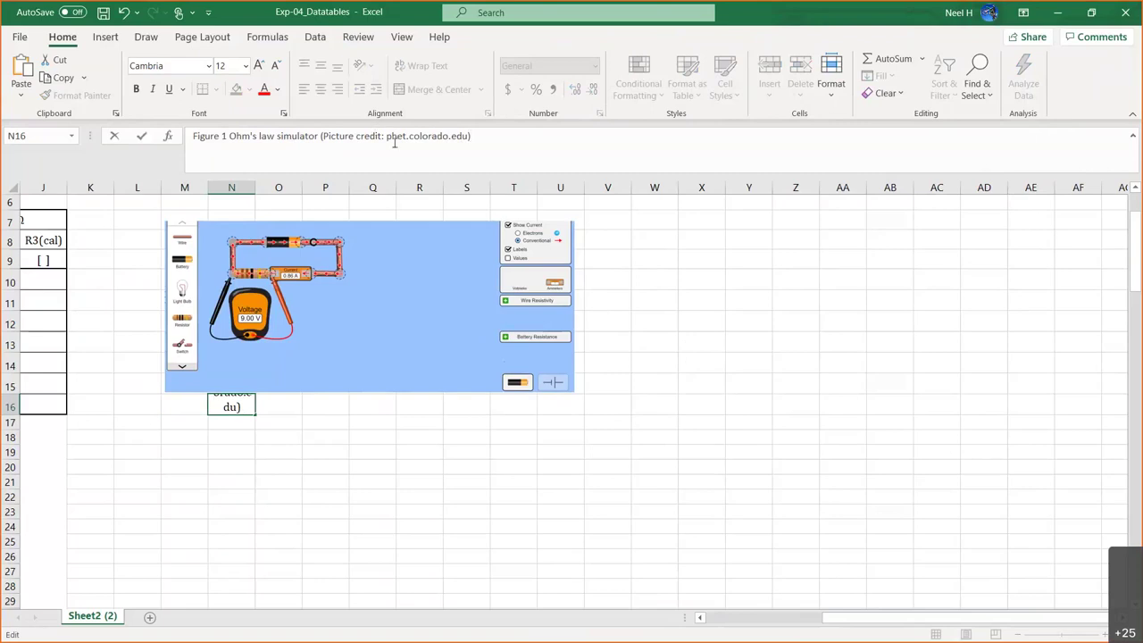
left_click(266, 451)
Step: Merge and centre the caption across row 16, shift the picture up, then unmerge the cells
left_click_drag(224, 403, 527, 404)
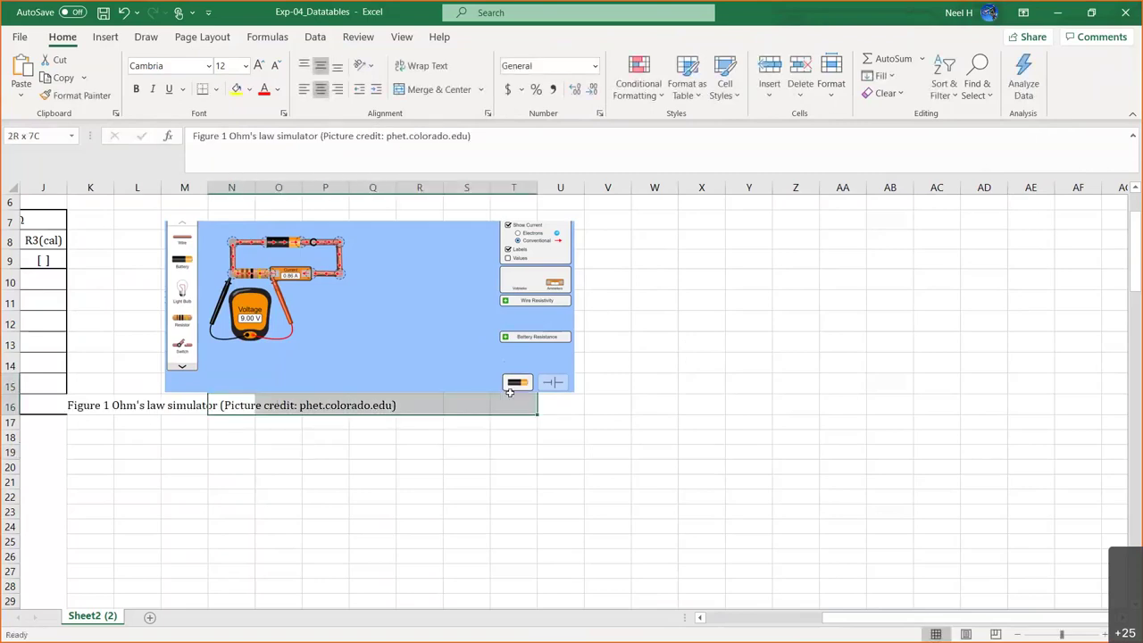
left_click(432, 89)
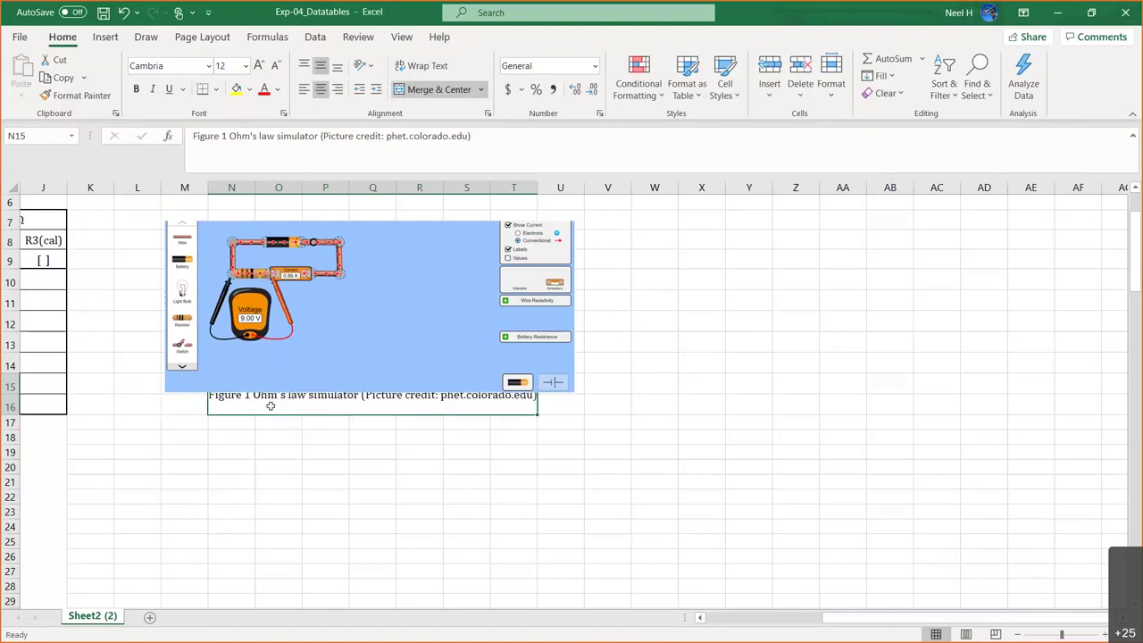
left_click(368, 234)
left_click_drag(399, 237, 405, 215)
left_click(319, 401)
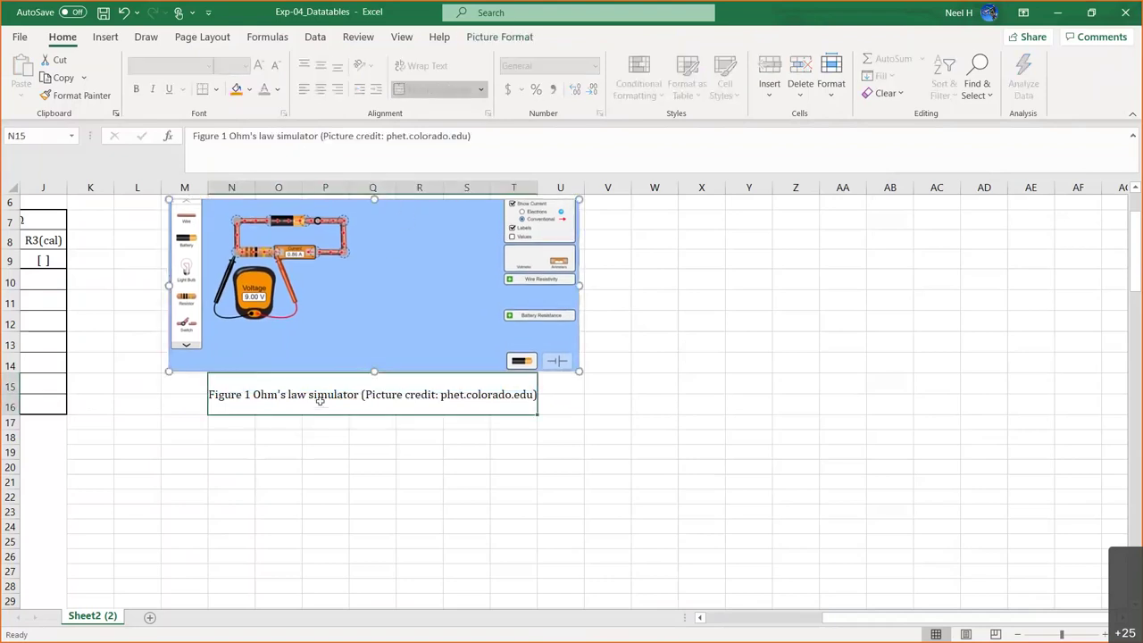
key("alt+h")
key("m")
key("u")
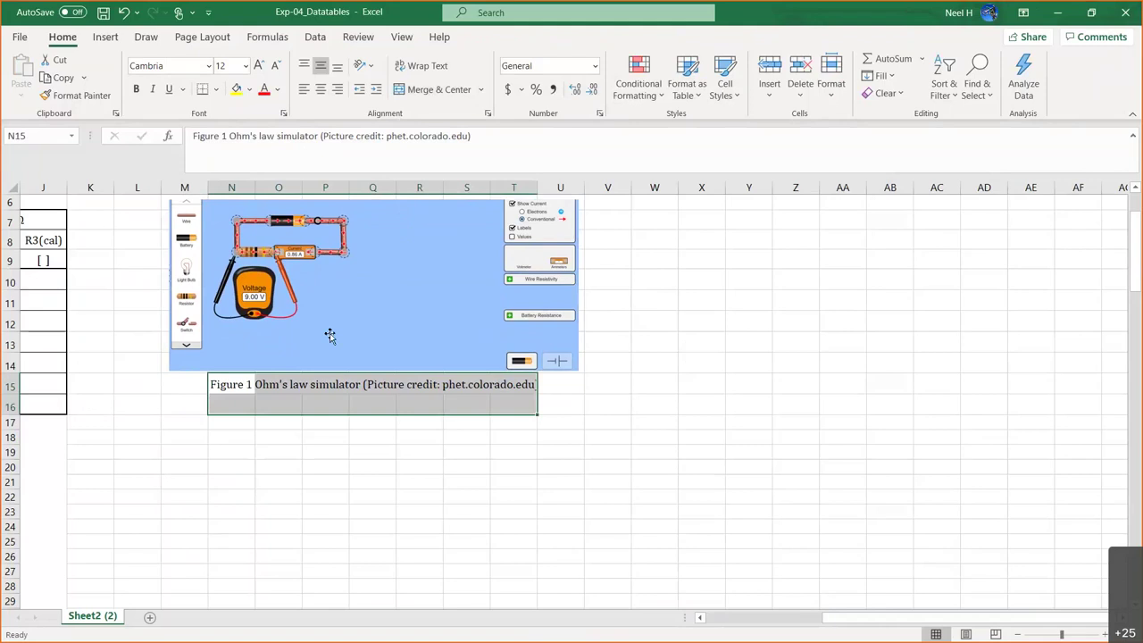
left_click(325, 384)
Step: Nudge the picture into place, select caption cells N15:T15, and restore the Excel window down
scroll(380, 313, "up", 1)
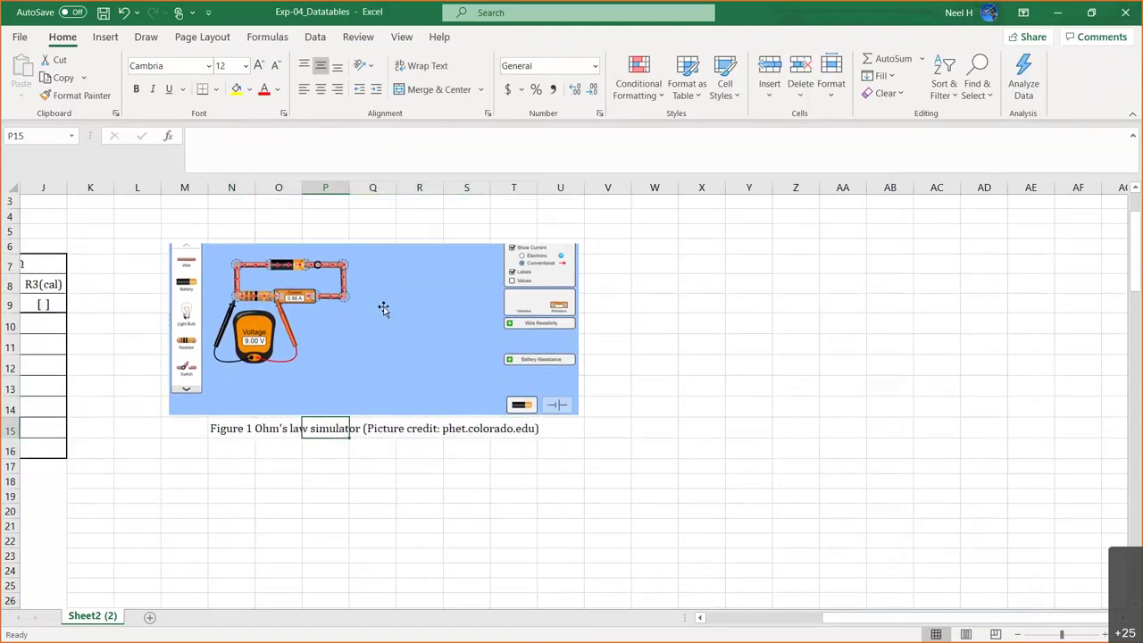
left_click_drag(387, 309, 382, 309)
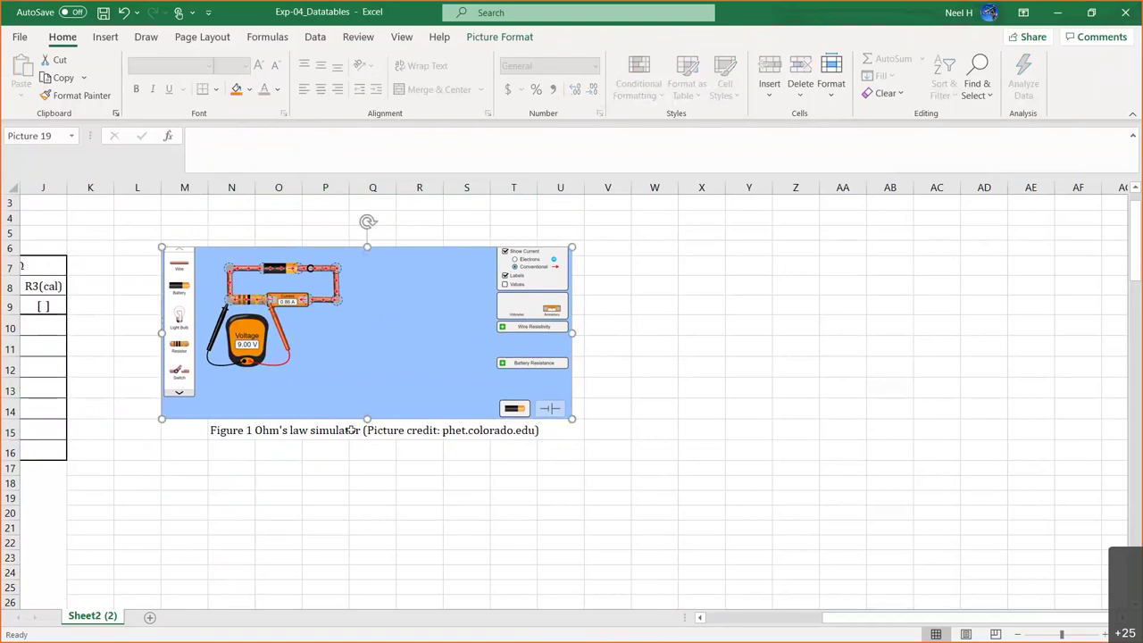
left_click(344, 433)
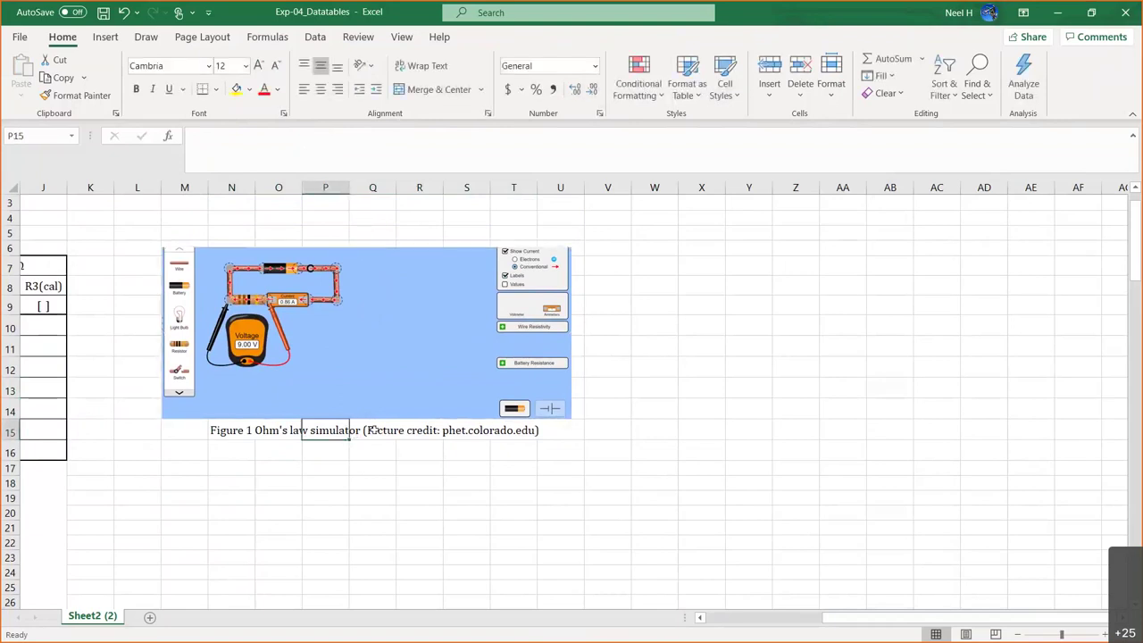
left_click(258, 433)
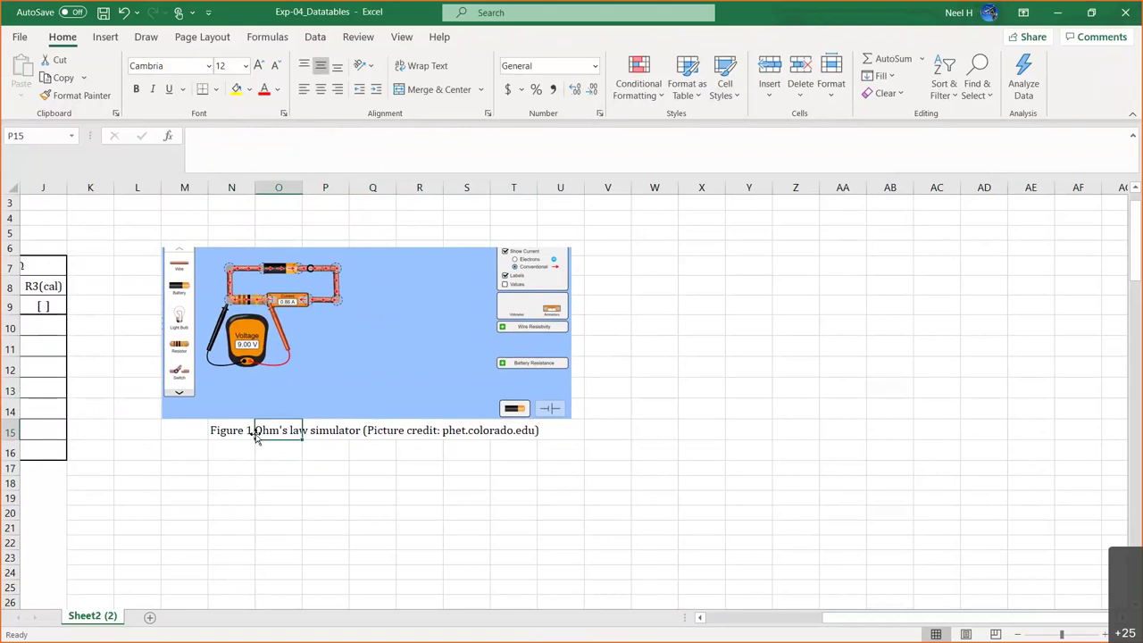
left_click_drag(221, 431, 528, 427)
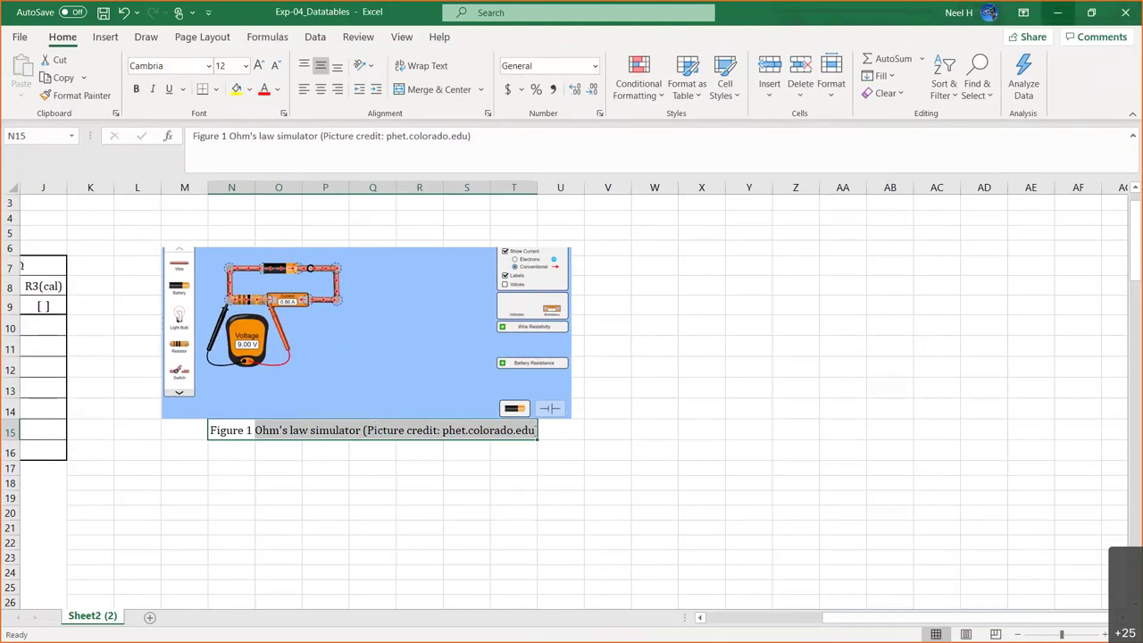
left_click(1091, 14)
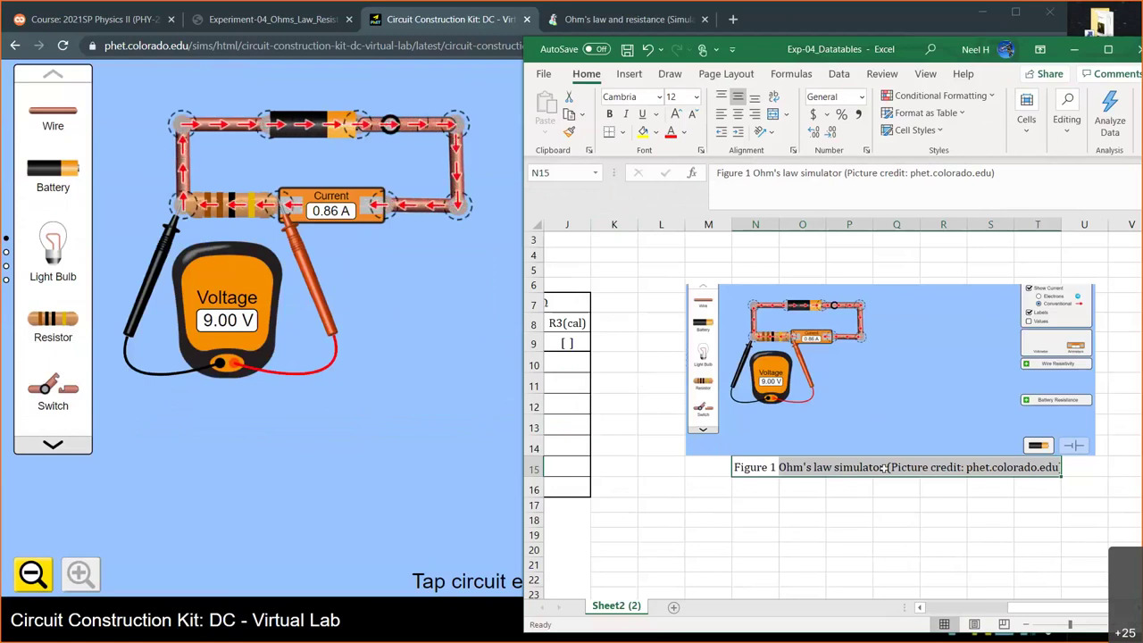
Step: Bring up the Experiment-04 lab PDF and scroll through its procedure section
left_click(234, 25)
scroll(228, 256, "up", 10)
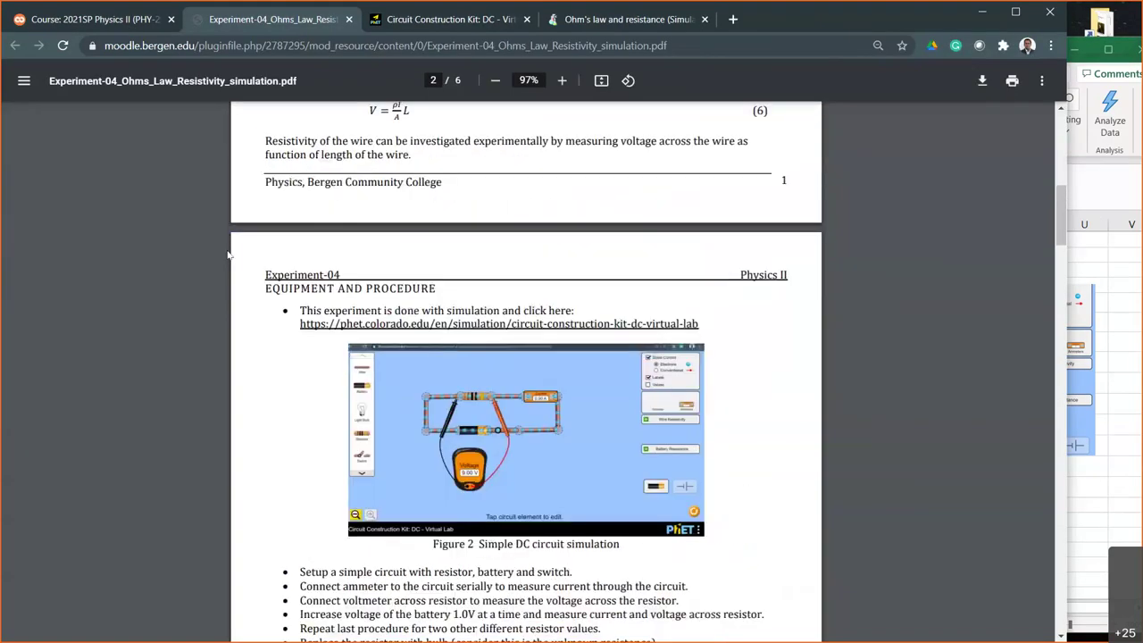
scroll(228, 255, "down", 15)
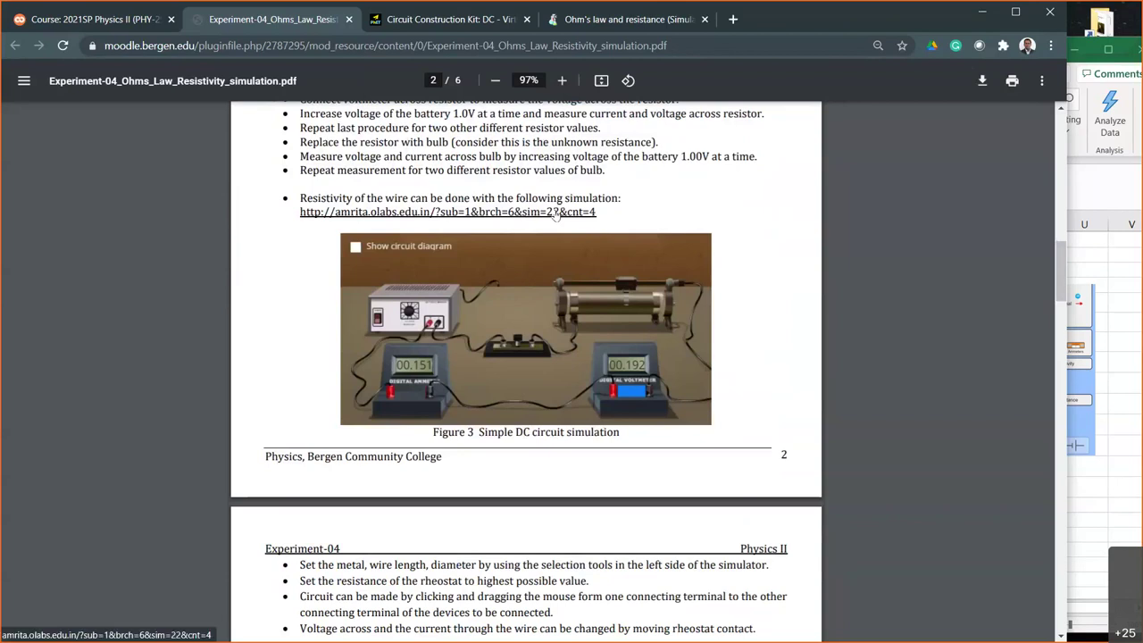
scroll(556, 215, "up", 4)
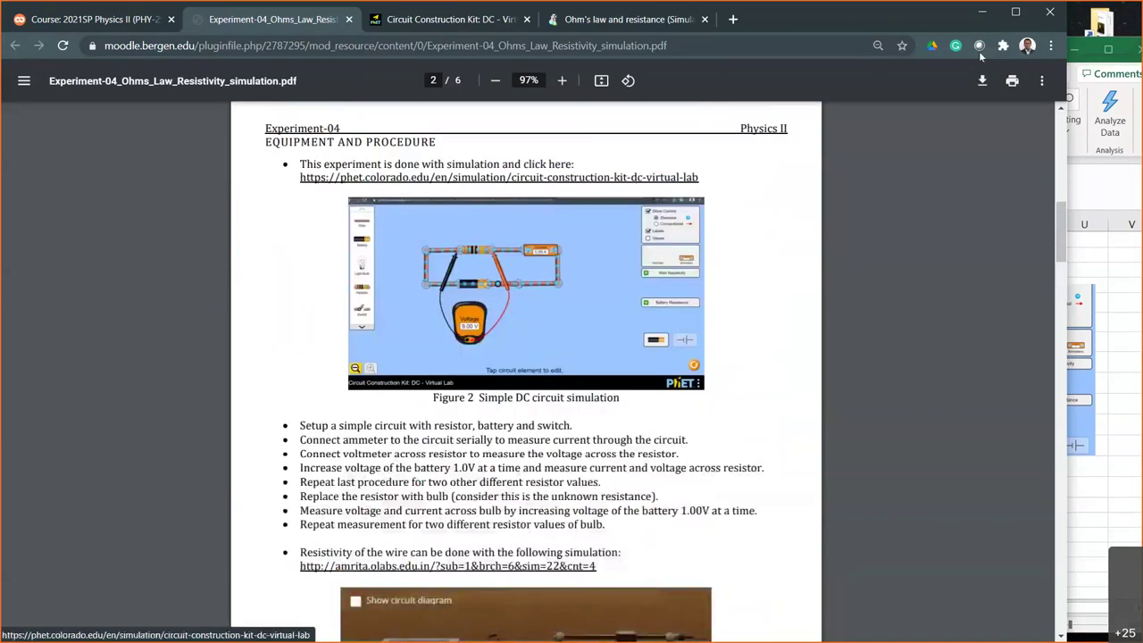
Step: Clear the caption selection in the Exp-04_Datatables workbook, then bring the handout PDF back
left_click(1110, 257)
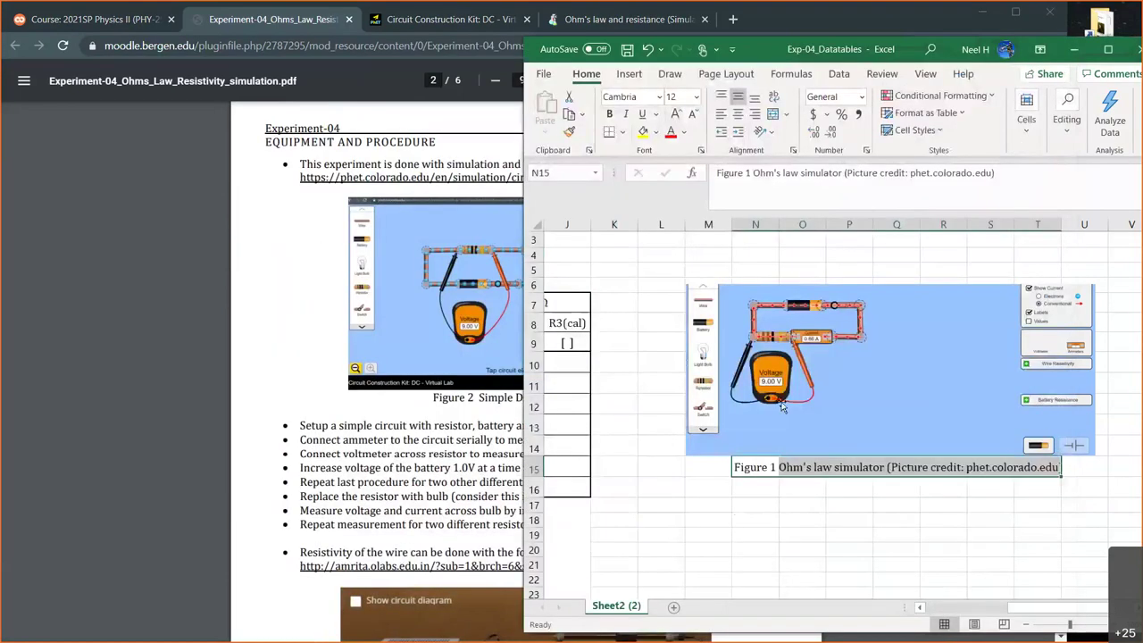
left_click(725, 525)
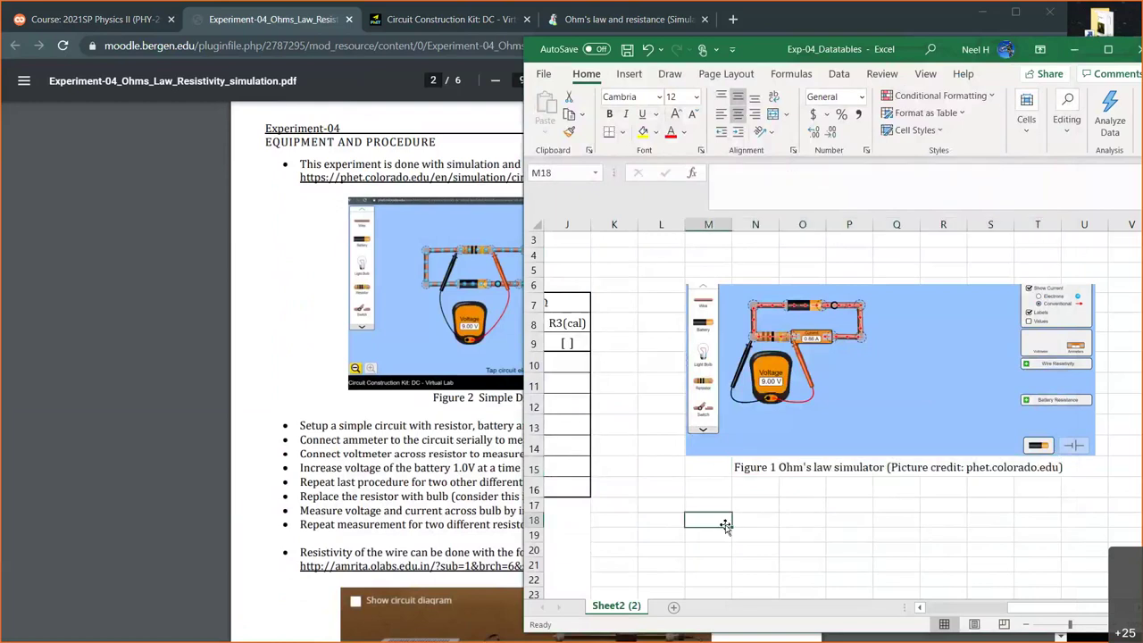
left_click(650, 271)
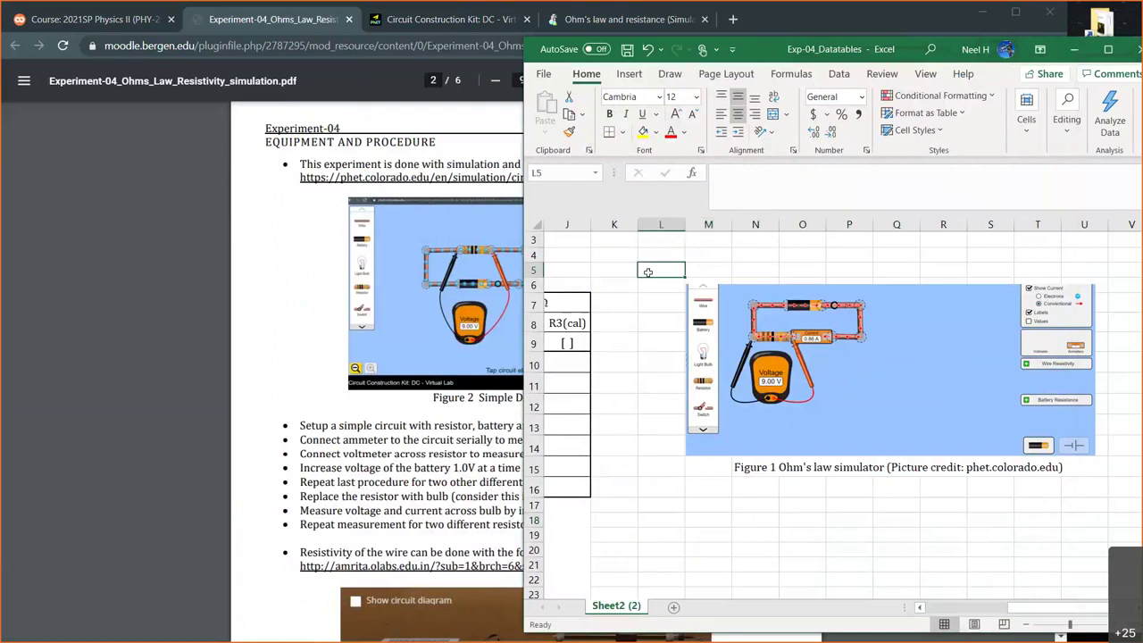
scroll(644, 272, "left", 3)
scroll(644, 272, "right", 4)
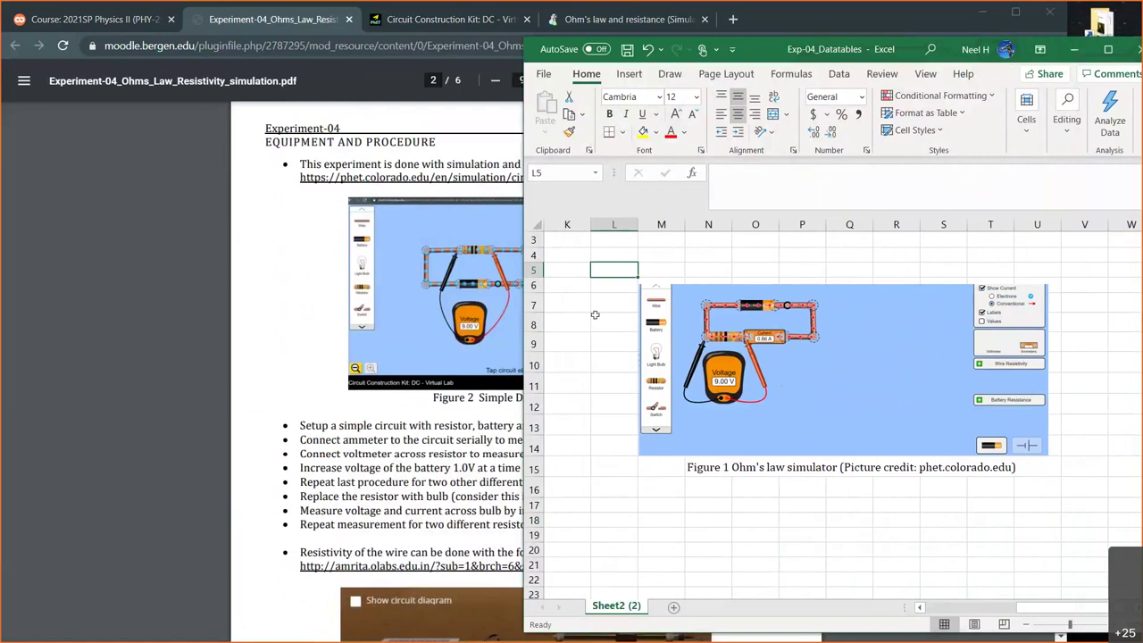
scroll(592, 313, "left", 10)
left_click(259, 272)
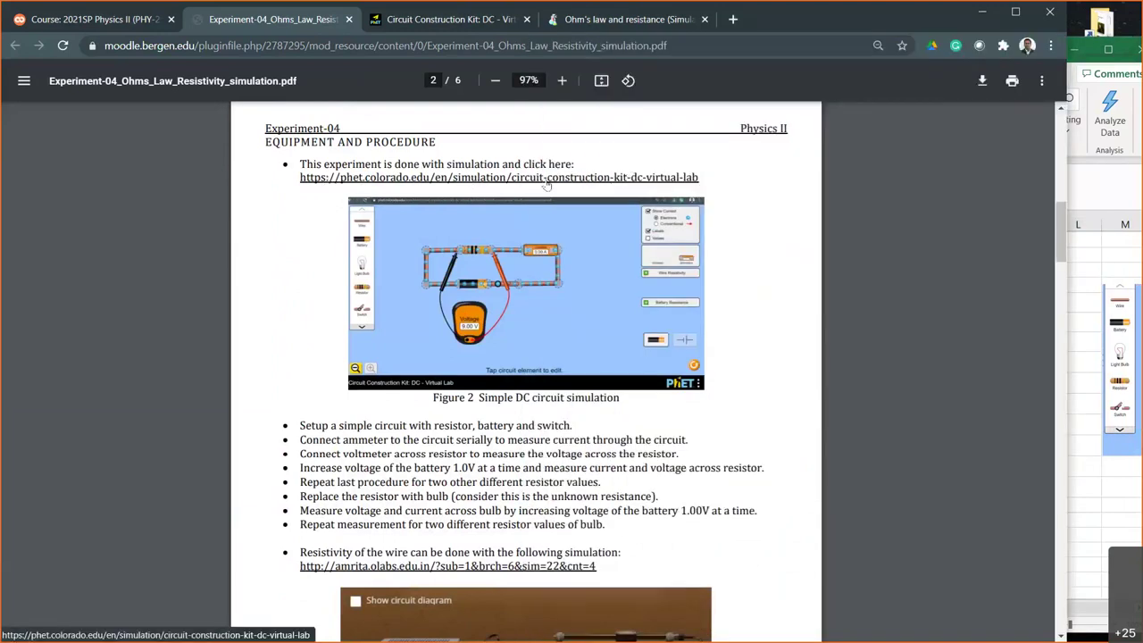
Step: Return to the circuit simulation and confirm the resistor is still 10.5 ohms
left_click(420, 20)
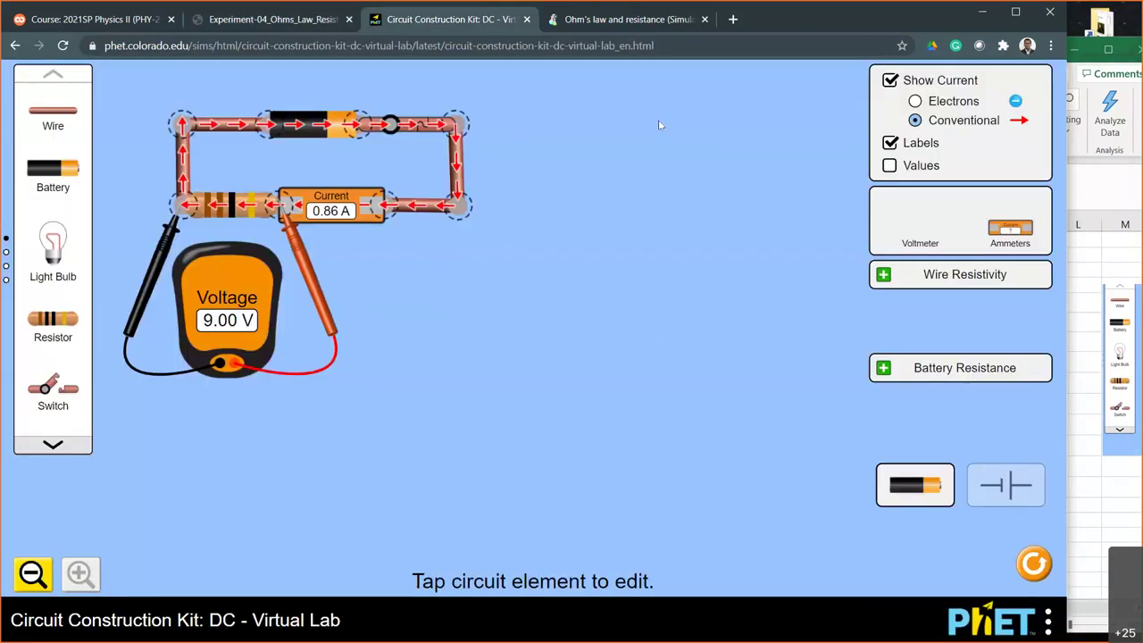
key("alt+Tab")
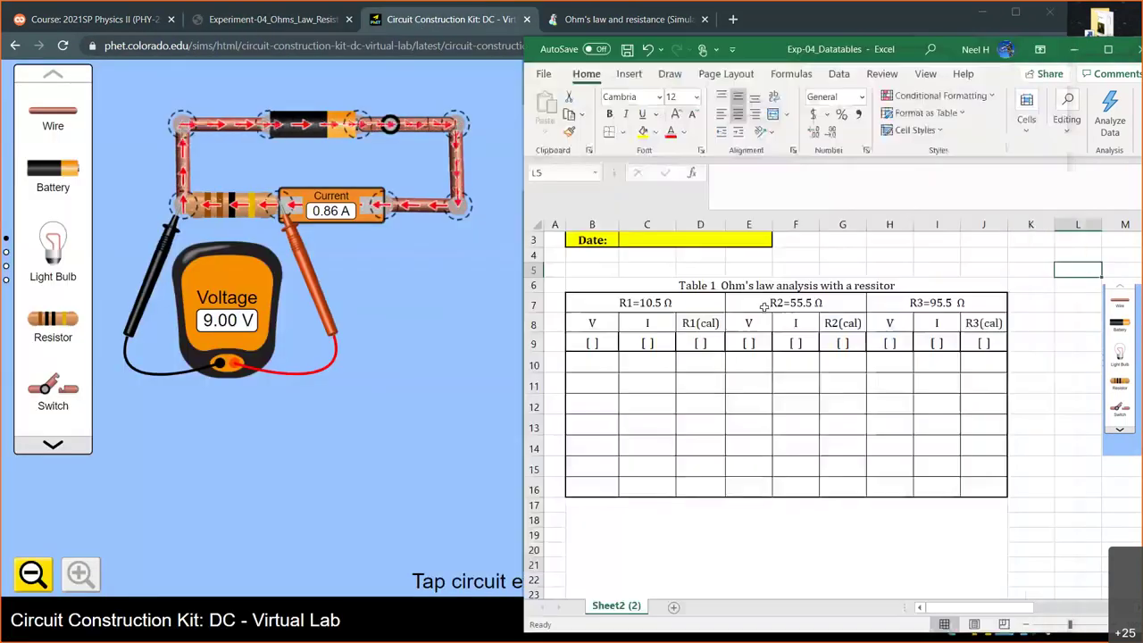
left_click(489, 276)
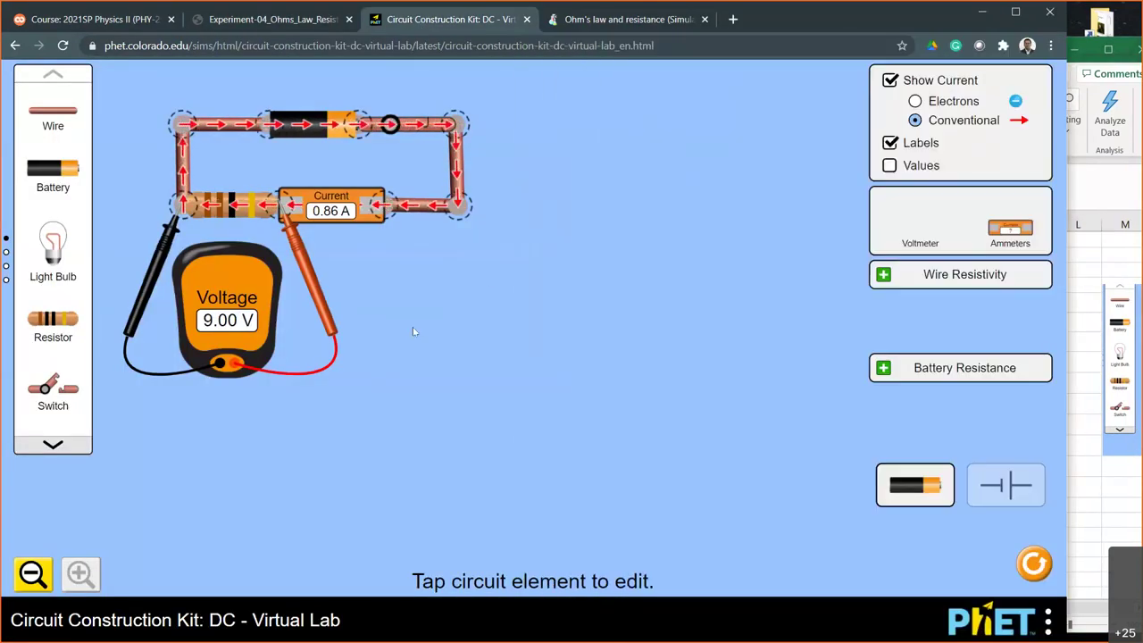
left_click(231, 207)
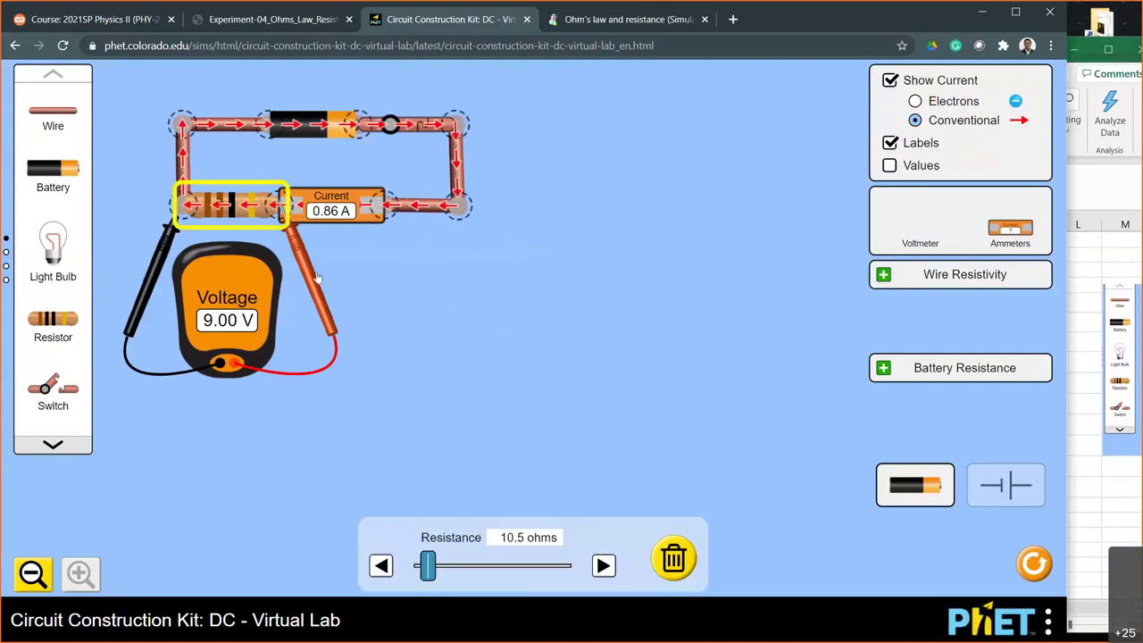
Step: Lower the battery voltage from 9.0 V to 1.0 V, giving 0.10 A
left_click(331, 122)
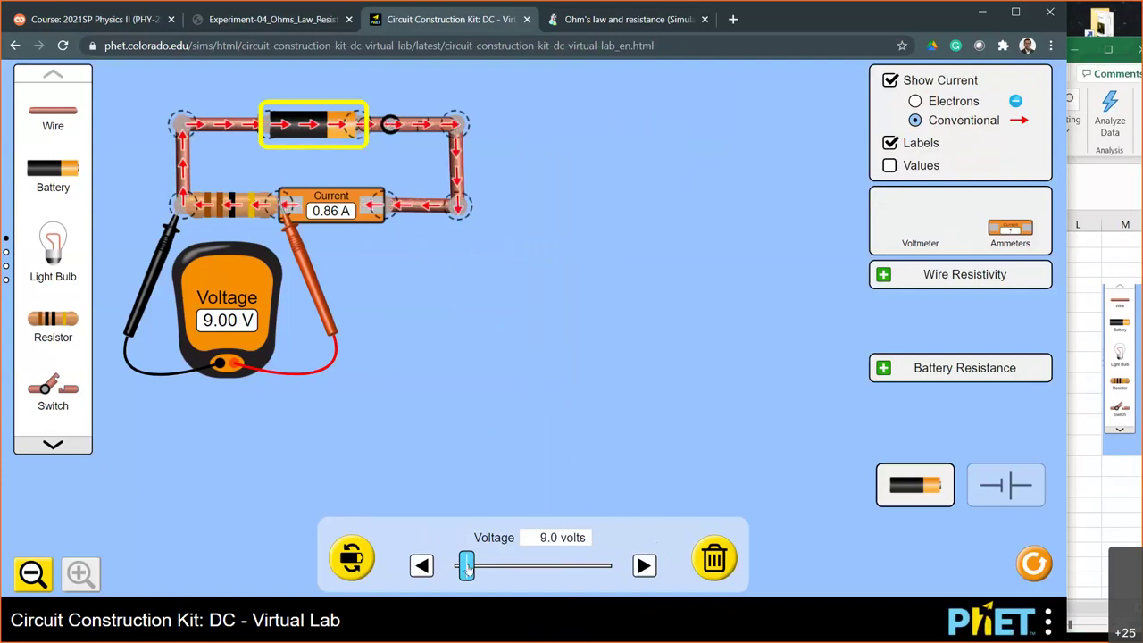
left_click_drag(466, 567, 459, 569)
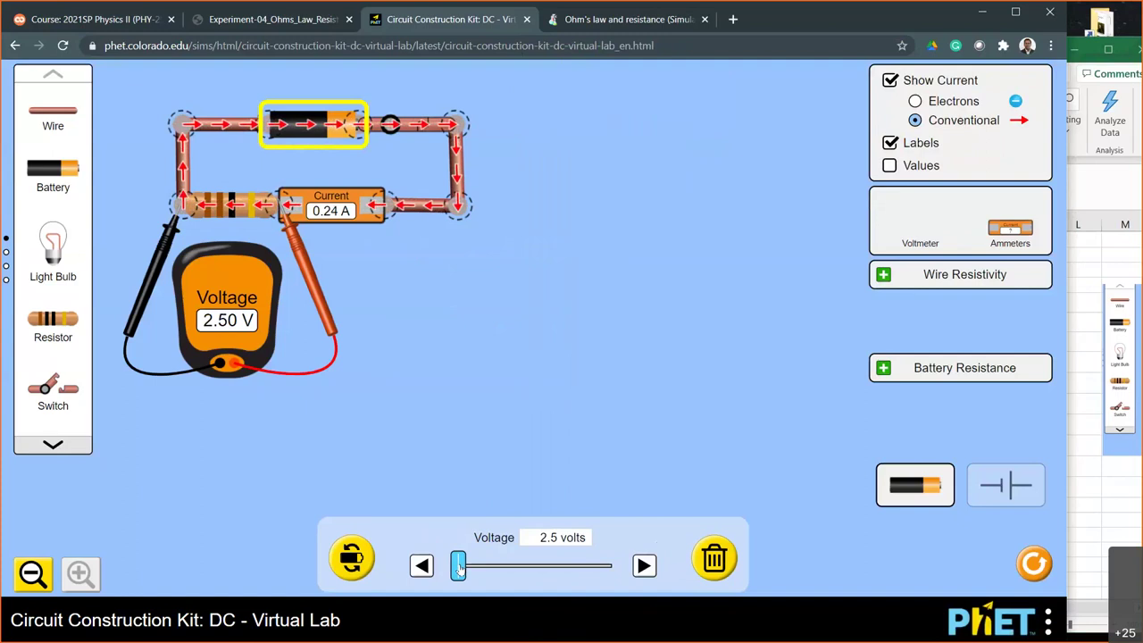
left_click(420, 567)
left_click(419, 566)
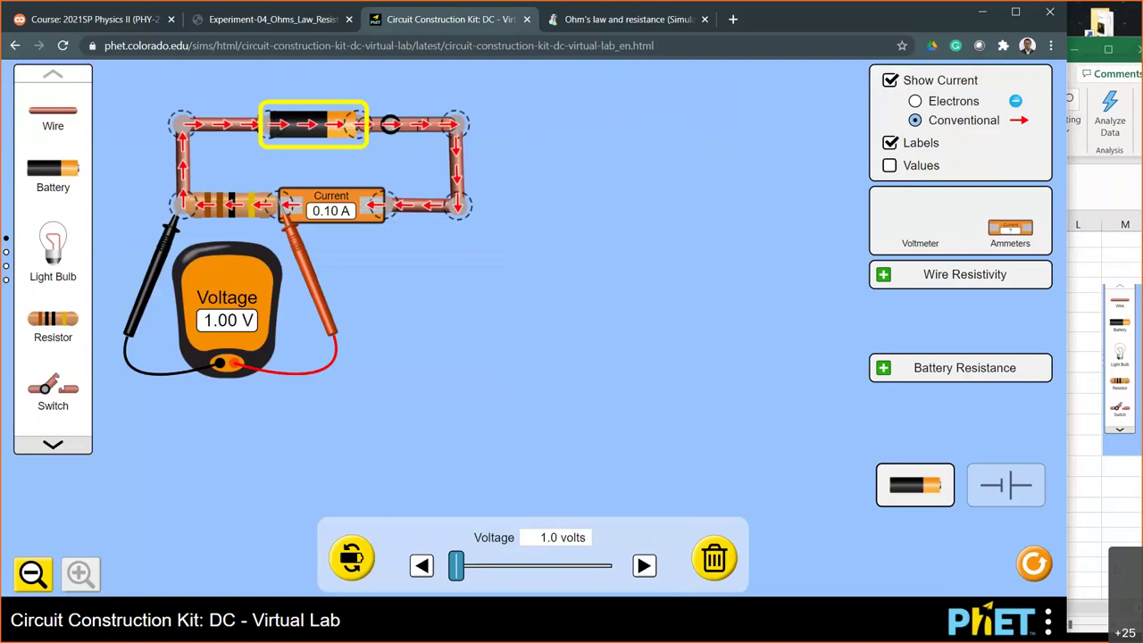
left_click(1114, 514)
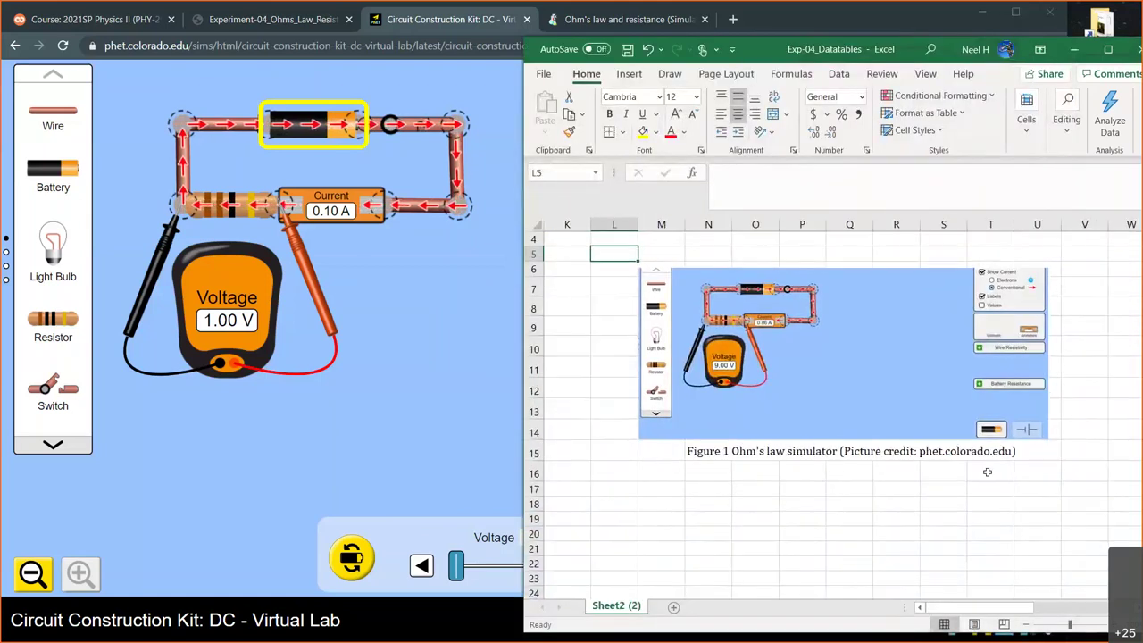
left_click(947, 451)
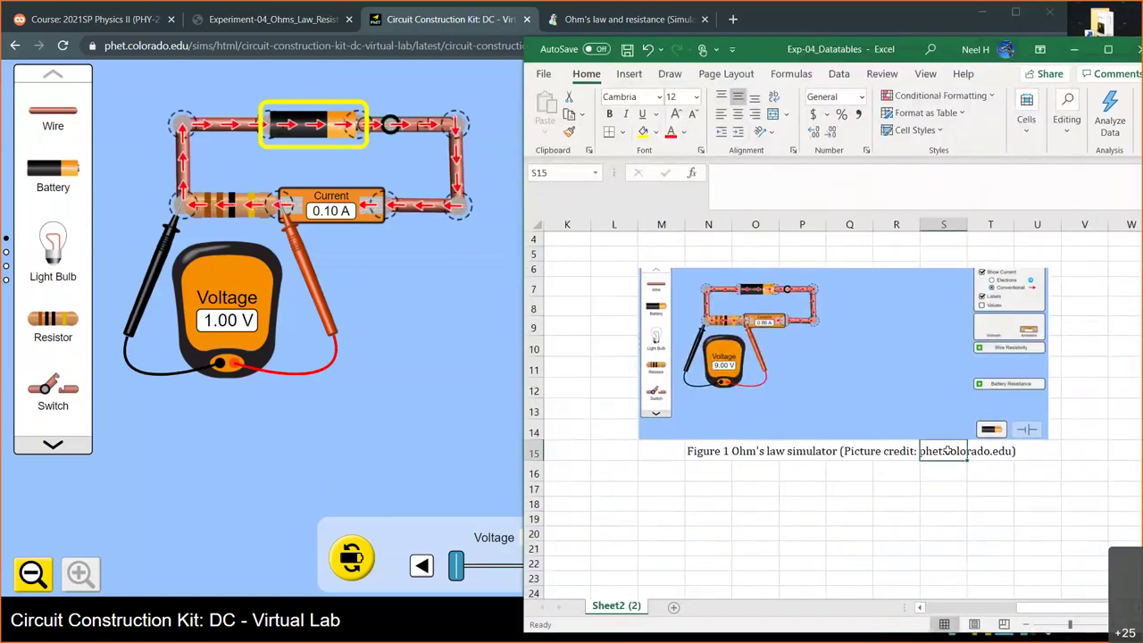
left_click(277, 20)
scroll(353, 306, "up", 1)
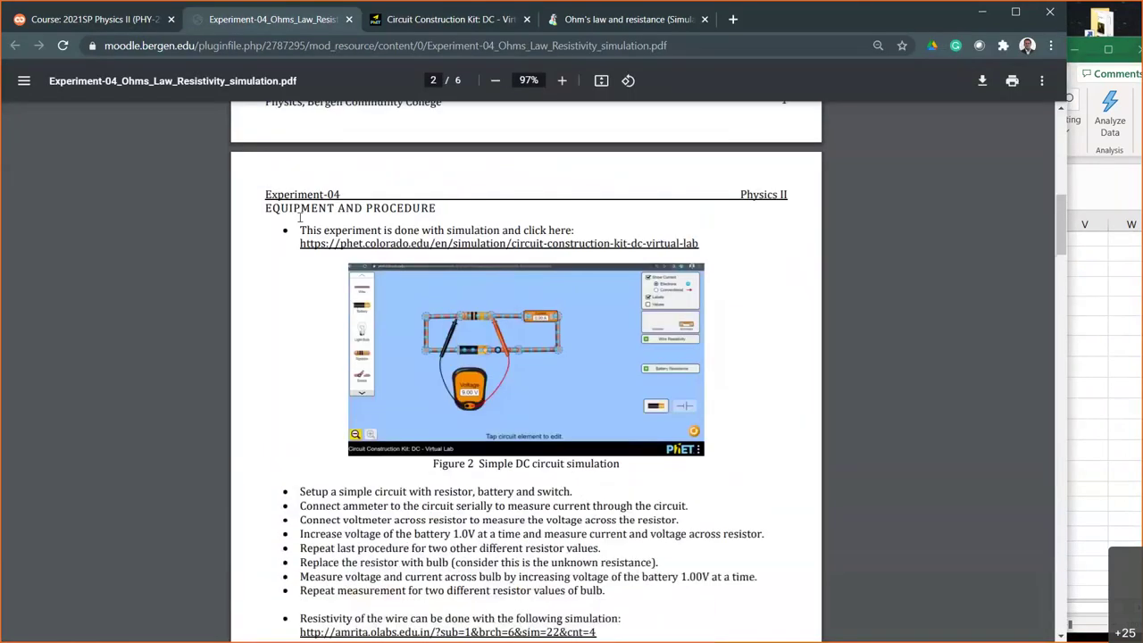
left_click_drag(300, 225, 712, 241)
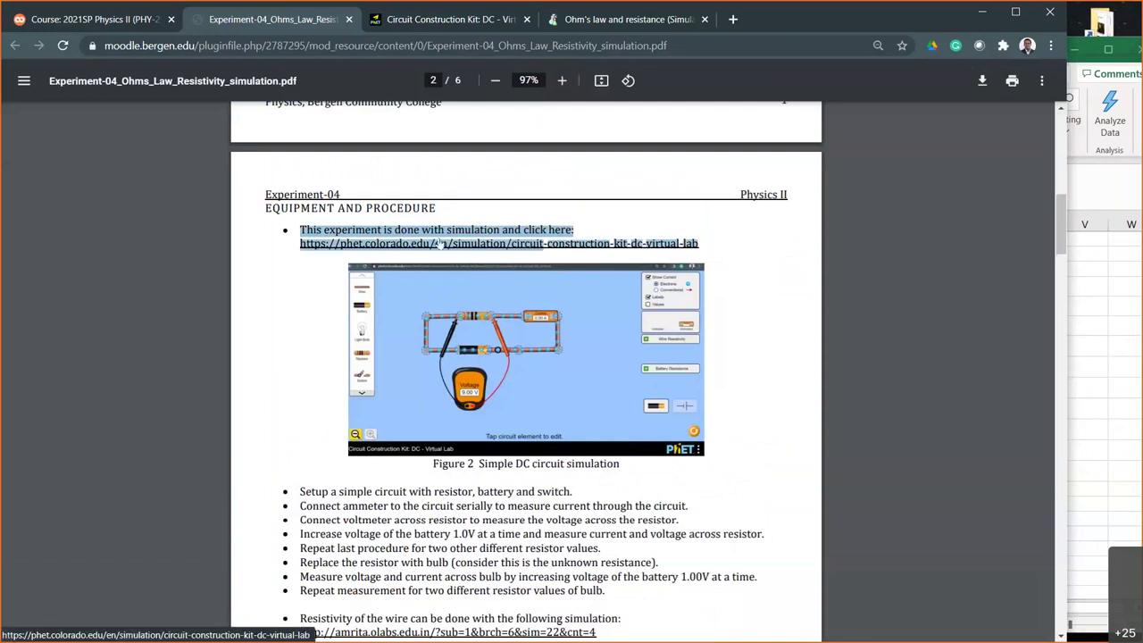
left_click(487, 347)
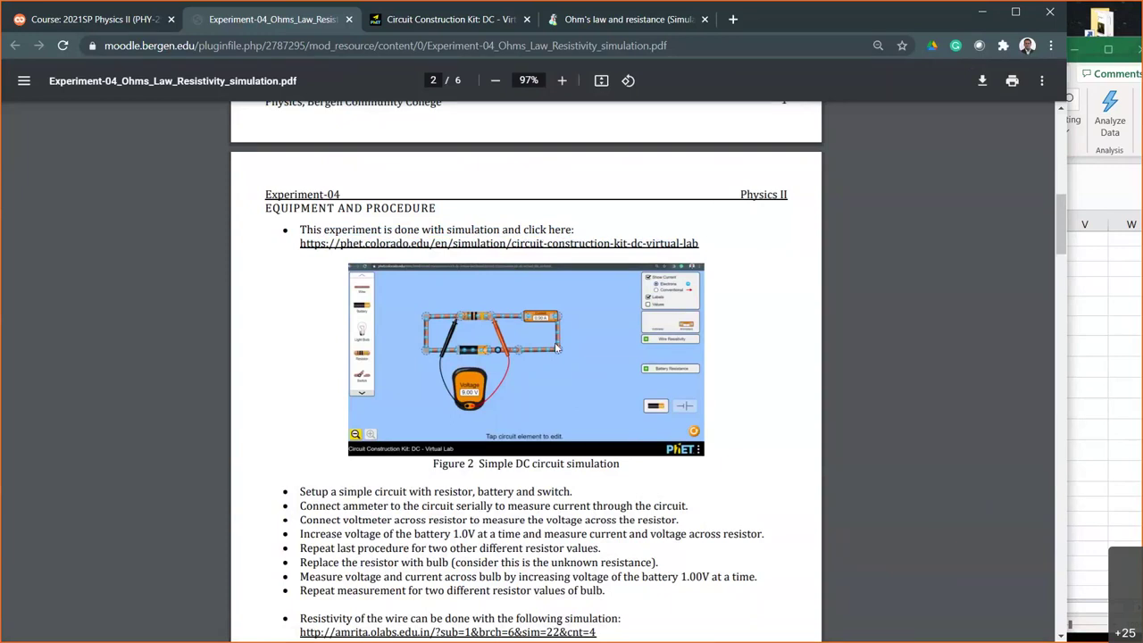
left_click(1108, 392)
left_click_drag(711, 452, 1014, 446)
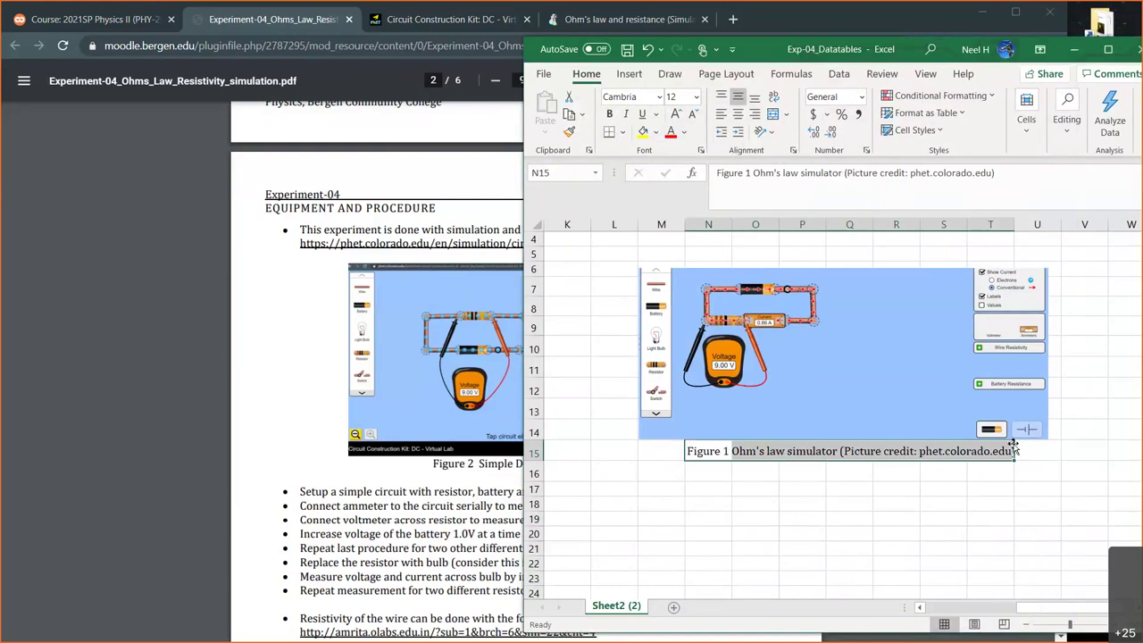
left_click(387, 217)
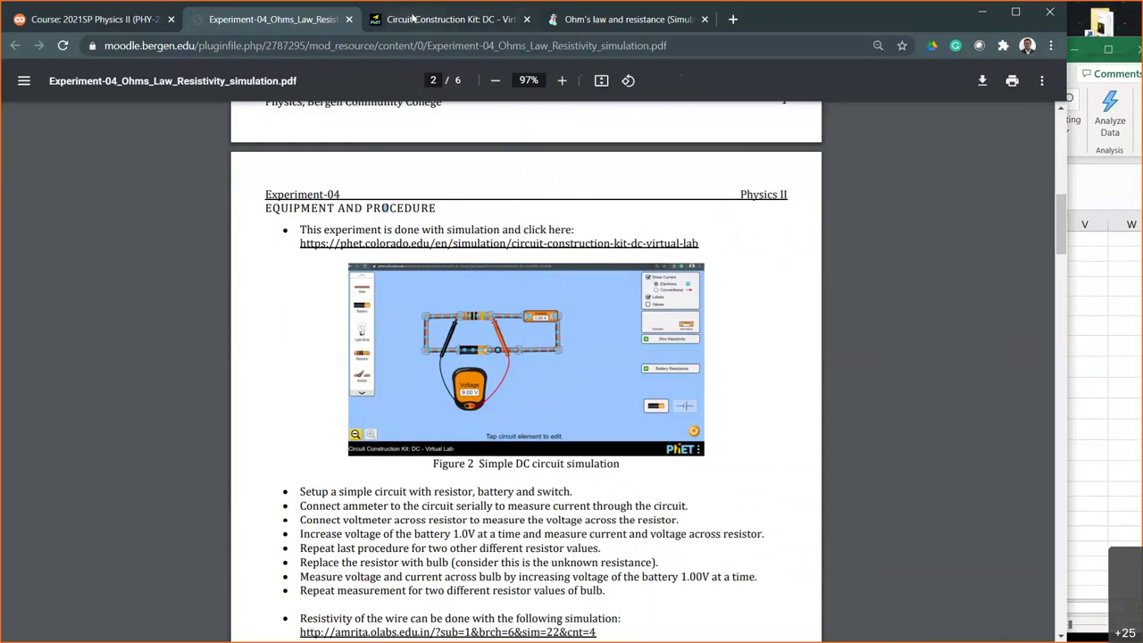
left_click(414, 16)
Step: Enter the units V in B9 and A in C9 inside their brackets
left_click(1112, 319)
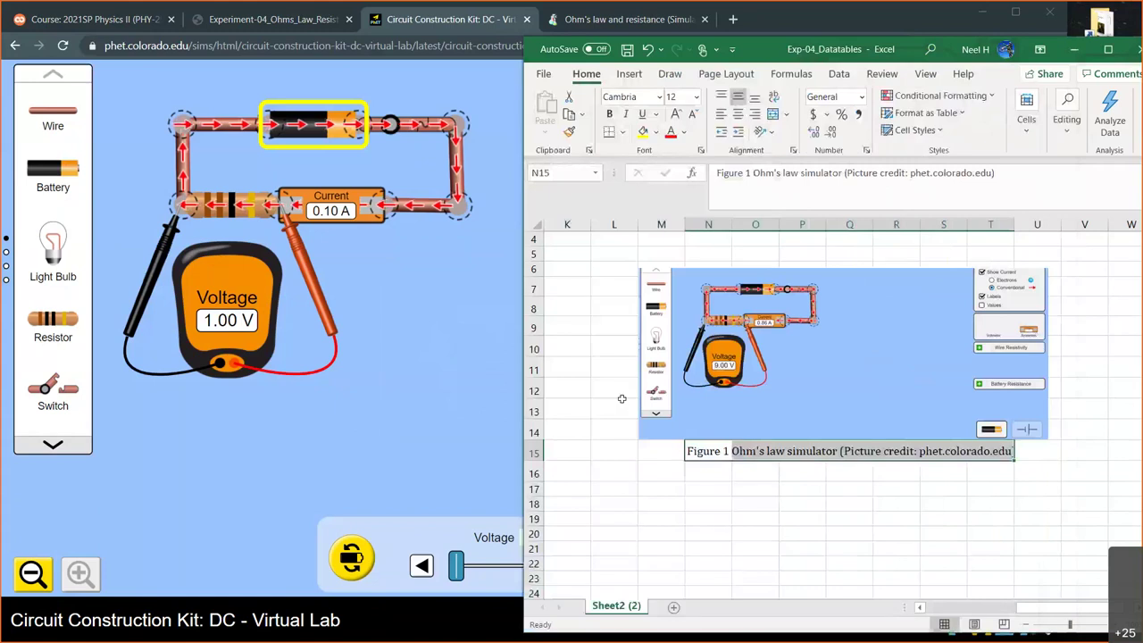
scroll(625, 396, "down", 3)
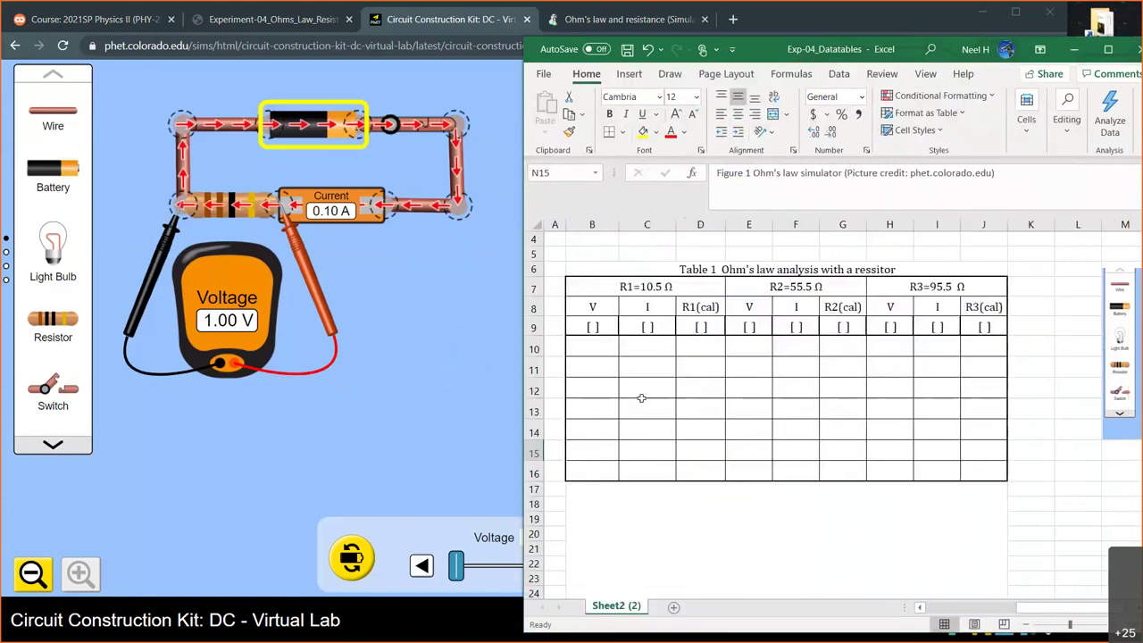
left_click(594, 329)
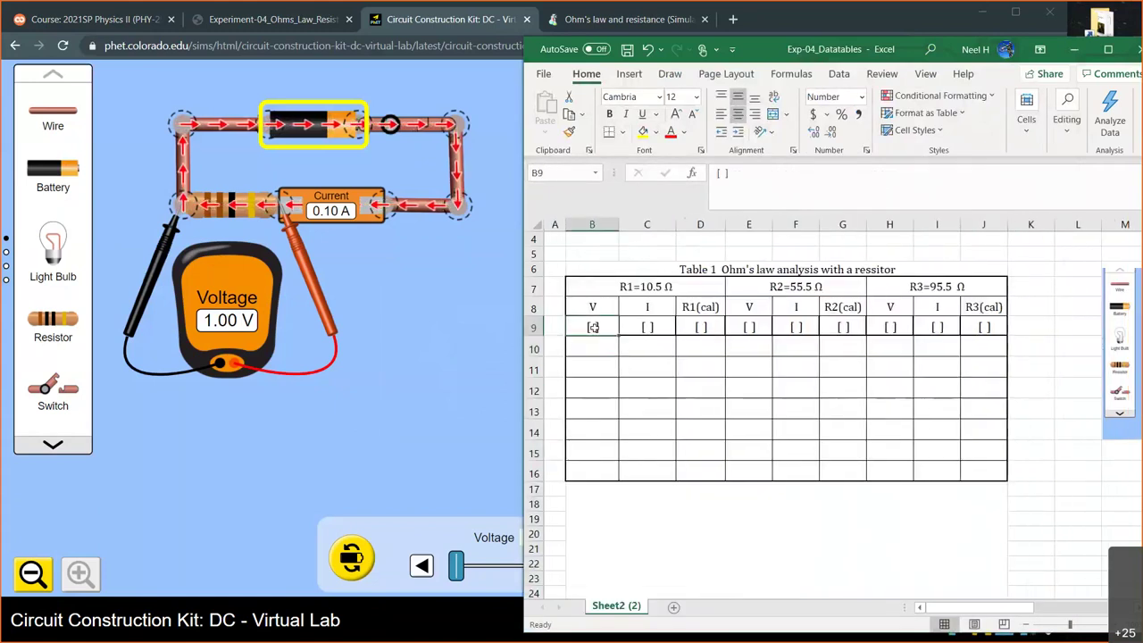
left_click(725, 173)
type("V")
left_click(661, 325)
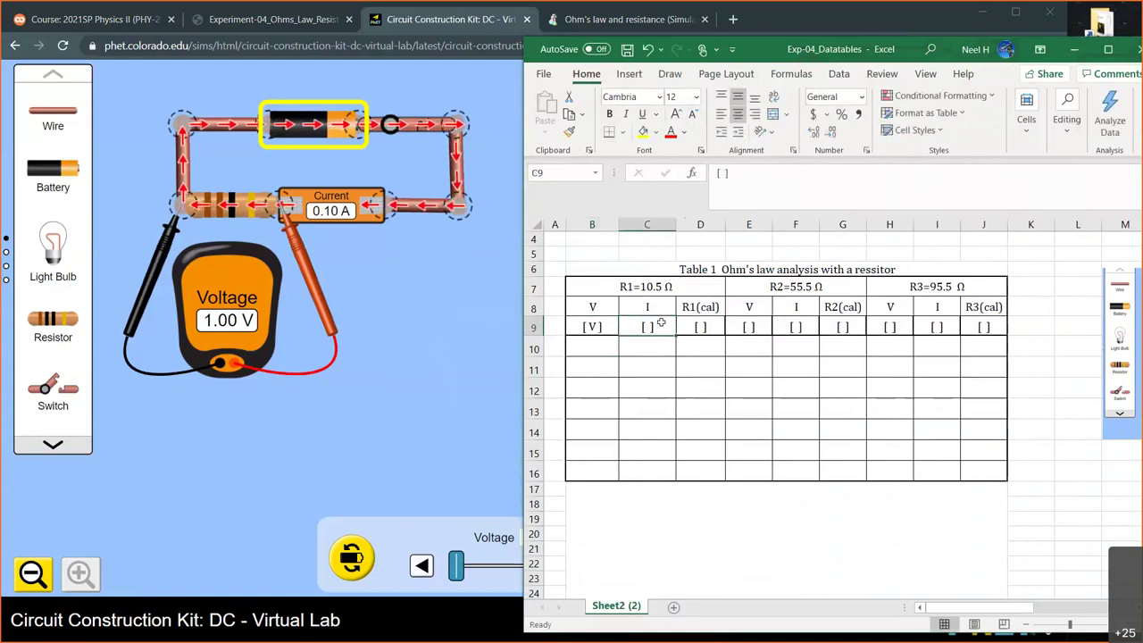
left_click(726, 174)
type("A")
key("Return")
left_click(723, 171)
left_click(648, 346)
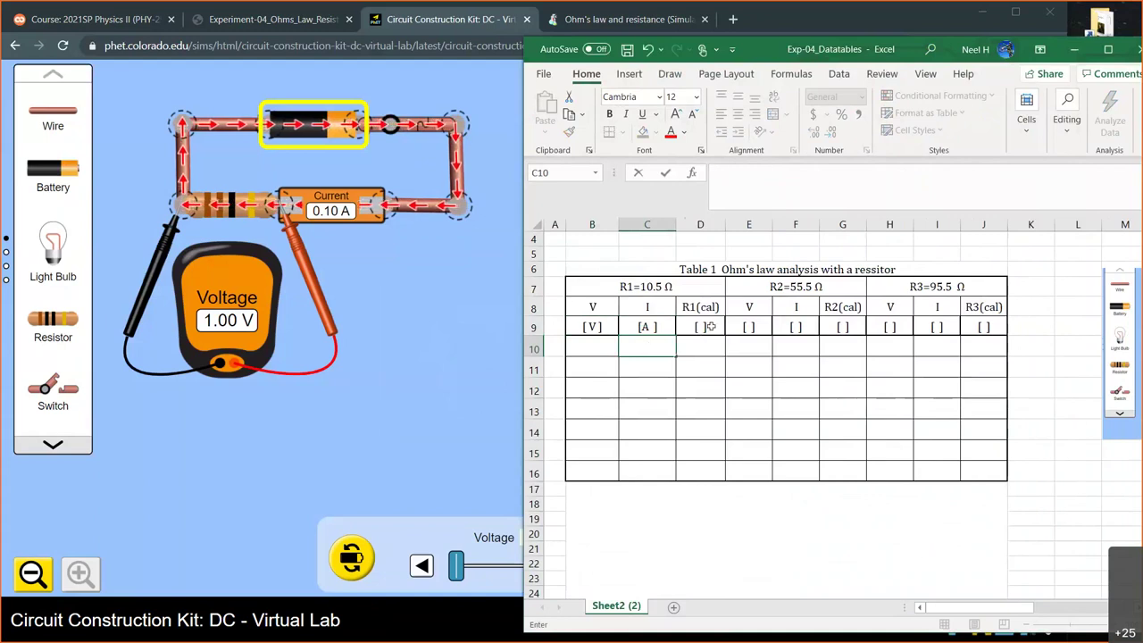
Step: Insert the Greek capital Ω into D9 using Insert > Symbol
left_click(701, 327)
left_click(723, 173)
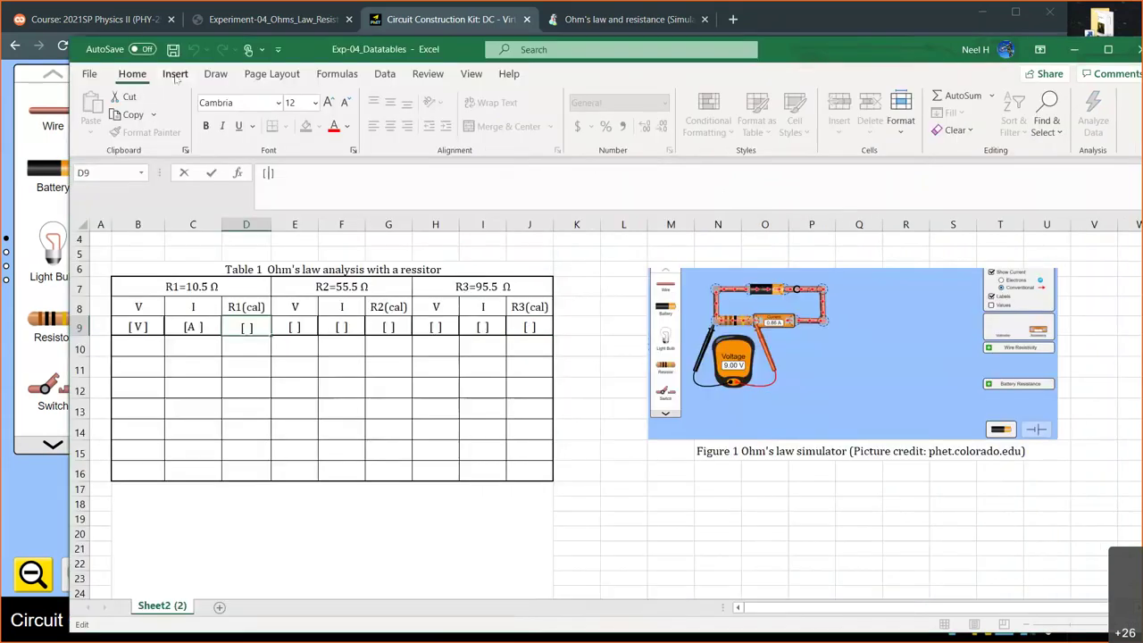
left_click(175, 73)
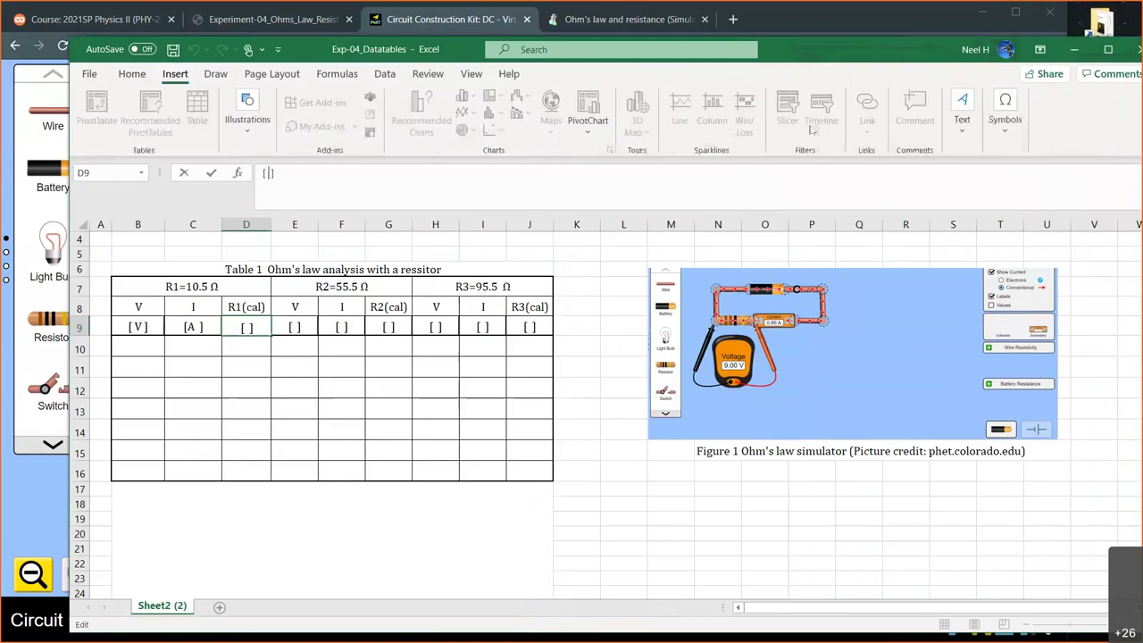
left_click(1001, 135)
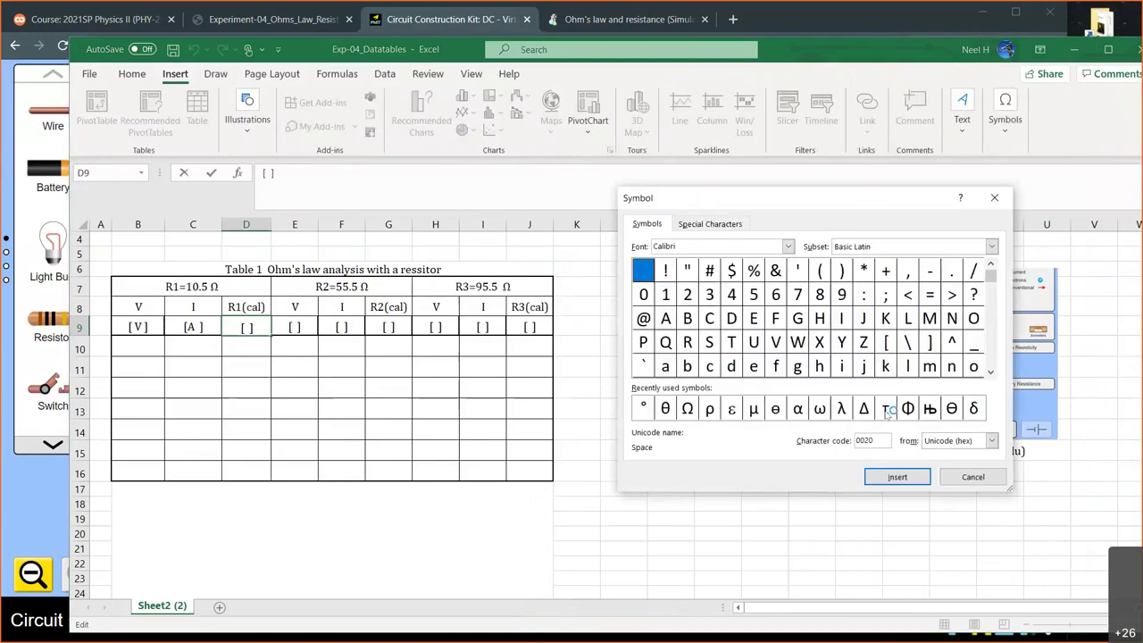
left_click(688, 413)
left_click(898, 479)
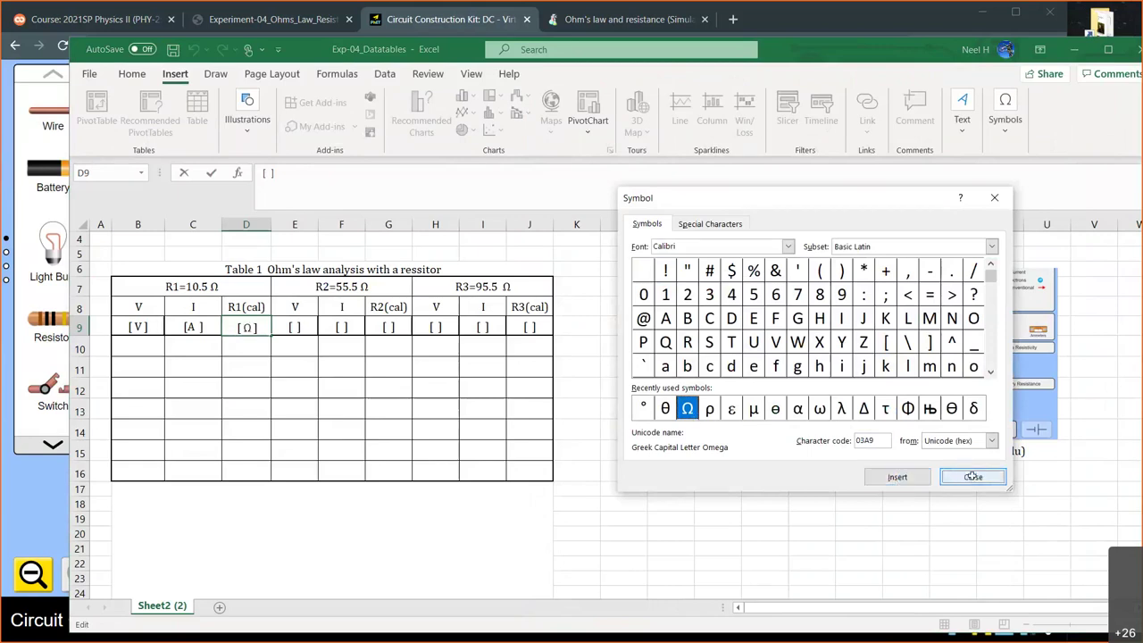
left_click(973, 477)
Step: Copy the B9:D9 units across to J9 and dock Excel to the right half
left_click_drag(162, 327, 546, 331)
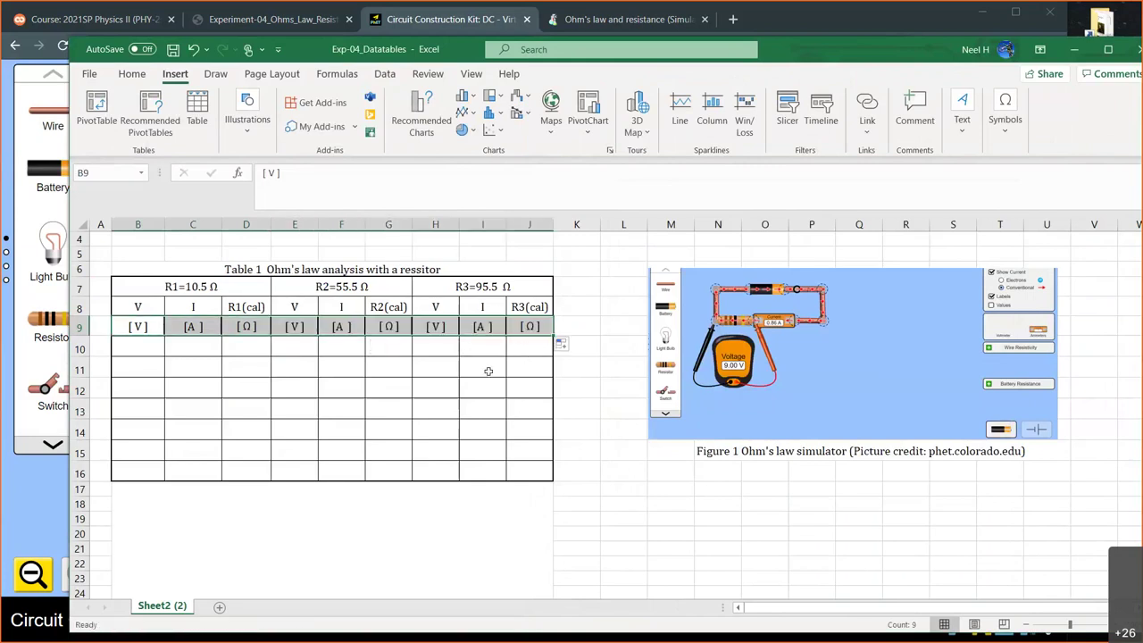
left_click(489, 371)
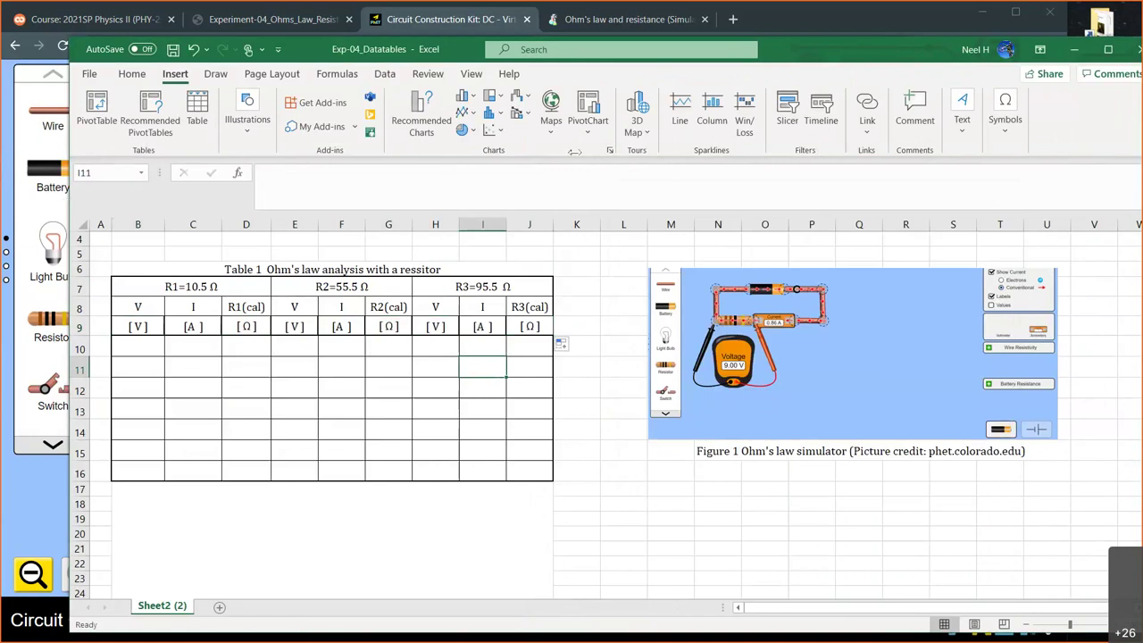
key("super+Right")
left_click(673, 342)
left_click_drag(674, 342, 788, 468)
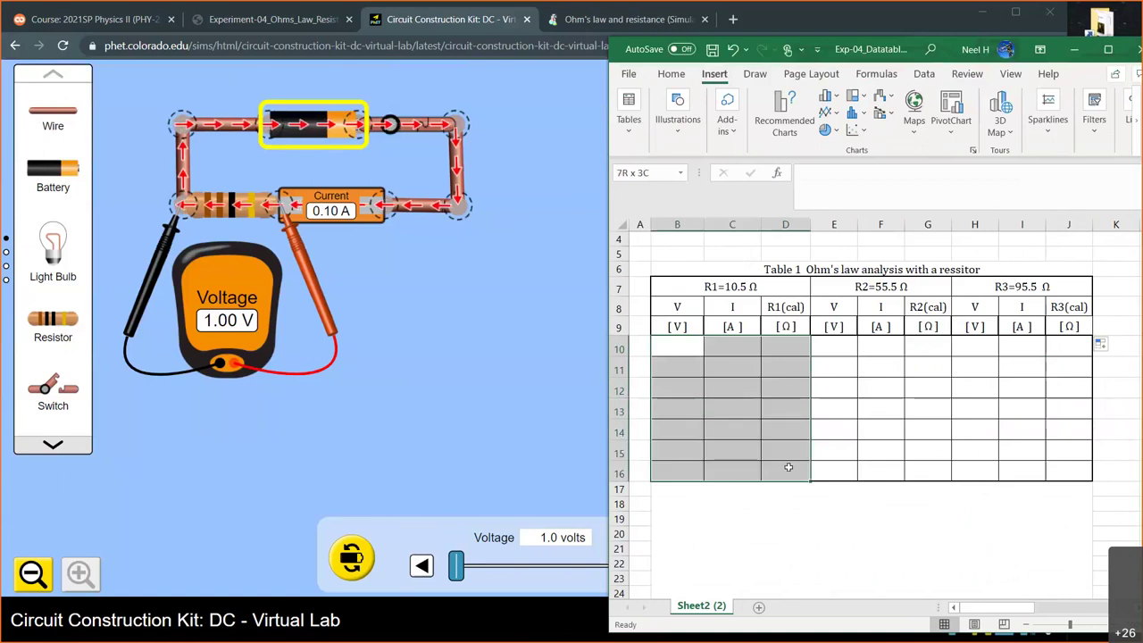
left_click_drag(839, 349, 1066, 467)
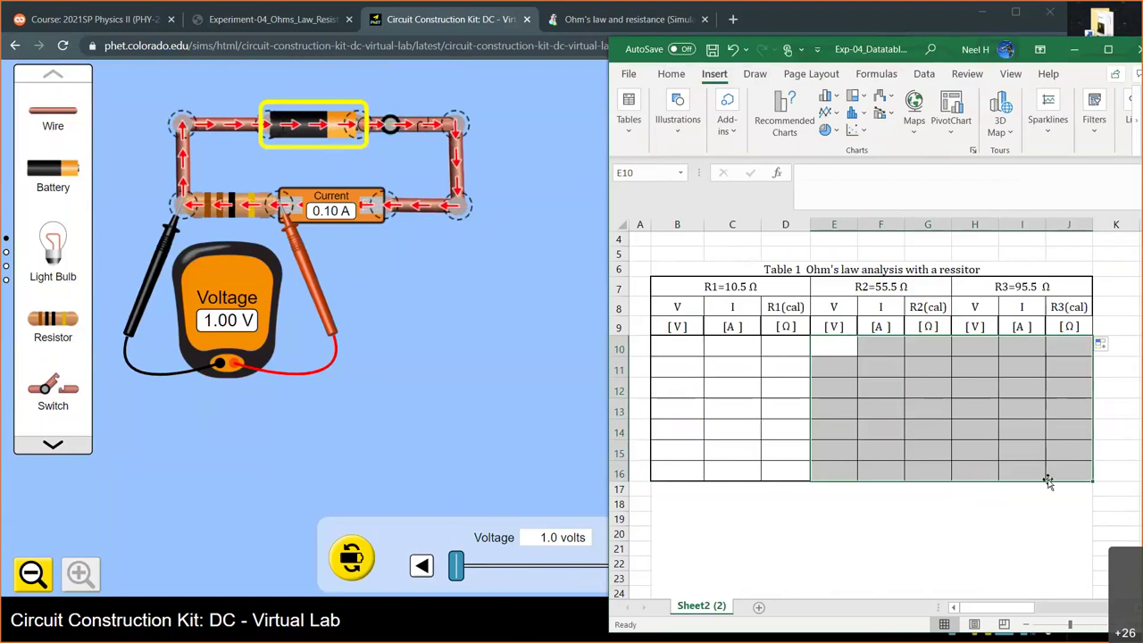
left_click(783, 326)
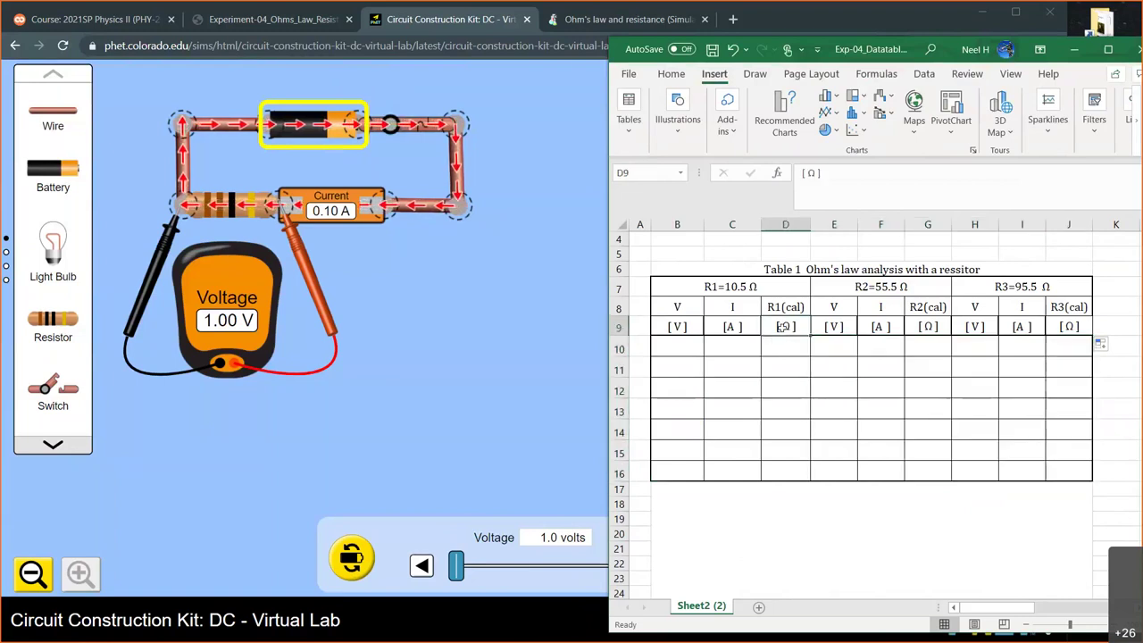
left_click(762, 286)
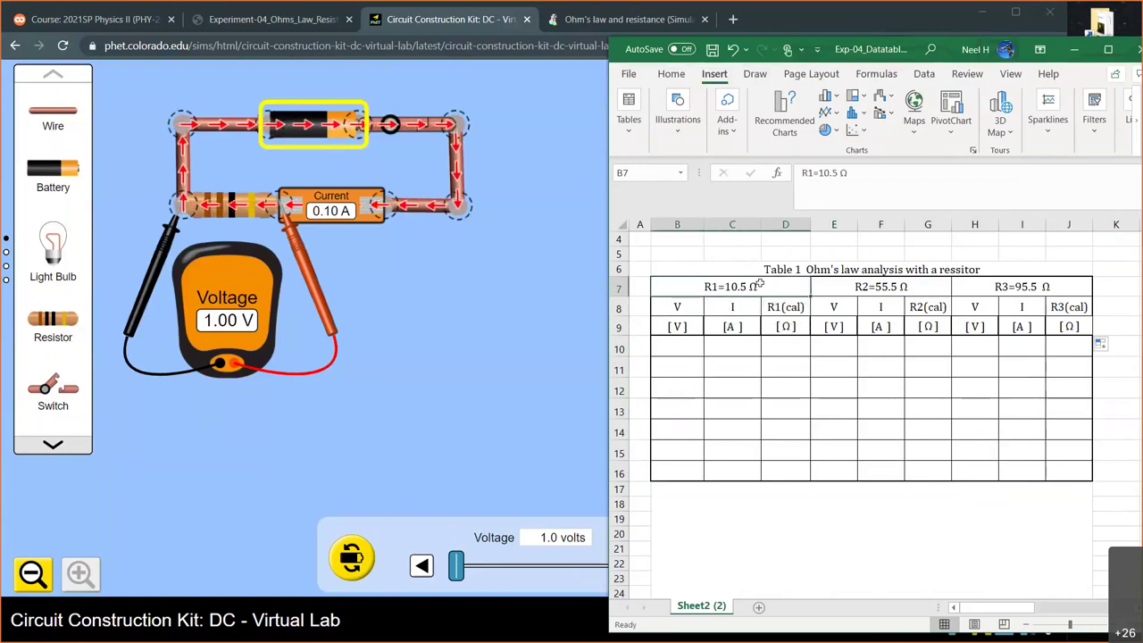
left_click(676, 351)
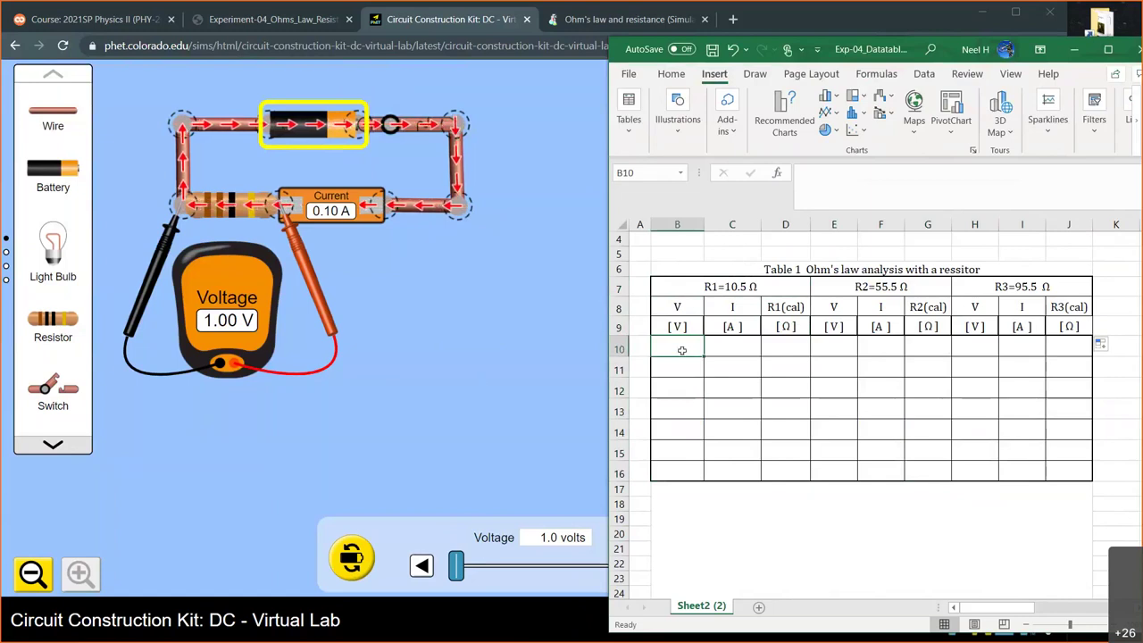
Step: Enter the first reading: 1.00 V in B10 and 0.10 A in C10
type("1.00")
key("Tab")
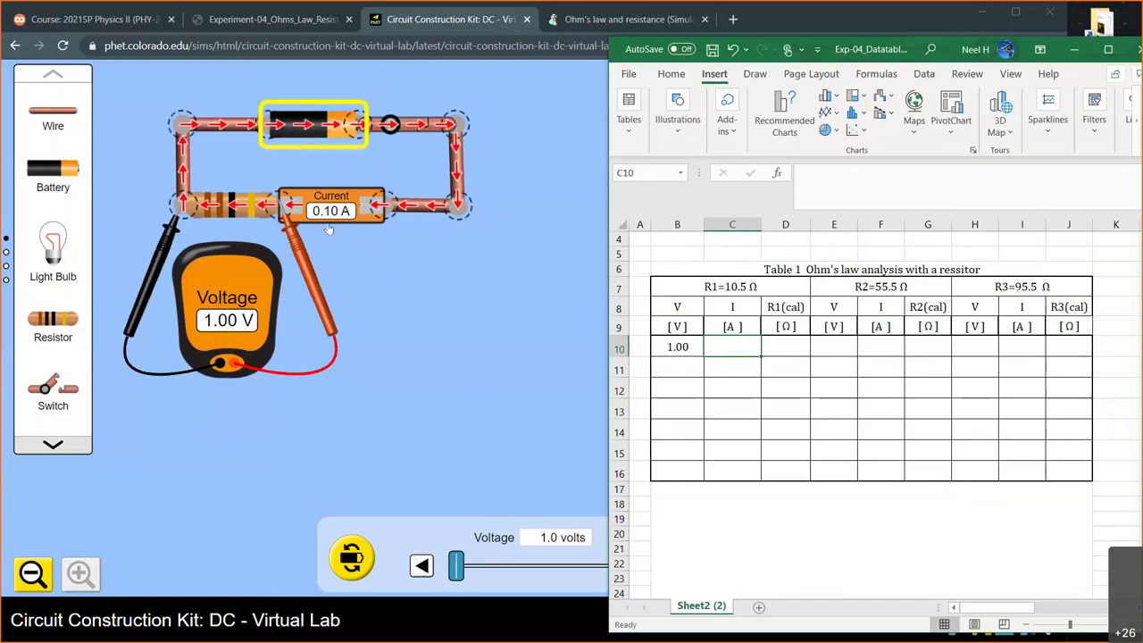
type(".1")
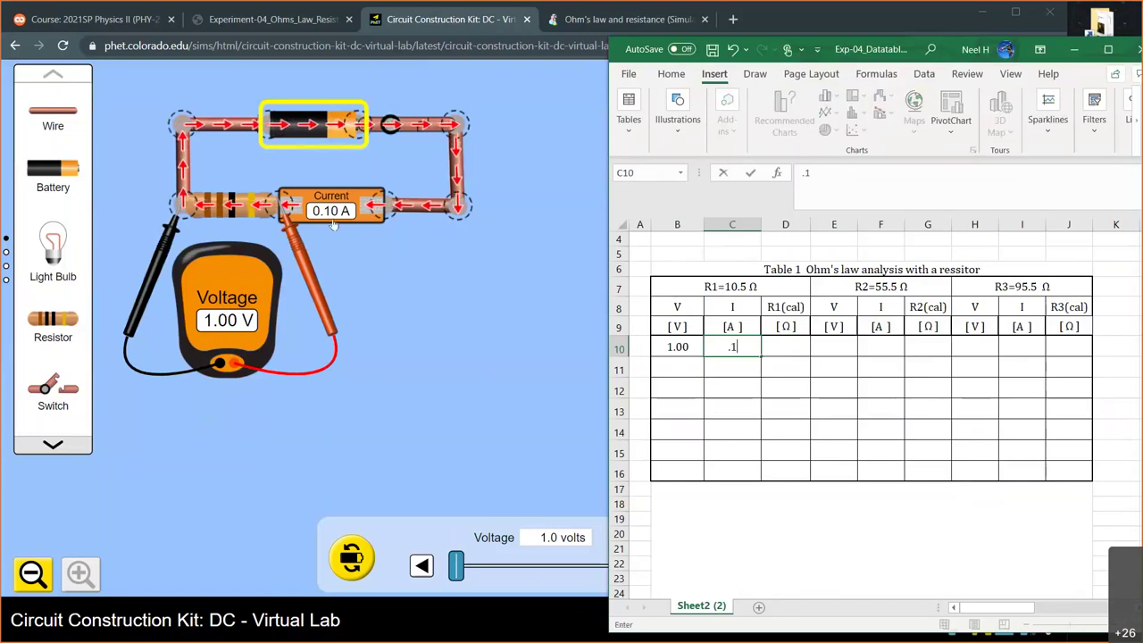
key("Tab")
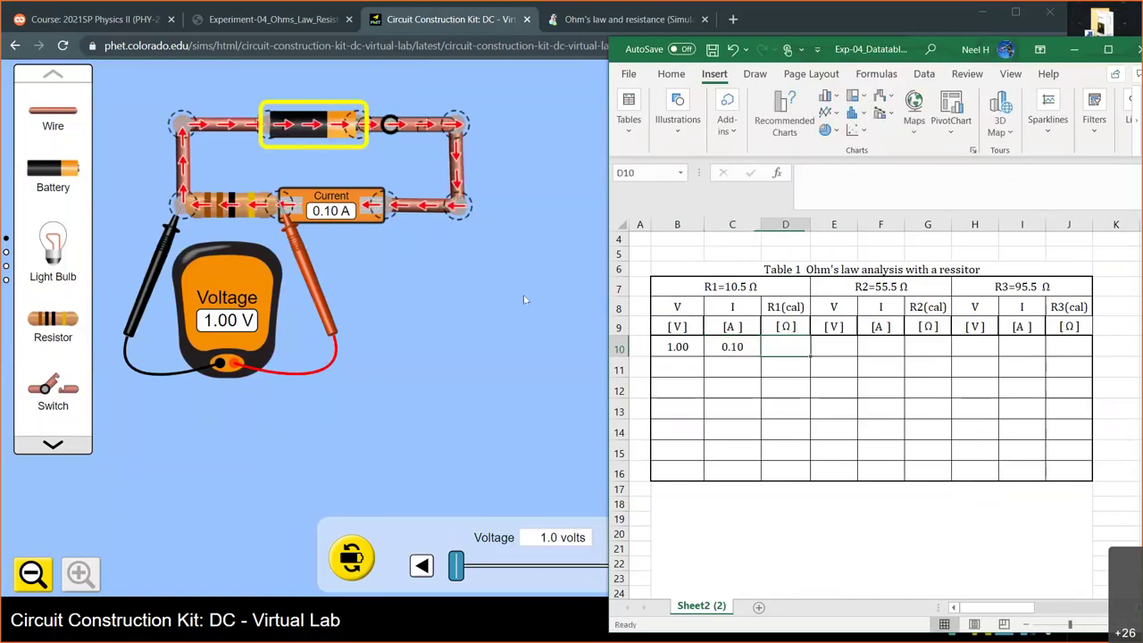
Step: Compute R1(cal) in D10 as =B10/C10, giving 10.0, and recheck the resistor
type("=")
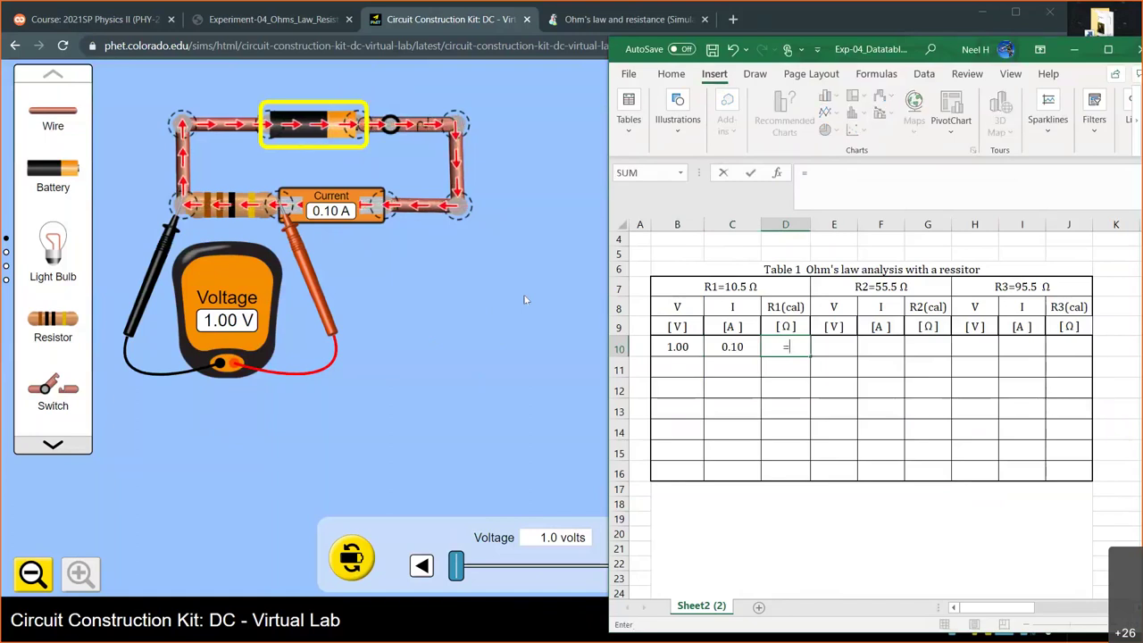
left_click(684, 347)
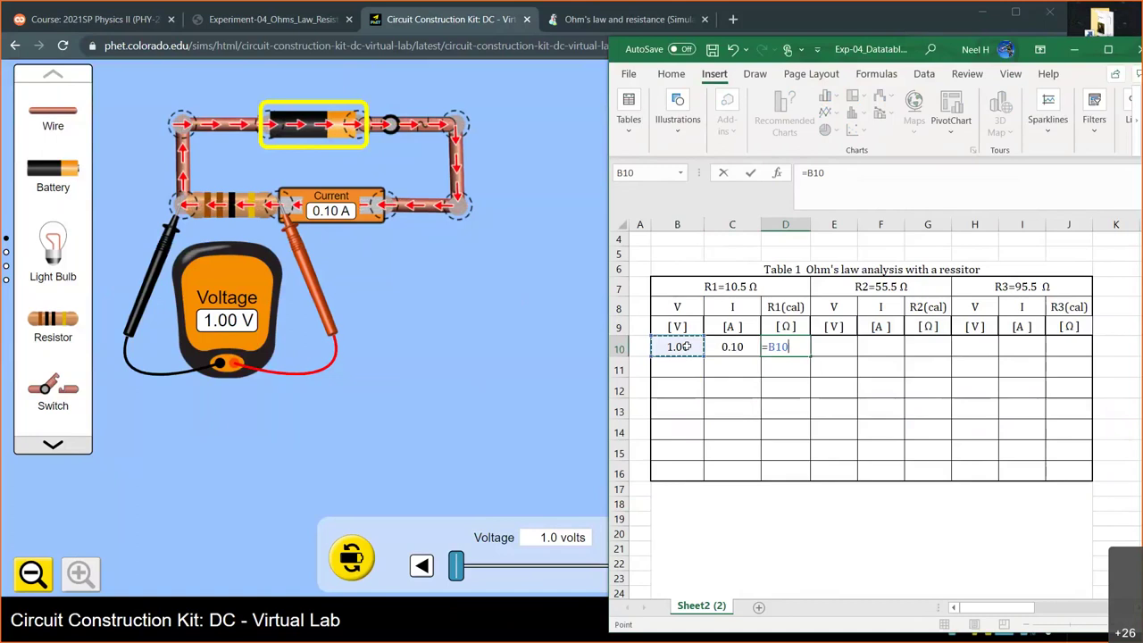
type("/")
left_click(735, 347)
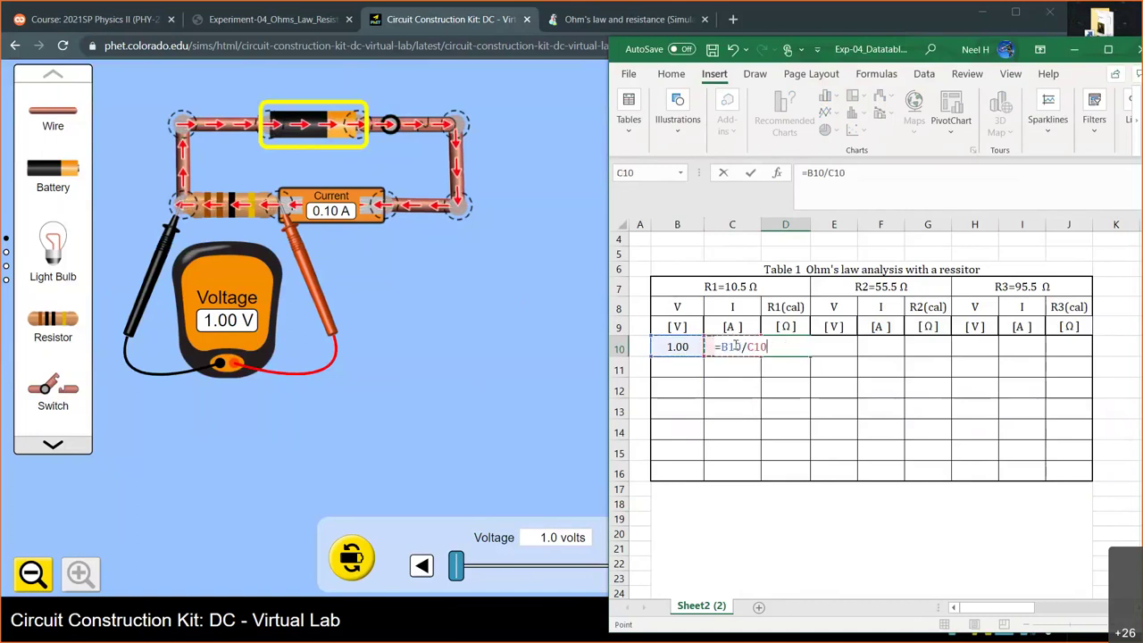
key("Return")
left_click(786, 348)
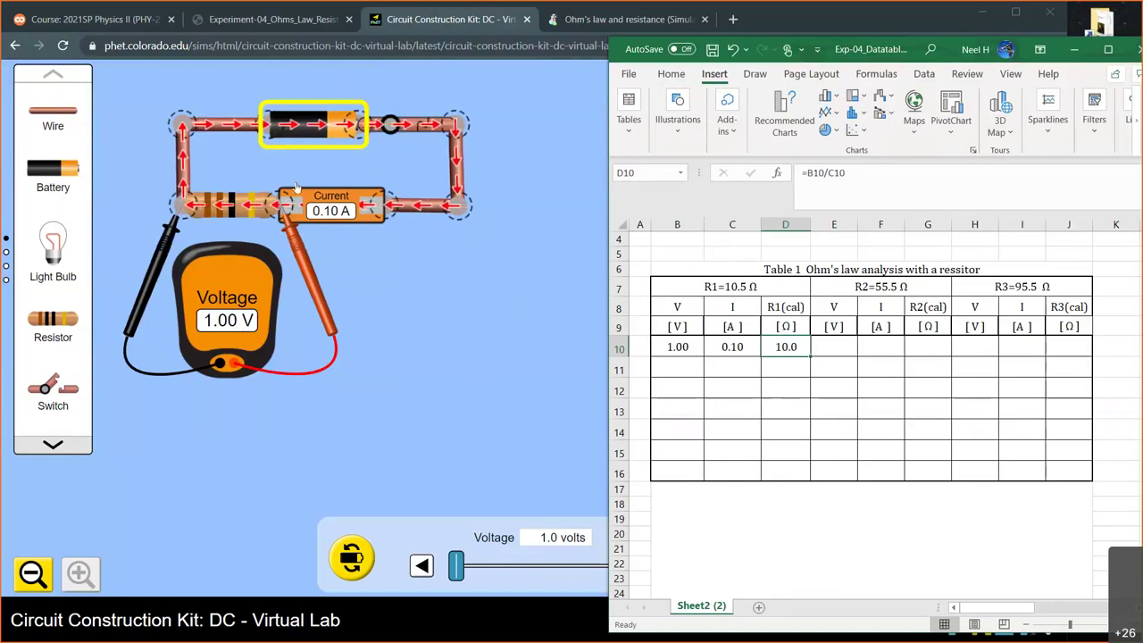
left_click(230, 213)
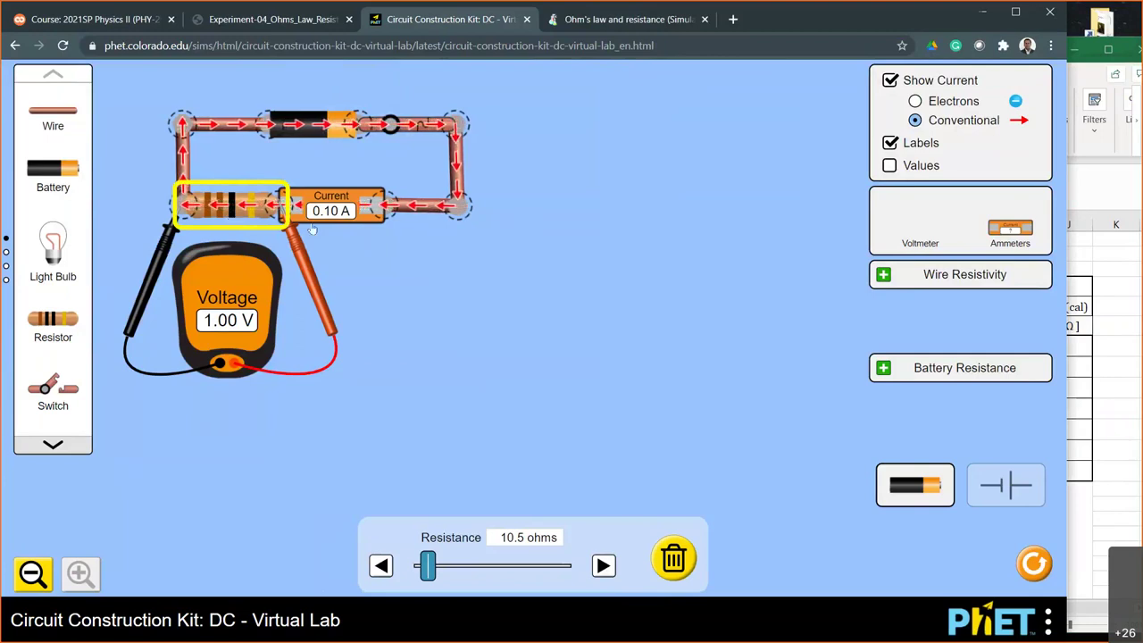
Step: Inspect the ammeter, select cell B11 in Excel, then select the PhET battery showing 1.0 V
left_click(354, 206)
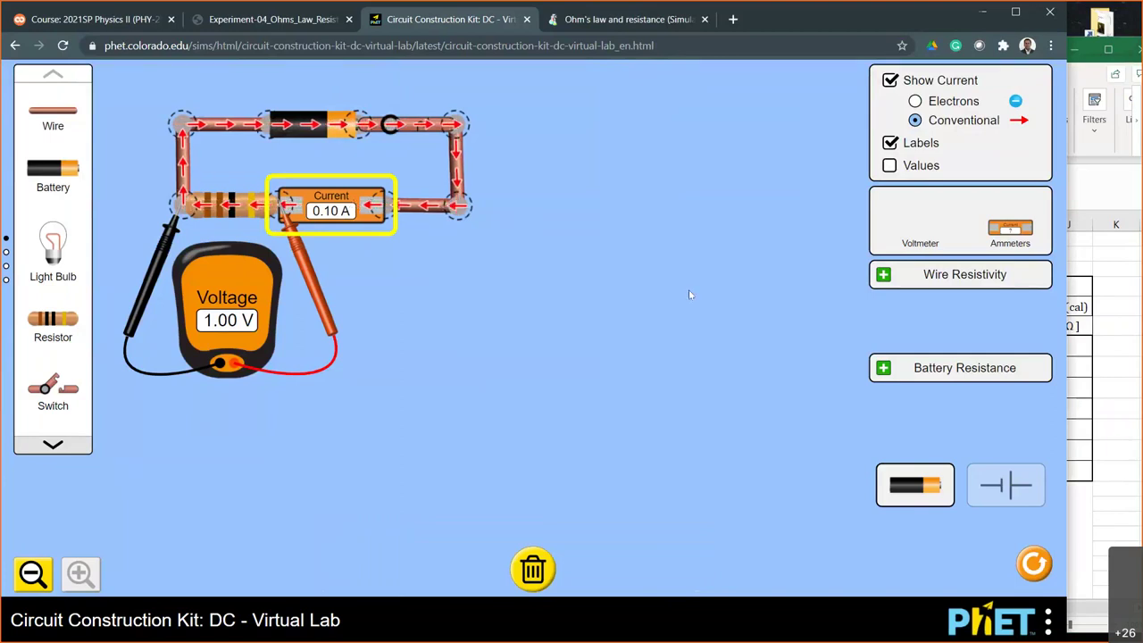
left_click(502, 274)
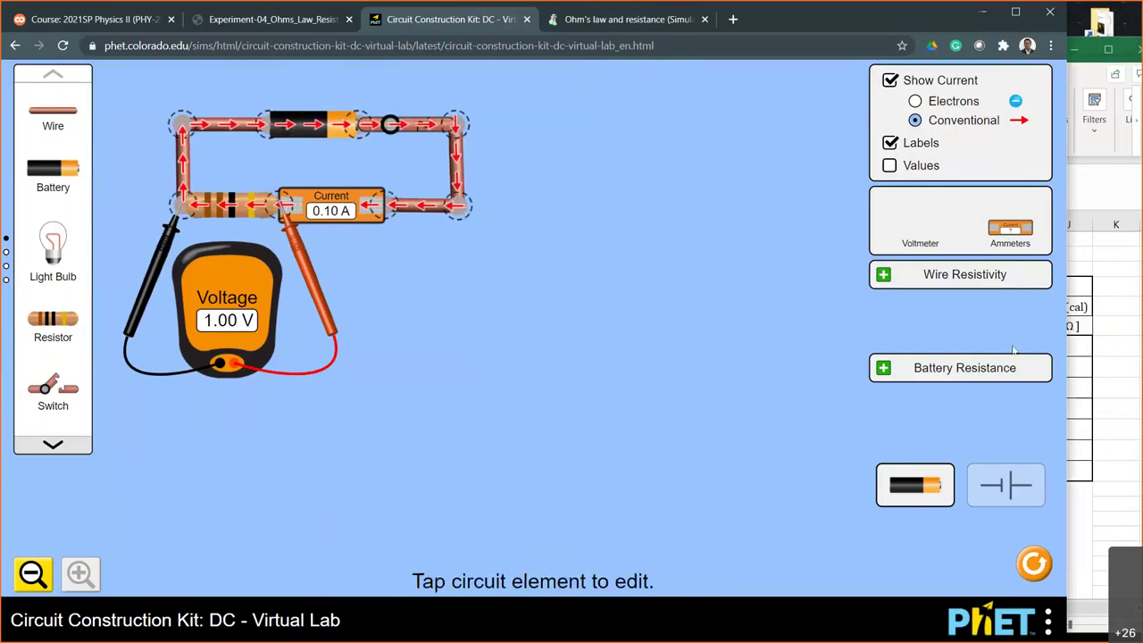
left_click(1121, 366)
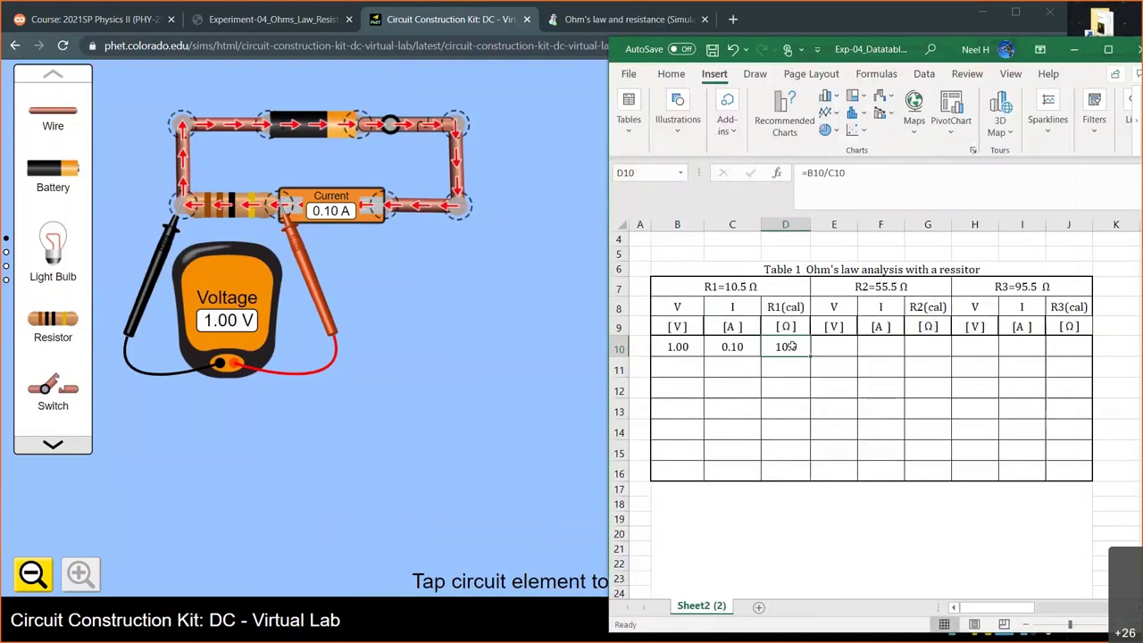
left_click(692, 362)
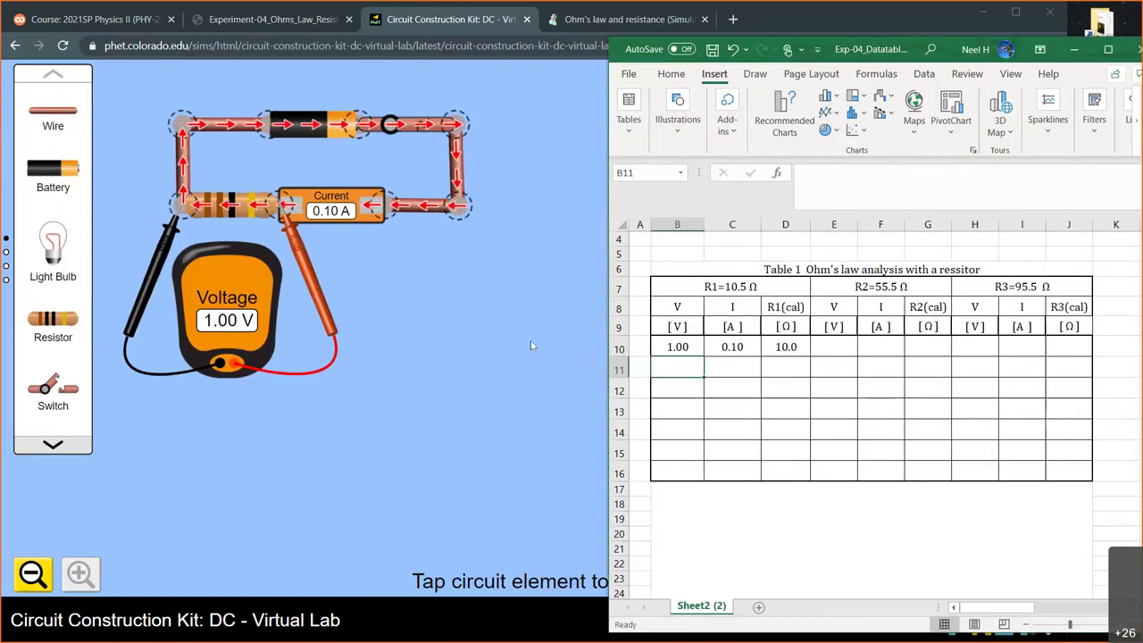
left_click(383, 289)
left_click(324, 129)
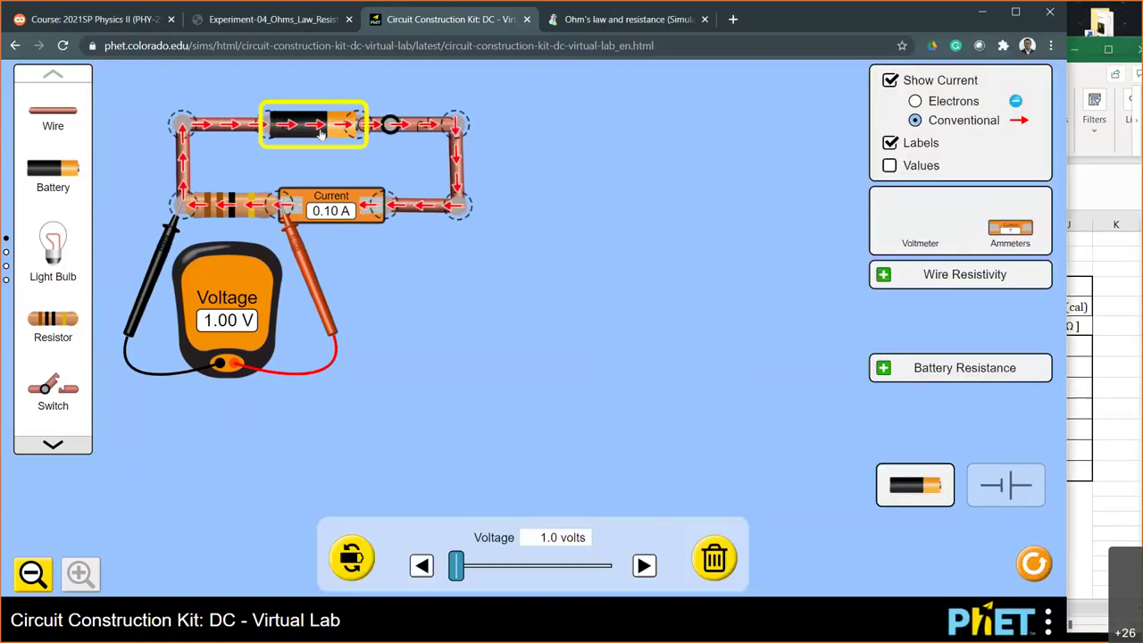
Step: Raise the battery to 2.0 V and enter 2 and 0.19 in B11:C11
left_click(645, 564)
left_click(645, 564)
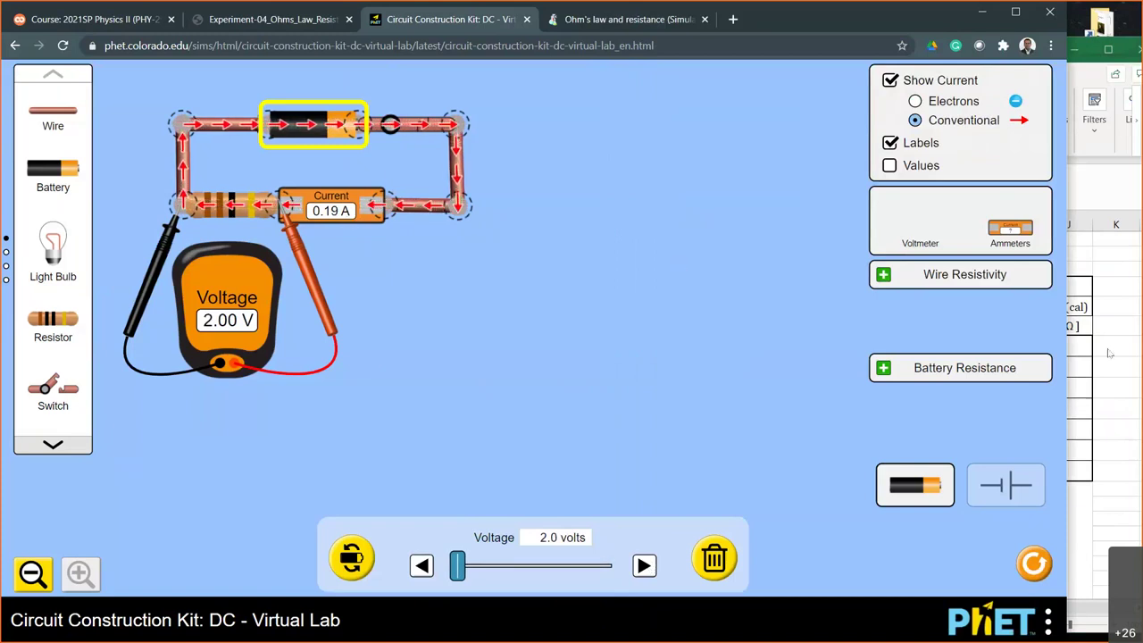
left_click(1134, 381)
type("2")
key("Tab")
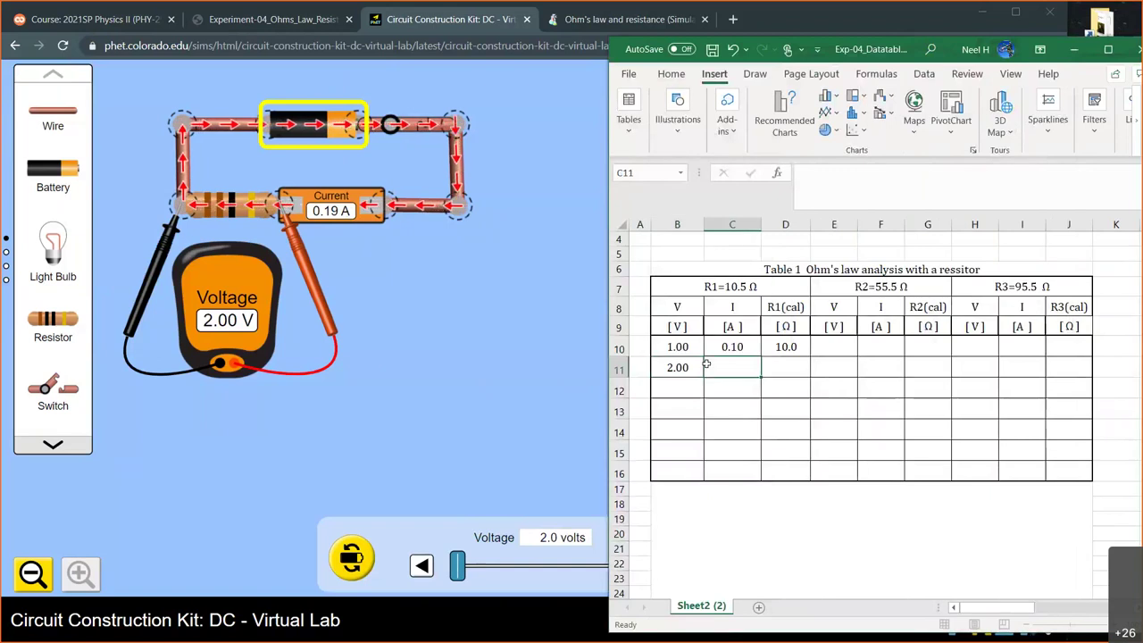
type("0.19")
key("Tab")
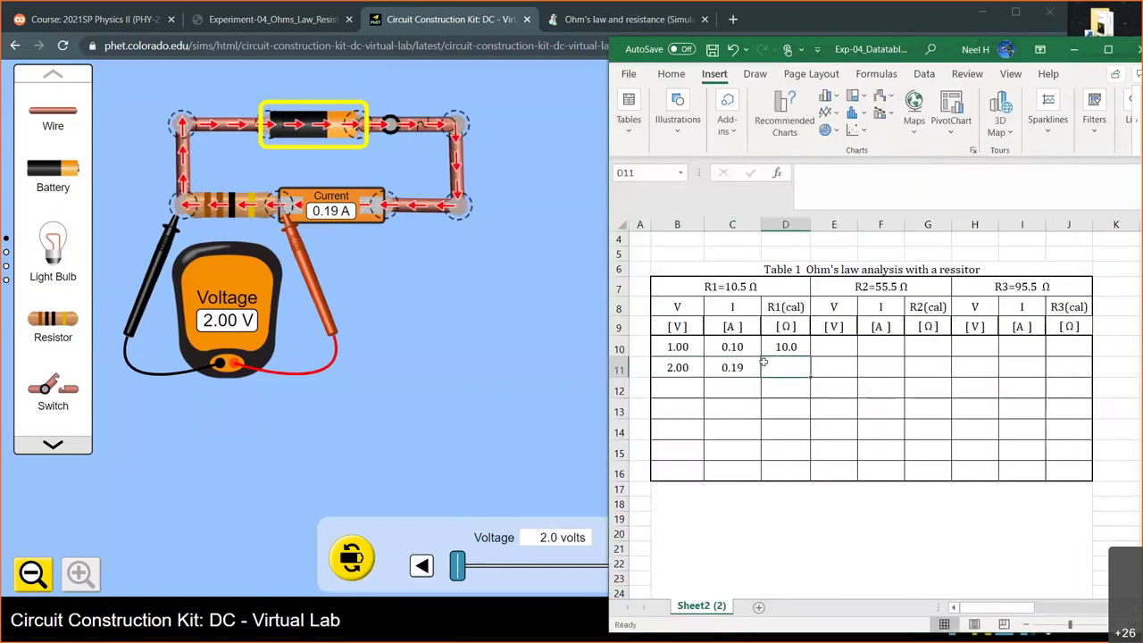
Step: Fill the R1(cal) formula from D10 down to D11, giving 10.5
left_click(801, 349)
left_click_drag(808, 355, 806, 368)
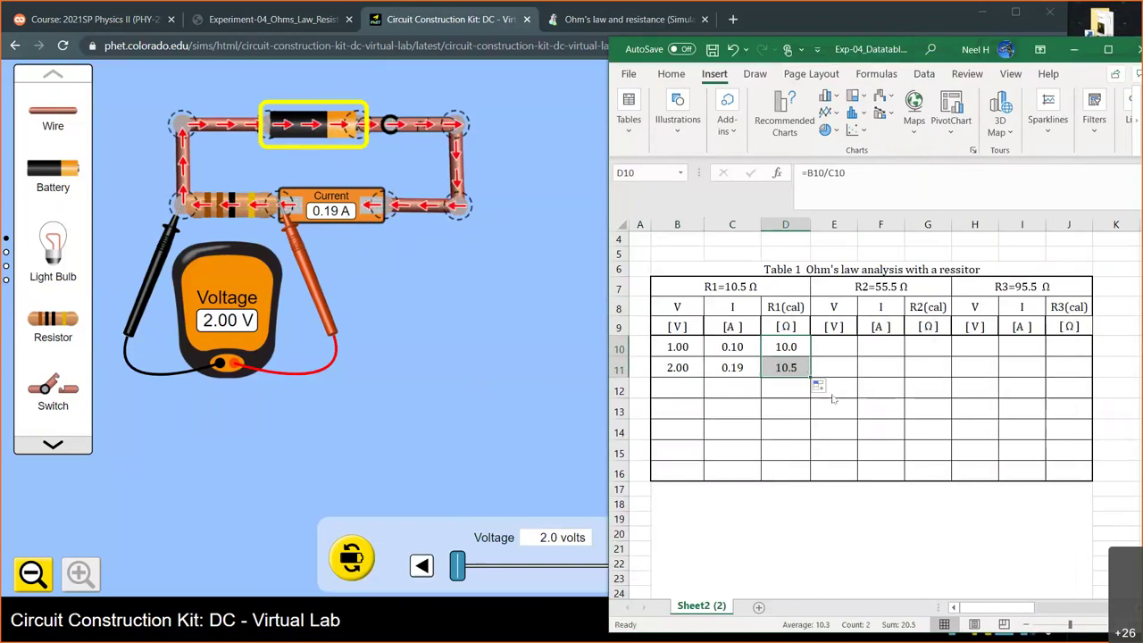
left_click(791, 367)
left_click_drag(681, 368, 772, 371)
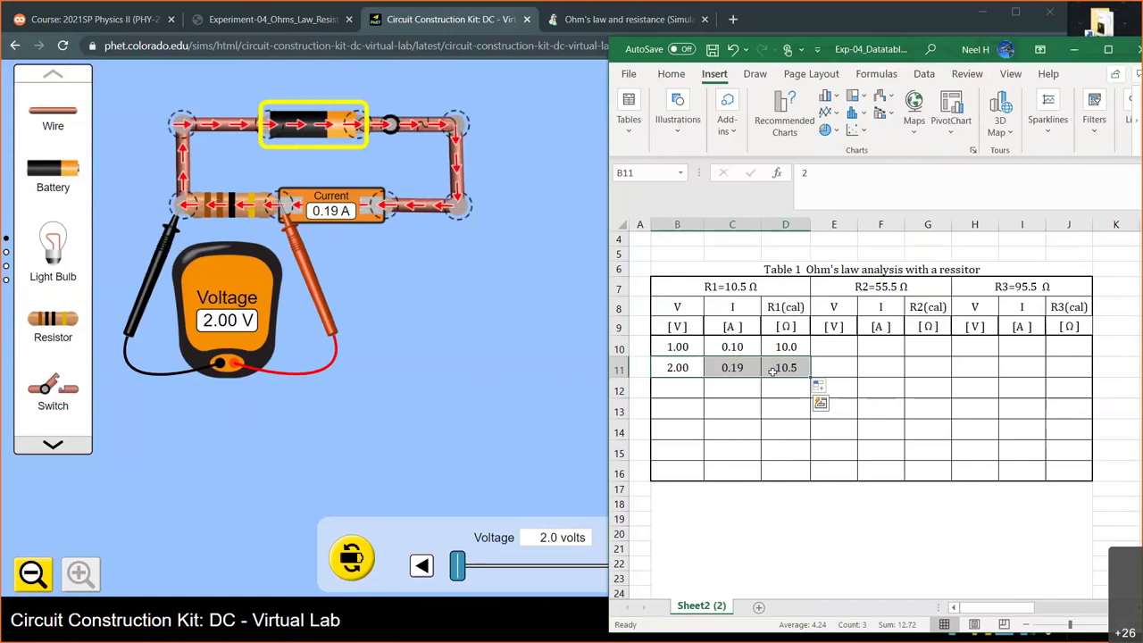
left_click(786, 346)
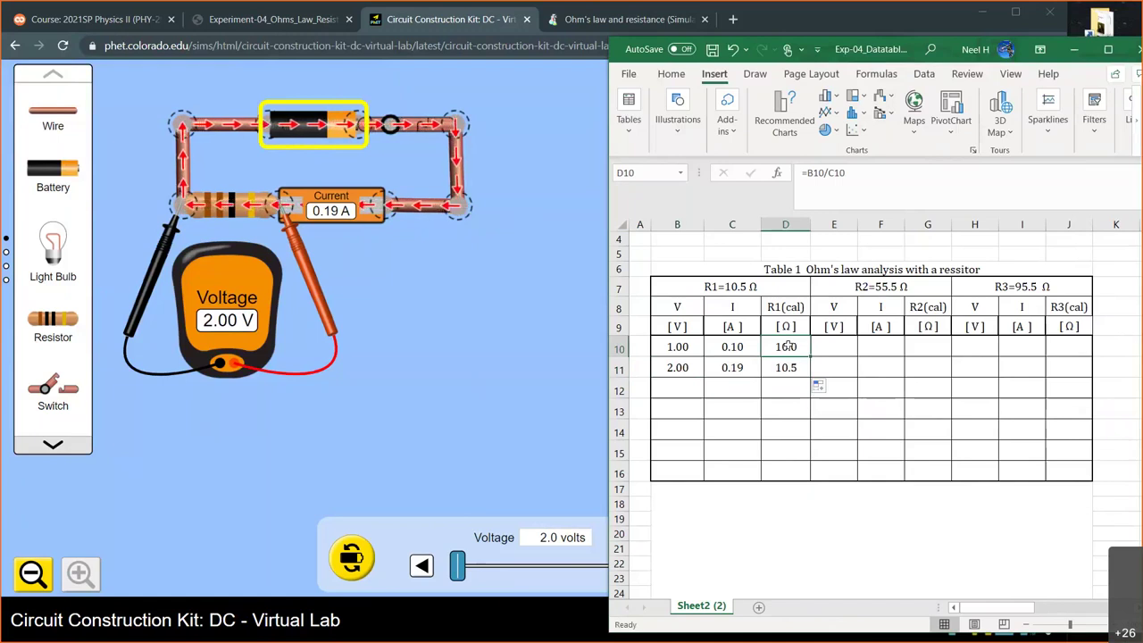
Step: Add a second line with the formula note under the R1(cal) heading in D8
double_click(788, 347)
key("shift+Home")
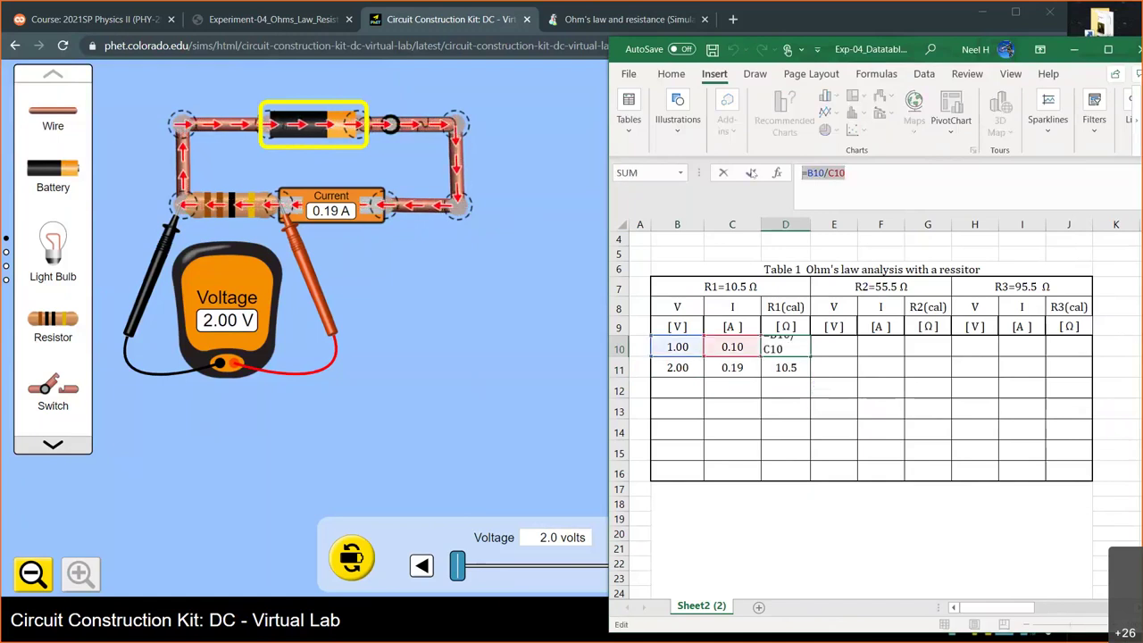
key("Escape")
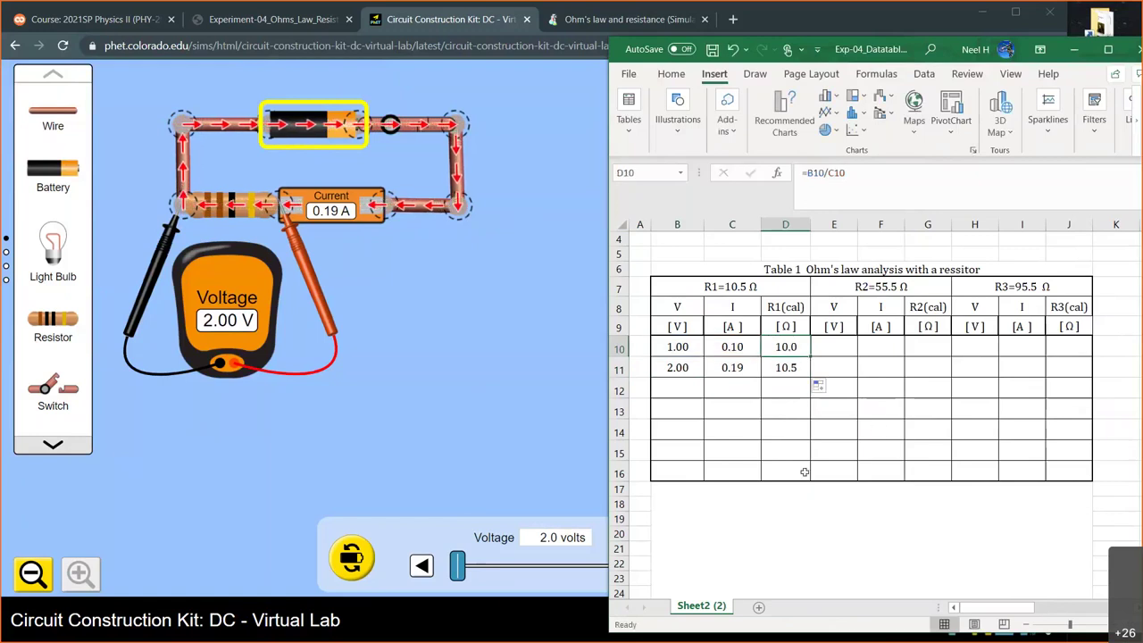
scroll(805, 472, "down", 2)
scroll(804, 472, "up", 3)
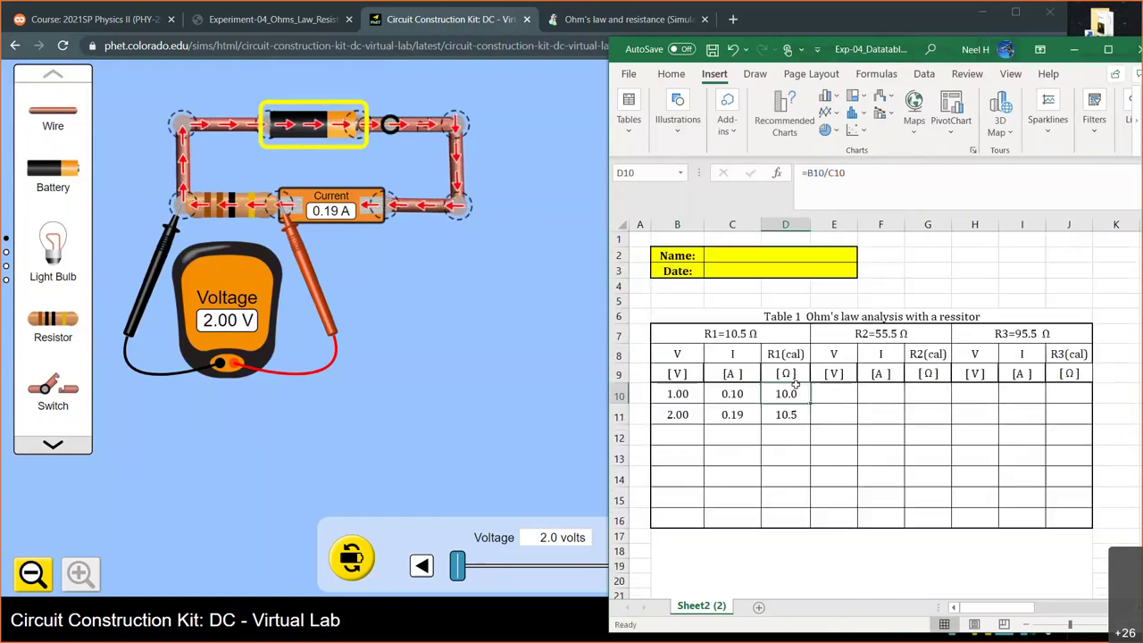
left_click(785, 354)
double_click(786, 354)
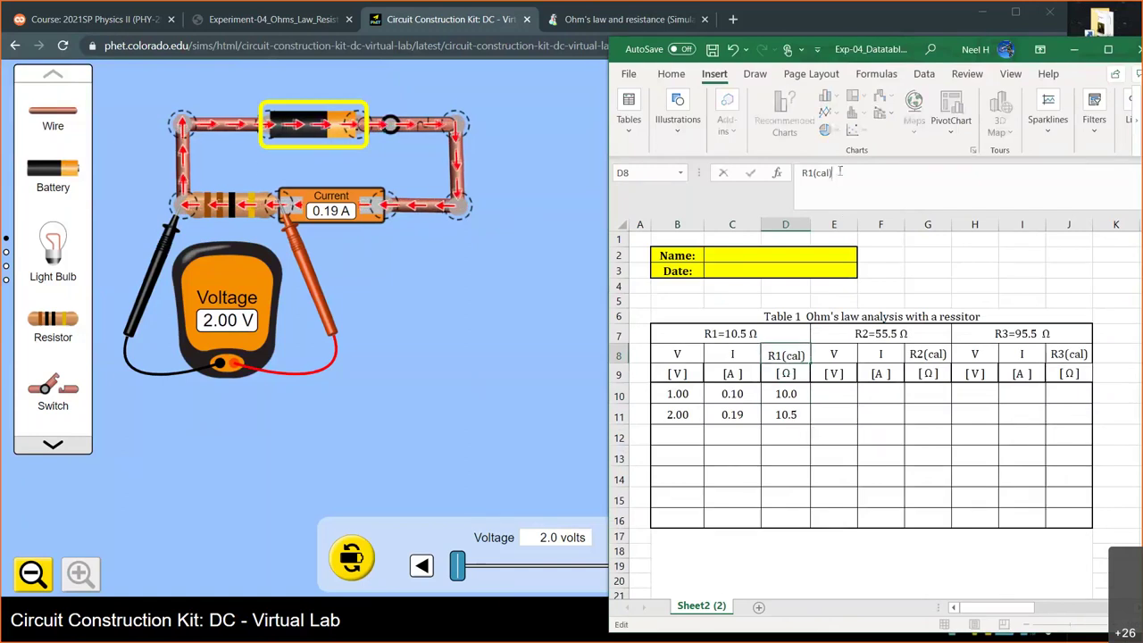
key("alt+Return")
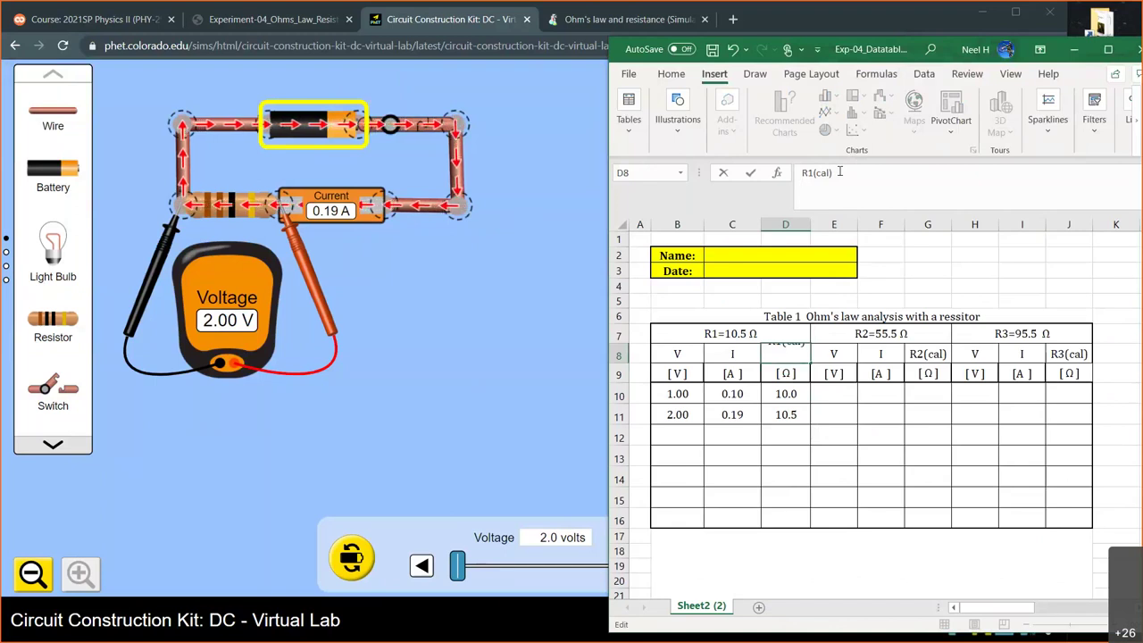
key("alt+v")
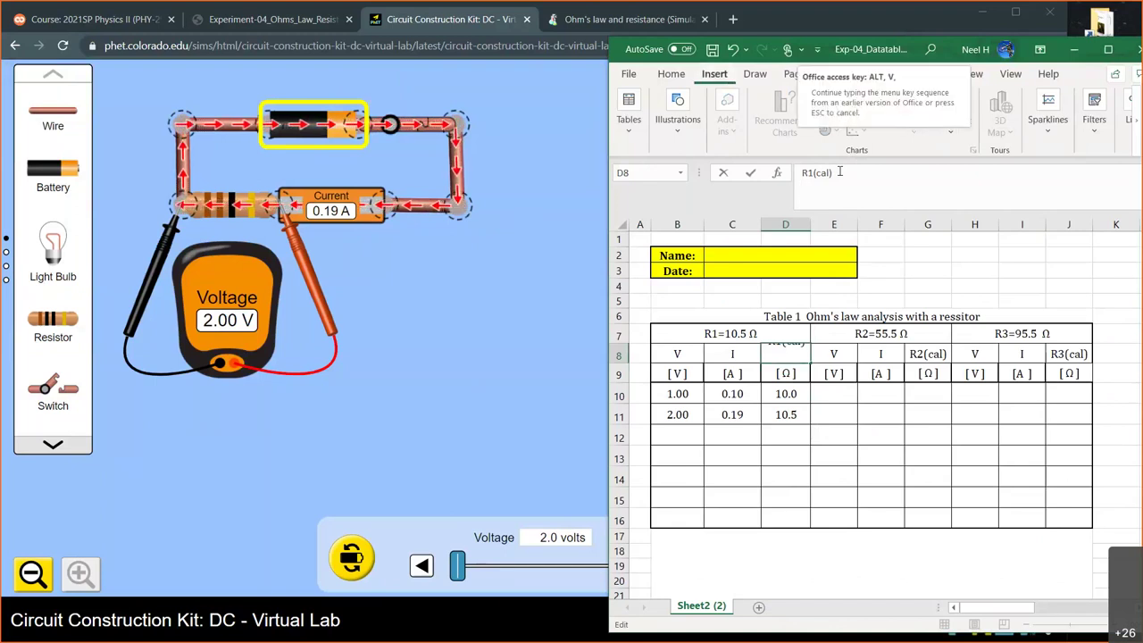
key("alt+Return")
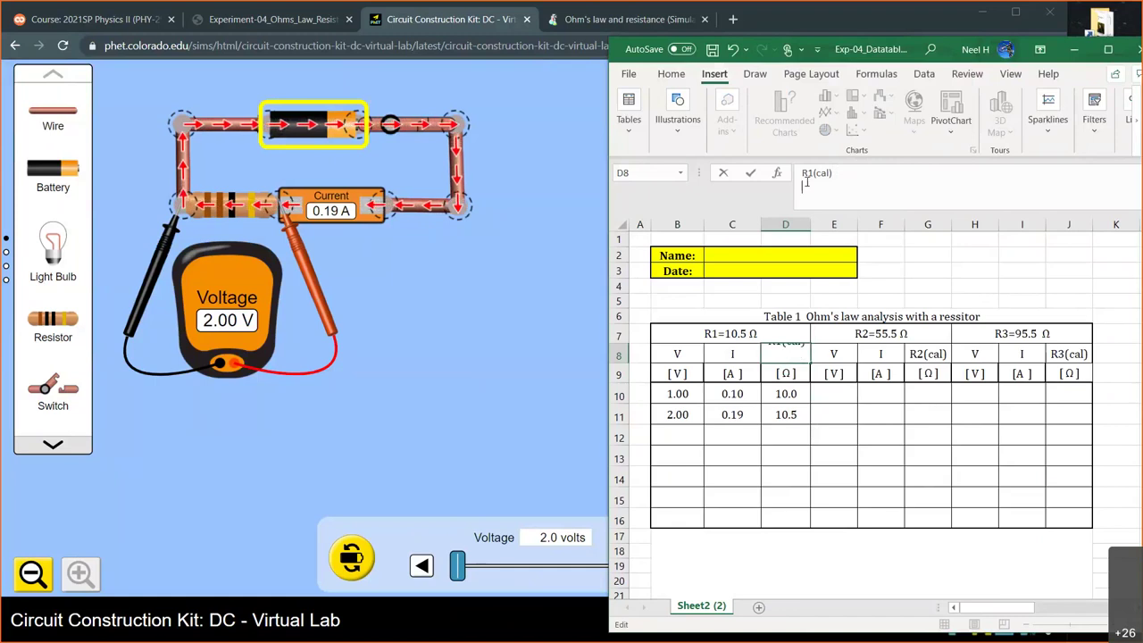
type("=(V/I)")
key("Return")
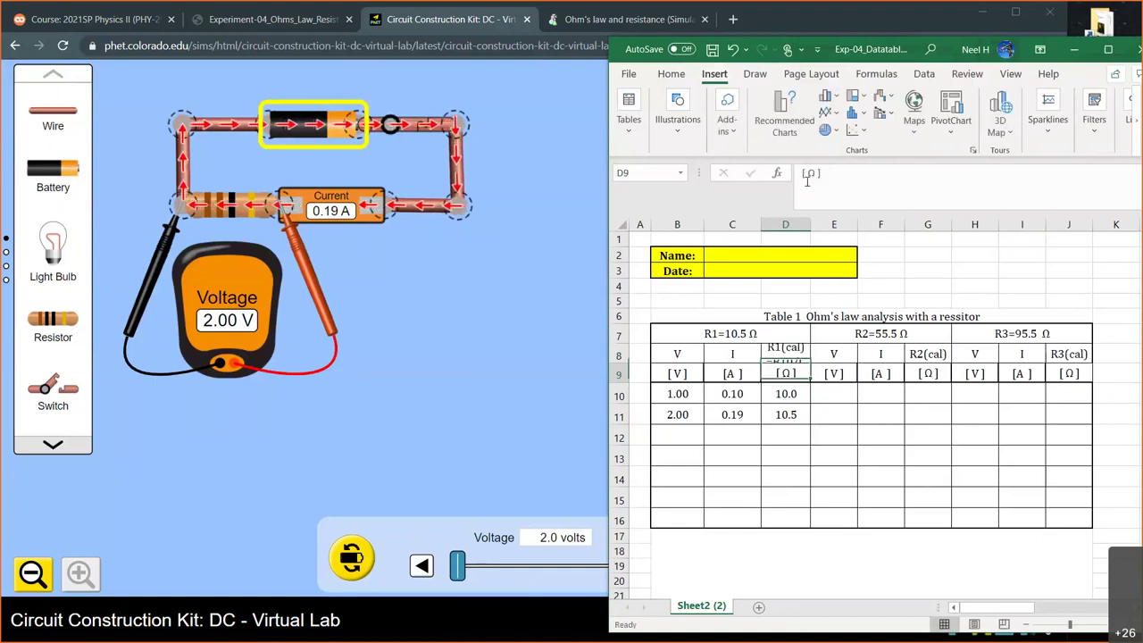
Step: Make row 8 taller and widen column D to fit the two-line heading
left_click(619, 355)
left_click_drag(619, 364, 619, 382)
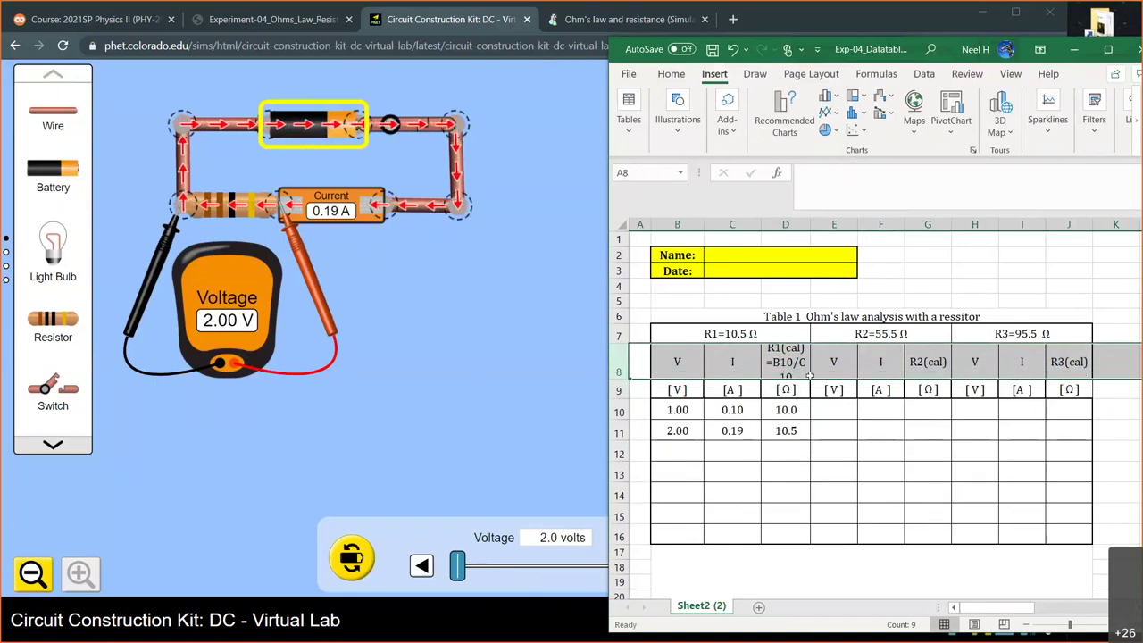
left_click(790, 362)
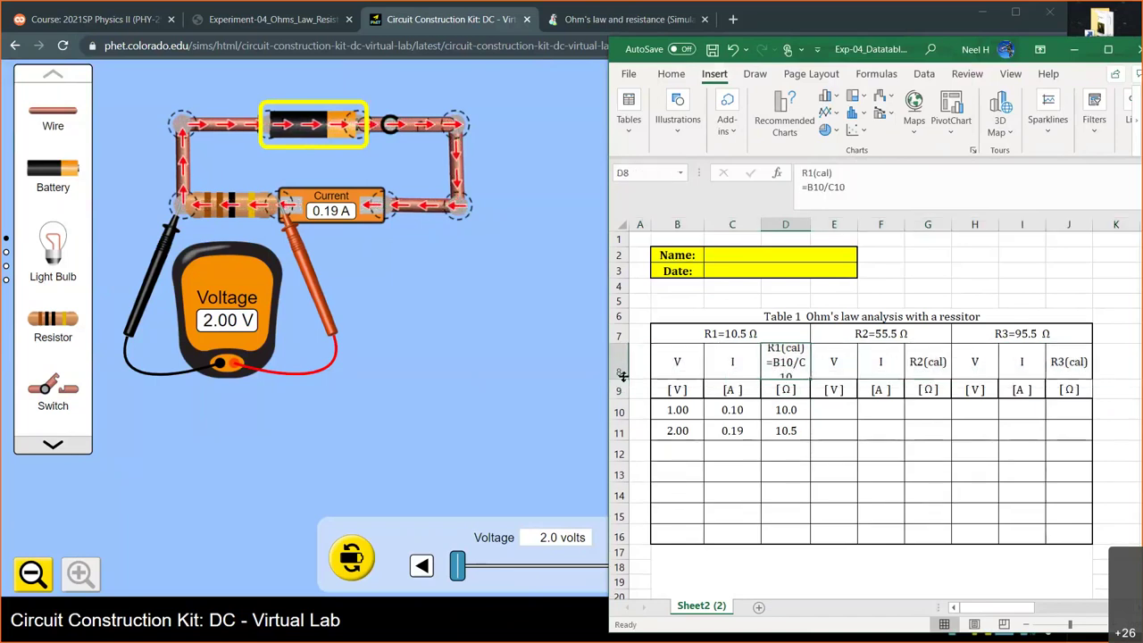
left_click_drag(623, 376, 622, 388)
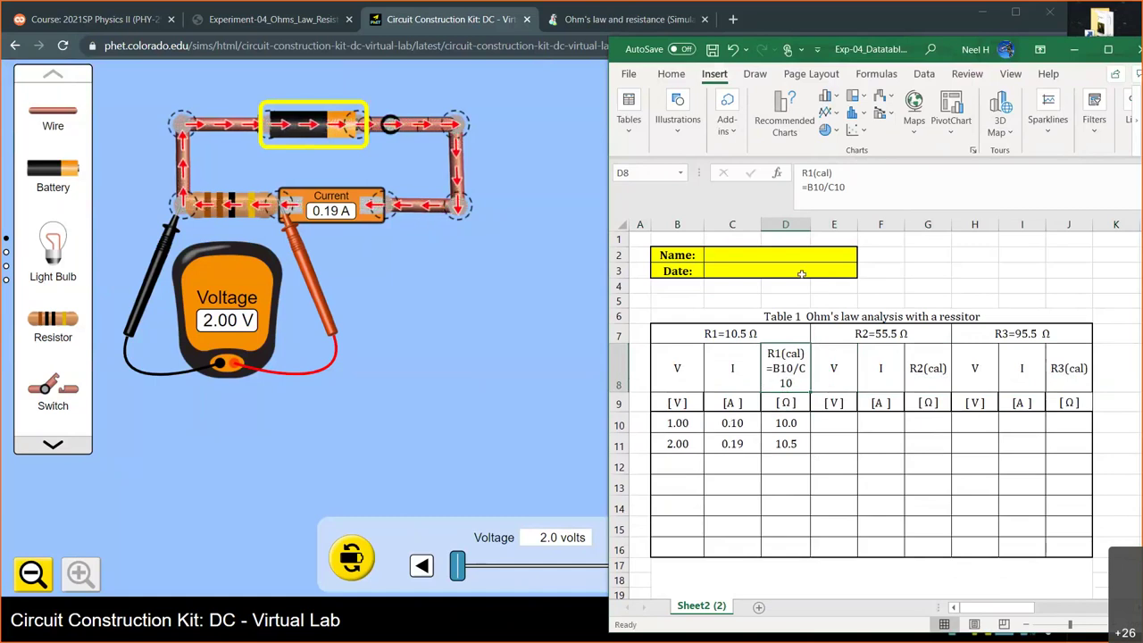
left_click_drag(811, 224, 827, 224)
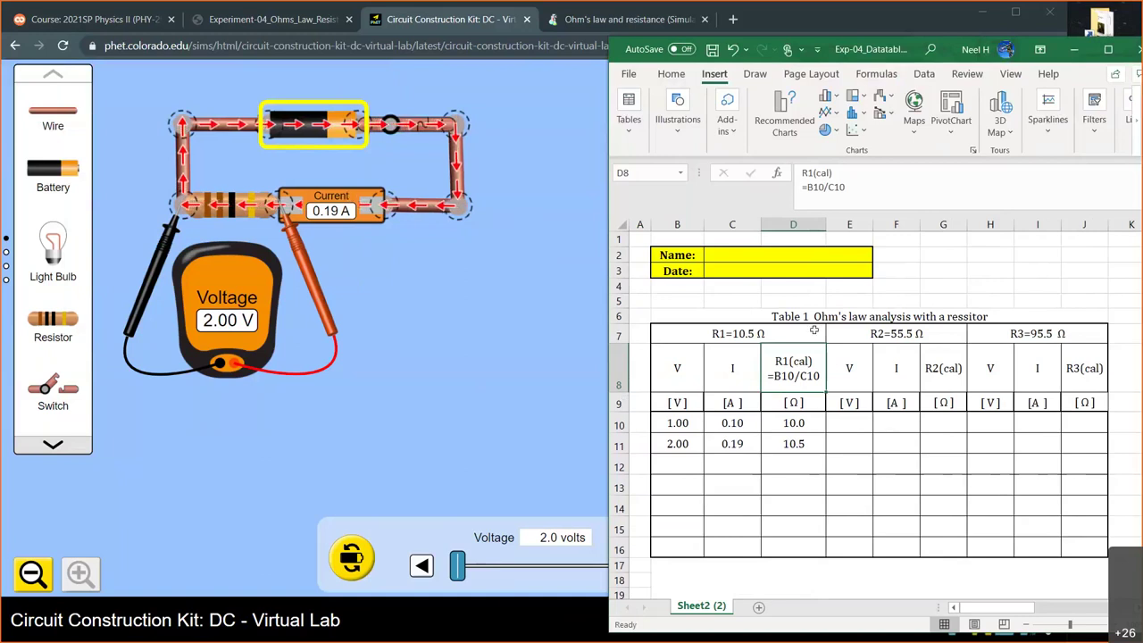
left_click(722, 333)
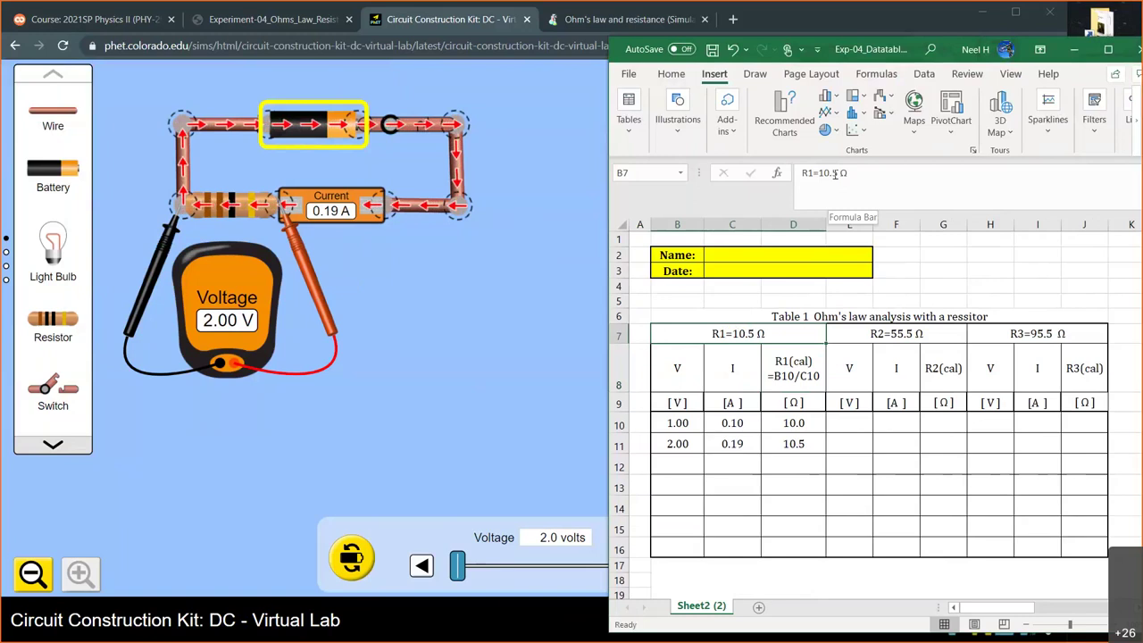
Step: Select B12, set the PhET battery to 3.0 V, and snap the simulator to the left half
left_click(693, 459)
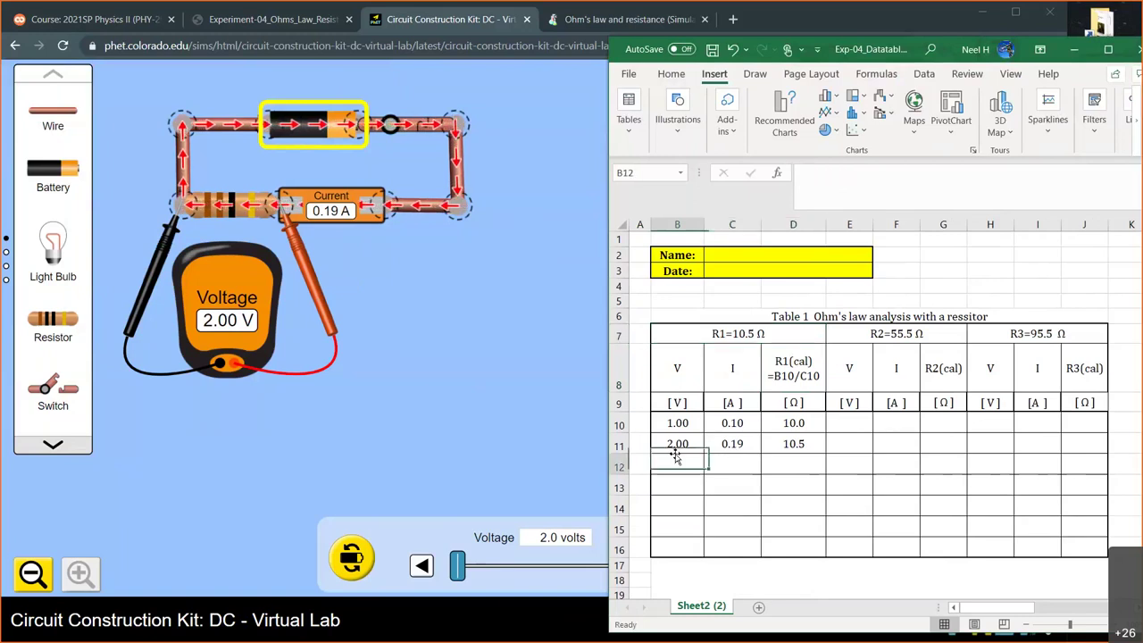
key("alt+Tab")
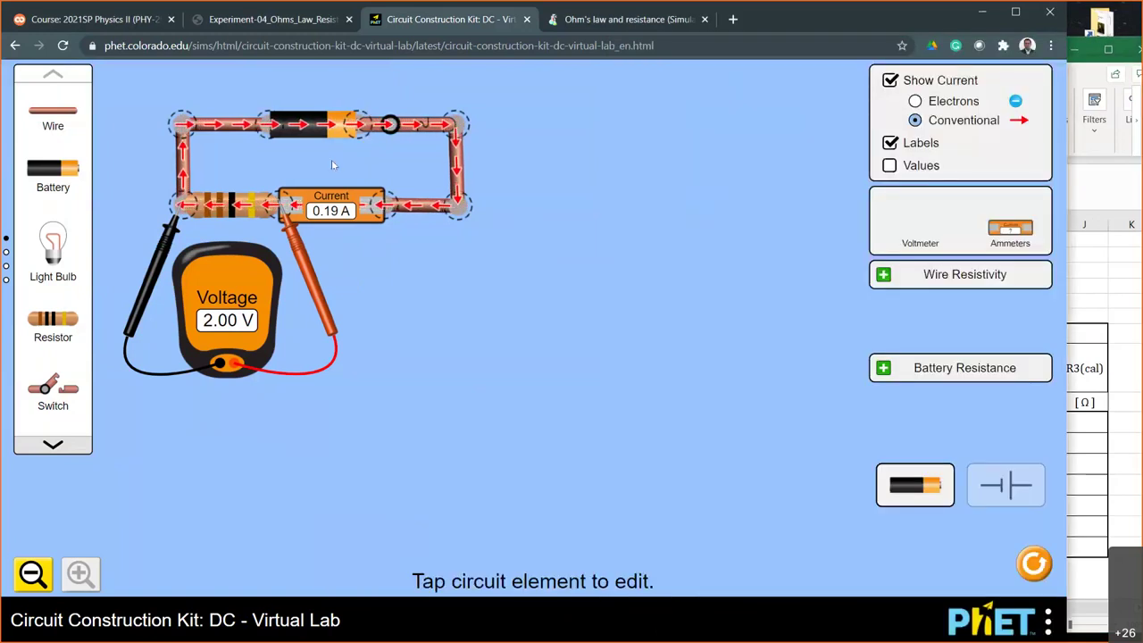
left_click(308, 125)
left_click_drag(457, 566, 458, 566)
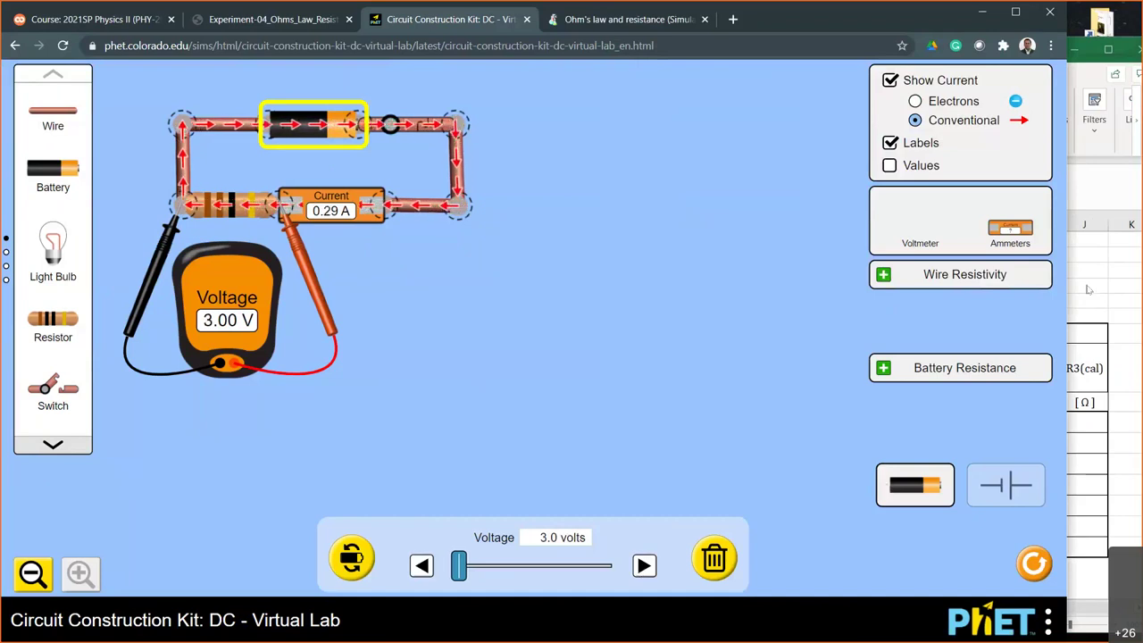
left_click(1063, 284)
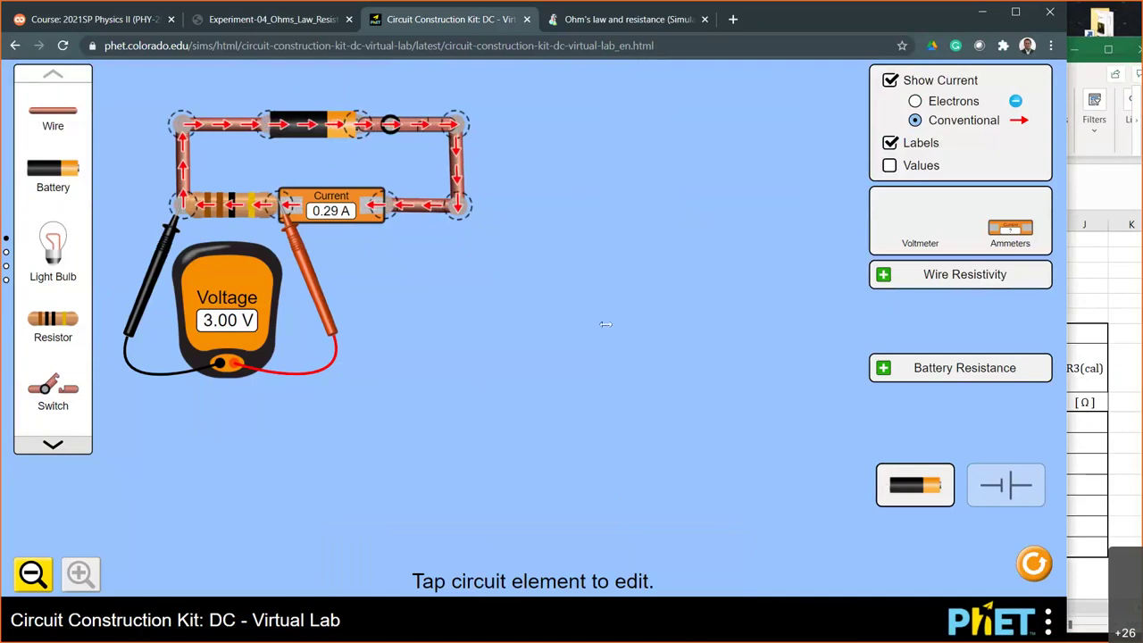
left_click_drag(609, 323, 610, 324)
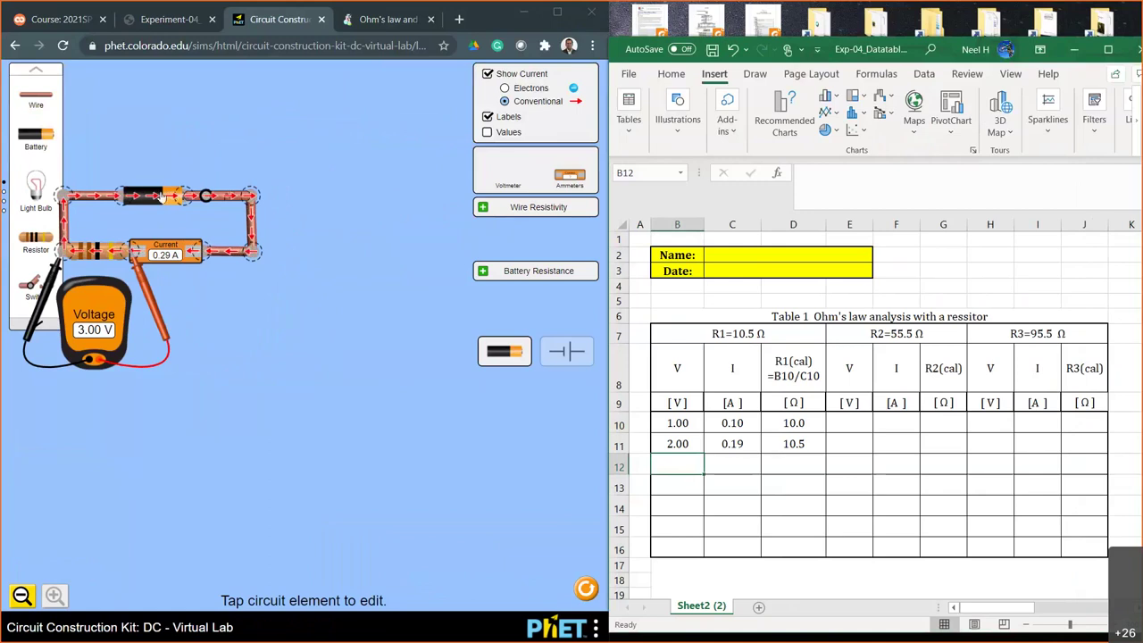
Step: Confirm the battery reads 3.0 V, then maximize the Excel workbook with Win+Up
left_click(150, 195)
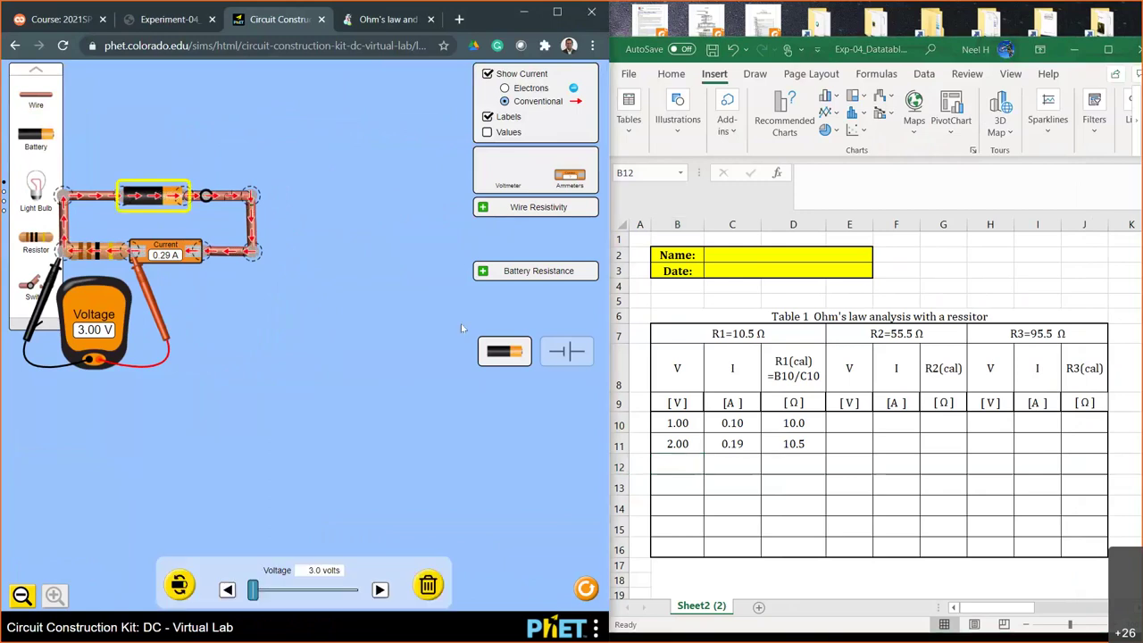
left_click(683, 457)
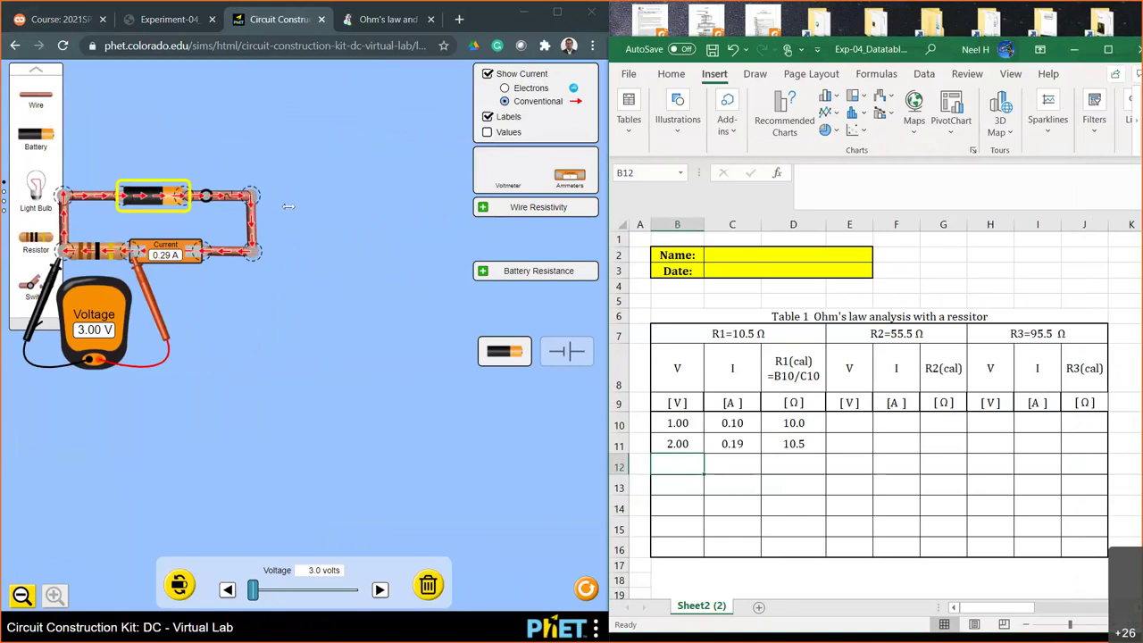
key("super+Up")
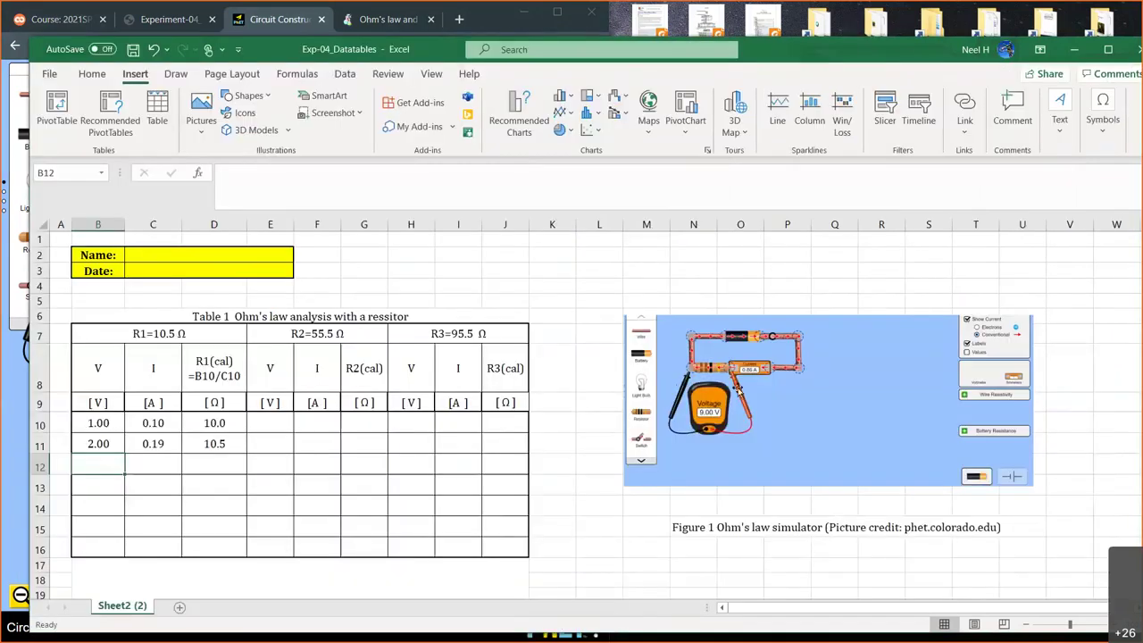
Step: Drag the simulator screenshot down onto its Figure 1 caption
left_click_drag(850, 396, 850, 432)
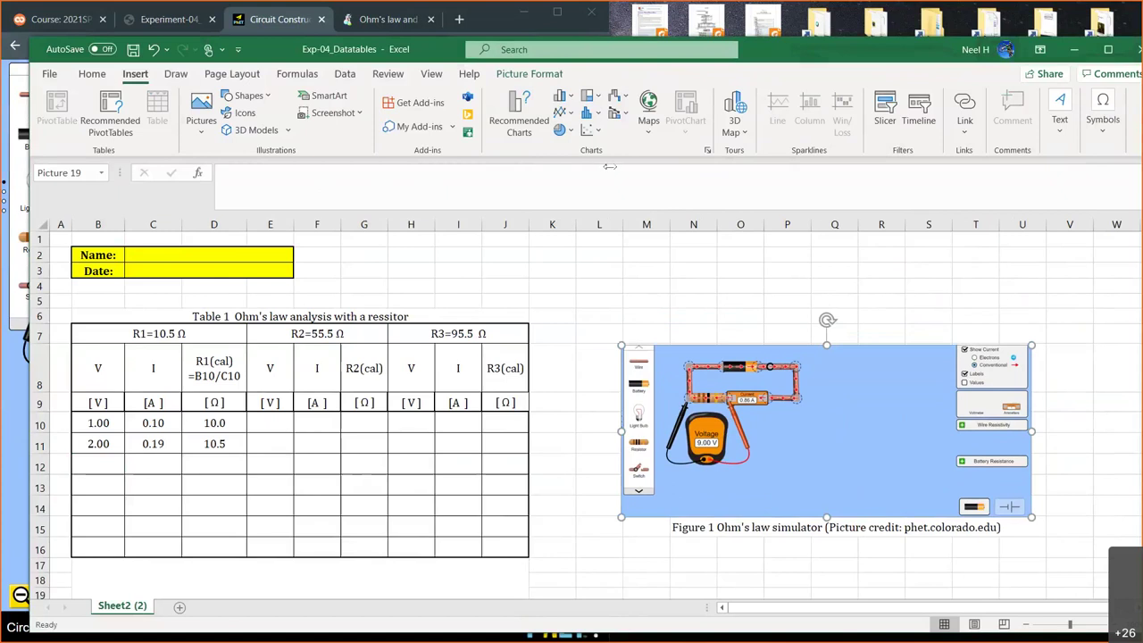
Step: Snap the Excel window to the right half beside the simulator
left_click_drag(610, 166, 610, 166)
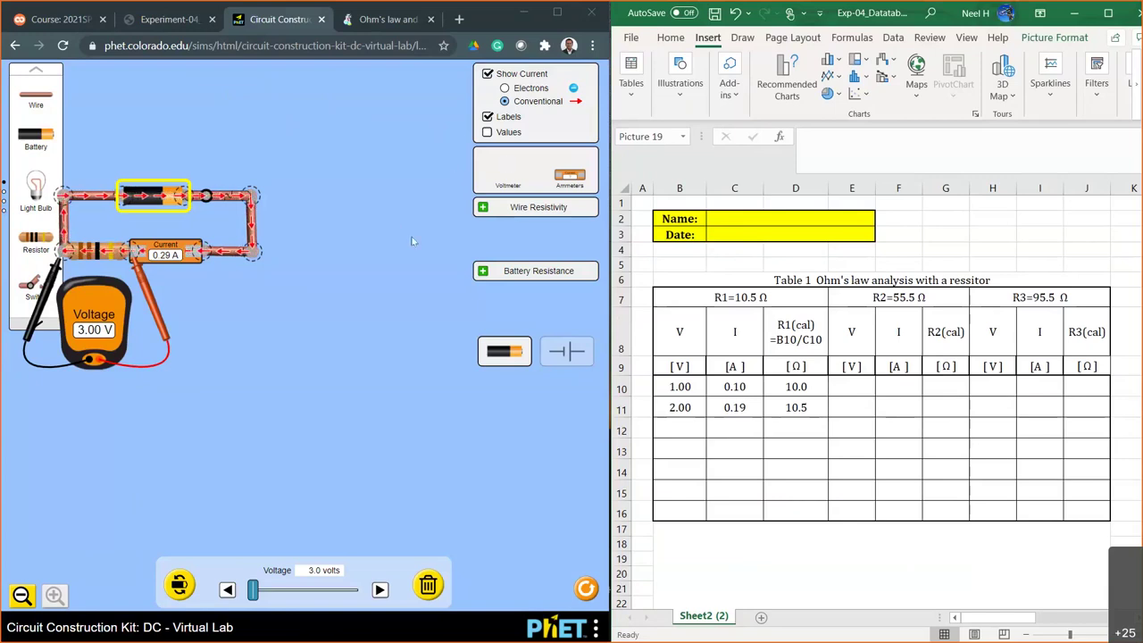
Step: Record the 3.0 V reading: 3 and 0.29 A in row 12
left_click(379, 591)
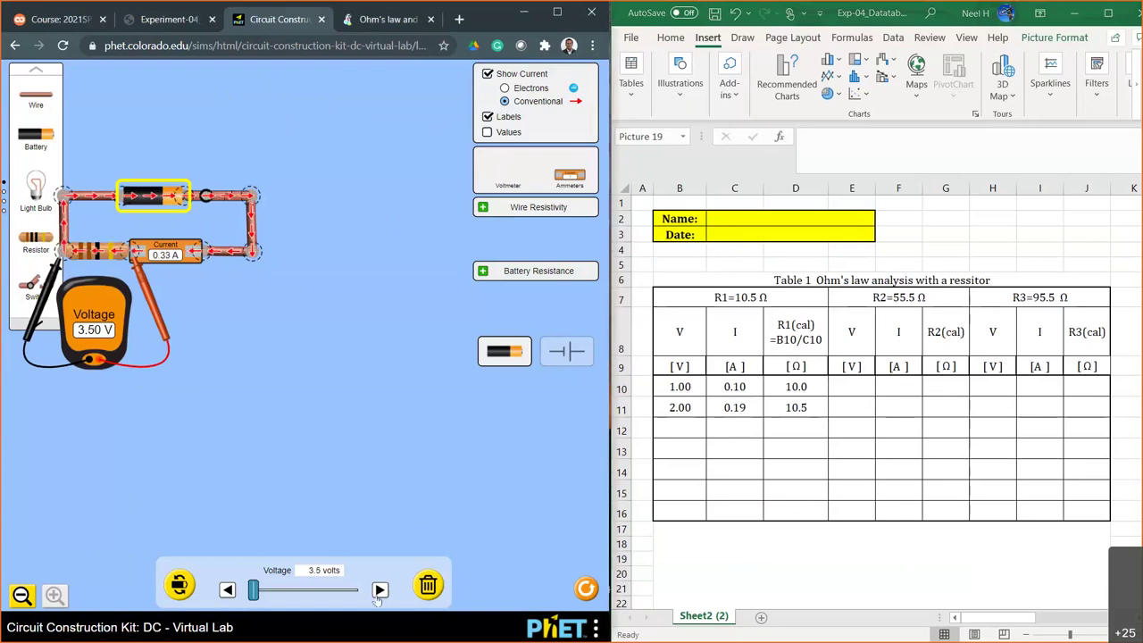
left_click(686, 430)
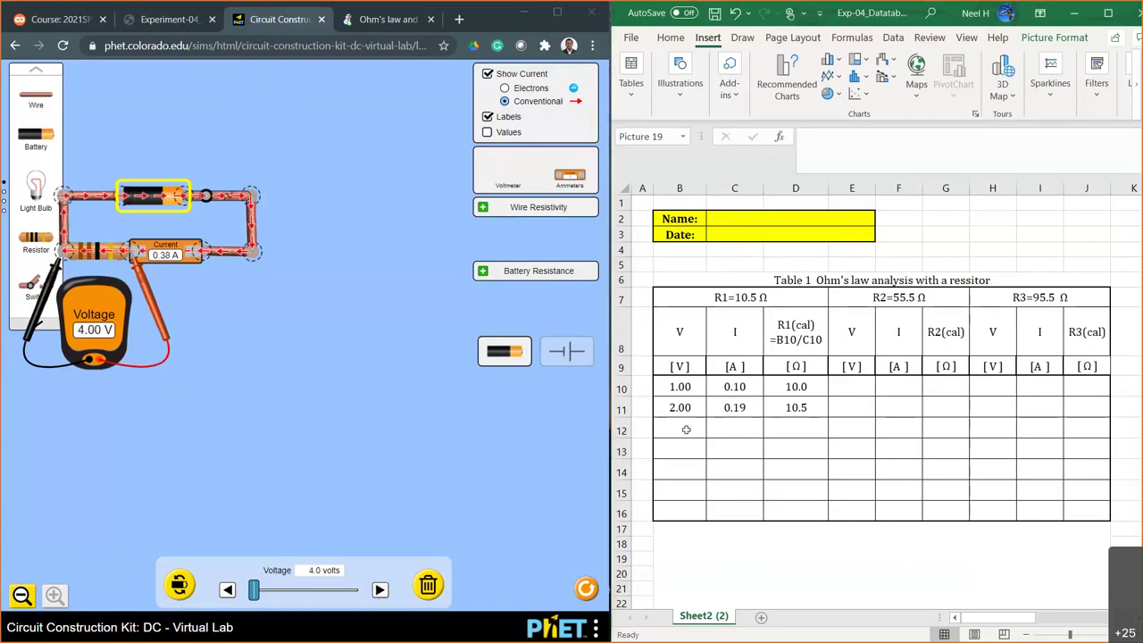
left_click(227, 590)
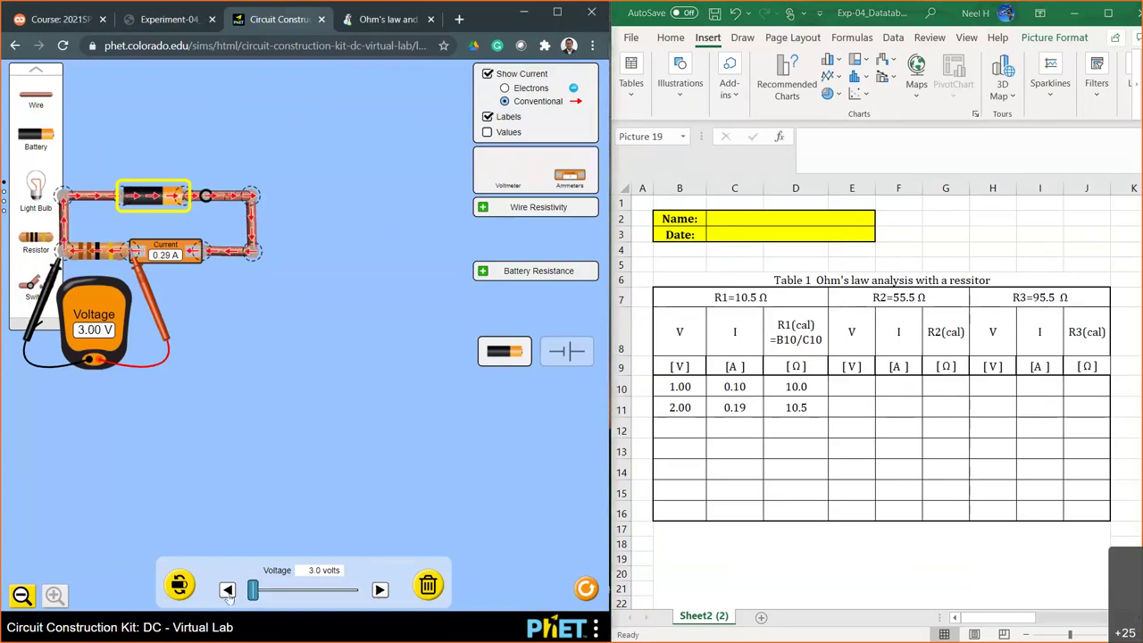
right_click(227, 593)
left_click(578, 514)
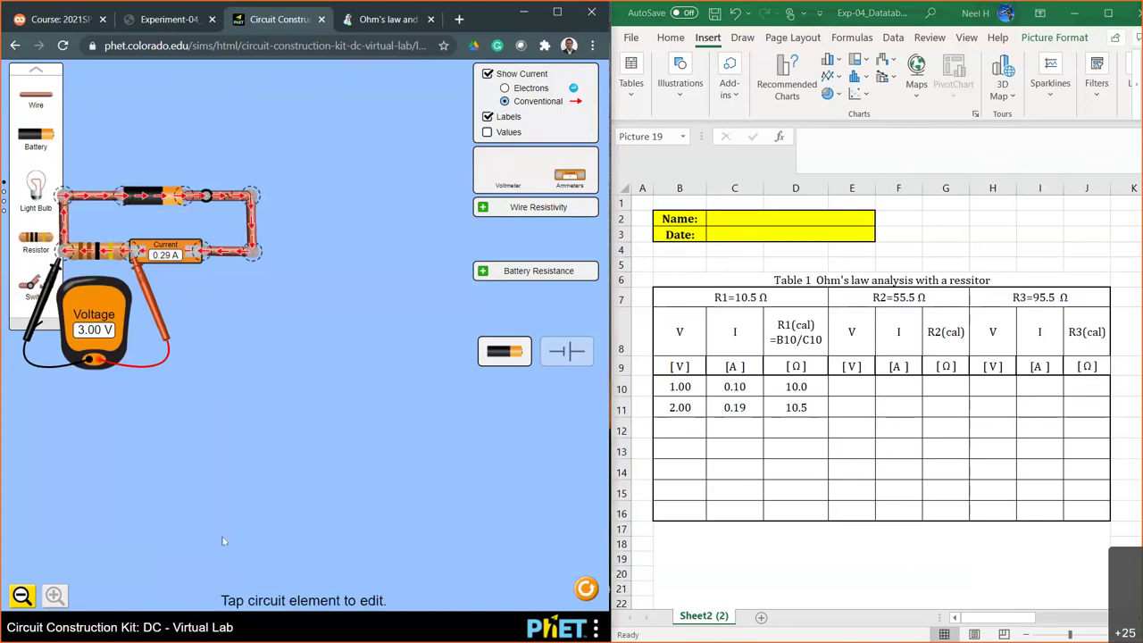
left_click(147, 196)
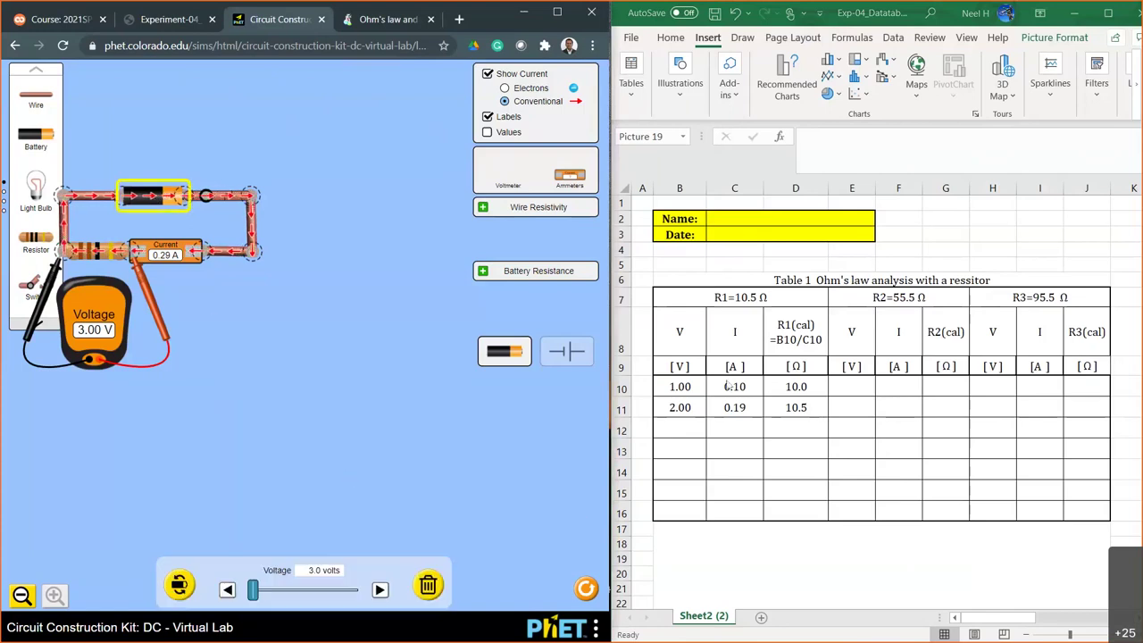
left_click(674, 428)
type("3")
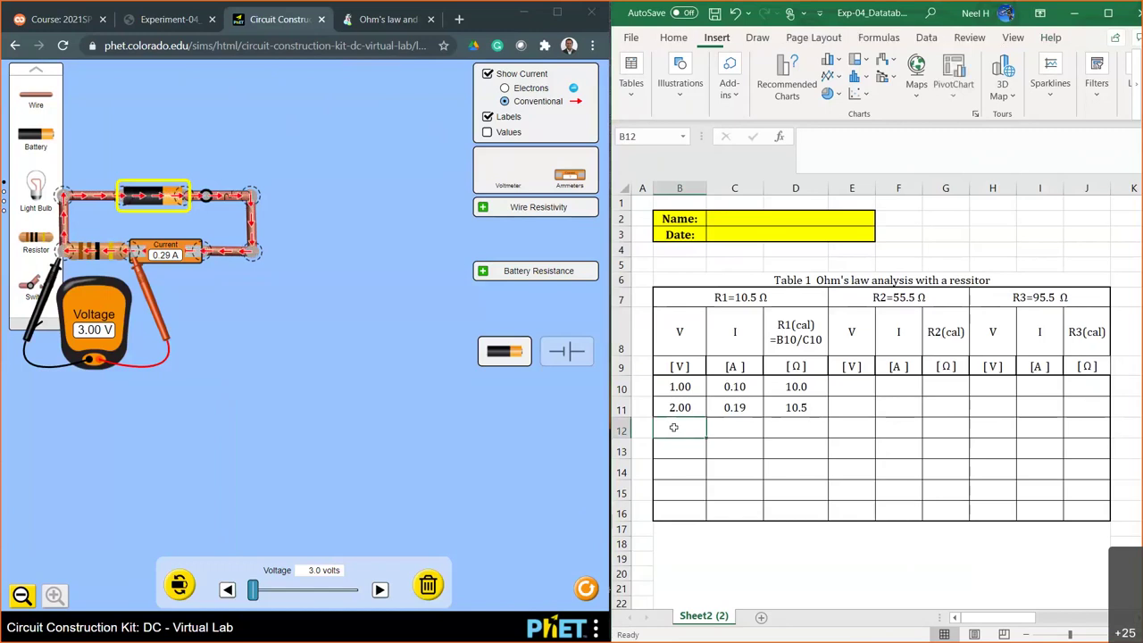
key("Tab")
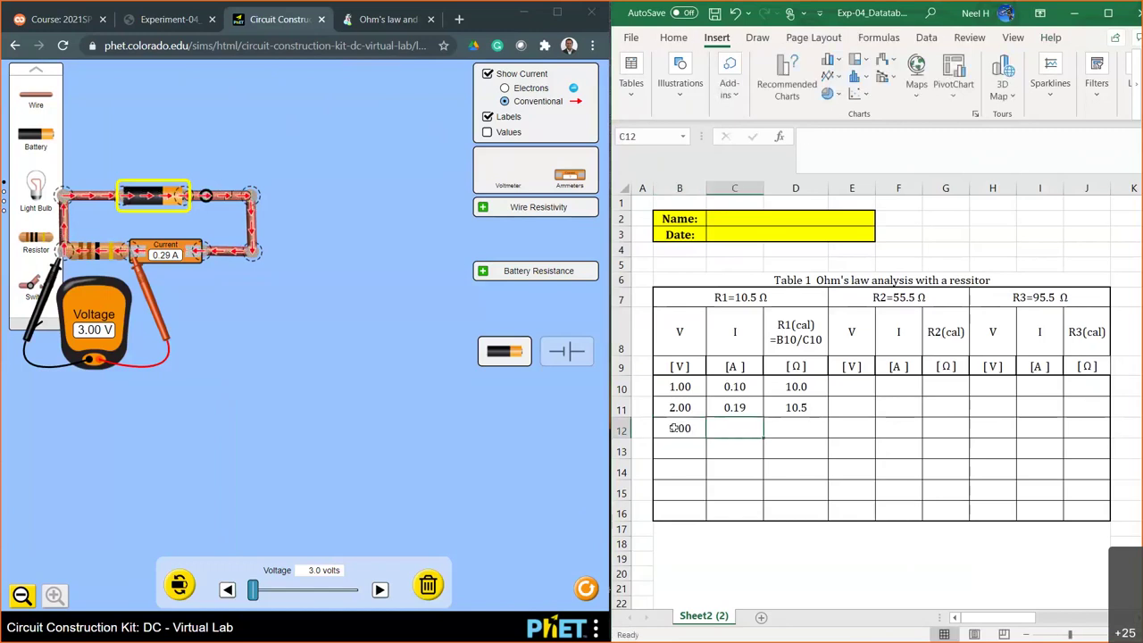
type("0.29")
key("Return")
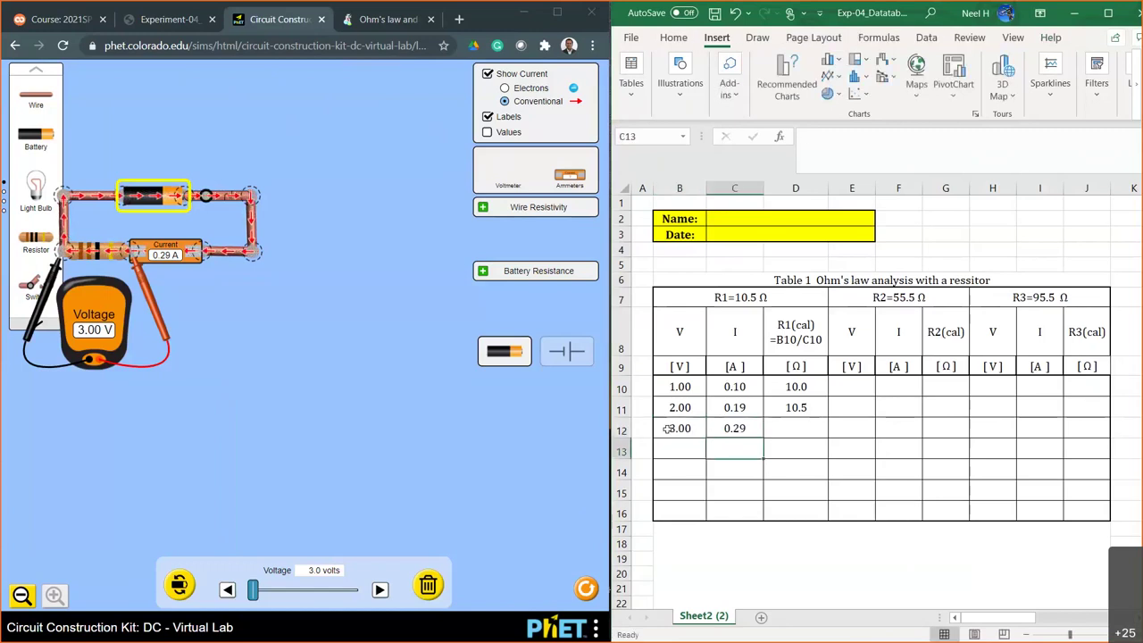
Step: Set the battery to 4.0 V and record 4.00 and 0.38 A in row 13
left_click(380, 590)
left_click(380, 590)
left_click(380, 591)
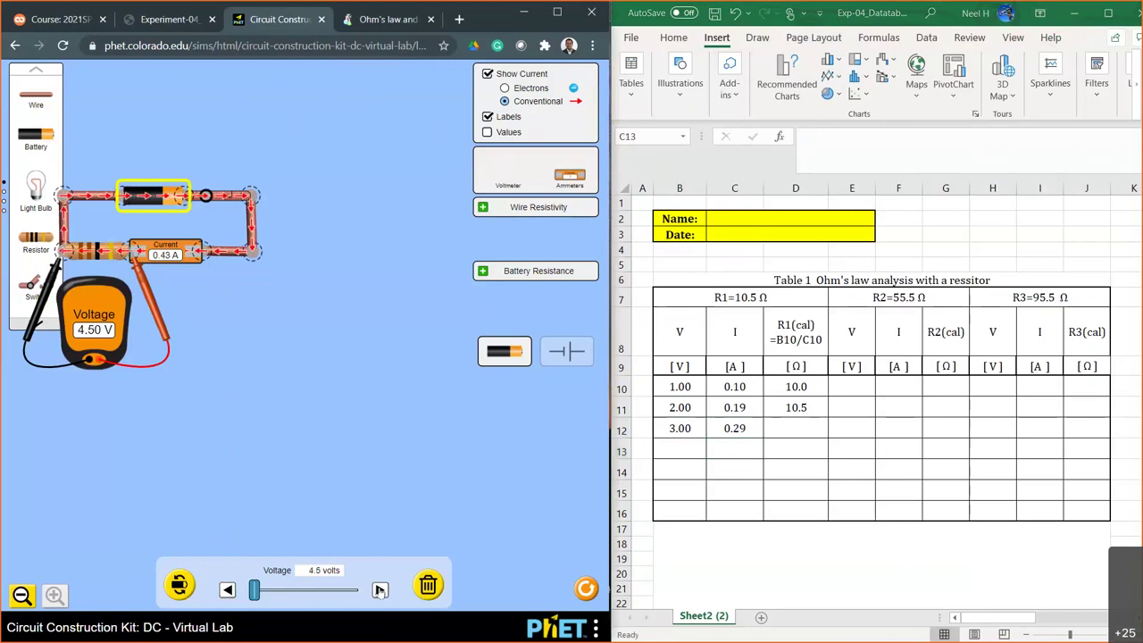
left_click(227, 589)
left_click(688, 444)
type("4.00")
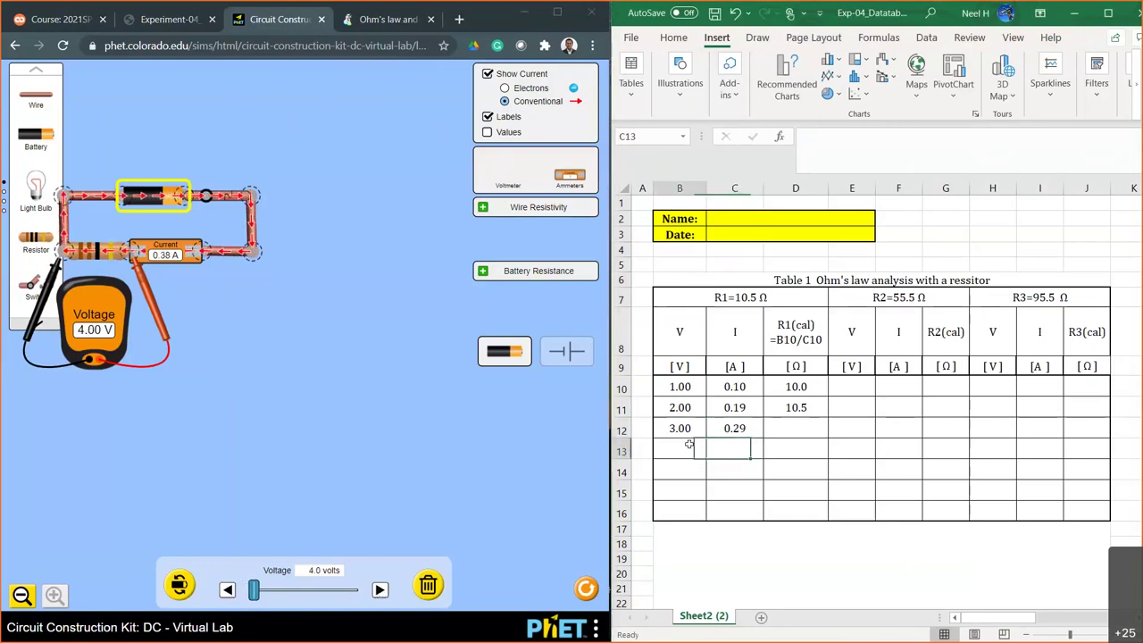
key("Tab")
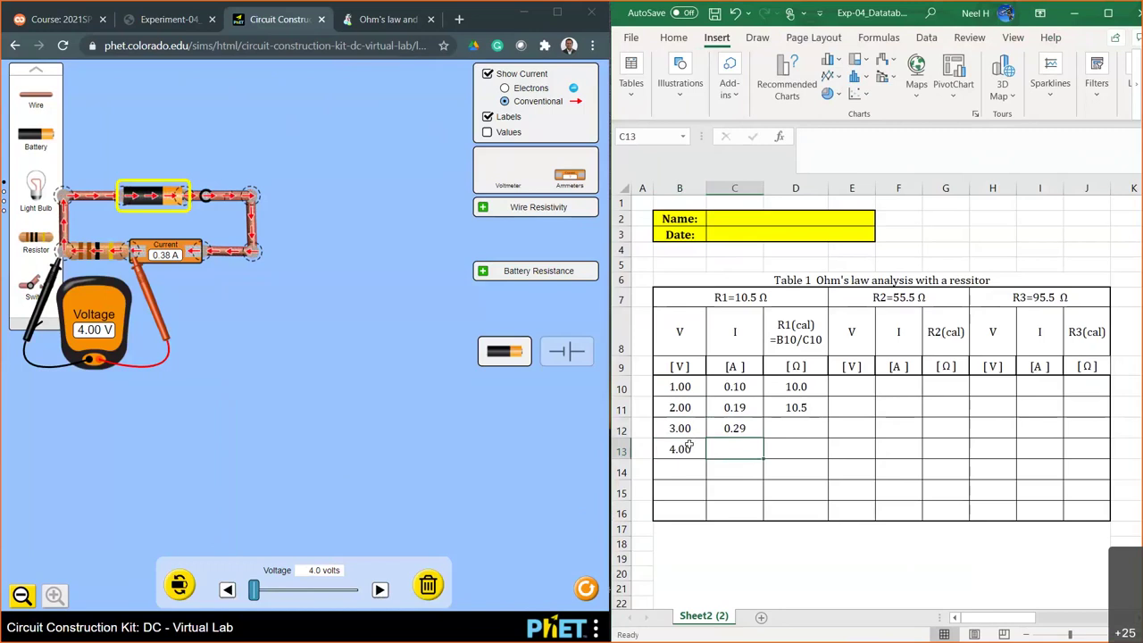
type("0.38")
key("Return")
Step: Set the battery to 5.0 V and record 5.00 and 0.48 A in row 14
left_click(380, 590)
left_click(379, 590)
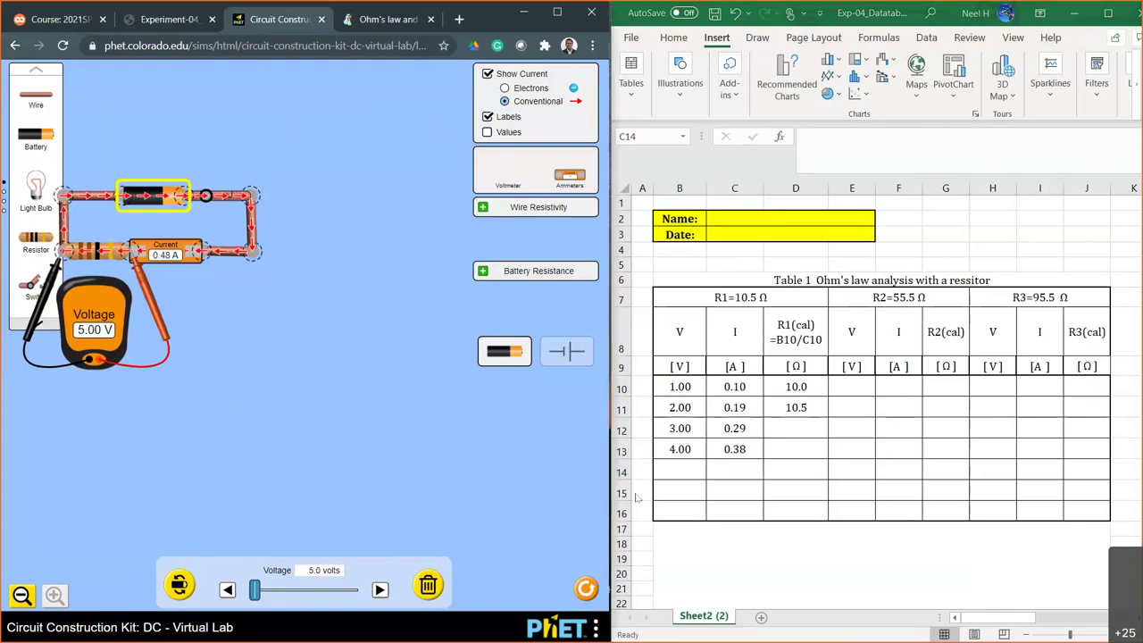
left_click(690, 467)
type("5.00")
key("Tab")
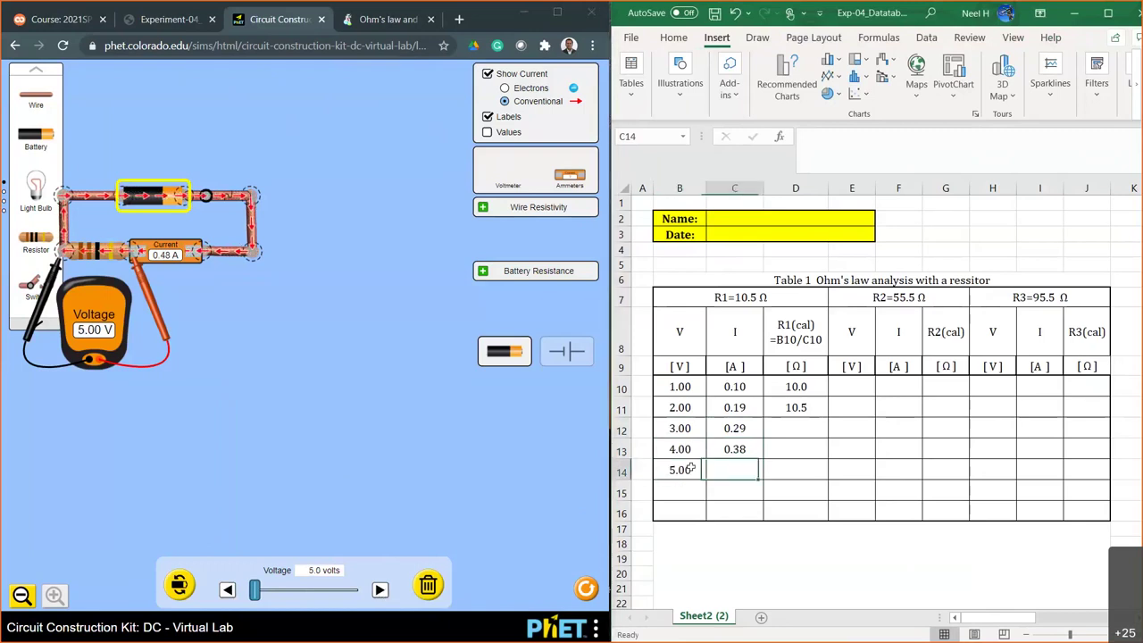
type("0.48")
key("Return")
Step: Set the battery to 6.0 V and record 6.00 and 0.57 A in row 15
left_click(675, 489)
left_click(379, 590)
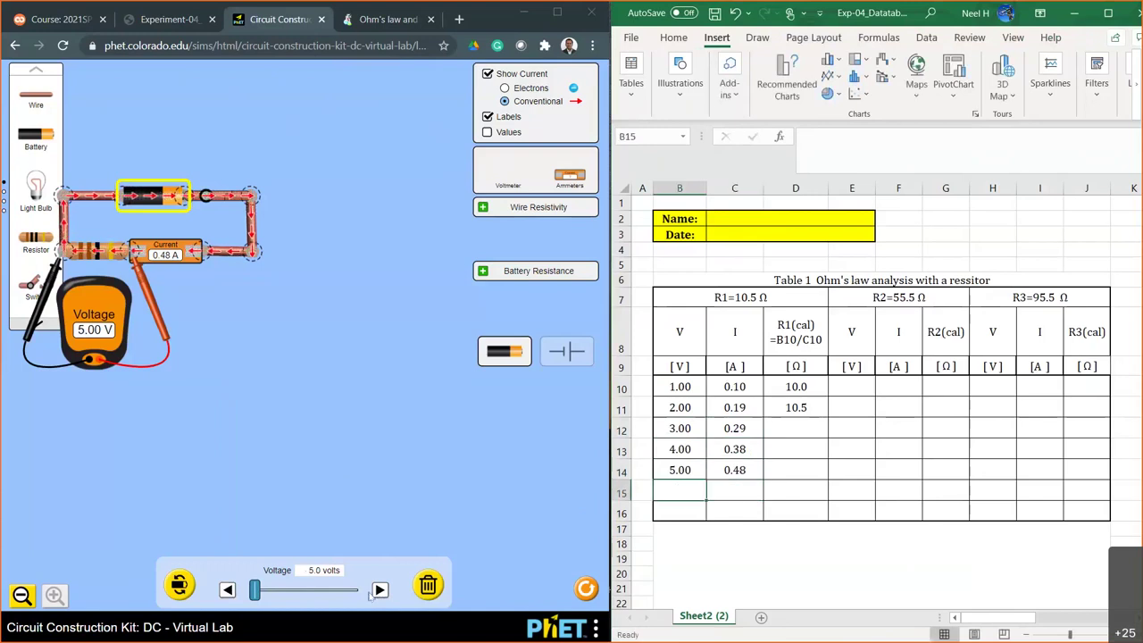
type("6.00")
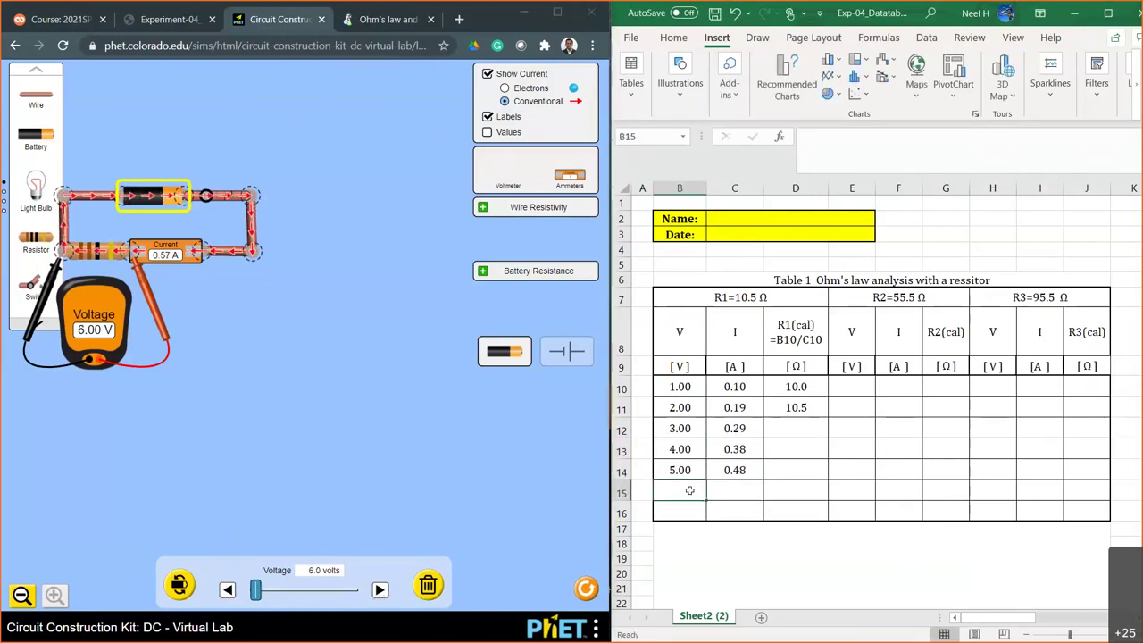
key("Tab")
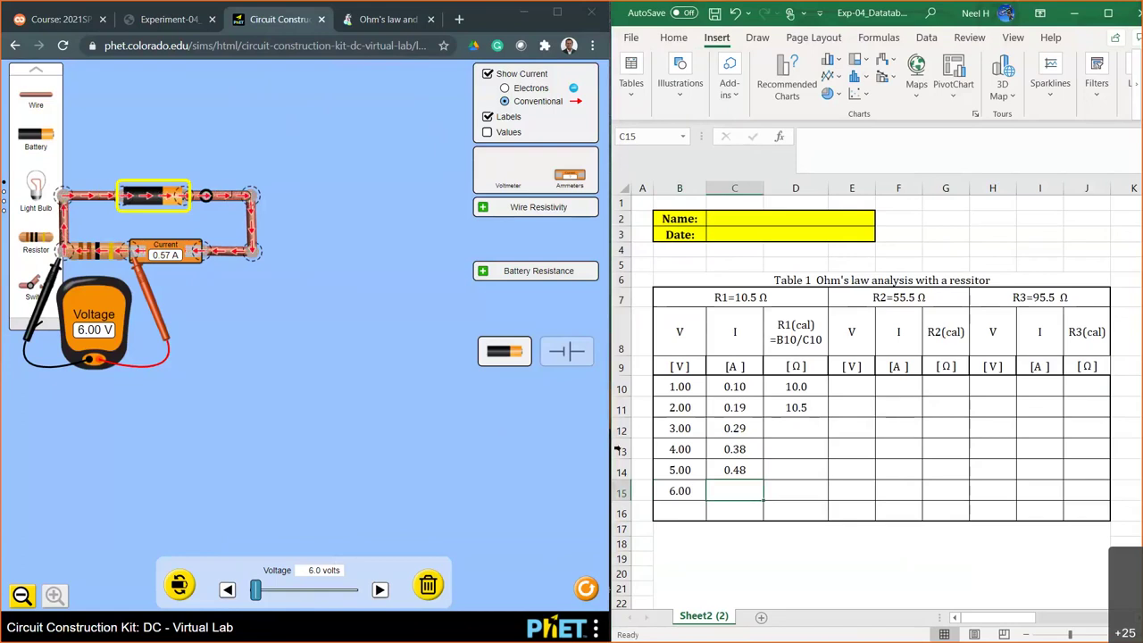
type("0.57")
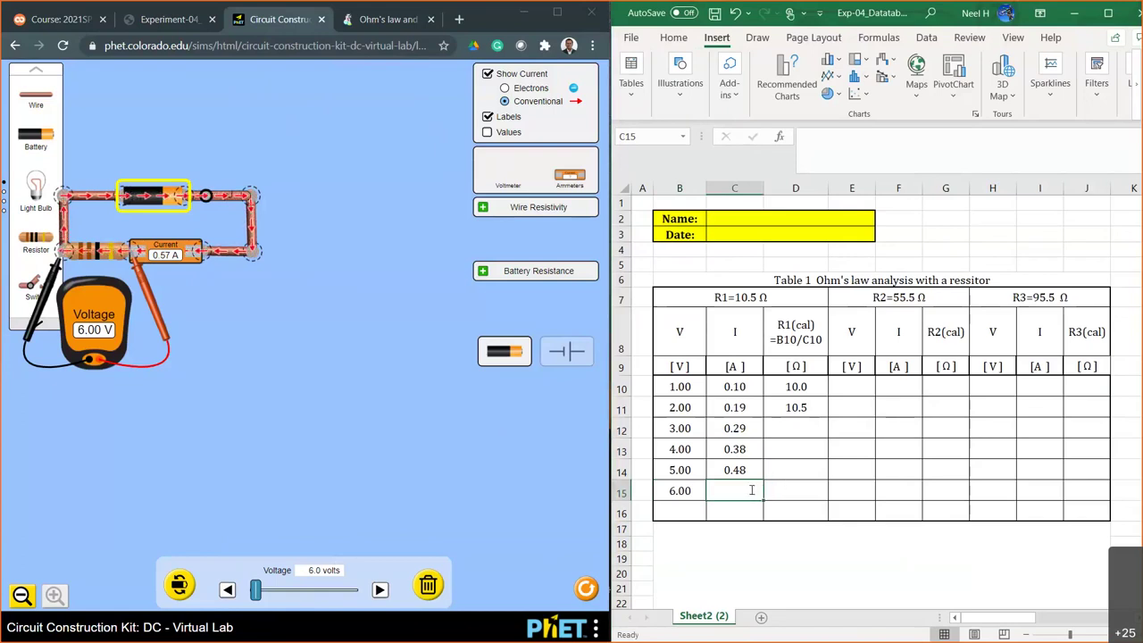
key("Return")
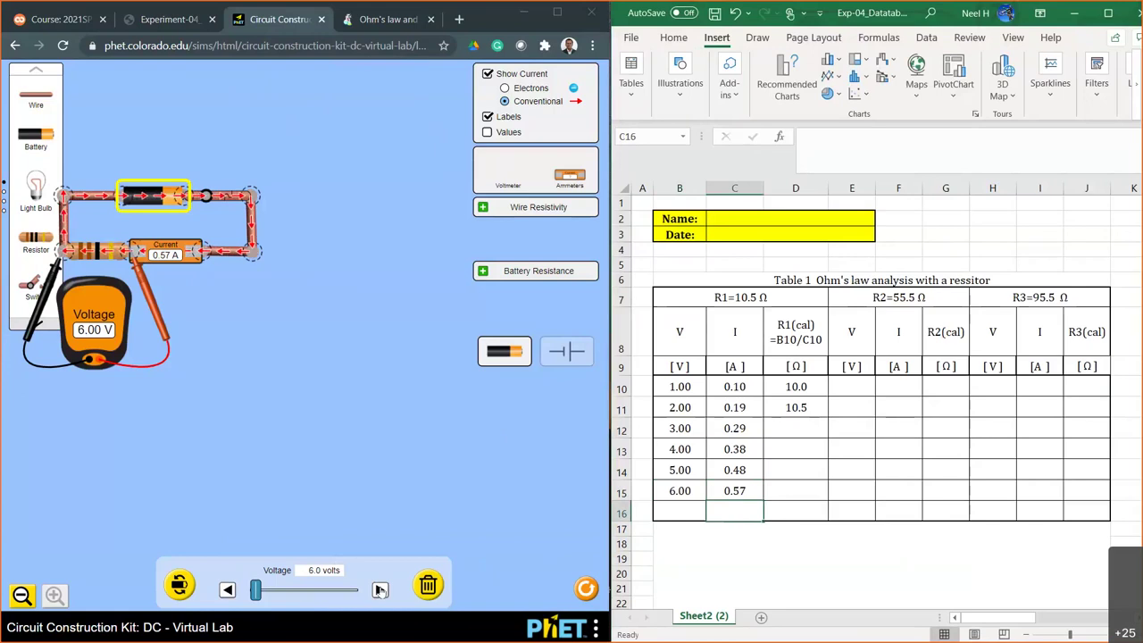
Step: Set the battery to 7.0 V and record 7 and 0.67 A in row 16
left_click(380, 591)
left_click(381, 591)
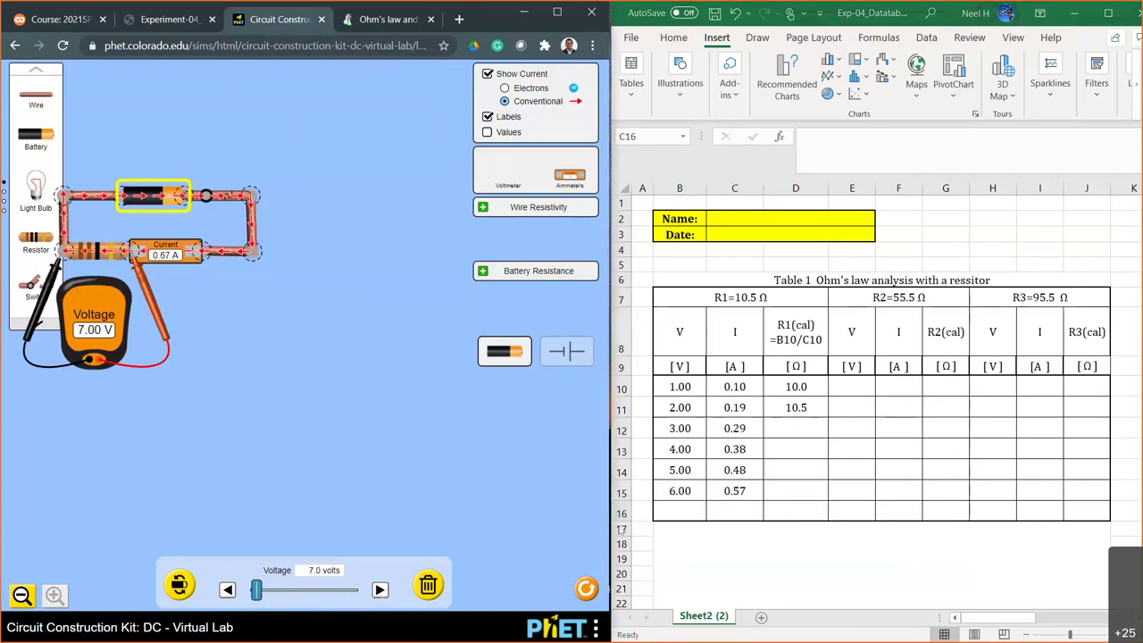
left_click(690, 514)
left_click(691, 514)
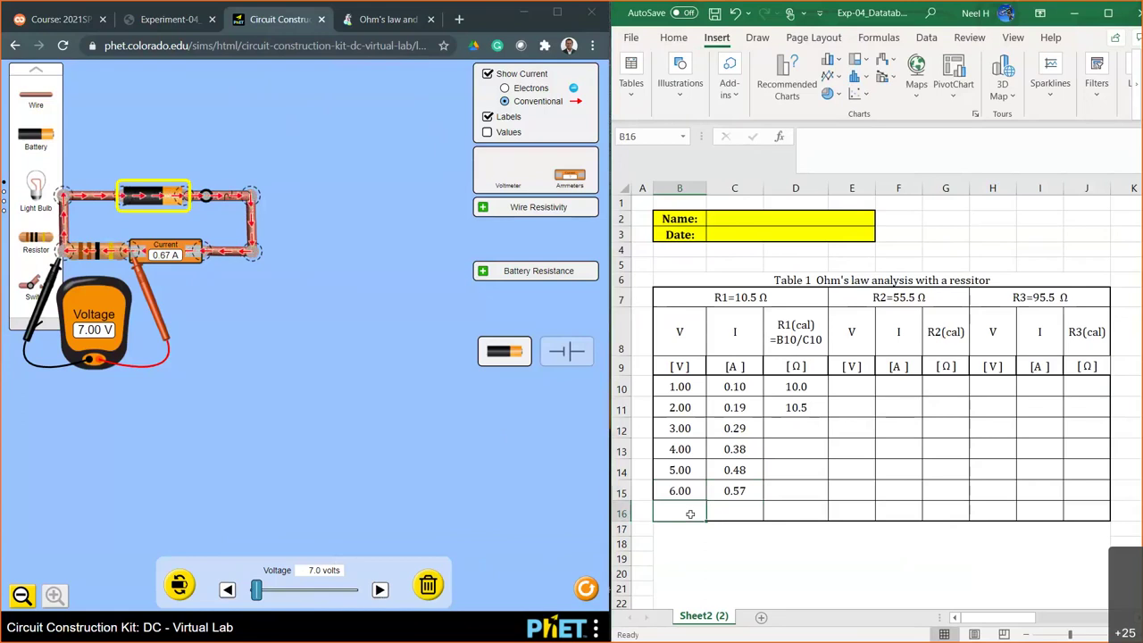
type("7")
key("Tab")
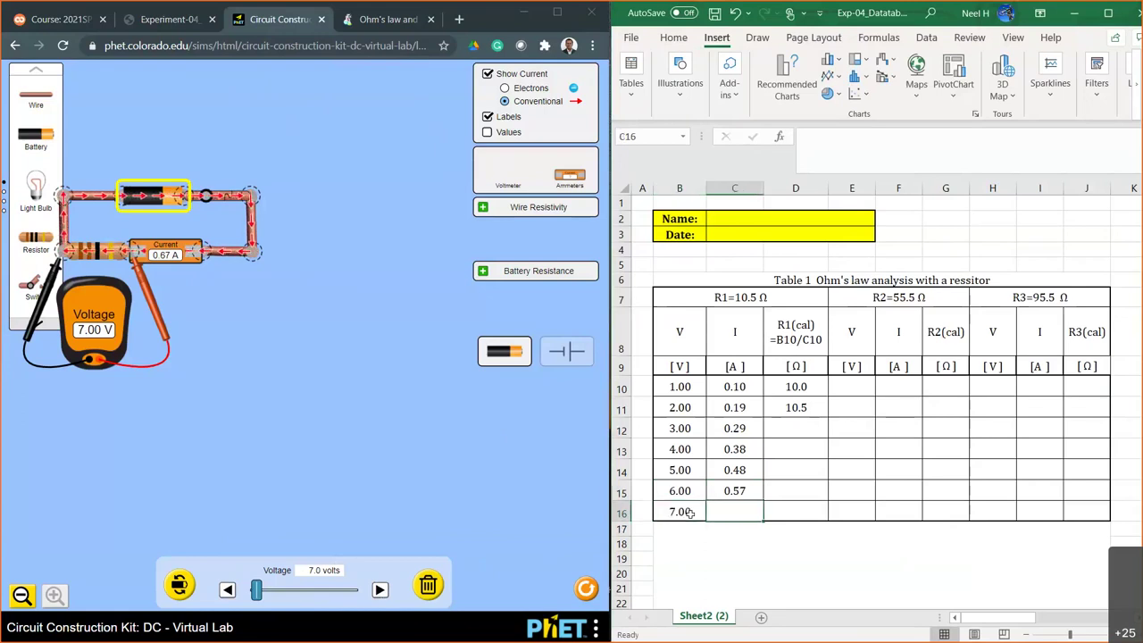
type("0.67")
key("Return")
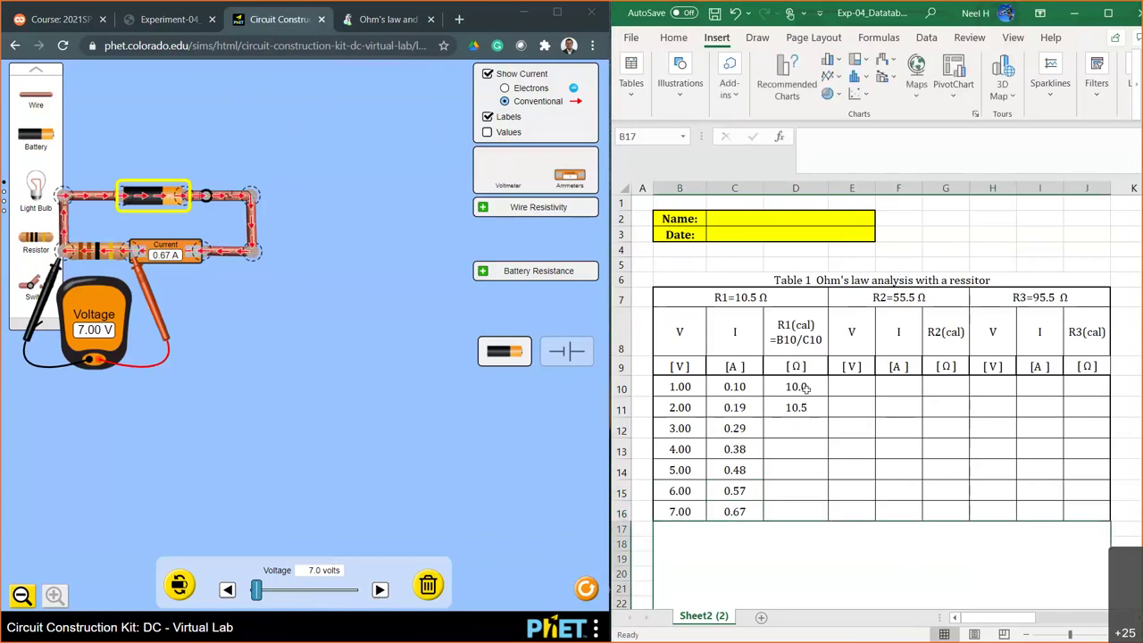
Step: Fill the R1(cal) formula from D10 down to D16 and spot-check D15, D13 and D11
left_click(806, 386)
left_click_drag(828, 397, 828, 520)
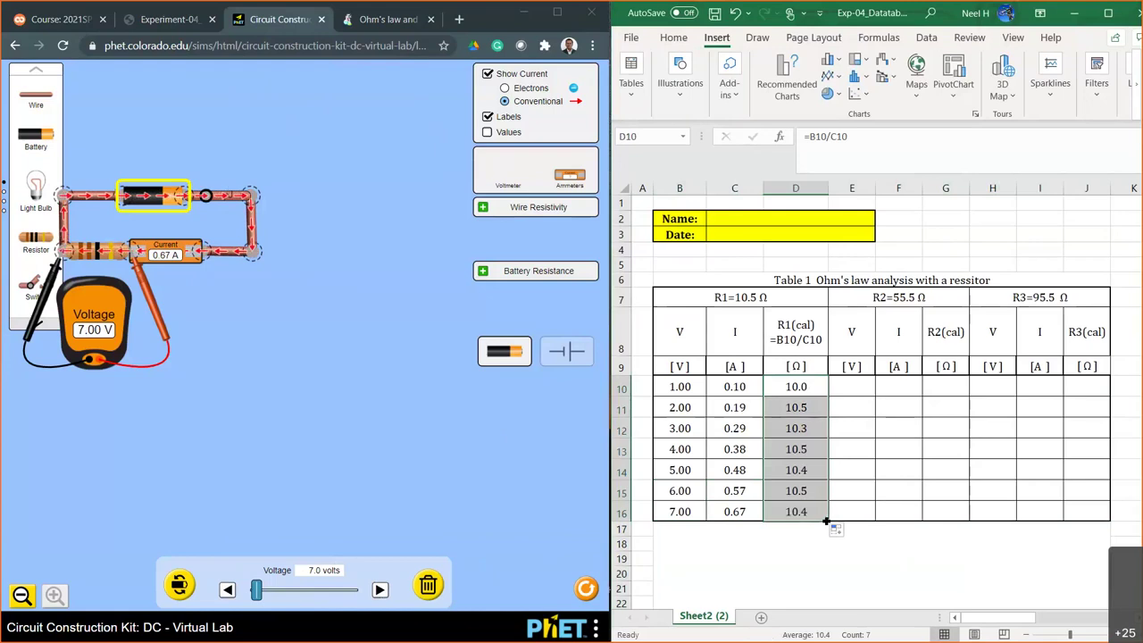
left_click(810, 491)
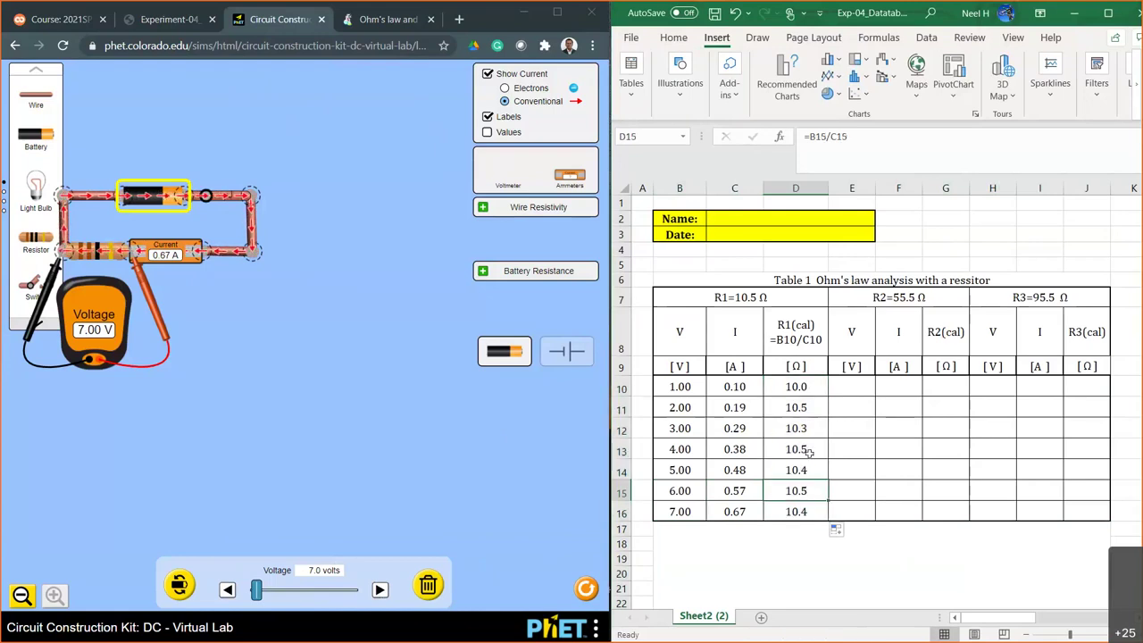
left_click(809, 449)
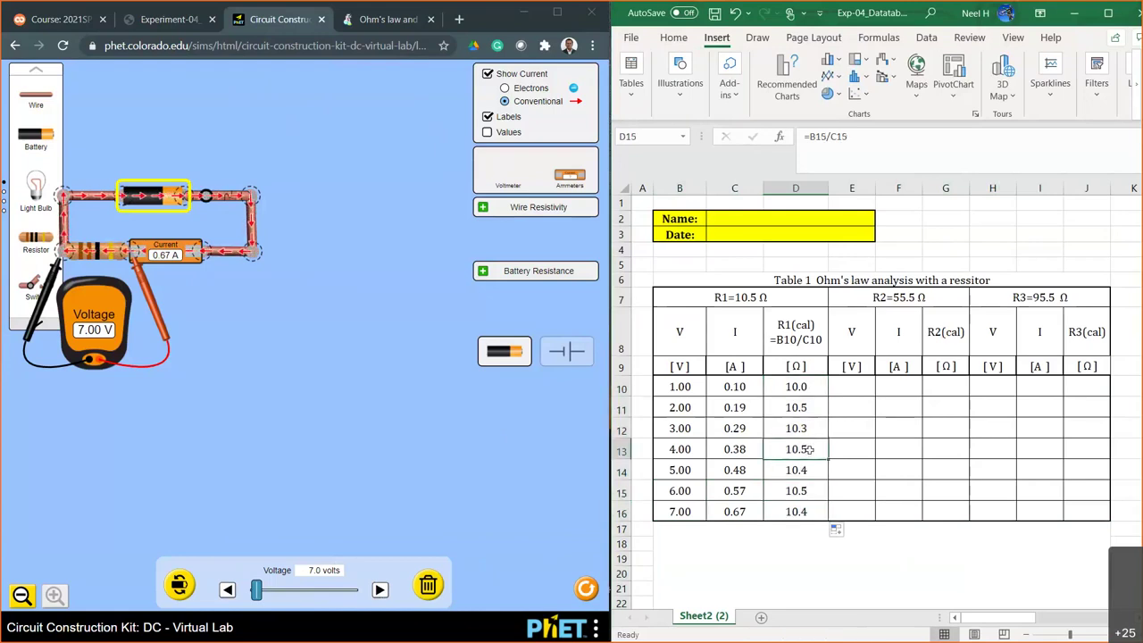
left_click(811, 408)
left_click(814, 451)
Step: Review the resistances in D10–D16, then select D10:D16 to see their average
left_click(814, 471)
left_click(815, 491)
left_click(814, 512)
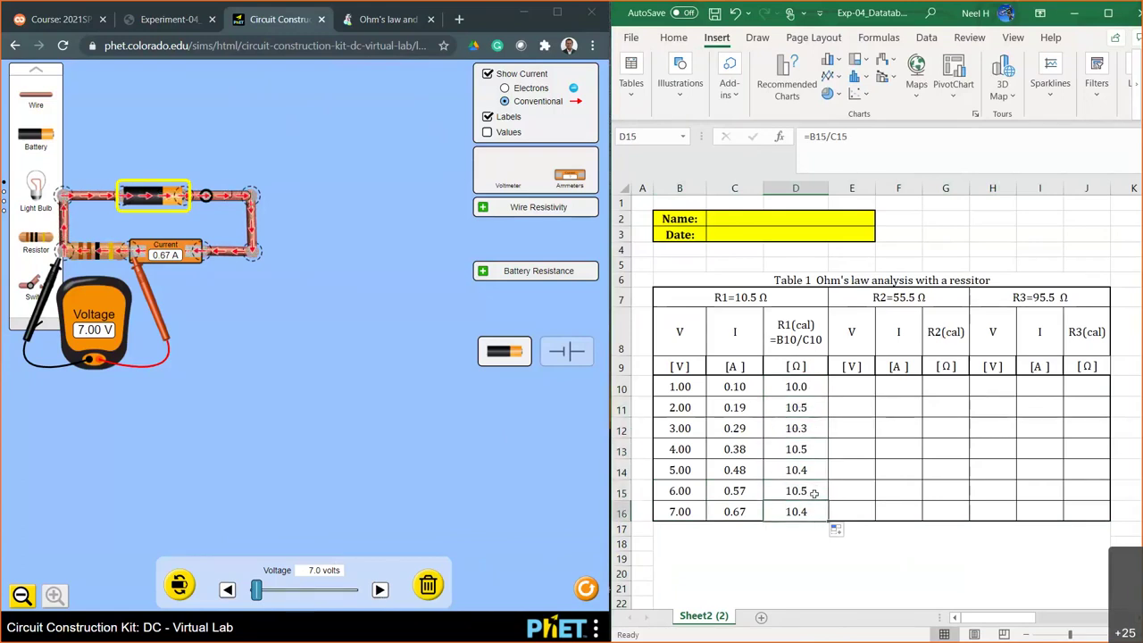
left_click(815, 470)
left_click(814, 431)
left_click(811, 386)
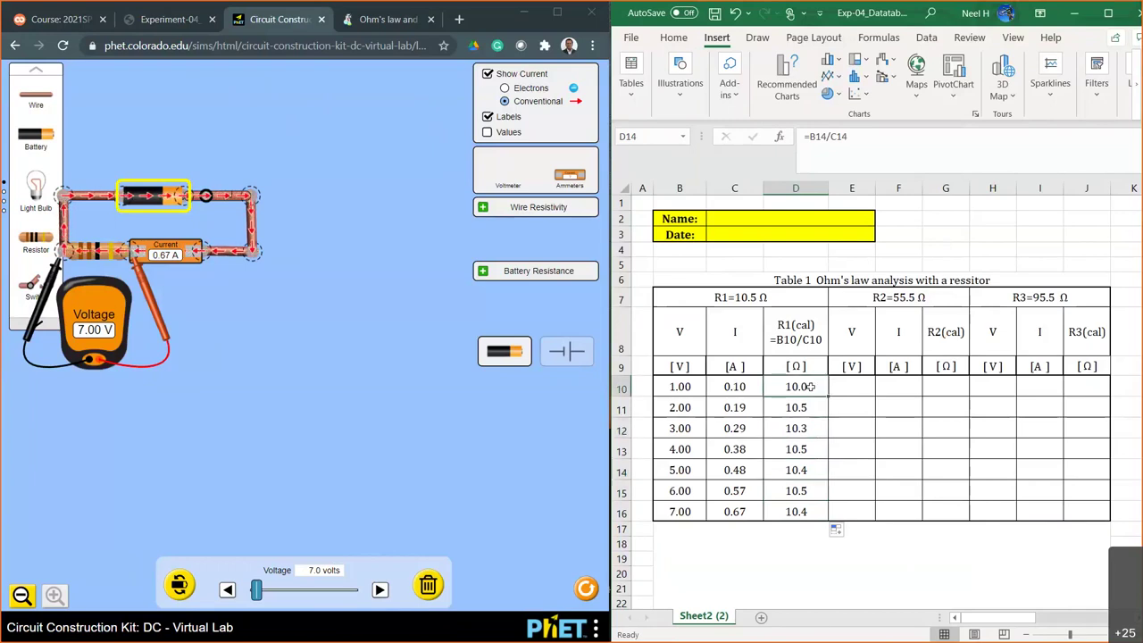
left_click_drag(811, 386, 811, 512)
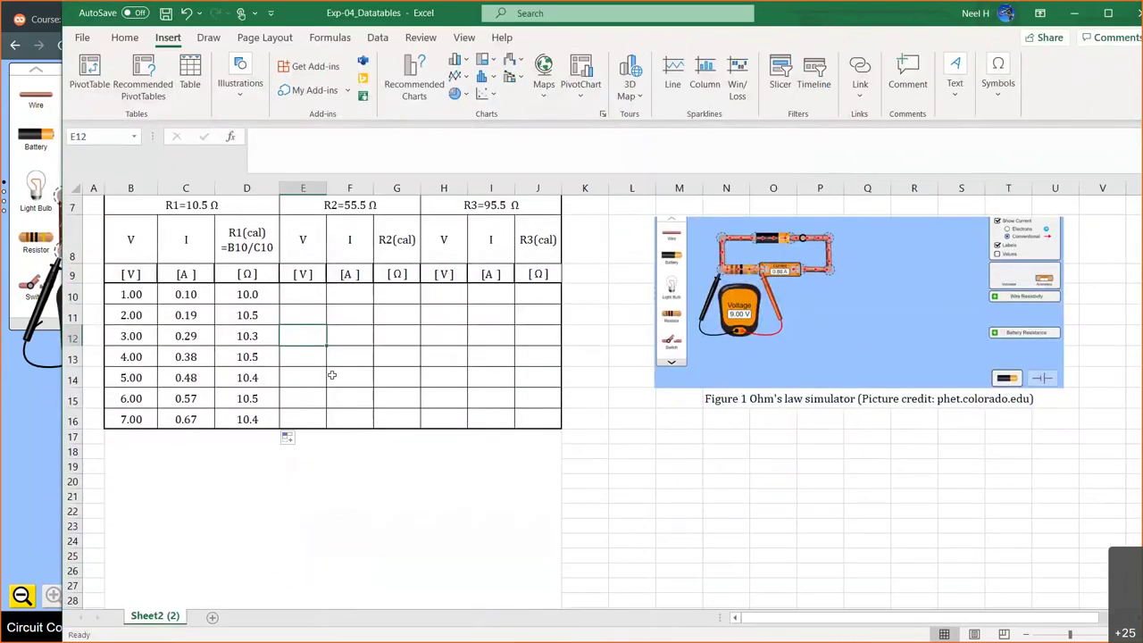
Step: Handwrite V = RI below Figure 1 with Y = mX beneath it
left_click_drag(825, 429, 880, 432)
left_click_drag(864, 438, 882, 439)
mouse_move(899, 427)
left_mouse_down()
mouse_move(897, 446)
mouse_move(906, 425)
left_mouse_up()
left_click_drag(891, 445, 907, 445)
left_click_drag(929, 444, 945, 442)
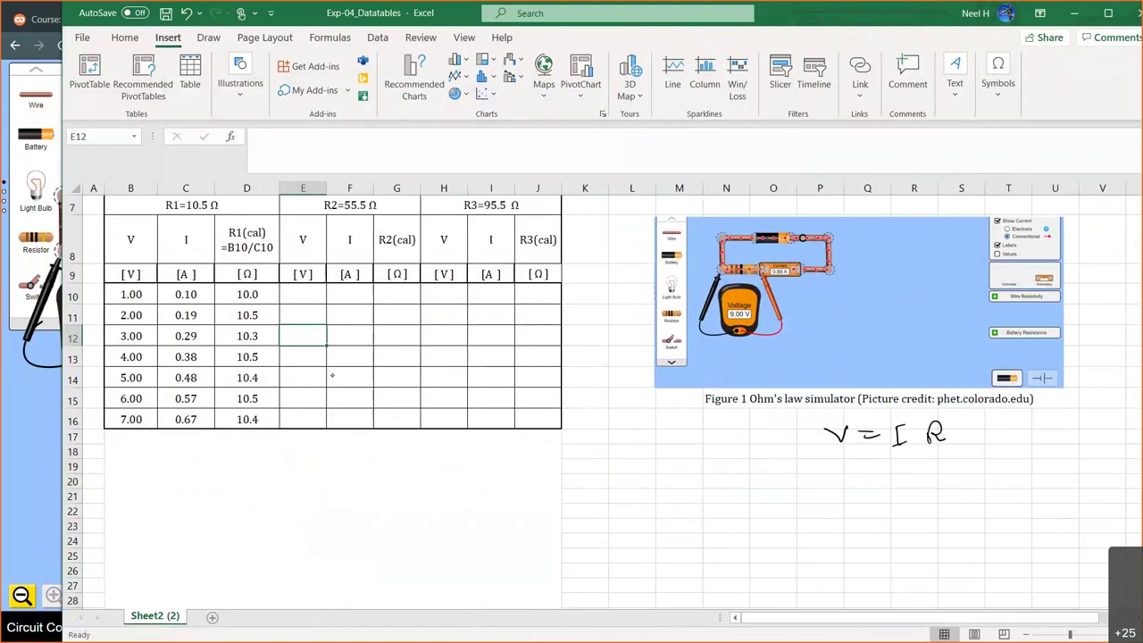
key("ctrl+z")
key("ctrl+z")
key("ctrl+z")
key("ctrl+z")
mouse_move(893, 444)
left_mouse_down()
mouse_move(906, 429)
mouse_move(910, 443)
left_mouse_up()
left_click_drag(916, 426, 928, 425)
left_click_drag(922, 426, 928, 442)
left_click_drag(840, 464, 849, 481)
mouse_move(919, 465)
left_mouse_down()
mouse_move(930, 482)
mouse_move(881, 468)
left_mouse_up()
left_click_drag(867, 474, 881, 474)
left_click_drag(894, 471, 914, 481)
Step: Sketch V-versus-I axes labelled I with a slope arrow, and box R and m
mouse_move(988, 426)
left_mouse_down()
mouse_move(1002, 491)
mouse_move(1078, 473)
left_mouse_up()
left_click_drag(1001, 483, 1058, 425)
mouse_move(1065, 465)
left_mouse_down()
mouse_move(1083, 473)
mouse_move(1068, 489)
left_mouse_up()
mouse_move(981, 438)
left_mouse_down()
mouse_move(990, 426)
mouse_move(1001, 439)
left_mouse_up()
left_click_drag(950, 420, 973, 417)
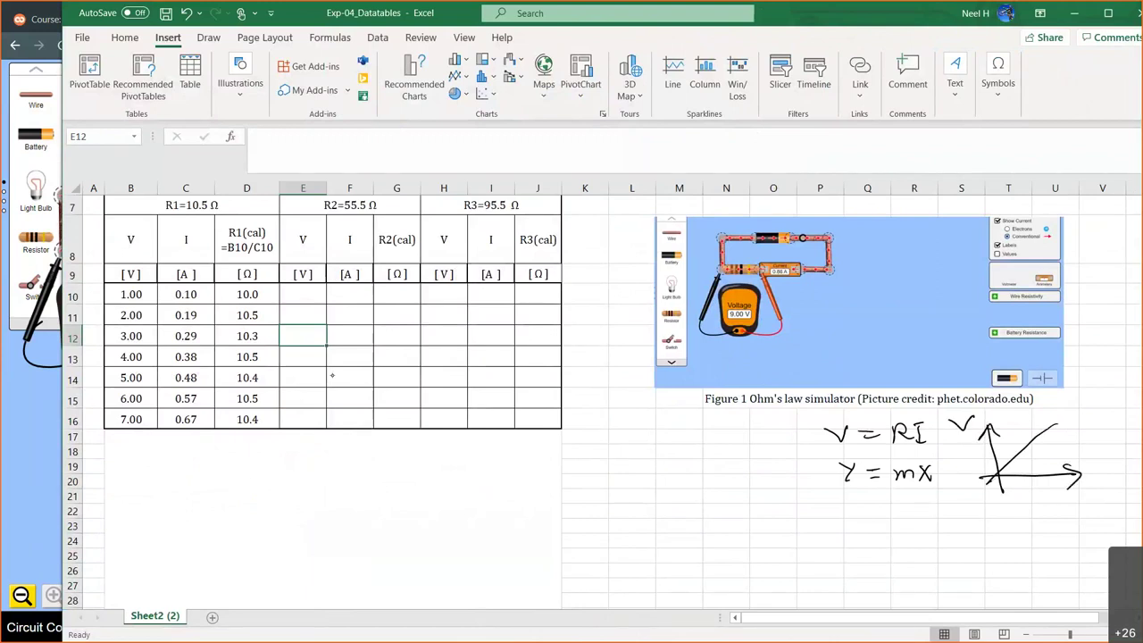
left_click_drag(1085, 482, 1099, 504)
left_click_drag(1056, 447, 1031, 448)
left_click_drag(1041, 440, 1044, 454)
mouse_move(1079, 433)
left_mouse_down()
mouse_move(1072, 447)
mouse_move(1084, 452)
left_mouse_up()
left_click_drag(1097, 441, 1102, 453)
left_click_drag(1107, 446, 1117, 448)
left_click_drag(891, 411, 893, 497)
left_click_drag(891, 414, 893, 490)
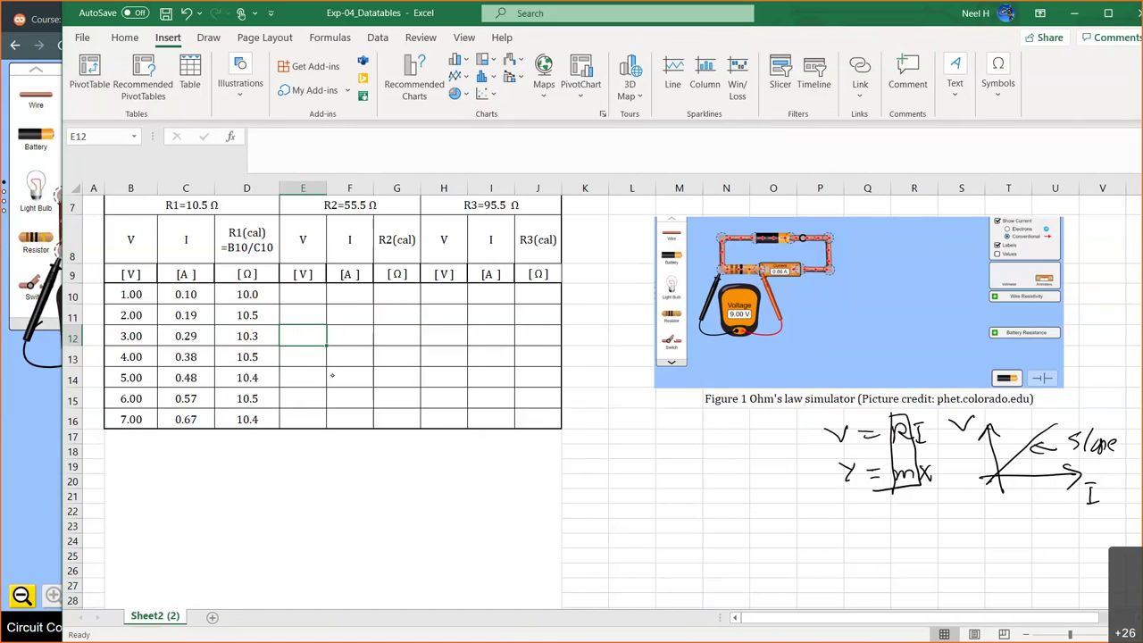
Step: Enter the caption 'Figure 2 Resistivity simulator' in cell X15, beside the Figure 1 caption
scroll(558, 411, "down", 2)
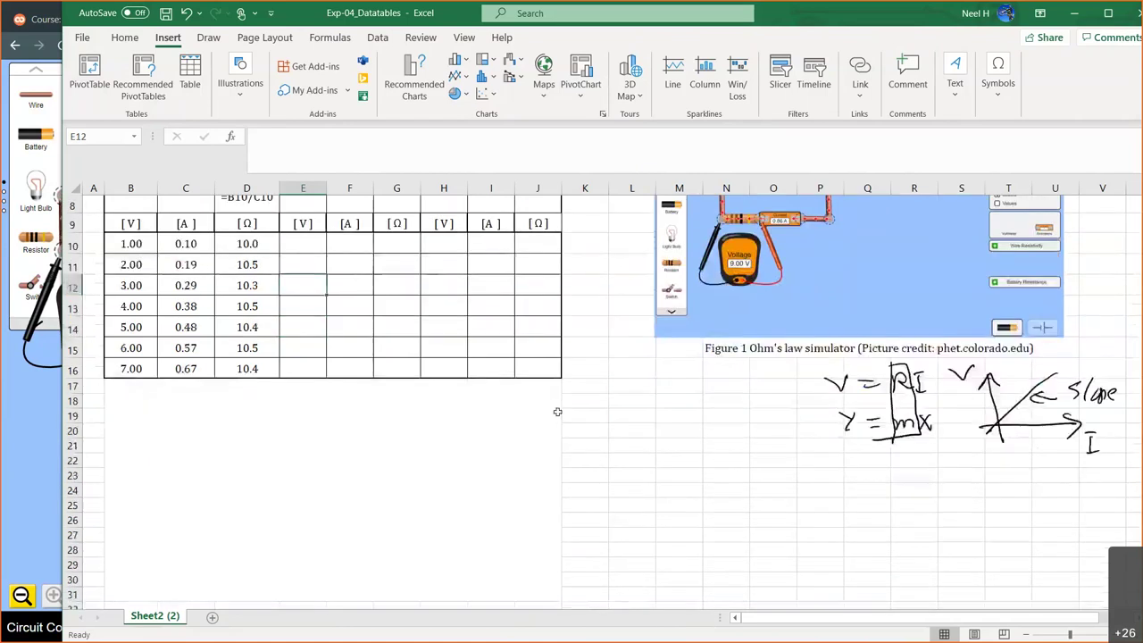
scroll(434, 409, "left", 1)
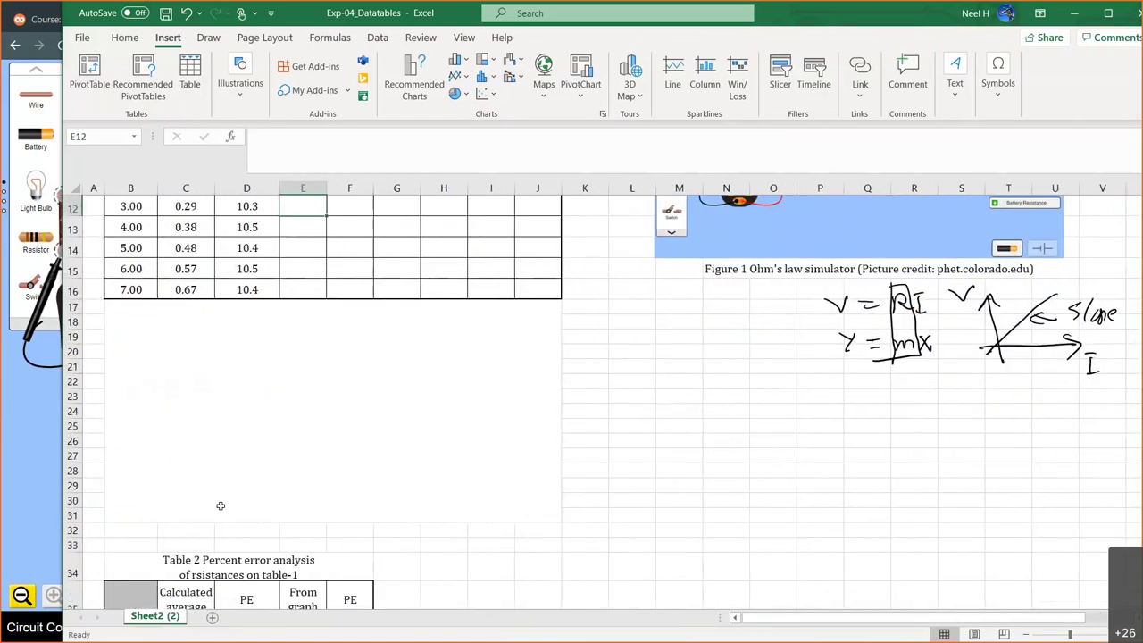
left_click(175, 529)
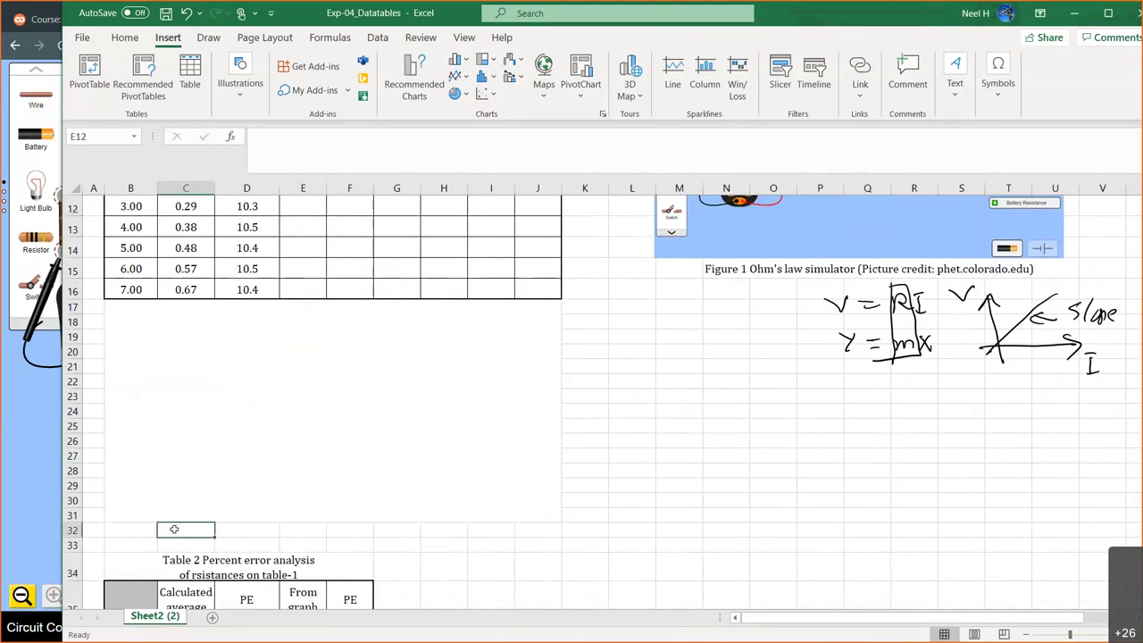
left_click(733, 274)
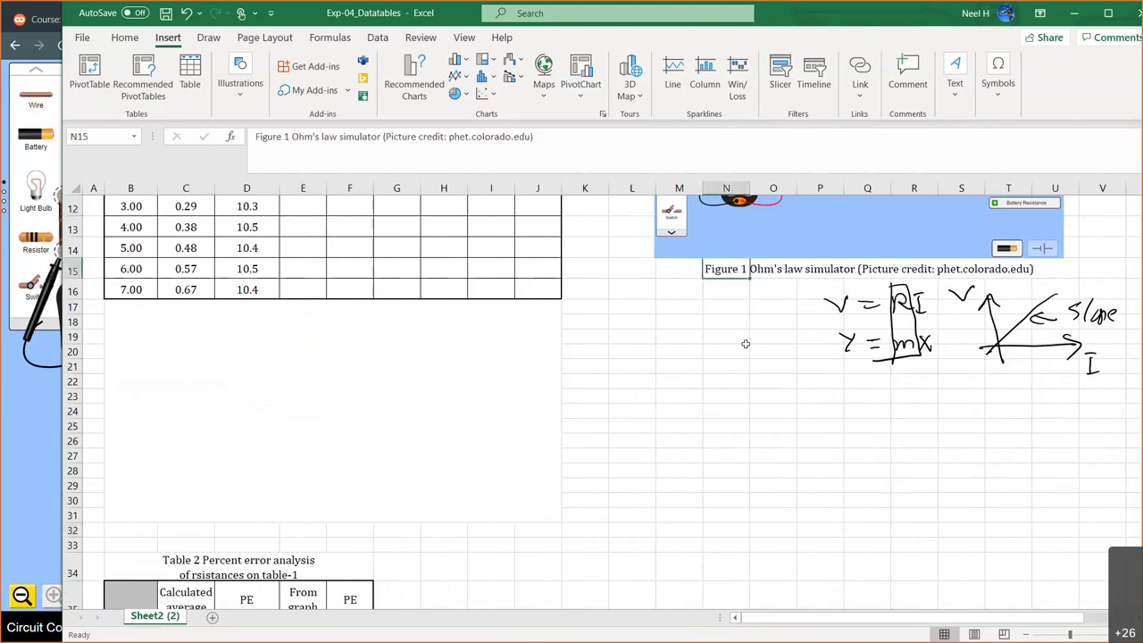
scroll(746, 344, "up", 3)
scroll(746, 344, "right", 4)
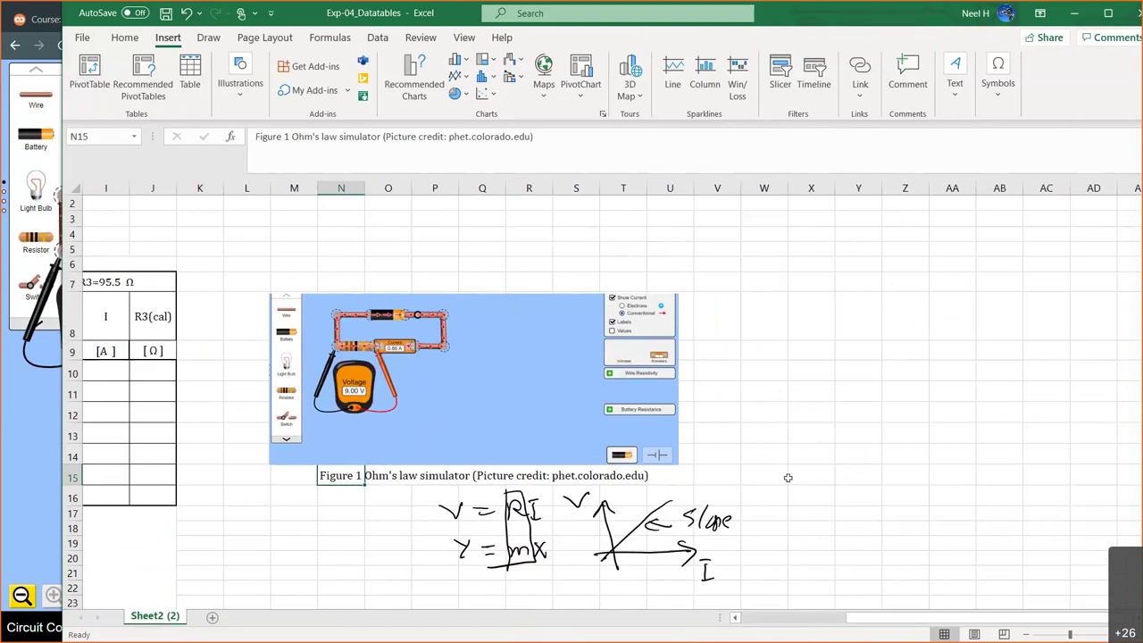
left_click(778, 475)
left_click(813, 476)
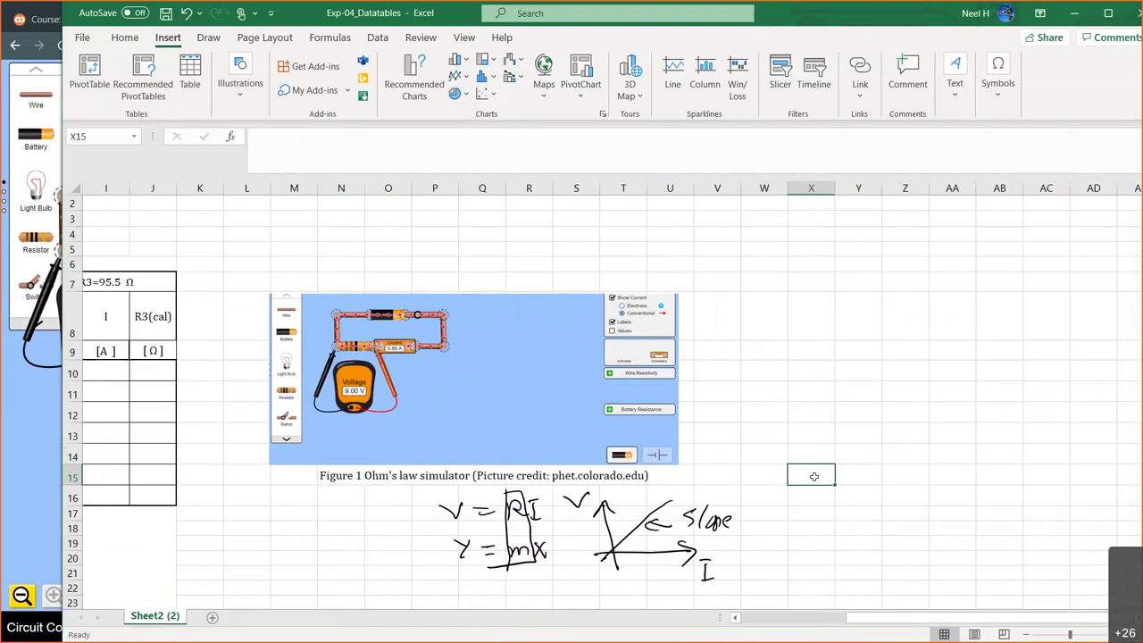
type("Figure 2")
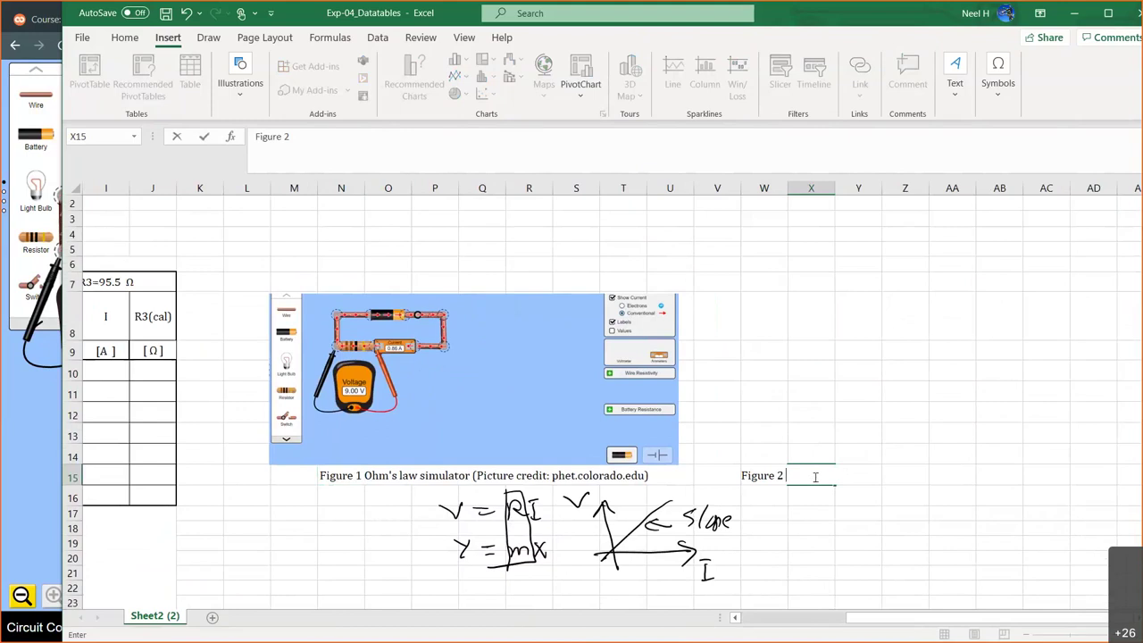
type(" Resistivity simulator")
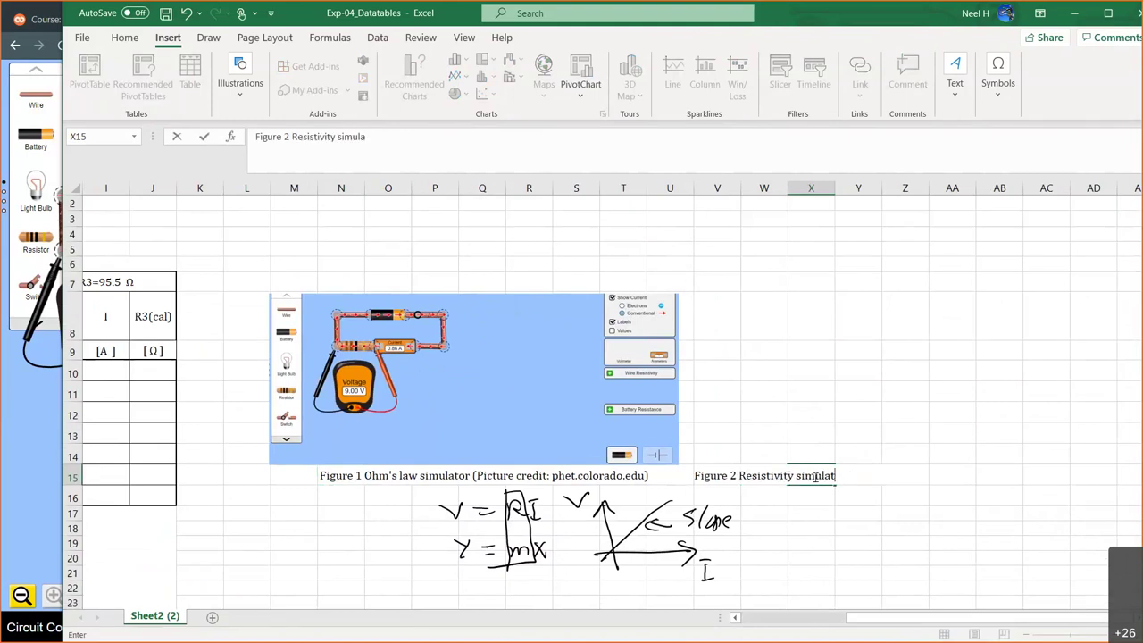
key("Return")
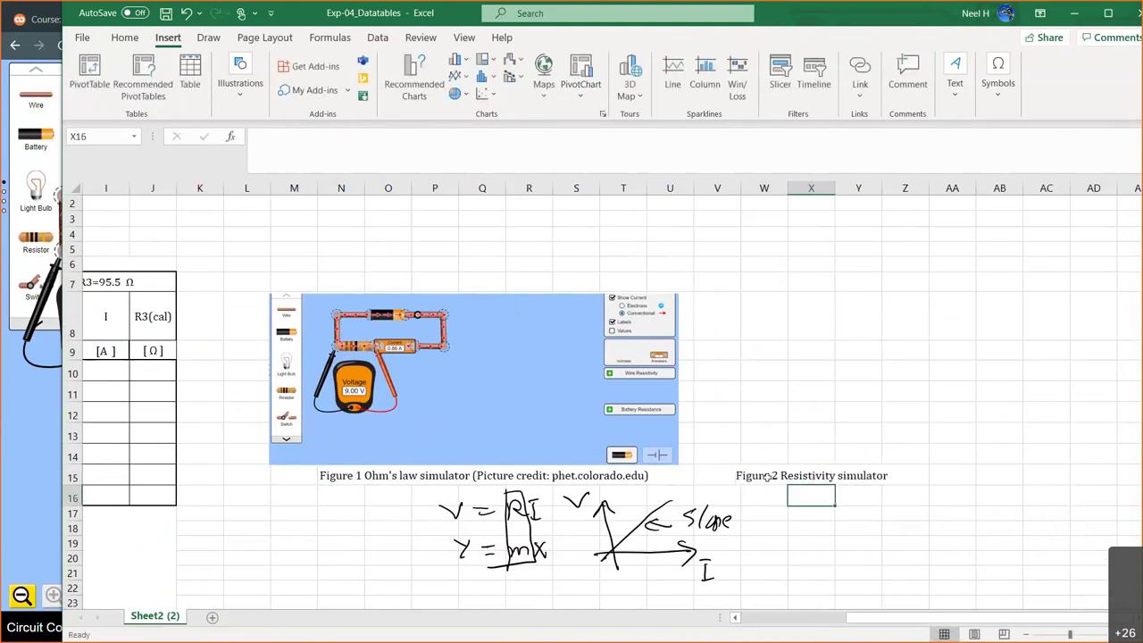
scroll(777, 477, "left", 4)
scroll(767, 477, "down", 6)
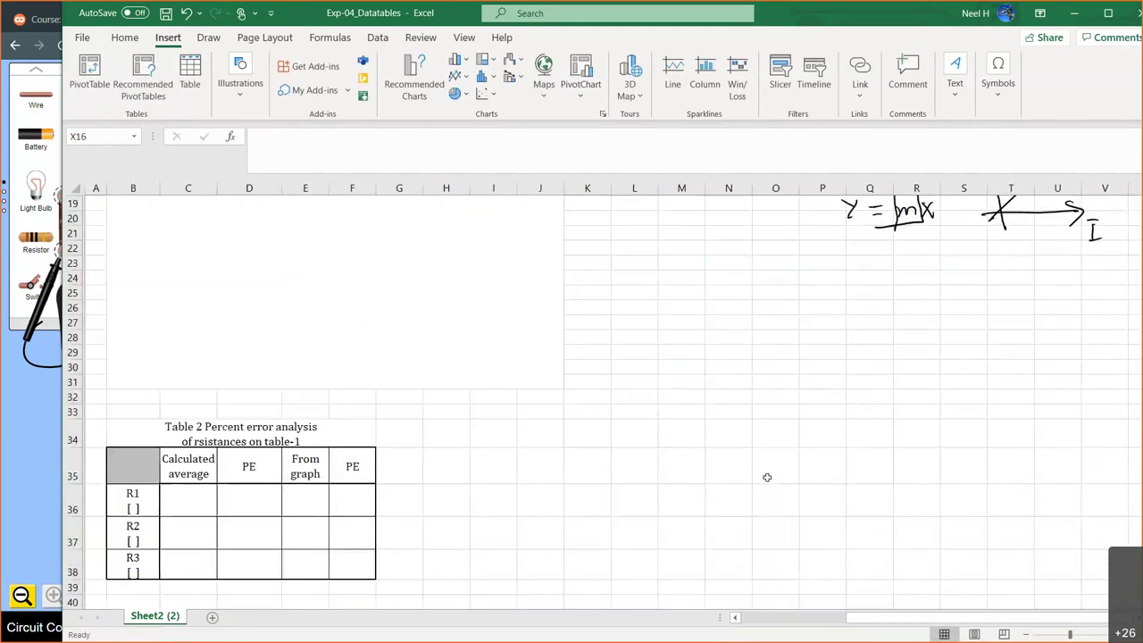
Step: Type 'Figure 3 Voltage vs Current for three different resistors' into cell C32
left_click(177, 400)
type("F")
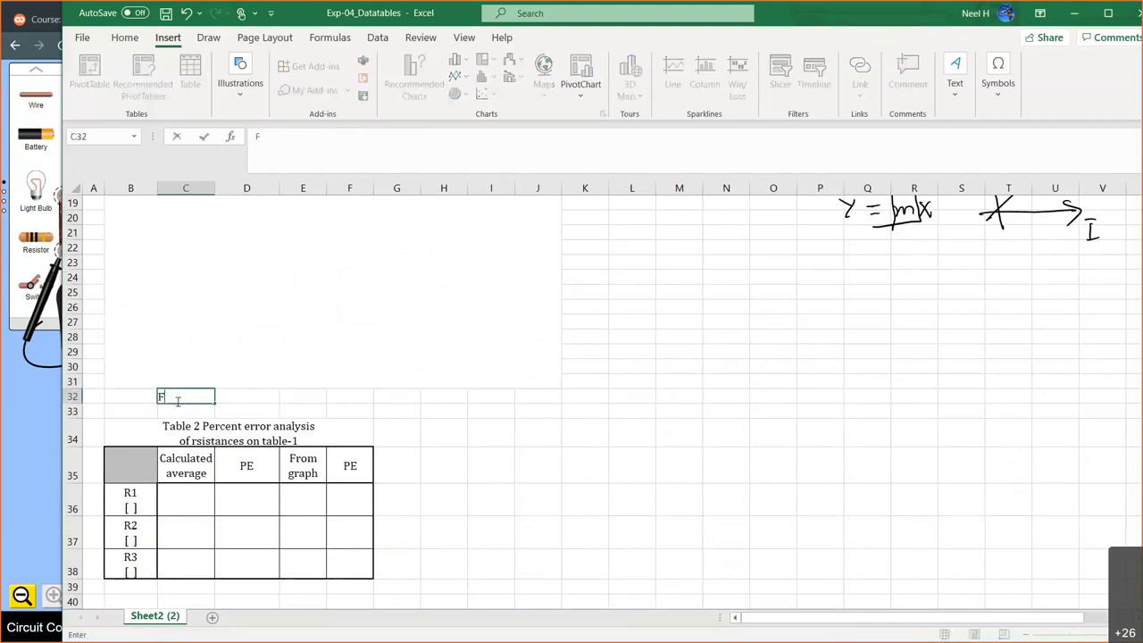
type("igure 3")
type("Vol")
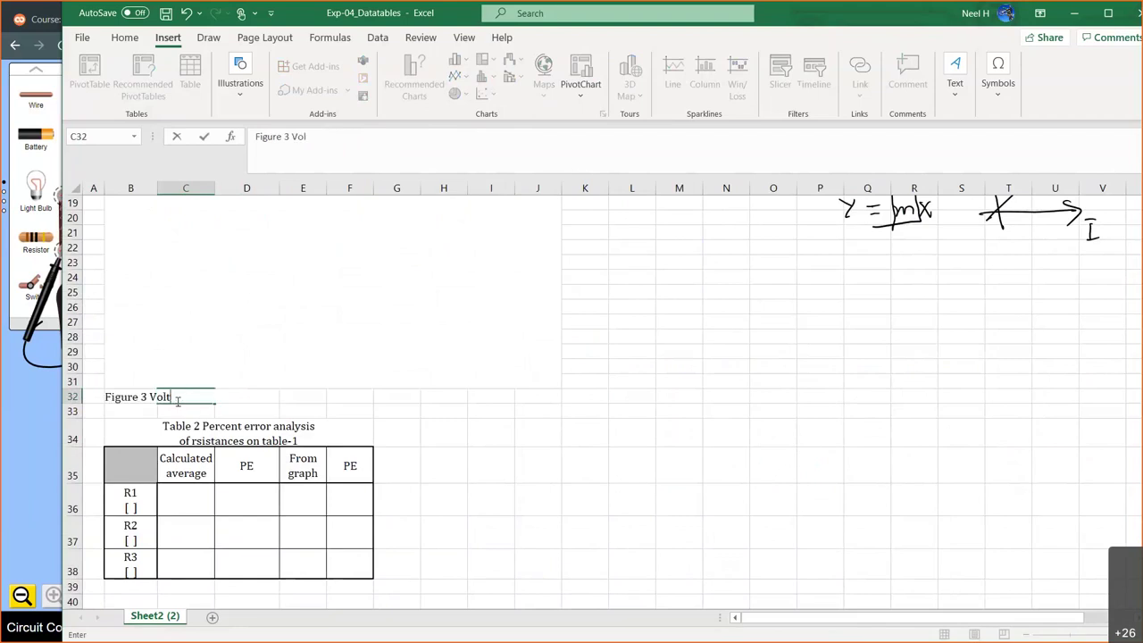
type("tage vs Current")
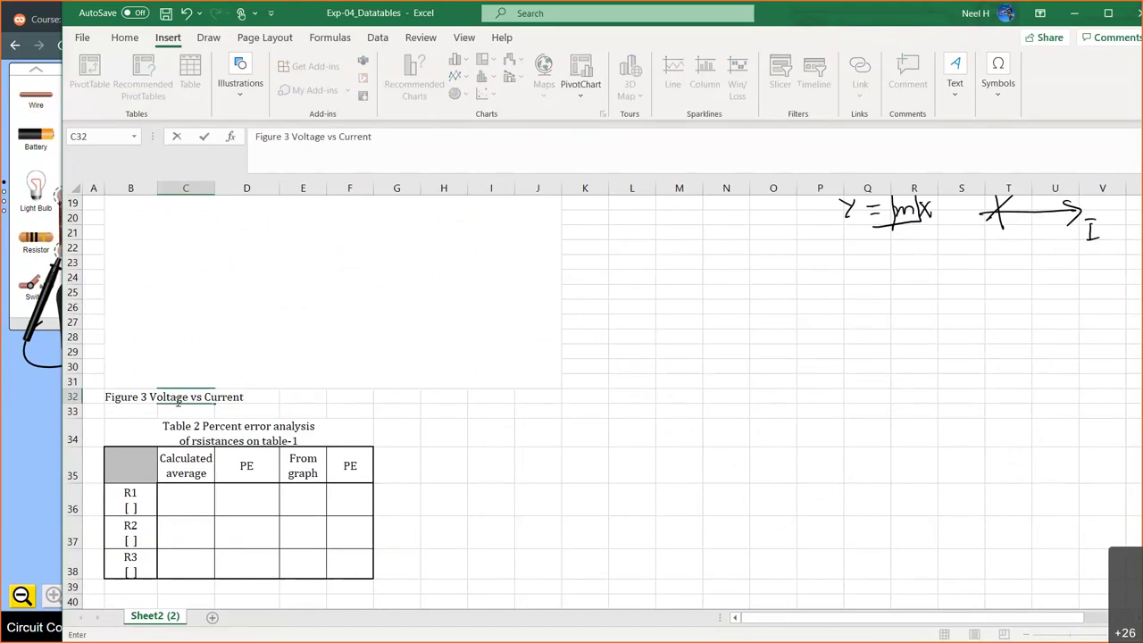
type("for three")
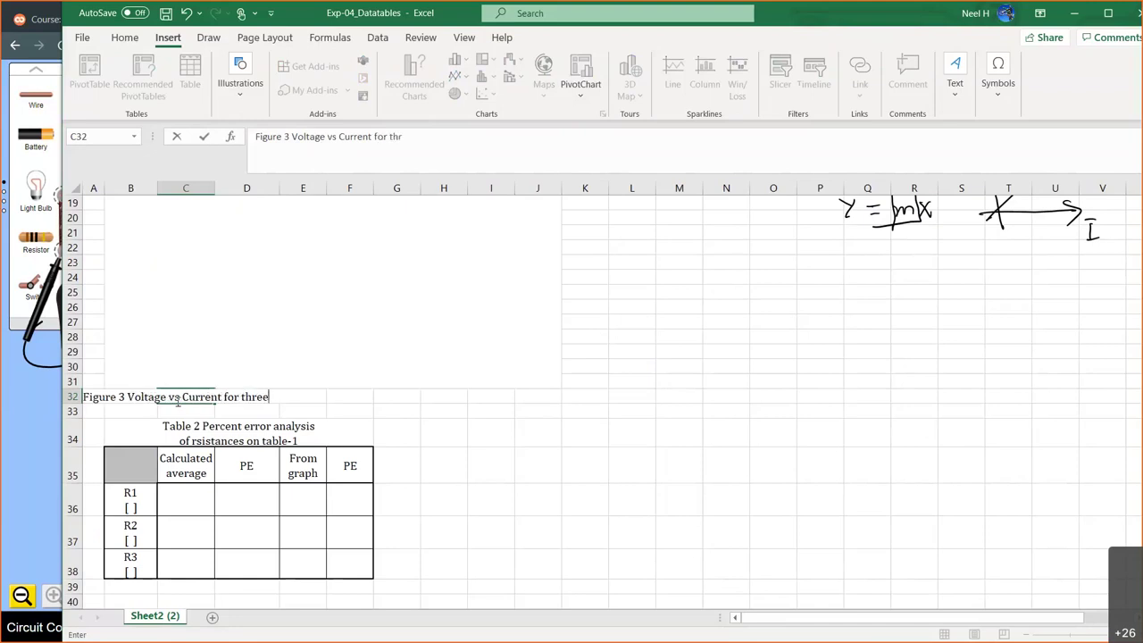
type(" different")
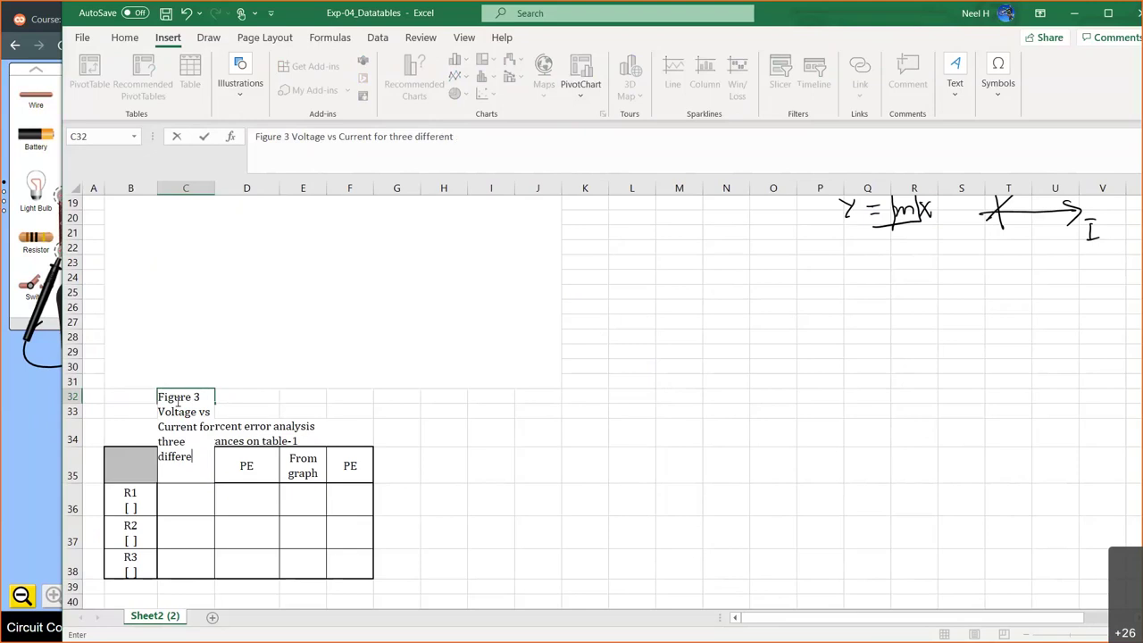
type(" resistors")
key("Return")
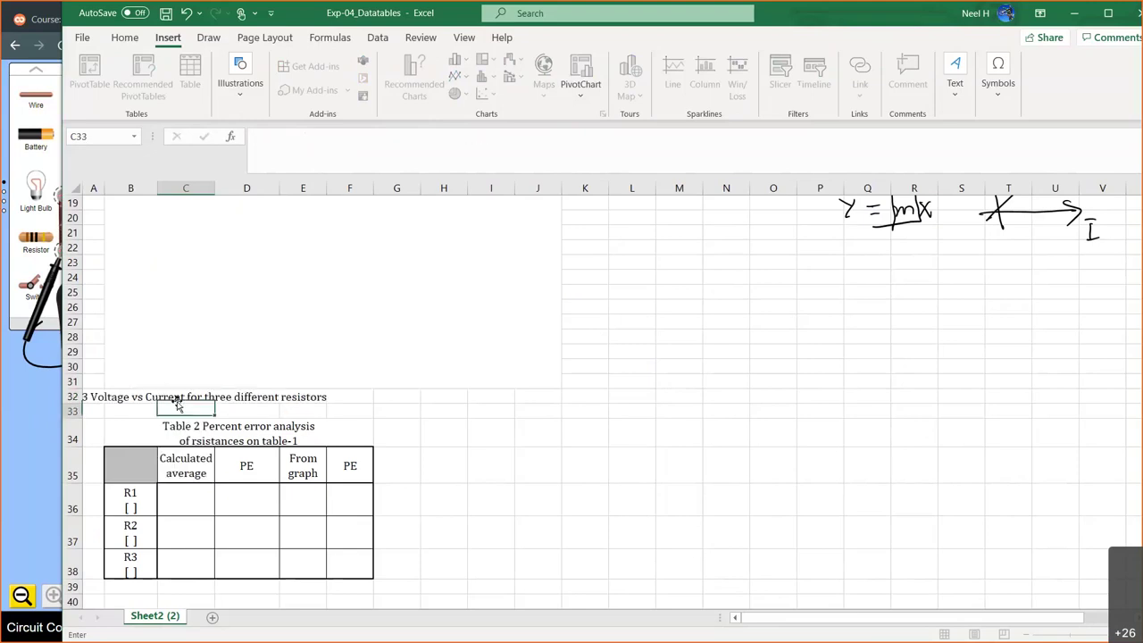
Step: Merge and centre the Figure 3 caption across C32:H32
left_click(162, 399)
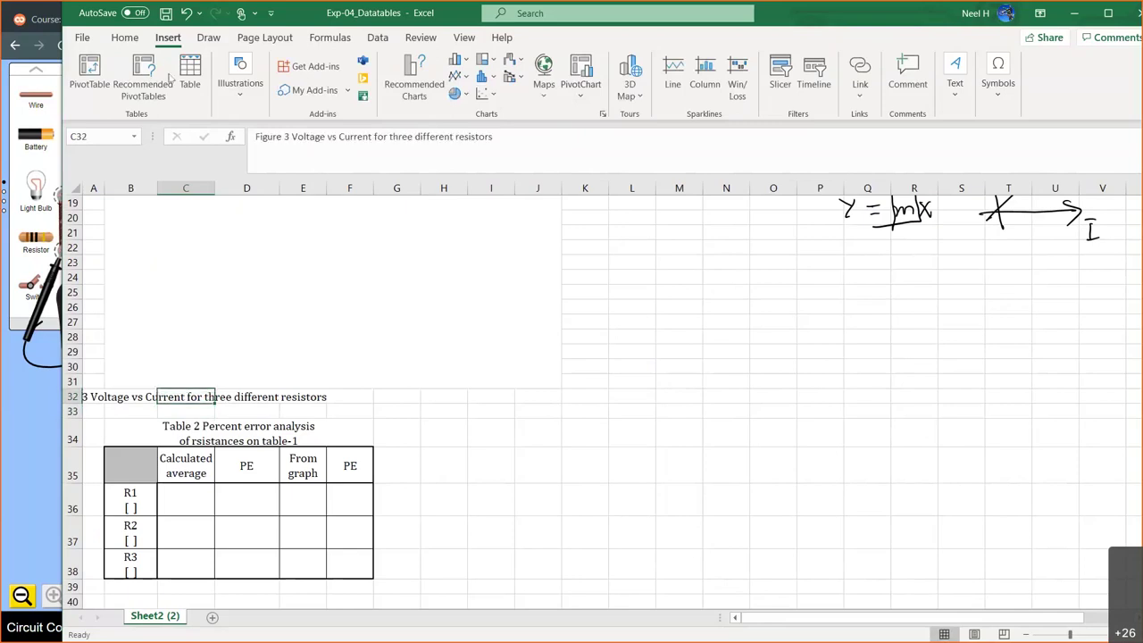
left_click(125, 37)
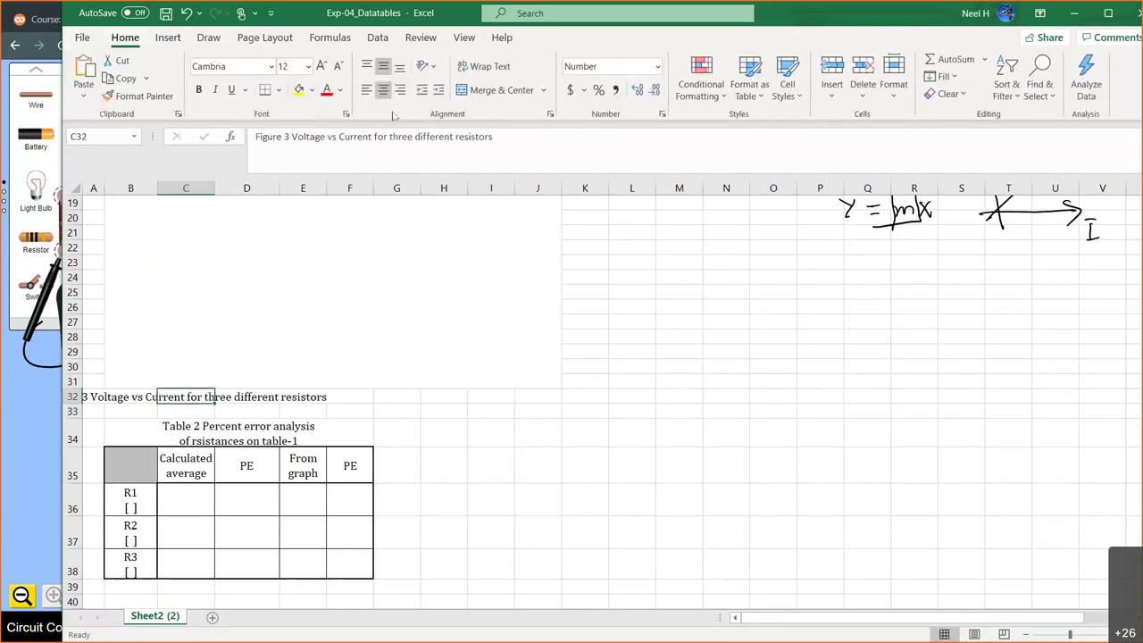
left_click(367, 91)
left_click_drag(187, 398, 444, 396)
left_click(382, 91)
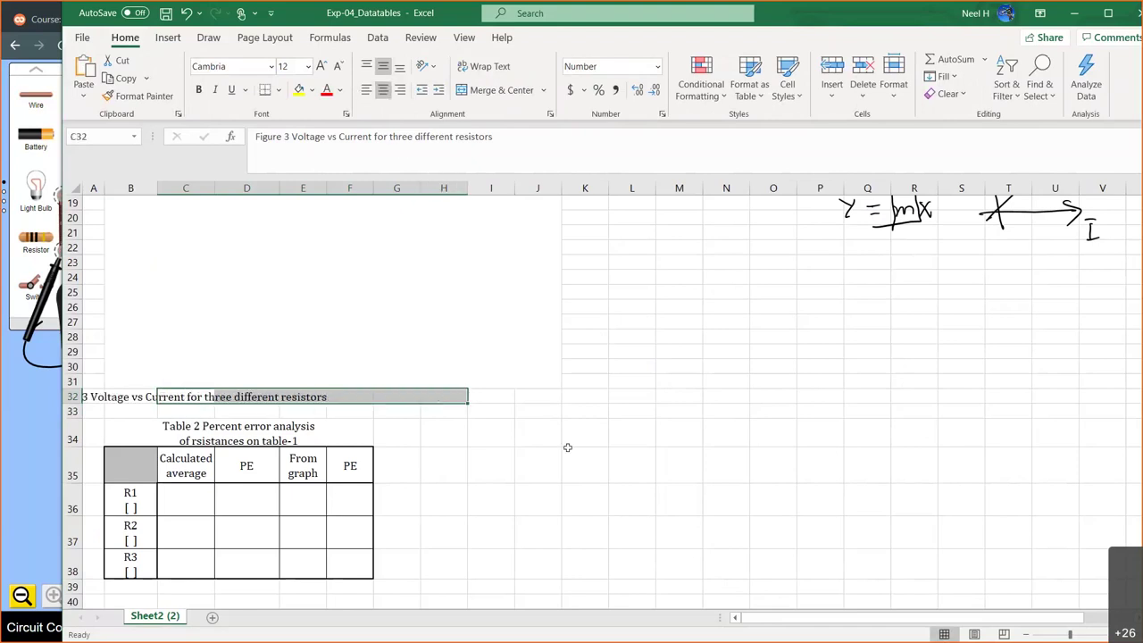
left_click(496, 90)
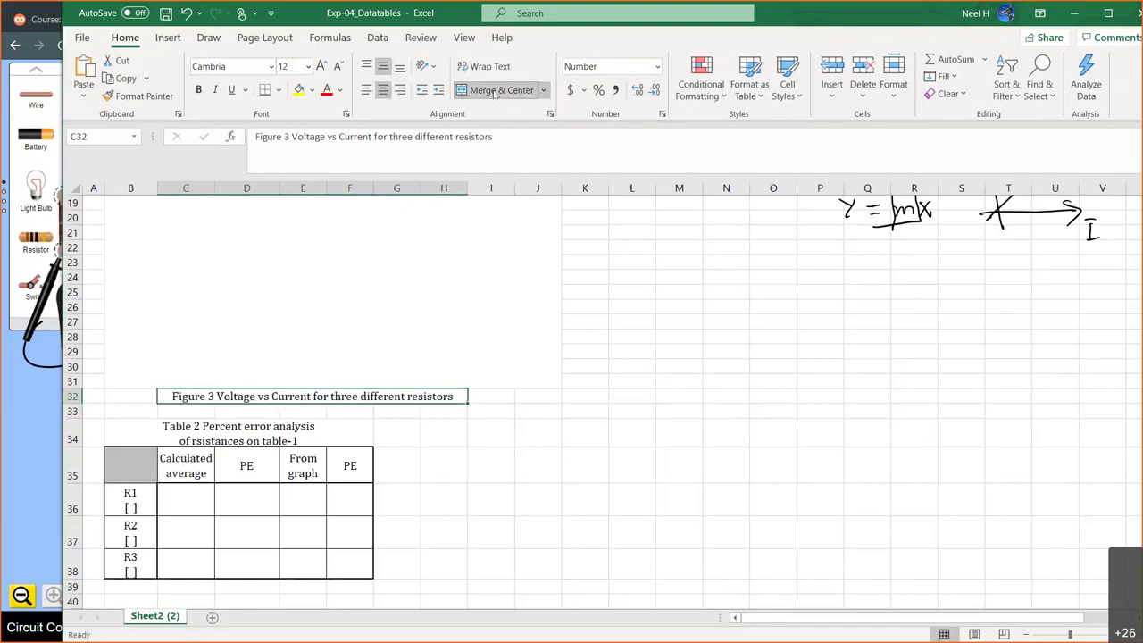
scroll(318, 398, "up", 2)
left_click(378, 378)
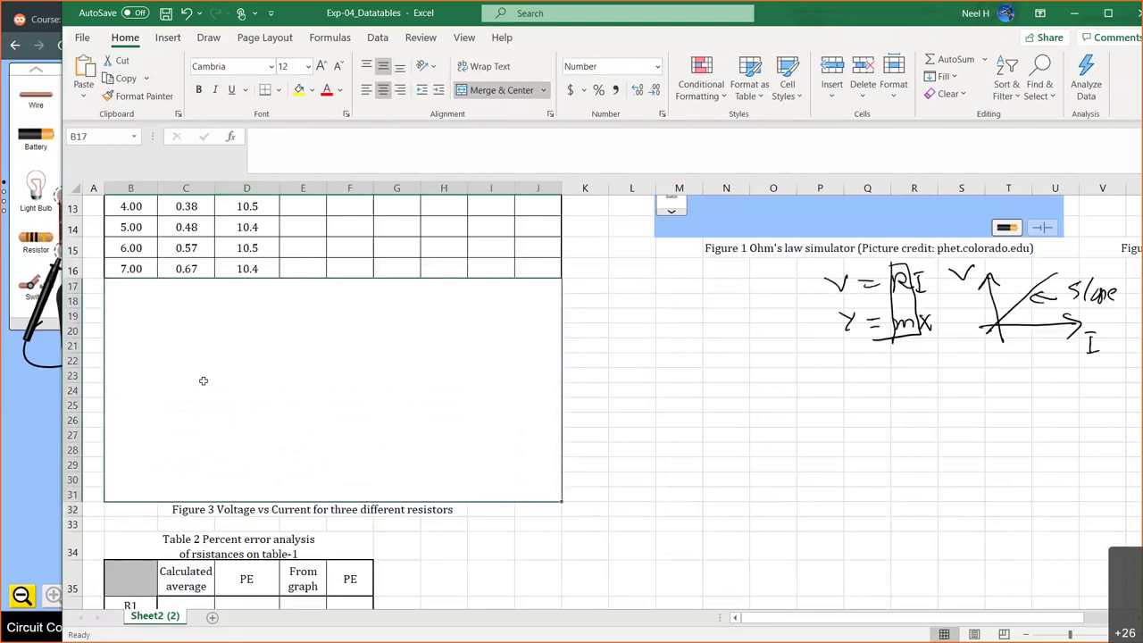
Step: Insert an empty scatter chart, then delete it because it landed in the wrong place
double_click(204, 380)
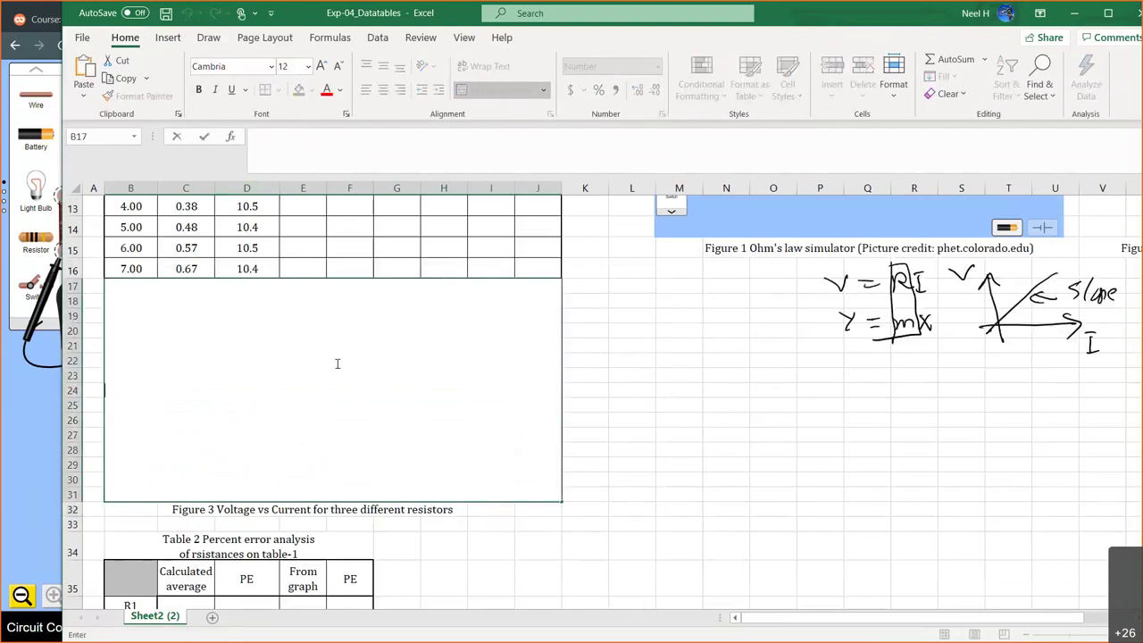
left_click(168, 38)
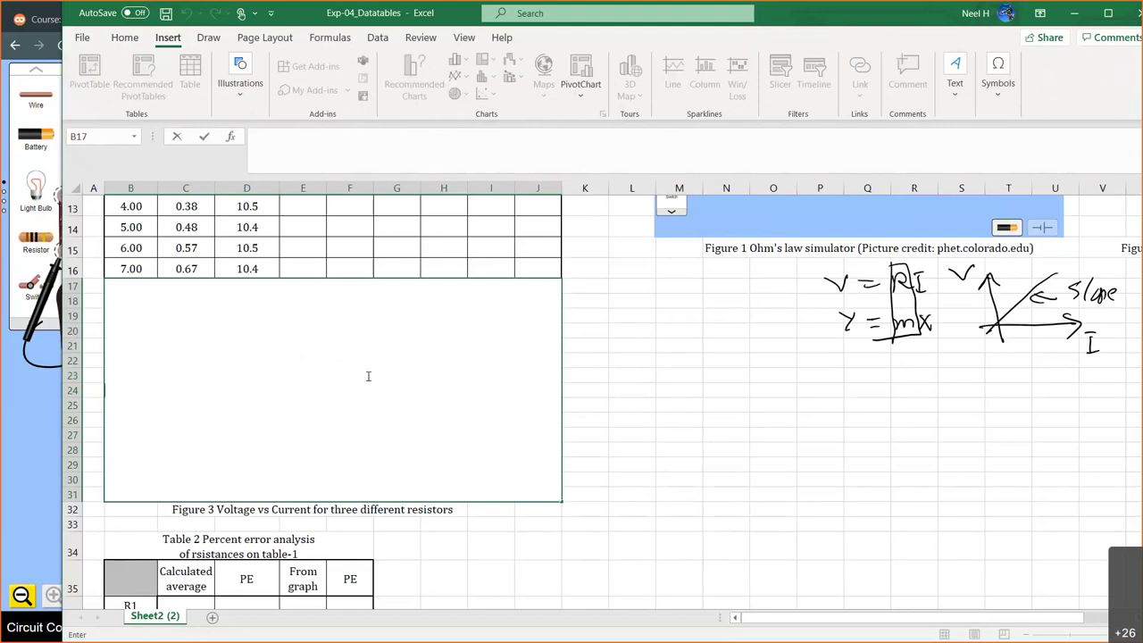
left_click(678, 360)
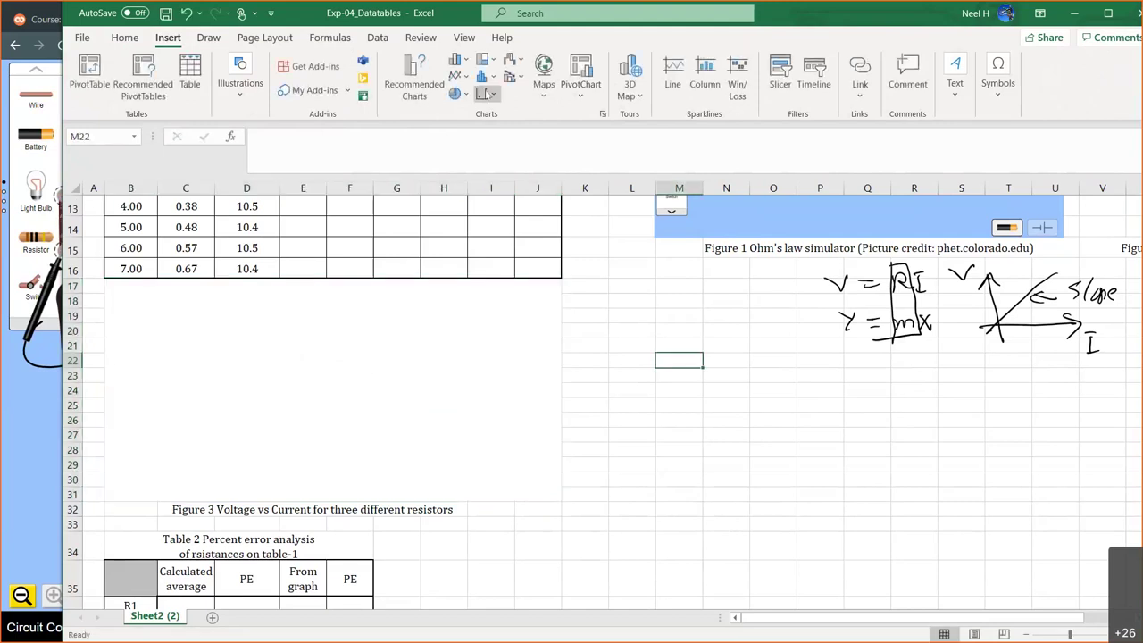
left_click(486, 93)
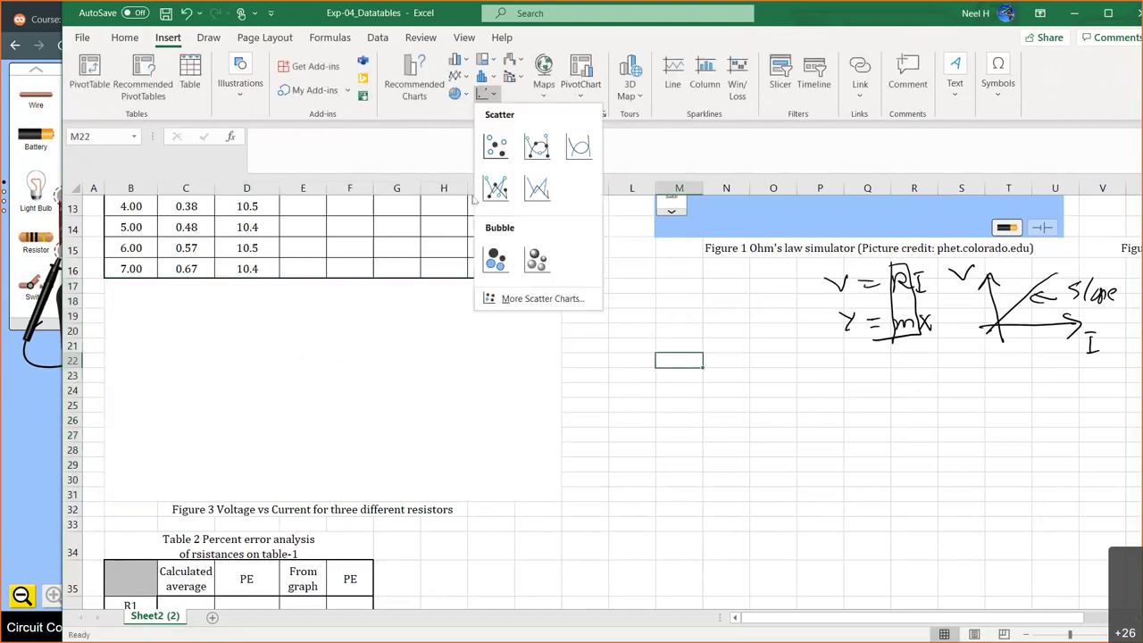
left_click(494, 143)
mouse_move(593, 378)
left_mouse_down()
mouse_move(646, 391)
mouse_move(679, 414)
mouse_move(738, 372)
mouse_move(760, 335)
mouse_move(273, 385)
mouse_move(318, 365)
left_mouse_up()
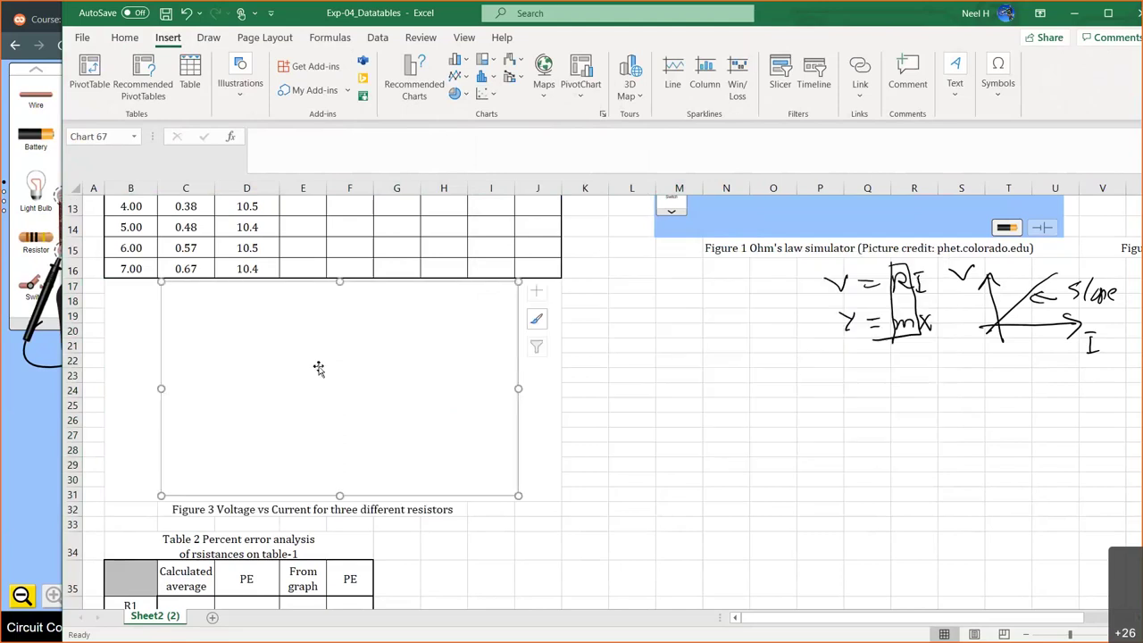
key("Delete")
Step: Reinsert the empty scatter chart and position it under the data table over columns B–F
left_click(698, 453)
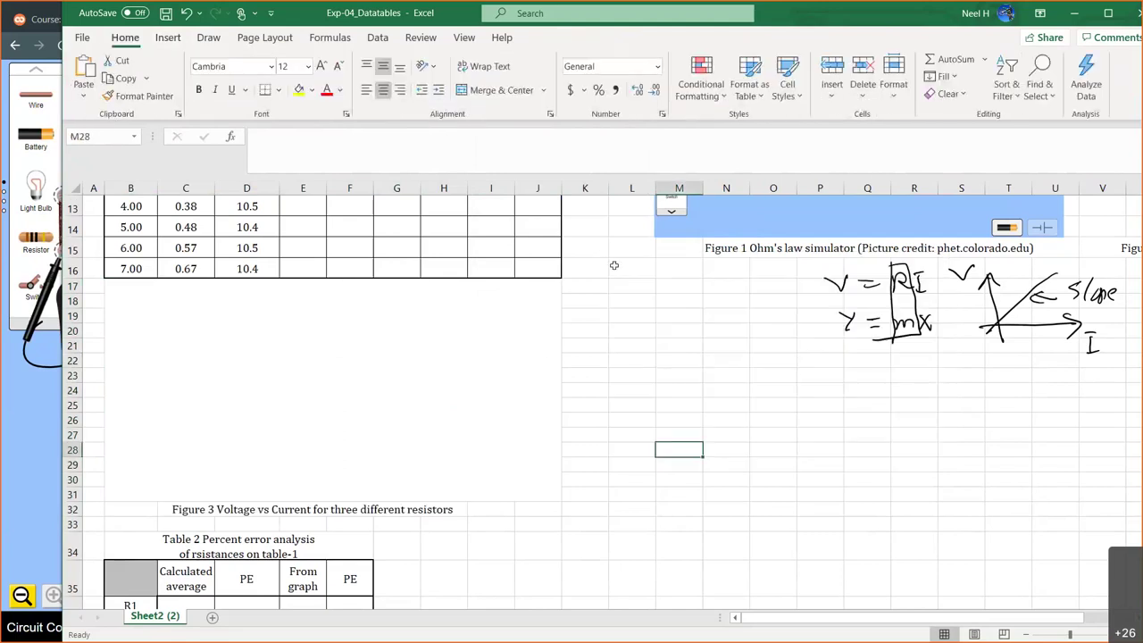
left_click(165, 37)
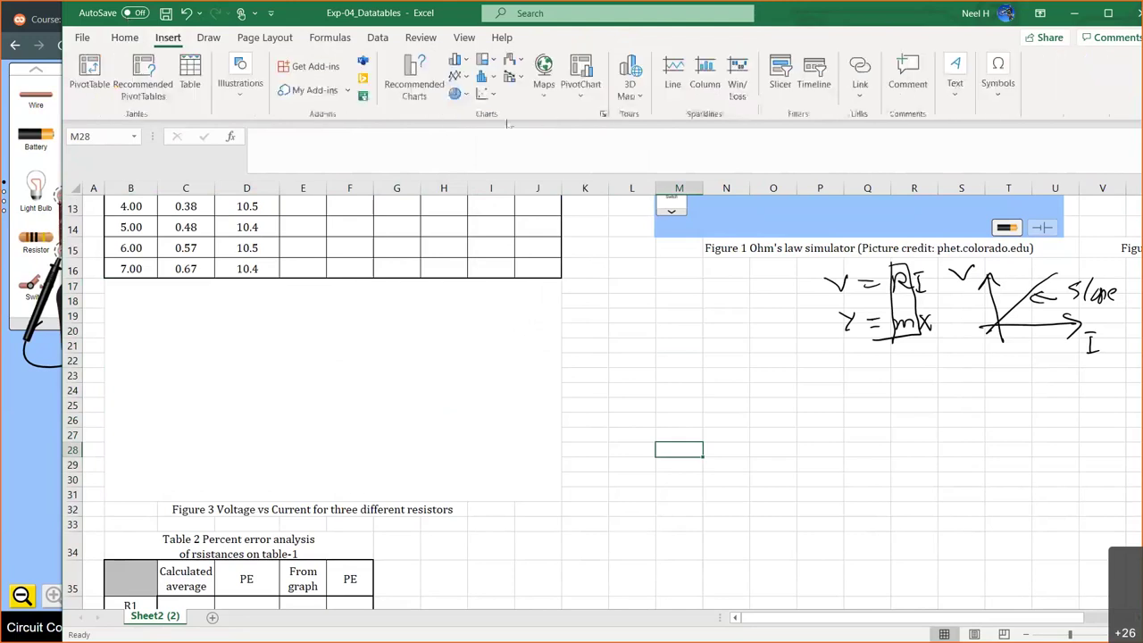
left_click(490, 95)
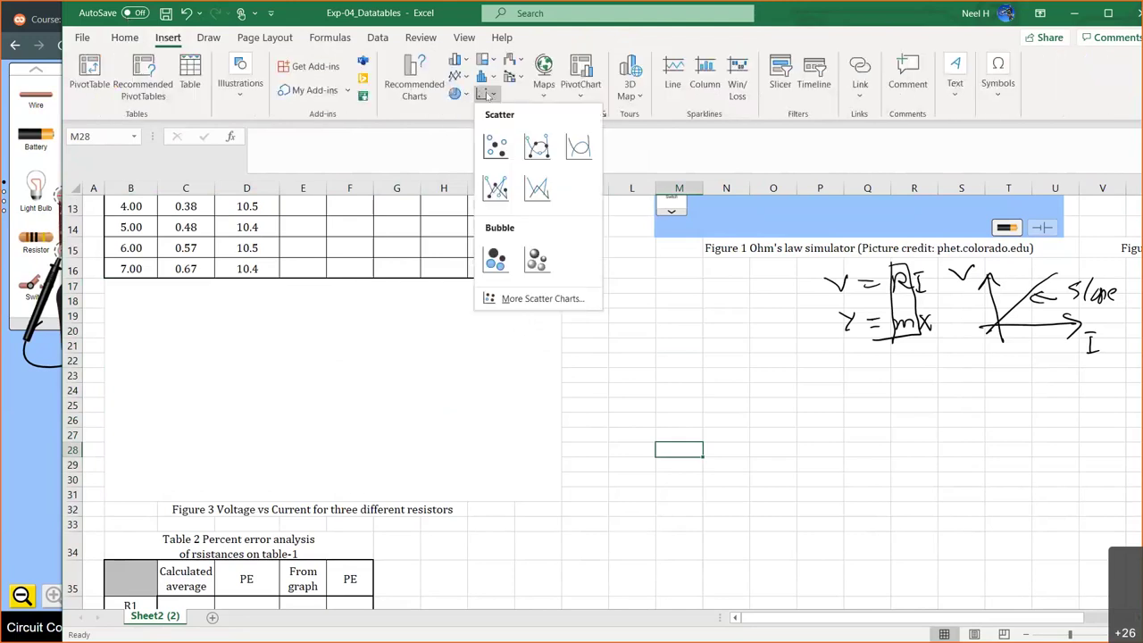
left_click(497, 145)
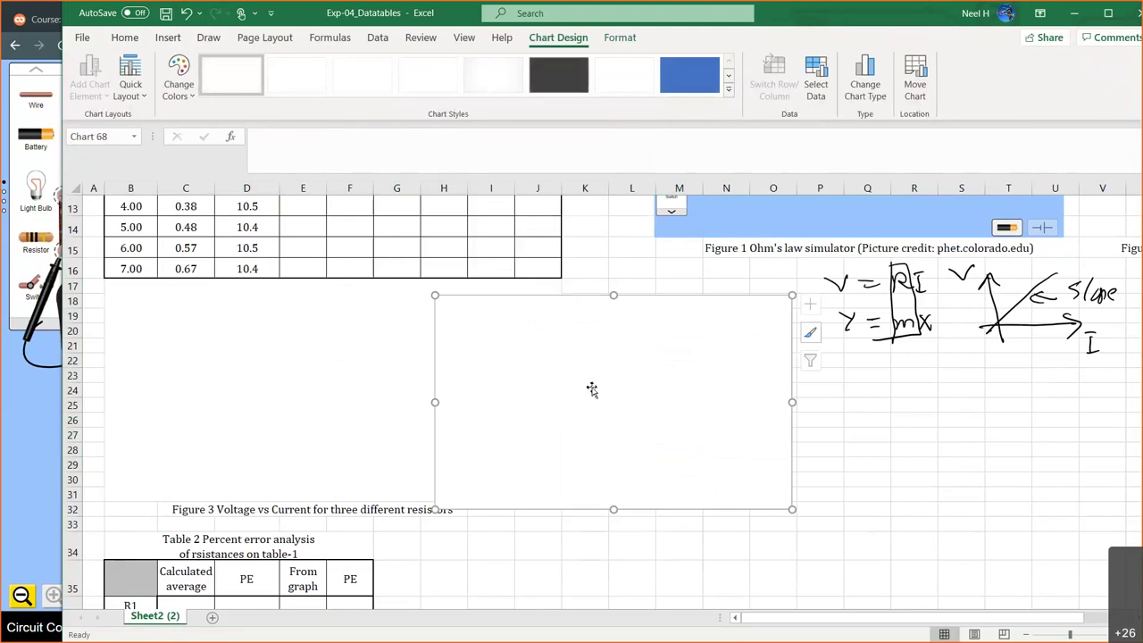
scroll(592, 389, "up", 2)
left_click_drag(577, 489, 288, 485)
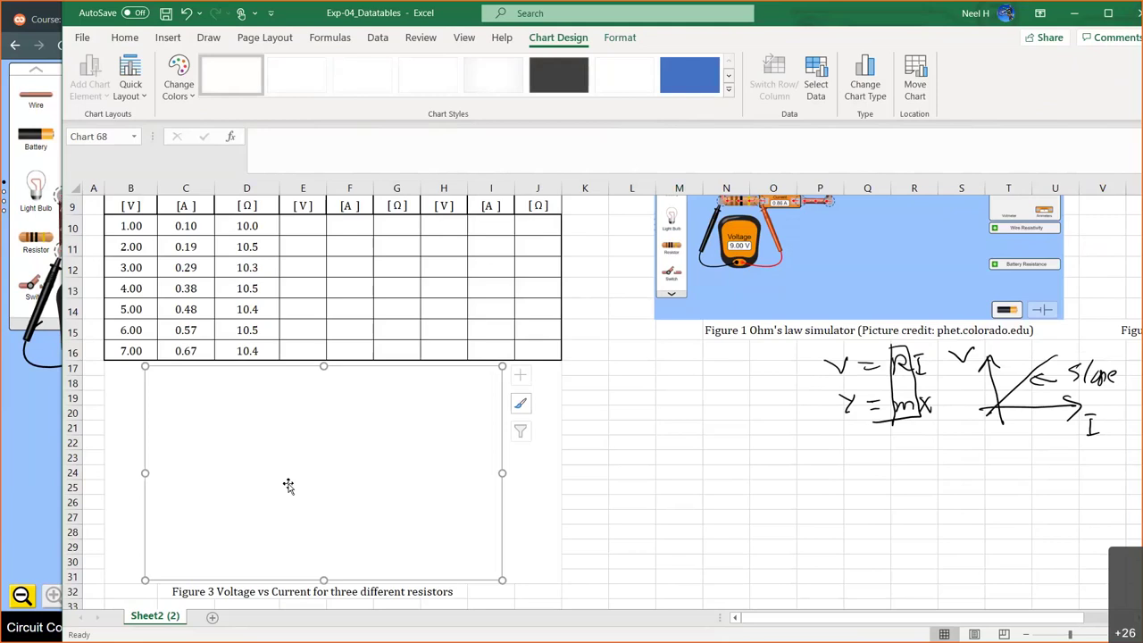
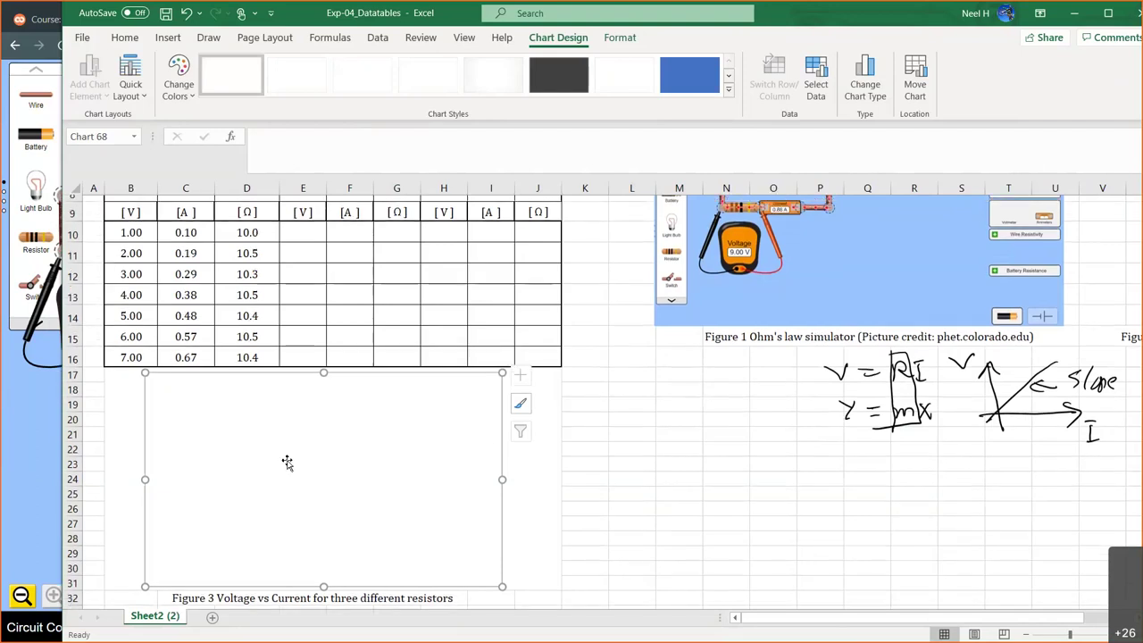
Step: Add a chart series with current C10:C16 as X values and voltage B10:B16 as Y values
left_click(816, 81)
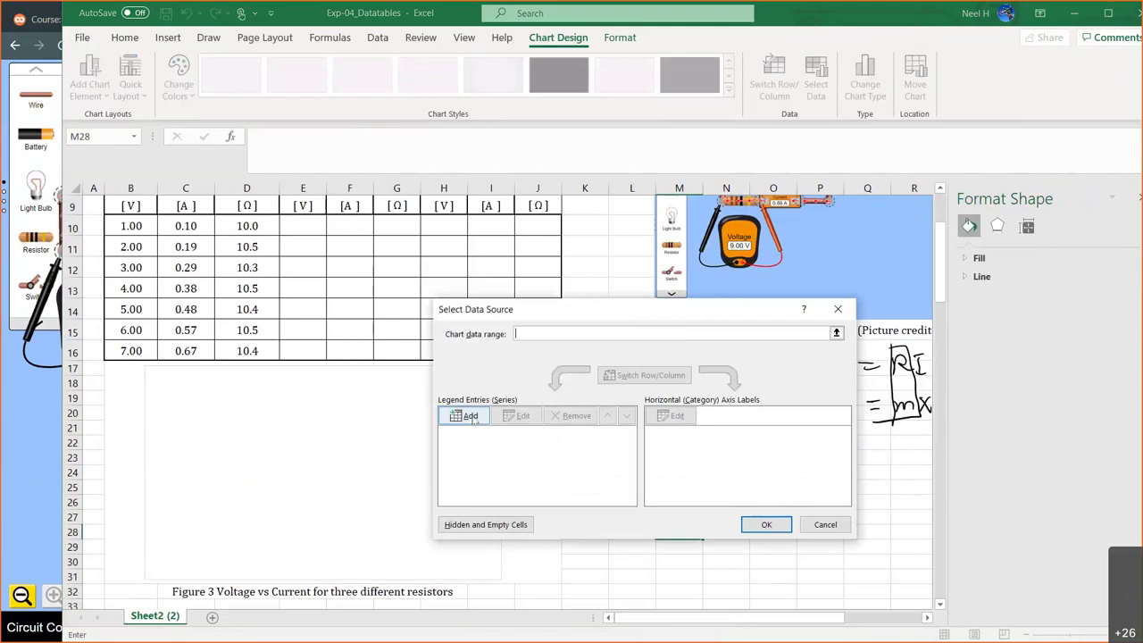
left_click(471, 417)
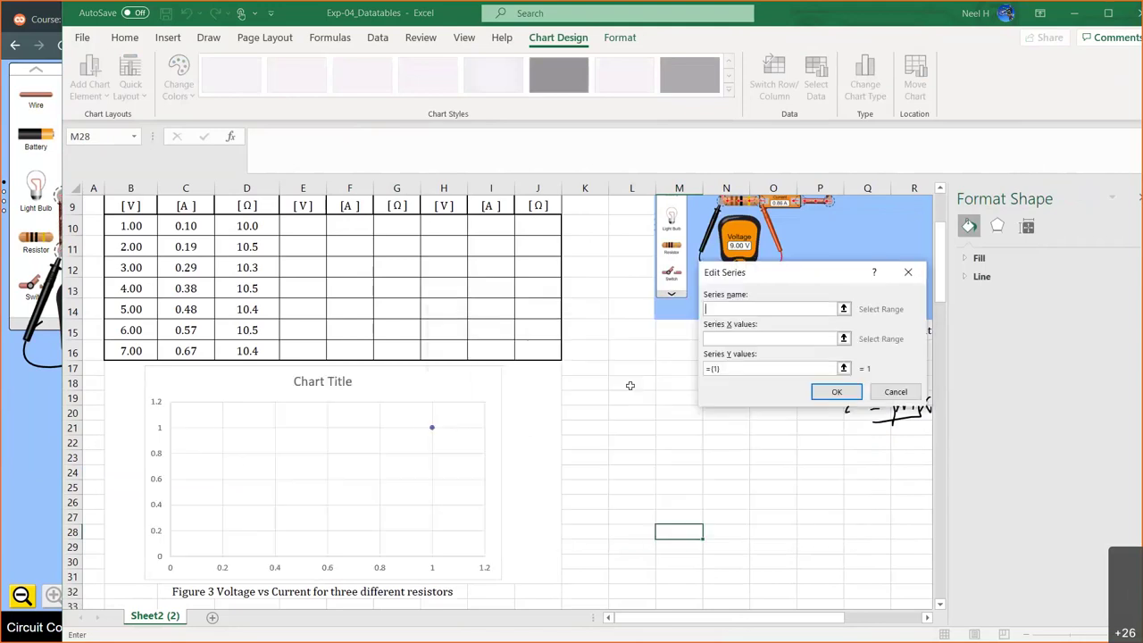
left_click(829, 339)
scroll(530, 301, "up", 1)
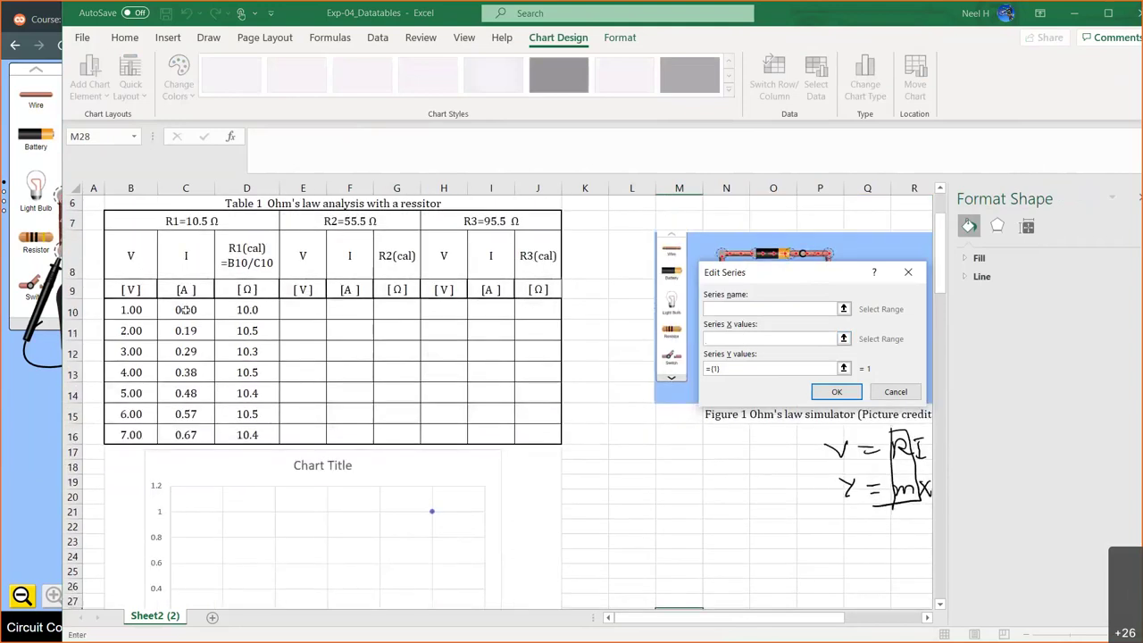
left_click_drag(185, 309, 178, 434)
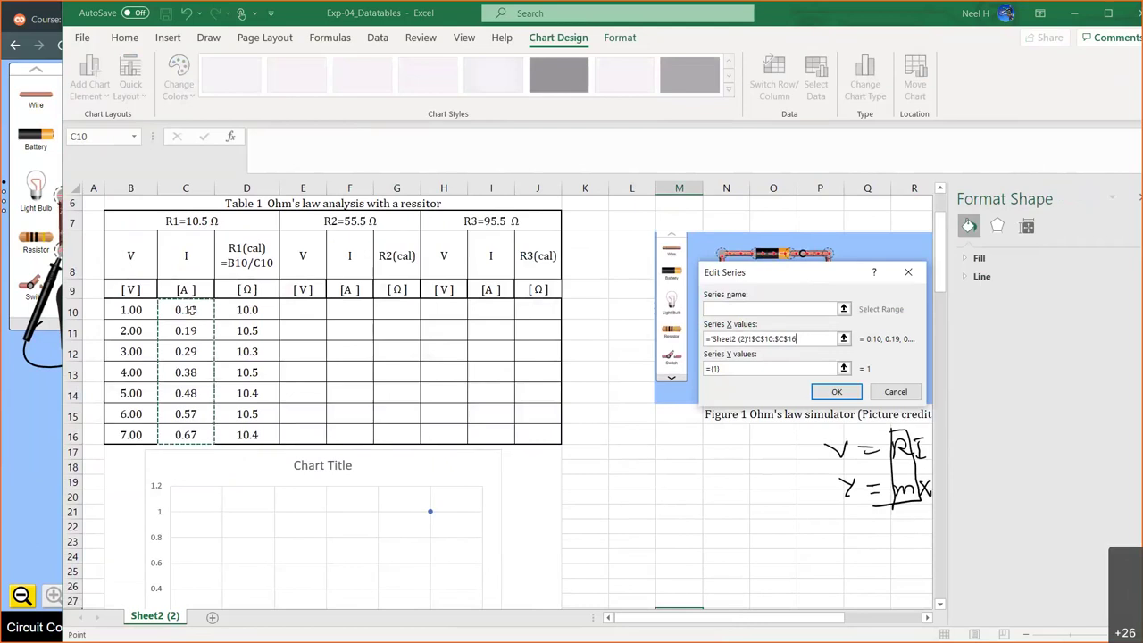
left_click(762, 367)
key("BackSpace")
key("BackSpace")
key("BackSpace")
key("BackSpace")
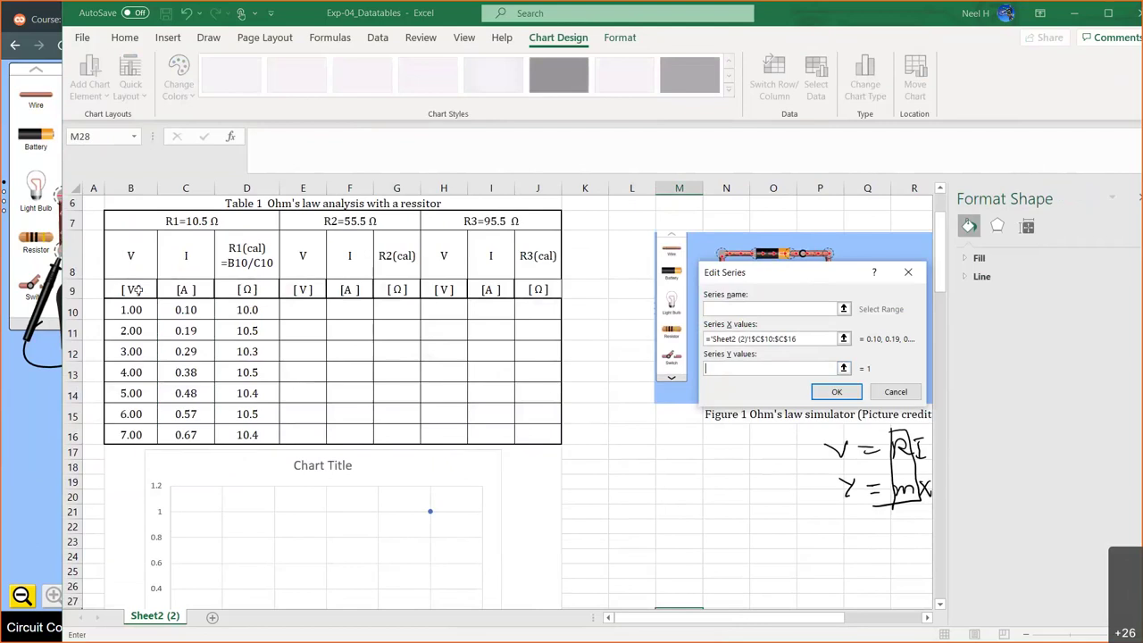
left_click_drag(131, 309, 126, 436)
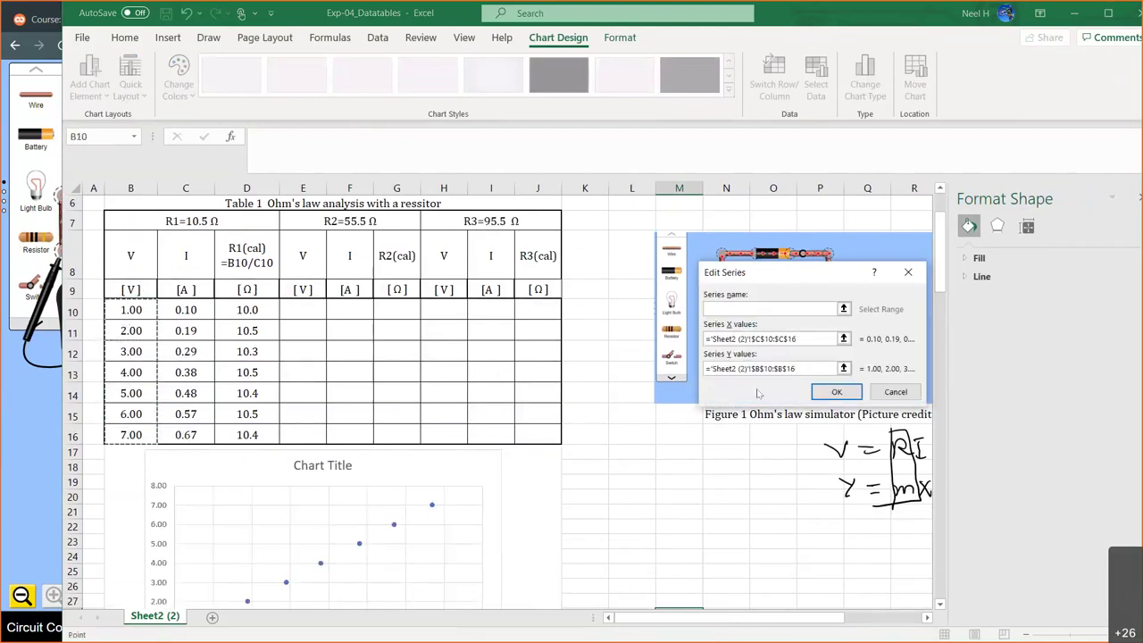
left_click(829, 395)
Step: Apply the new series and replace the default chart title with 'Voltage vs Current'
left_click(768, 524)
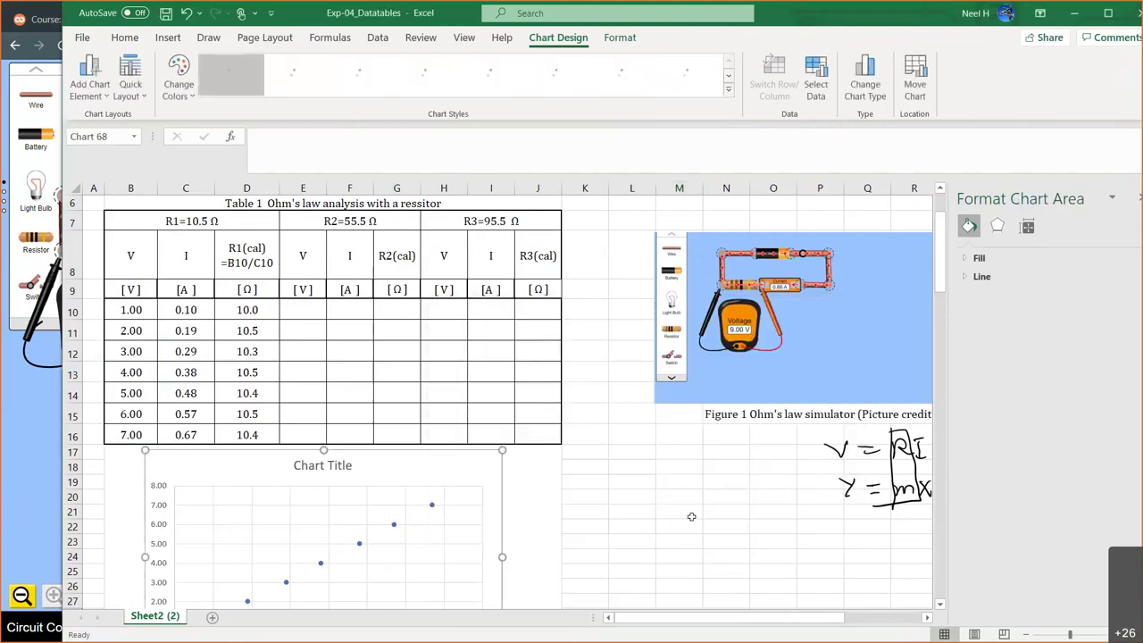
scroll(691, 517, "down", 2)
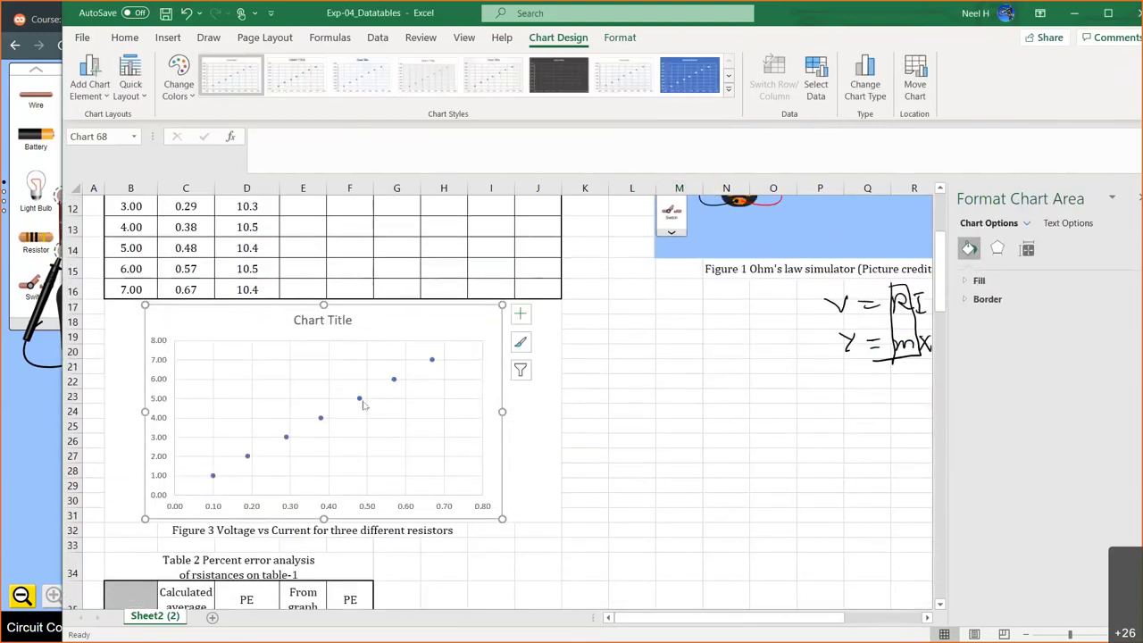
left_click(352, 320)
left_click(351, 320)
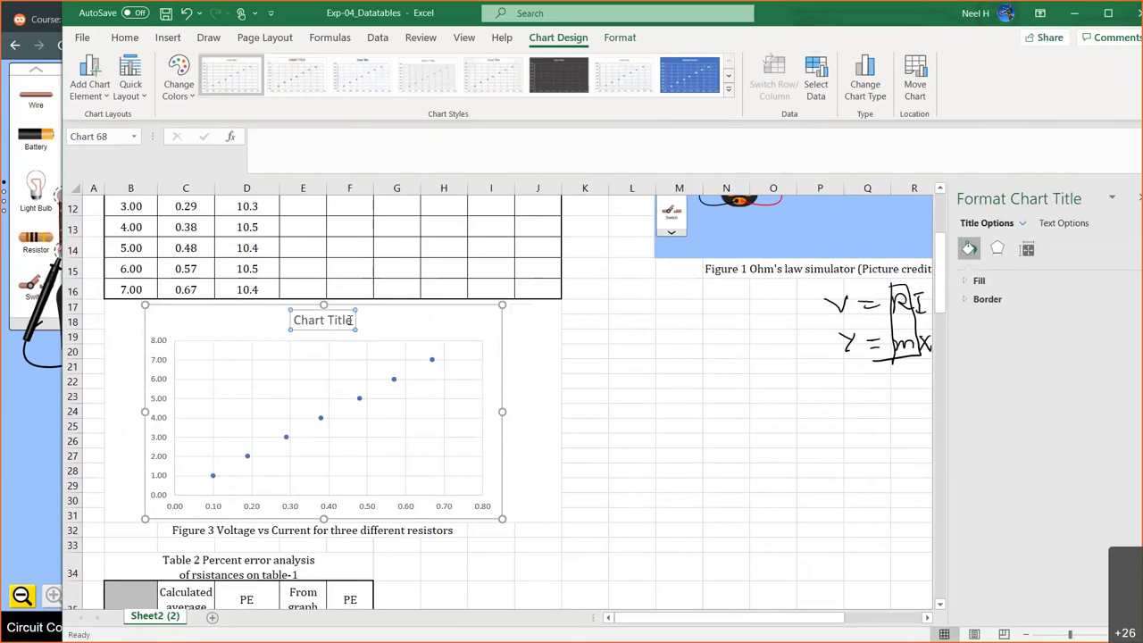
key("BackSpace")
key("BackSpace")
key("BackSpace")
key("BackSpace")
key("BackSpace")
key("BackSpace")
key("BackSpace")
key("BackSpace")
key("BackSpace")
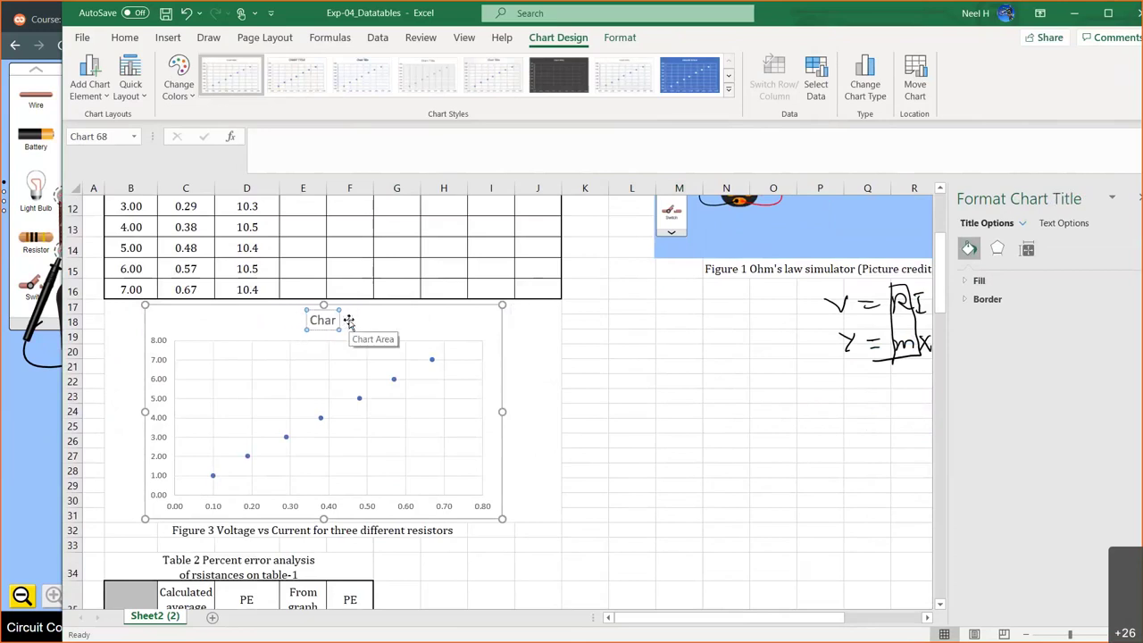
key("BackSpace")
key("BackSpace")
type("Voltage vs CUrrent")
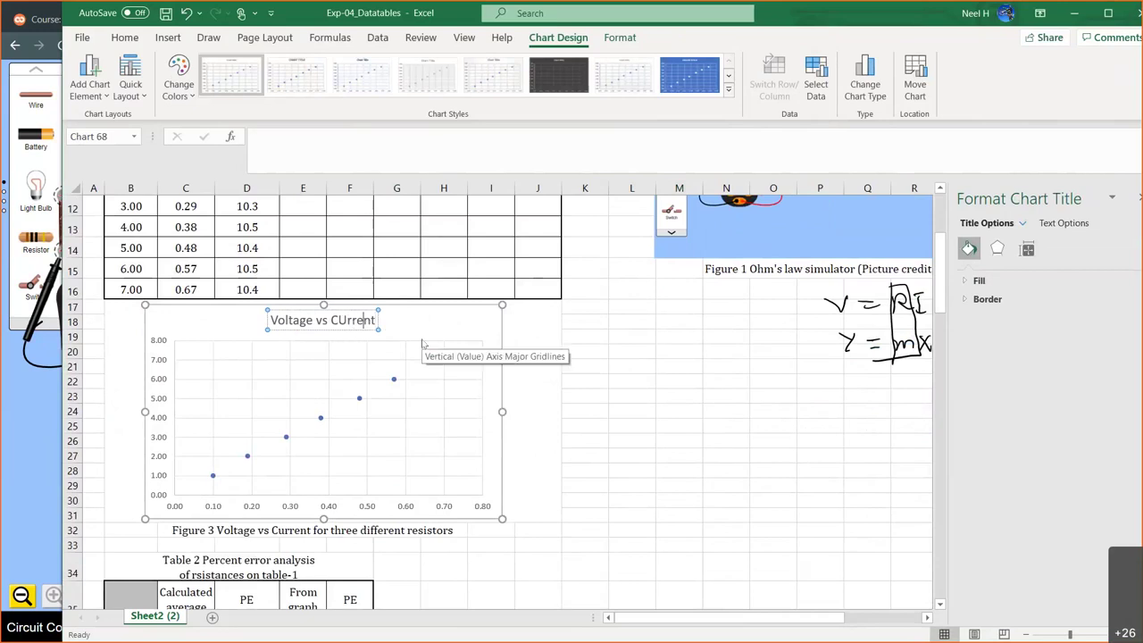
key("BackSpace")
type("u")
left_click(631, 336)
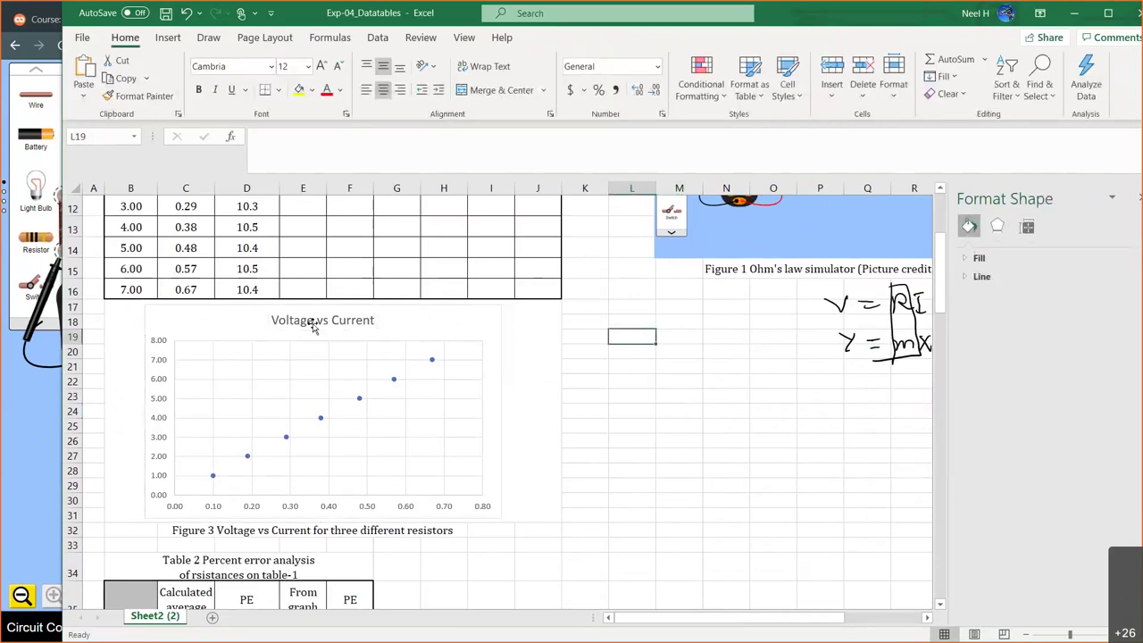
left_click(193, 531)
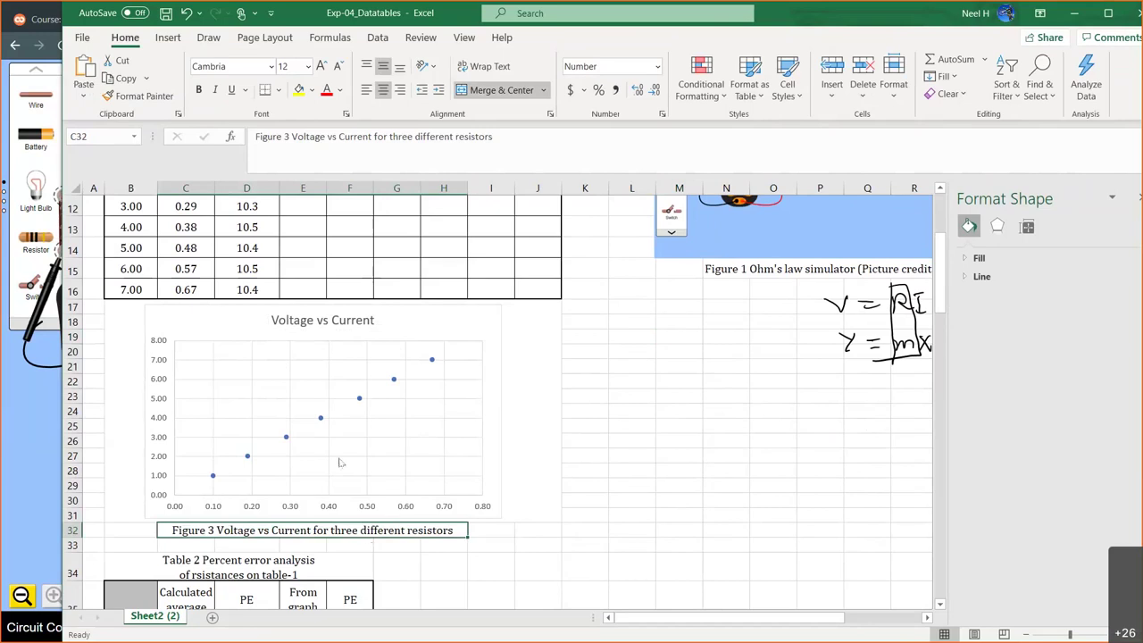
left_click(243, 319)
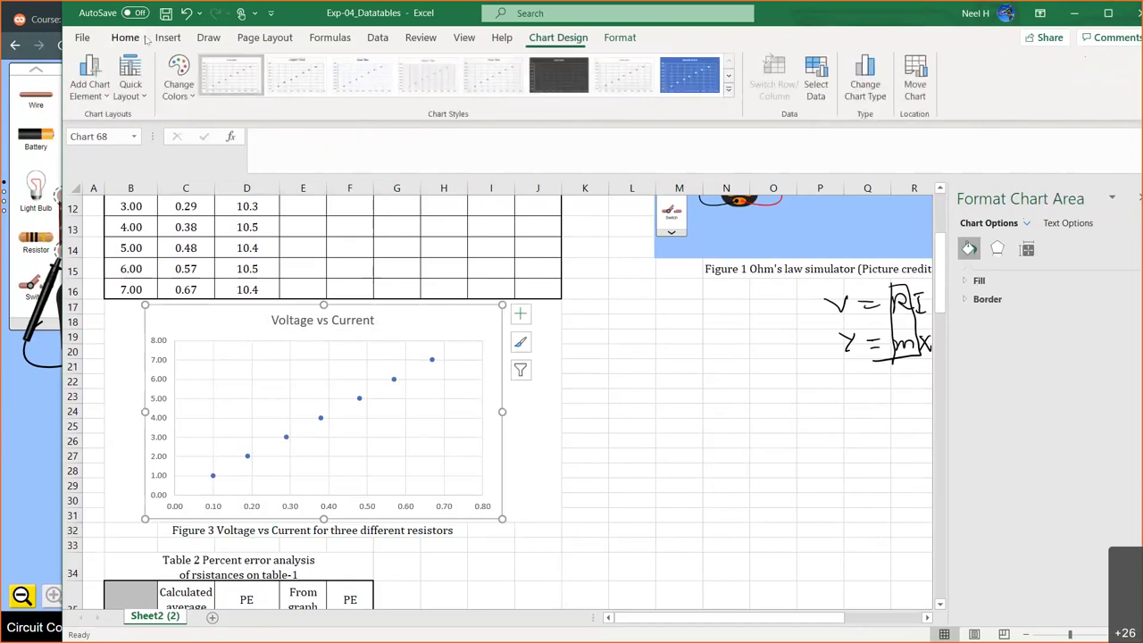
Step: Add primary horizontal and primary vertical axis titles to the chart
left_click(92, 90)
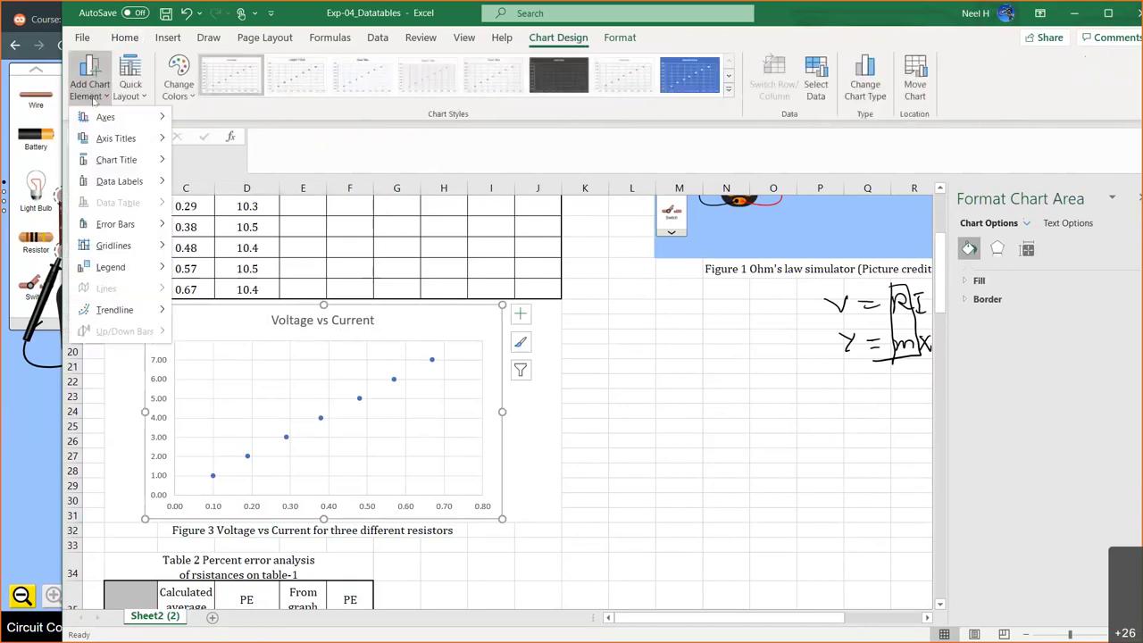
mouse_move(121, 138)
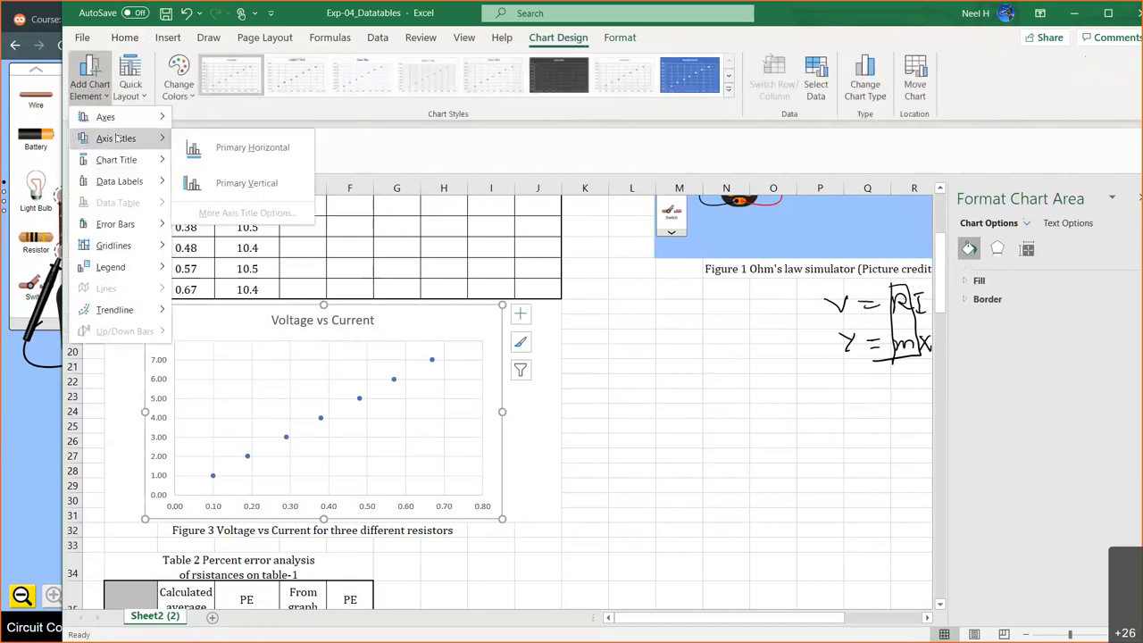
left_click(219, 157)
left_click(91, 90)
mouse_move(116, 138)
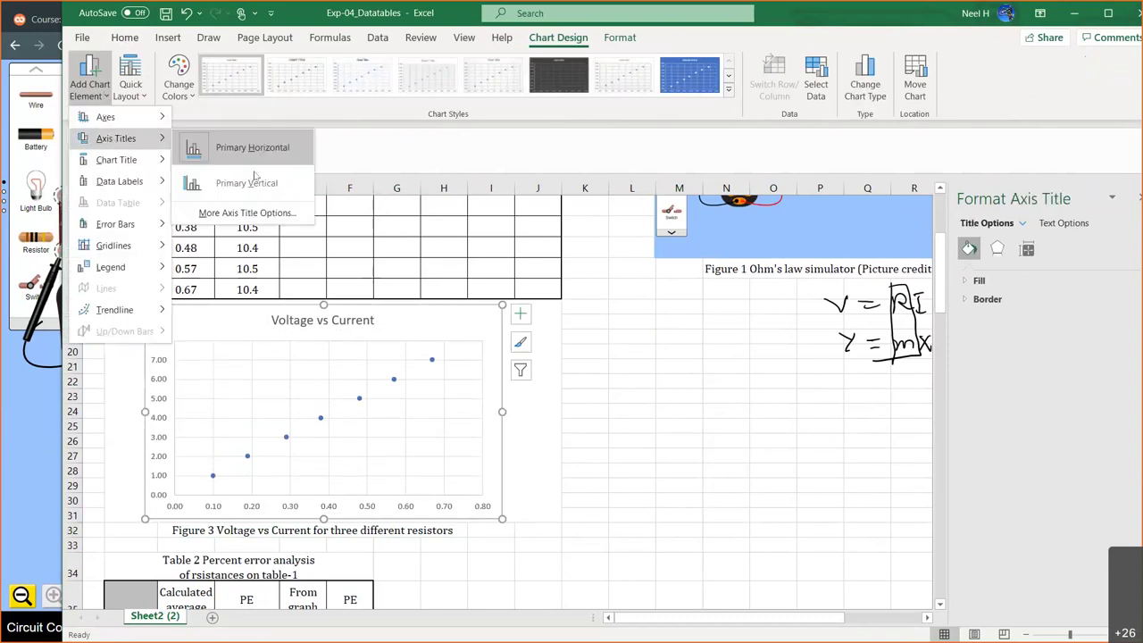
left_click(247, 183)
Step: Add a linear trendline through the seven voltage-current points
left_click(89, 84)
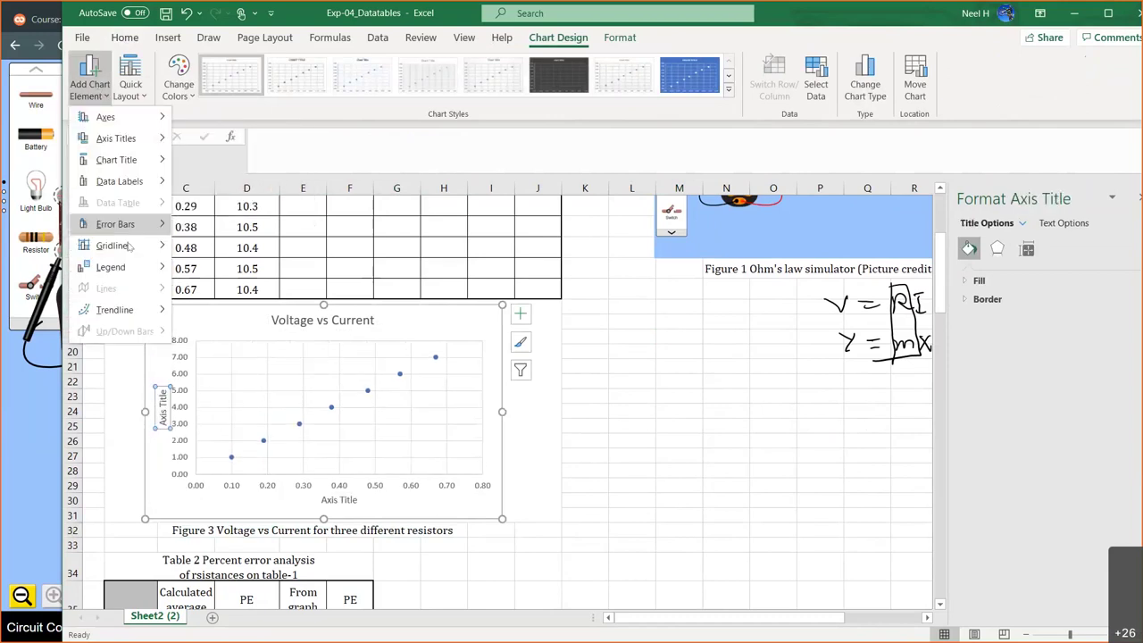
mouse_move(116, 310)
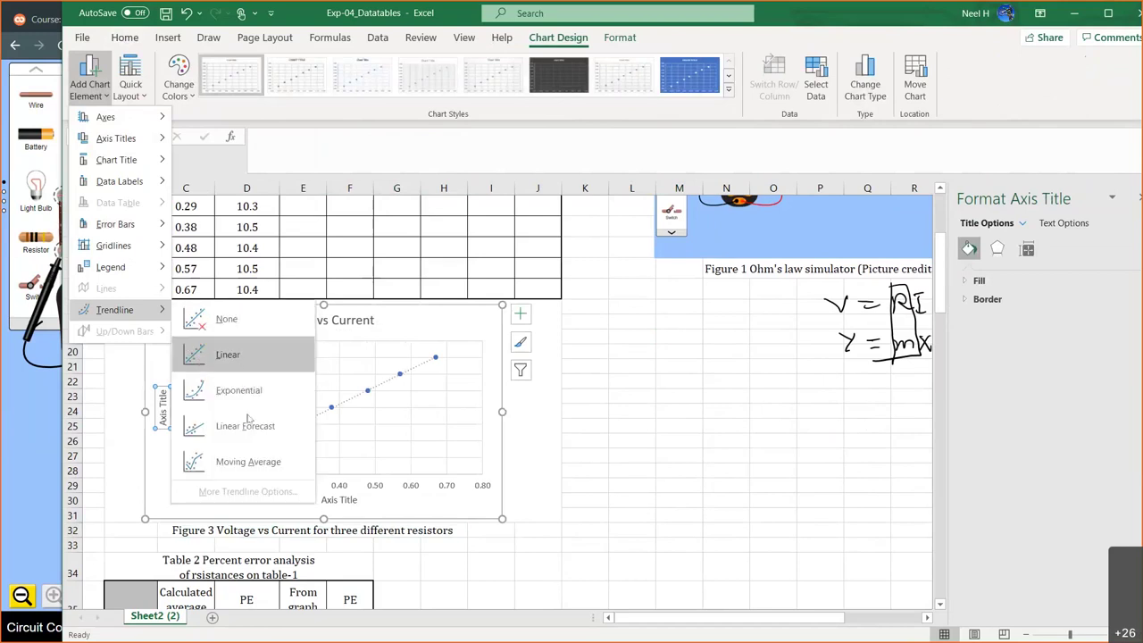
left_click(234, 355)
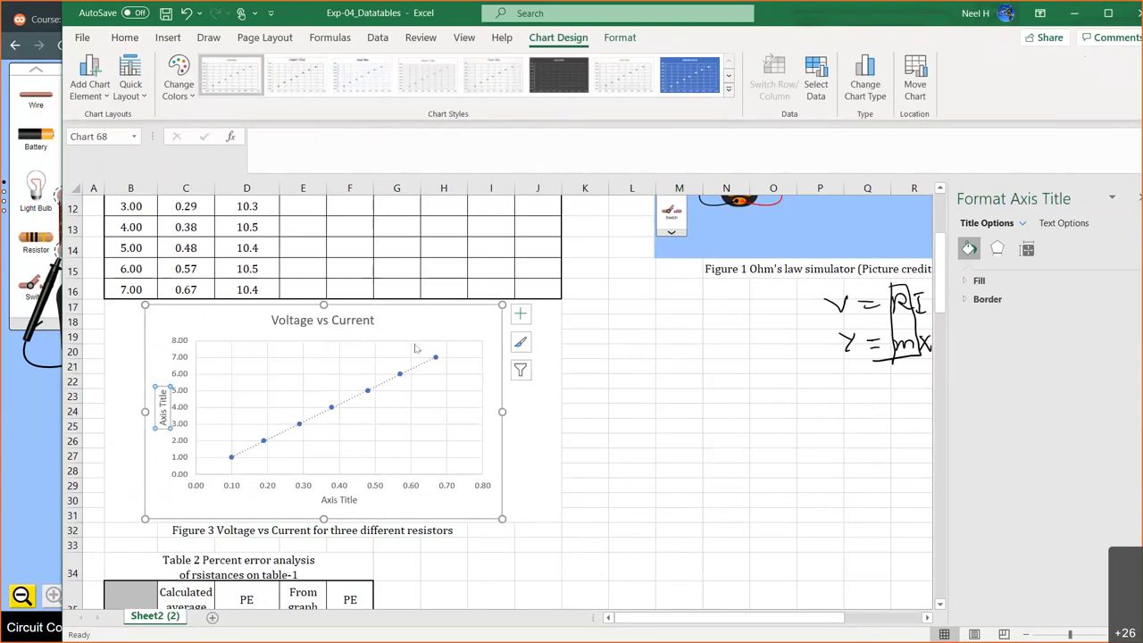
scroll(697, 422, "up", 3, "ctrl")
scroll(697, 423, "left", 3)
scroll(697, 422, "down", 1)
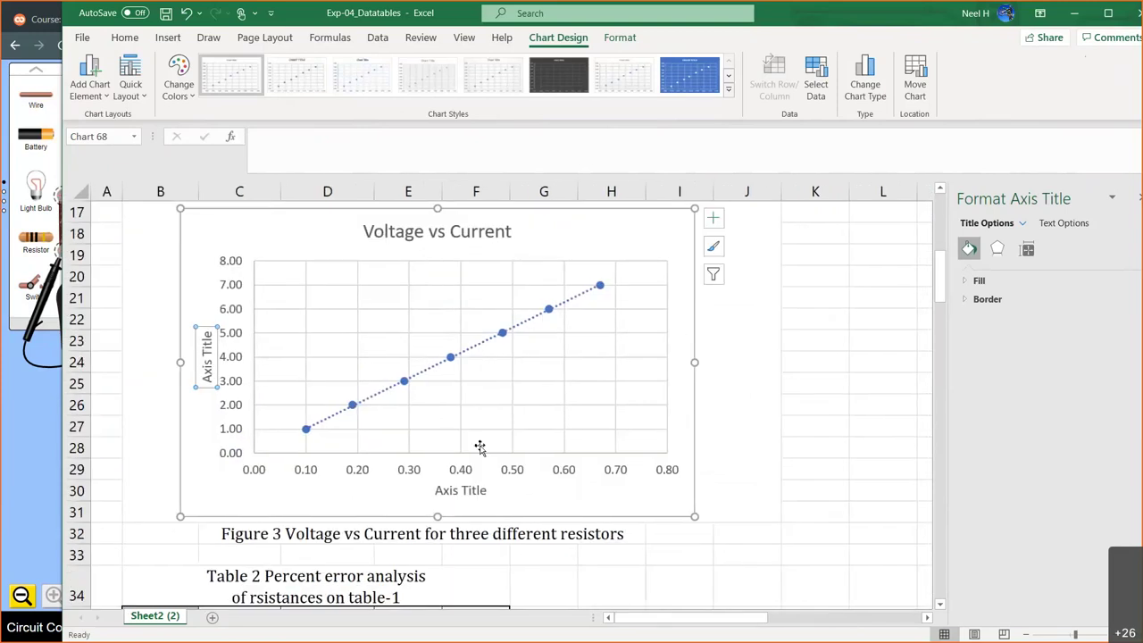
Step: Label the horizontal axis 'Current [ A ]'
left_click(480, 491)
left_click(482, 491)
key("BackSpace")
key("BackSpace")
key("BackSpace")
key("BackSpace")
key("BackSpace")
key("BackSpace")
key("BackSpace")
key("BackSpace")
key("BackSpace")
key("BackSpace")
type("CUre")
key("BackSpace")
key("BackSpace")
key("BackSpace")
type("ur")
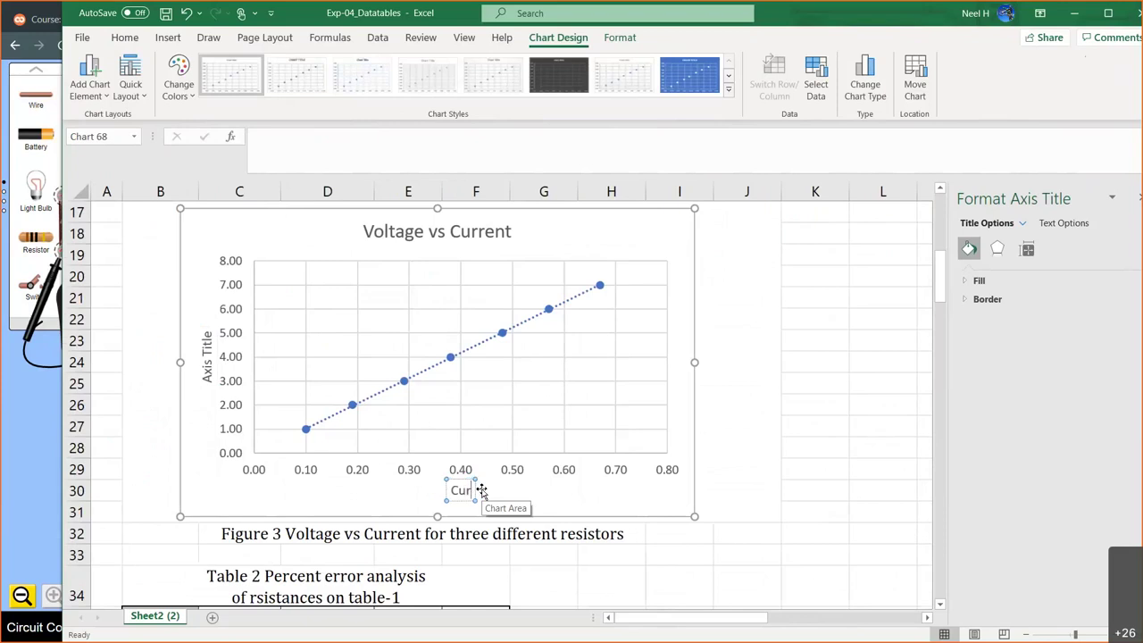
type("rent")
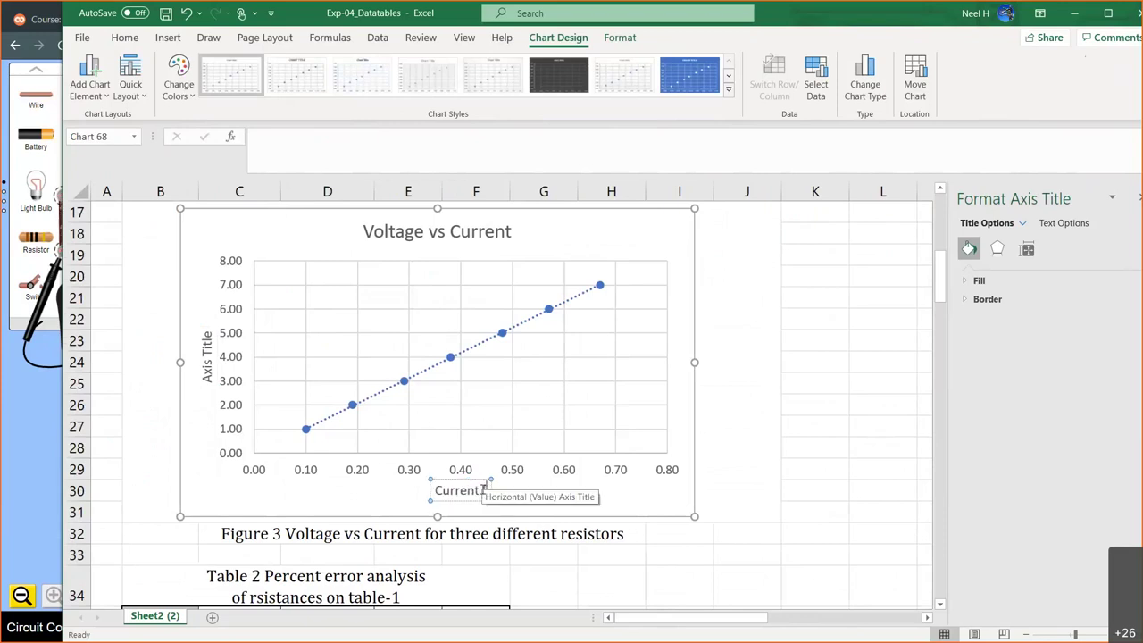
type(" (")
type(" A ]")
Step: Label the vertical axis 'Voltage [ V ]' and deselect the chart
left_click(207, 340)
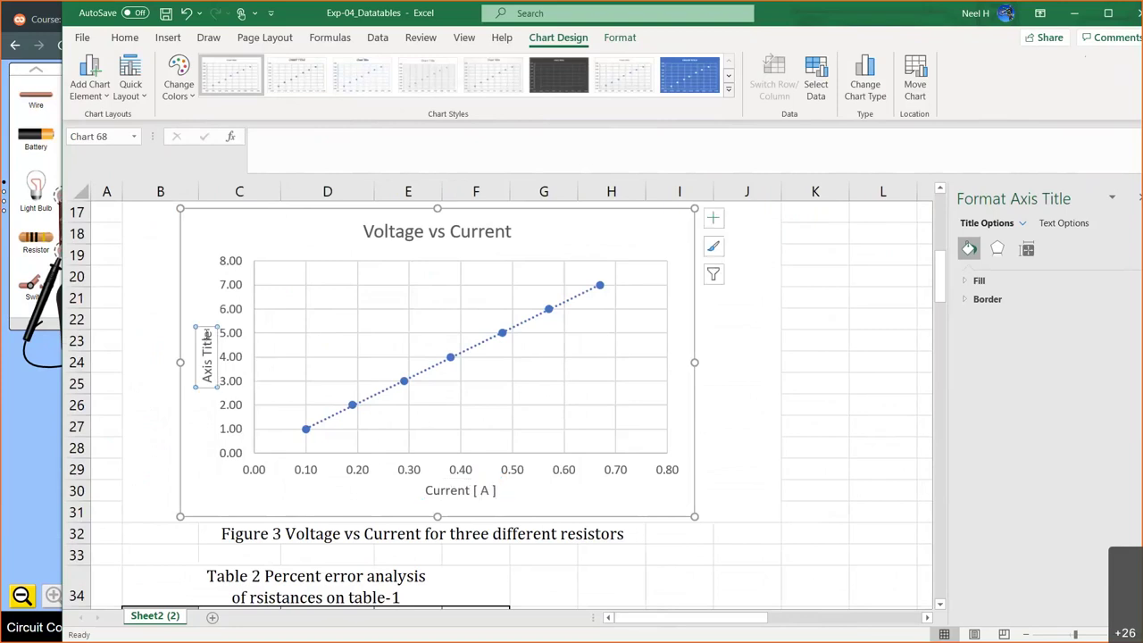
left_click(208, 337)
key("BackSpace")
key("BackSpace")
key("BackSpace")
key("BackSpace")
key("BackSpace")
key("BackSpace")
key("BackSpace")
key("BackSpace")
key("BackSpace")
key("BackSpace")
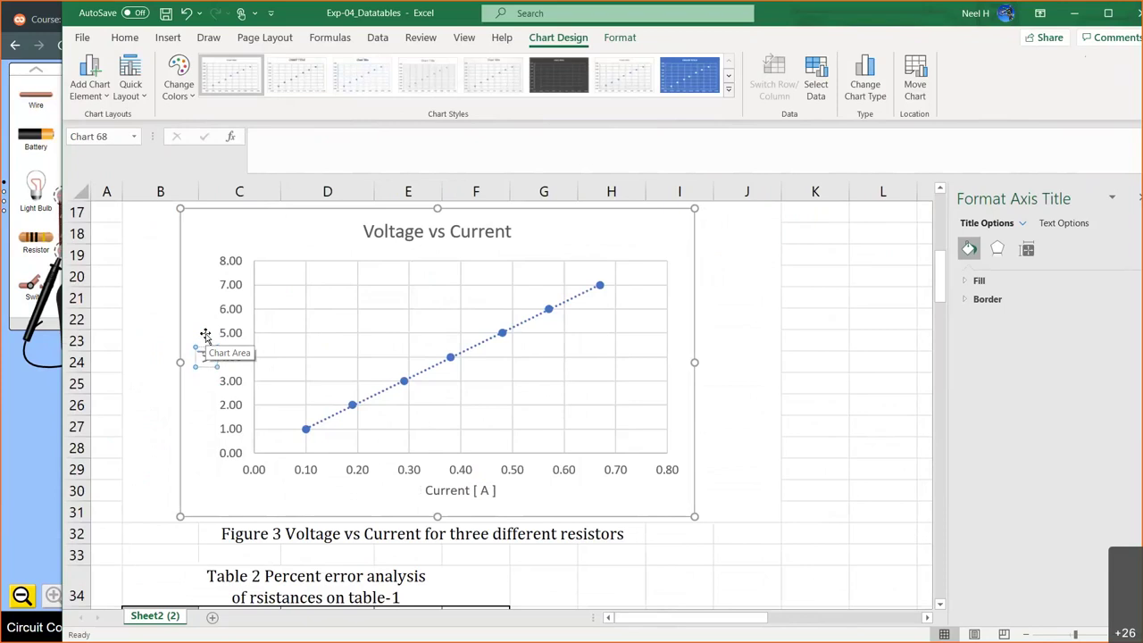
type("Voltage")
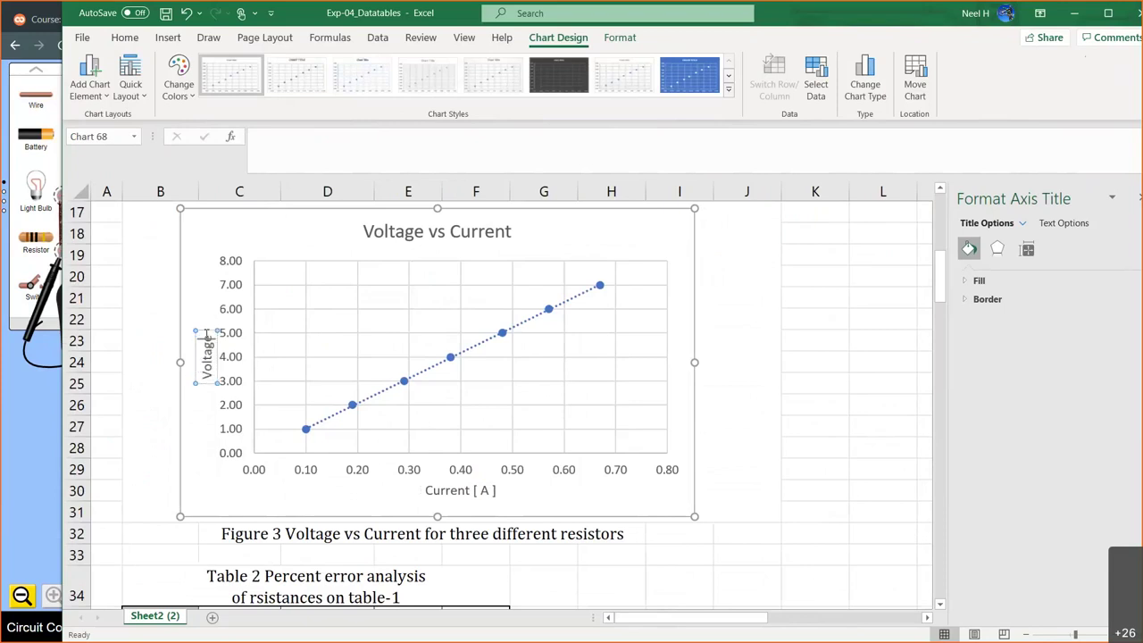
type(" [ V ]")
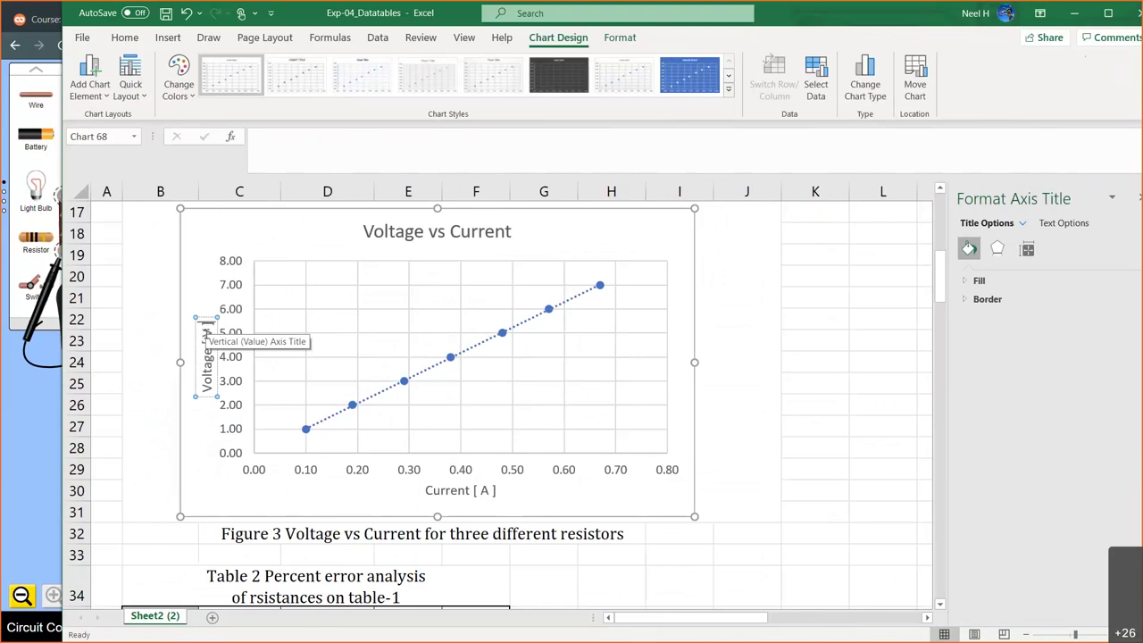
left_click(808, 378)
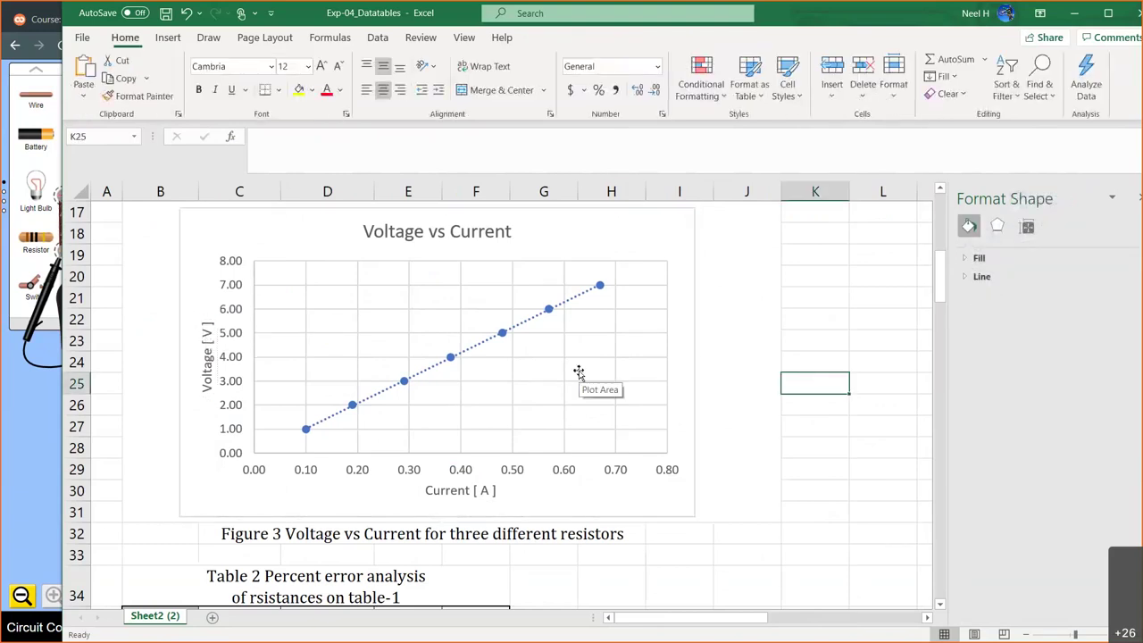
scroll(579, 371, "up", 1)
scroll(579, 373, "down", 2)
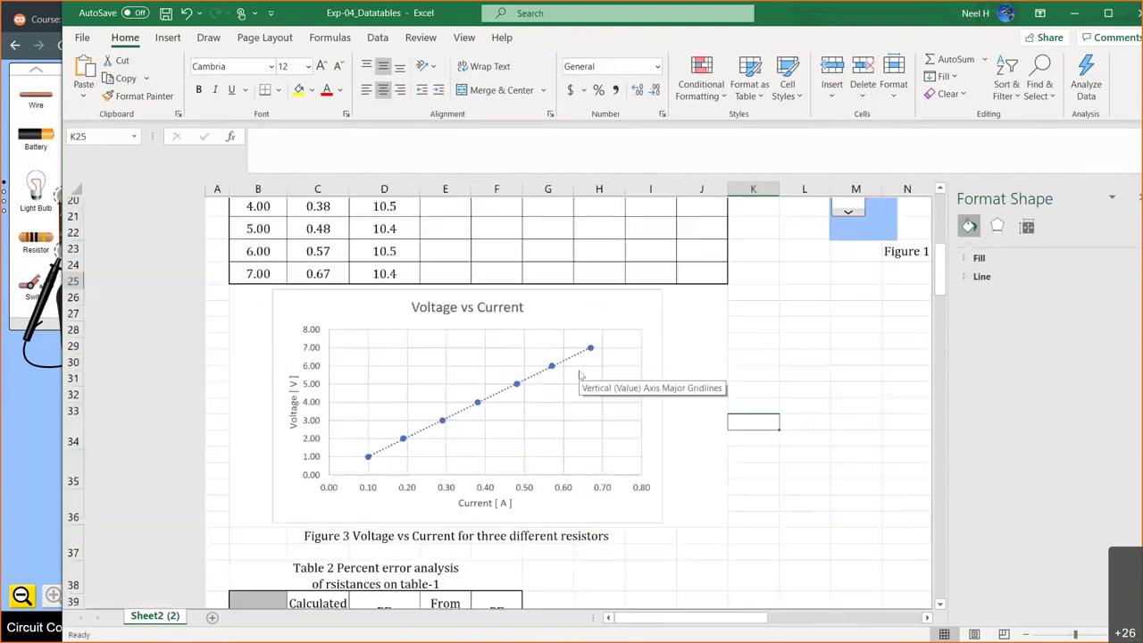
scroll(579, 373, "down", 2, "ctrl")
scroll(579, 372, "up", 6)
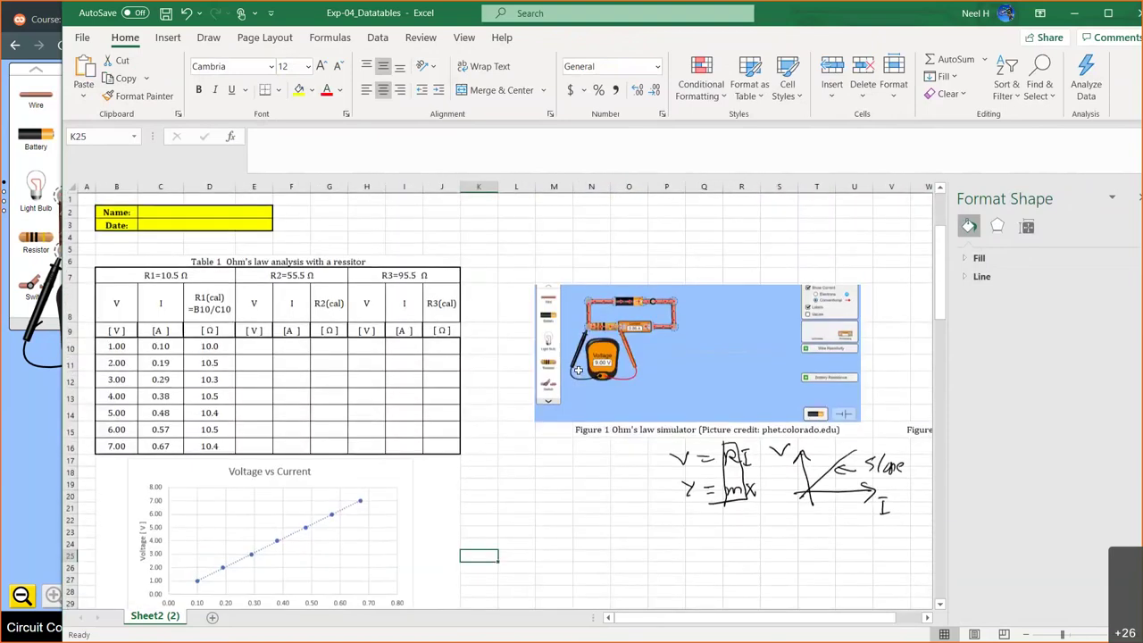
scroll(579, 370, "down", 3)
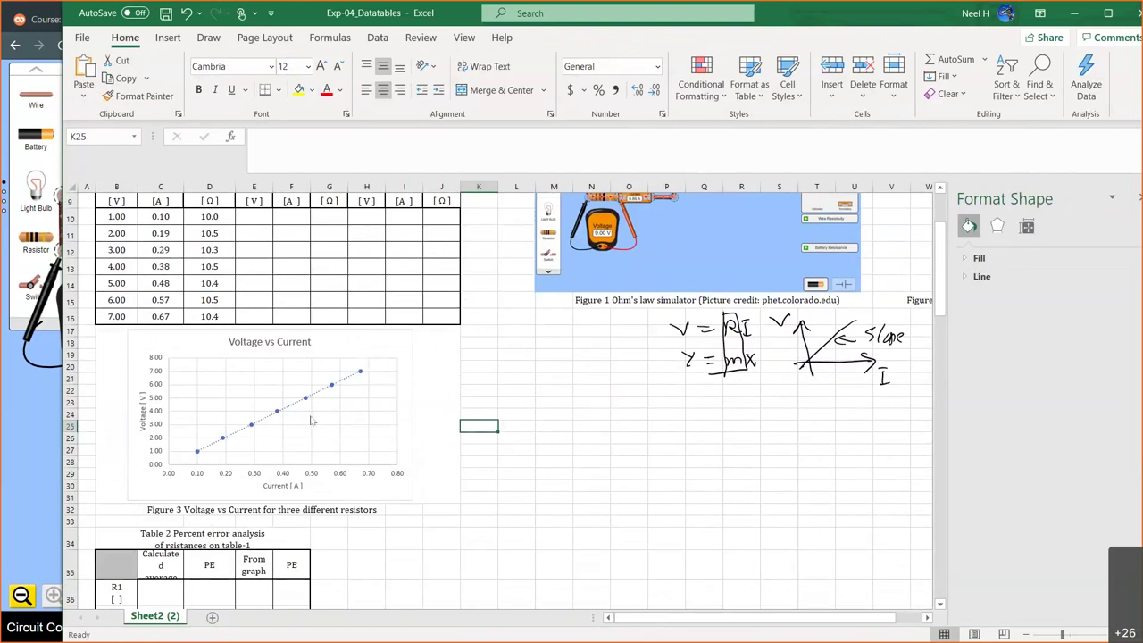
scroll(384, 422, "up", 5, "ctrl")
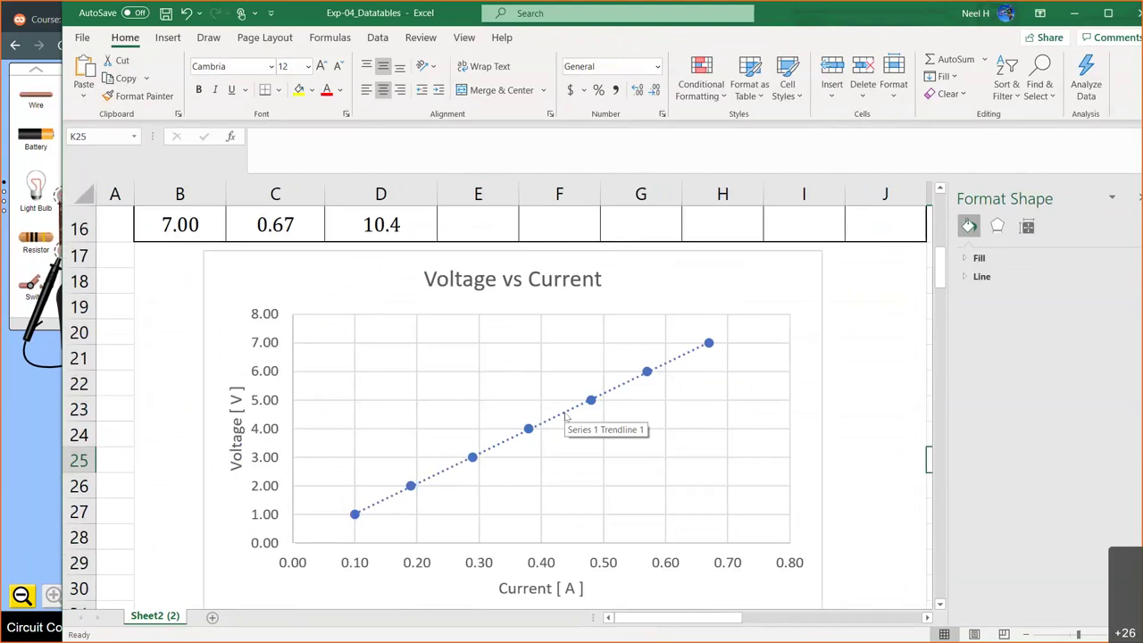
Step: Fix the trendline intercept and display its equation and R² value on the chart
double_click(566, 418)
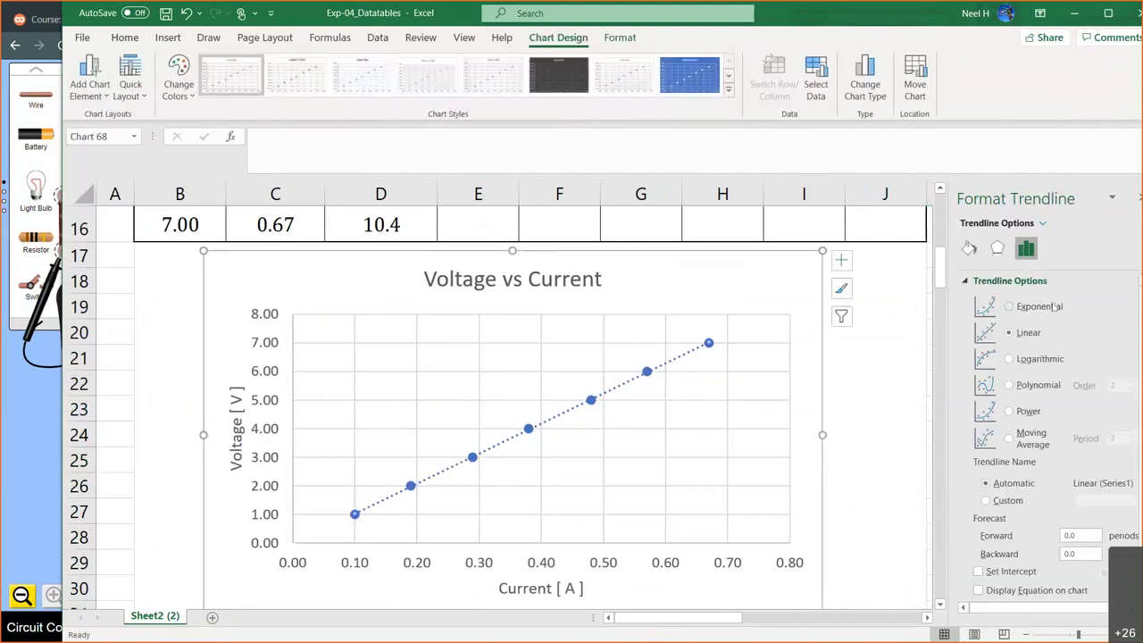
left_click(1024, 251)
scroll(1020, 346, "down", 1)
left_click(978, 549)
left_click(978, 569)
left_click(978, 587)
Step: Move the y = 10.463x, R² = 1 label into the upper middle of the plot
left_click_drag(658, 353, 510, 373)
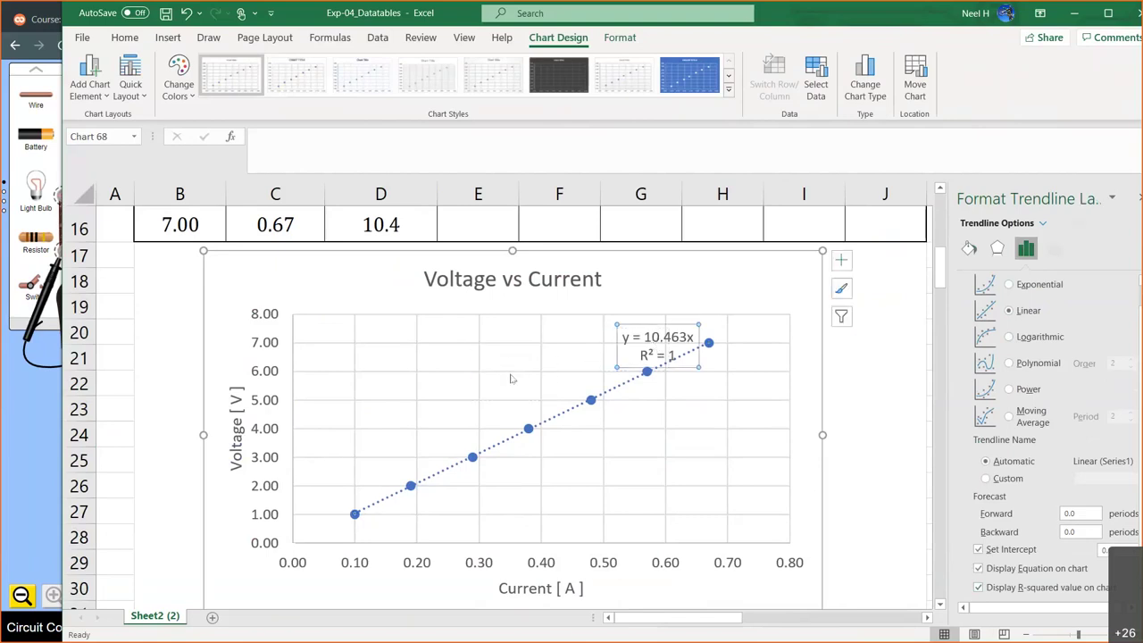
left_click(409, 389)
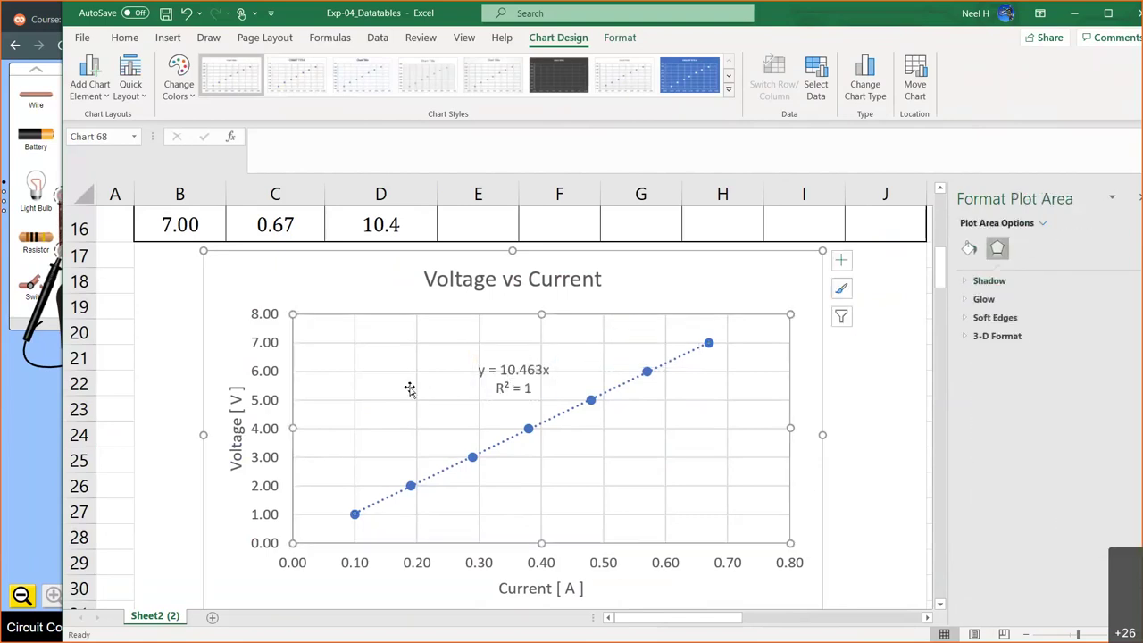
left_click(527, 371)
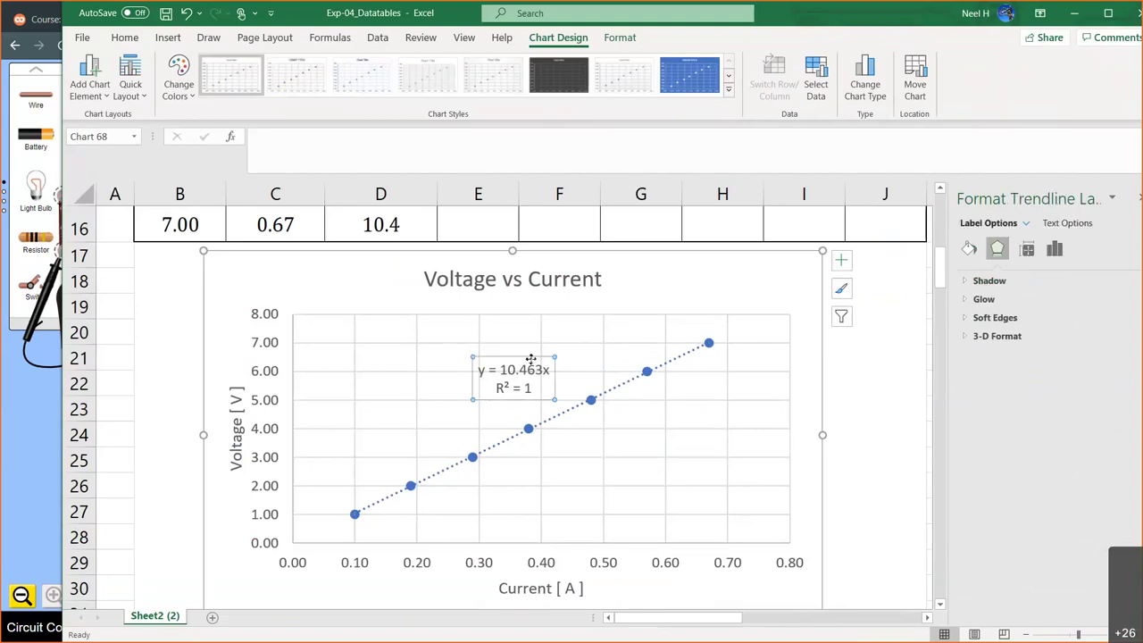
left_click_drag(530, 359, 574, 395)
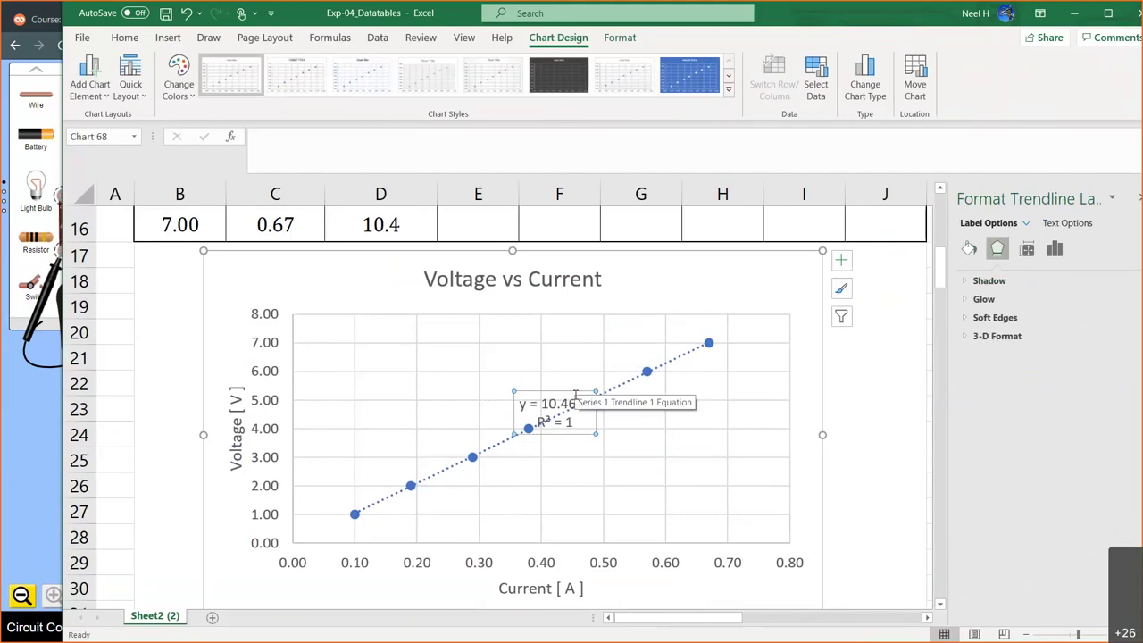
left_click_drag(572, 392, 312, 390)
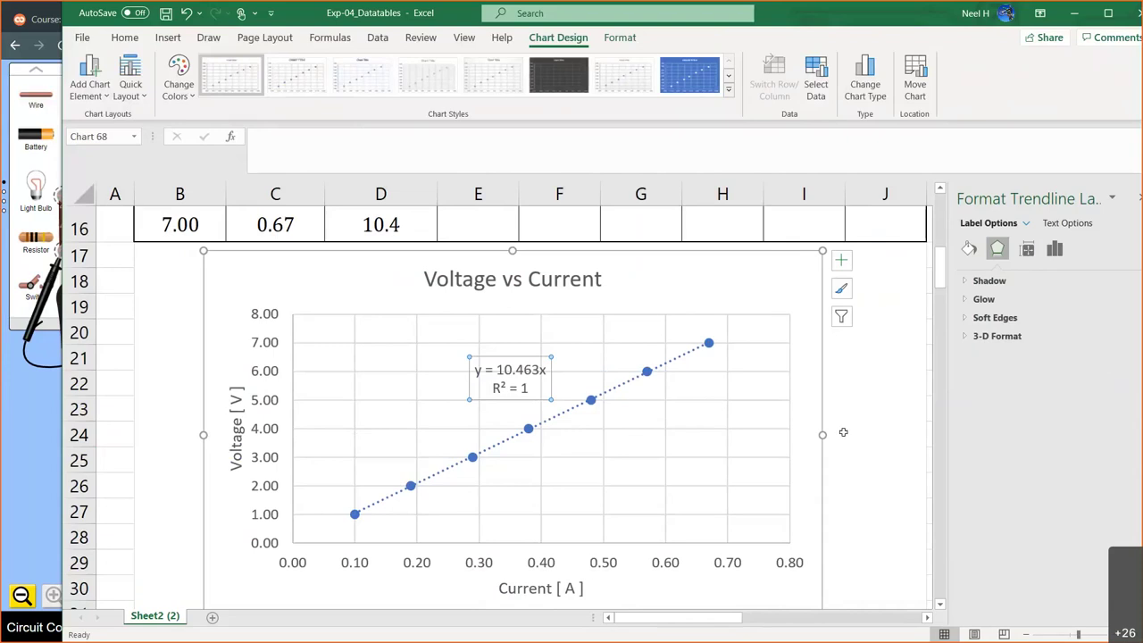
key("Escape")
key("Escape")
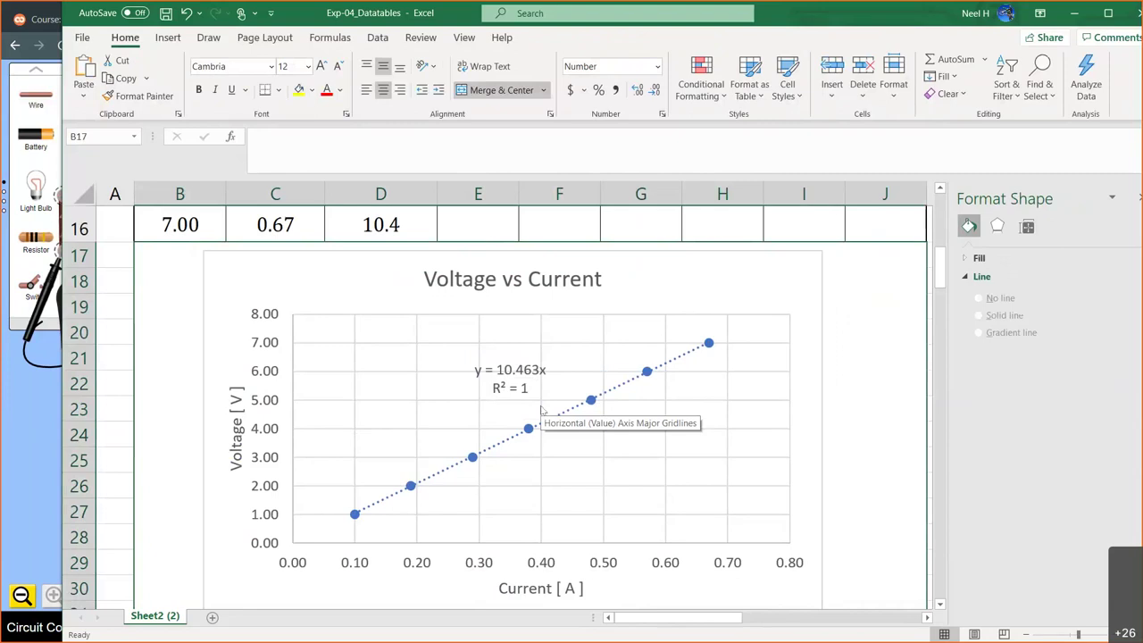
Step: Review the =B/C resistance formulas in D10, D12 and D16, then select the trendline
scroll(540, 409, "up", 3)
left_click(397, 259)
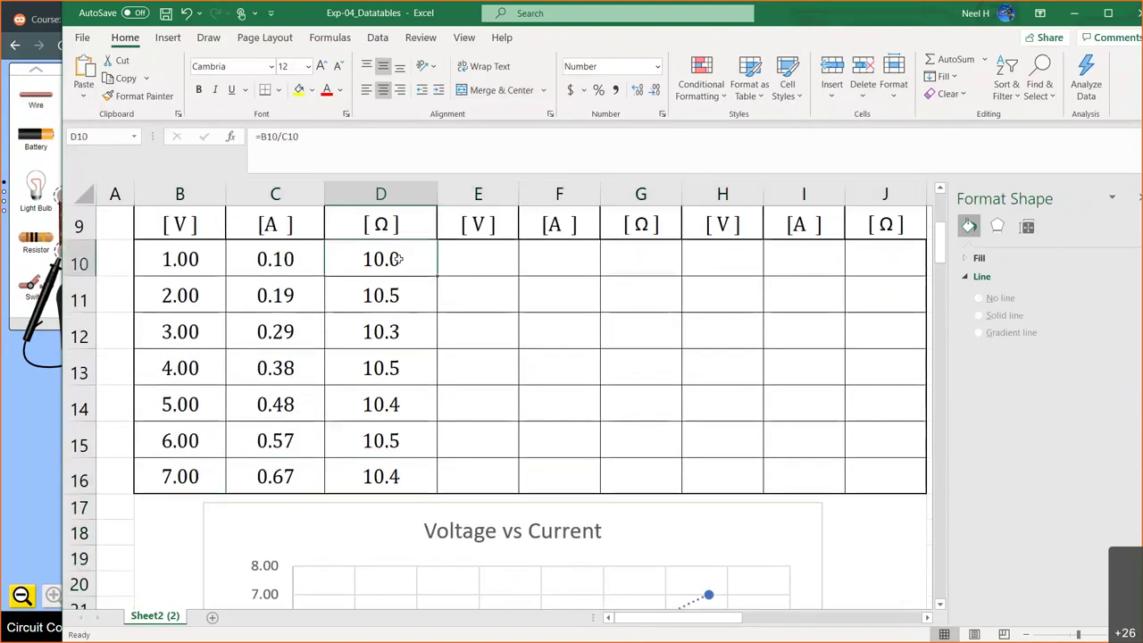
left_click(398, 332)
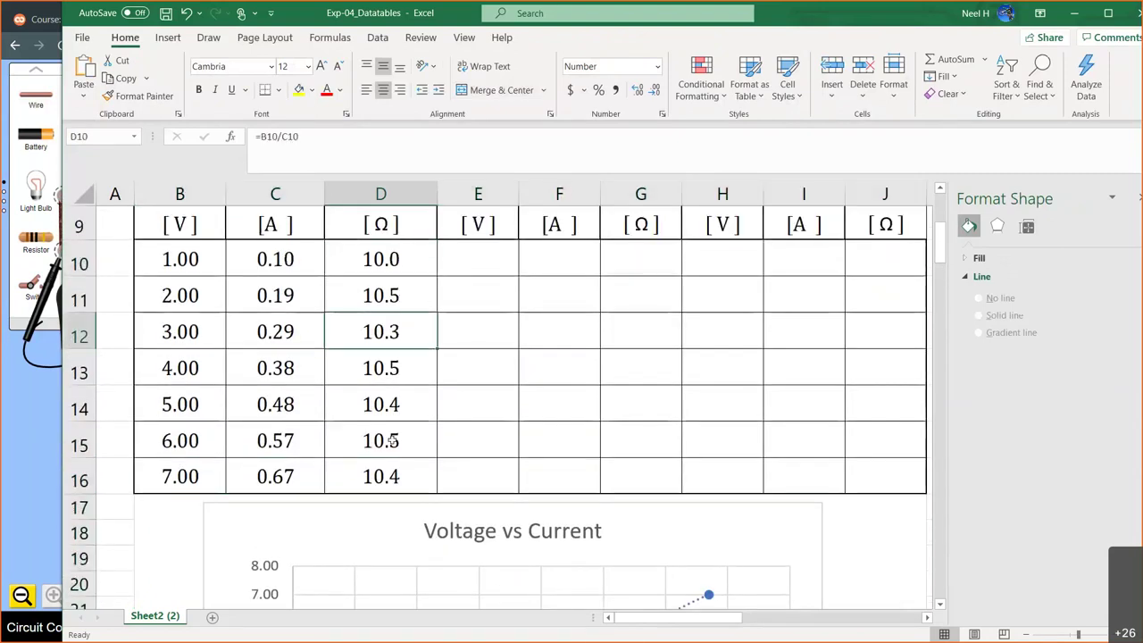
left_click(391, 475)
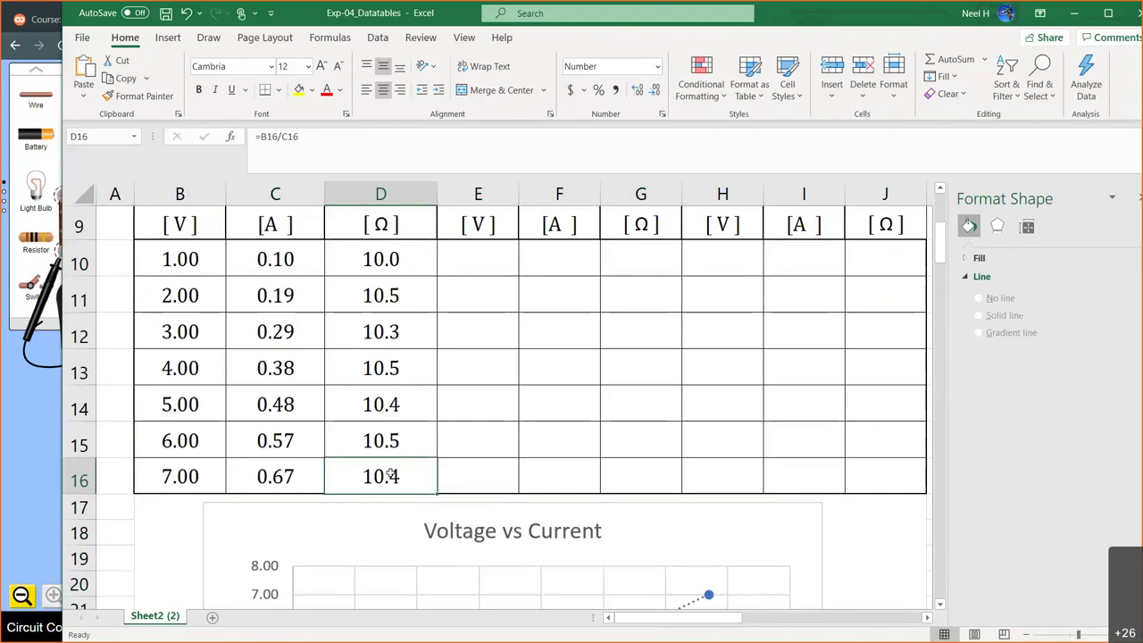
scroll(391, 476, "down", 3)
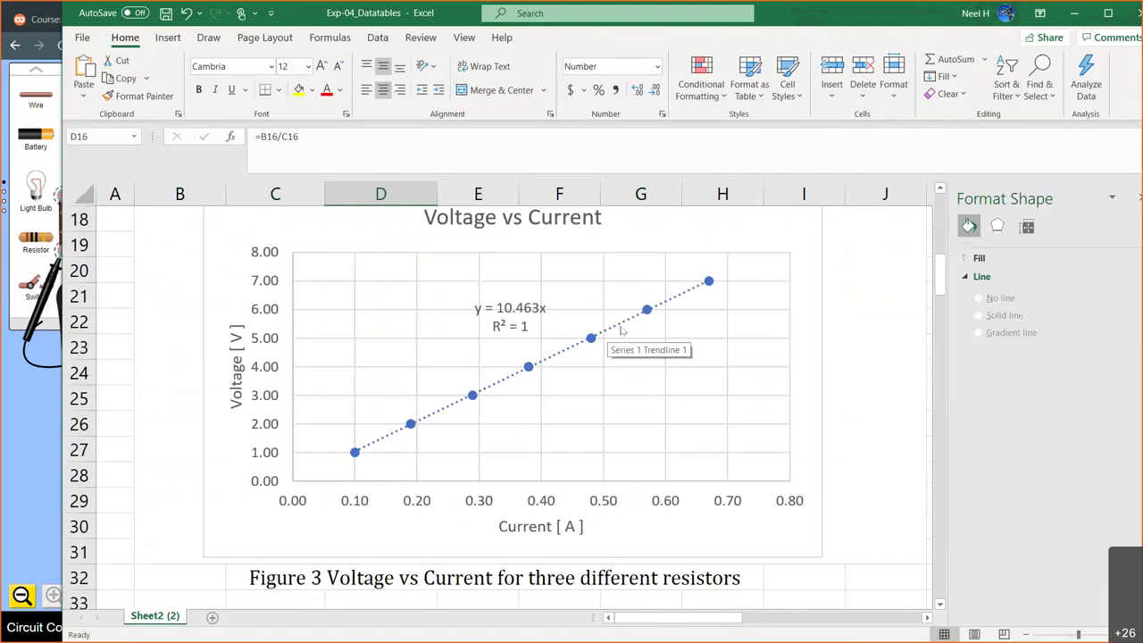
left_click(628, 325)
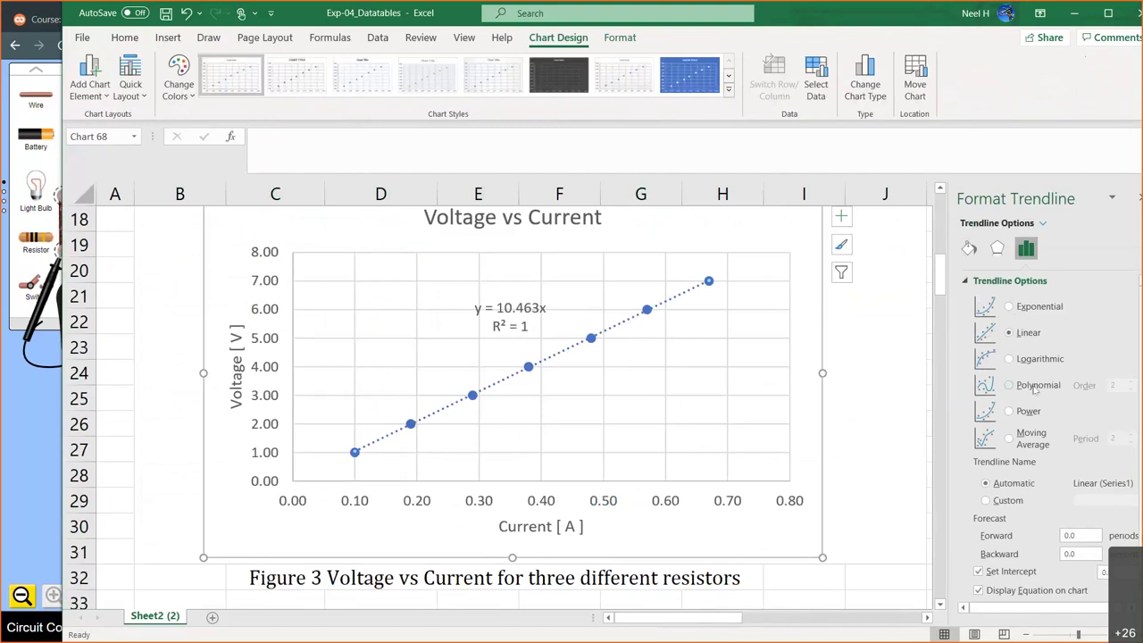
Step: Select the plot area and chart area, then scroll down to Table 2 below the chart
scroll(1033, 389, "down", 1)
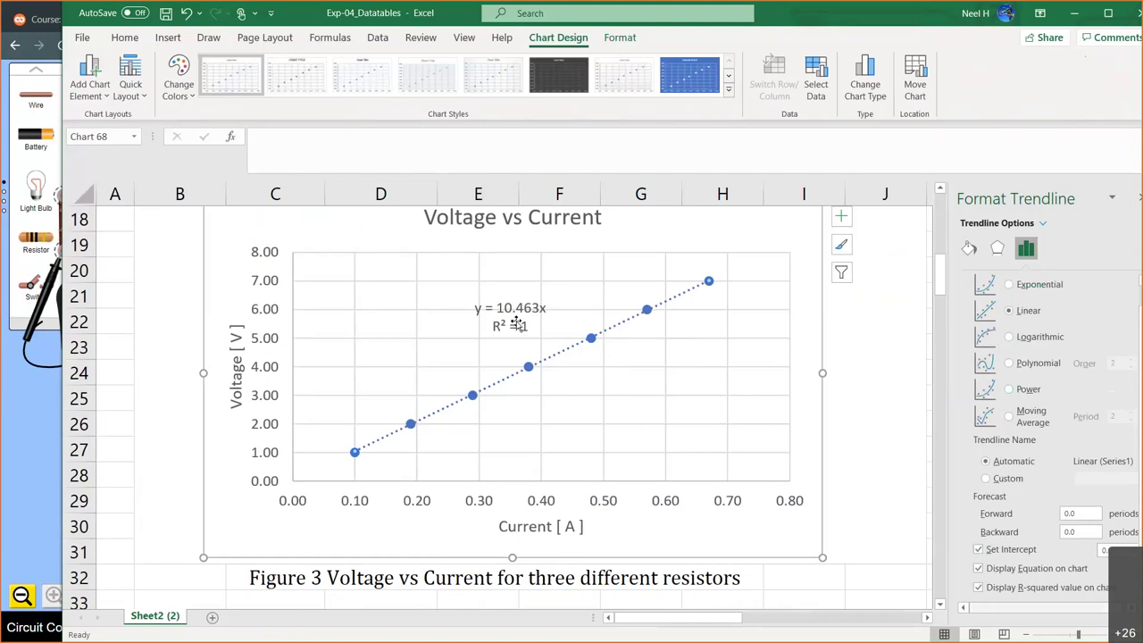
left_click(605, 396)
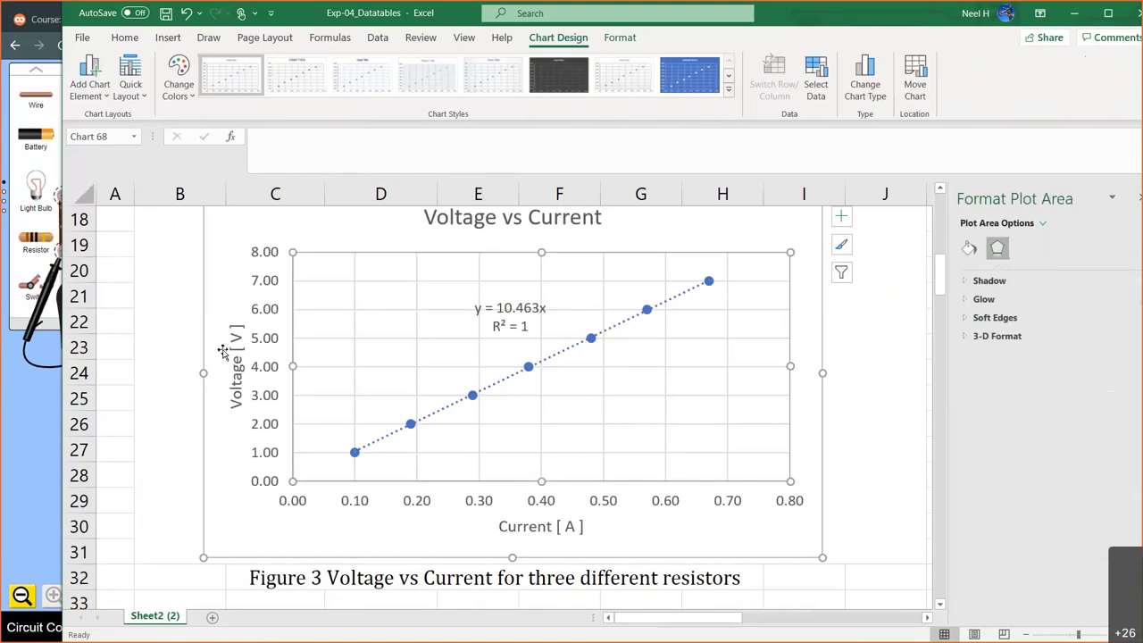
left_click(233, 263)
scroll(660, 351, "down", 5)
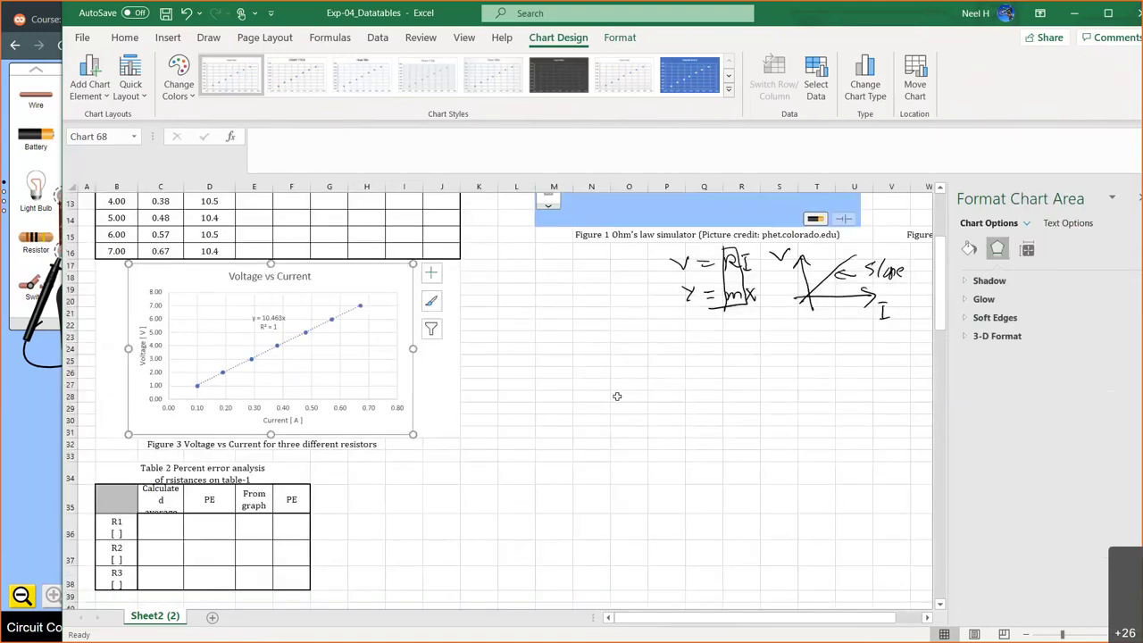
scroll(616, 395, "down", 1)
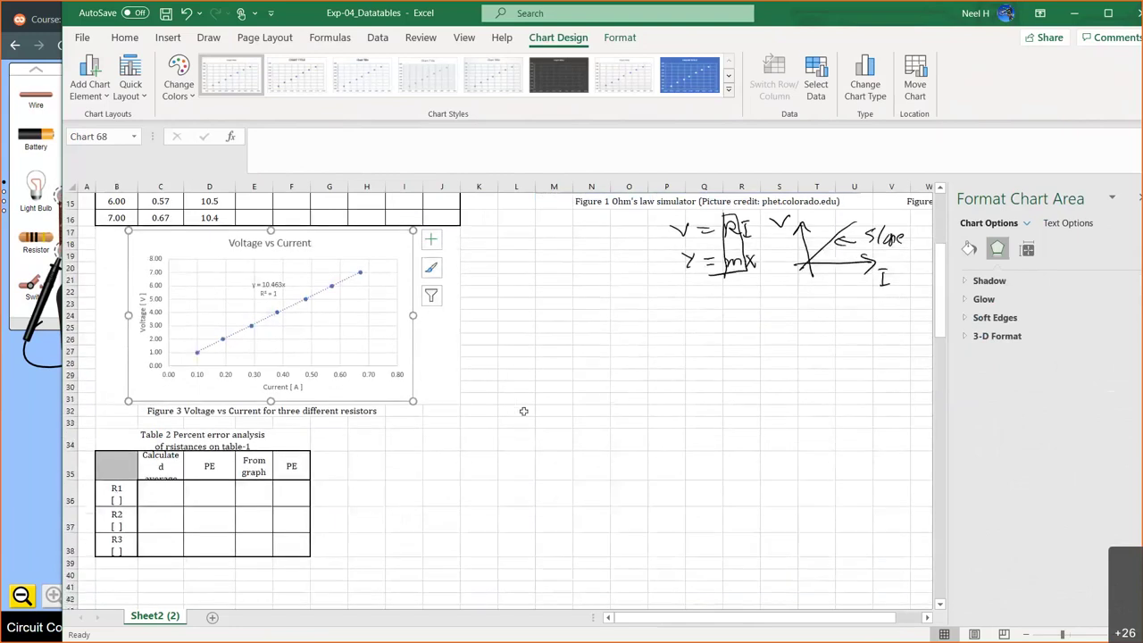
Step: Make Table 2's row 35 taller and widen column C to fit 'Calculated average'
left_click(159, 469)
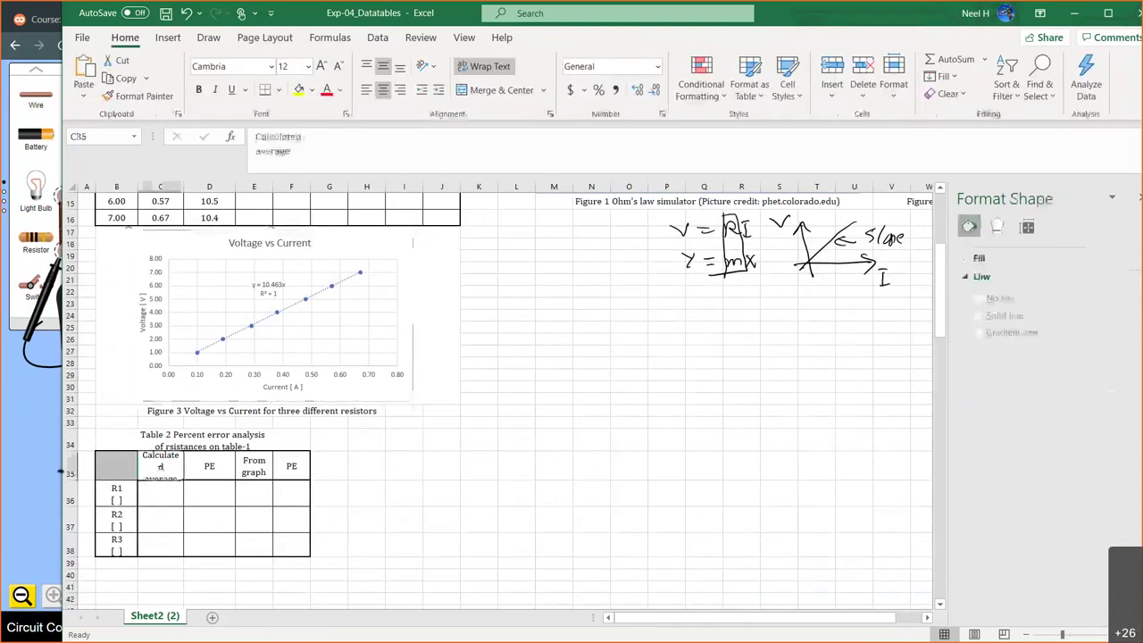
left_click(68, 465)
left_click_drag(68, 476, 68, 486)
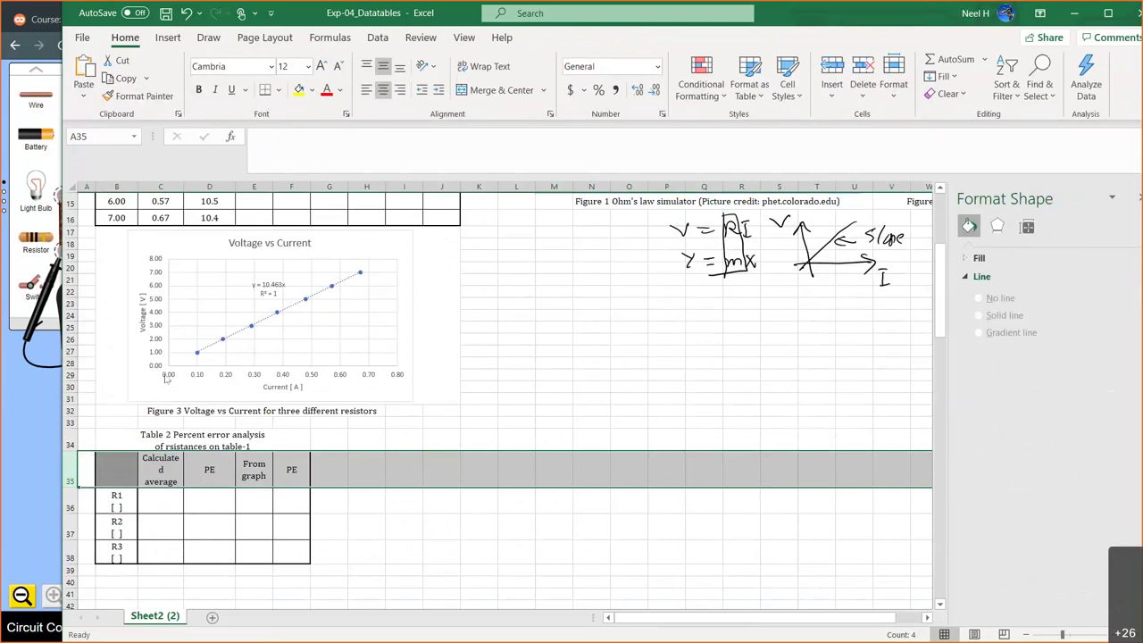
left_click(163, 188)
left_click_drag(183, 187, 196, 189)
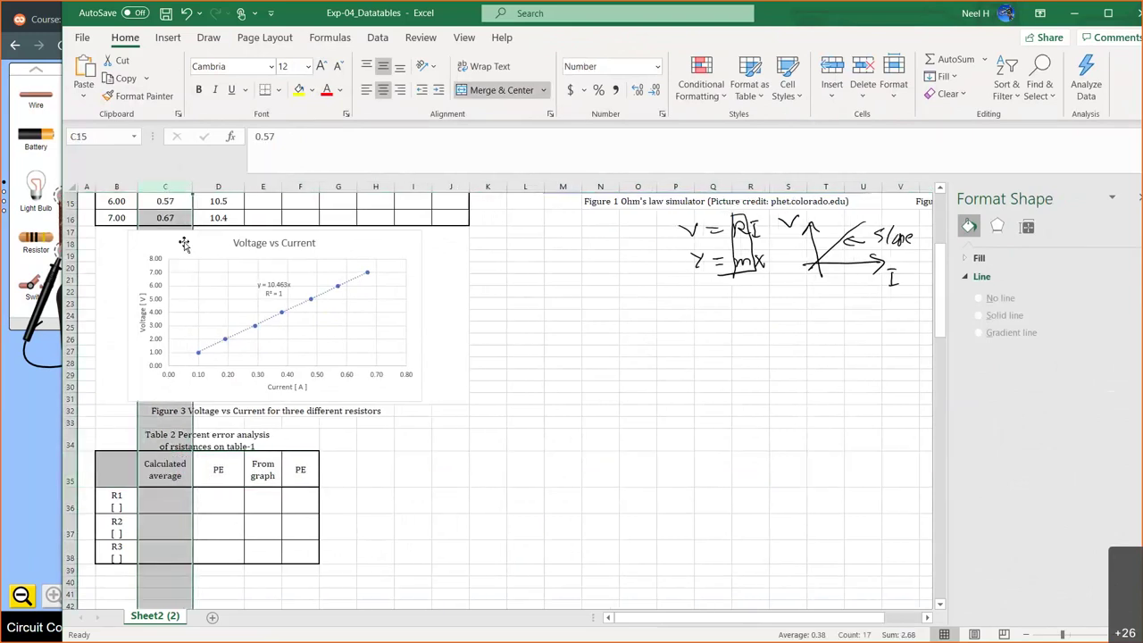
left_click(111, 505)
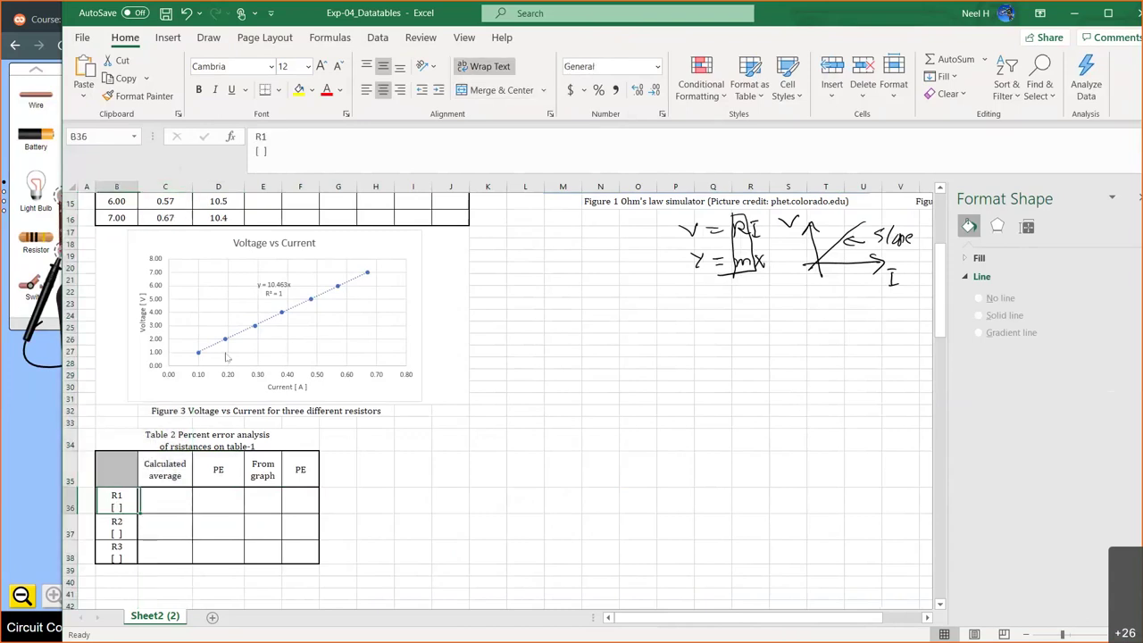
Step: Pick out the Ω symbol from the R1=10.5 Ω heading in Table 1
scroll(227, 357, "up", 5)
left_click(210, 274)
left_click(220, 332)
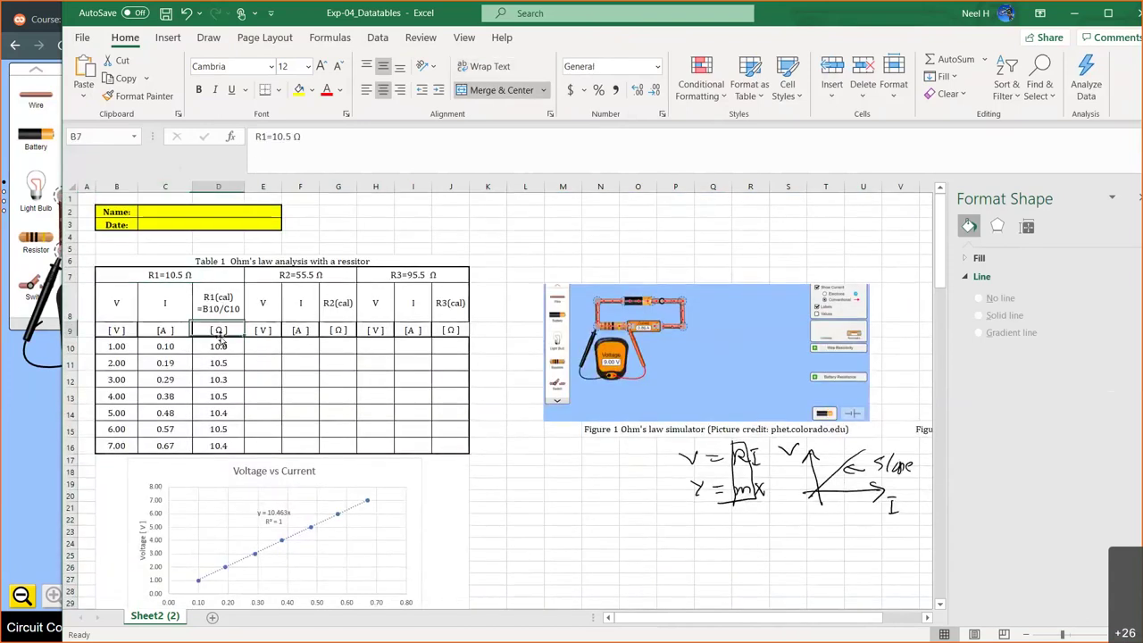
left_click(195, 274)
double_click(195, 274)
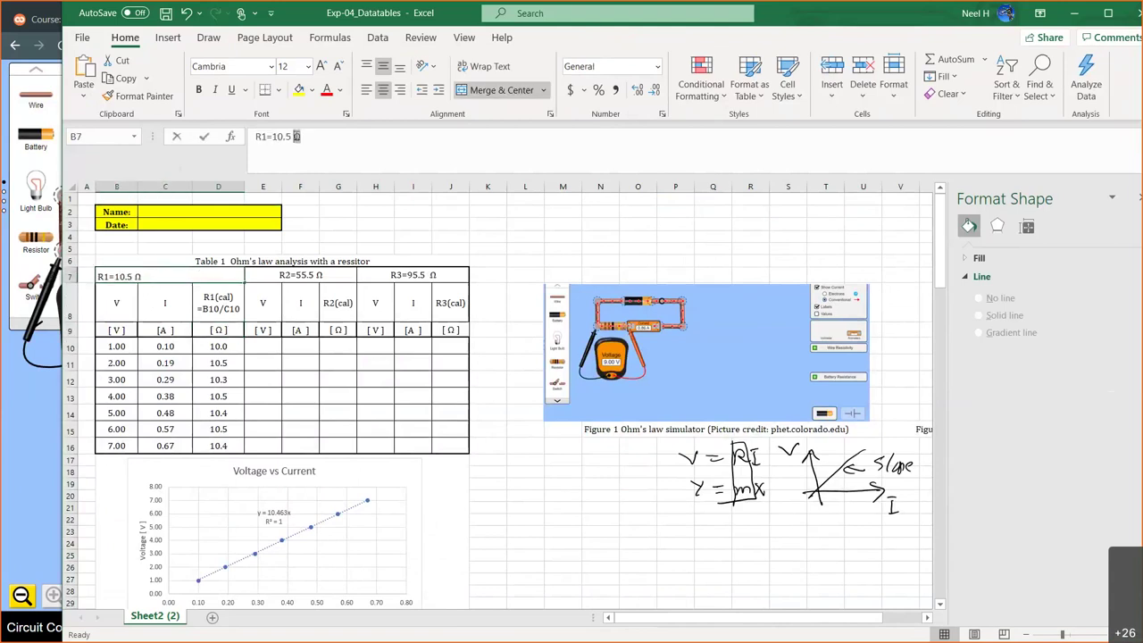
double_click(138, 276)
scroll(375, 390, "down", 5)
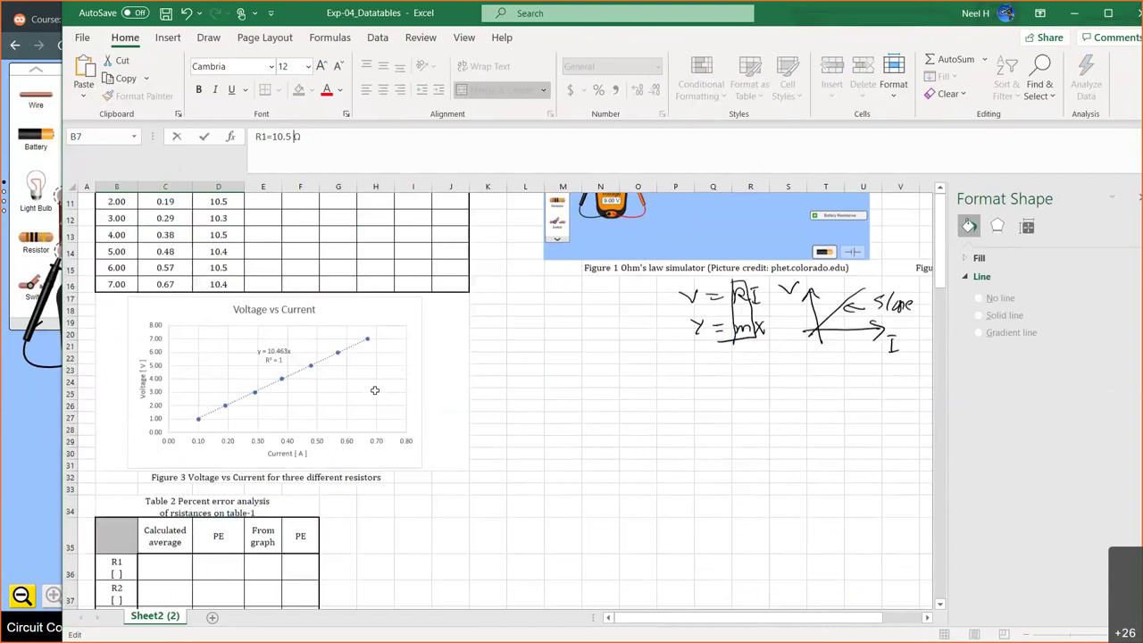
Step: Insert Ω between the brackets of the R1 row label so it reads 'R1 [ Ω ]'
left_click(116, 466)
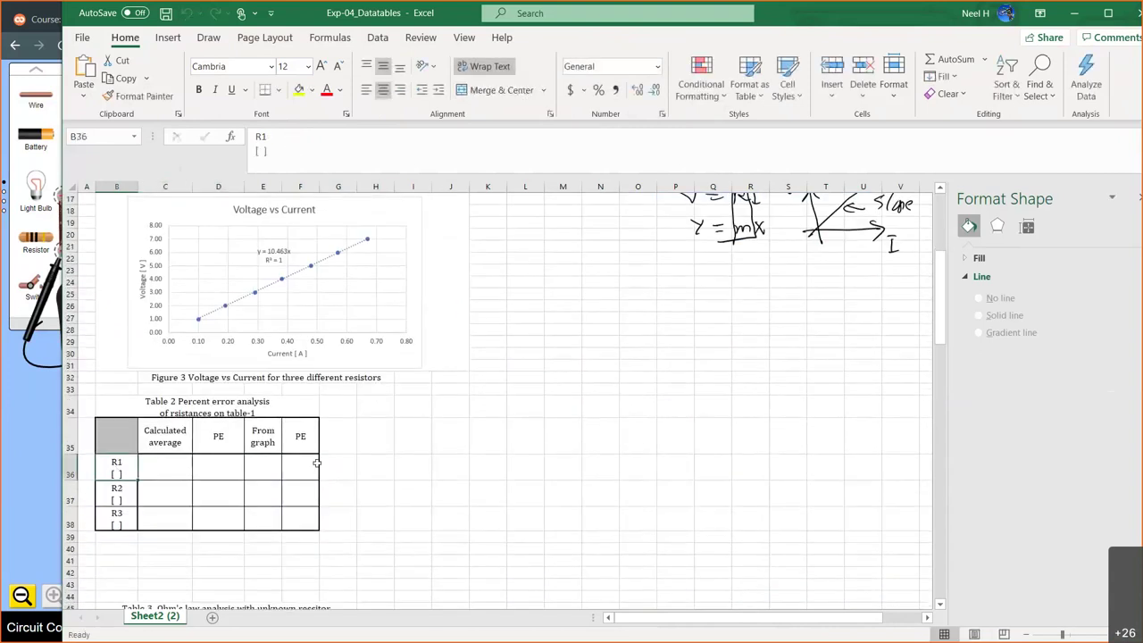
scroll(318, 465, "up", 5)
scroll(318, 463, "up", 3)
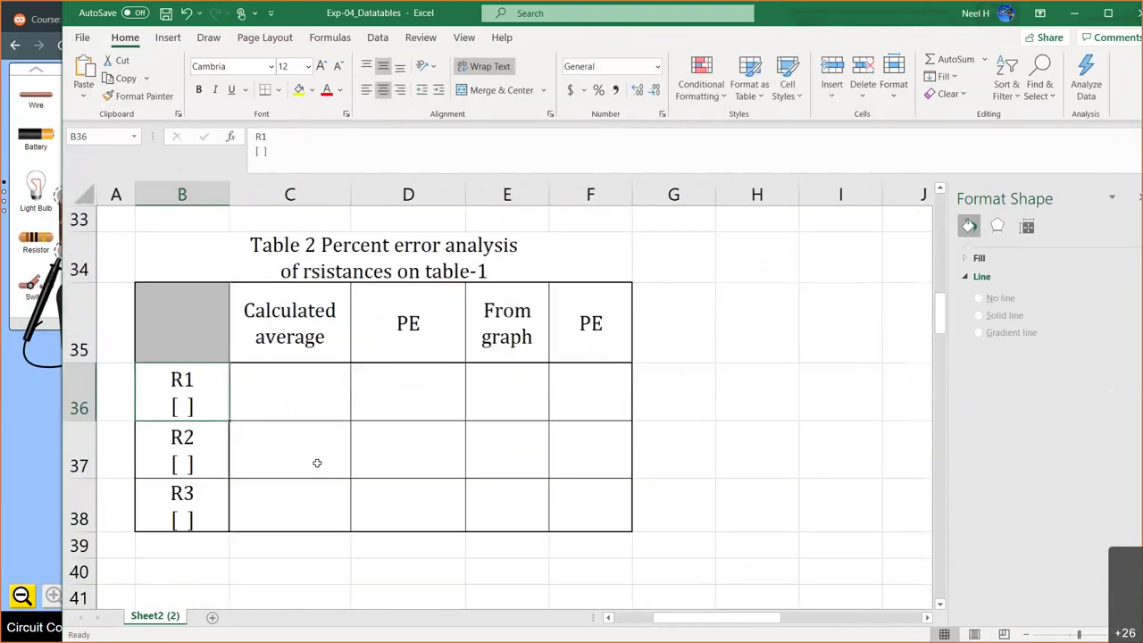
left_click(261, 150)
type("Ω")
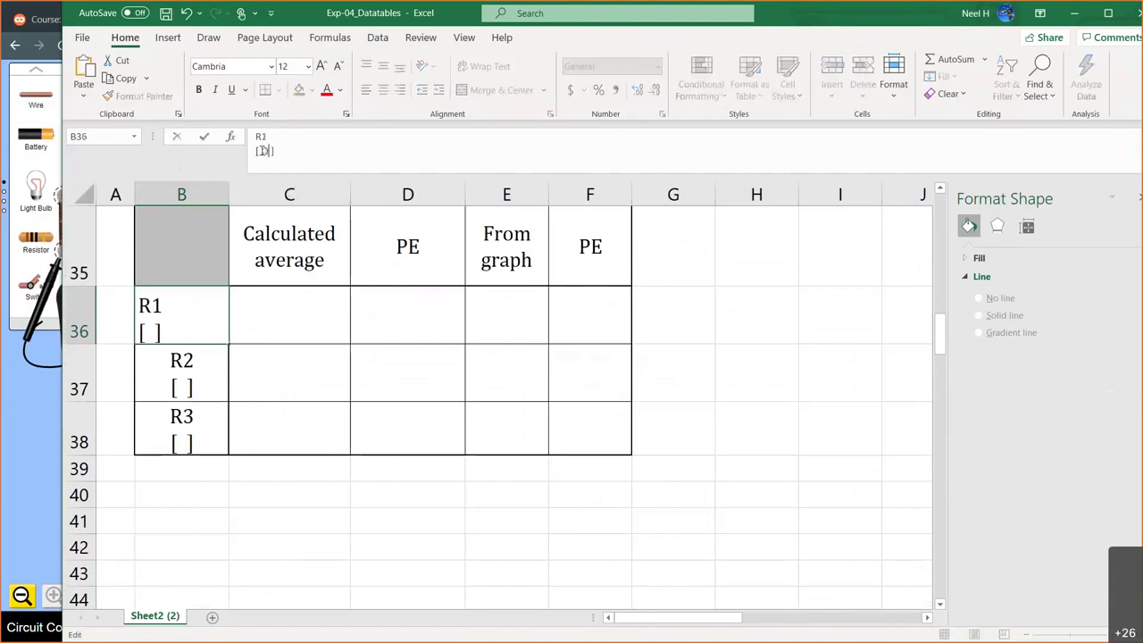
key("Return")
left_click(295, 327)
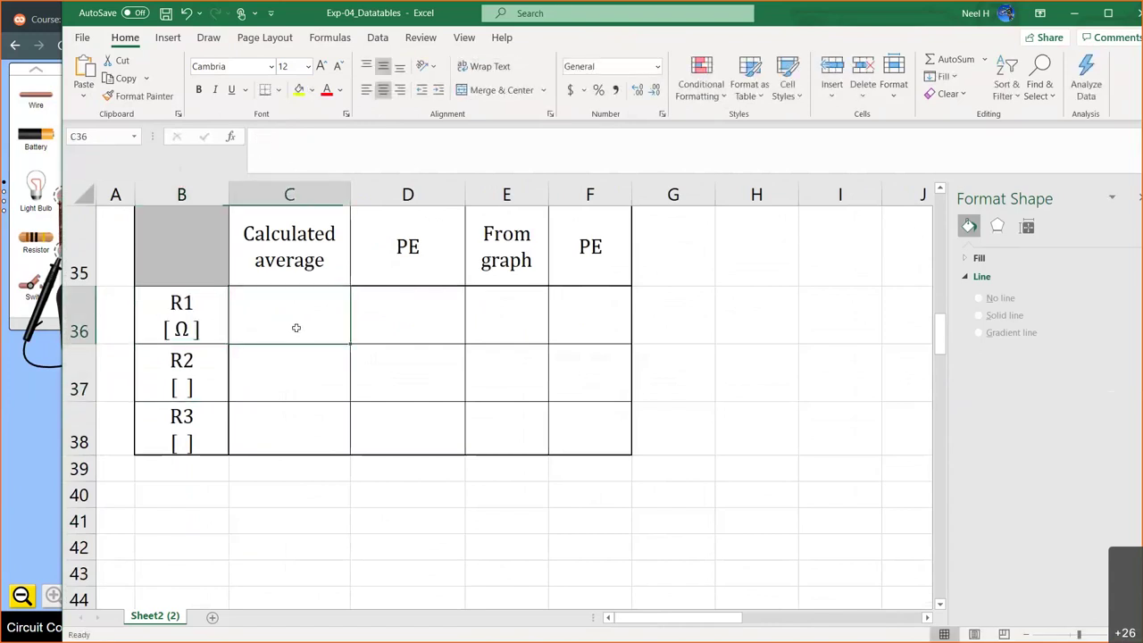
Step: Enter =AVERAGE(D10:D16) in R1's Calculated average cell, giving 10.4
scroll(296, 327, "up", 1)
type("=")
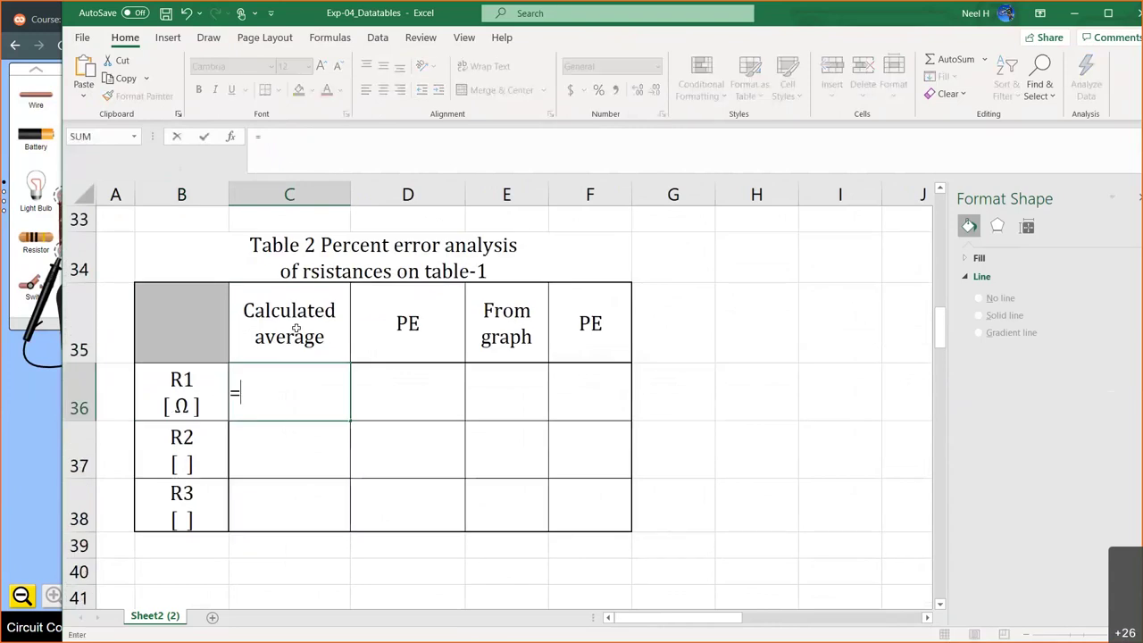
type("av")
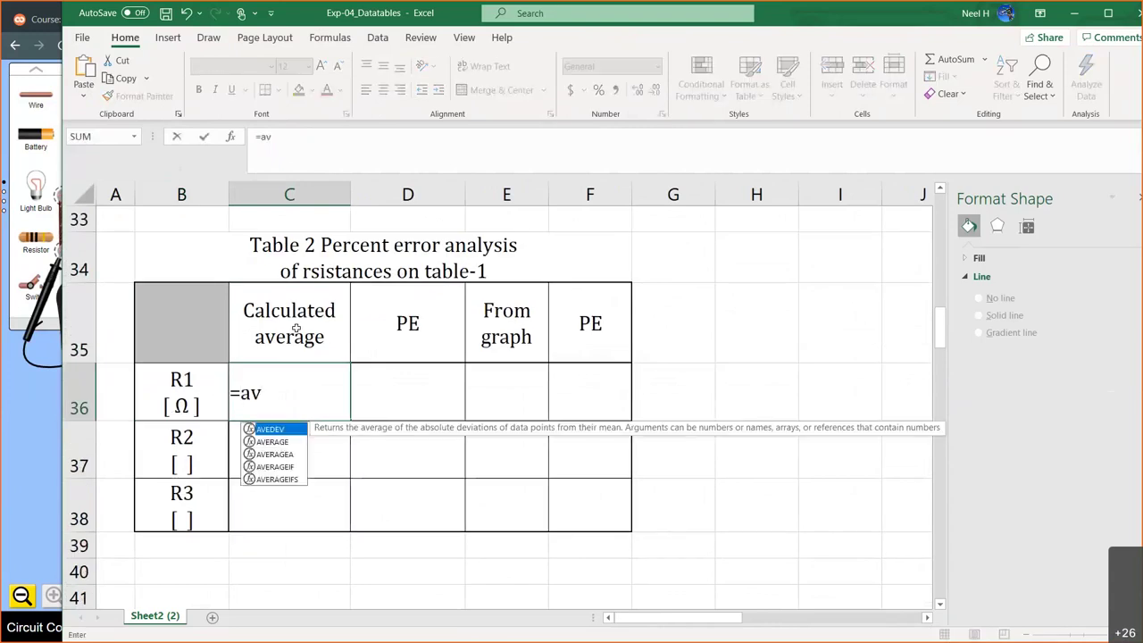
double_click(281, 433)
scroll(282, 436, "up", 8)
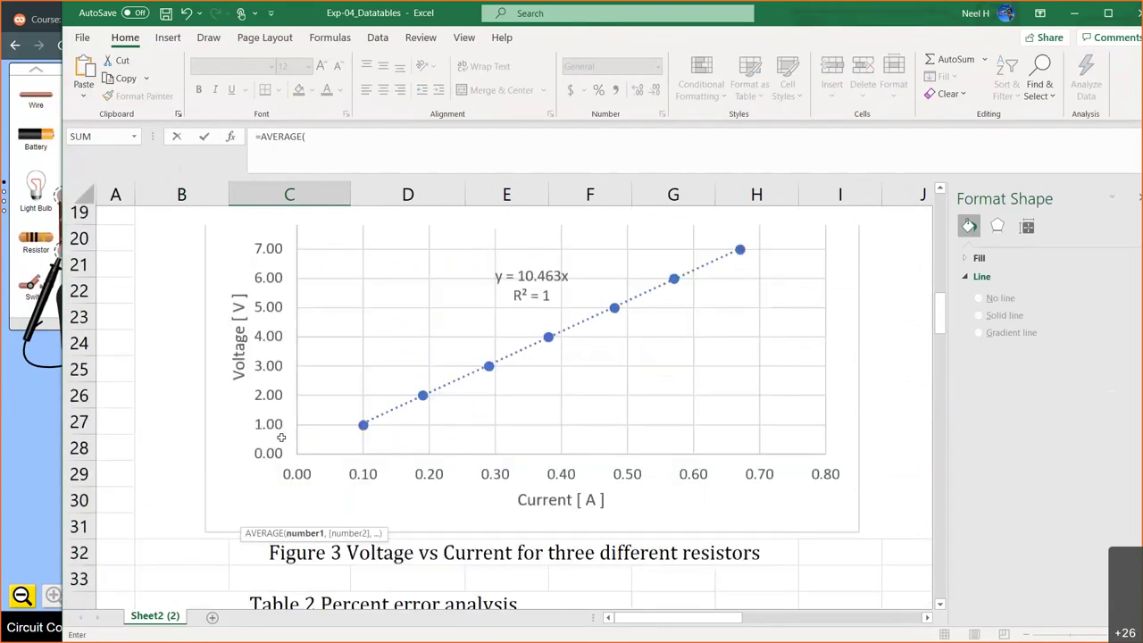
scroll(281, 436, "up", 1)
left_click_drag(407, 347, 404, 568)
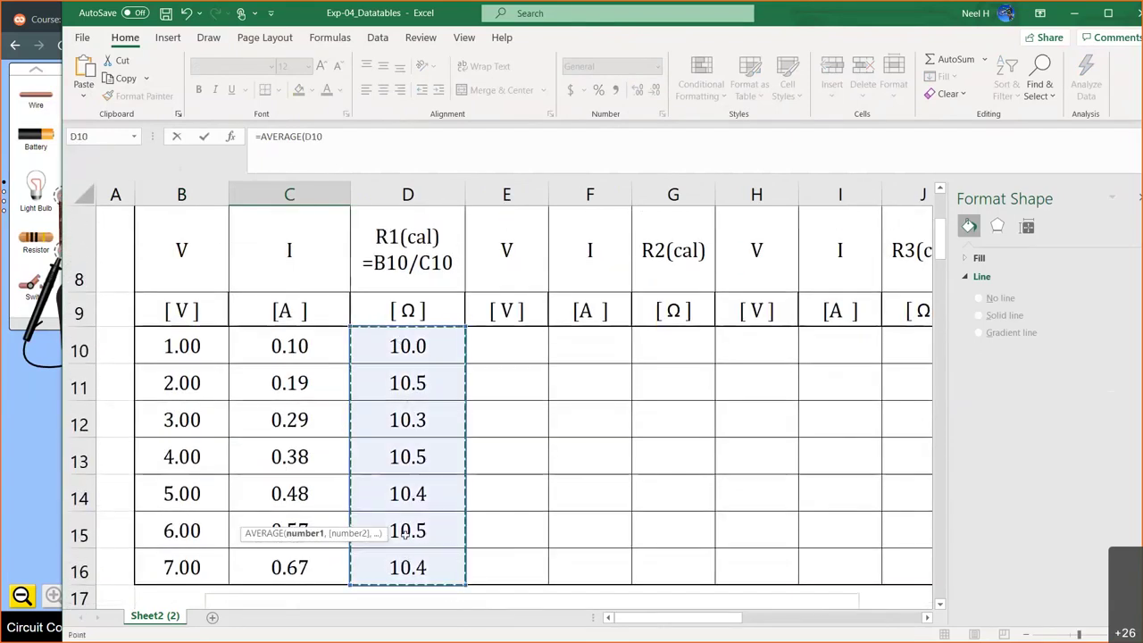
scroll(405, 515, "down", 3)
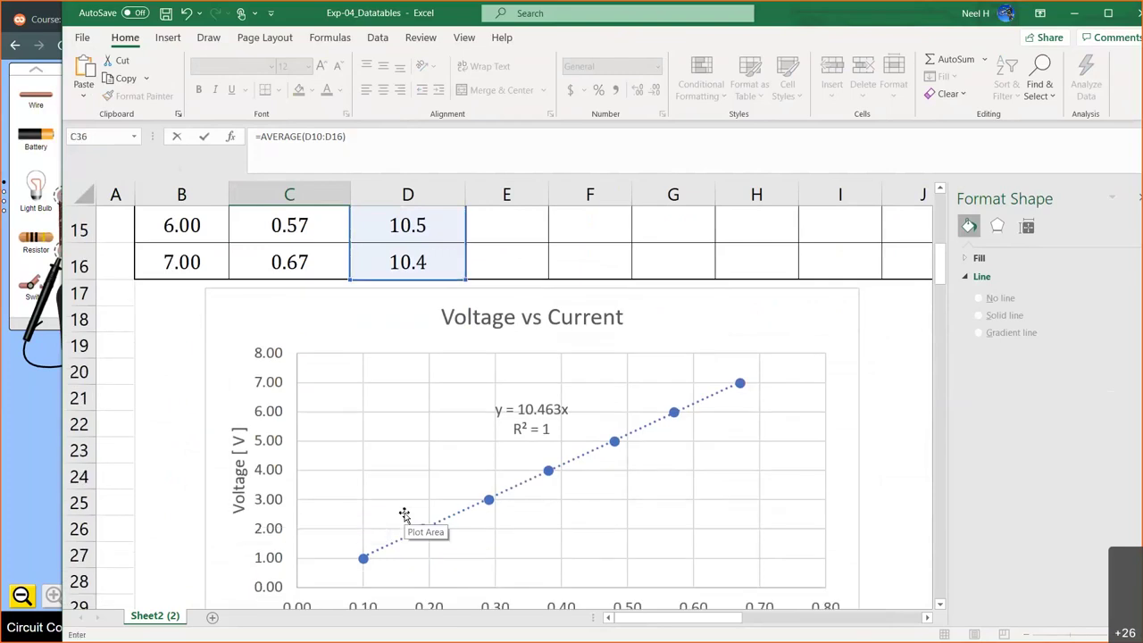
key("Return")
scroll(403, 434, "down", 2)
left_click(321, 368)
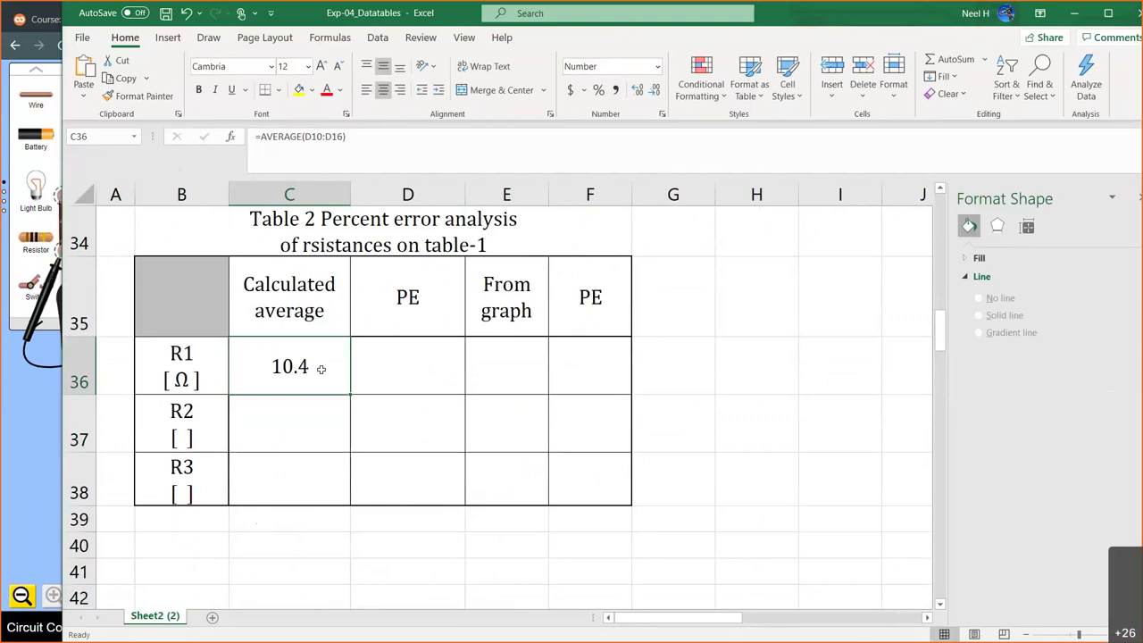
left_click_drag(320, 369, 584, 479)
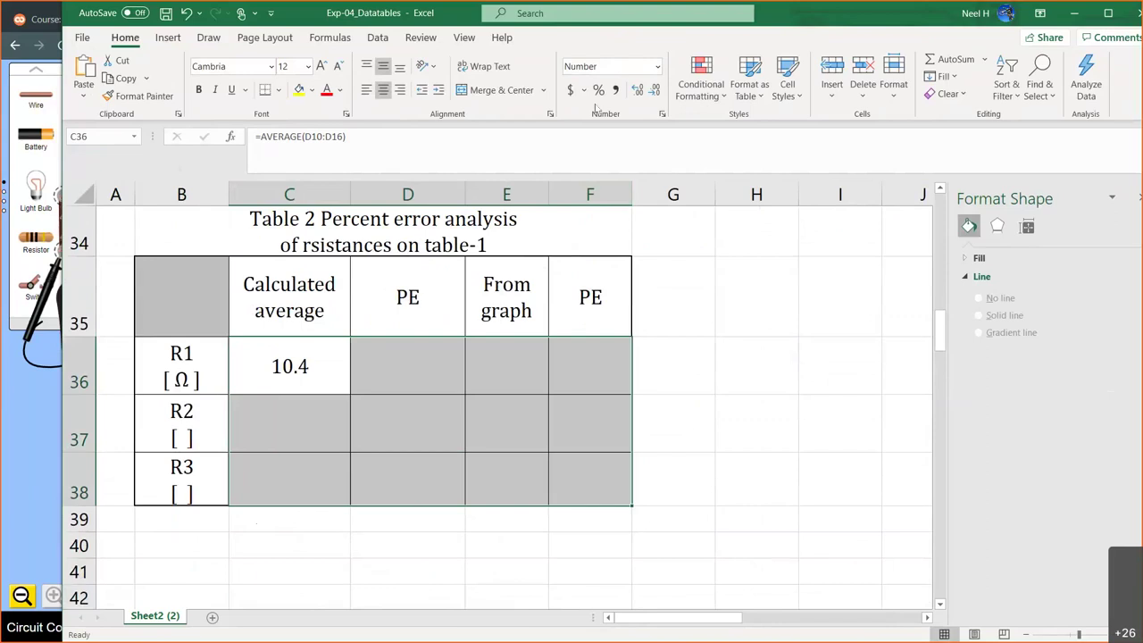
Step: Increase decimals so R1's Calculated average reads 10.40, then check the PE and From graph cells
left_click(638, 91)
left_click(300, 365)
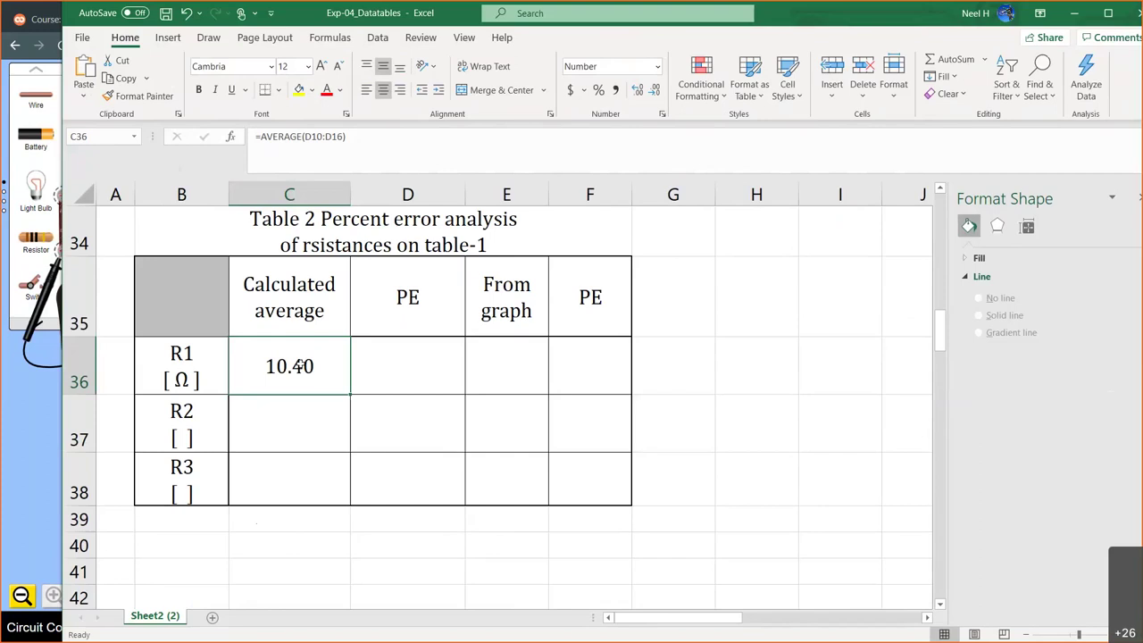
left_click(396, 355)
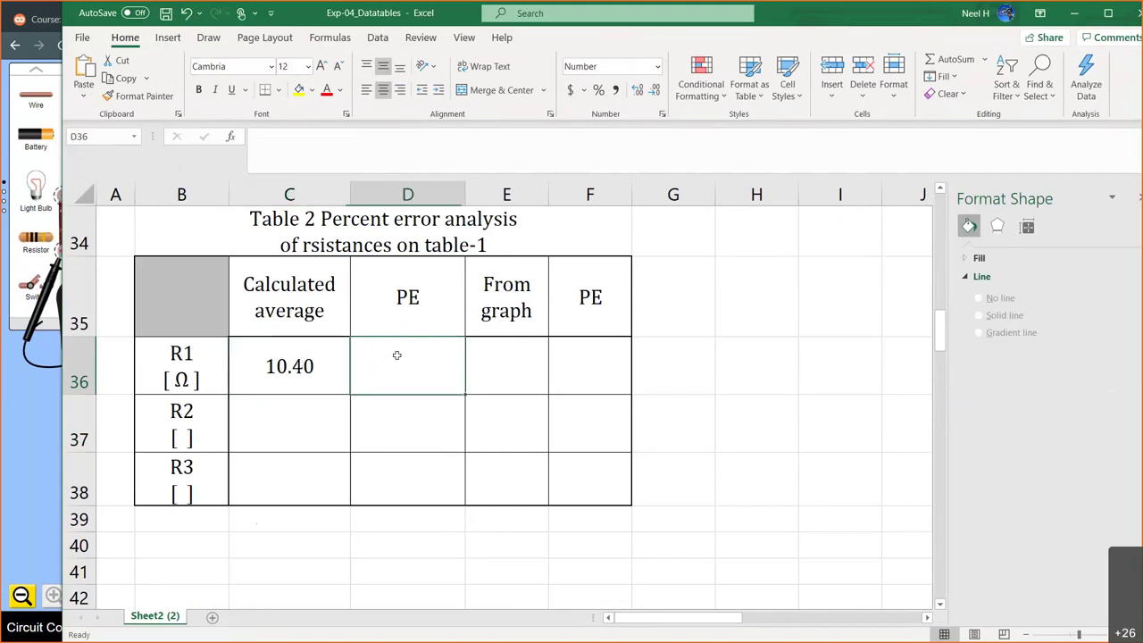
left_click(505, 369)
Step: Select the Figure 3 caption block C32:H33
scroll(506, 371, "up", 5)
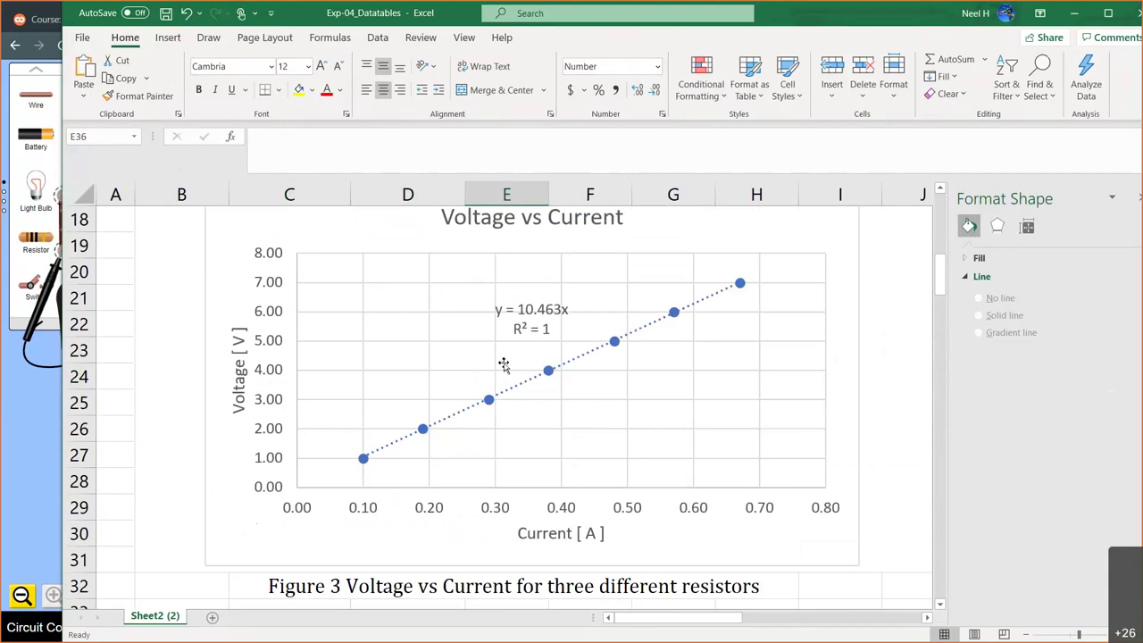
scroll(480, 571, "down", 2)
left_click(327, 432)
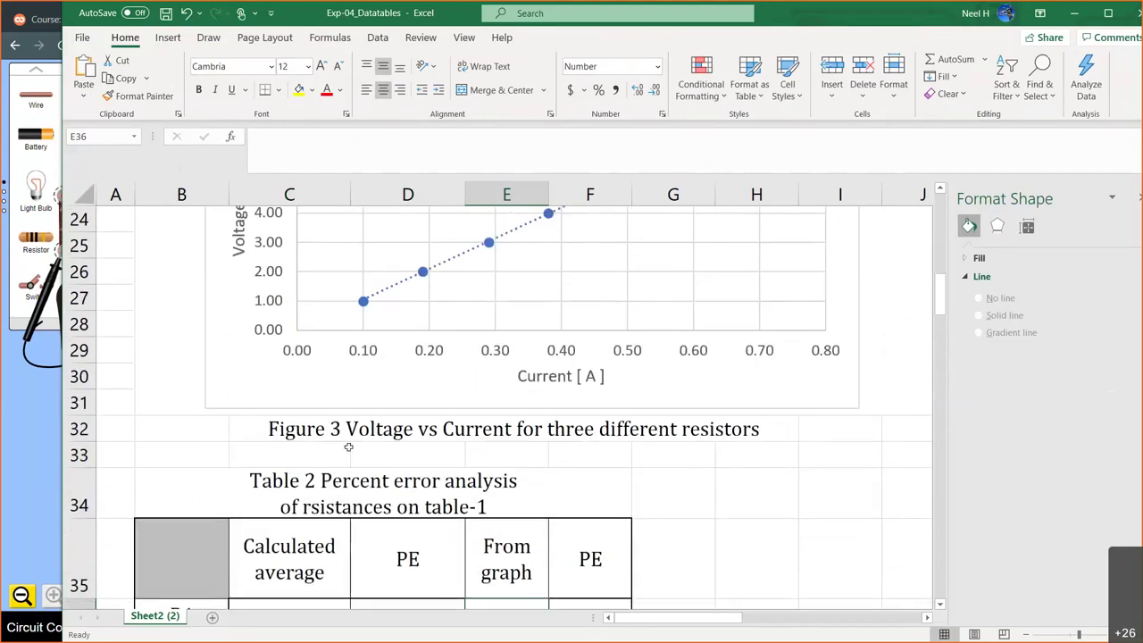
left_click_drag(328, 433, 476, 443)
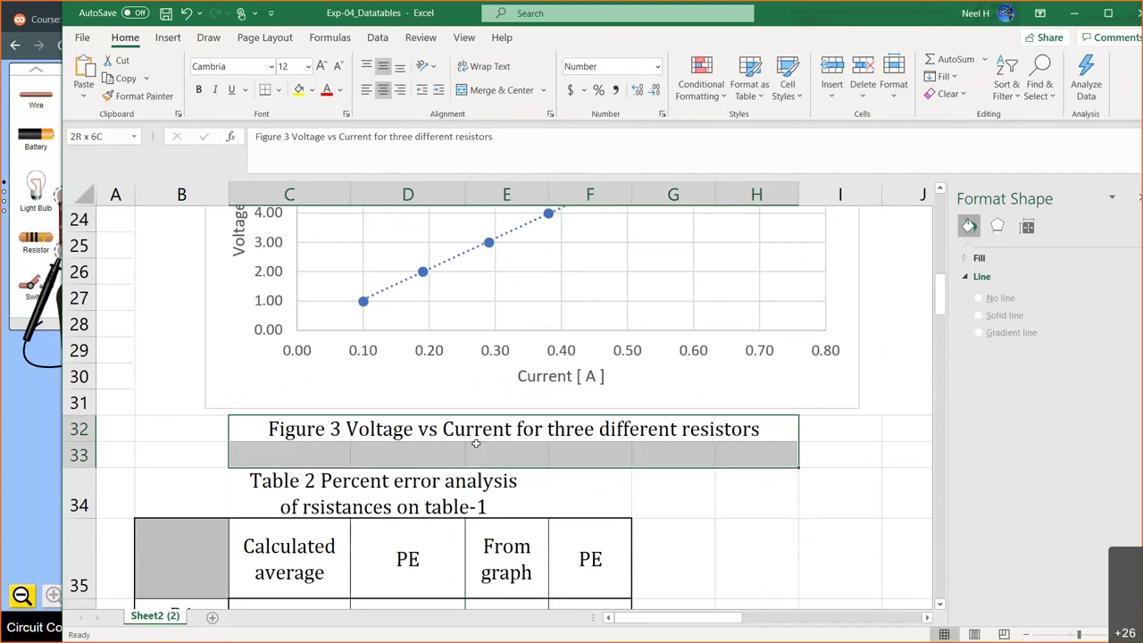
left_click_drag(477, 444, 476, 443)
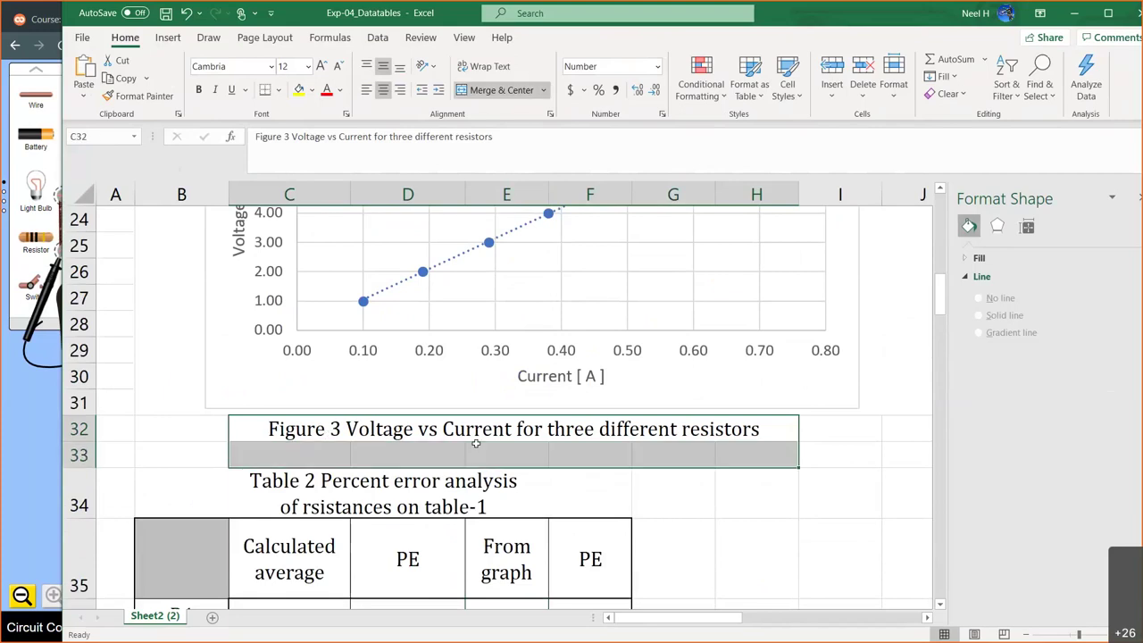
scroll(476, 443, "up", 1)
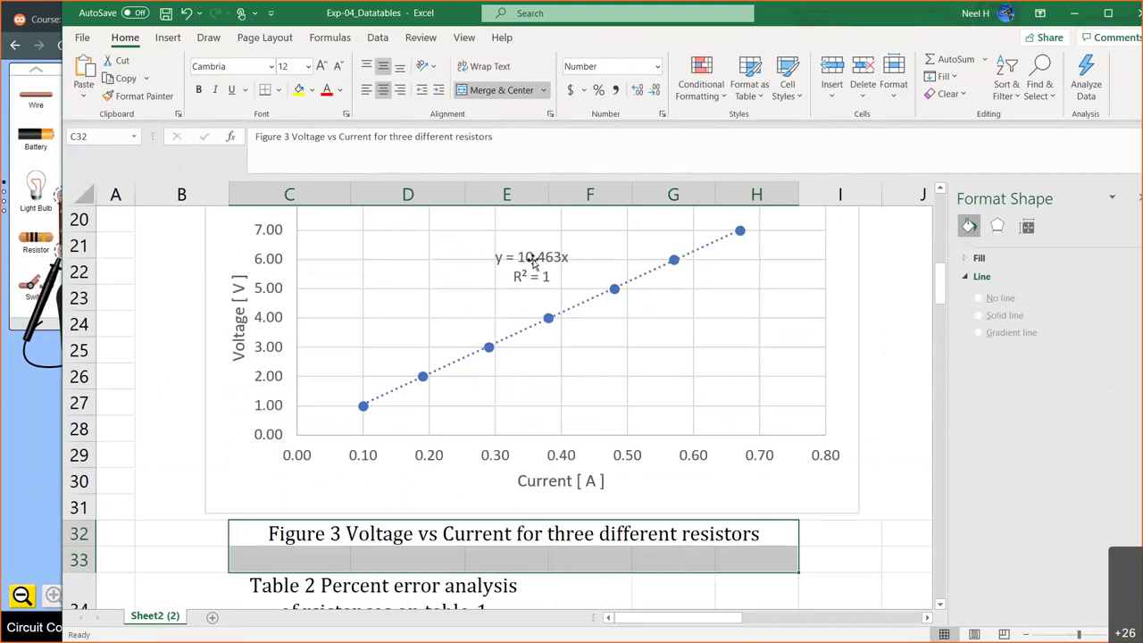
Step: Enter the trendline slope 10.463 in E36 as R1's From graph resistance
scroll(549, 335, "down", 3)
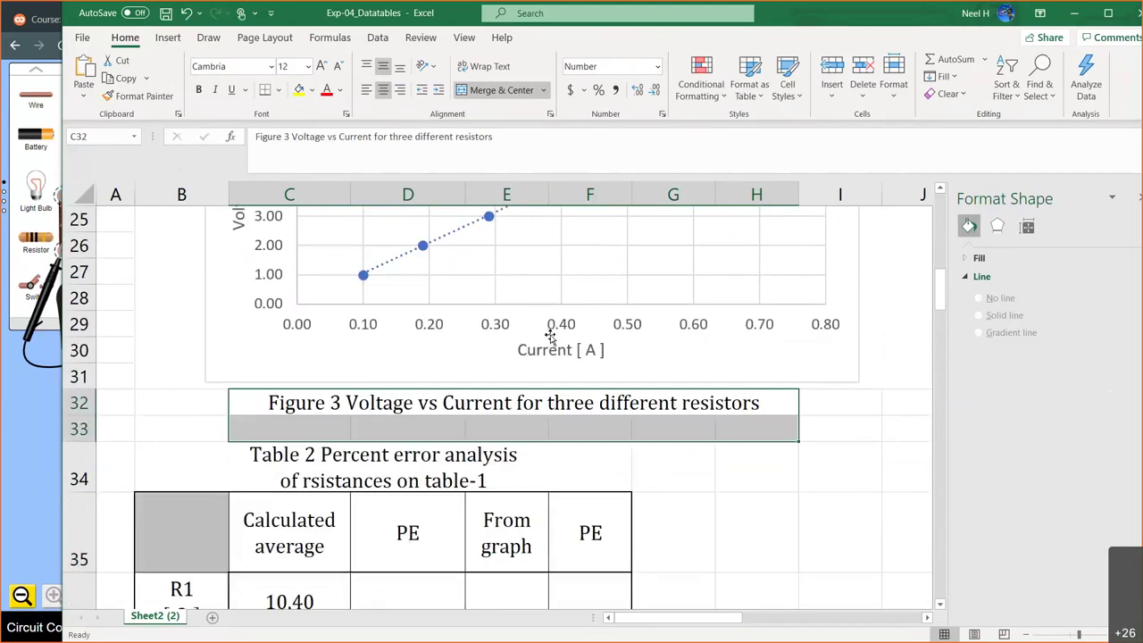
scroll(549, 335, "down", 2)
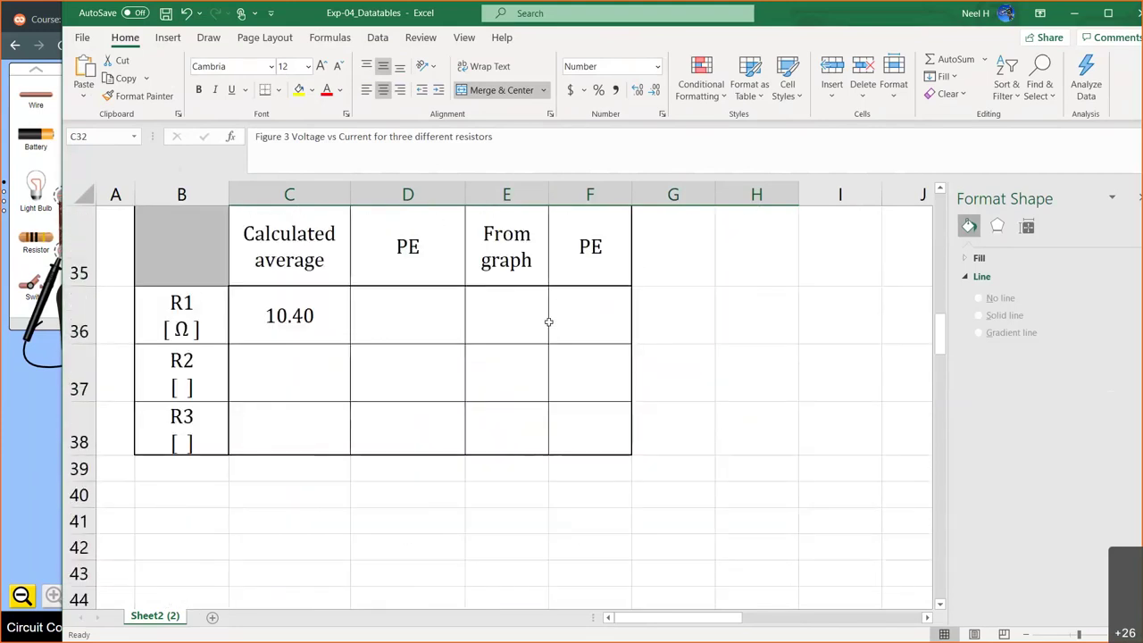
left_click(530, 314)
scroll(529, 314, "up", 7)
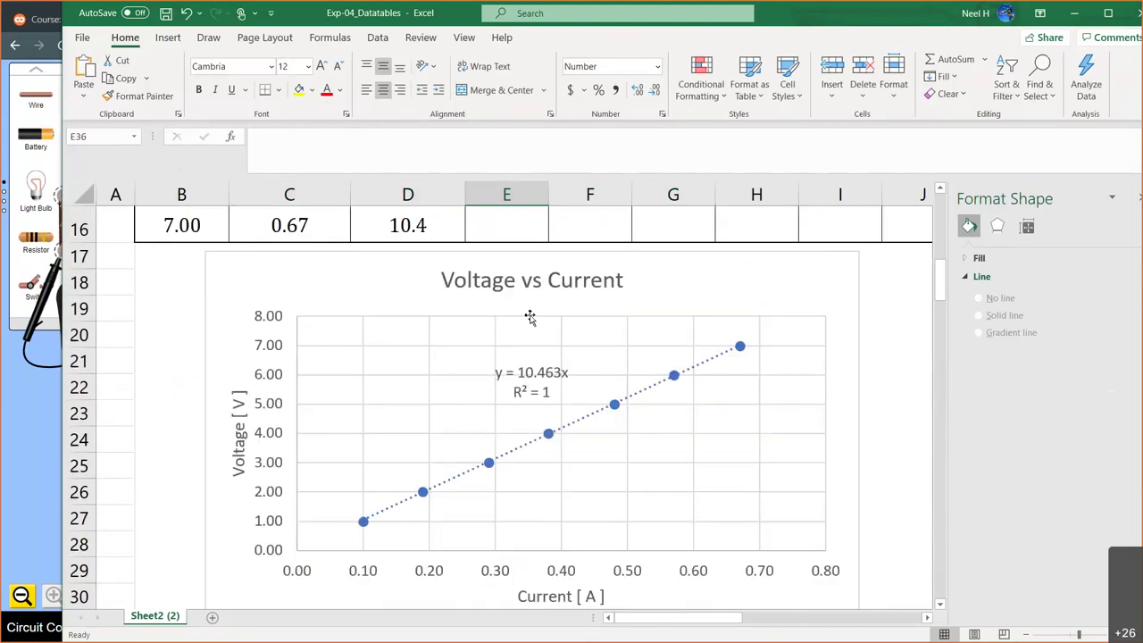
scroll(530, 322, "down", 1)
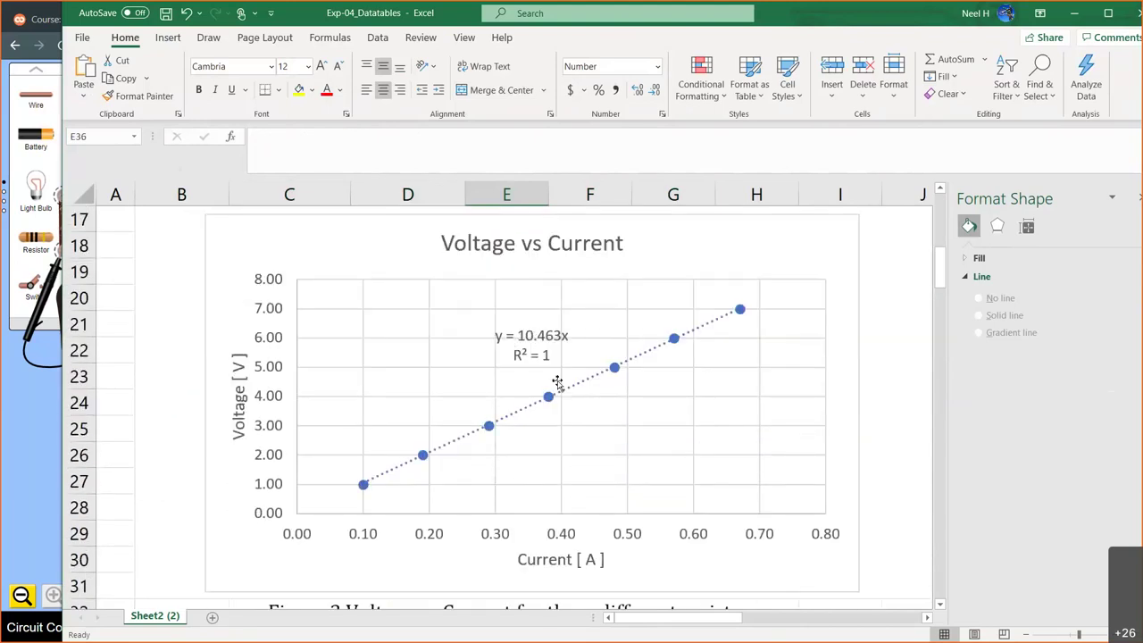
scroll(558, 382, "down", 2)
scroll(559, 382, "down", 2)
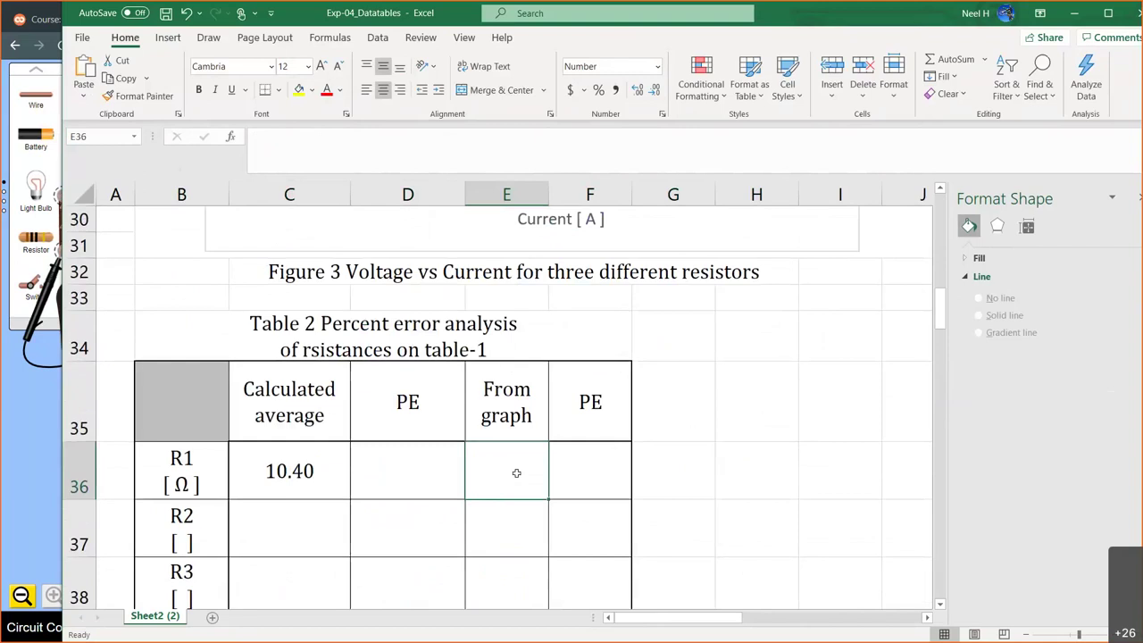
type("10.463")
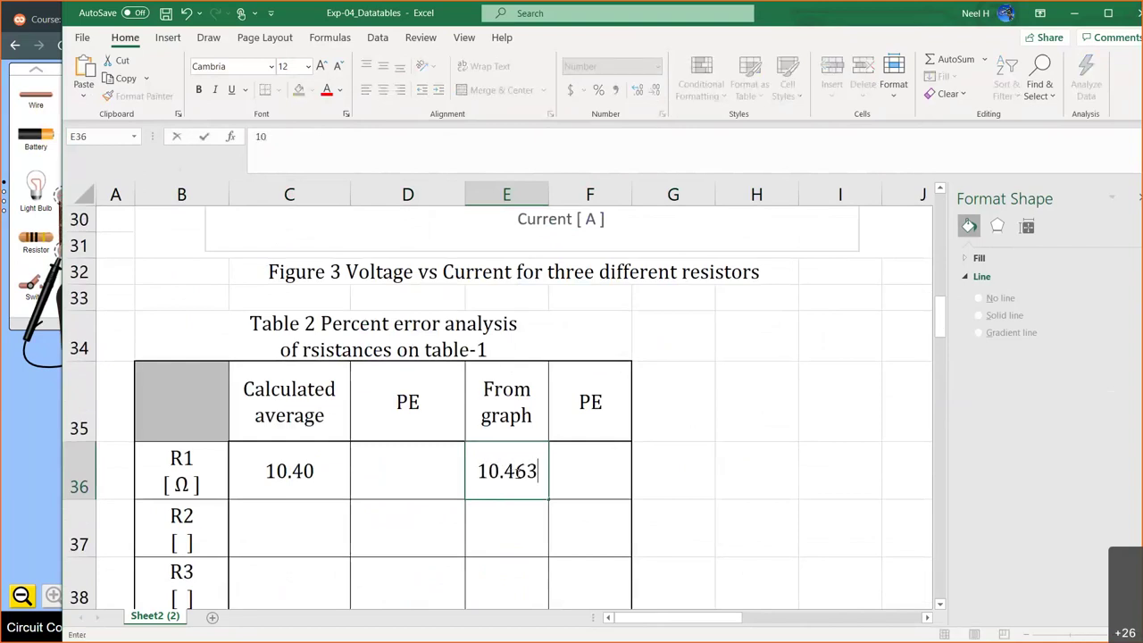
key("Return")
left_click(519, 471)
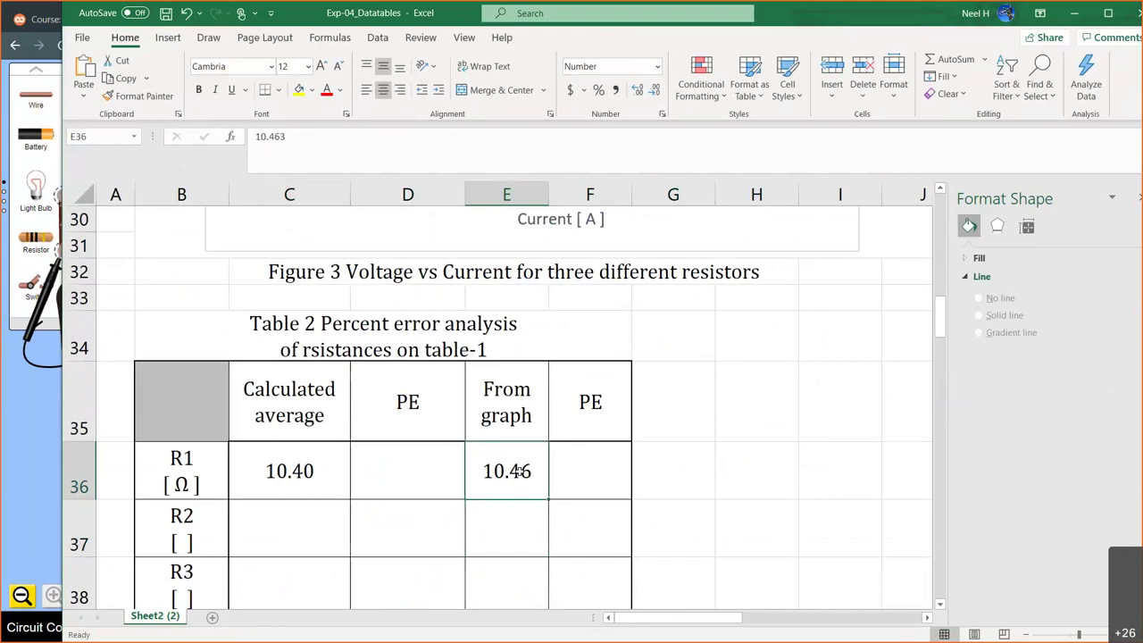
left_click(414, 461)
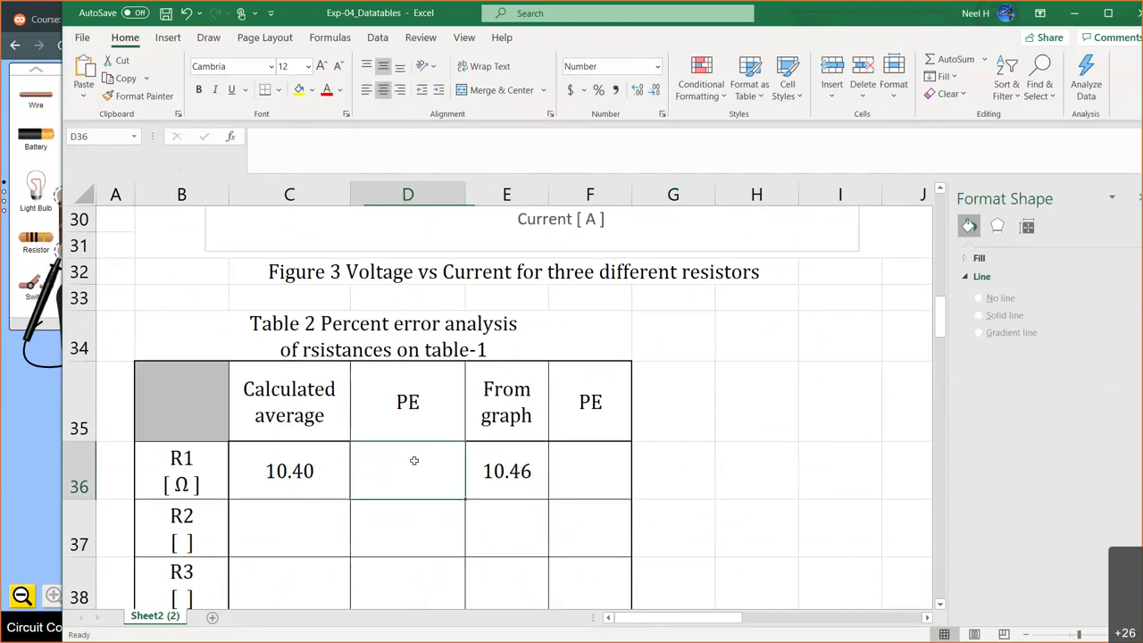
Step: Complete =ABS(10.5-C36)/10.5*100 in D36 so R1's percent error shows 0.97
type("=")
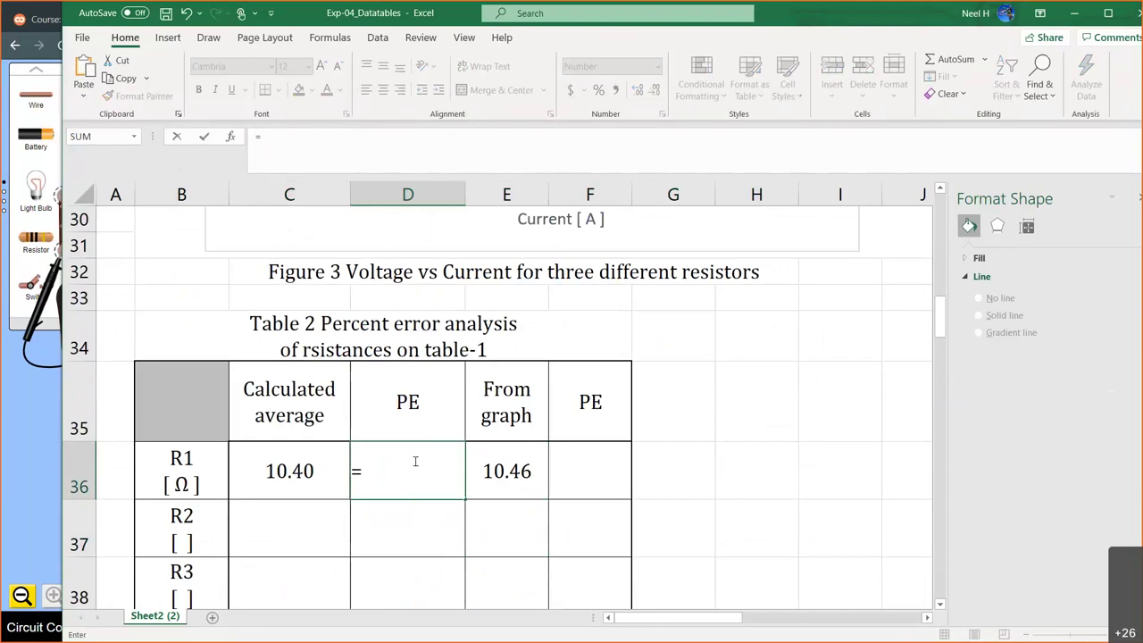
type("ABS(10")
type("5-")
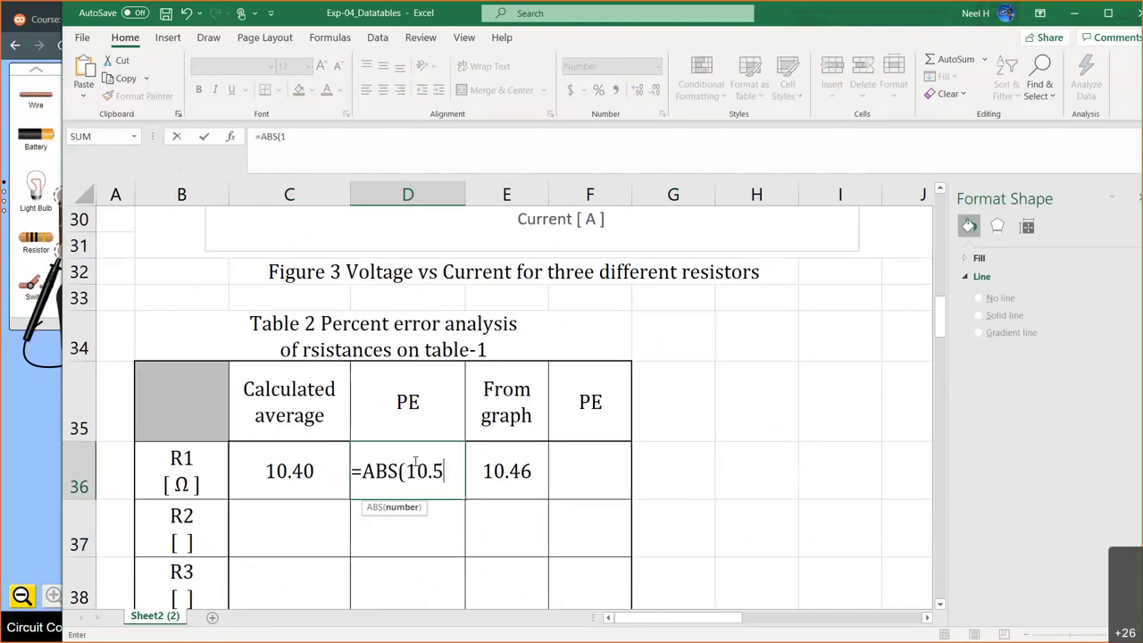
left_click(284, 474)
type(")/10")
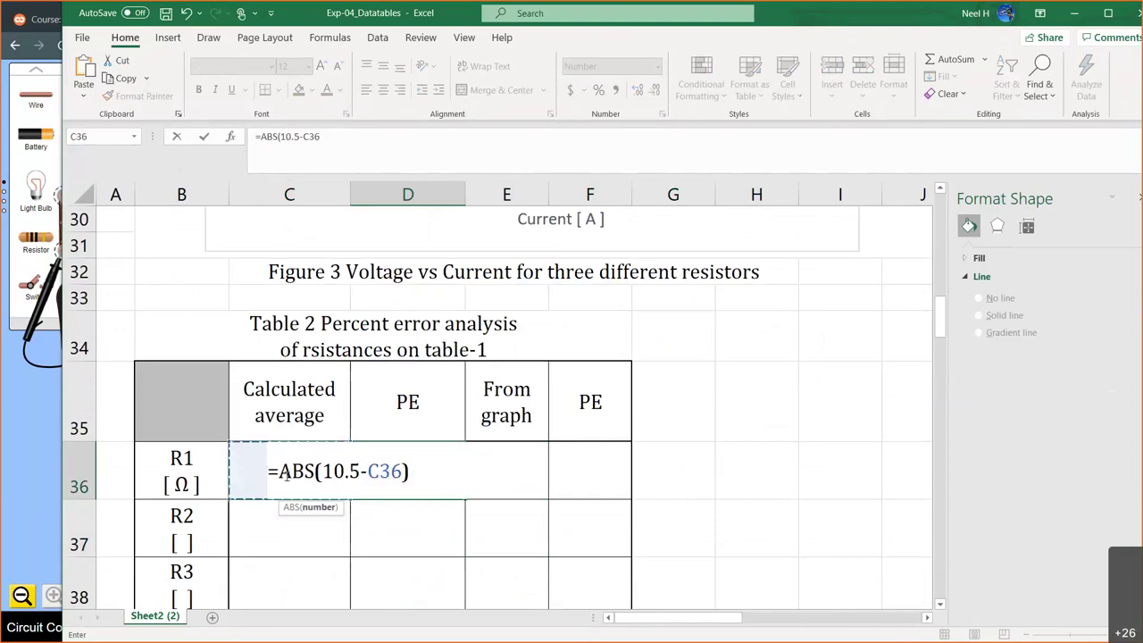
type(".")
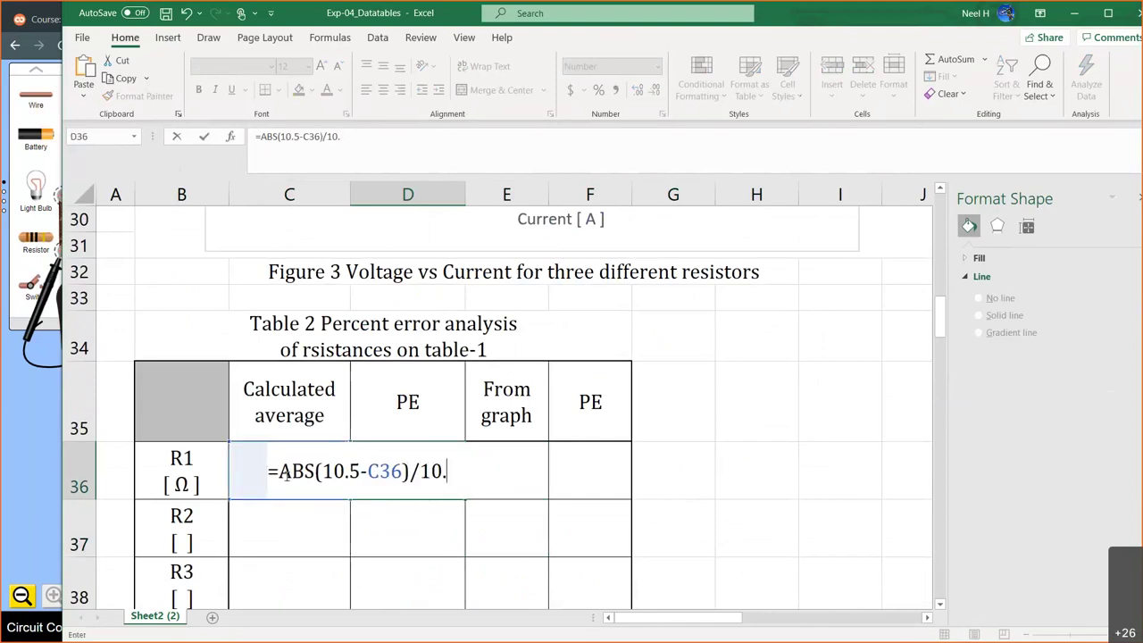
type("5*100")
key("Return")
left_click(400, 470)
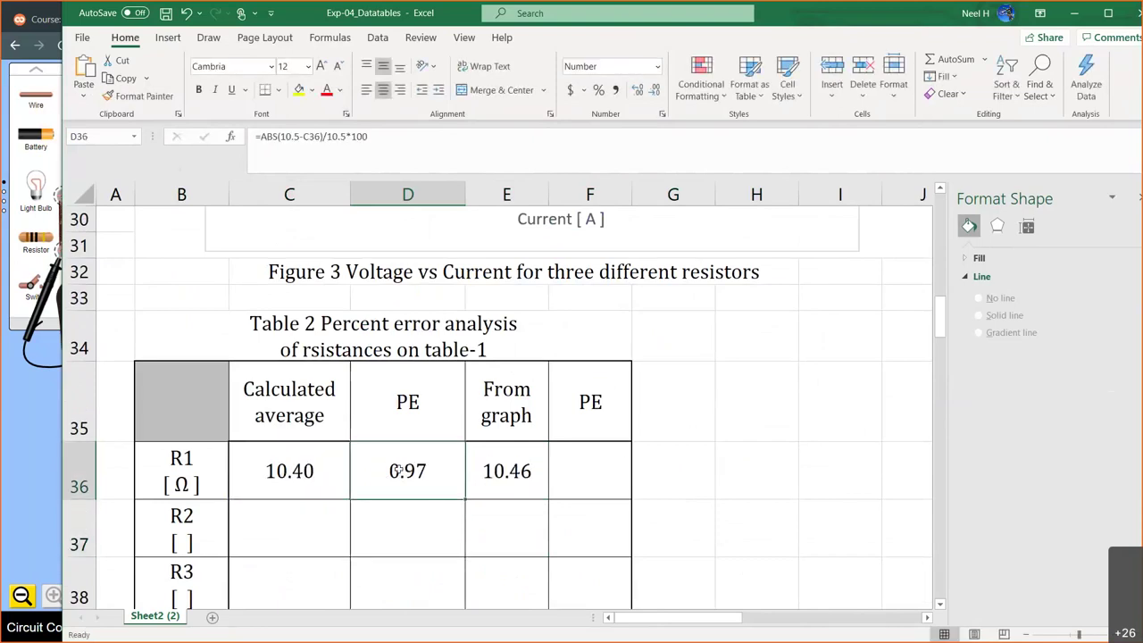
scroll(399, 471, "down", 1)
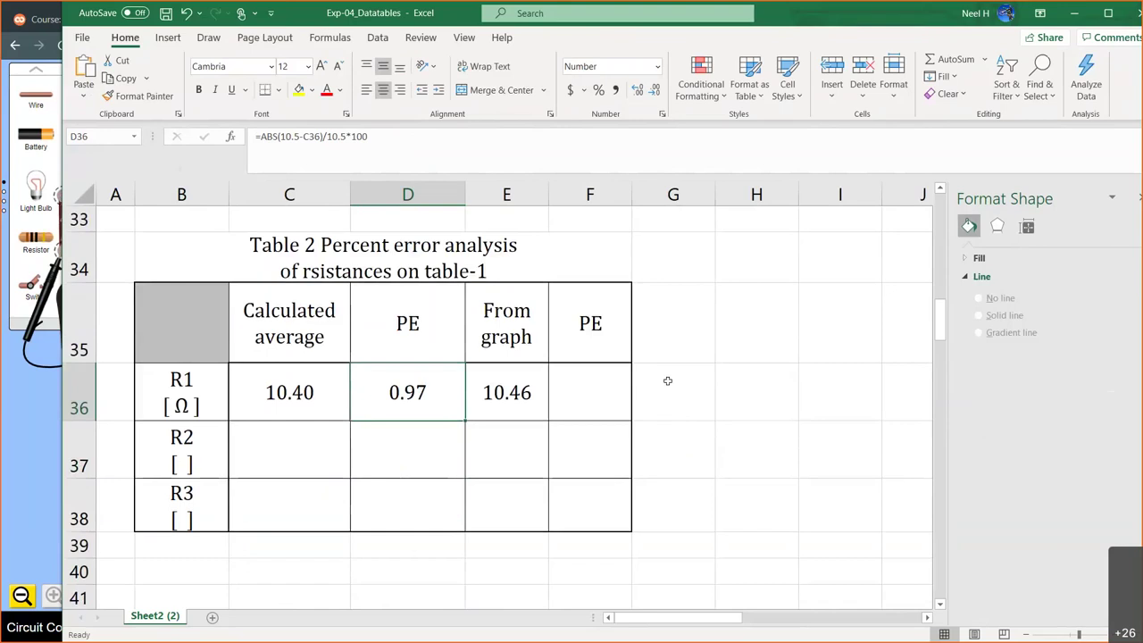
Step: Check R1's resistance formula =B10/C10 in D10 of Table 1
scroll(638, 388, "down", 2)
scroll(641, 388, "up", 2)
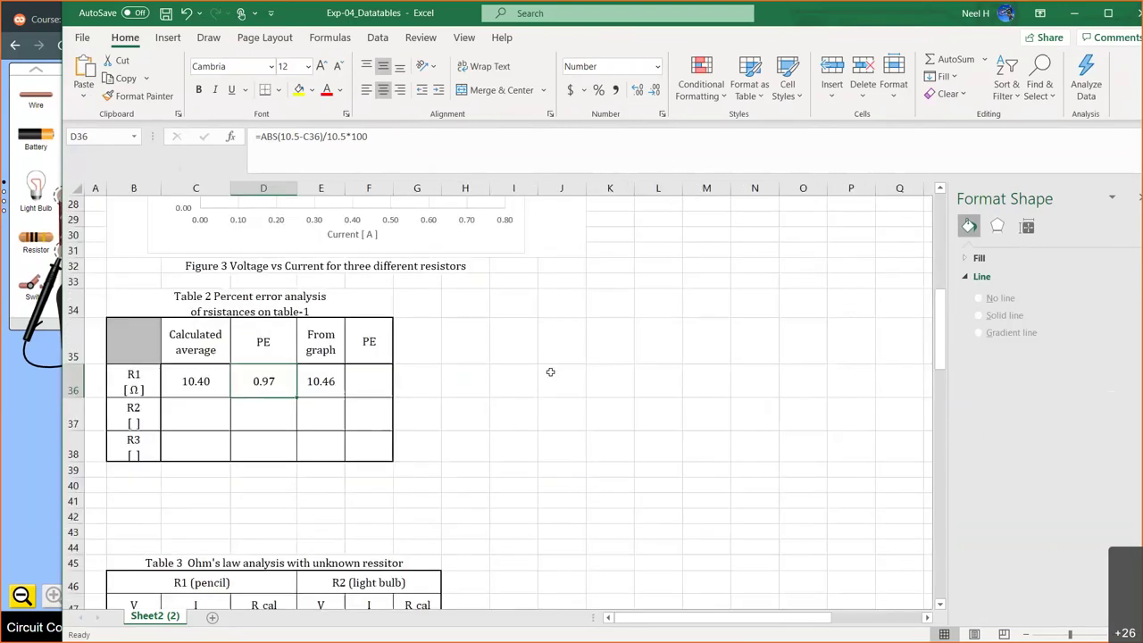
left_click(523, 368)
scroll(526, 366, "up", 1)
scroll(526, 368, "up", 8)
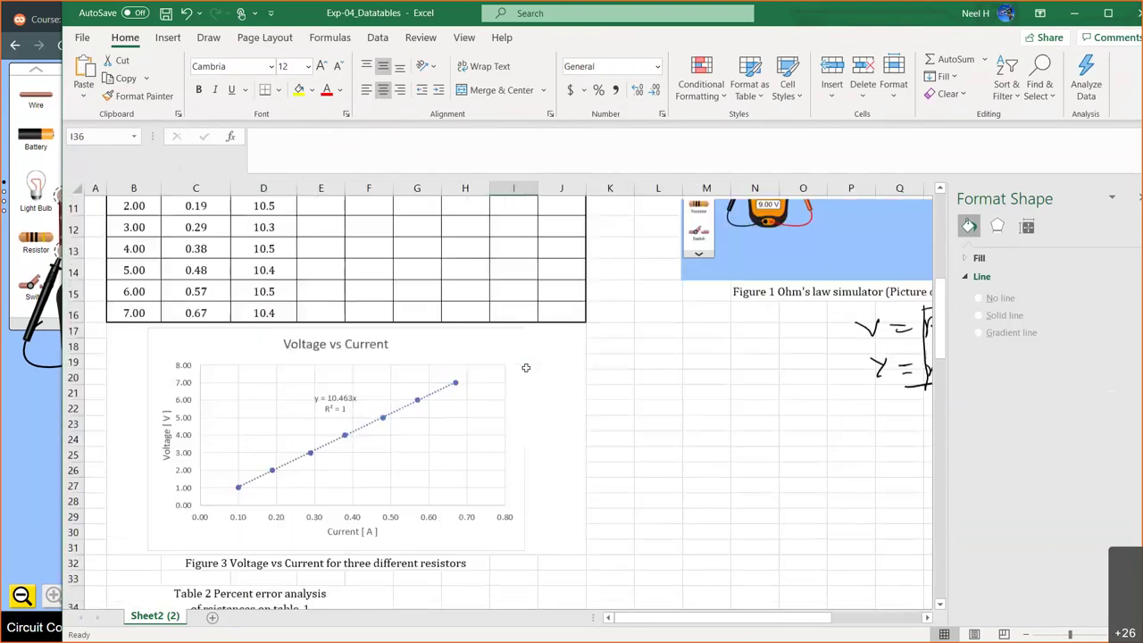
left_click(263, 378)
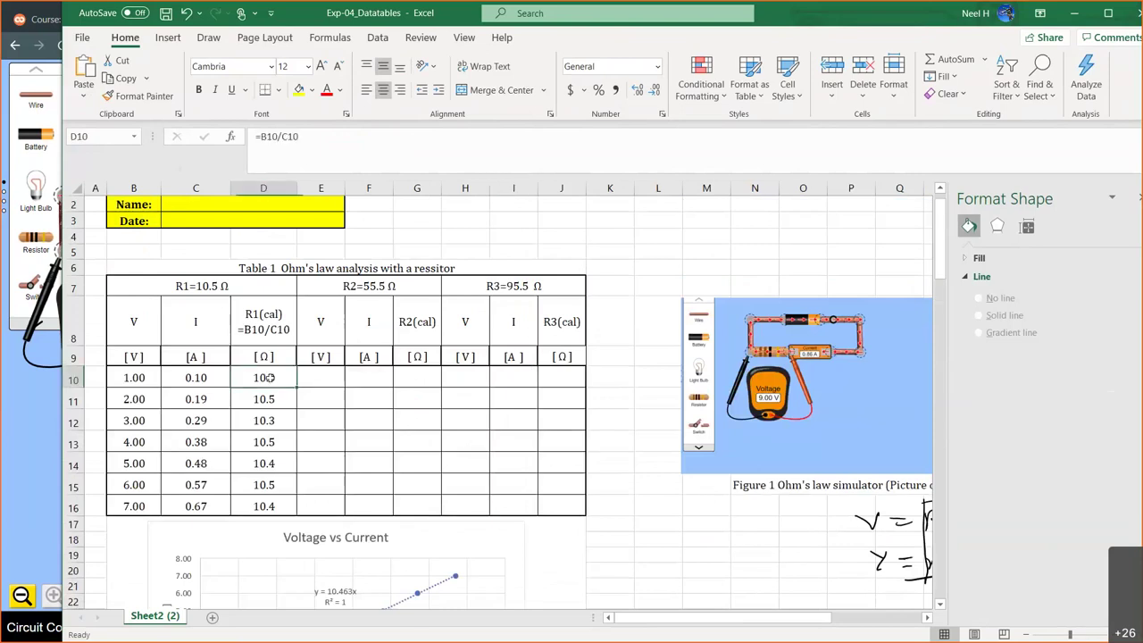
Step: Cut the =B10/C10 note from the D8 header so it reads just R1(cal)
left_click(264, 324)
left_click_drag(300, 152, 254, 150)
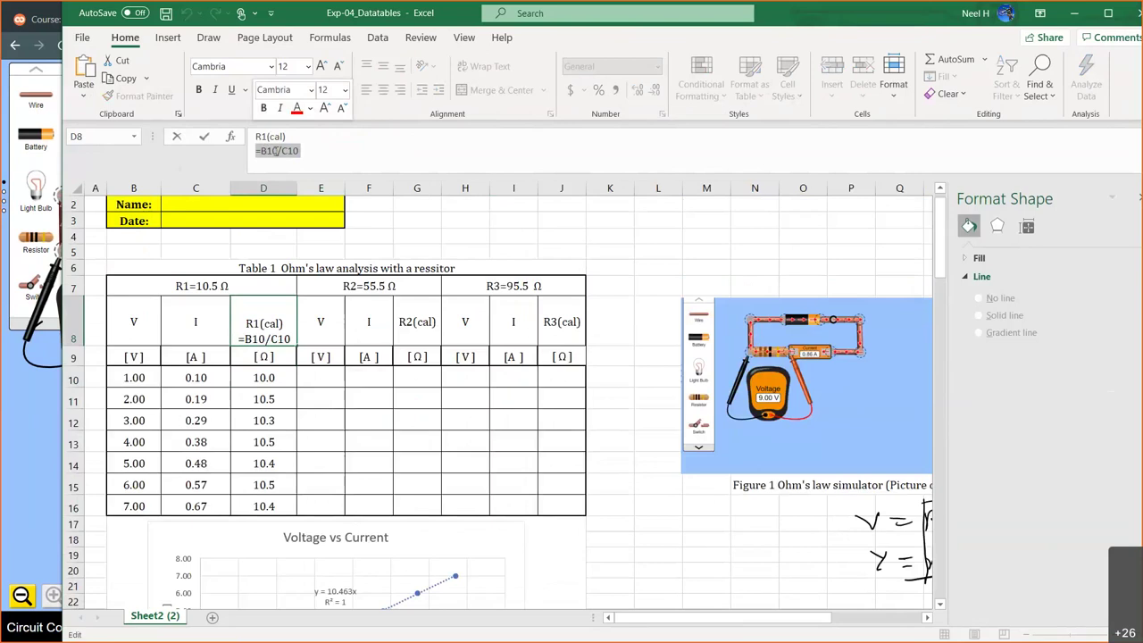
right_click(275, 151)
left_click(310, 162)
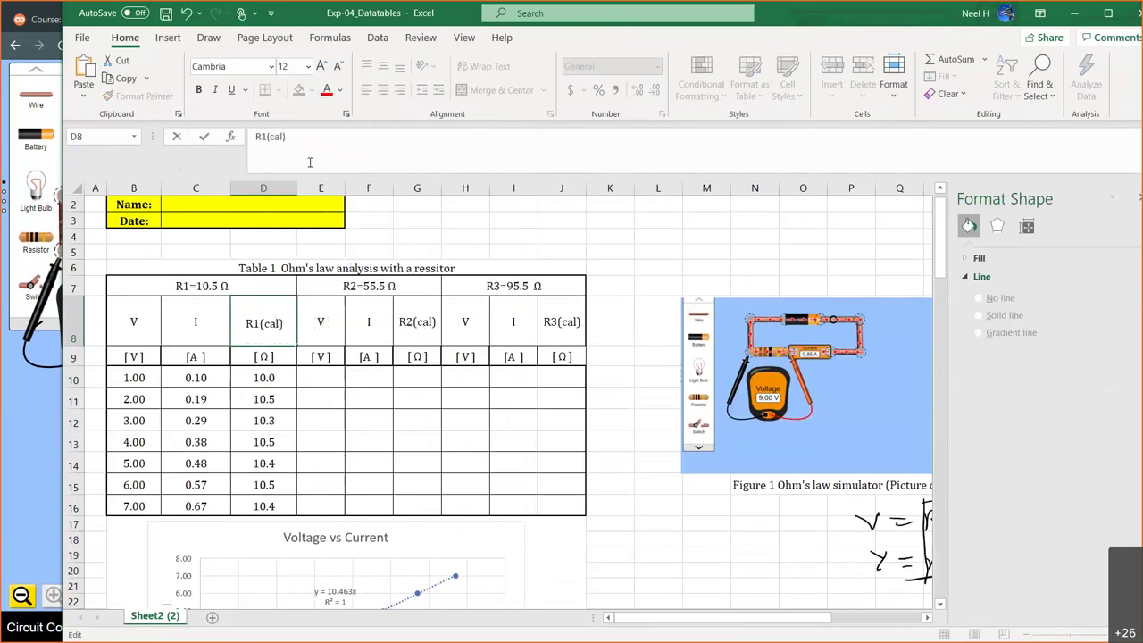
key("Return")
scroll(301, 189, "down", 6)
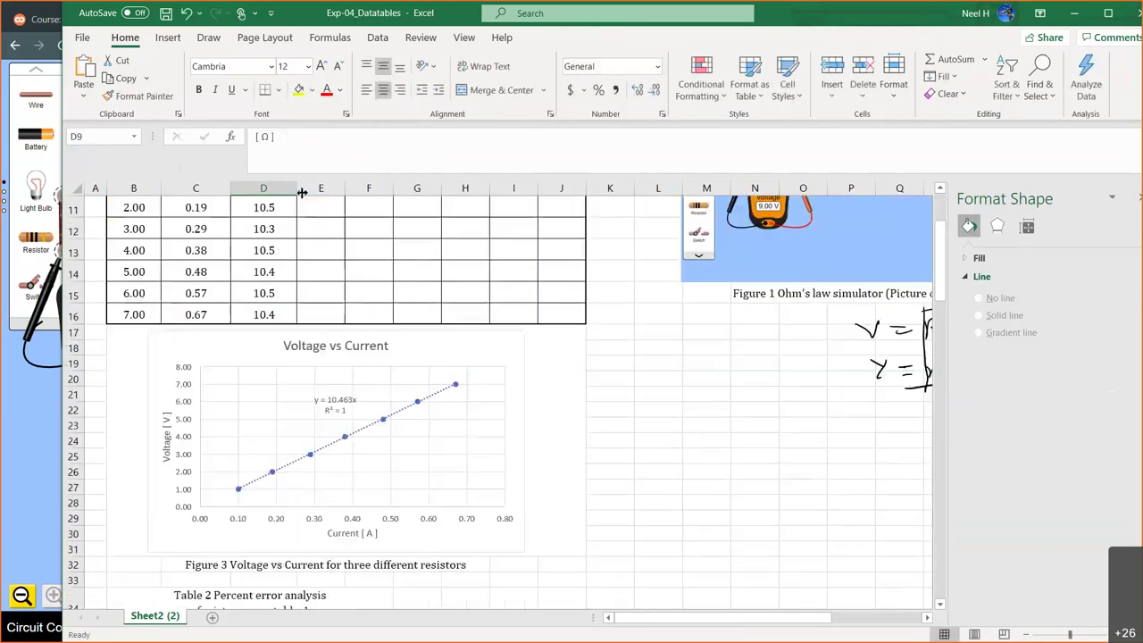
scroll(337, 353, "down", 1)
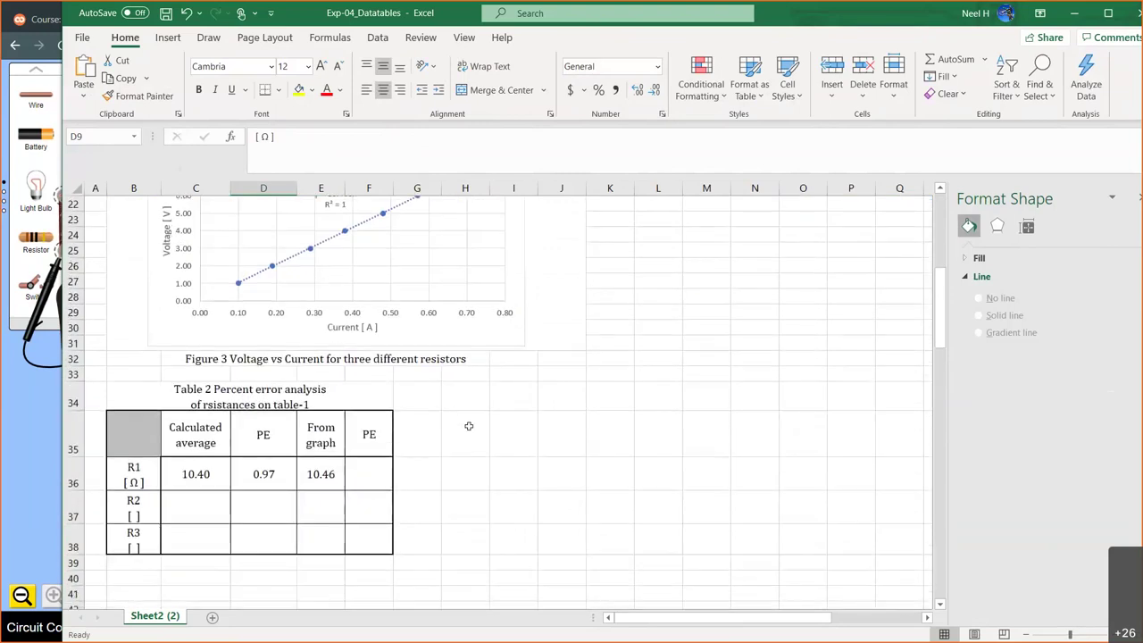
Step: Add the left-aligned note 'R (1) =B10/C10' in H35
left_click(469, 433)
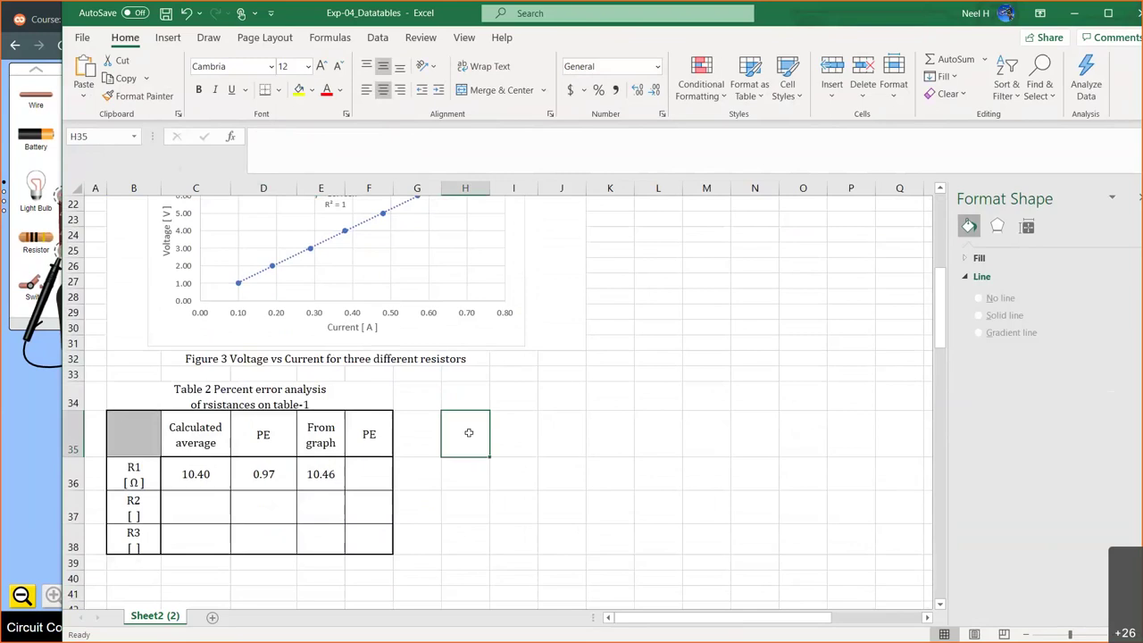
type("R (A")
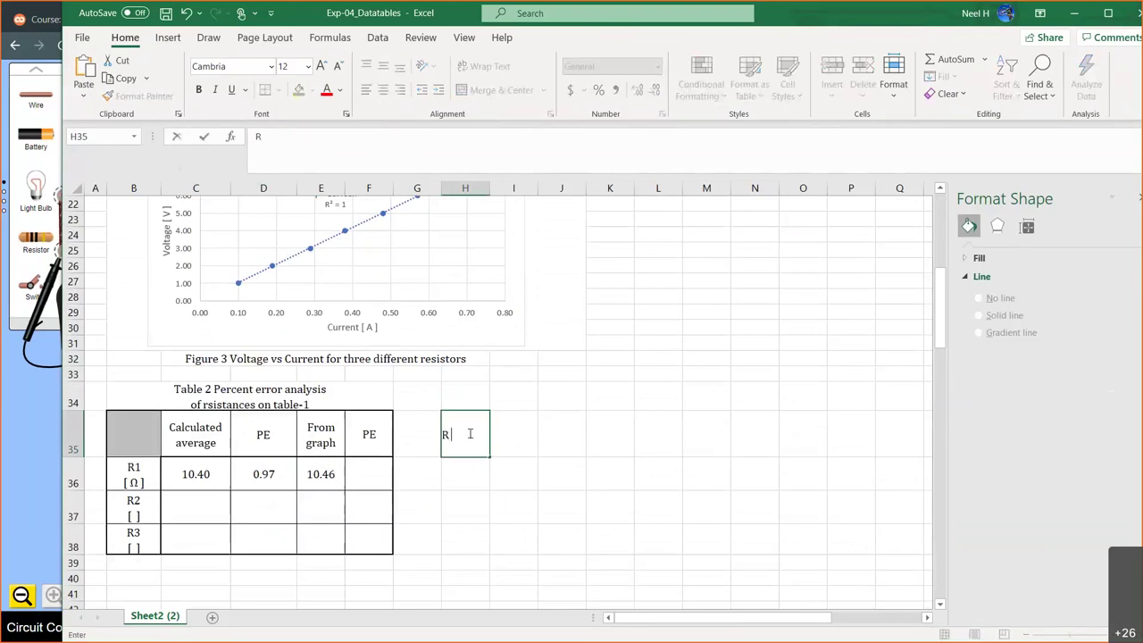
key("BackSpace")
type("1) =B10/C10")
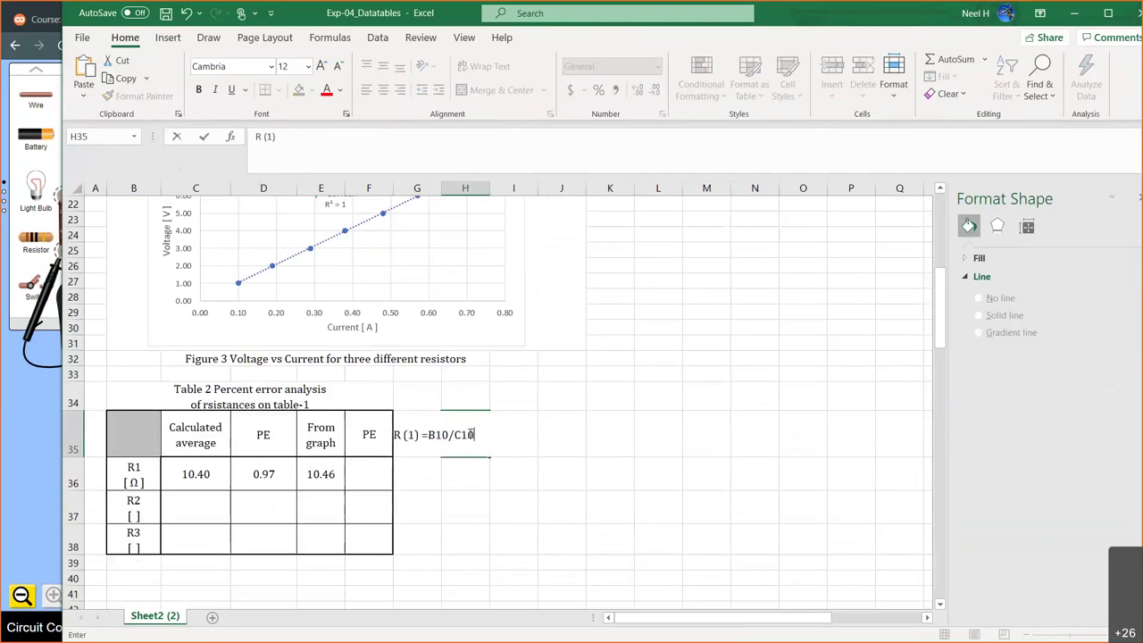
key("Return")
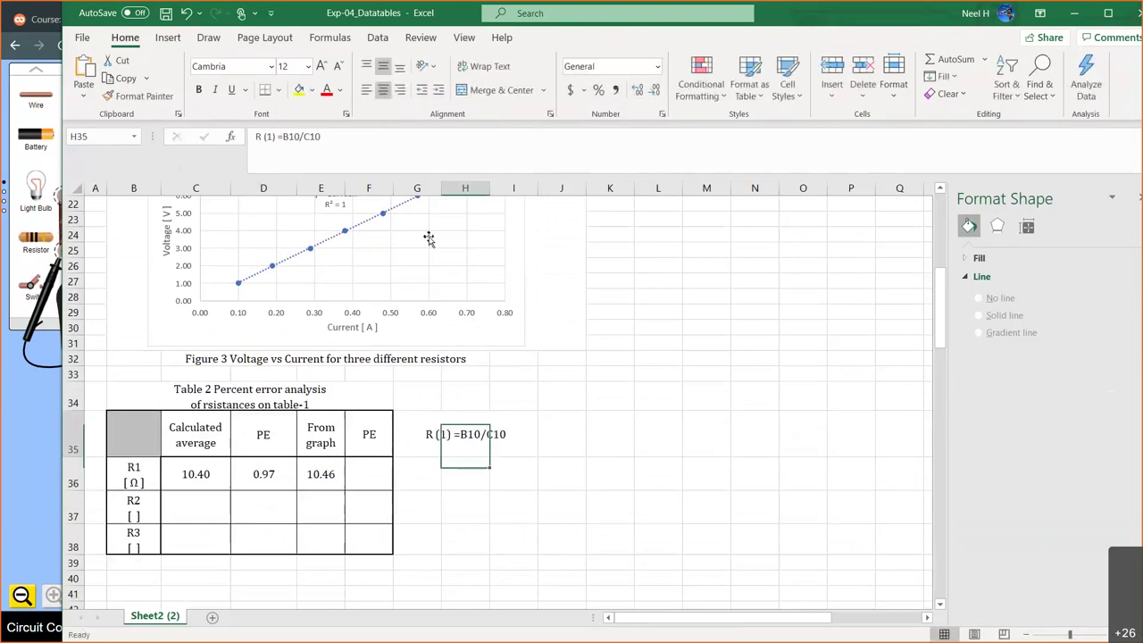
left_click(366, 90)
Step: Add the left-aligned note 'R(1, cal_avg) =AVERAGE(D10:D16)' in H36, copying the formula from C36
left_click(198, 471)
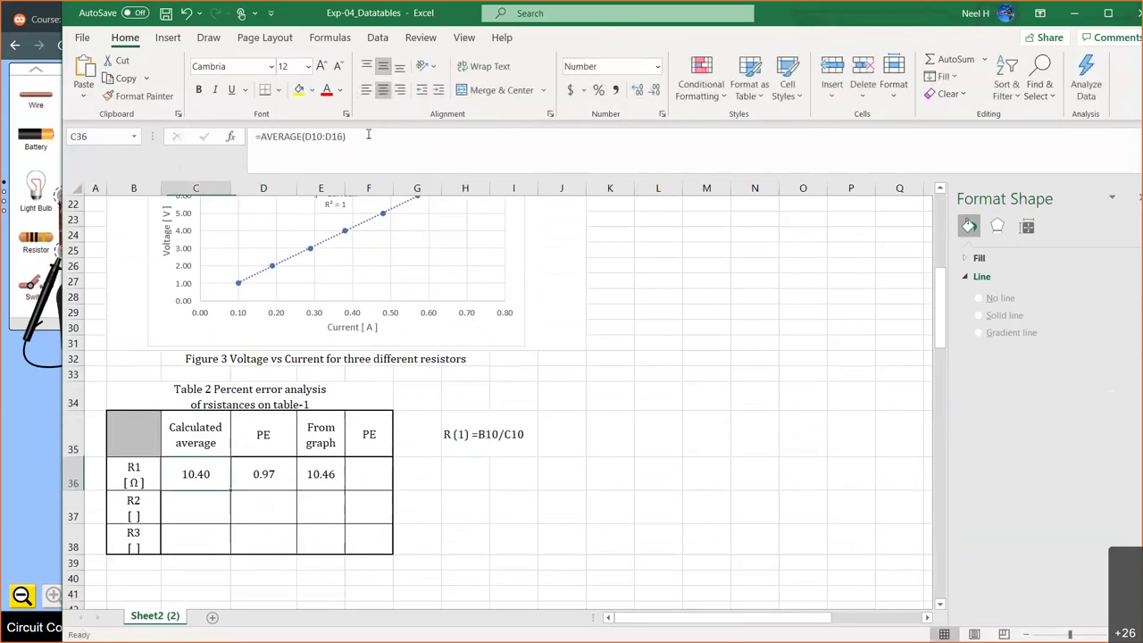
left_click_drag(369, 136, 223, 139)
key("ctrl+c")
key("Escape")
left_click(462, 478)
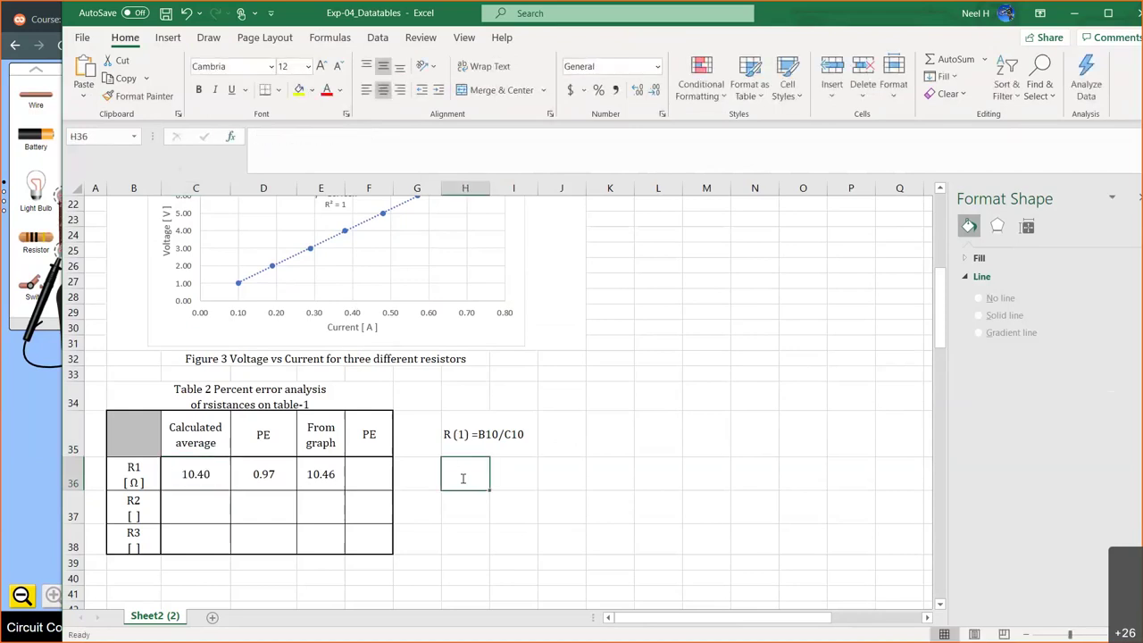
type("R(1")
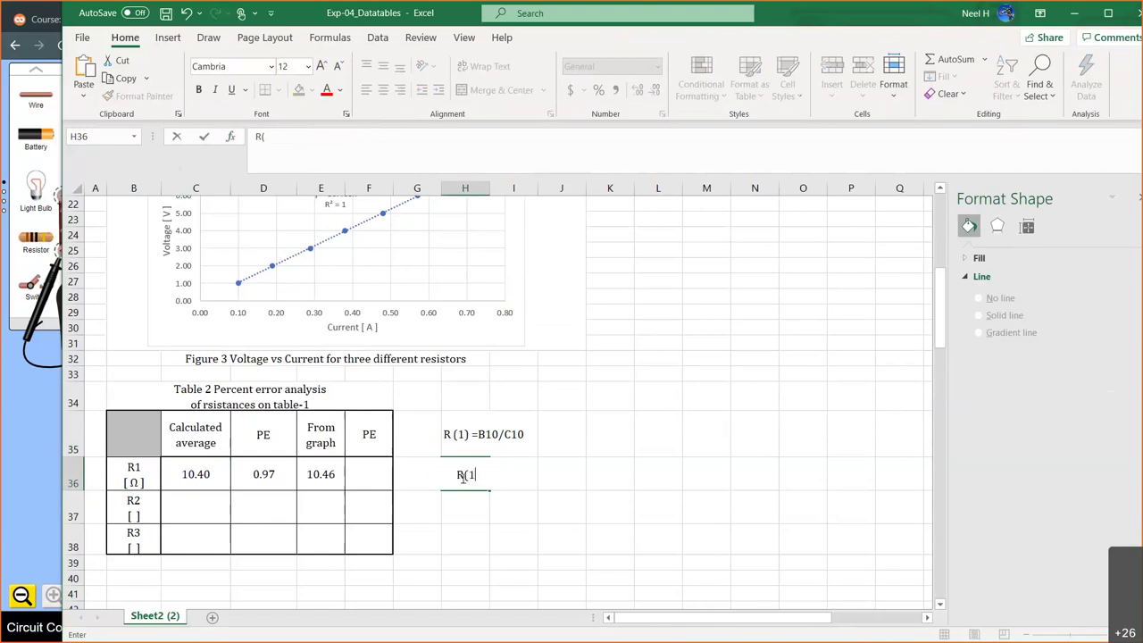
type(", cal_avg)")
key("ctrl+v")
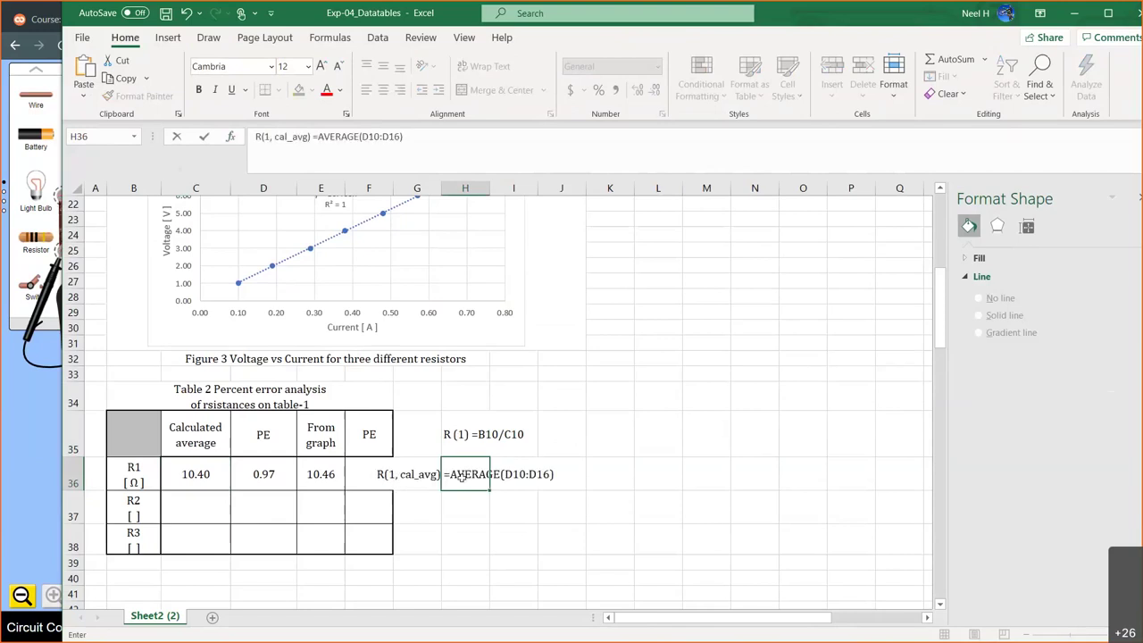
key("Return")
key("Up")
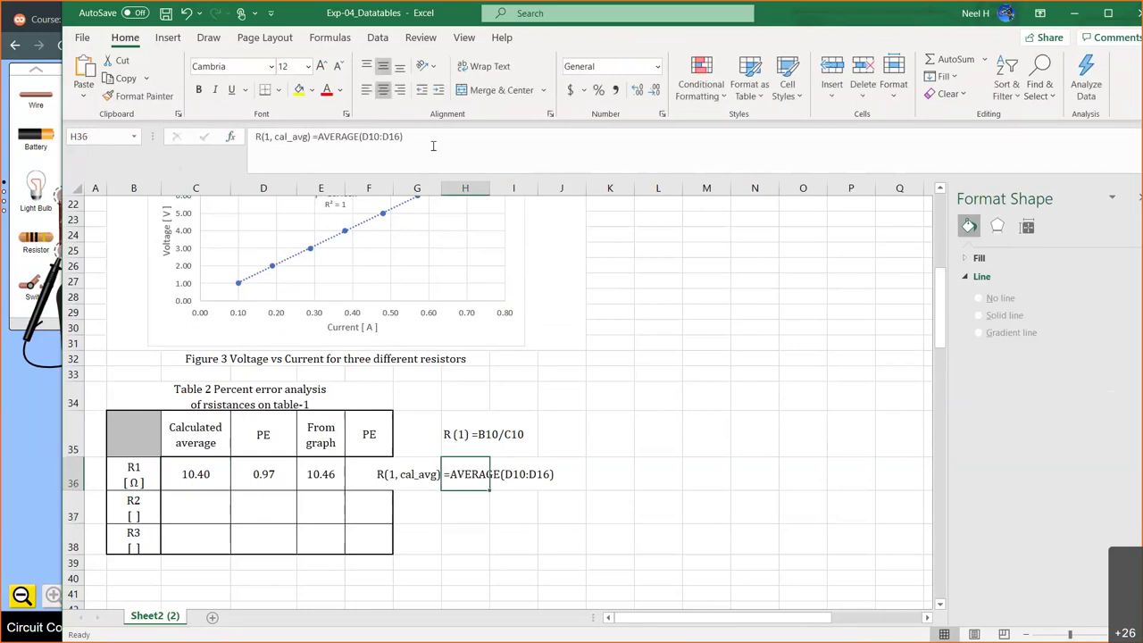
left_click(366, 90)
Step: Add the left-aligned note 'PE =ABS(10.5-C36)/10.5*100' in H37, copying the formula from D36
left_click(262, 482)
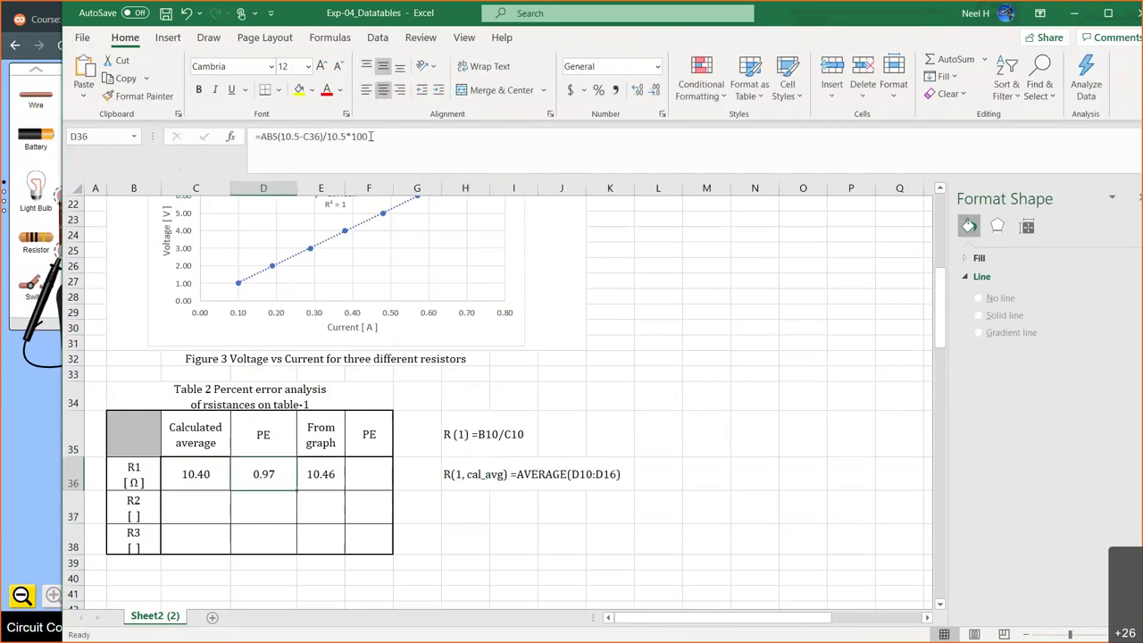
left_click_drag(372, 137, 207, 138)
key("ctrl+c")
left_click(204, 136)
left_click(322, 507)
left_click(475, 509)
type("PE")
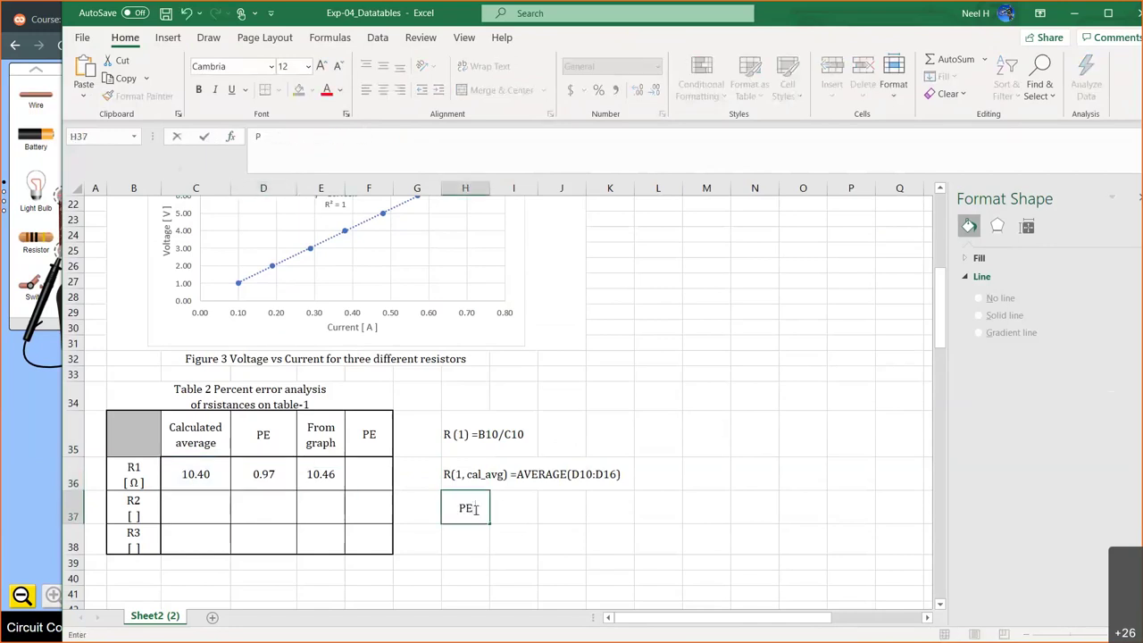
key("ctrl+v")
key("Return")
left_click(464, 508)
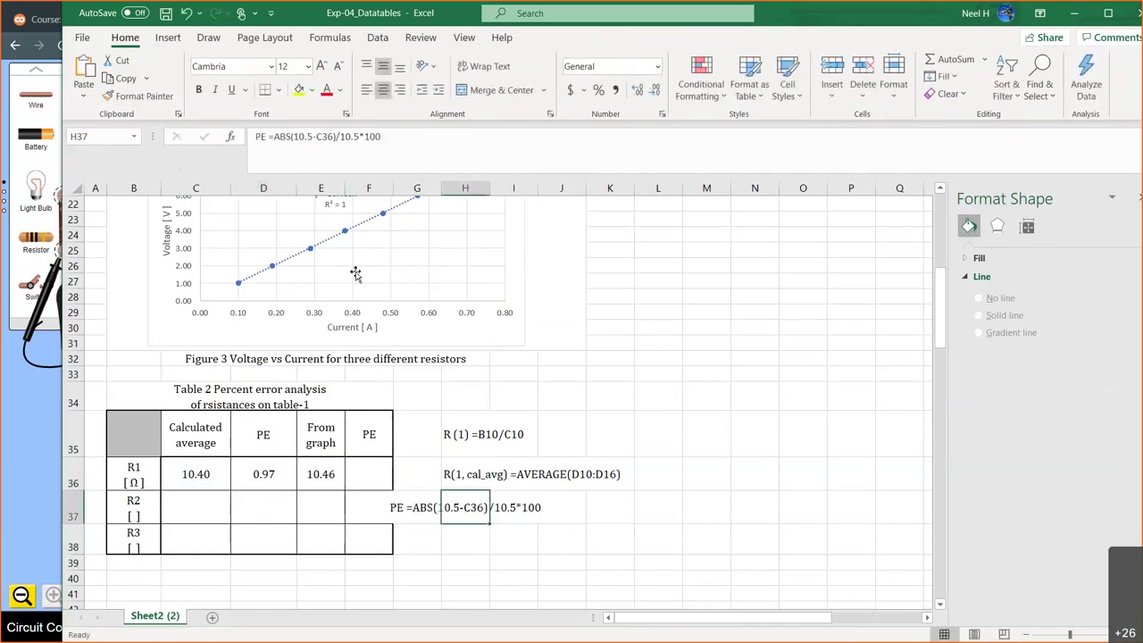
left_click(366, 89)
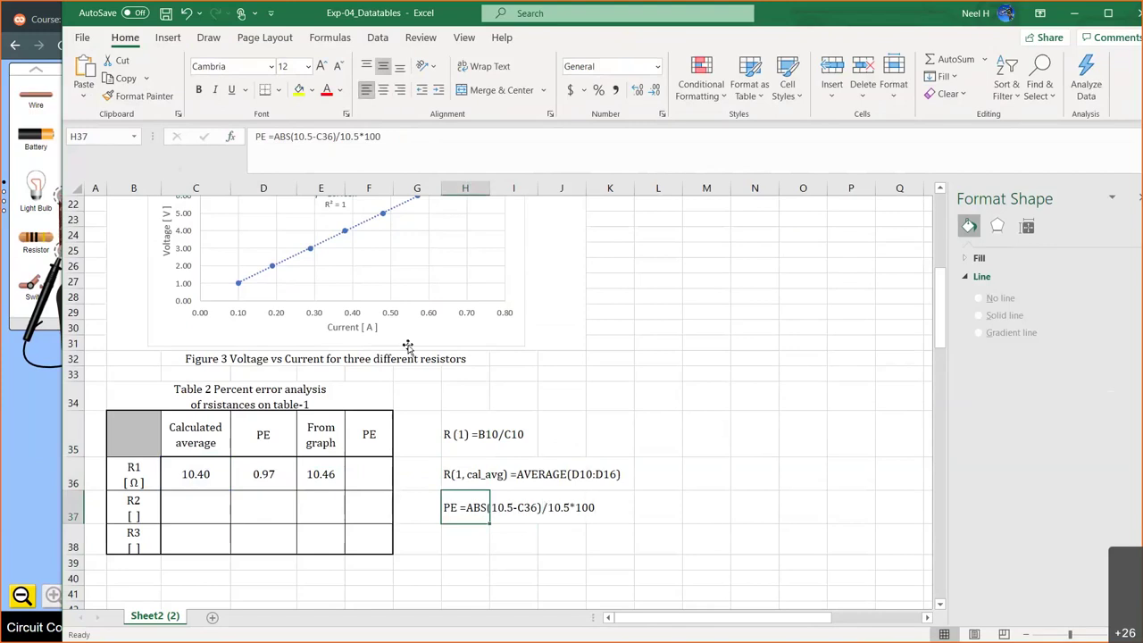
left_click(454, 425)
left_click(600, 503, "shift")
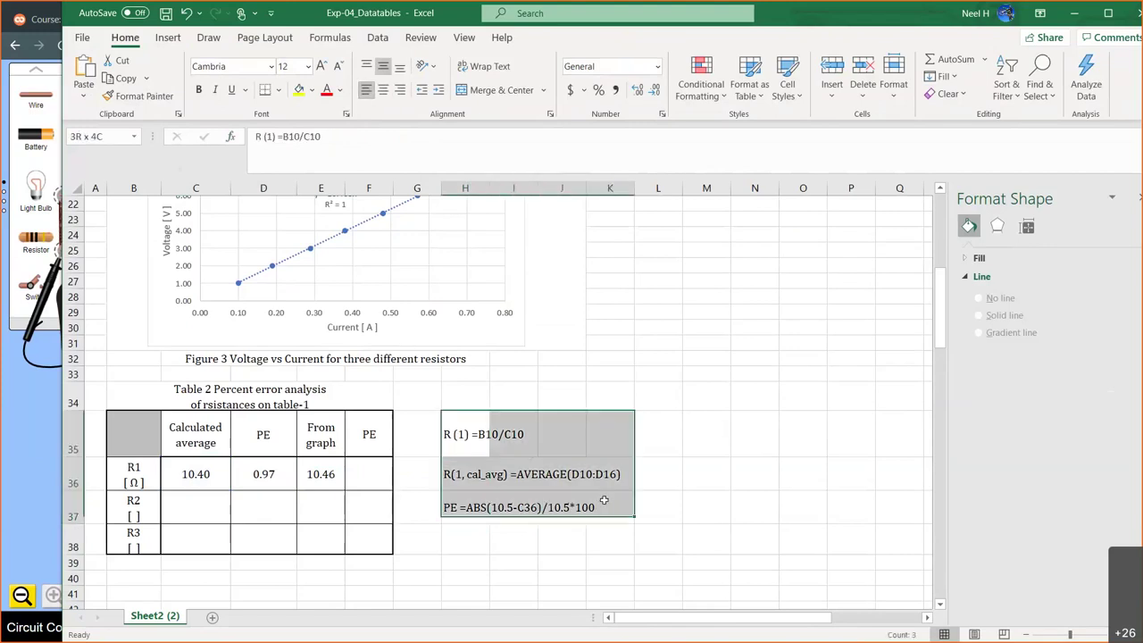
Step: Shade the H35:K37 formula notes with a yellow fill
left_click(300, 89)
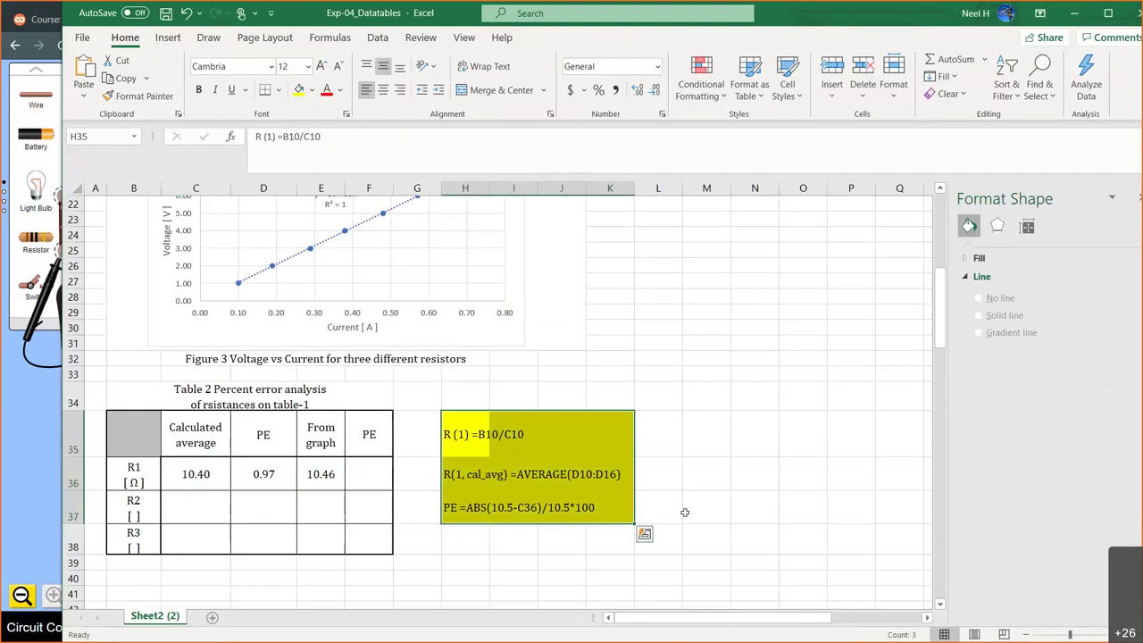
left_click(666, 487)
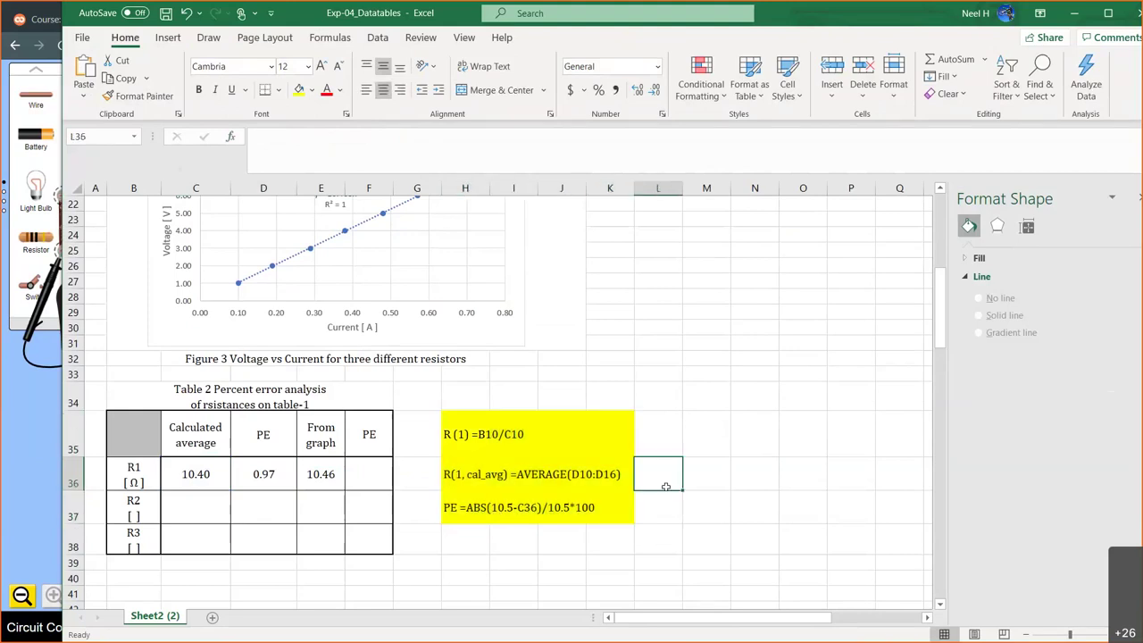
left_click(326, 477)
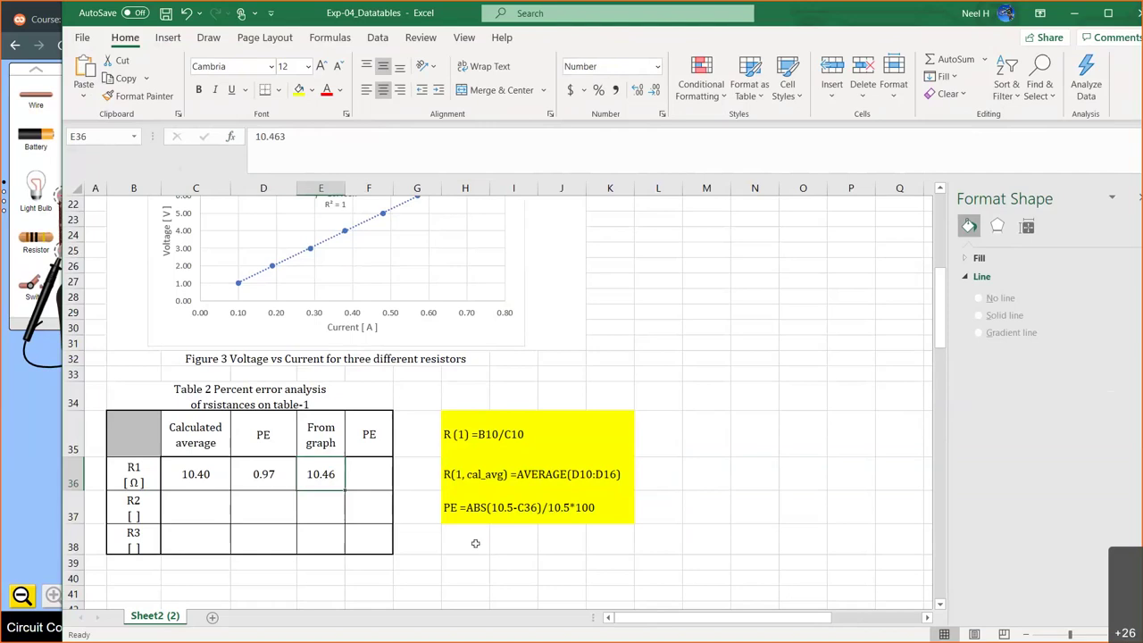
Step: Add the left-aligned note 'R(graph) = slope of the graph' in H38 across H38:K38
left_click(474, 543)
type("R(grap")
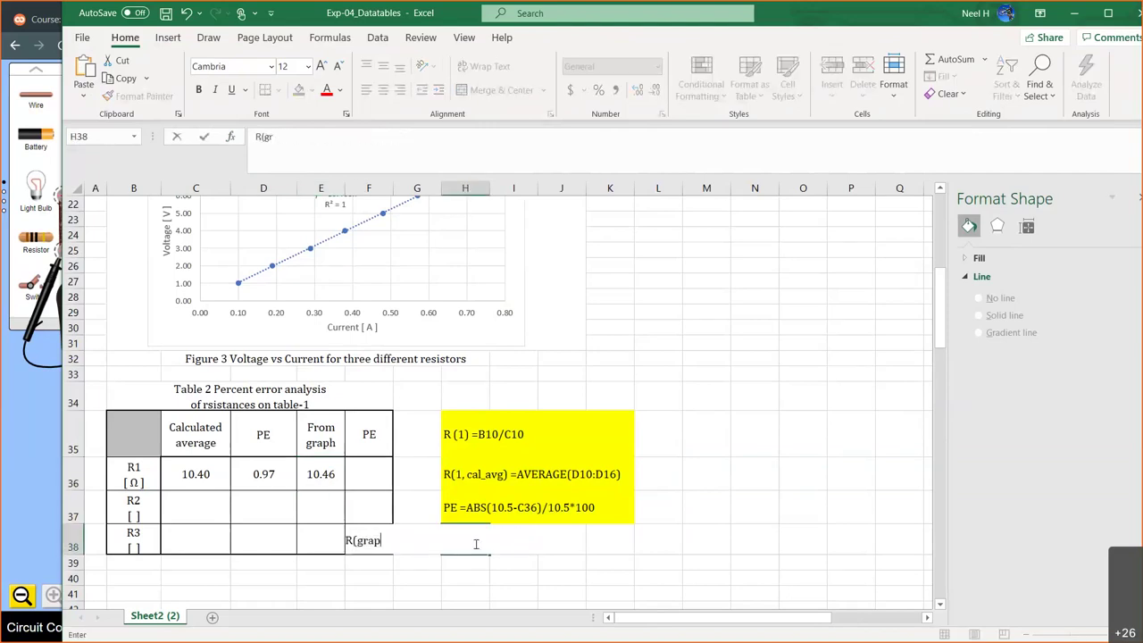
type("h) = slope of the graph")
key("ctrl+Return")
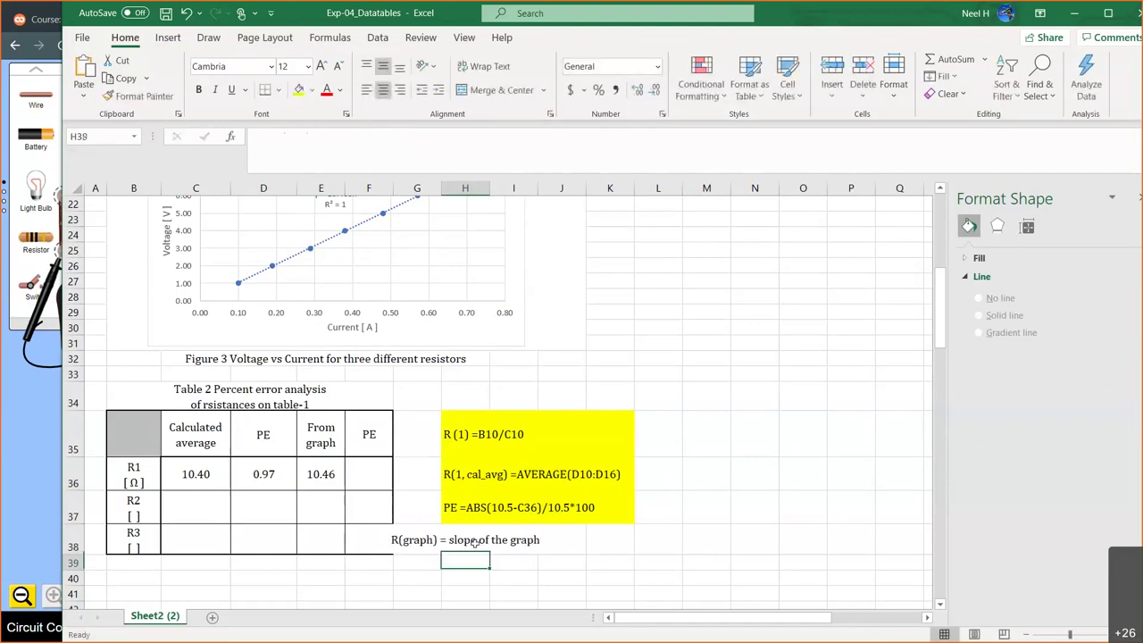
left_click(367, 89)
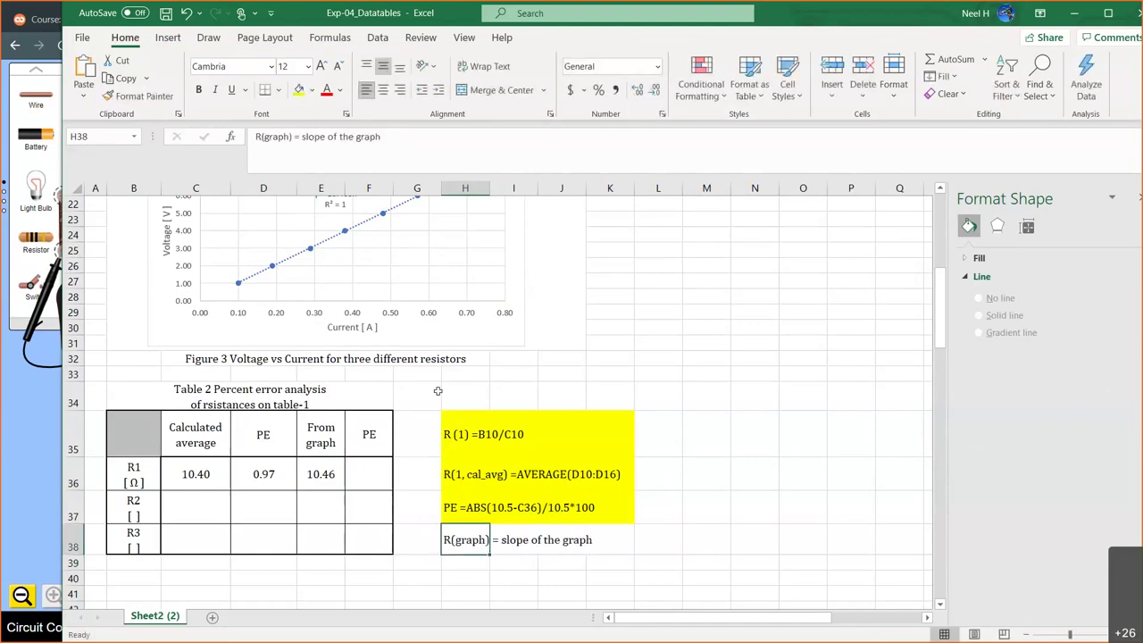
left_click_drag(466, 532, 616, 539)
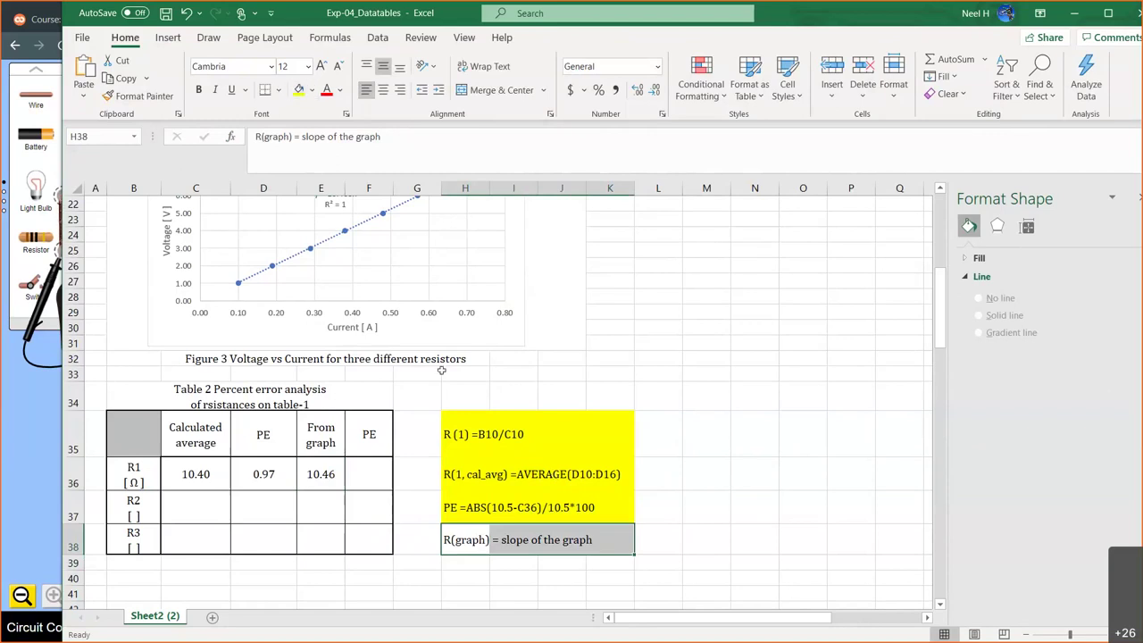
left_click(703, 481)
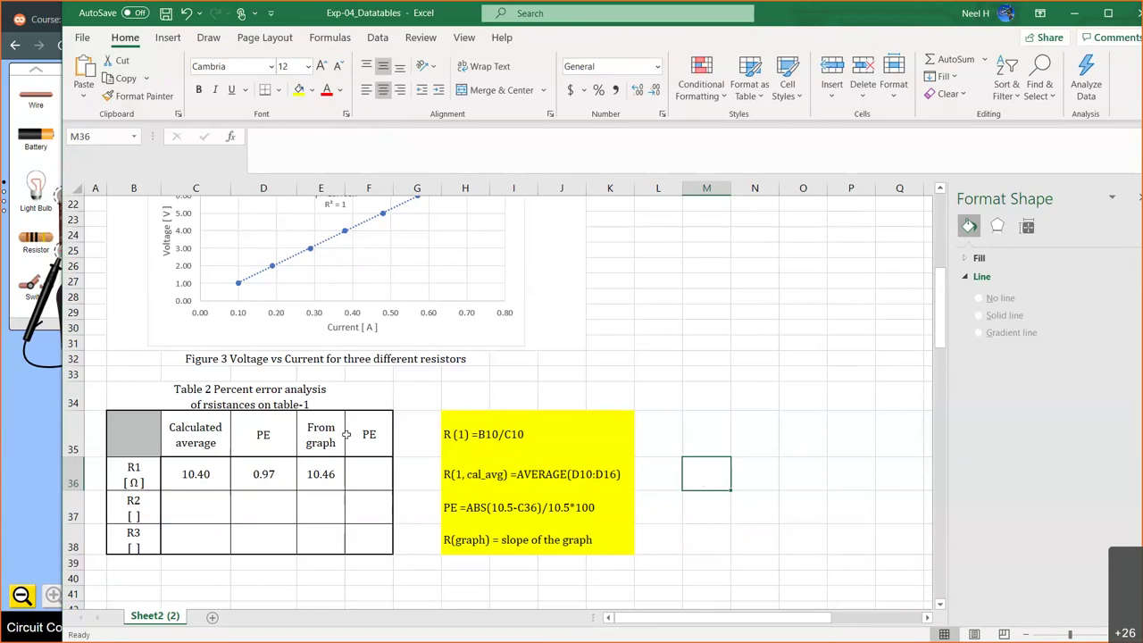
Step: Enter =ABS(10.5-E36)/10.5*100 in F36, giving R1's graph percent error of 0.35
left_click(367, 478)
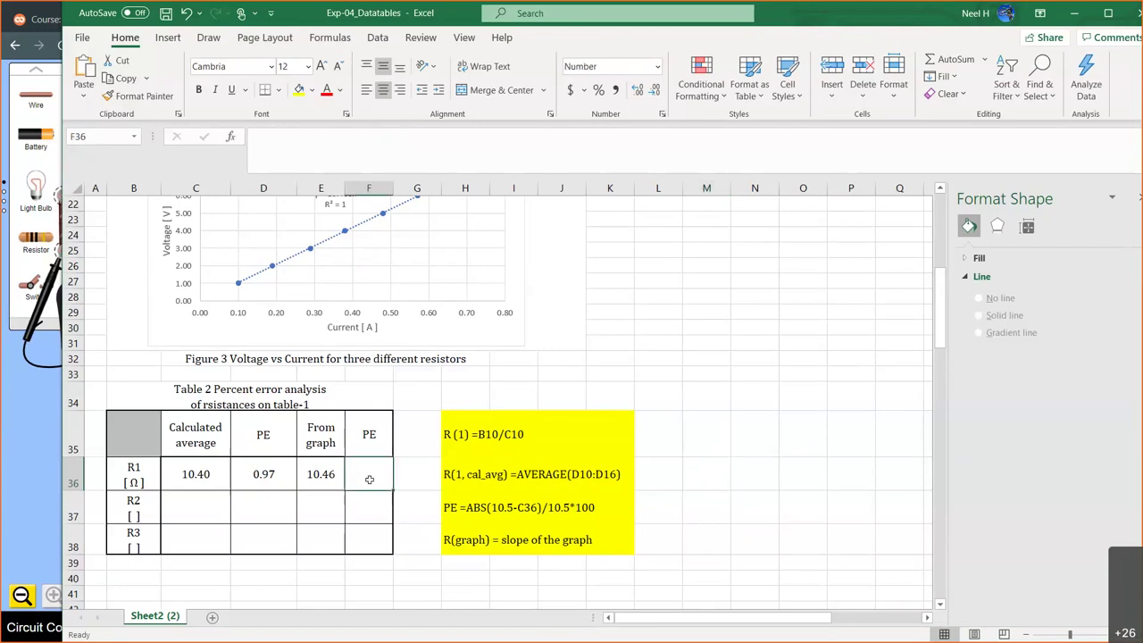
type("=ab")
key("Tab")
type("10.")
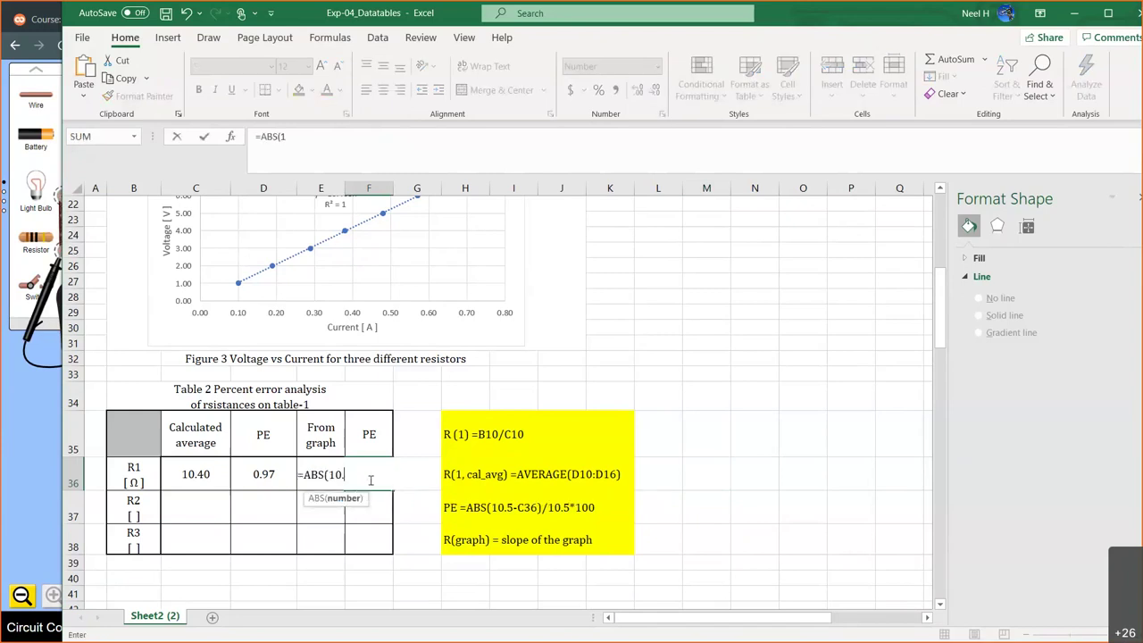
type("5-E")
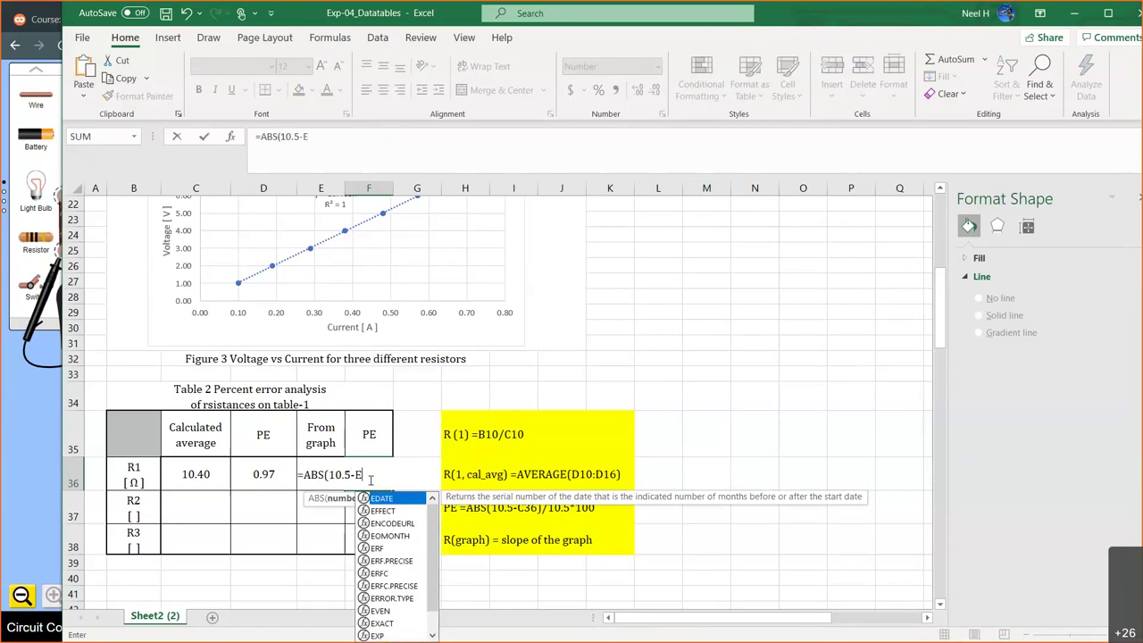
type("36)/10.5*100")
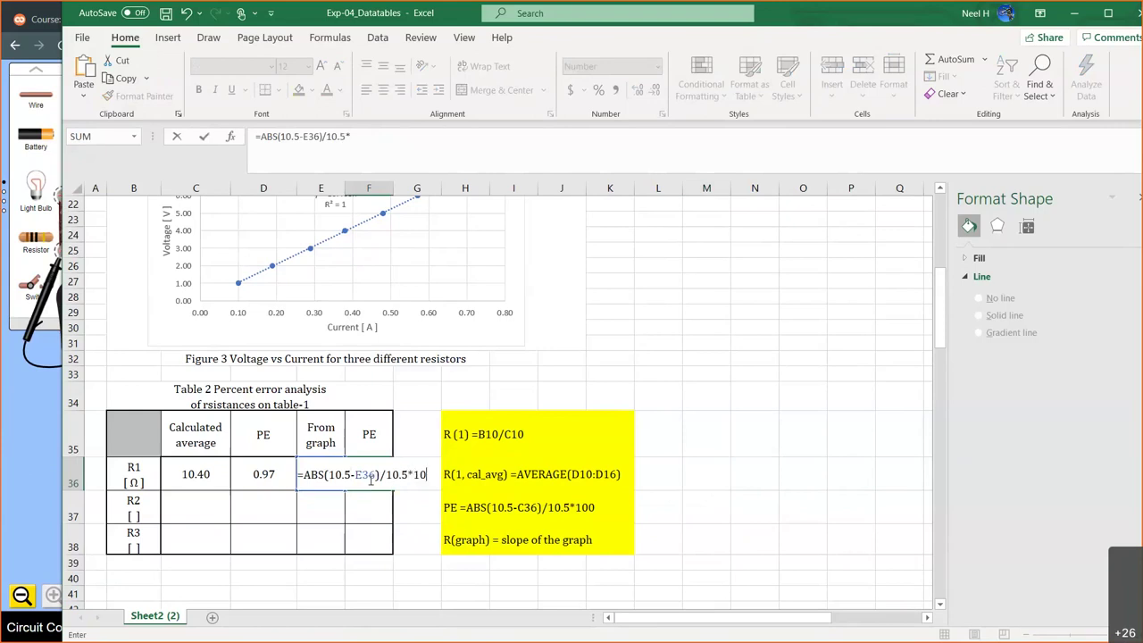
key("ctrl+Return")
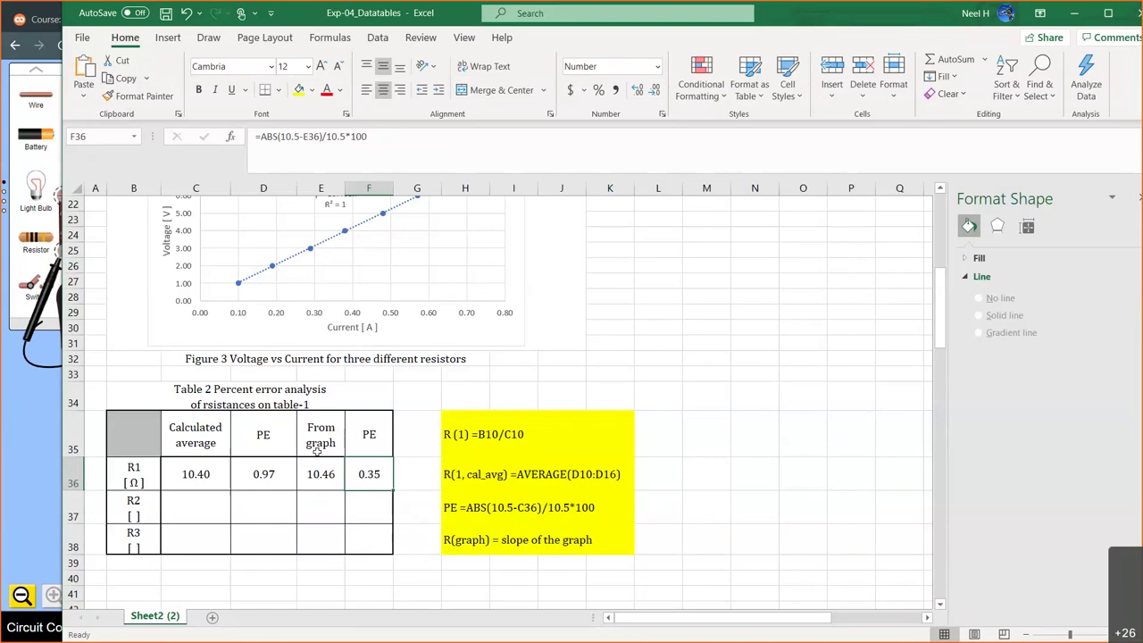
left_click(264, 435)
Step: Rename the D35 header to 'PE for calculated'
left_click(289, 135)
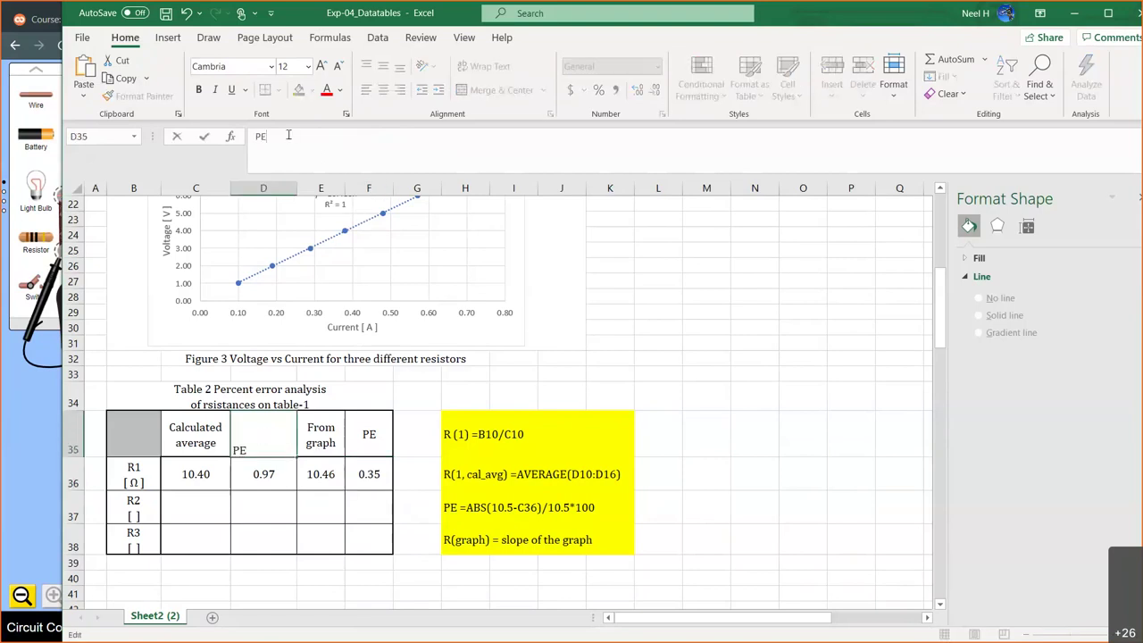
type("for")
key("BackSpace")
key("BackSpace")
key("BackSpace")
key("BackSpace")
type("E for calculated")
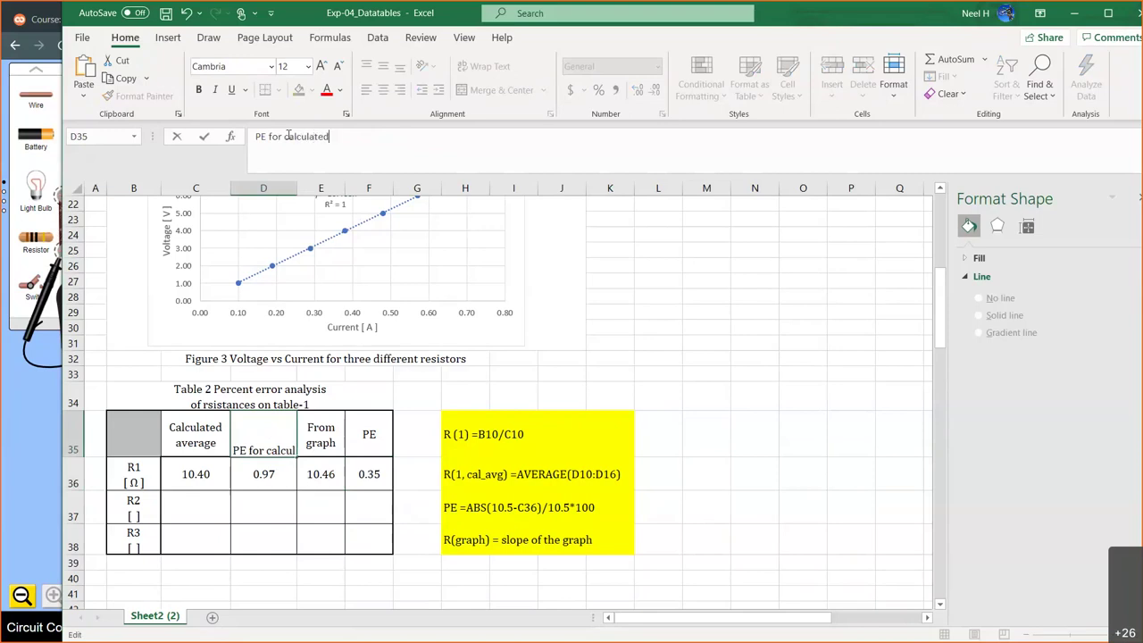
key("Return")
Step: Rename the F35 header to 'PE for graph', broken over two lines
left_click(368, 435)
left_click(287, 139)
type("for graph")
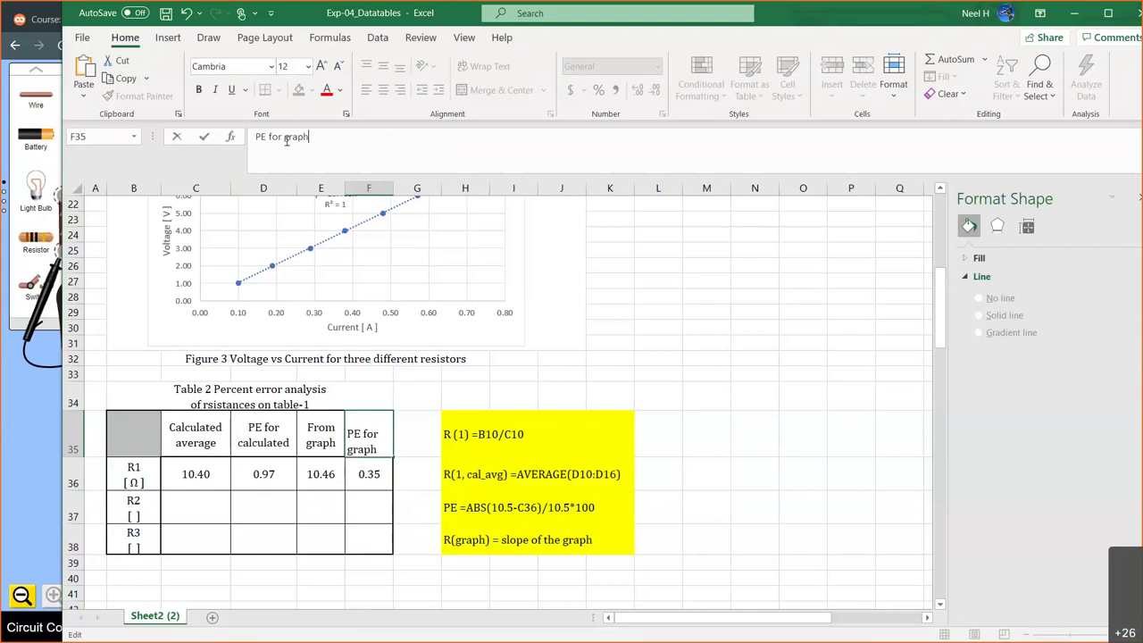
key("Return")
left_click(368, 434)
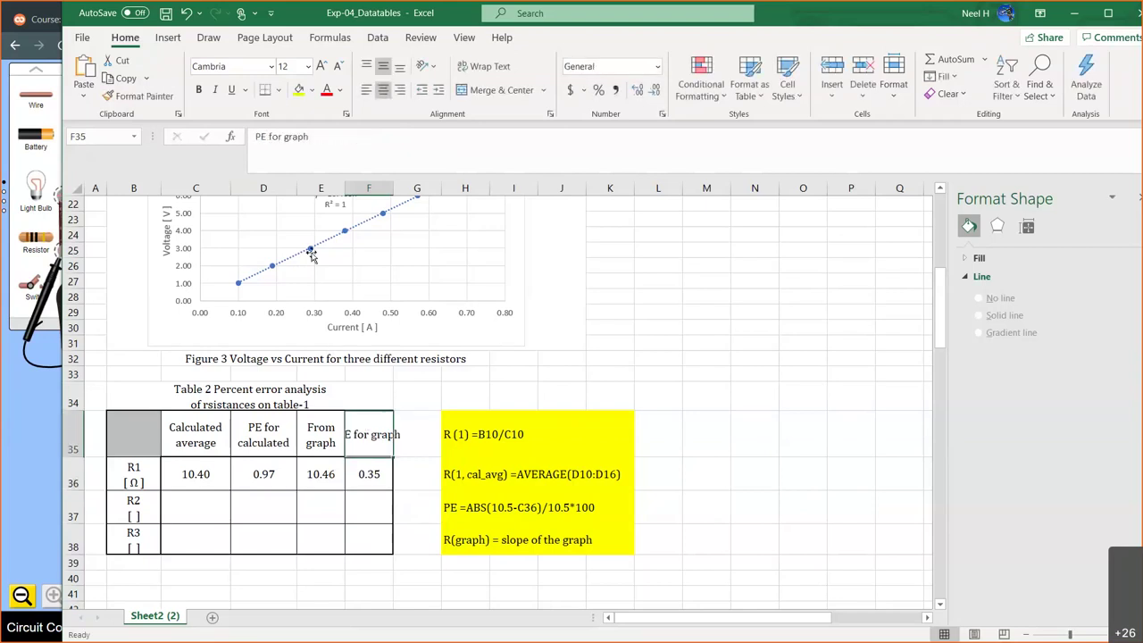
left_click(285, 137)
key("alt+Return")
key("Return")
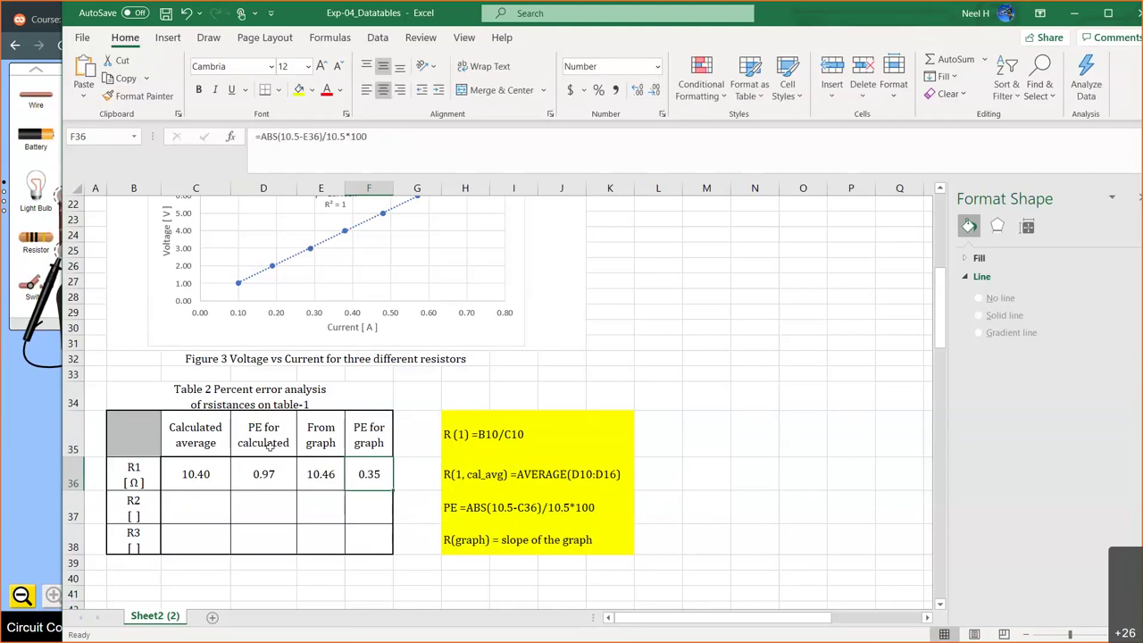
left_click(269, 446)
left_click(380, 443)
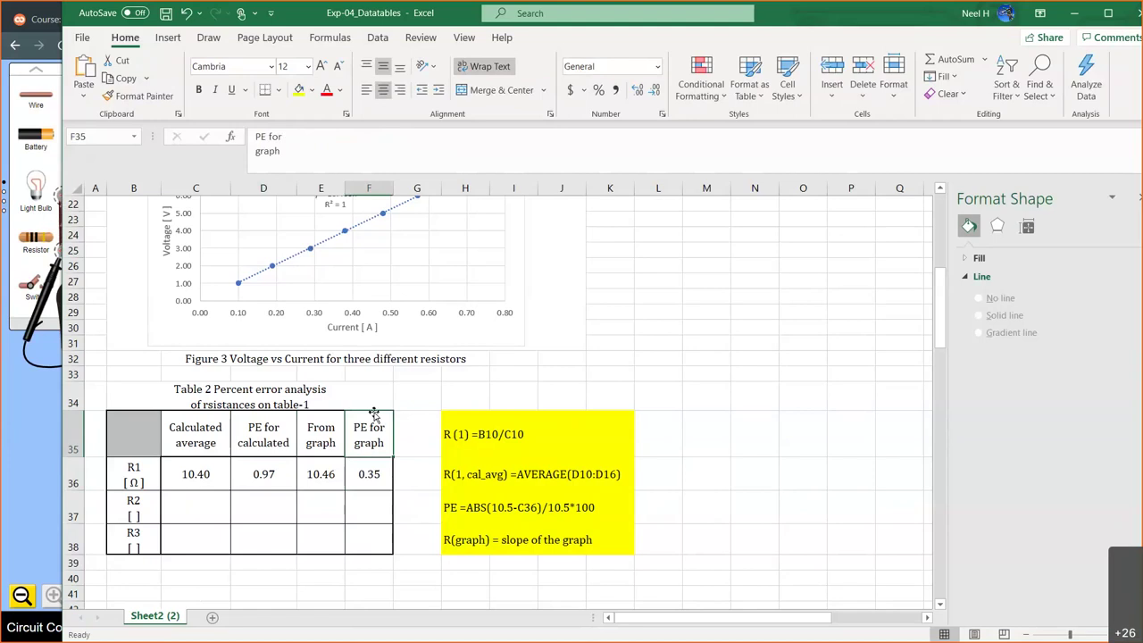
Step: Select E10:G16, then select the Voltage vs Current chart to show its Format Chart Area pane
scroll(374, 415, "up", 4)
scroll(380, 311, "up", 2)
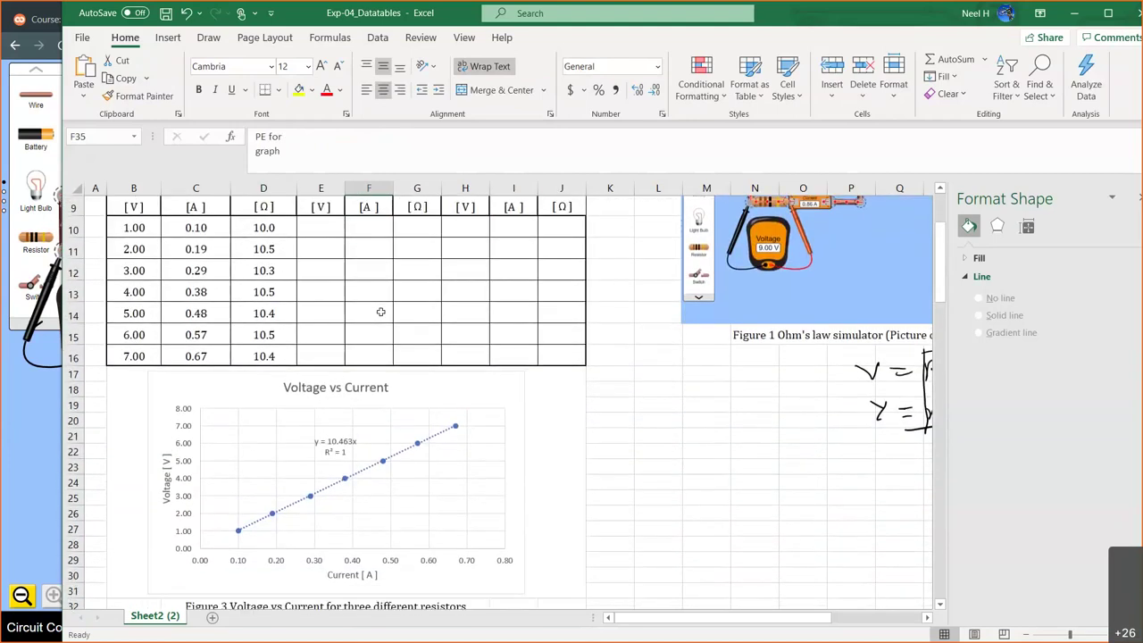
left_click(259, 396)
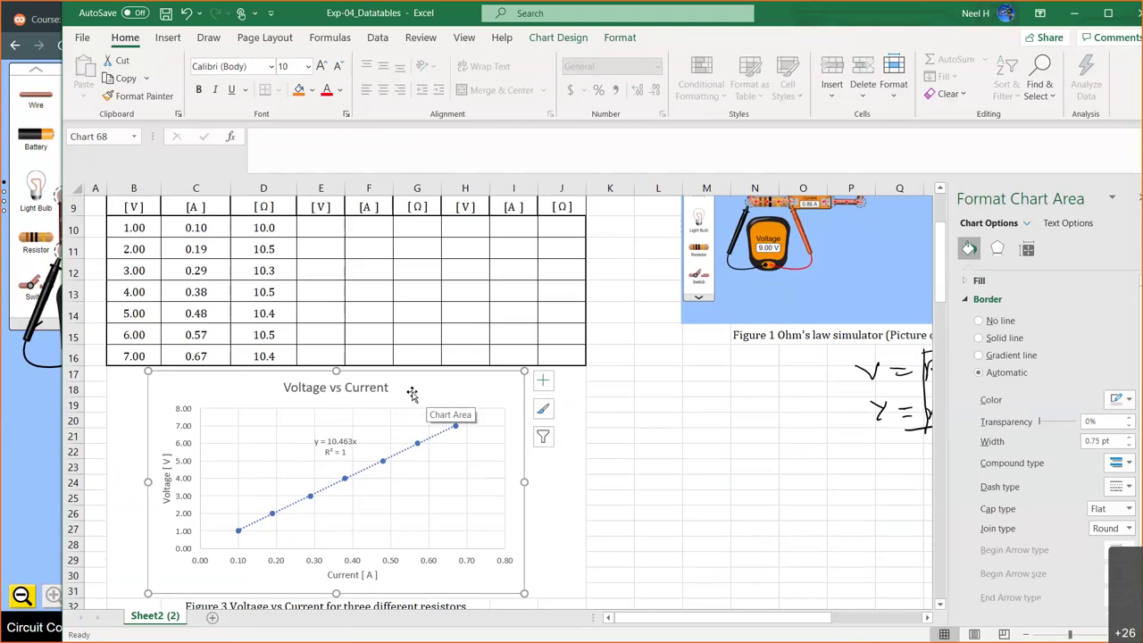
scroll(411, 394, "up", 1)
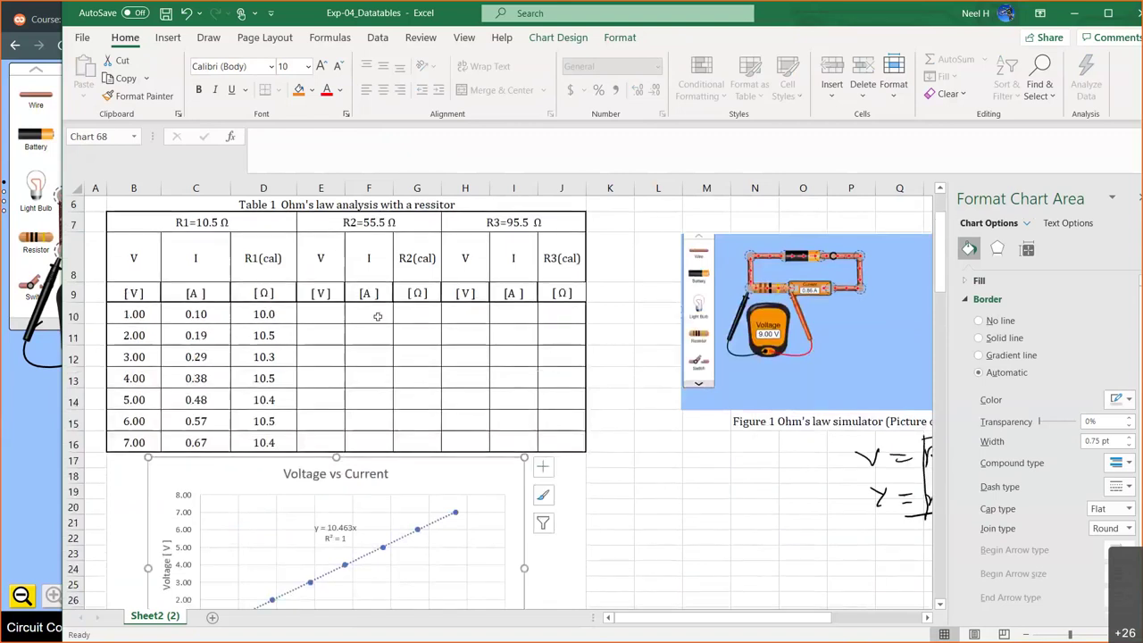
left_click(325, 317)
left_click_drag(324, 317, 421, 439)
scroll(289, 403, "down", 6)
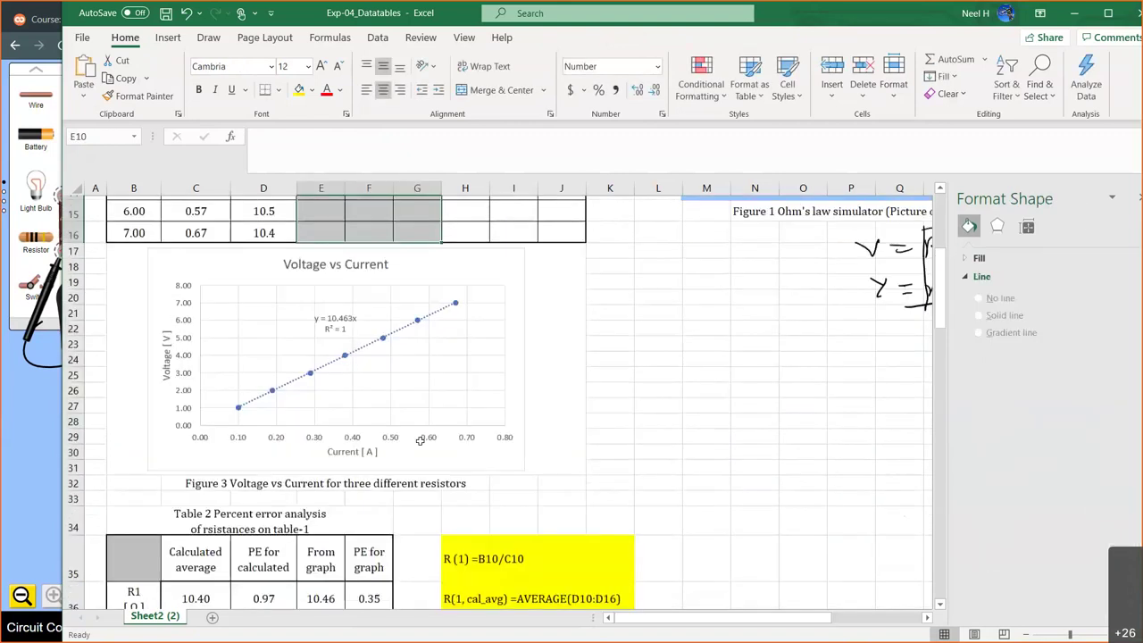
scroll(289, 403, "up", 3)
left_click(256, 262)
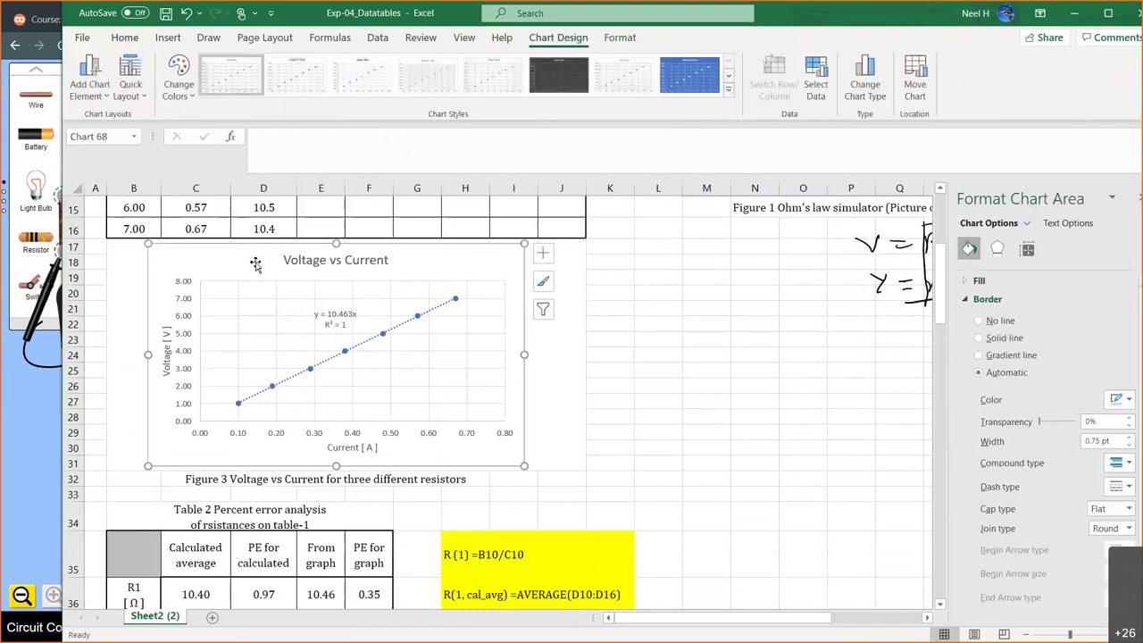
left_click(820, 84)
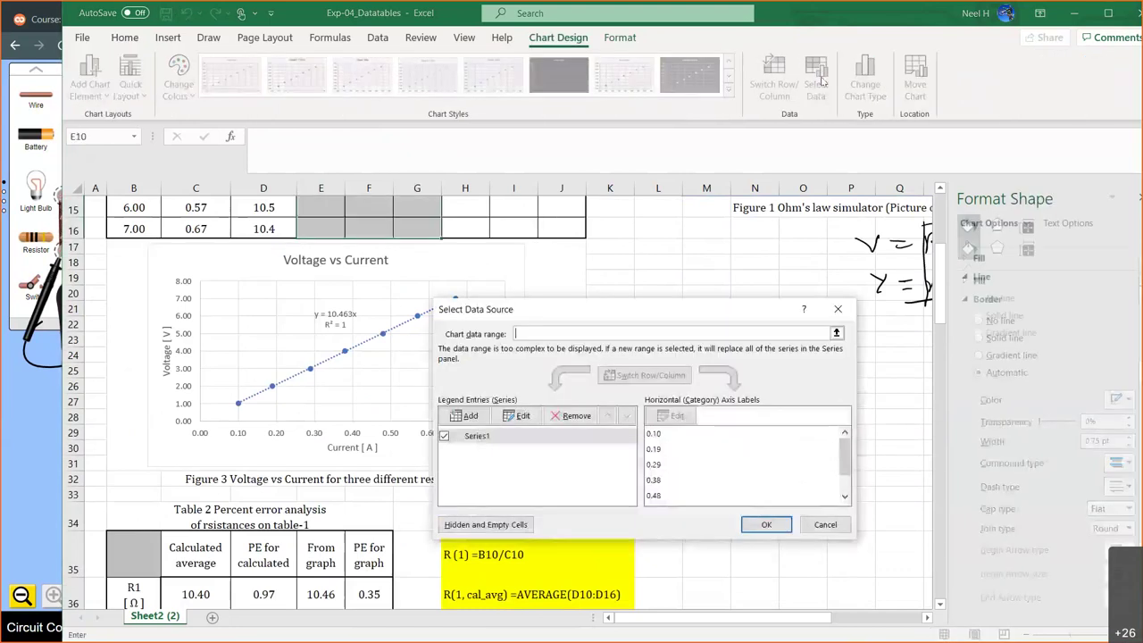
left_click(477, 438)
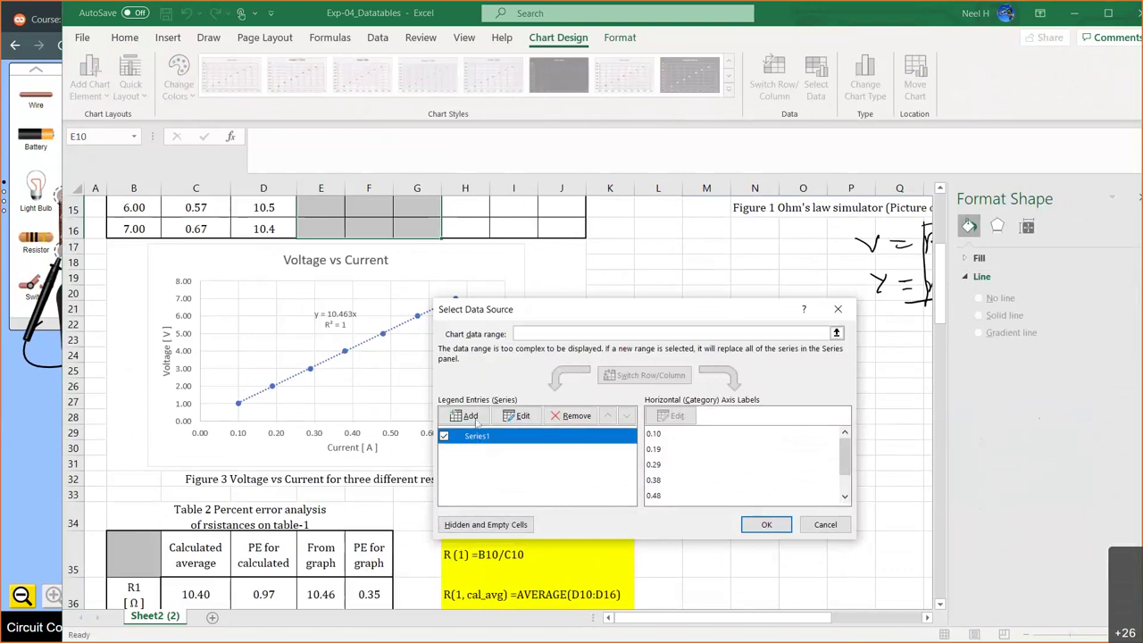
left_click(465, 415)
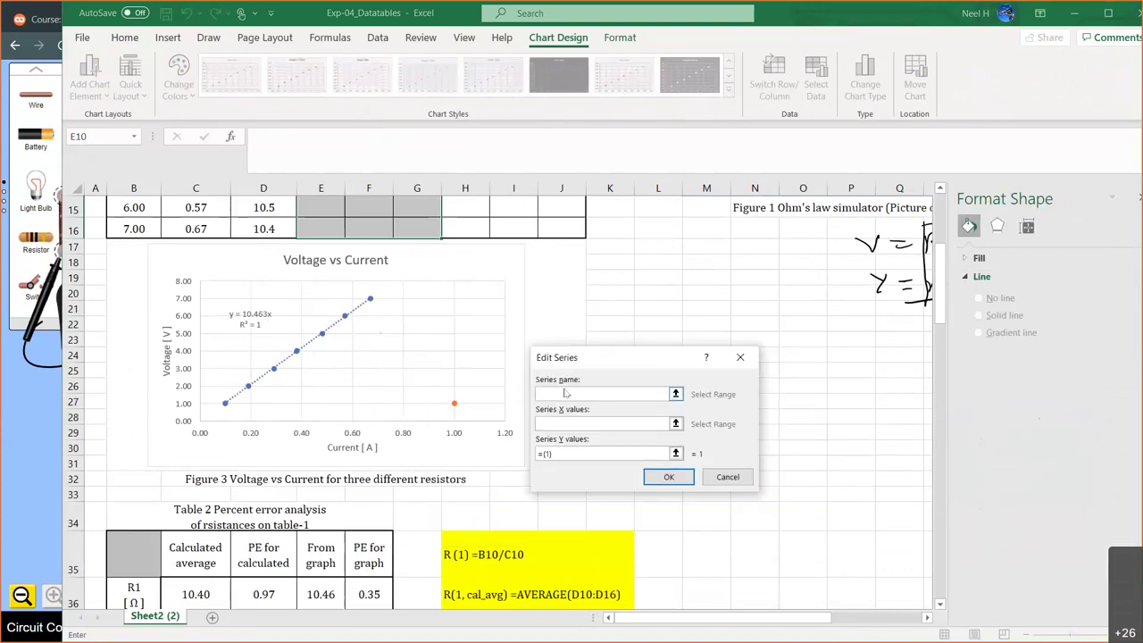
type("R2")
key("Tab")
scroll(461, 394, "up", 2)
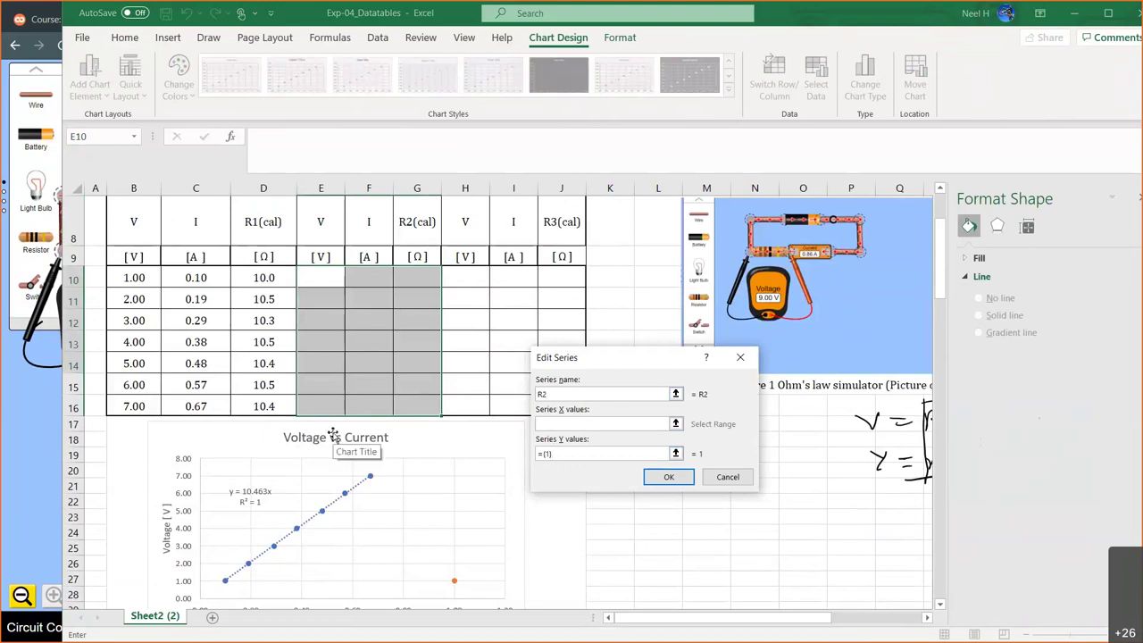
left_click(728, 477)
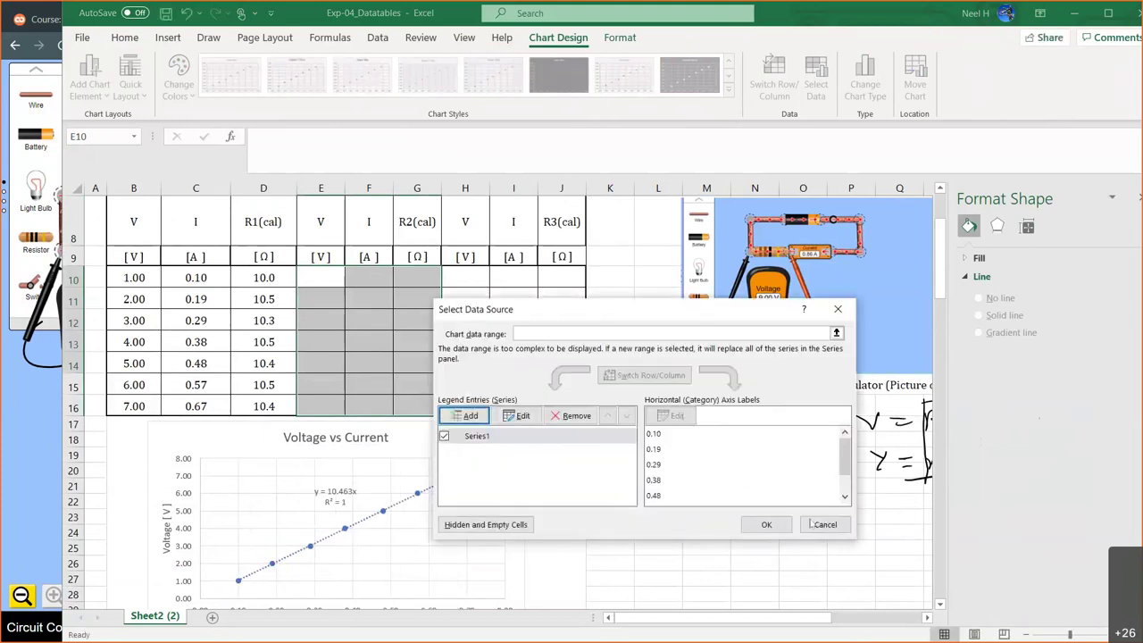
left_click(760, 523)
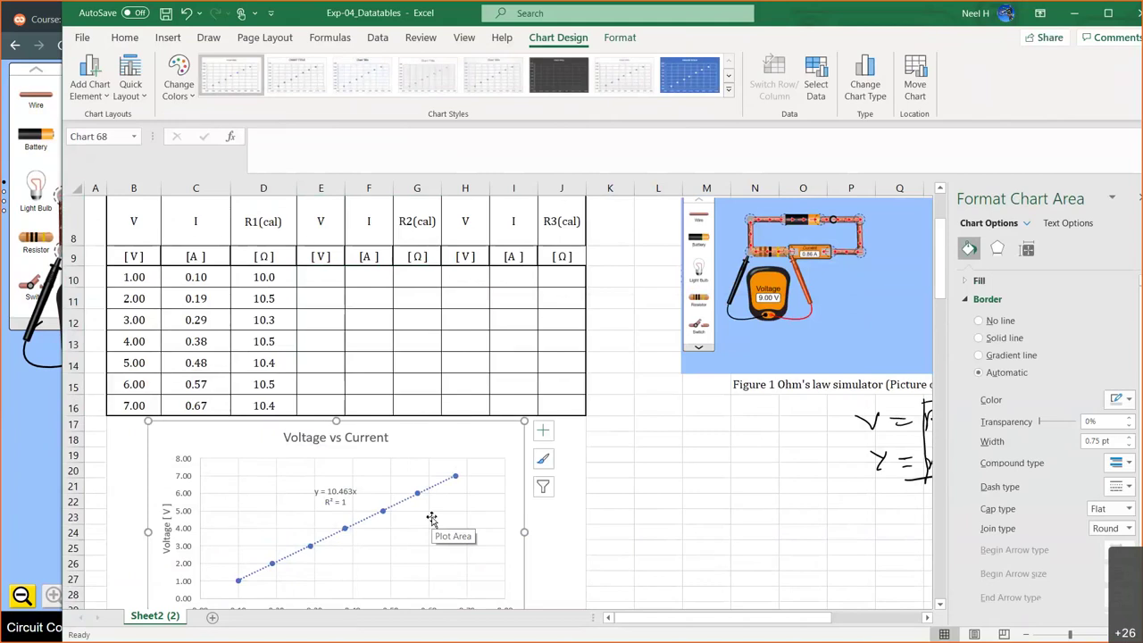
scroll(588, 571, "down", 5)
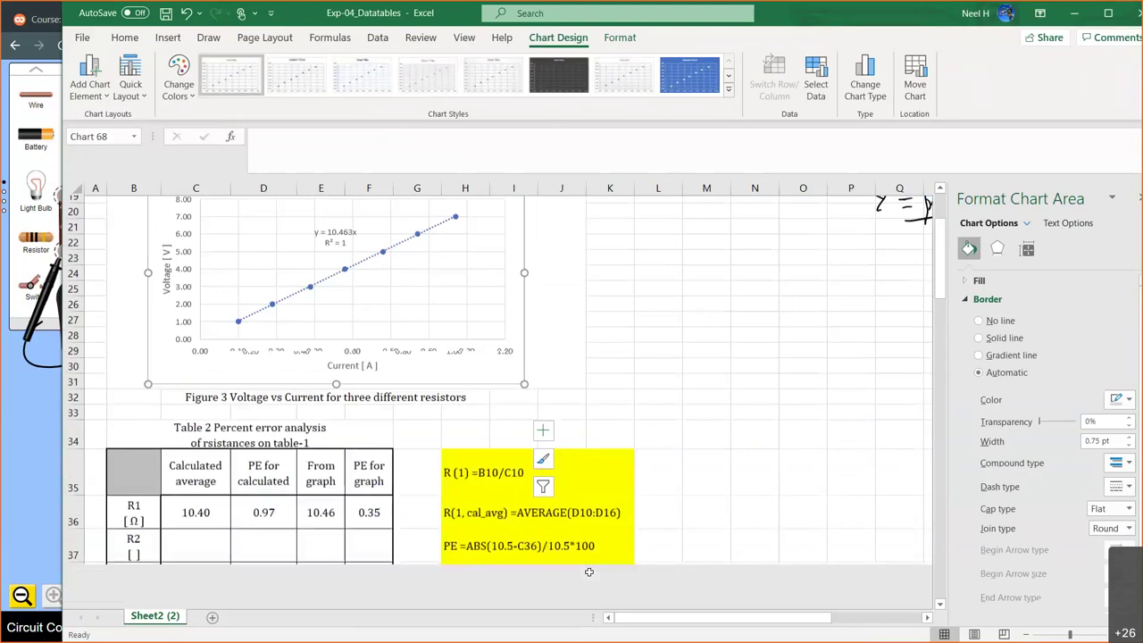
left_click(213, 344)
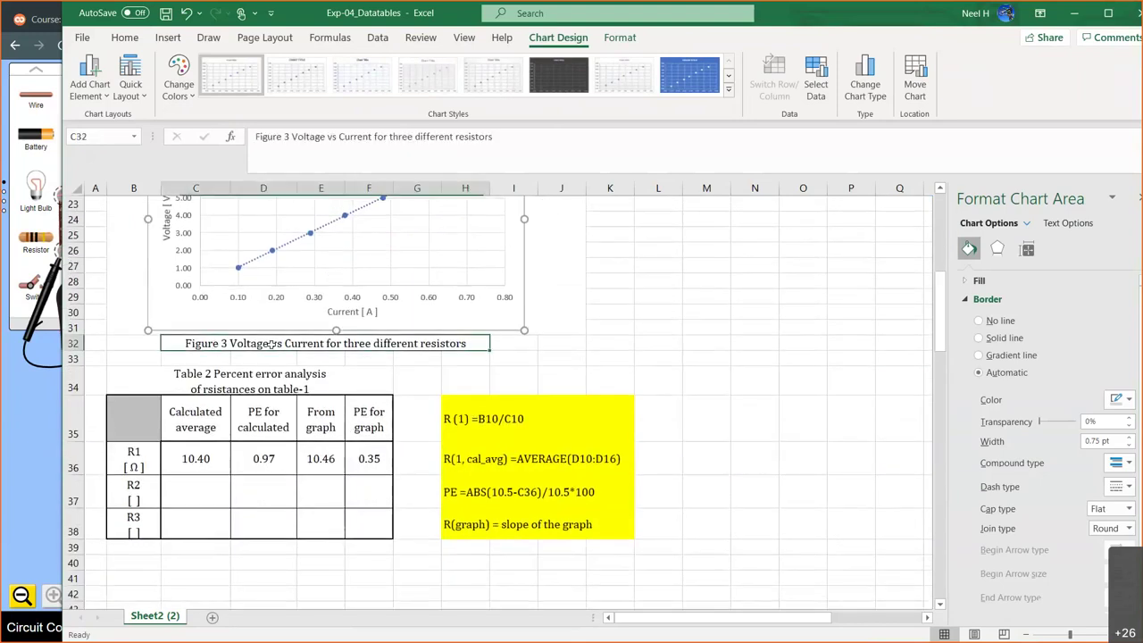
scroll(689, 297, "up", 3)
scroll(689, 297, "up", 3)
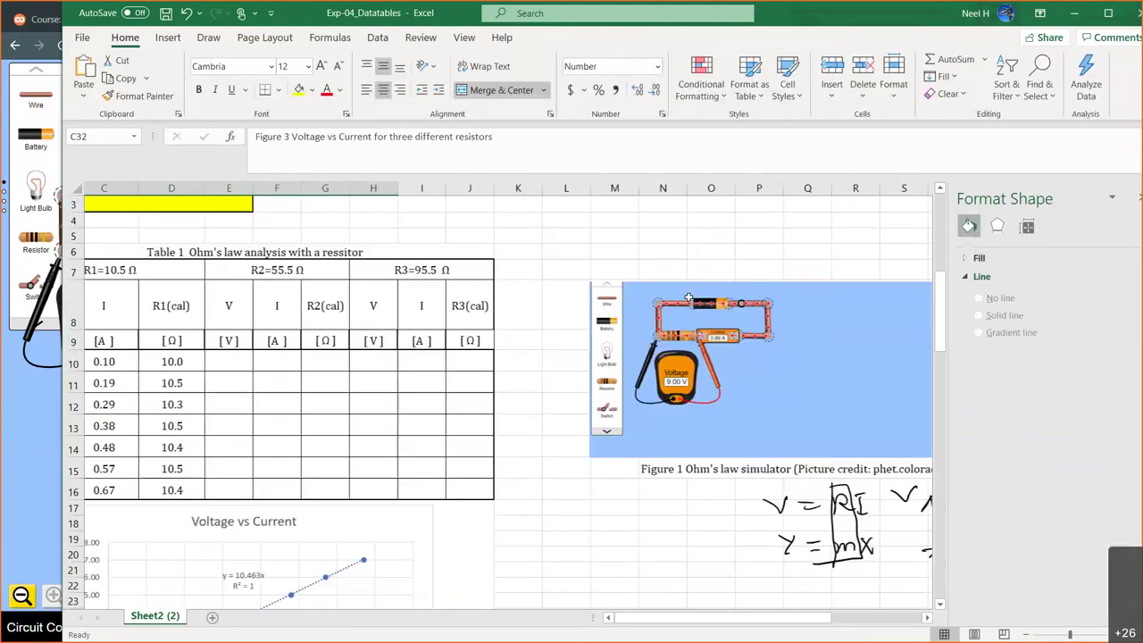
scroll(689, 296, "right", 5)
left_click(709, 352)
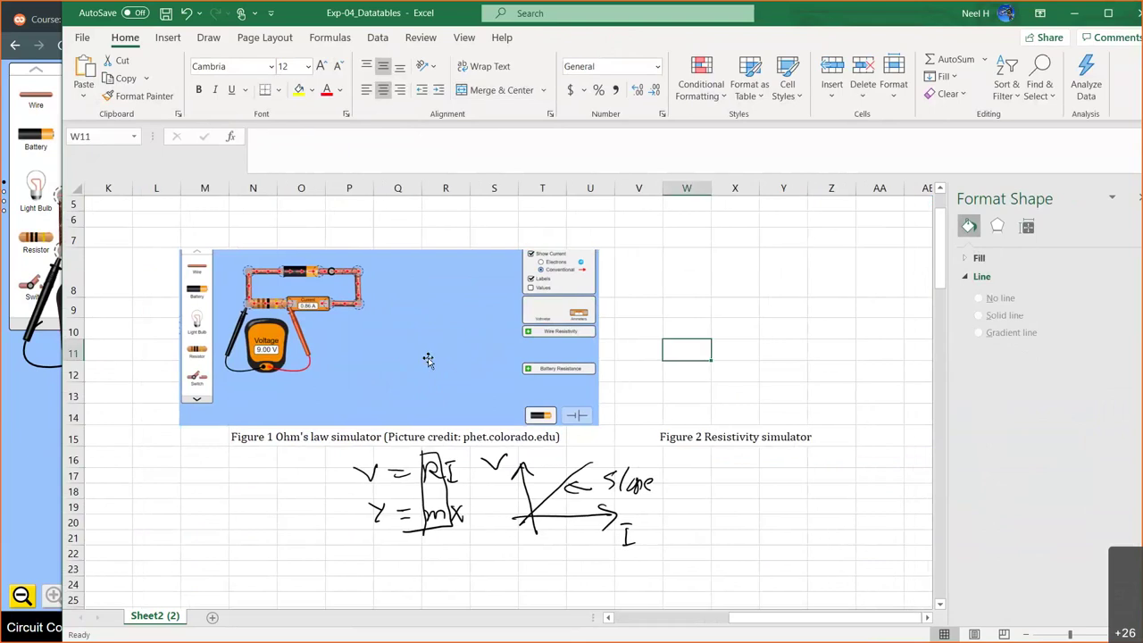
scroll(428, 360, "left", 5)
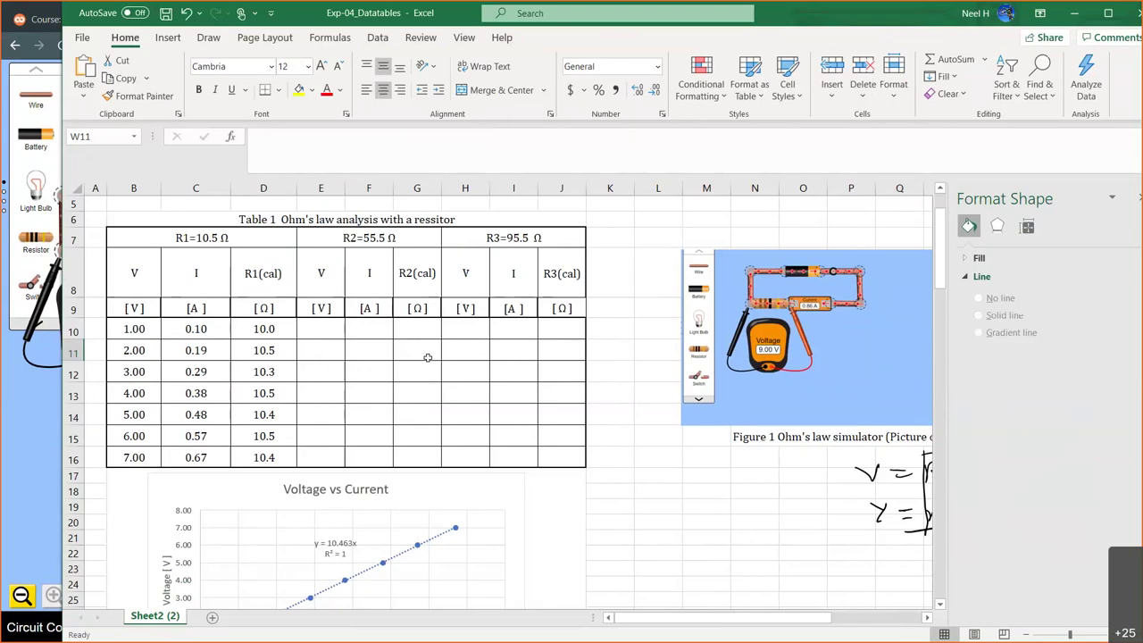
Step: Copy the =ABS(10.5-E36)/10.5*100 formula text from F36 in Table 2
scroll(448, 483, "down", 3)
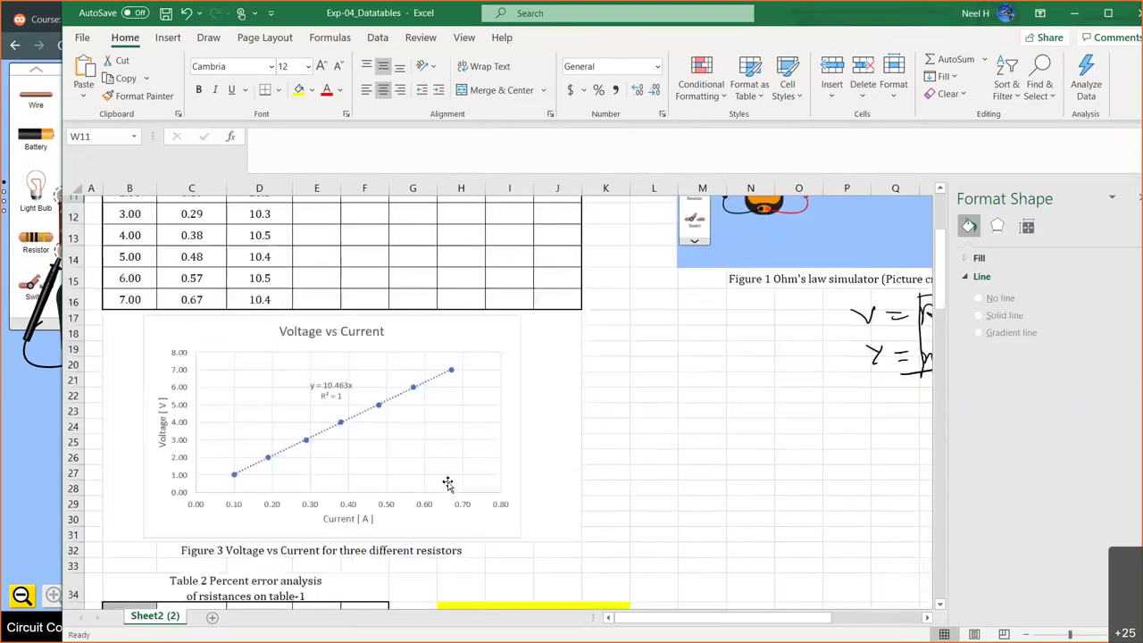
scroll(447, 484, "down", 3)
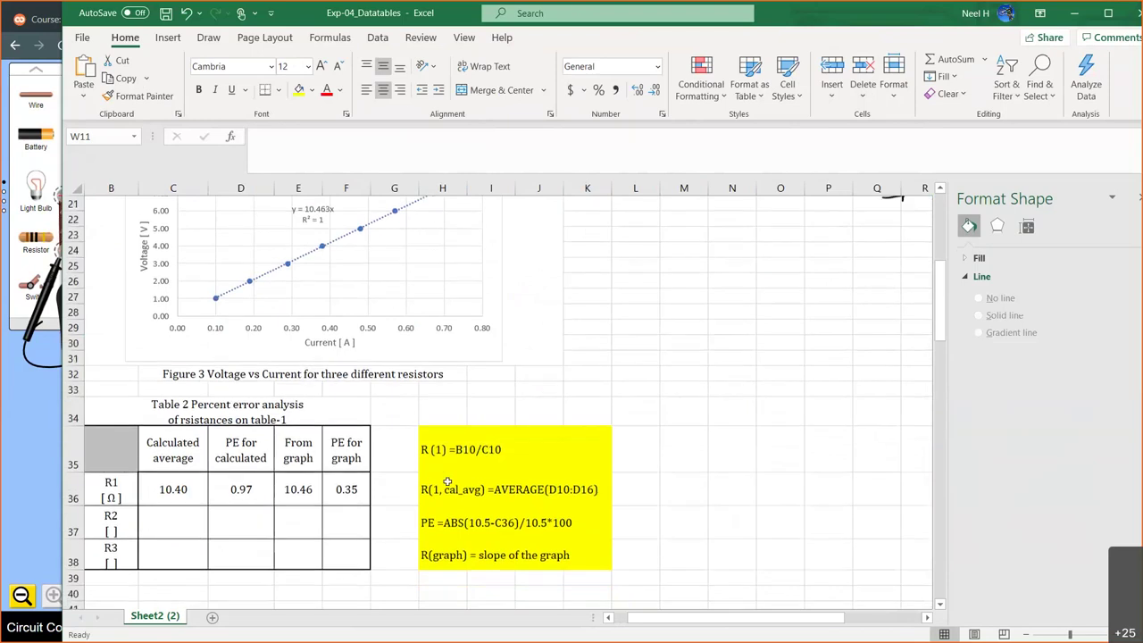
left_click(346, 490)
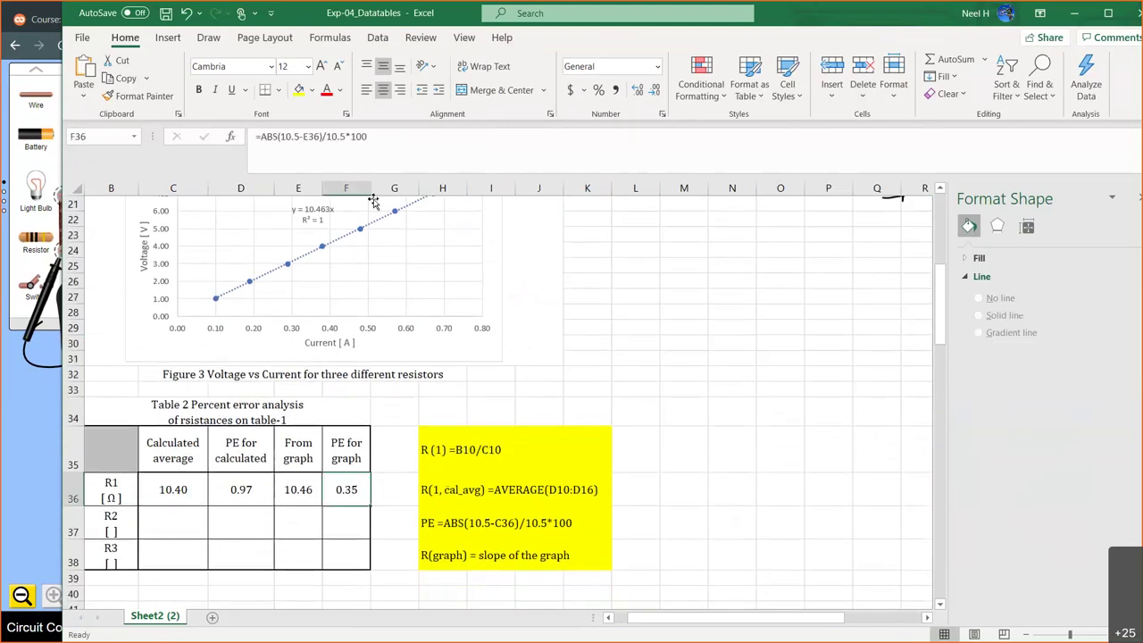
left_click_drag(370, 136, 222, 136)
key("ctrl+c")
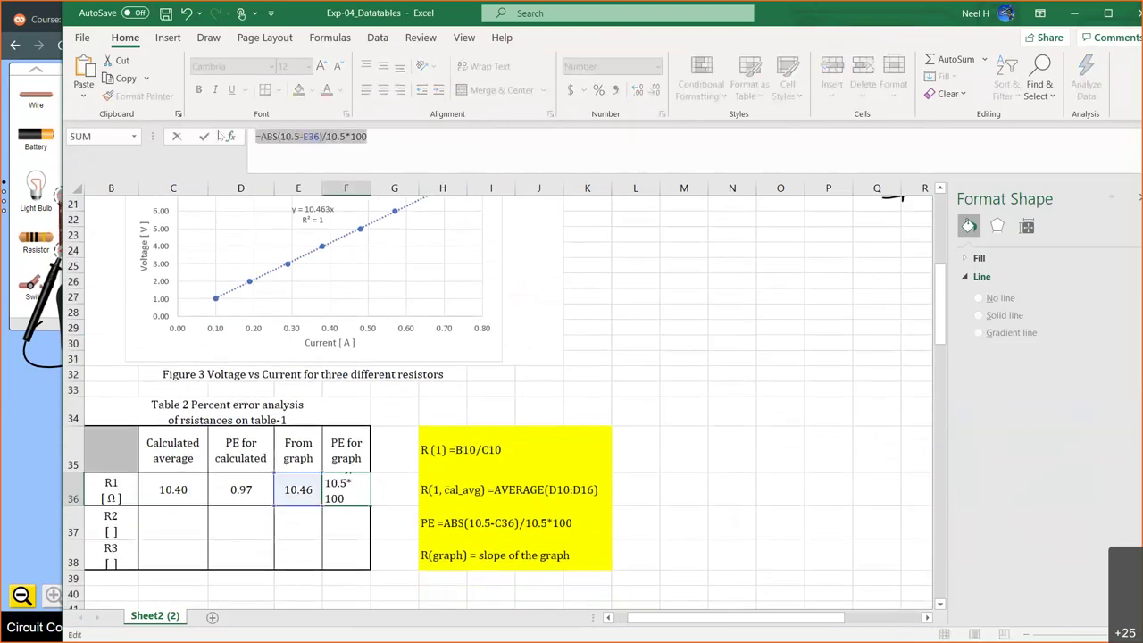
key("Escape")
scroll(523, 463, "down", 1)
left_click(448, 530)
Step: Enter the note 'PE(graph) =ABS(10.5-E36)/10.5*100' in cell H39
key("ctrl+v")
double_click(449, 530)
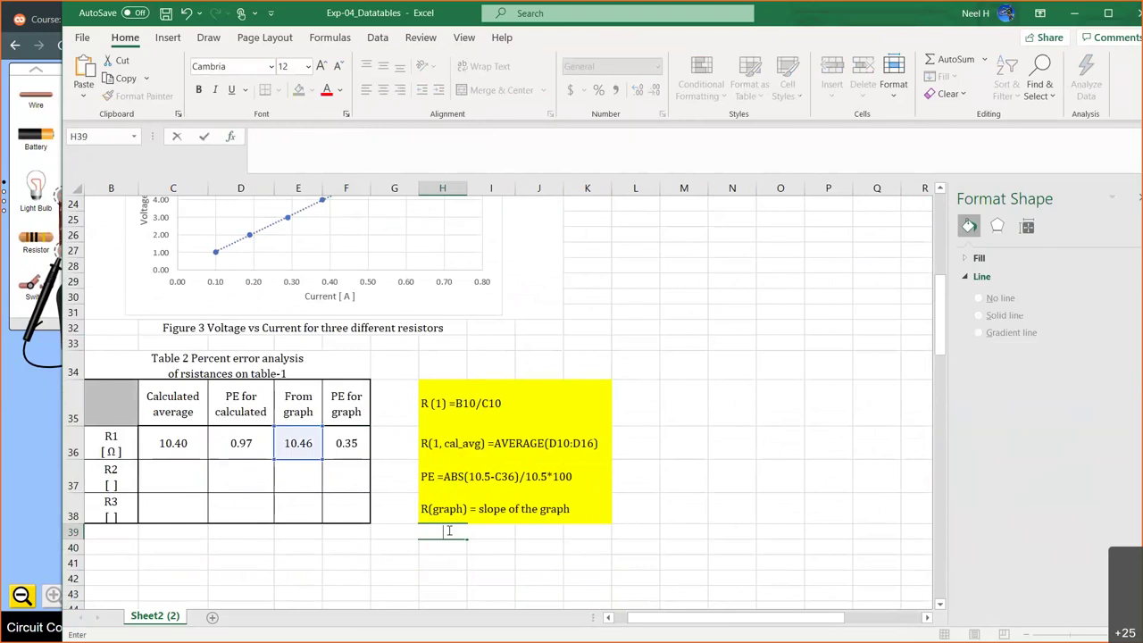
type("PE(gr")
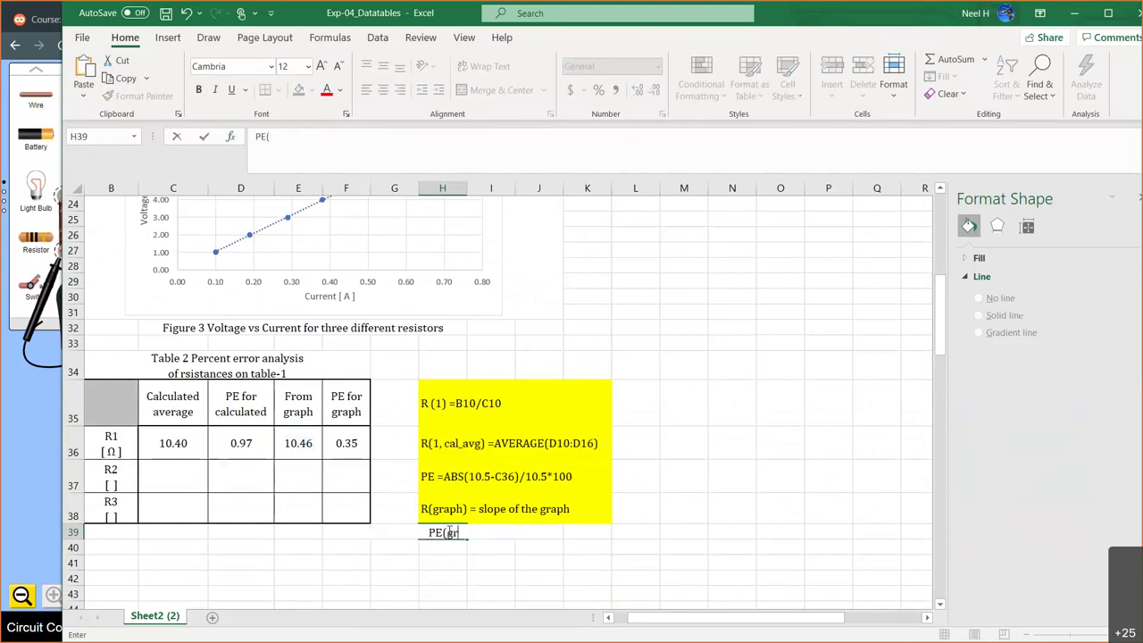
type("aph)")
key("Return")
key("Up")
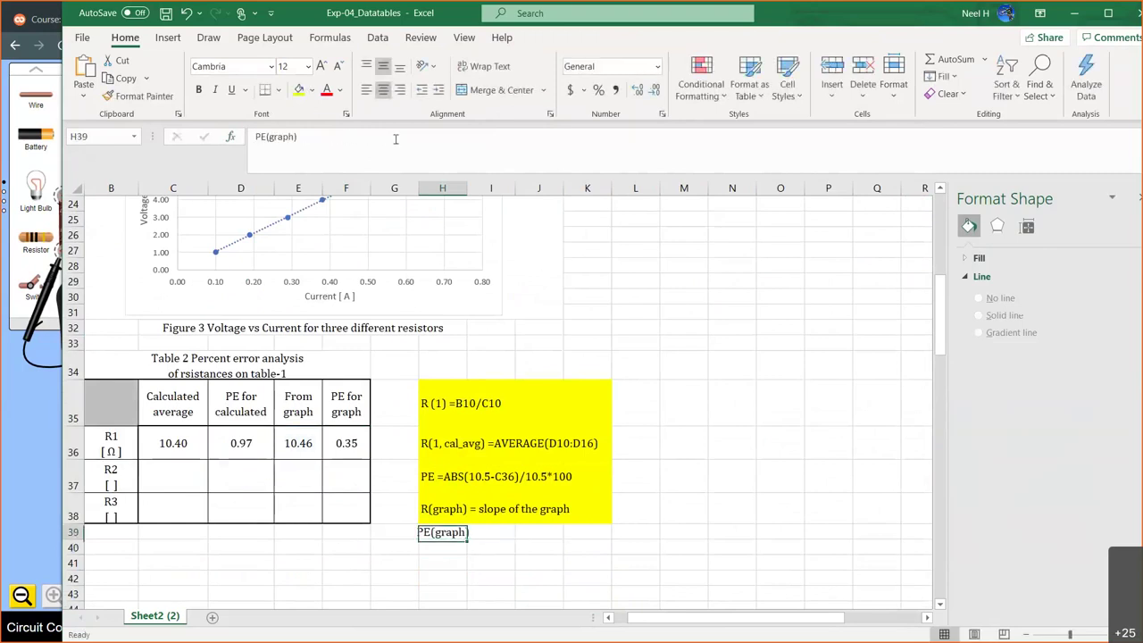
left_click(370, 136)
key("ctrl+v")
key("Return")
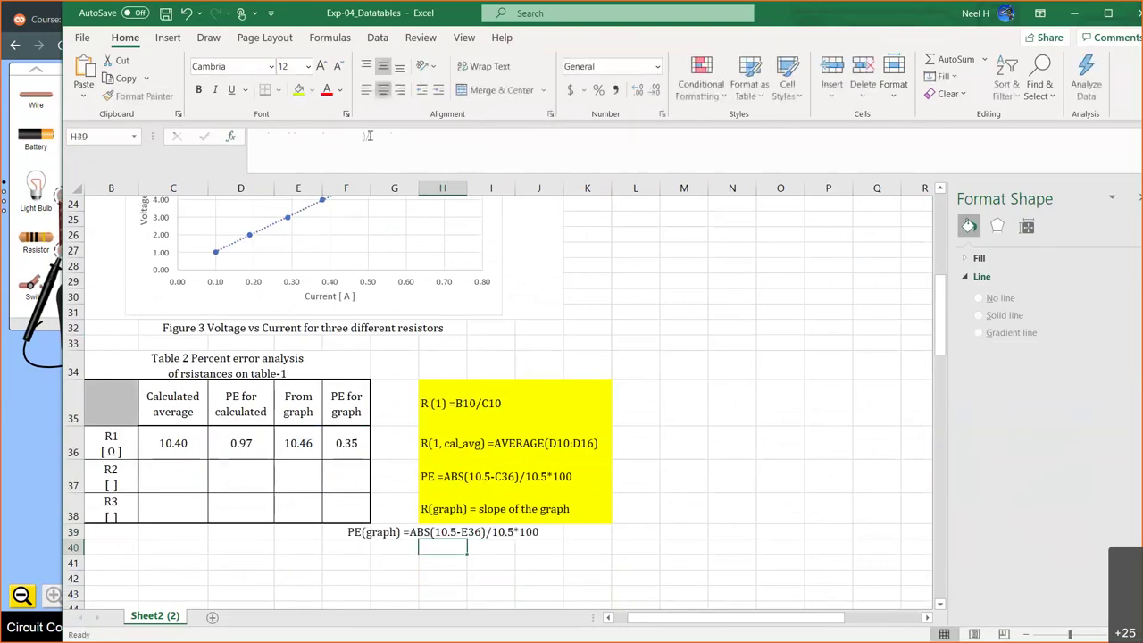
Step: Left-align H39 and extend the yellow fill over H35:K39
left_click(445, 528)
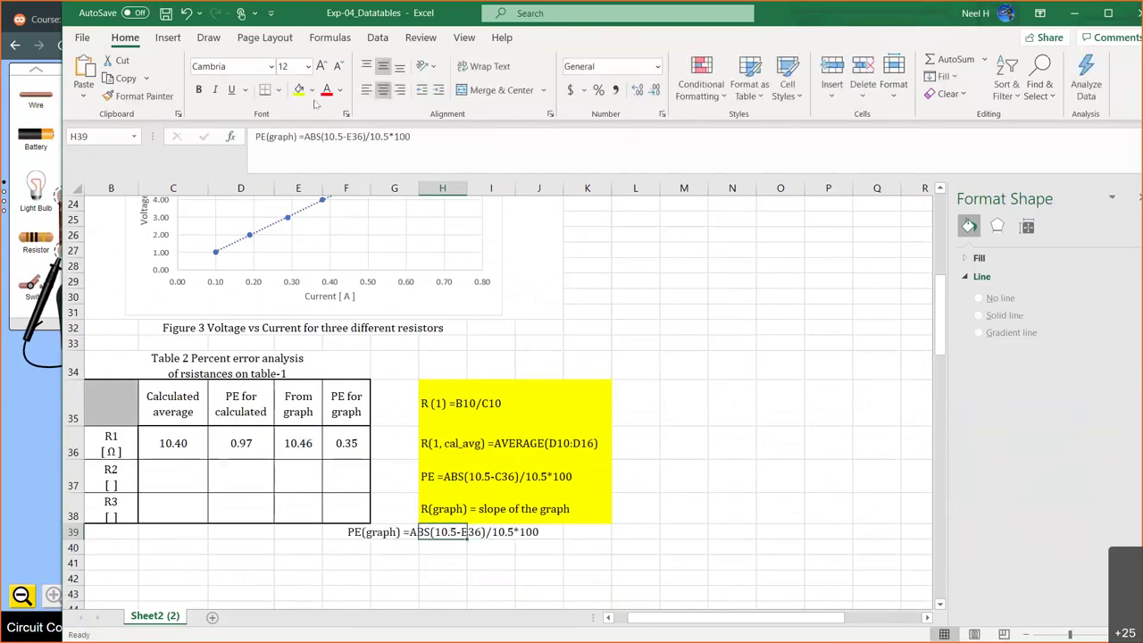
left_click(366, 89)
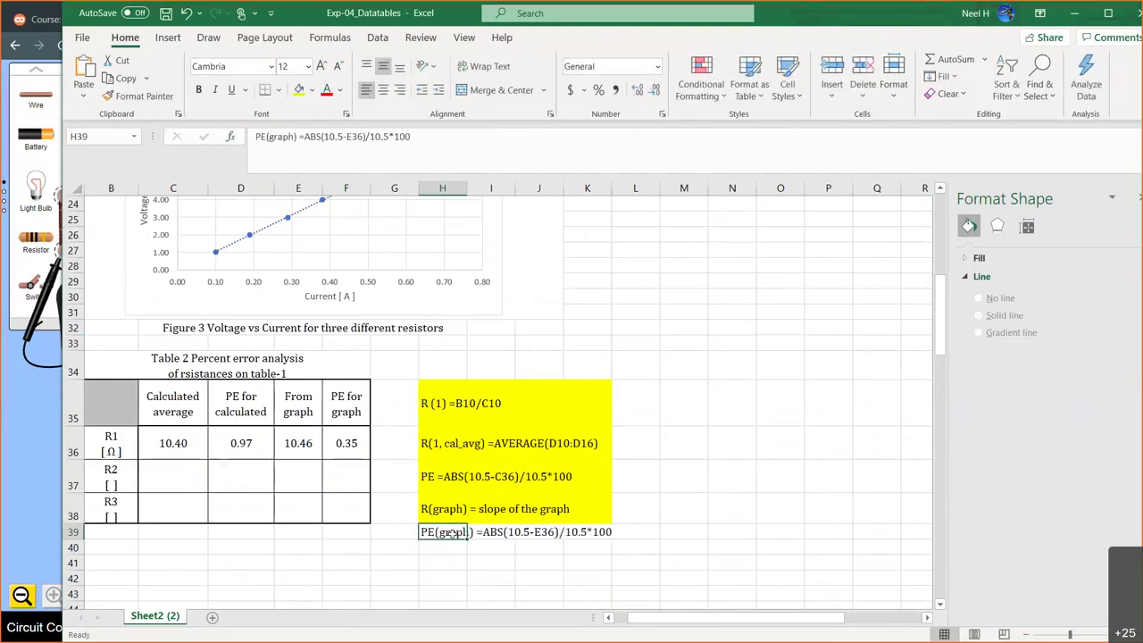
left_click_drag(444, 399, 610, 532)
left_click(298, 89)
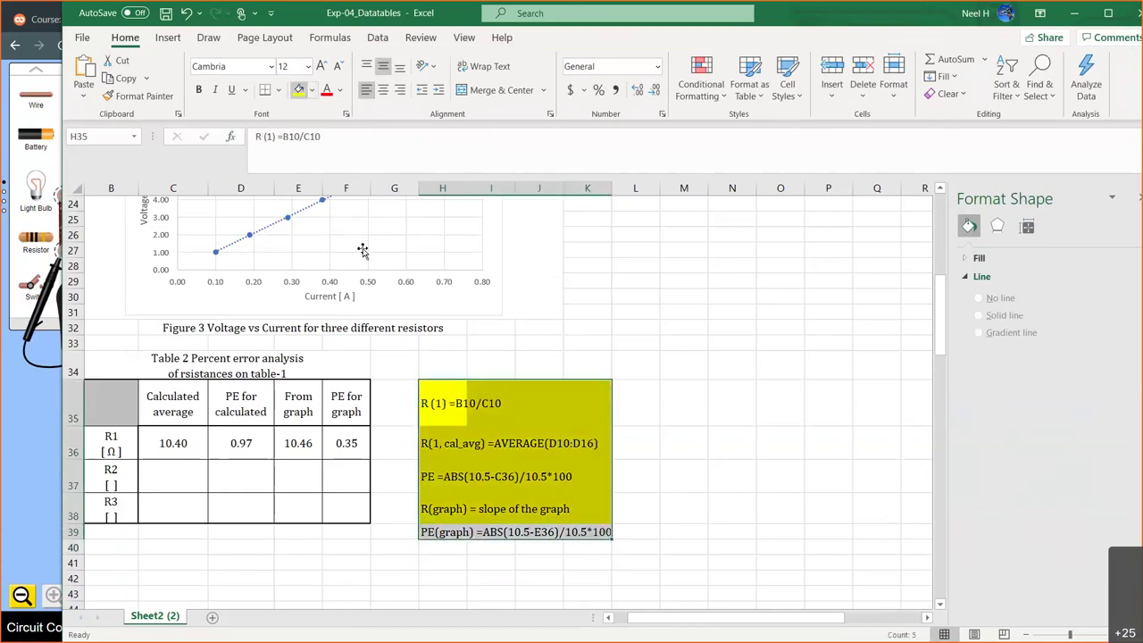
Step: Rename the PE note in H37 to PE(cal)
left_click(442, 477)
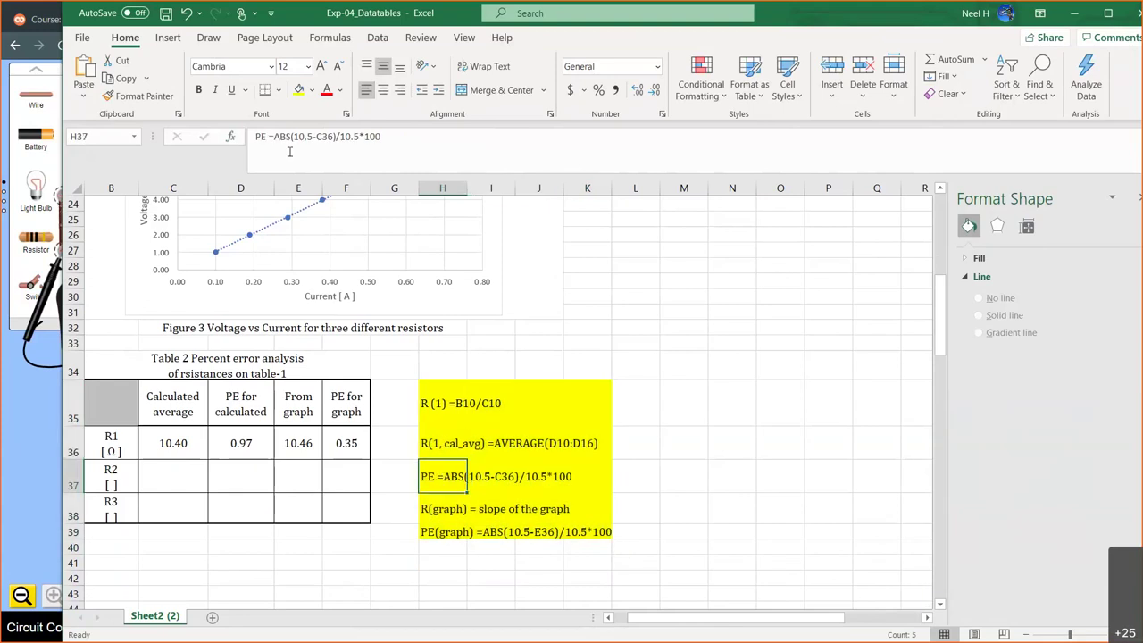
left_click(260, 136)
type("(cal)")
key("Return")
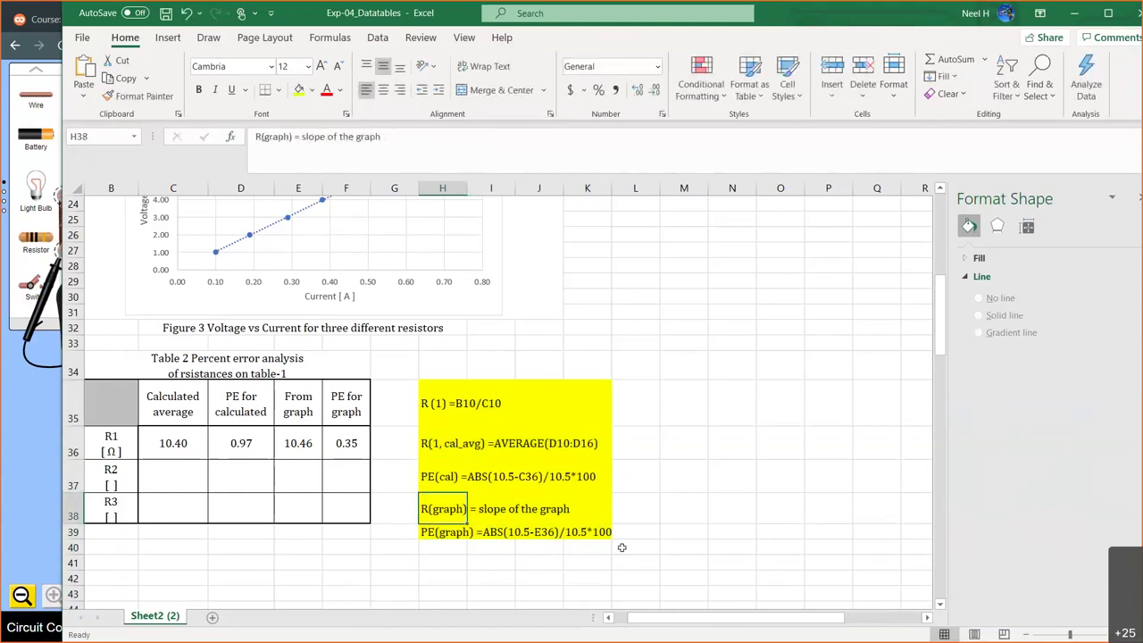
left_click(670, 523)
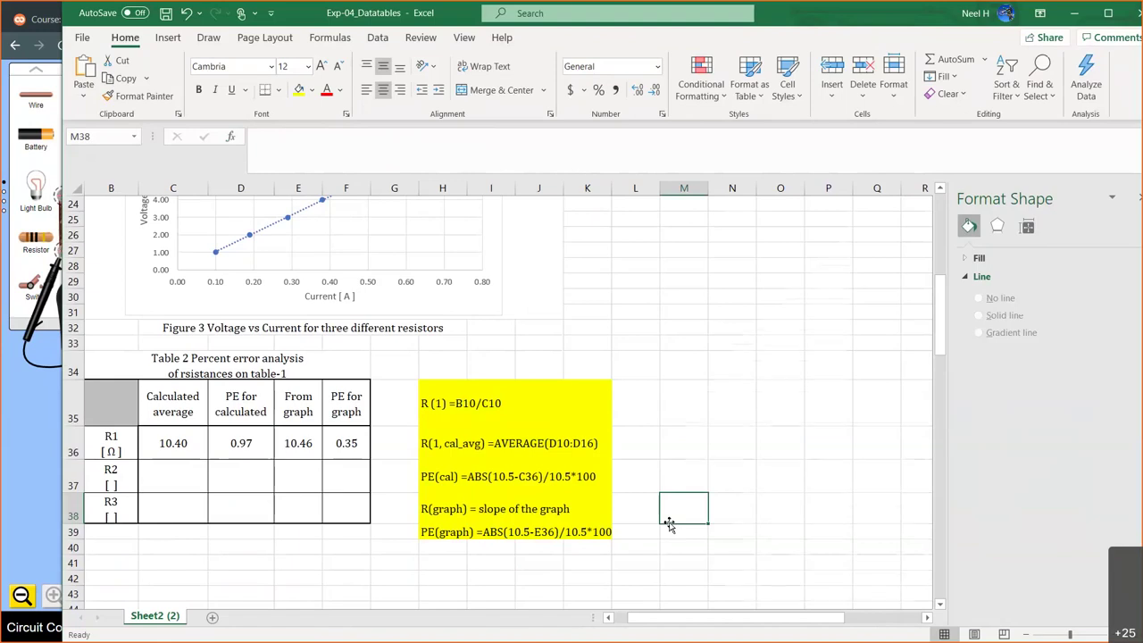
scroll(669, 525, "down", 8)
scroll(669, 522, "down", 8)
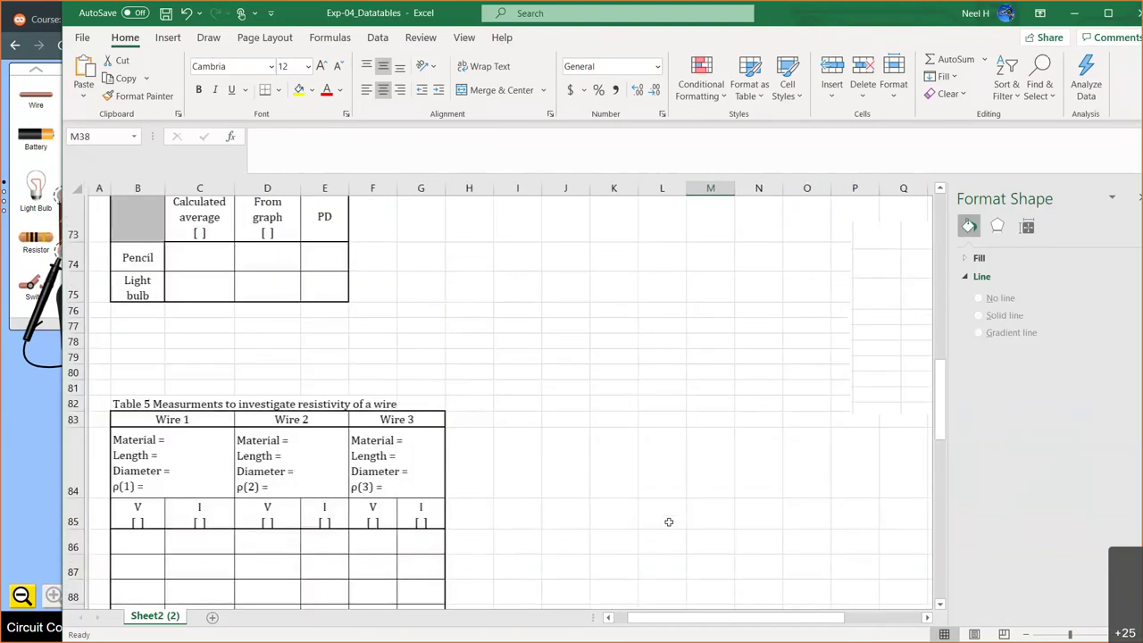
scroll(669, 521, "up", 8)
scroll(669, 522, "down", 3)
scroll(669, 521, "up", 3)
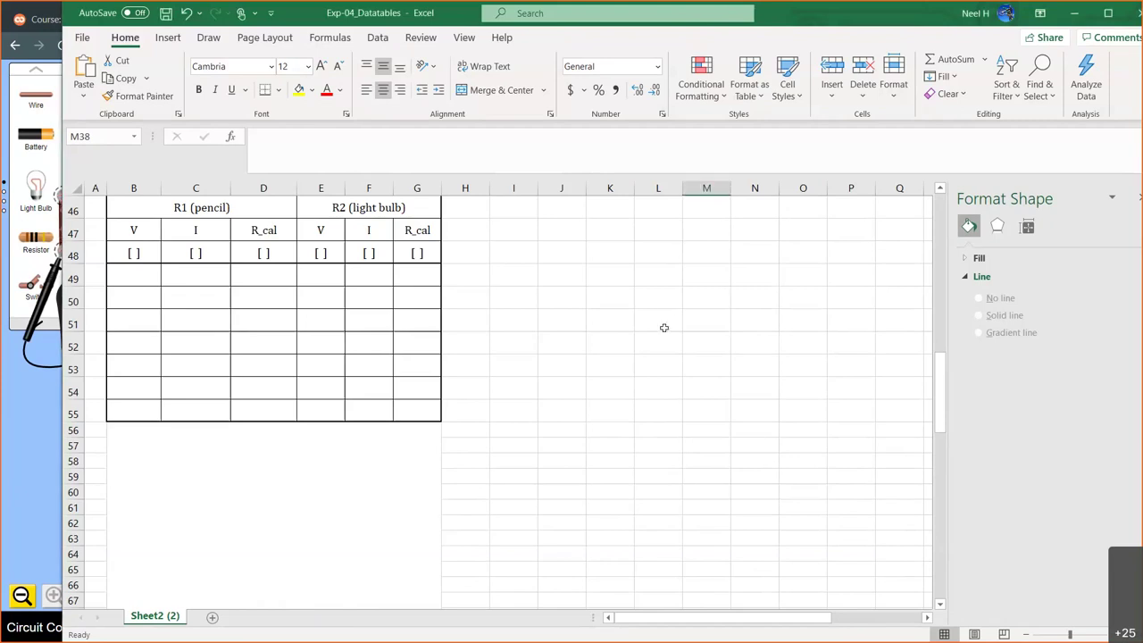
scroll(664, 328, "up", 2)
scroll(664, 328, "up", 4)
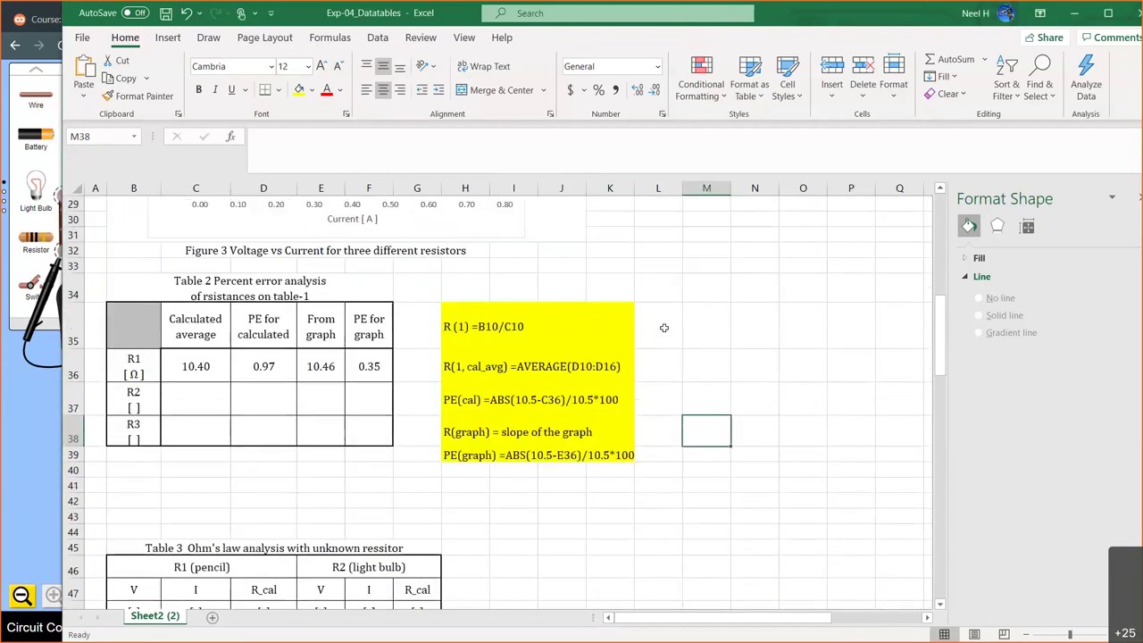
scroll(663, 328, "up", 1)
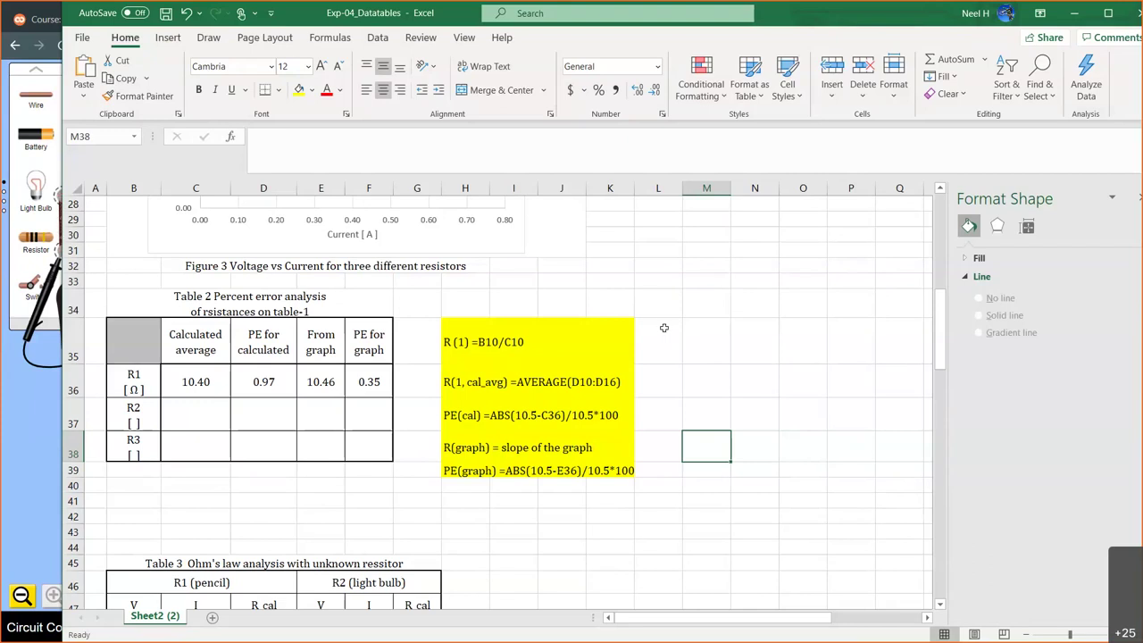
Step: Arrange the worksheet beside the circuit simulator and select cell E10 for R2
scroll(627, 467, "up", 5)
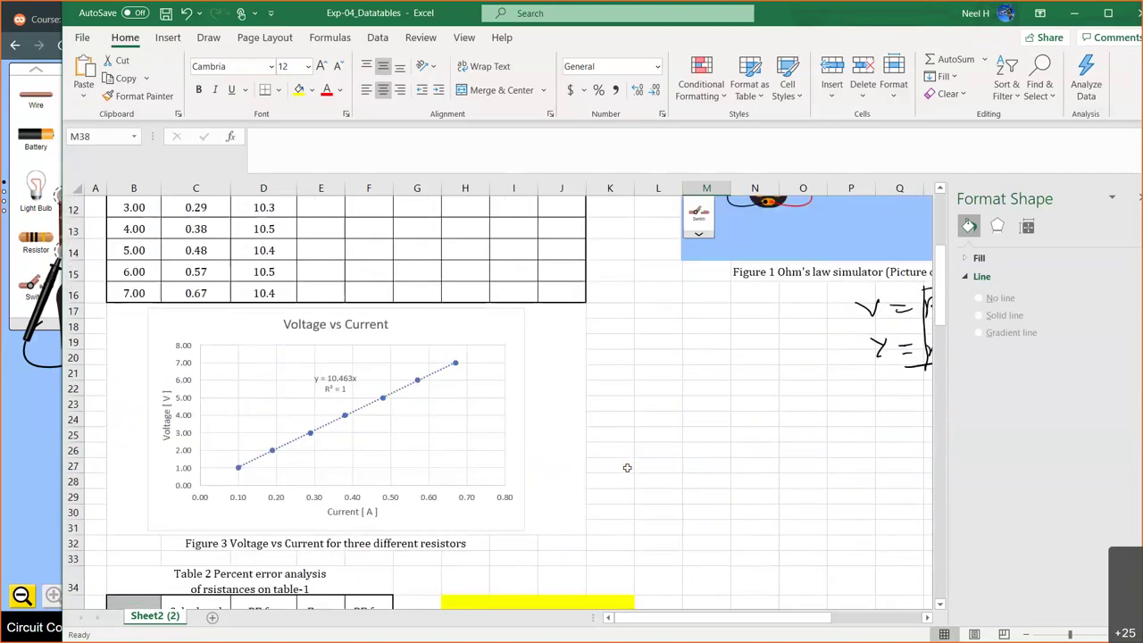
scroll(627, 467, "up", 2)
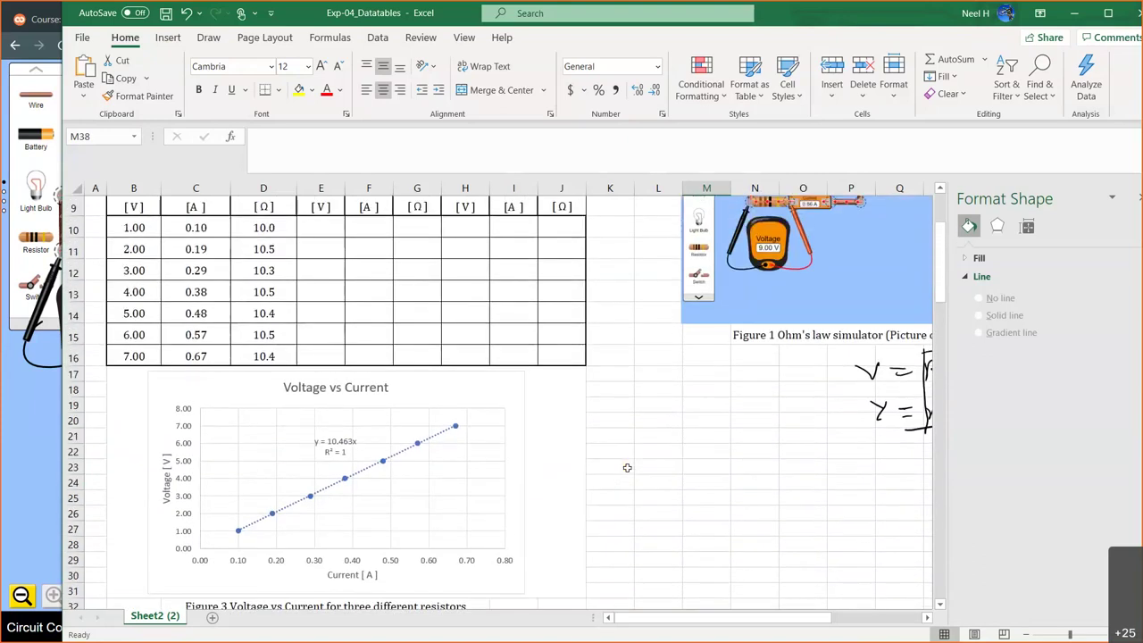
scroll(627, 467, "up", 1)
left_click_drag(59, 170, 477, 170)
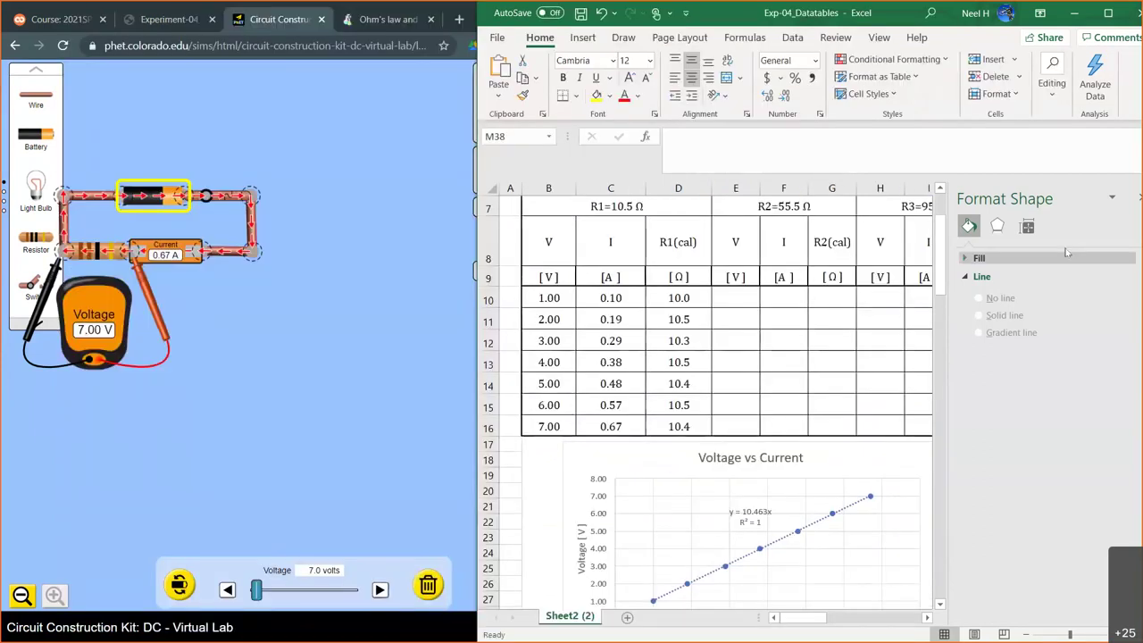
left_click(1139, 197)
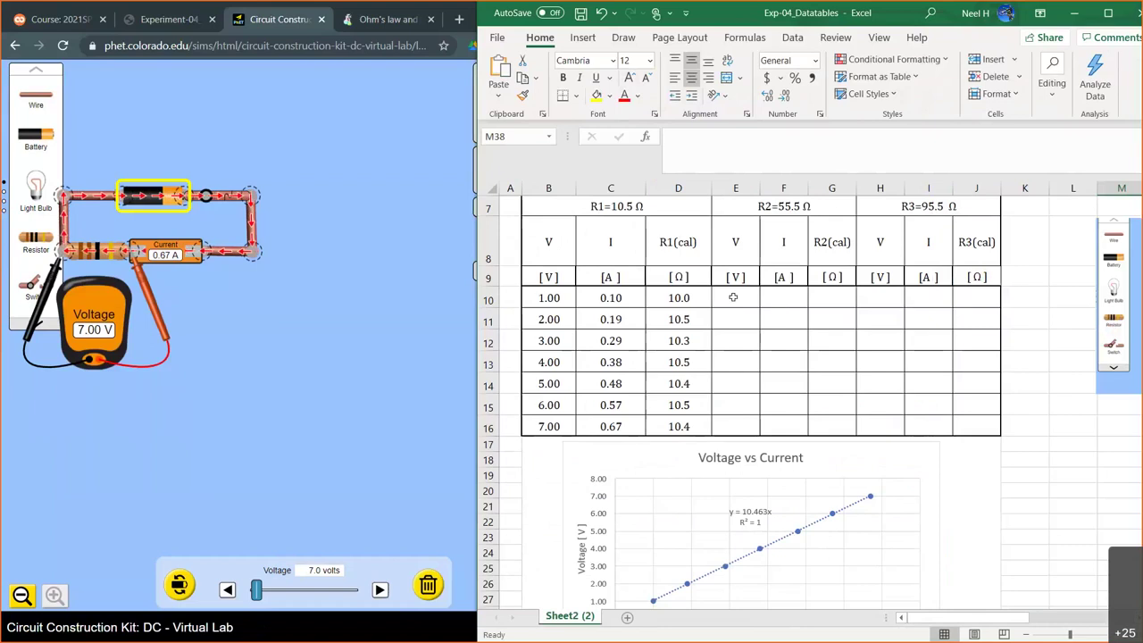
left_click(732, 297)
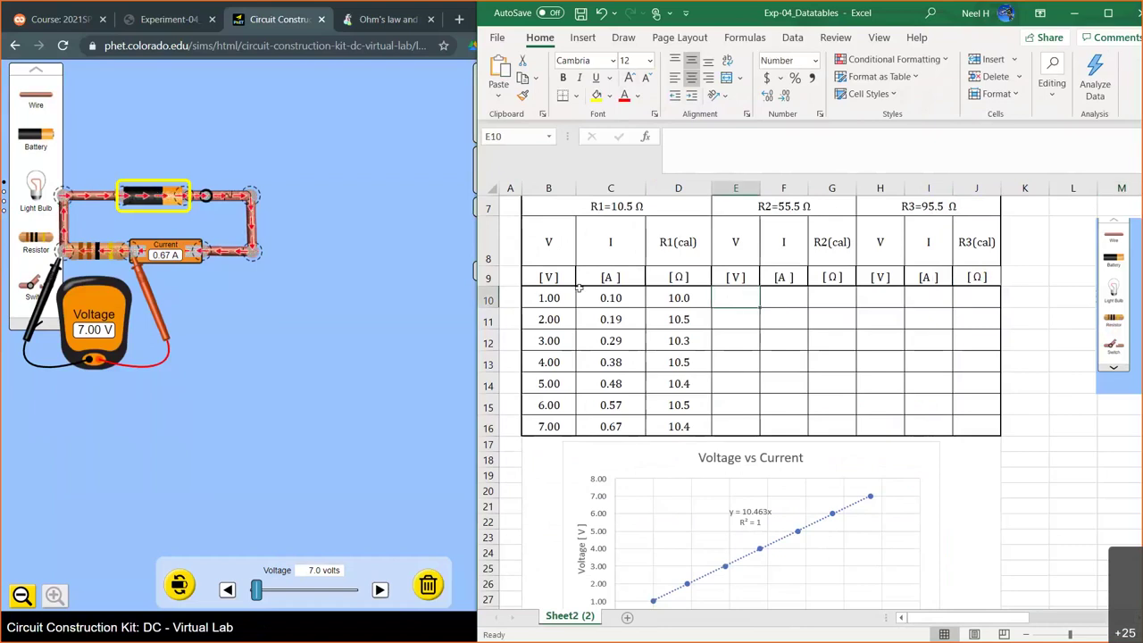
left_click(278, 284)
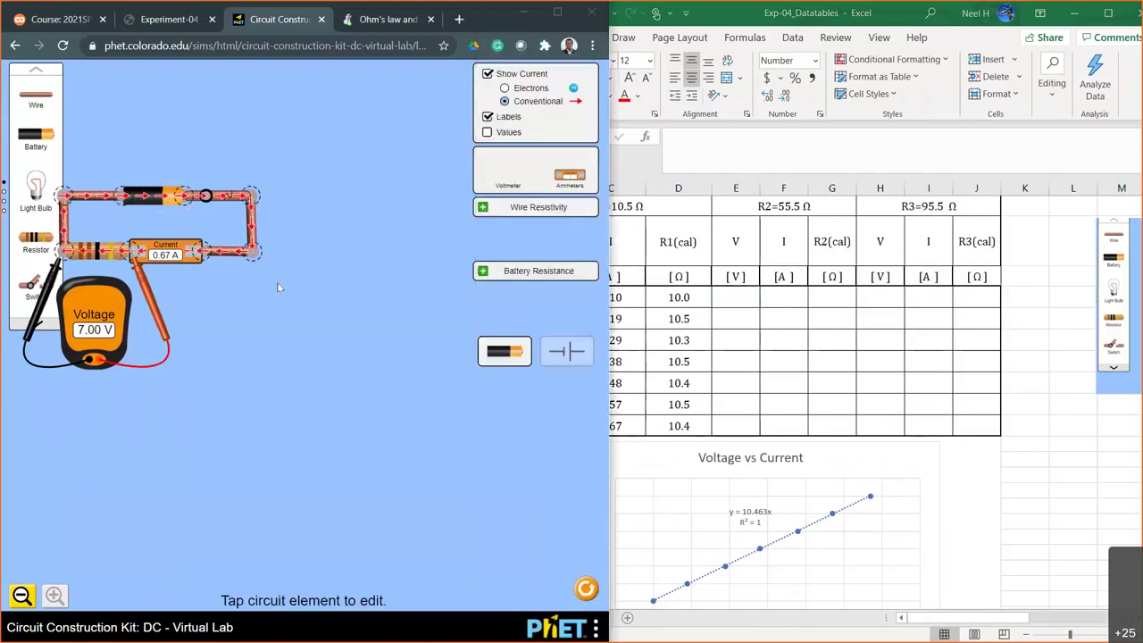
Step: Set the simulator resistor to 55.5 ohms
left_click(99, 251)
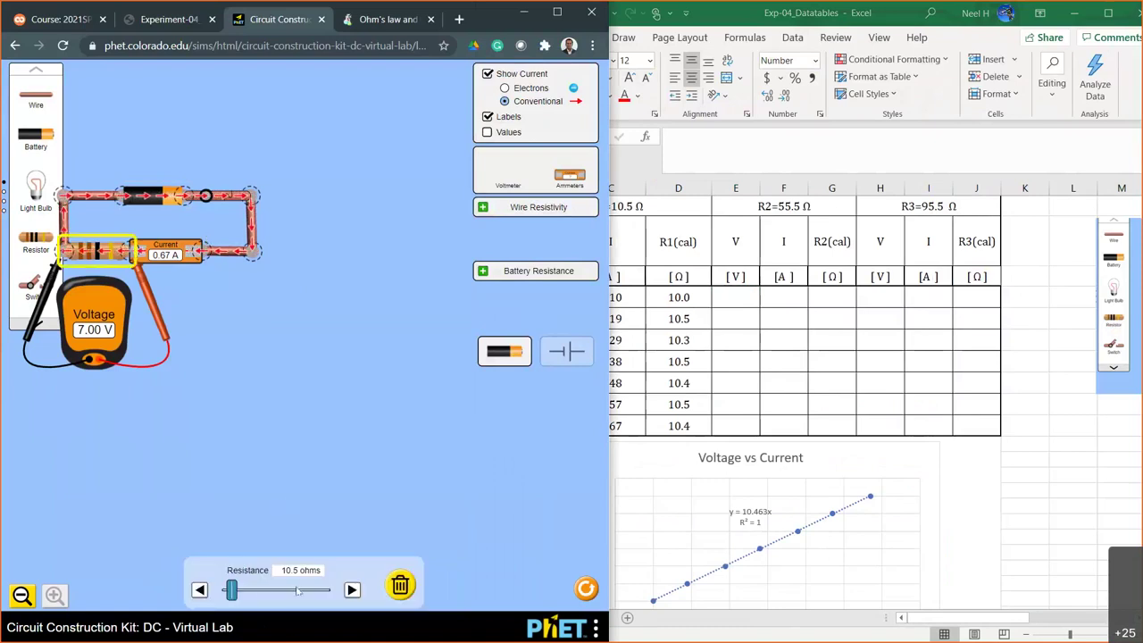
left_click_drag(242, 591, 270, 591)
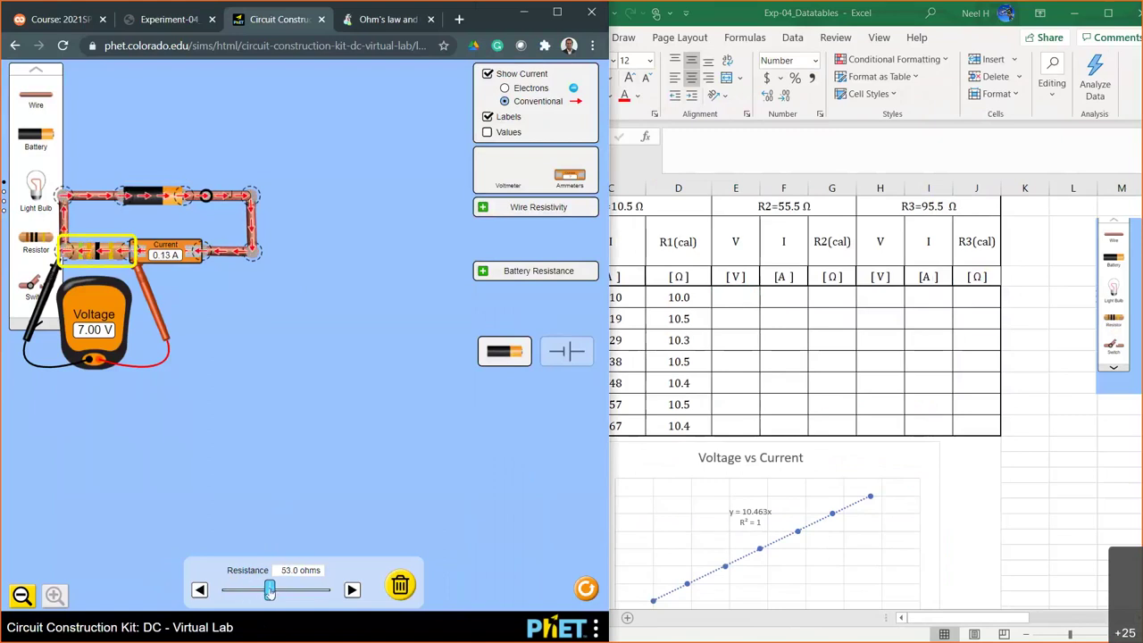
left_click(353, 590)
left_click(353, 590)
left_click(353, 590)
left_click(353, 590)
left_click(353, 590)
left_click(353, 591)
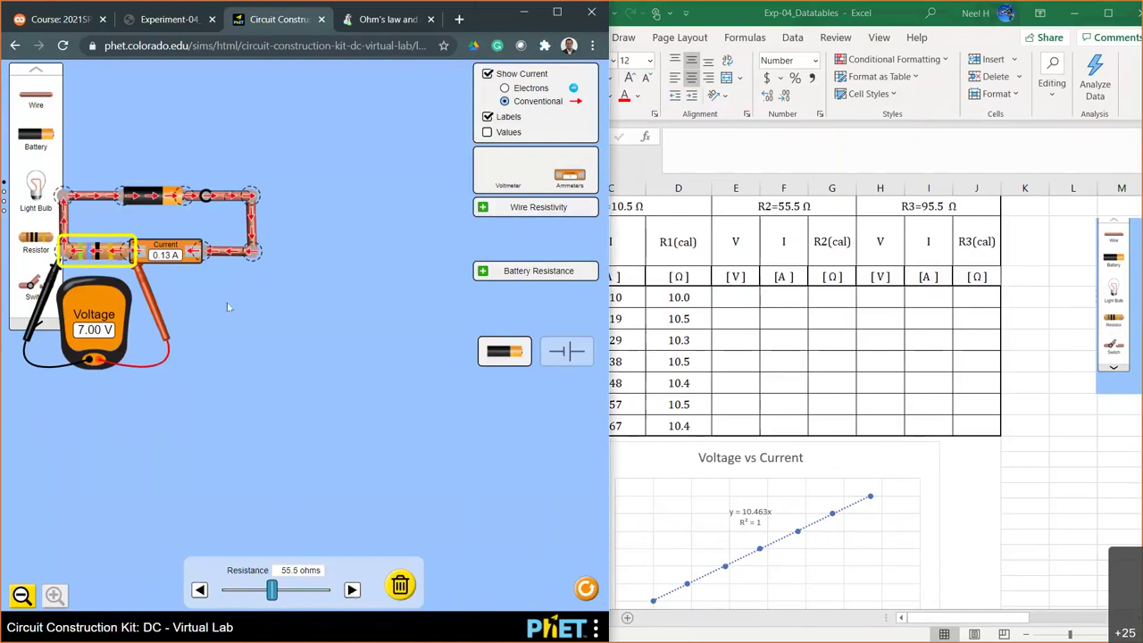
Step: Set the battery voltage to 1.0 volt, giving 0.018 A
left_click(148, 195)
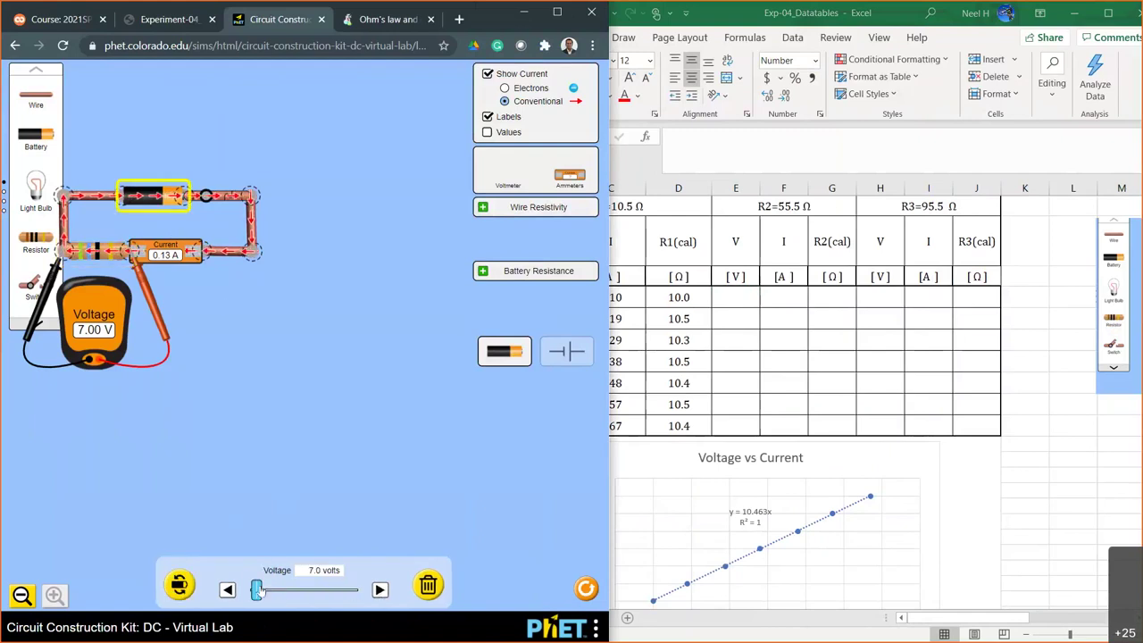
left_click(227, 590)
left_click(227, 590)
left_click(227, 590)
left_click(227, 590)
left_click(227, 590)
left_click(227, 589)
left_click(227, 590)
left_click(380, 589)
Step: Fill E10:E16 with the voltages 1.00–7.00 copied from B10:B16
left_click(738, 301)
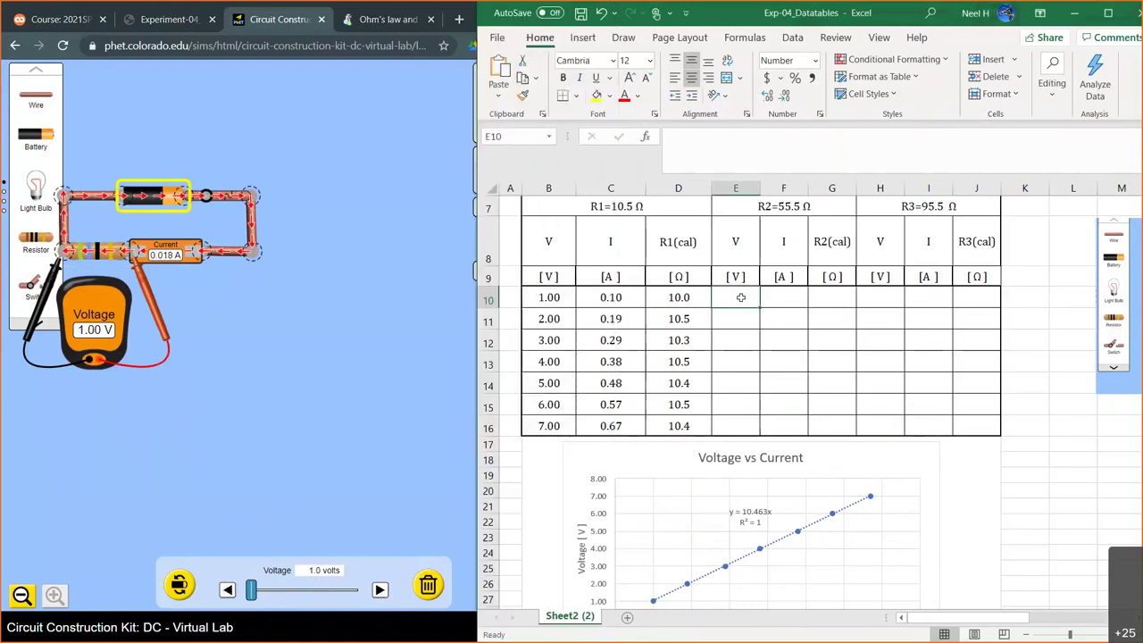
type("1.00")
key("Return")
left_click_drag(549, 298, 547, 427)
key("ctrl+c")
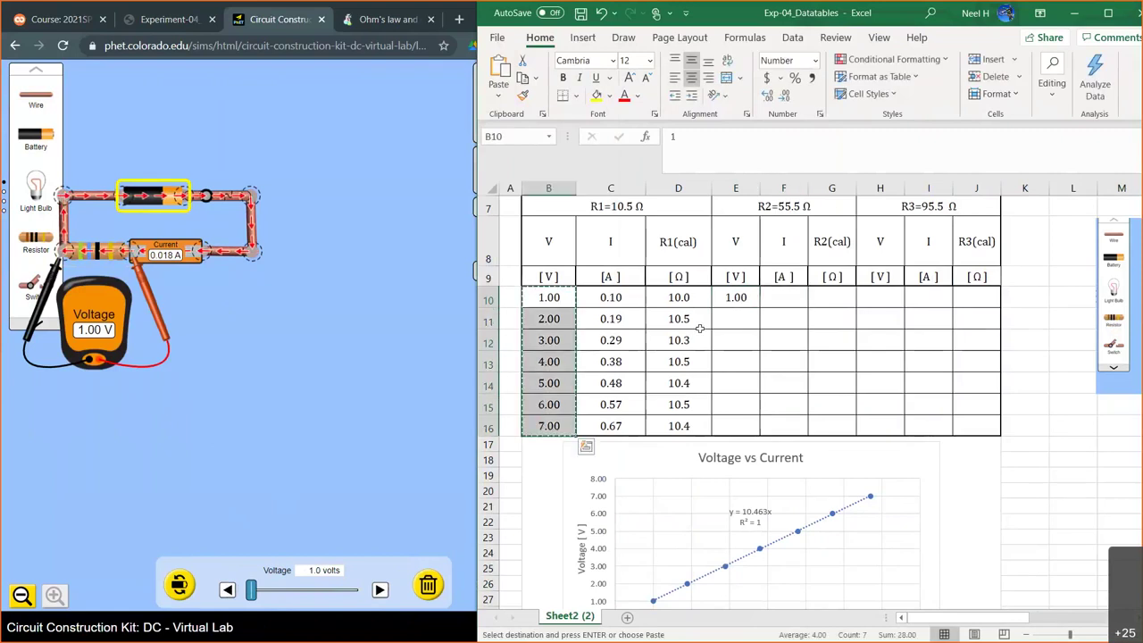
left_click(738, 301)
key("ctrl+v")
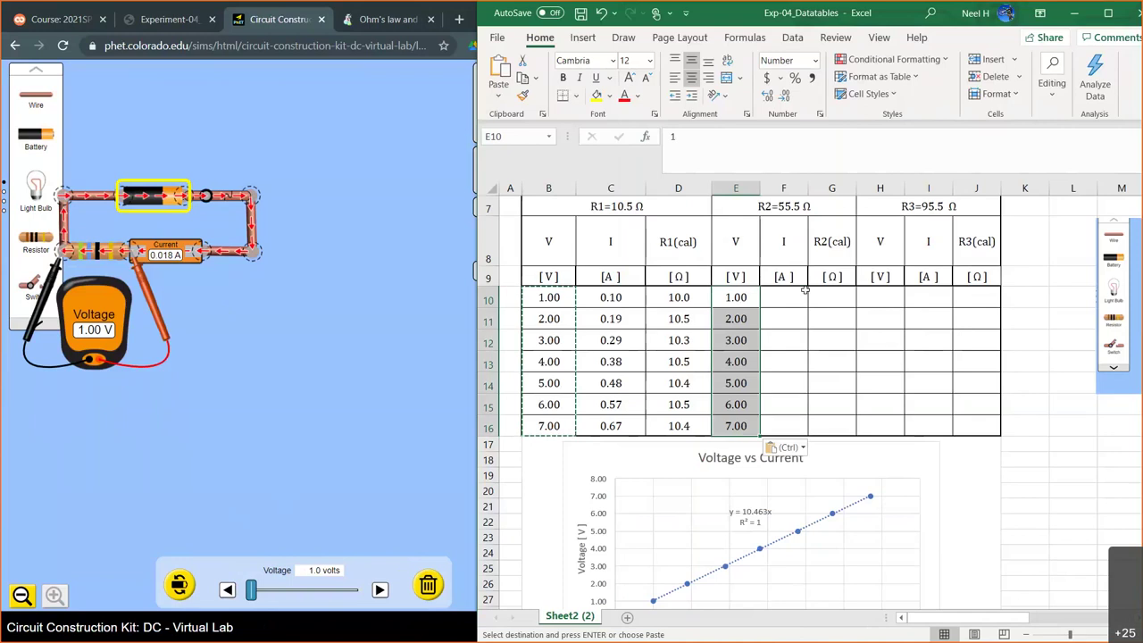
Step: Record currents 0.018, 0.040, 0.050 and 0.070 A in F10:F13, stepping the battery up 1 V each
left_click(806, 295)
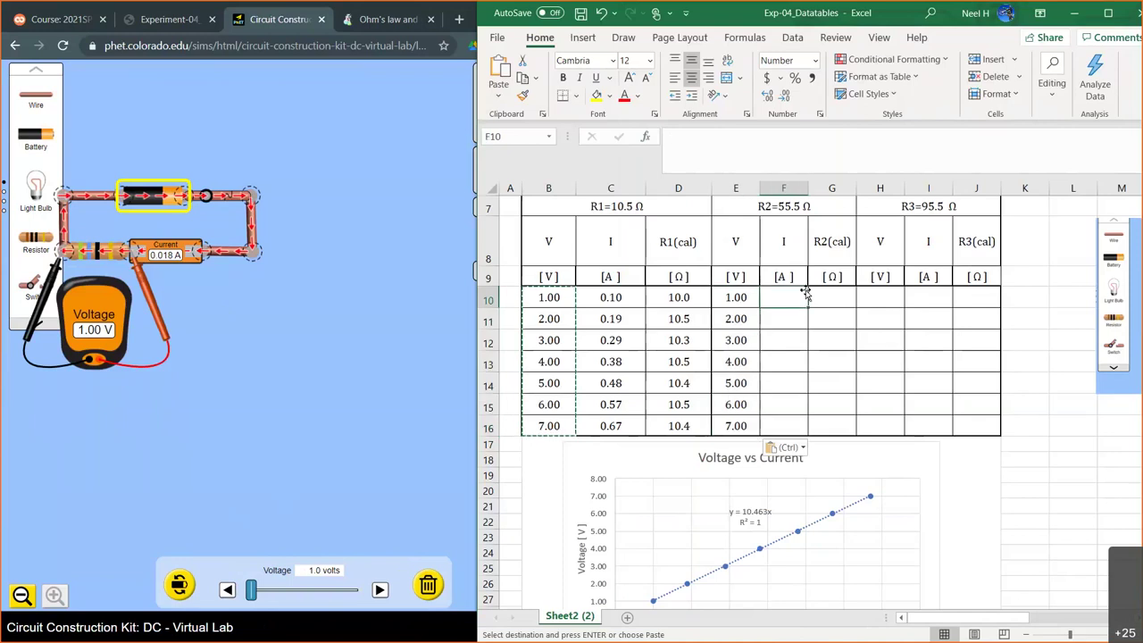
type(".018")
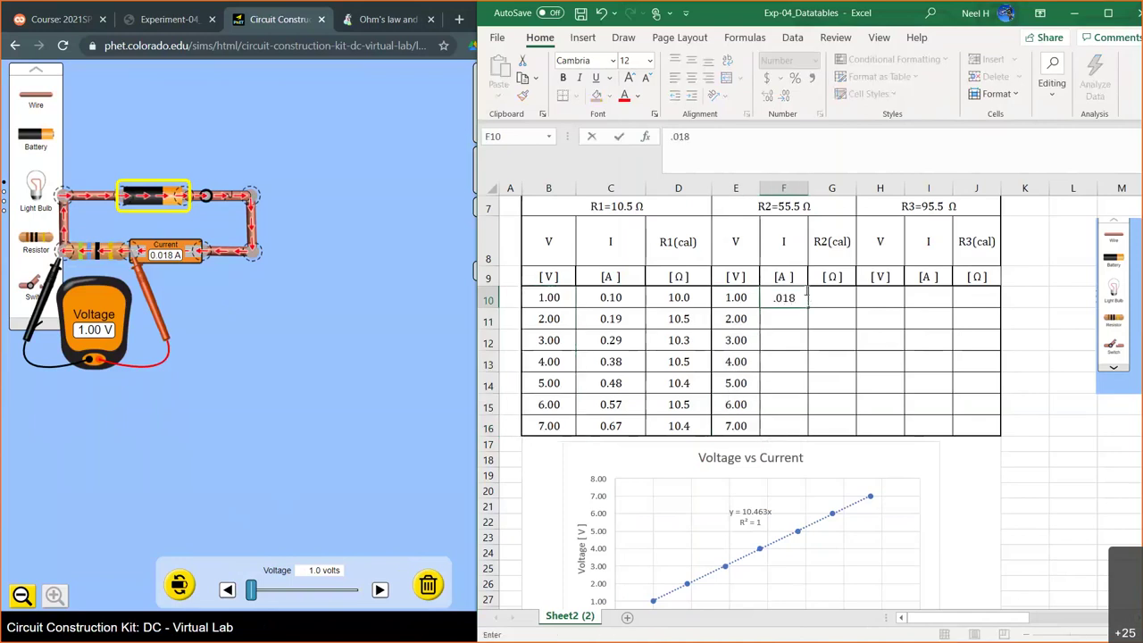
key("Return")
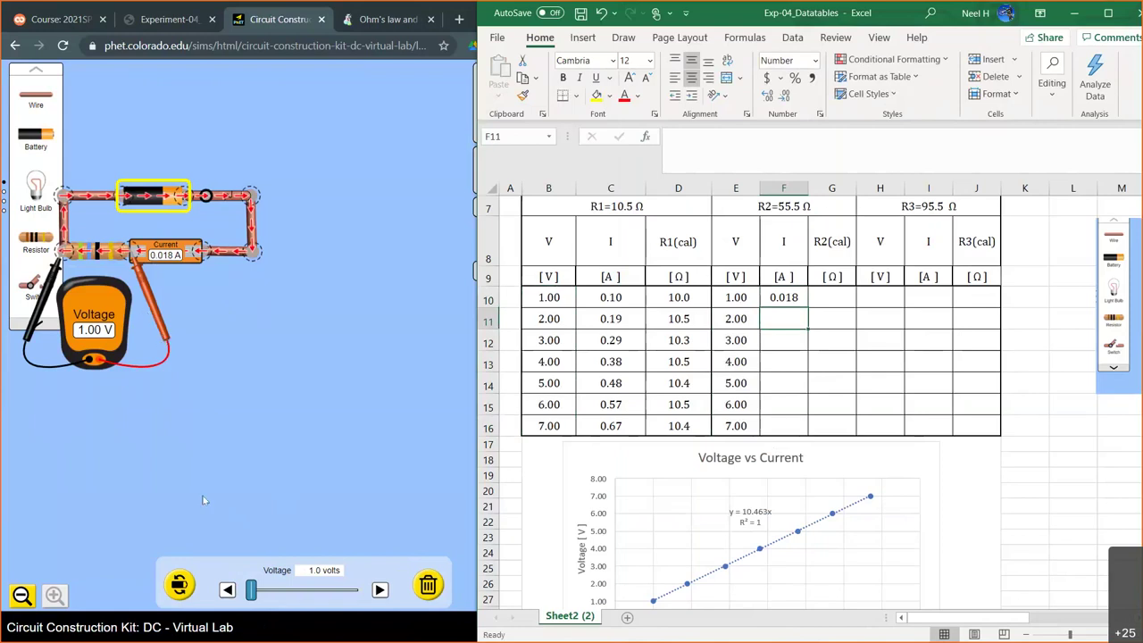
left_click(380, 590)
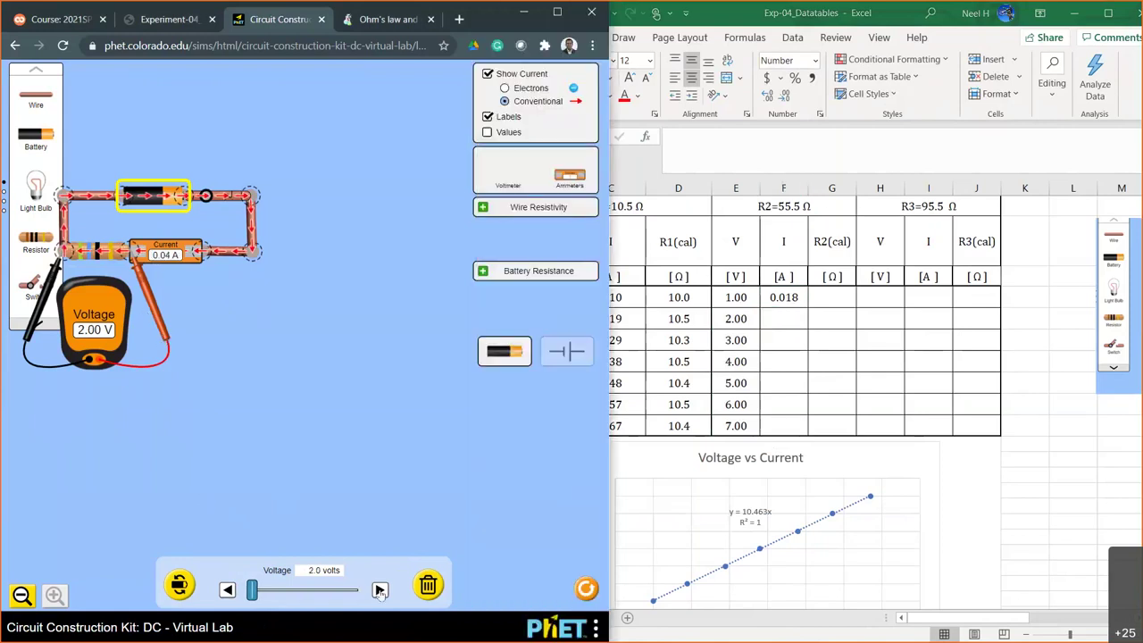
left_click(773, 321)
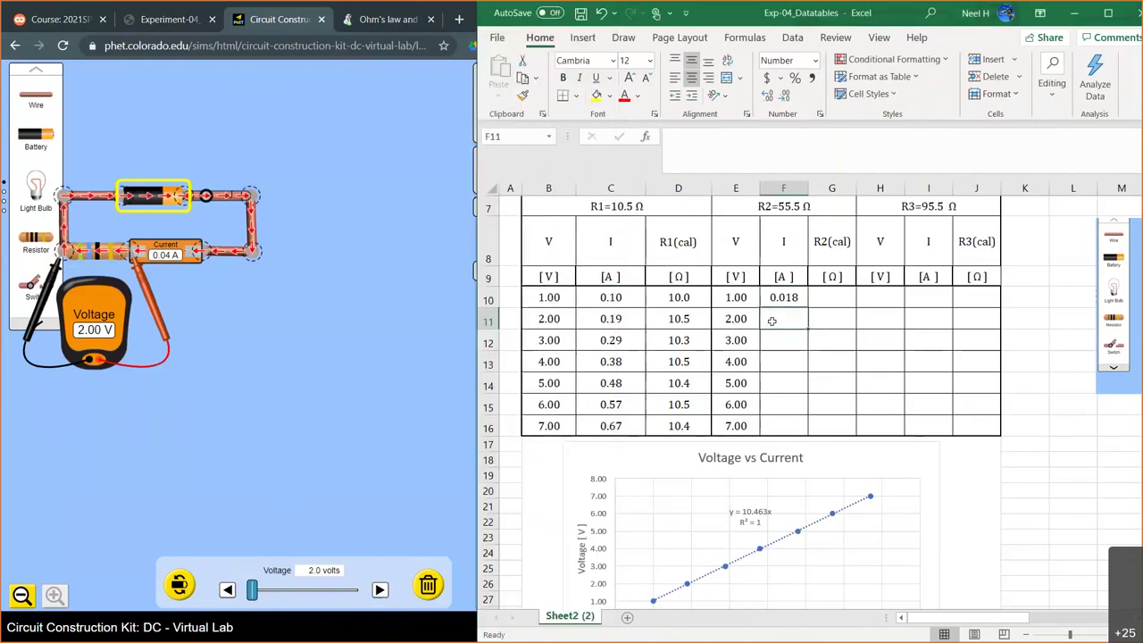
type("0.040")
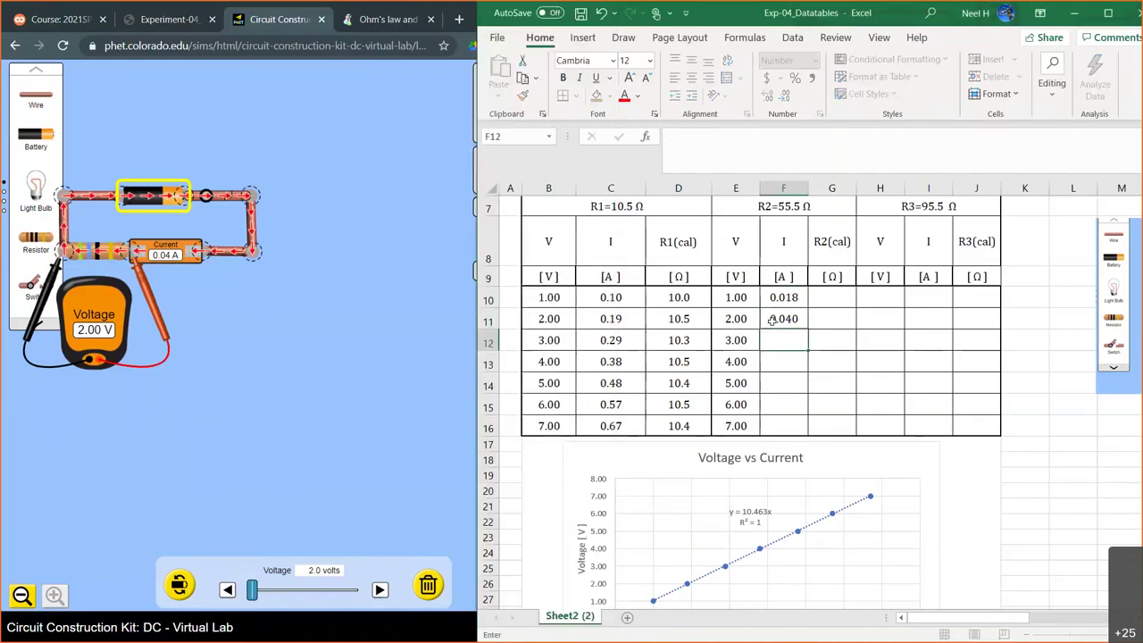
key("Return")
left_click(379, 589)
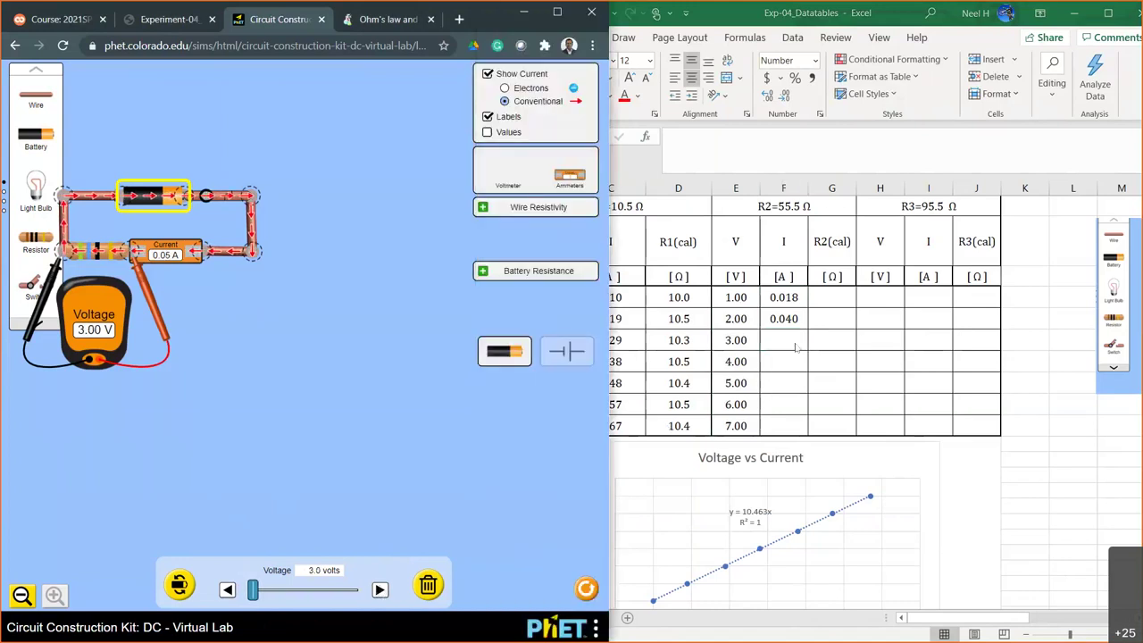
left_click(794, 341)
type("0.050")
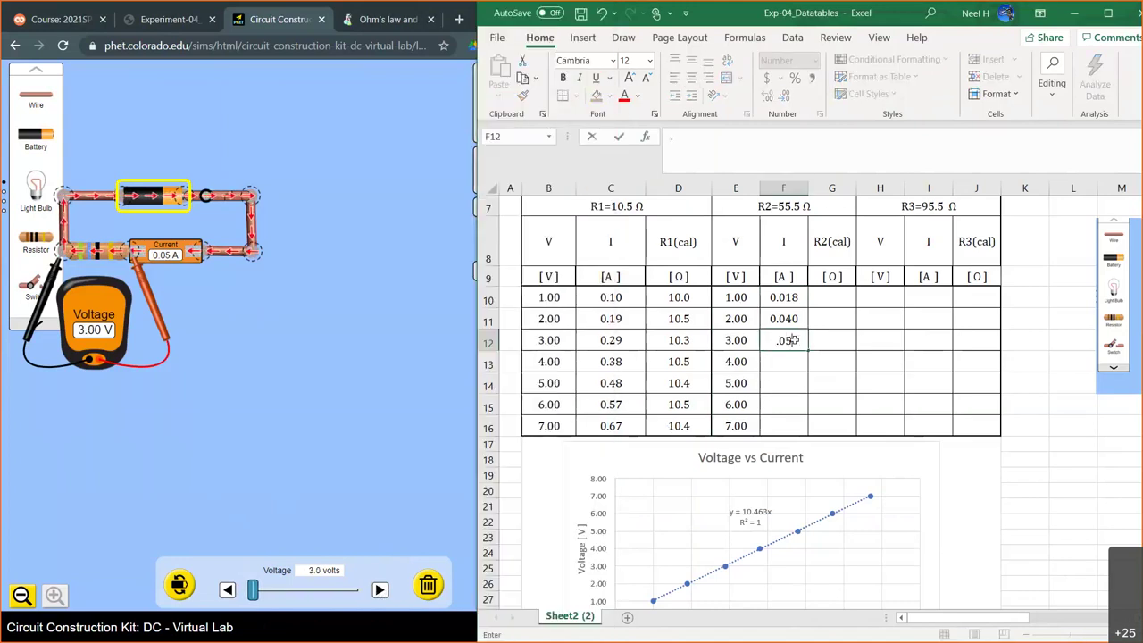
key("Return")
left_click(380, 589)
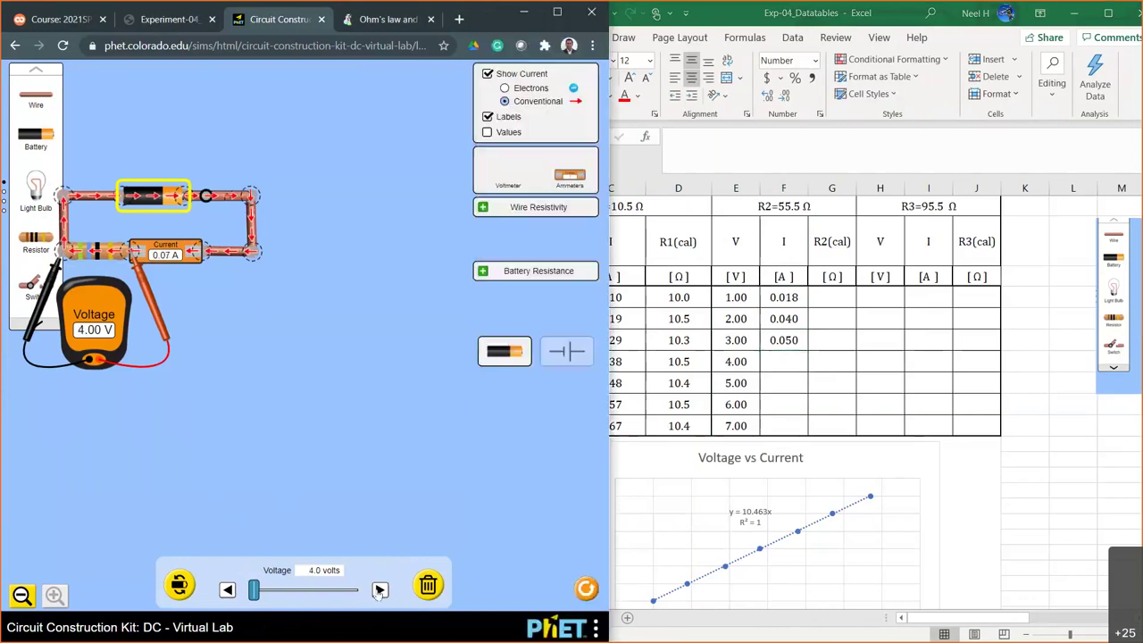
left_click(776, 363)
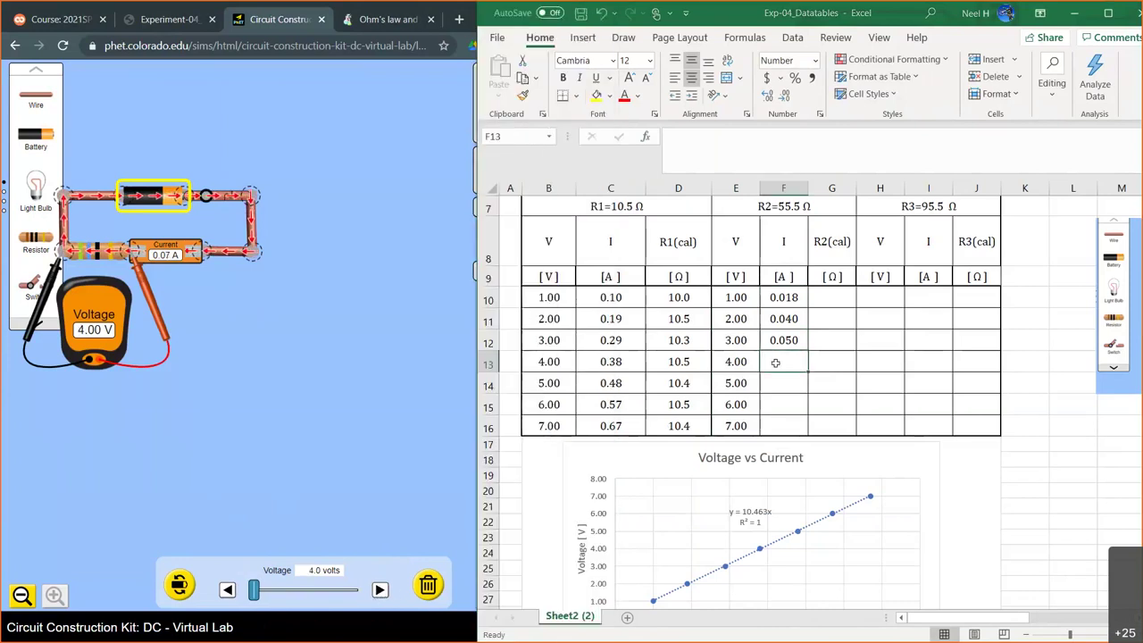
type("0.070")
key("Return")
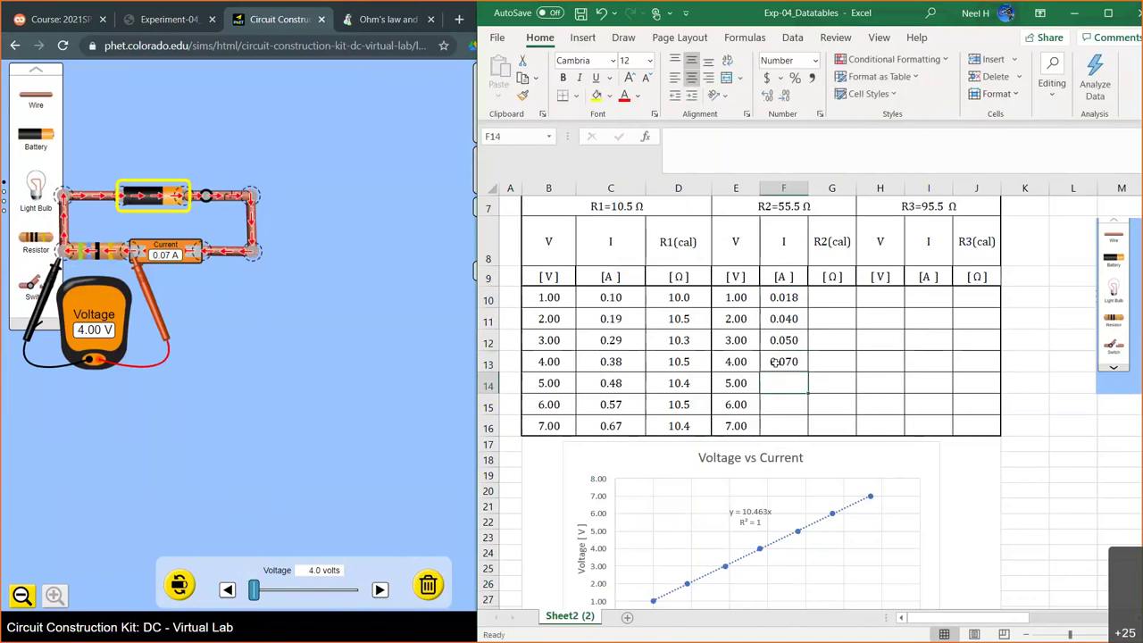
Step: Record currents 0.090, 0.110 and 0.130 A in F14:F16 for 5, 6 and 7 volts
left_click(380, 590)
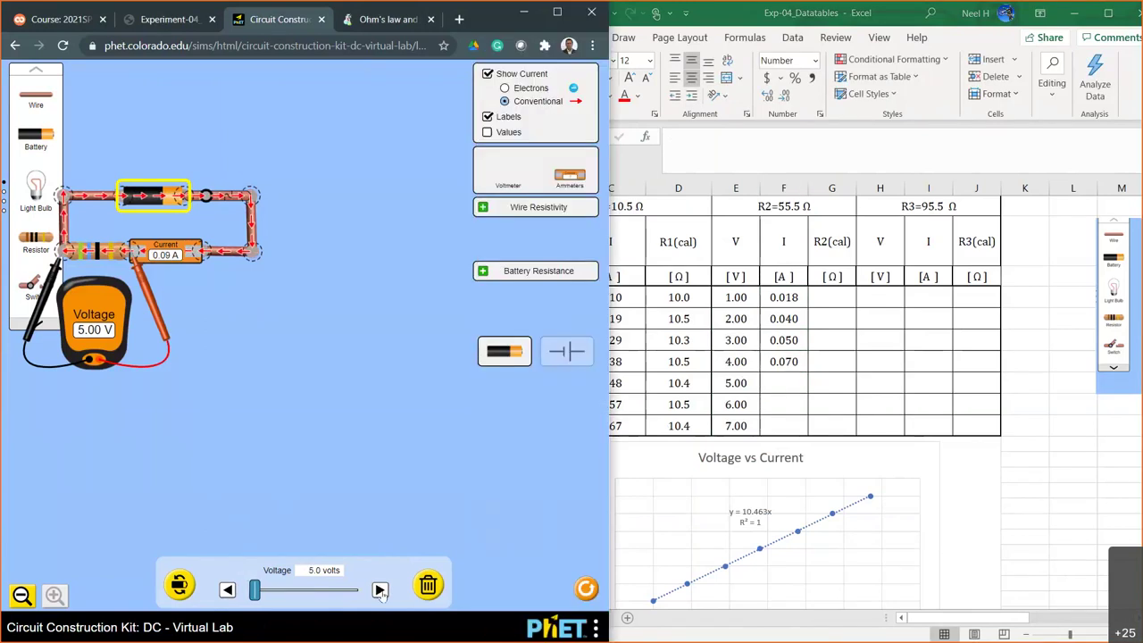
left_click(792, 381)
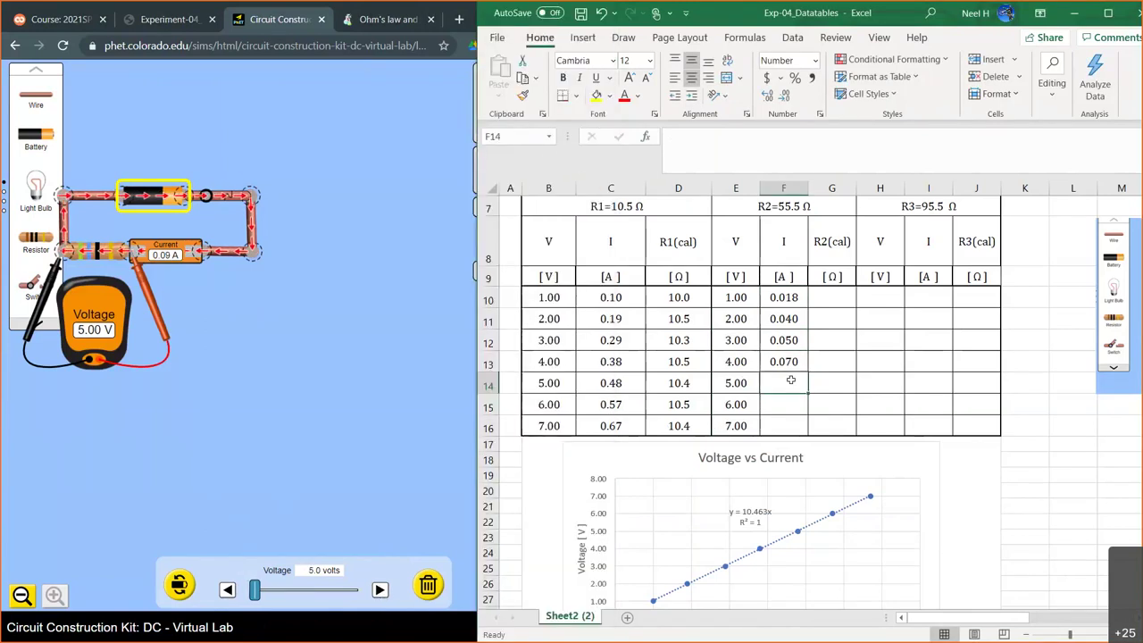
type(".09")
key("Return")
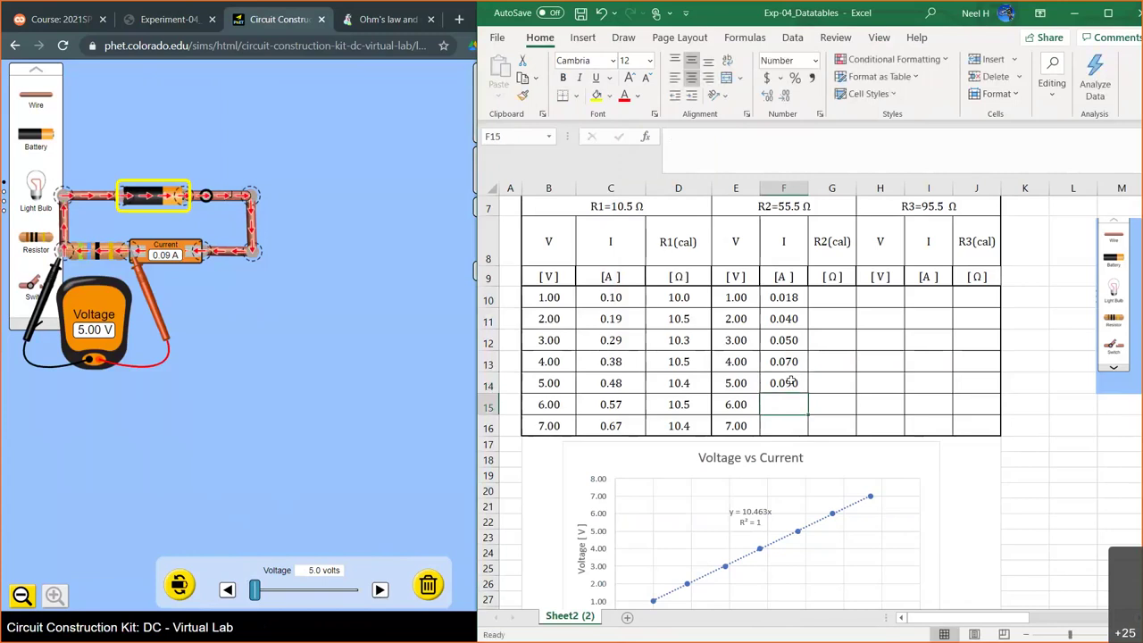
left_click(380, 589)
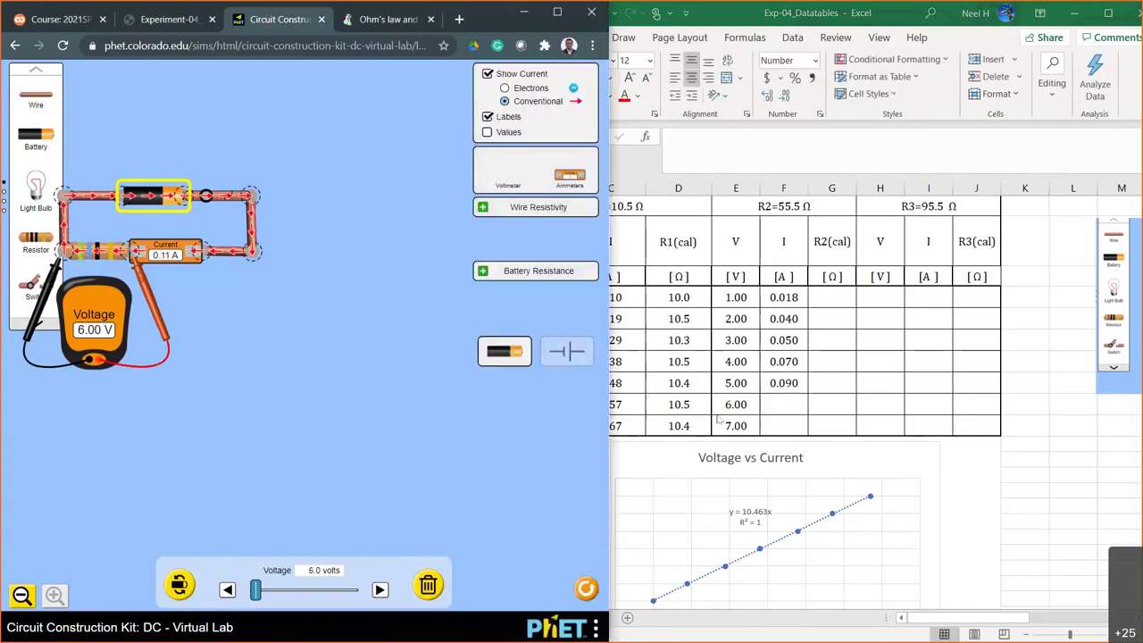
left_click(788, 400)
type(".11")
key("Return")
left_click(381, 590)
left_click(801, 421)
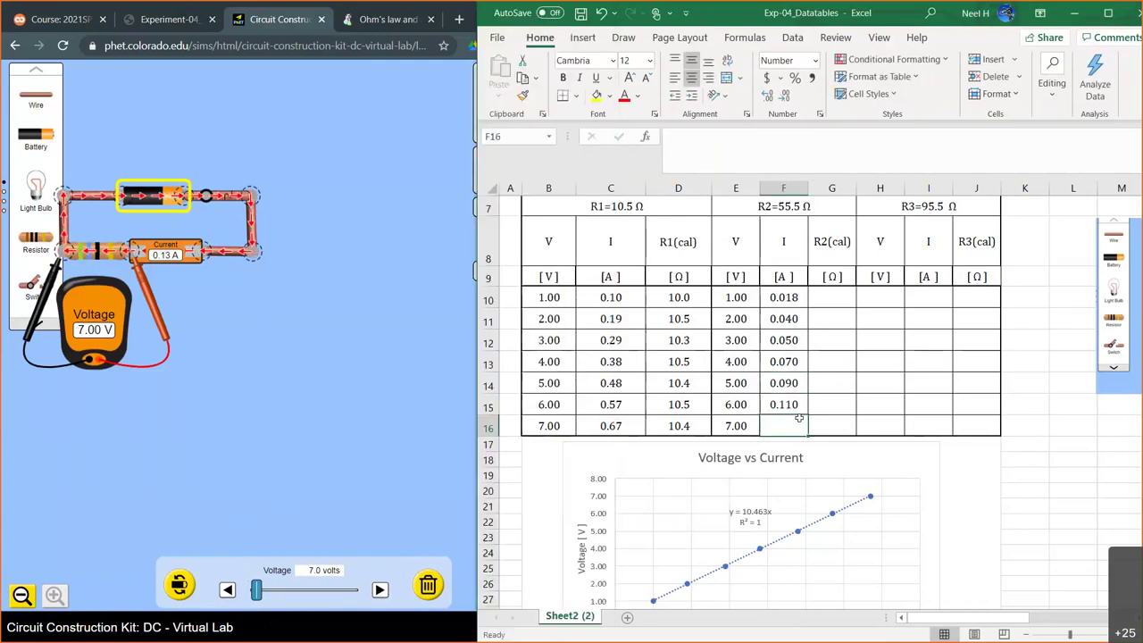
type(".13")
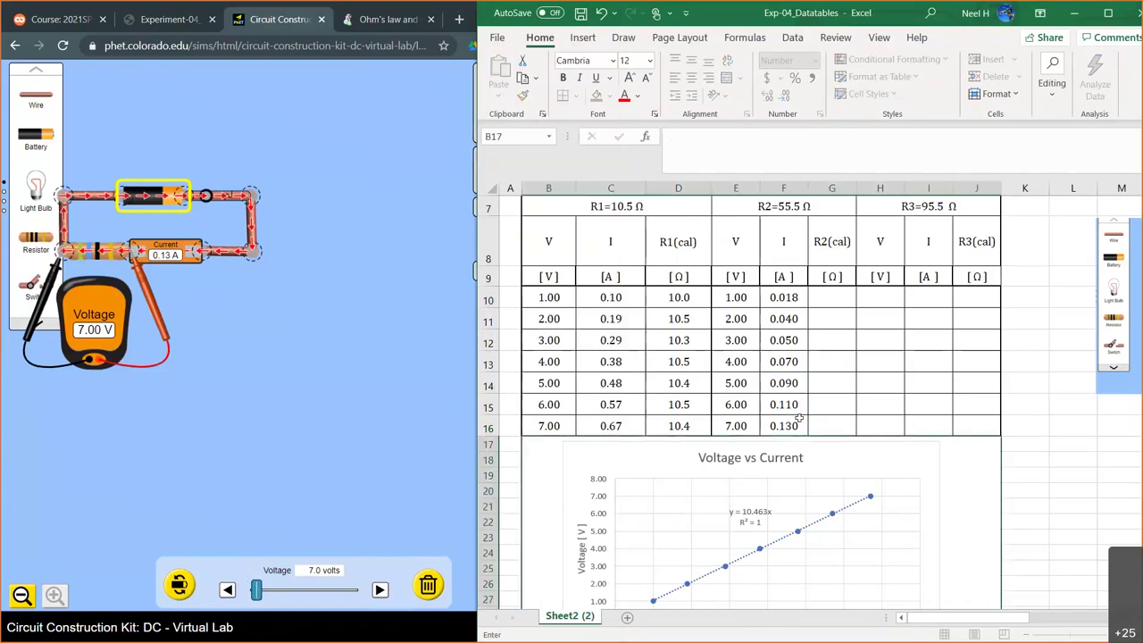
key("Return")
left_click(98, 250)
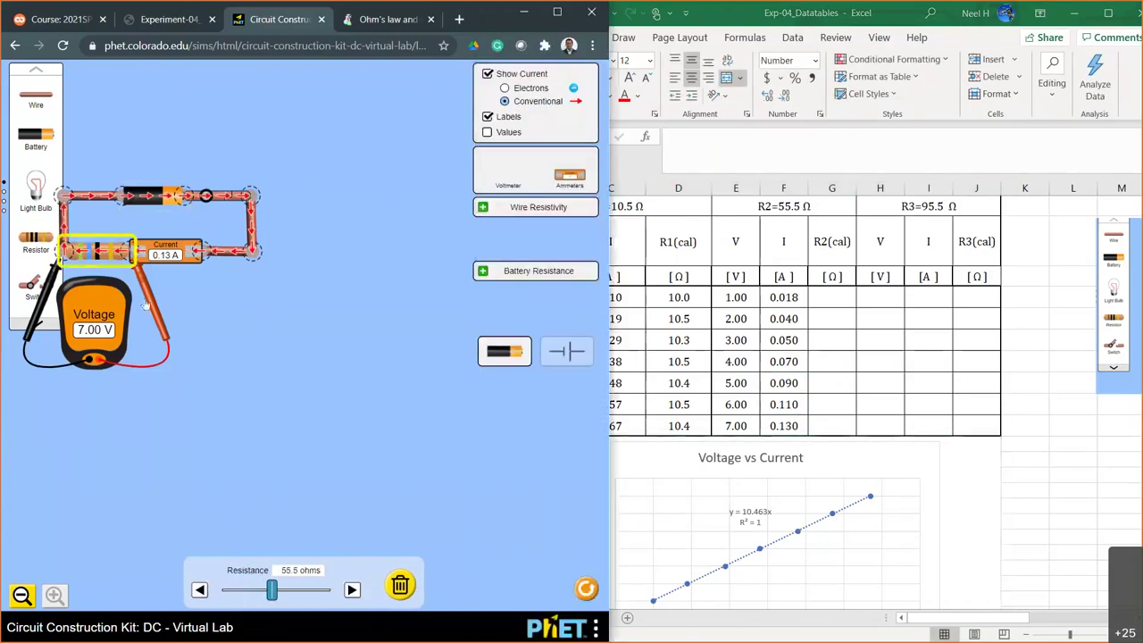
Step: Set the simulator resistor to 95.5 ohms
left_click_drag(274, 593, 310, 601)
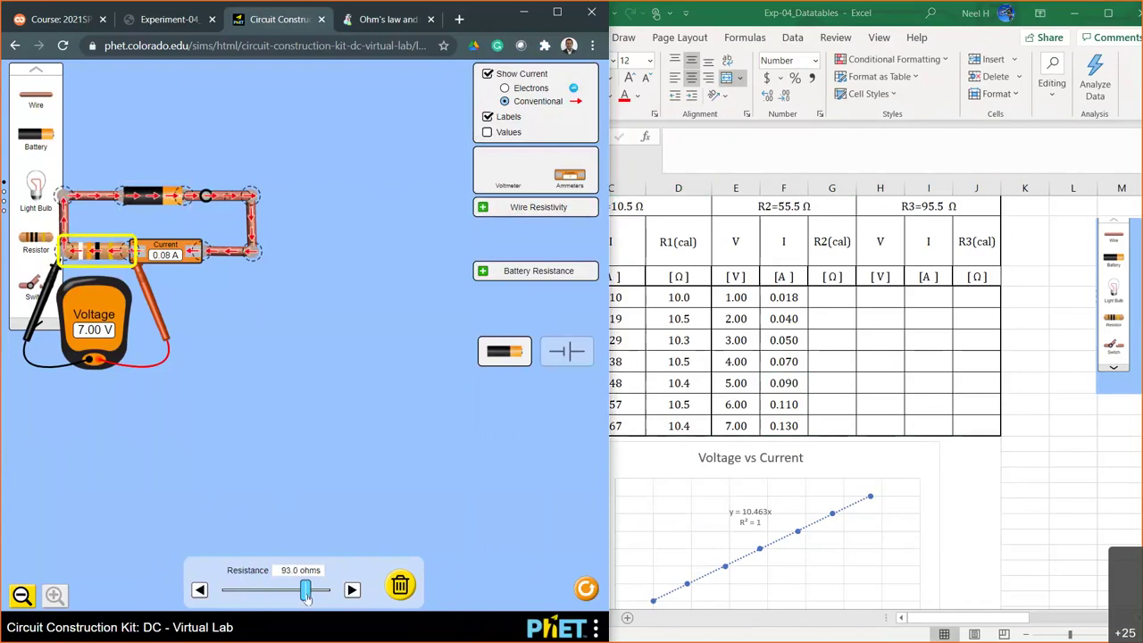
left_click(351, 592)
left_click(351, 591)
left_click(351, 591)
left_click(351, 591)
left_click(351, 591)
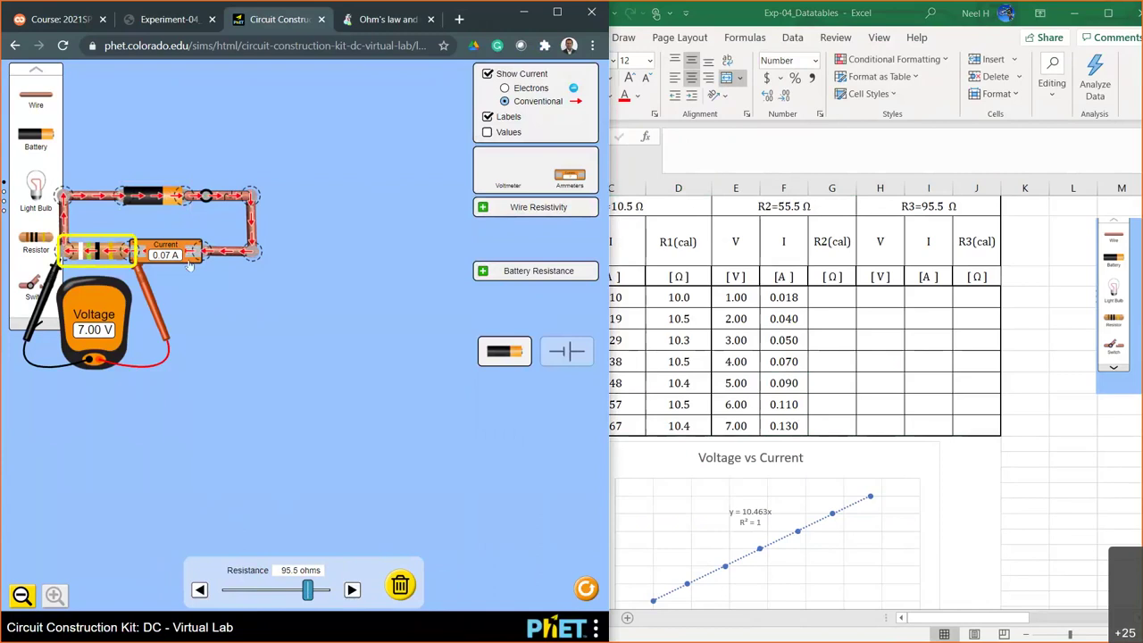
Step: Bring the battery voltage down to zero, then up to 1.0 volt
left_click(152, 196)
left_click(228, 591)
left_click(228, 590)
left_click(228, 590)
left_click(227, 590)
left_click(228, 590)
left_click_drag(228, 590, 228, 591)
left_click(380, 590)
left_click(380, 590)
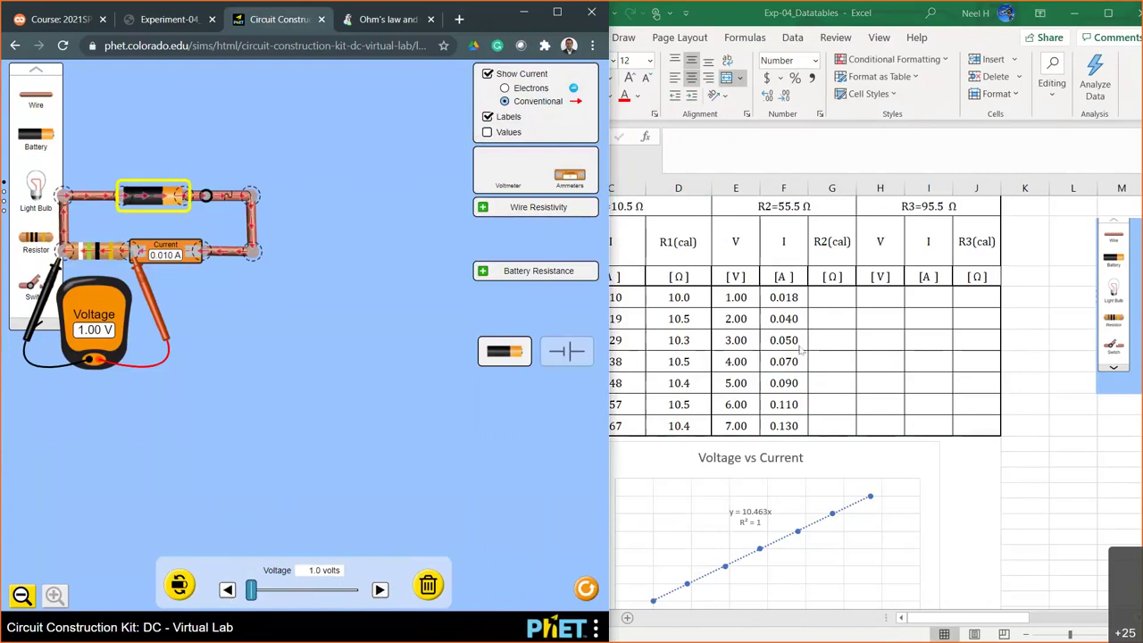
Step: Record R3 currents 0.01 and 0.02 A in I10:I11 for 1 and 2 volts
left_click(875, 297)
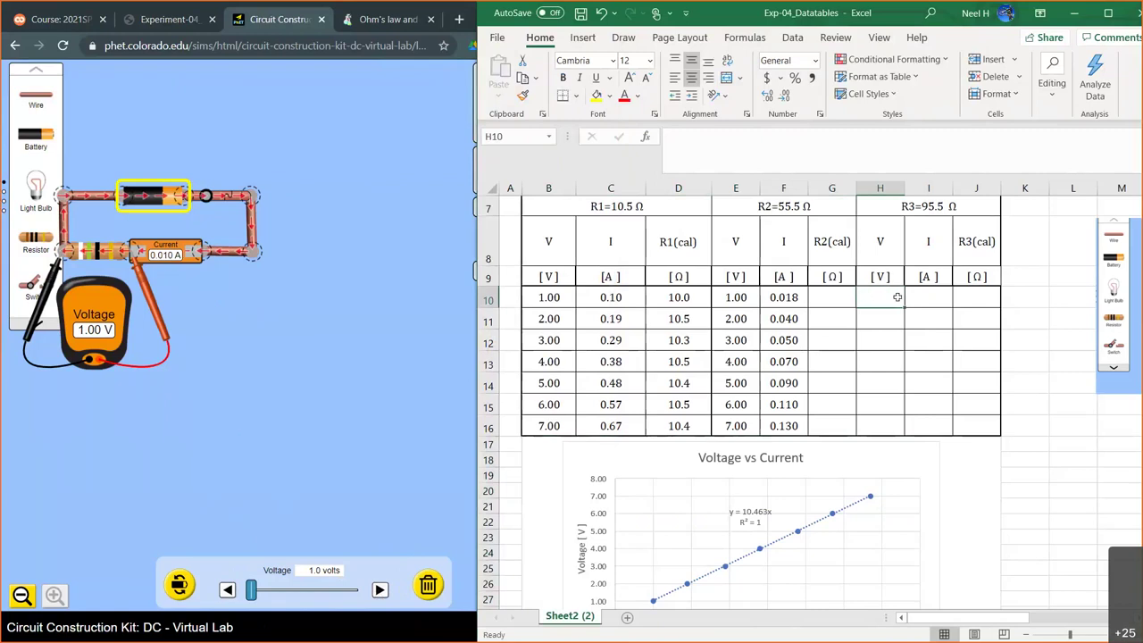
left_click(927, 297)
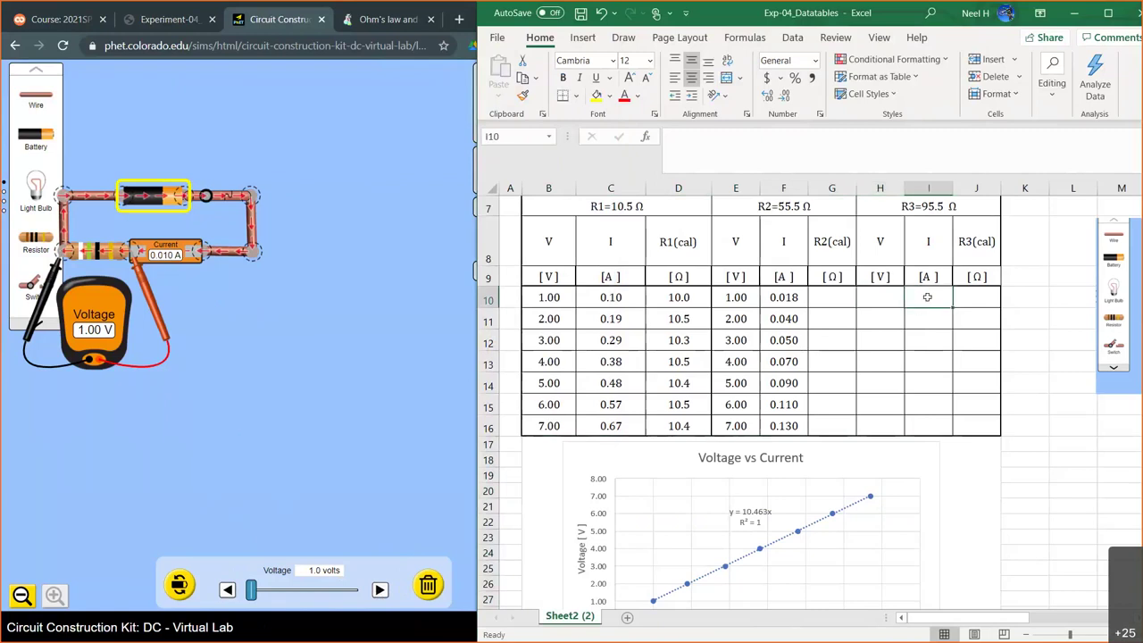
type(".01")
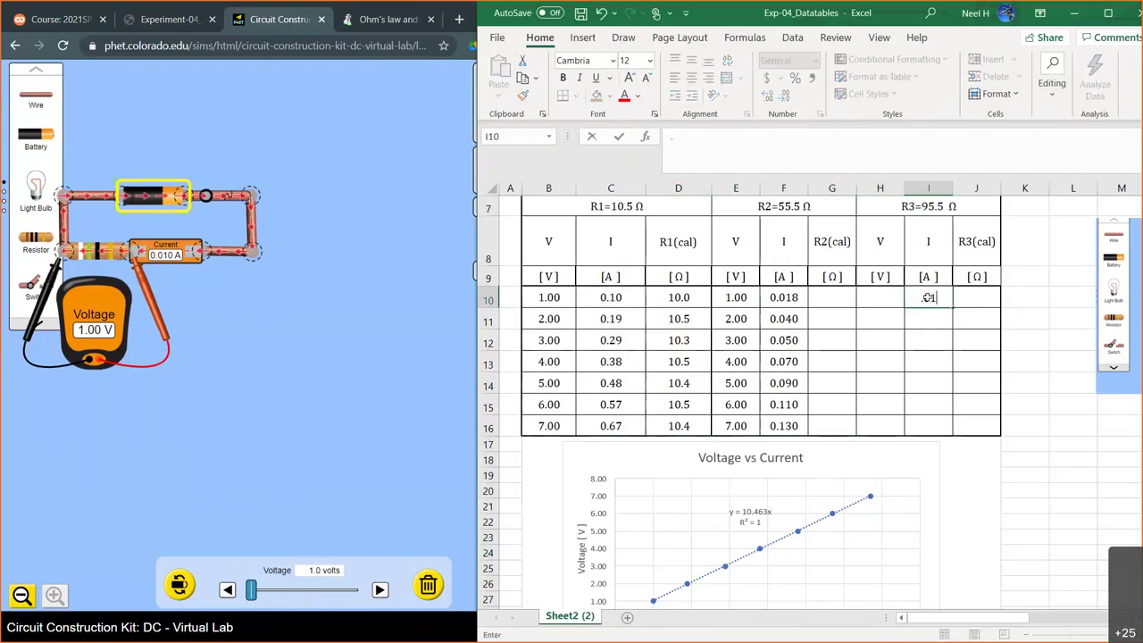
key("Return")
left_click(380, 589)
left_click(380, 589)
left_click(926, 313)
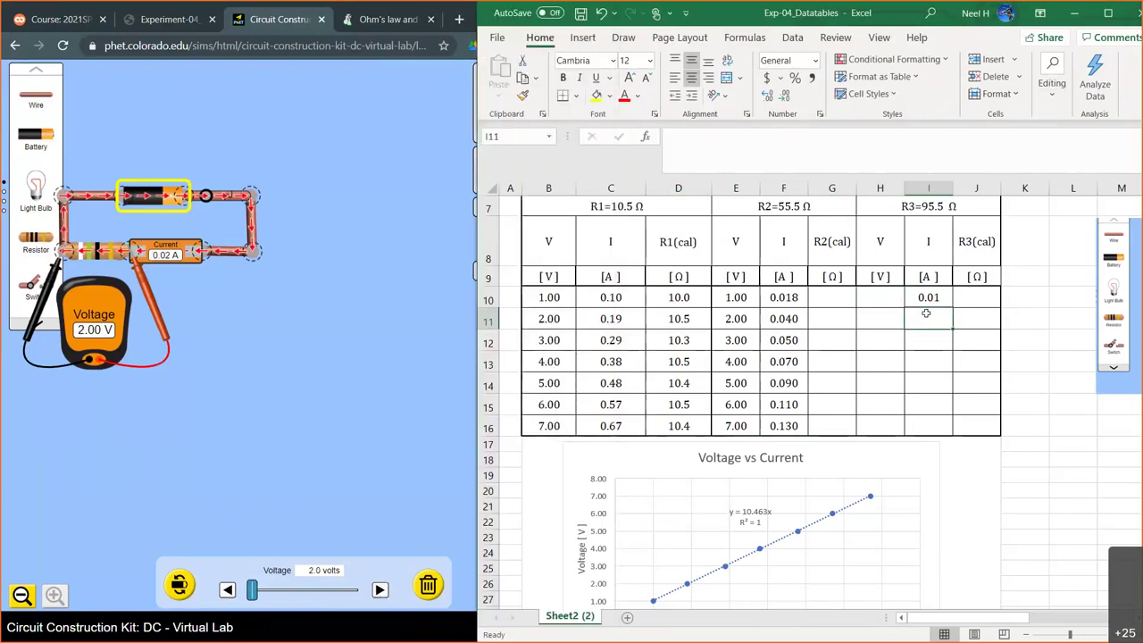
type(".02")
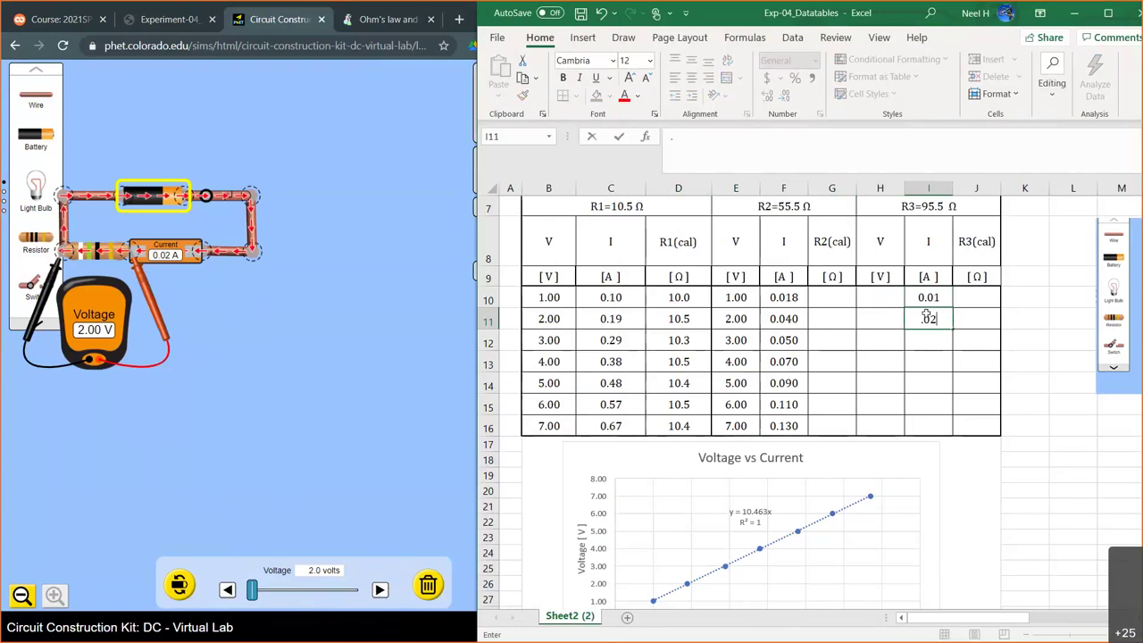
key("Return")
Step: Record currents 0.03 and 0.04 A in I12:I13 for 3 and 4 volts
left_click(379, 588)
left_click(379, 589)
left_click(921, 339)
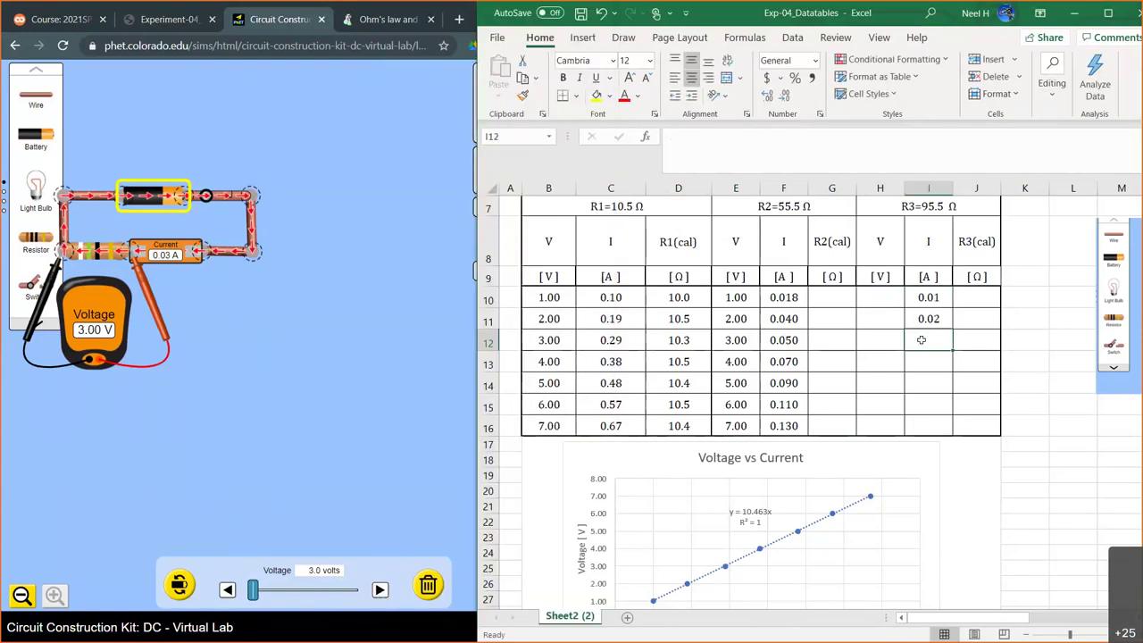
type(".03")
key("Return")
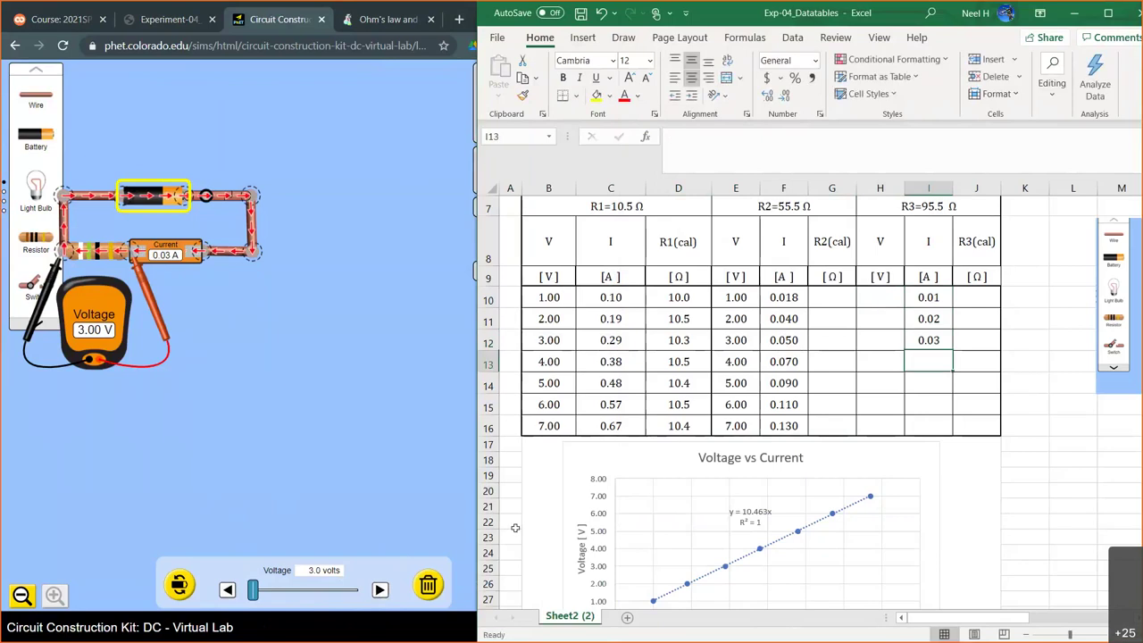
left_click(380, 588)
left_click(379, 589)
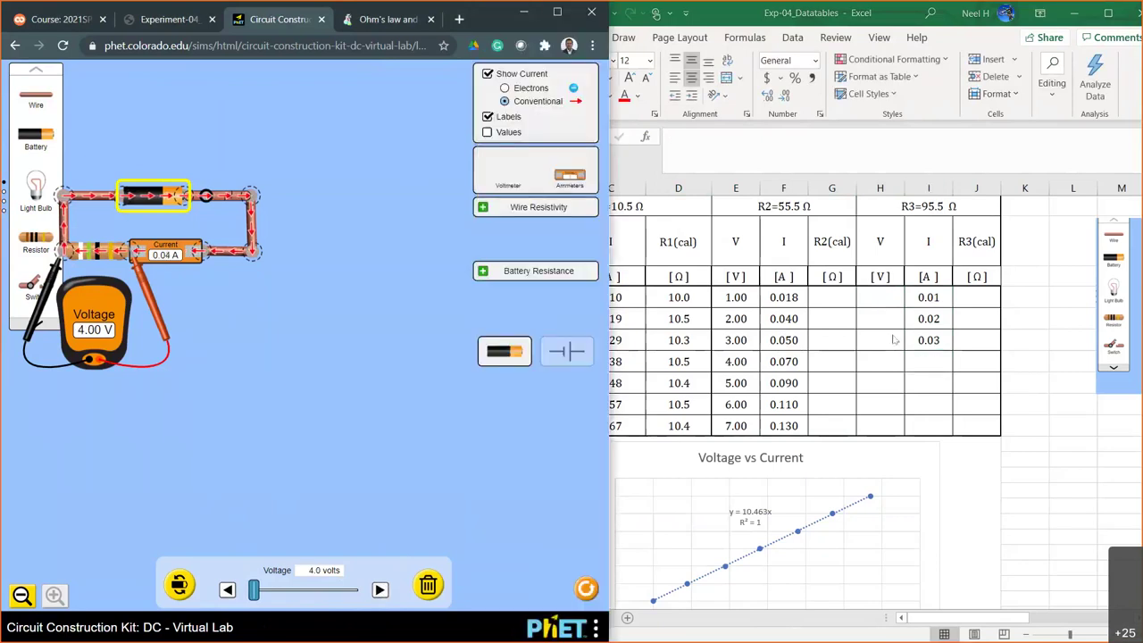
left_click(934, 364)
type("0.04")
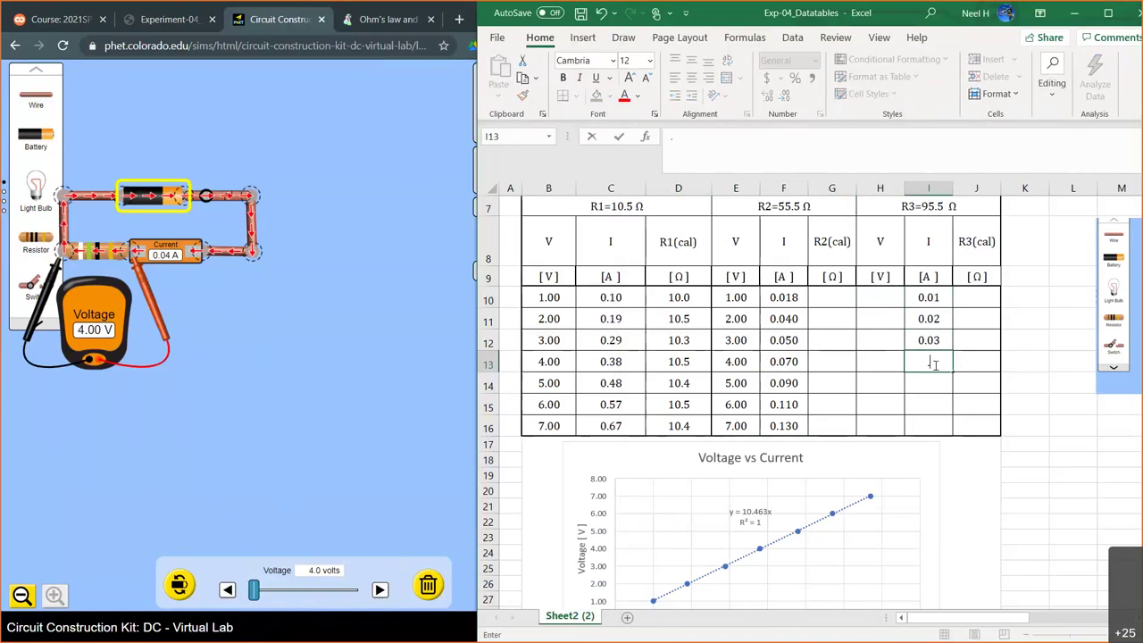
key("Return")
Step: Record currents 0.05, 0.06 and 0.07 A in I14:I16 for 5, 6 and 7 volts
left_click(380, 589)
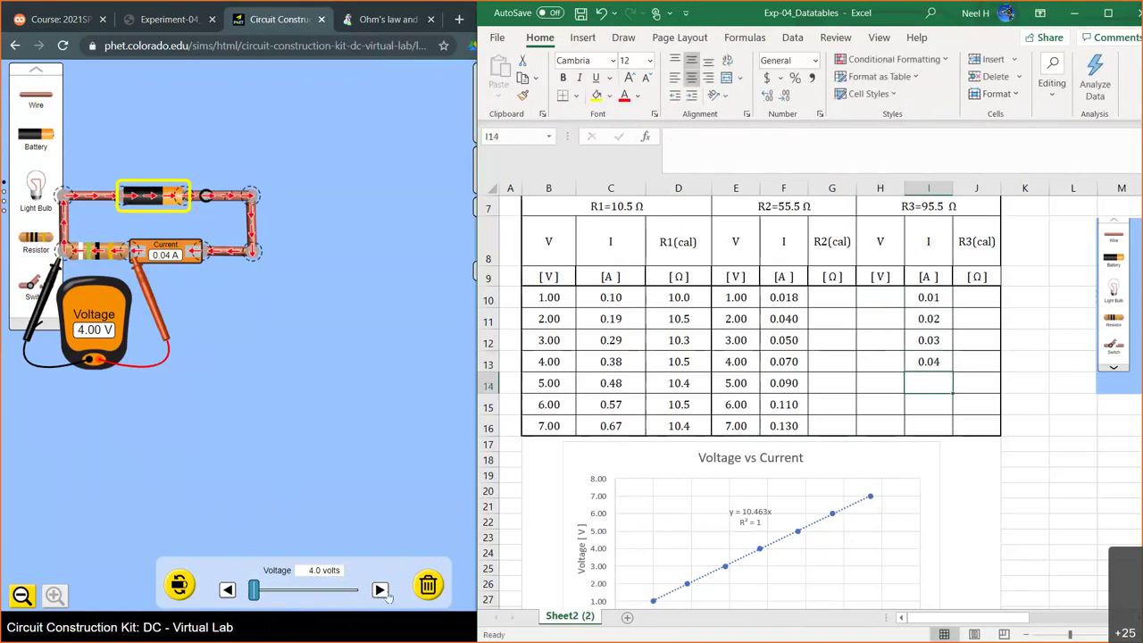
left_click(945, 378)
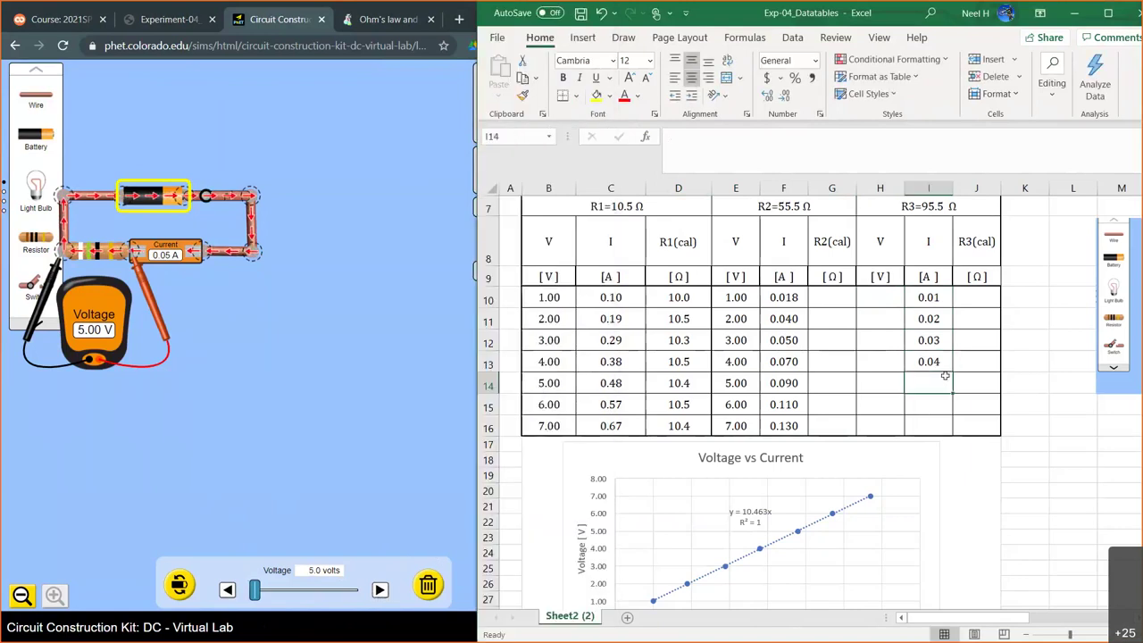
type("0.05")
key("Return")
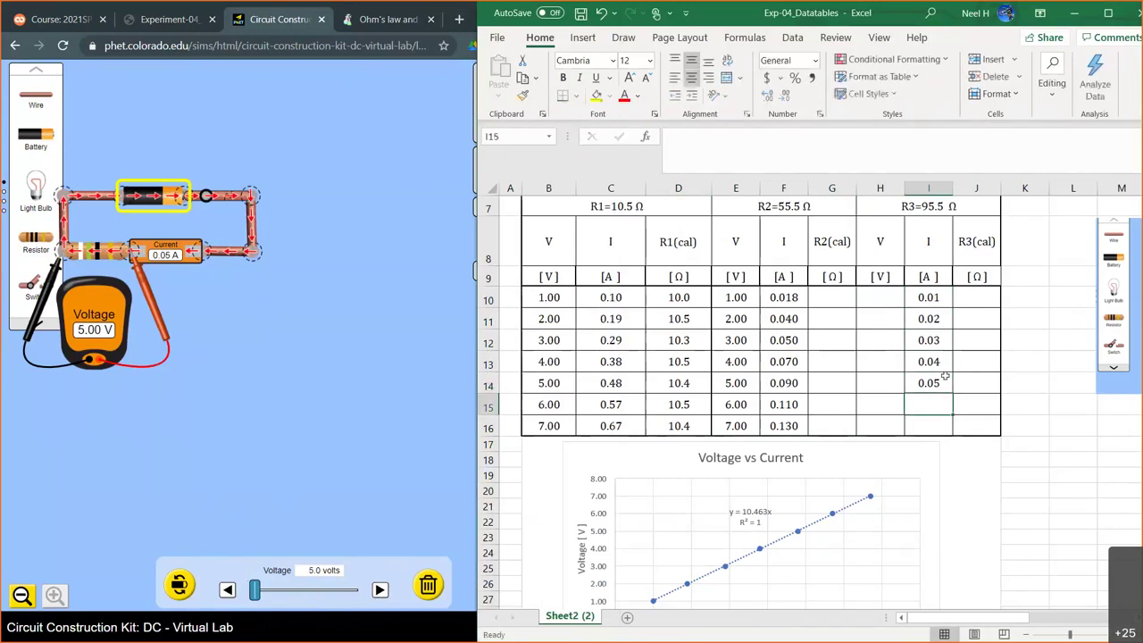
left_click(380, 589)
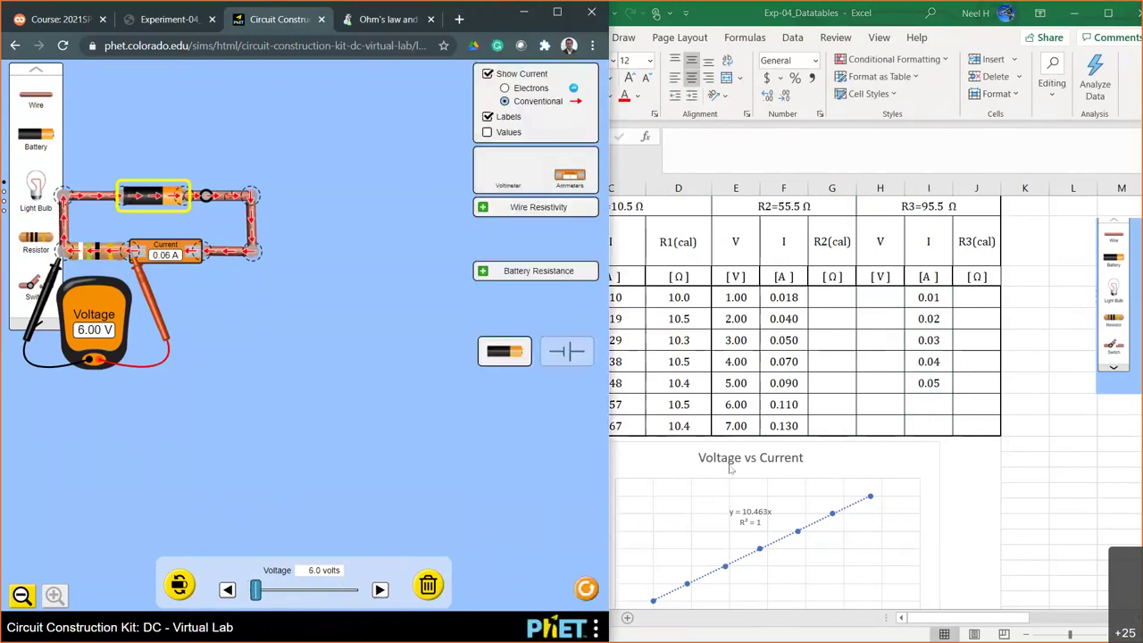
left_click(937, 407)
type(".")
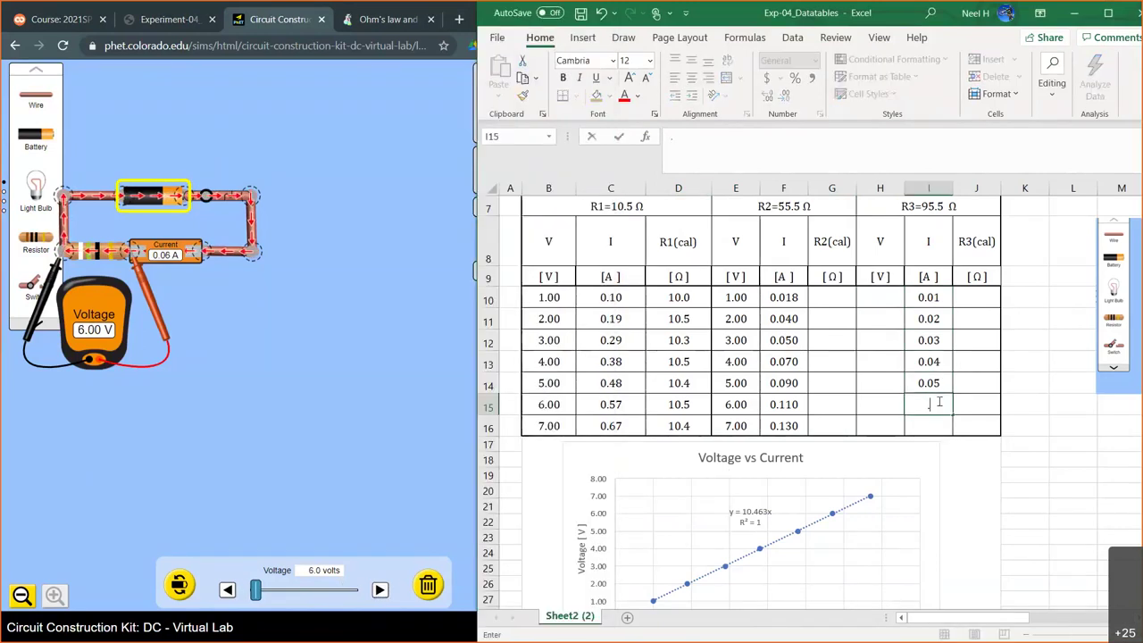
type("06")
key("Return")
left_click(379, 590)
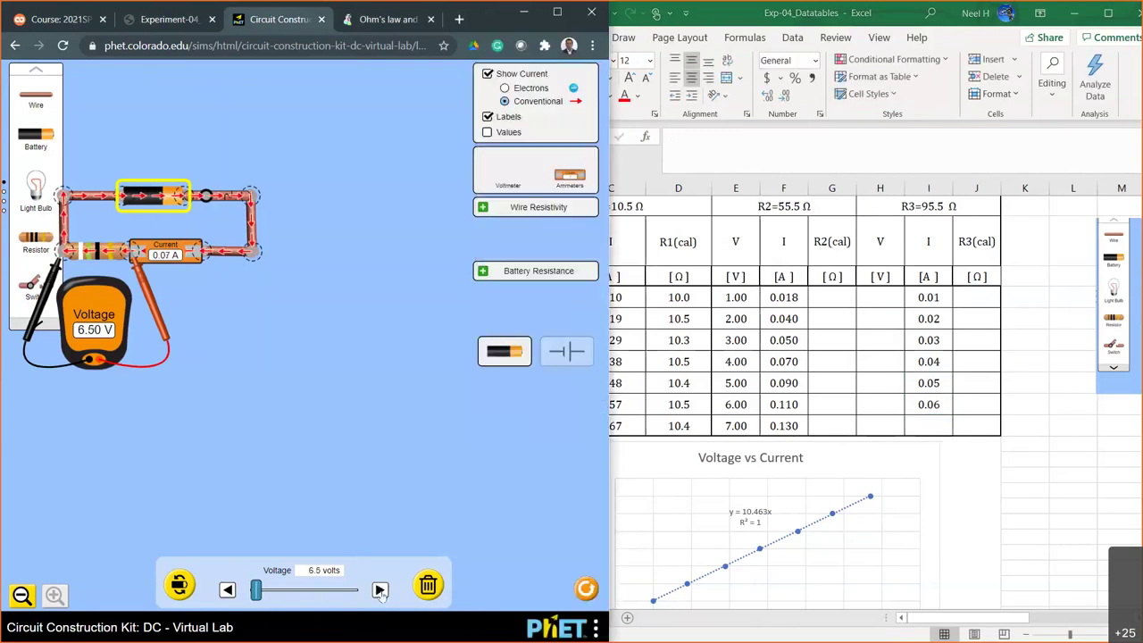
left_click(945, 423)
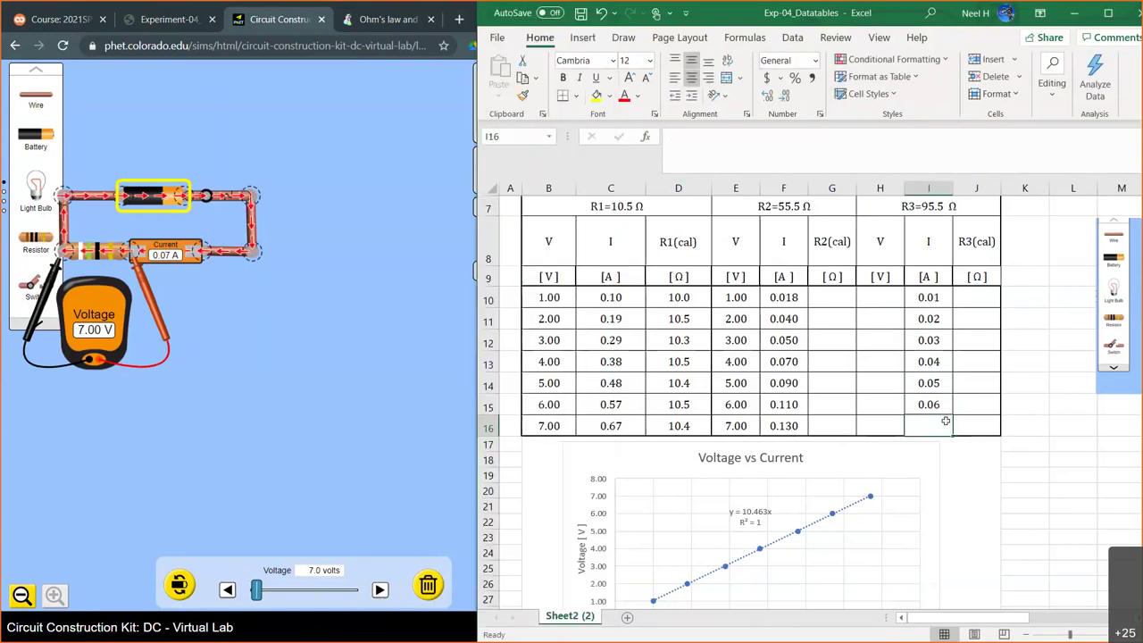
type("0.07")
key("Return")
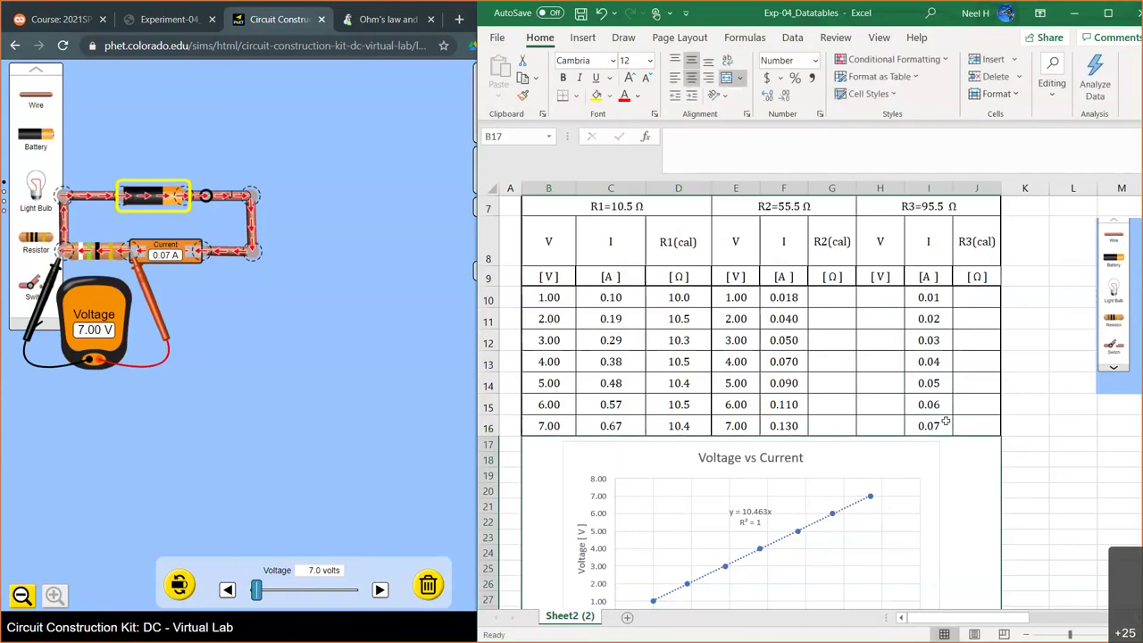
Step: Copy the voltages E10:E16 into H10:H16 and check the resistor's 95.5-ohm value
left_click_drag(738, 300, 738, 428)
key("ctrl+c")
left_click(885, 299)
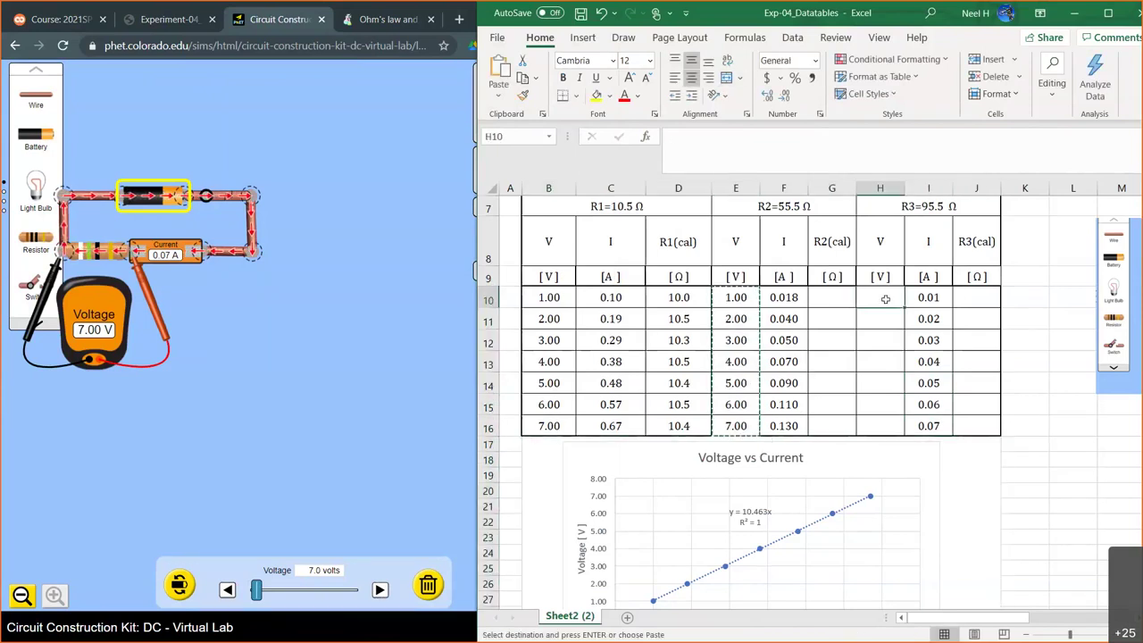
key("ctrl+v")
left_click(831, 361)
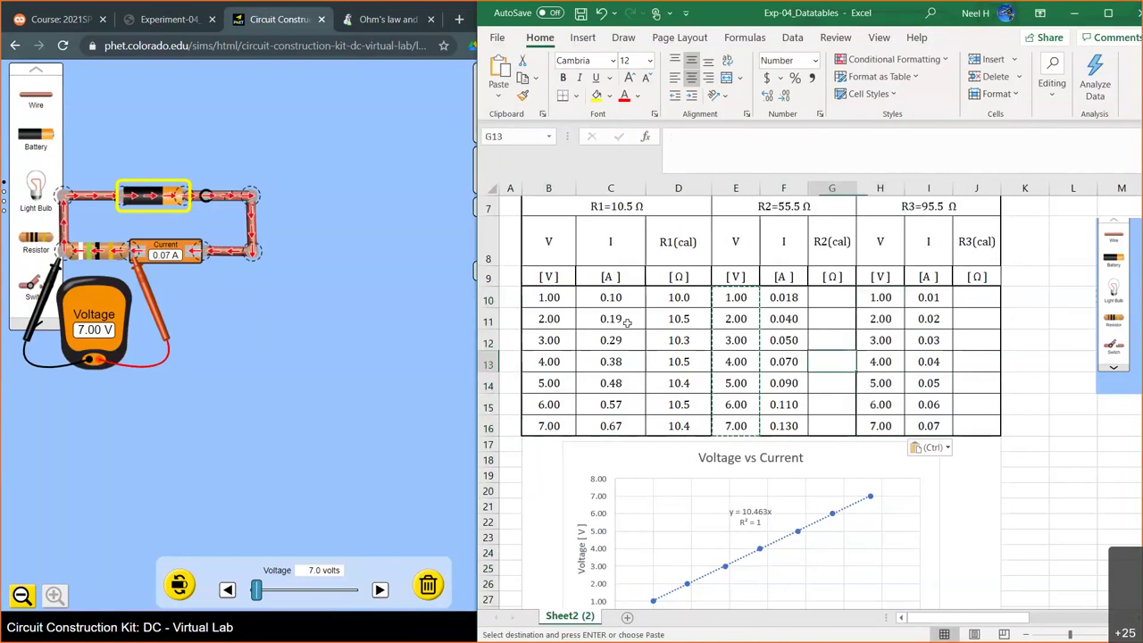
left_click(108, 252)
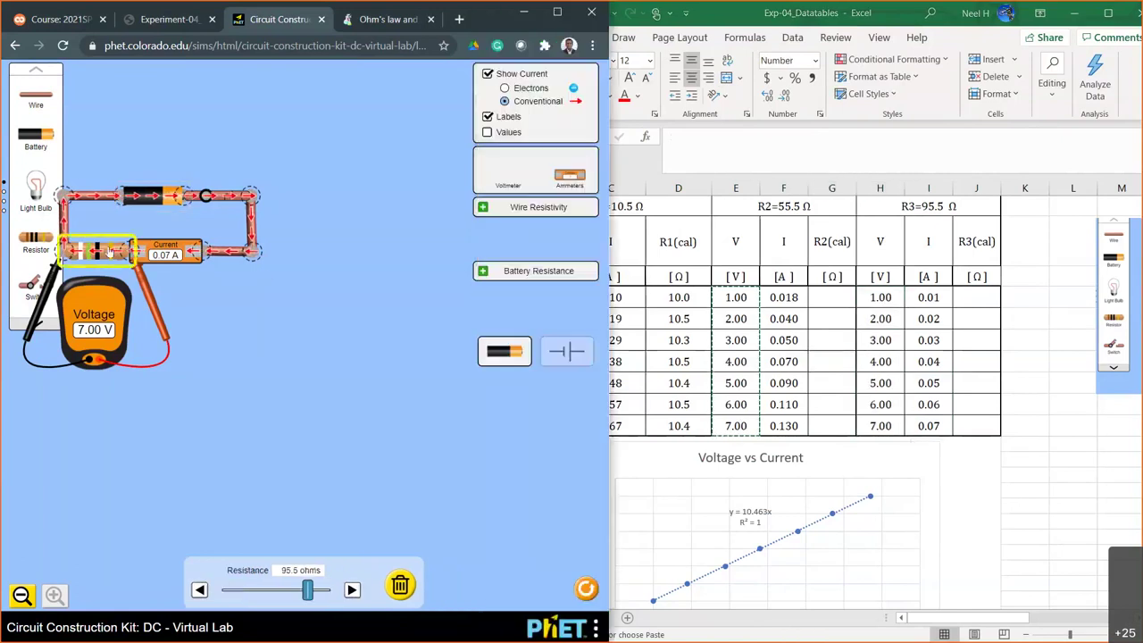
left_click(719, 174)
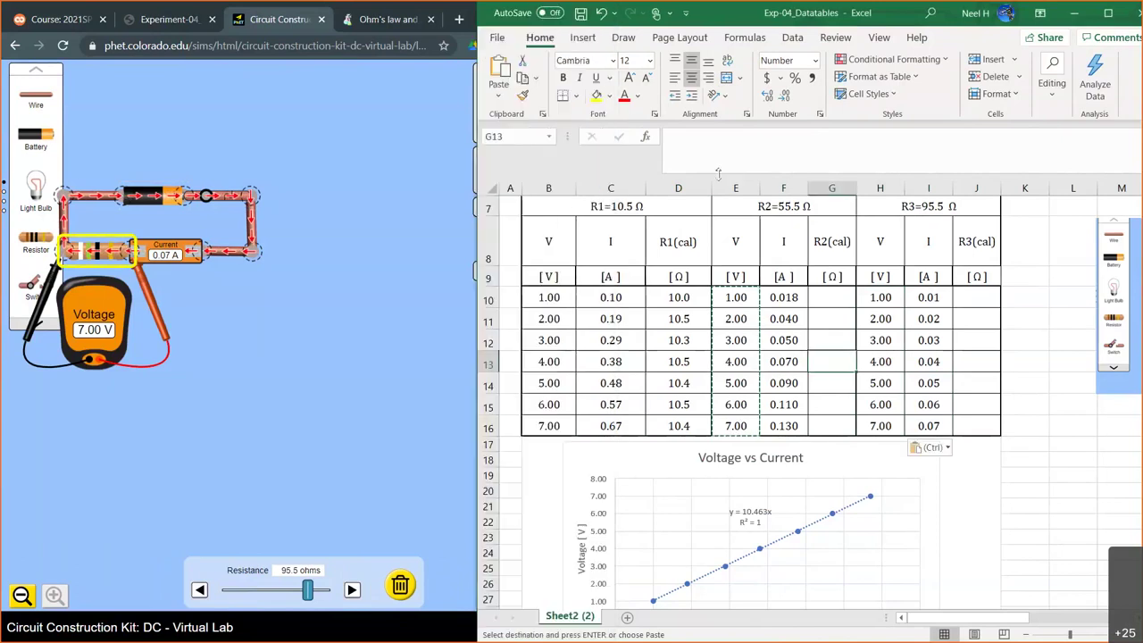
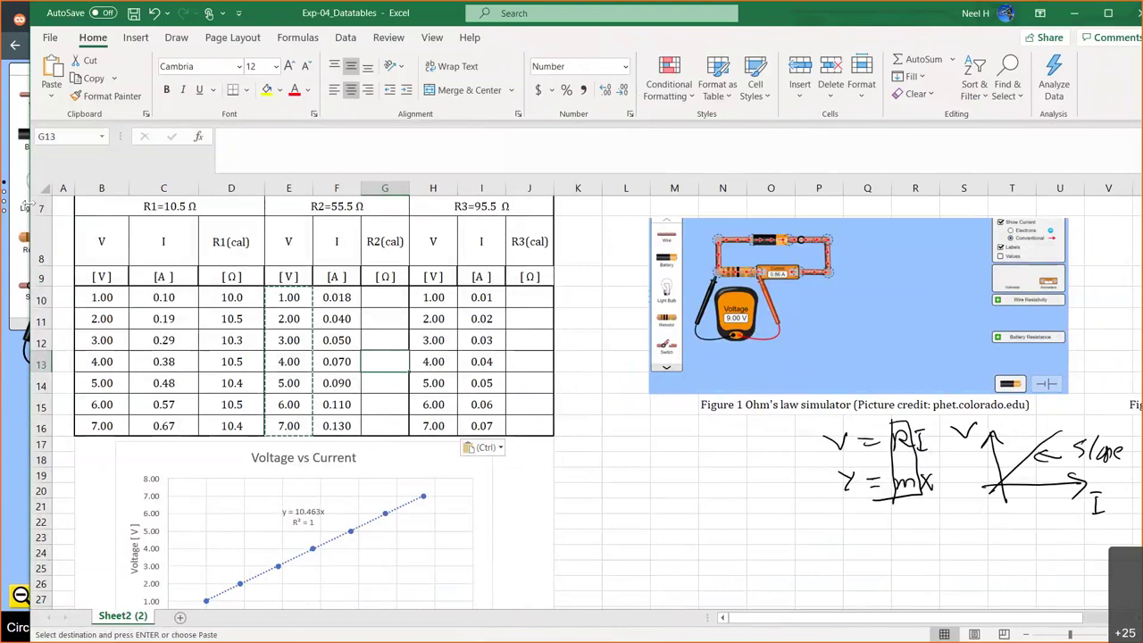
Step: Delete the handwritten Ohm's law ink notes from the worksheet
left_click(873, 451)
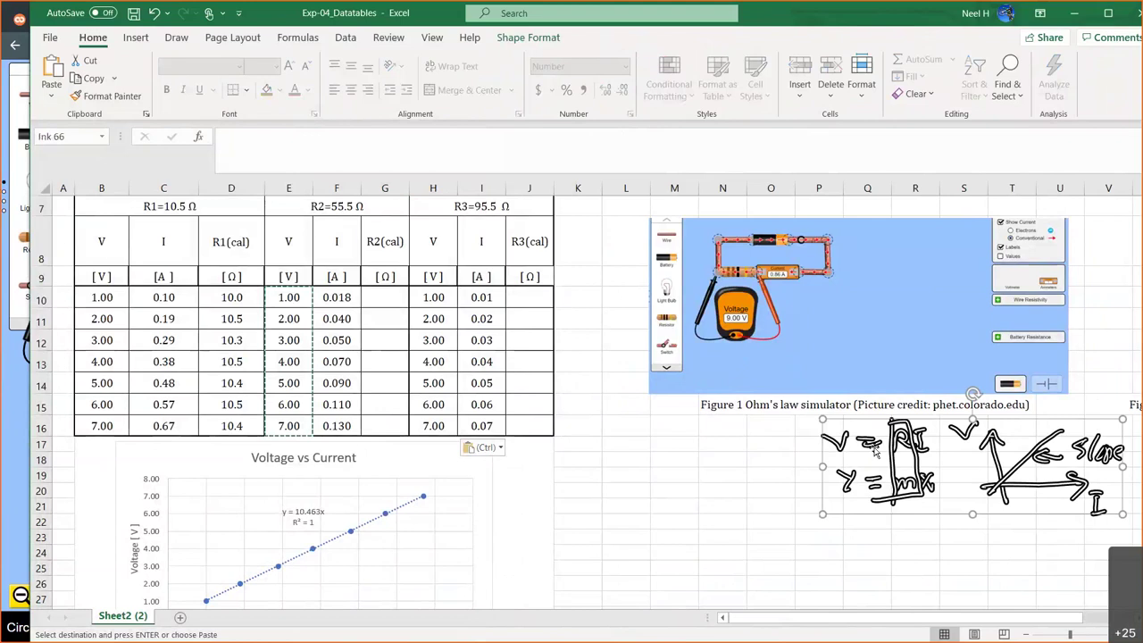
key("Delete")
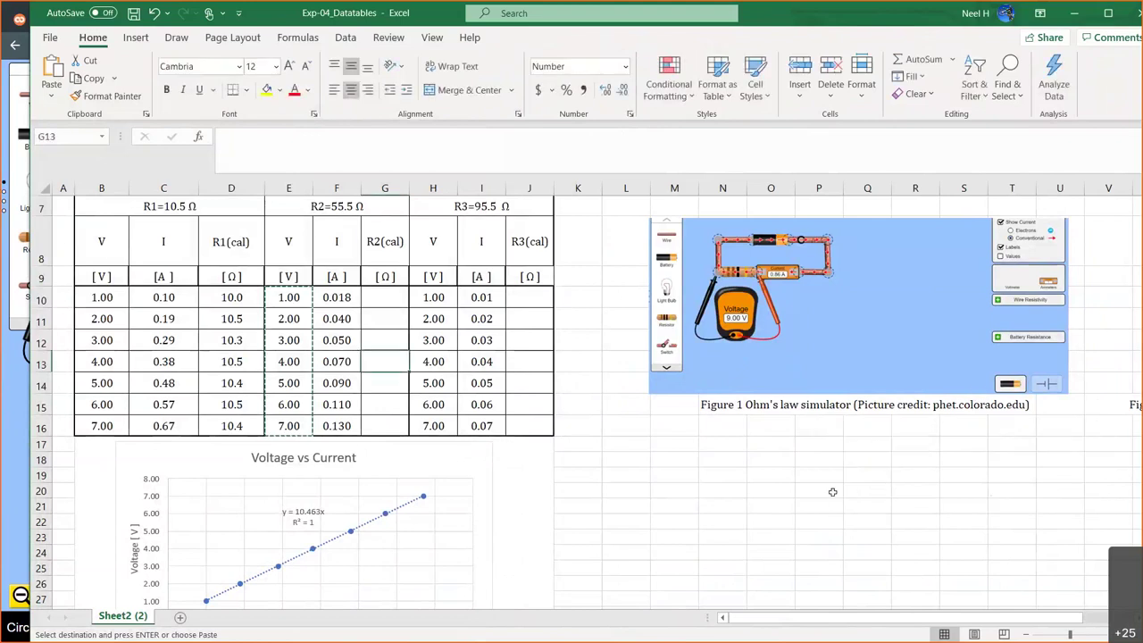
scroll(833, 492, "down", 2)
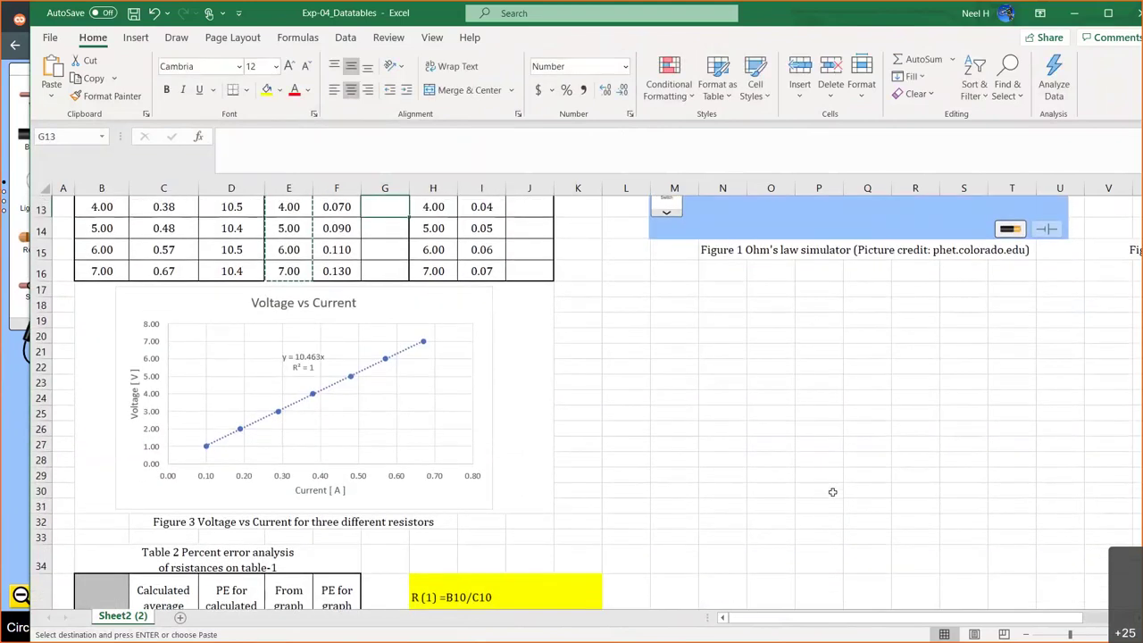
scroll(832, 492, "right", 4)
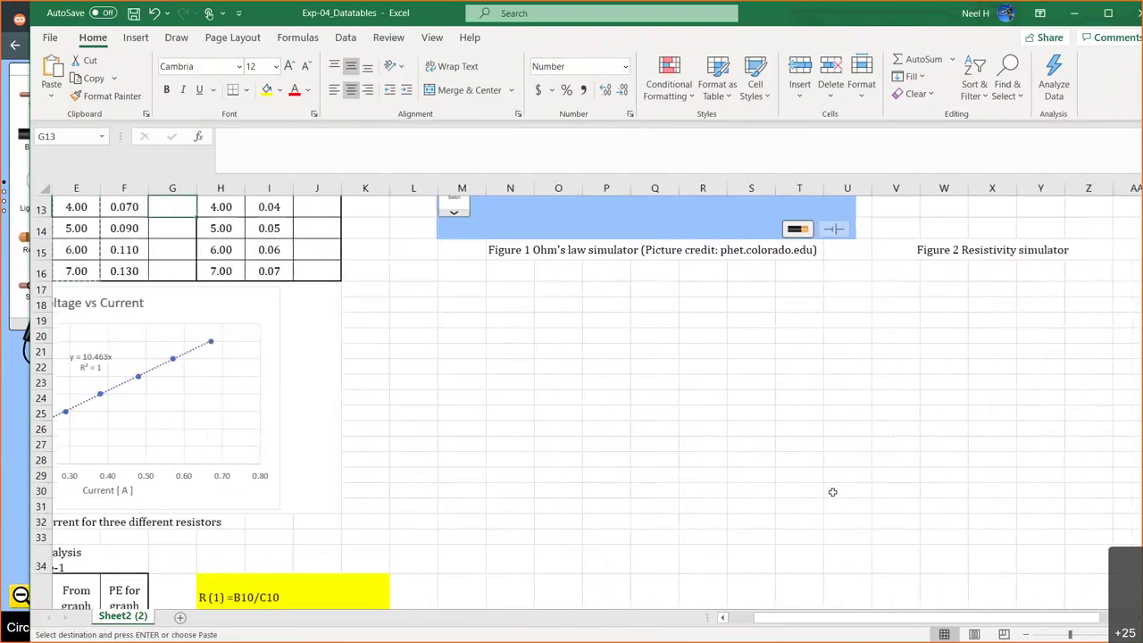
scroll(832, 492, "up", 2)
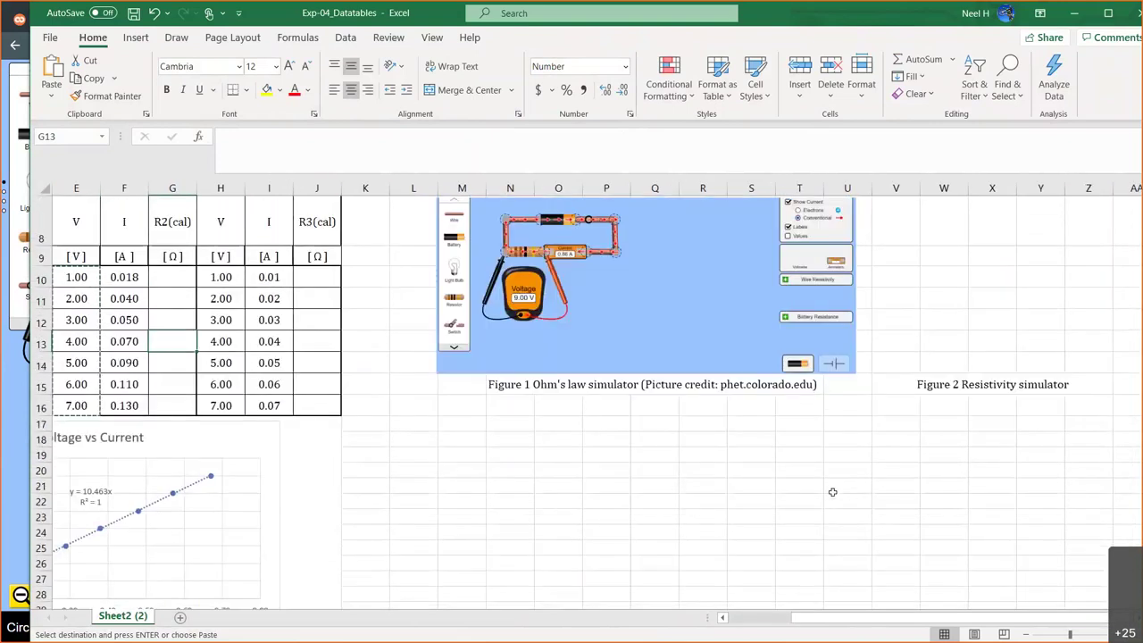
scroll(833, 492, "up", 1)
Step: Clear the 'Figure 2 Resistivity simulator' caption from cells W15:Y15
left_click(957, 457)
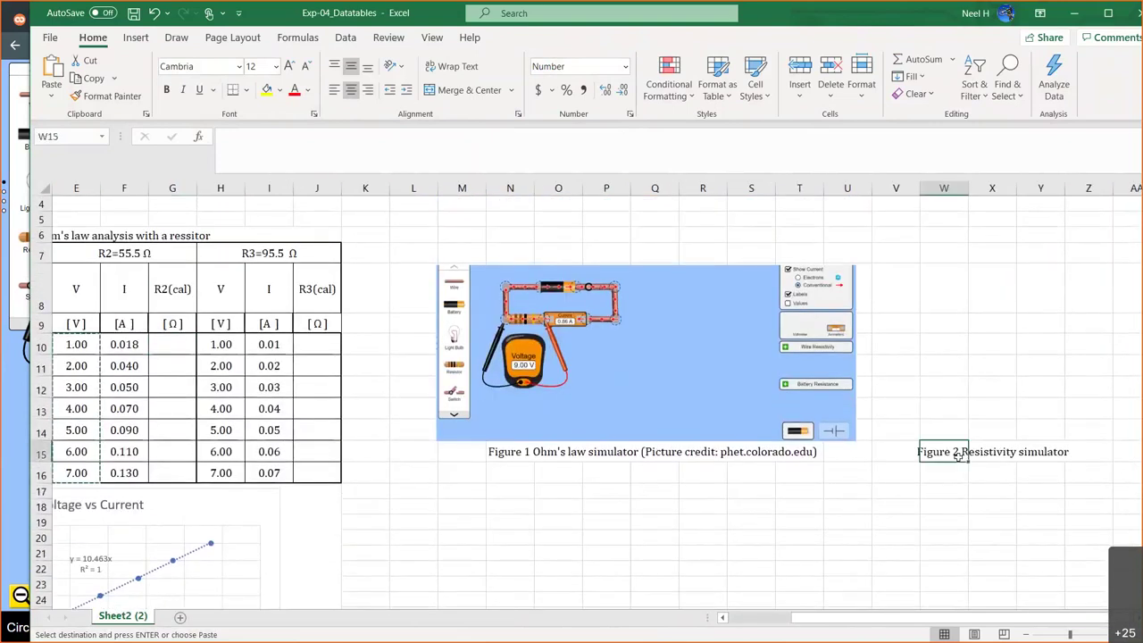
key("Escape")
left_click_drag(957, 456, 1058, 449)
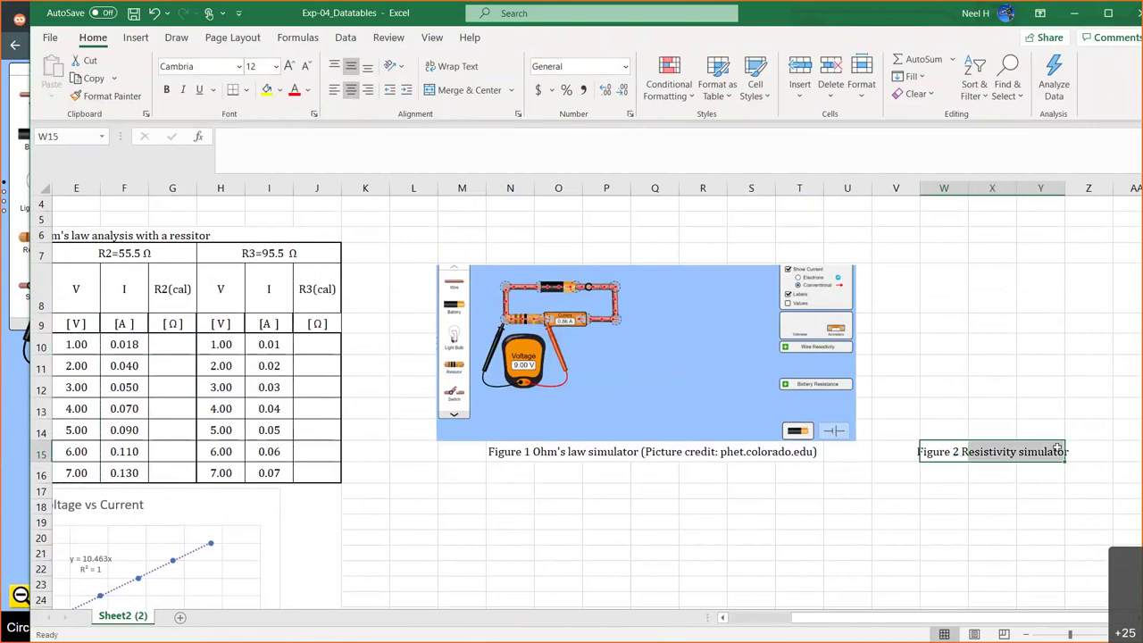
key("Delete")
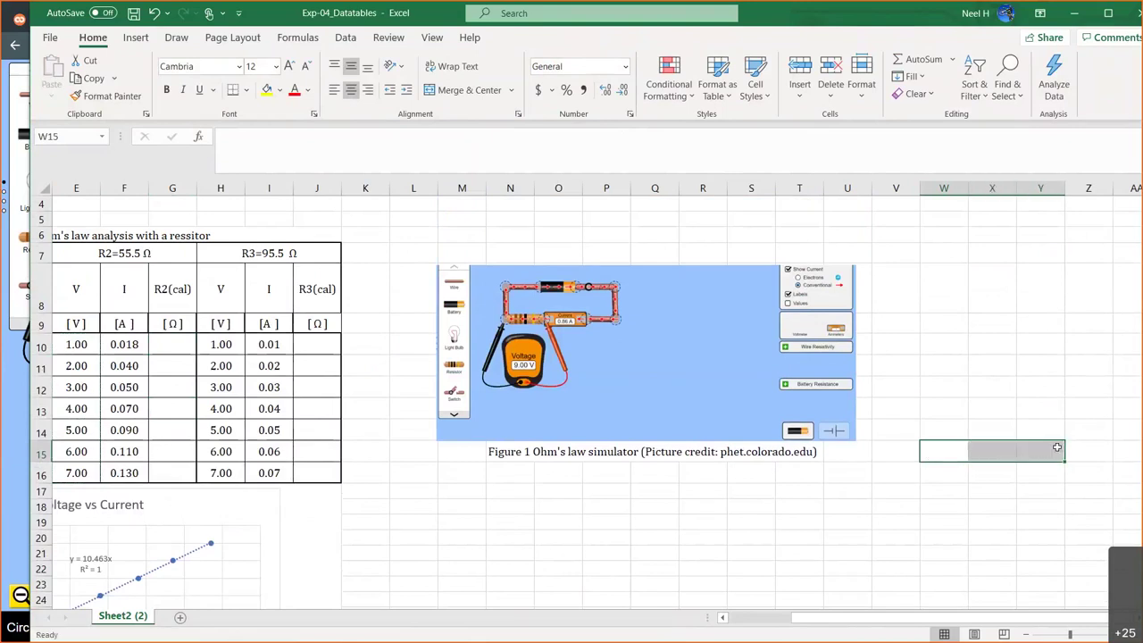
scroll(539, 470, "down", 3)
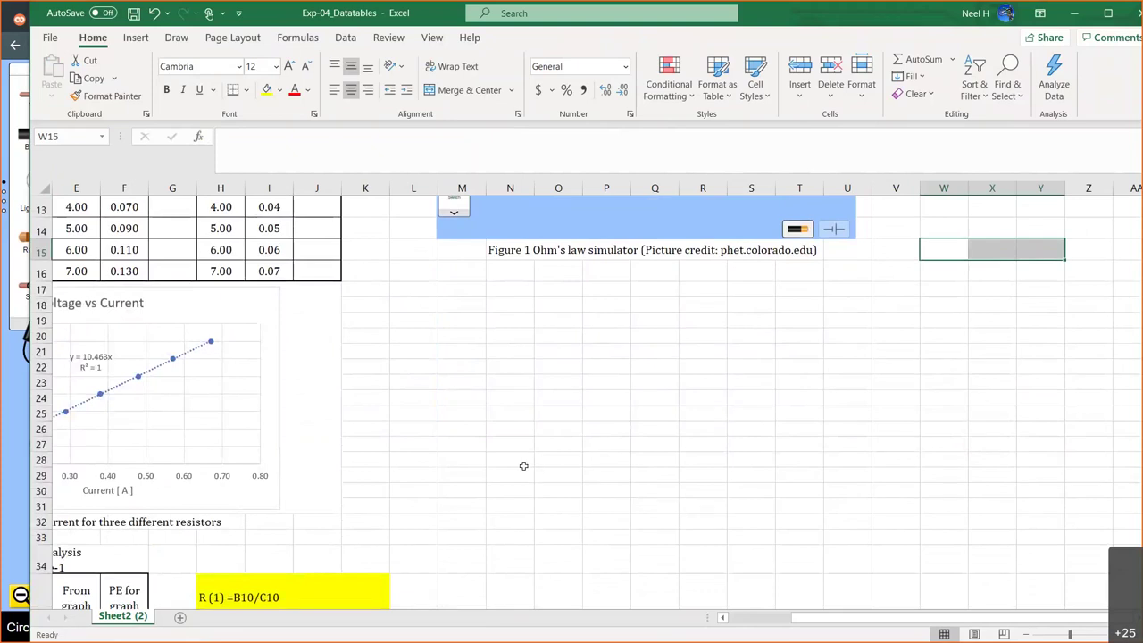
left_click(595, 451)
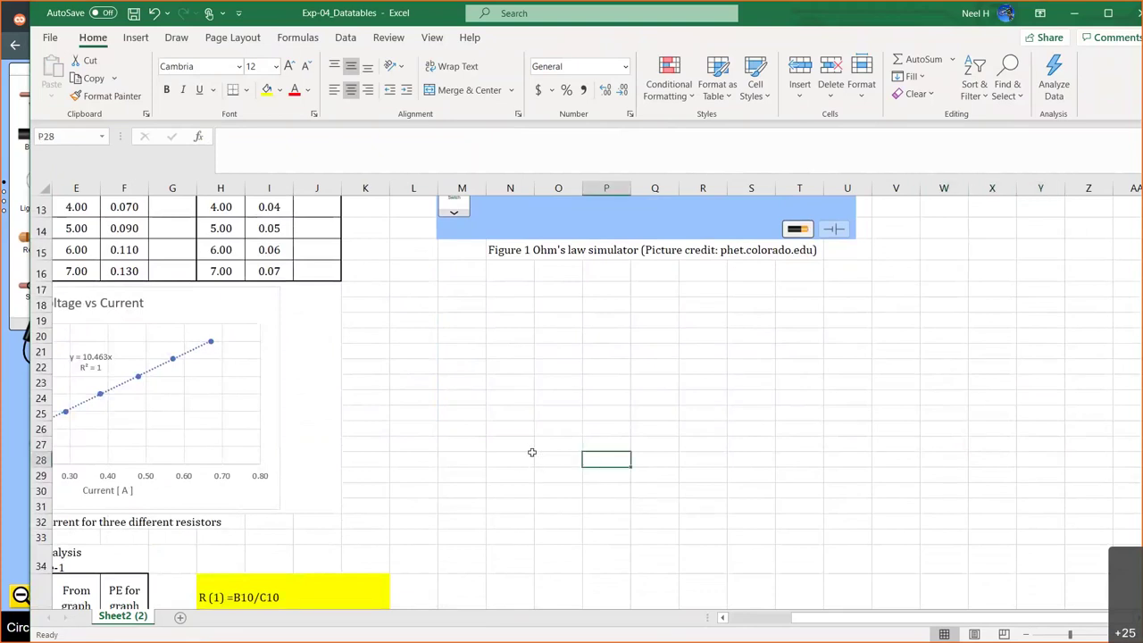
Step: Type 'Figure 2 Resistivity simulator' into cell N31 below Figure 1
left_click(525, 446)
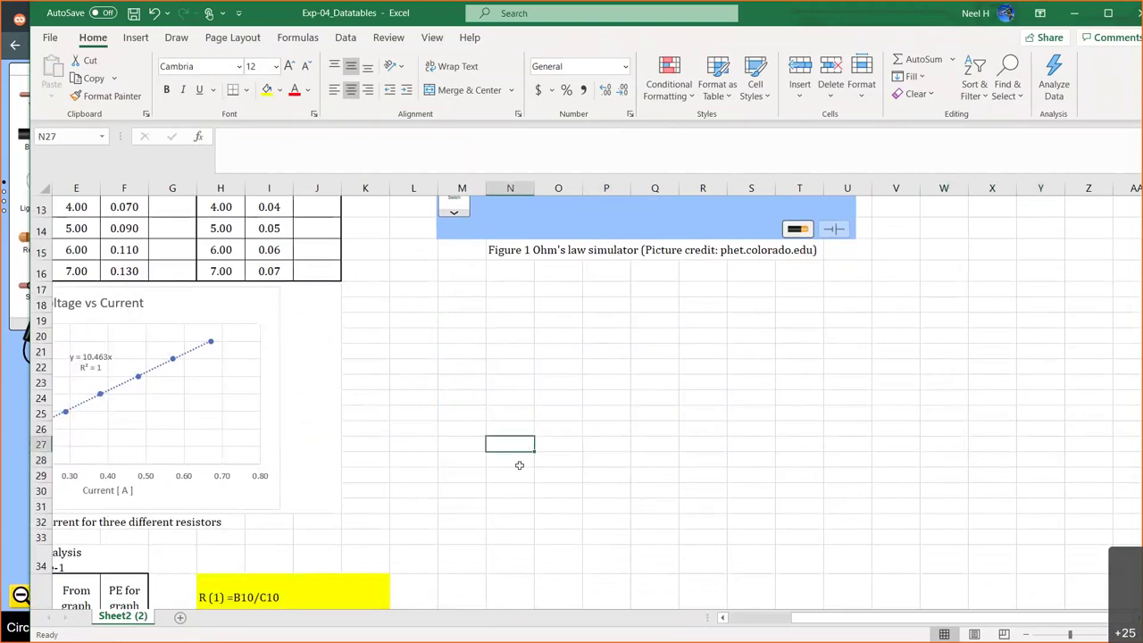
left_click(521, 505)
type("Figure 2")
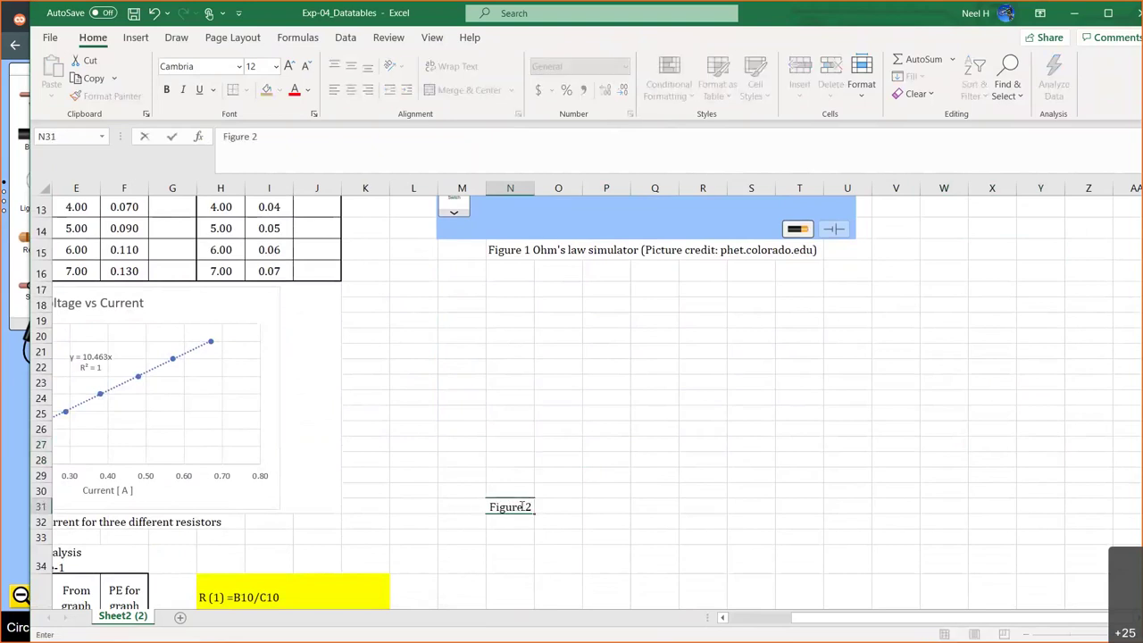
type("  Resistivity s")
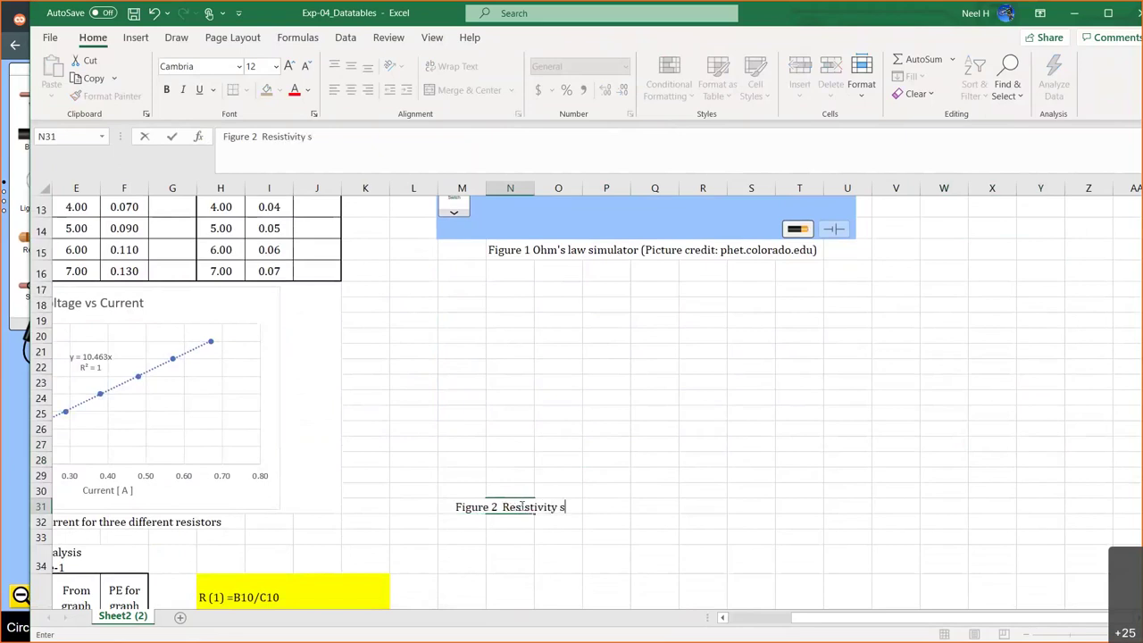
type("imulator")
key("Return")
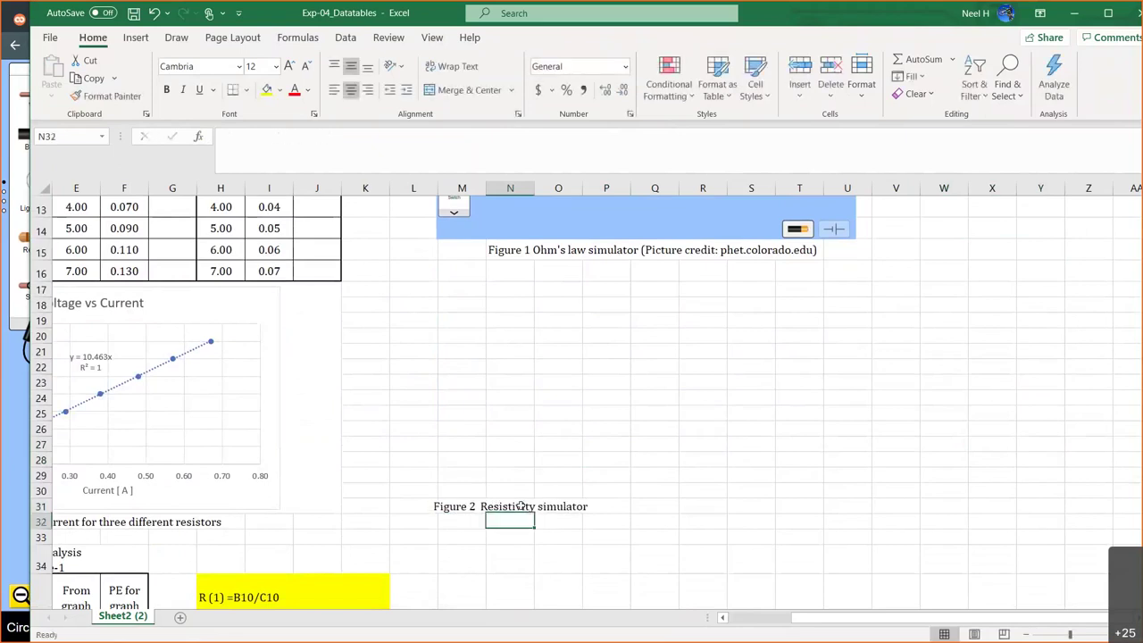
Step: Left-align the N31 caption and append '(Picture credit: Olabs)' to it
left_click(521, 507)
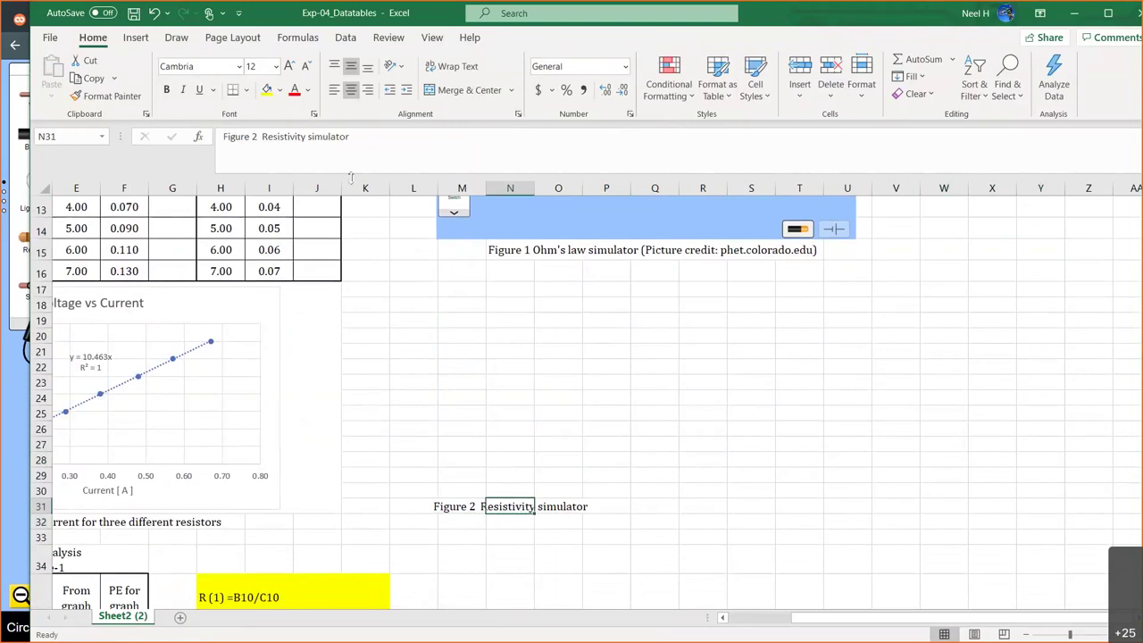
left_click(335, 90)
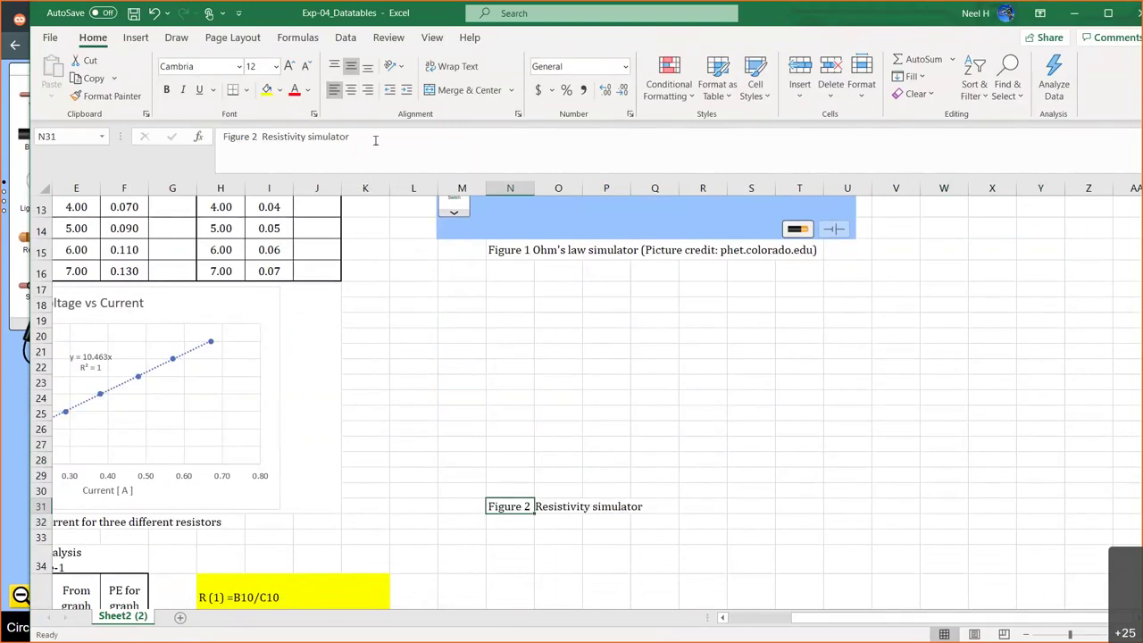
type("r (Pi")
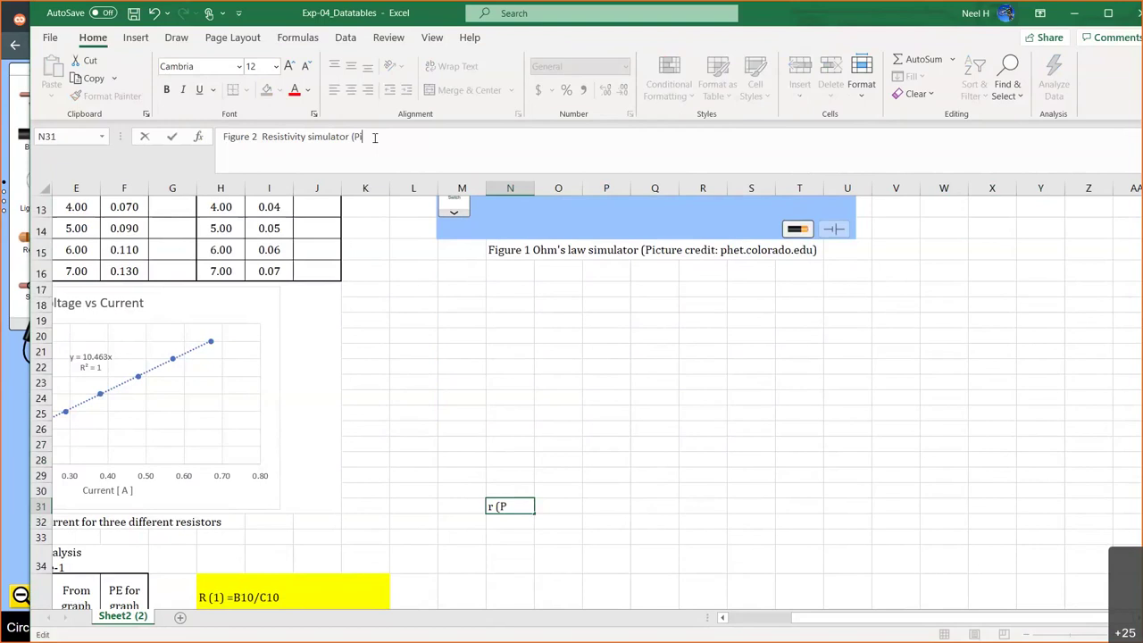
type("cture credit: Ola")
type("s")
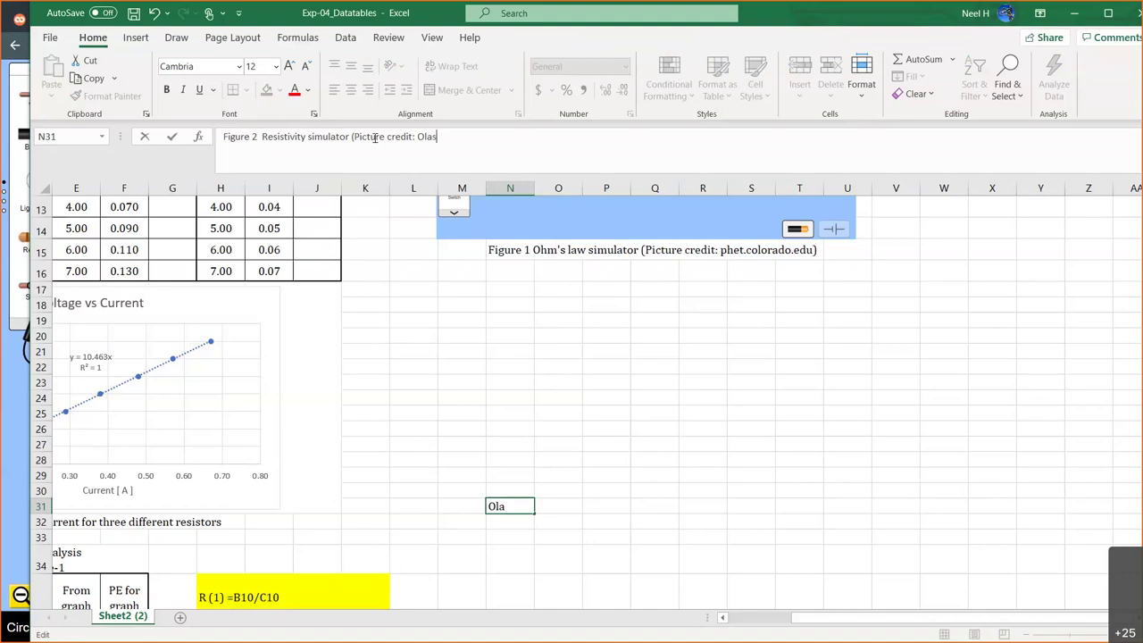
key("BackSpace")
type("bs")
key("Return")
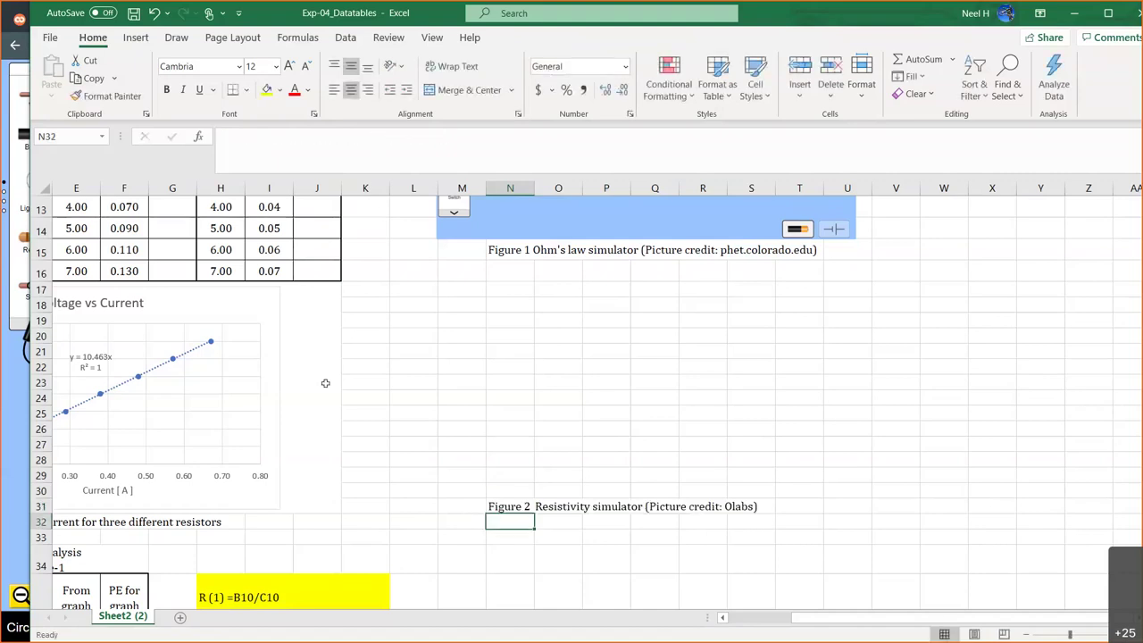
Step: Enter =E10/F10 in G10 and fill it down to G16 for R2 resistance
scroll(325, 383, "left", 3)
scroll(331, 429, "up", 4)
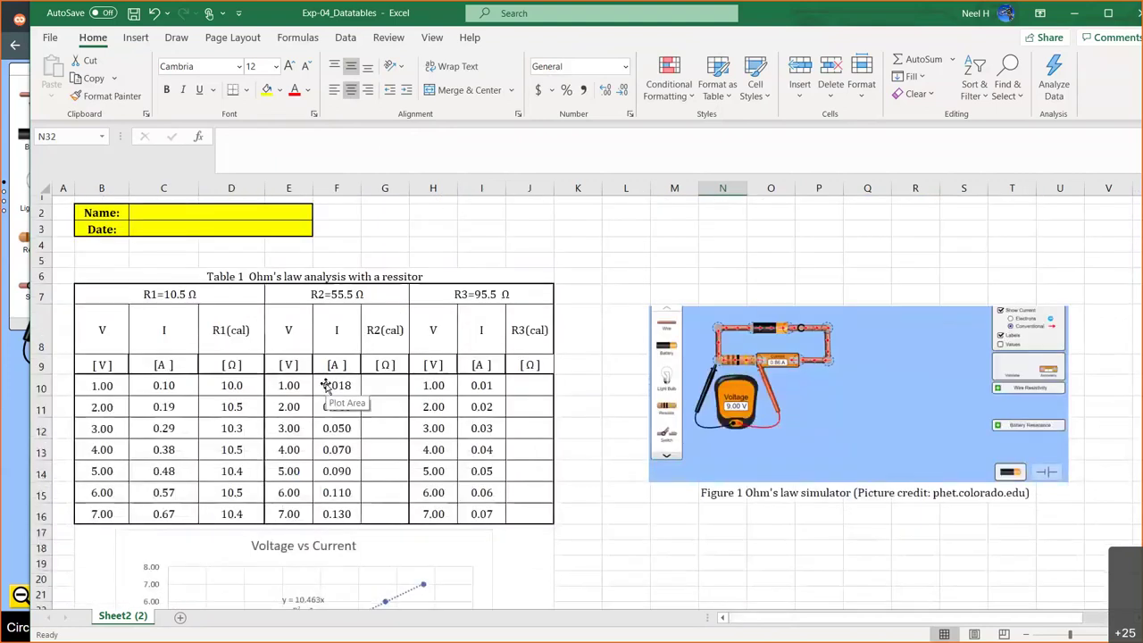
left_click_drag(294, 393, 340, 513)
left_click_drag(433, 393, 480, 520)
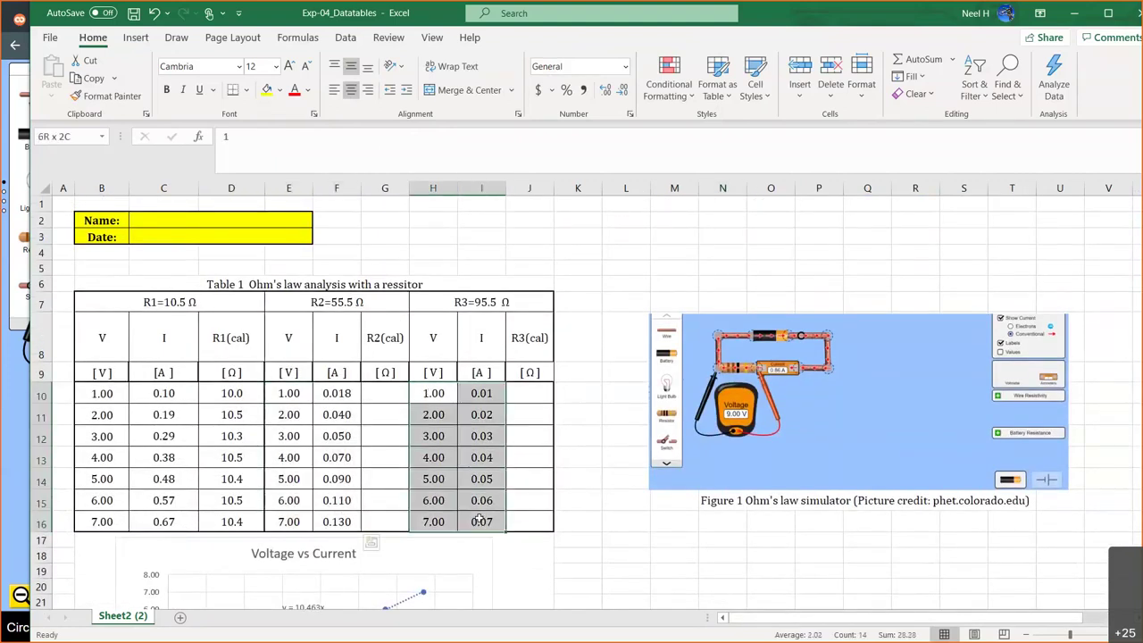
left_click(384, 396)
type("=")
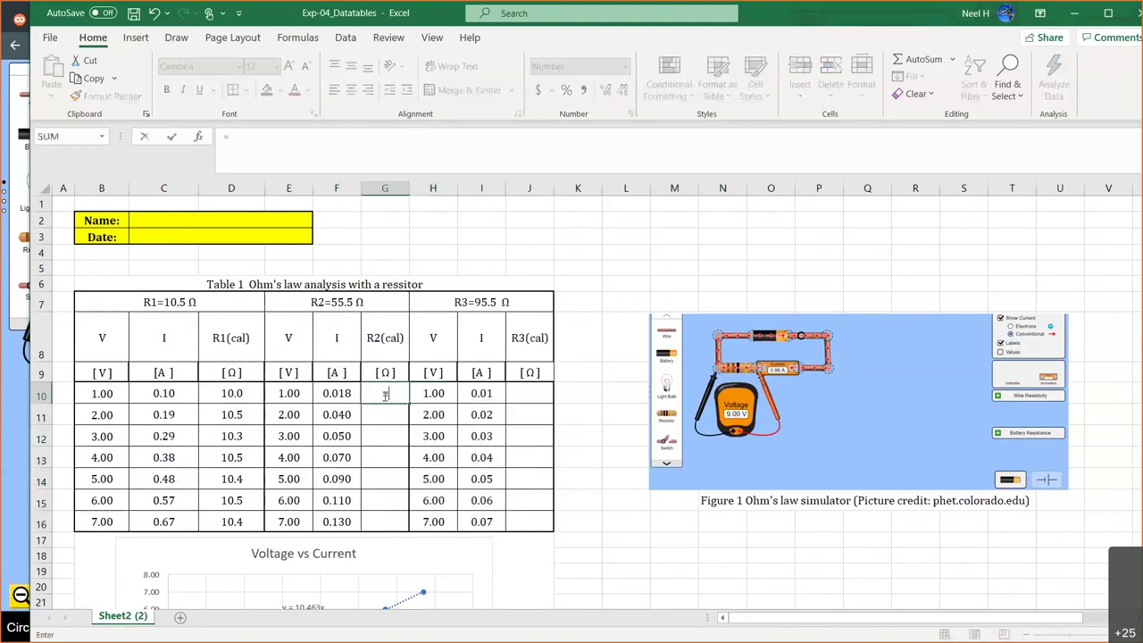
left_click(289, 394)
type("/")
left_click(336, 393)
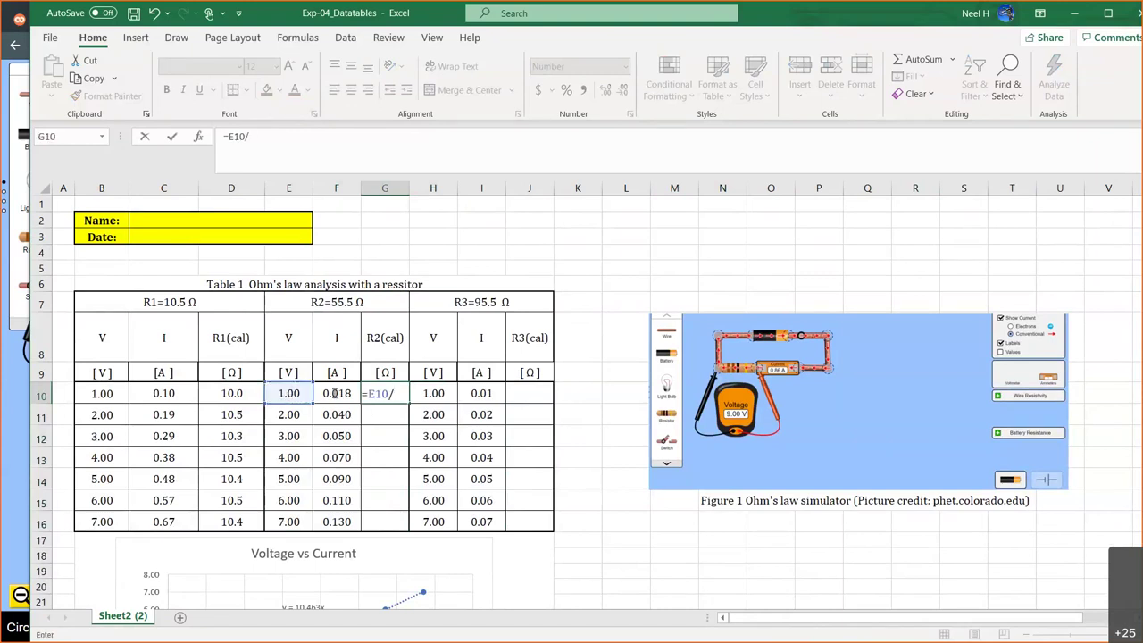
key("Return")
left_click(382, 399)
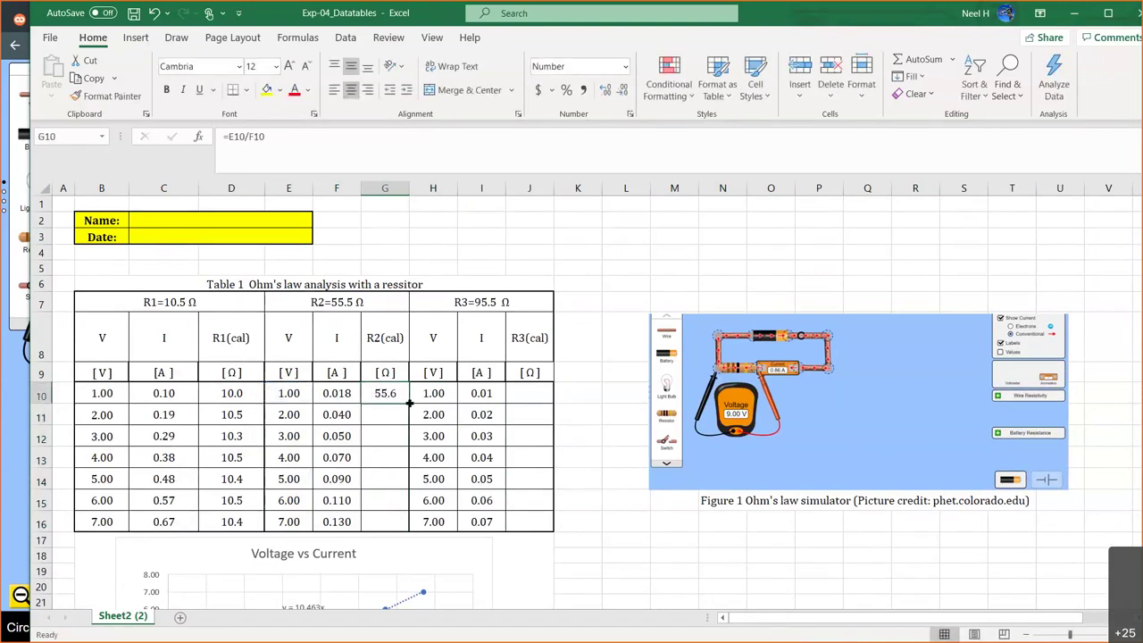
left_click_drag(409, 404, 407, 529)
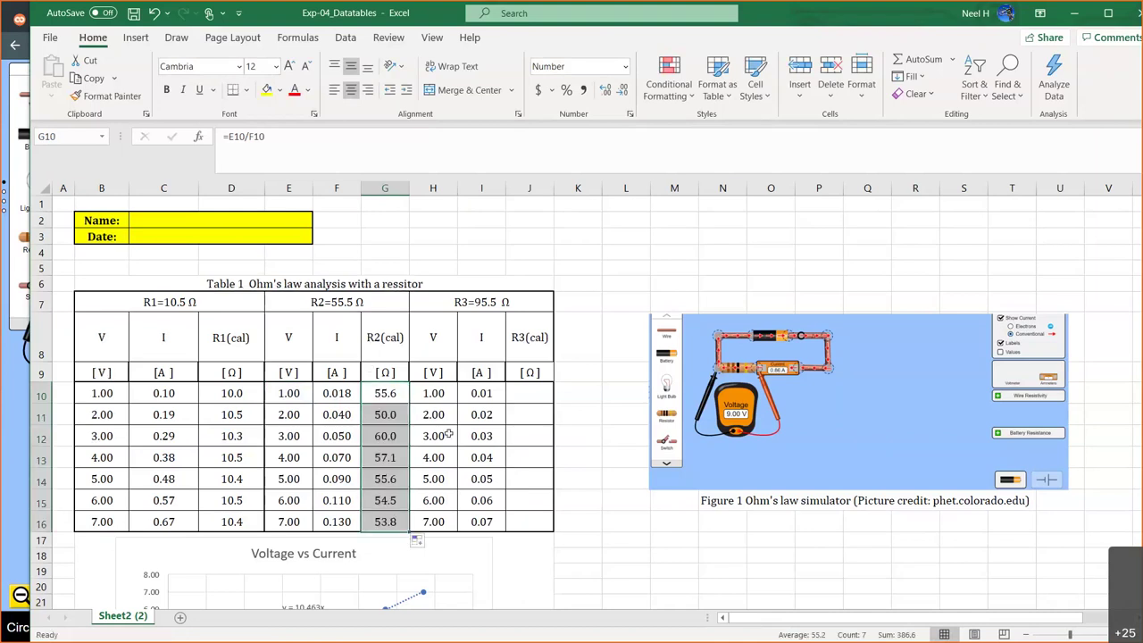
Step: Enter =H10/I10 in J10 and fill it down to J16, giving 100 for each row
left_click(527, 395)
type("=")
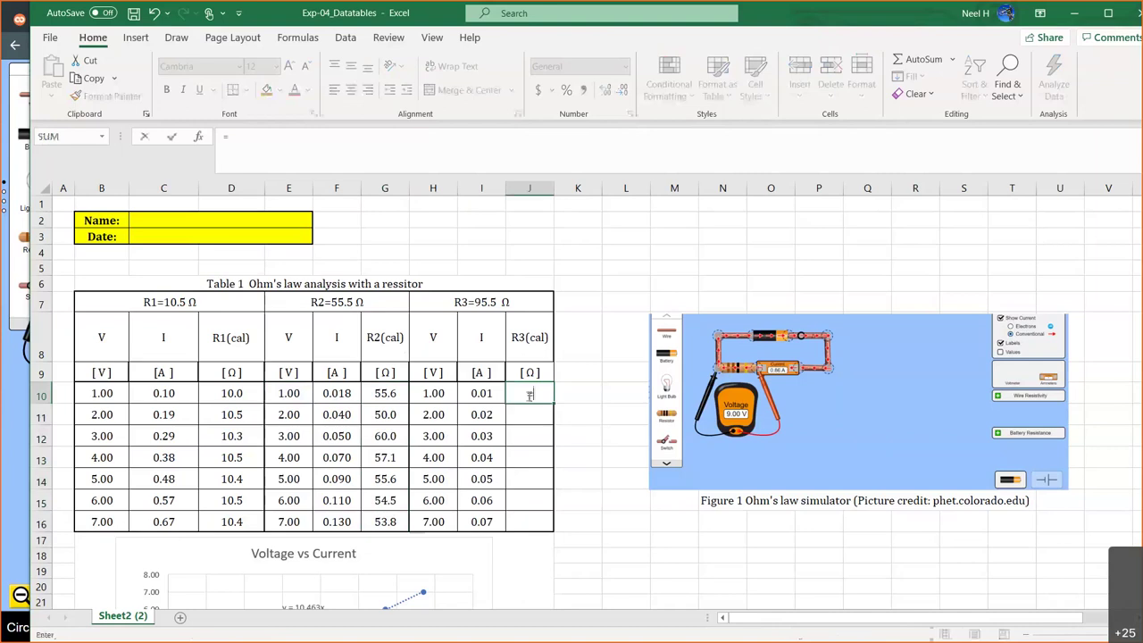
left_click(435, 393)
type("/")
left_click(481, 393)
key("Return")
left_click(527, 393)
left_click_drag(553, 403, 550, 532)
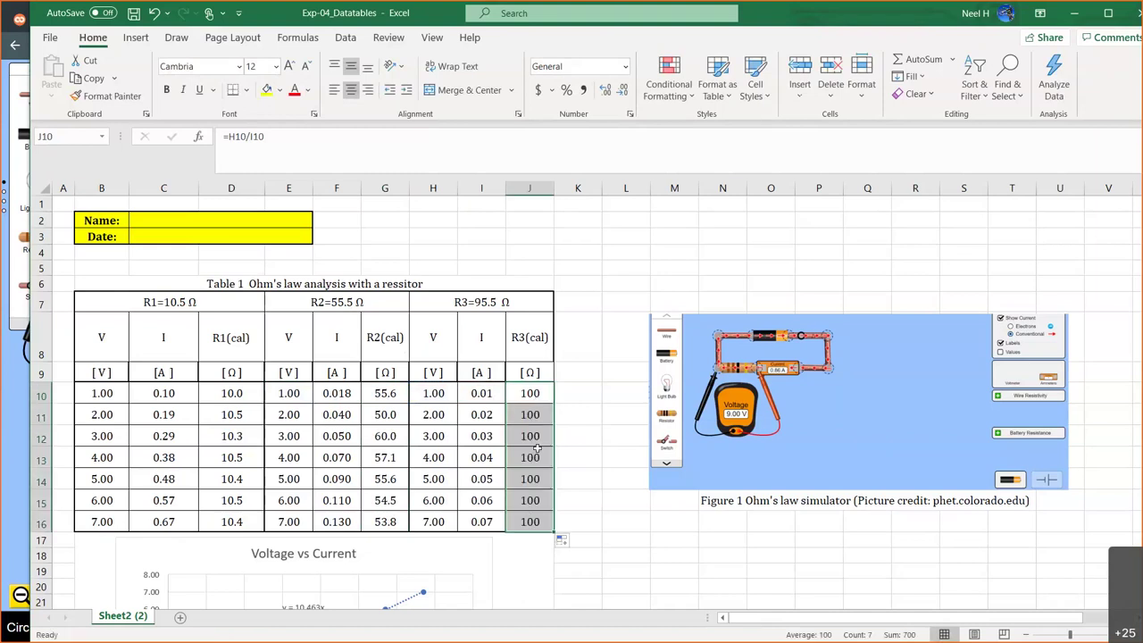
left_click(487, 391)
left_click_drag(487, 390, 487, 520)
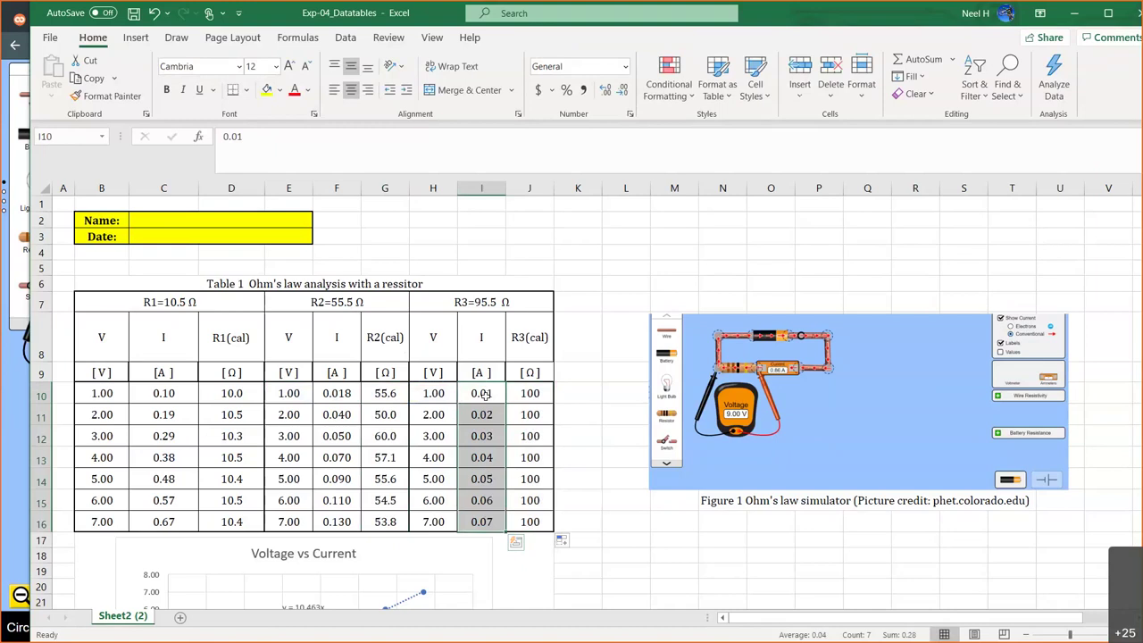
left_click_drag(530, 393, 530, 523)
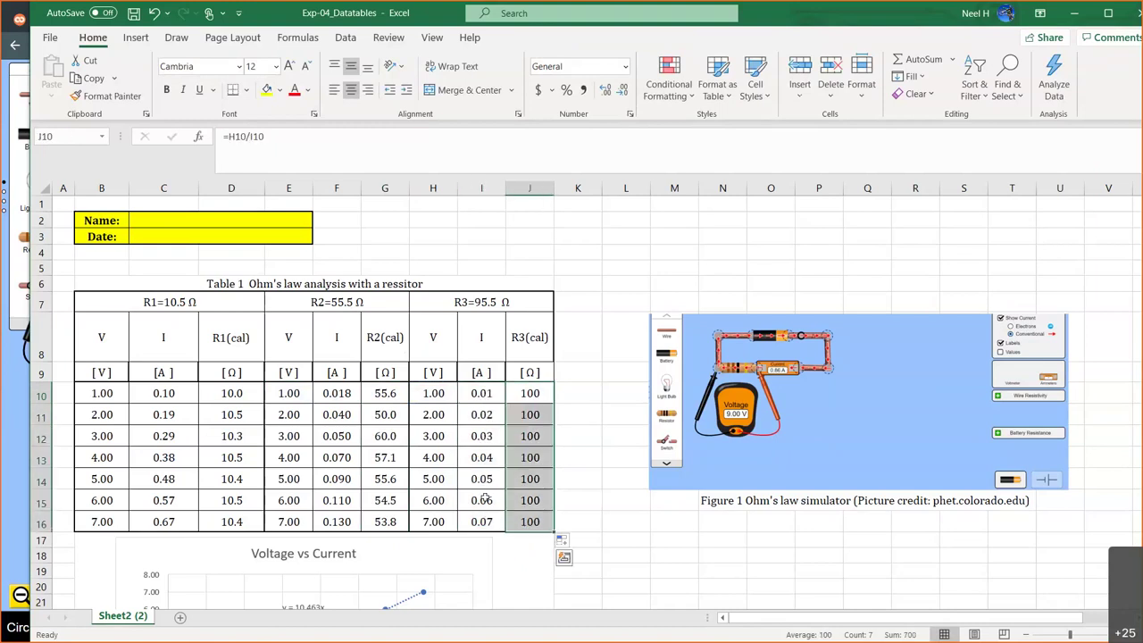
scroll(485, 501, "down", 3)
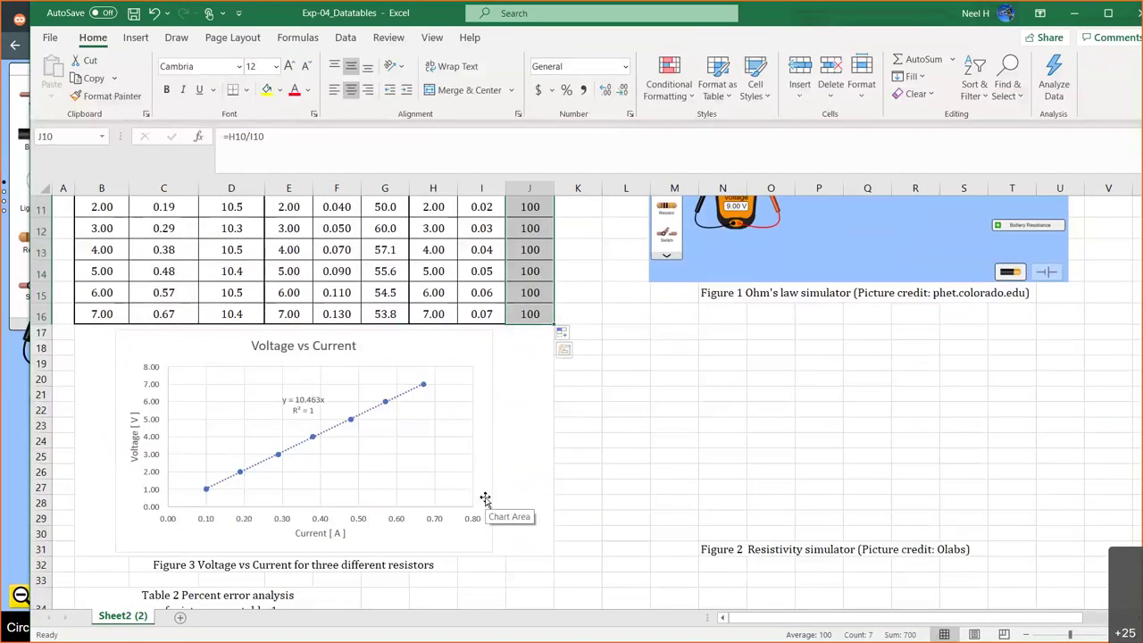
Step: Start a new chart series named R2 in the Voltage vs Current chart's data source
left_click(216, 350)
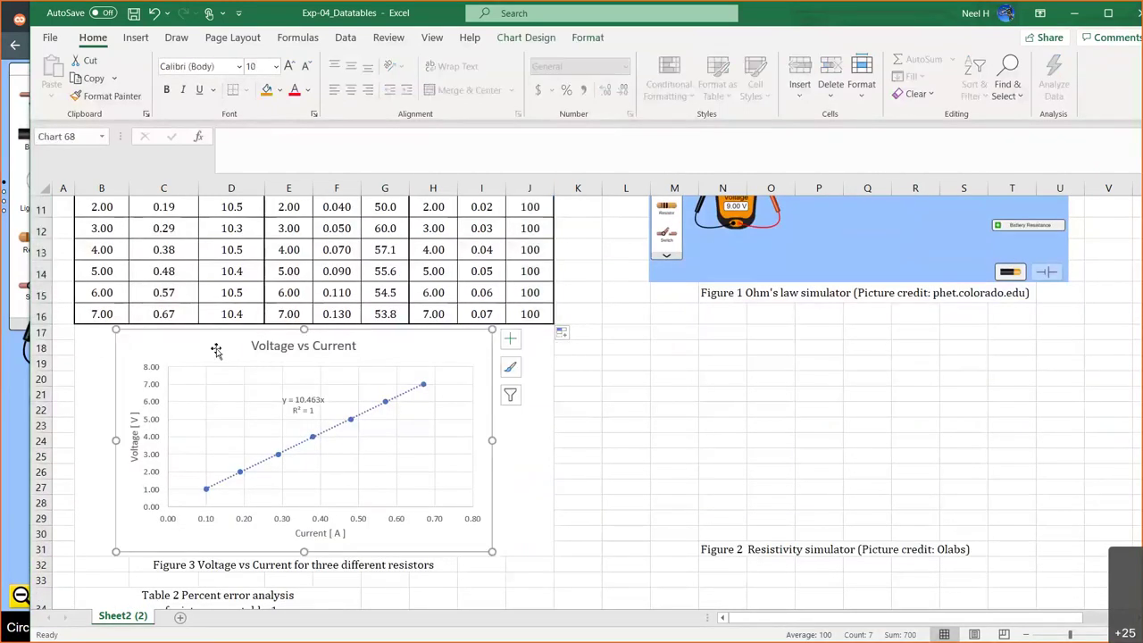
double_click(216, 350)
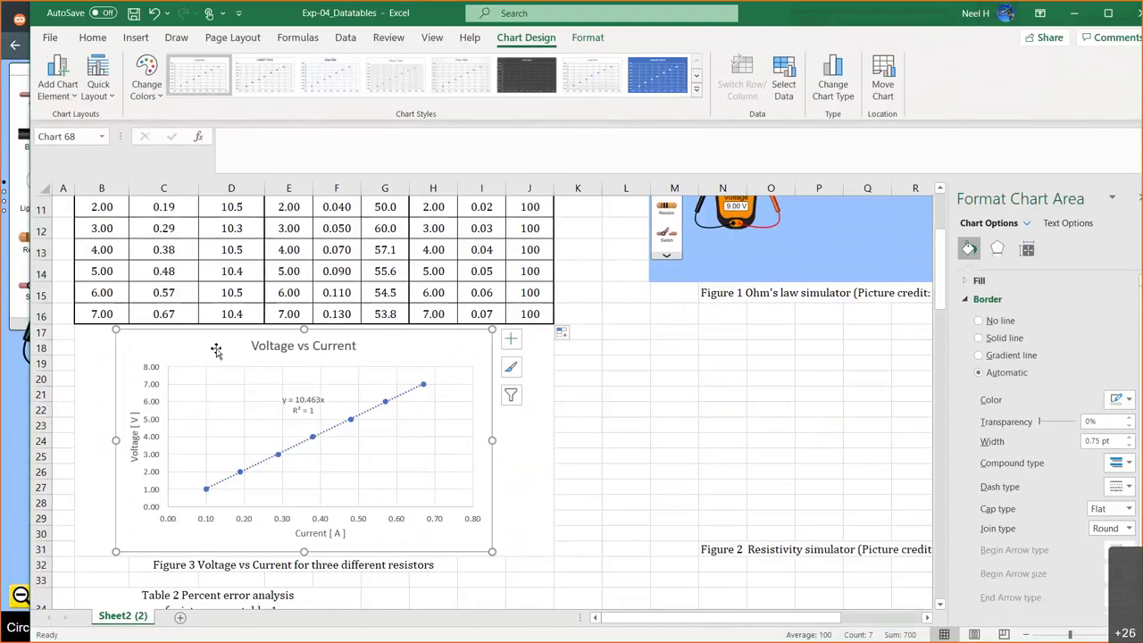
left_click(783, 76)
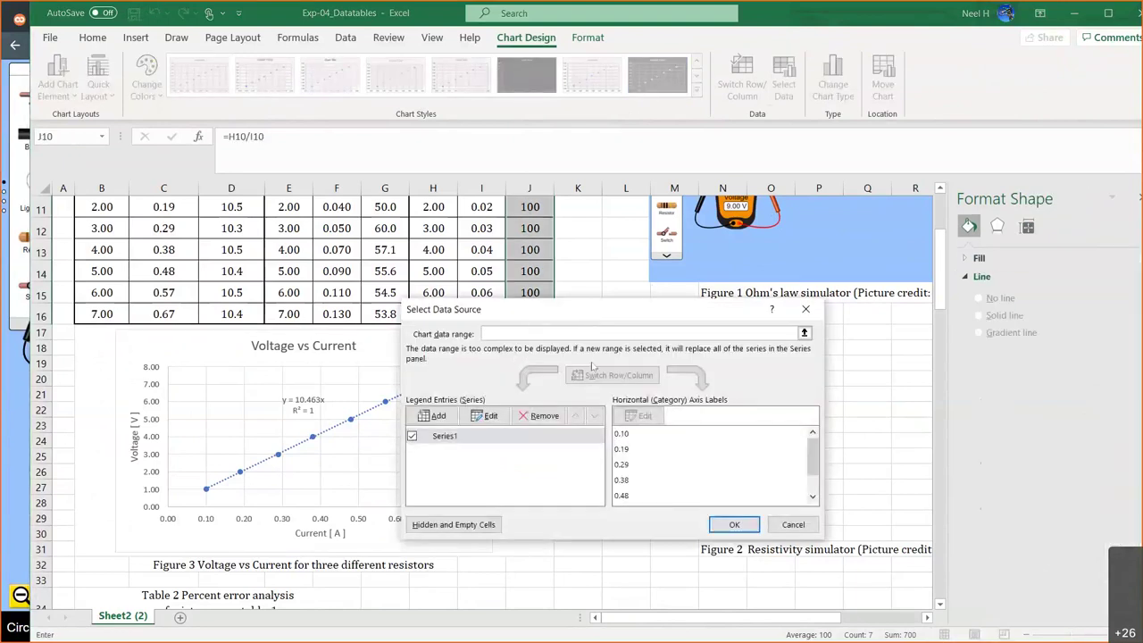
left_click(432, 416)
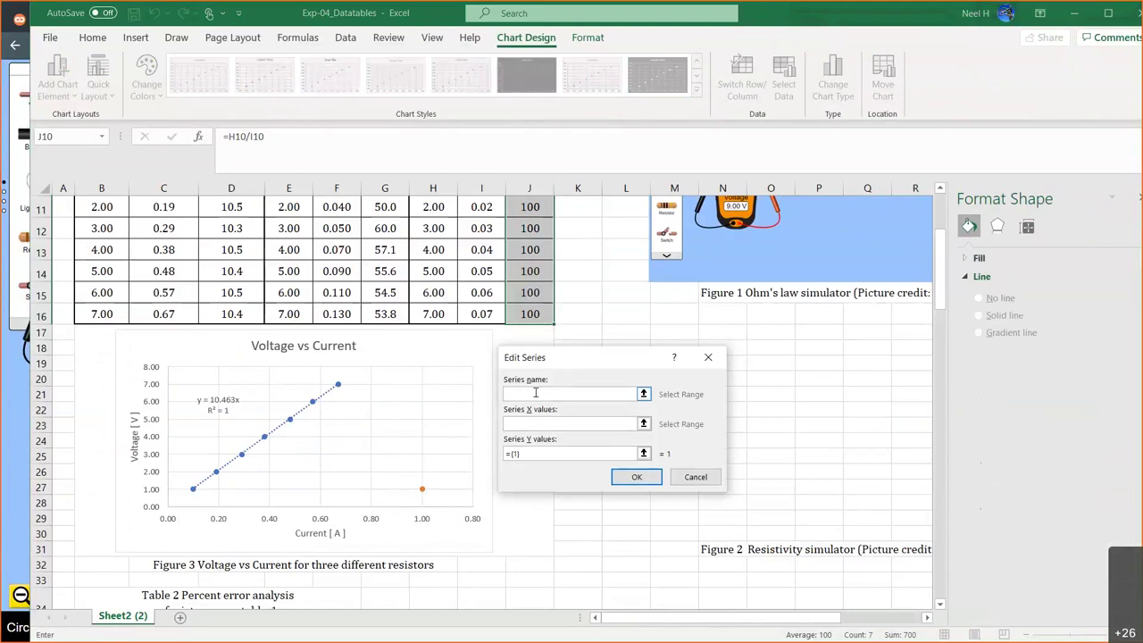
type("R2")
key("Tab")
Step: Set the R2 series X values to F10:F16 and Y values to E10:E16
scroll(421, 404, "up", 3)
left_click_drag(344, 345, 340, 473)
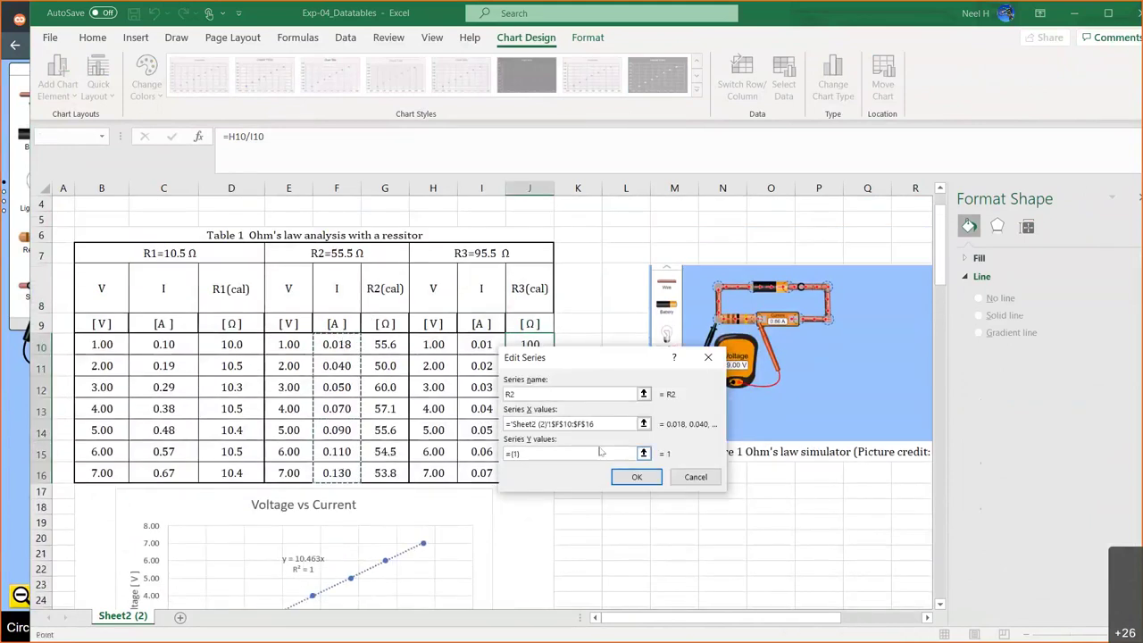
left_click(571, 454)
key("BackSpace")
key("BackSpace")
key("BackSpace")
key("BackSpace")
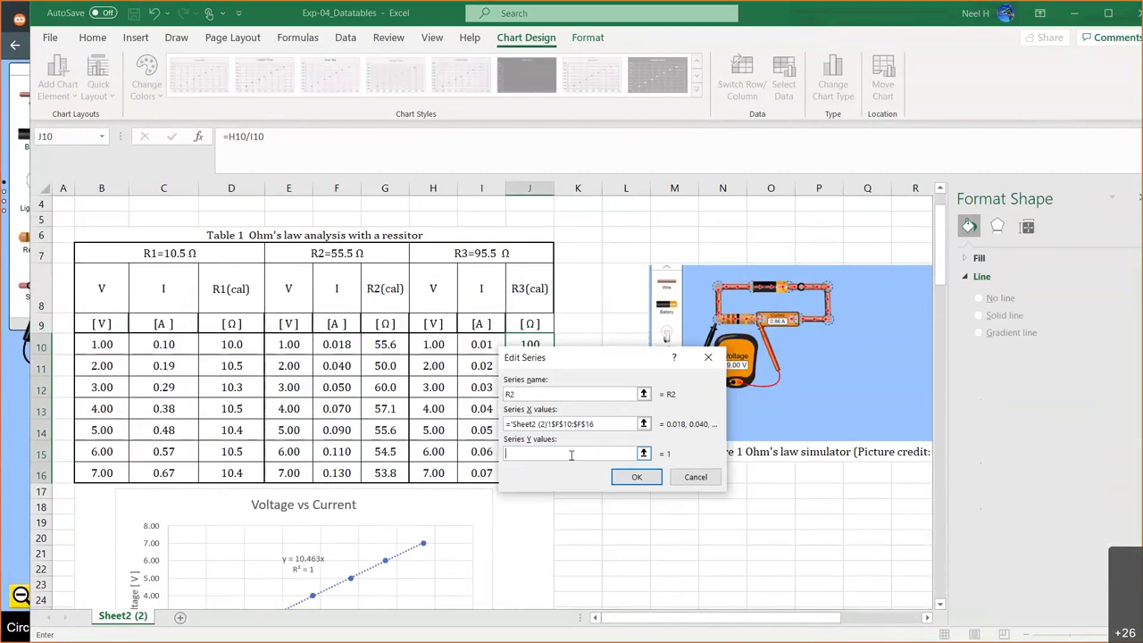
left_click_drag(286, 344, 288, 470)
left_click(637, 477)
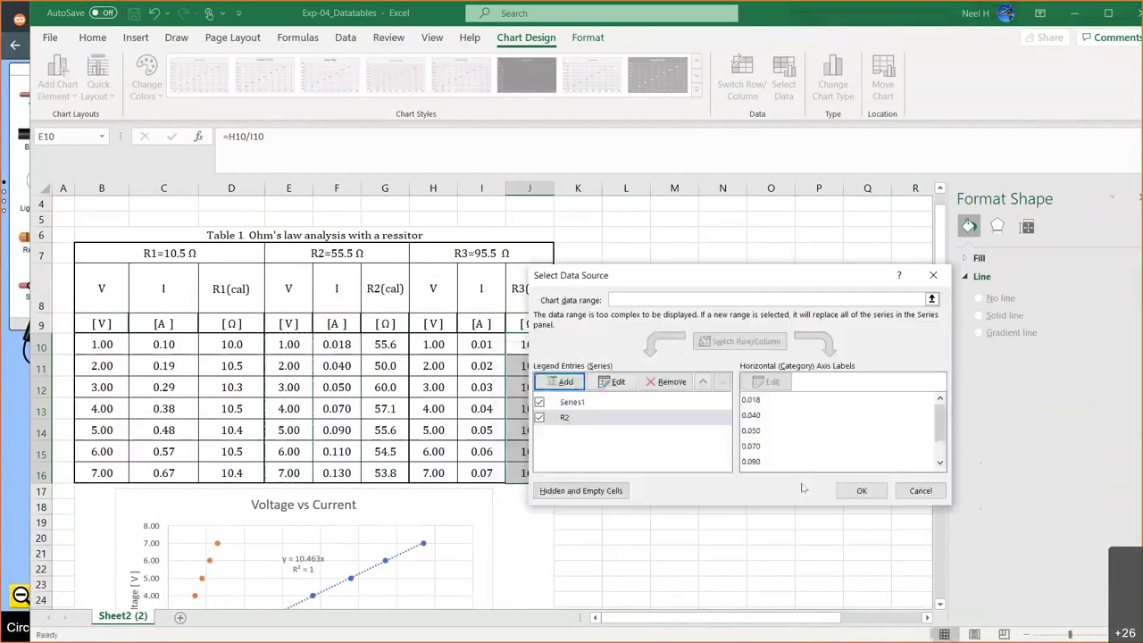
left_click(862, 490)
scroll(173, 320, "down", 4)
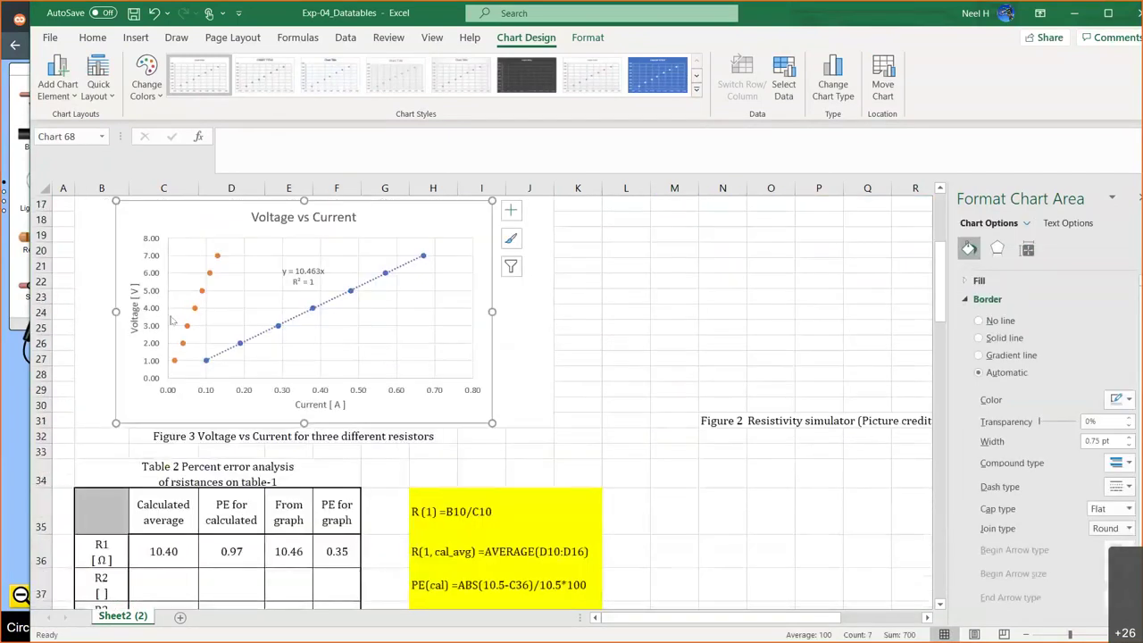
Step: Add a linear trendline to the orange R2 series
scroll(216, 296, "up", 1)
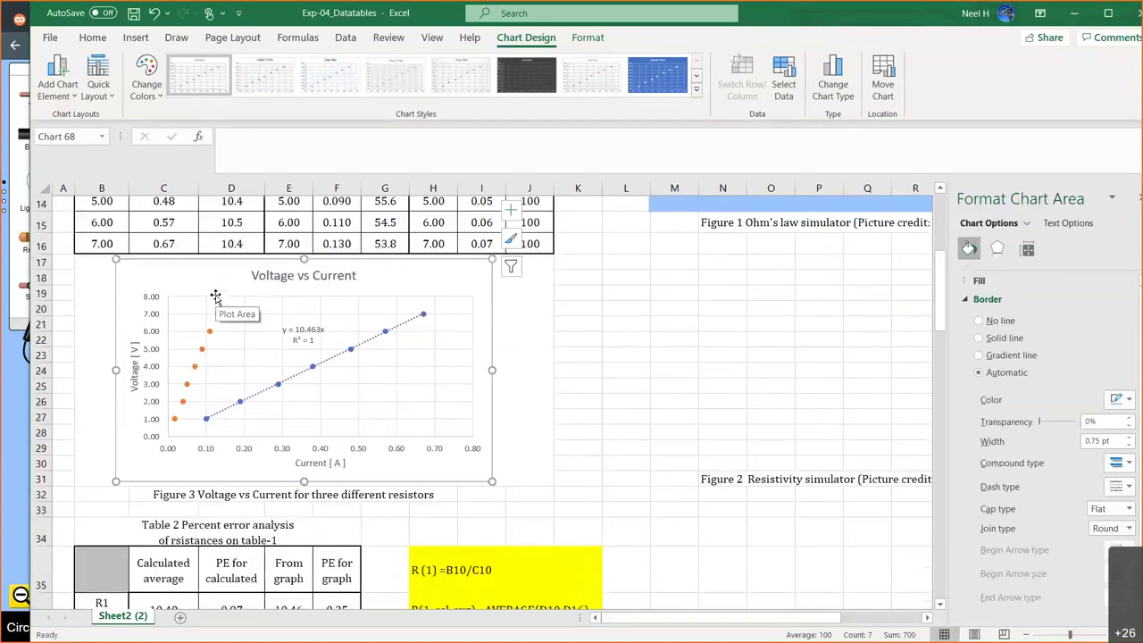
scroll(215, 295, "up", 1)
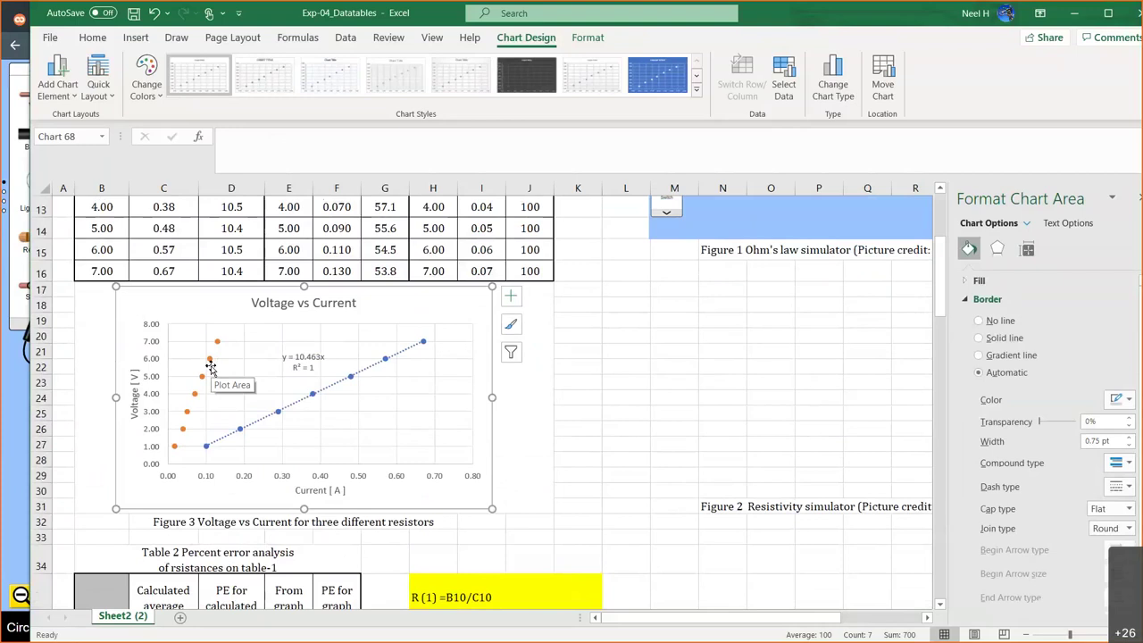
left_click(512, 296)
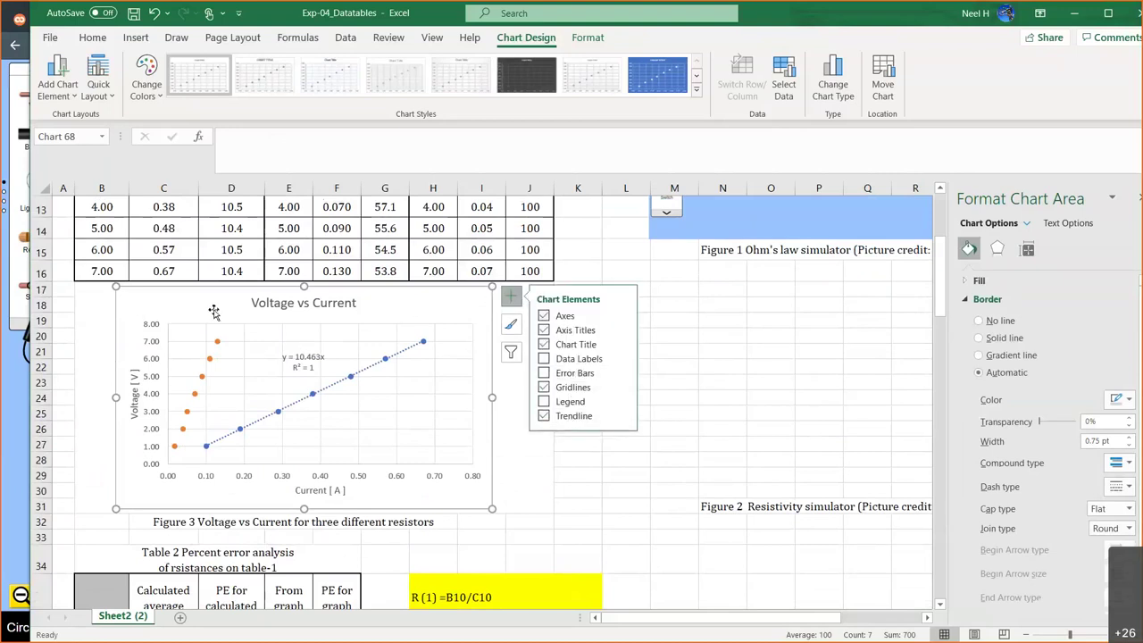
left_click(623, 415)
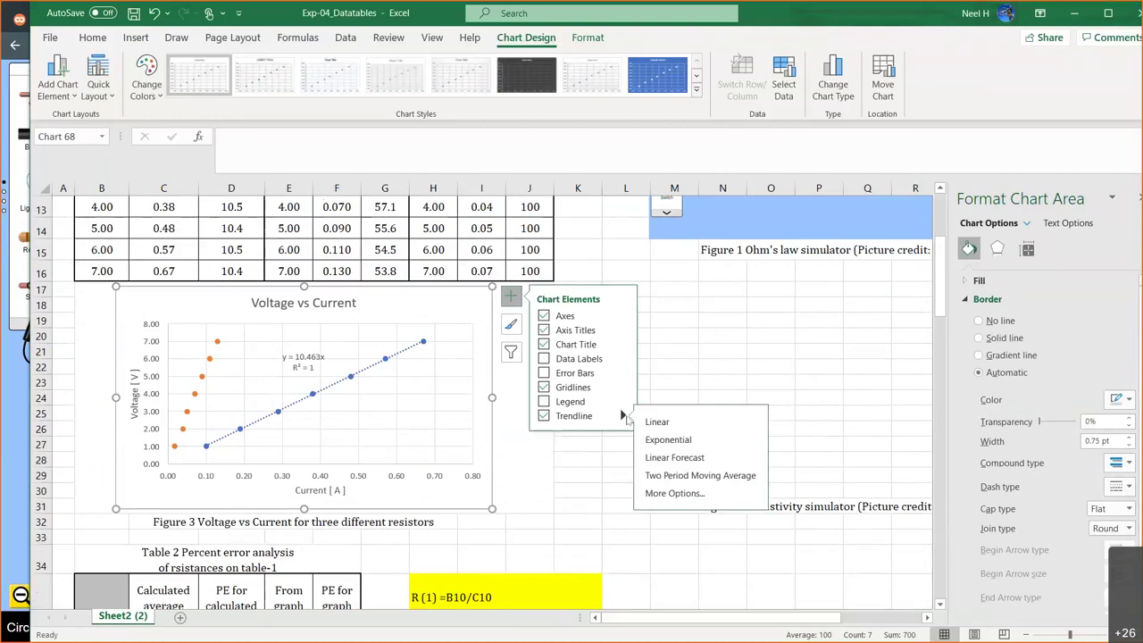
left_click(666, 421)
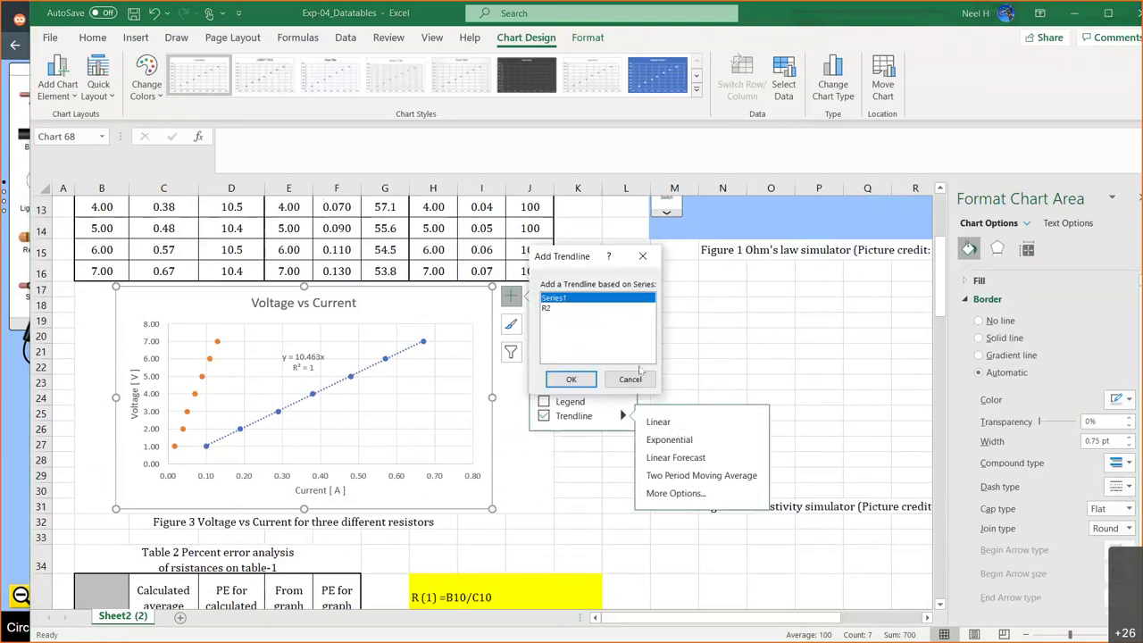
left_click(551, 309)
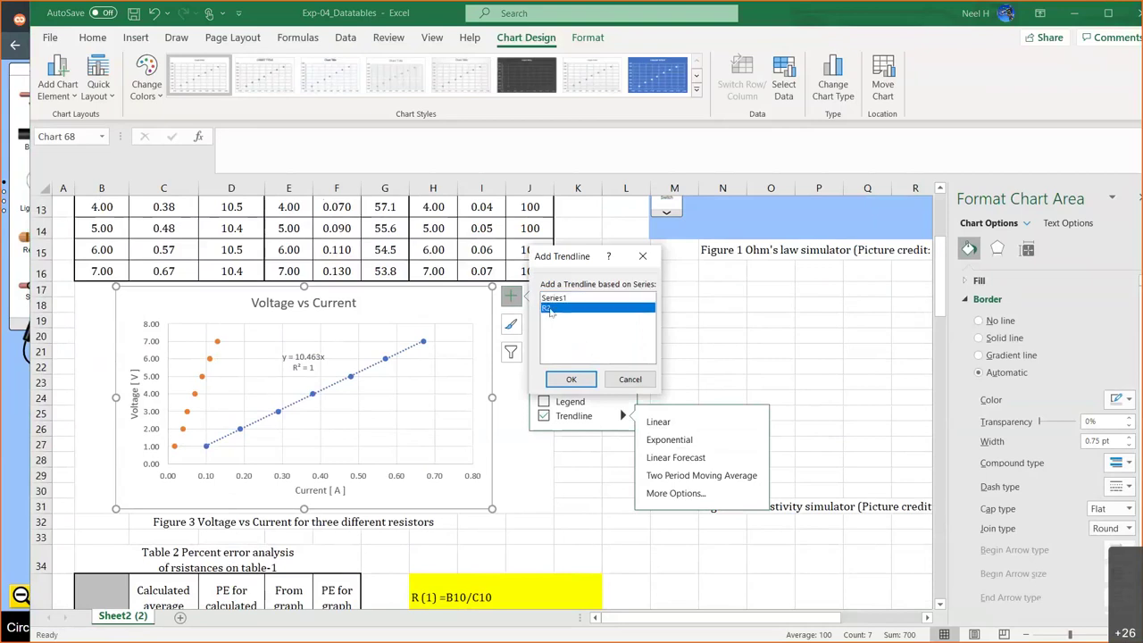
left_click(571, 378)
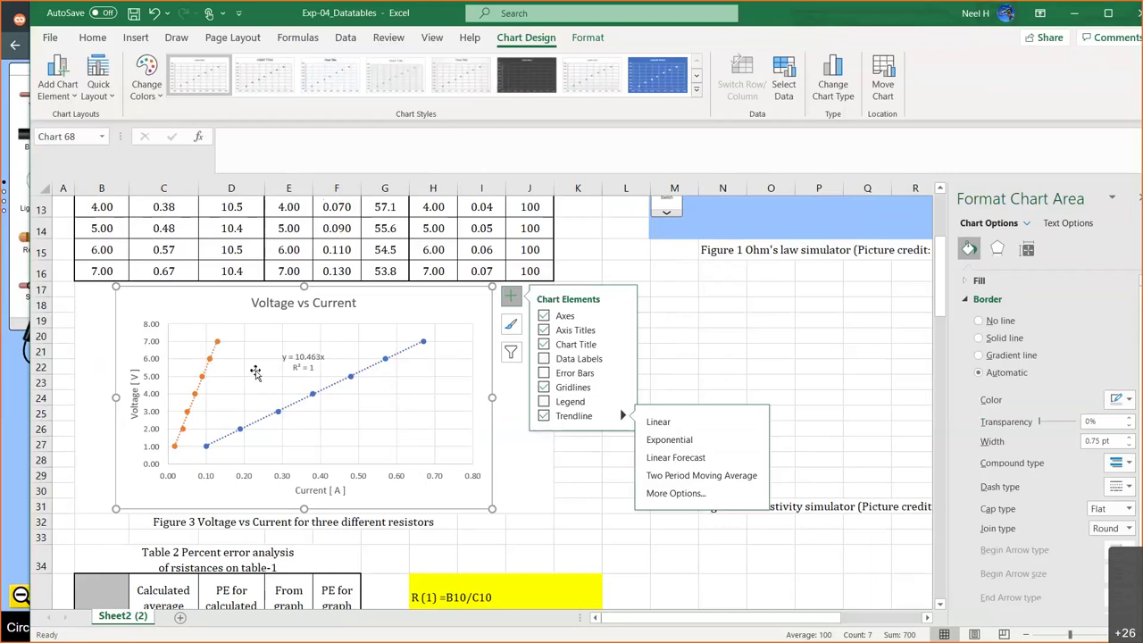
Step: Force the R2 trendline through zero, show equation and R², and place the label beside the orange points
left_click(679, 496)
left_click(547, 309)
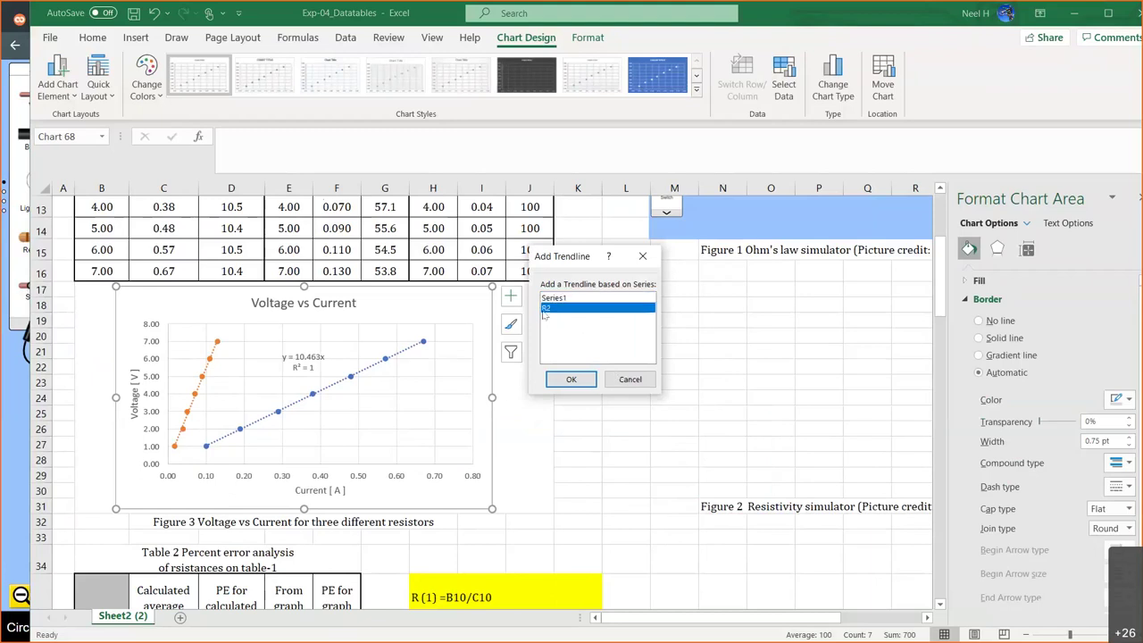
left_click(576, 377)
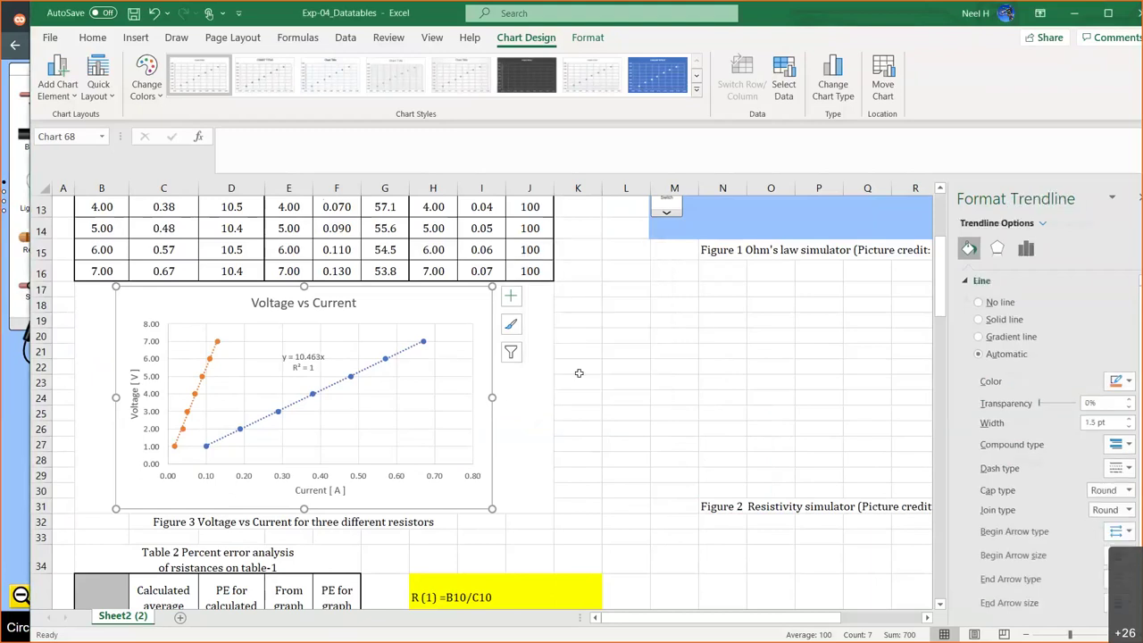
left_click(1028, 251)
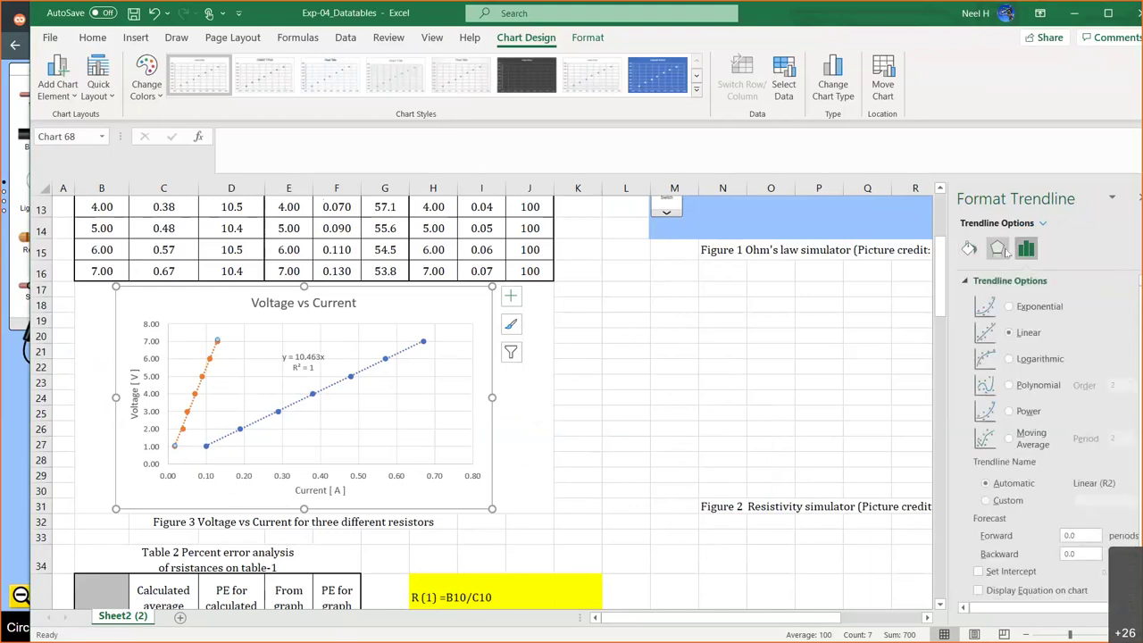
scroll(1034, 337, "down", 1)
left_click(979, 550)
left_click(979, 568)
left_click(979, 587)
left_click_drag(190, 338, 402, 373)
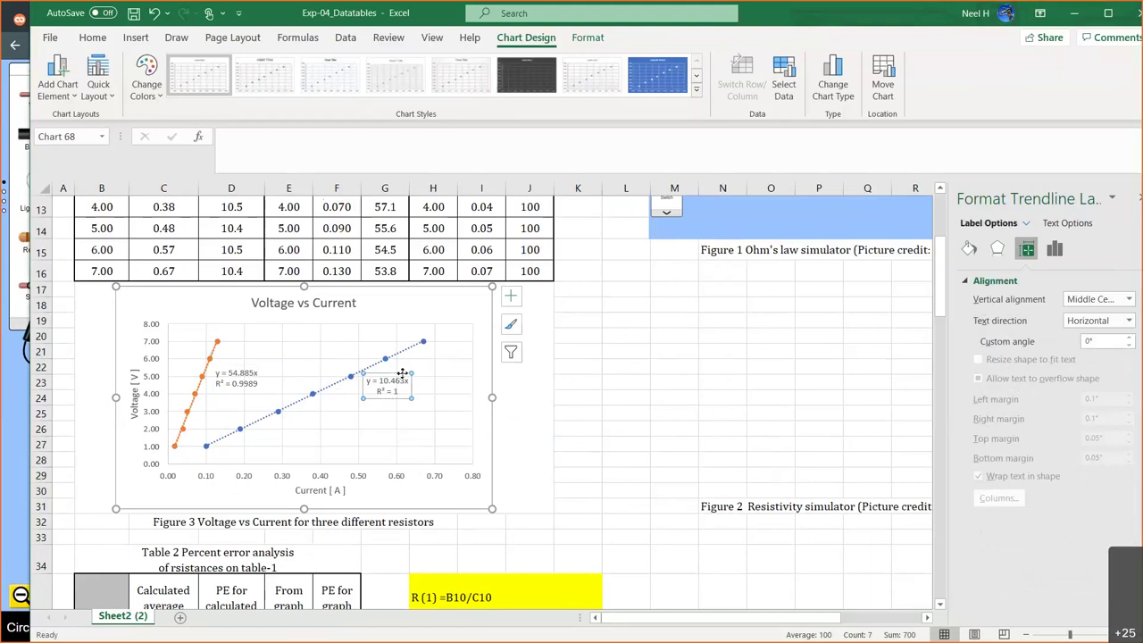
left_click(370, 430)
left_click(403, 304)
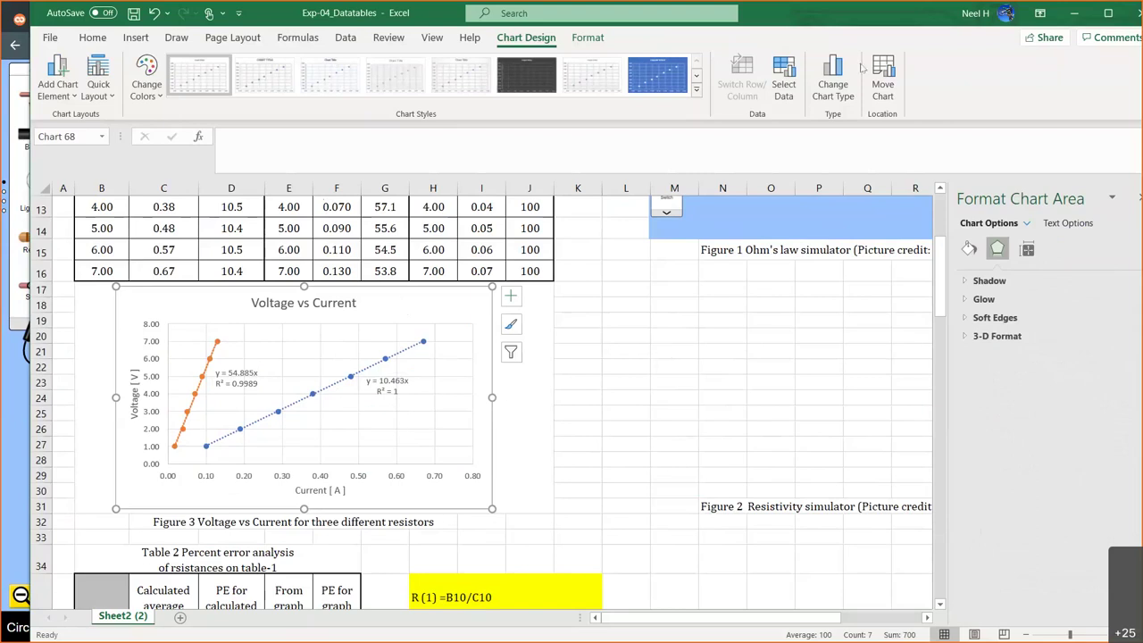
Step: Rename the chart's Series1 to R1
left_click(784, 75)
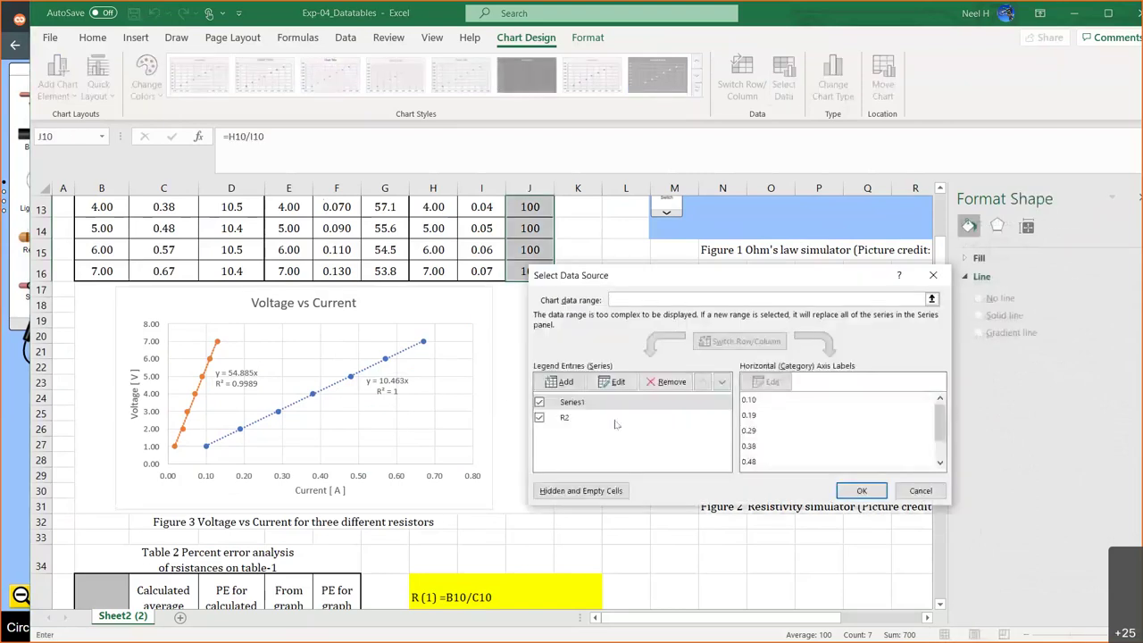
left_click(573, 404)
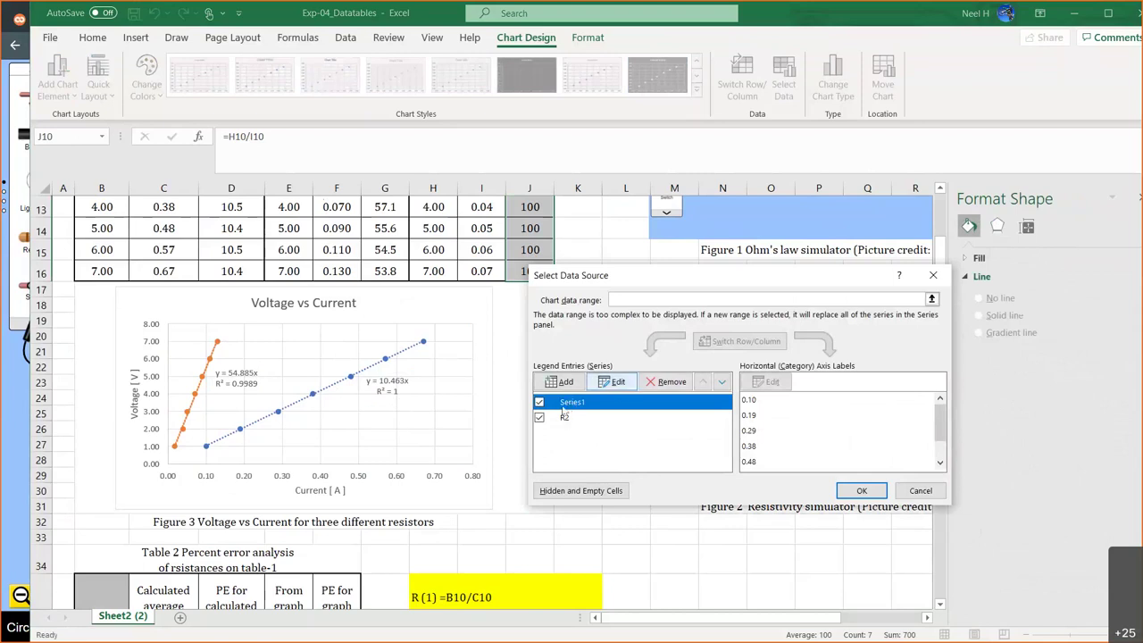
left_click(615, 382)
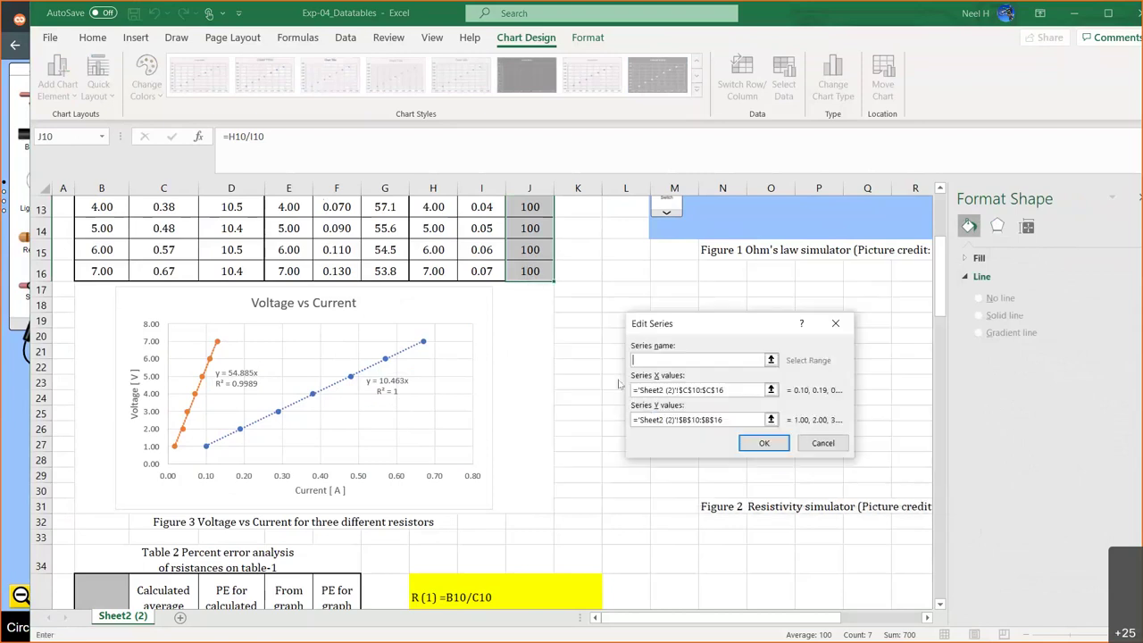
type("R1")
left_click(762, 444)
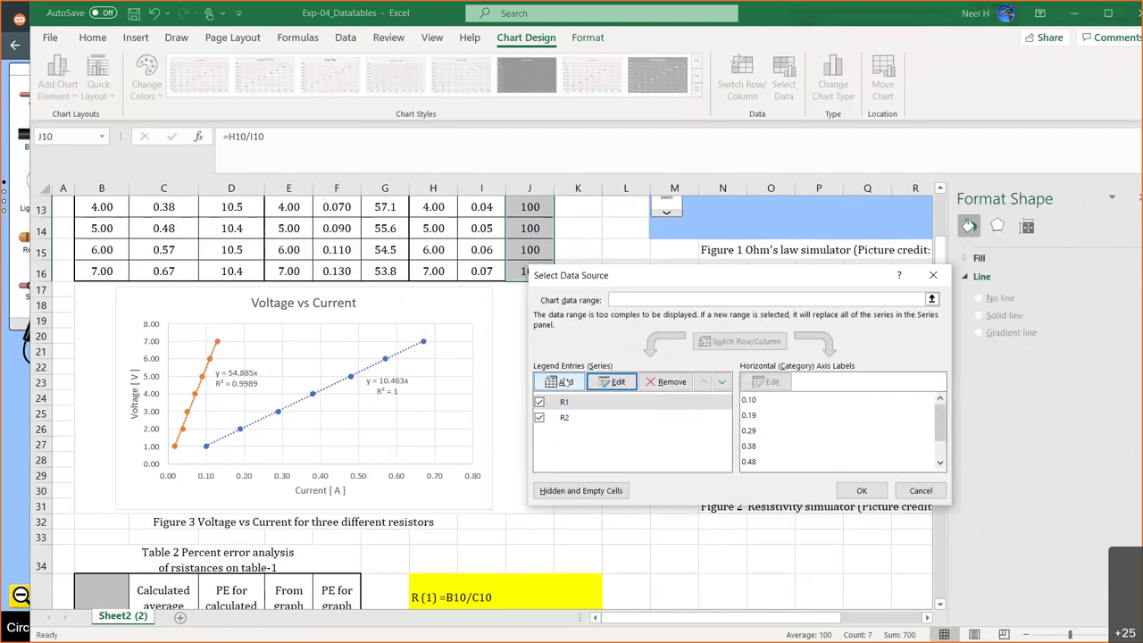
Step: Add an R3 series plotting currents I10:I16 against voltages H10:H16
left_click(565, 382)
type("R3")
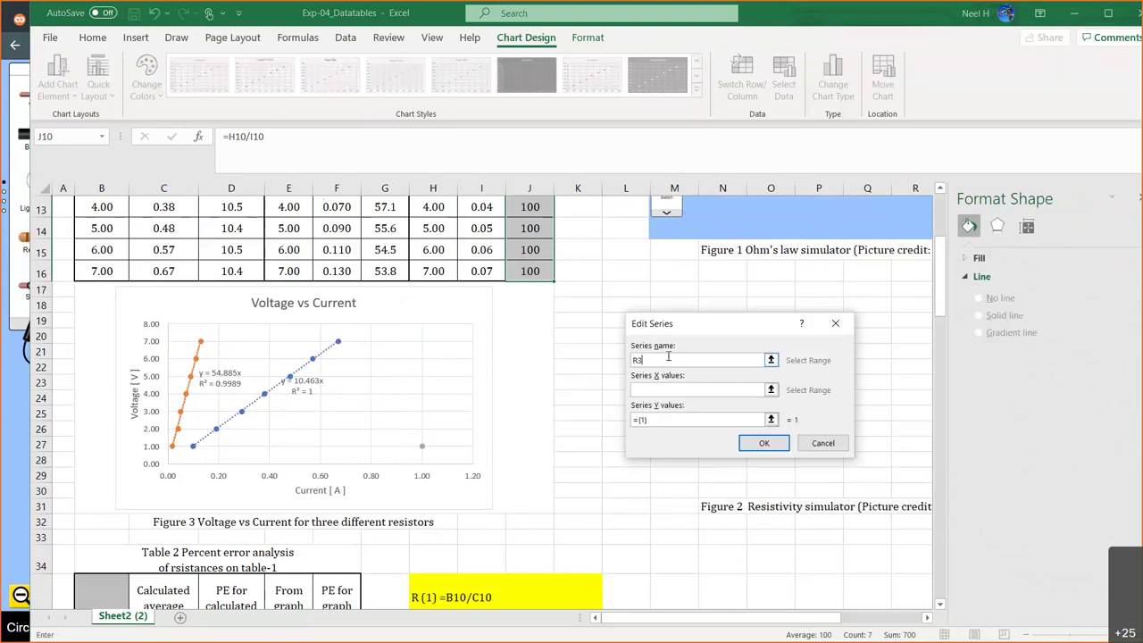
left_click(658, 389)
scroll(616, 392, "up", 3)
left_click_drag(482, 313, 480, 441)
left_click(661, 419)
key("BackSpace")
key("BackSpace")
key("BackSpace")
key("BackSpace")
left_click(428, 313)
left_click_drag(429, 314, 433, 442)
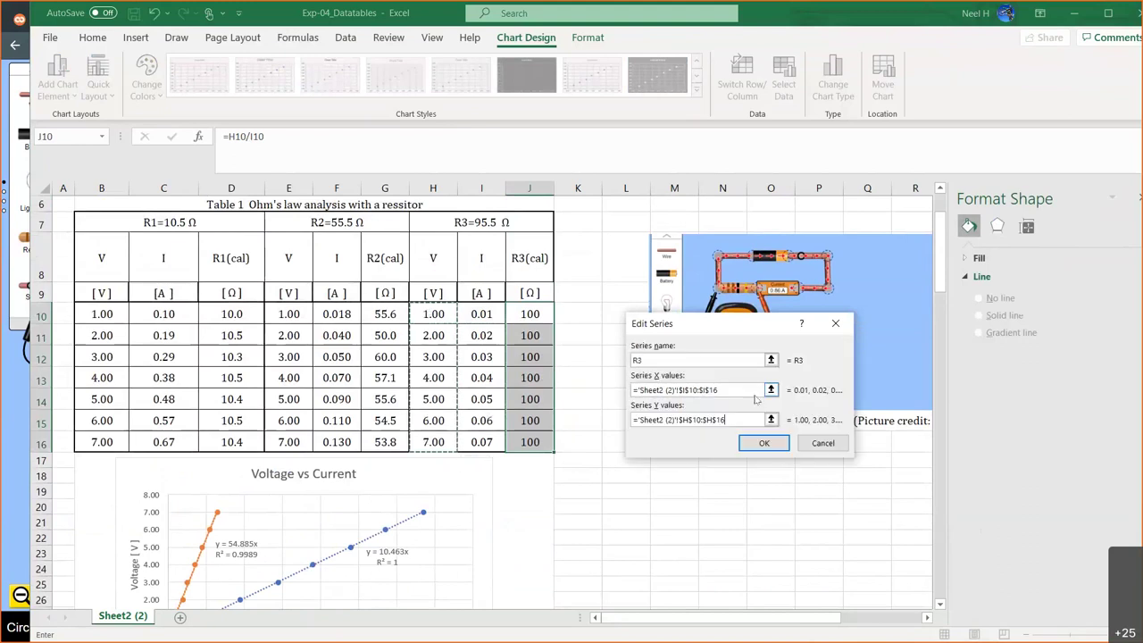
left_click(765, 444)
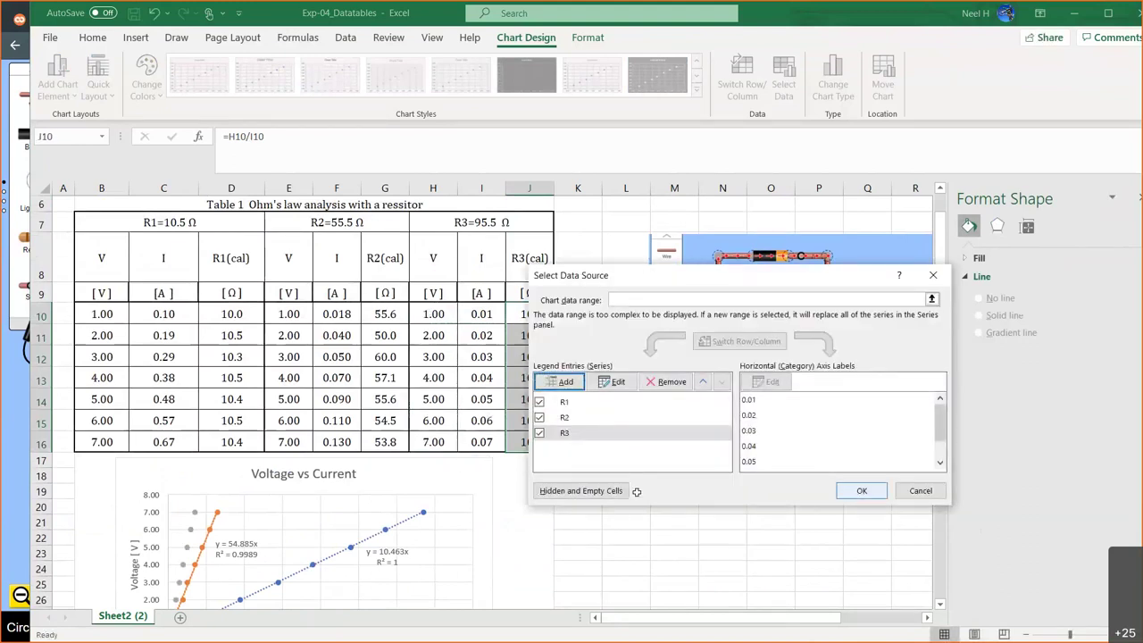
key("Return")
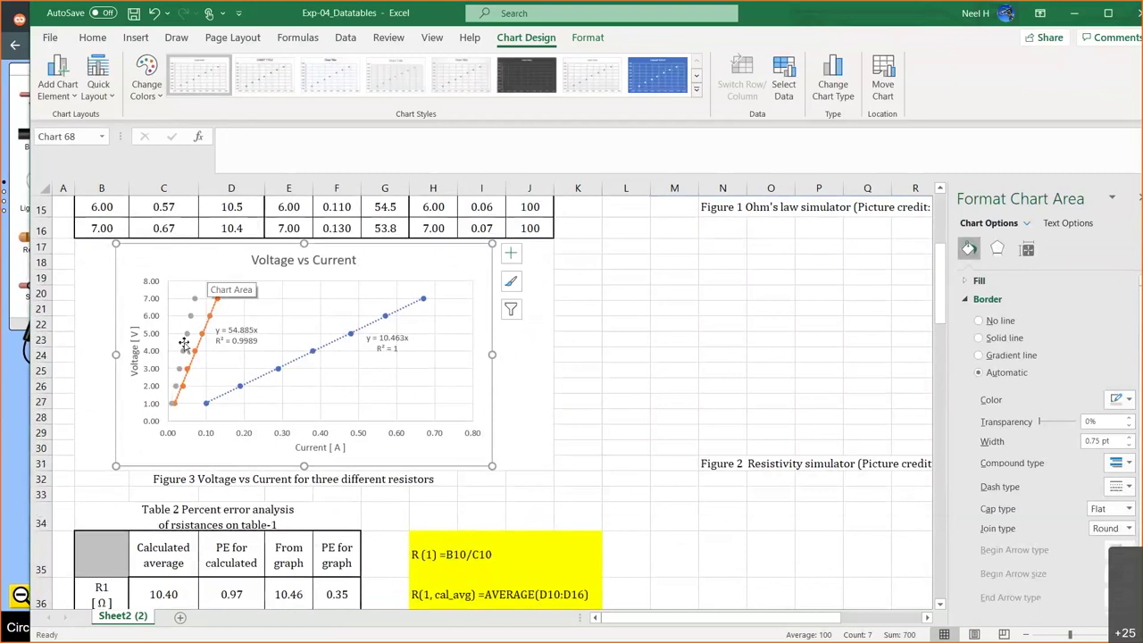
Step: Add a linear trendline to the grey R3 series
left_click(511, 256)
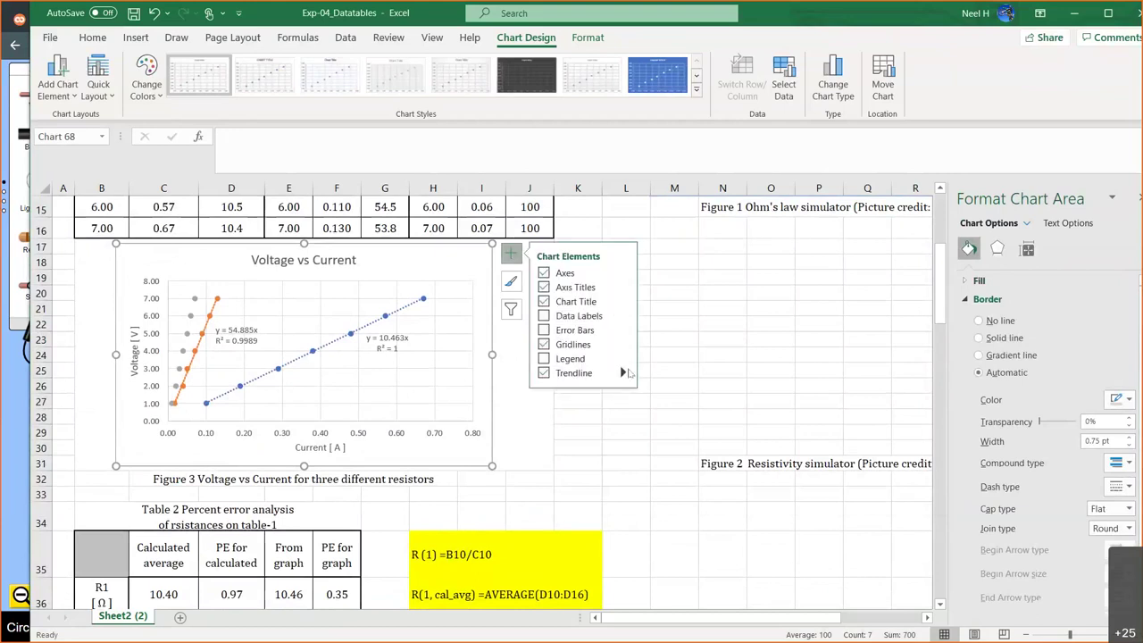
left_click(624, 372)
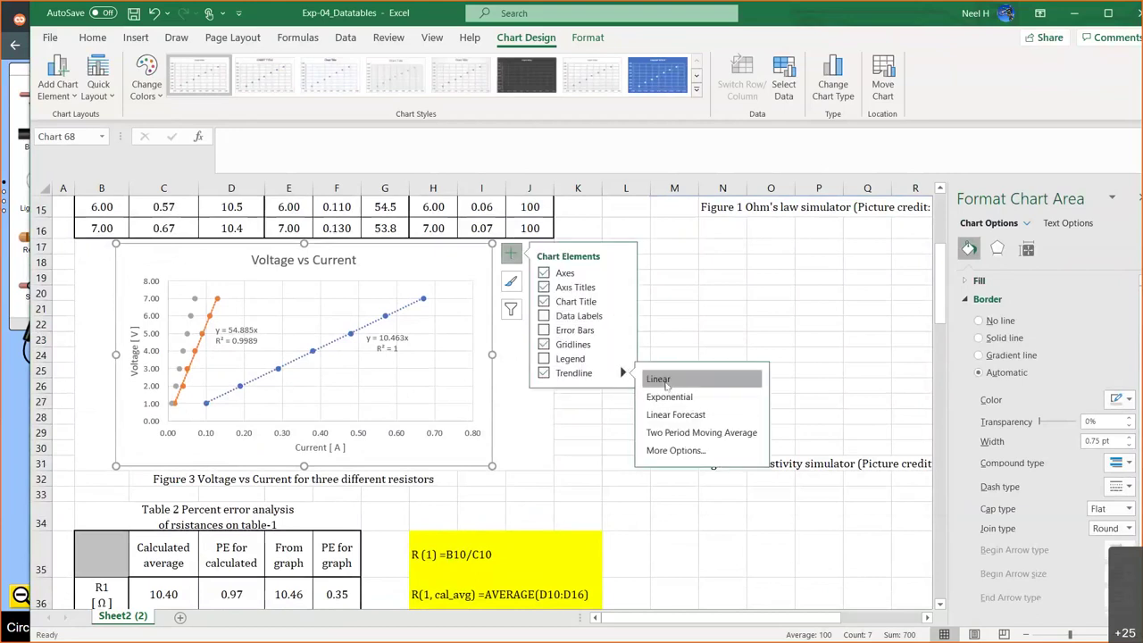
left_click(658, 378)
left_click(556, 320)
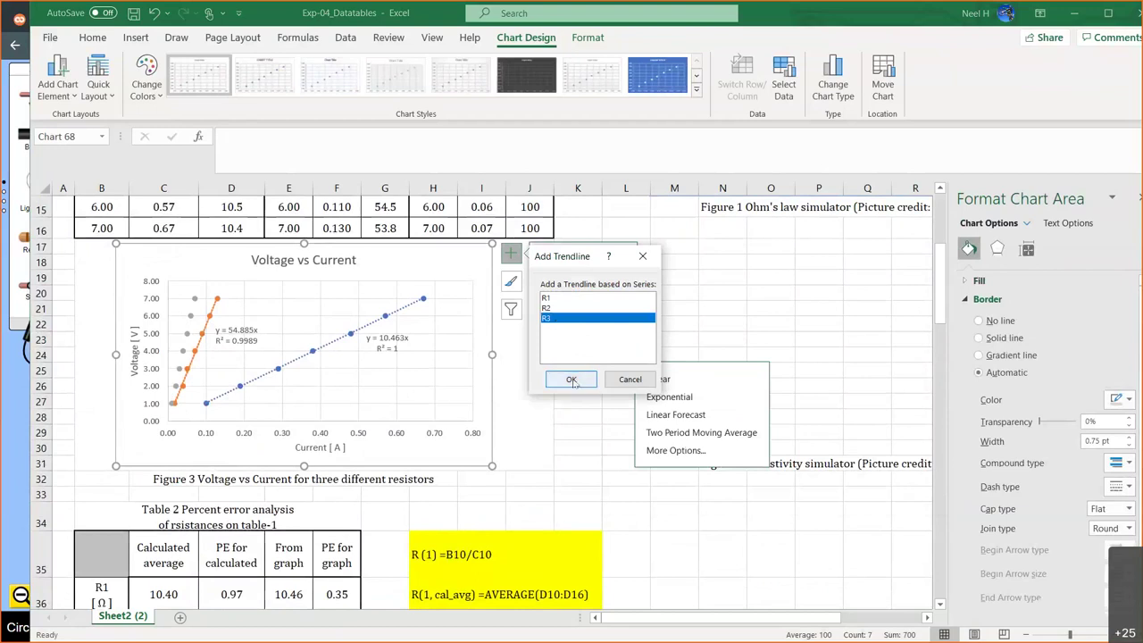
left_click(572, 379)
left_click(668, 451)
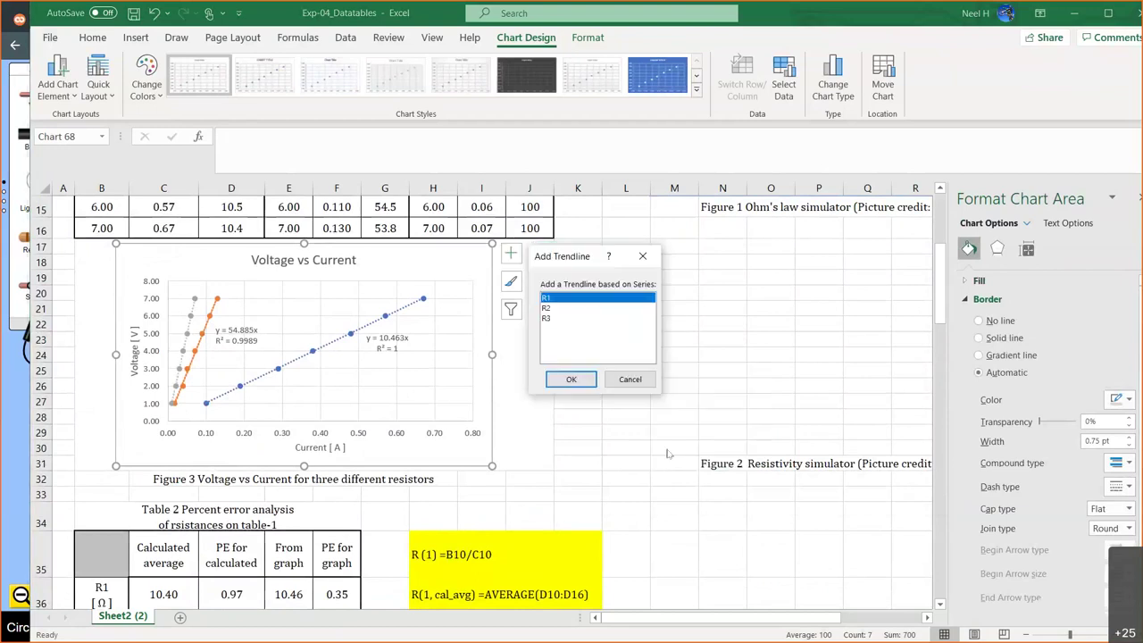
left_click(554, 309)
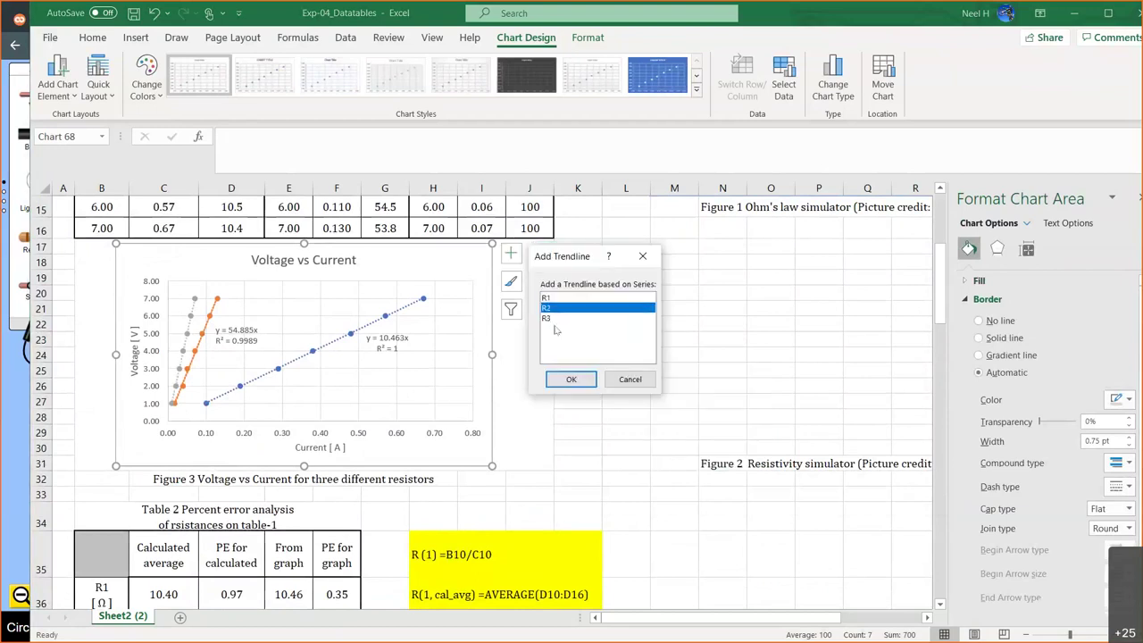
left_click(549, 319)
left_click(571, 380)
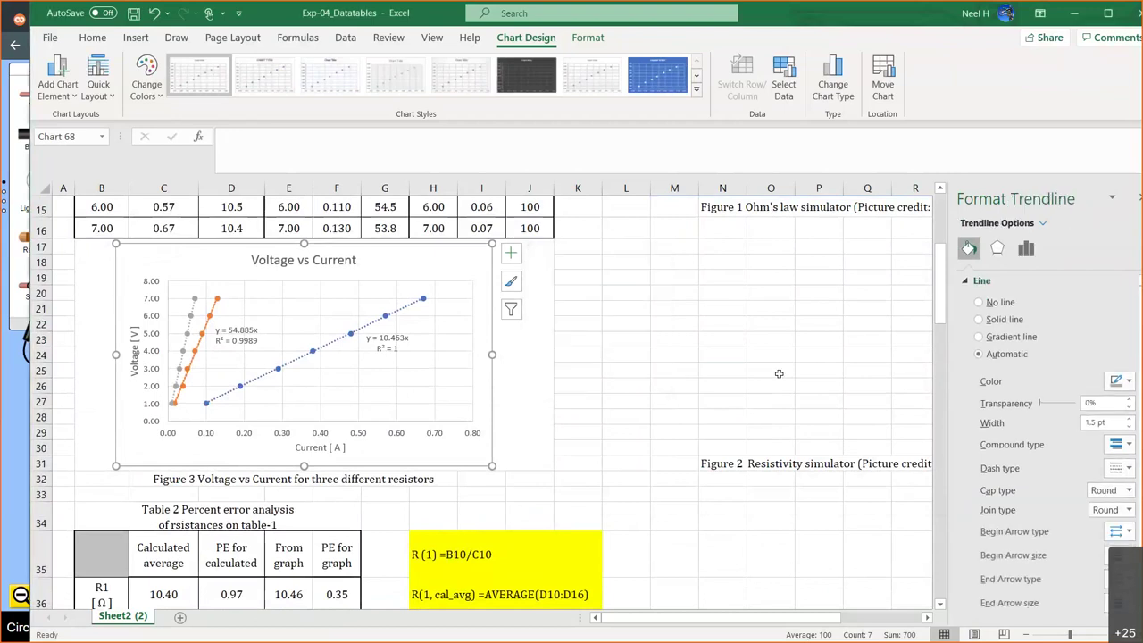
Step: Force the R3 trendline through zero, show y = 100x and R² = 1 above the grey points
left_click(1027, 248)
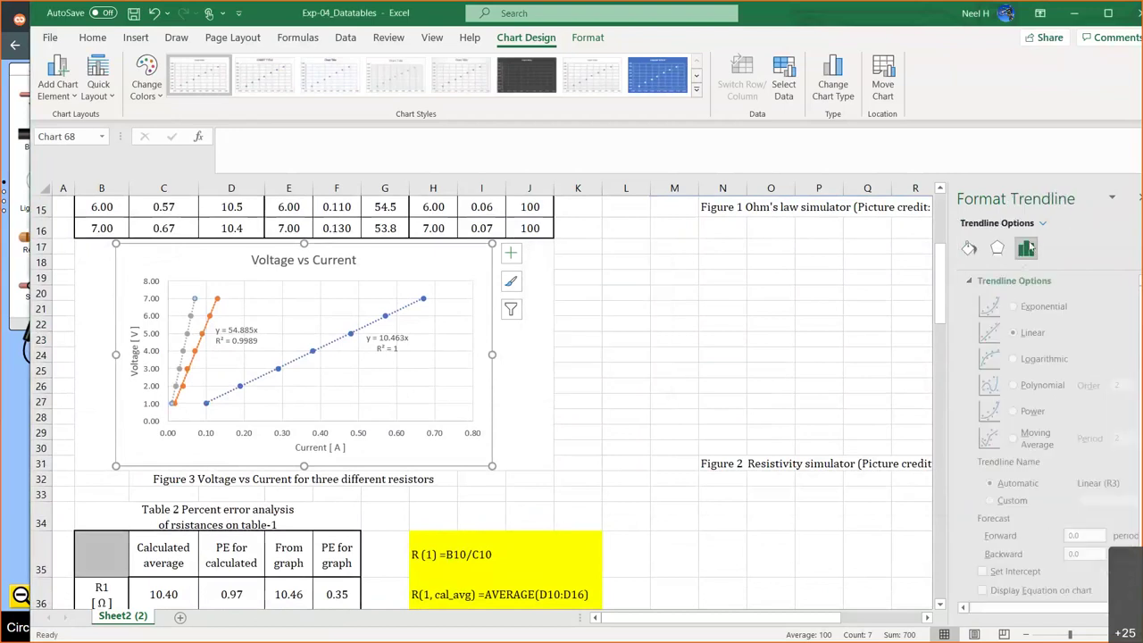
scroll(1016, 447, "down", 2)
left_click(979, 550)
left_click(978, 568)
left_click(979, 588)
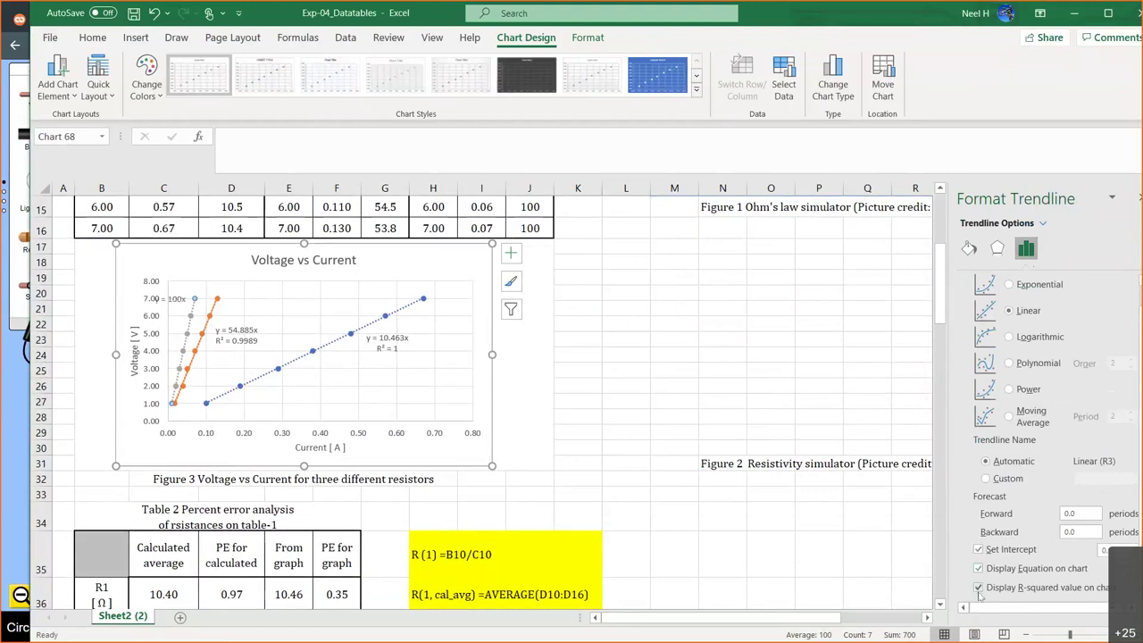
left_click(182, 293)
left_click_drag(182, 292, 206, 284)
left_click_drag(205, 284, 196, 270)
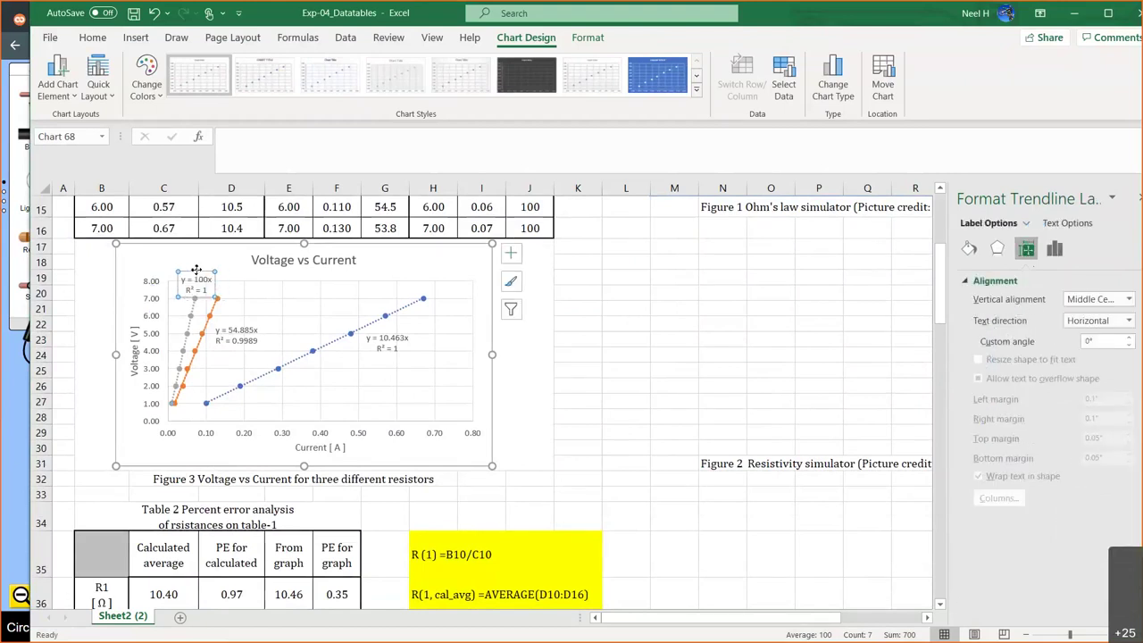
left_click(244, 293)
left_click(129, 255)
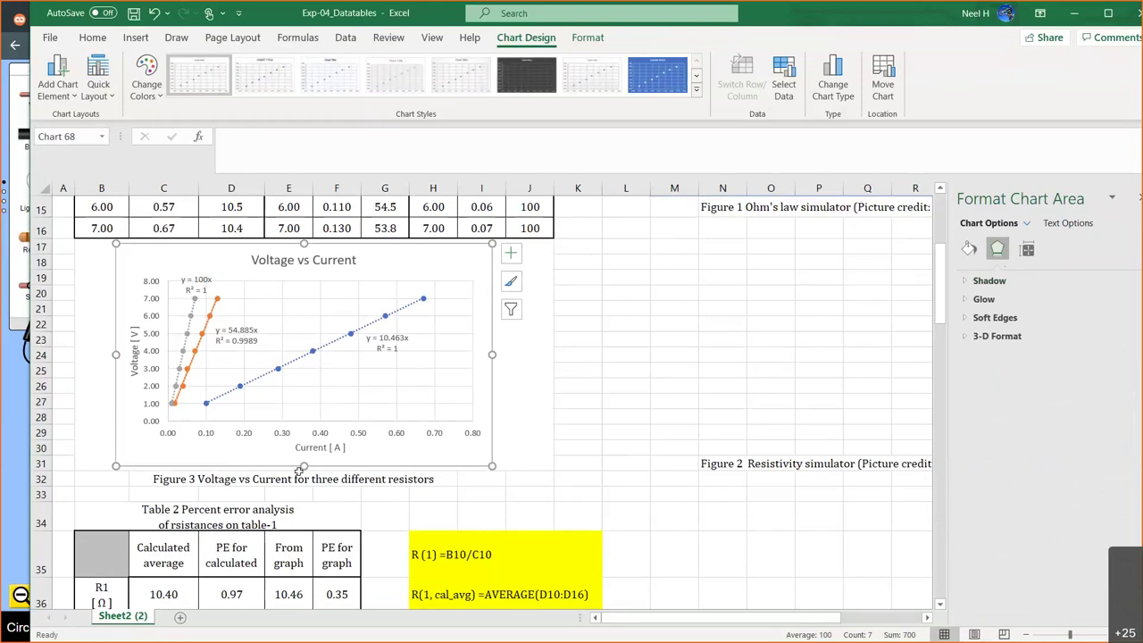
scroll(299, 471, "up", 1)
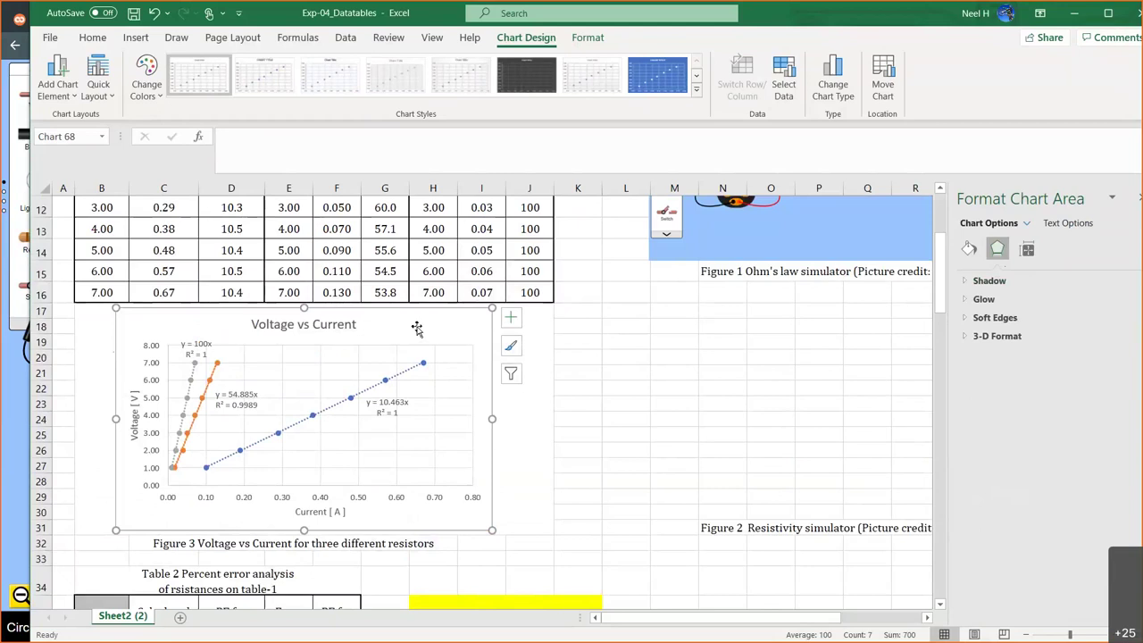
Step: Add a legend at the top of the chart
left_click(65, 96)
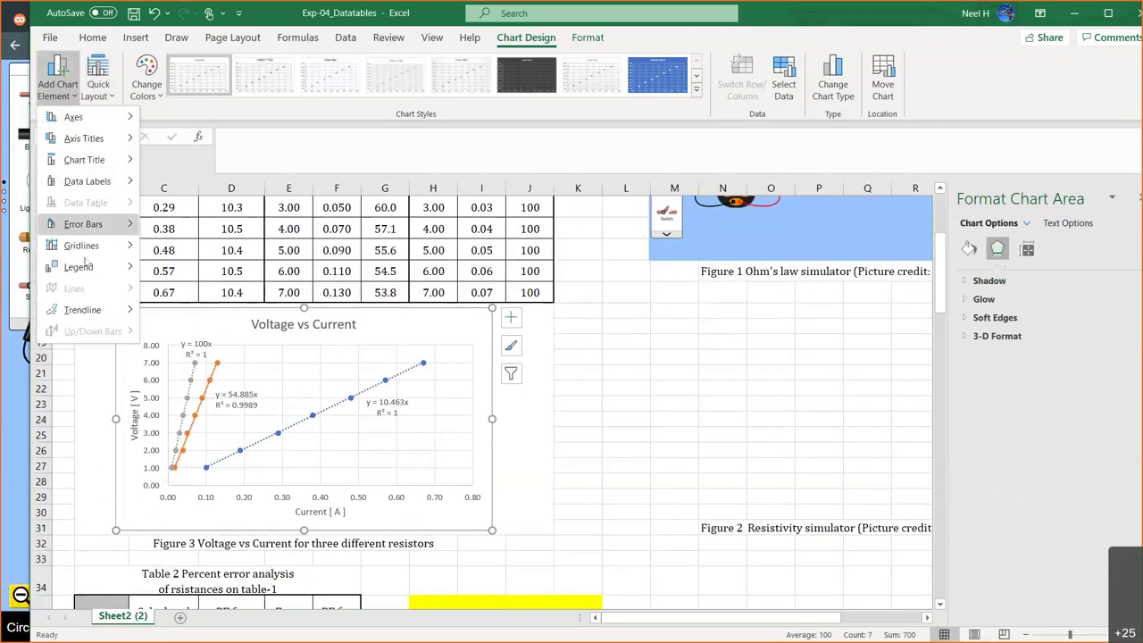
mouse_move(73, 273)
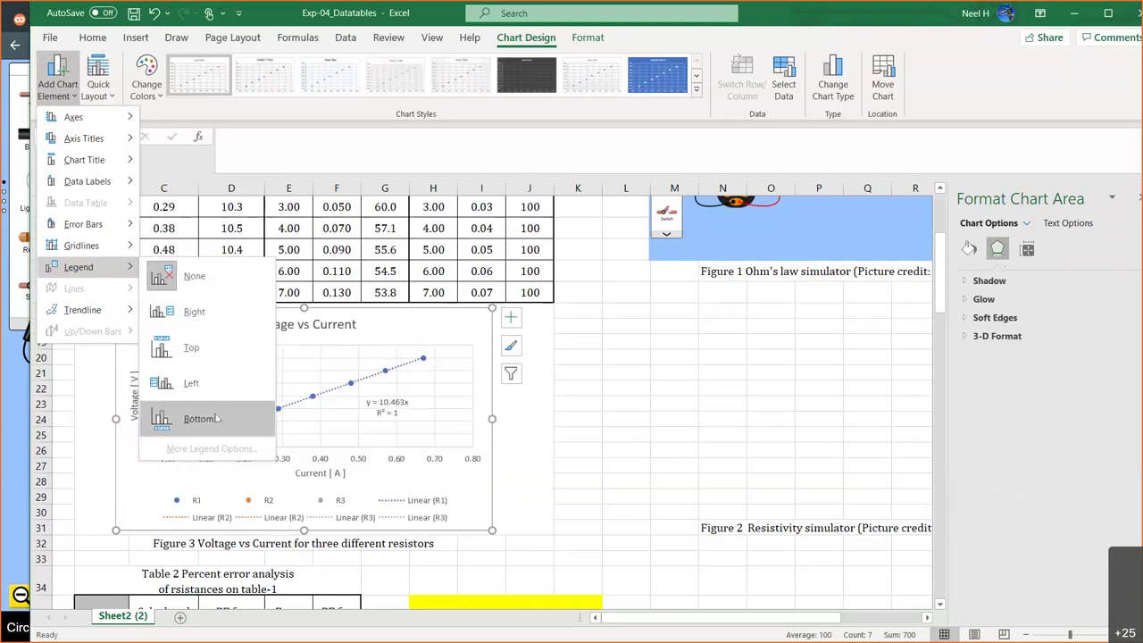
left_click(217, 350)
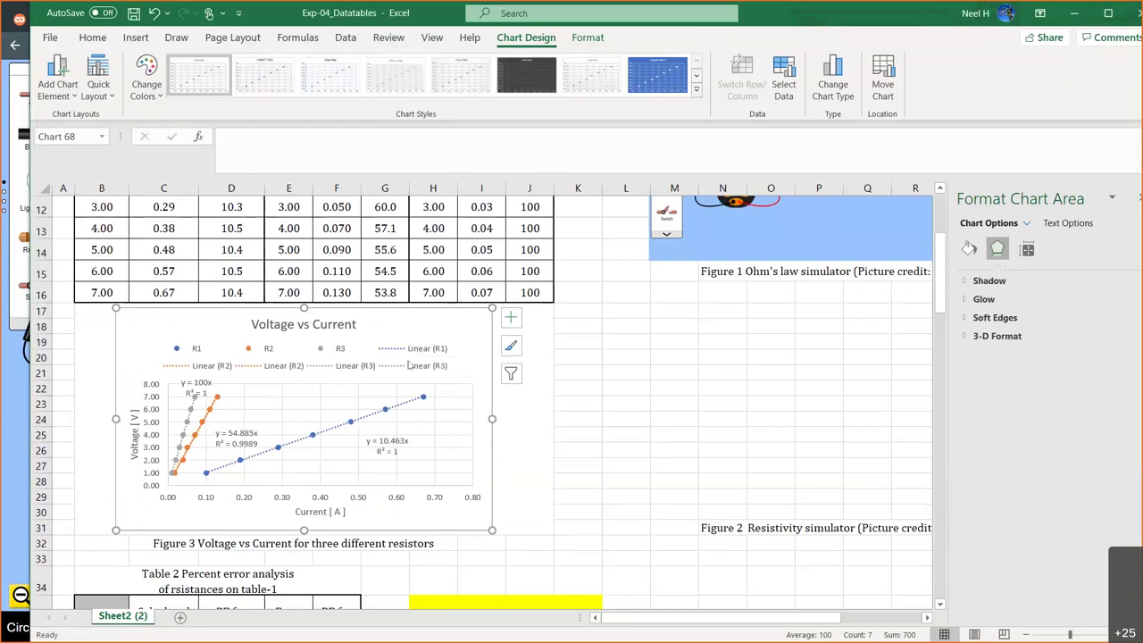
Step: Delete the Linear (R1) and Linear (R2) entries from the legend
left_click(403, 360)
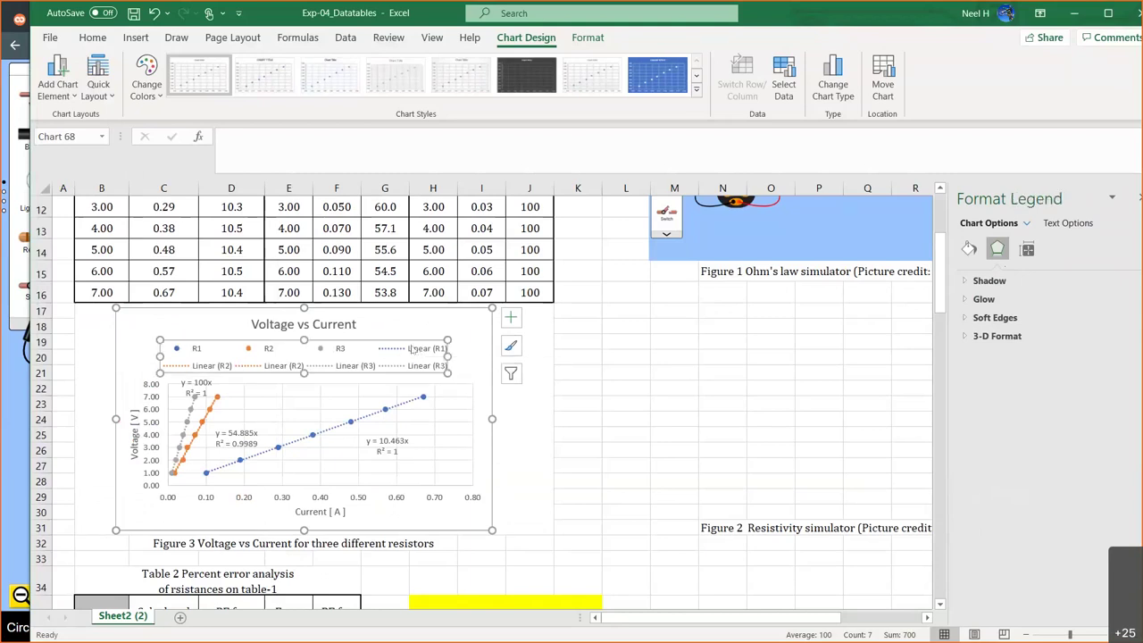
left_click(443, 349)
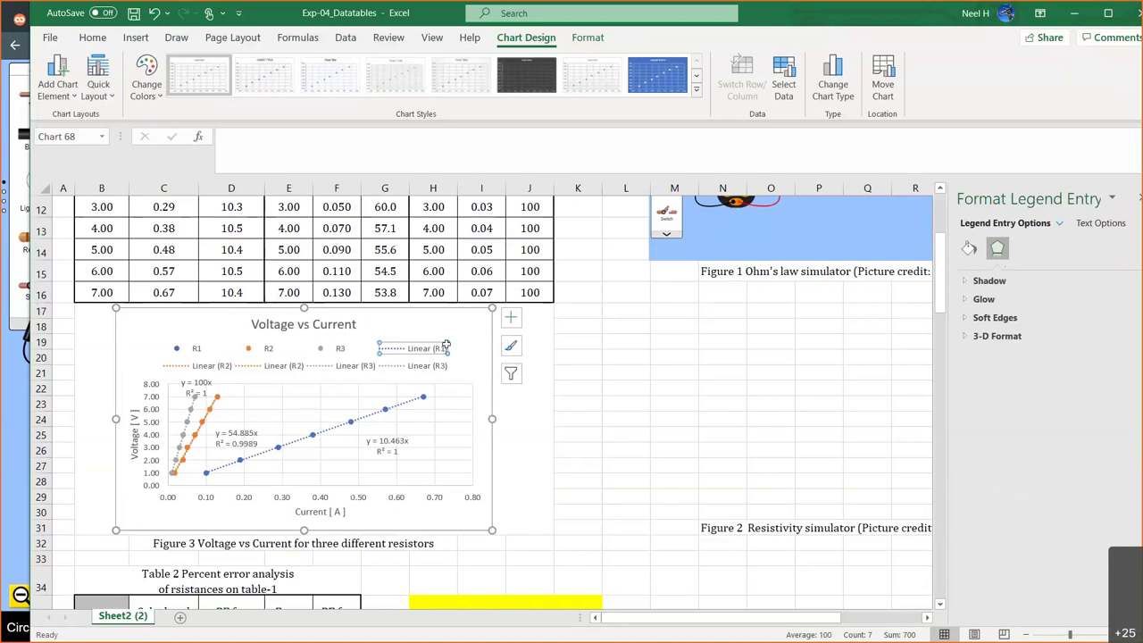
key("Delete")
left_click(431, 350)
left_click(431, 350)
key("Delete")
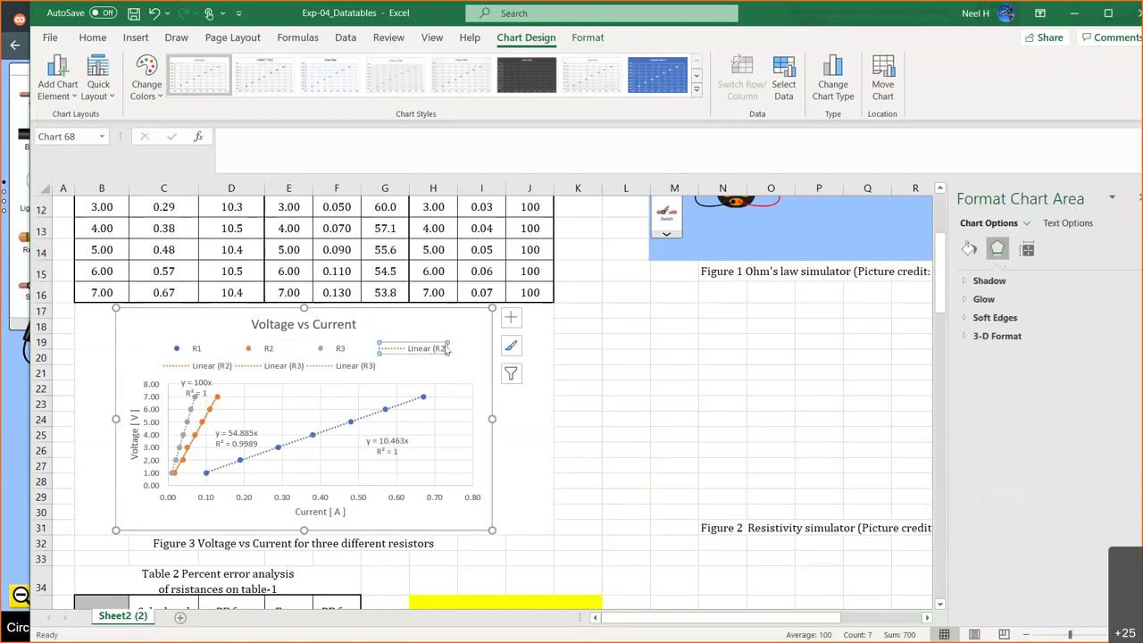
Step: Delete the Linear (R3) legend entries and the remaining Linear (R2) entry
left_click(400, 368)
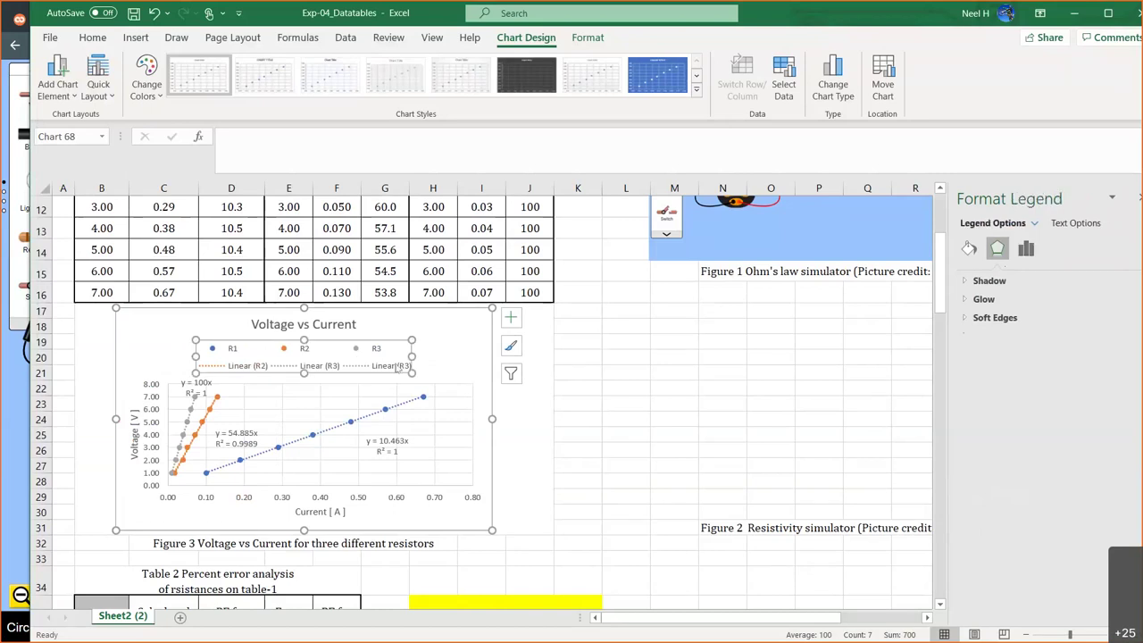
left_click(399, 366)
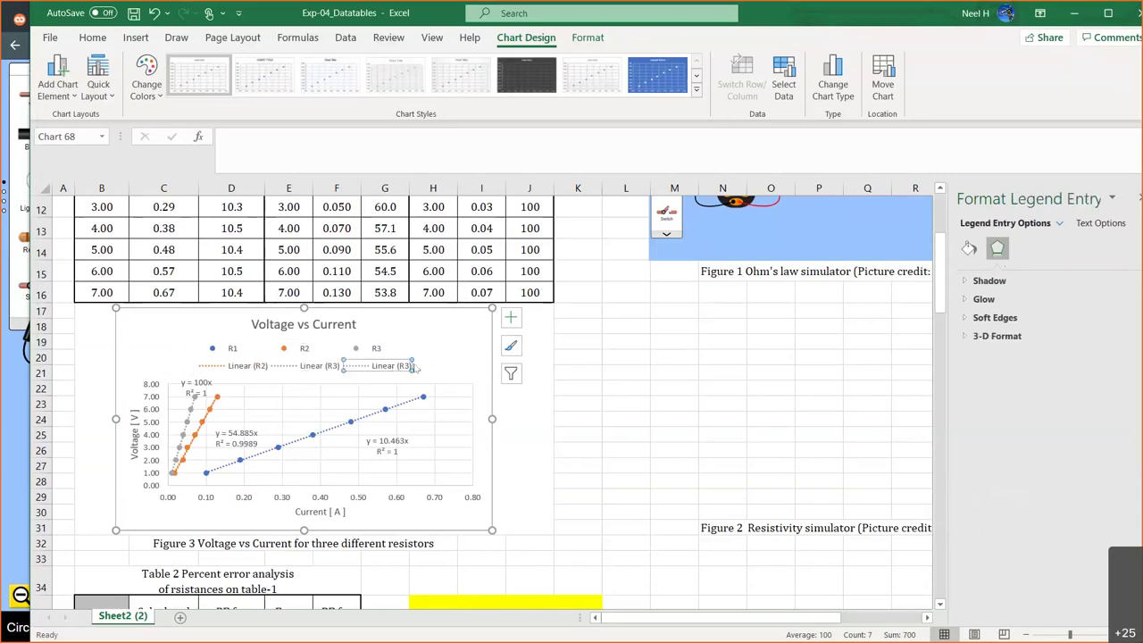
left_click(415, 368)
left_click(393, 369)
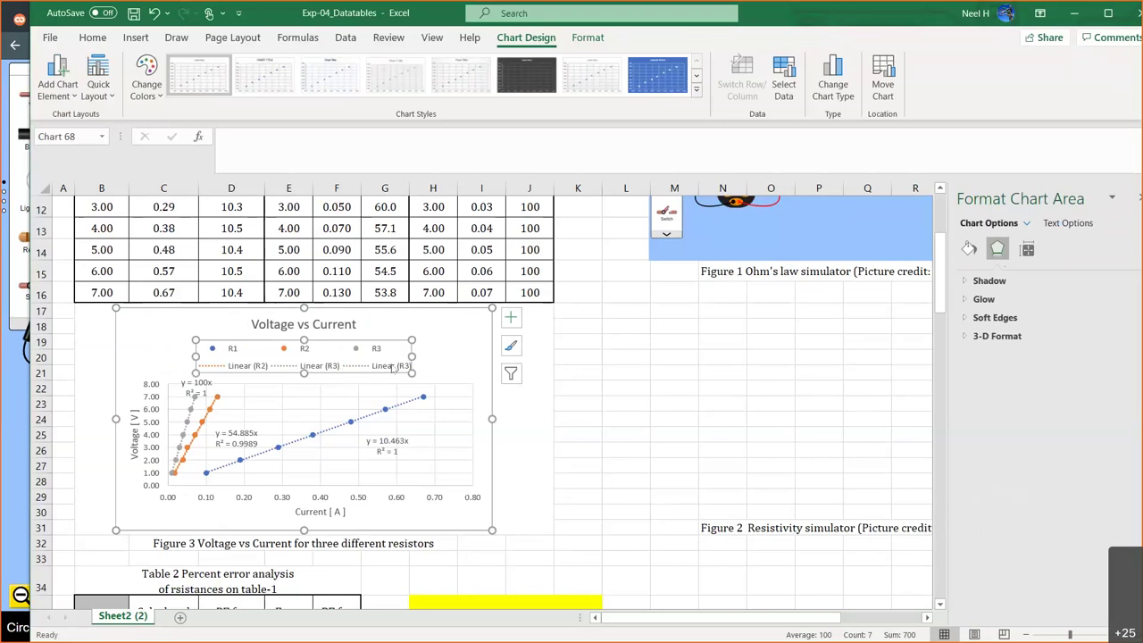
left_click(393, 367)
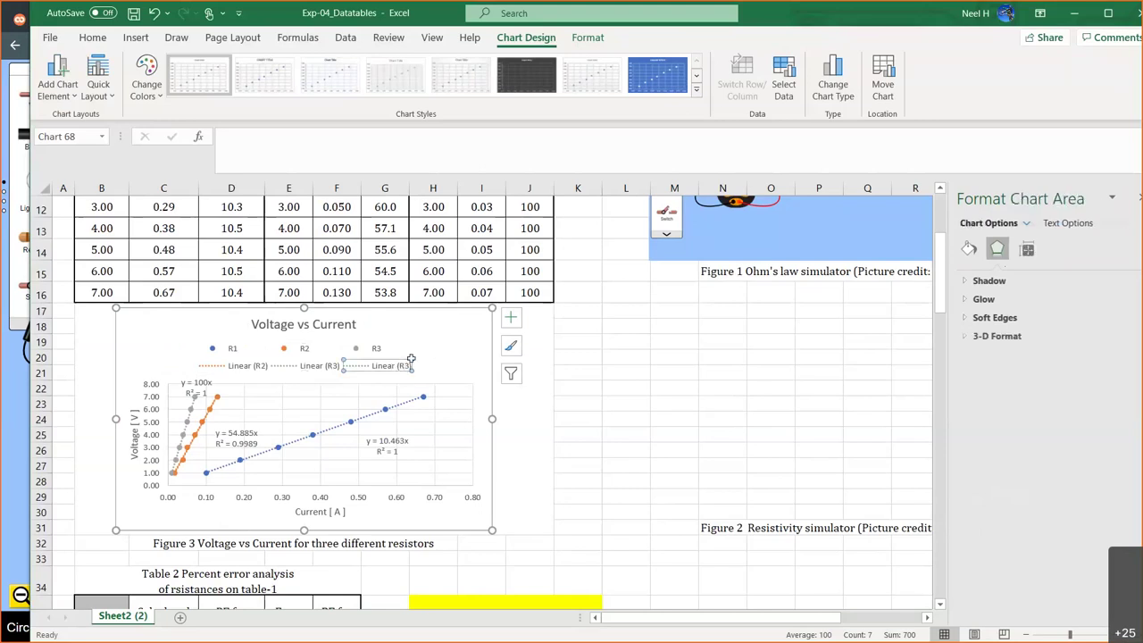
key("Delete")
left_click(427, 352)
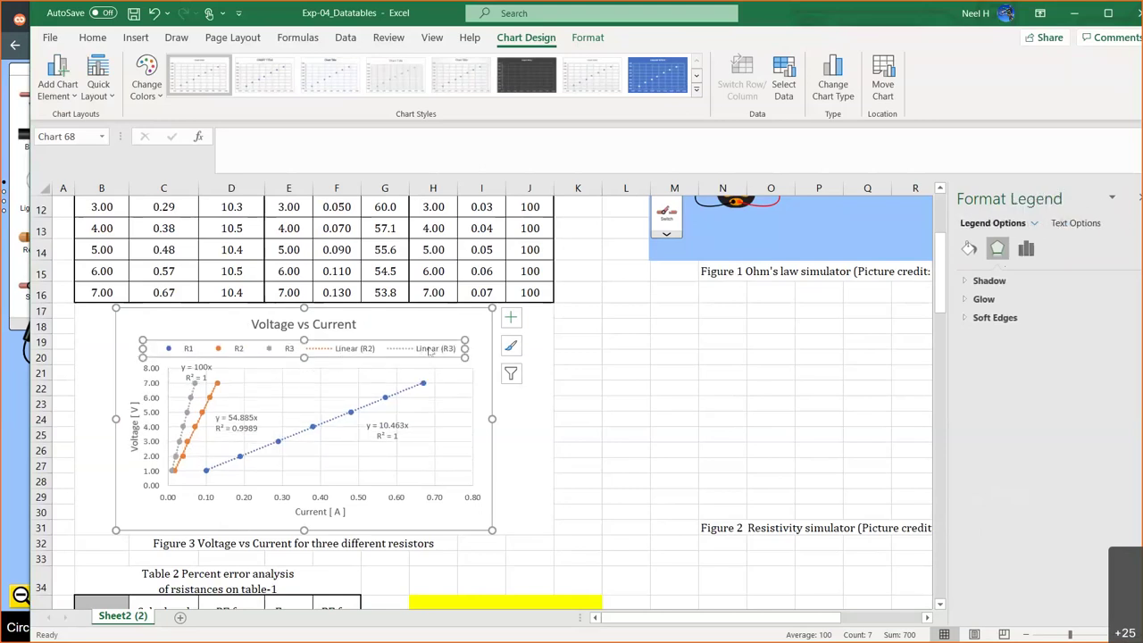
left_click(428, 350)
key("Delete")
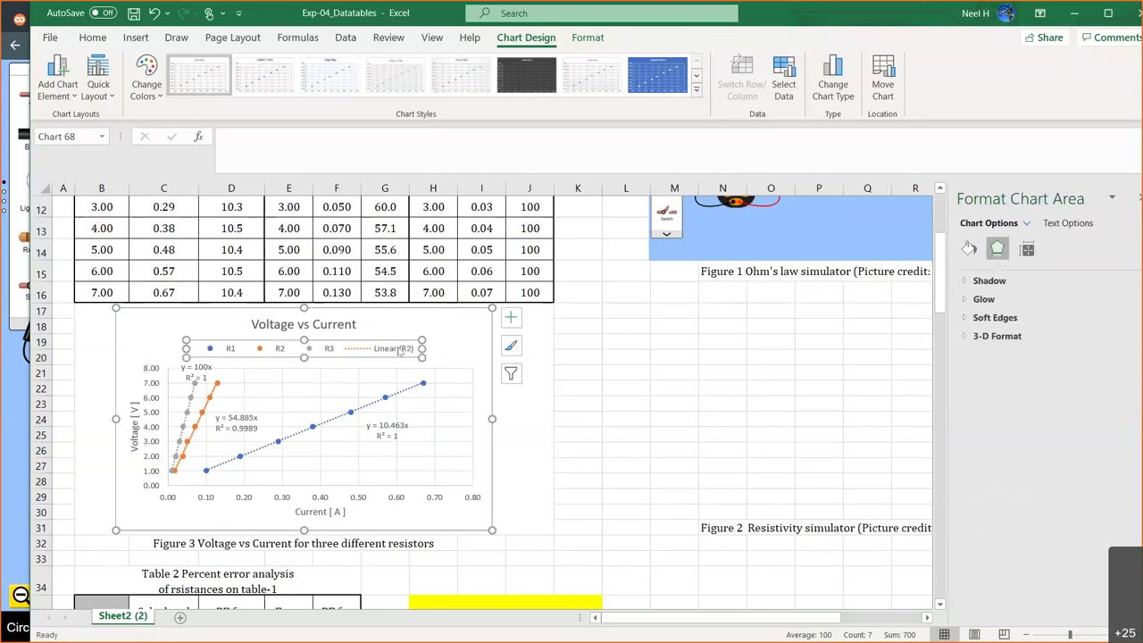
left_click(399, 351)
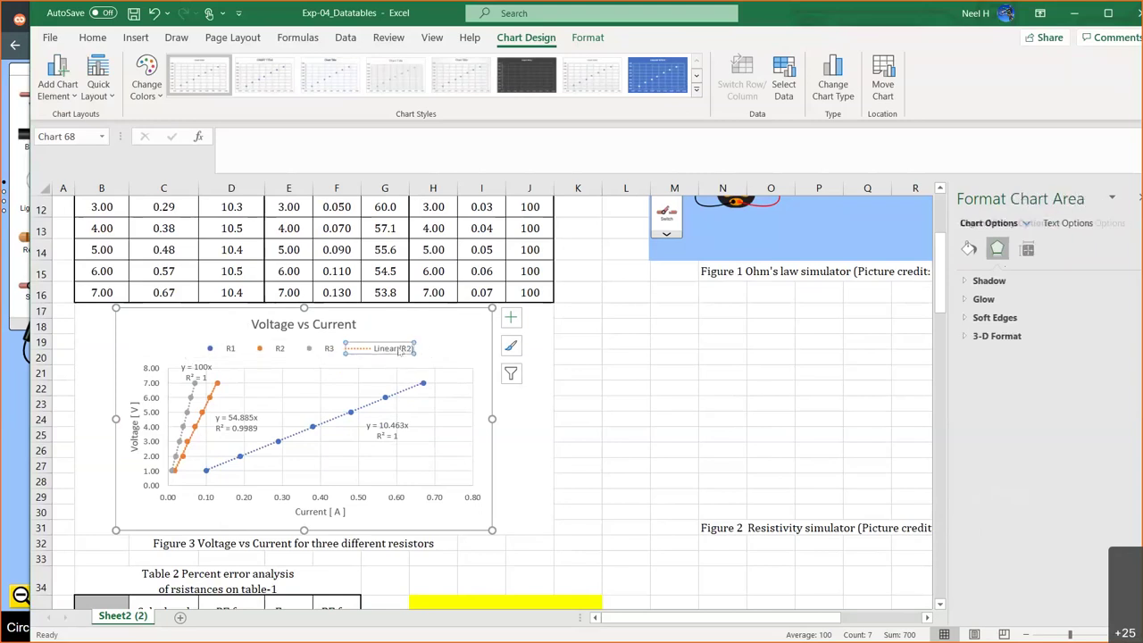
key("Delete")
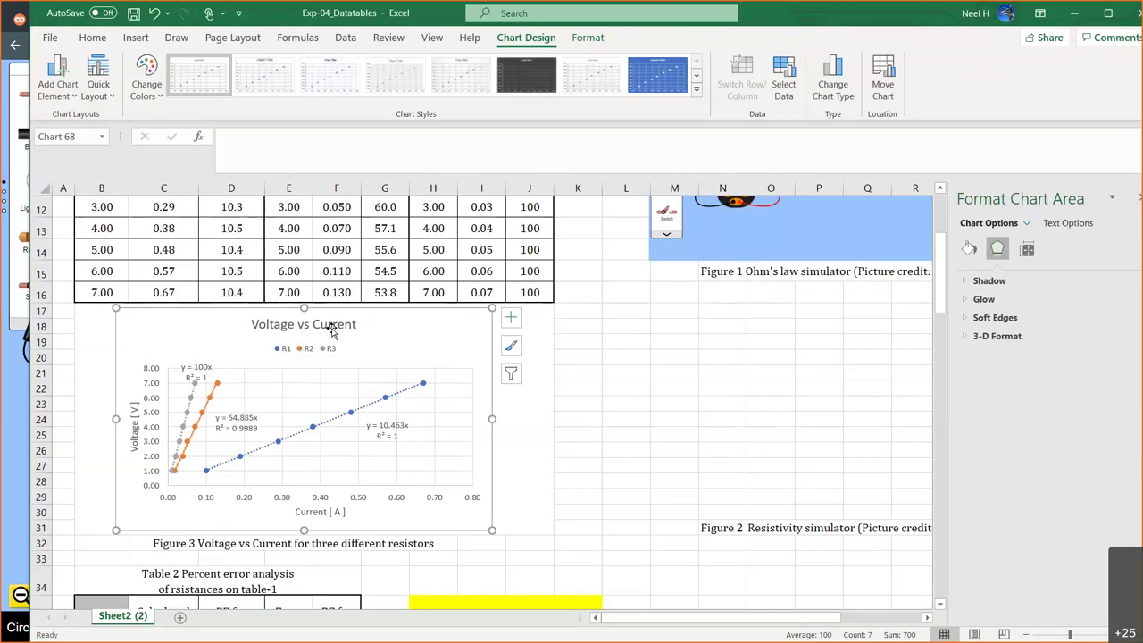
Step: Move the Voltage vs Current chart legend to the top, listing R1, R2 and R3
scroll(299, 427, "down", 1)
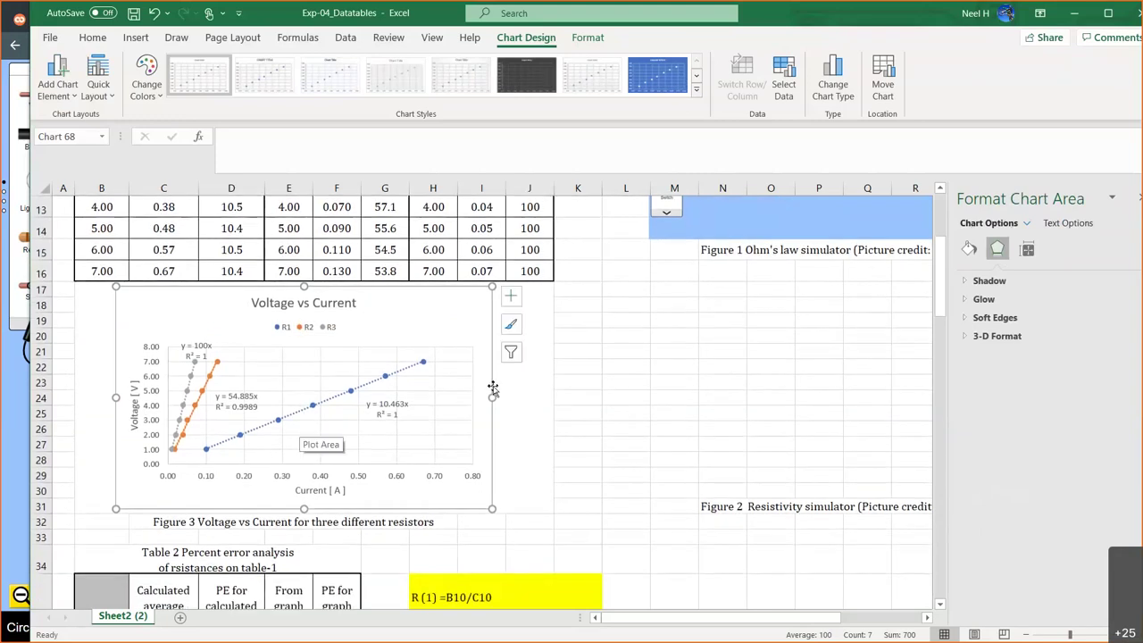
left_click(320, 324)
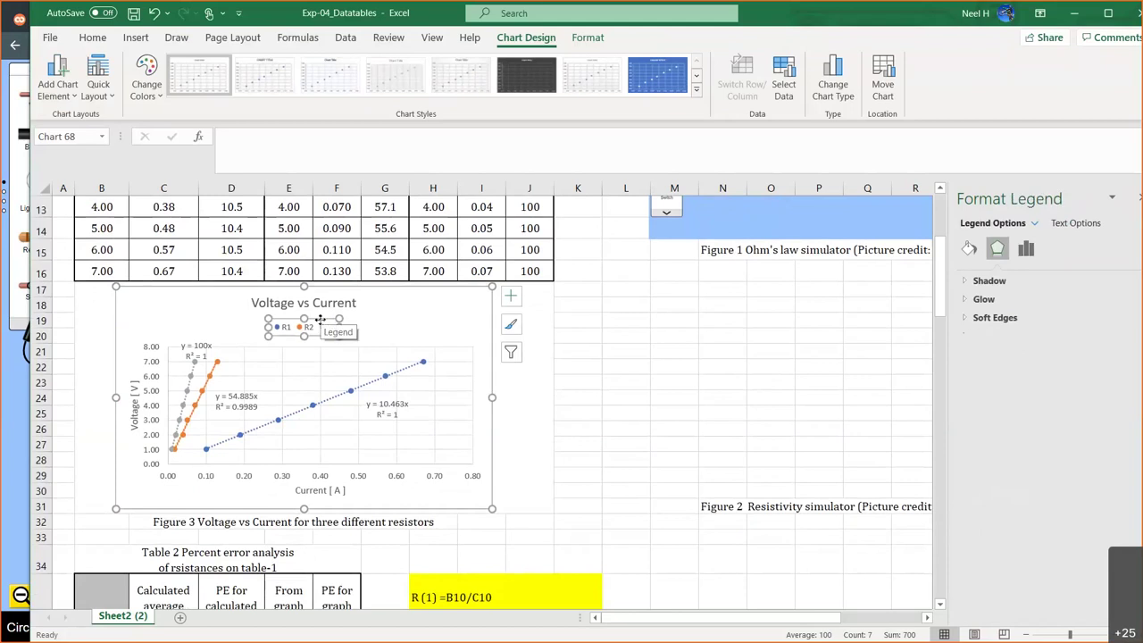
left_click(441, 321)
left_click(771, 428)
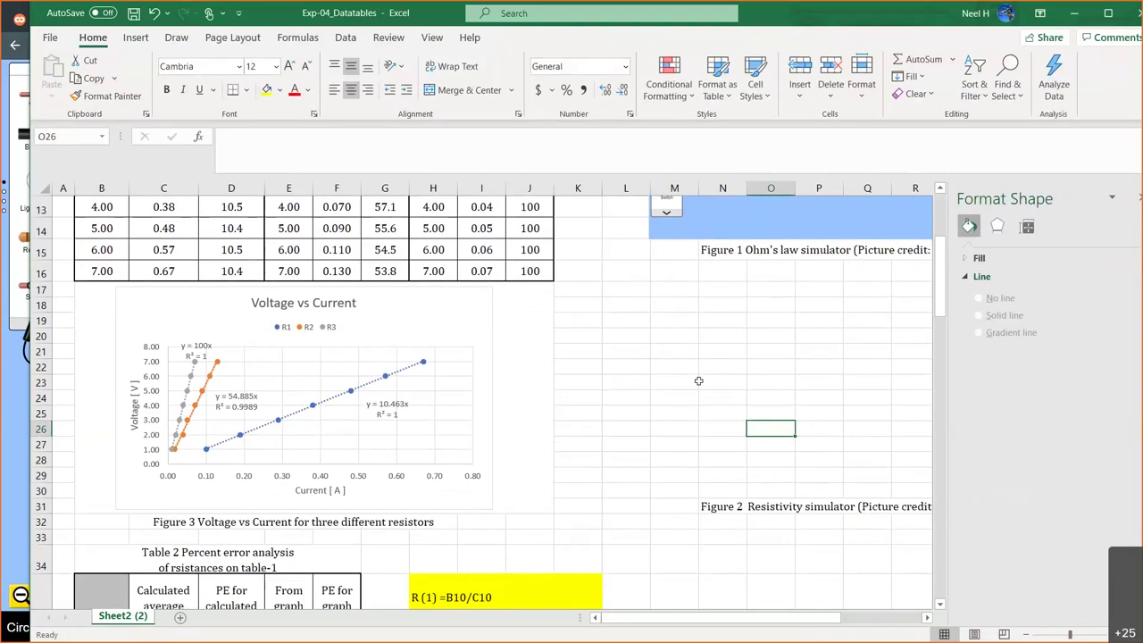
left_click(177, 315)
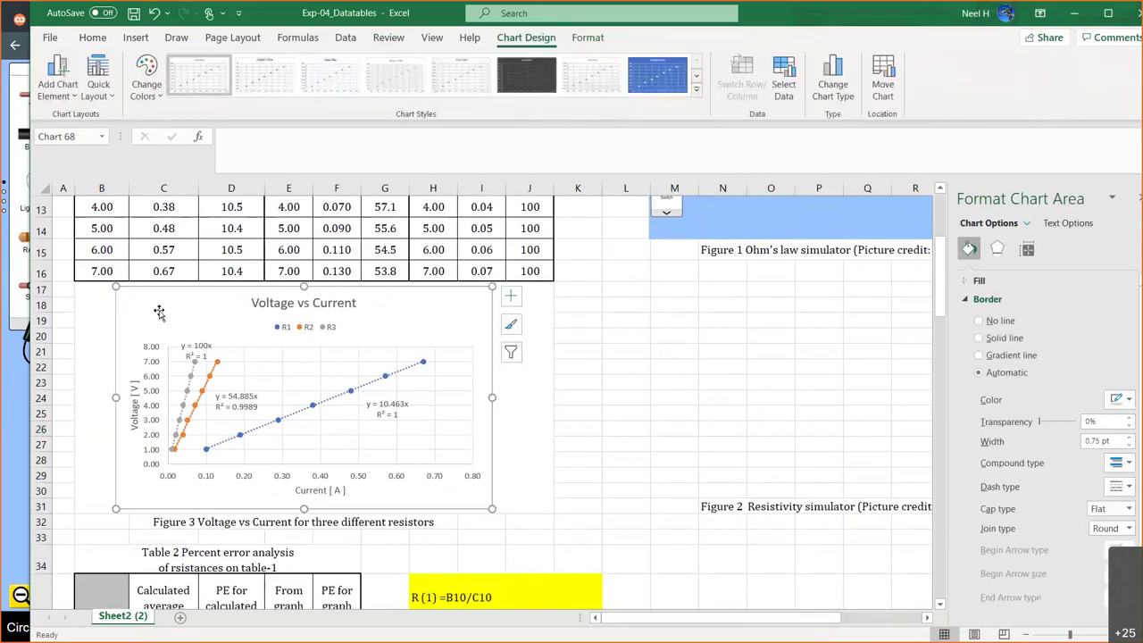
scroll(159, 312, "up", 2)
scroll(159, 312, "down", 2)
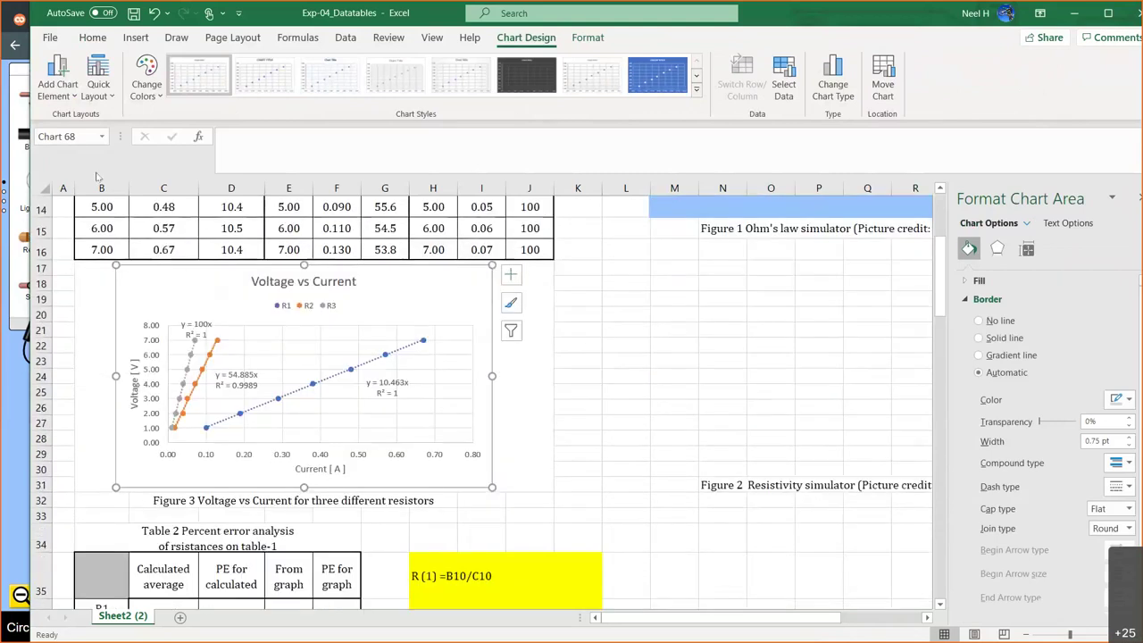
left_click(73, 92)
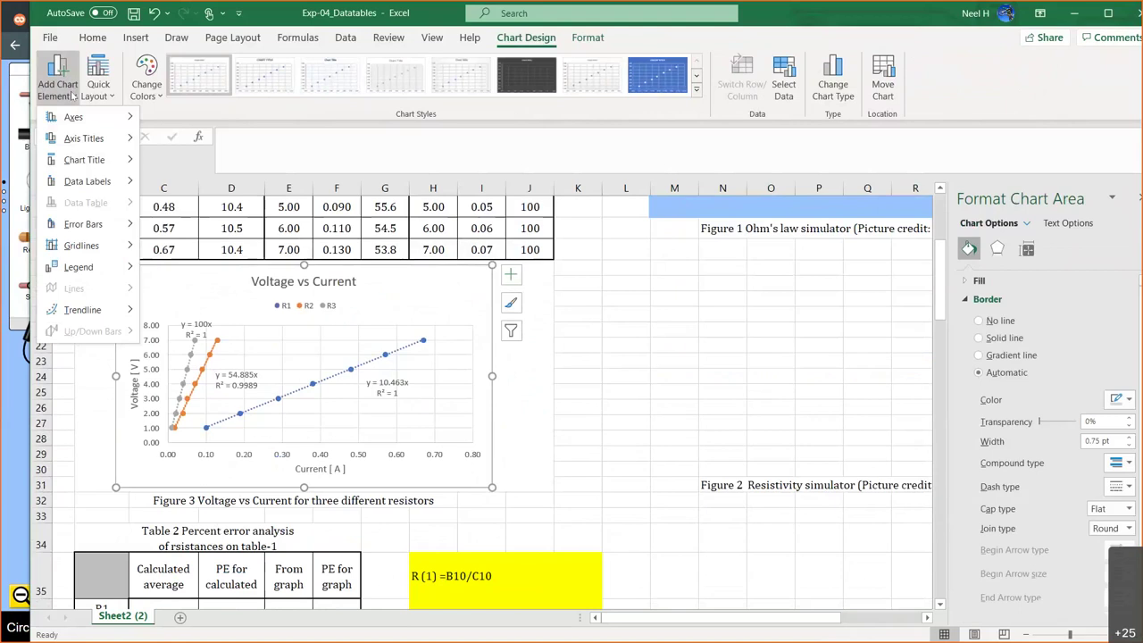
mouse_move(75, 272)
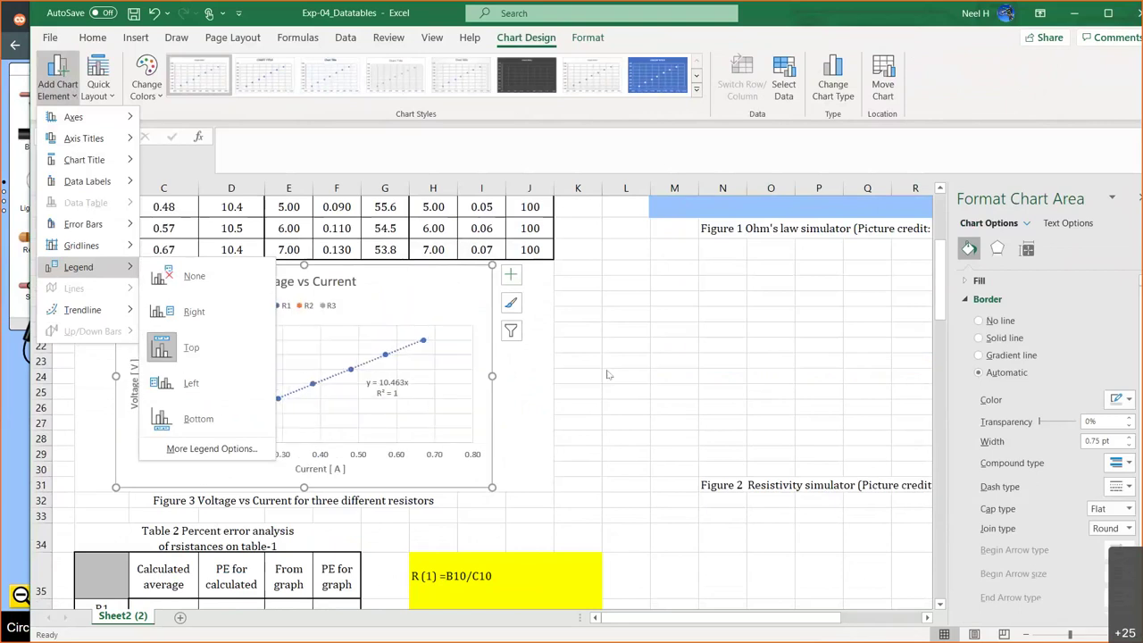
left_click(709, 337)
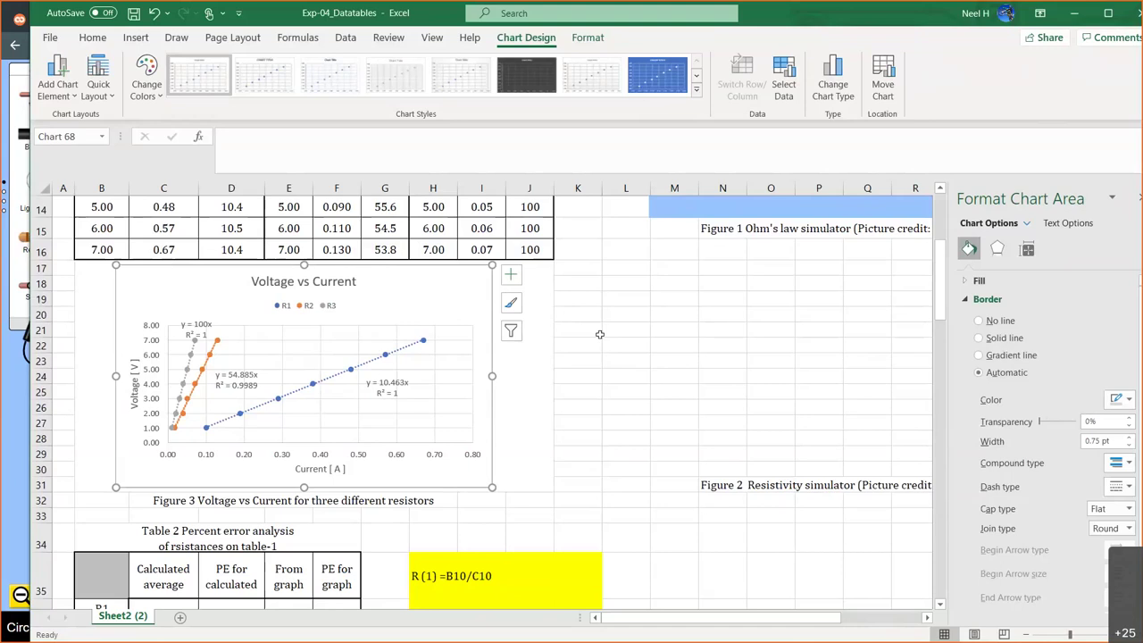
scroll(600, 334, "down", 5)
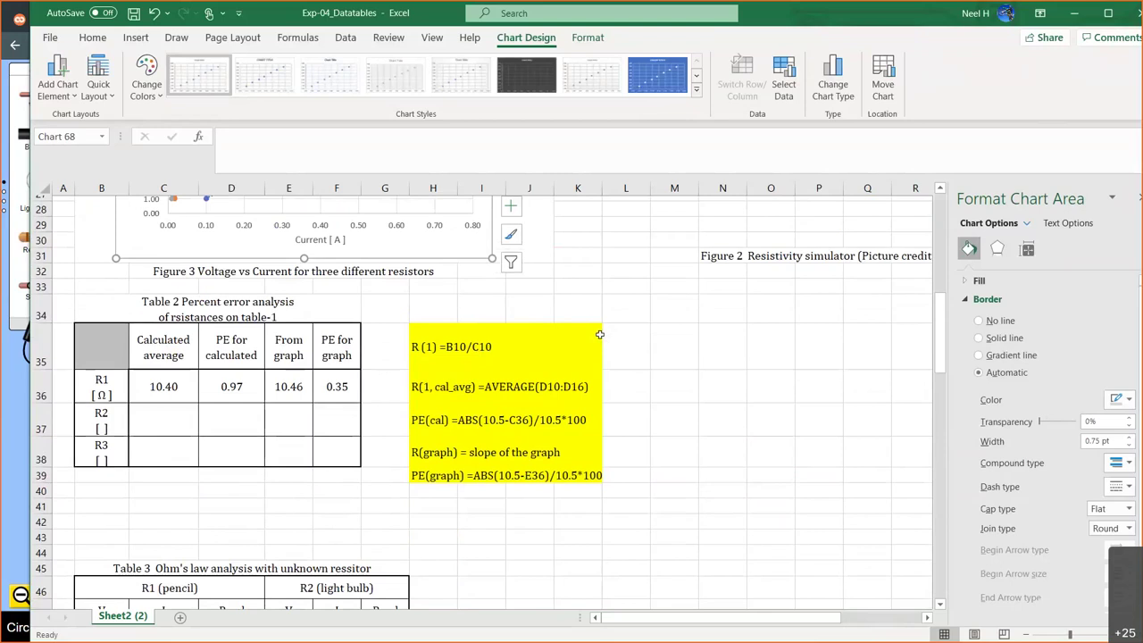
Step: Copy the R1 [Ω] label from B36 down into B37:B38
scroll(600, 334, "up", 3)
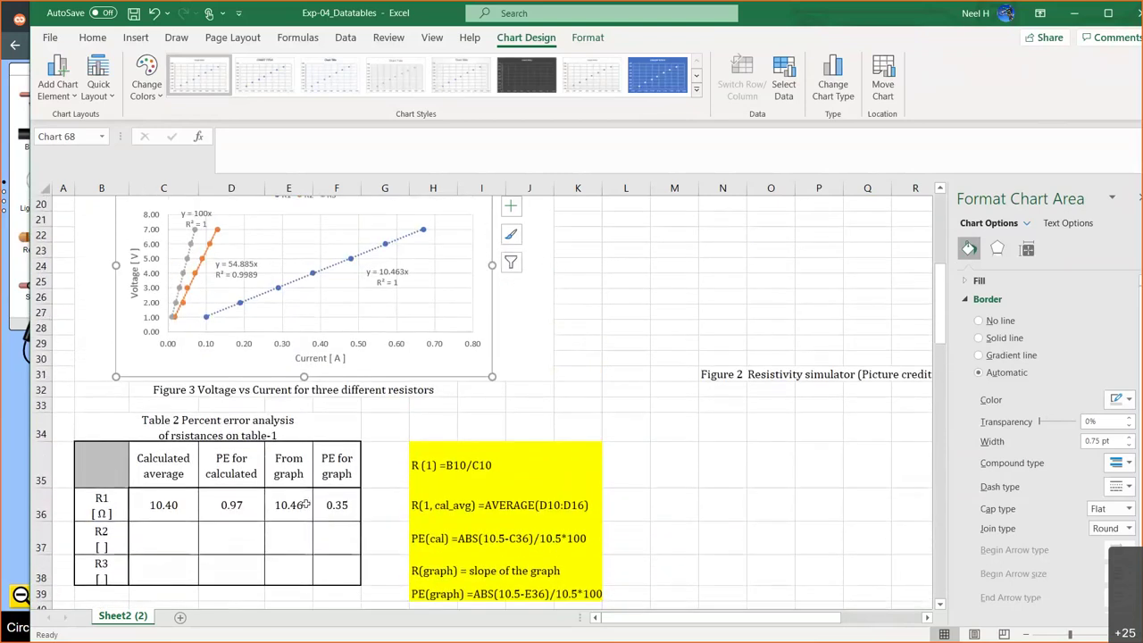
left_click(173, 530)
key("Left")
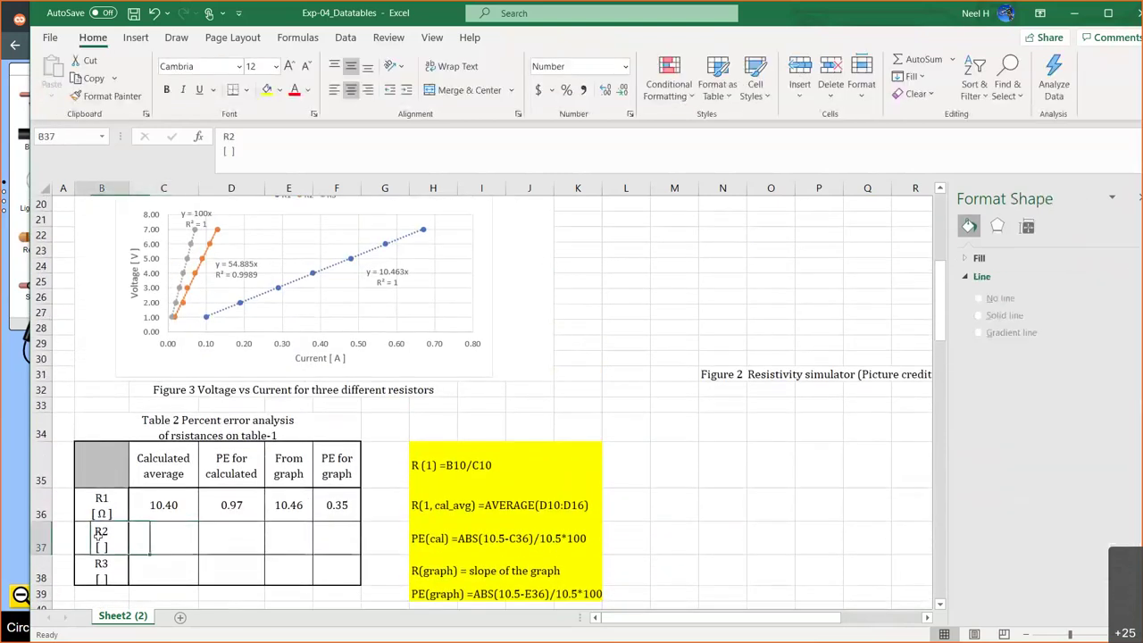
left_click(114, 506)
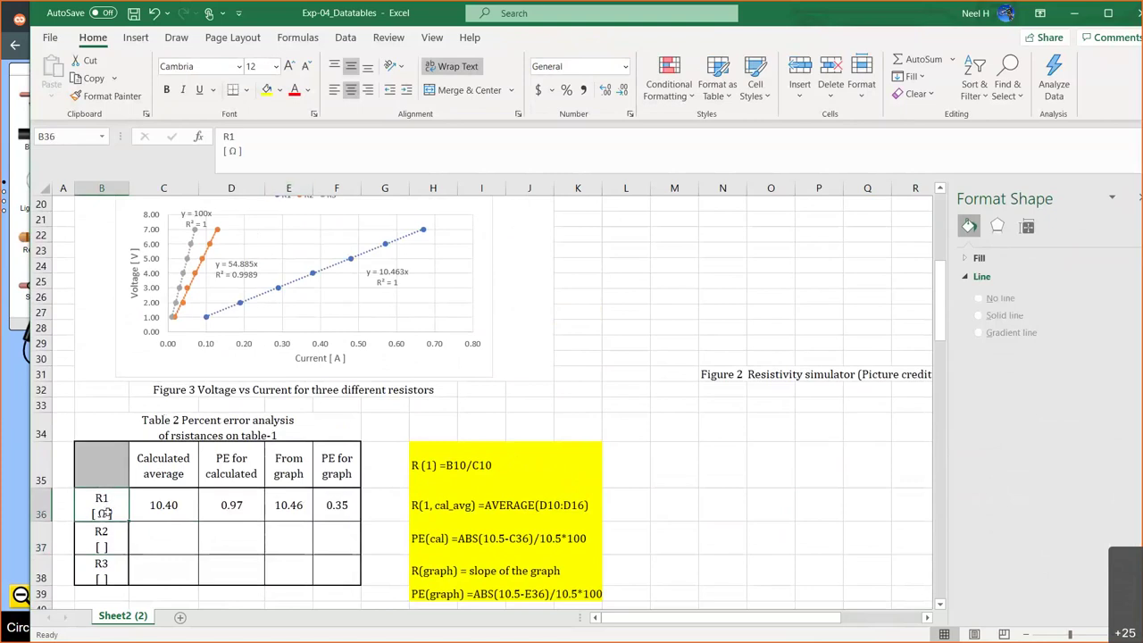
left_click_drag(128, 522, 125, 580)
Step: Change the copied labels in B37 and B38 to R2 [Ω] and R3 [Ω]
left_click(240, 136)
key("BackSpace")
type("2")
key("Return")
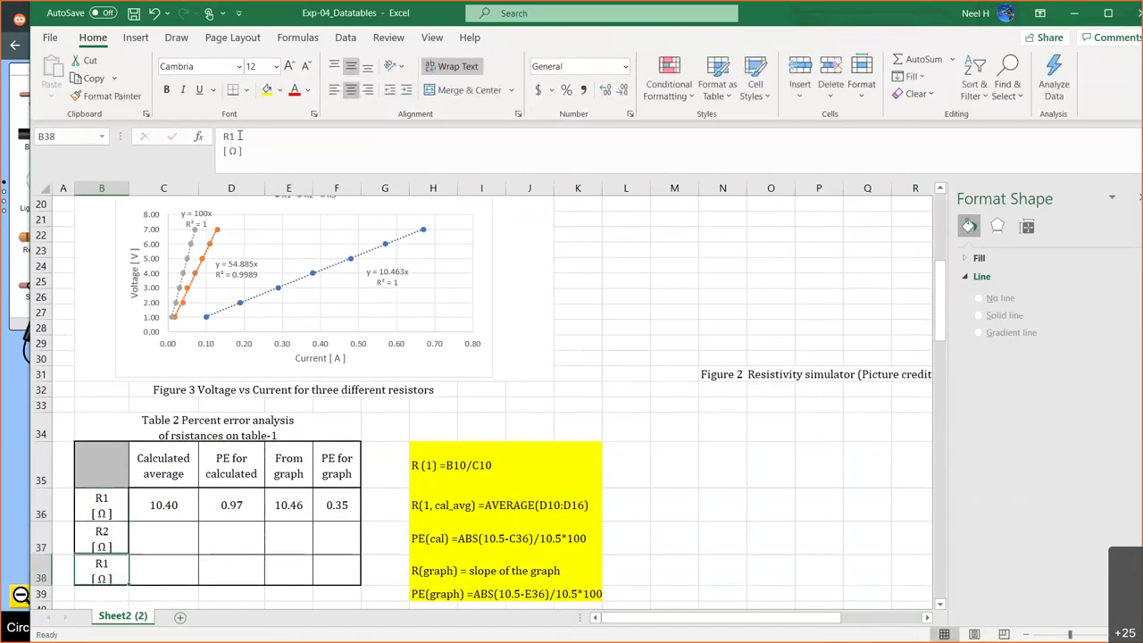
left_click(239, 136)
key("BackSpace")
type("3")
key("Return")
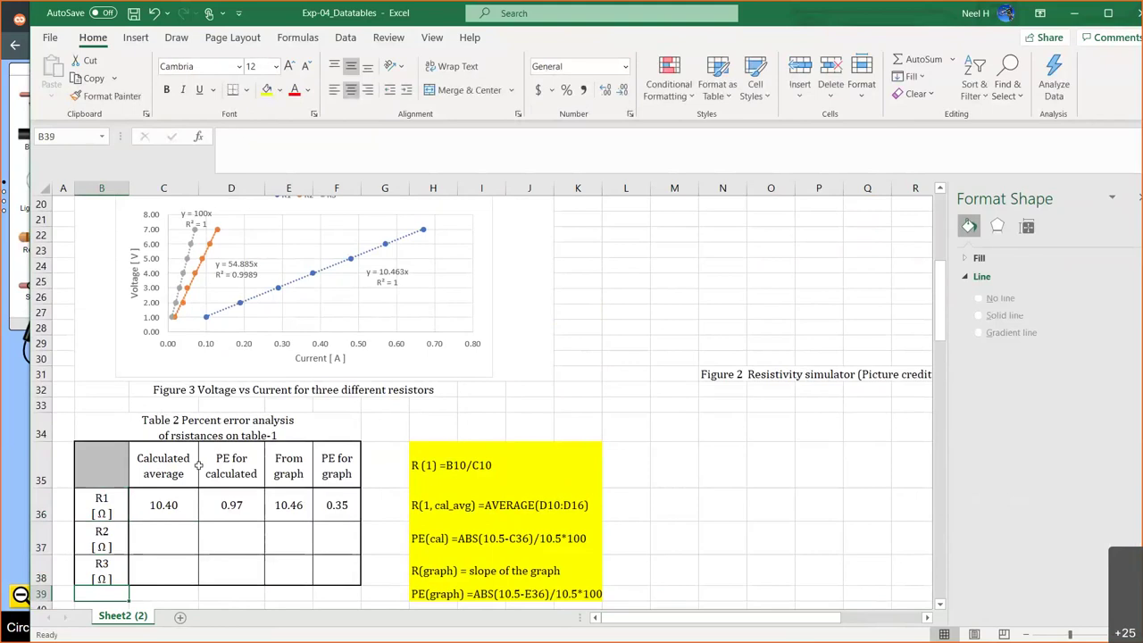
left_click(154, 528)
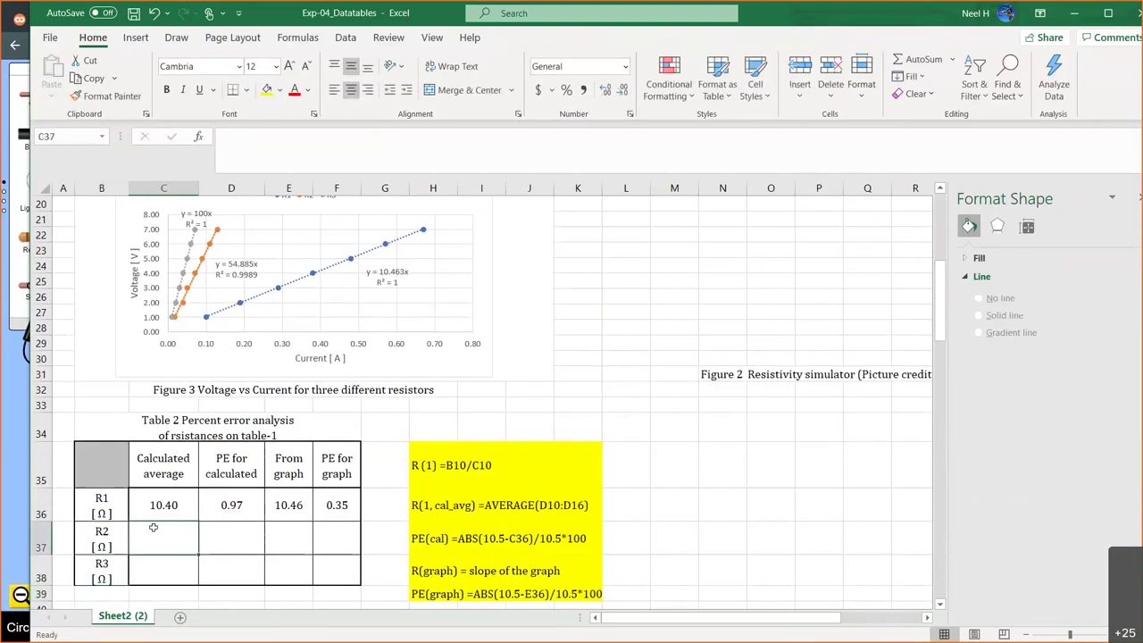
Step: Enter =AVERAGE(G10:G16) in C37, giving R2's calculated average of 55.24
type("=")
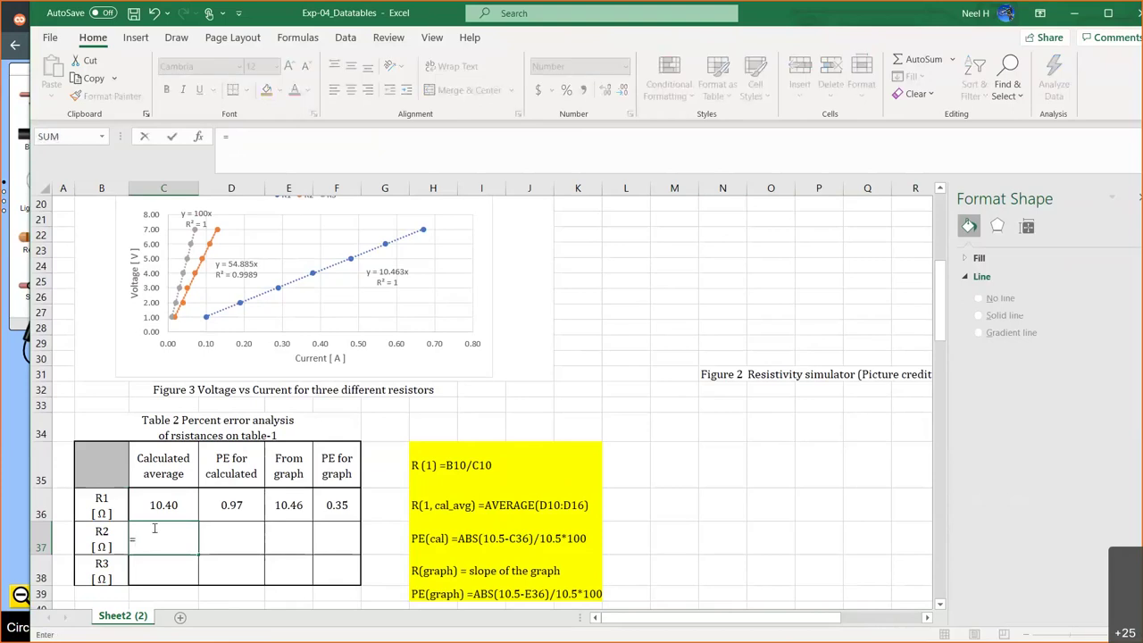
type("an")
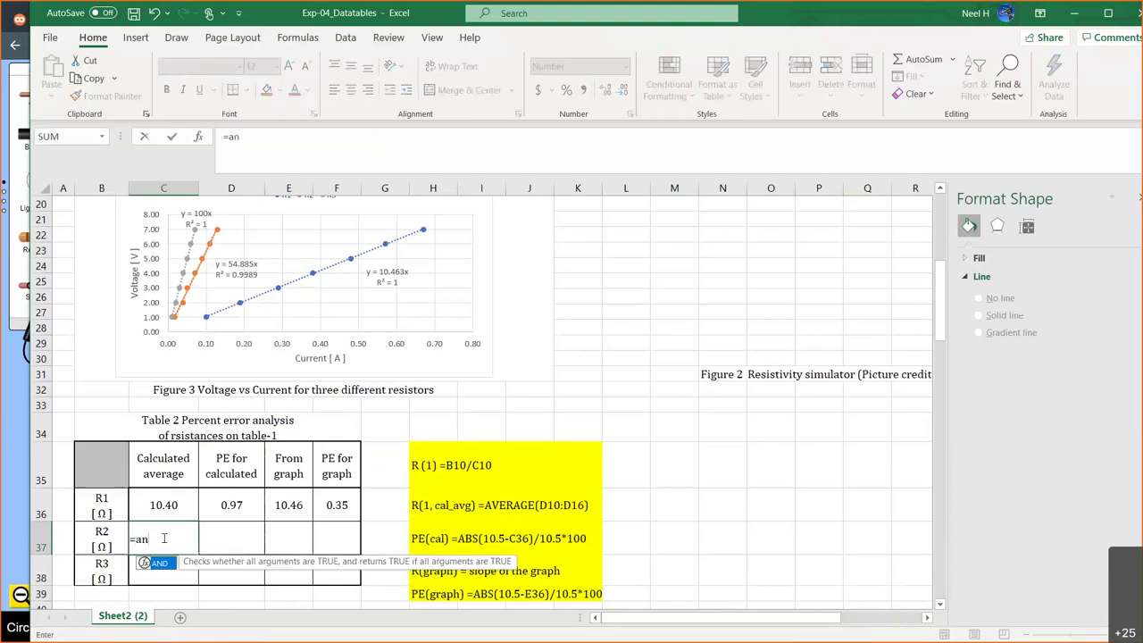
key("BackSpace")
type("v")
left_click(167, 576)
double_click(167, 576)
scroll(375, 386, "up", 3)
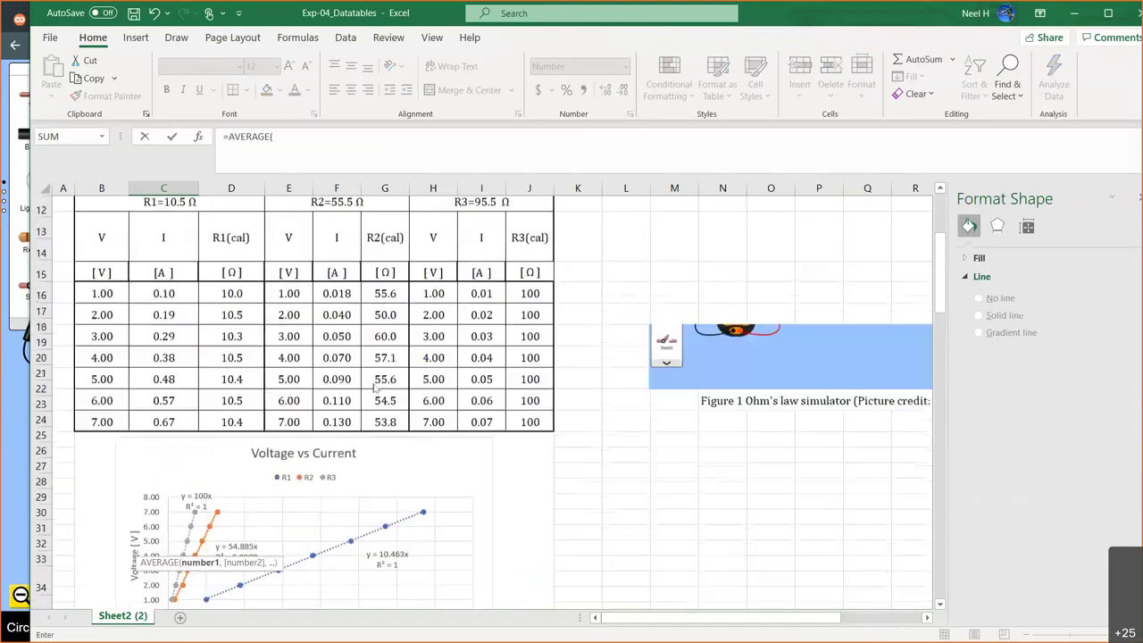
scroll(375, 386, "up", 2)
left_click(386, 299)
left_click_drag(386, 300, 388, 416)
scroll(387, 415, "down", 5)
key("Return")
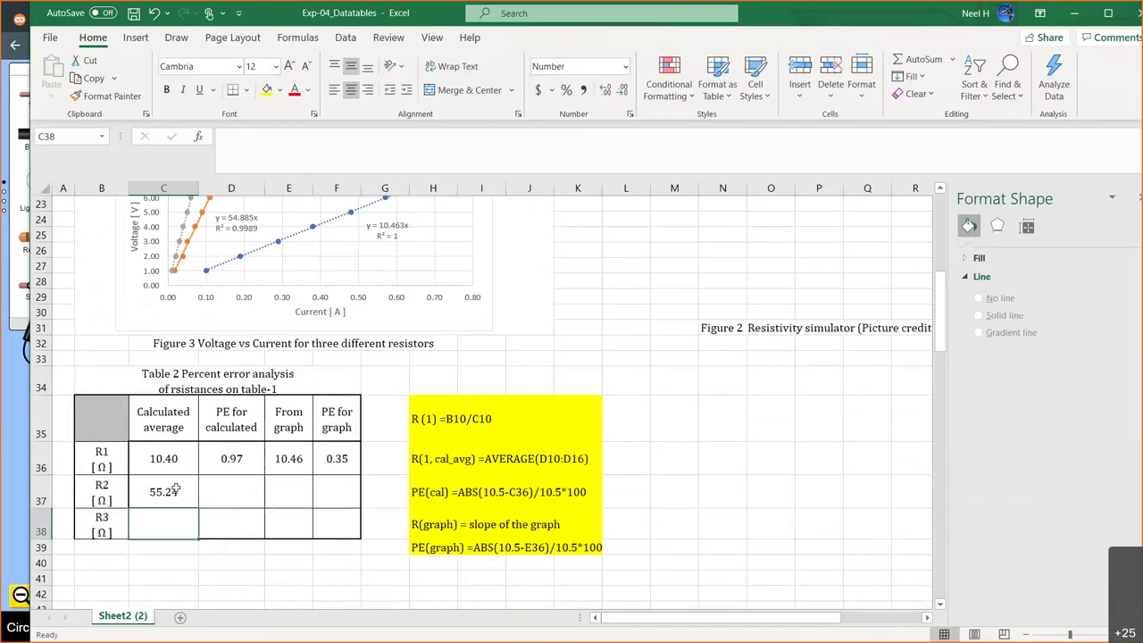
Step: Nudge R2's trendline equation label upward on the chart to read its slope
left_click(303, 485)
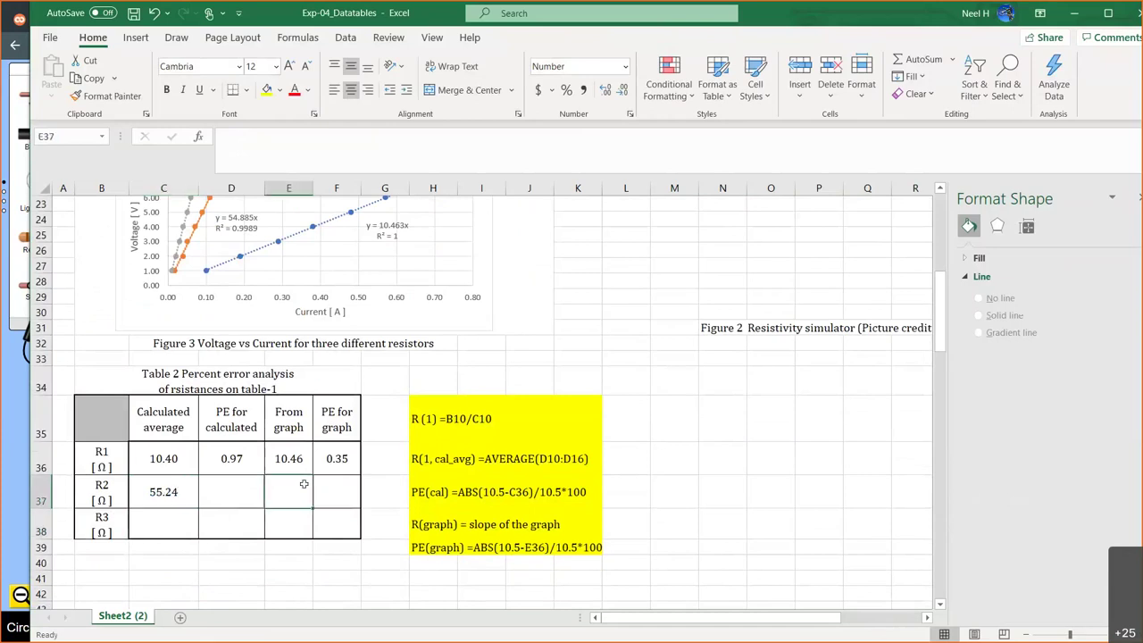
scroll(259, 429, "up", 3)
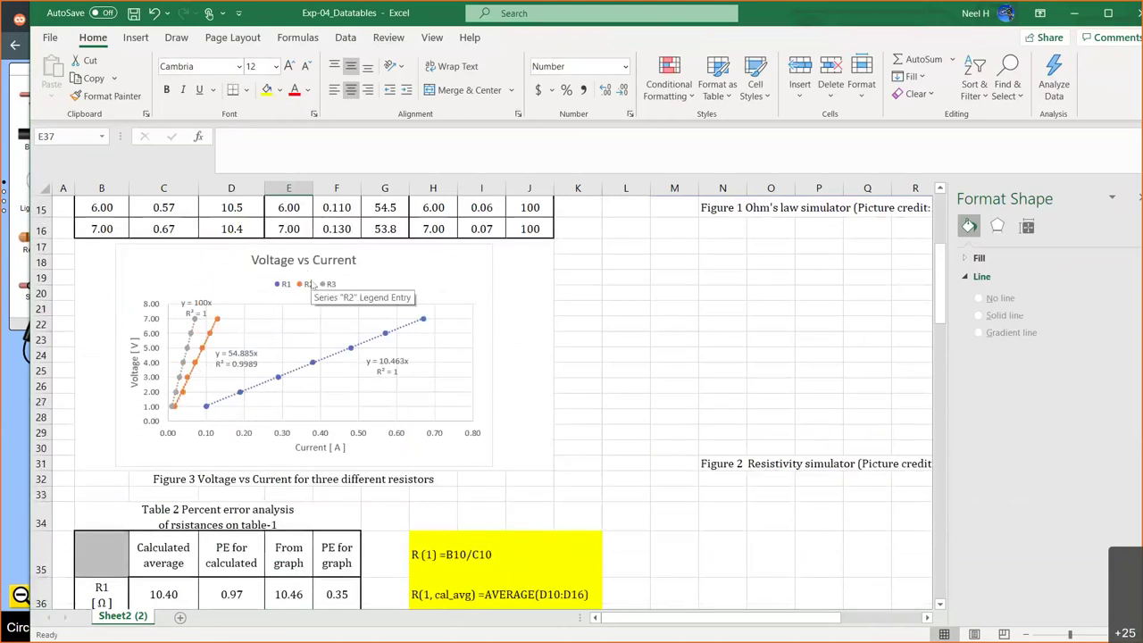
left_click(246, 353)
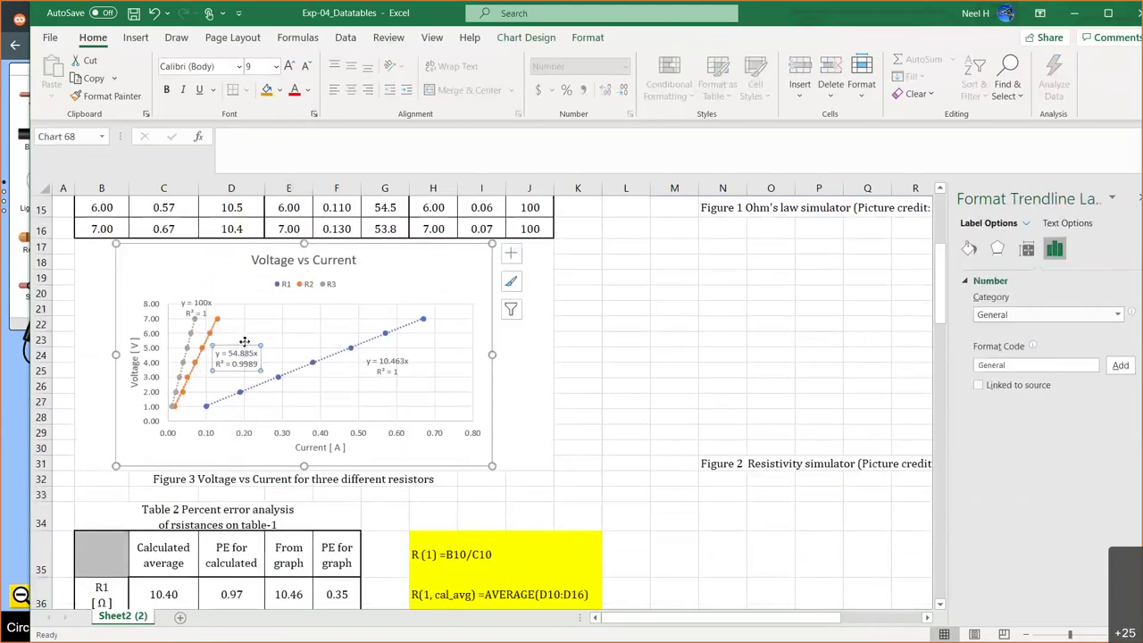
left_click_drag(245, 344, 245, 326)
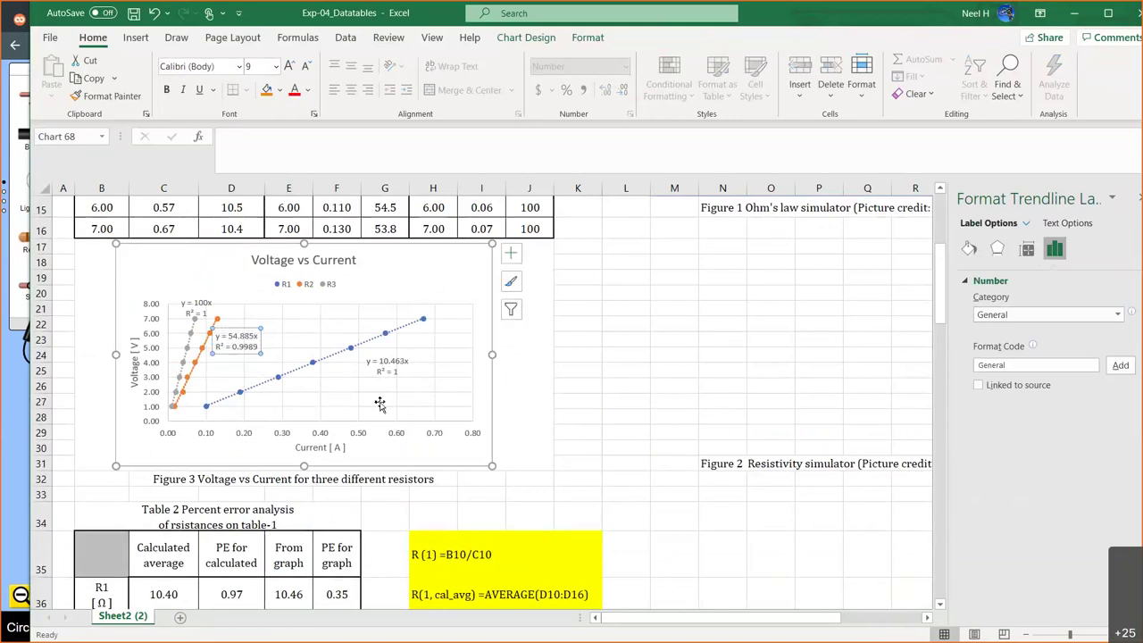
left_click(582, 414)
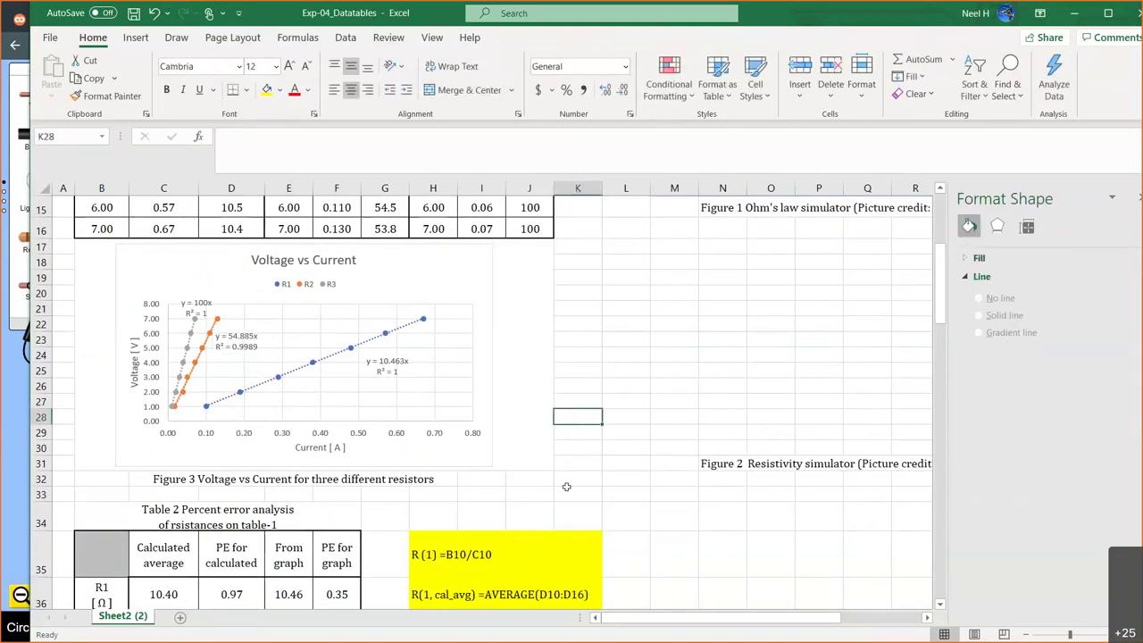
Step: Enter 54.89 as R2's graph value in E37
scroll(384, 500, "down", 4)
left_click(298, 426)
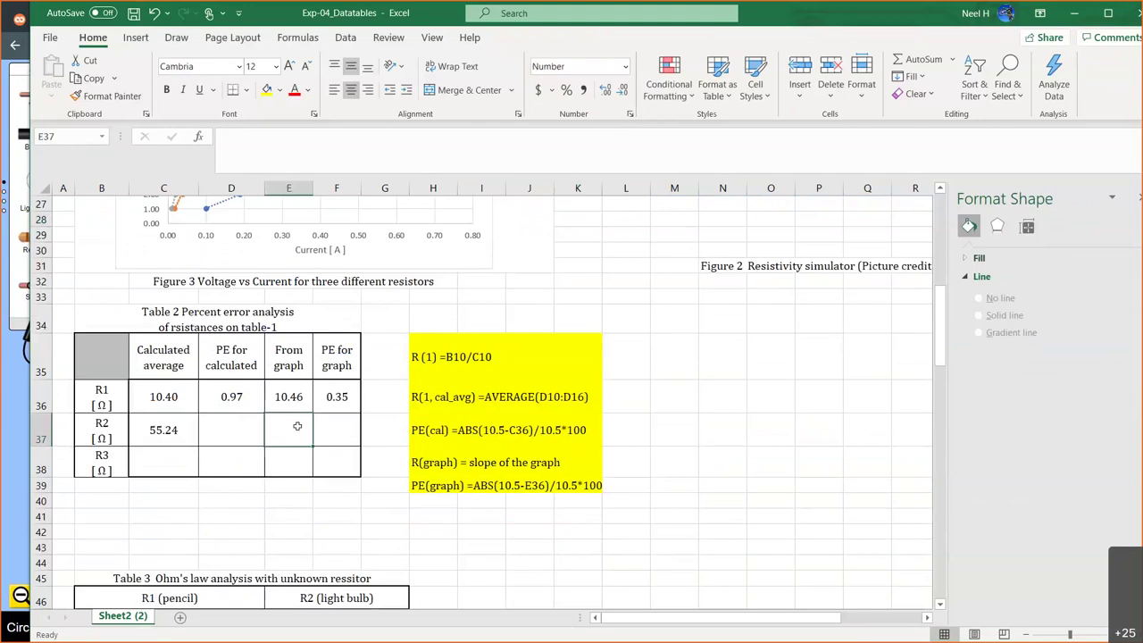
type("54.89")
key("Return")
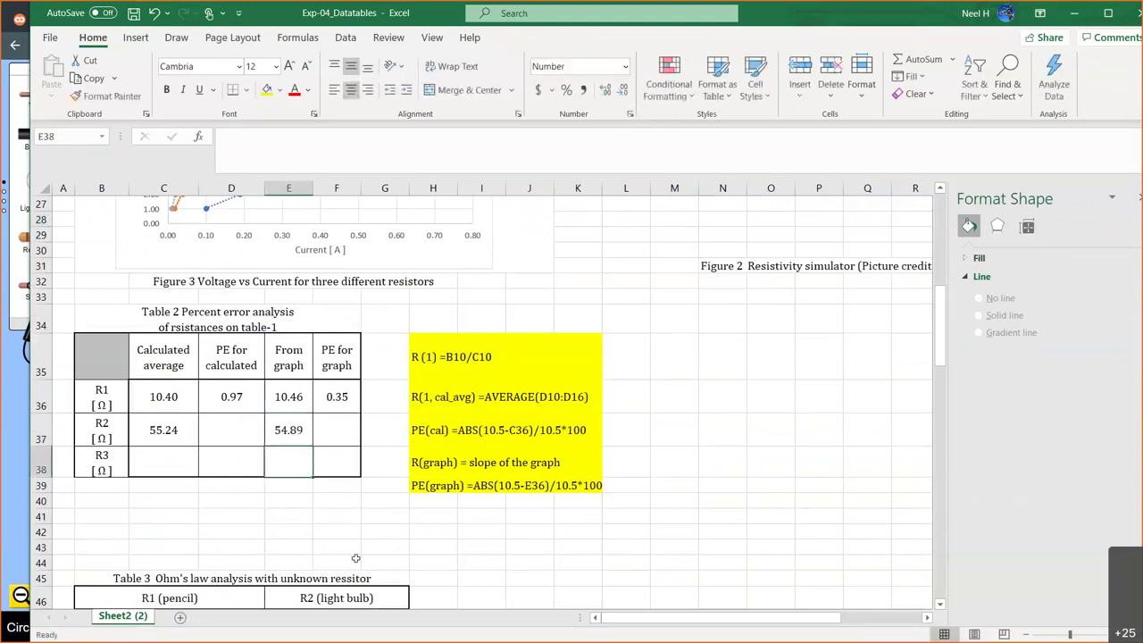
left_click(155, 460)
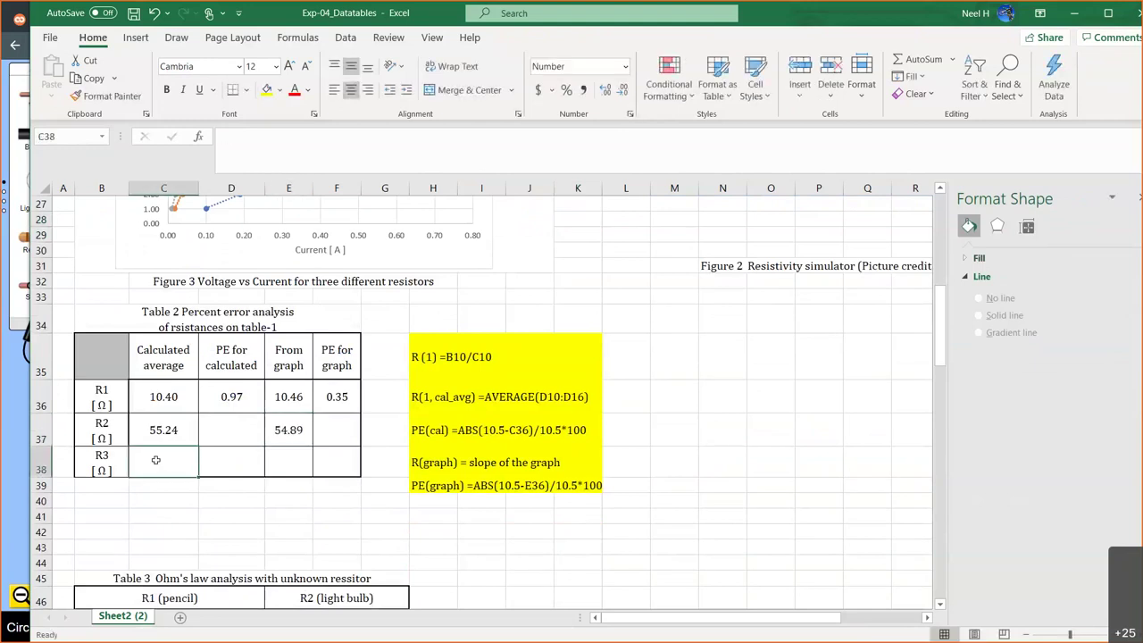
Step: Enter an AVERAGE formula over R3's data column in C38 for its calculated average
type("=")
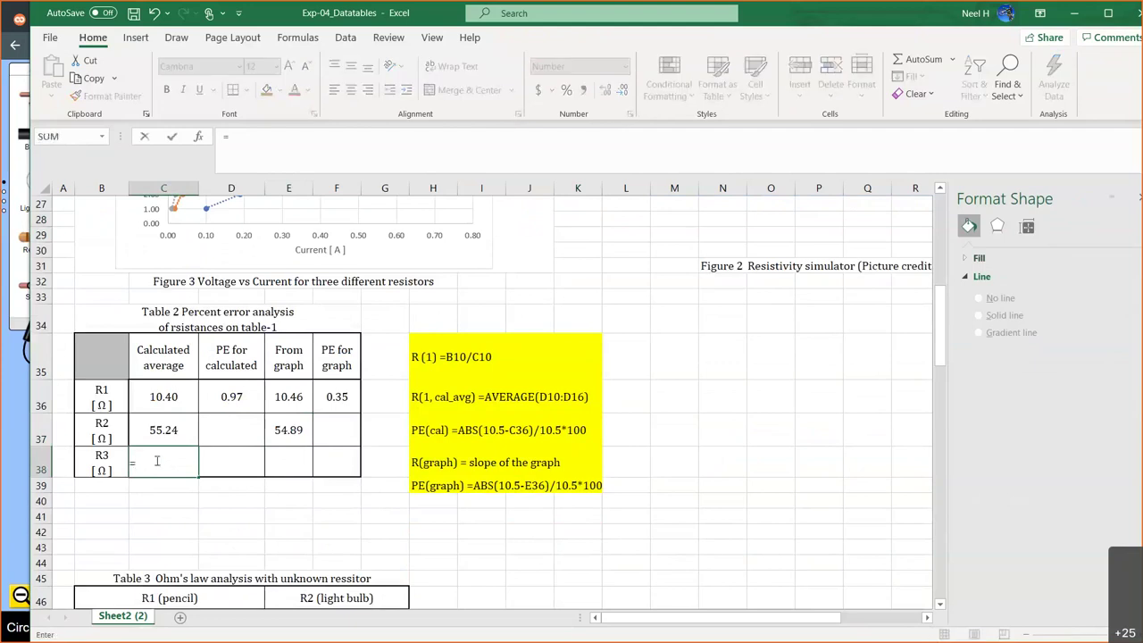
type("ave")
key("Tab")
left_click(183, 501)
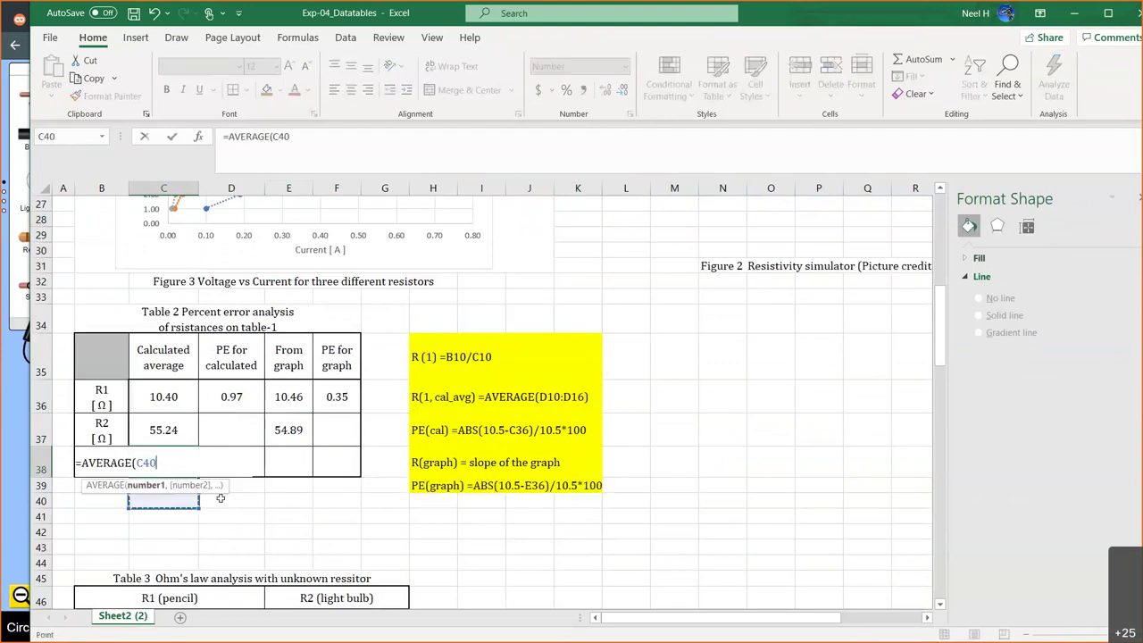
key("BackSpace")
key("BackSpace")
key("BackSpace")
scroll(271, 451, "up", 4)
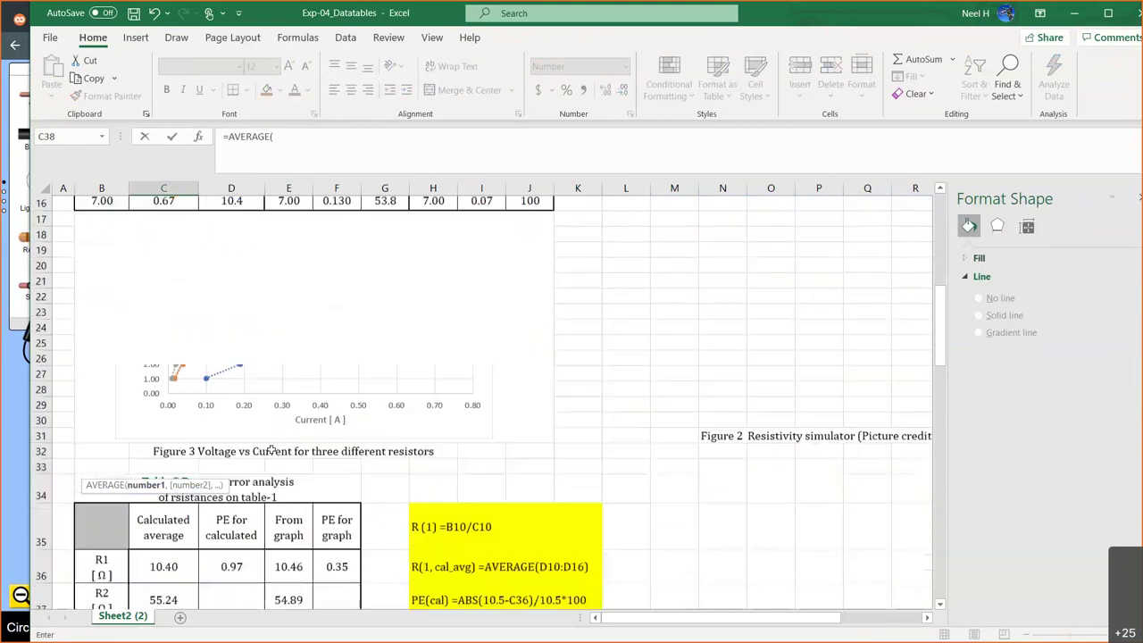
scroll(272, 451, "up", 3)
left_click_drag(530, 277, 530, 407)
scroll(515, 458, "down", 2)
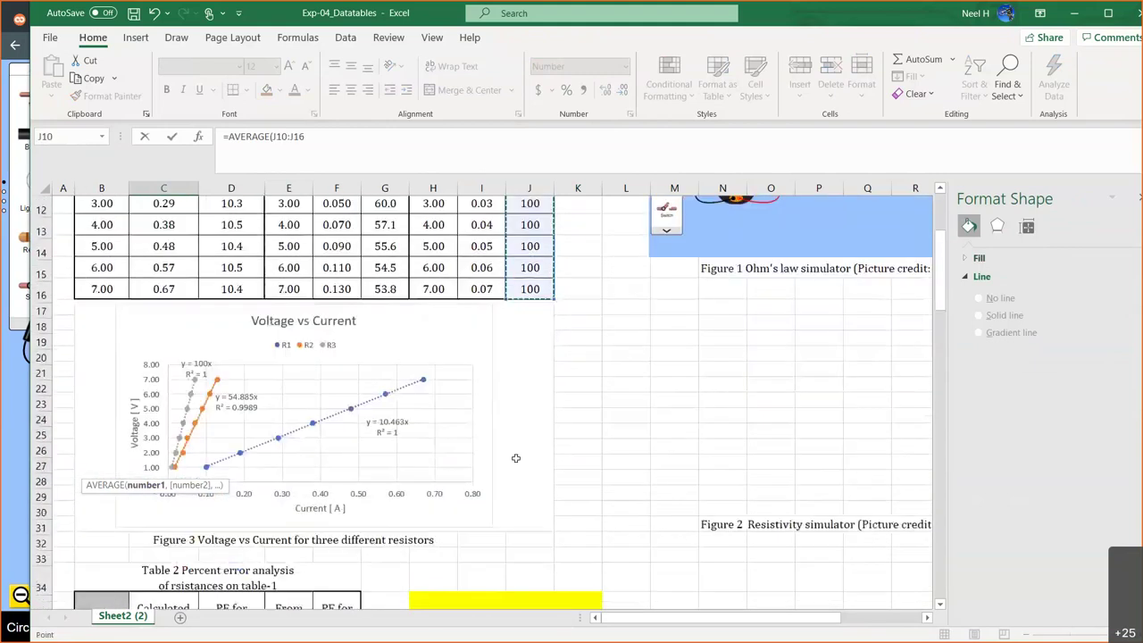
scroll(515, 458, "down", 3)
type(")")
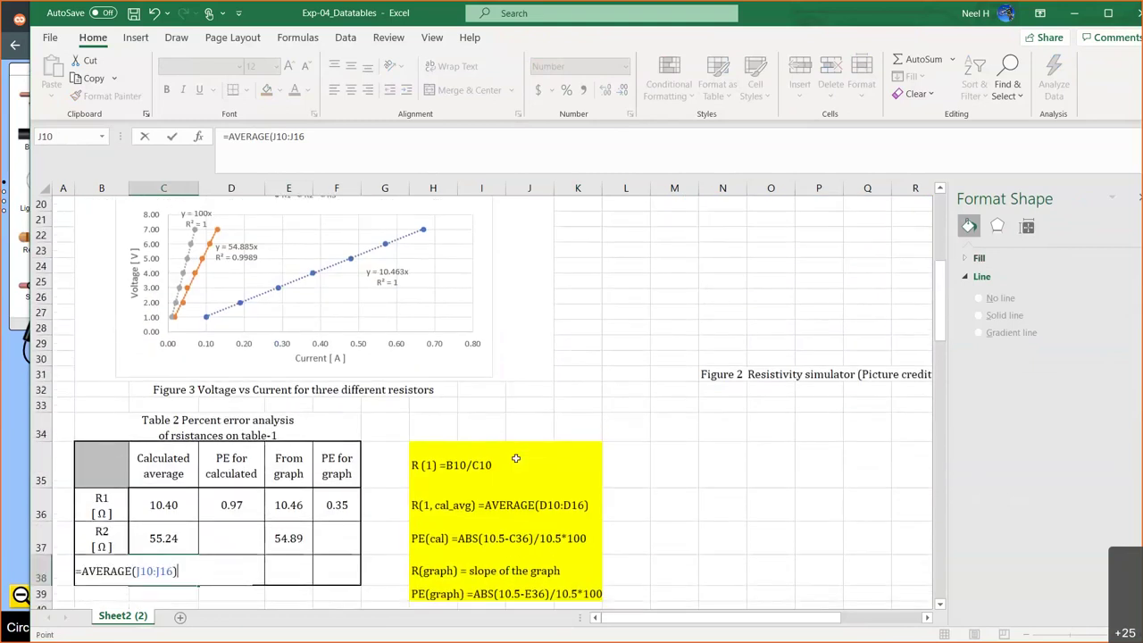
key("Return")
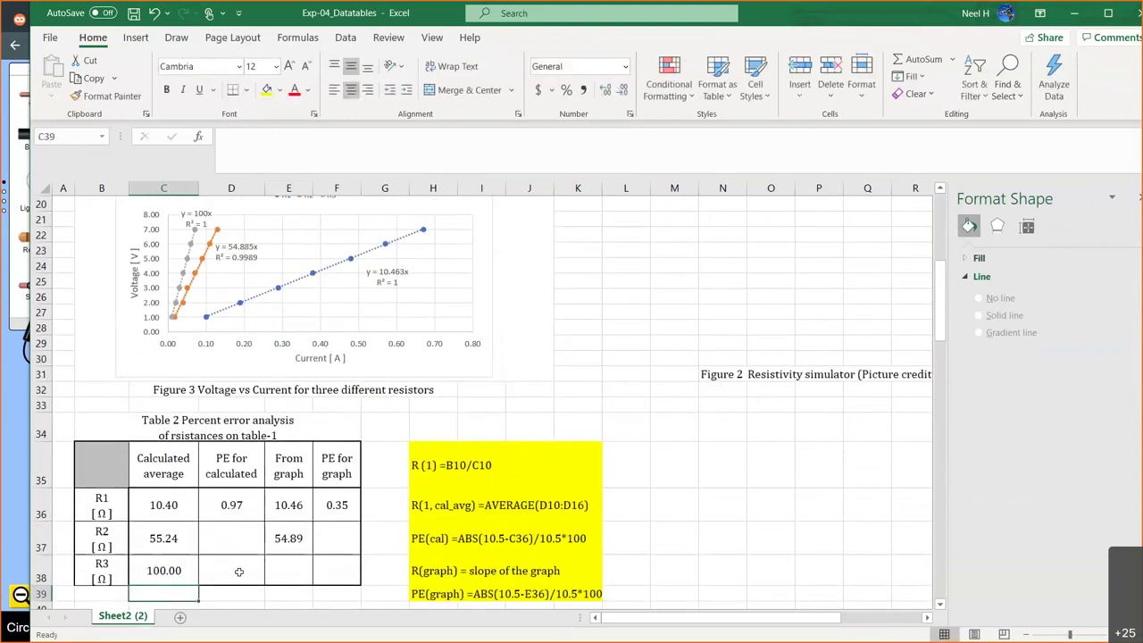
Step: Enter 100 as R3's graph resistance in E38
left_click(295, 570)
scroll(389, 429, "up", 2)
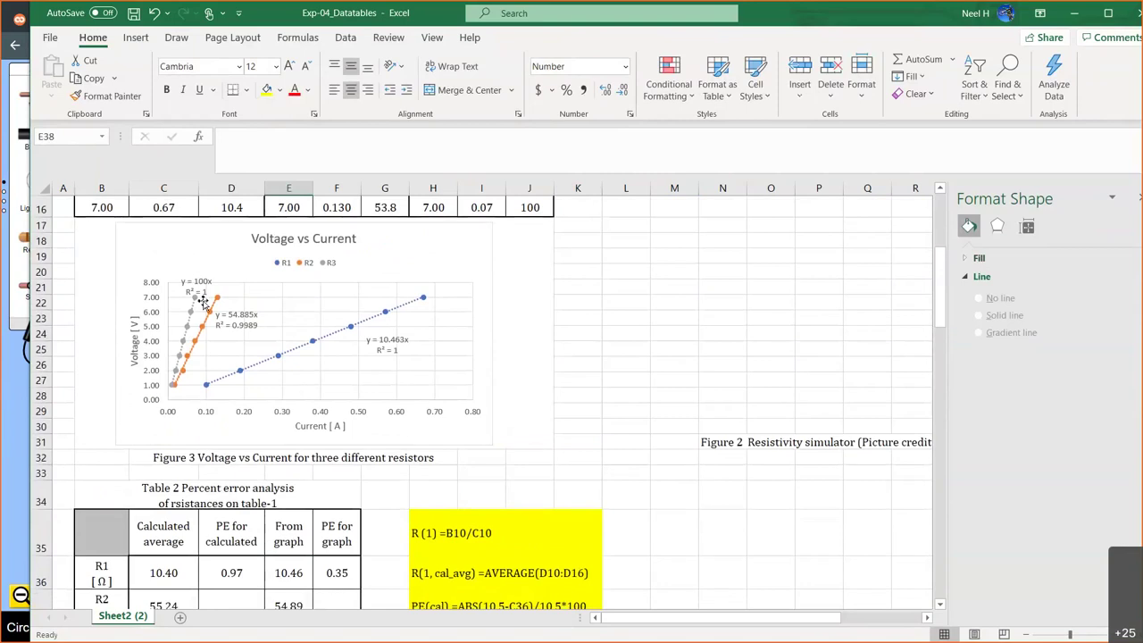
scroll(325, 542, "down", 2)
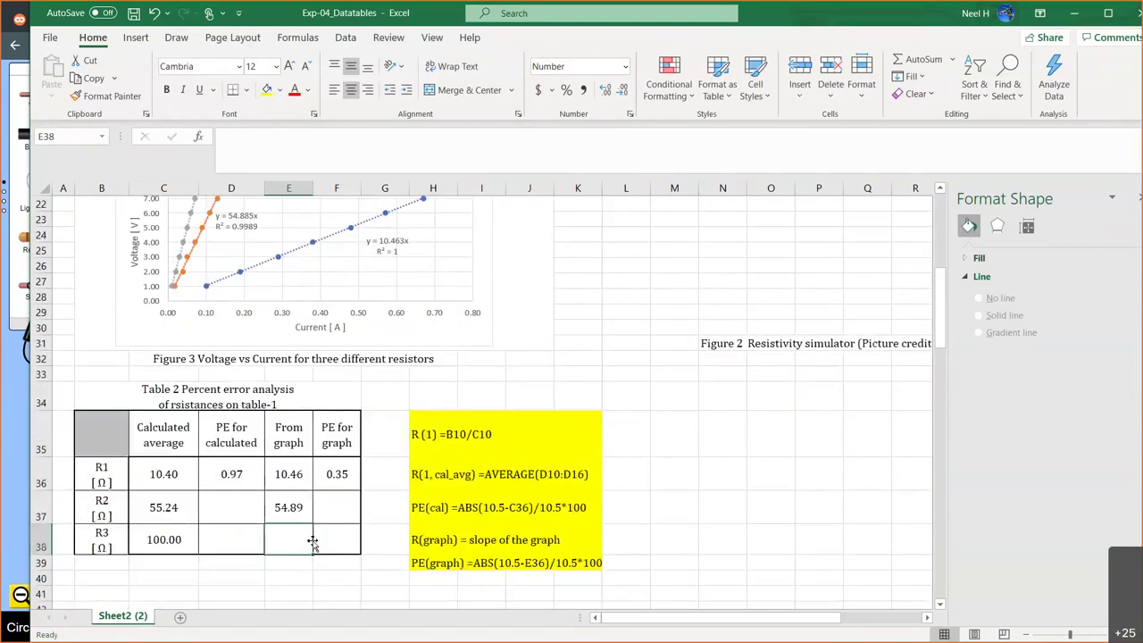
type("100")
key("Return")
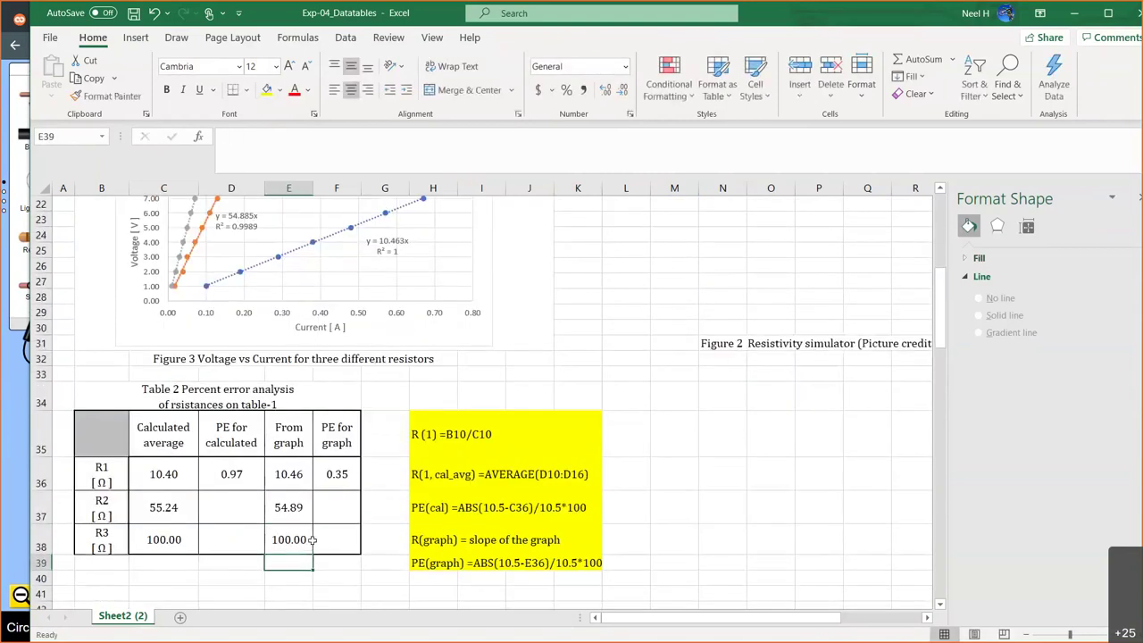
Step: Enter =ABS(55.5-C37)/55.5*100 in D37, giving R2's calculated percent error 0.48
left_click(237, 477)
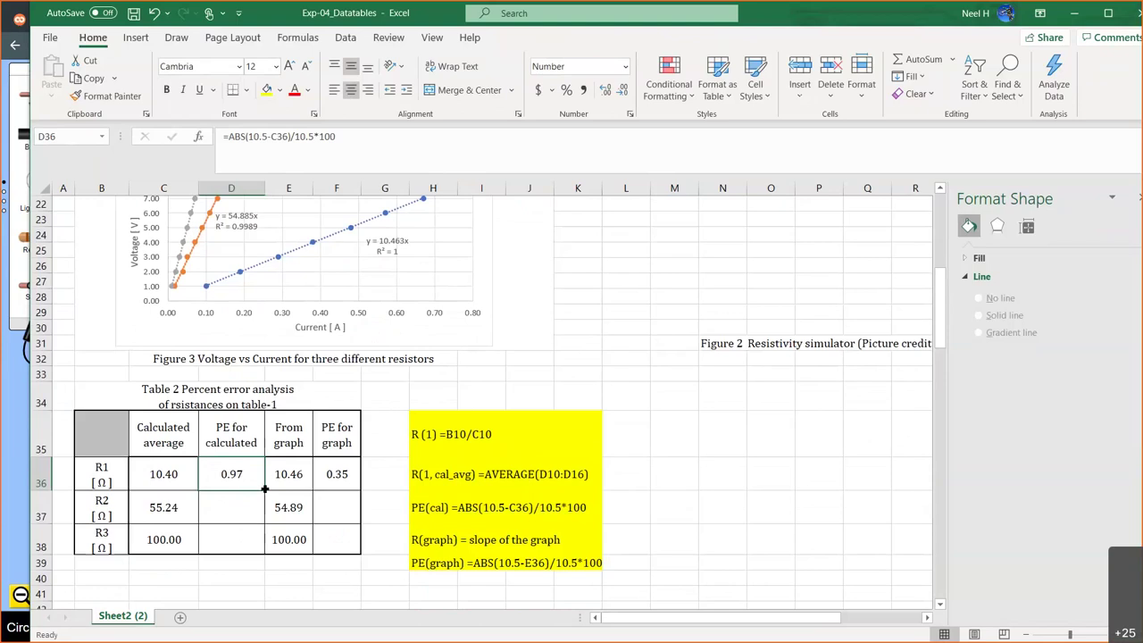
left_click(233, 507)
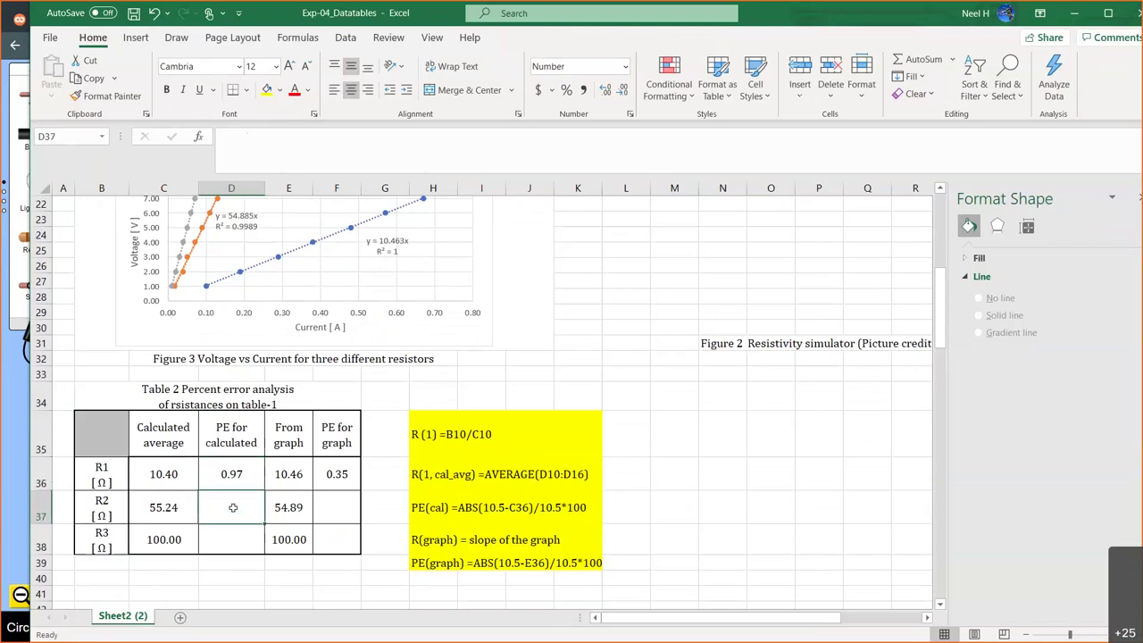
type("=")
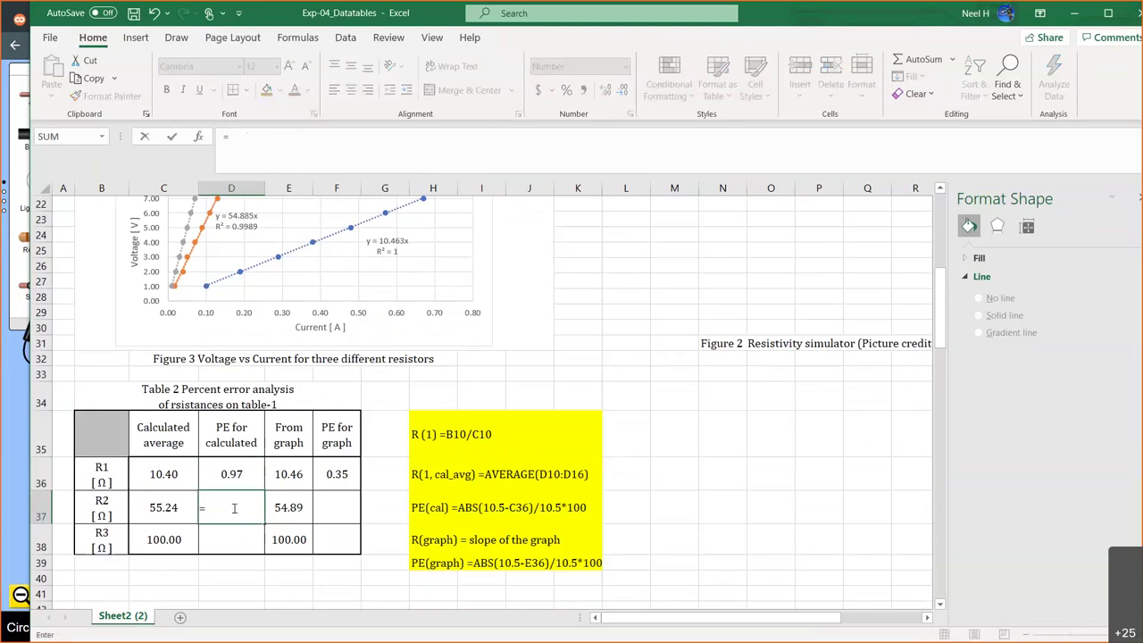
type("ABS(5")
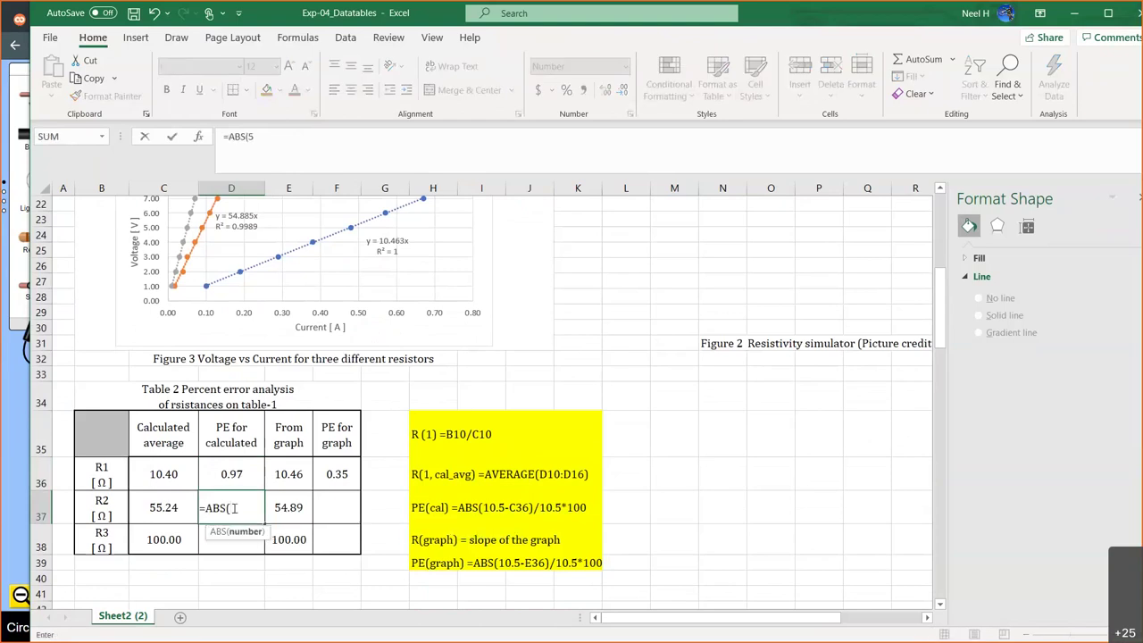
type("5.5-")
left_click(173, 508)
type(")/55.5*100")
key("Return")
Step: Enter =abs(55.5-E37)/55.5*100 in F37, giving R2's graph percent error 1.11
left_click(334, 497)
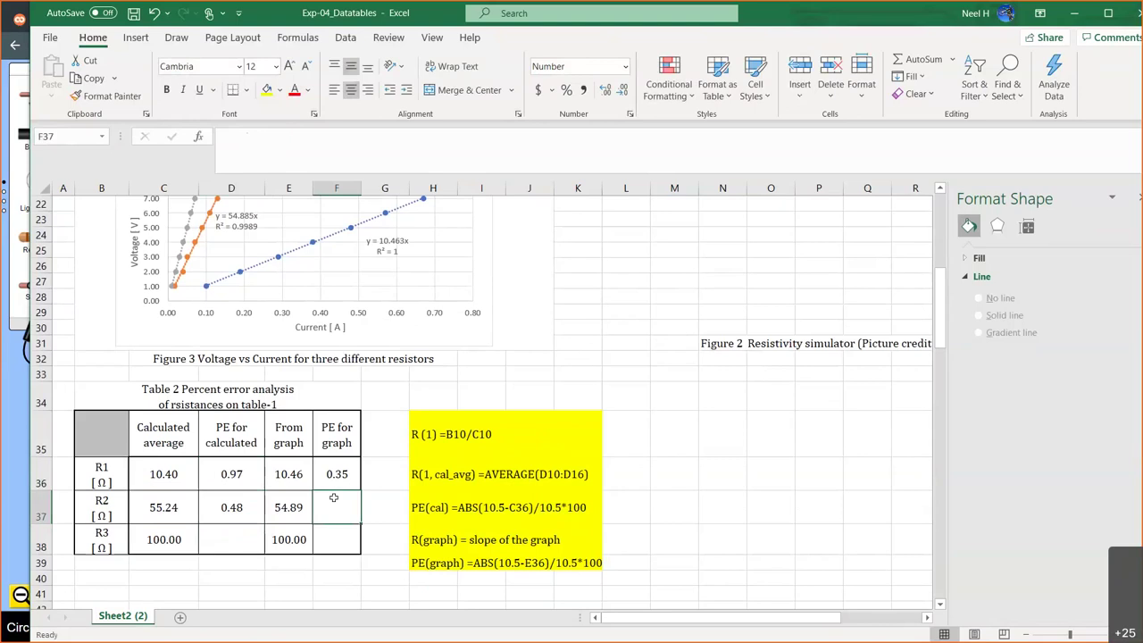
type("=abs(")
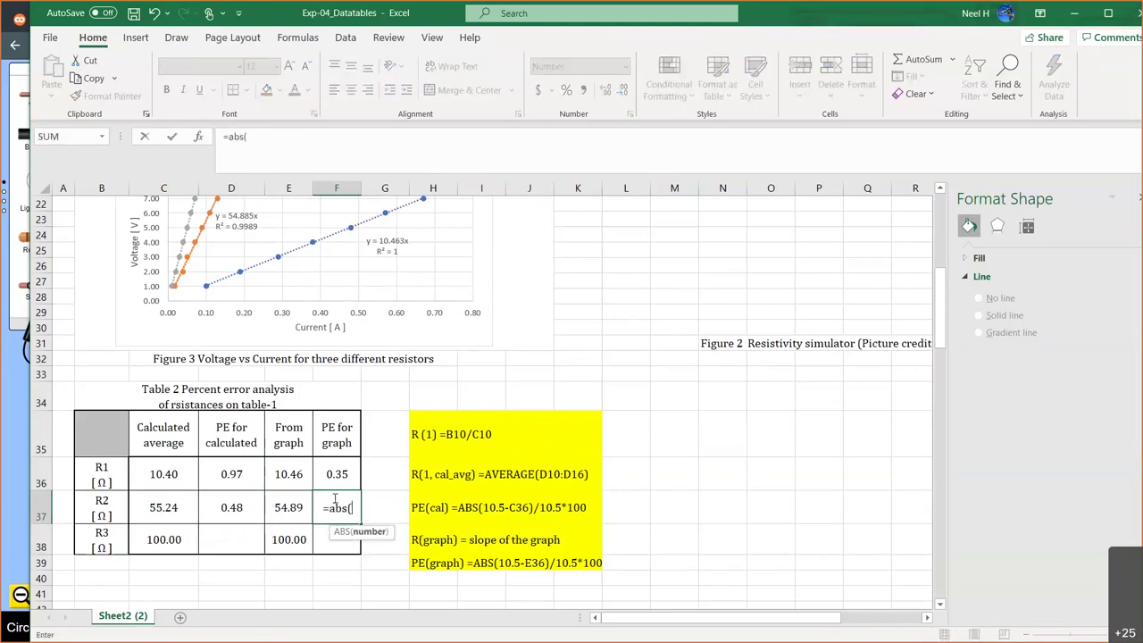
type(" 55.5-")
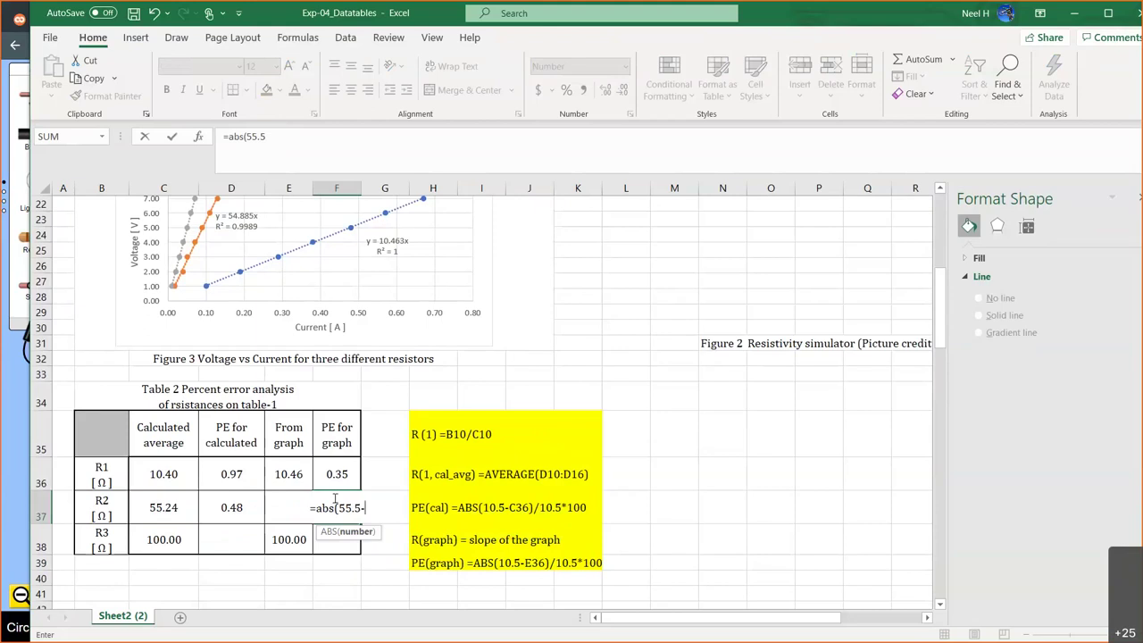
type("E37")
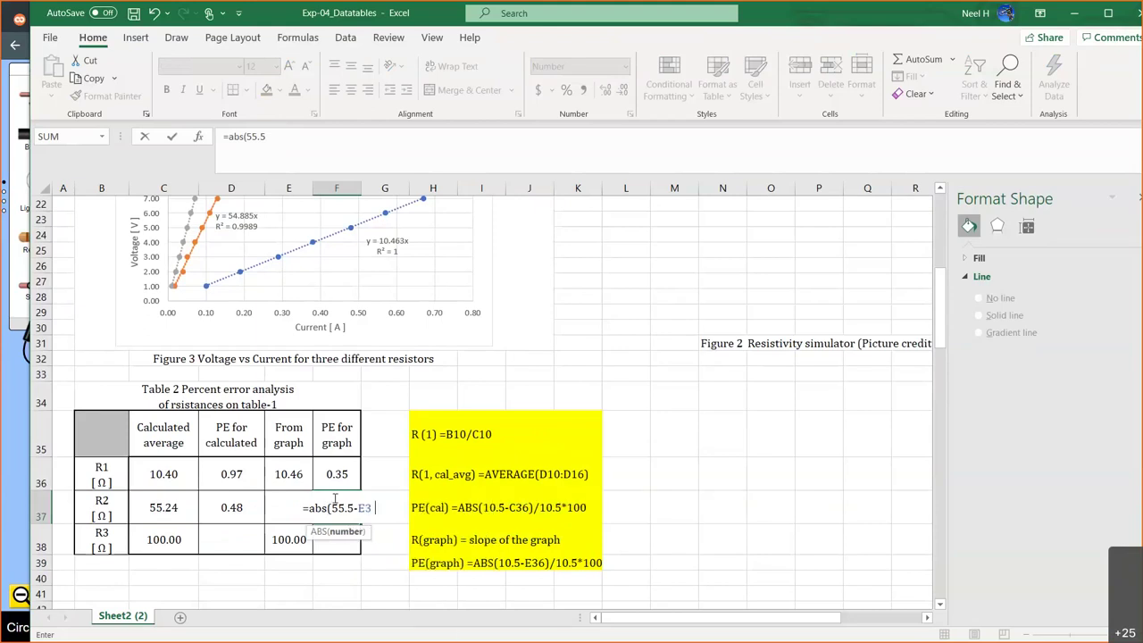
type(")/")
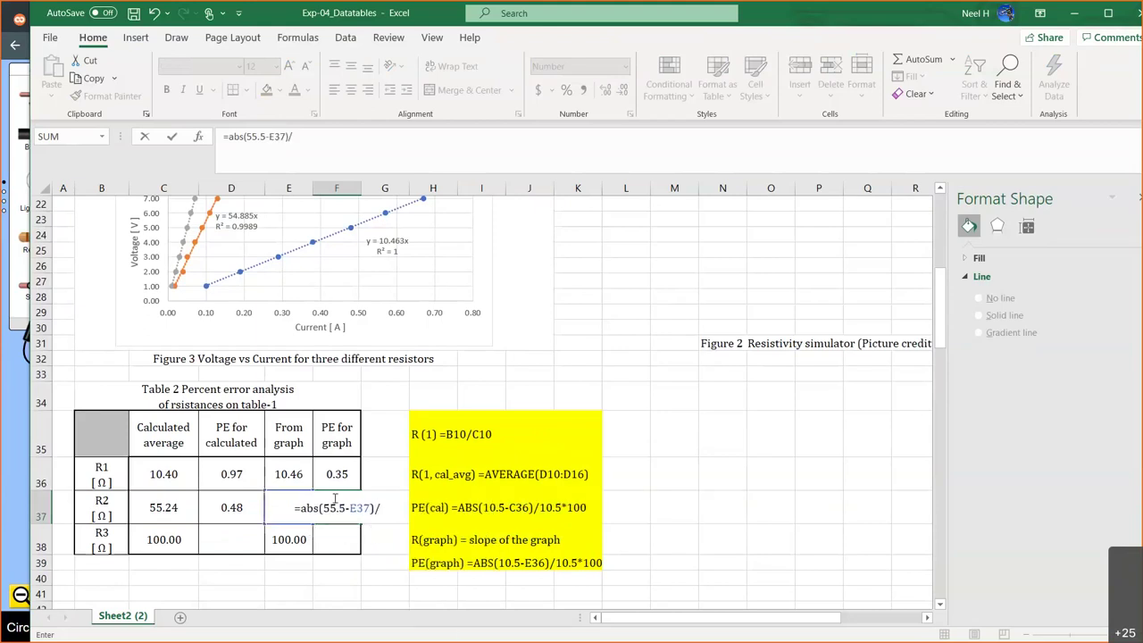
type("55.5*100")
key("Return")
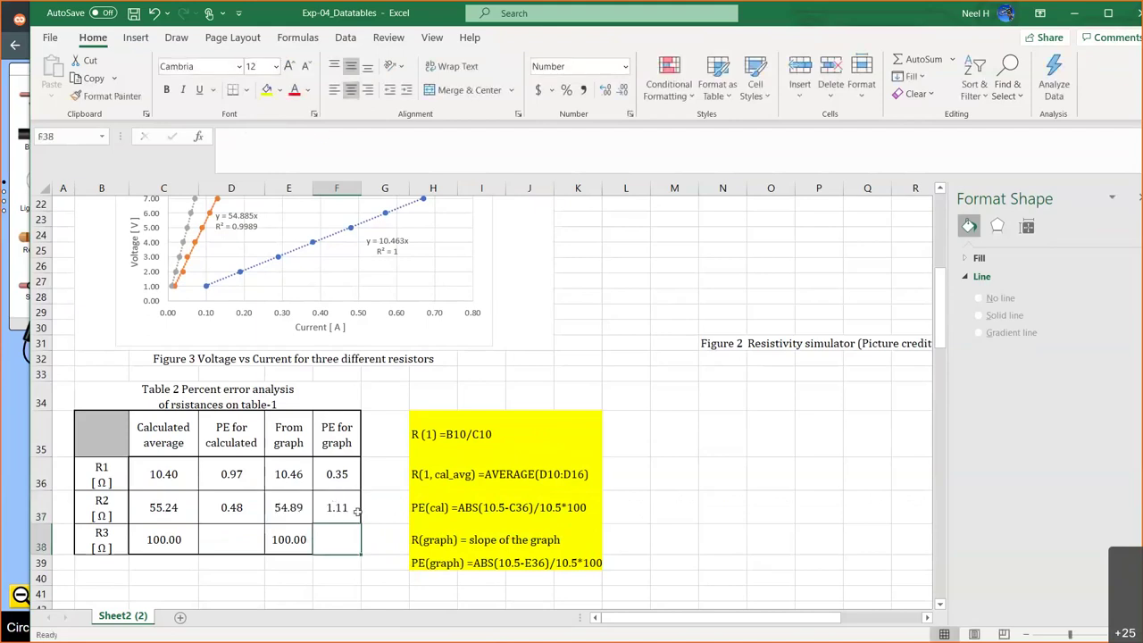
left_click(232, 539)
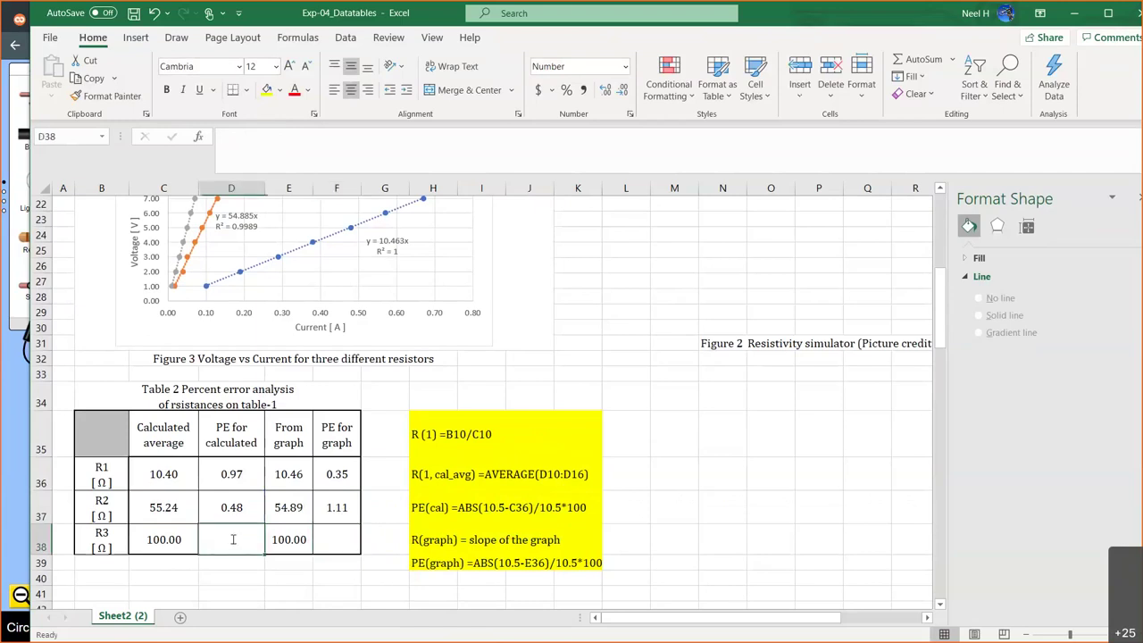
Step: Enter =ABS(95.5-C38)/95.5*100 in D38 for R3's calculated percent error of 4.71
type("=abs(95.5-")
left_click(165, 541)
type(")/95.5")
key("Return")
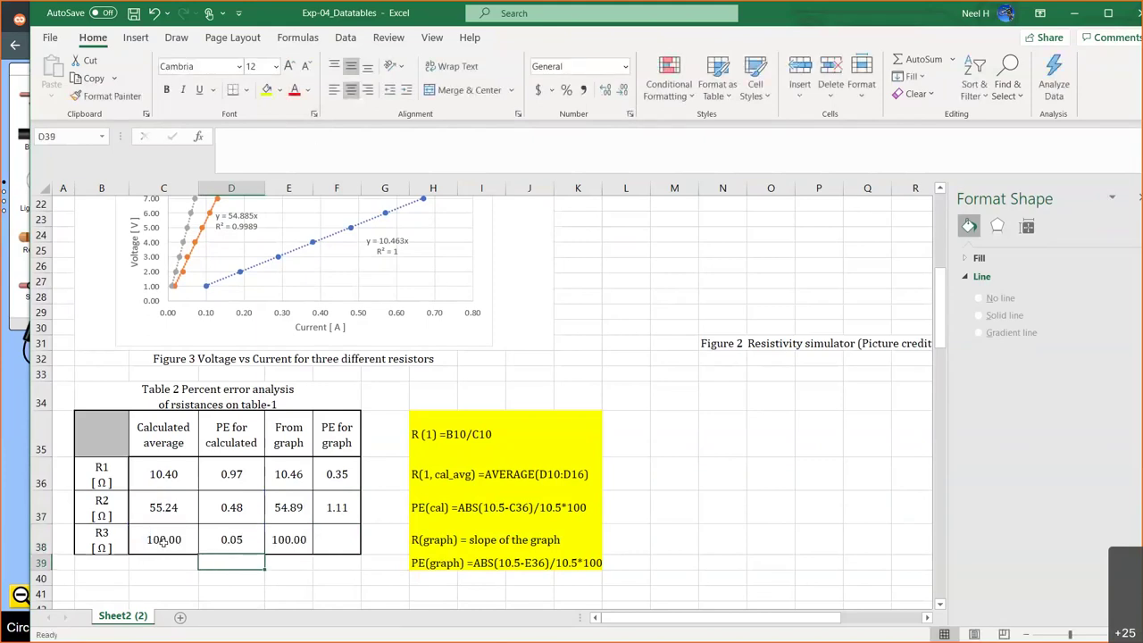
left_click(215, 540)
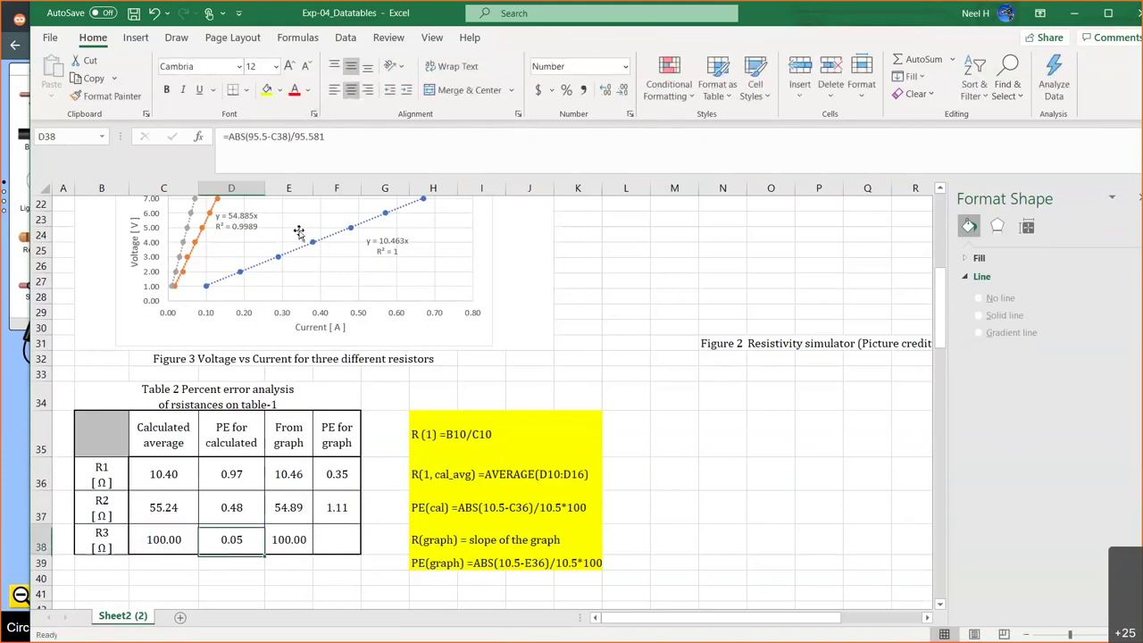
left_click(318, 141)
key("BackSpace")
key("BackSpace")
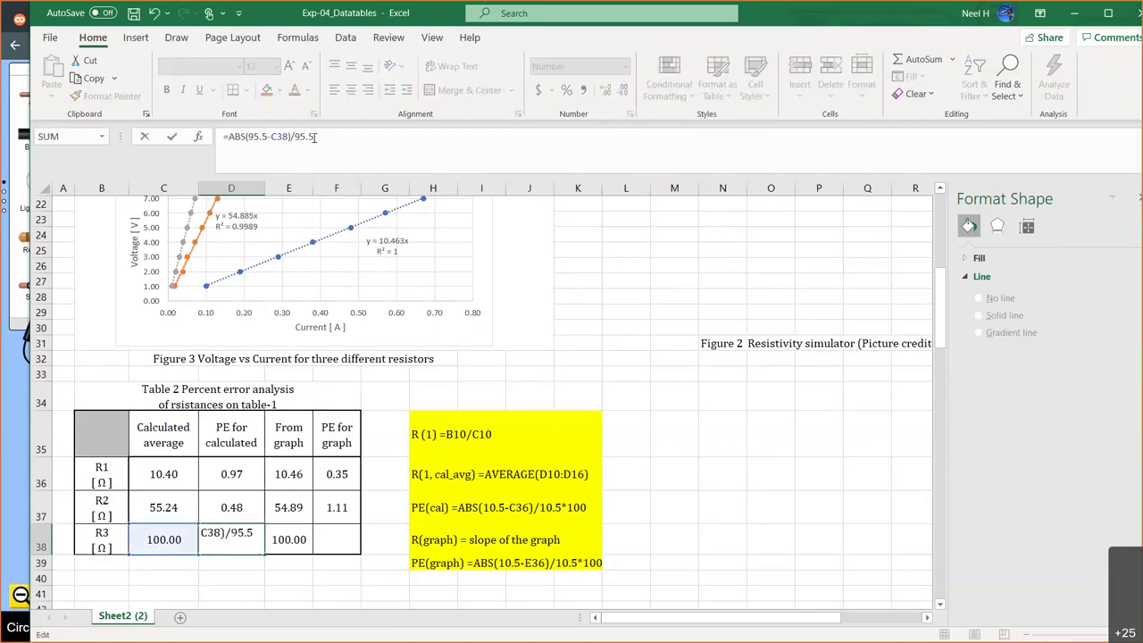
type("*100")
key("Return")
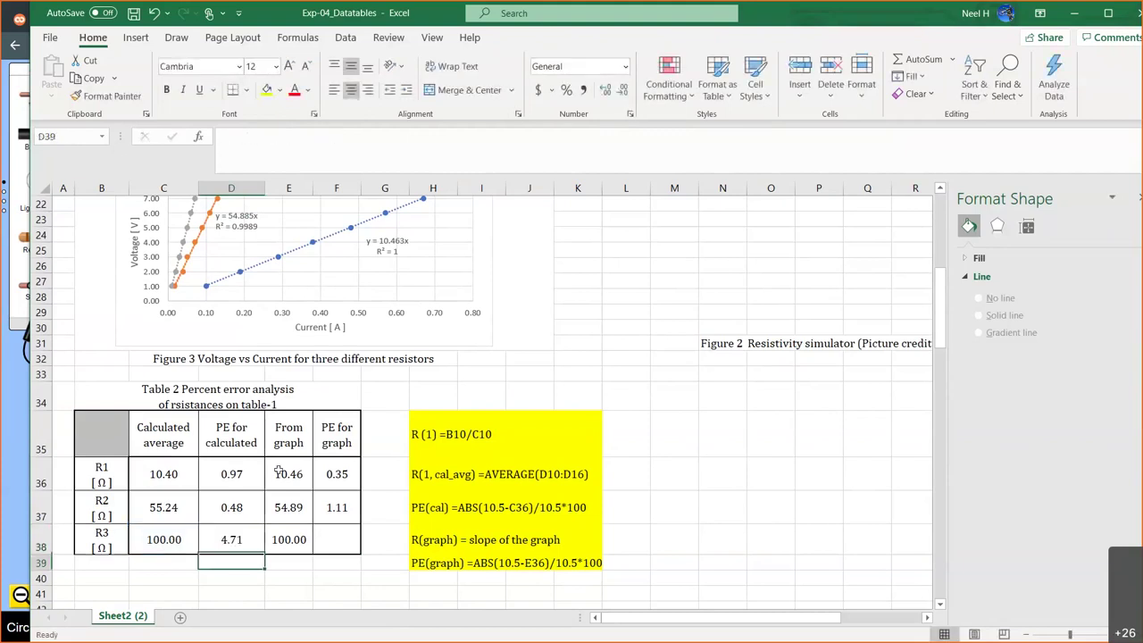
left_click(237, 538)
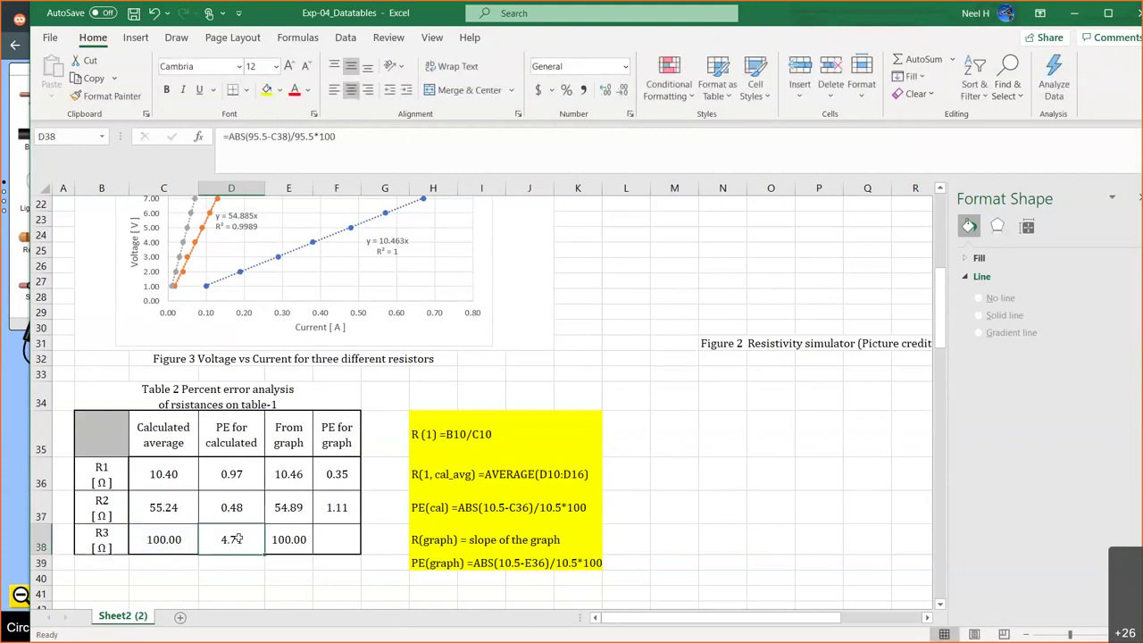
left_click(165, 540)
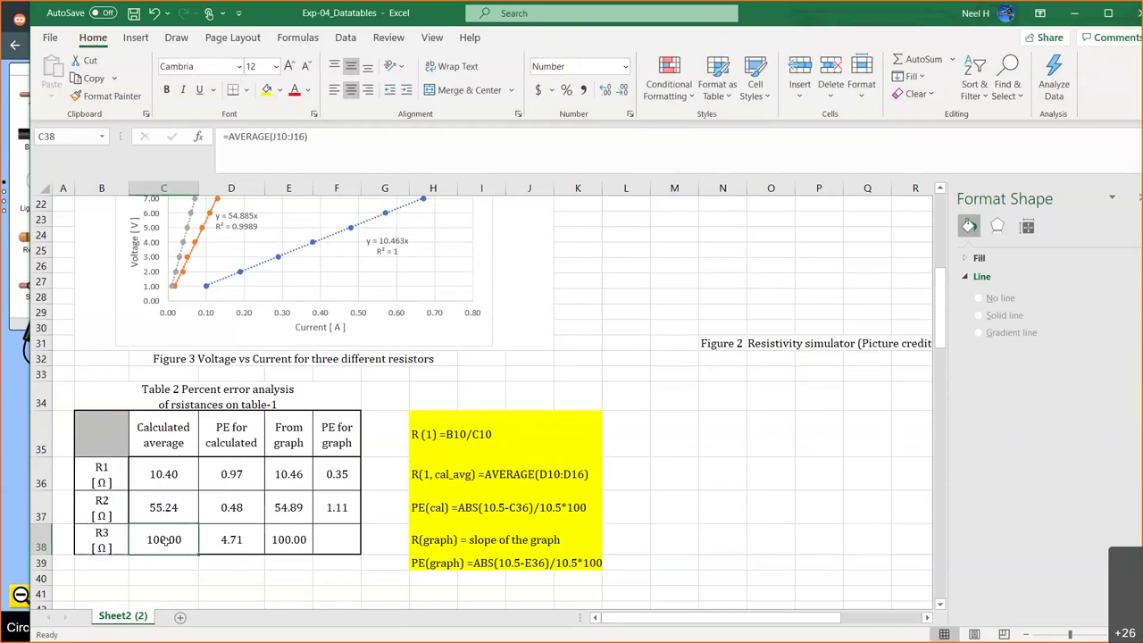
Step: Enter and fix =ABS(95.5-E38)/95.5*100 in F38, giving R3's graph percent error 4.71
left_click(337, 539)
type("=")
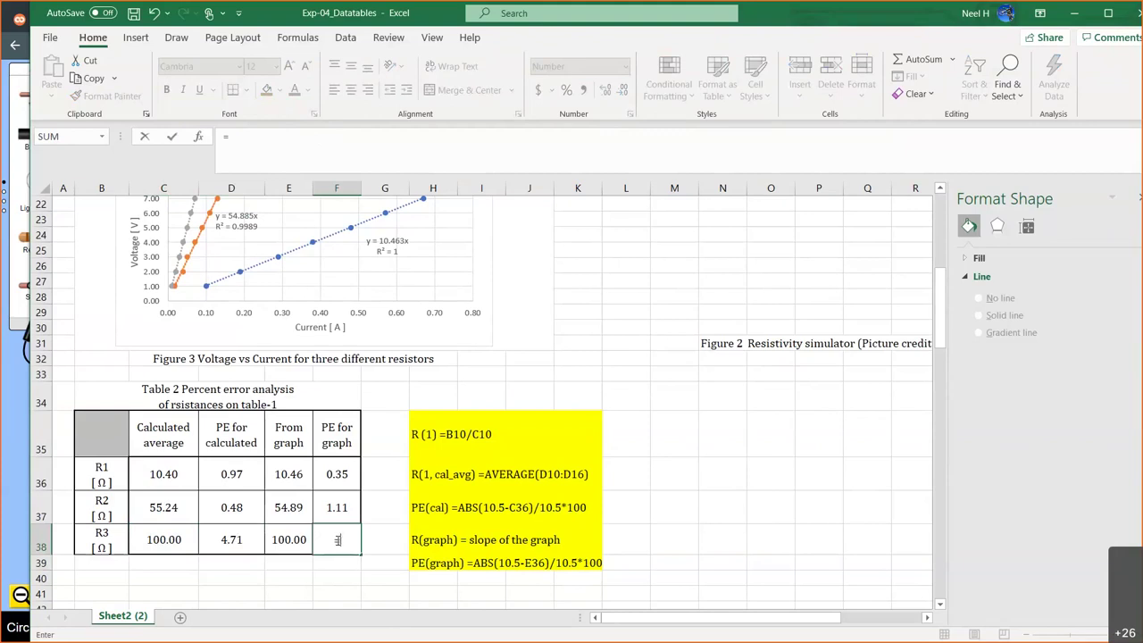
type("abs")
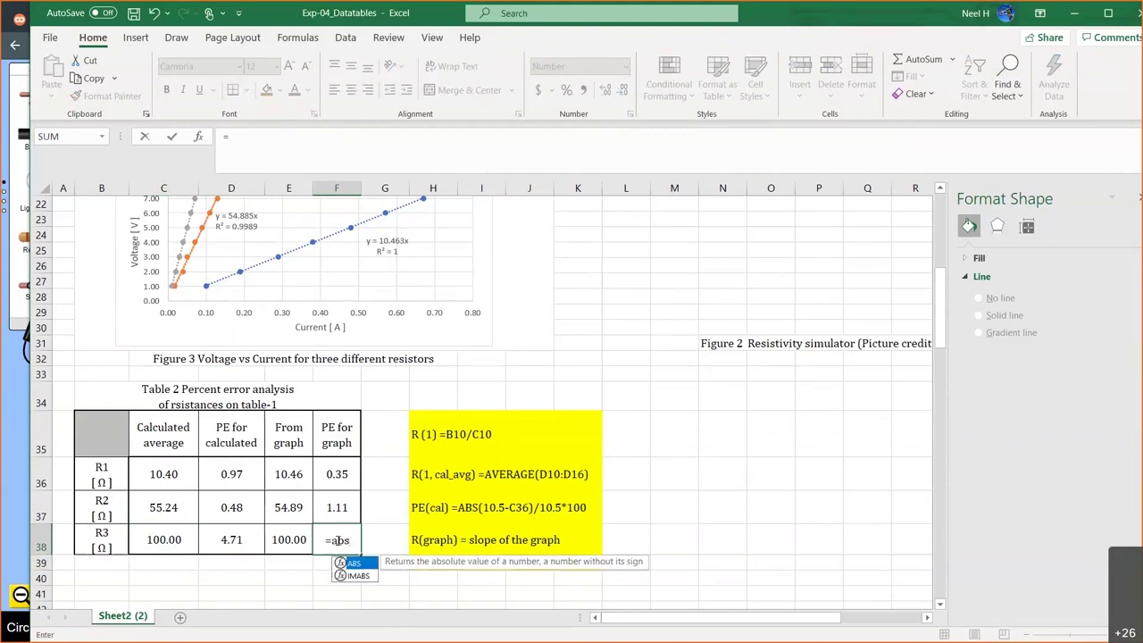
type("(95")
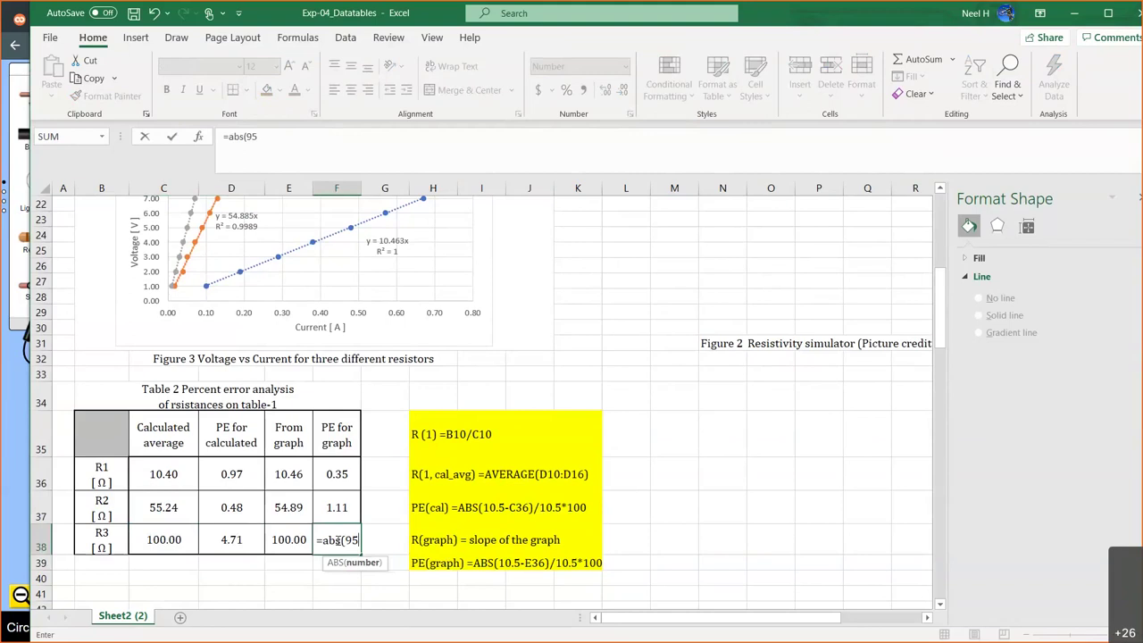
type(".5-")
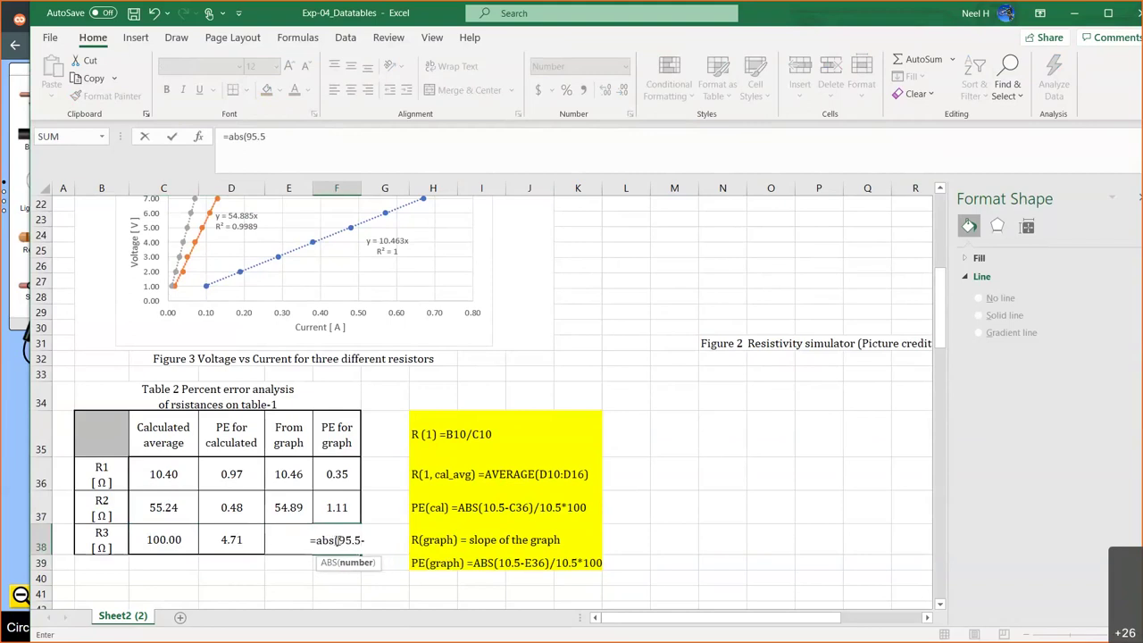
type("E")
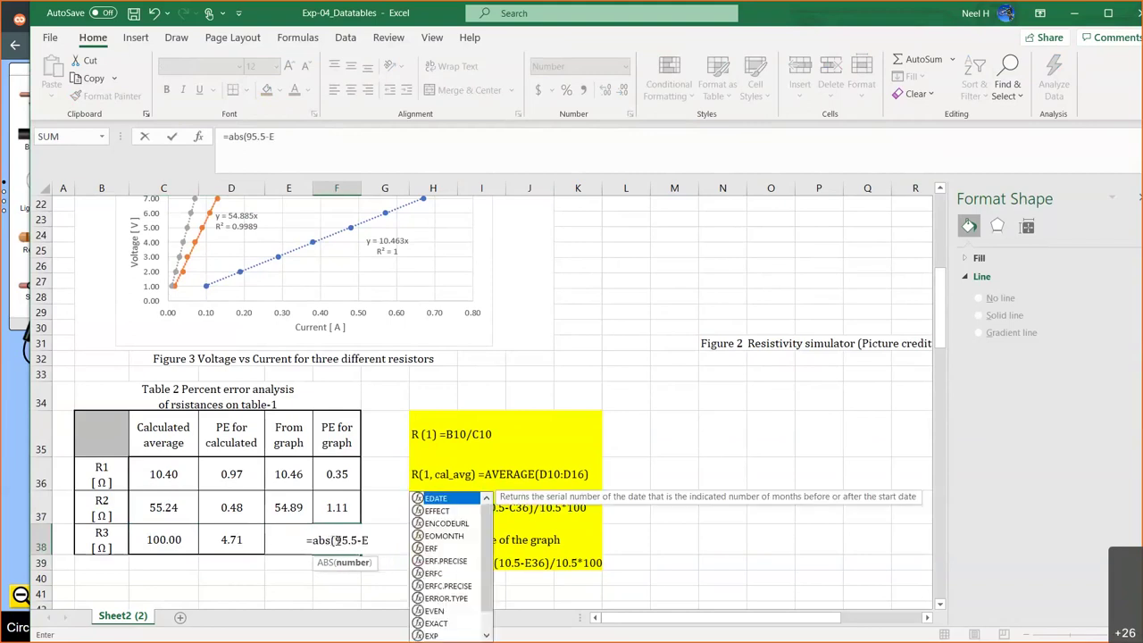
type("38")
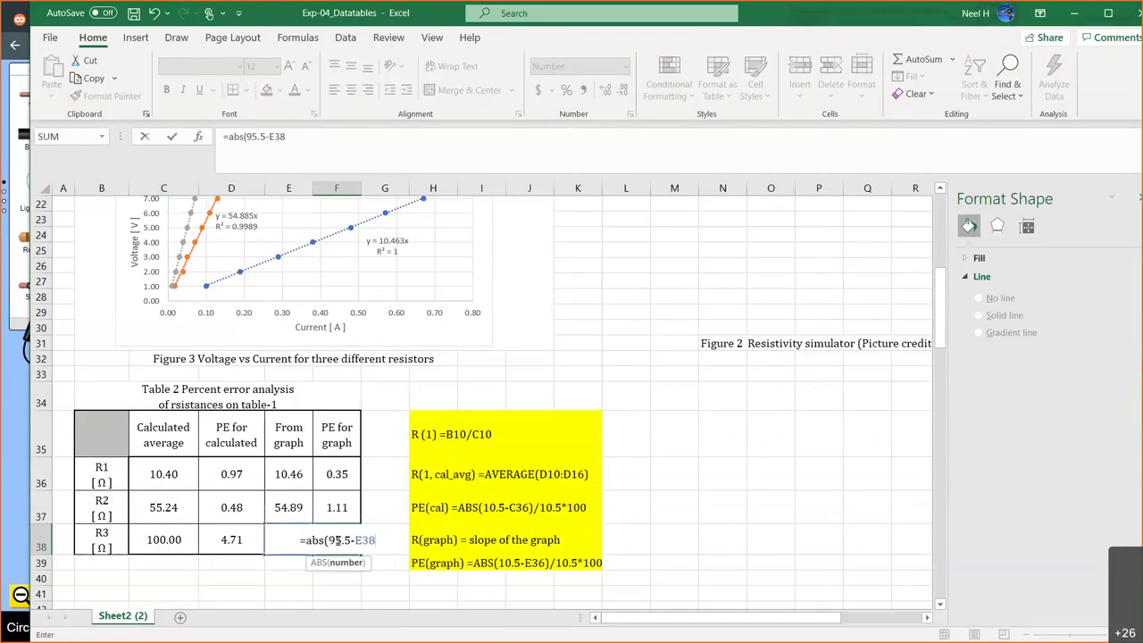
type(")/95")
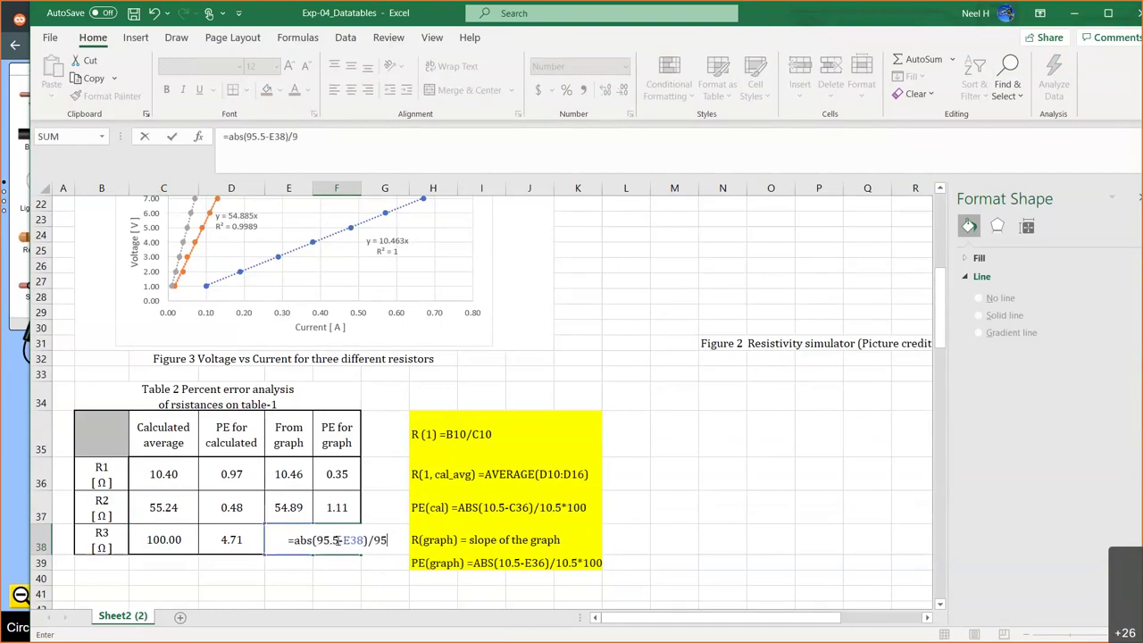
type(".5810")
key("Return")
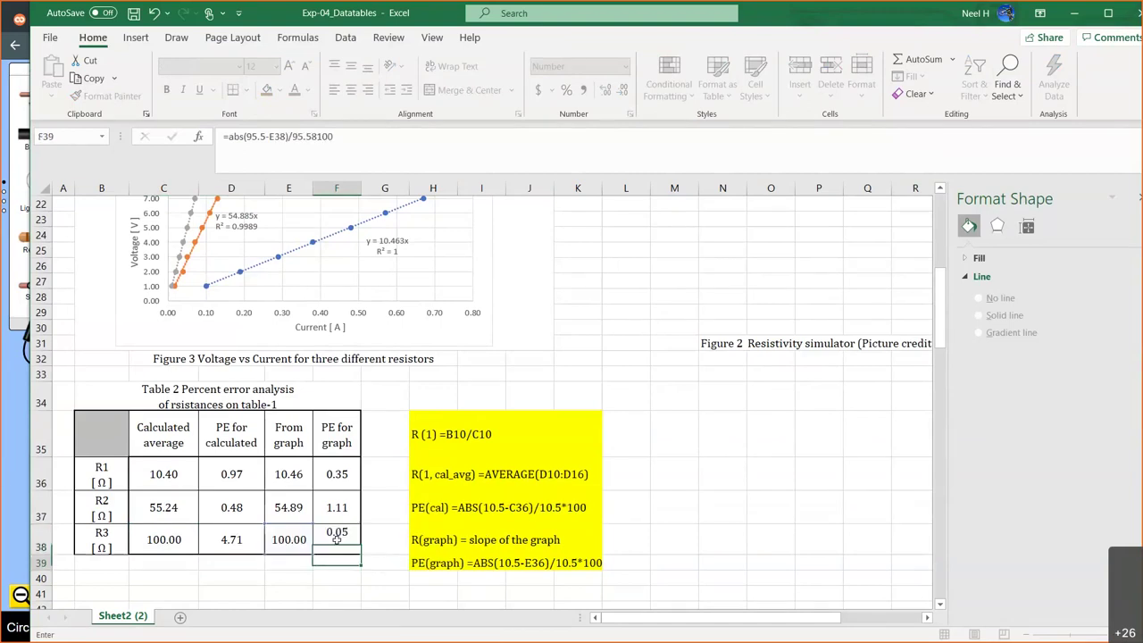
left_click(337, 539)
left_click(345, 141)
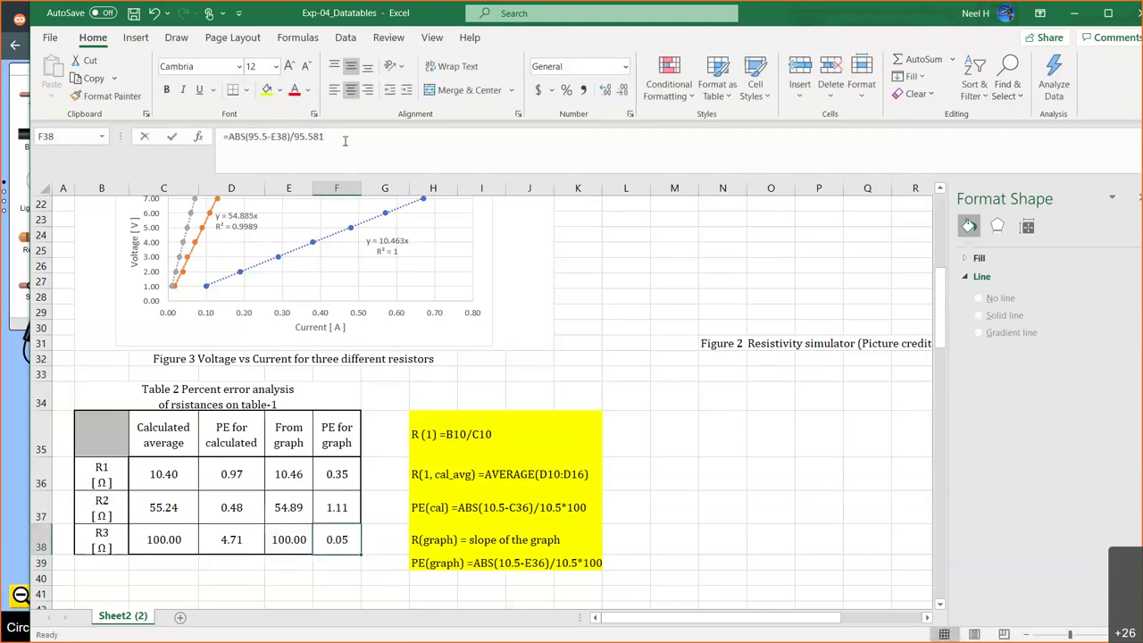
type("8")
key("BackSpace")
key("BackSpace")
type("5")
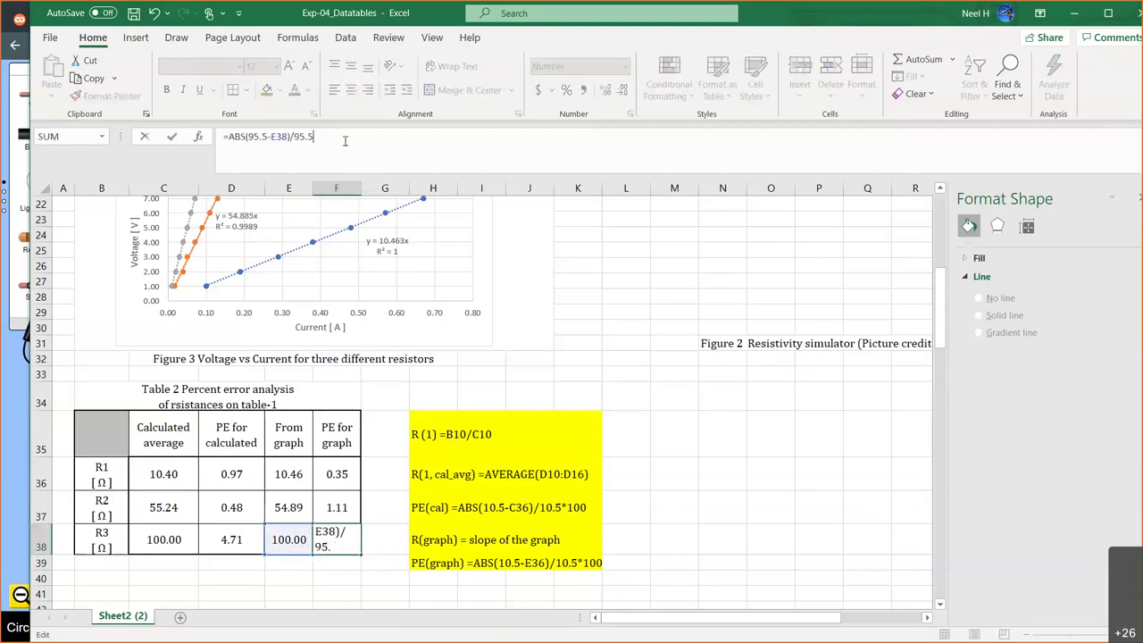
type("*100")
key("Return")
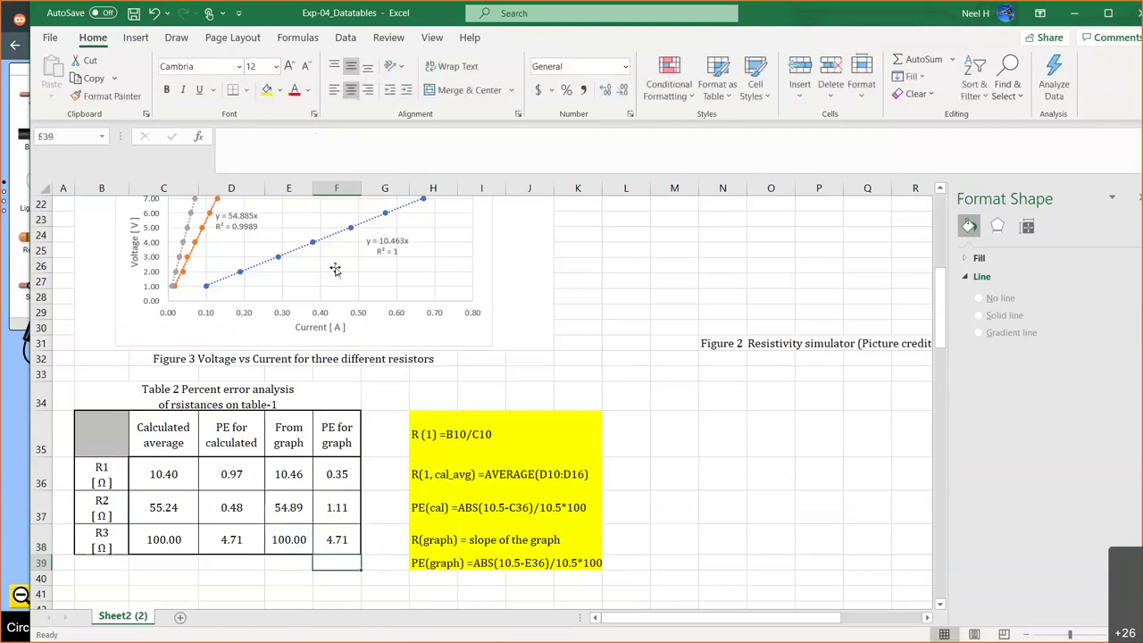
left_click(706, 450)
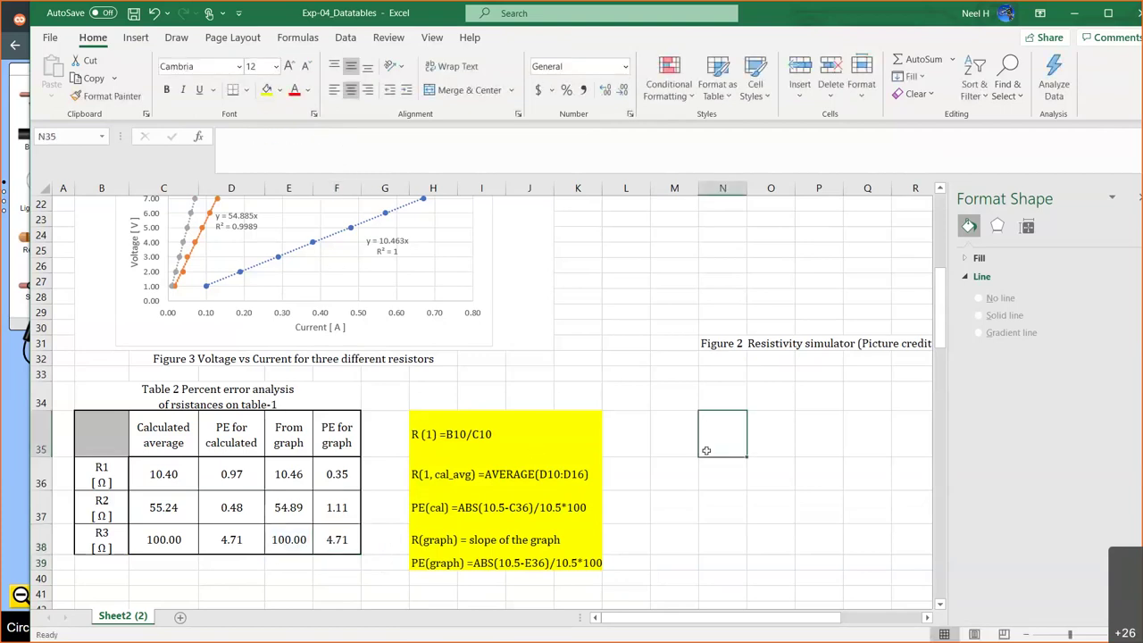
Step: Scroll down and select the yellow formula notes block H35:K39
left_click(648, 454)
scroll(646, 453, "up", 1)
scroll(646, 453, "up", 1)
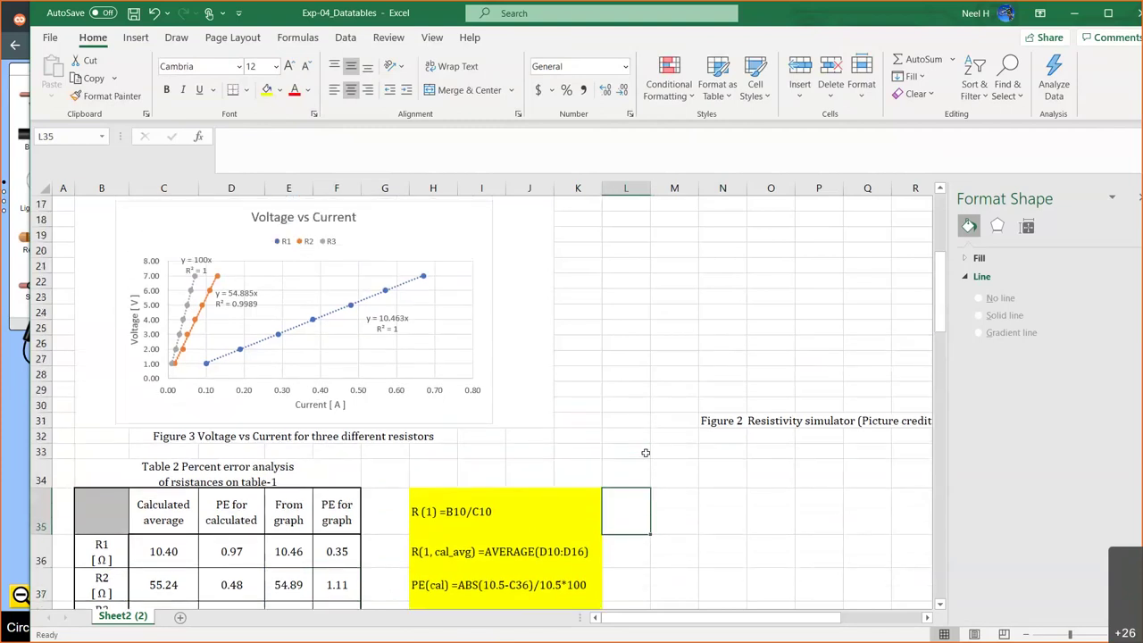
scroll(646, 453, "up", 3)
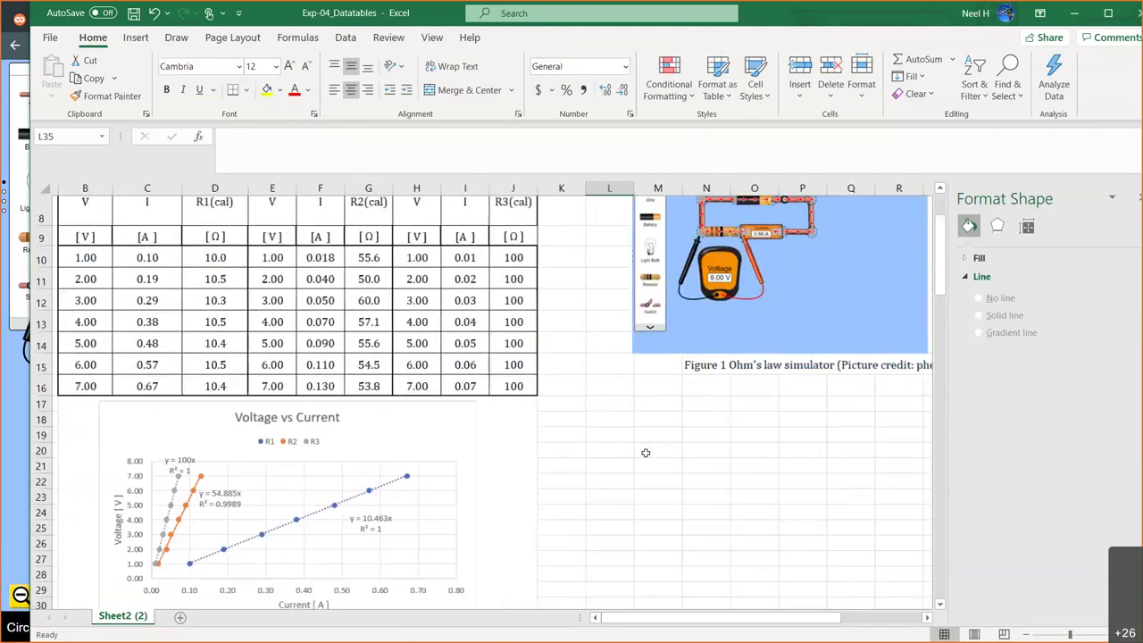
scroll(646, 453, "down", 2)
scroll(645, 453, "left", 1)
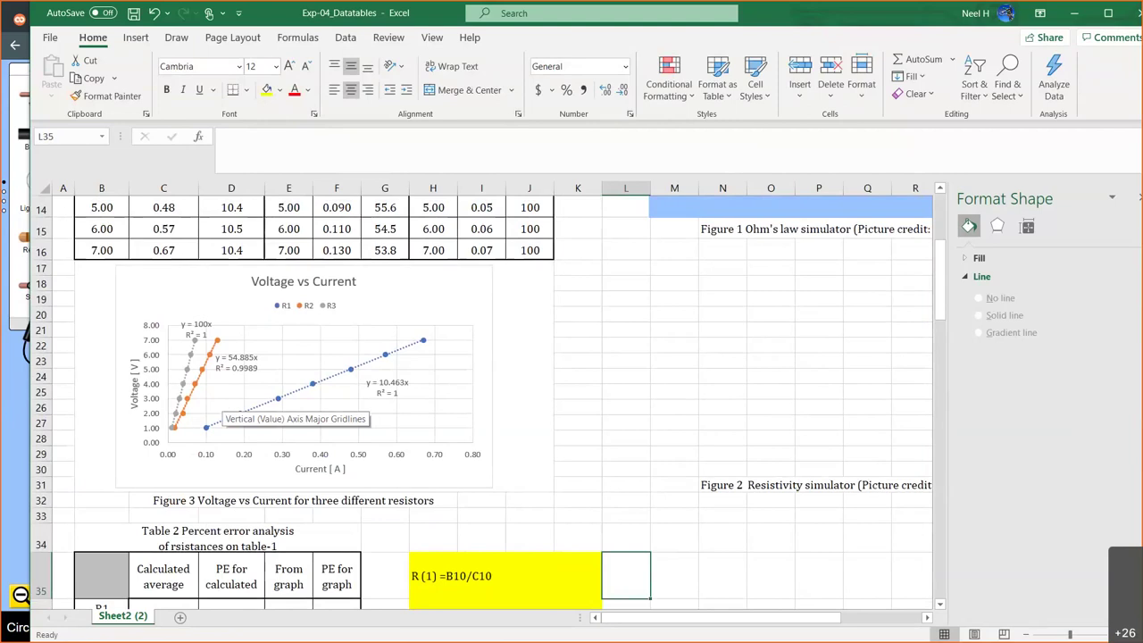
scroll(452, 324, "down", 4)
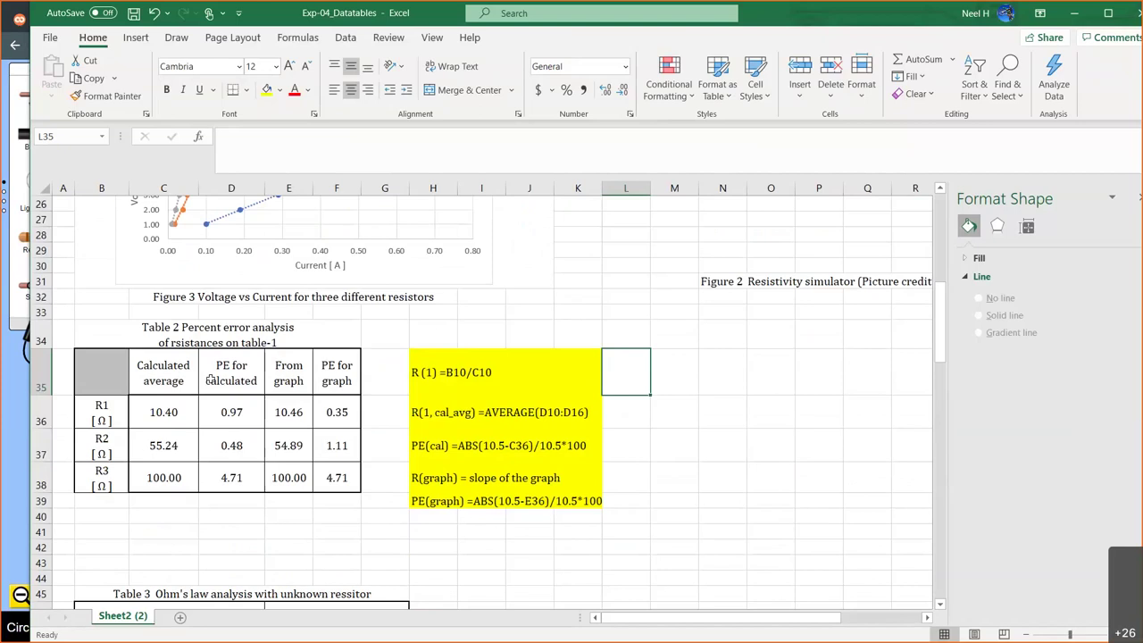
left_click_drag(443, 367, 579, 500)
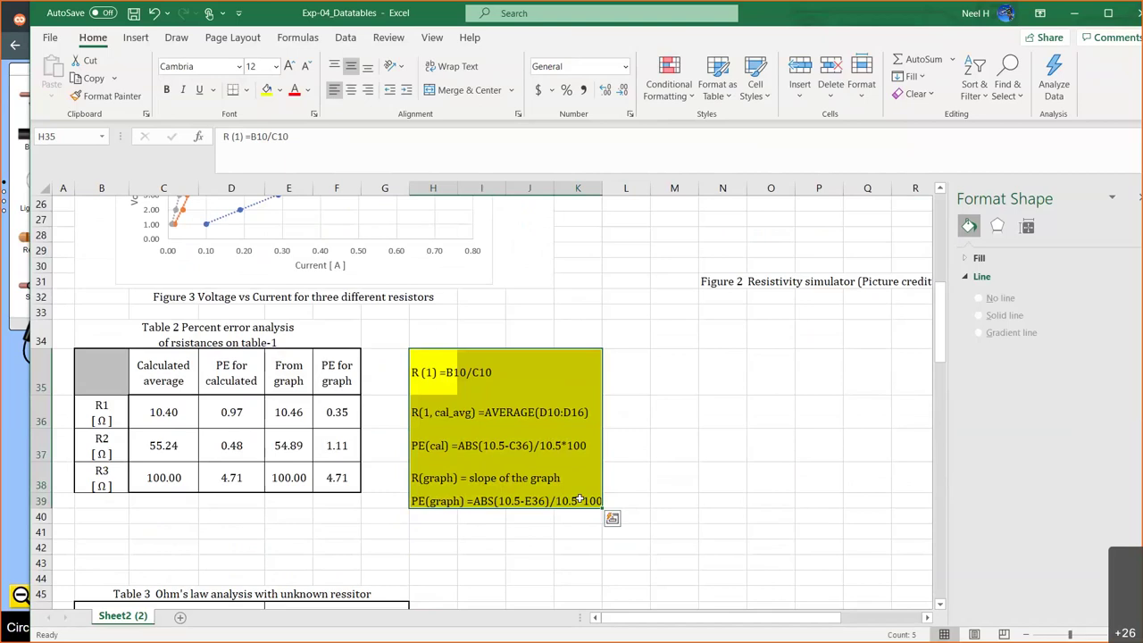
left_click_drag(434, 372, 573, 497)
Step: Narrow the Excel window so the PhET circuit shows beside Table 3
scroll(759, 428, "up", 2)
scroll(727, 434, "down", 7)
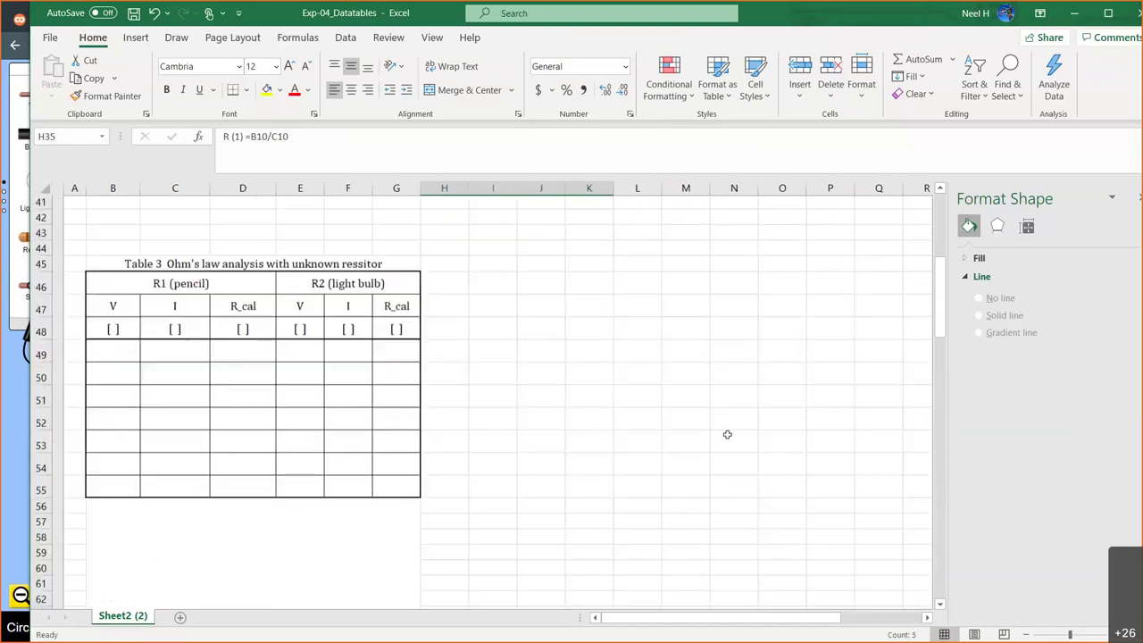
scroll(727, 434, "down", 4)
scroll(727, 434, "up", 4)
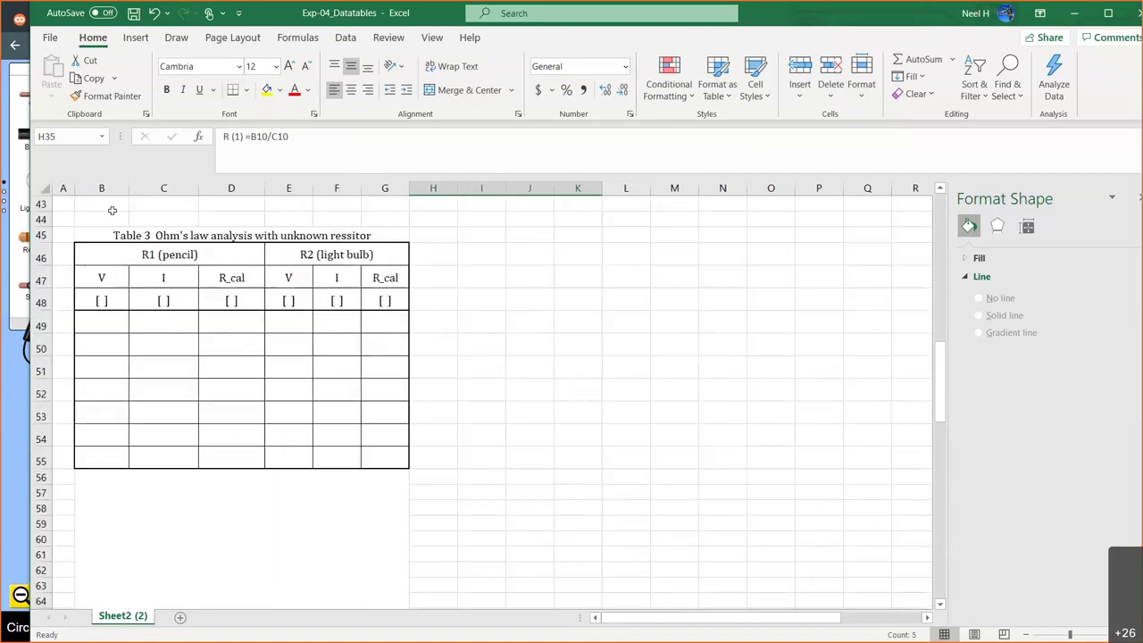
left_click_drag(29, 158, 483, 192)
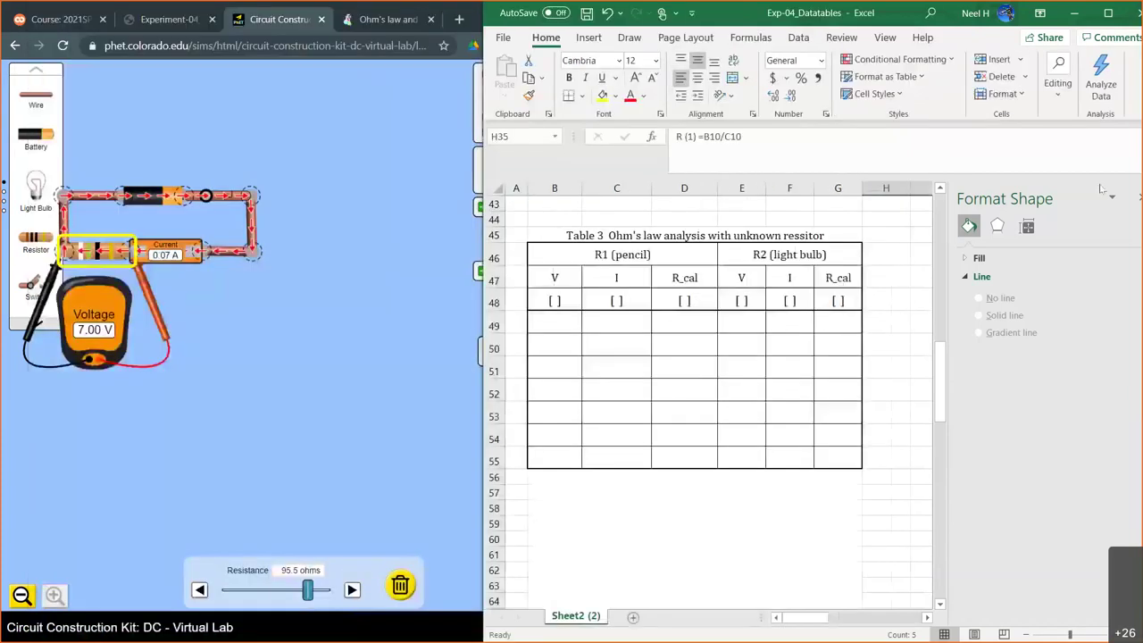
Step: Close the Format Shape pane and check the Figure 3 caption
left_click(1138, 196)
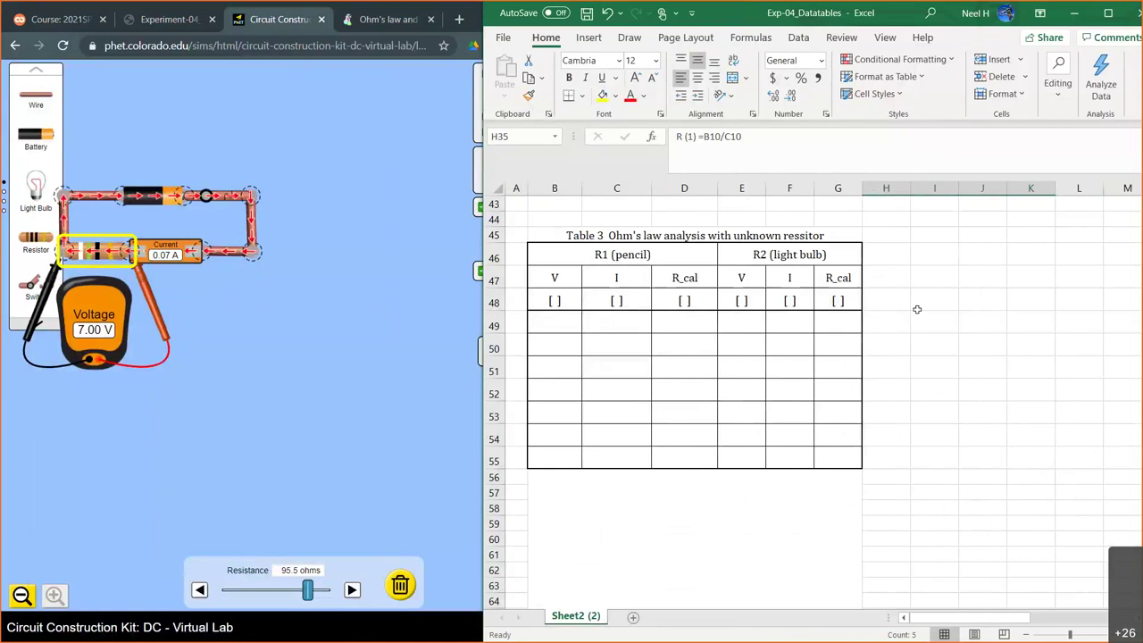
scroll(917, 309, "up", 2)
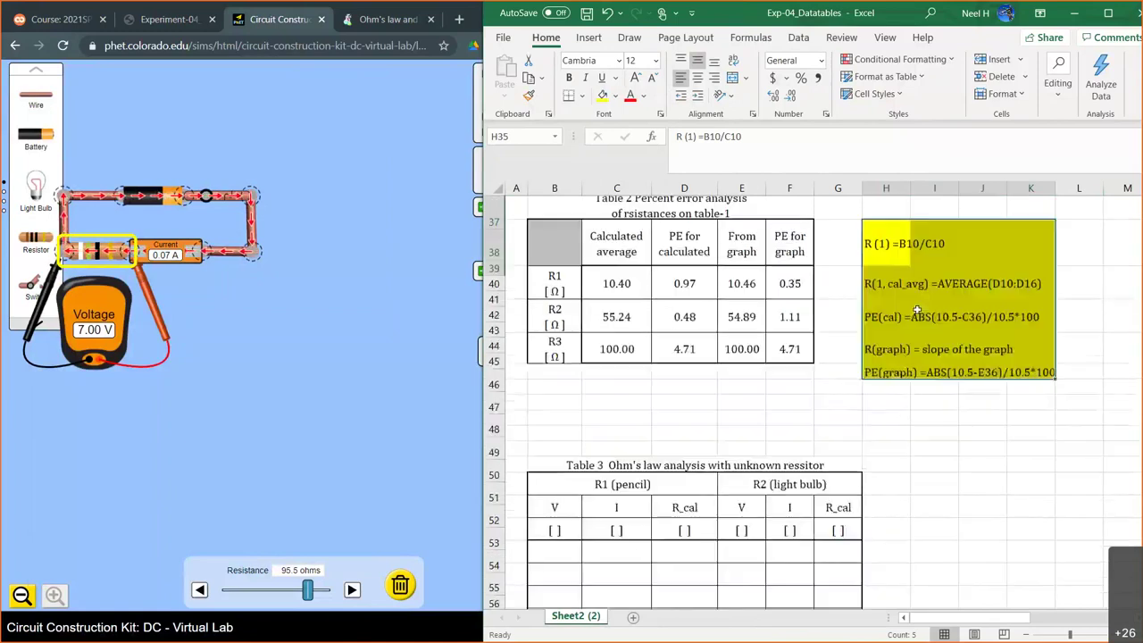
scroll(917, 309, "up", 6)
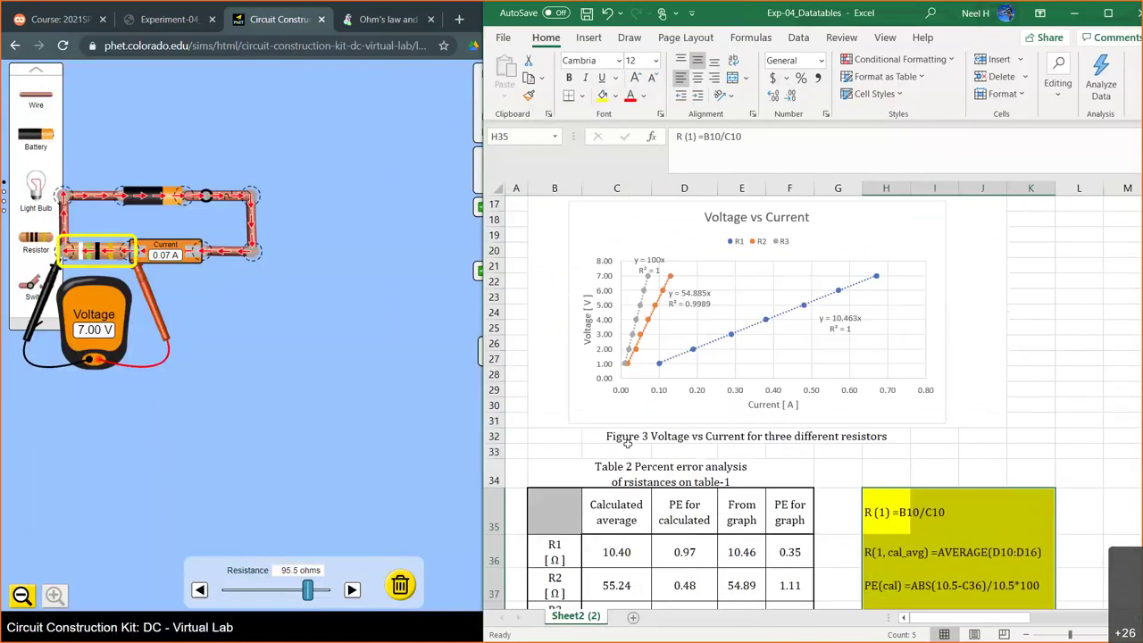
left_click(628, 444)
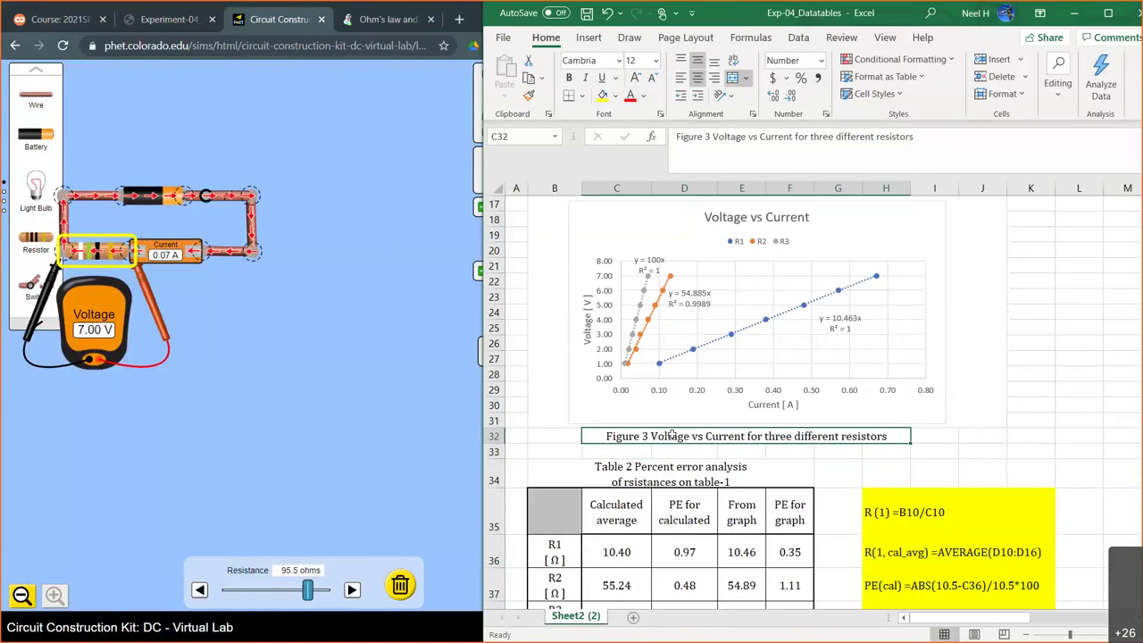
scroll(672, 435, "up", 1)
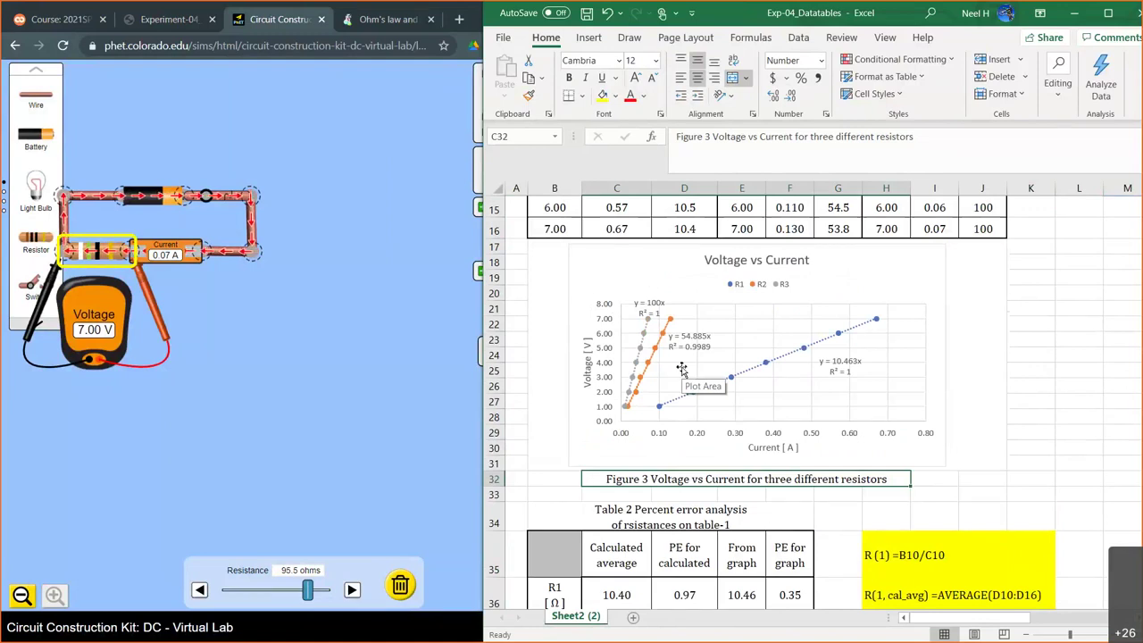
left_click(1065, 434)
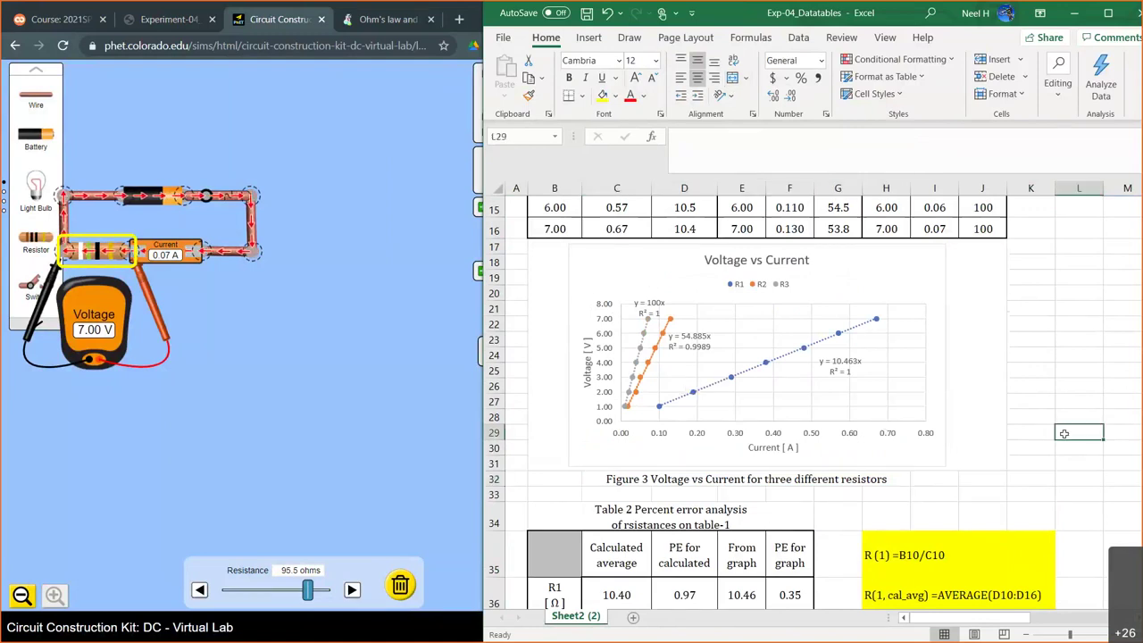
Step: Scroll up and select the Voltage vs Current chart with its three trendlines
scroll(1065, 433, "down", 8)
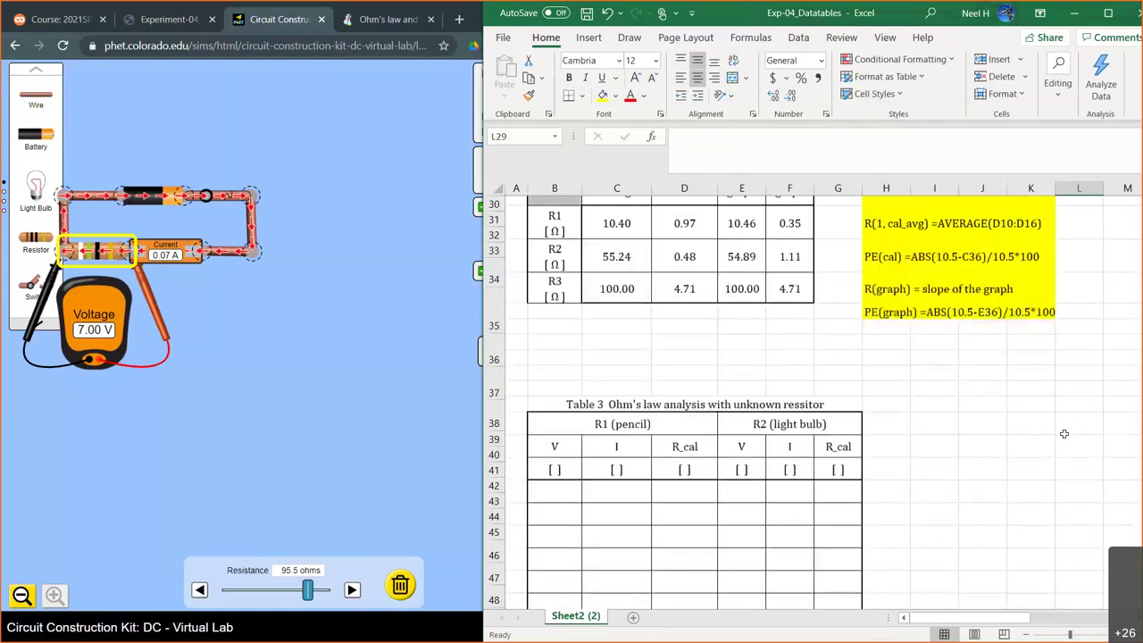
scroll(1065, 434, "up", 1)
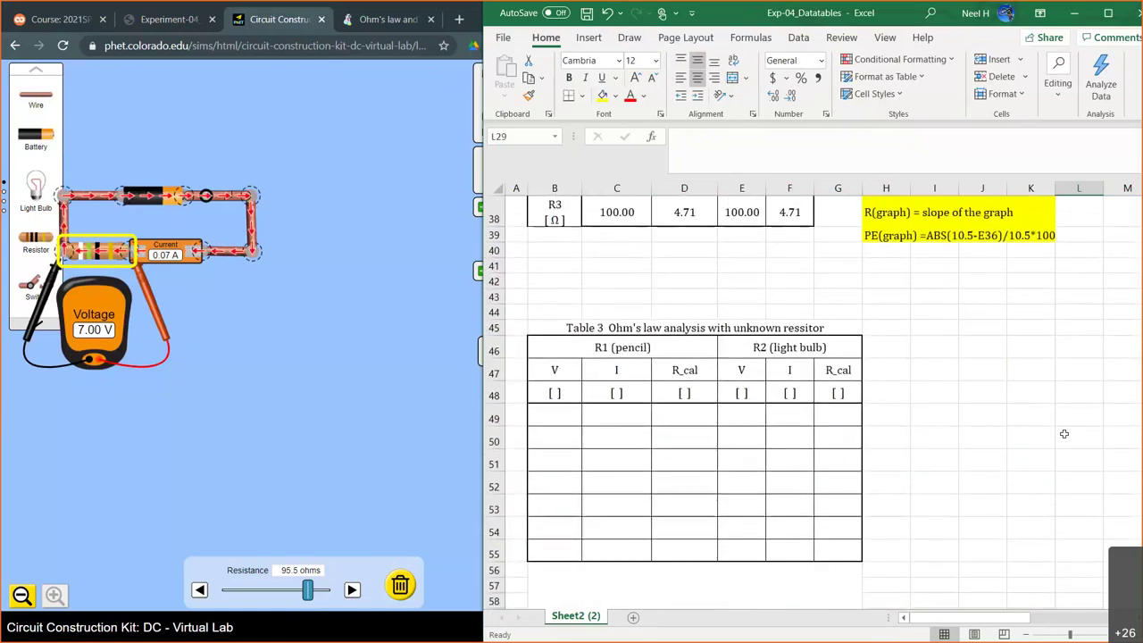
scroll(1065, 434, "up", 8)
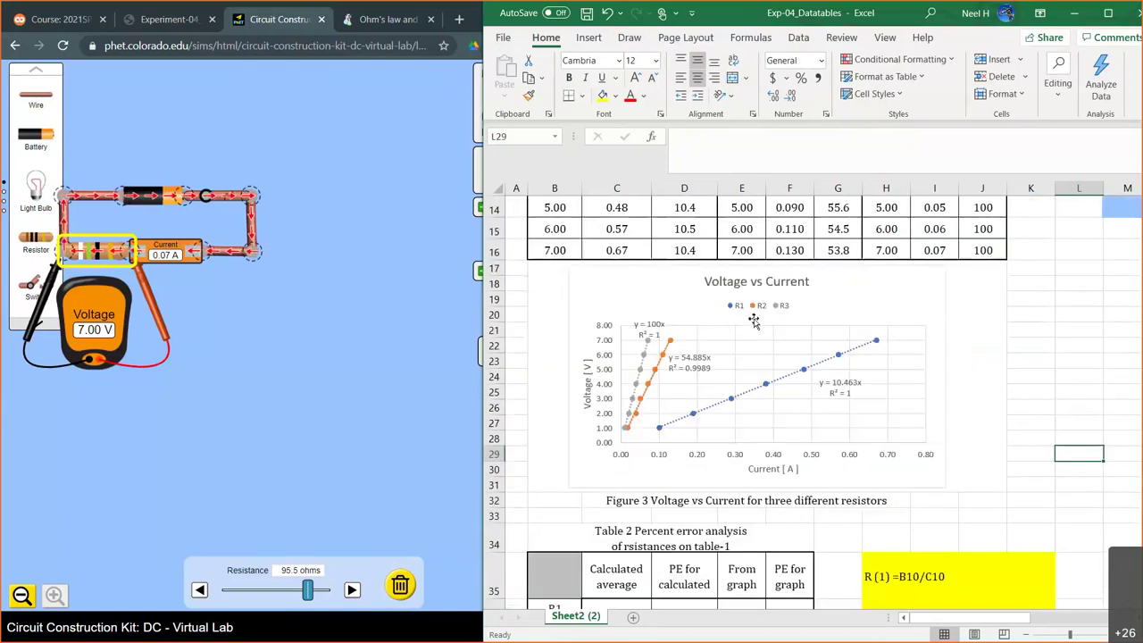
left_click(756, 308)
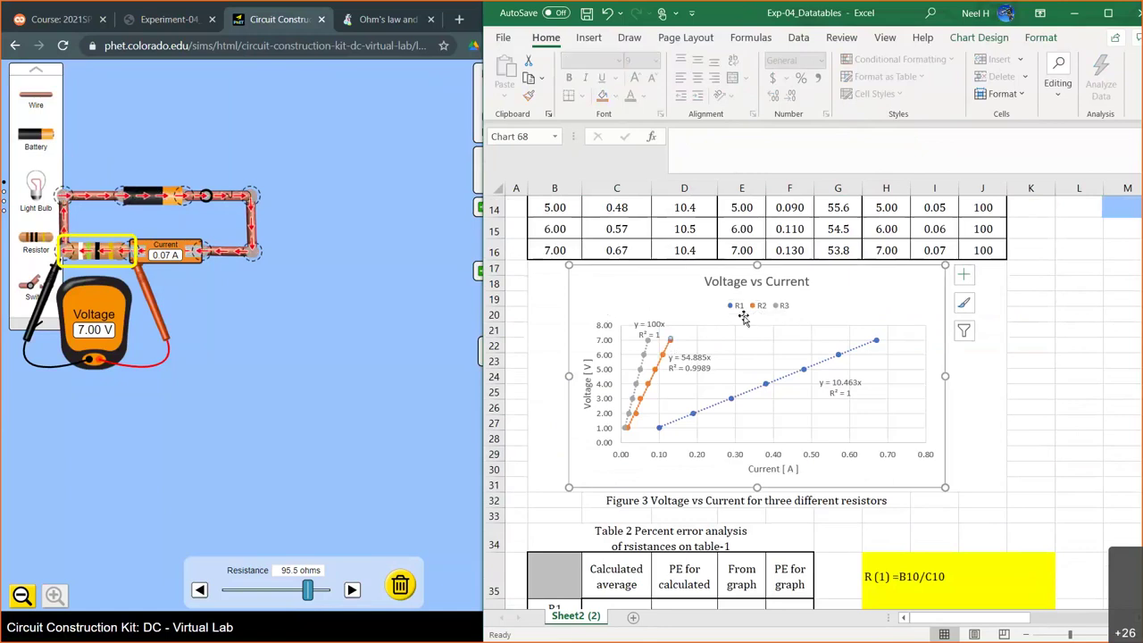
Step: Review the R1 series ranges in Select Data, then cancel without changes
double_click(852, 295)
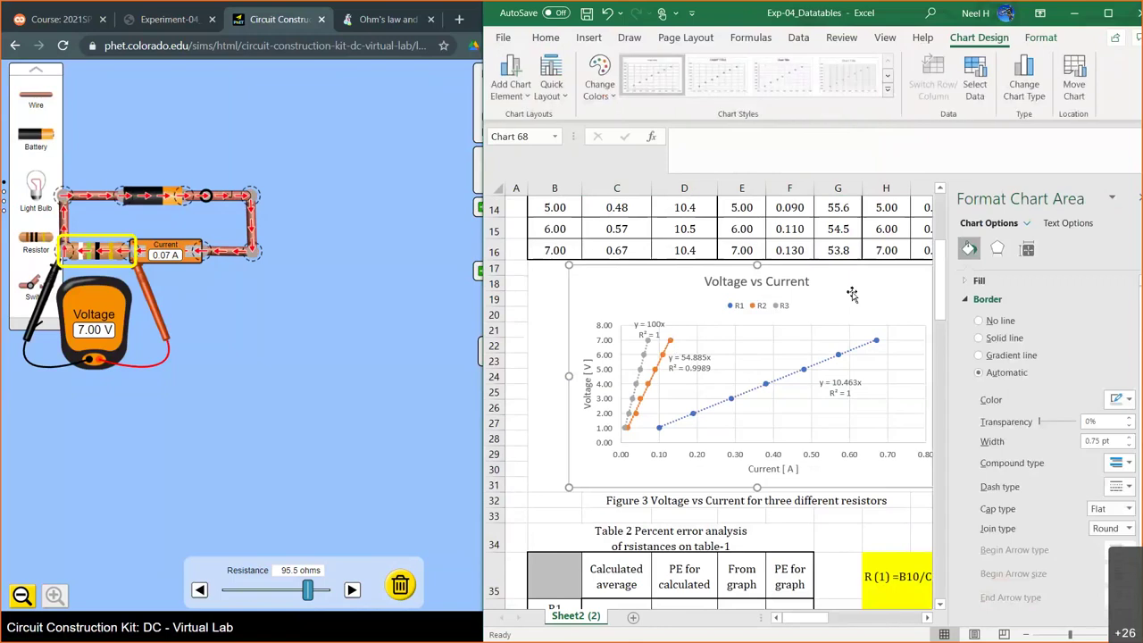
left_click(976, 85)
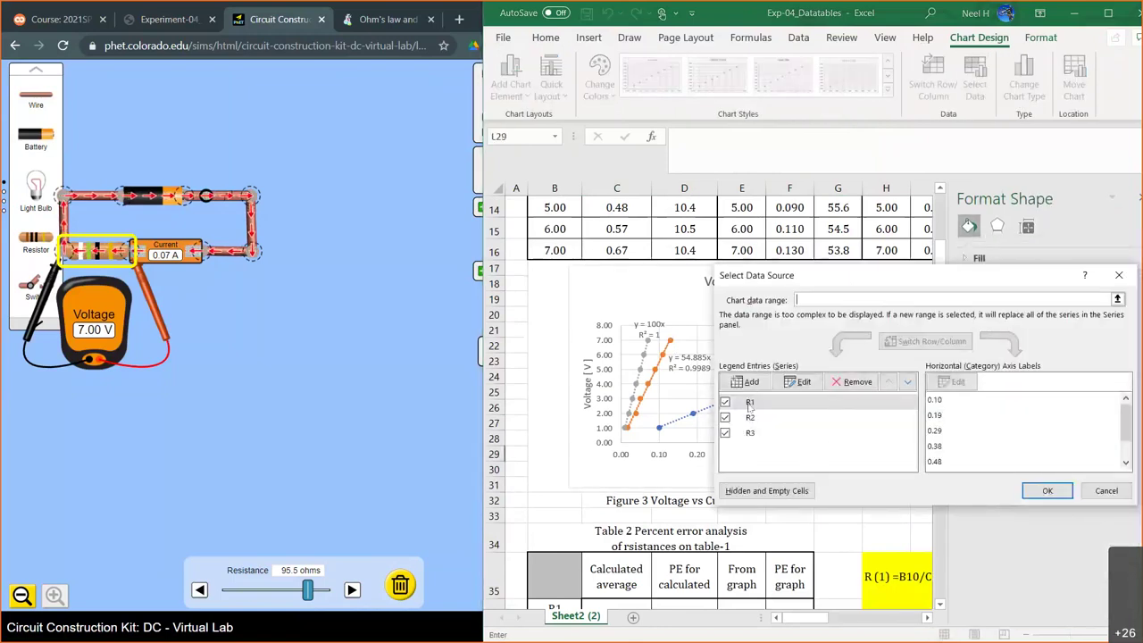
left_click(750, 404)
left_click(802, 383)
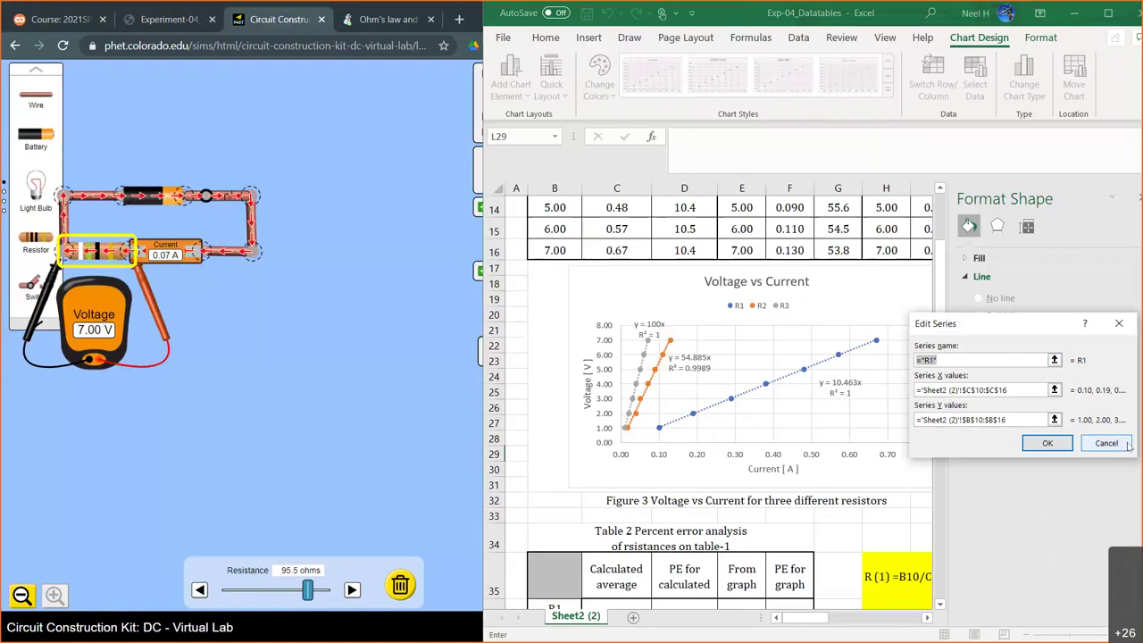
left_click(1126, 444)
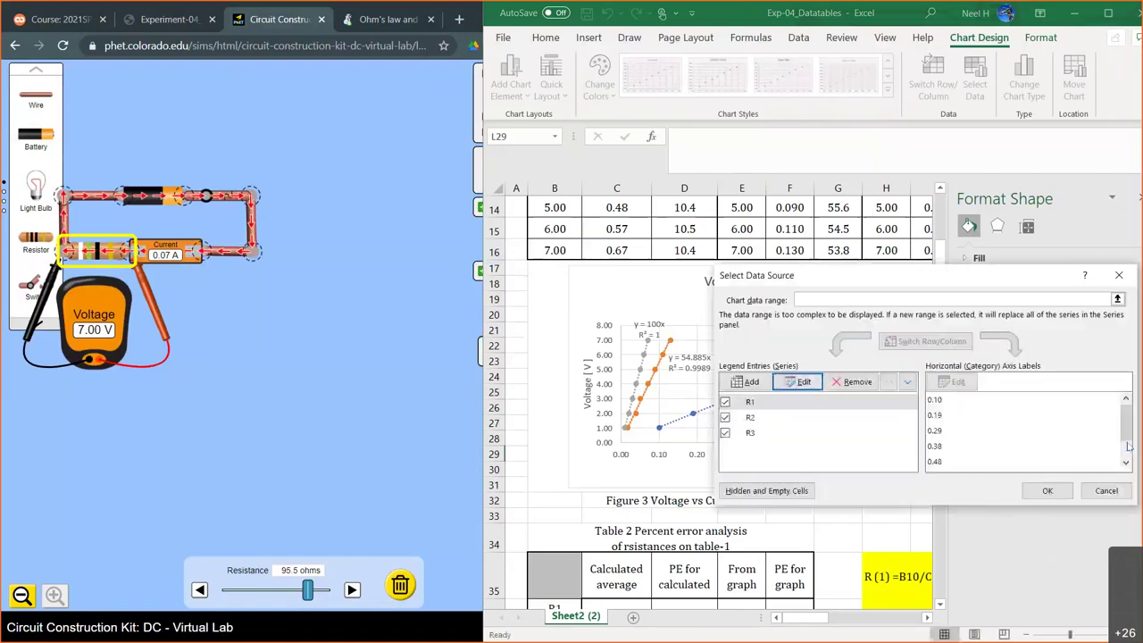
left_click(1105, 490)
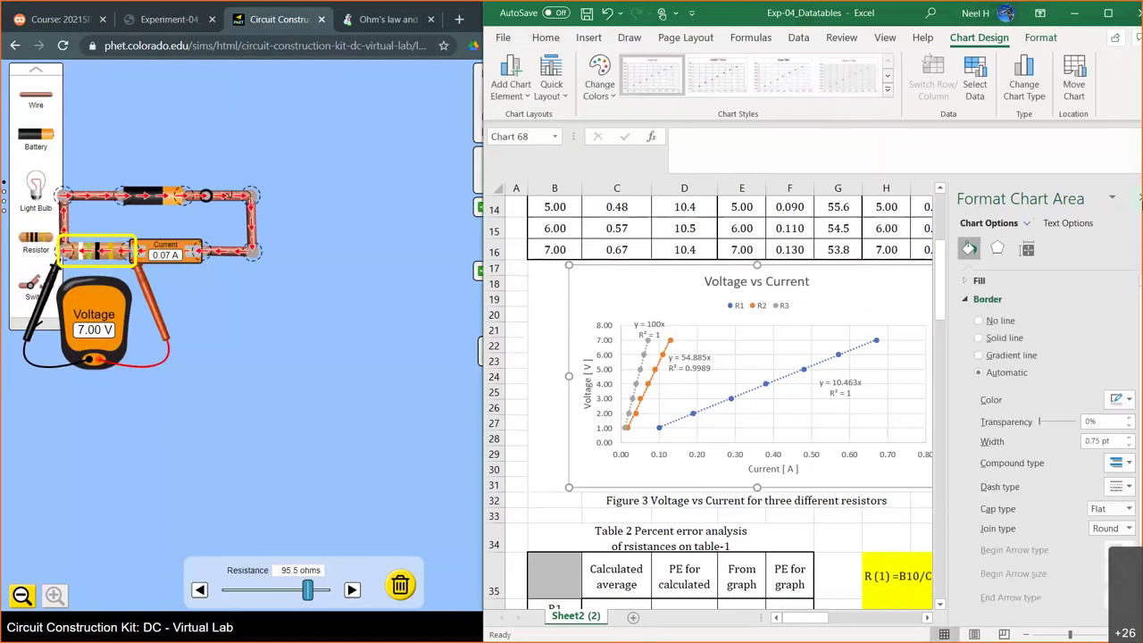
Step: Close the chart format pane, scroll to Table 3 and bring PhET forward
left_click(1138, 198)
scroll(822, 403, "down", 3)
scroll(822, 404, "down", 5)
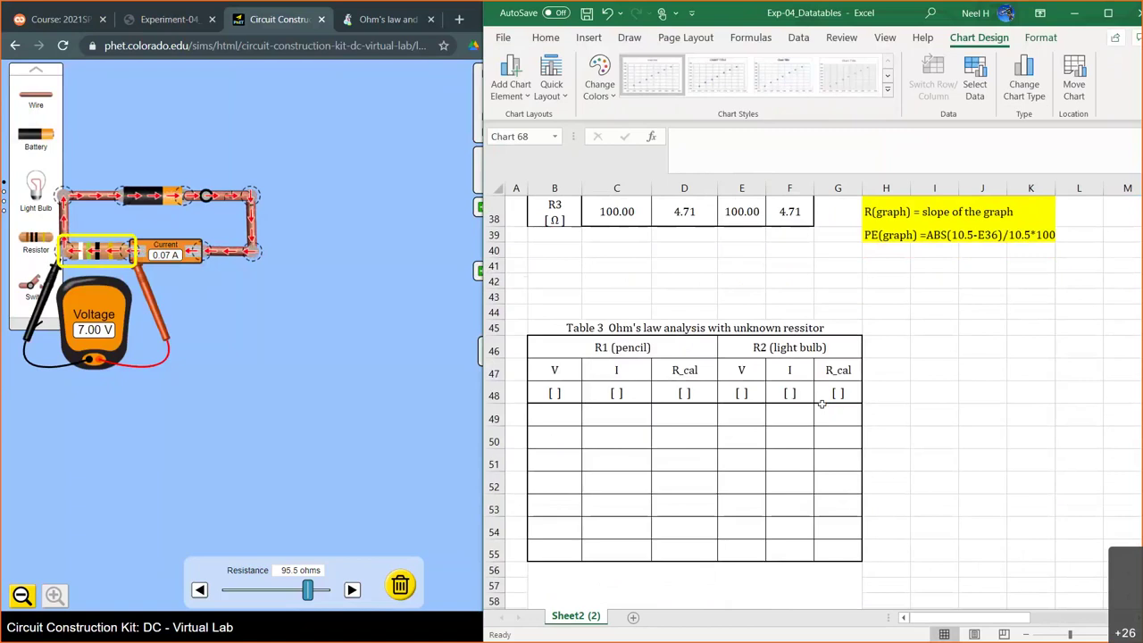
scroll(821, 404, "down", 1)
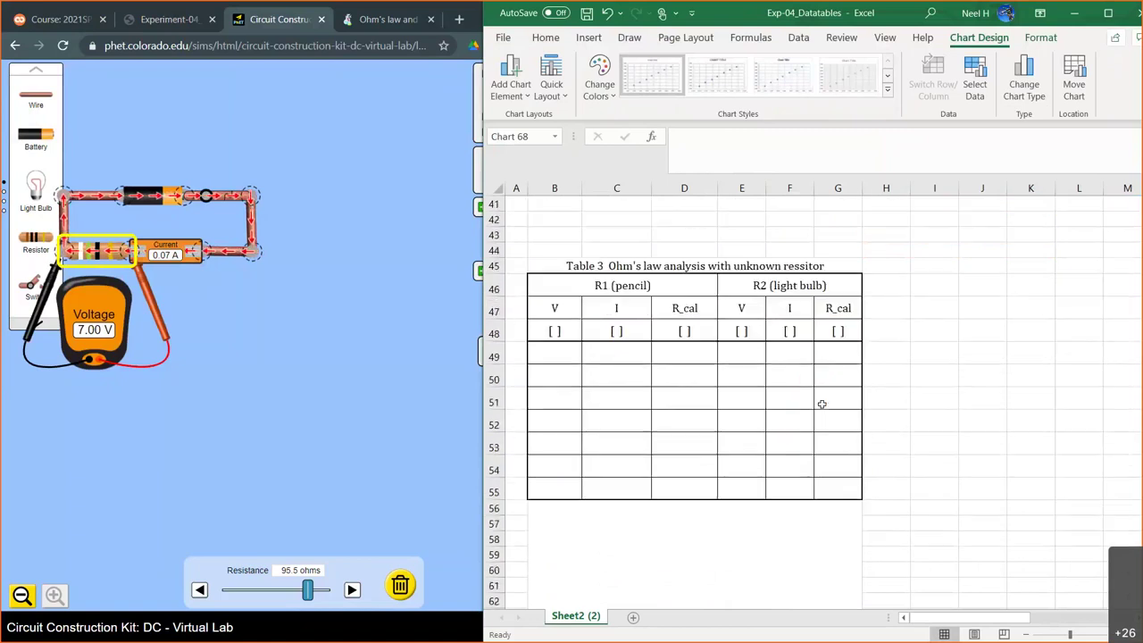
left_click(328, 285)
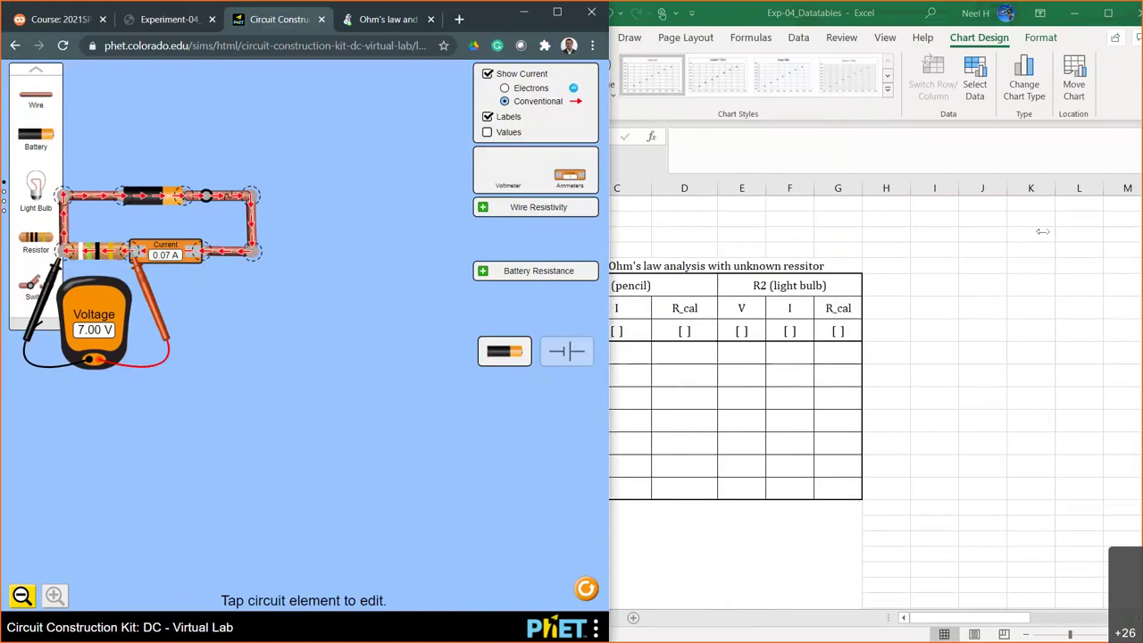
Step: Widen the PhET window and page the parts carousel down to the Pencil
left_click_drag(1042, 231, 1043, 232)
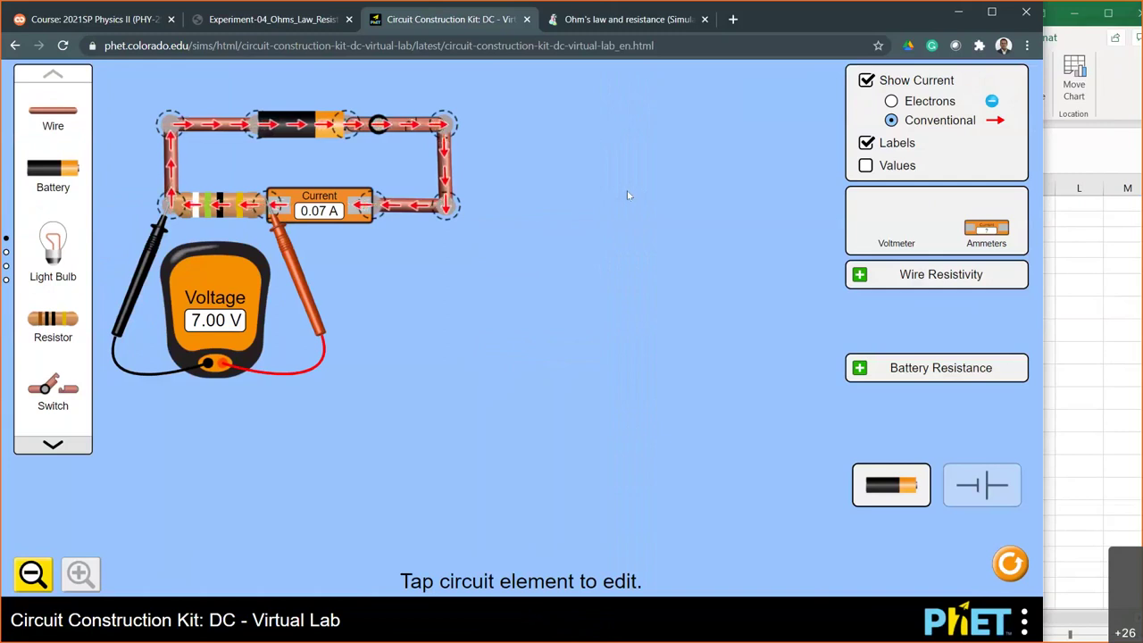
left_click(53, 444)
left_click(53, 444)
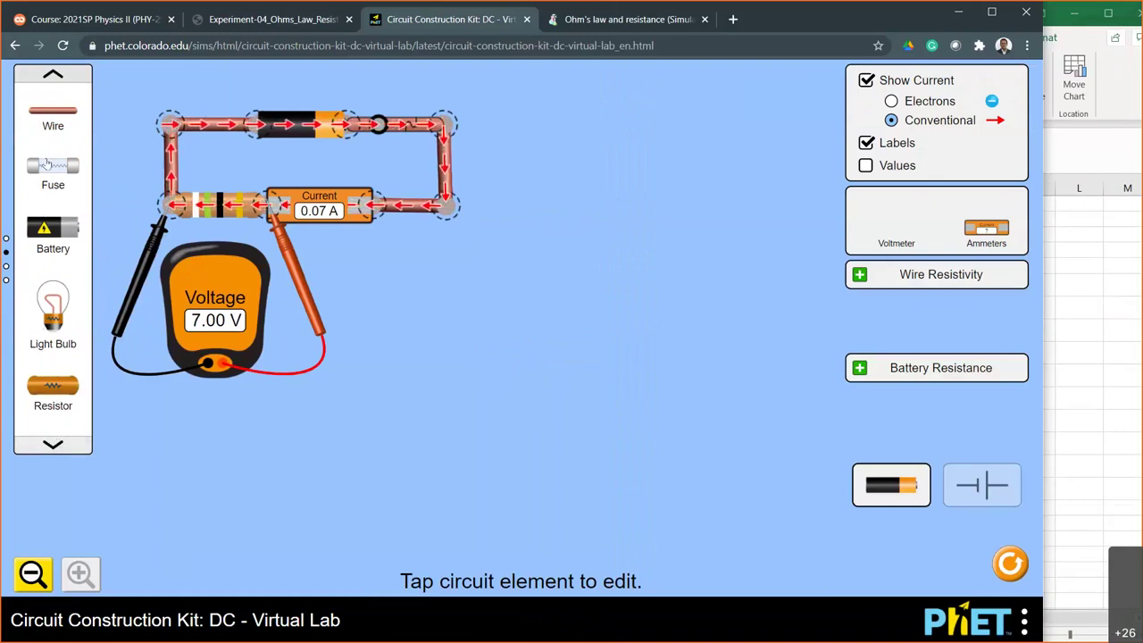
left_click(53, 444)
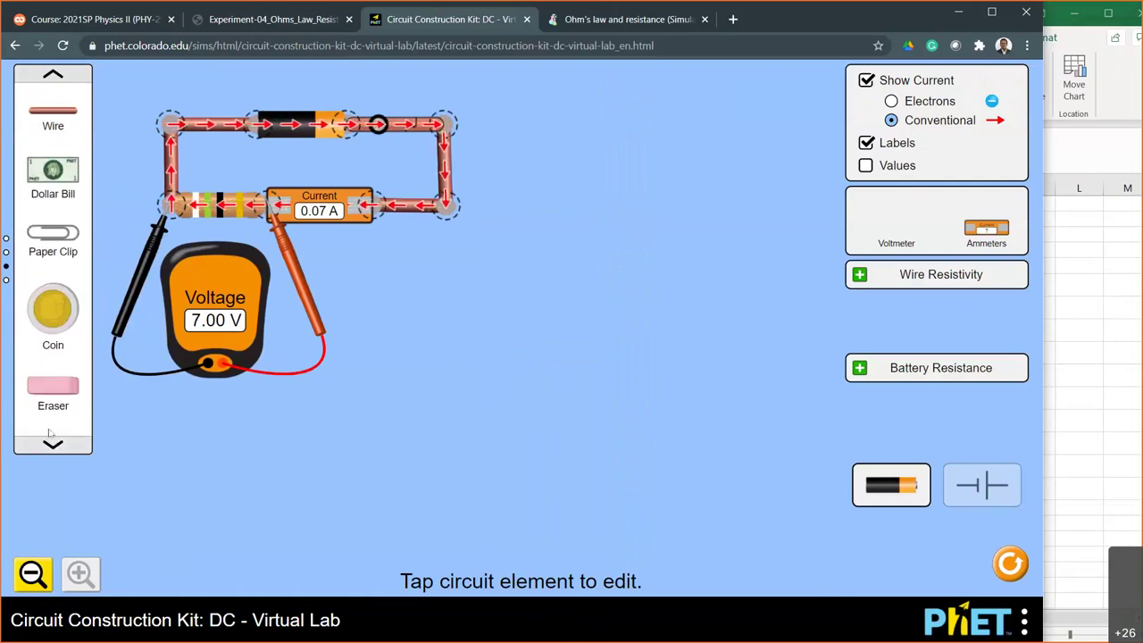
left_click(53, 444)
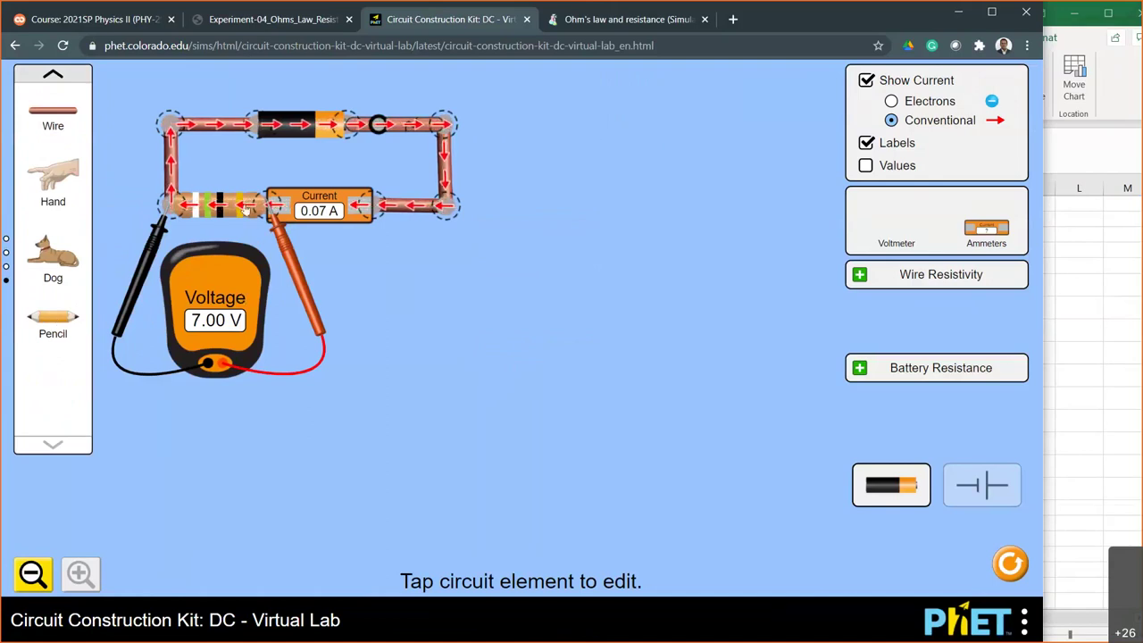
Step: Detach the voltmeter probes and cut the resistor out of the circuit, returning it to the toolbox
left_click_drag(290, 253, 327, 305)
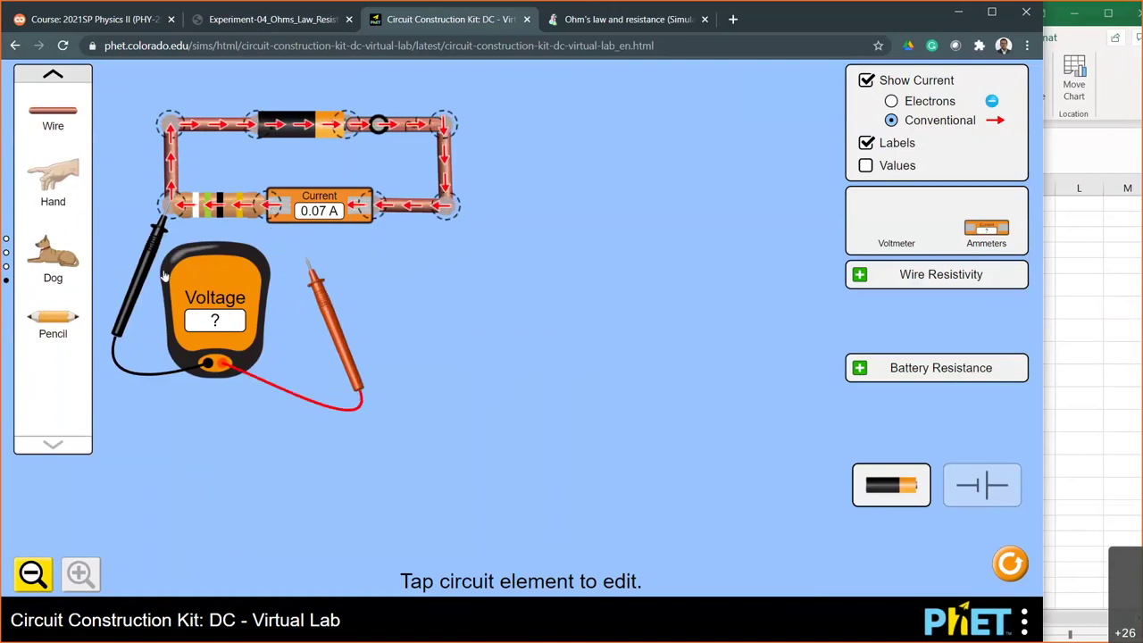
left_click_drag(145, 268, 129, 322)
left_click(172, 205)
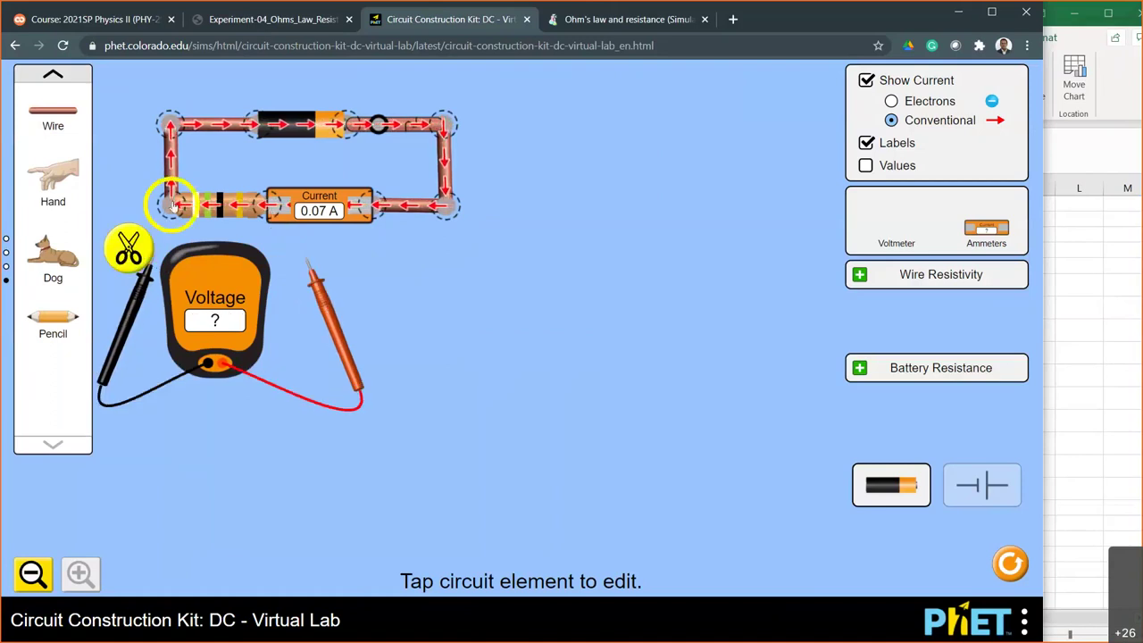
left_click(123, 248)
left_click(283, 222)
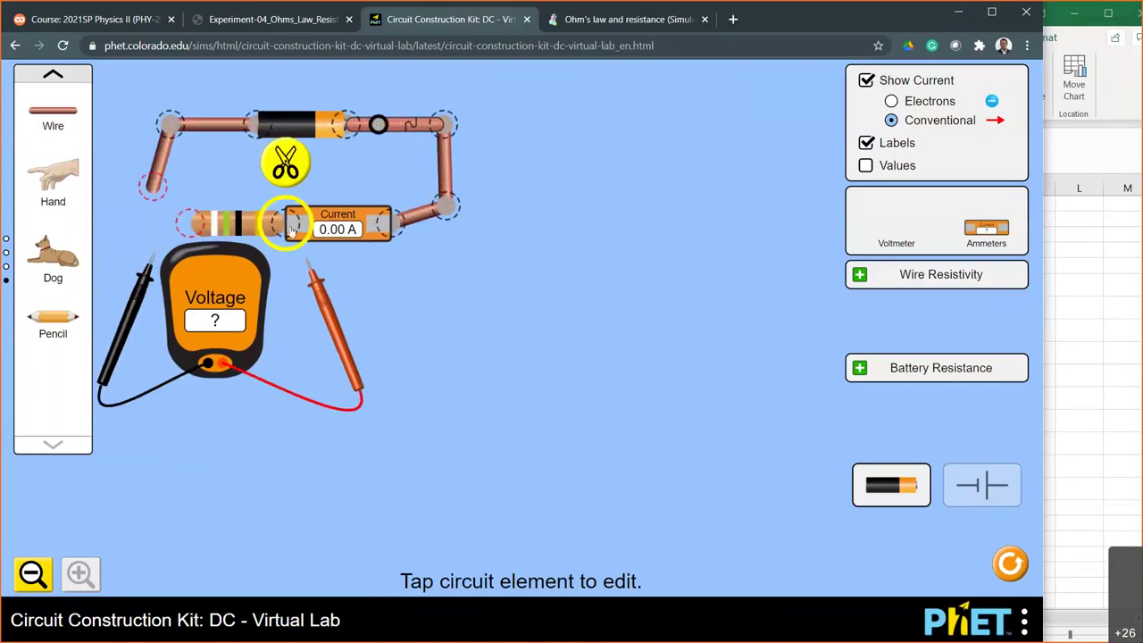
left_click(286, 160)
left_click_drag(241, 211, 74, 112)
Step: Wire the pencil into the loop and probe it with the voltmeter, reading 7.00 V and 0.28 A
mouse_move(53, 317)
left_mouse_down()
mouse_move(210, 225)
mouse_move(235, 228)
left_mouse_up()
left_click_drag(151, 183, 198, 221)
mouse_move(340, 222)
left_mouse_down()
mouse_move(313, 206)
mouse_move(319, 196)
left_mouse_up()
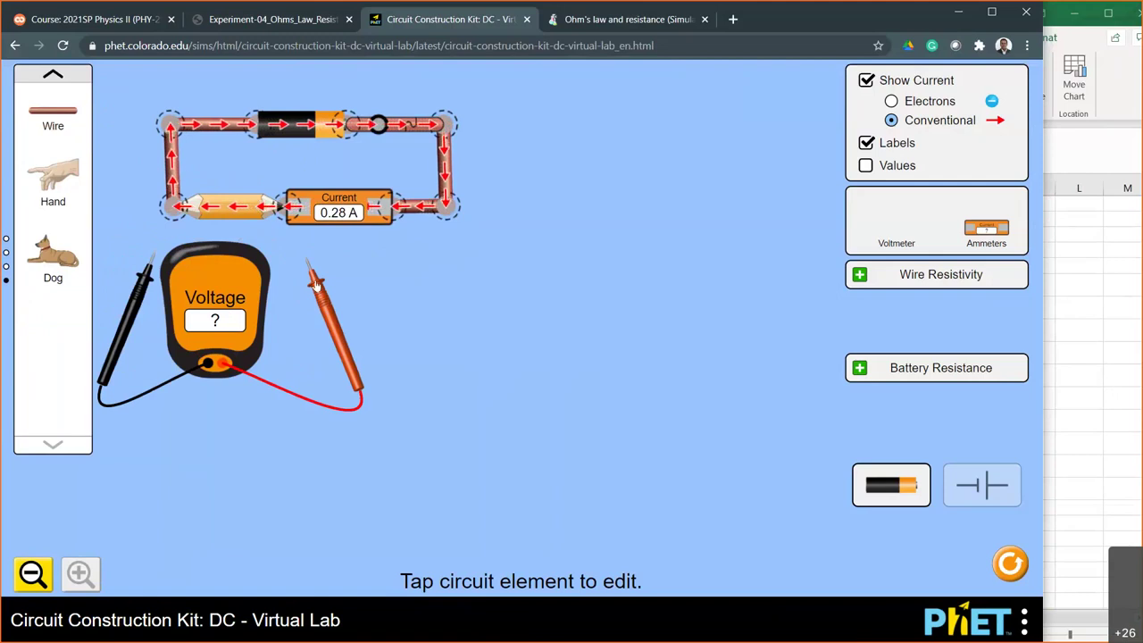
left_click_drag(305, 286, 299, 256)
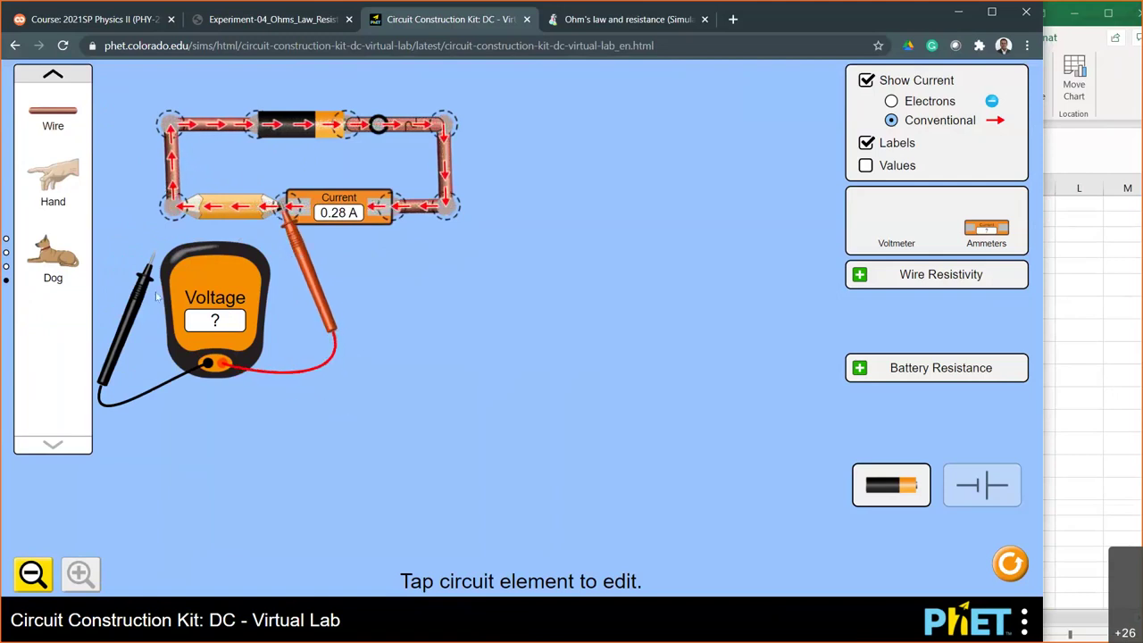
left_click_drag(144, 286, 157, 252)
left_click_drag(210, 277, 224, 273)
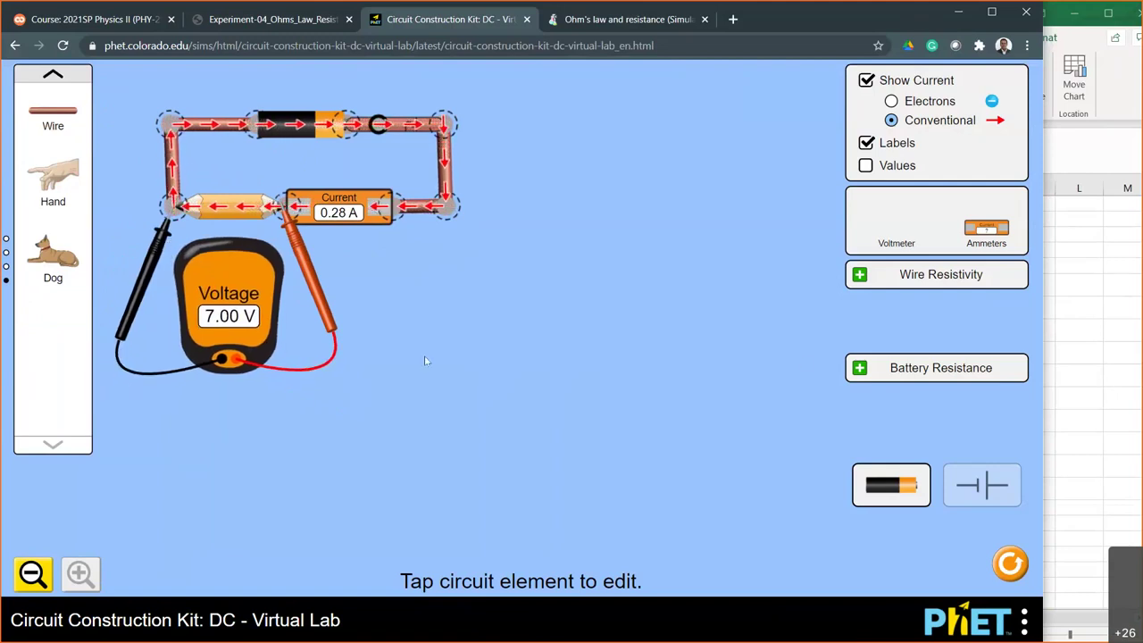
Step: Copy the [V], [A], [Ω] units row B9:D9 from Table 1
left_click(1052, 385)
left_click(680, 286)
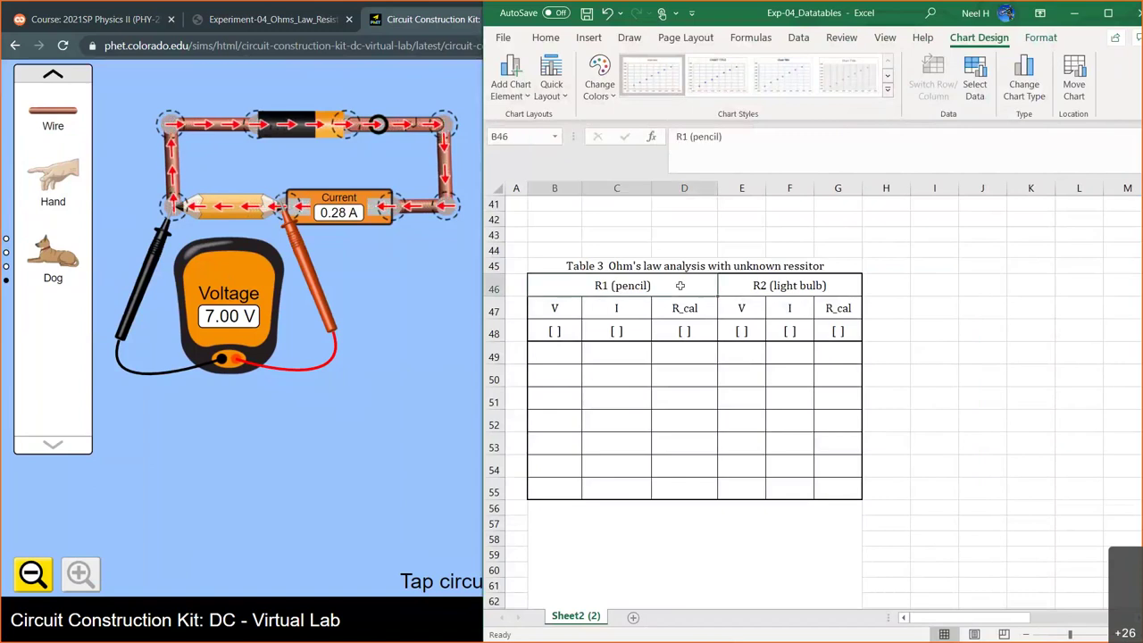
scroll(571, 356, "up", 1)
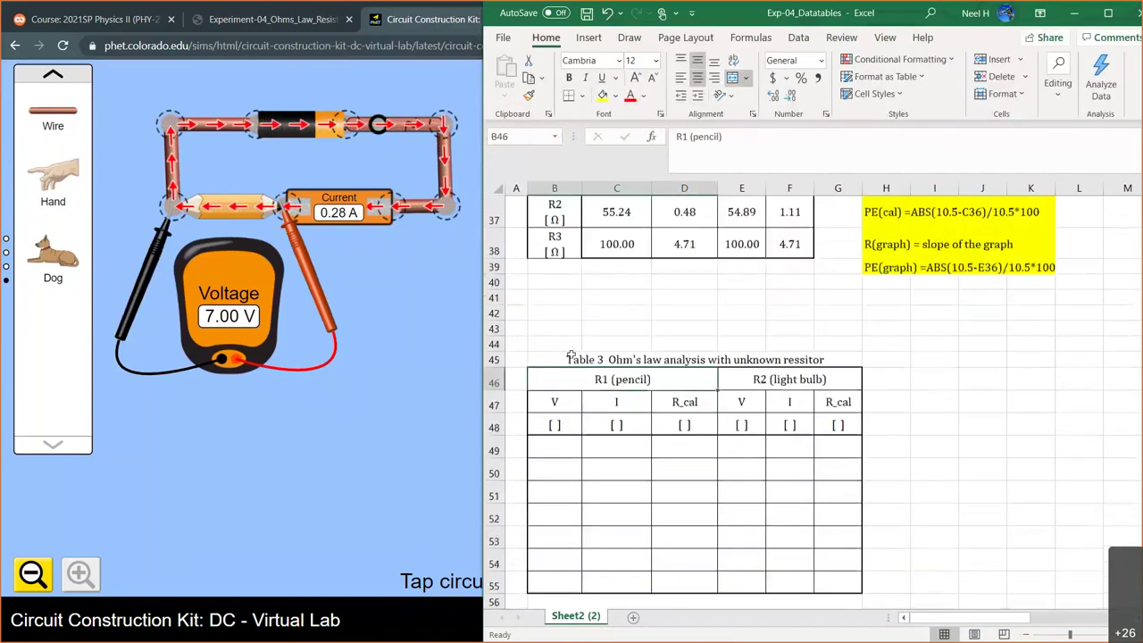
scroll(571, 356, "up", 12)
left_click_drag(570, 357, 665, 356)
key("ctrl+c")
Step: Paste the units into B48 and extend them through G48 for the light bulb columns
scroll(665, 355, "down", 11)
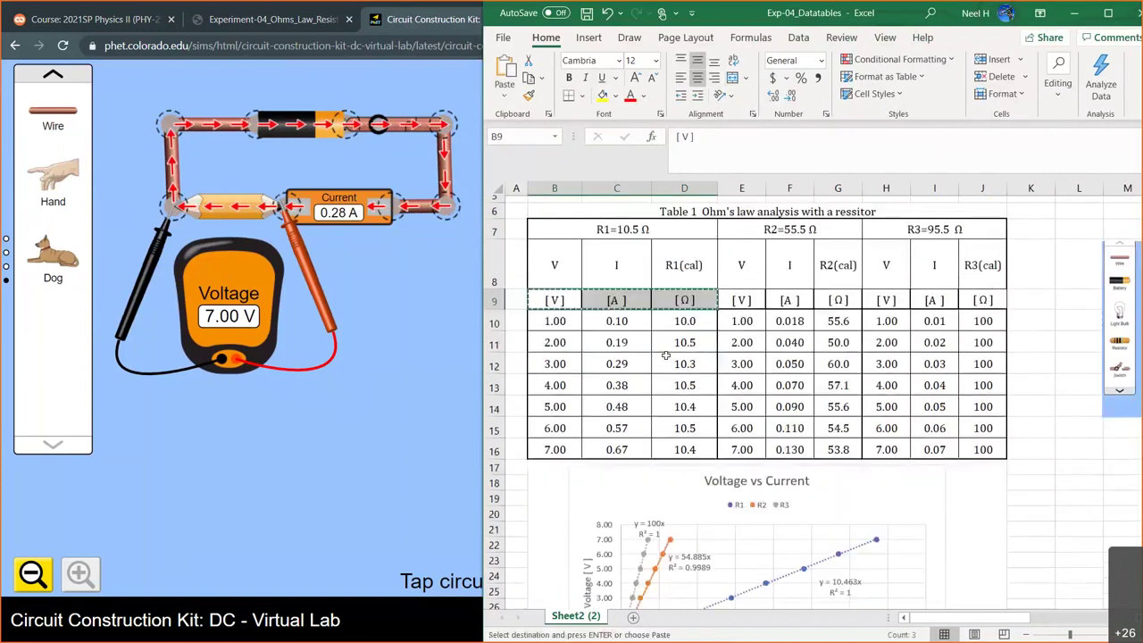
scroll(666, 356, "down", 2)
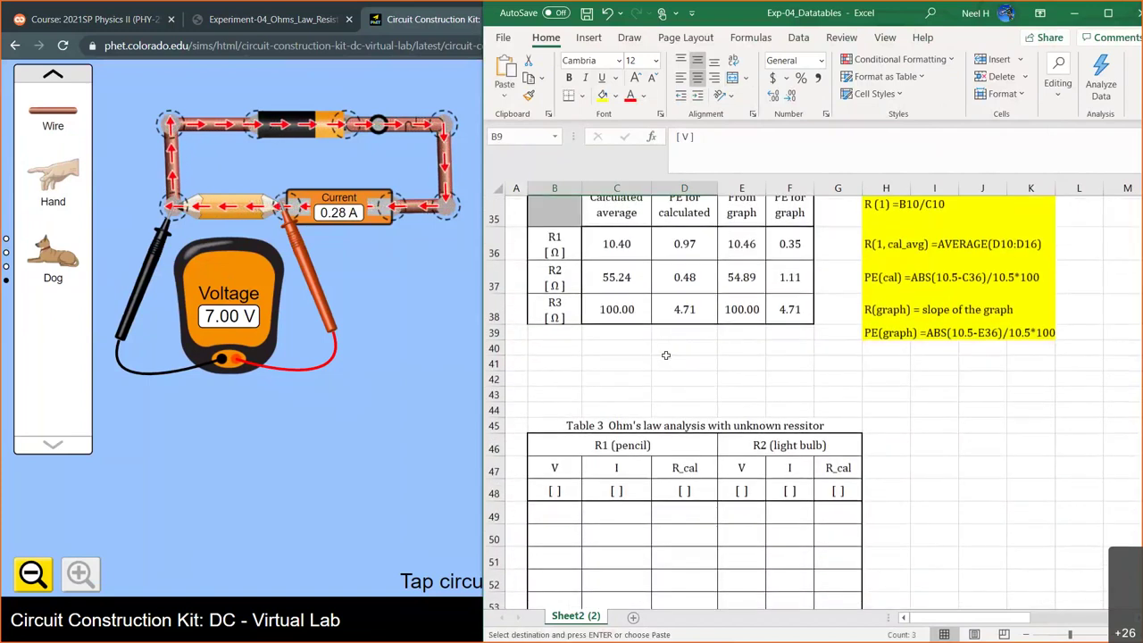
left_click(555, 460)
key("ctrl+v")
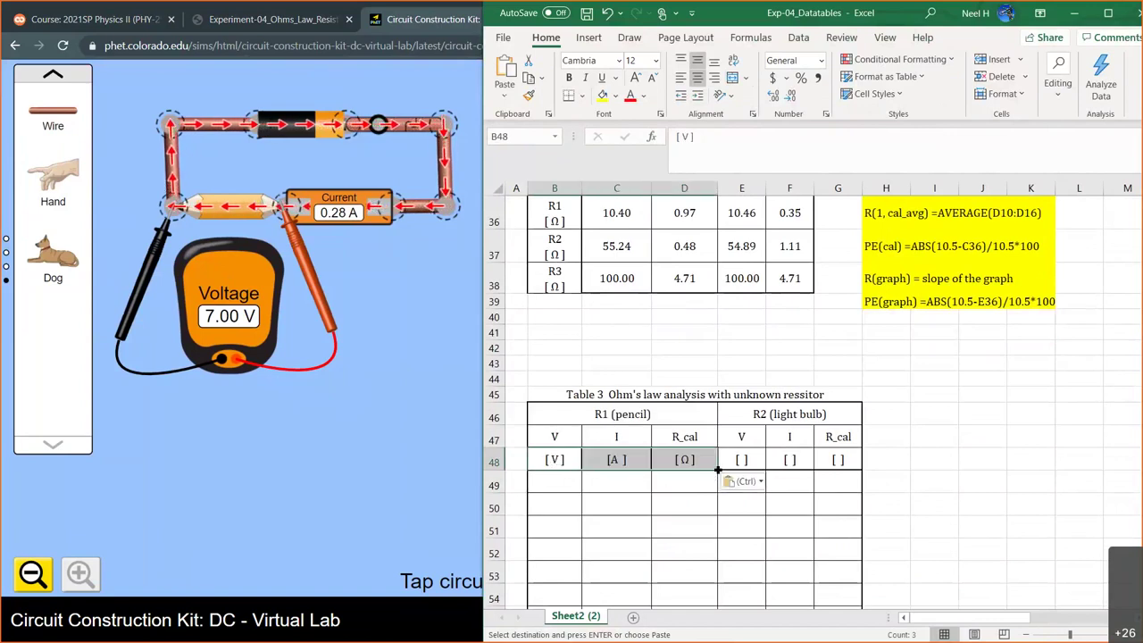
left_click_drag(718, 469, 844, 474)
left_click(870, 473)
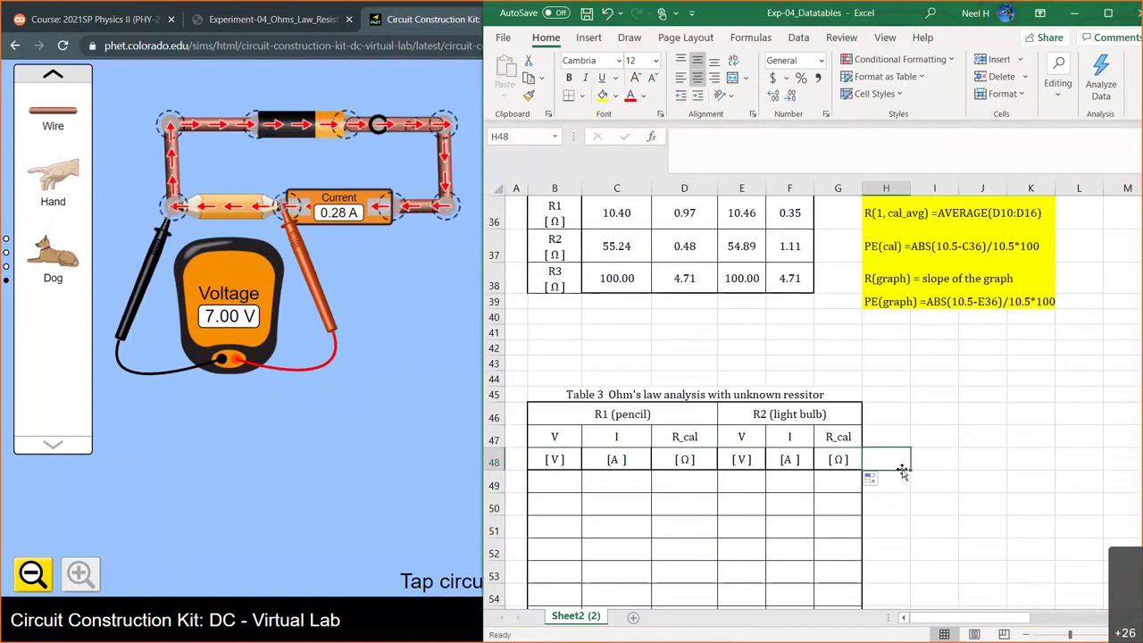
left_click(565, 483)
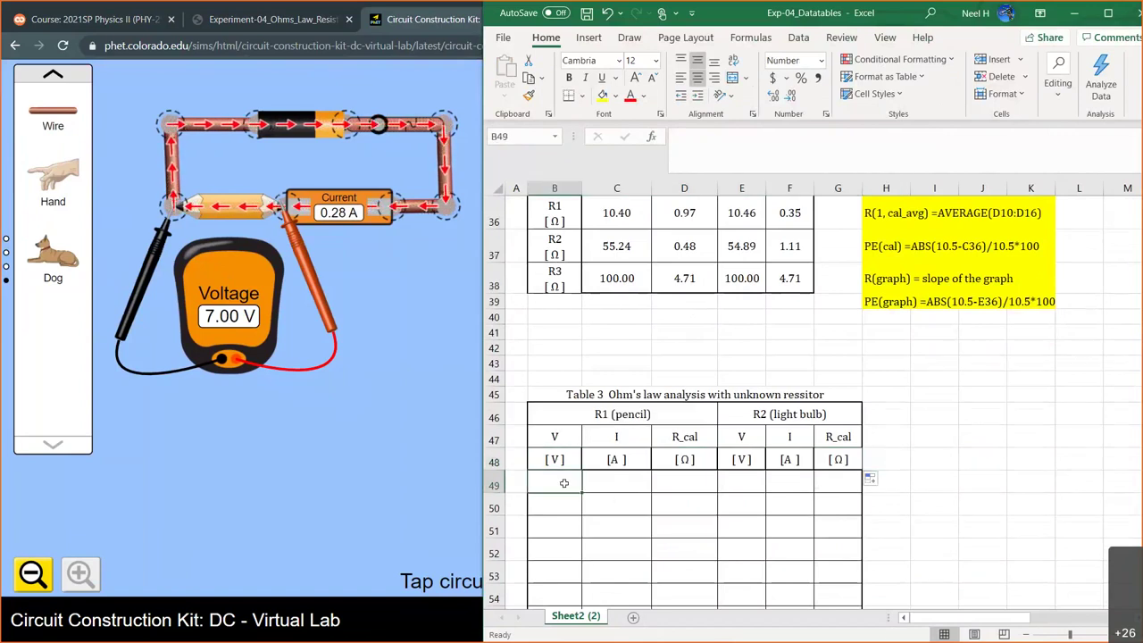
scroll(564, 483, "down", 1)
scroll(565, 483, "up", 3)
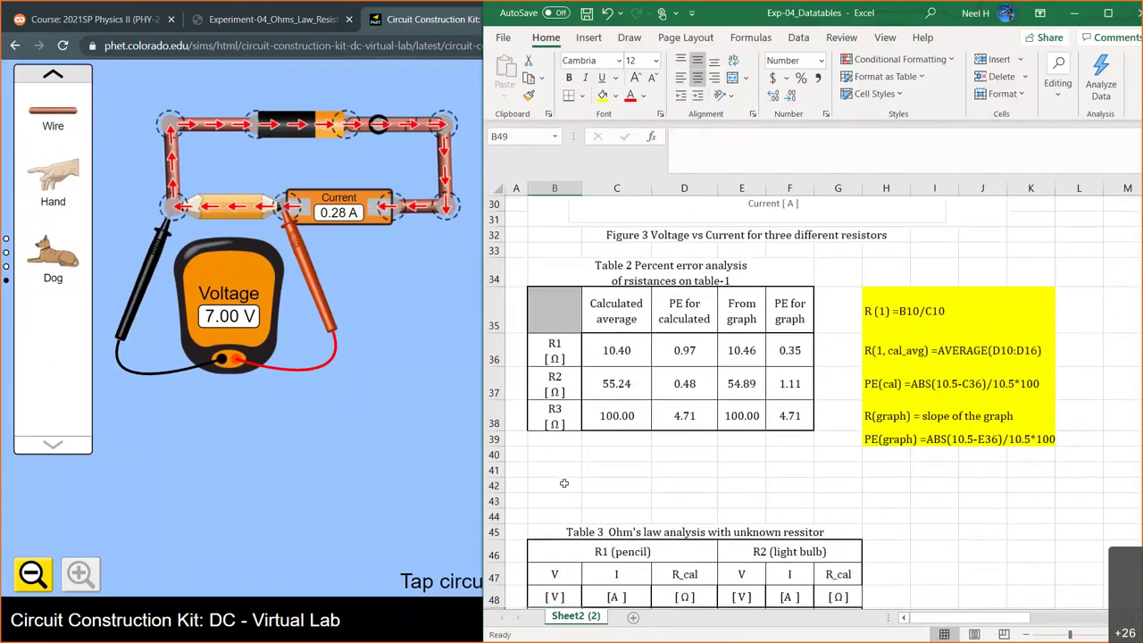
left_click(370, 388)
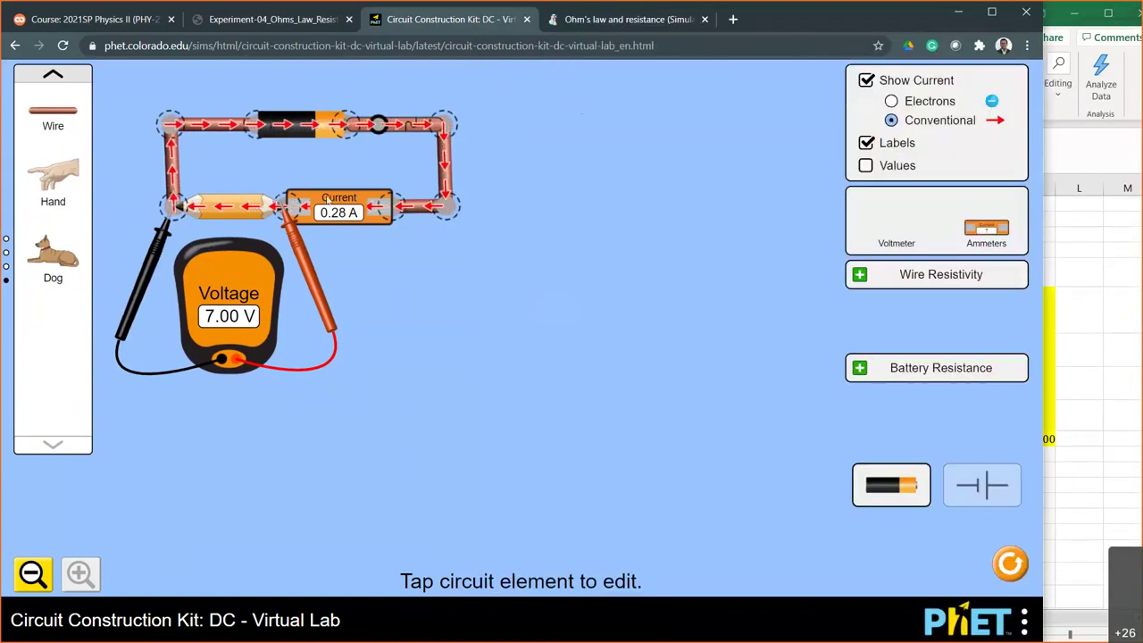
Step: Step the battery voltage down to 1.0 V, so the pencil reads 1.00 V and 0.04 A
left_click(300, 123)
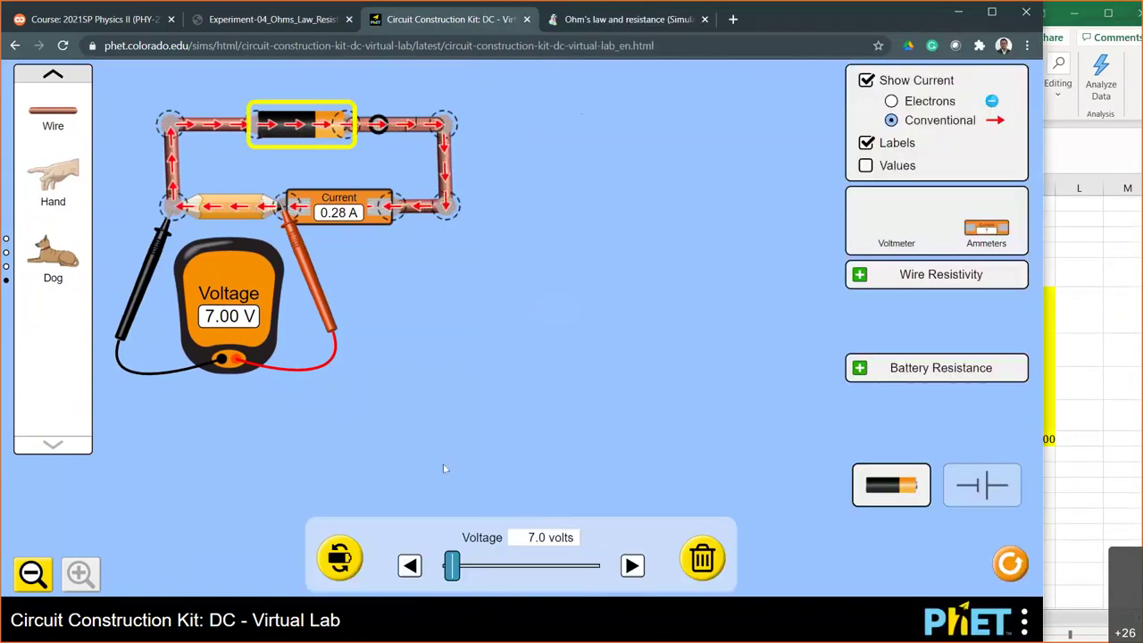
left_click(409, 567)
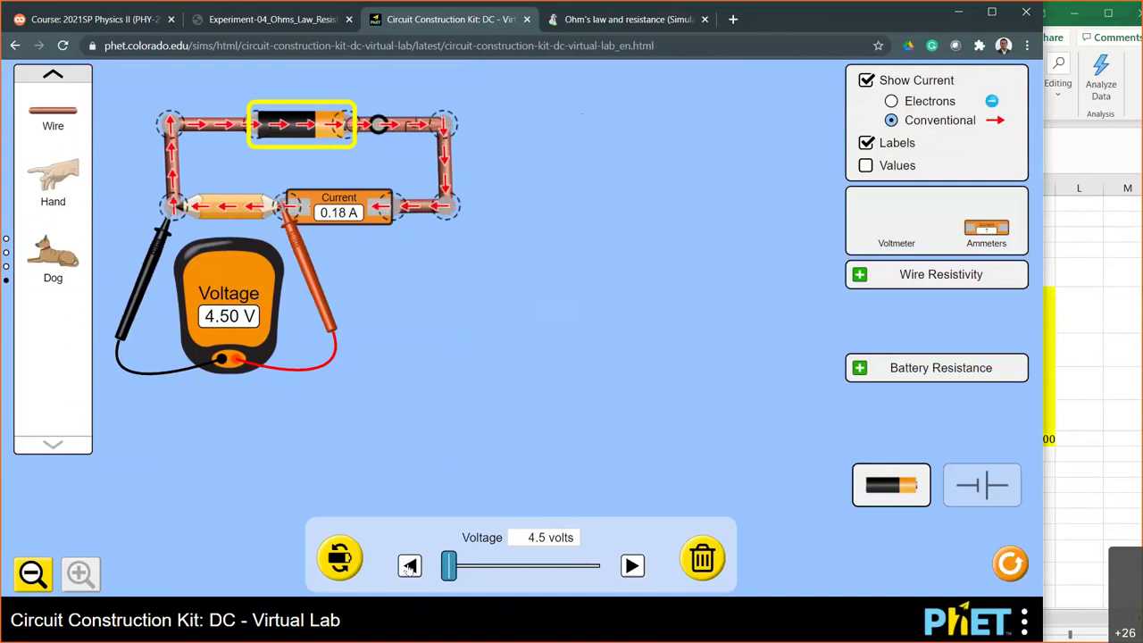
left_click(409, 567)
left_click(409, 566)
left_click(409, 566)
left_click(409, 566)
left_click(409, 567)
left_click(409, 567)
left_click(409, 566)
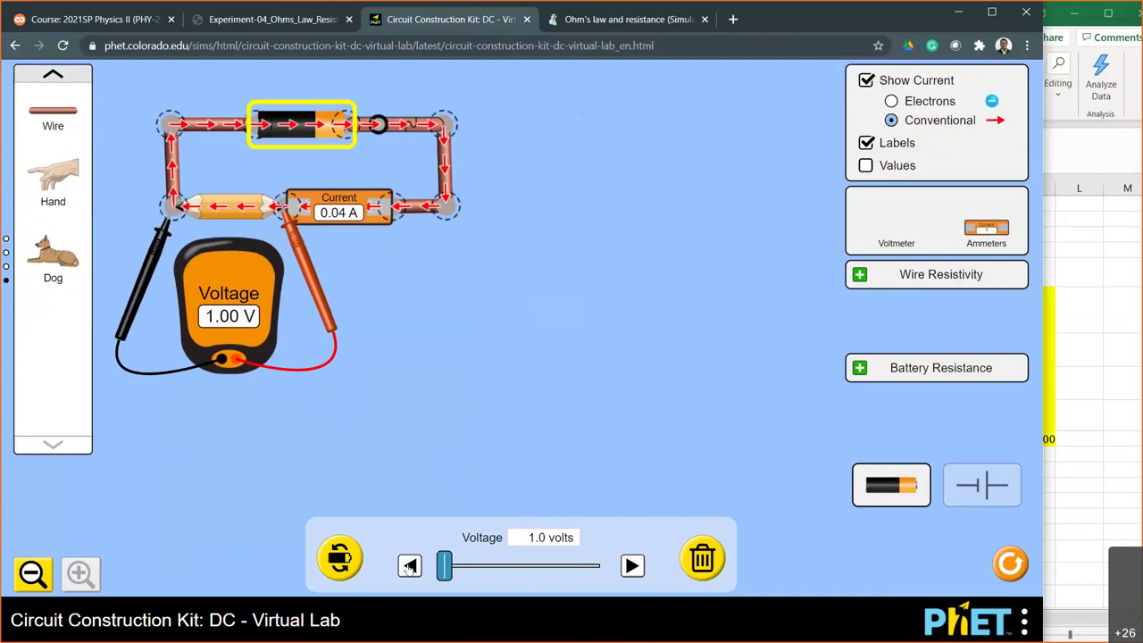
left_click(1068, 434)
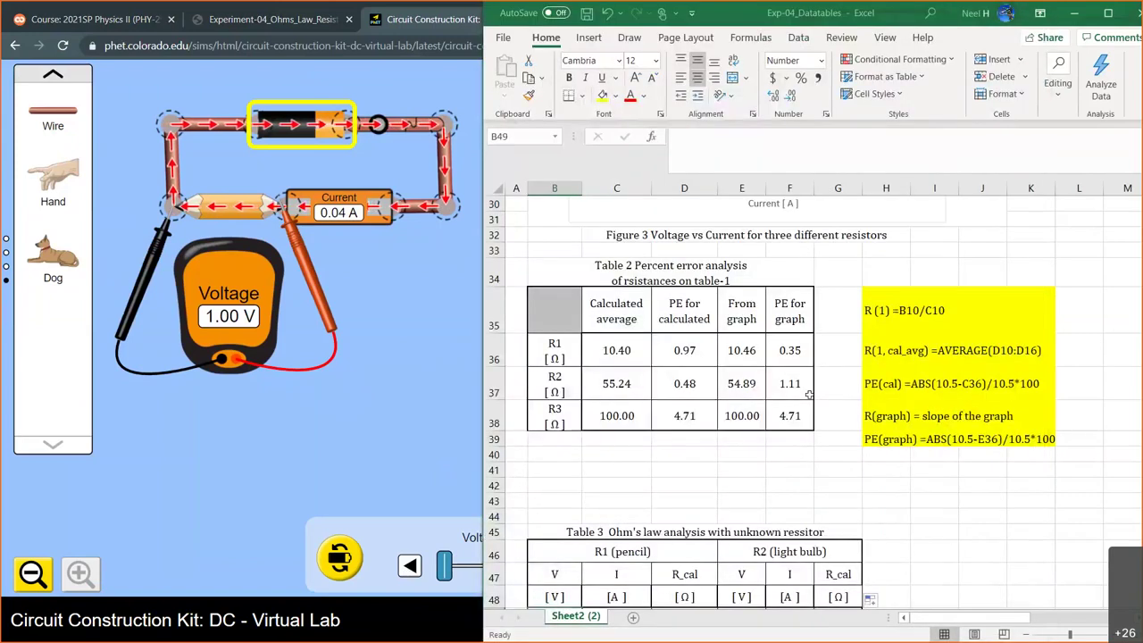
scroll(808, 394, "down", 2)
scroll(806, 395, "up", 7)
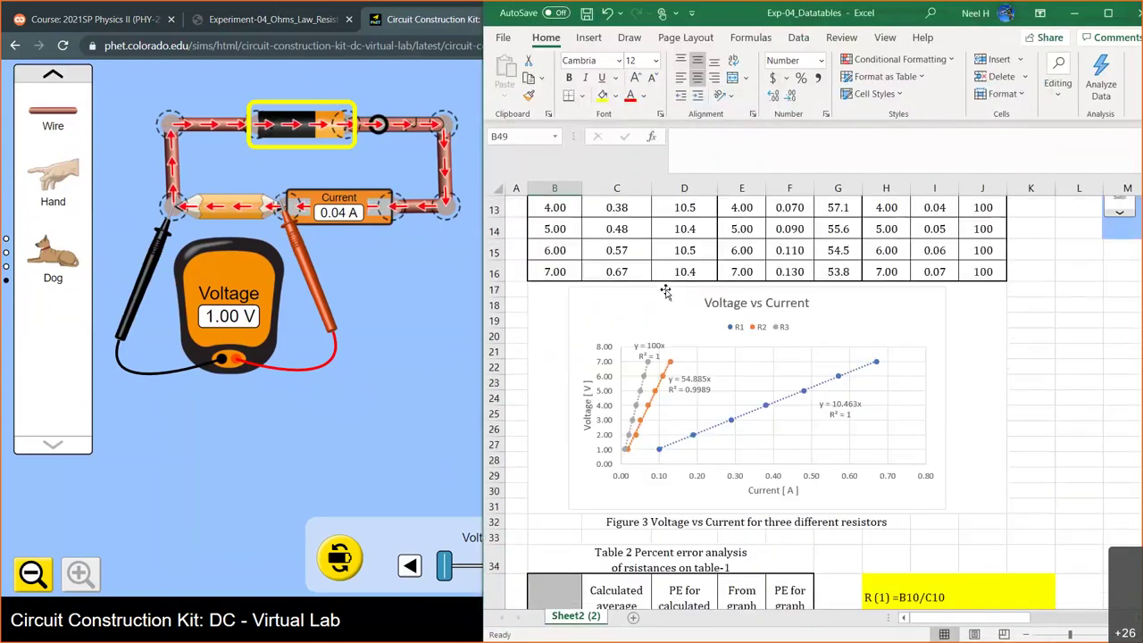
scroll(665, 292, "up", 3)
left_click_drag(555, 278, 554, 404)
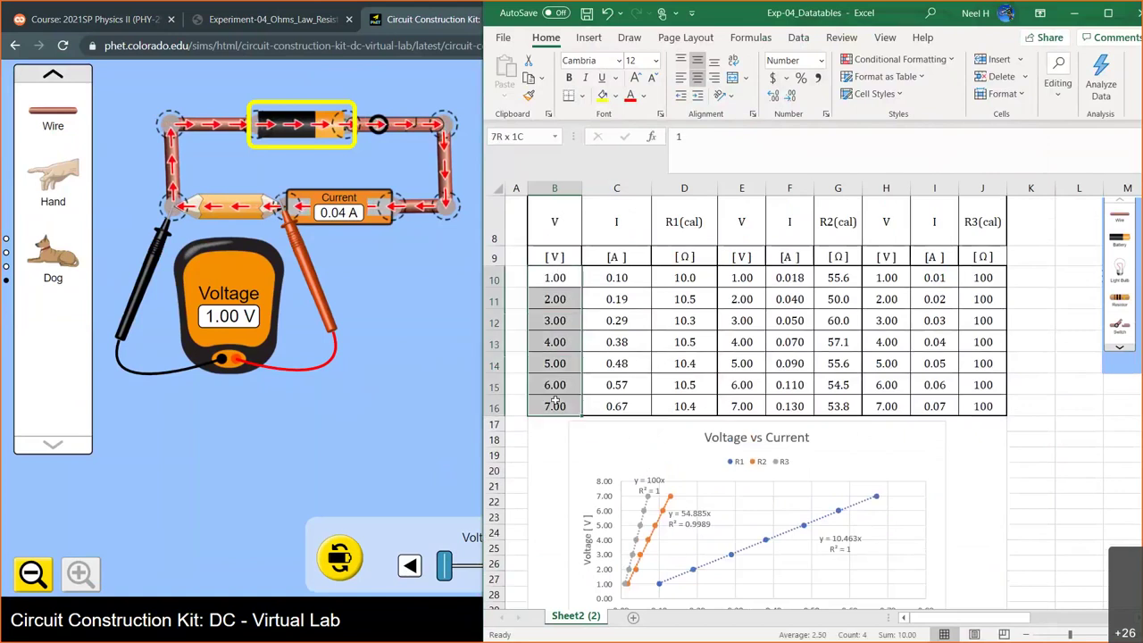
key("ctrl+c")
scroll(555, 402, "down", 9)
scroll(555, 400, "down", 2)
left_click(557, 353)
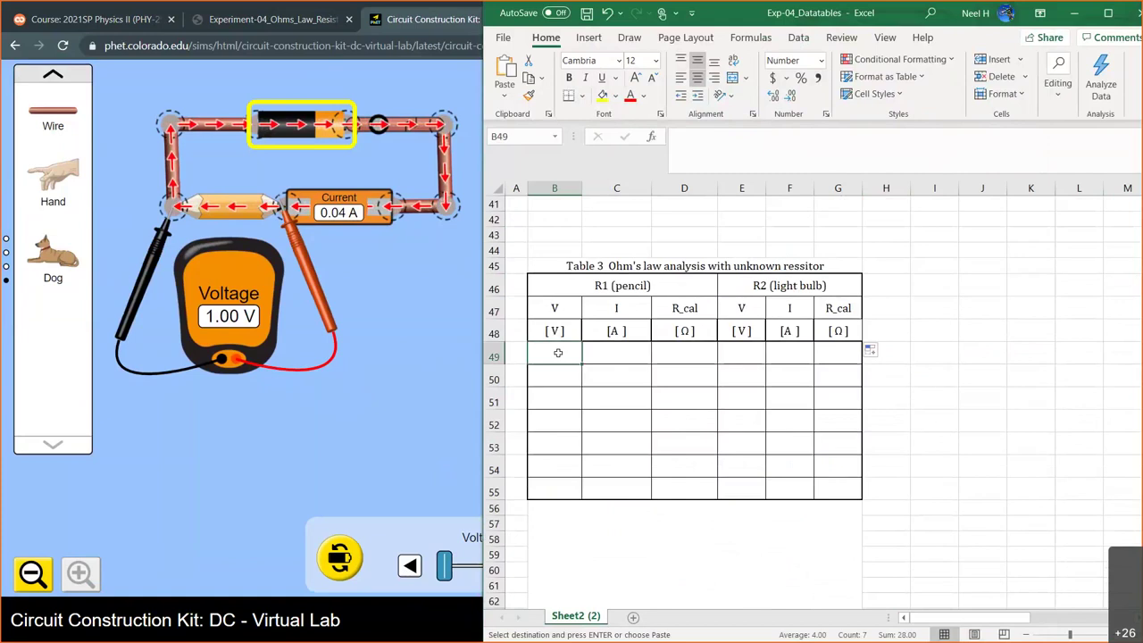
key("ctrl+v")
left_click(616, 354)
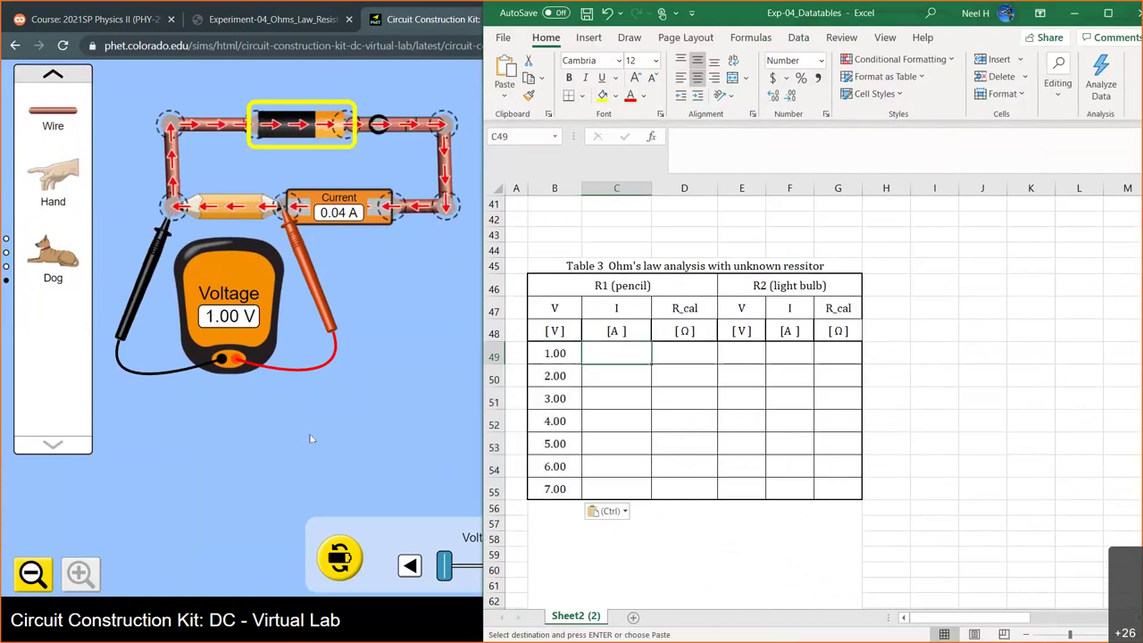
left_click(310, 439)
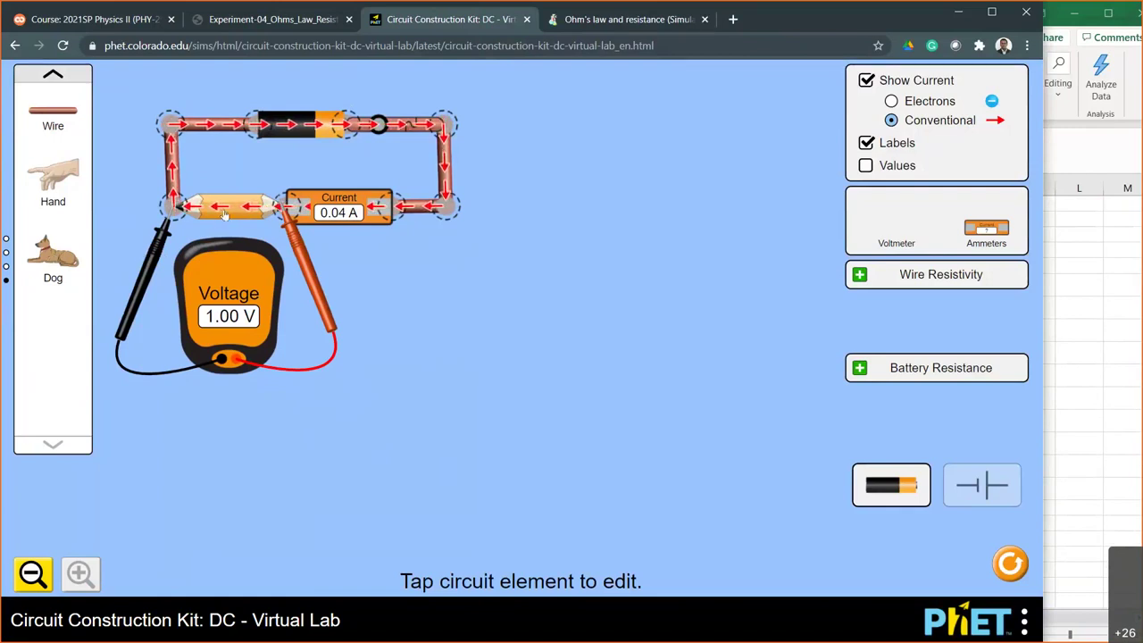
left_click(299, 124)
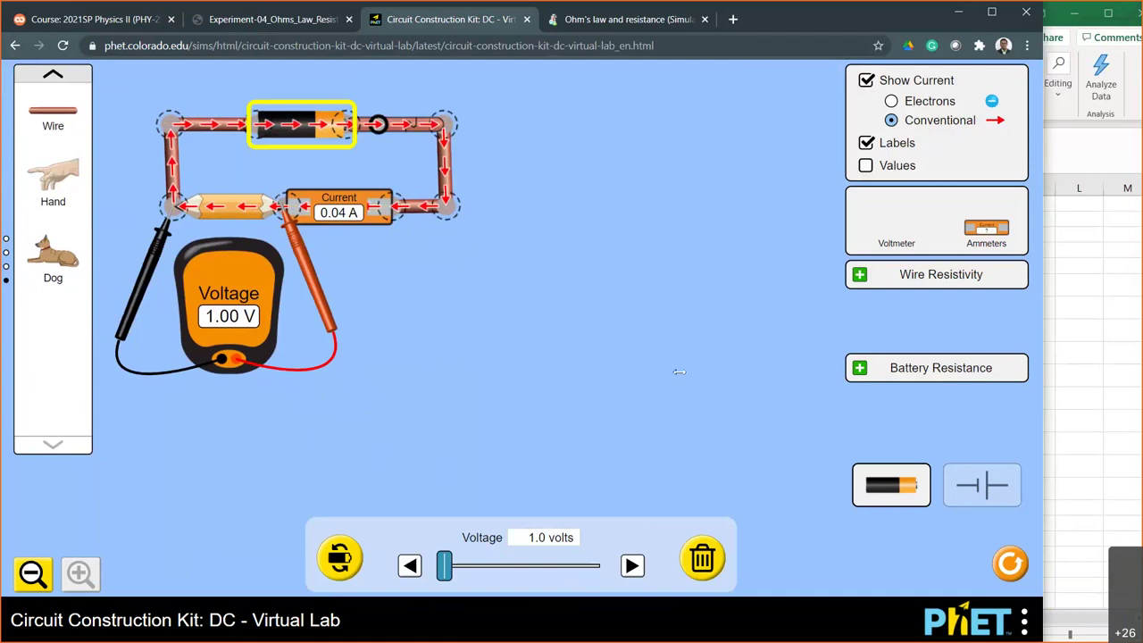
Step: Enter pencil currents 0.04, 0.08 and 0.12 A in C49:C51, raising the battery by 1 V between readings
left_click_drag(503, 366, 483, 365)
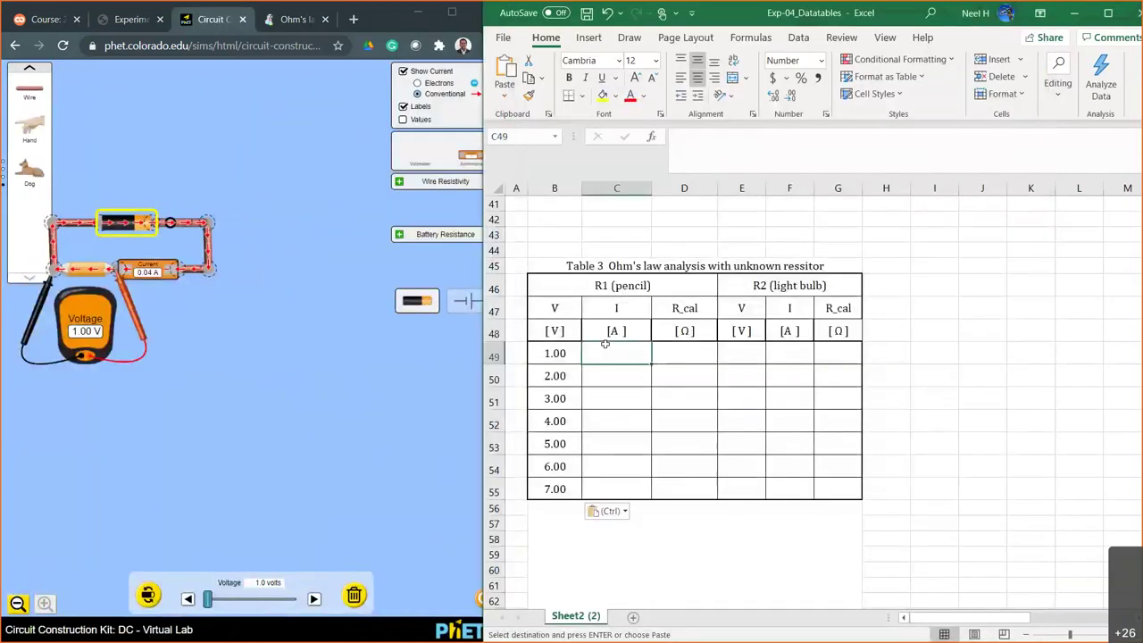
type(".")
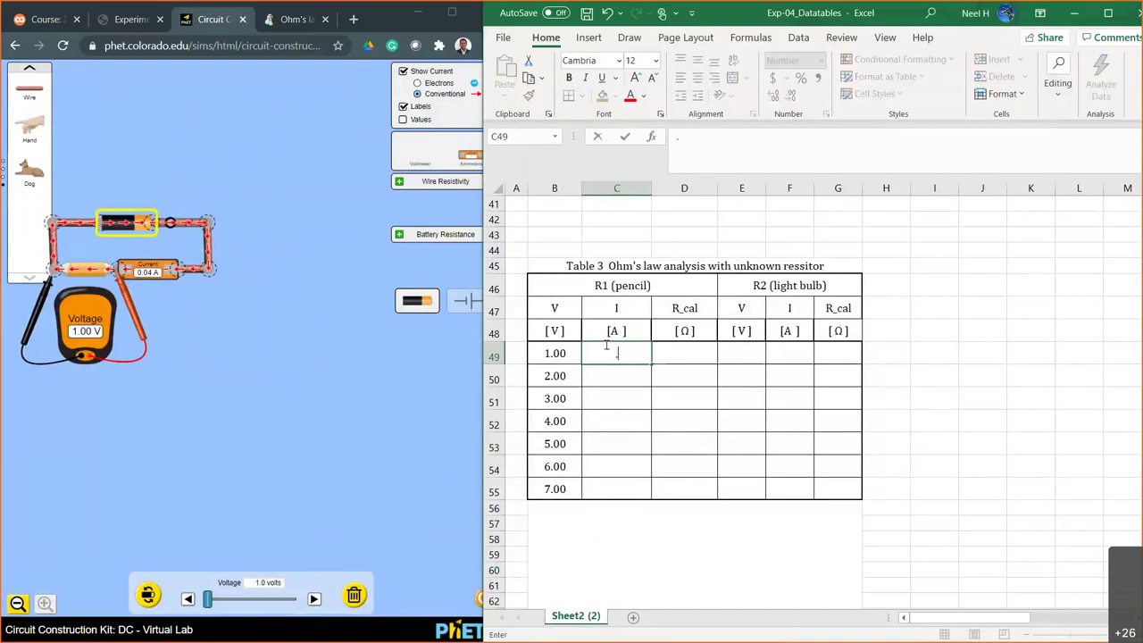
type("04")
key("Return")
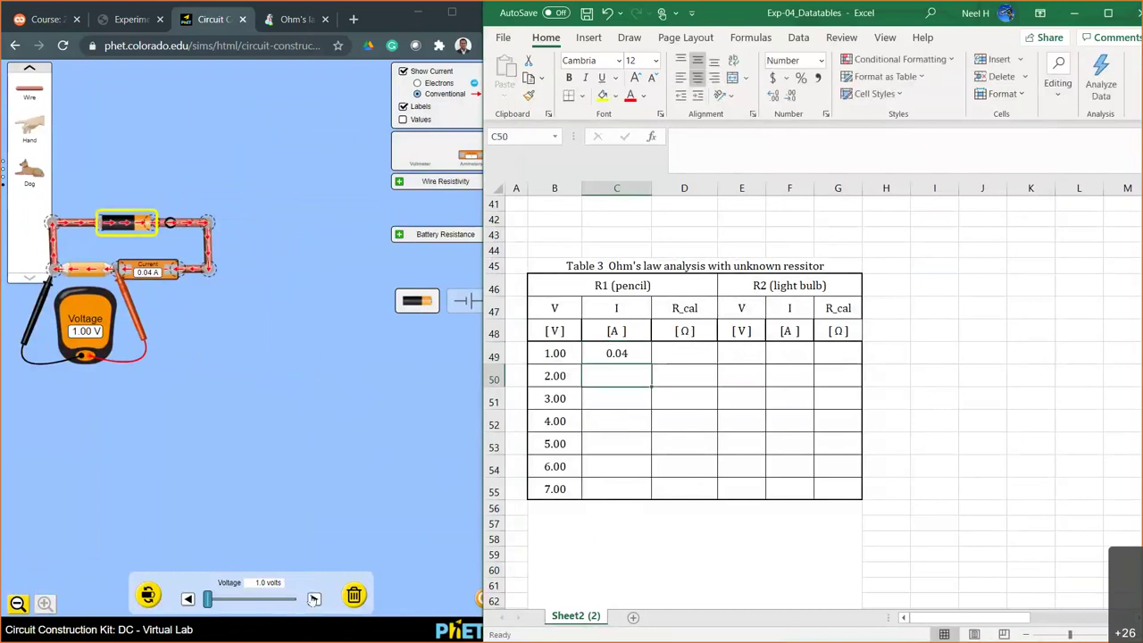
left_click(314, 598)
left_click(637, 382)
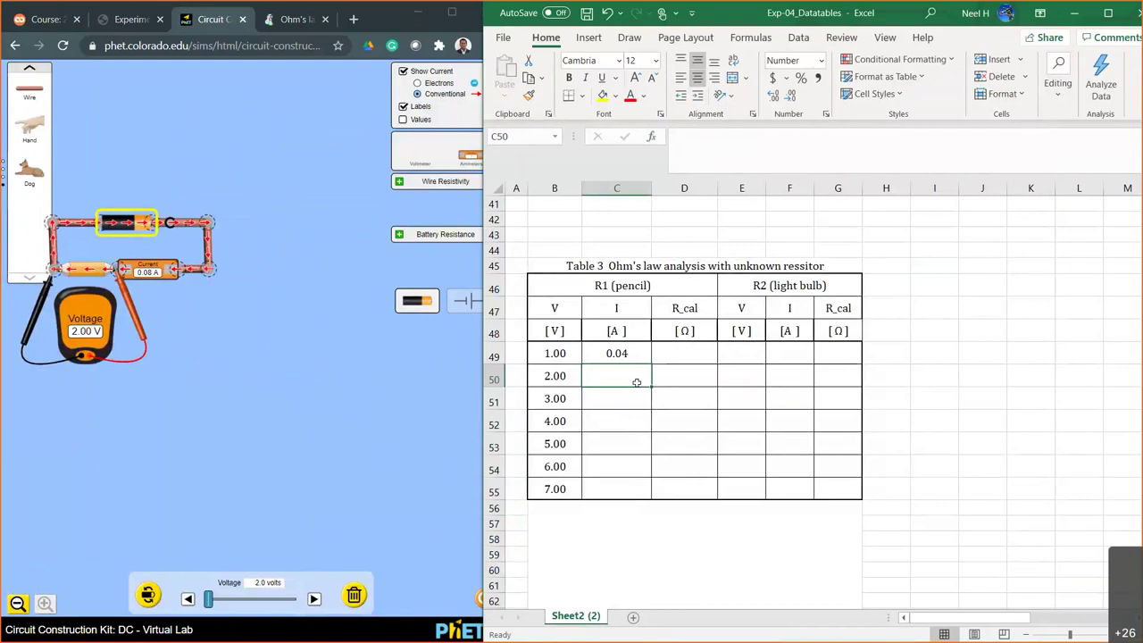
type(".08")
key("Return")
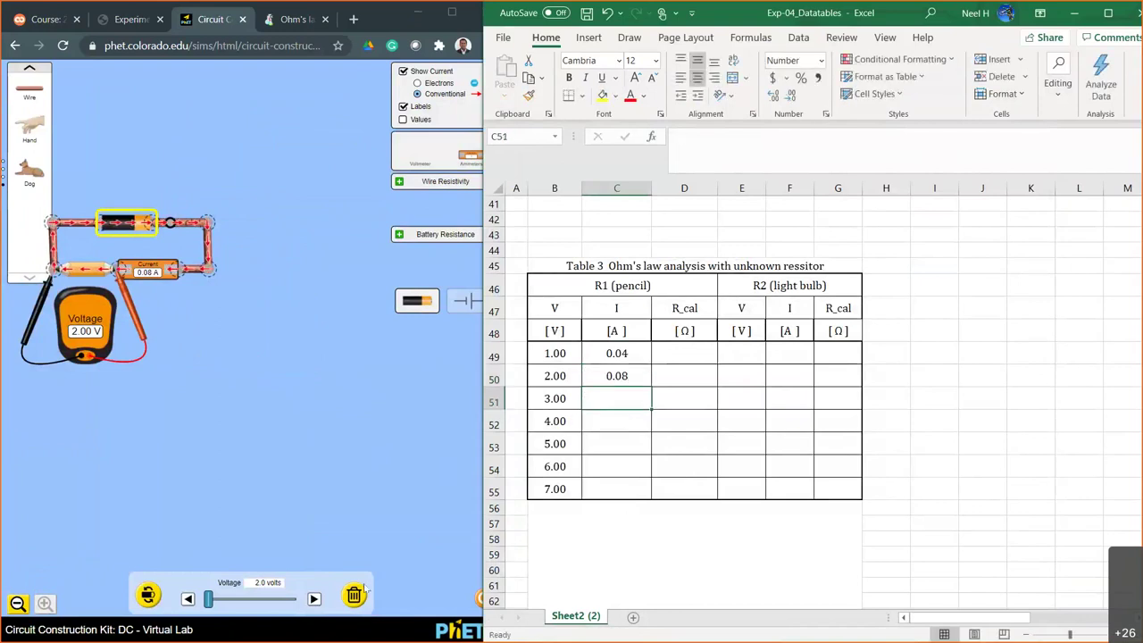
left_click(314, 599)
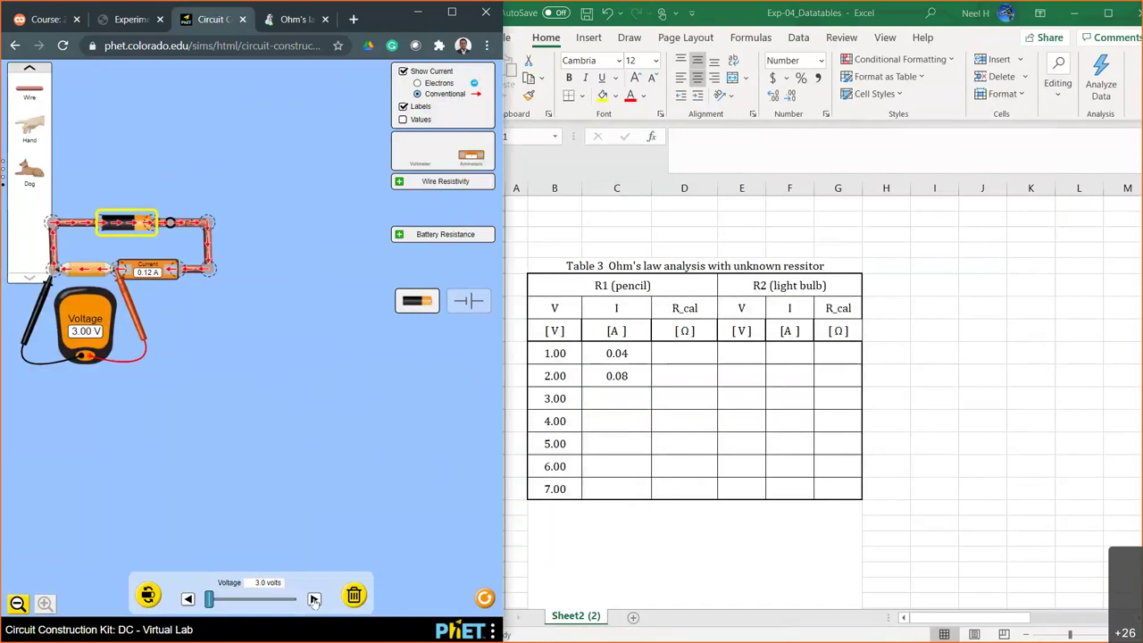
left_click(628, 400)
type(".12")
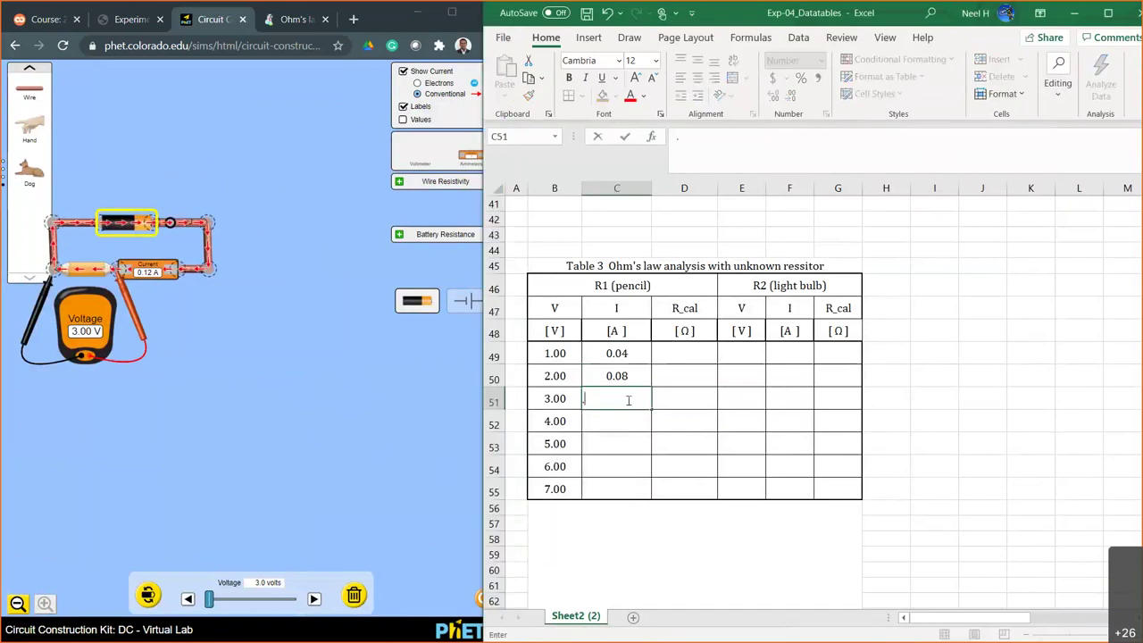
key("Return")
Step: Enter currents 0.16, 0.20 and 0.24 A in C52:C54 for 4.0, 5.0 and 6.0 V
left_click(313, 598)
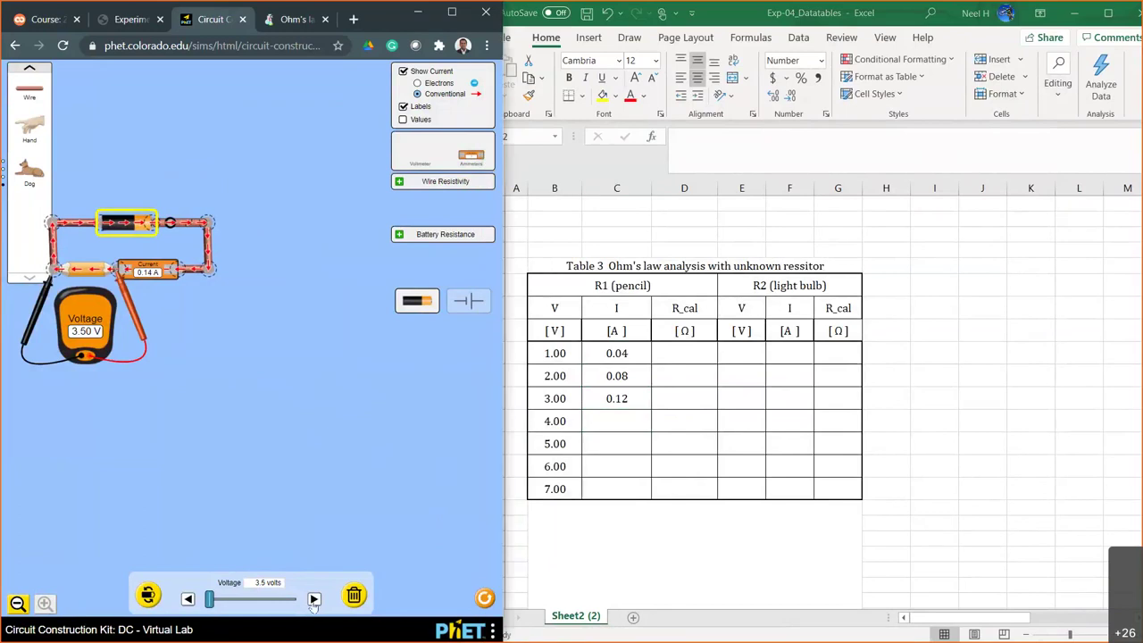
left_click(616, 420)
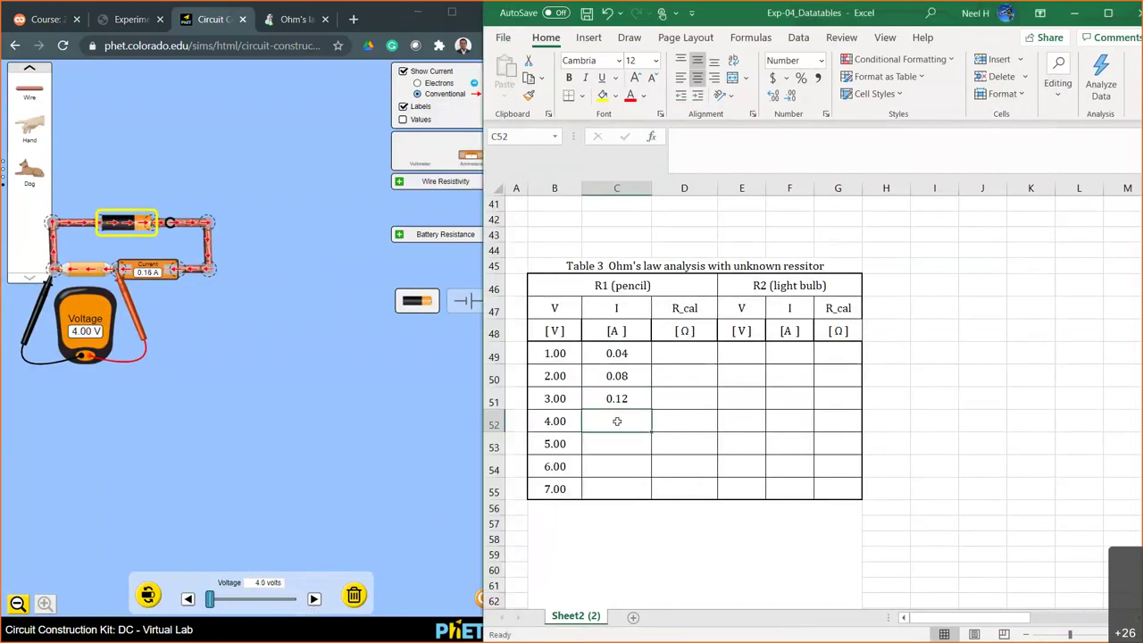
type("0.16")
left_click(596, 444)
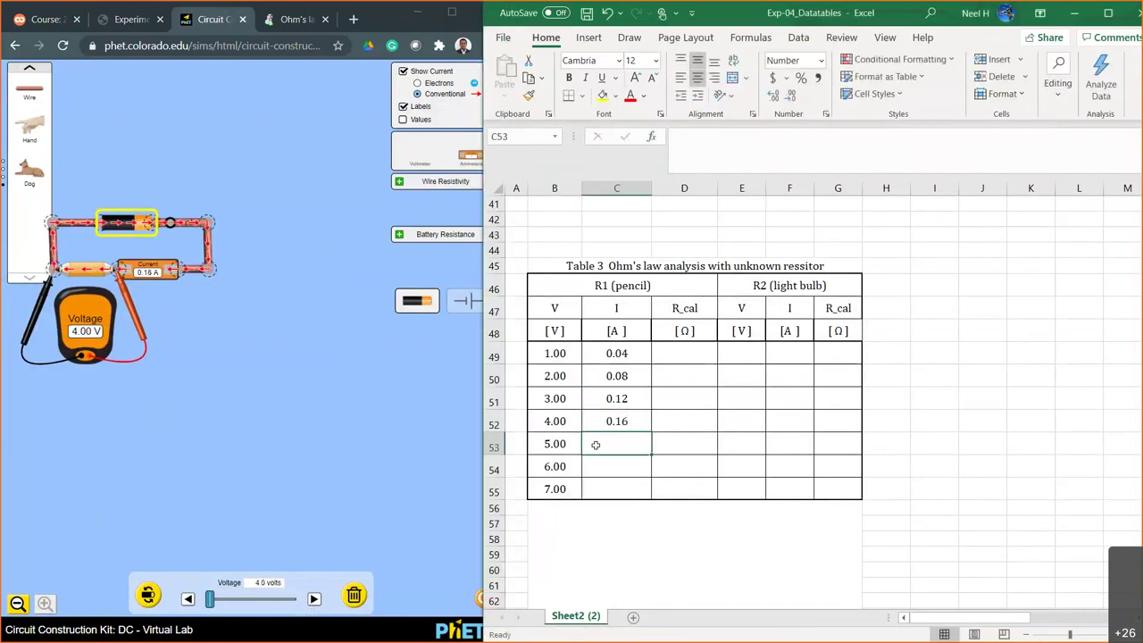
left_click(314, 600)
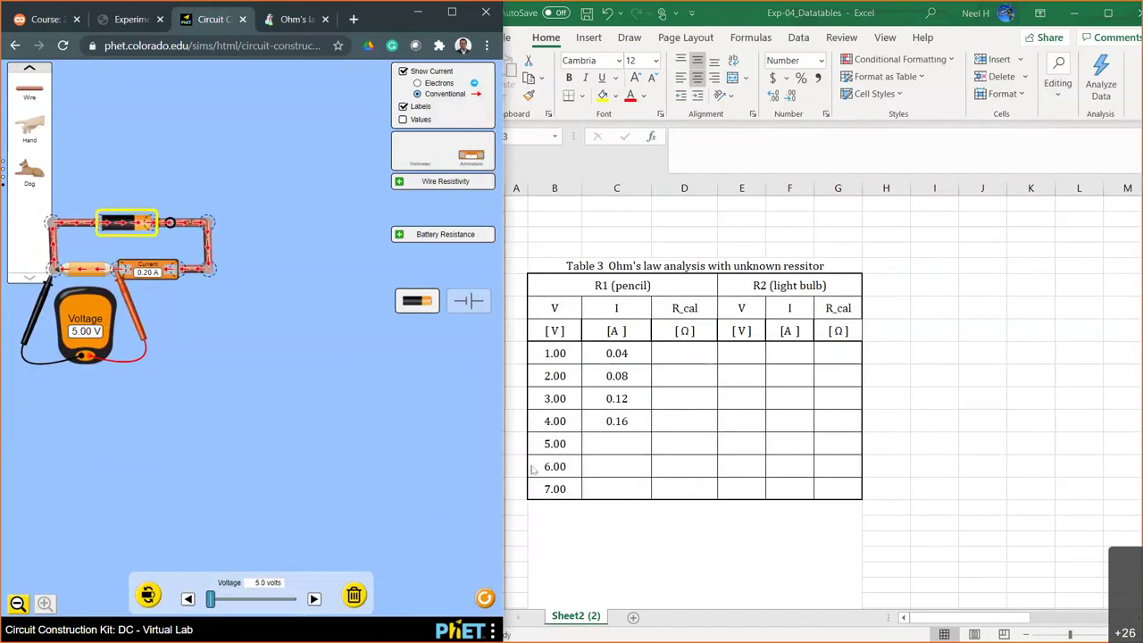
left_click(610, 436)
type("0.20")
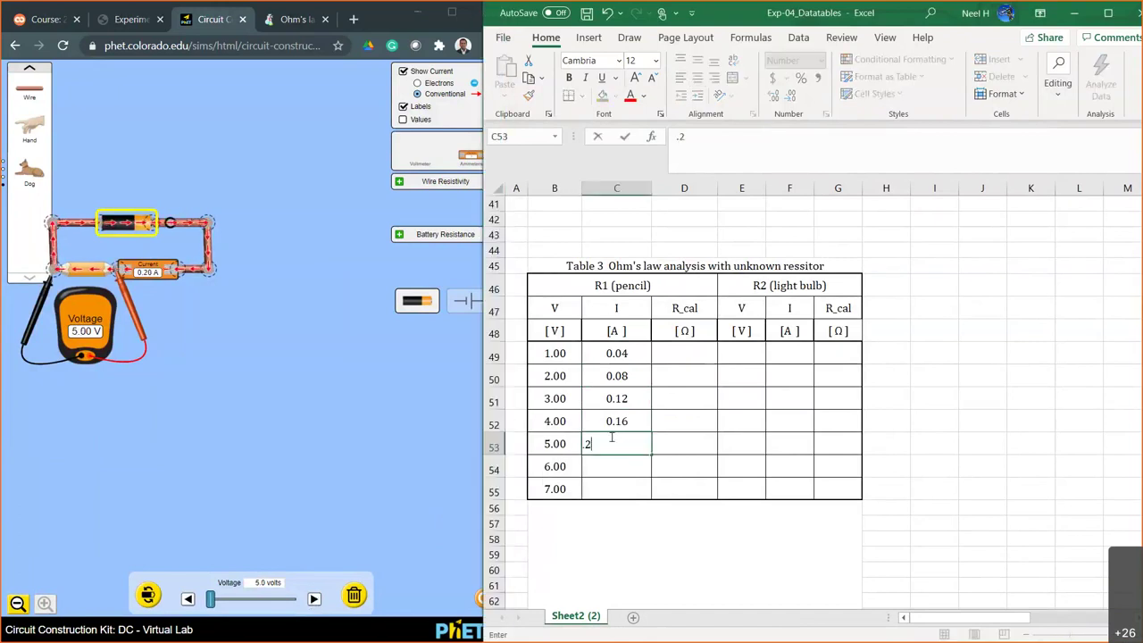
key("Return")
left_click(314, 599)
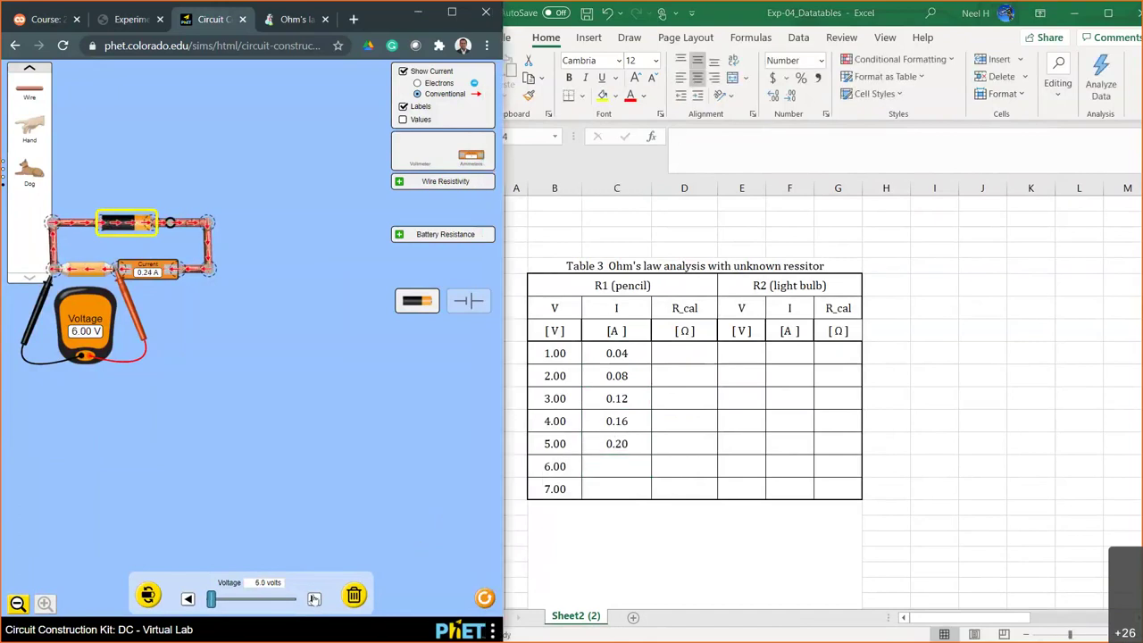
left_click(616, 469)
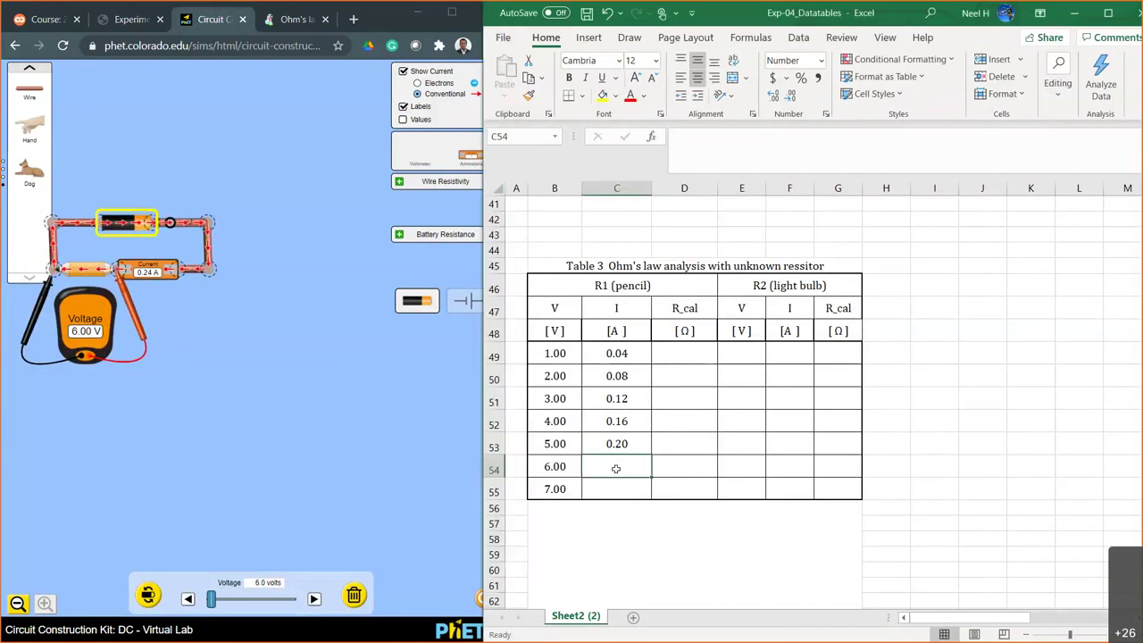
type("0.24")
key("Return")
Step: Raise the battery to 7.0 V and enter the final 0.28 A current in C55
left_click(313, 599)
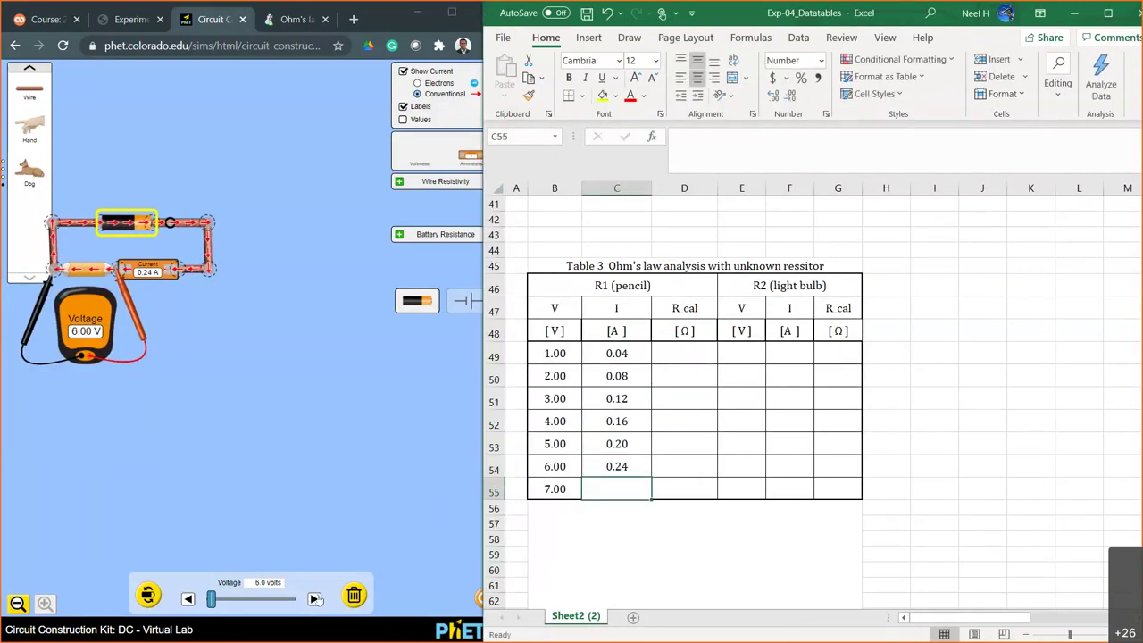
left_click(616, 490)
type("0.28")
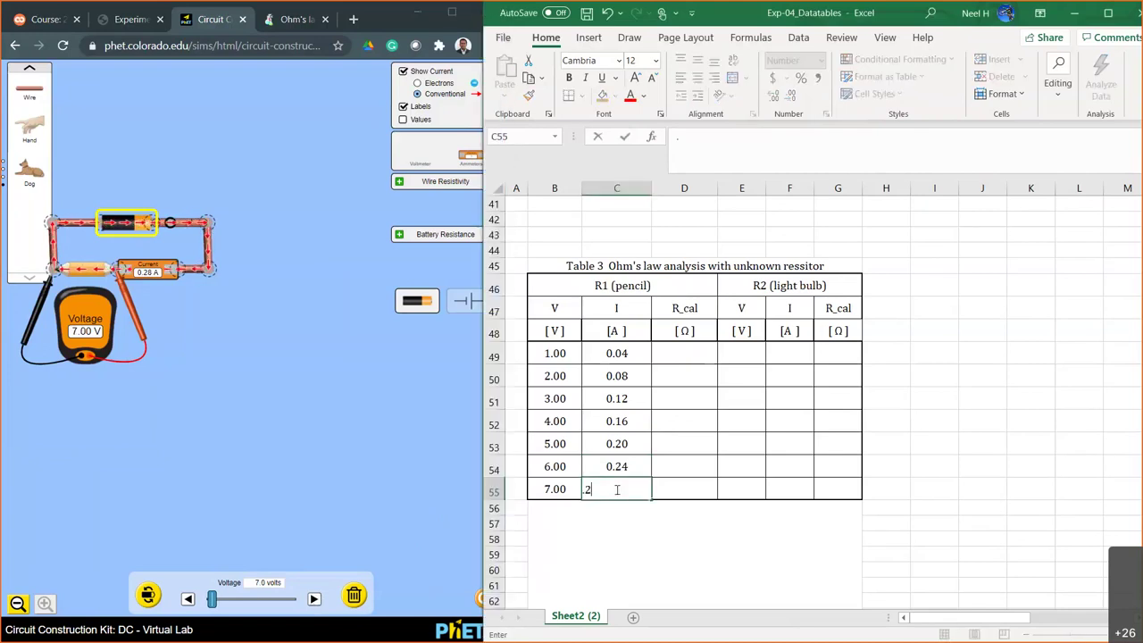
key("Return")
left_click_drag(554, 509, 838, 600)
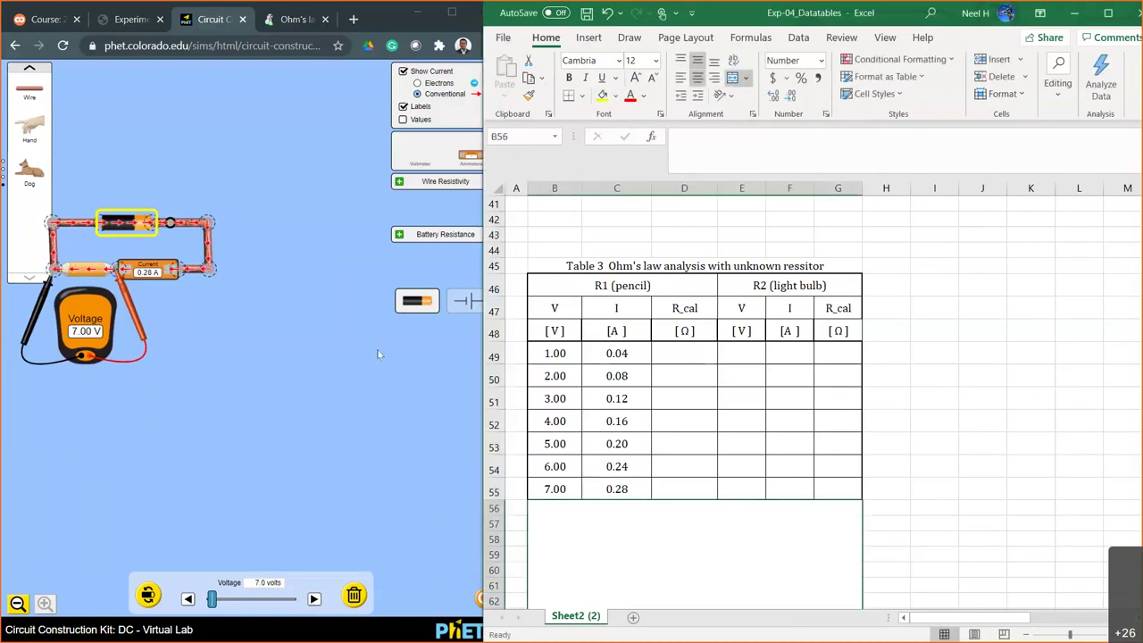
left_click(321, 287)
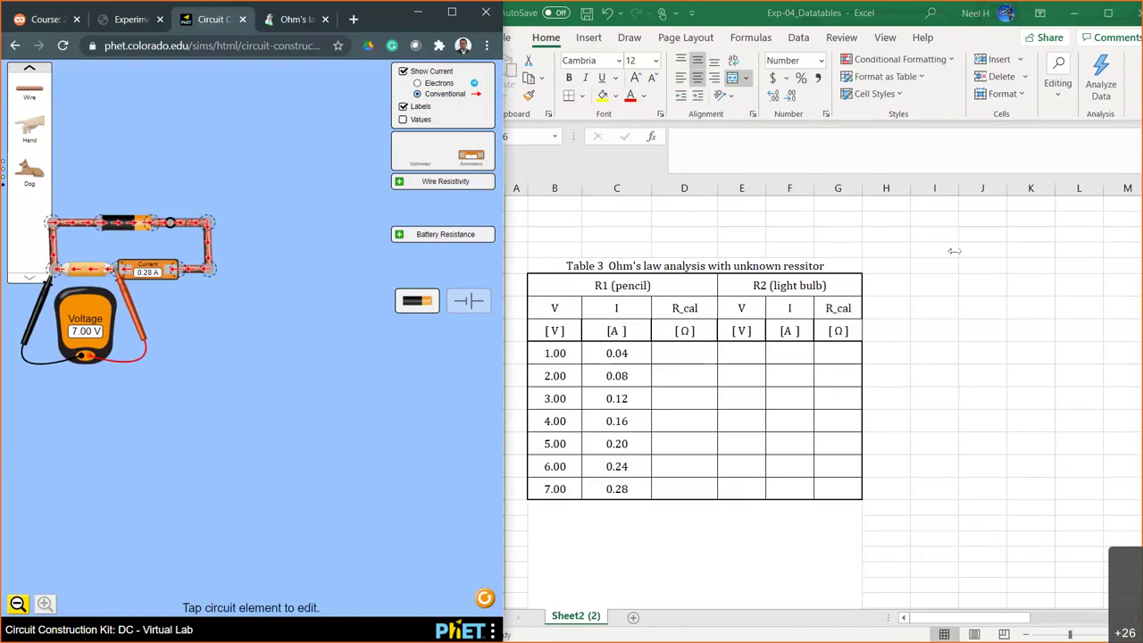
Step: Pull both voltmeter probes off the pencil and move the voltmeter lower on the canvas
left_click_drag(1079, 250, 1079, 251)
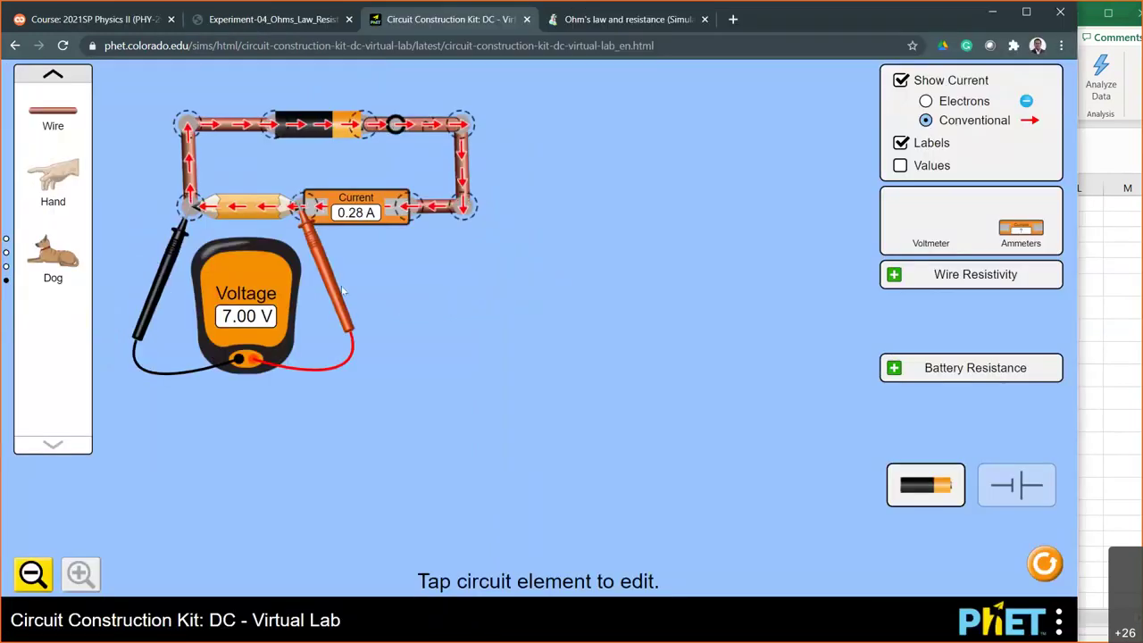
left_click_drag(362, 331, 385, 393)
left_click_drag(158, 288, 149, 350)
left_click_drag(248, 268, 243, 364)
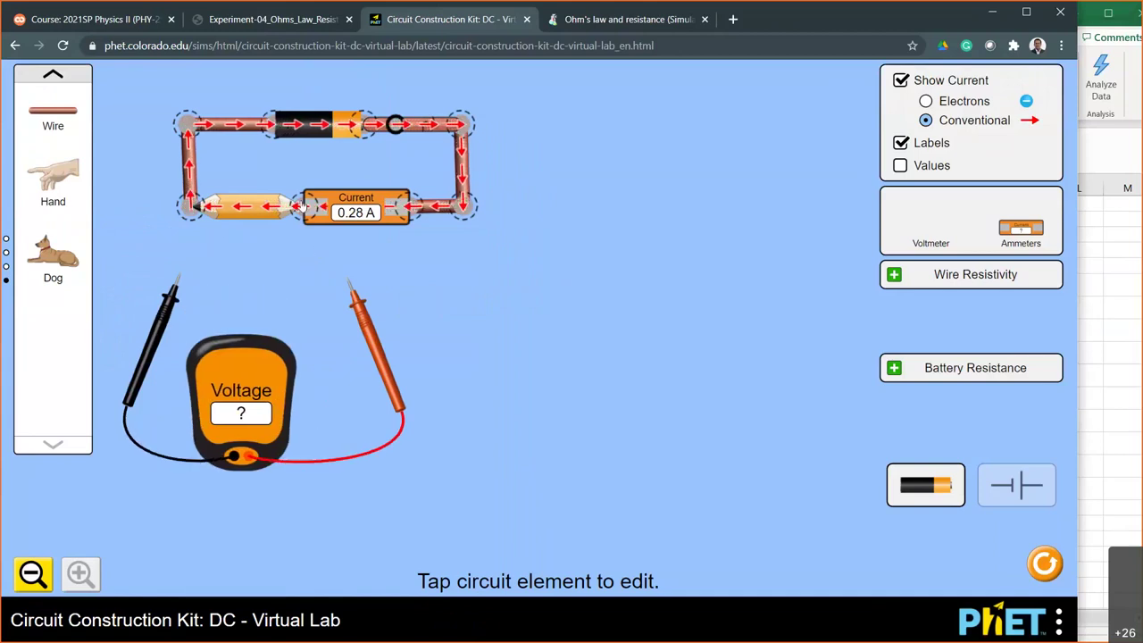
Step: Cut the pencil free from the ammeter and wire, and return it to the parts toolbox
left_click(300, 208)
left_click(301, 140)
left_click(164, 206)
left_click(115, 244)
left_click_drag(227, 231, 51, 329)
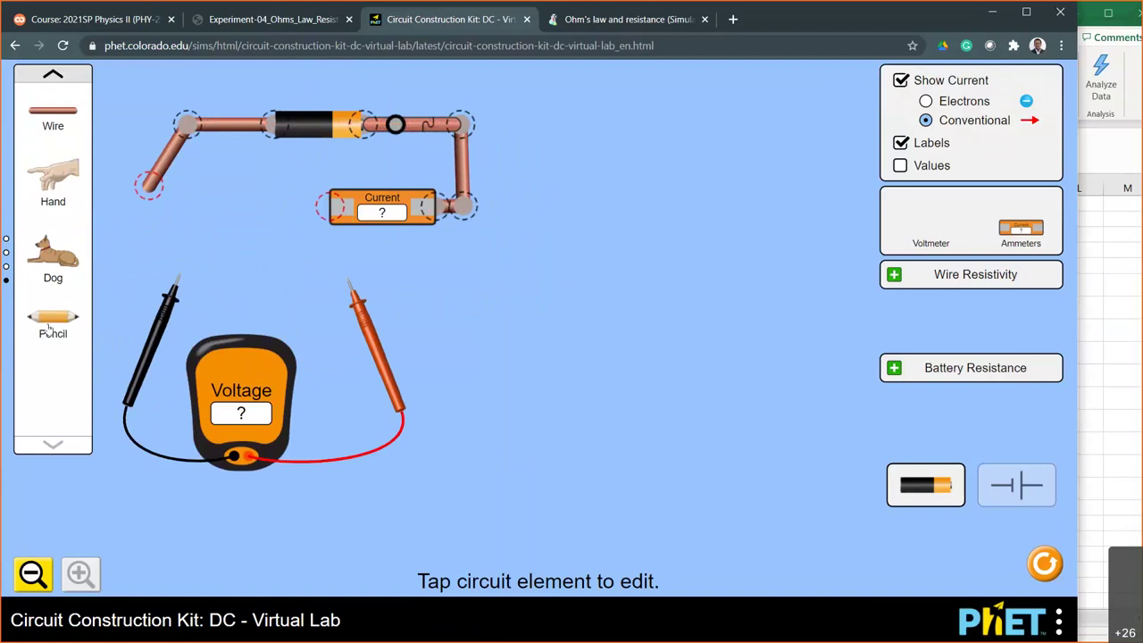
Step: Page the parts toolbox to the page showing the Light Bulb
left_click(54, 75)
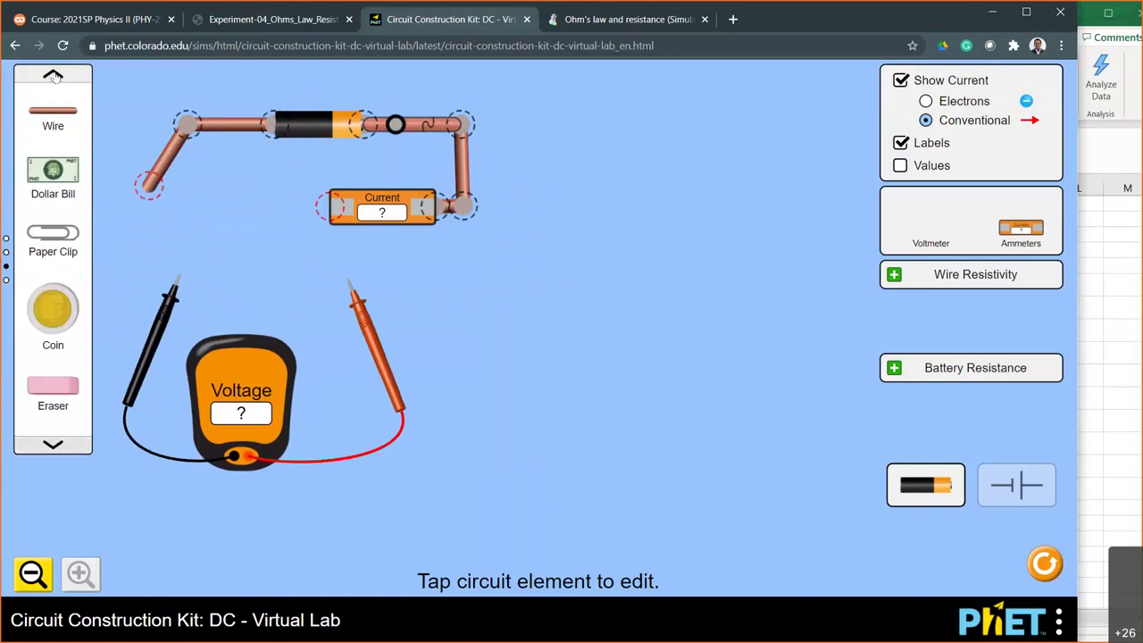
left_click(54, 75)
left_click(54, 75)
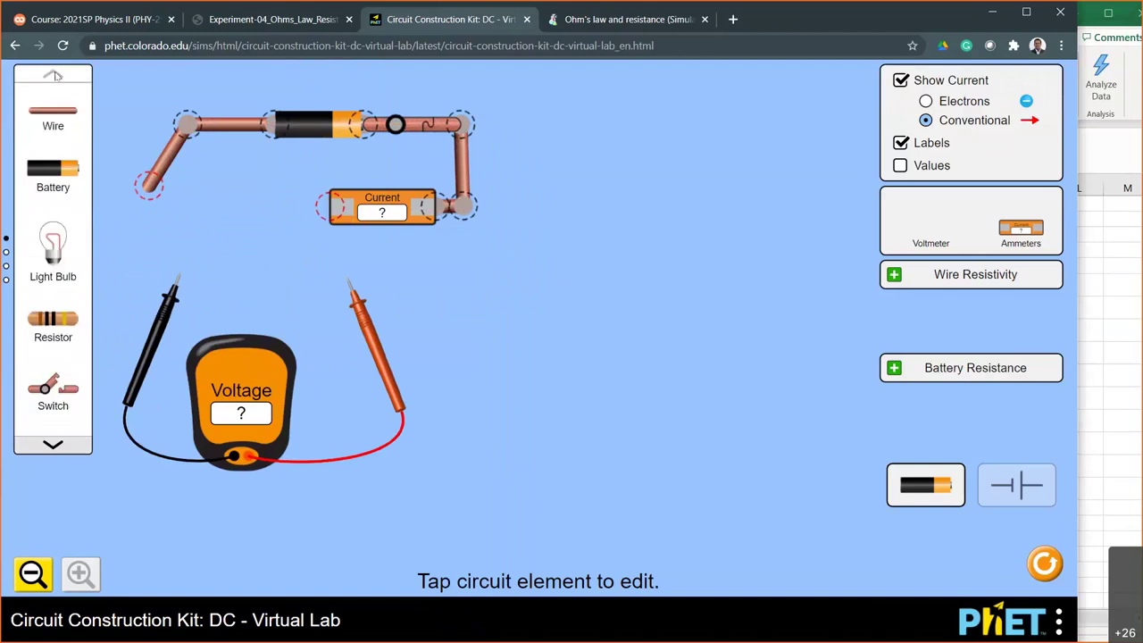
left_click(66, 431)
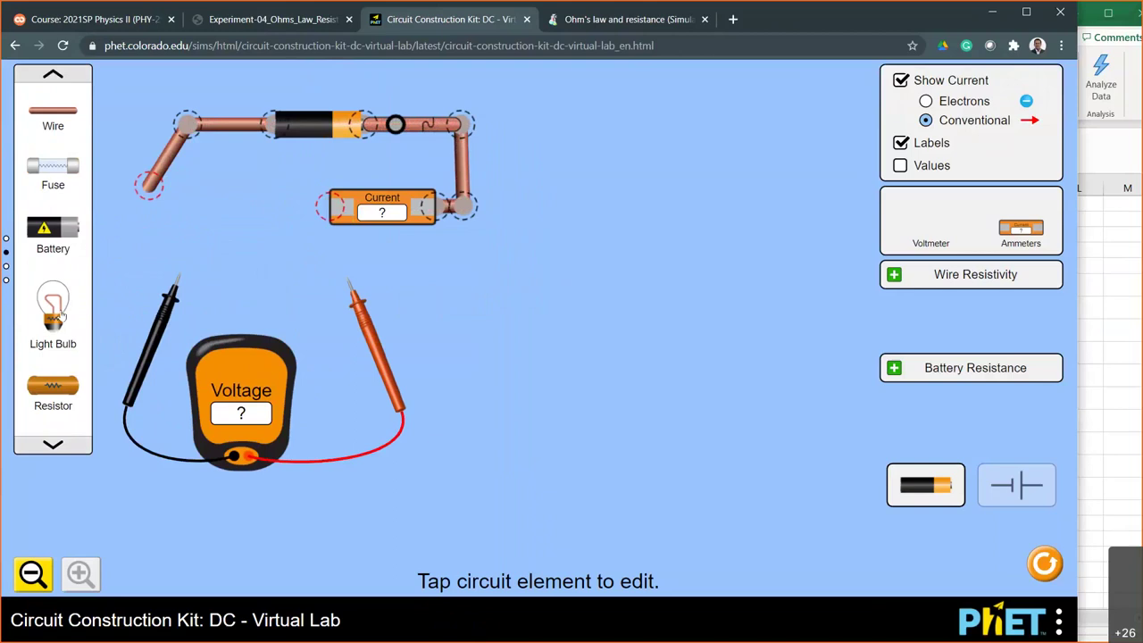
left_click(55, 77)
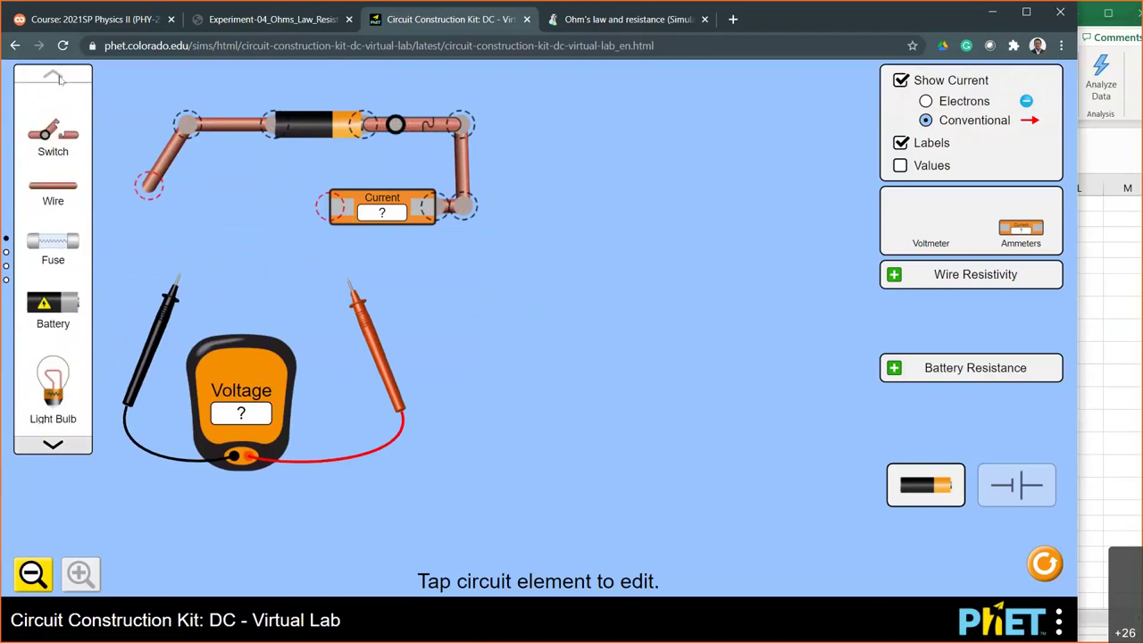
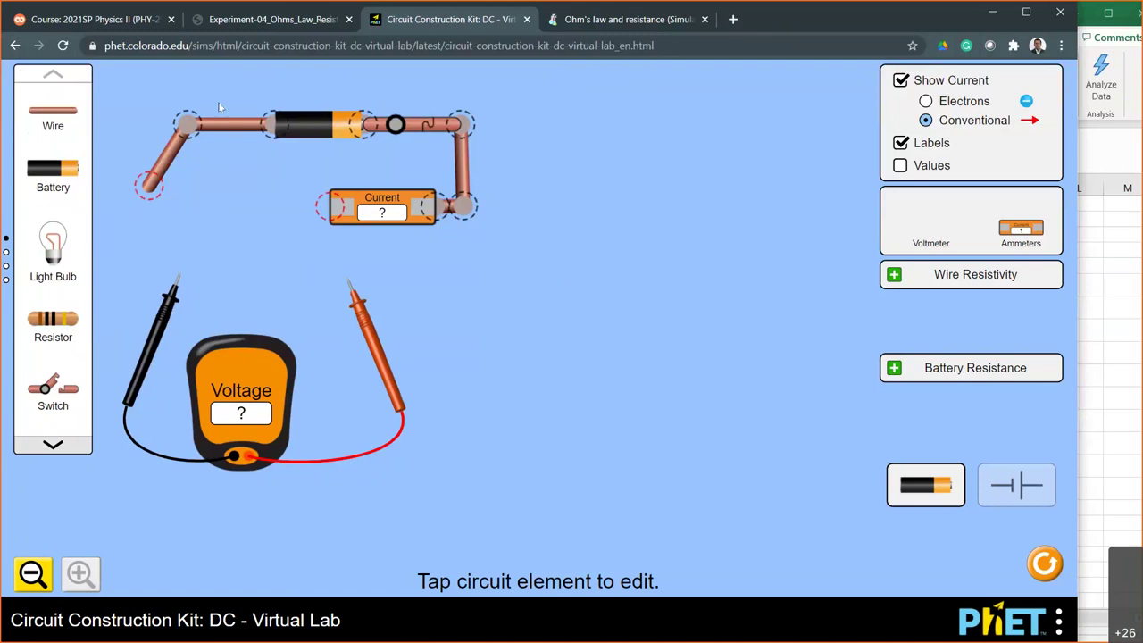
Step: Attach a new light bulb to the ammeter and close the circuit with a wire
left_click_drag(57, 254, 292, 235)
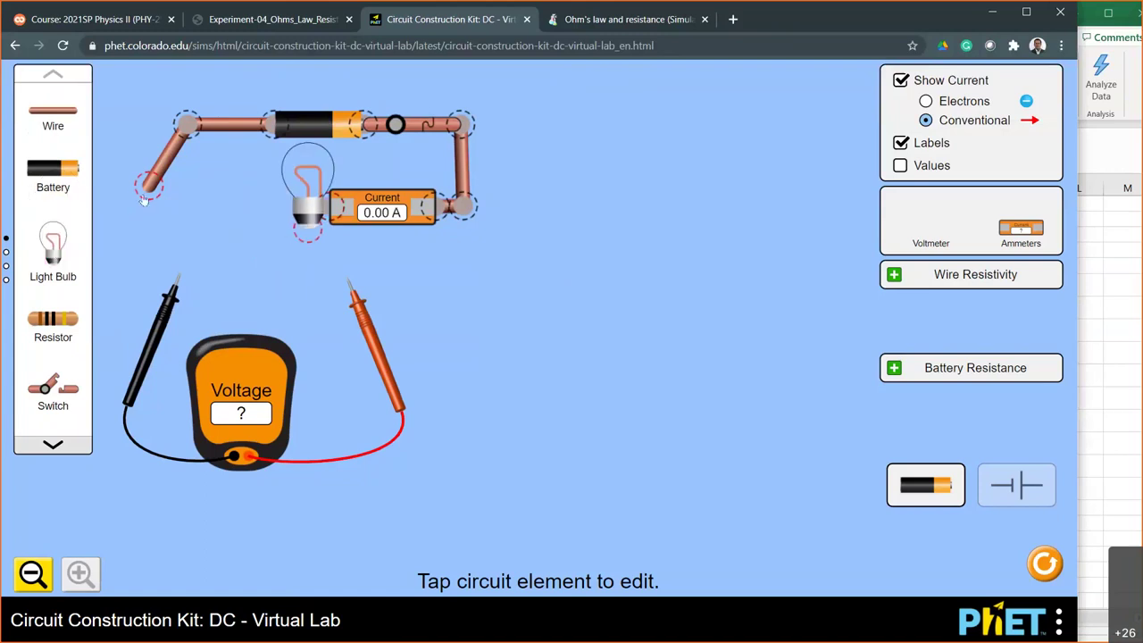
left_click_drag(161, 182, 196, 207)
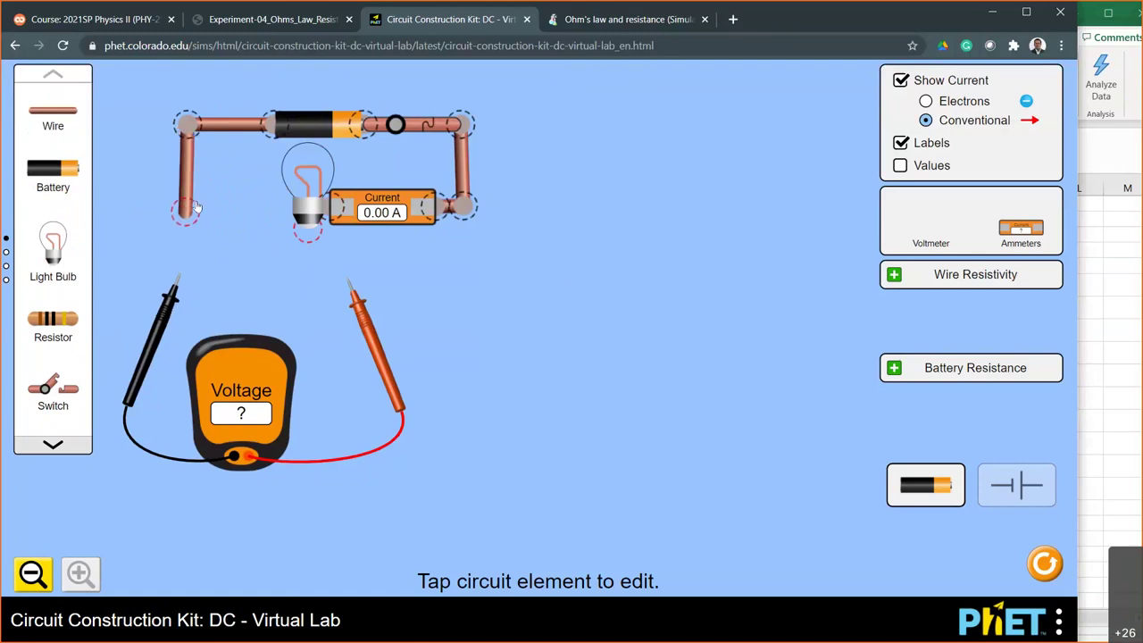
left_click_drag(57, 112, 185, 211)
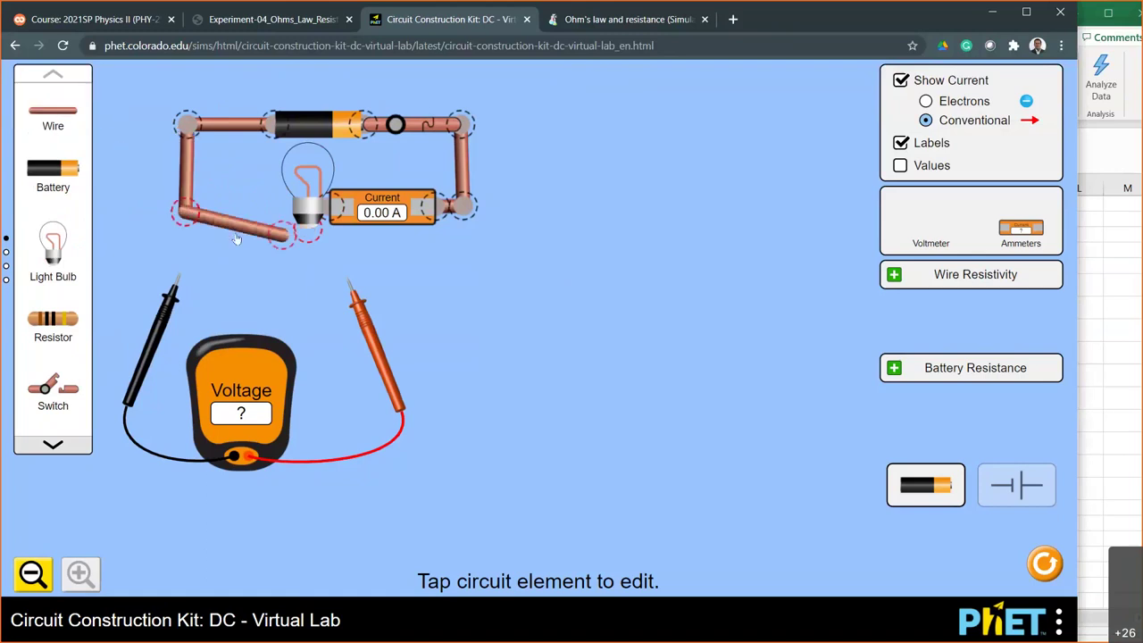
left_click_drag(309, 234, 307, 228)
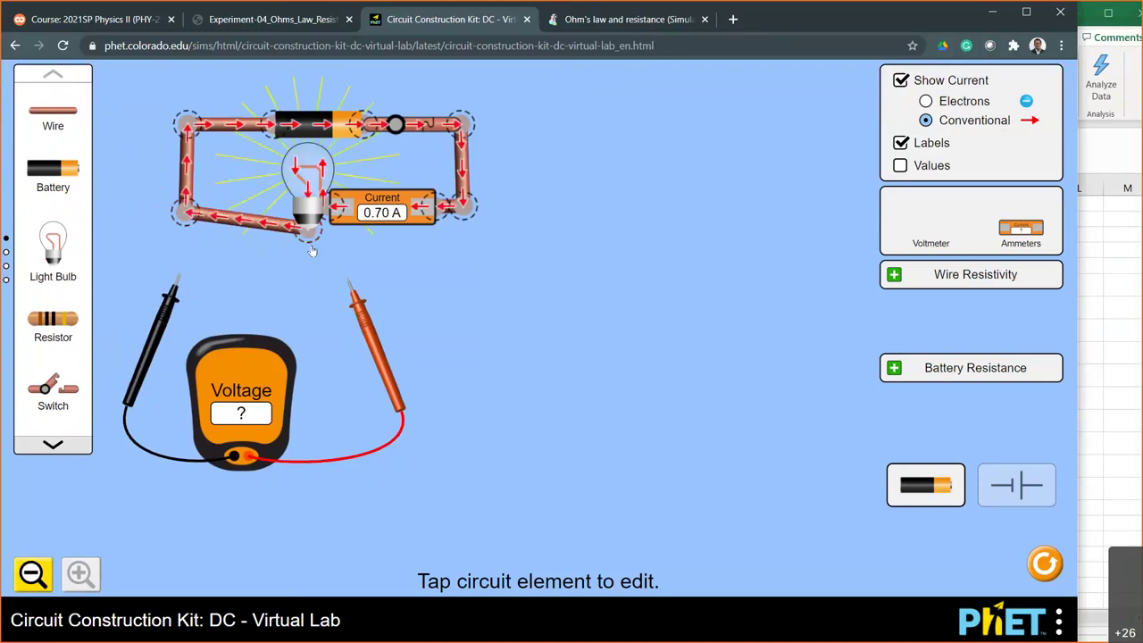
Step: Place the voltmeter probes across the bulb, reading 7.00 V at 0.70 A
left_click_drag(353, 303, 339, 237)
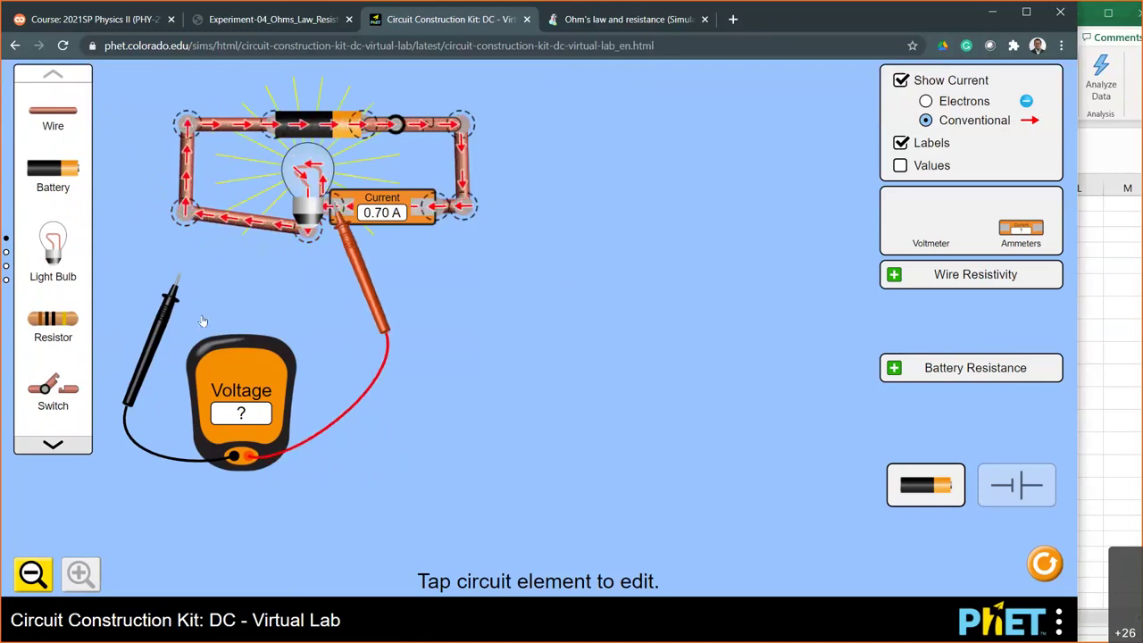
left_click_drag(159, 308, 291, 268)
left_click_drag(228, 362, 196, 271)
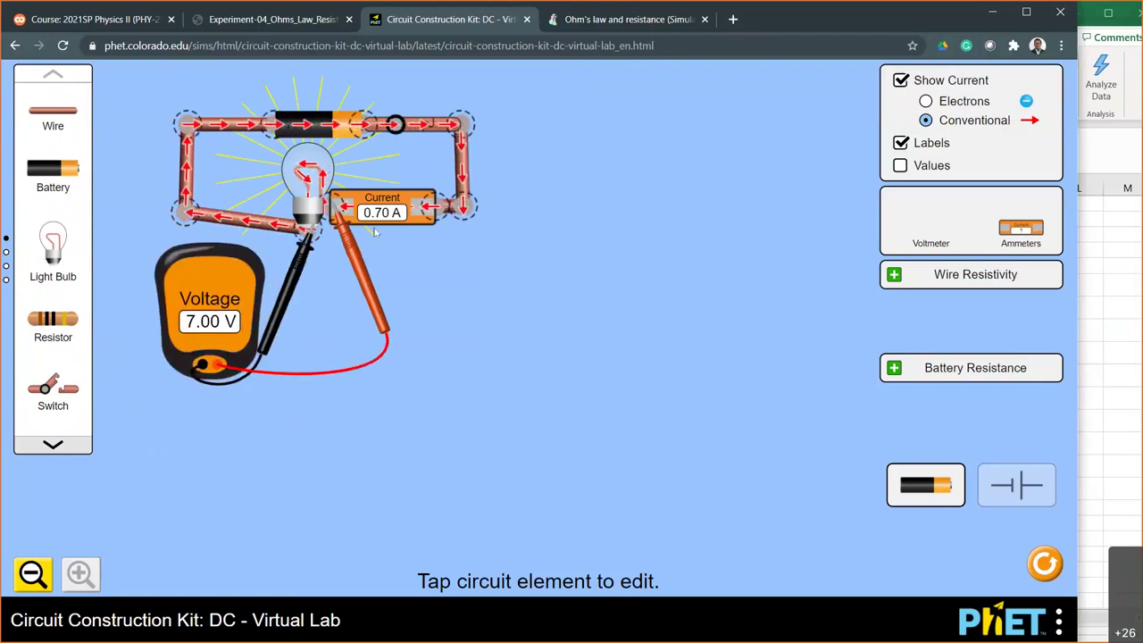
Step: Set the battery to 1.0 V (bulb at 1.00 V, 0.10 A) and place the simulator beside Excel
left_click(317, 125)
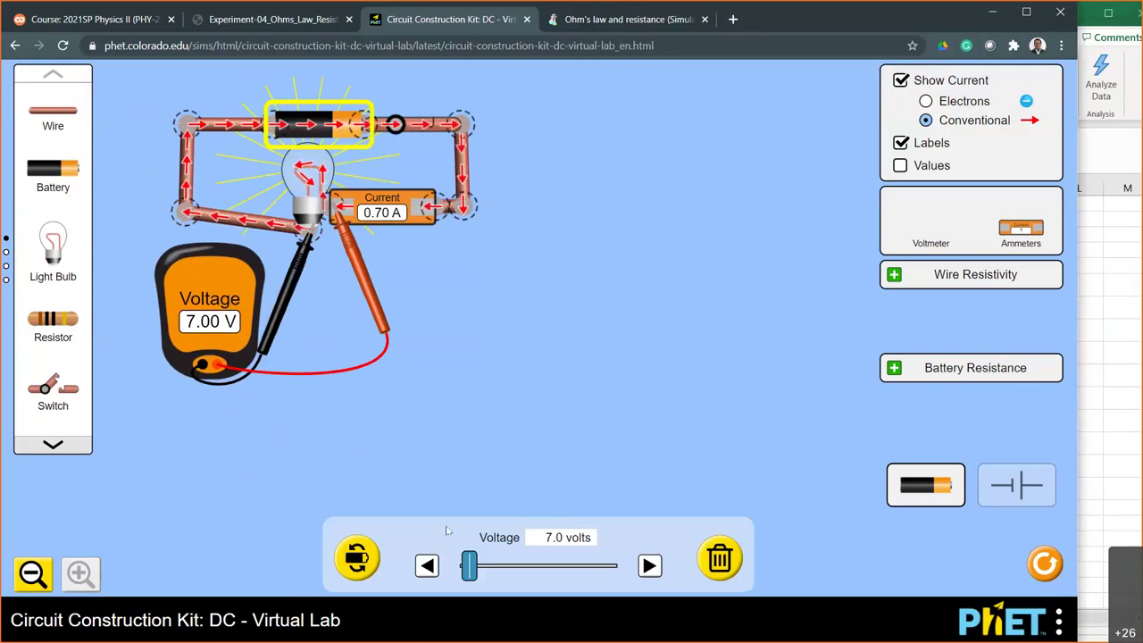
left_click(427, 566)
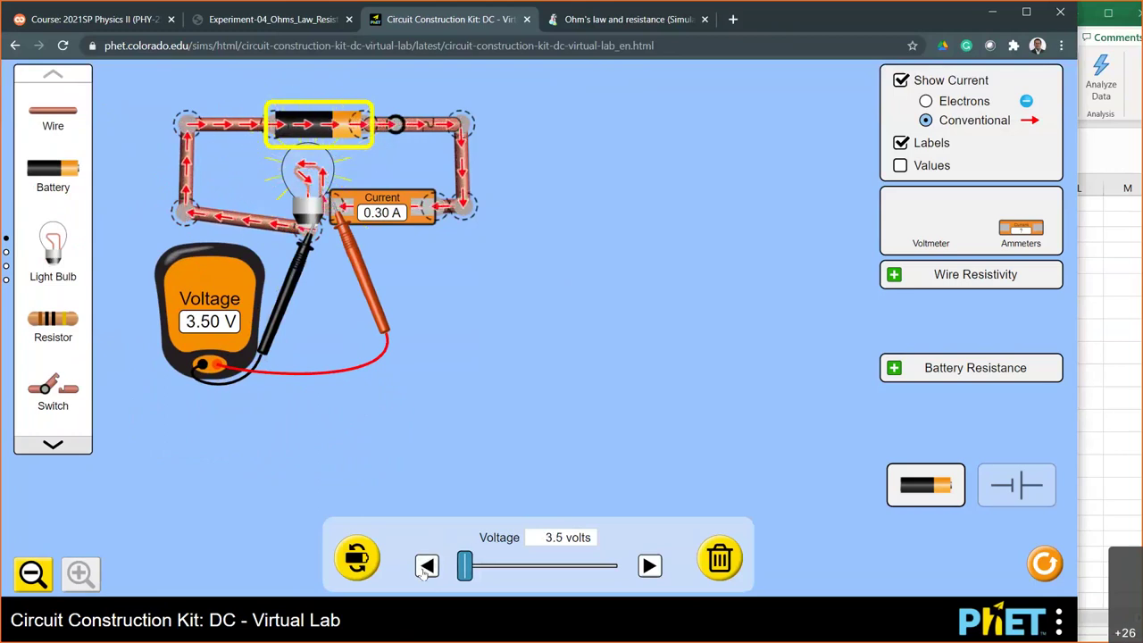
left_click(426, 566)
left_click(426, 566)
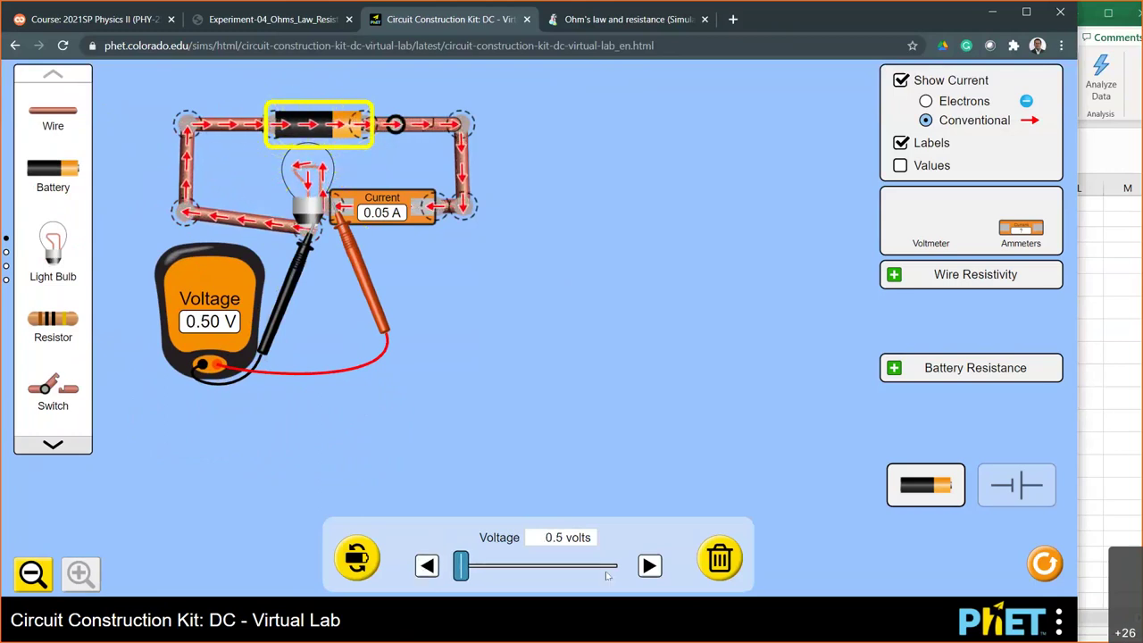
left_click(649, 566)
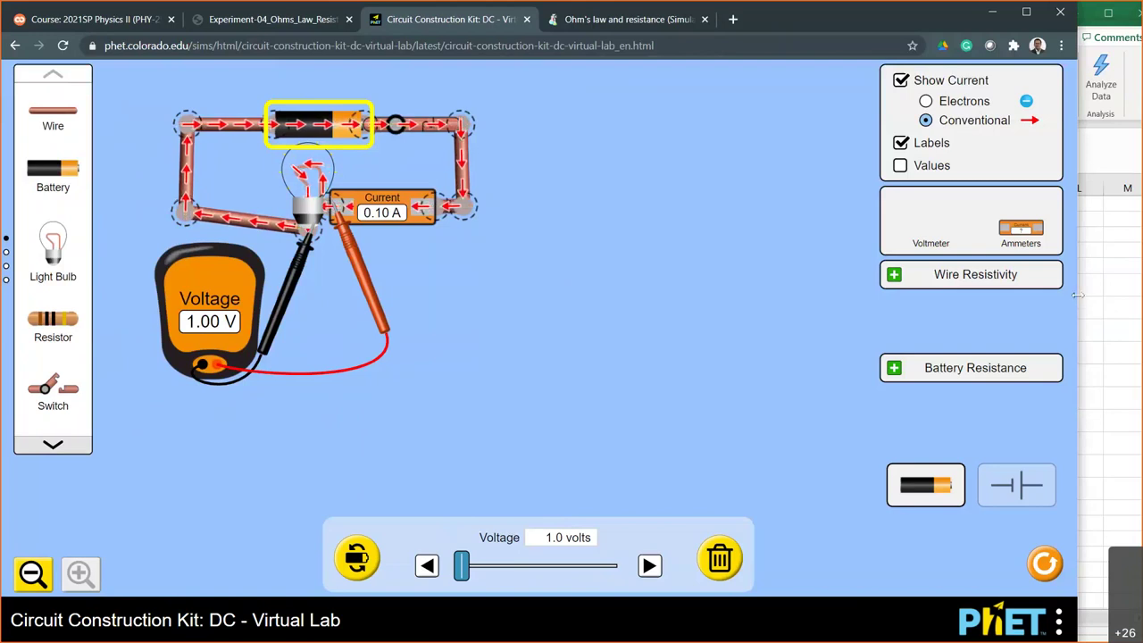
left_click_drag(525, 303, 483, 302)
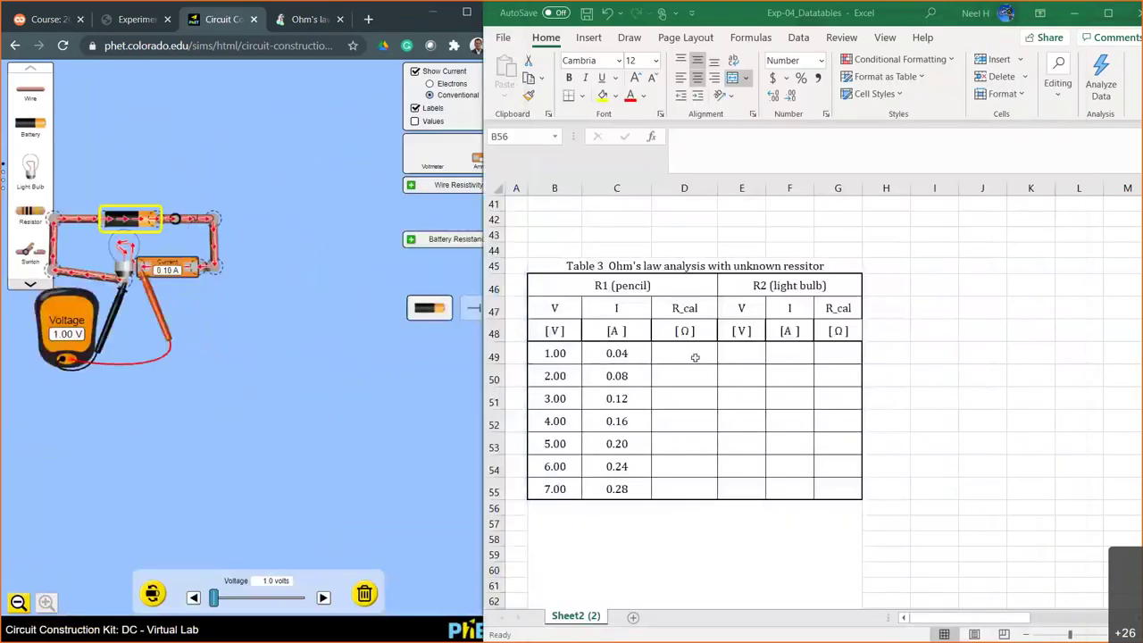
Step: Copy the pencil voltages 1.00–7.00 into the light bulb V column starting at E49
left_click(746, 350)
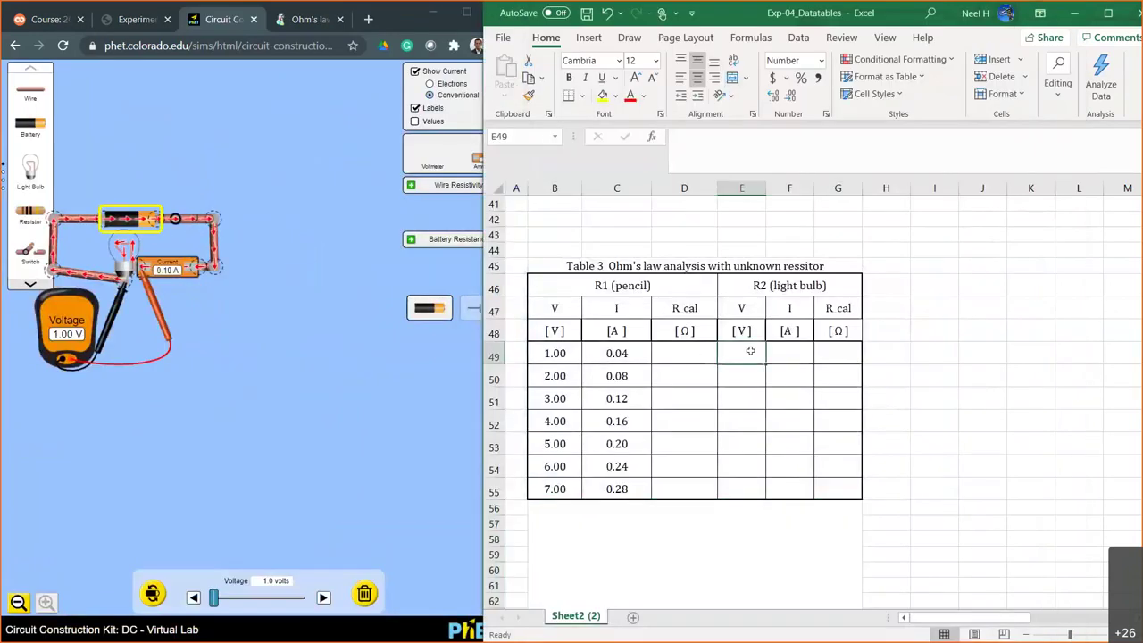
left_click_drag(555, 353, 551, 488)
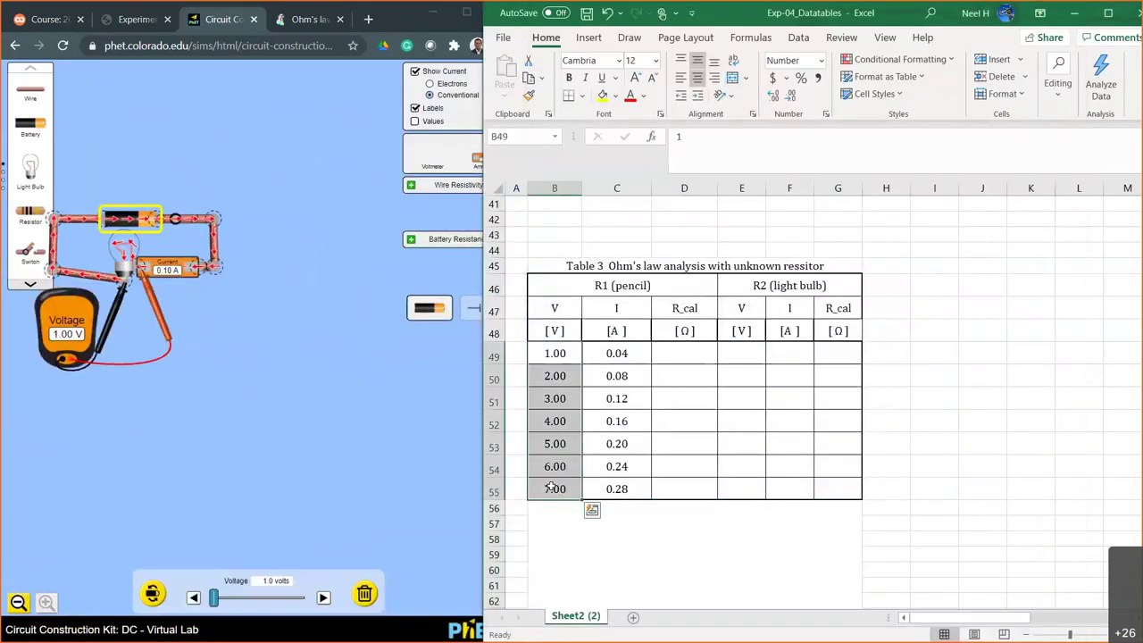
key("ctrl+c")
left_click(746, 352)
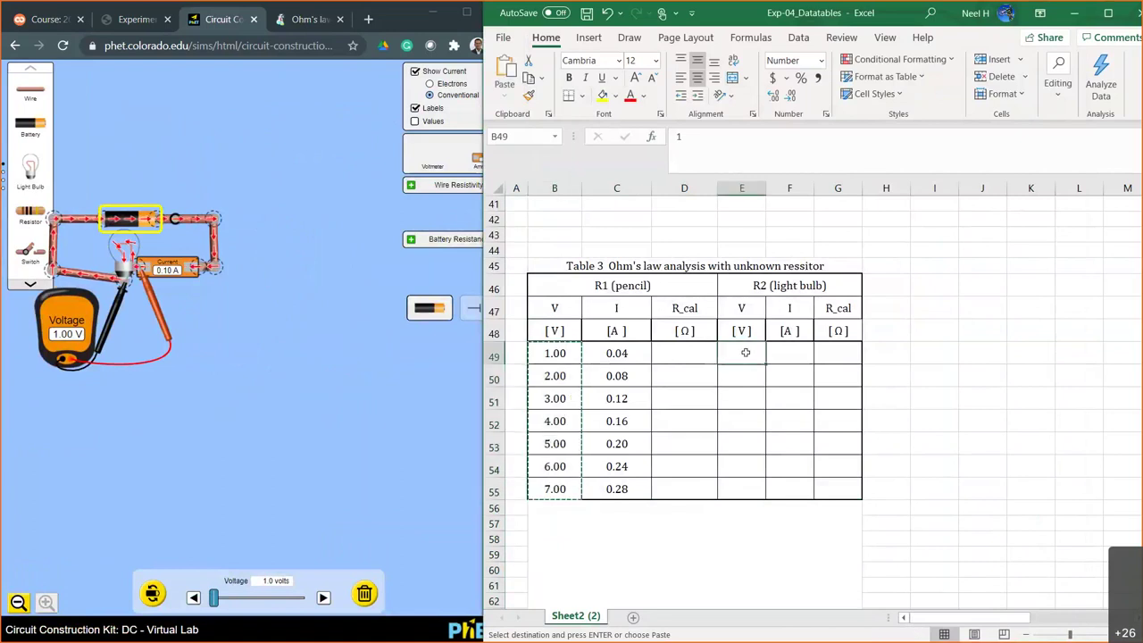
key("ctrl+v")
Step: Record bulb currents 0.10, 0.20 and 0.30 A in F49:F51, stepping the battery up to 3.0 V
left_click(792, 354)
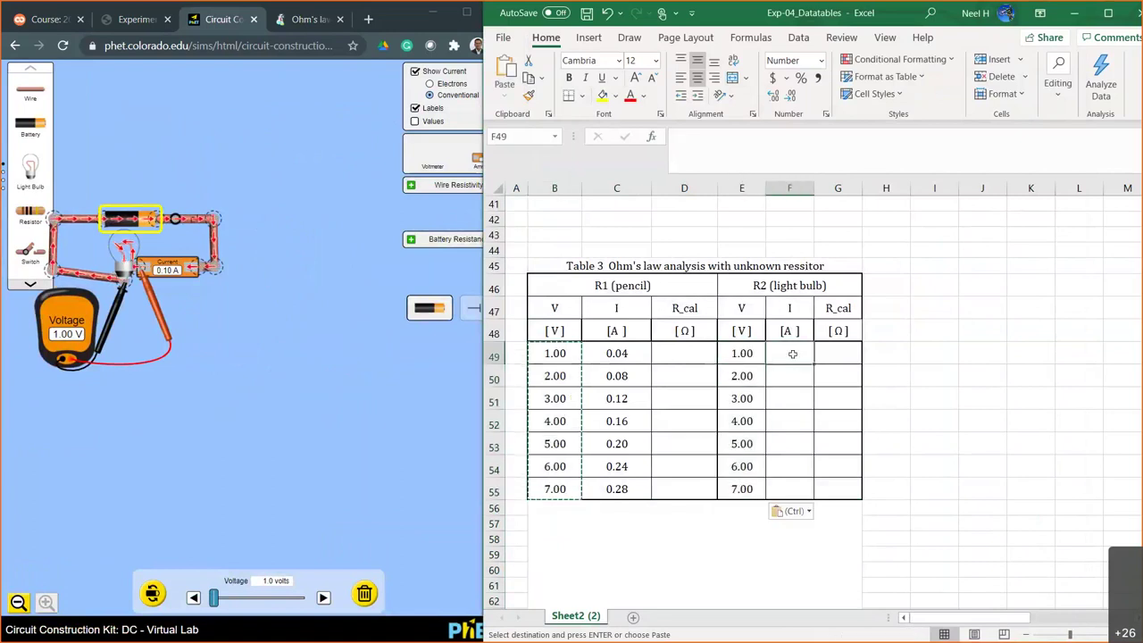
type("0.10")
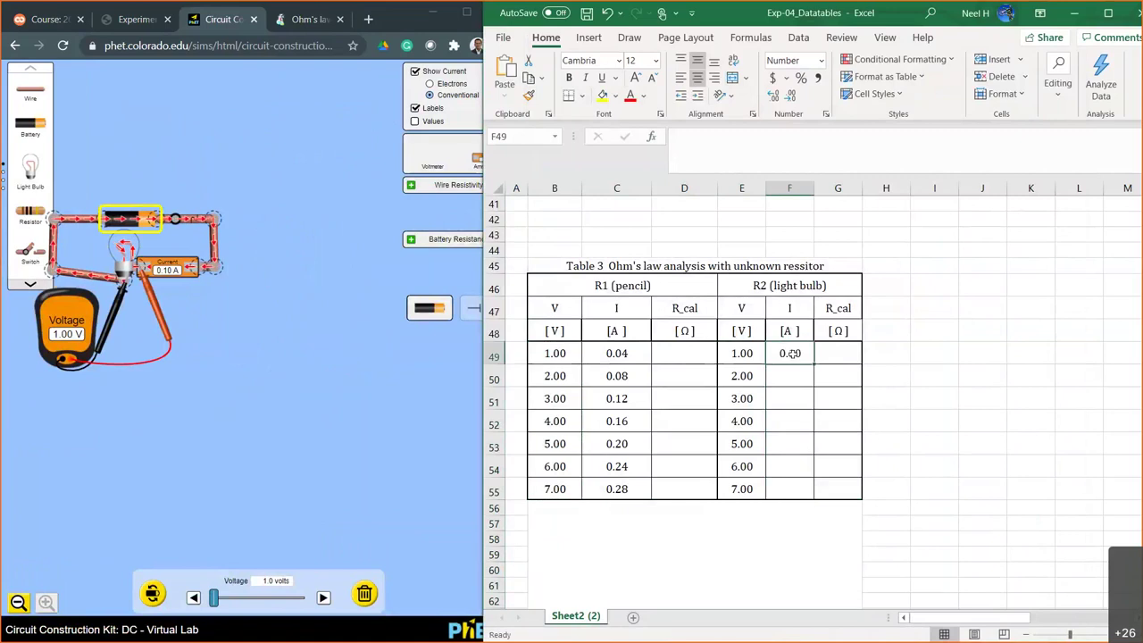
key("Return")
left_click(323, 597)
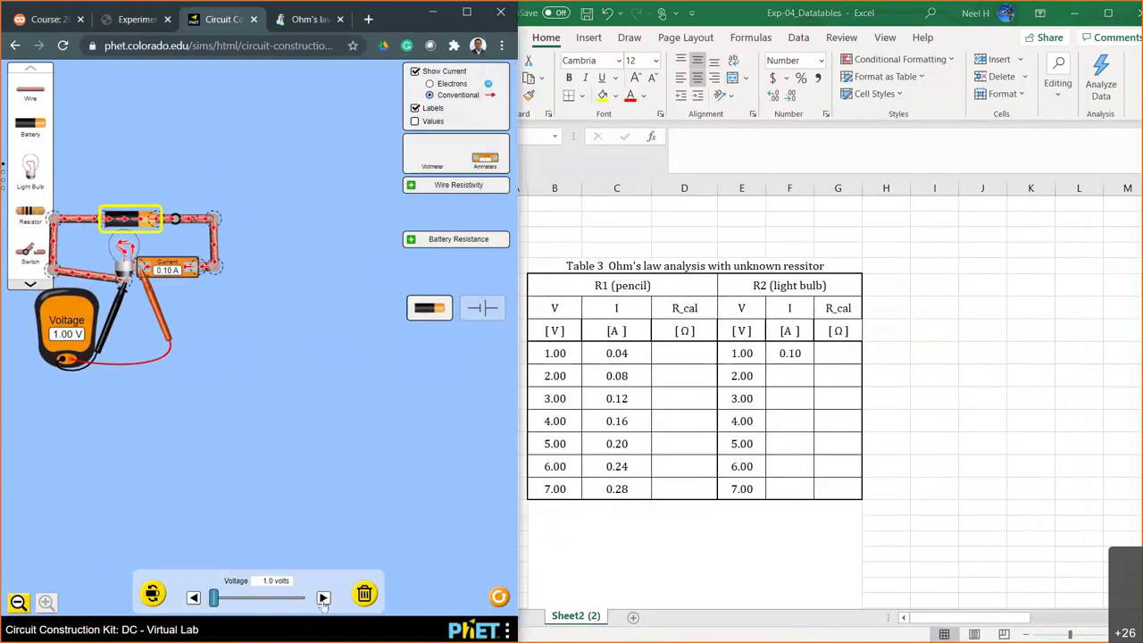
left_click(323, 599)
left_click(791, 376)
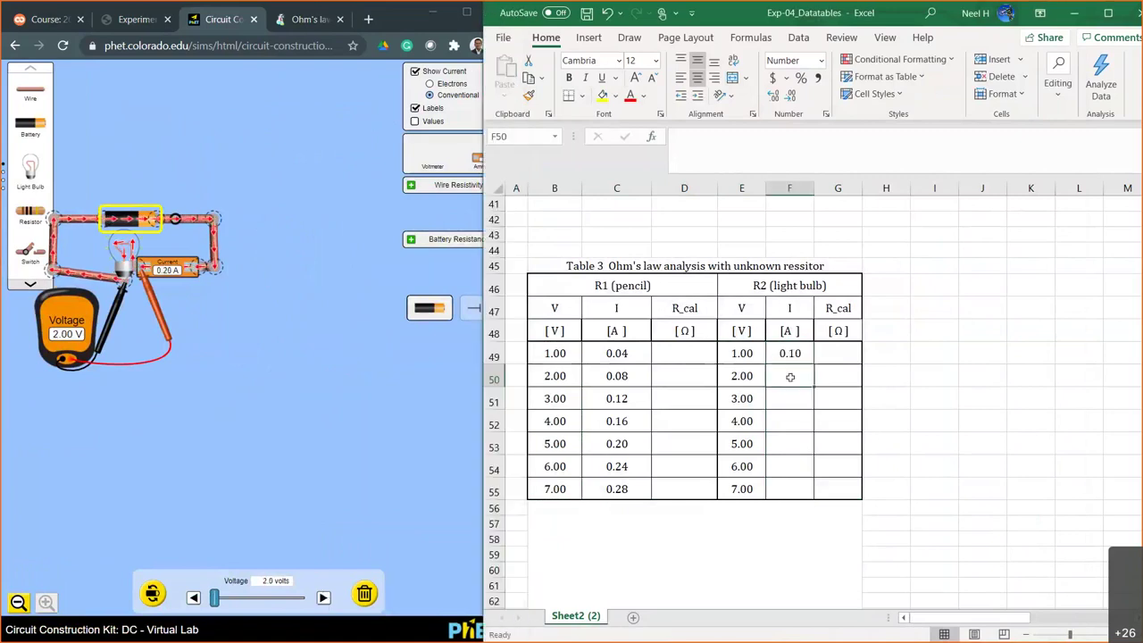
type("0.20")
key("Return")
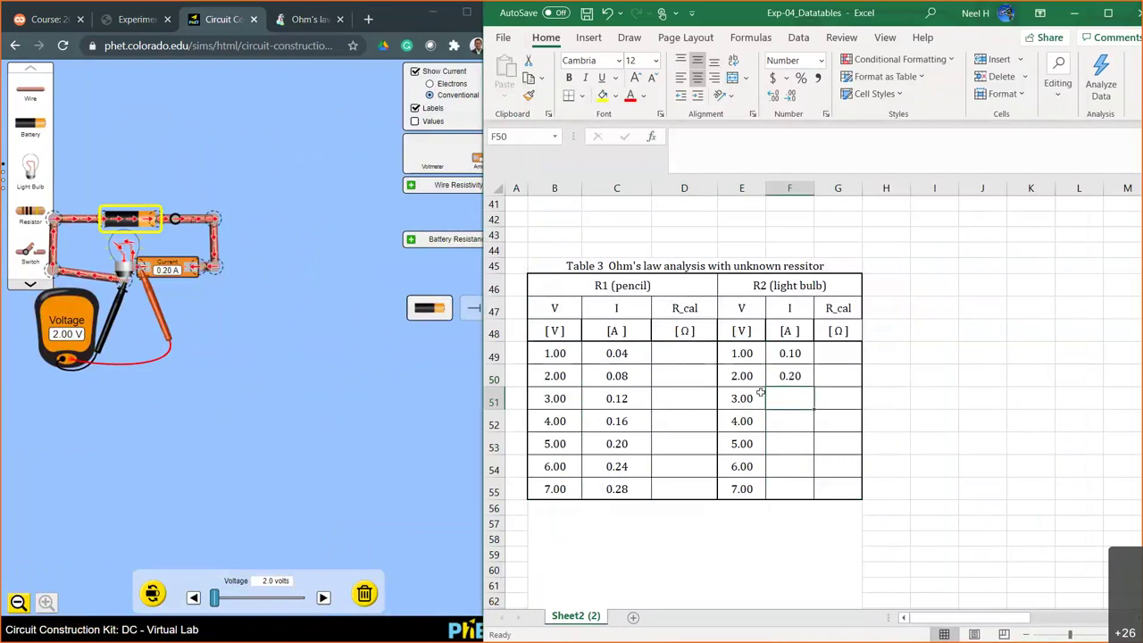
left_click(324, 598)
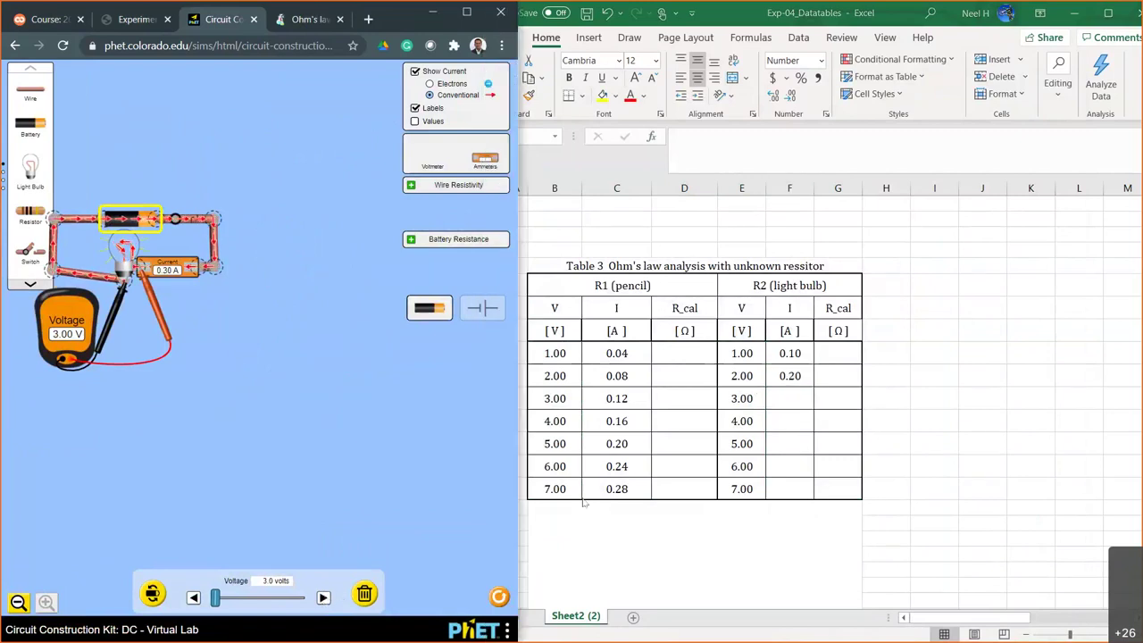
left_click(796, 402)
type("0.30")
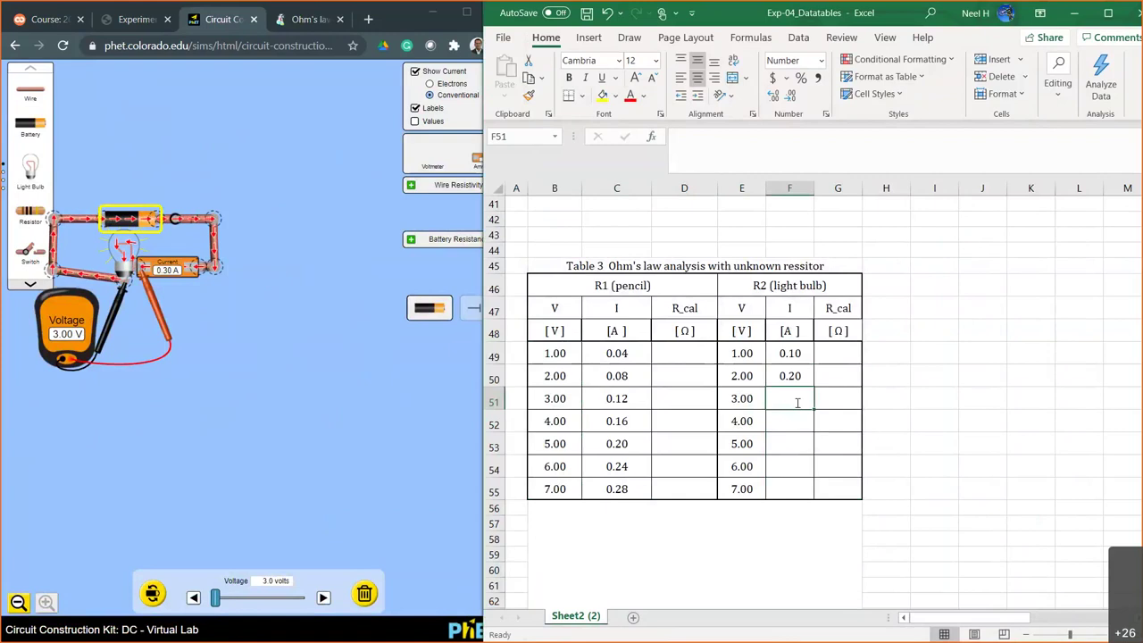
key("Return")
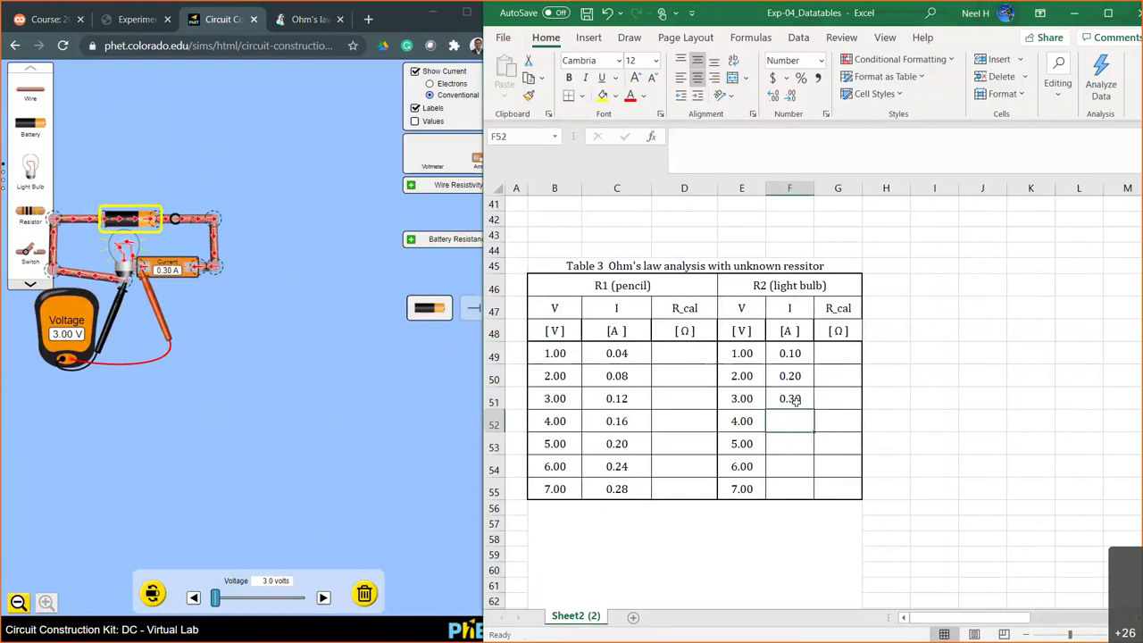
Step: Record bulb currents 0.40, 0.50 and 0.60 A at battery settings 4.0, 5.0 and 6.0 V
left_click(323, 597)
left_click(785, 420)
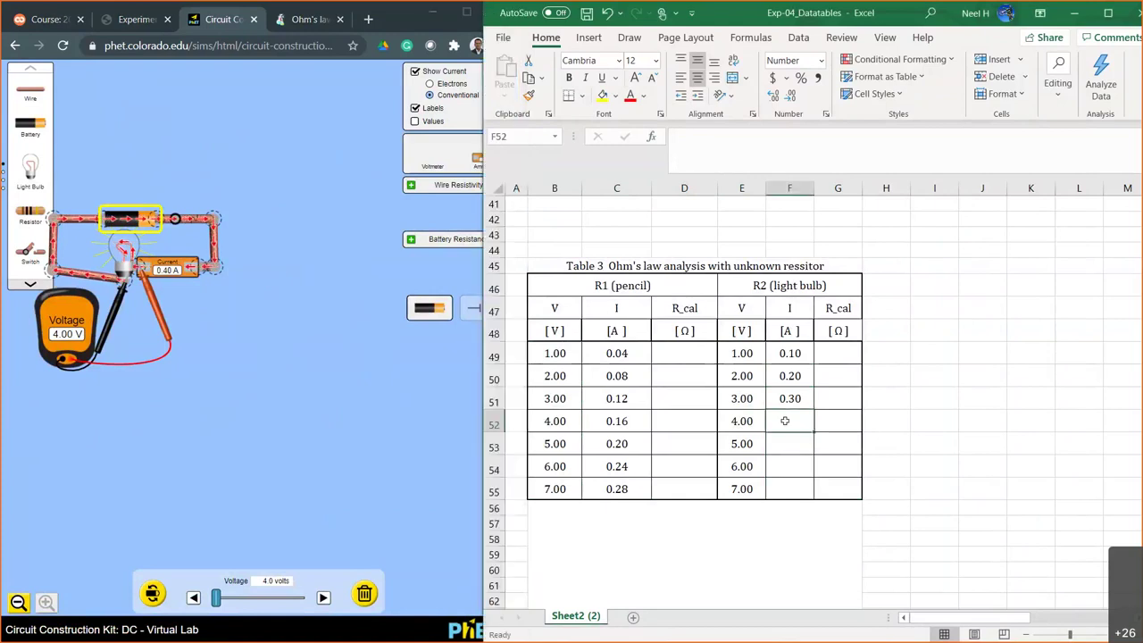
type("0.40")
key("Return")
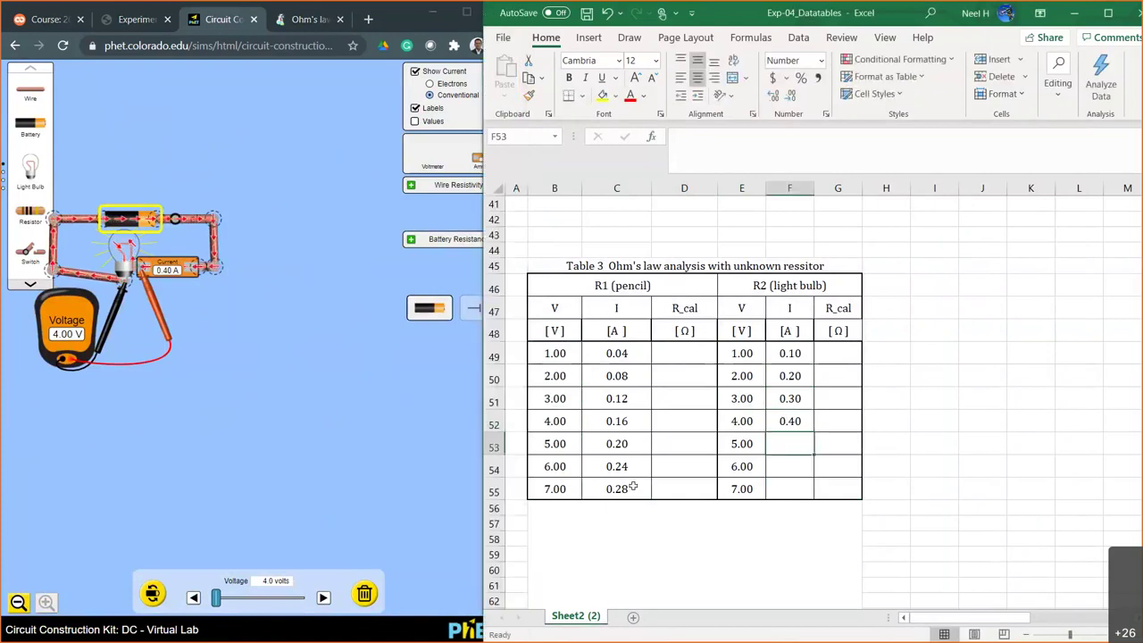
left_click(324, 598)
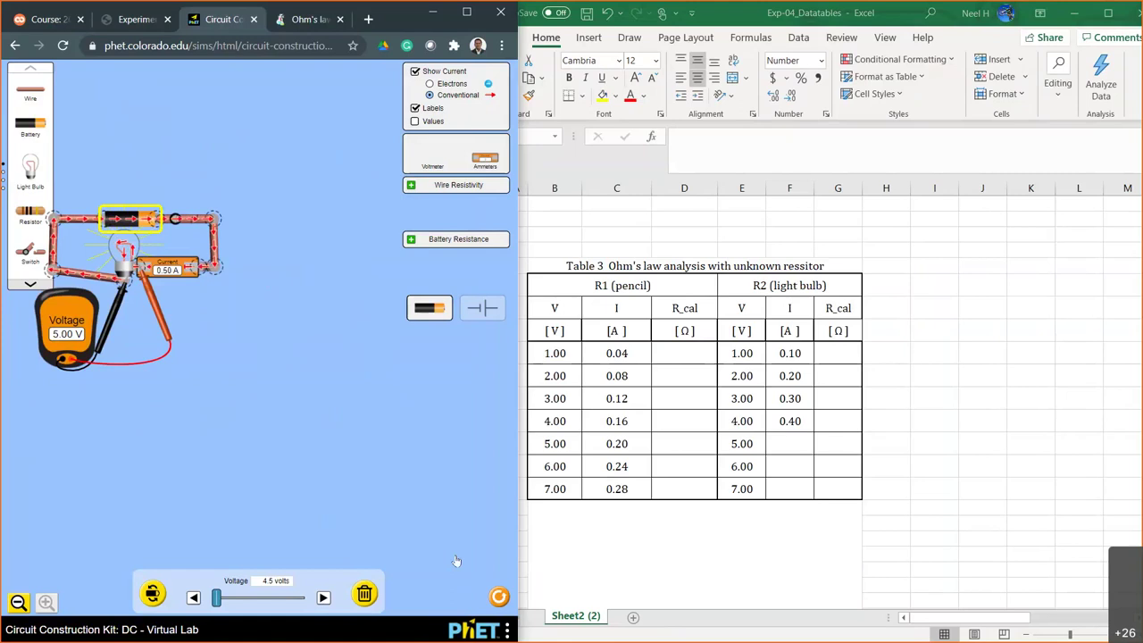
left_click(791, 440)
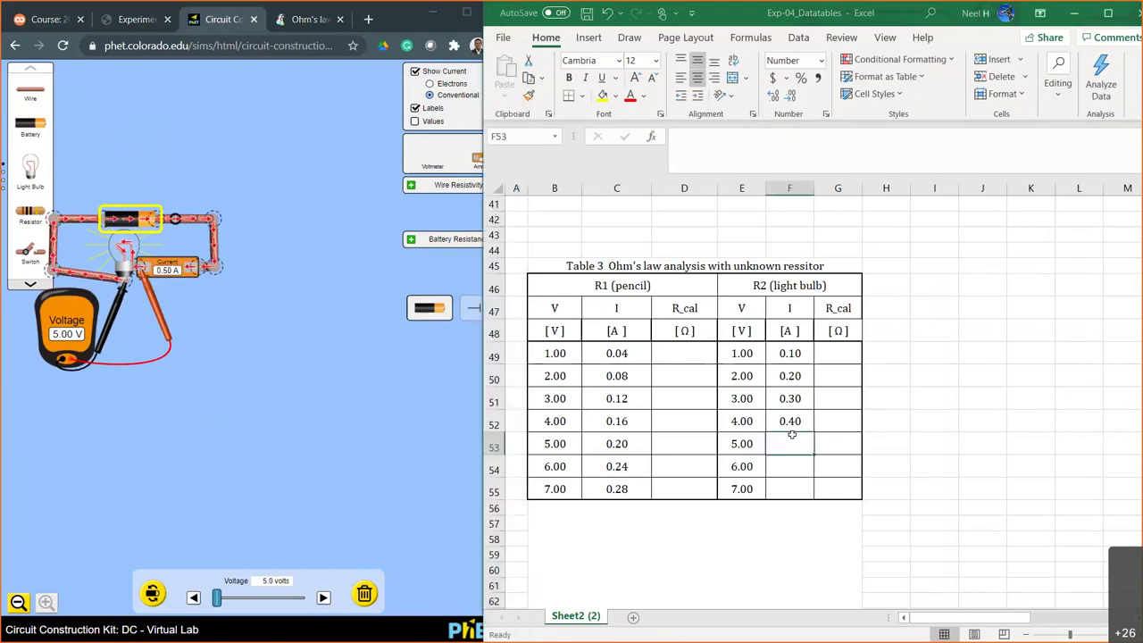
type("0.50")
key("Return")
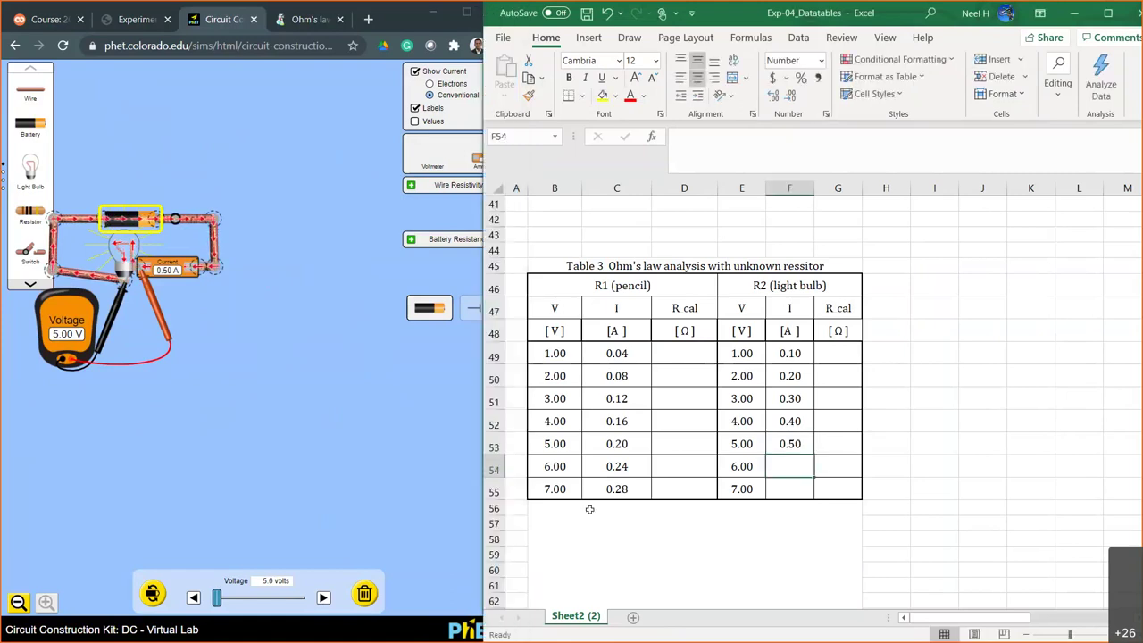
left_click(323, 597)
left_click(783, 466)
type("0.60")
key("Return")
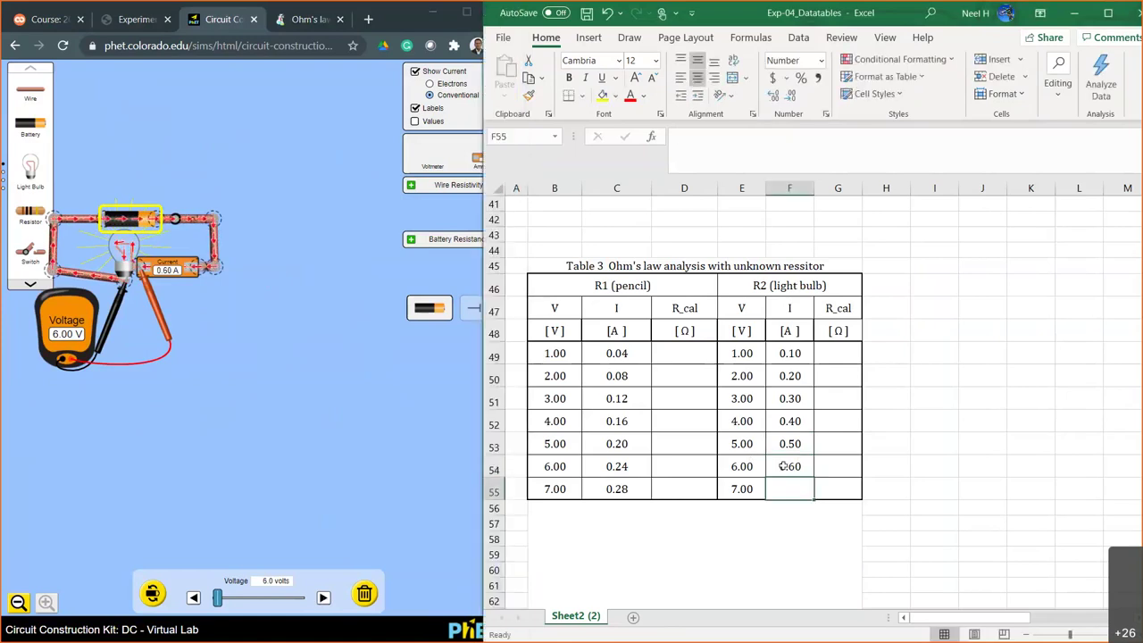
Step: Raise the battery to 7.0 V, enter 0.70 A in F55, and maximize Excel
left_click(323, 598)
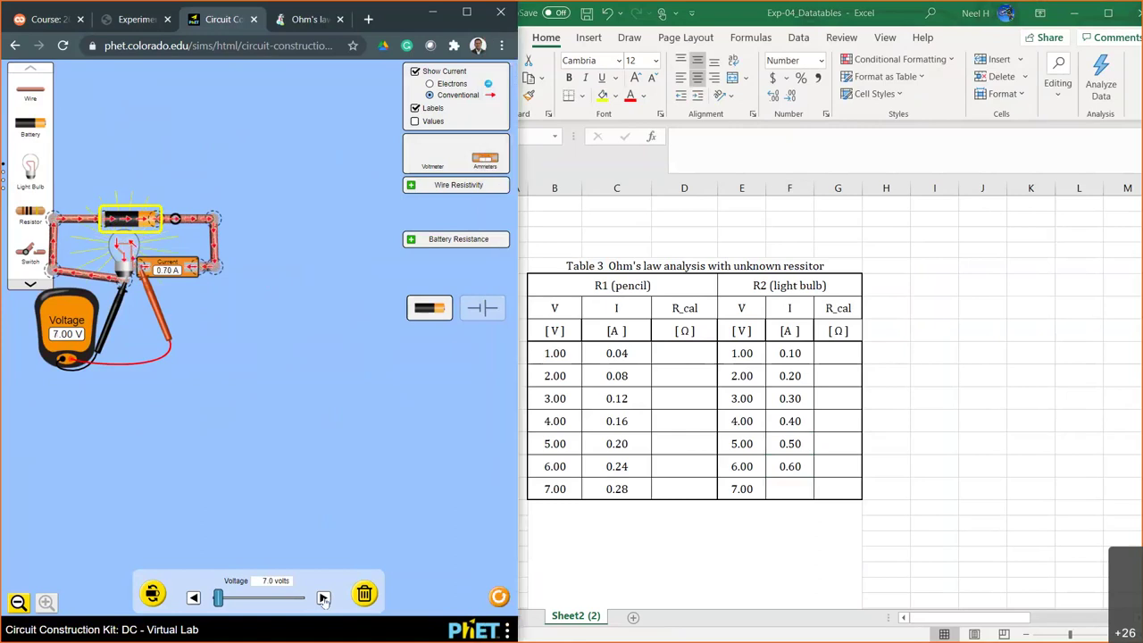
left_click(785, 482)
type("0.70")
key("Return")
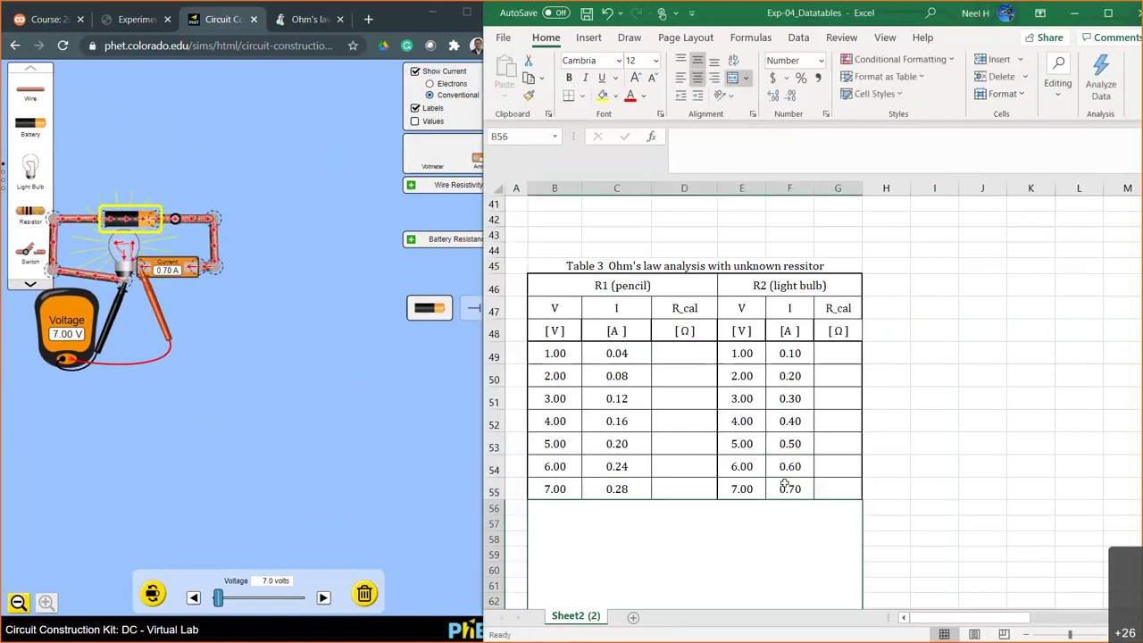
left_click(640, 230)
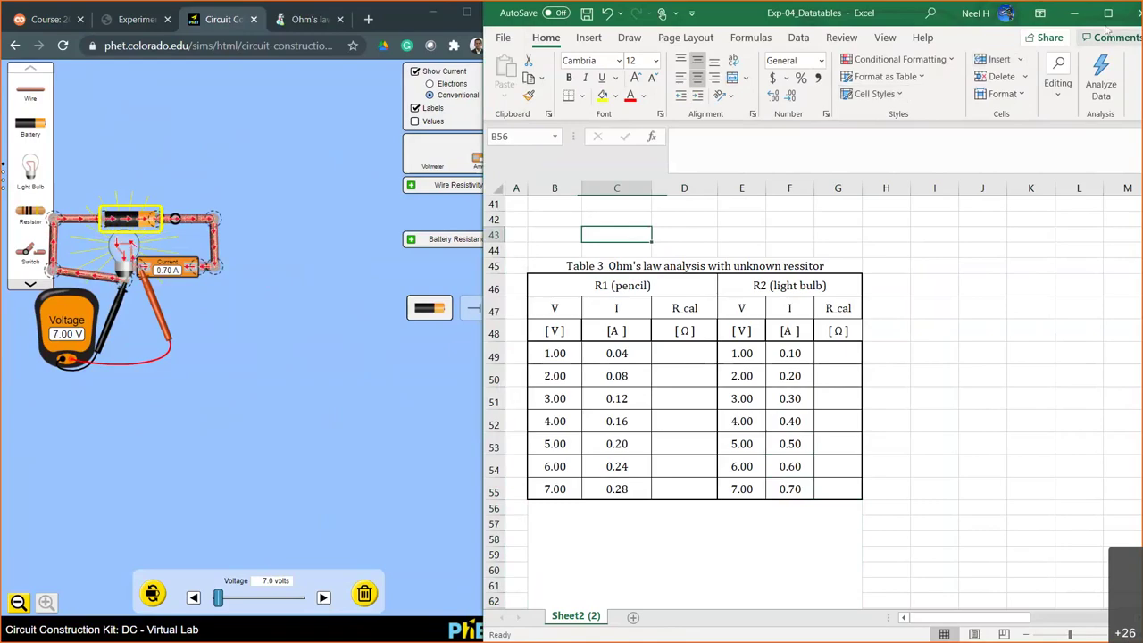
left_click(1106, 17)
Step: Enter =B49/C49 in D49 and fill it down to D55 for the pencil's 25.00 Ω
scroll(617, 395, "down", 3)
scroll(617, 395, "up", 1)
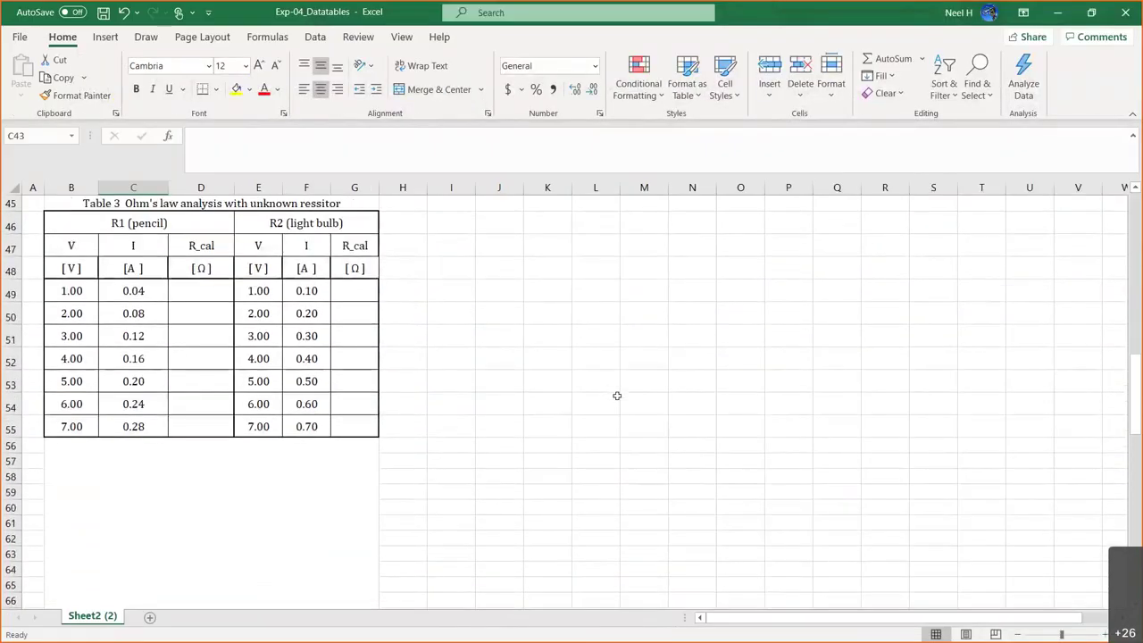
scroll(617, 395, "down", 11)
scroll(617, 395, "up", 10)
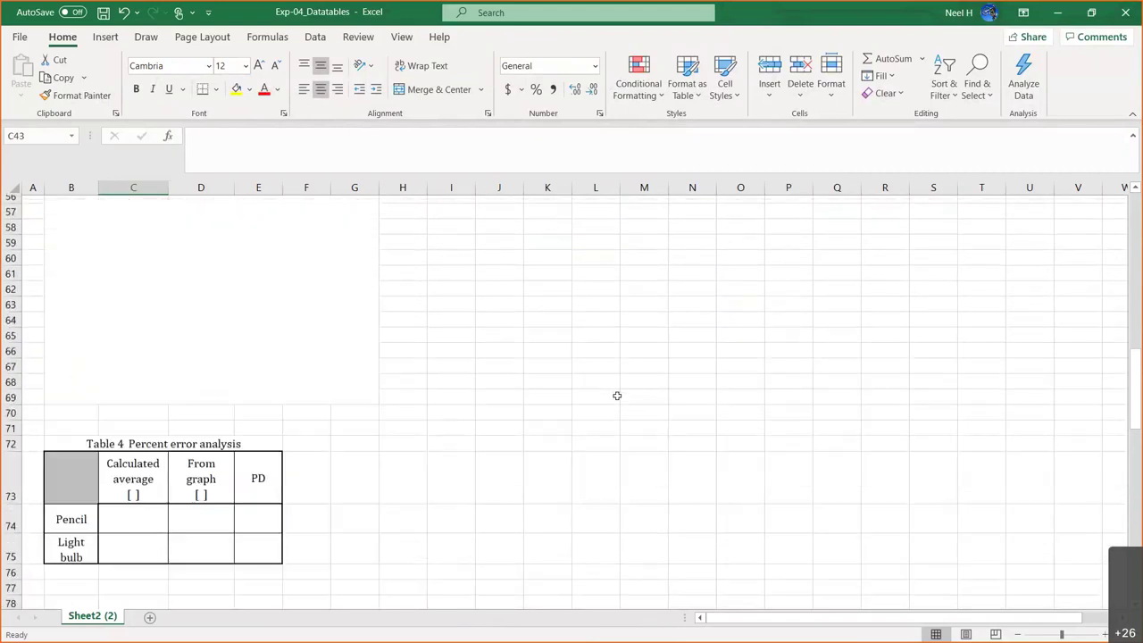
scroll(617, 395, "up", 1)
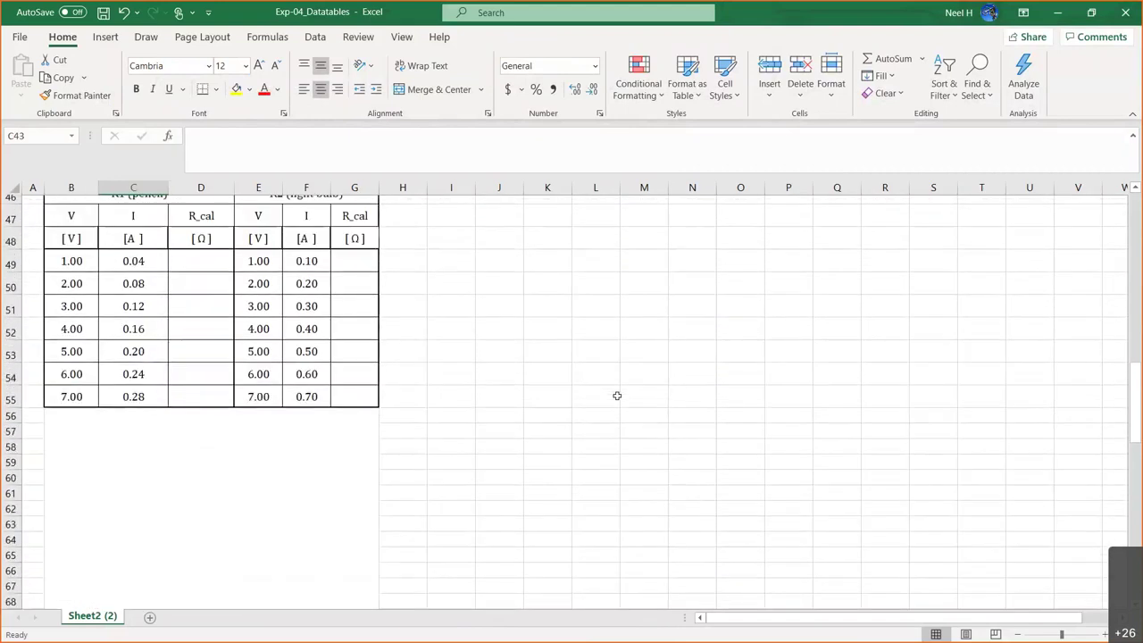
scroll(617, 395, "up", 1)
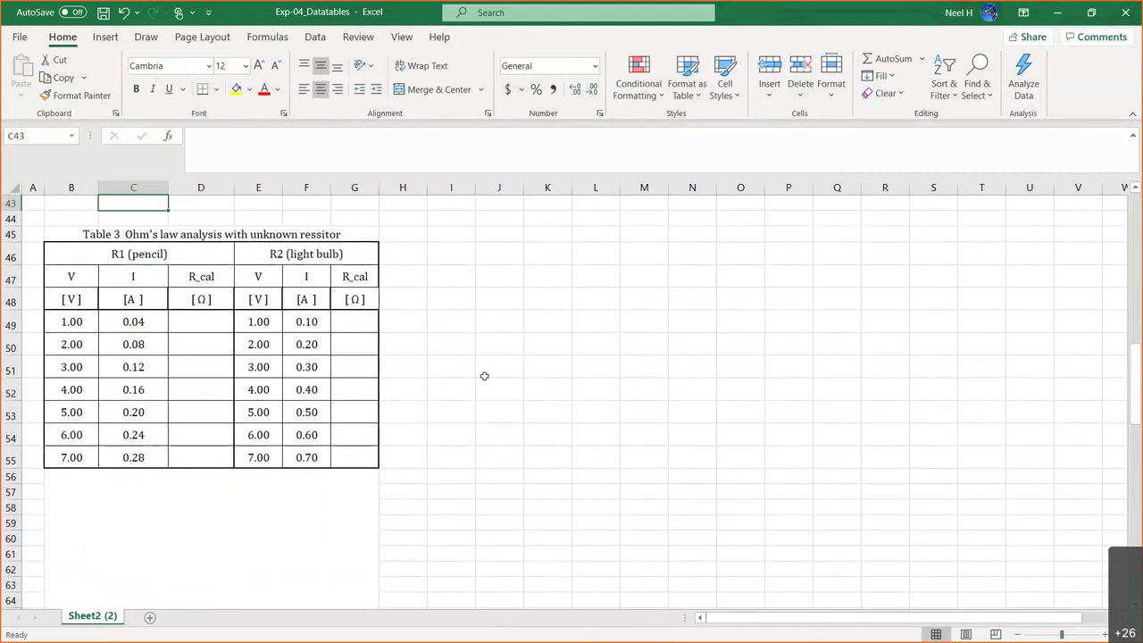
left_click(202, 316)
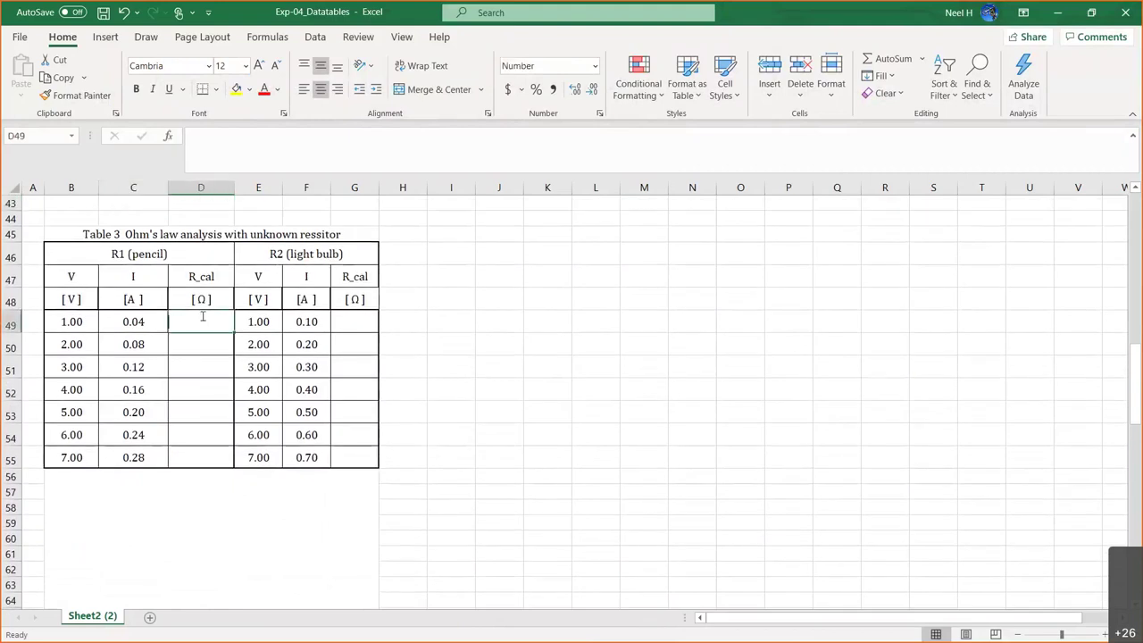
type("=")
left_click(72, 320)
type("/")
left_click(127, 322)
key("Return")
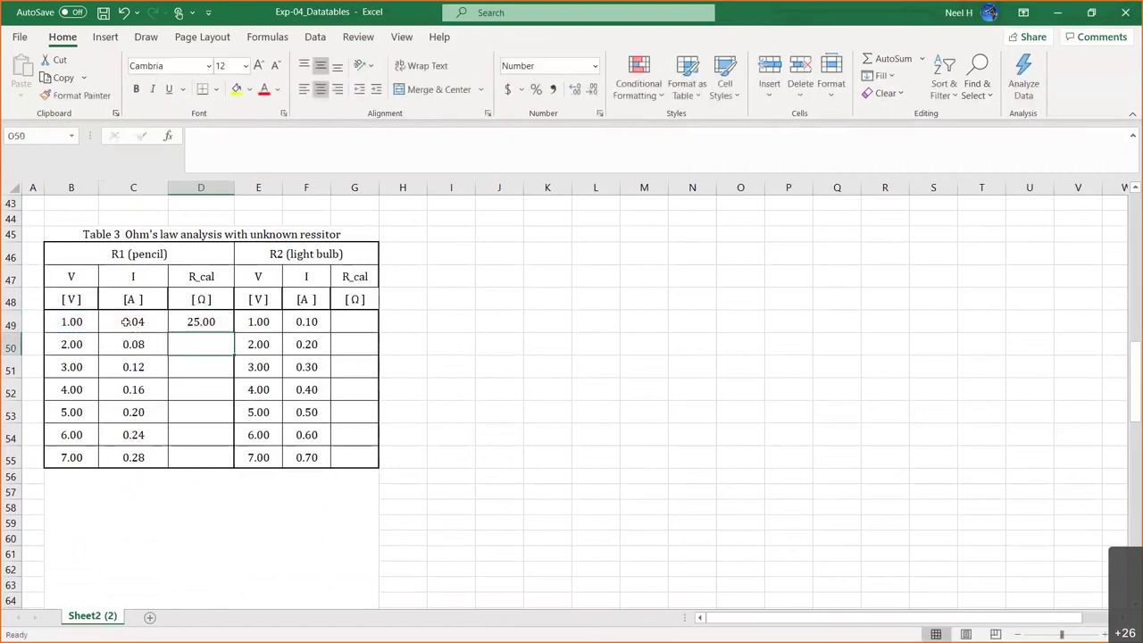
left_click(198, 327)
left_click_drag(228, 325, 234, 472)
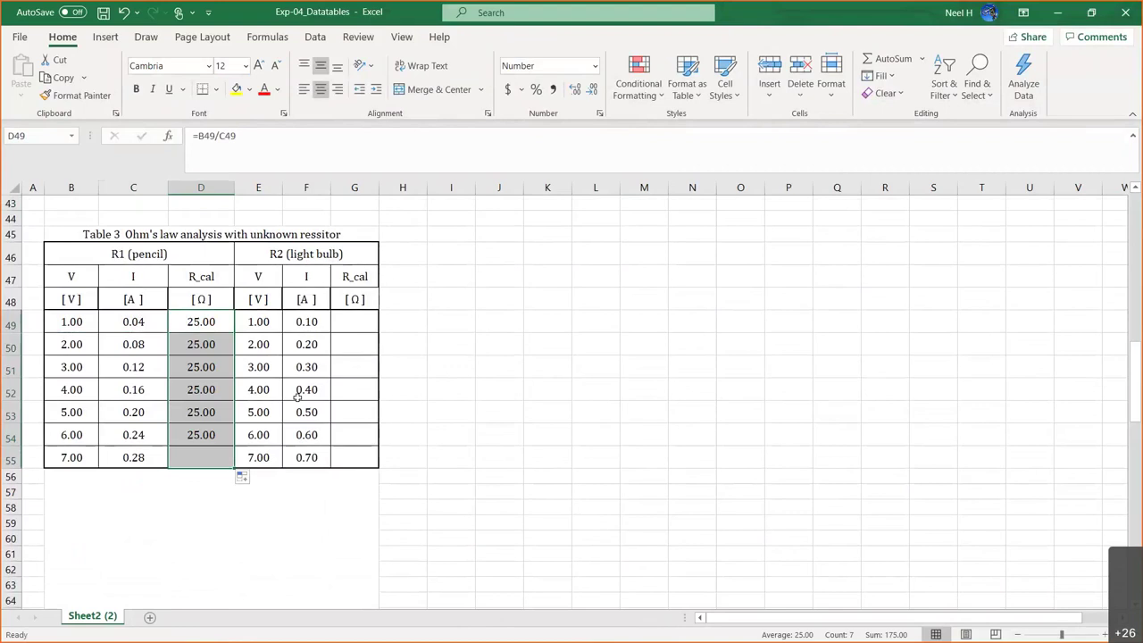
Step: Enter =E49/F49 in G49 and fill it down to G55 for the bulb's 10.00 Ω
left_click(362, 328)
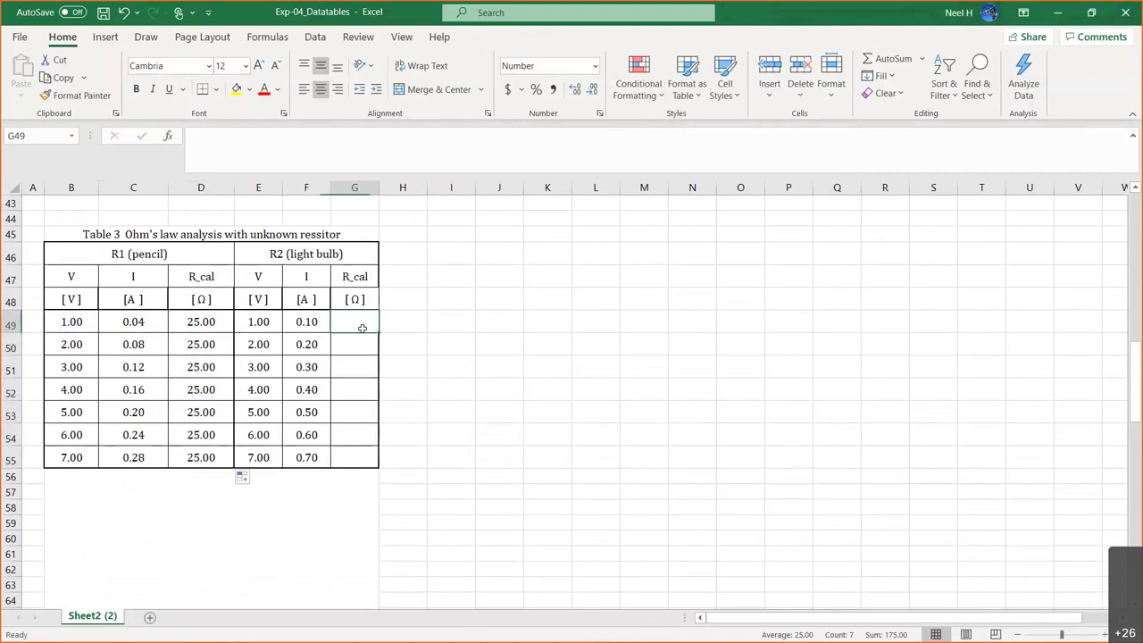
type("=")
left_click(258, 324)
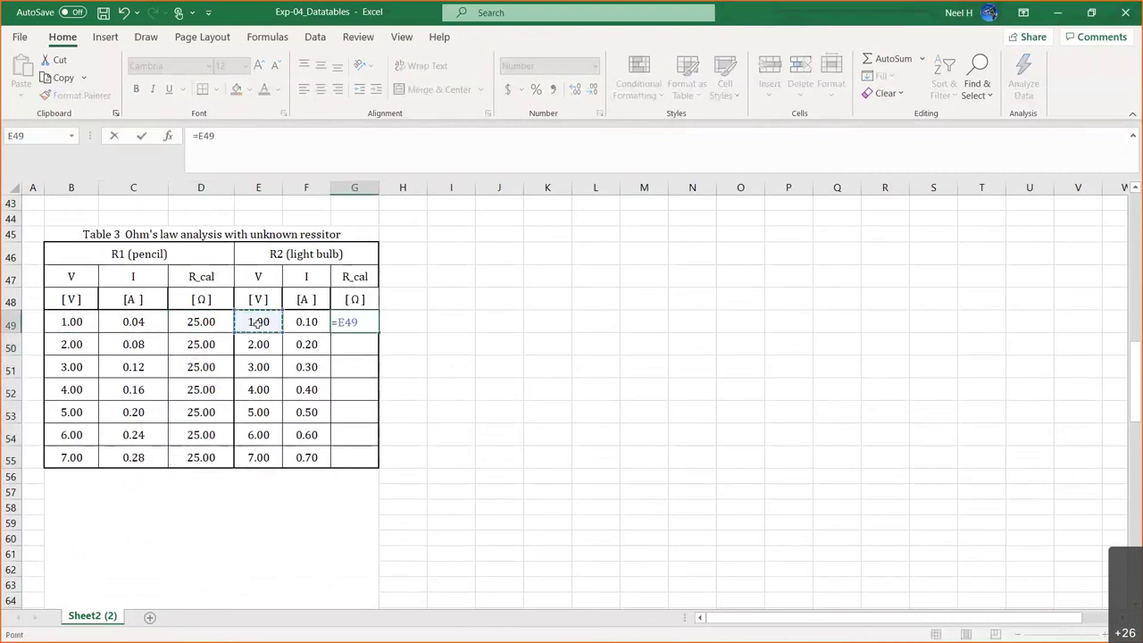
type("/")
left_click(307, 323)
key("Return")
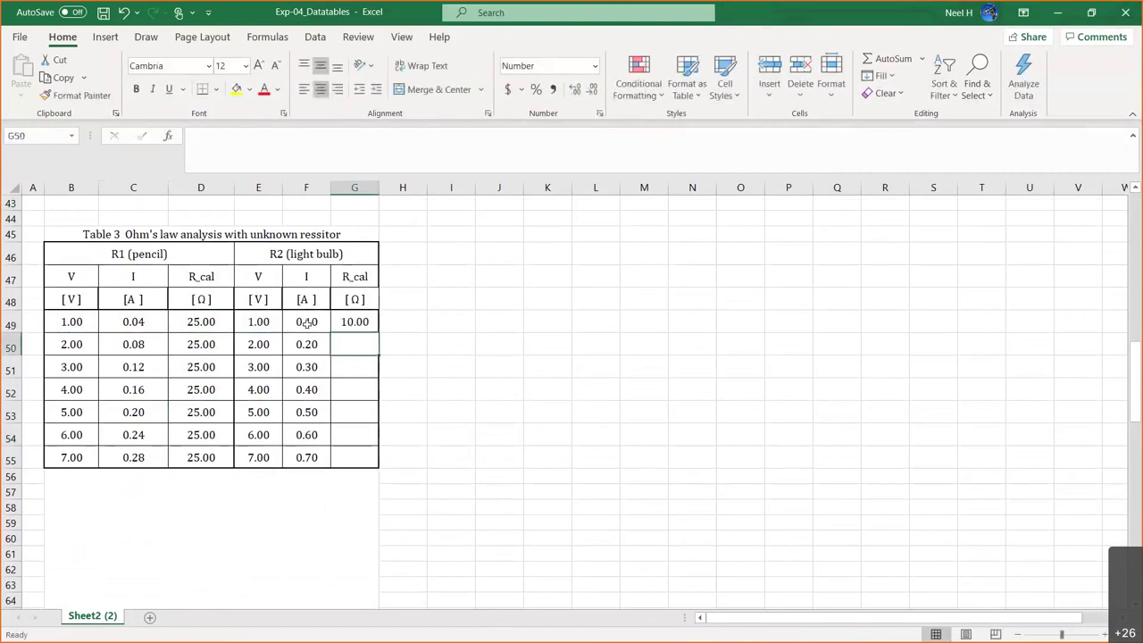
left_click(358, 321)
left_click_drag(377, 331, 377, 468)
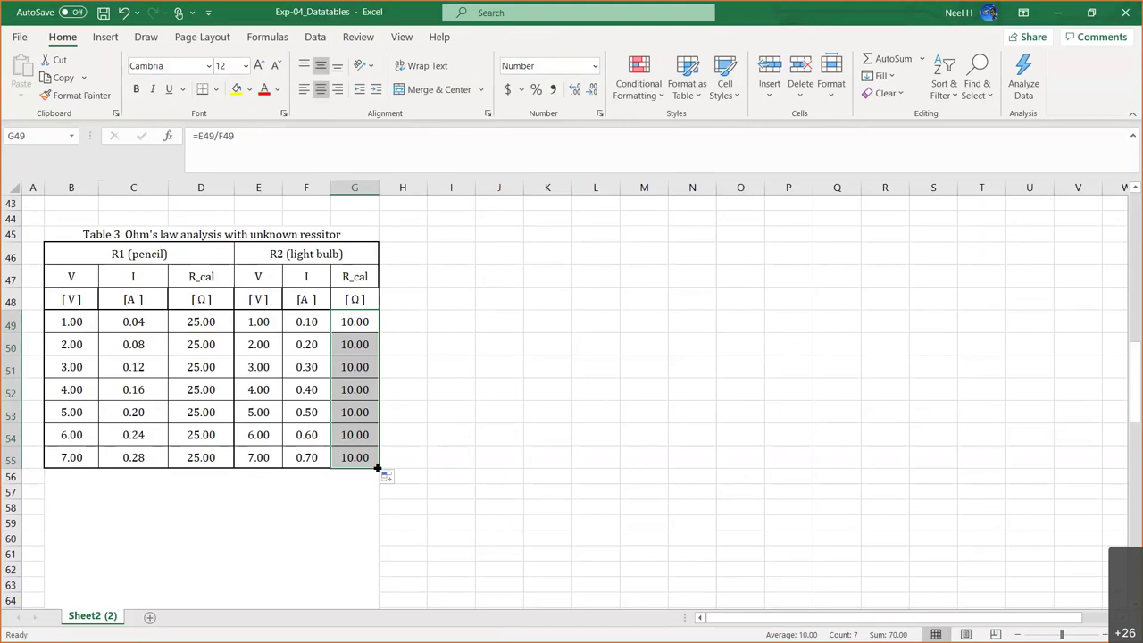
left_click(421, 406)
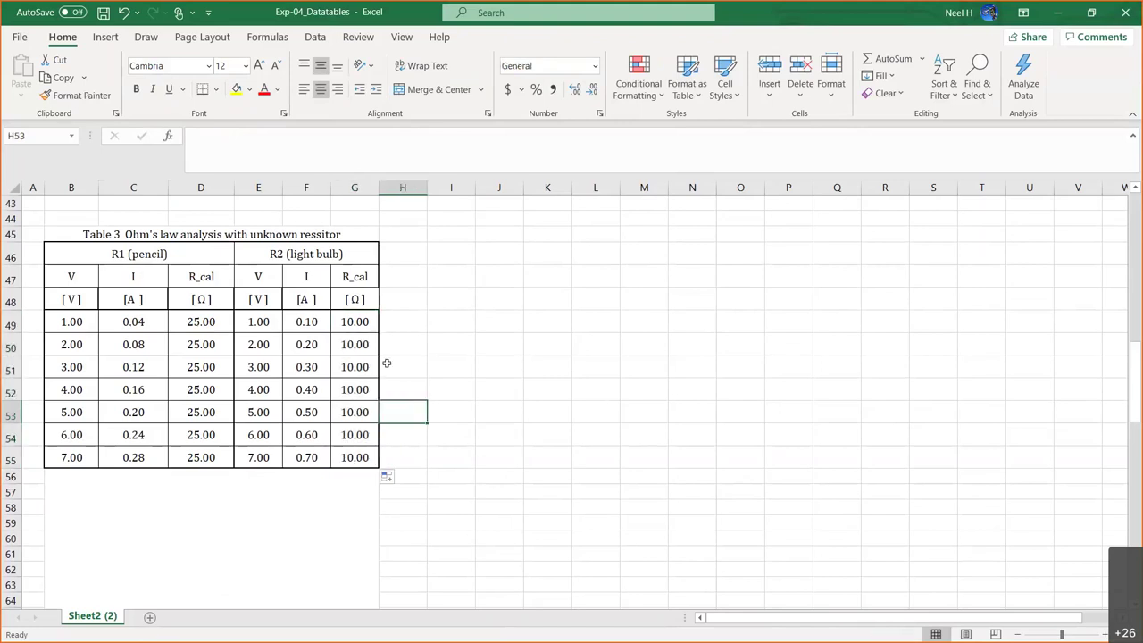
Step: Type 'Figure 4 Voltage vs Current for pencil and light bulb' into B70
scroll(201, 323, "down", 3)
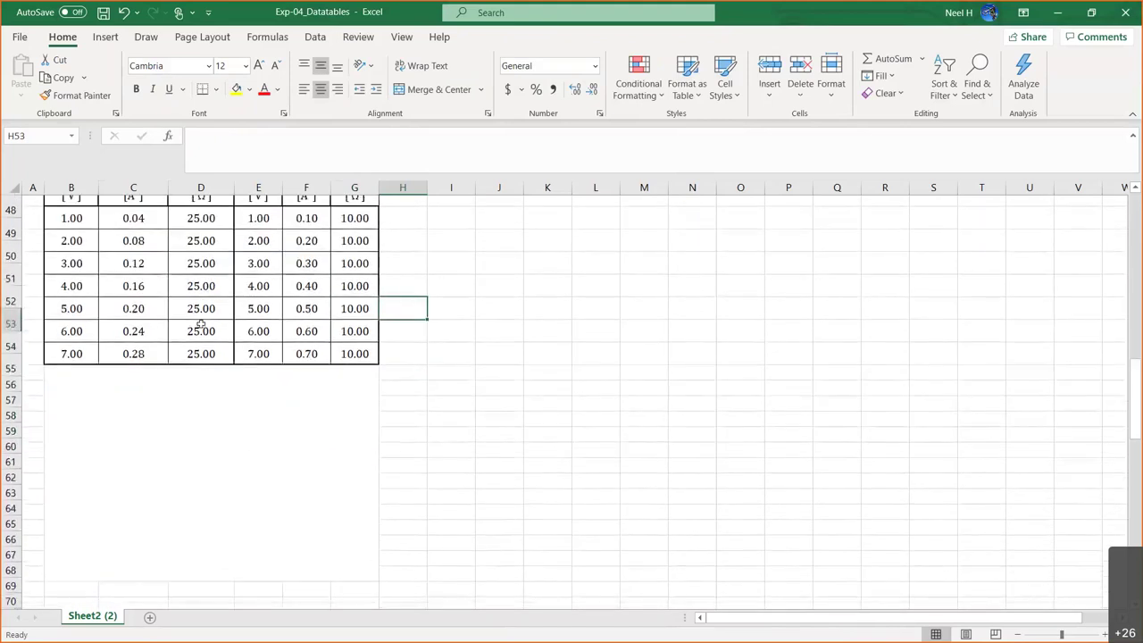
left_click(256, 405)
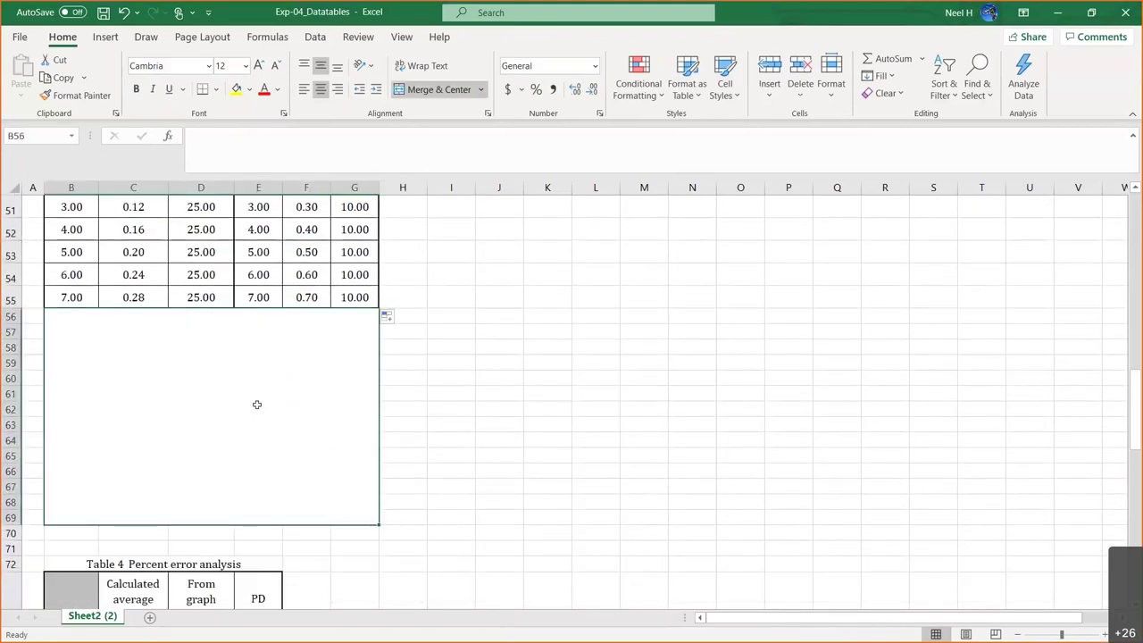
key("ctrl+z")
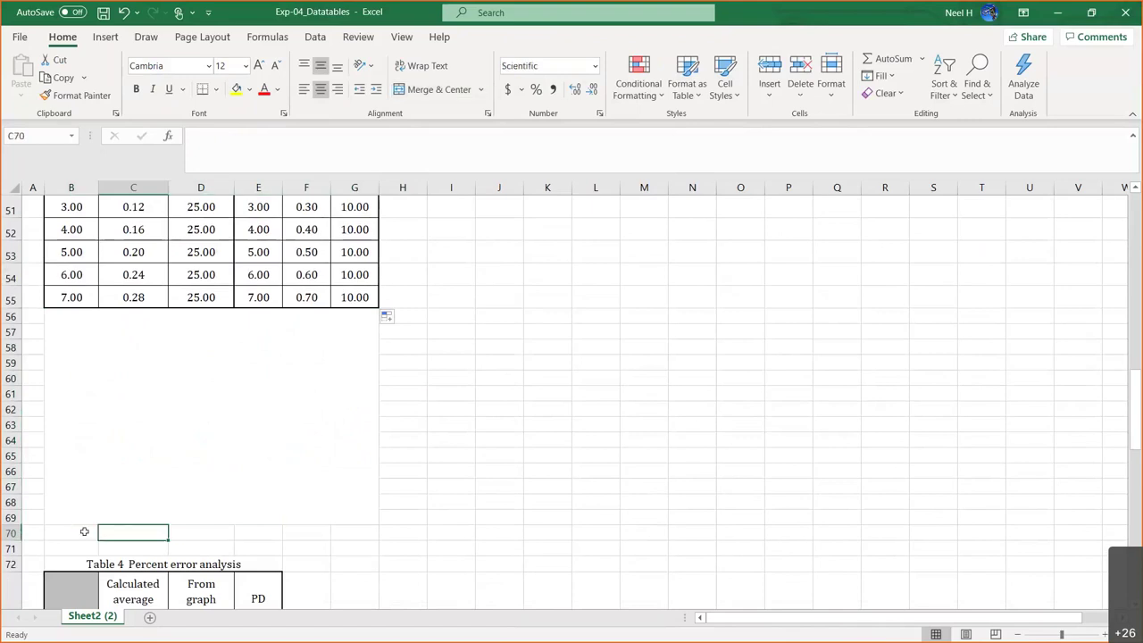
left_click(85, 532)
type("Fgure")
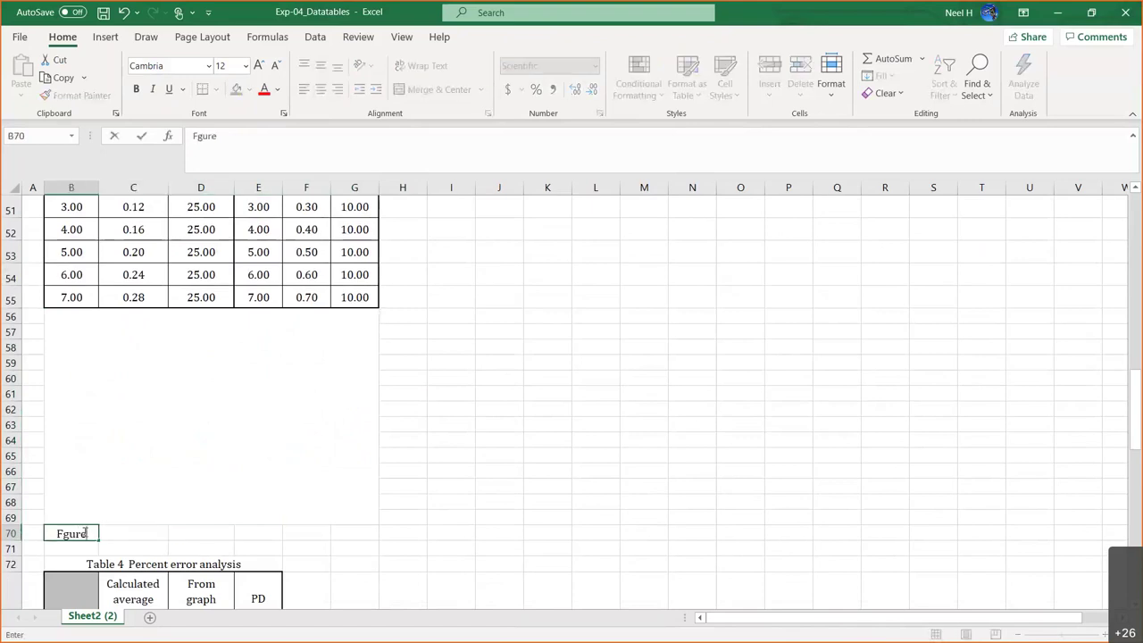
key("BackSpace")
key("BackSpace")
key("BackSpace")
key("BackSpace")
type("igure")
type(" 4  VO")
type("ltage vs C")
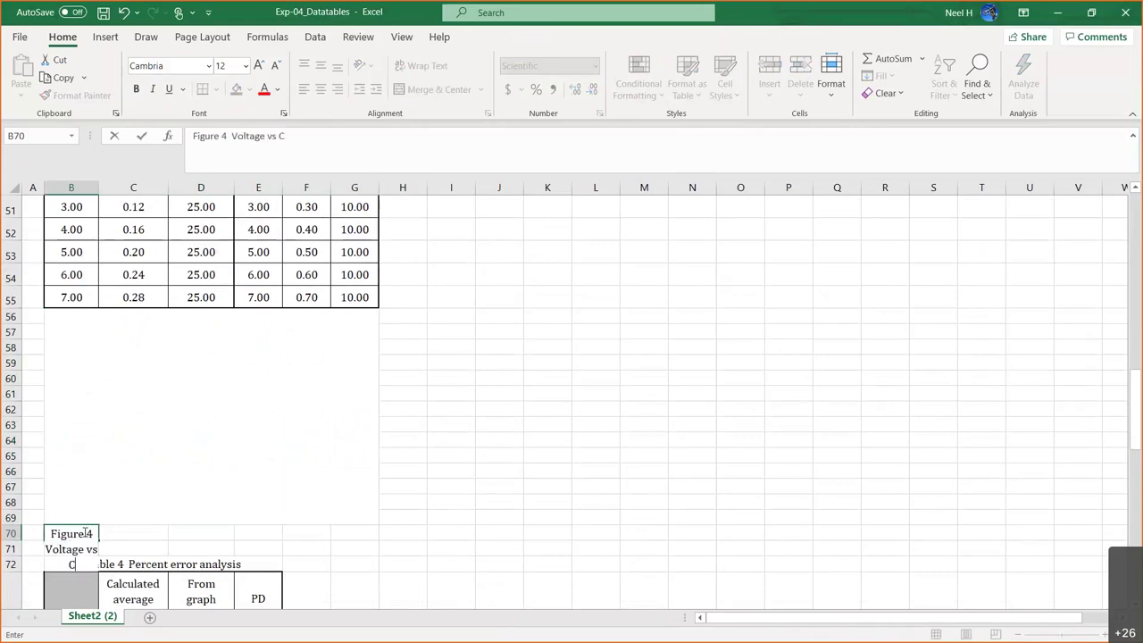
type("urrent for")
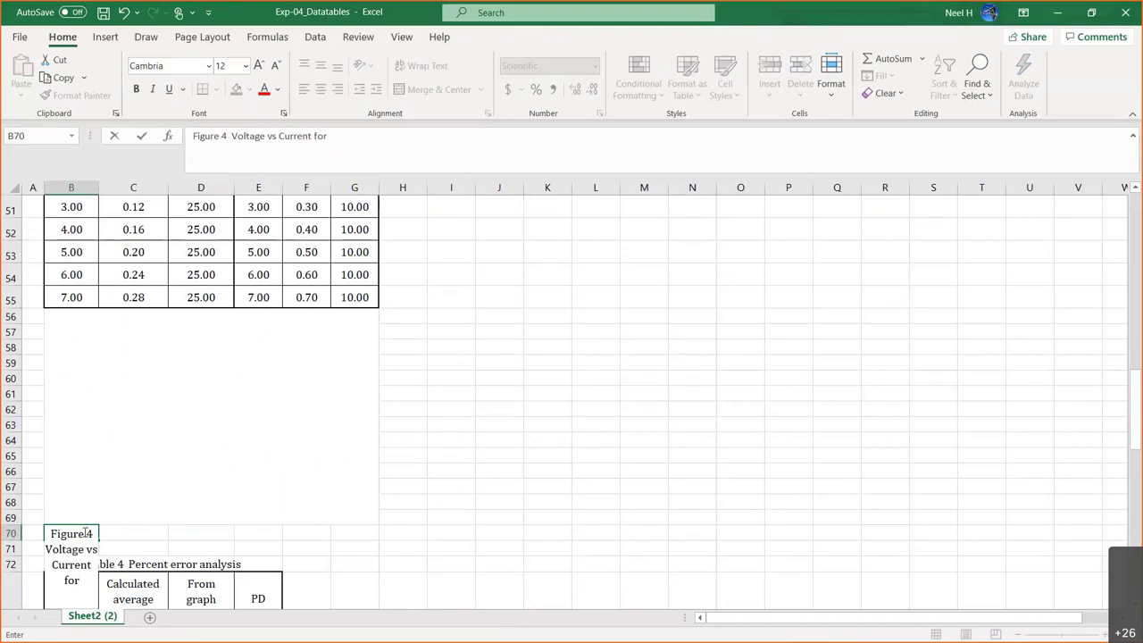
type("pen")
scroll(416, 413, "up", 2)
scroll(417, 416, "down", 2)
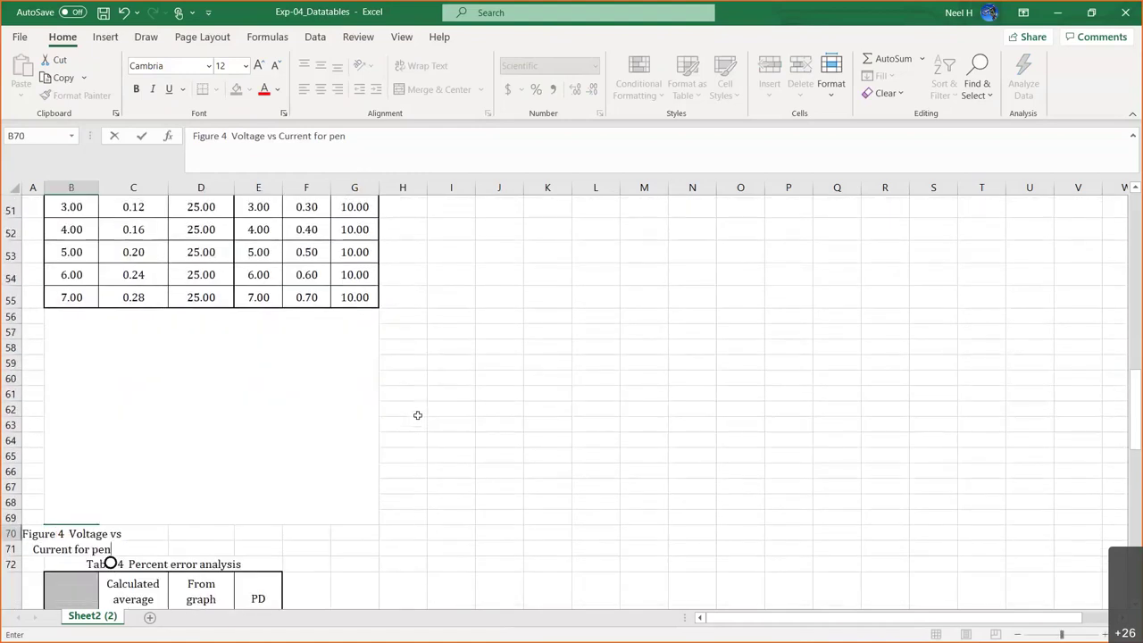
type("cil and l")
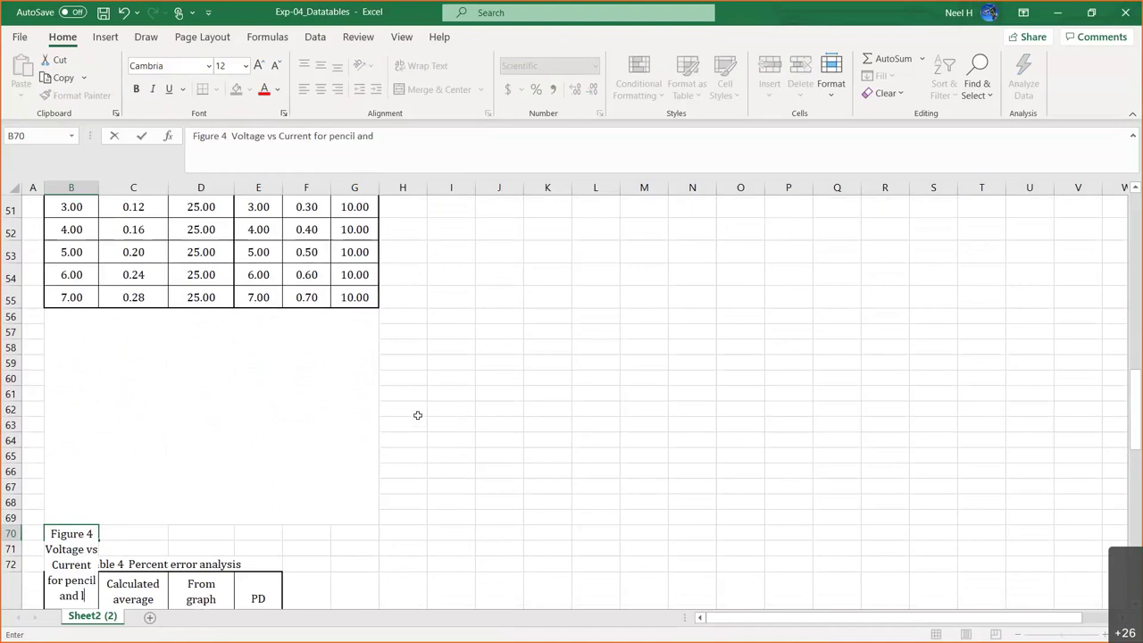
type("ight bulb")
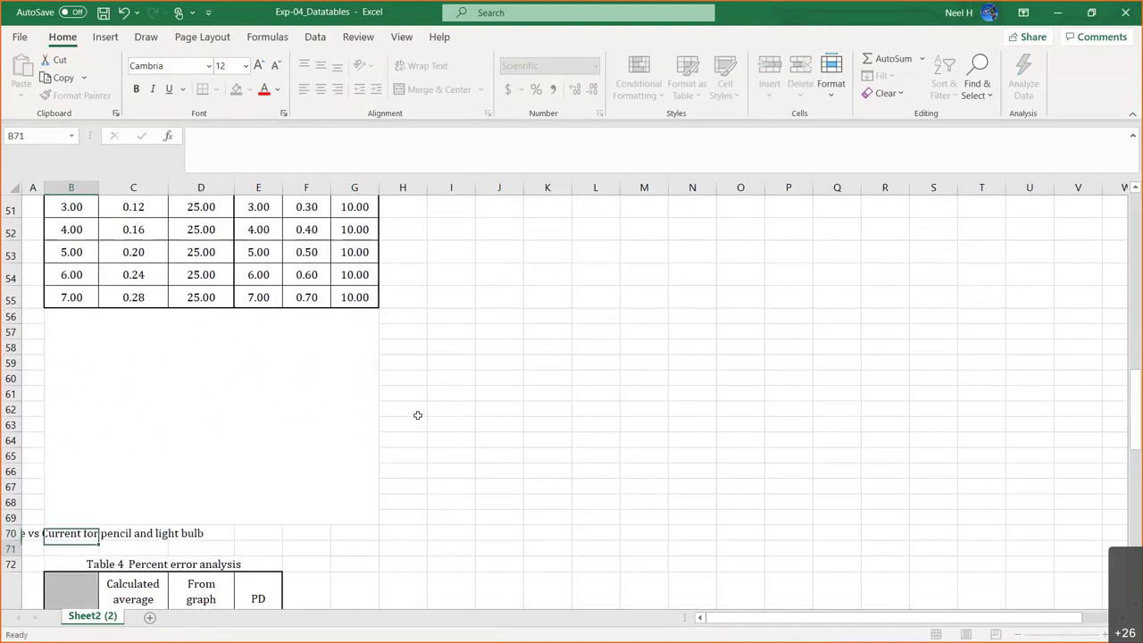
key("Return")
Step: Merge and center the caption across B70:G70
left_click_drag(62, 533, 357, 533)
left_click(429, 89)
left_click(520, 419)
left_click(364, 419)
double_click(299, 402)
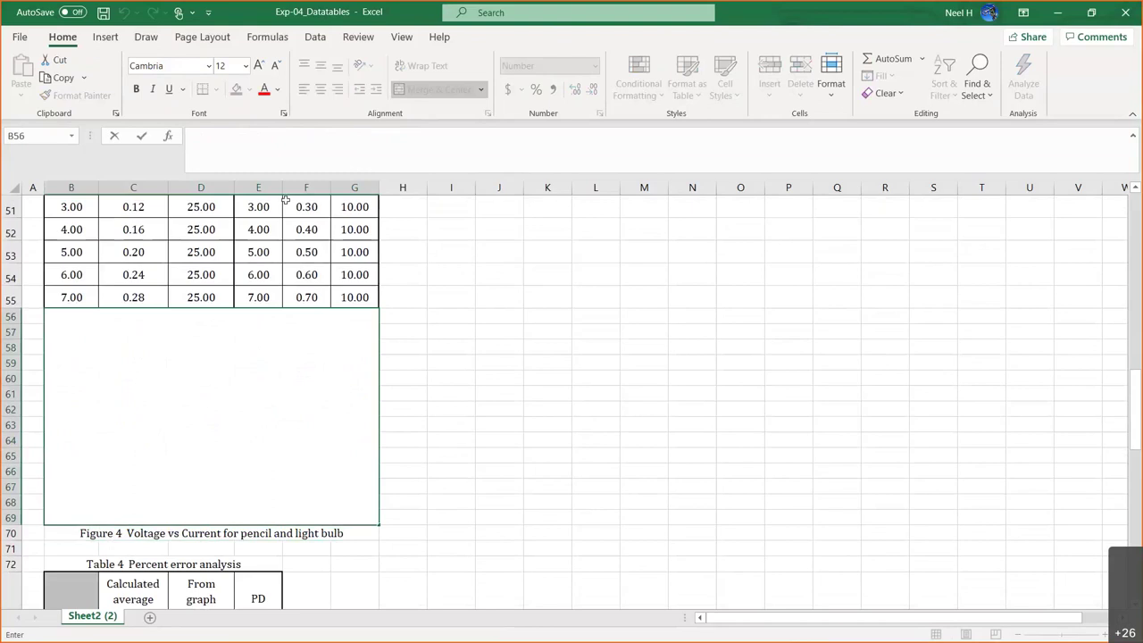
Step: Insert an empty markers-only scatter chart from cell L57
left_click(106, 37)
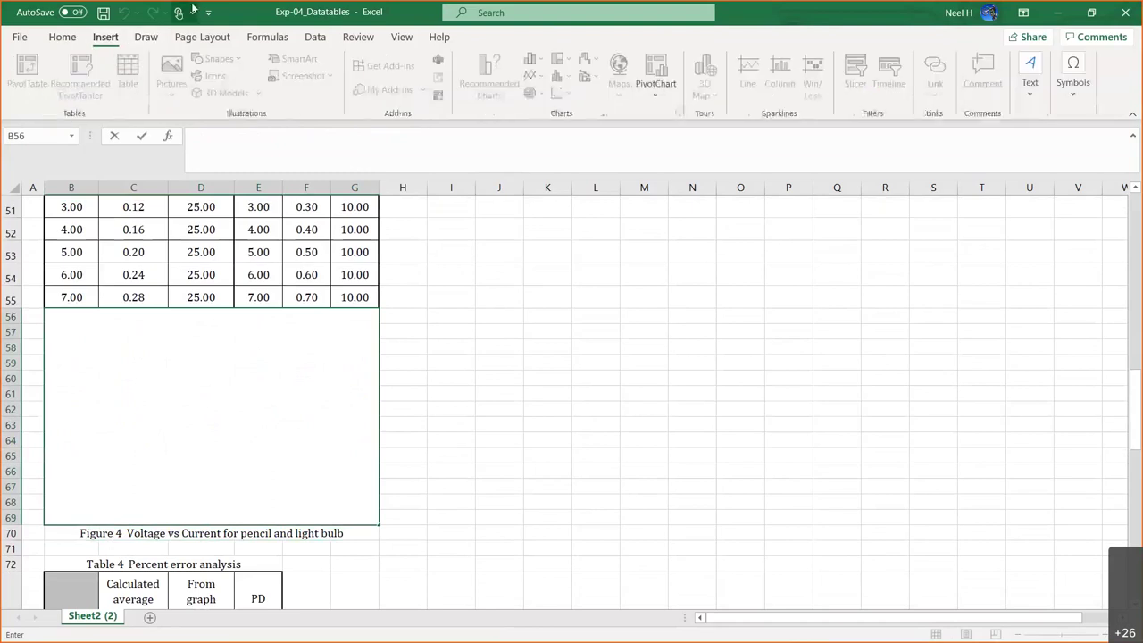
left_click(421, 313)
left_click(593, 333)
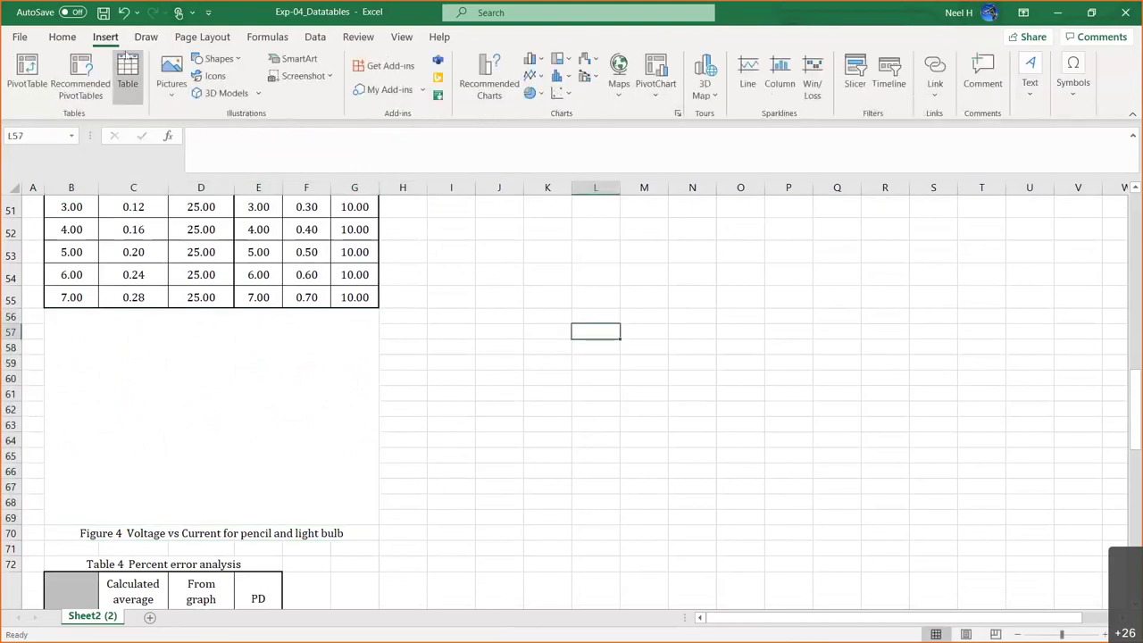
left_click(574, 99)
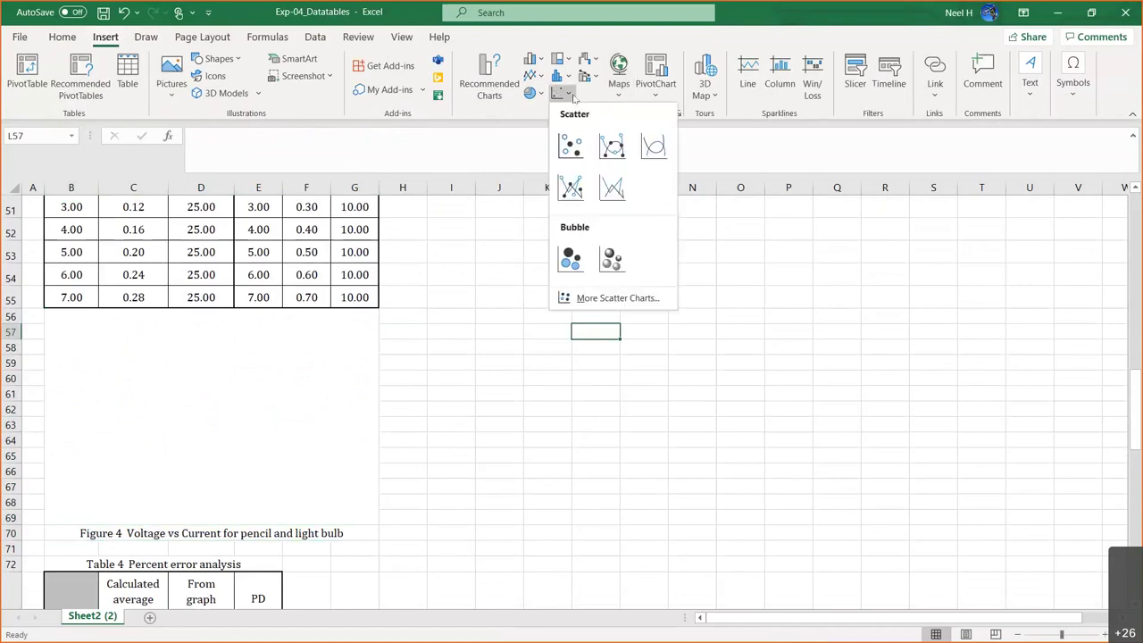
left_click(566, 144)
double_click(541, 341)
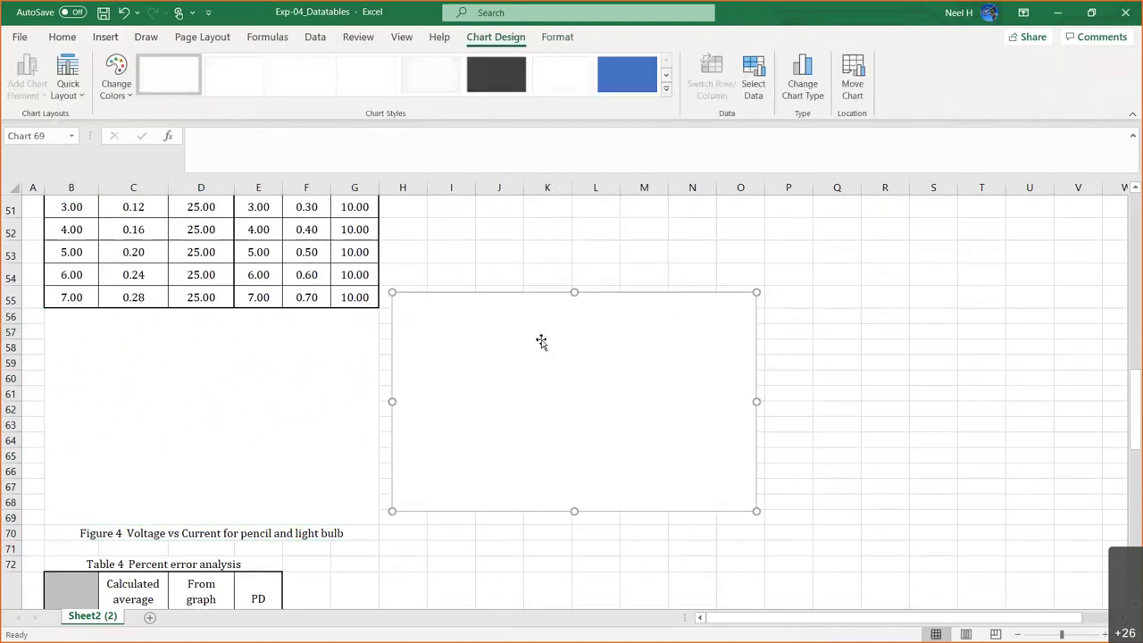
scroll(541, 340, "up", 2)
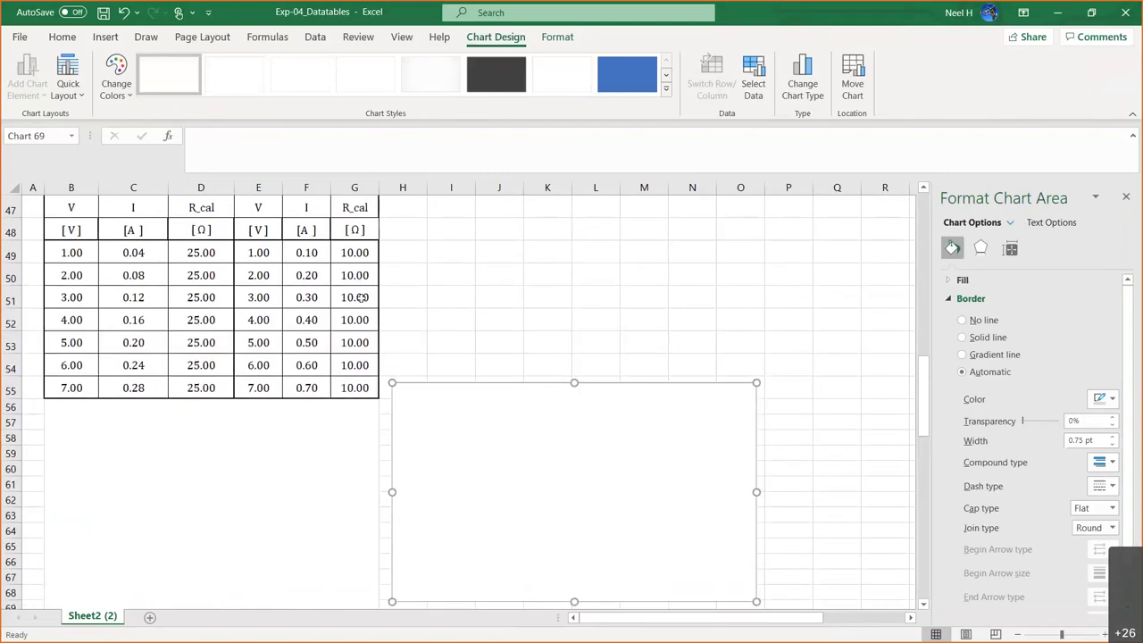
Step: Add a 'Pencil' series with X values C49:C55 and Y values B49:B55
left_click(754, 80)
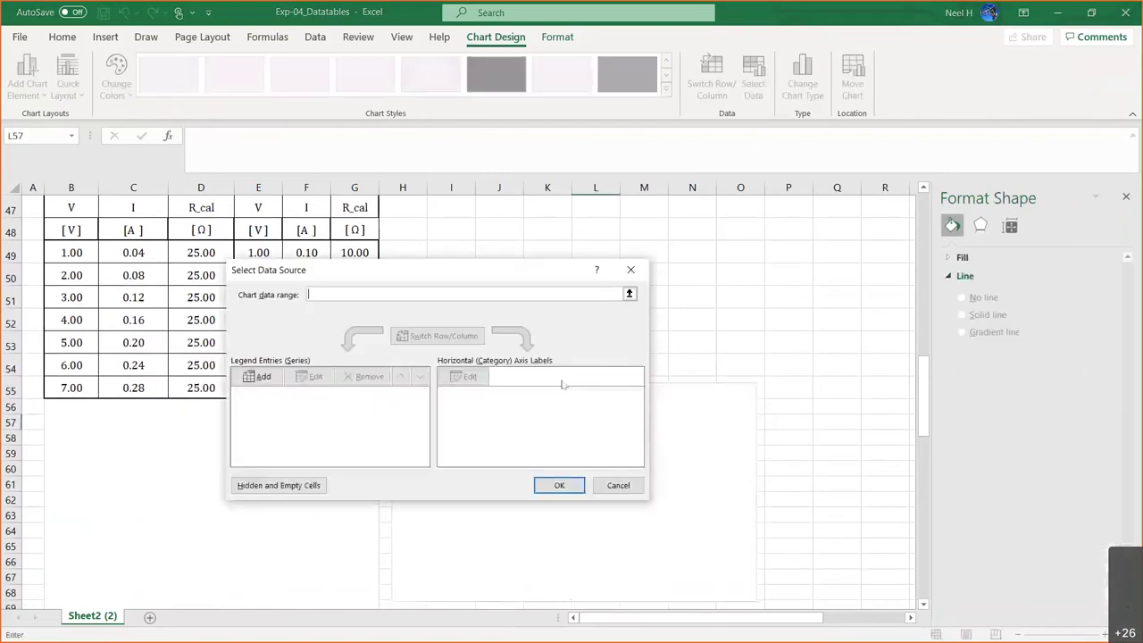
left_click(255, 376)
left_click(383, 355)
type("Pen")
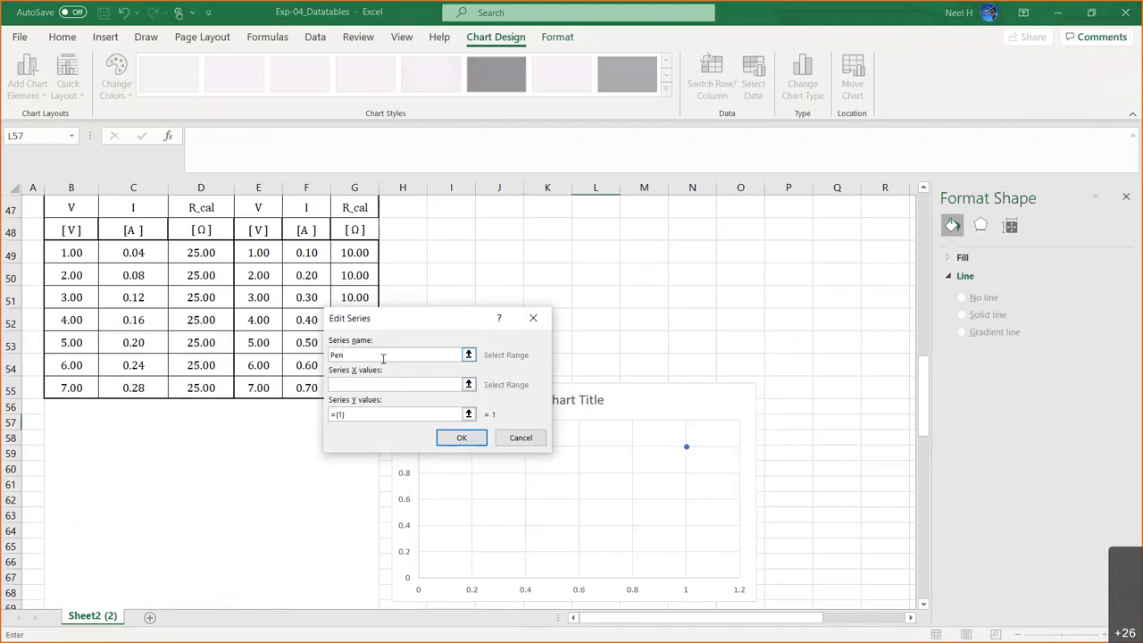
type("cil")
left_click(358, 382)
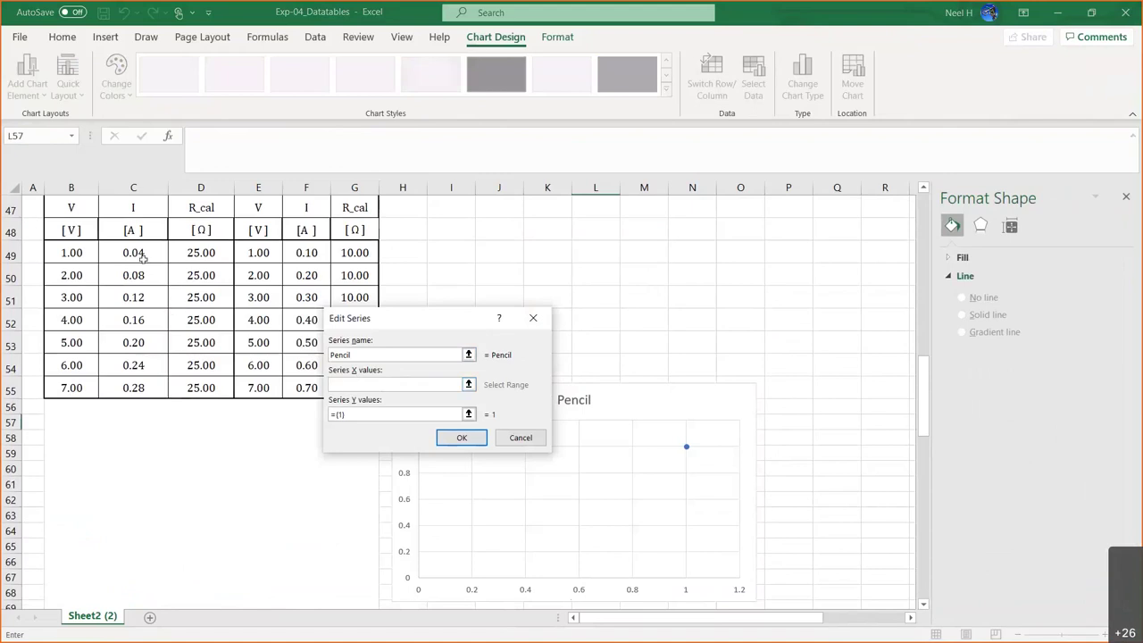
scroll(136, 253, "up", 1)
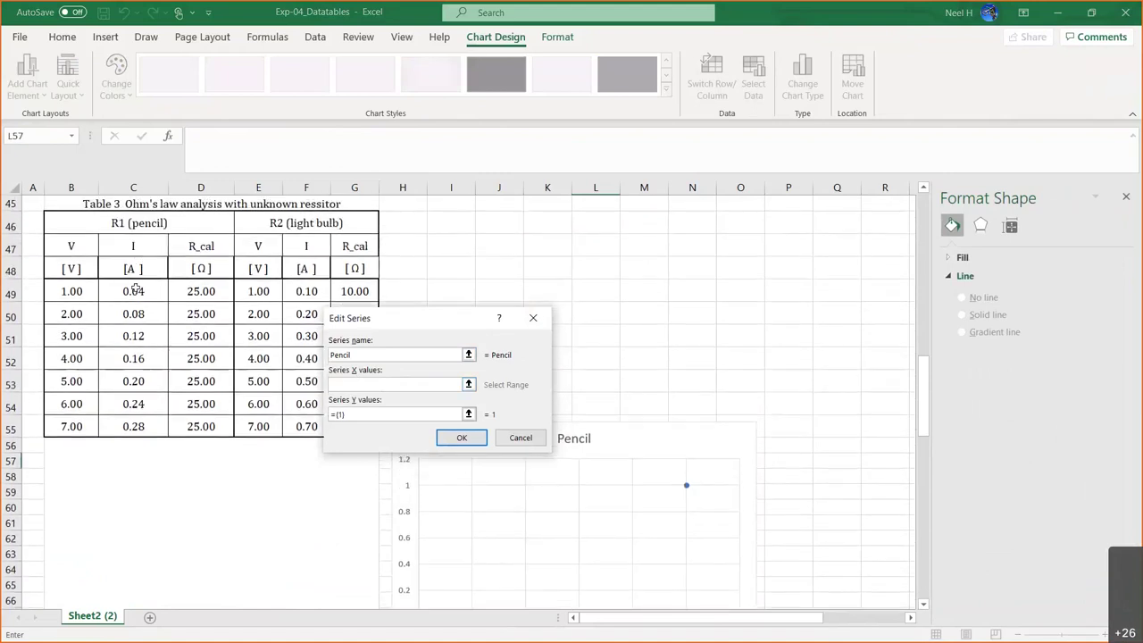
left_click_drag(133, 292, 133, 426)
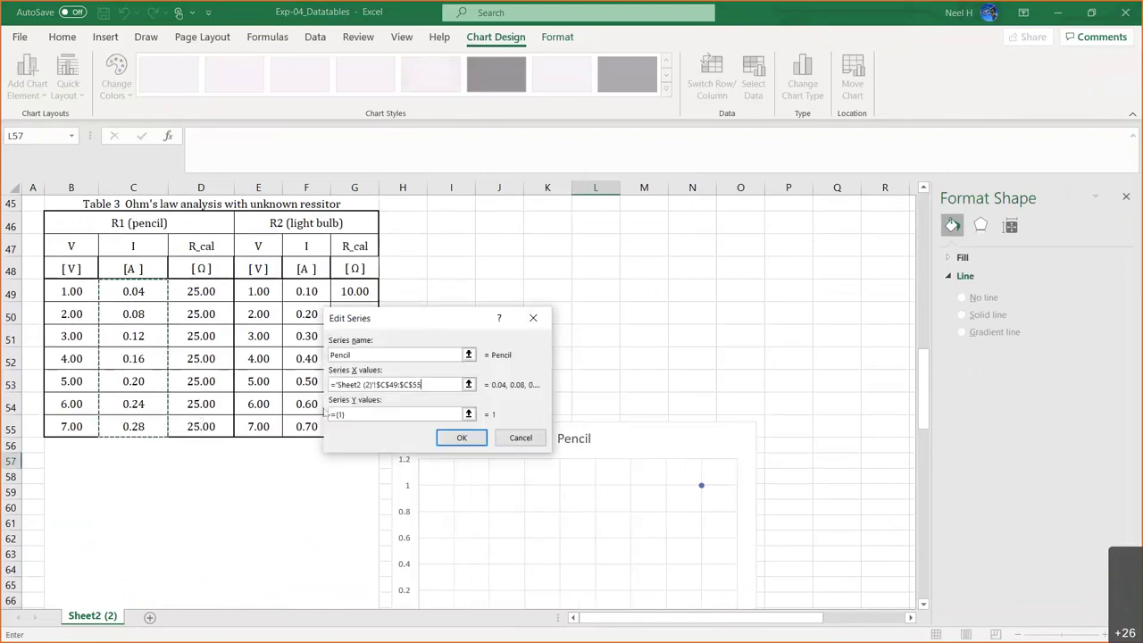
left_click(355, 415)
key("BackSpace")
key("BackSpace")
key("BackSpace")
key("BackSpace")
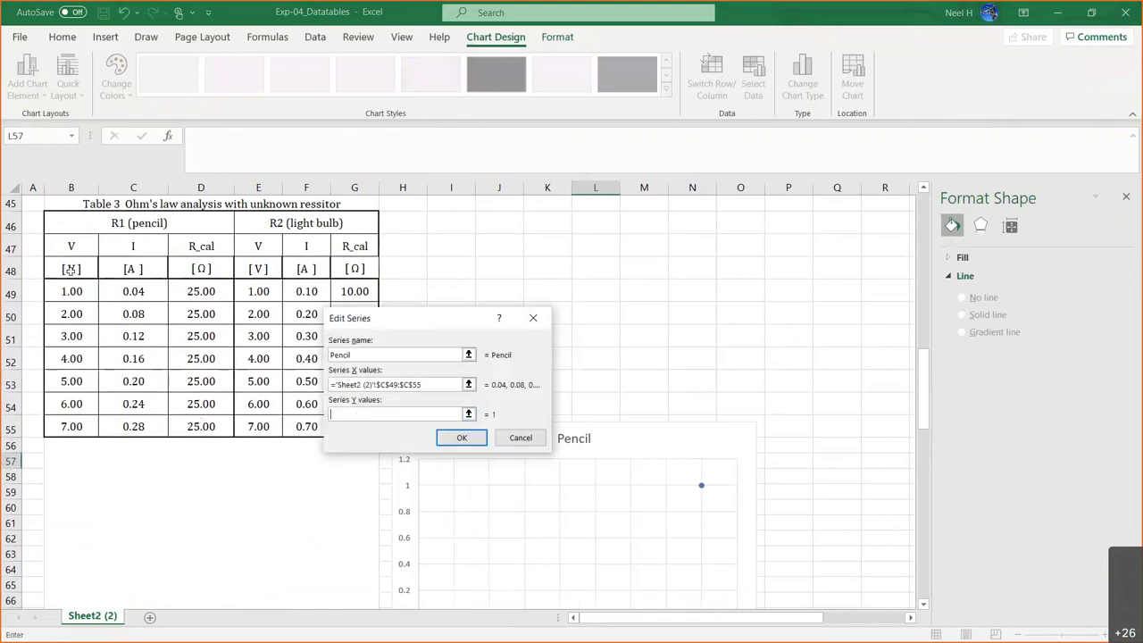
left_click_drag(70, 291, 70, 426)
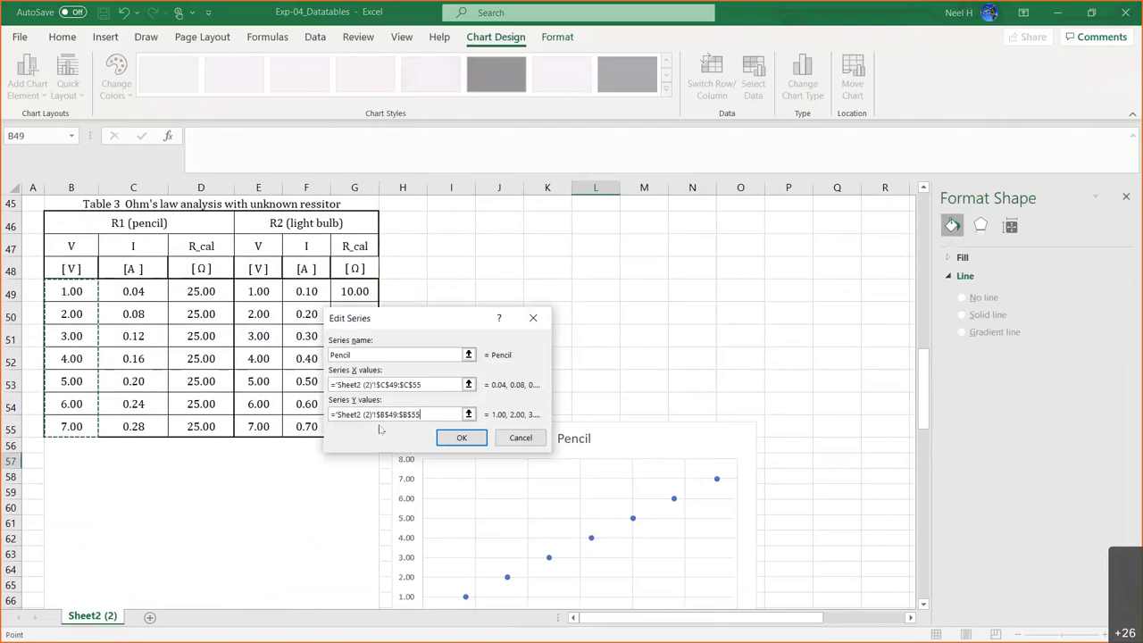
left_click(479, 440)
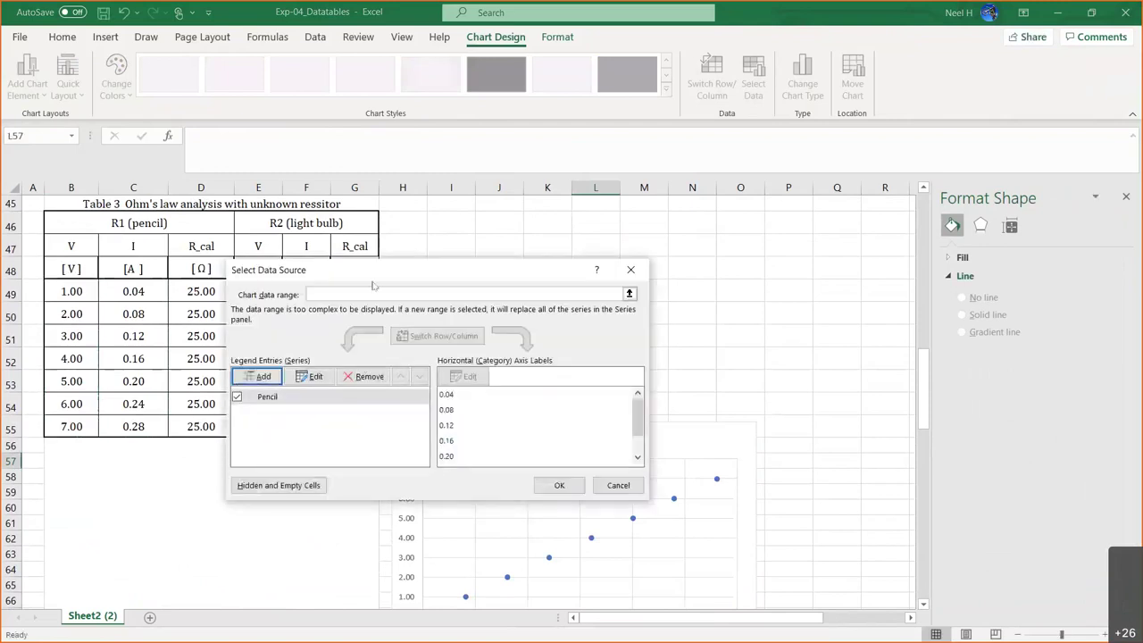
Step: Add a 'Light Bulb' series with X values F49:F55 and Y values E49:E55
left_click_drag(616, 235, 617, 235)
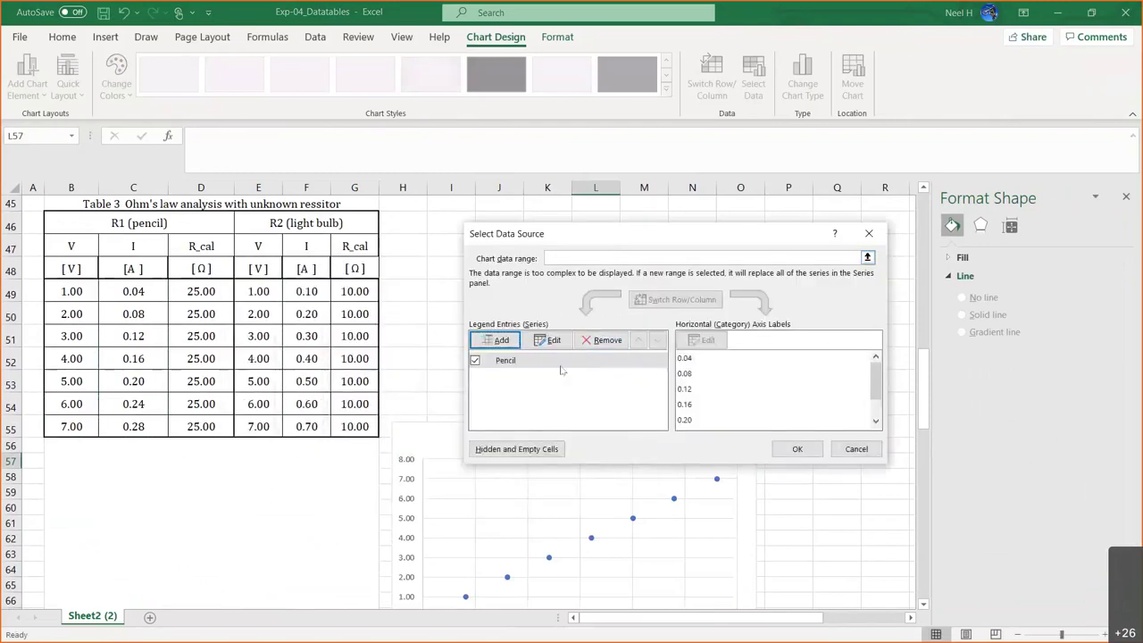
left_click(498, 341)
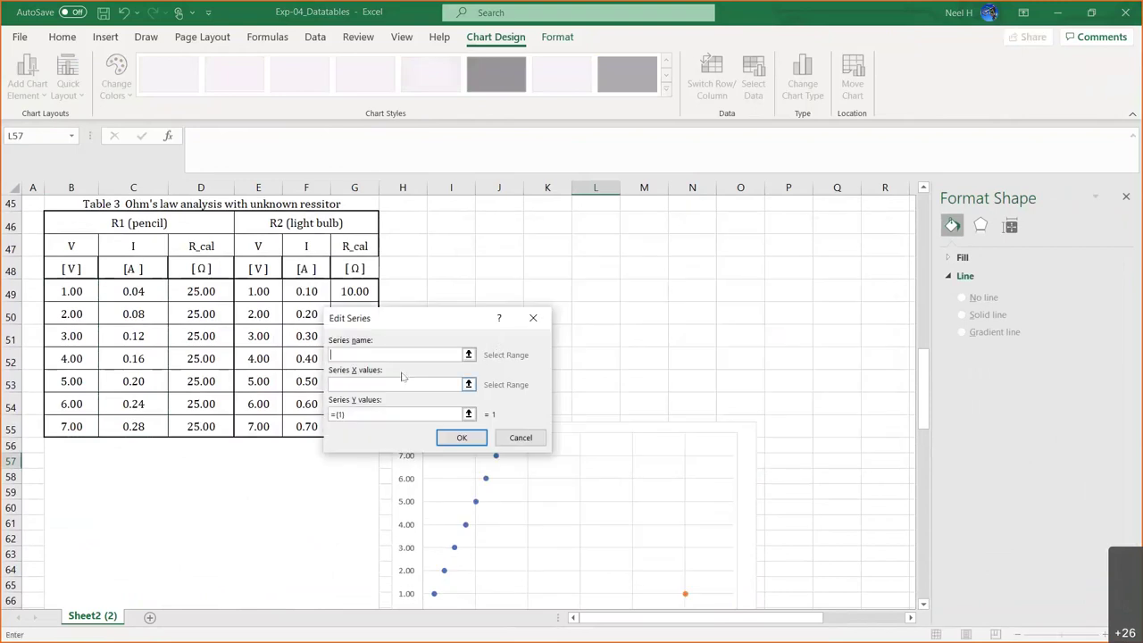
type("Light Bulb")
left_click(366, 386)
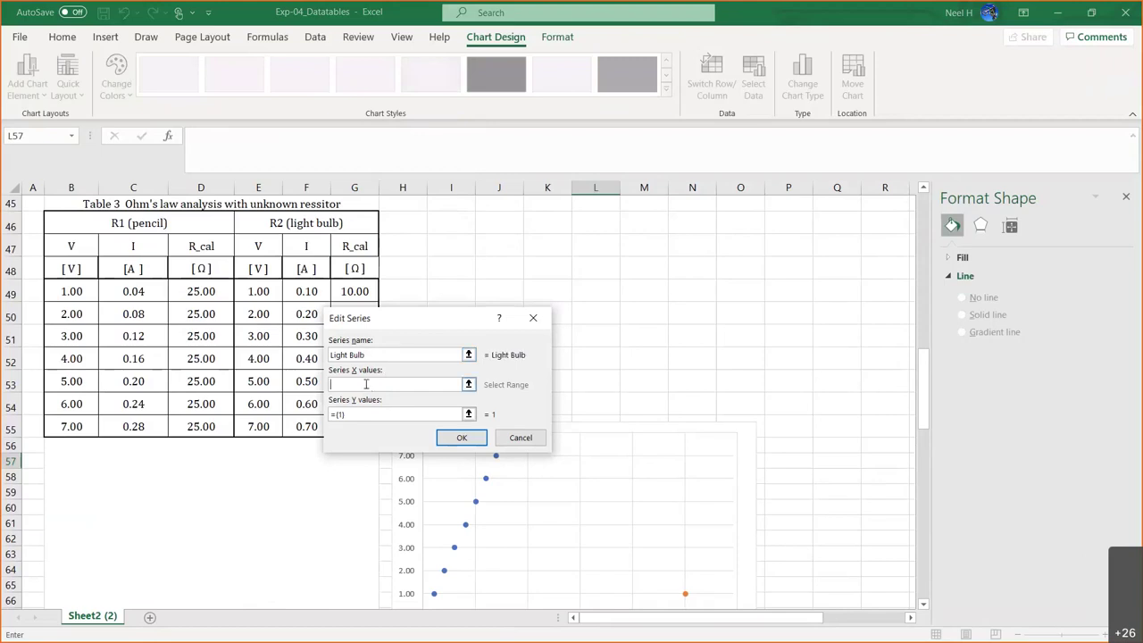
left_click_drag(420, 318, 569, 285)
left_click_drag(306, 291, 307, 427)
left_click(510, 381)
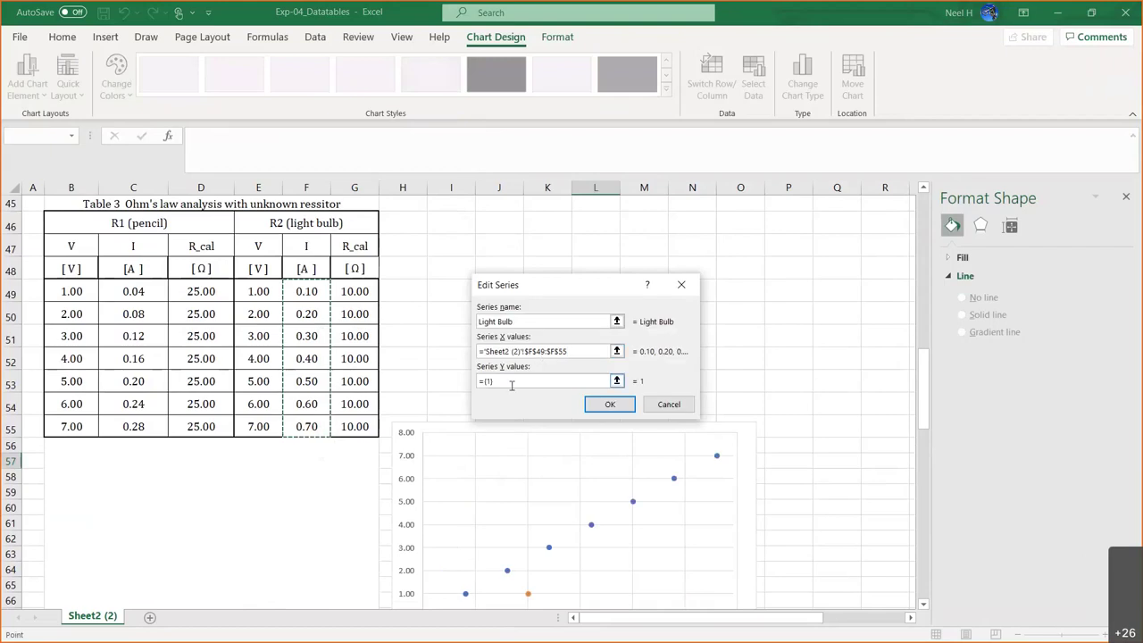
key("BackSpace")
left_click_drag(268, 292, 268, 427)
left_click(610, 404)
left_click(795, 449)
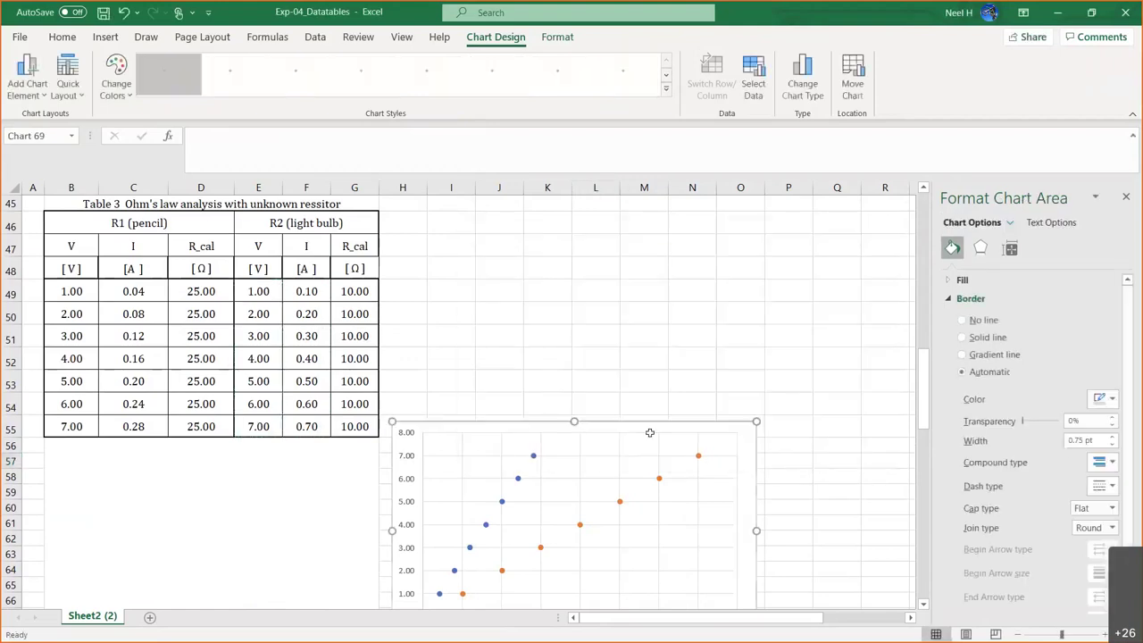
scroll(687, 339, "down", 2)
Step: Shrink the chart, move it under Table 3, and size it to fill the block above Figure 4
left_click_drag(757, 271, 667, 314)
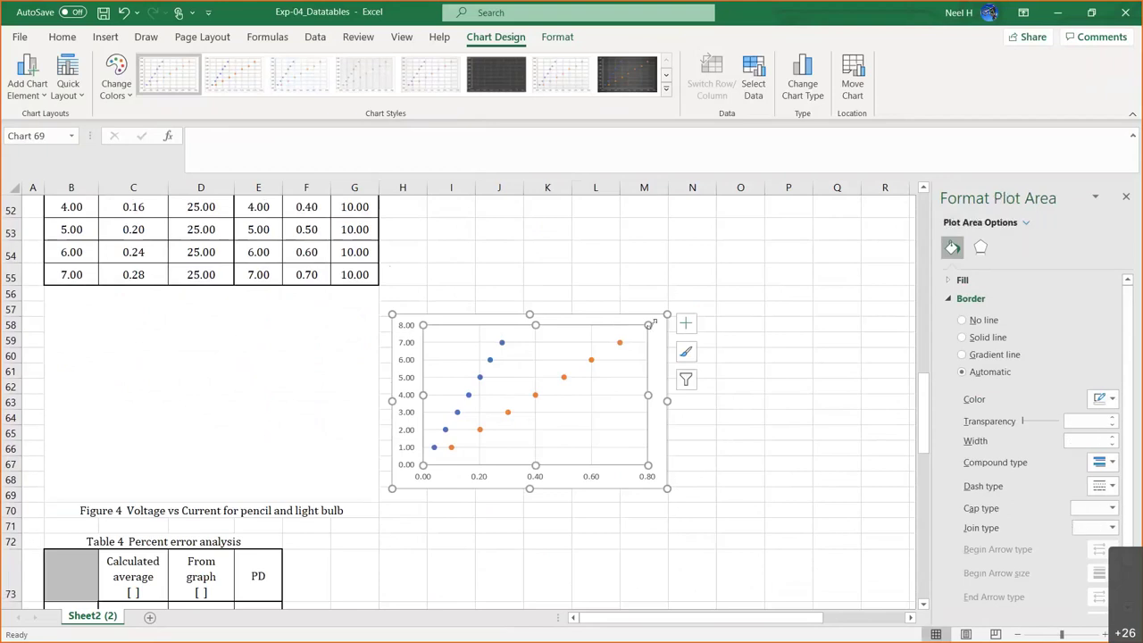
left_click(658, 324)
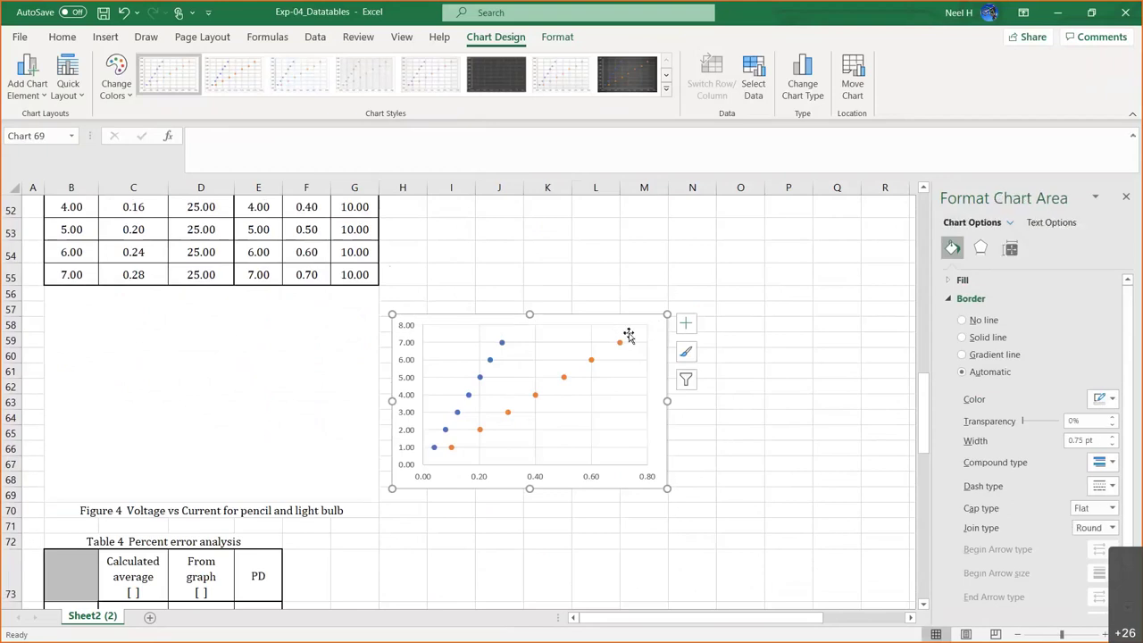
left_click_drag(653, 337, 316, 322)
left_click_drag(329, 472, 364, 497)
left_click(417, 476)
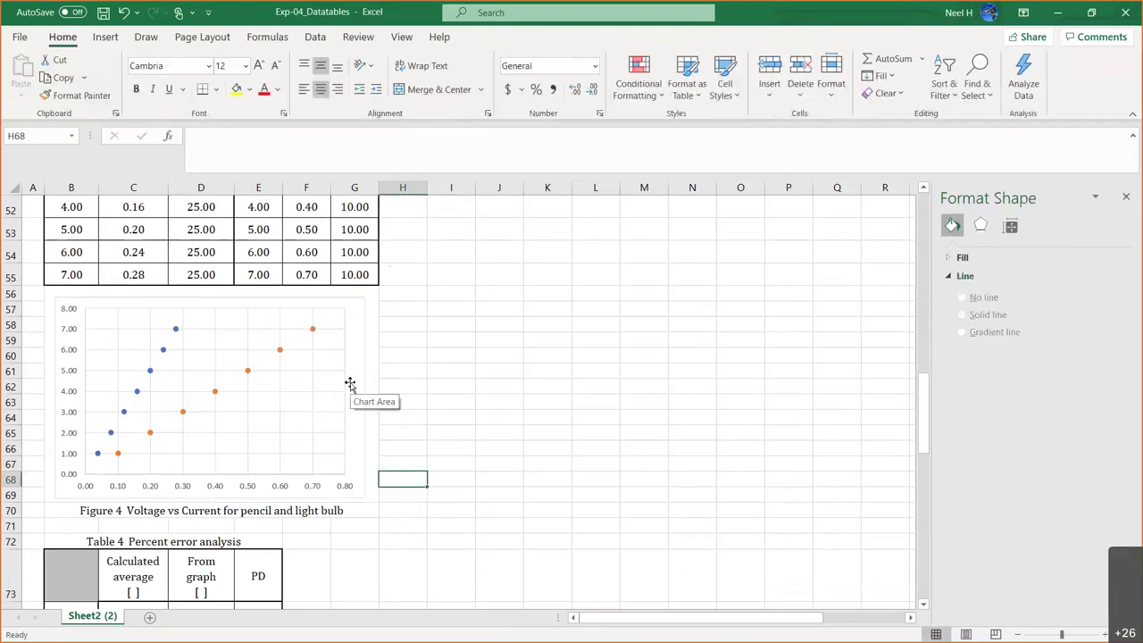
scroll(350, 384, "up", 17)
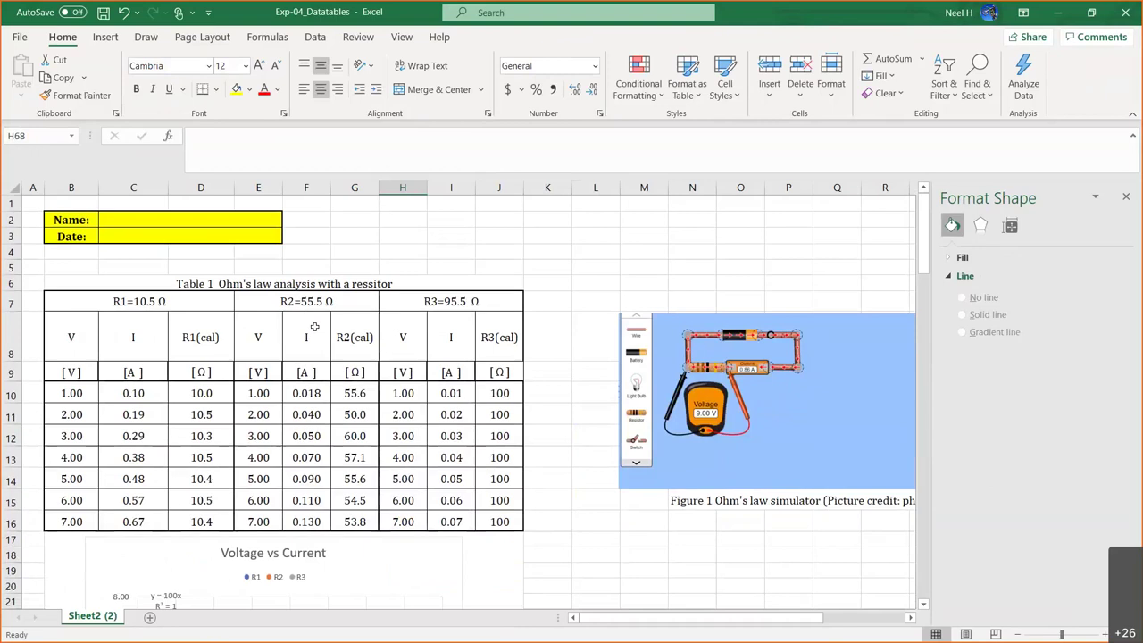
scroll(314, 327, "down", 3)
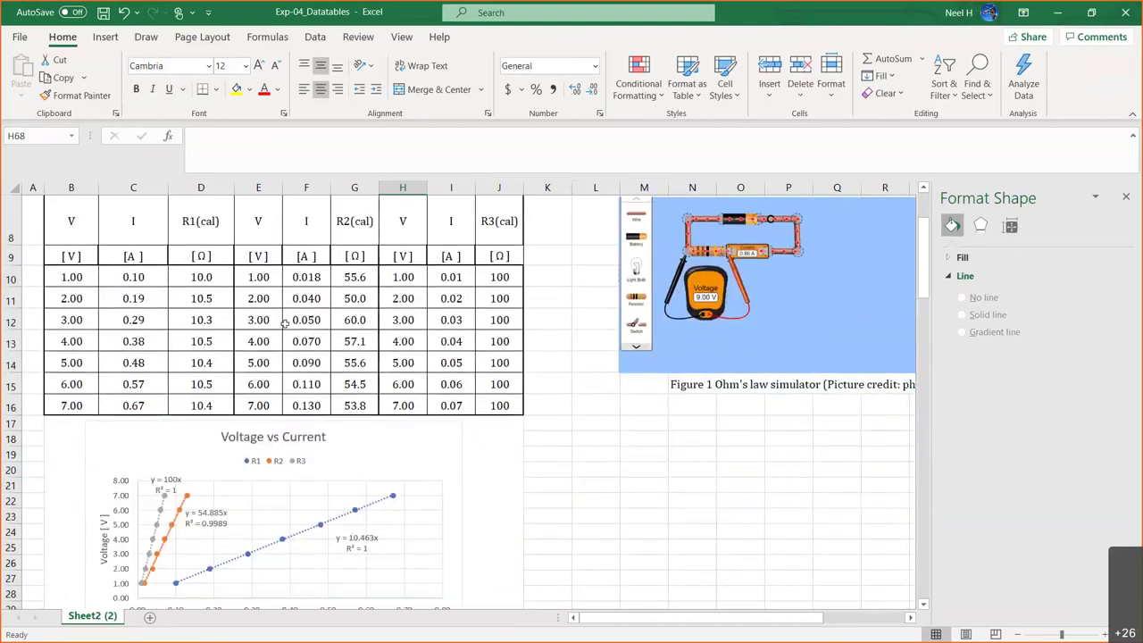
Step: Add axis titles and a chart title to the scatter chart
scroll(283, 324, "down", 11)
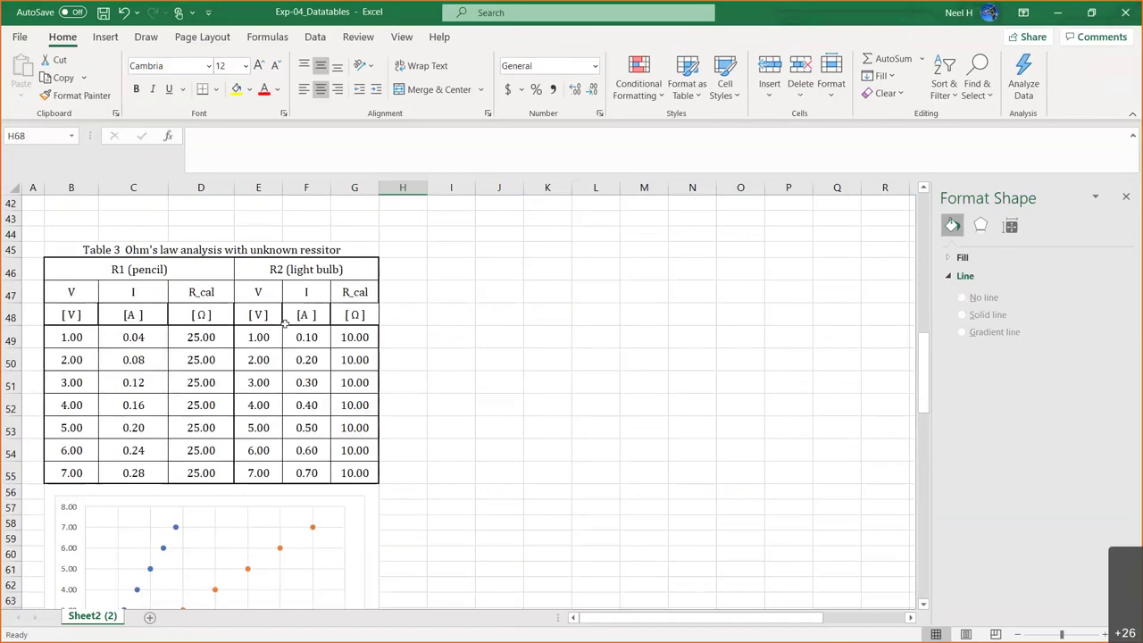
scroll(283, 323, "down", 3)
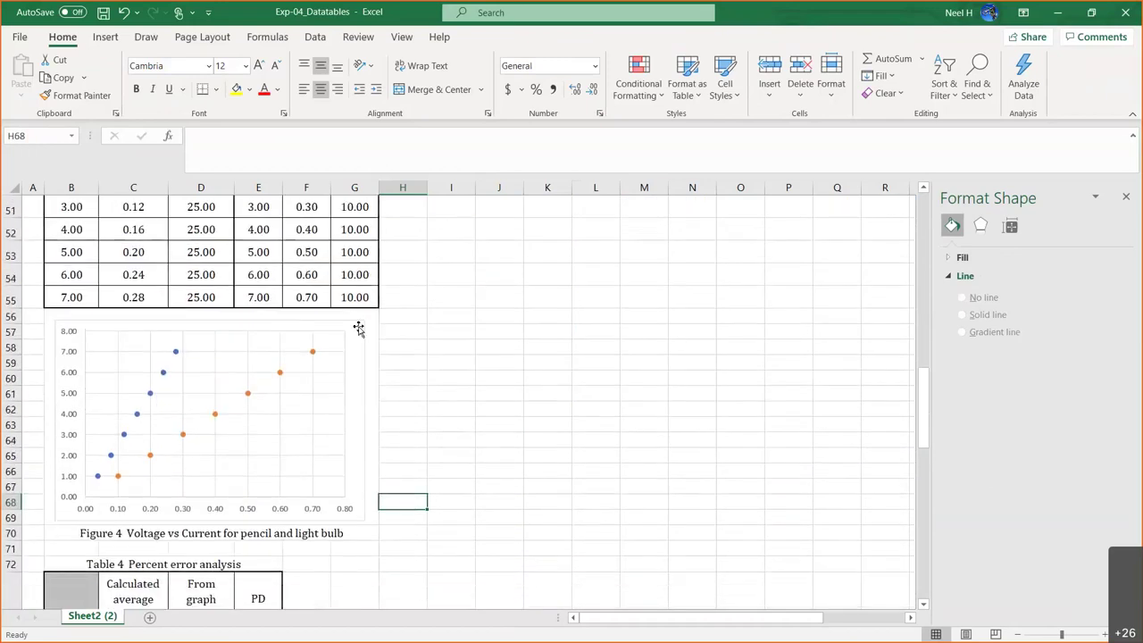
left_click(357, 330)
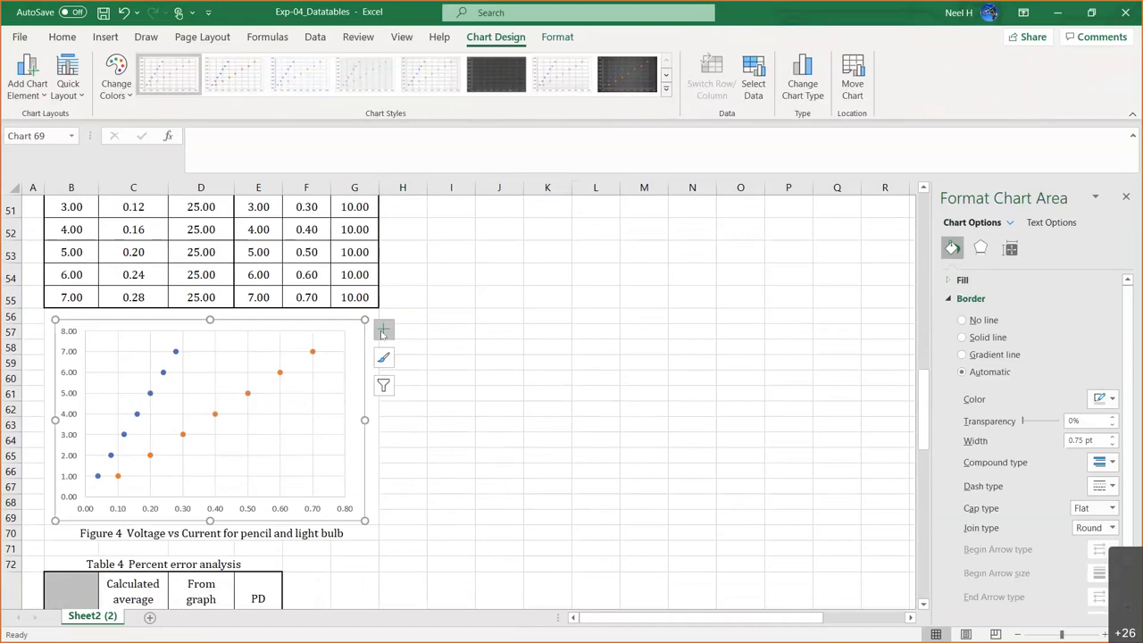
left_click(382, 331)
left_click(416, 364)
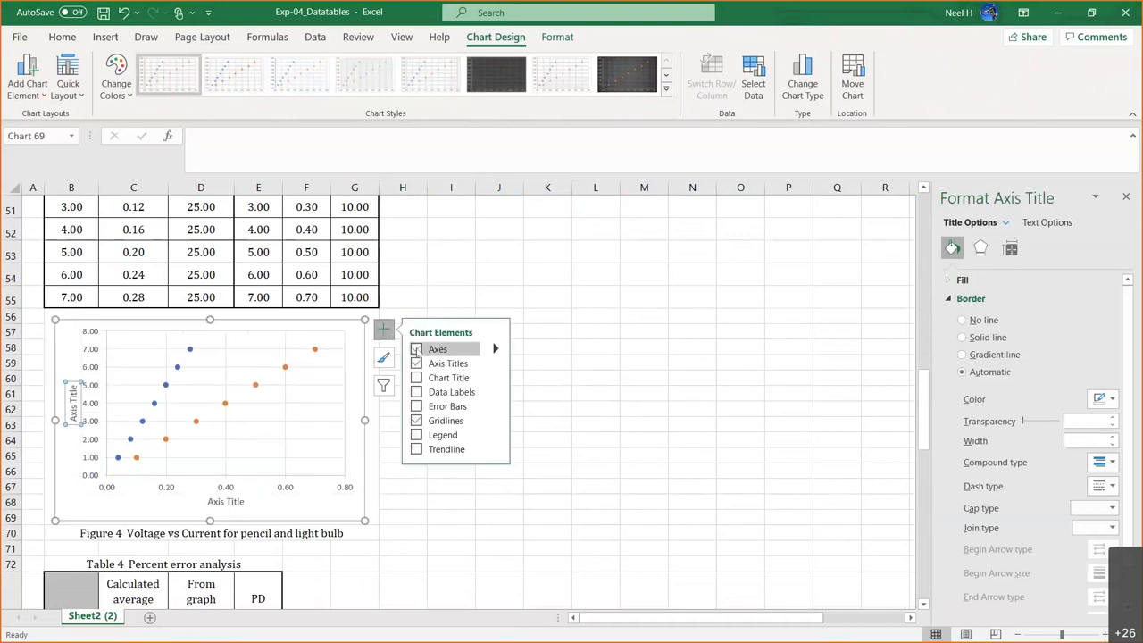
left_click(416, 378)
Step: Add a linear trendline to the Pencil series
left_click(416, 450)
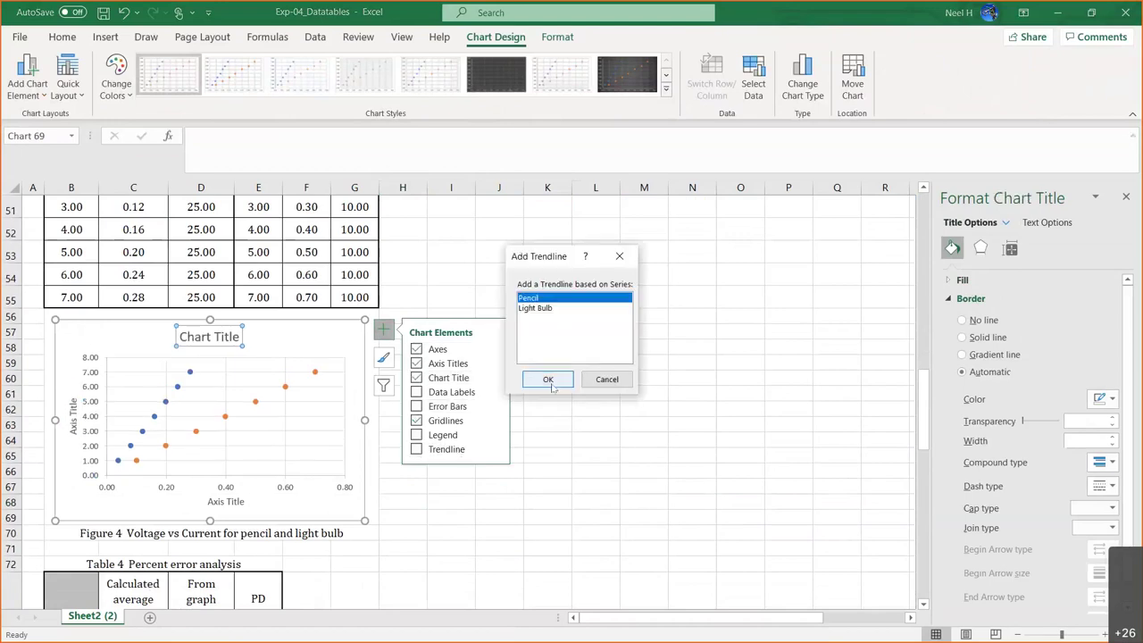
left_click(561, 308)
left_click(549, 299)
left_click(548, 379)
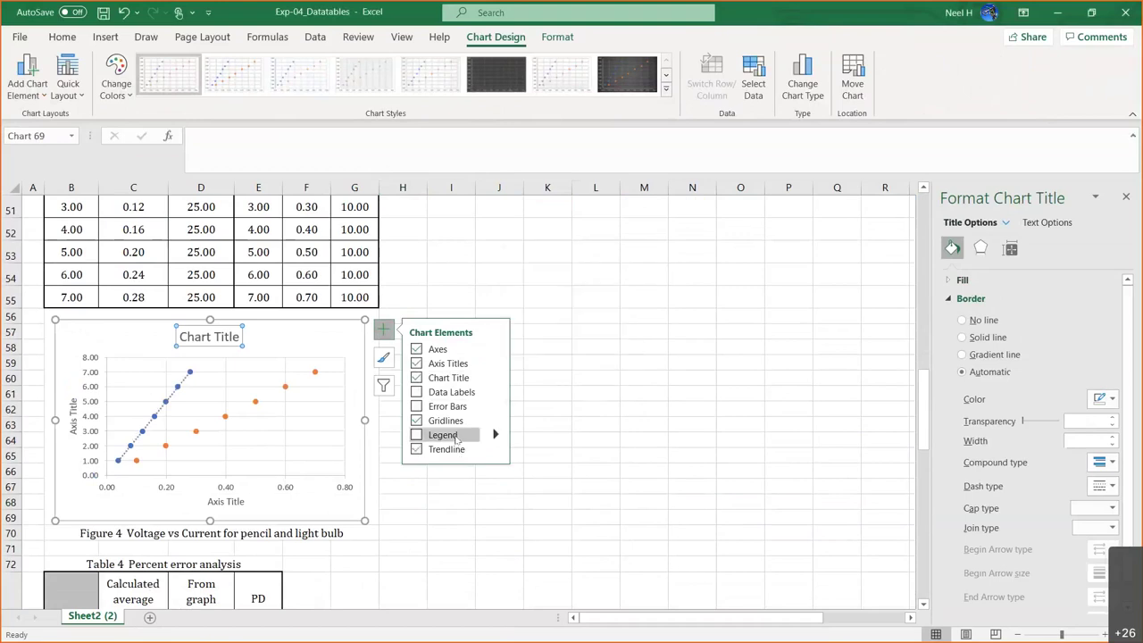
Step: Add a second linear trendline for the Light Bulb series
left_click(496, 448)
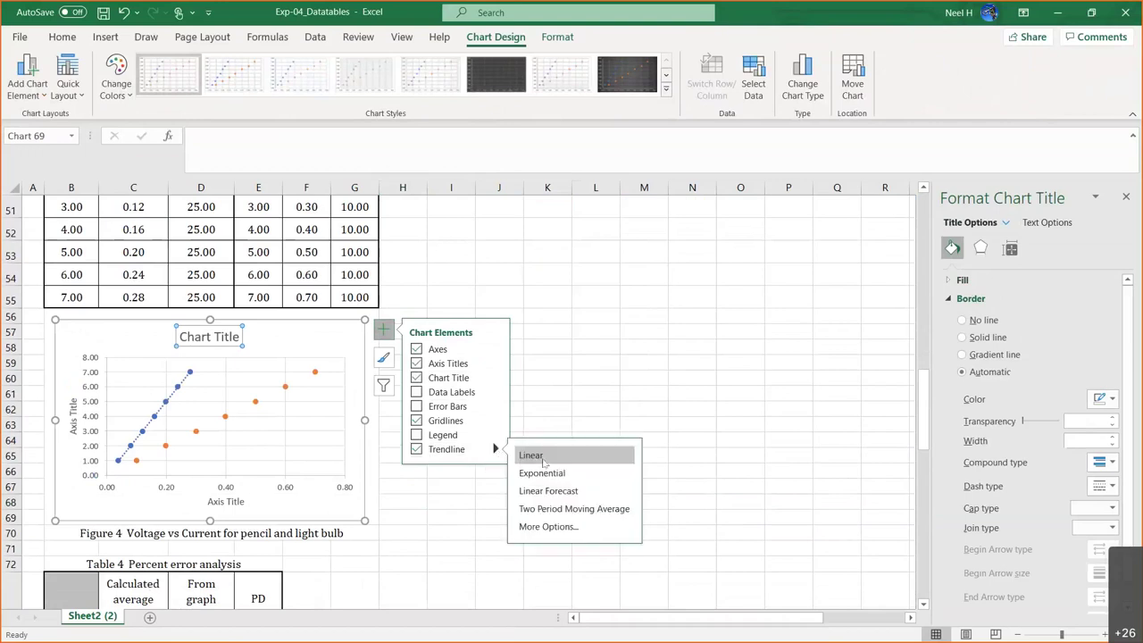
left_click(544, 458)
left_click(541, 308)
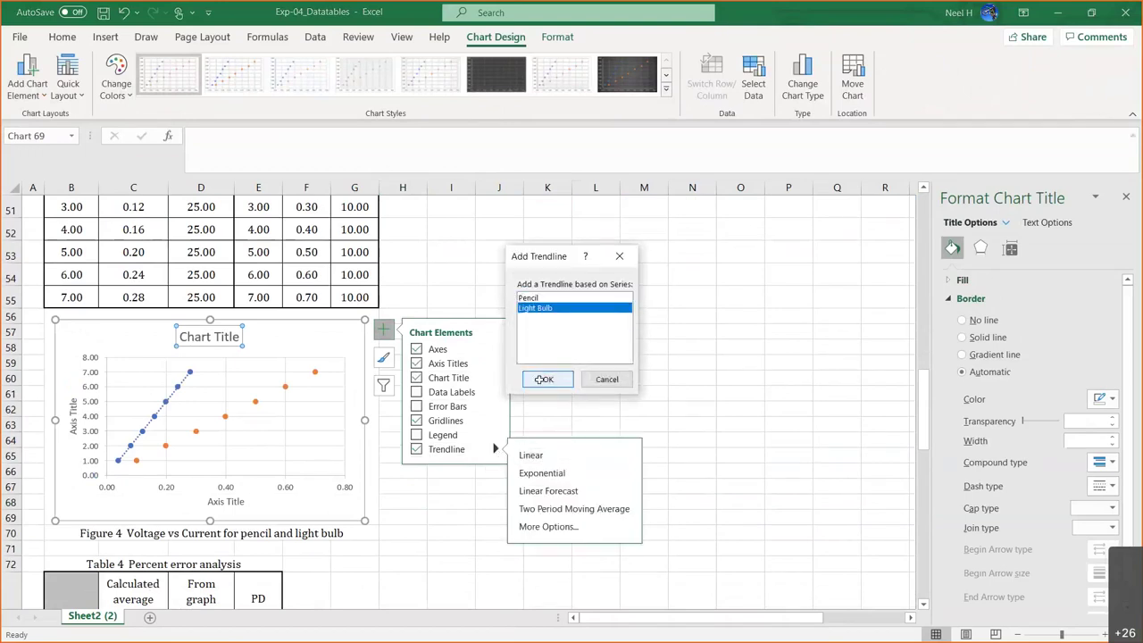
left_click(545, 379)
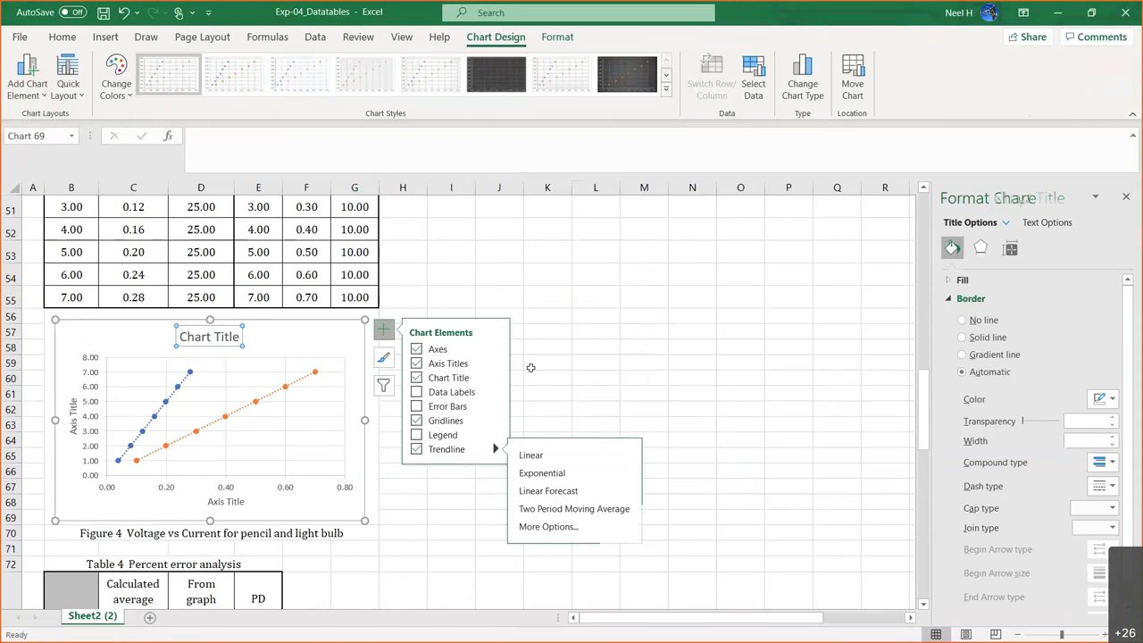
left_click(531, 367)
left_click(232, 337)
Step: Replace the placeholder chart title with 'Volateg vs current for pencil and light bulb'
key("BackSpace")
key("BackSpace")
key("BackSpace")
key("BackSpace")
key("BackSpace")
key("BackSpace")
key("BackSpace")
key("BackSpace")
key("BackSpace")
key("BackSpace")
key("BackSpace")
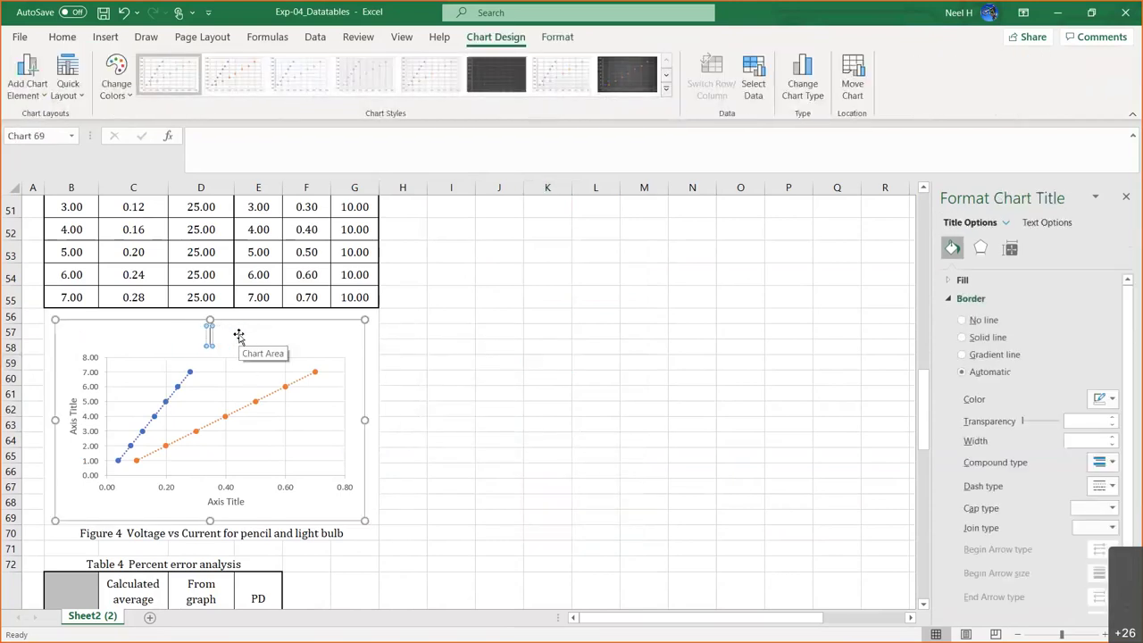
type("Volateg vs")
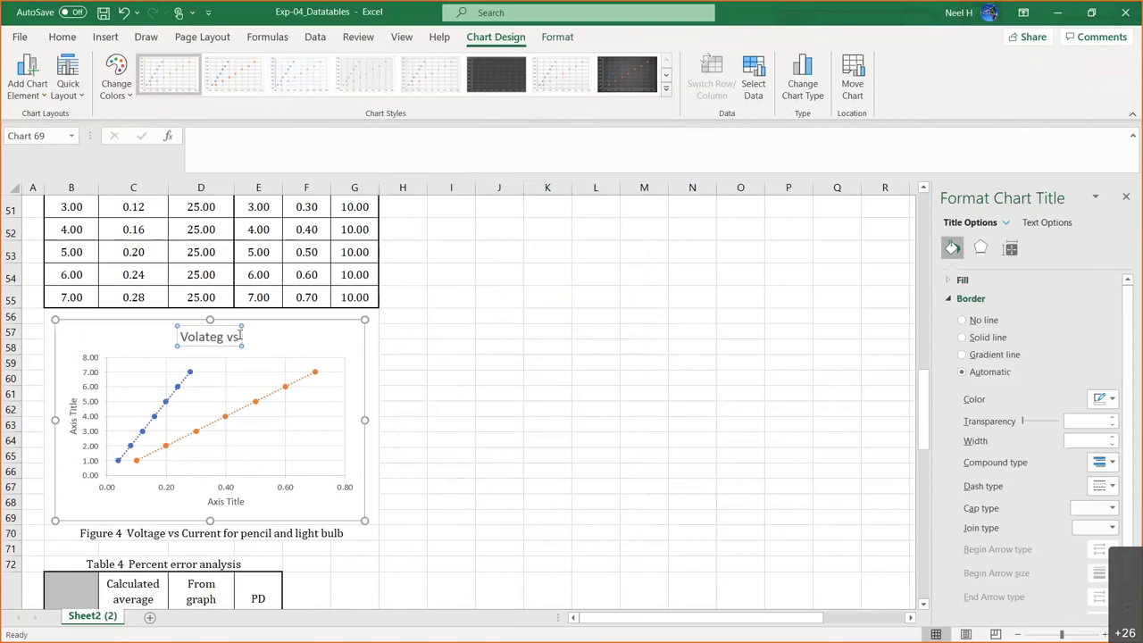
type(" cur")
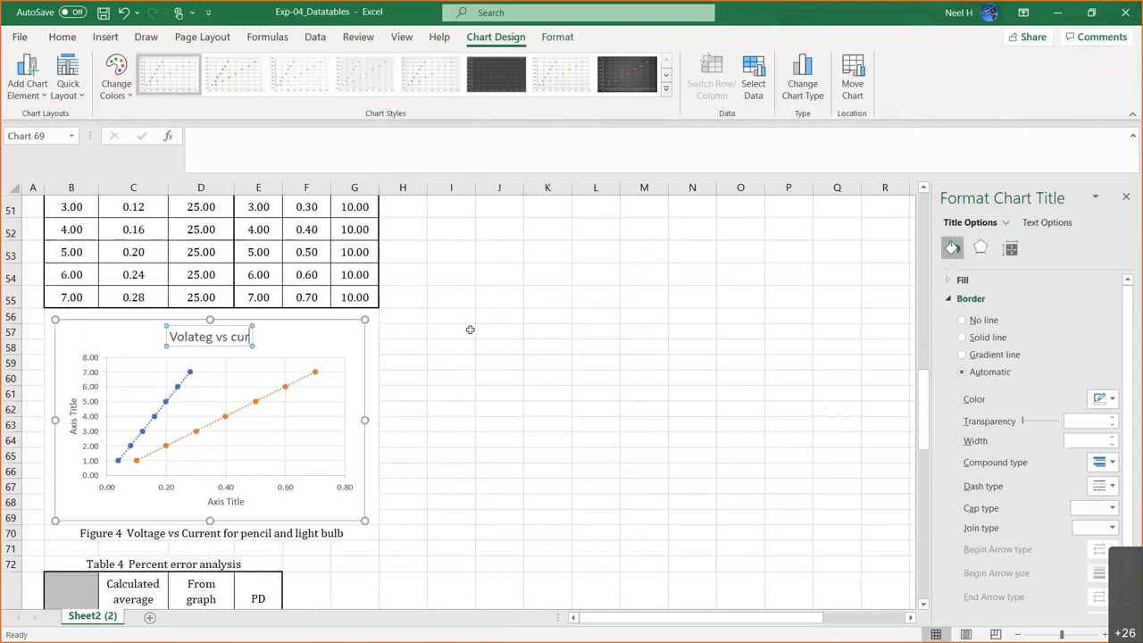
type("rent")
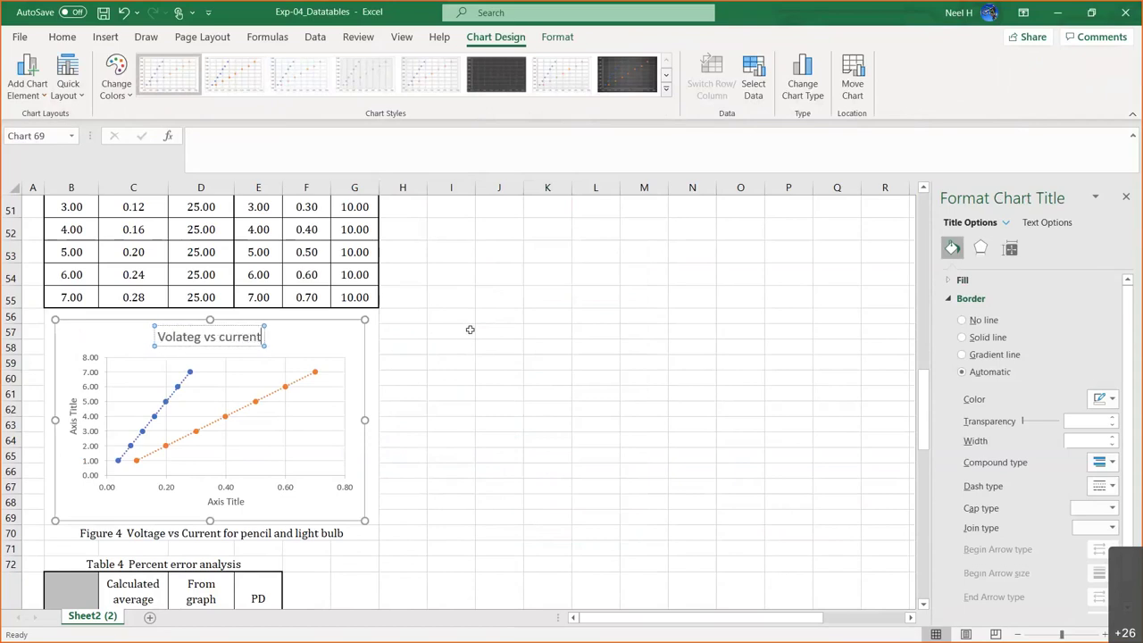
type(" for pen")
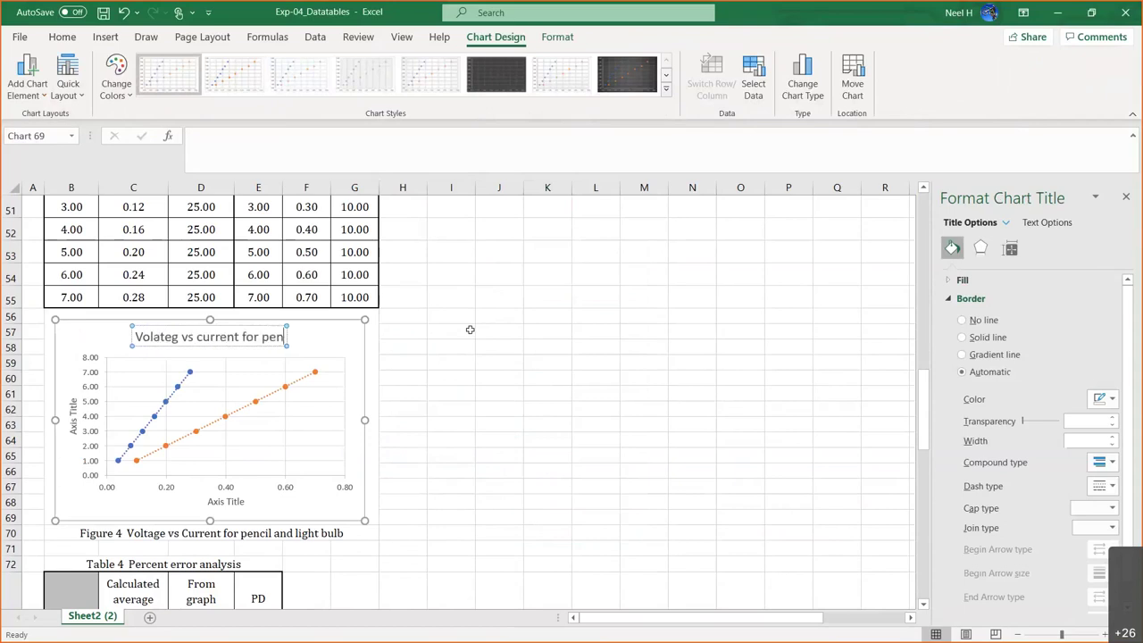
type("cil and li")
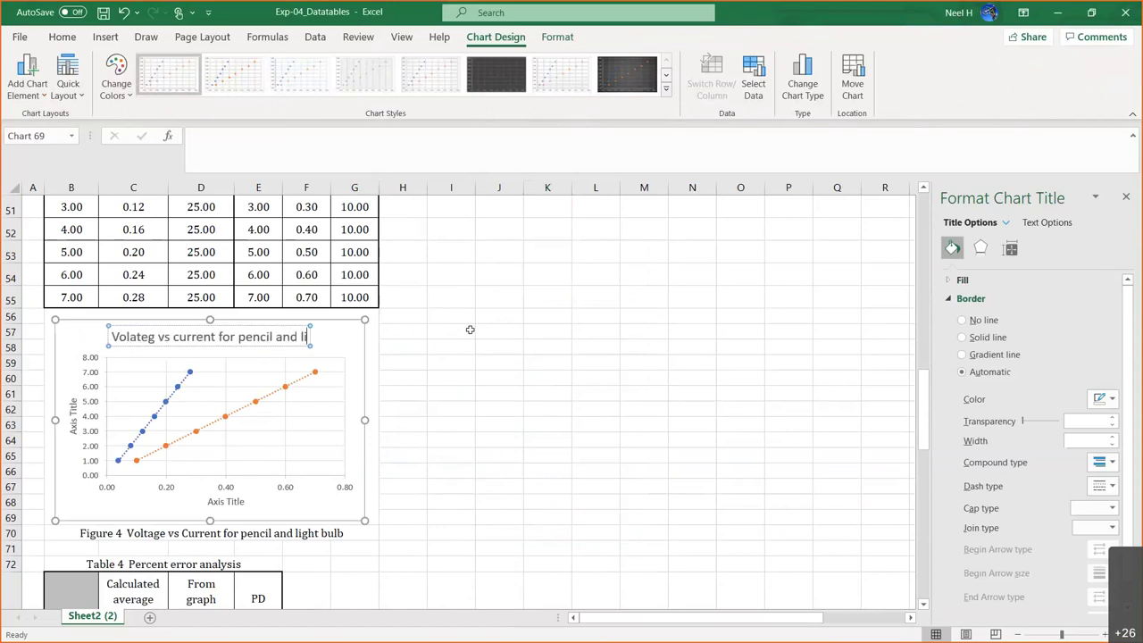
type("ght bul")
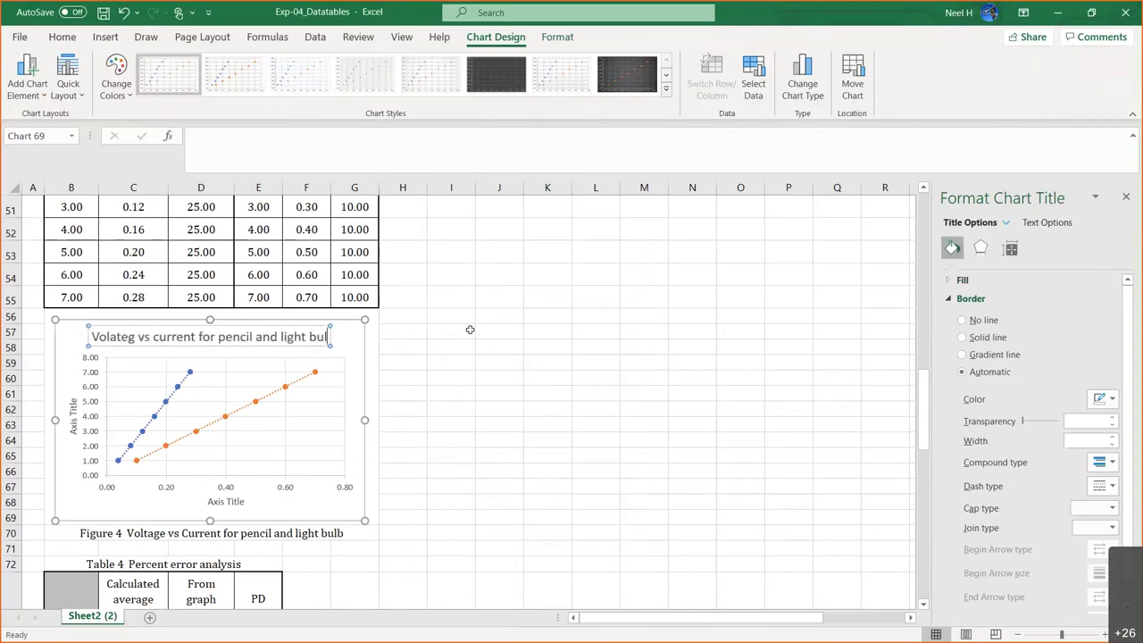
type("b")
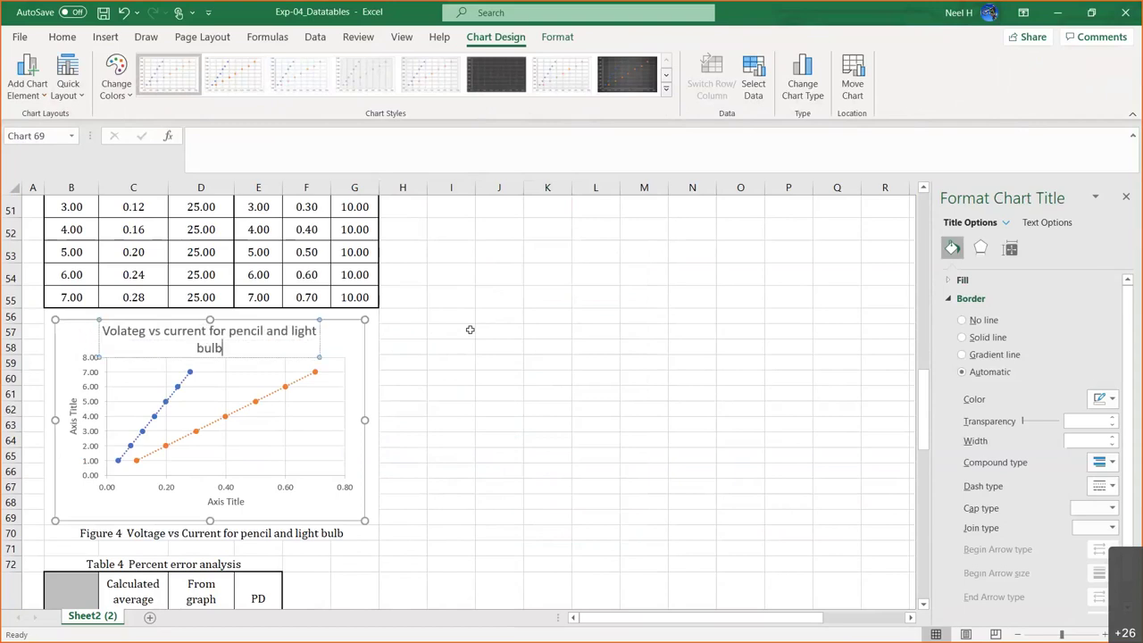
Step: Title the horizontal axis 'Current [A]'
left_click(230, 502)
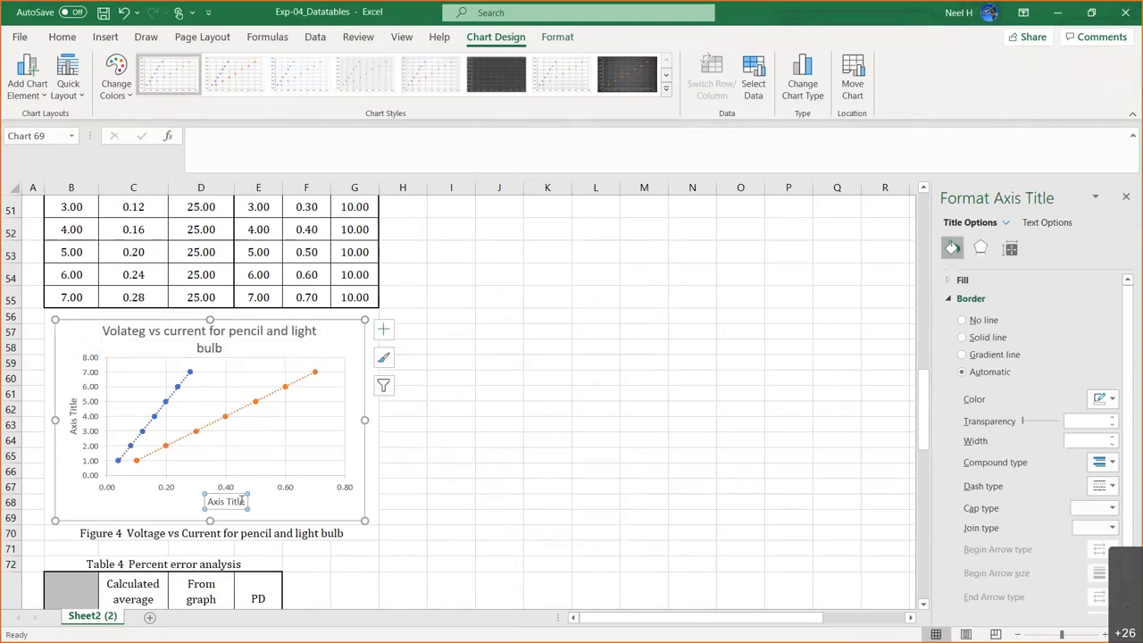
key("BackSpace")
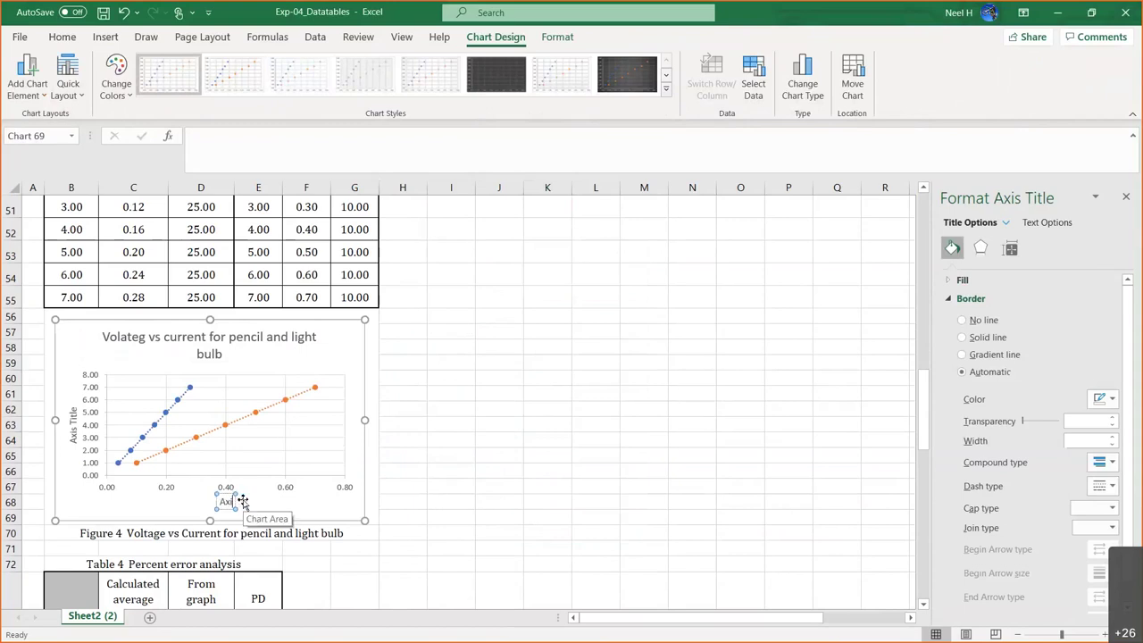
type("Current [A]")
left_click(90, 424)
Step: Title the vertical axis 'Voltage [V]'
left_click(73, 424)
triple_click(71, 415)
key("BackSpace")
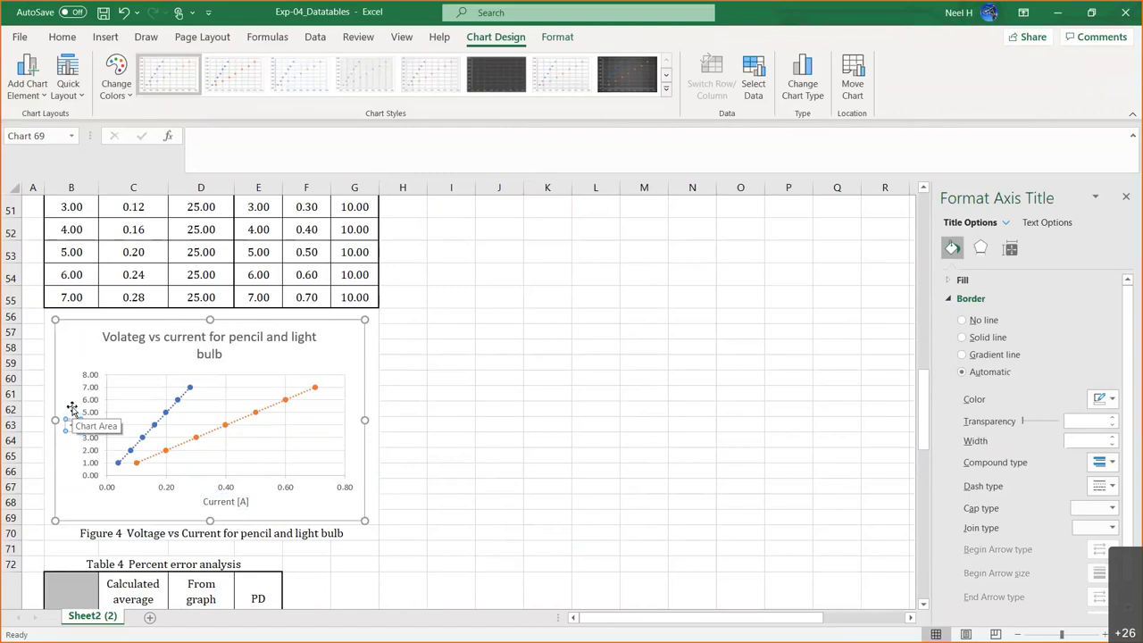
type("Voltage [V]")
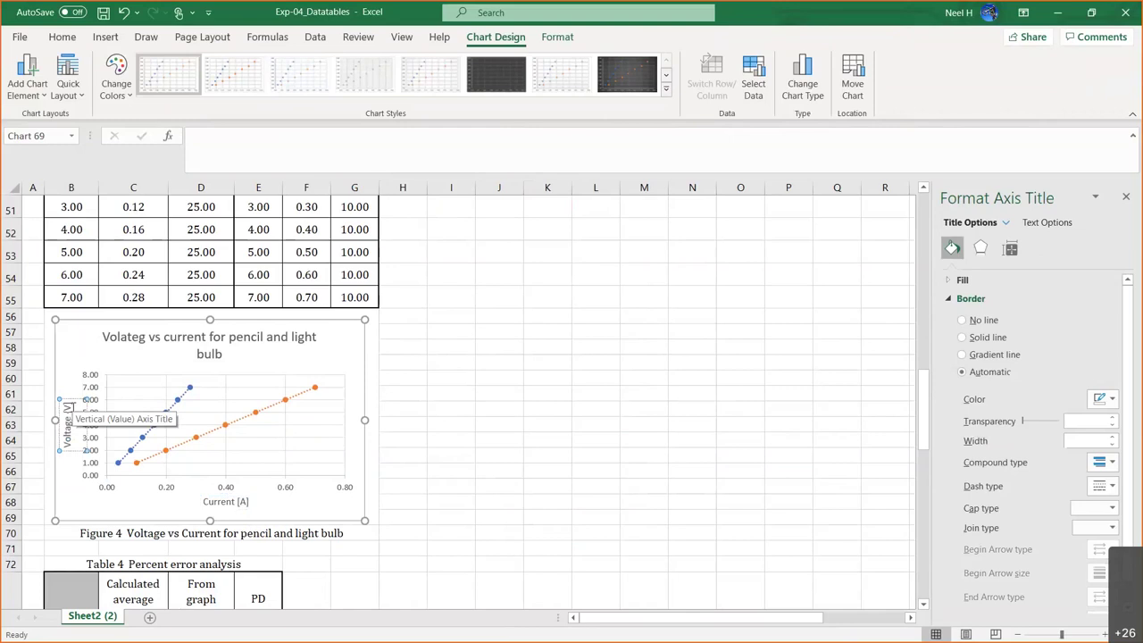
left_click(499, 409)
left_click(295, 402)
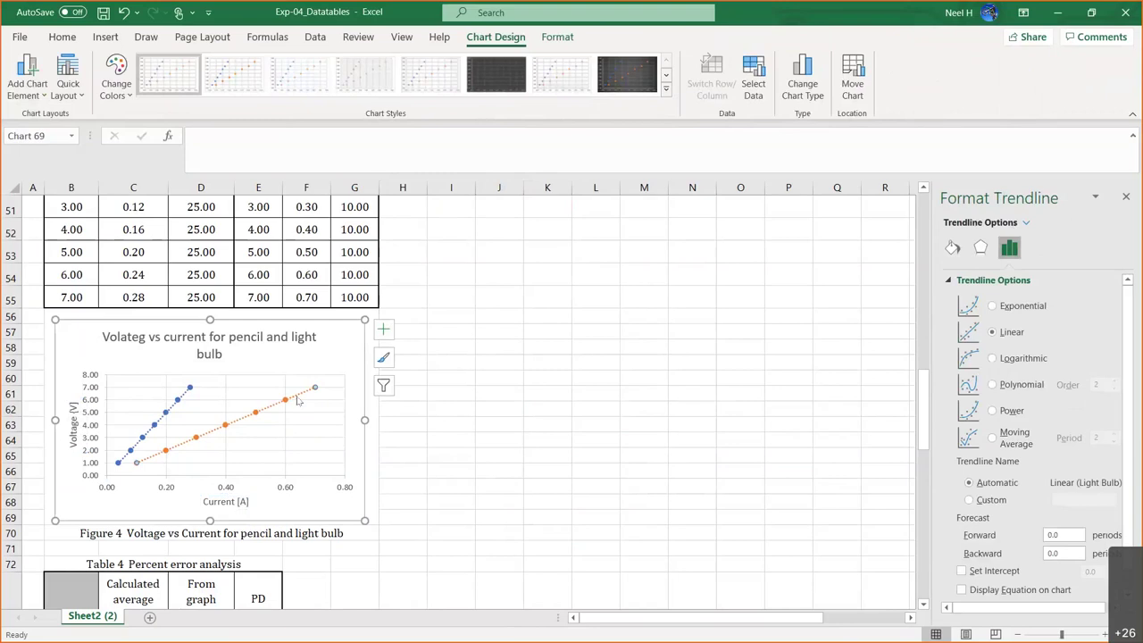
Step: Set zero intercepts and show equations on both trendlines, plus R² for the pencil
scroll(992, 358, "down", 1)
left_click(962, 549)
left_click(962, 568)
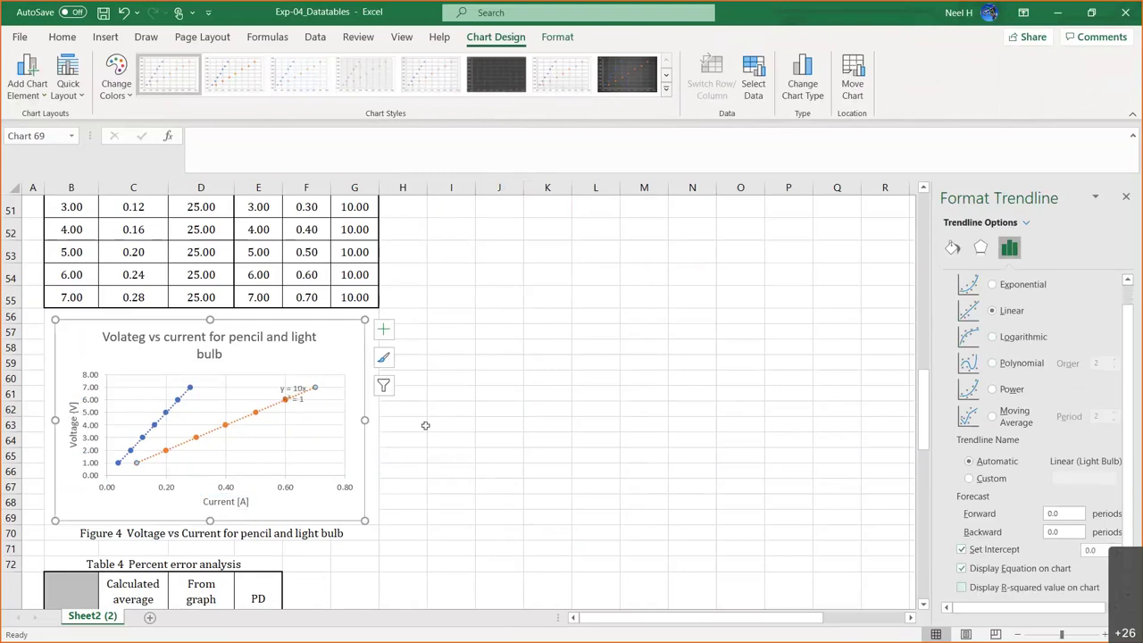
left_click(182, 402)
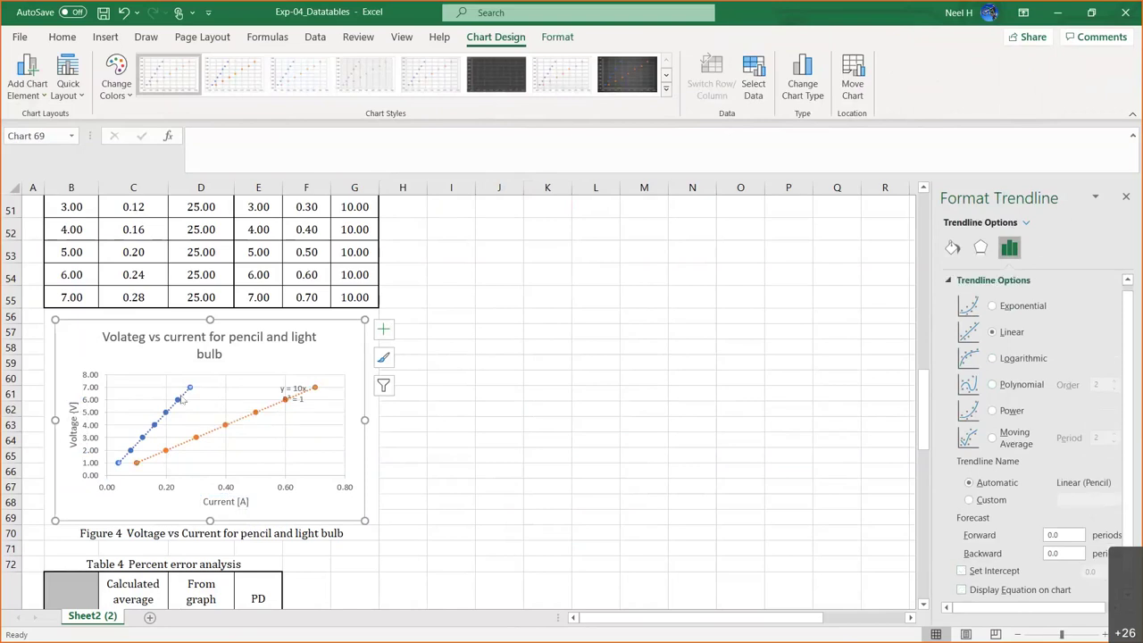
scroll(993, 456, "down", 1)
left_click(1001, 550)
left_click(1000, 569)
left_click(998, 587)
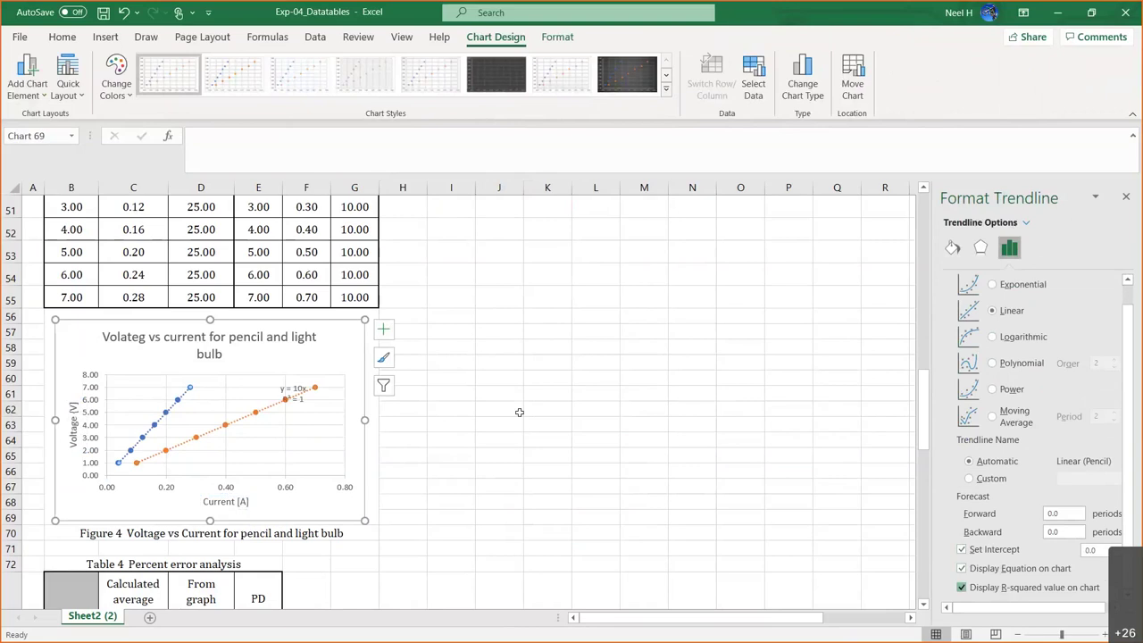
Step: Move the y = 10x and y = 25x equation labels beside their lines
left_click(294, 395)
left_click_drag(295, 397, 284, 433)
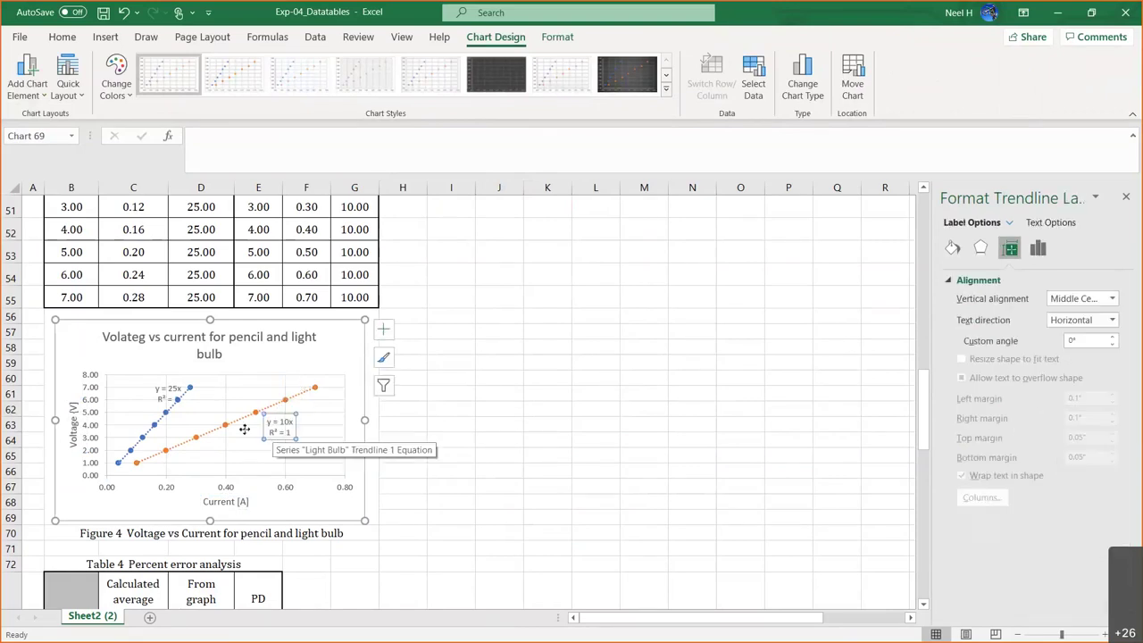
left_click_drag(166, 389, 156, 394)
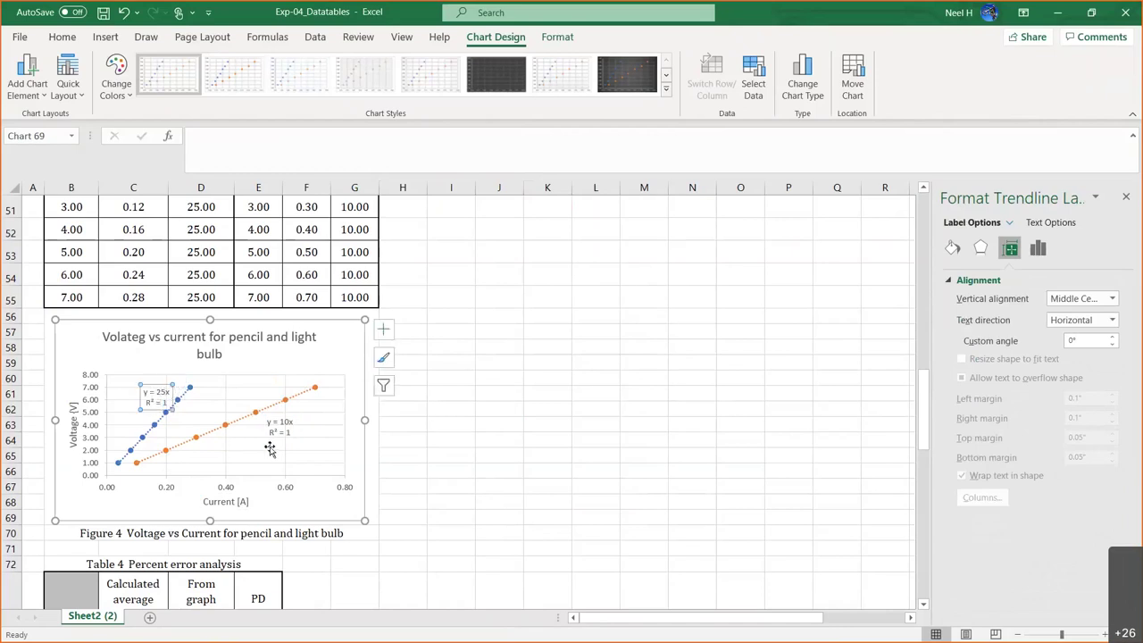
Step: Give the light bulb equation label Number format with 2 decimals (y = 10.00x, R² = 1.00)
scroll(513, 397, "up", 2, "ctrl")
scroll(512, 397, "up", 2, "ctrl")
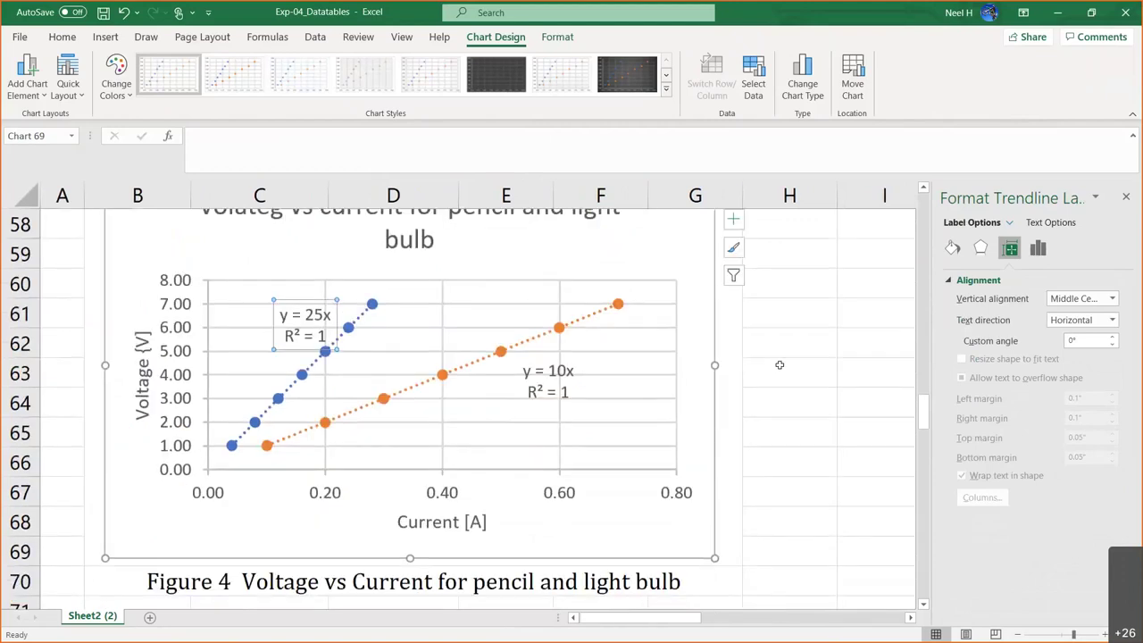
left_click(564, 383)
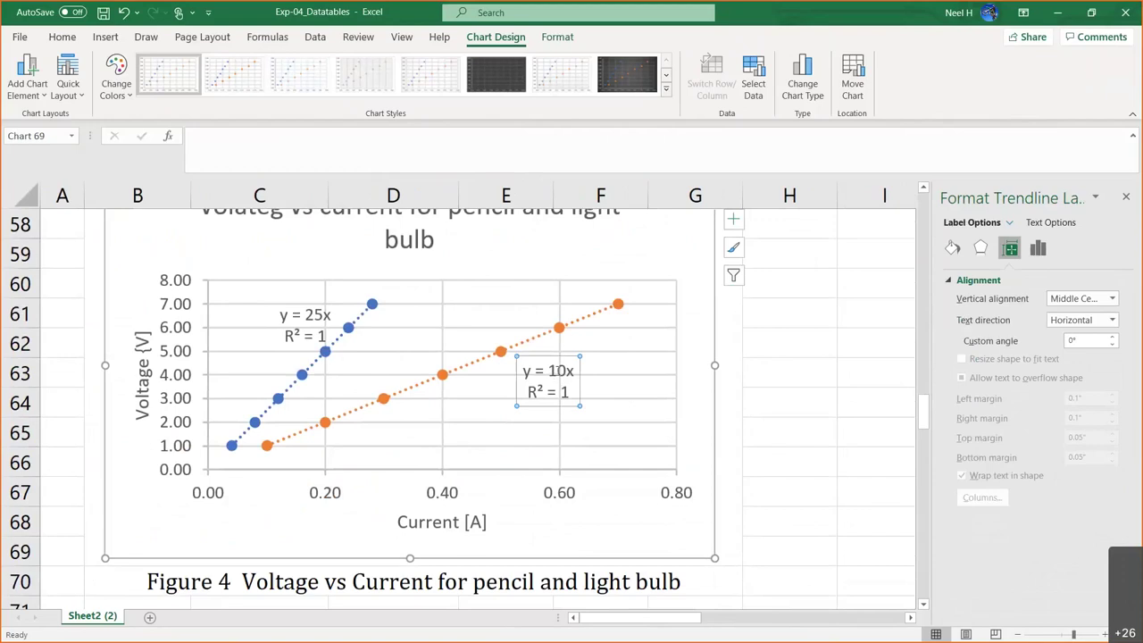
left_click(539, 368)
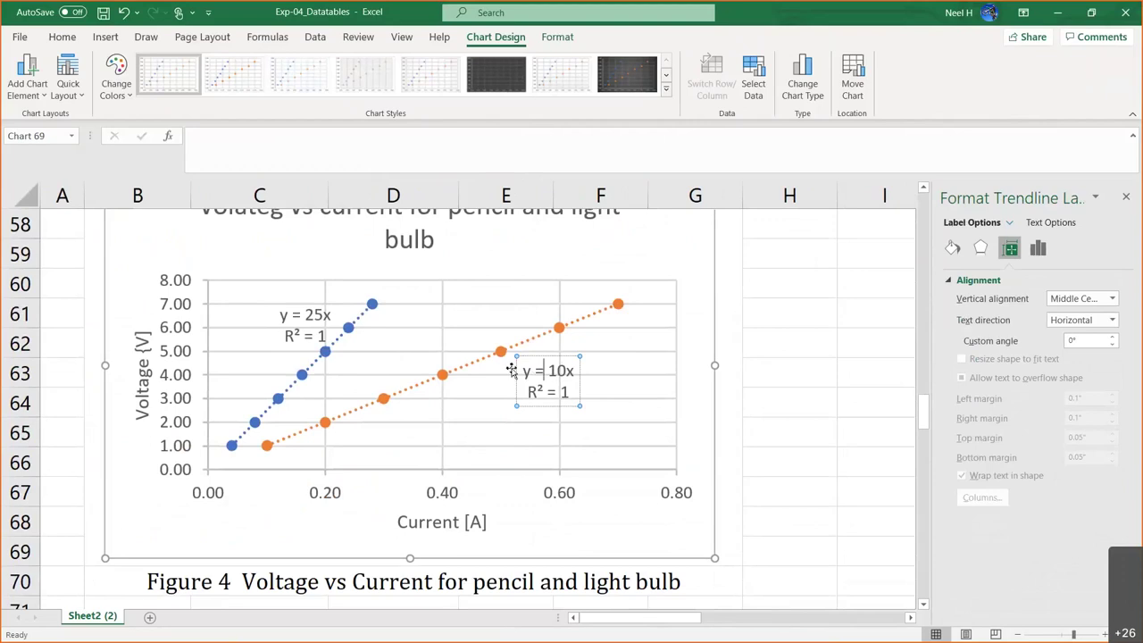
left_click(560, 355)
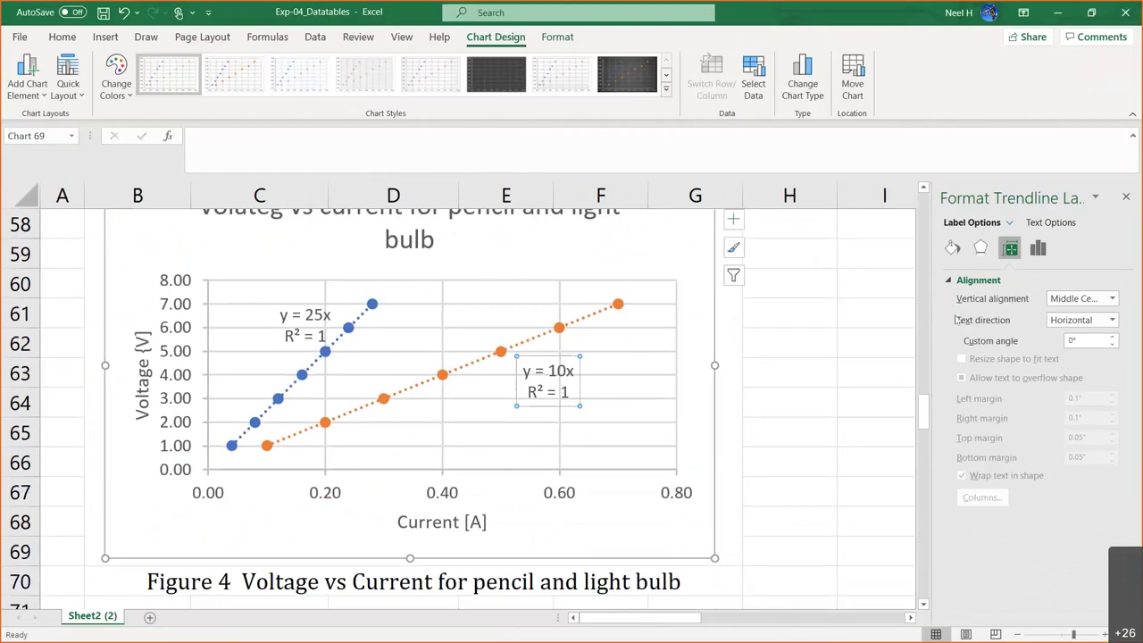
left_click(1037, 250)
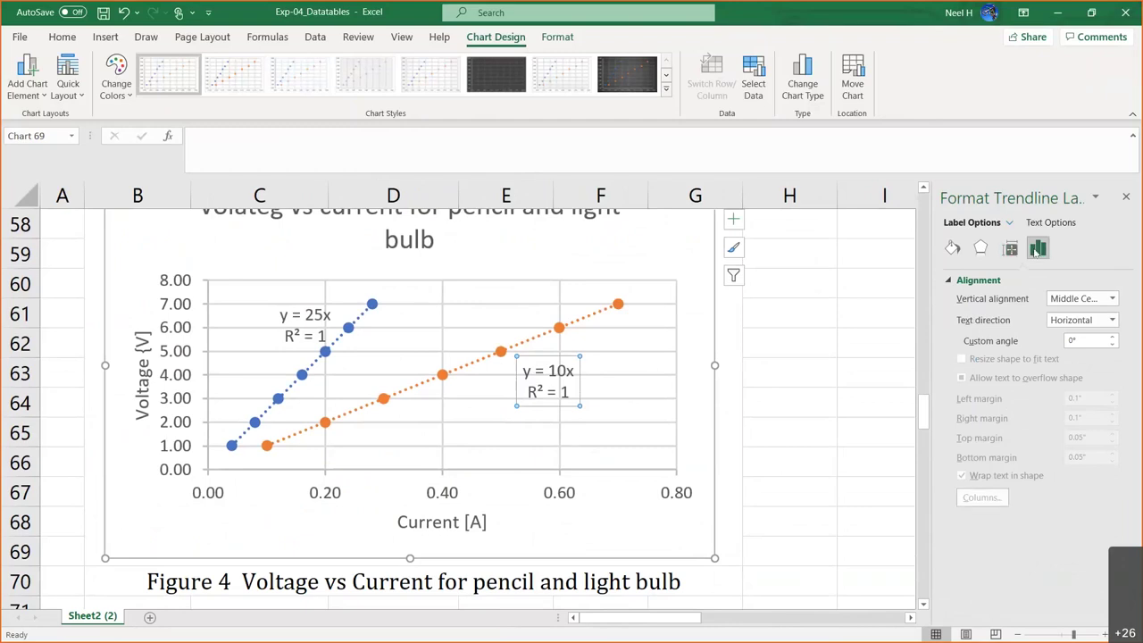
left_click(1103, 314)
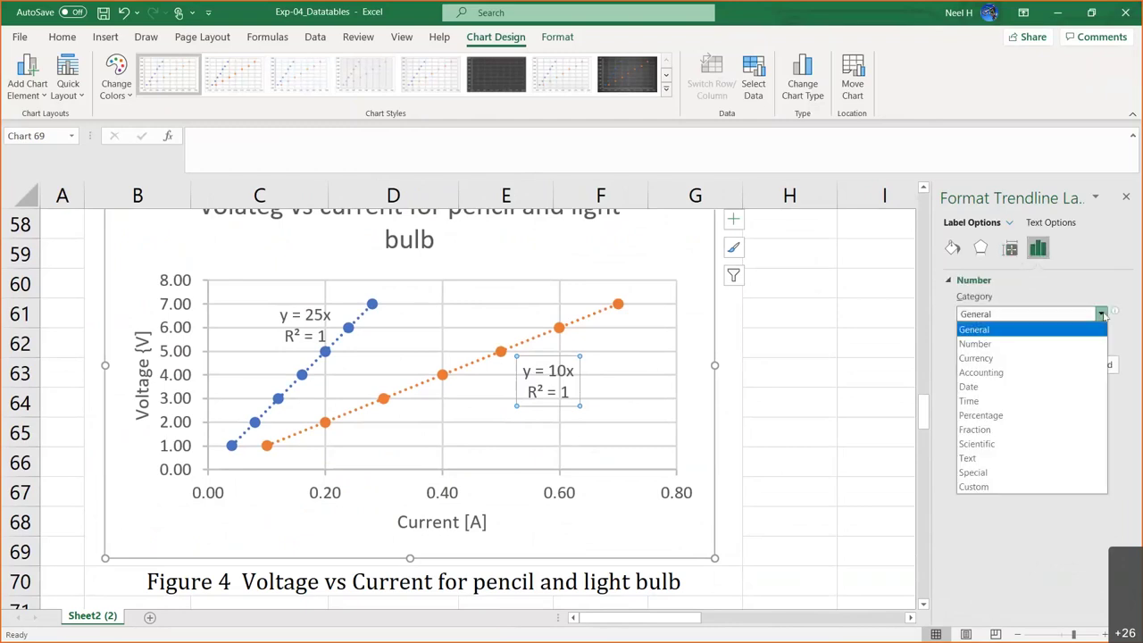
left_click(1004, 345)
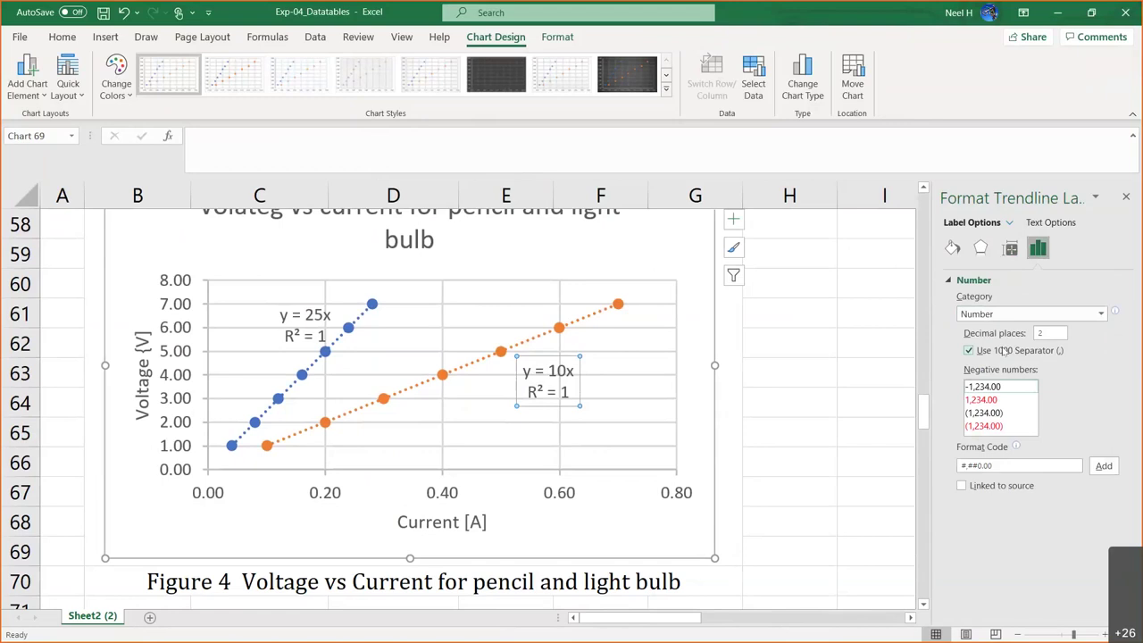
left_click(1049, 332)
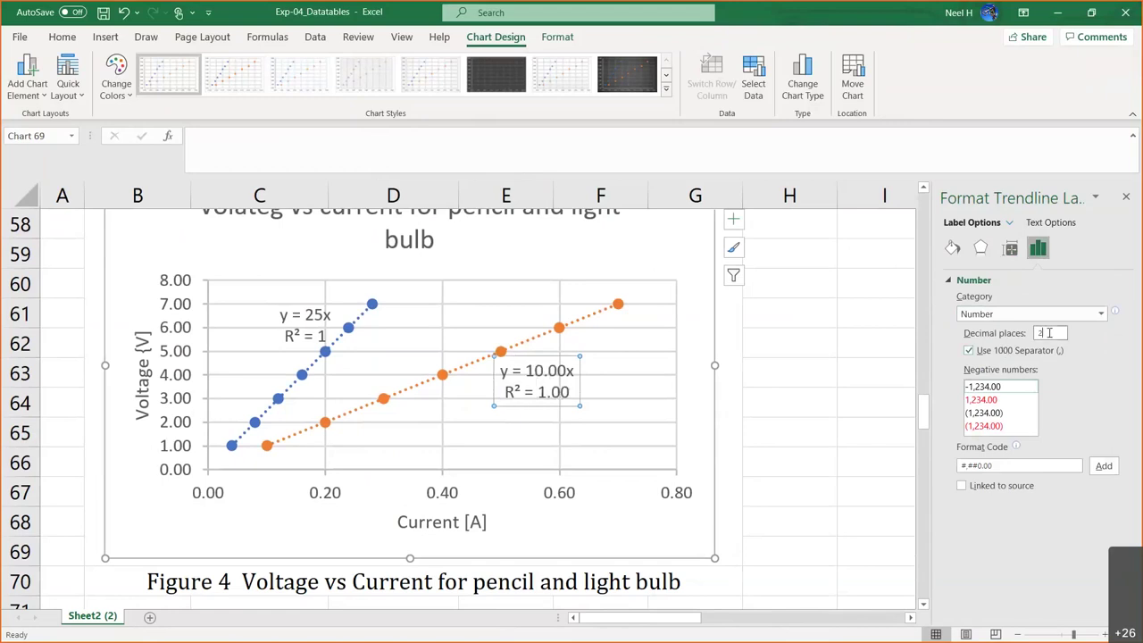
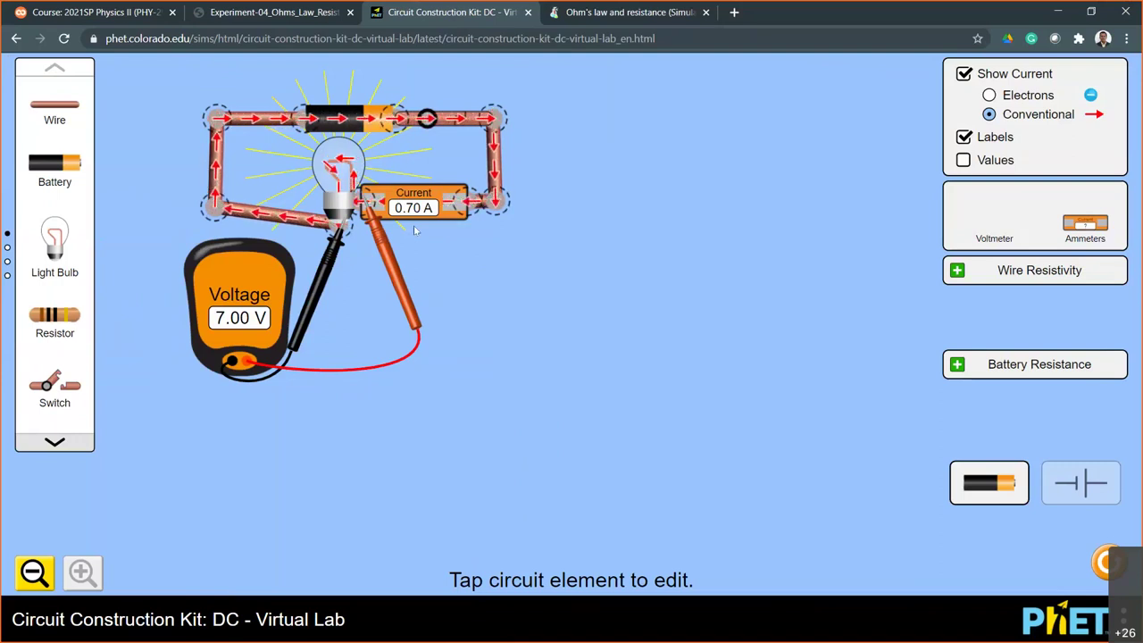
Step: Toggle the circuit switch a few times, leaving it closed so the bulb lights
left_click(434, 119)
left_click(434, 120)
left_click(434, 119)
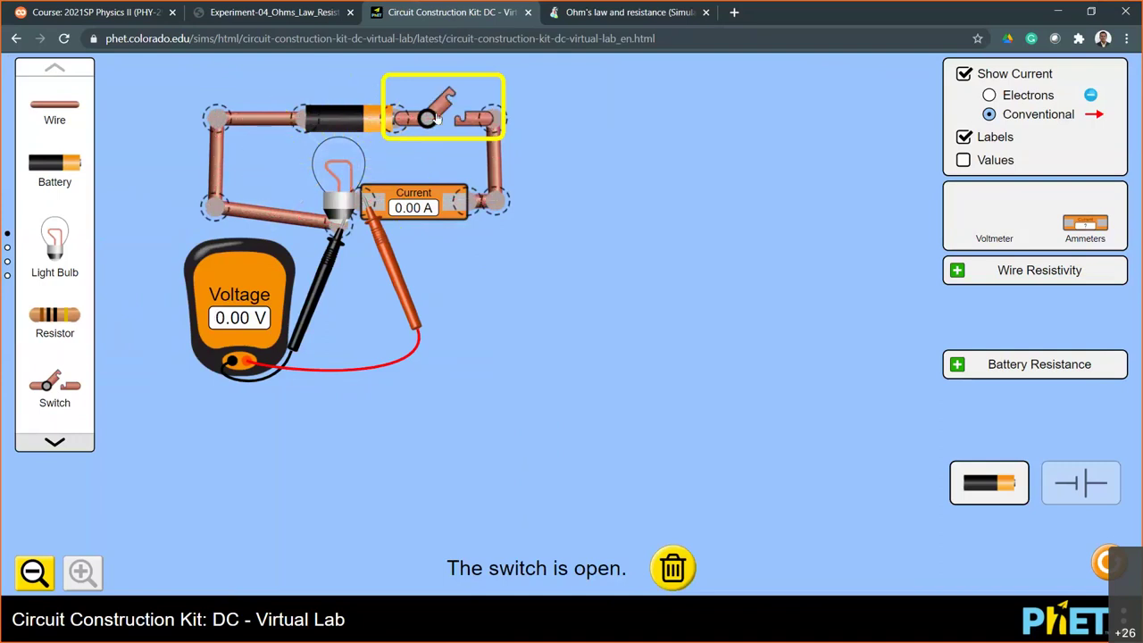
left_click(434, 119)
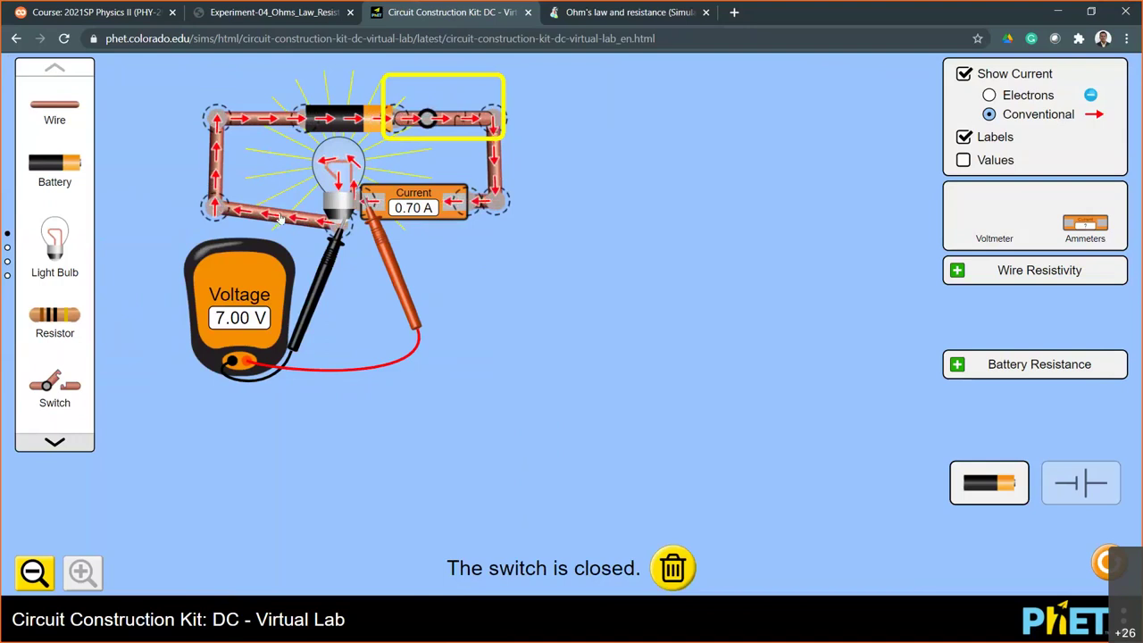
Step: Cut the bulb-base and bottom-left corner junctions, then connect the loose wire to the bulb base
left_click(280, 218)
left_click(338, 226)
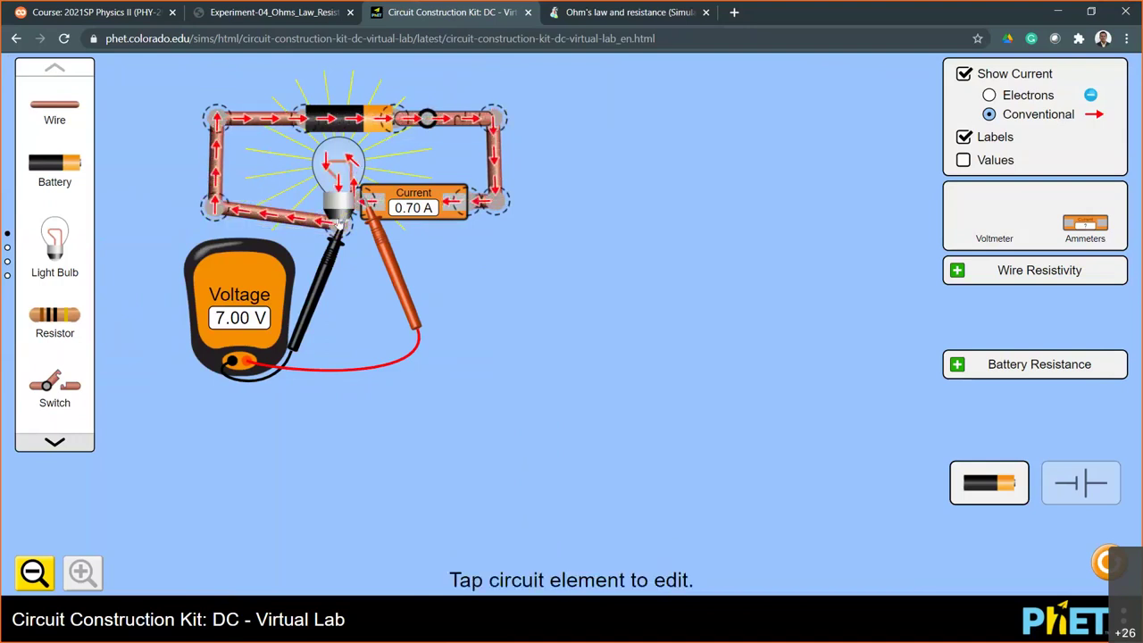
left_click_drag(338, 226, 323, 324)
left_click(339, 223)
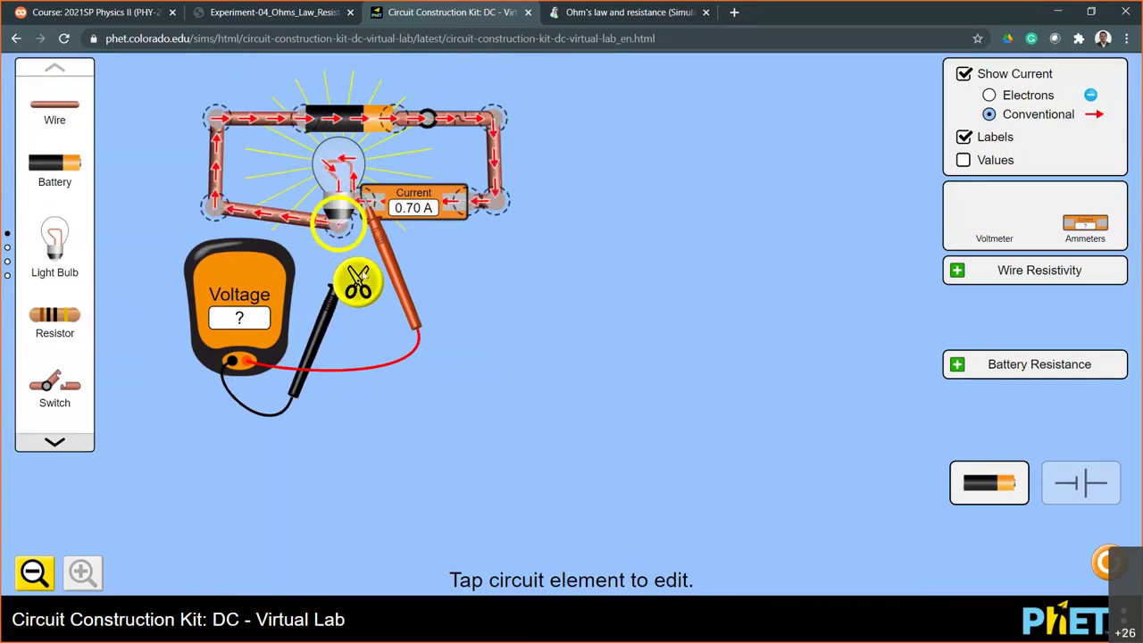
left_click(357, 284)
left_click(216, 205)
left_click(163, 241)
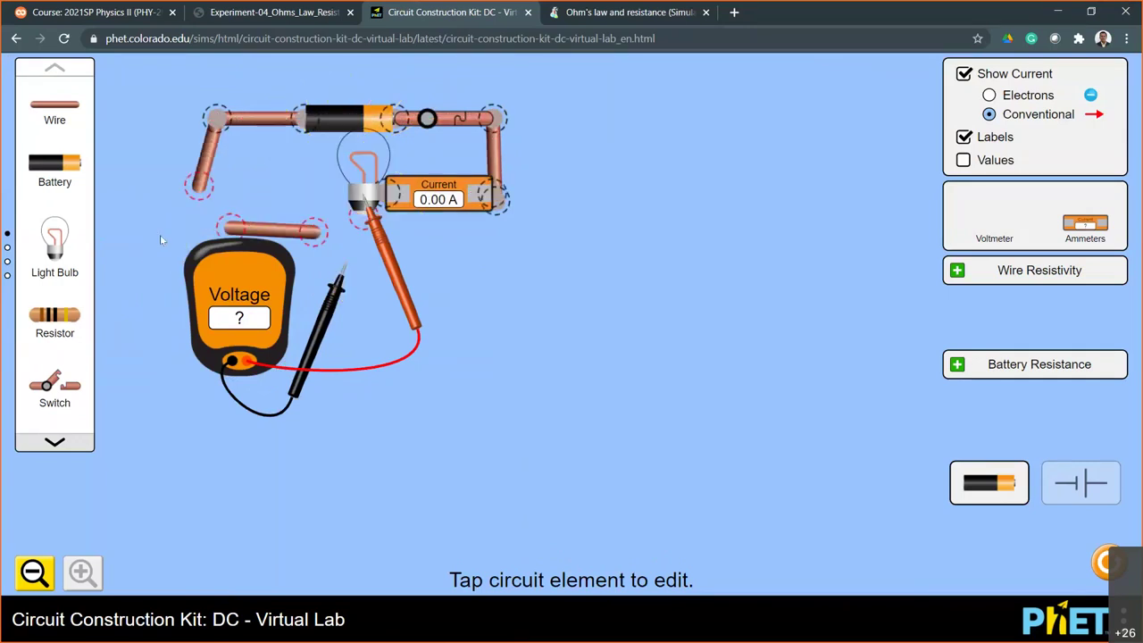
left_click_drag(195, 185, 348, 214)
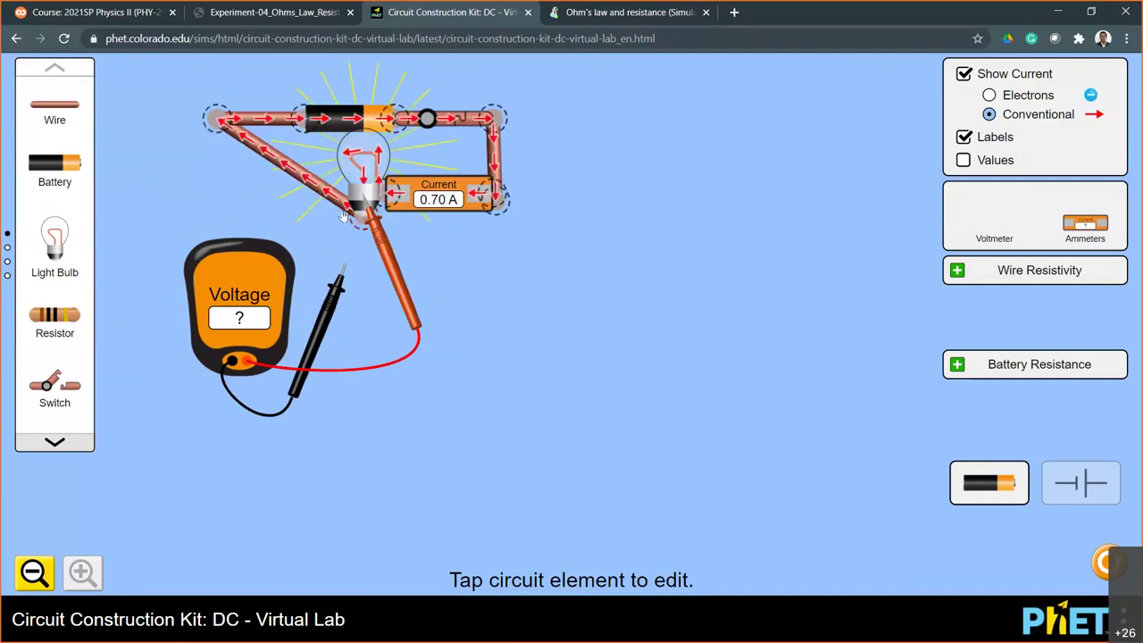
Step: Reposition the bulb, ammeter and voltmeter probes so the meters read 7.00 V and 0.70 A
left_click_drag(360, 163, 331, 175)
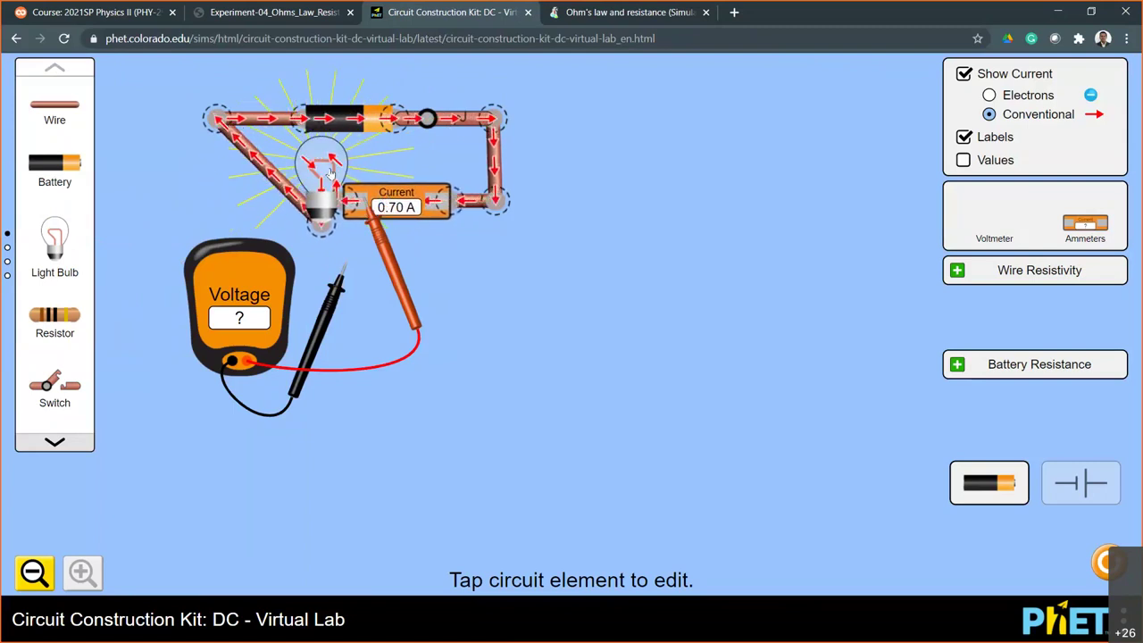
left_click_drag(397, 277, 232, 205)
left_click_drag(360, 241, 365, 241)
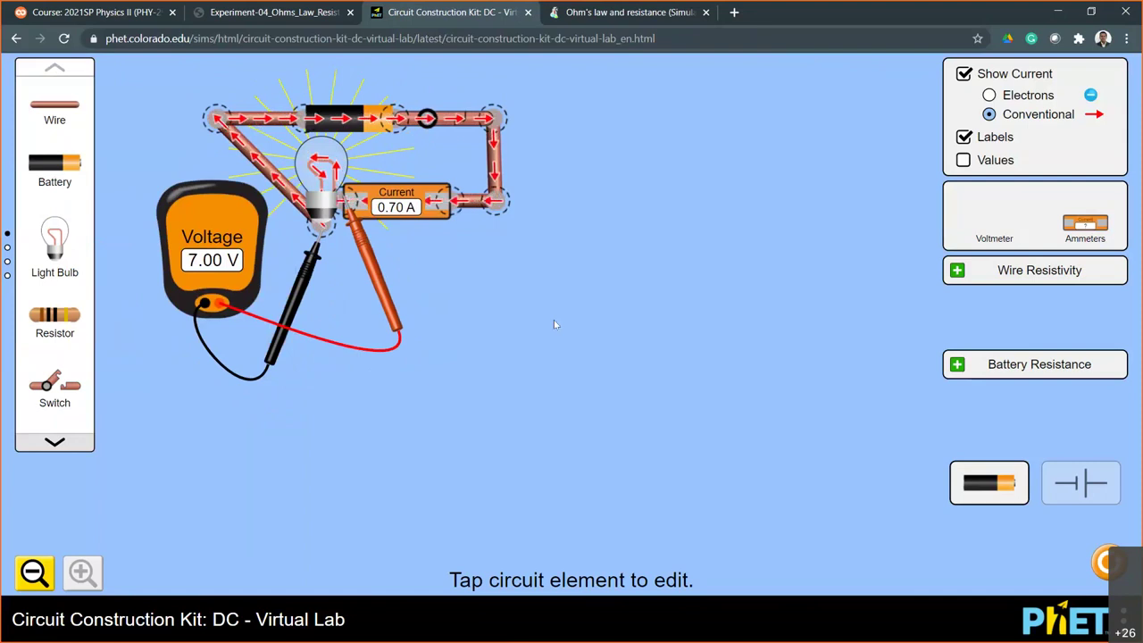
left_click(1090, 12)
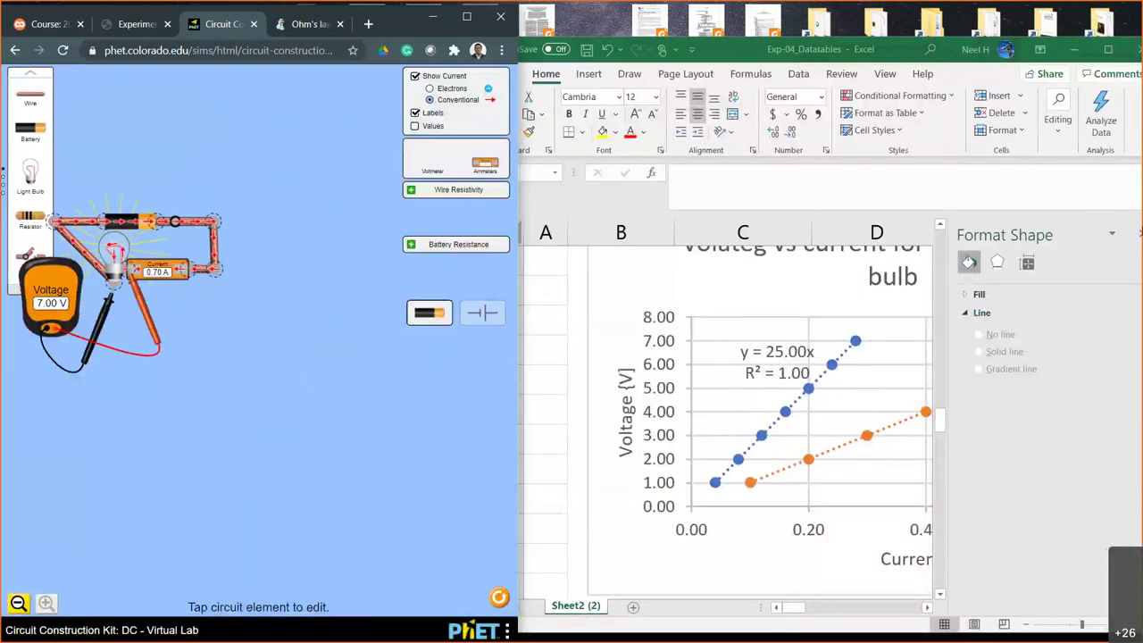
Step: Close the Format Shape pane and maximize Excel to show the Exp-04_Datatables sheet
left_click(1133, 235)
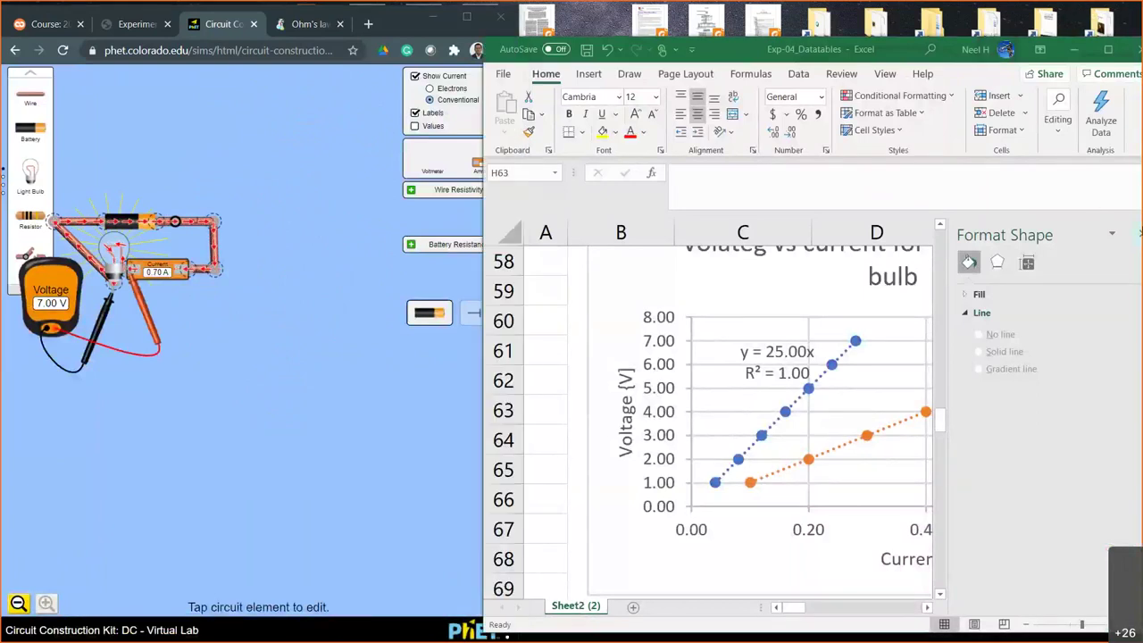
left_click(1139, 236)
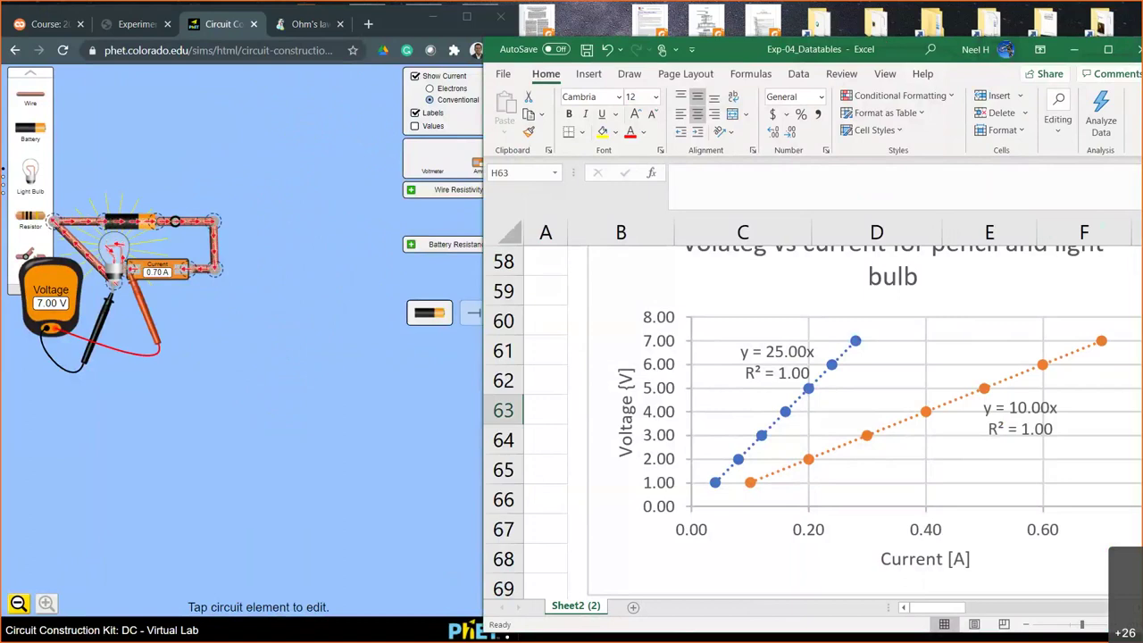
double_click(862, 636)
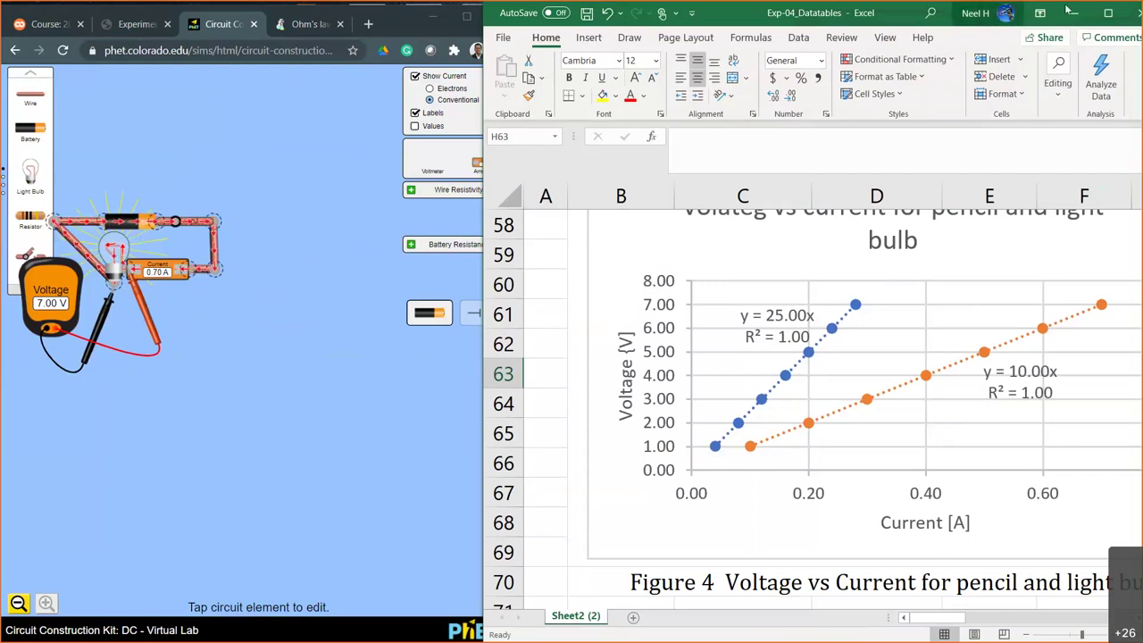
left_click(1109, 13)
scroll(465, 366, "up", 1)
scroll(465, 366, "down", 2)
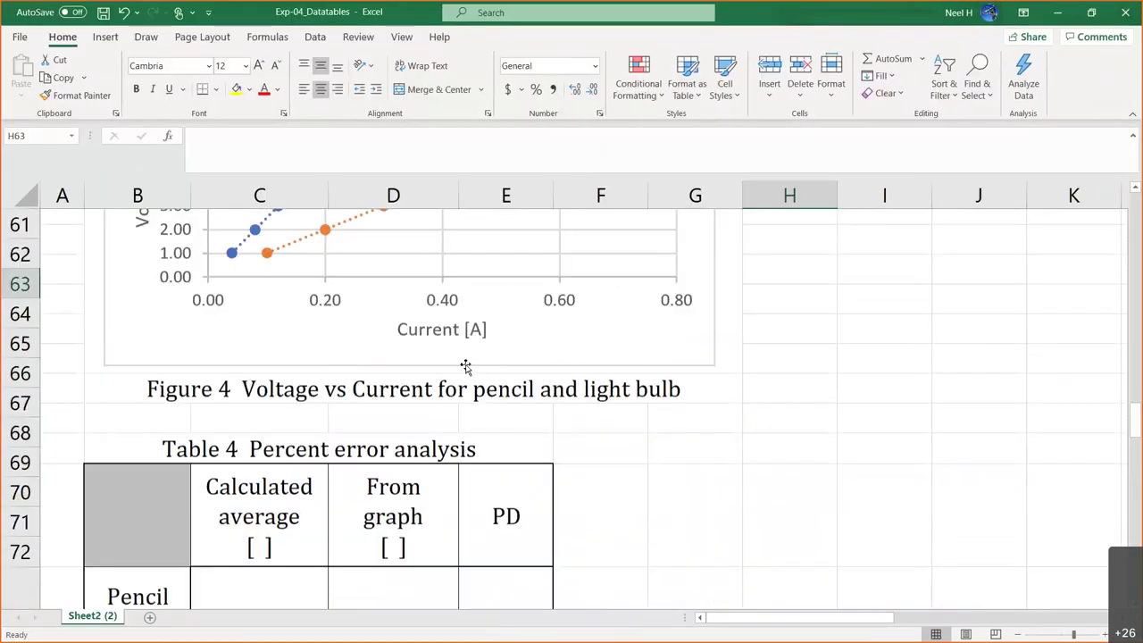
scroll(466, 366, "up", 2)
scroll(465, 363, "up", 2)
scroll(466, 364, "up", 2)
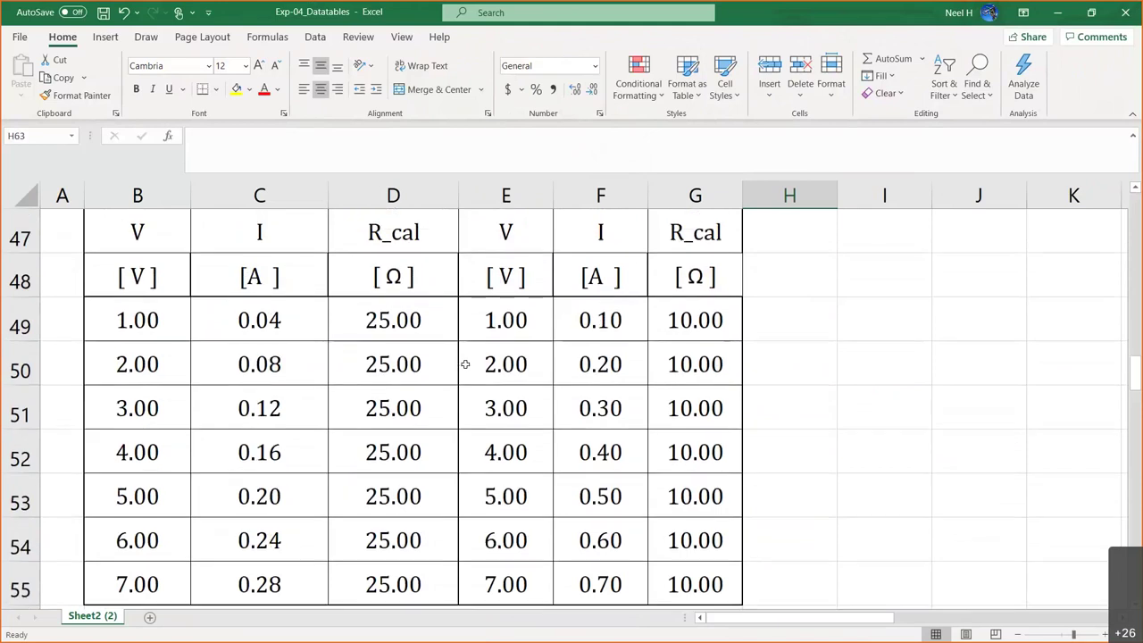
scroll(466, 363, "down", 4)
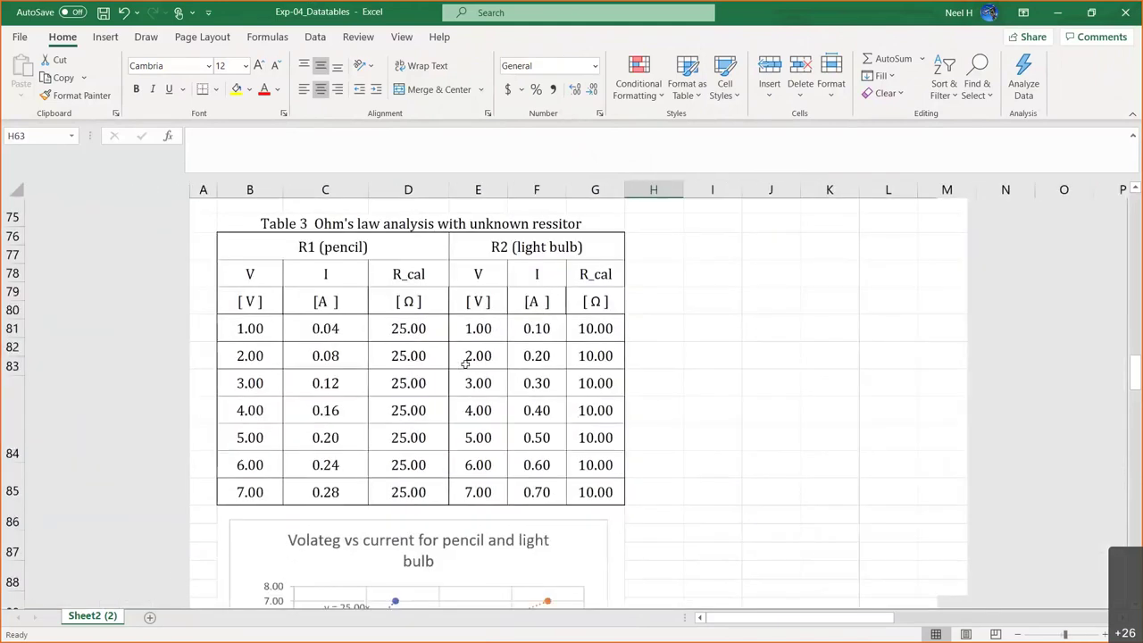
scroll(482, 376, "down", 1)
scroll(482, 376, "up", 1)
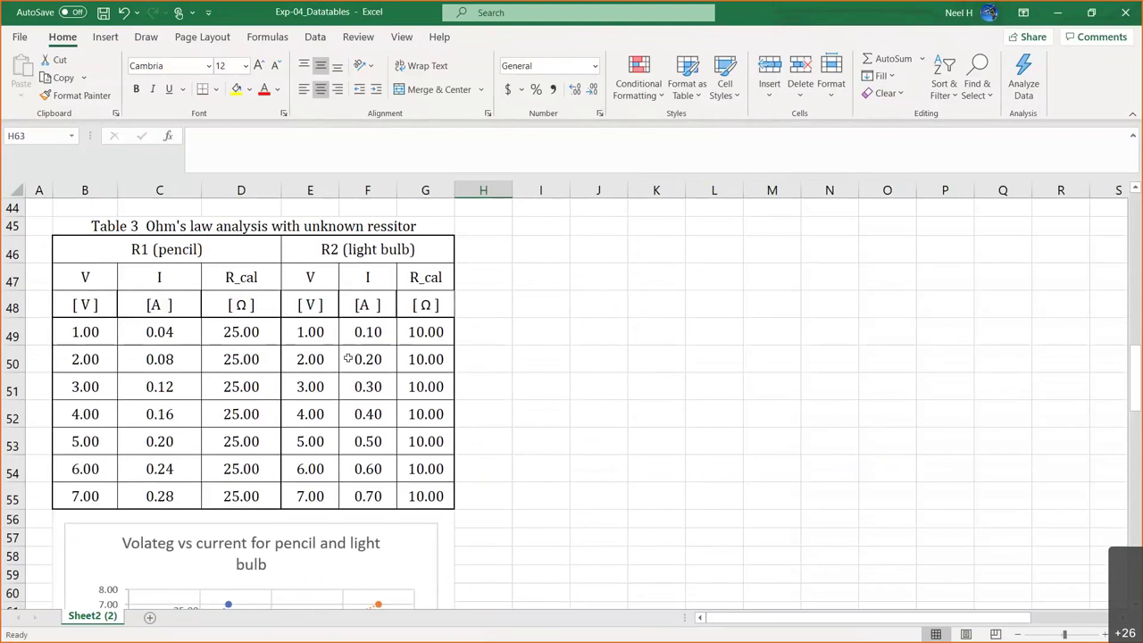
left_click(166, 326)
key("Down")
key("Down")
key("Down")
key("Down")
key("Down")
key("Down")
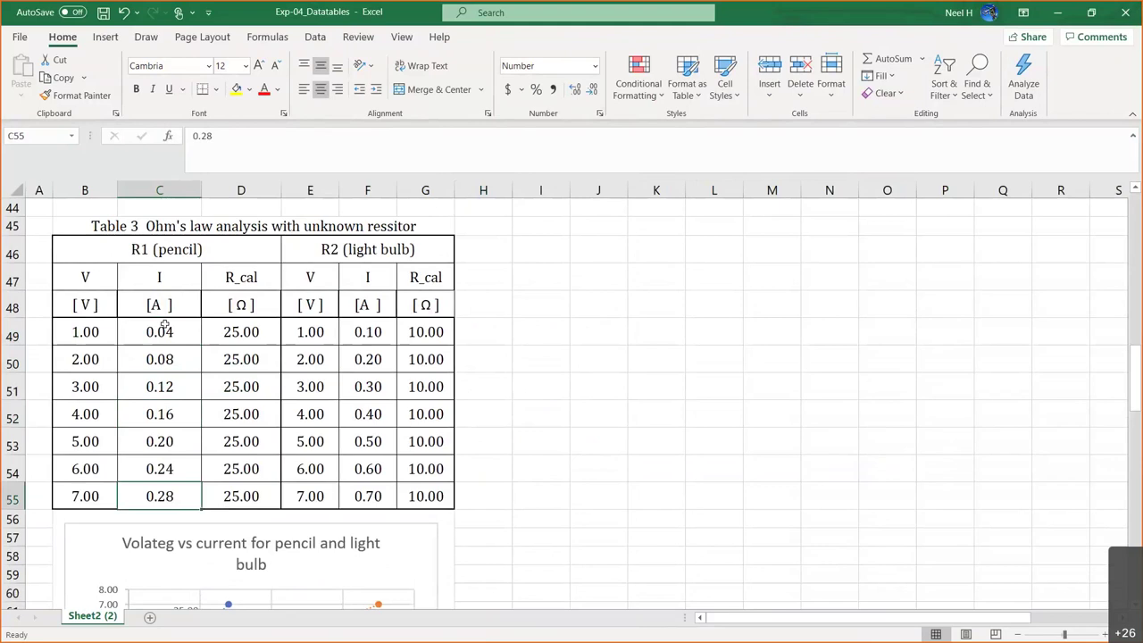
key("Right")
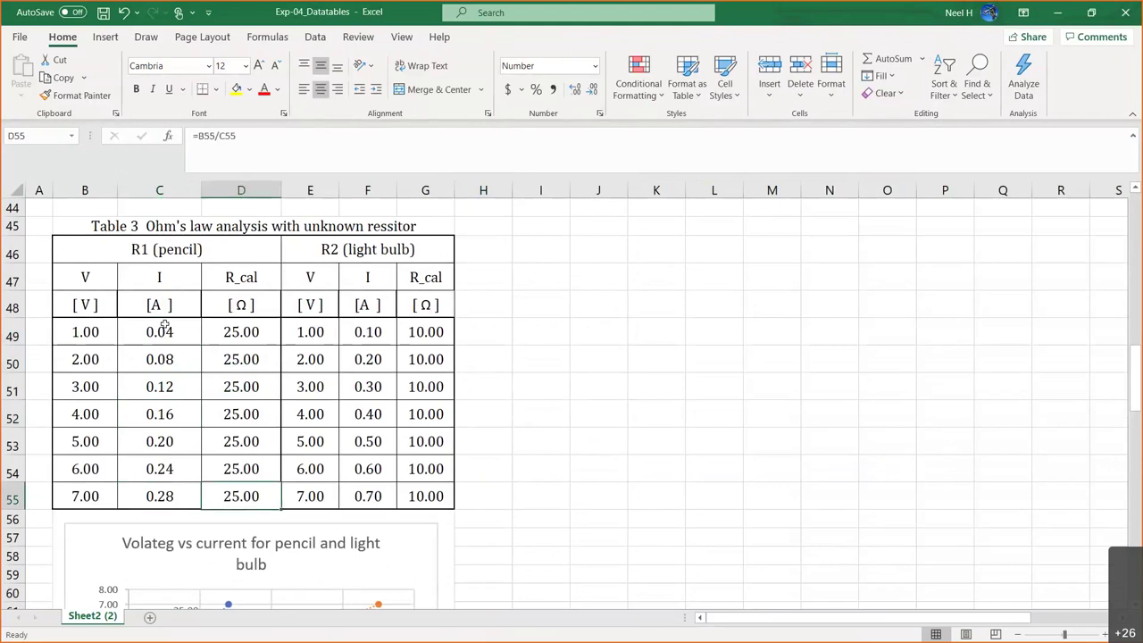
key("Up")
key("Up")
key("Up")
key("Up")
key("Up")
key("Up")
key("Down")
key("Down")
key("Down")
key("Down")
key("Down")
key("Right")
key("Right")
key("Right")
key("Up")
key("Up")
key("Up")
key("Up")
key("Up")
key("Down")
key("Down")
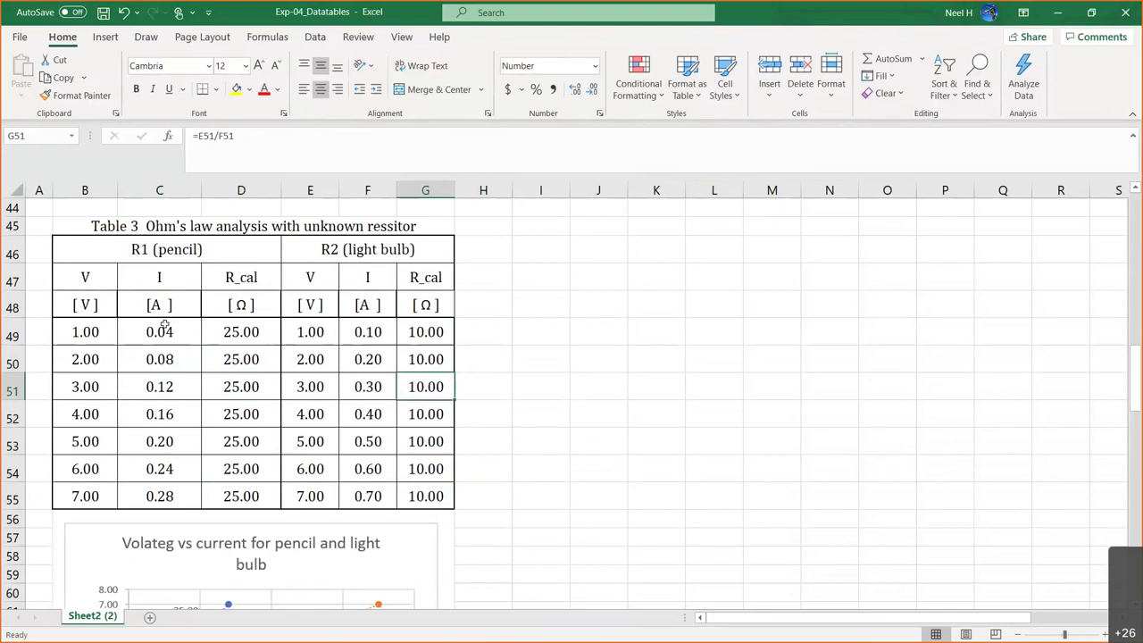
key("Down")
key("Down")
key("Down")
key("Down")
scroll(540, 482, "down", 1)
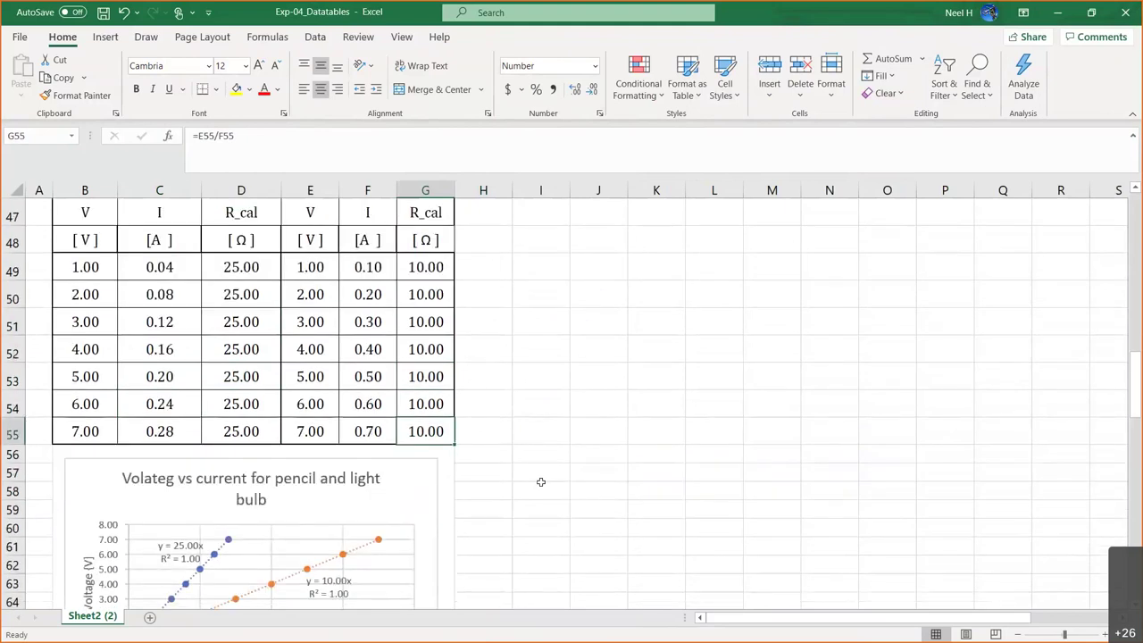
scroll(540, 482, "down", 1)
scroll(541, 482, "down", 1)
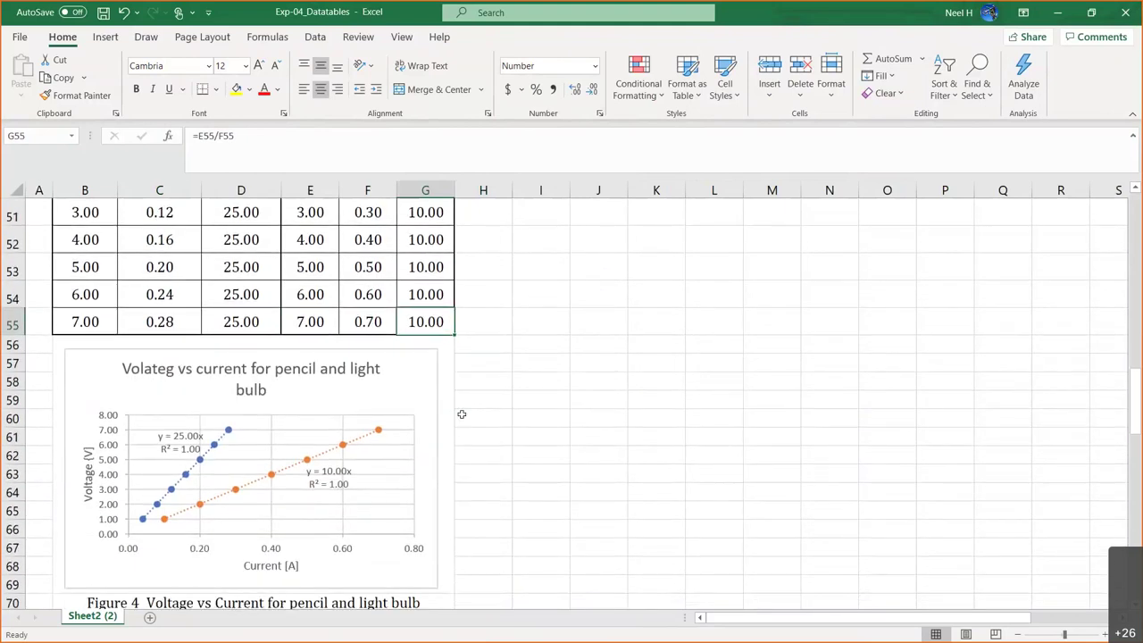
left_click(410, 388)
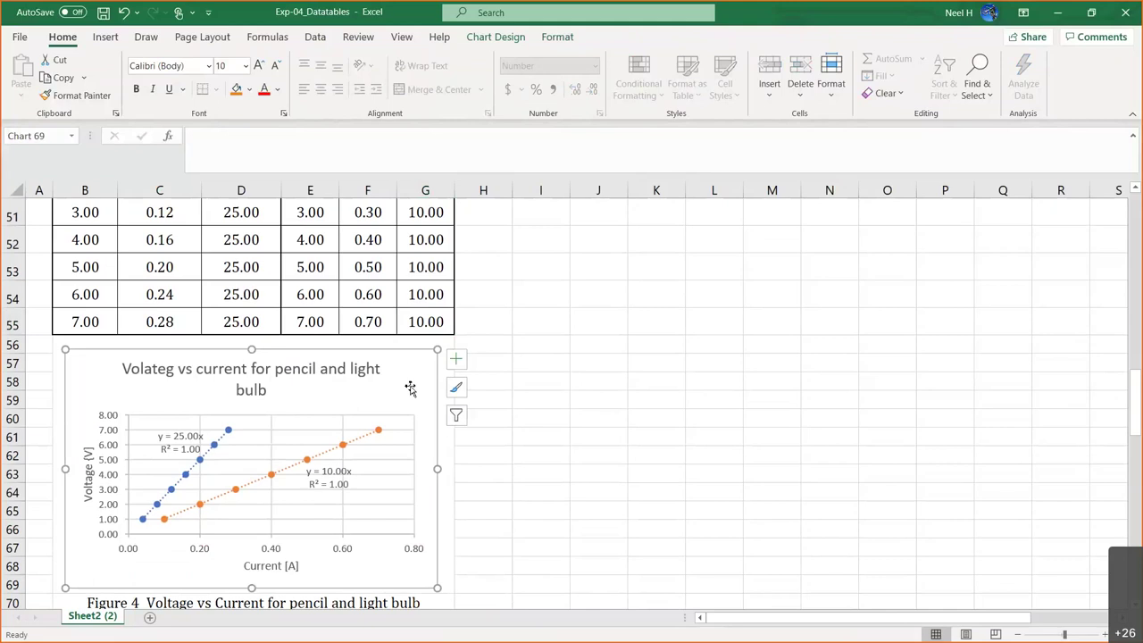
Step: Move the chart legend to the top and delete the Linear (Light Bulb) and Linear (Pencil) legend entries
double_click(409, 386)
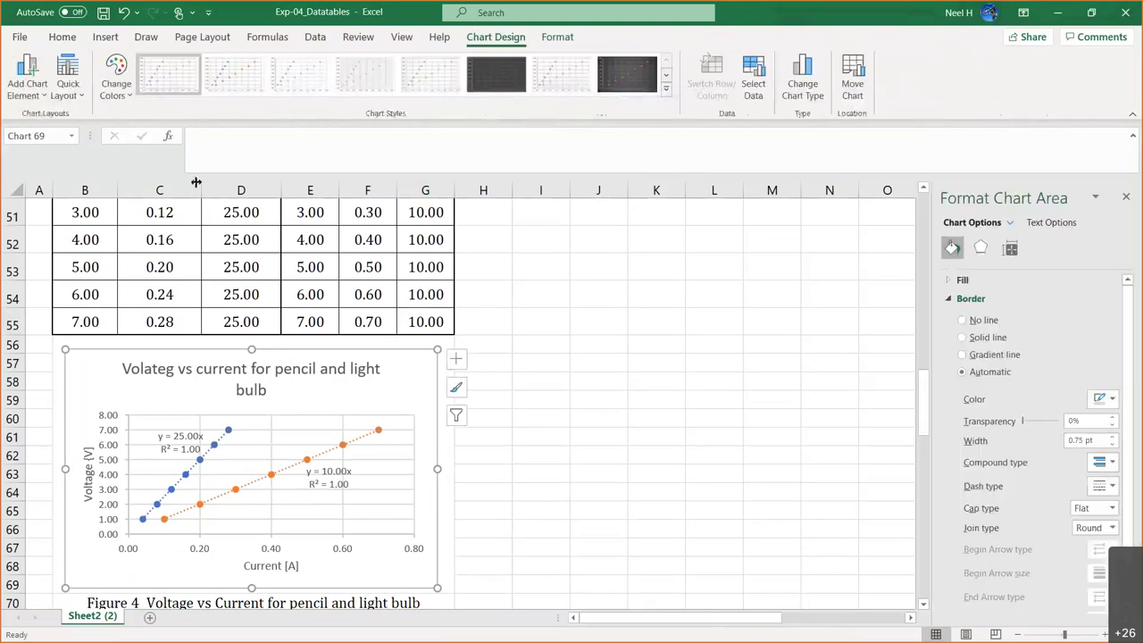
left_click(25, 93)
mouse_move(54, 267)
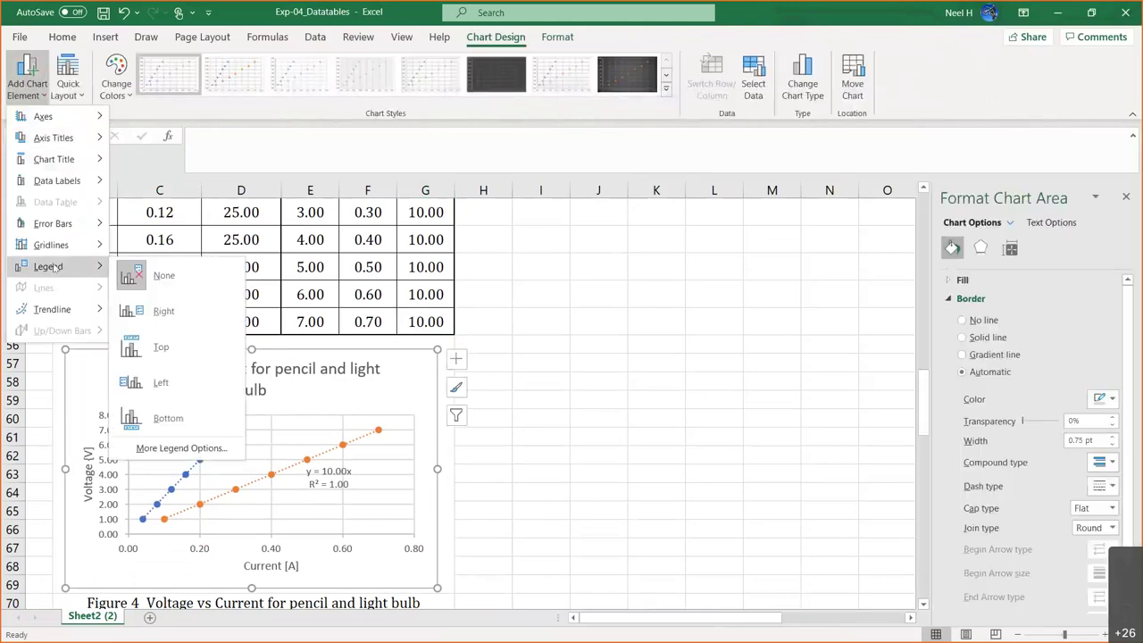
left_click(161, 348)
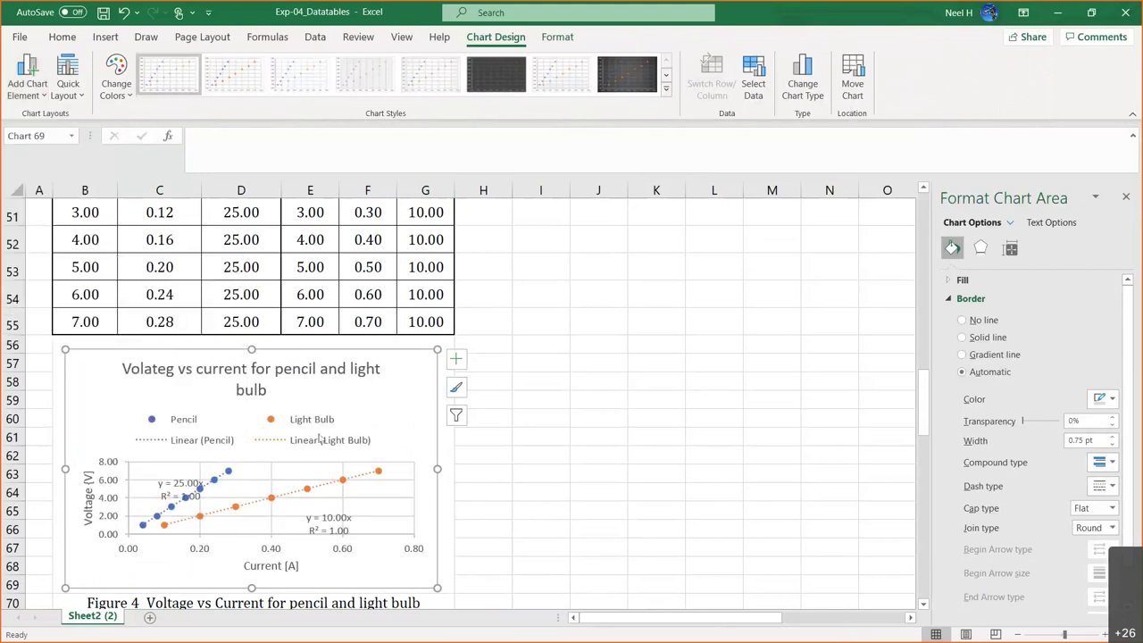
left_click(318, 438)
left_click(311, 442)
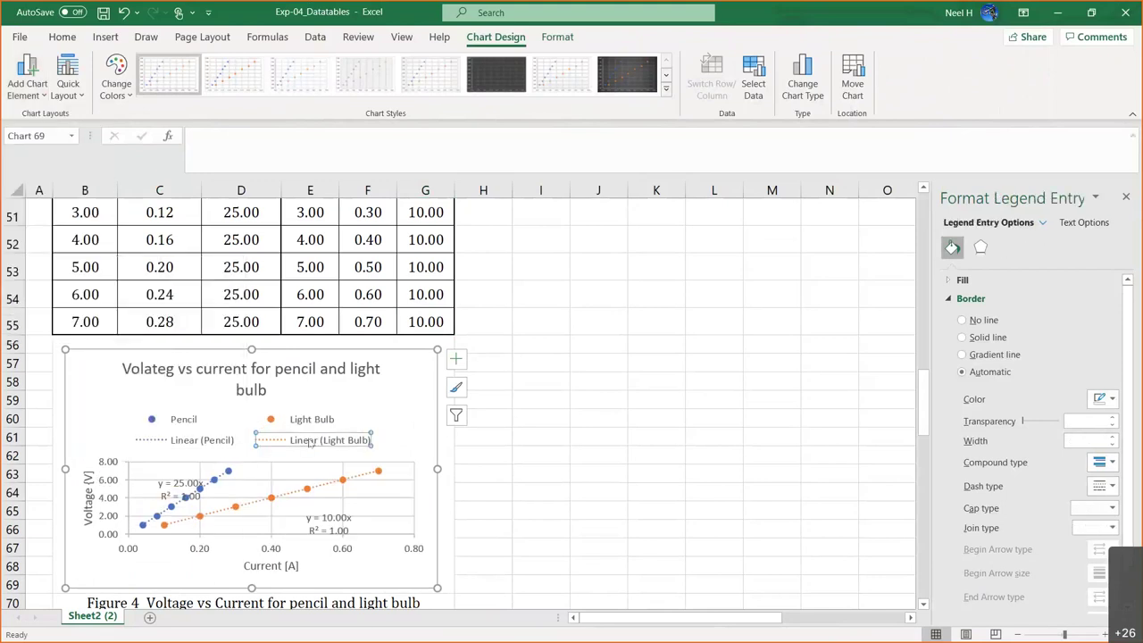
key("Delete")
left_click(337, 423)
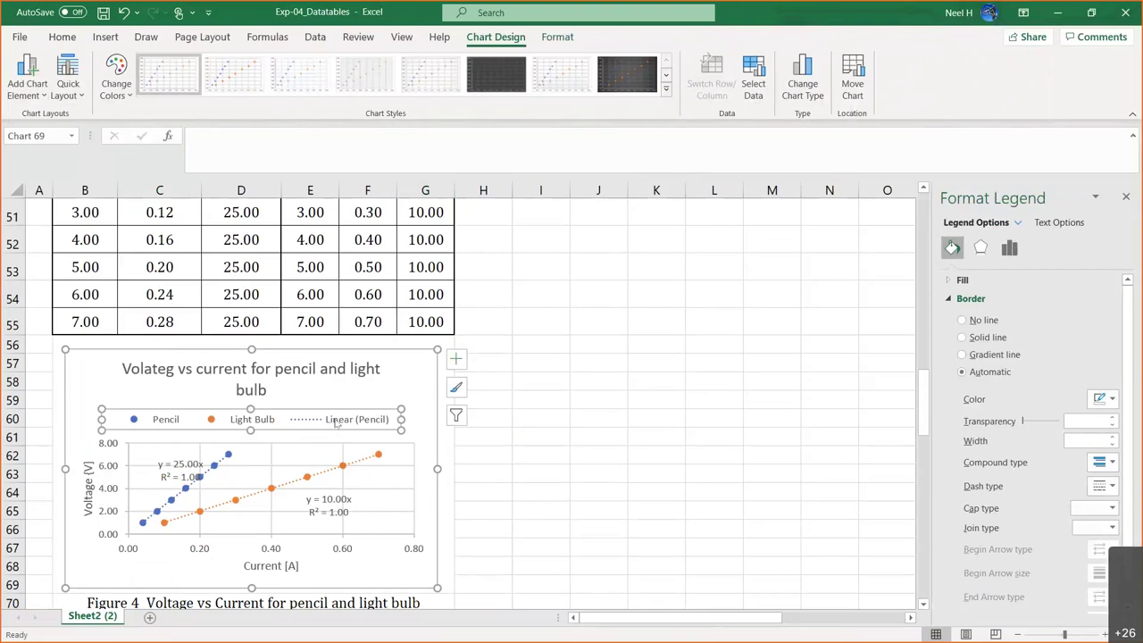
left_click(339, 422)
key("Delete")
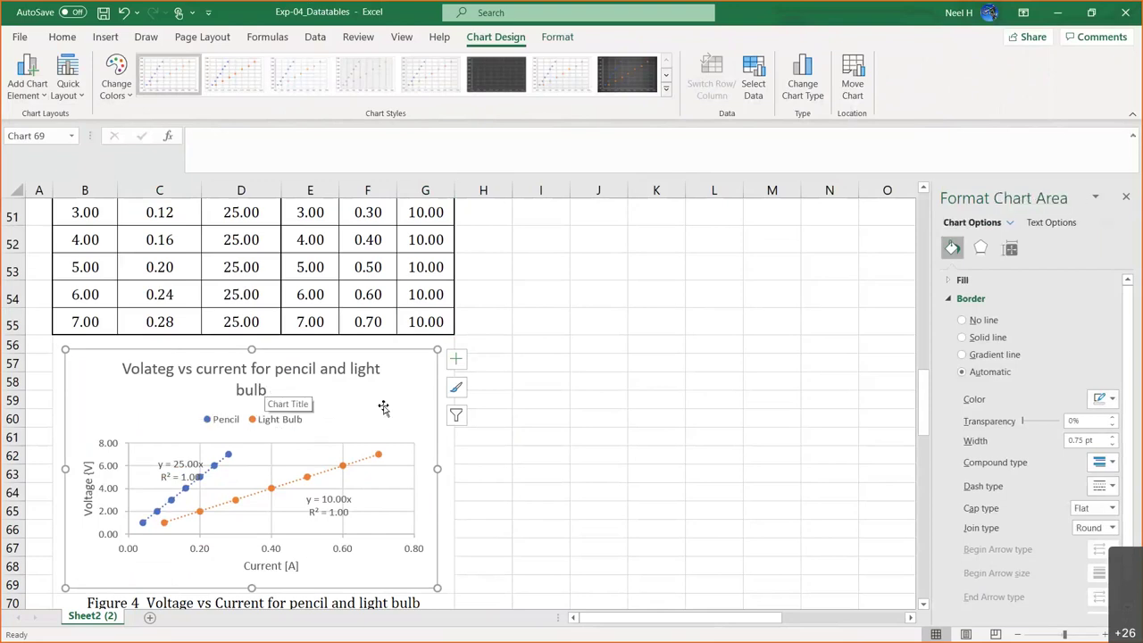
Step: Widen the chart to the right and nudge it left so the title fits on one line
left_click_drag(438, 469, 457, 470)
left_click_drag(436, 355, 429, 359)
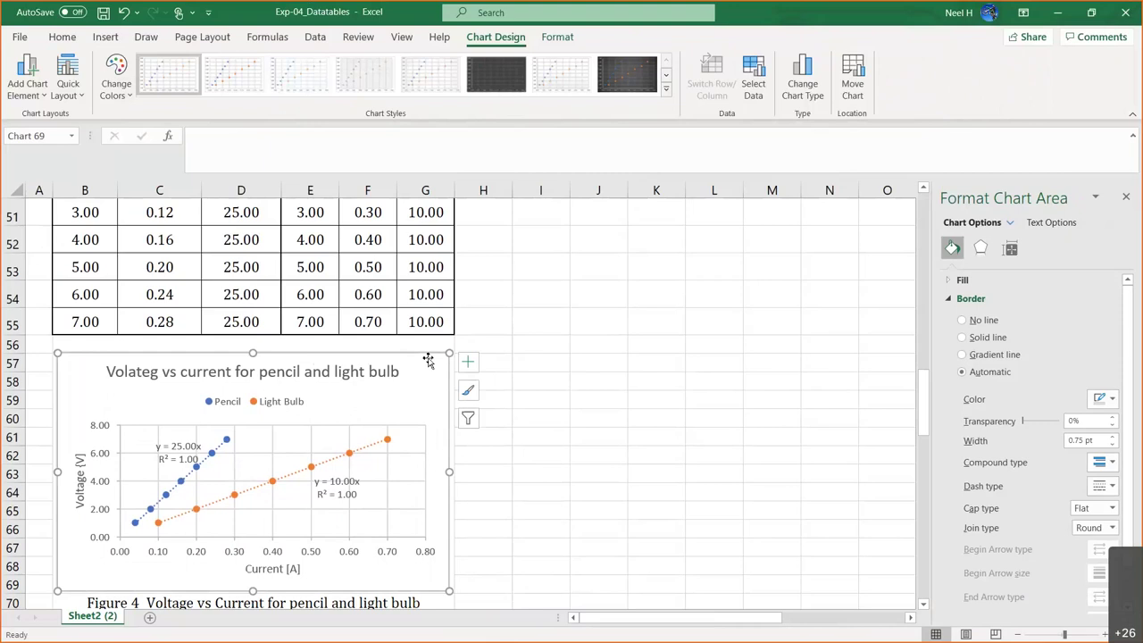
left_click(543, 510)
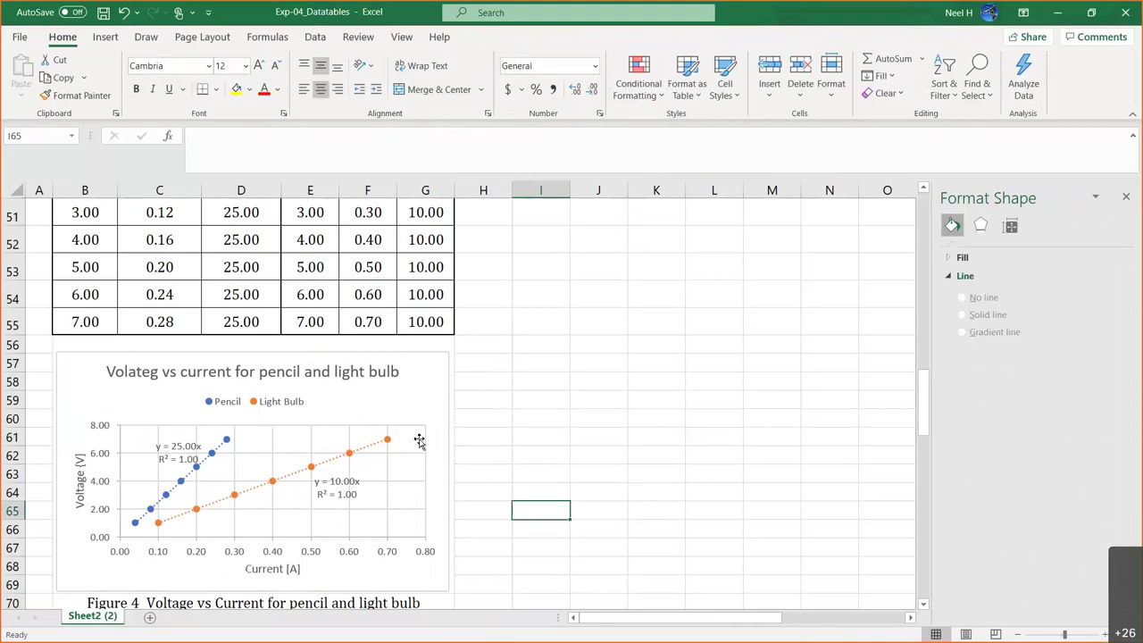
Step: Shift the pencil equation label slightly left and the light bulb label up and right
left_click(581, 456)
scroll(580, 455, "down", 1)
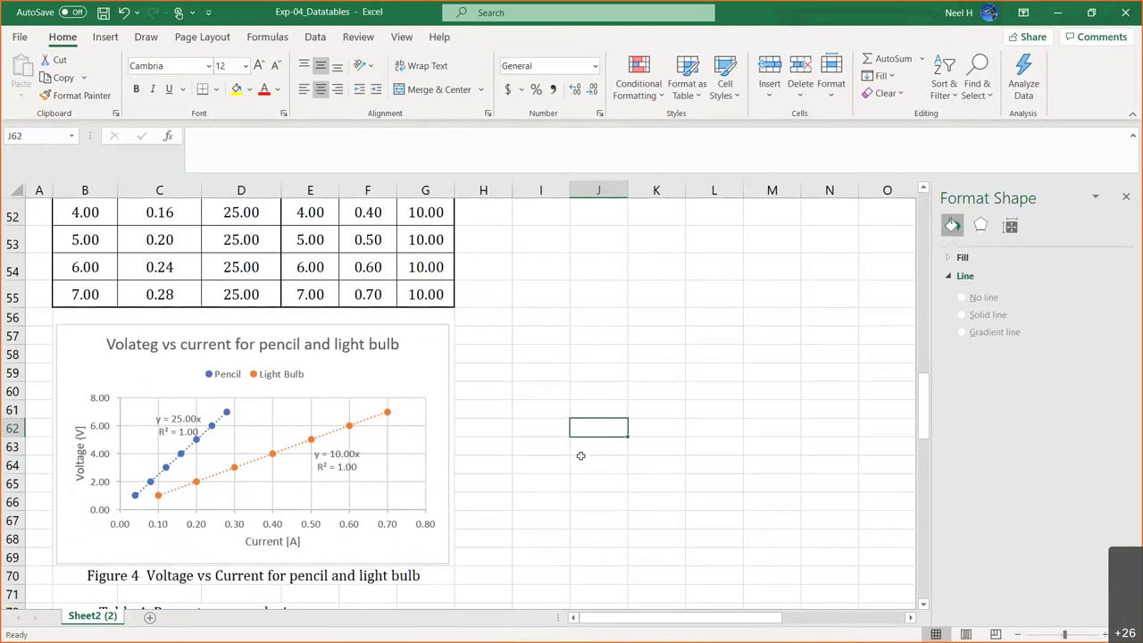
left_click(159, 429)
left_click_drag(177, 408, 166, 403)
left_click(331, 456)
left_click_drag(331, 455, 362, 433)
left_click(523, 476)
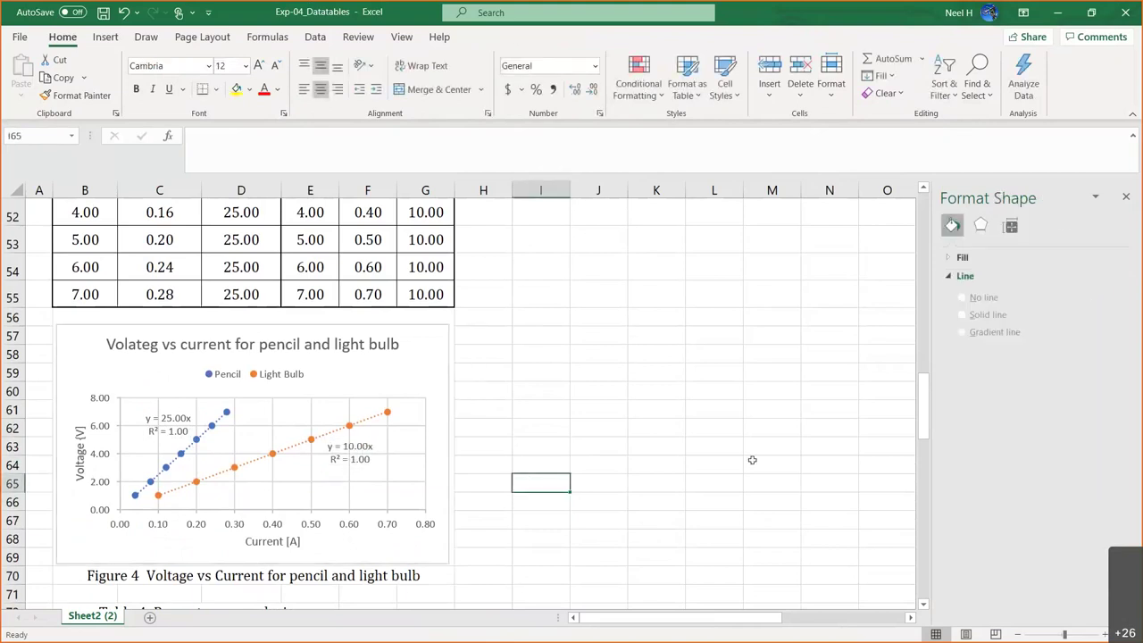
Step: Scroll through the tables to Table 4 and select its Calculated average header
scroll(752, 460, "down", 3)
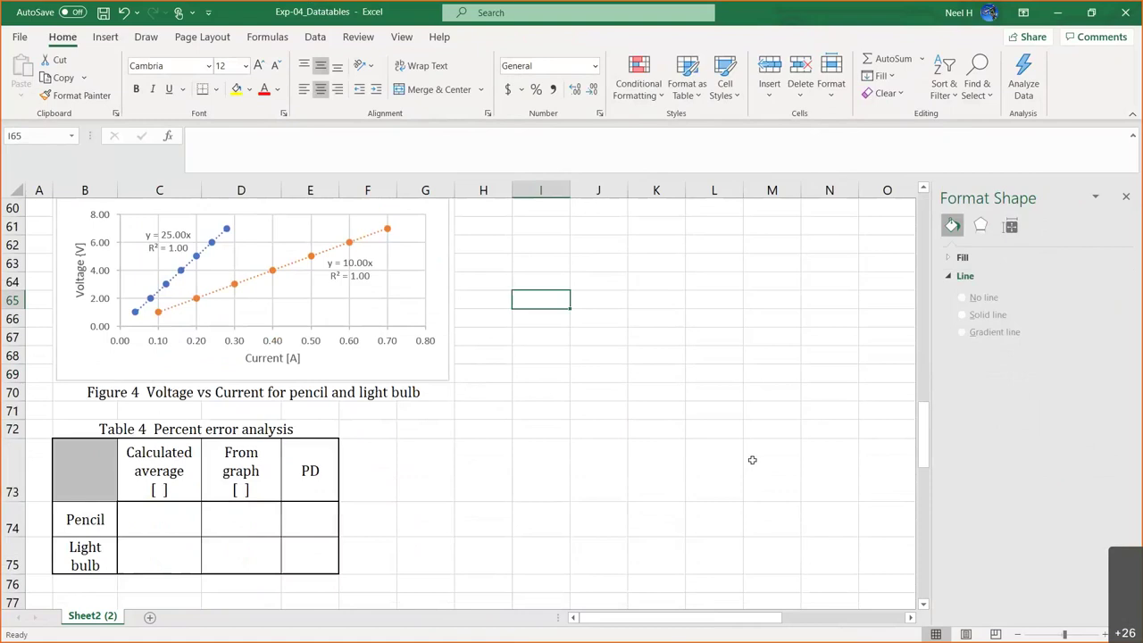
scroll(752, 460, "down", 3)
scroll(752, 460, "up", 2)
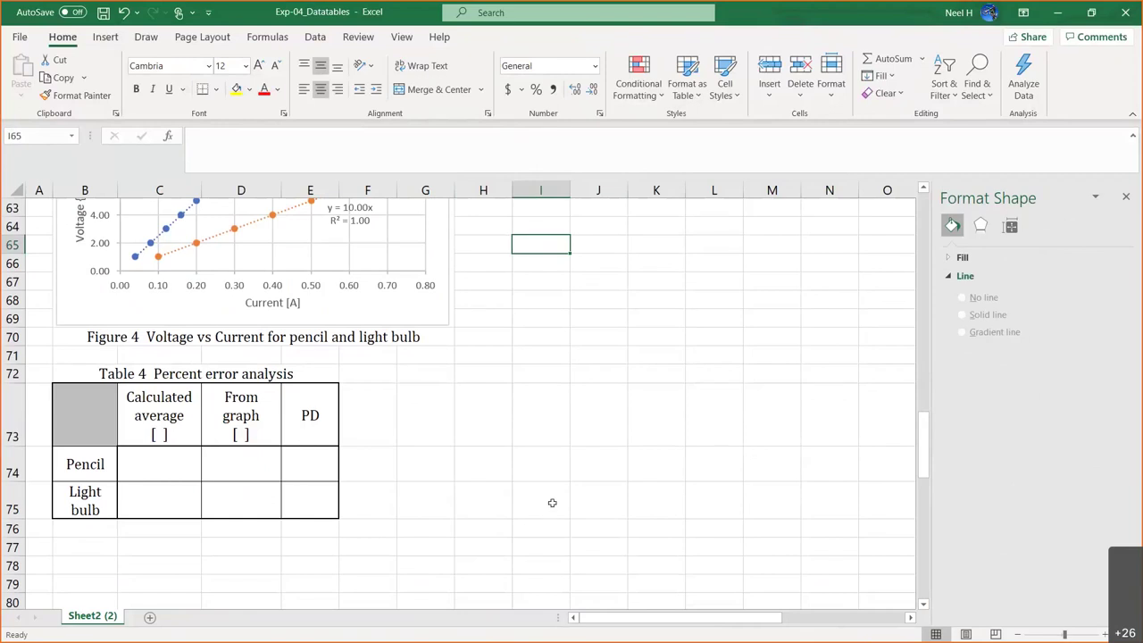
scroll(529, 465, "down", 5)
scroll(531, 467, "down", 3)
scroll(531, 467, "down", 3)
scroll(531, 467, "down", 3)
scroll(530, 467, "up", 11)
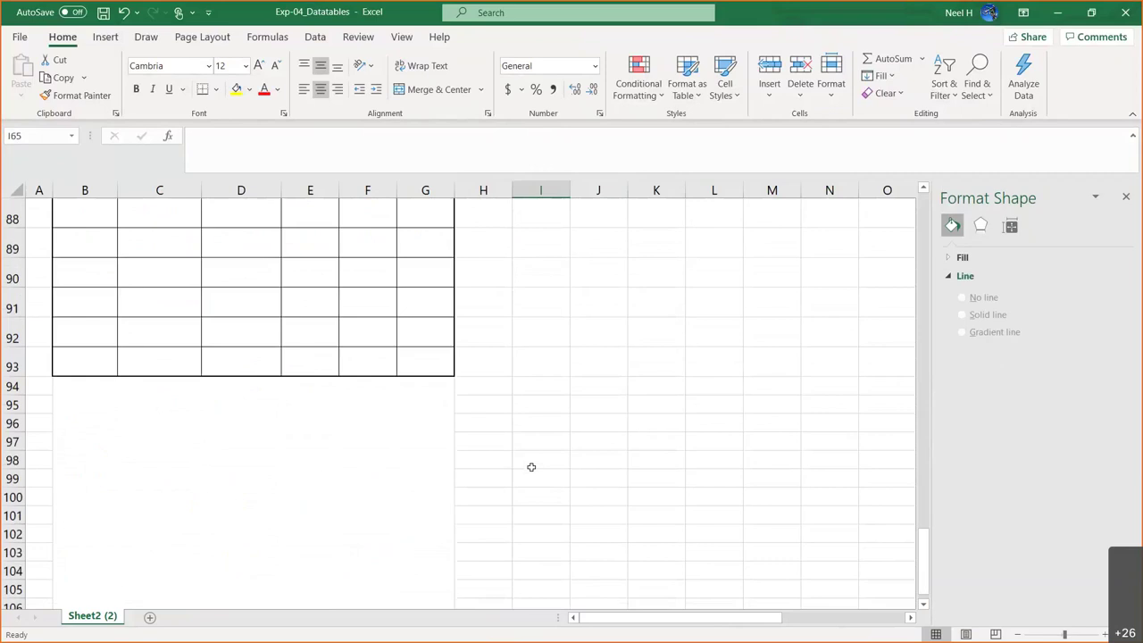
scroll(531, 467, "down", 5)
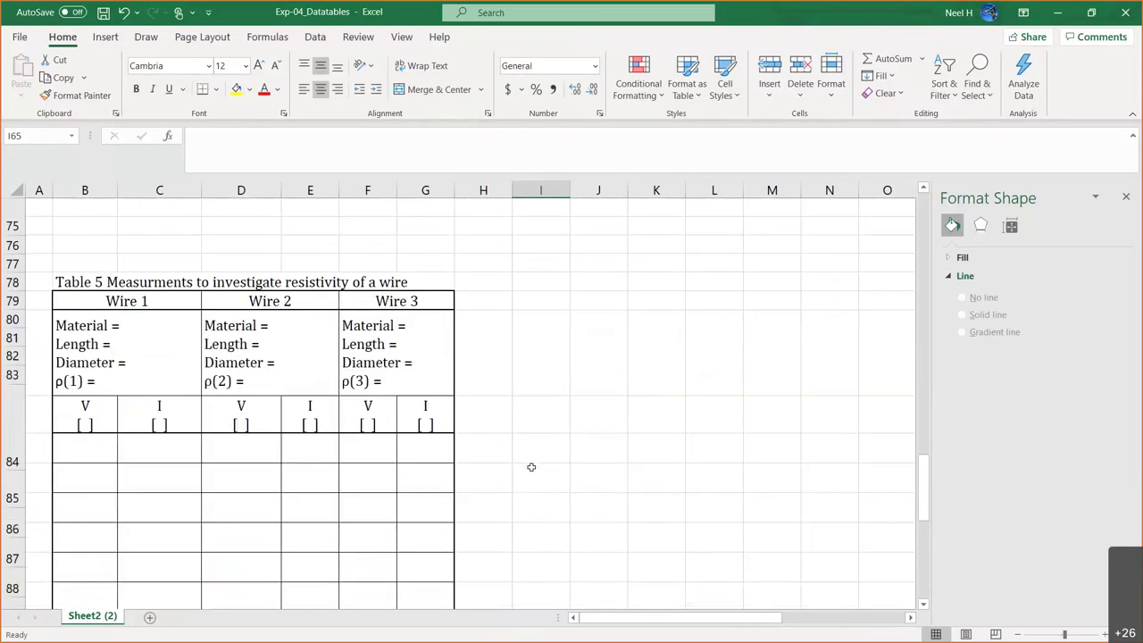
scroll(531, 467, "down", 1)
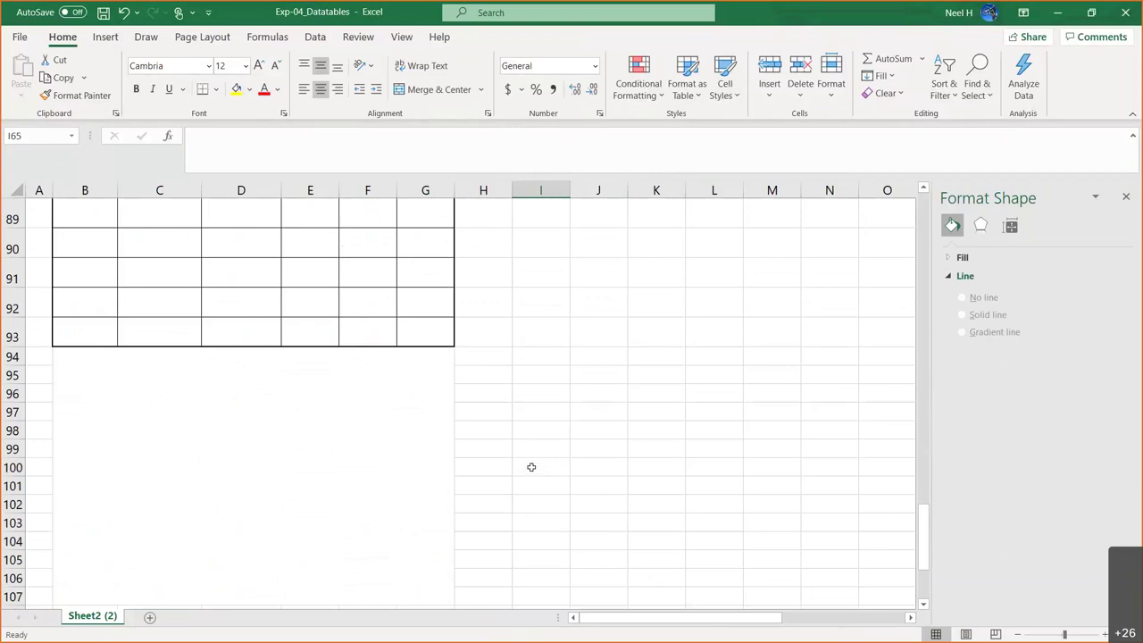
scroll(532, 467, "up", 9)
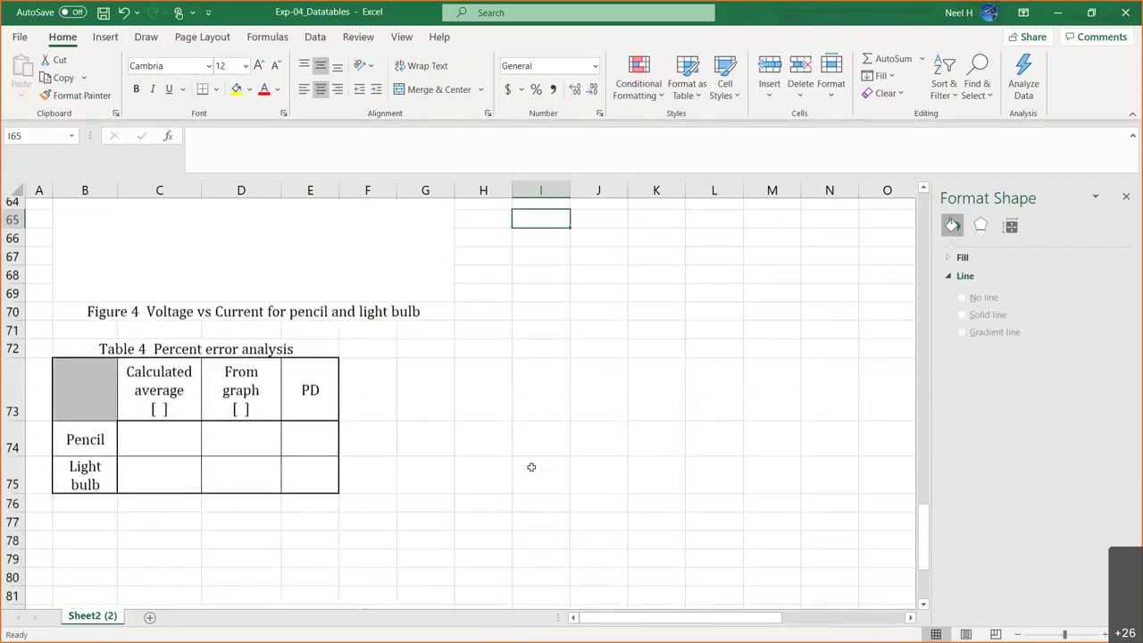
left_click(157, 431)
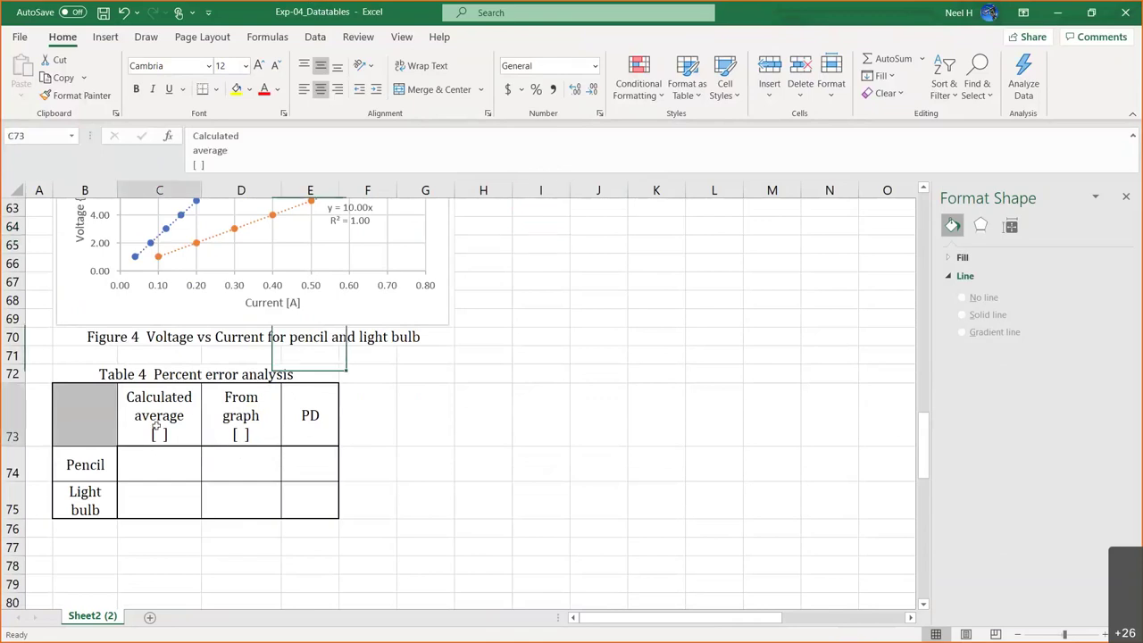
Step: Copy the '[ Ω ]' unit text from the Table 3 header cell D48
scroll(315, 415, "up", 4)
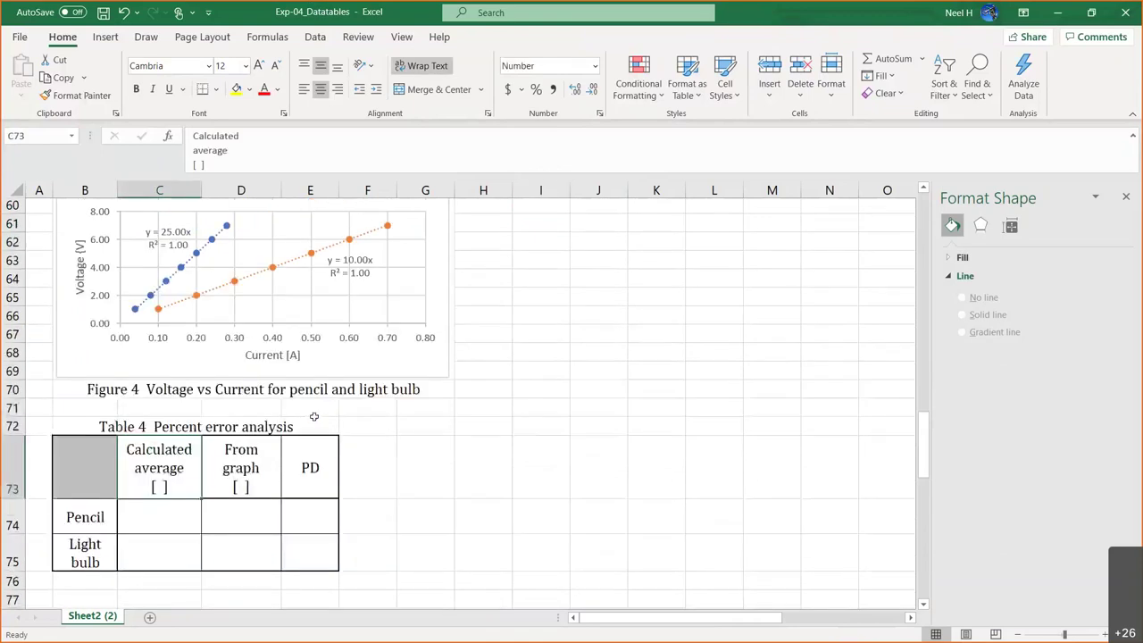
scroll(314, 418, "up", 3)
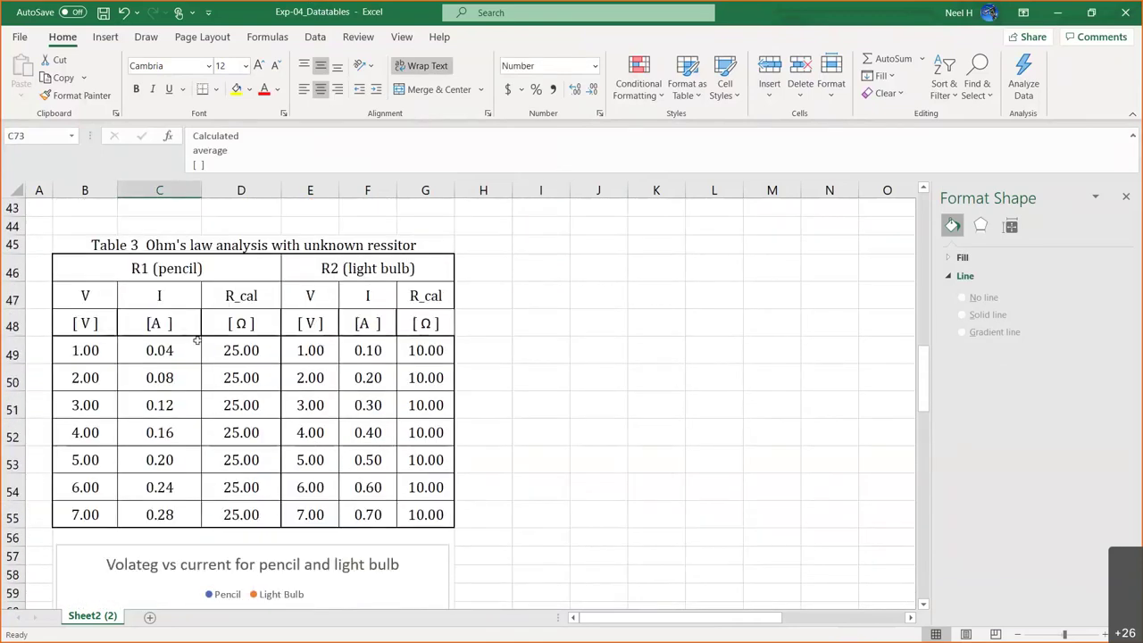
left_click(240, 323)
left_click_drag(215, 136, 193, 135)
key("ctrl+c")
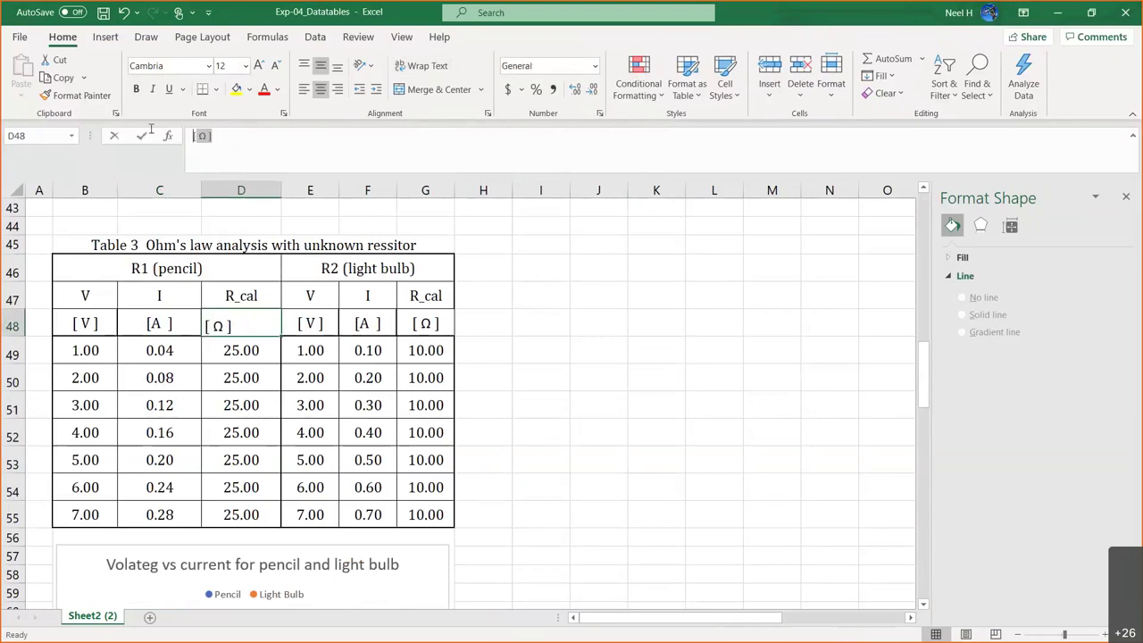
key("Escape")
Step: Replace the empty '[ ]' with '[ Ω ]' in Table 4's Calculated average and From graph headers
scroll(384, 445, "down", 10)
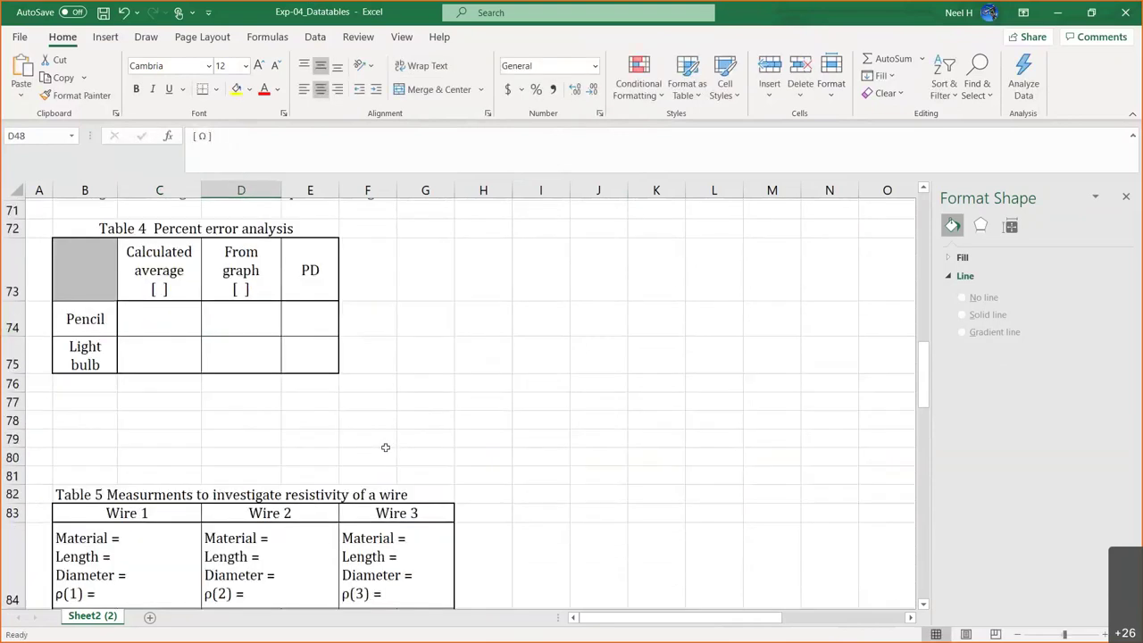
left_click(135, 251)
left_click_drag(211, 164, 168, 165)
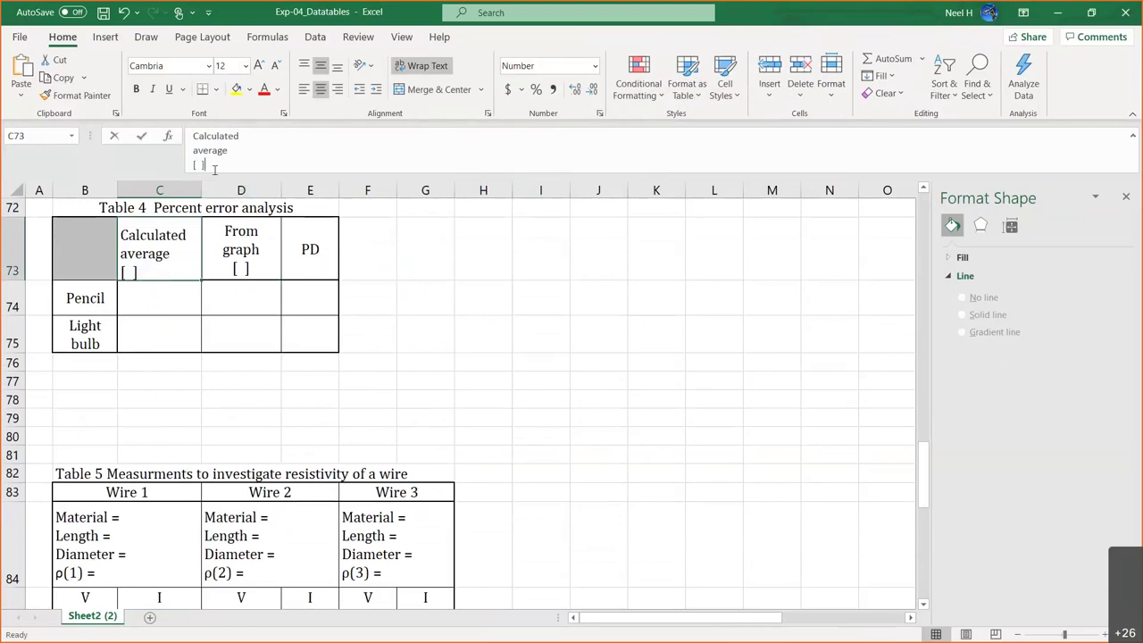
key("ctrl+v")
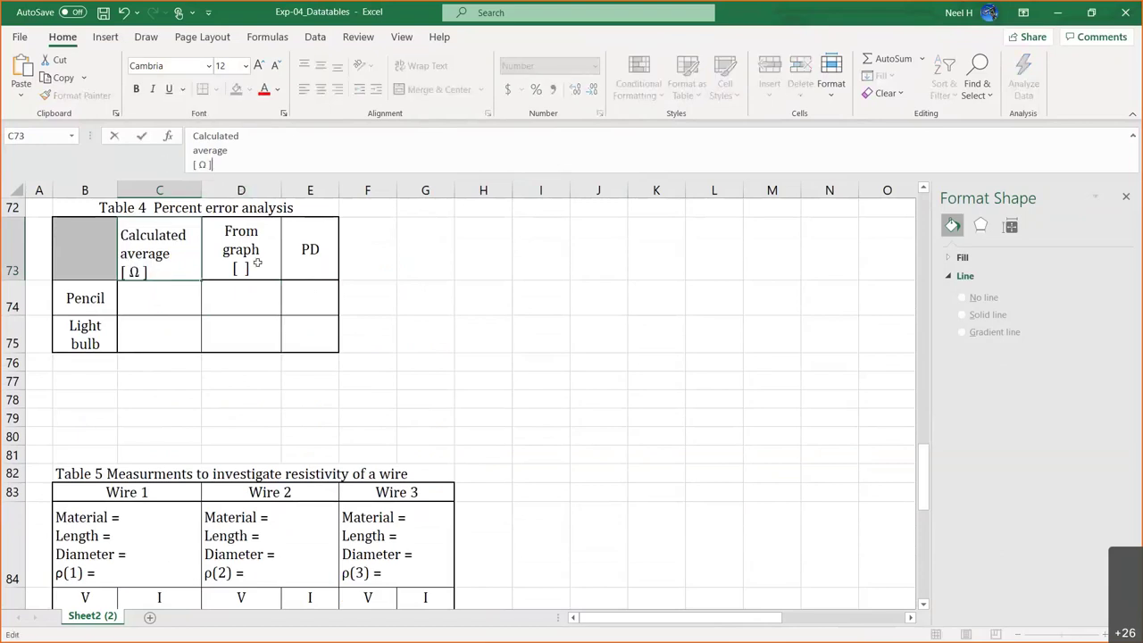
left_click(257, 264)
left_click_drag(216, 166, 167, 167)
key("ctrl+v")
key("Return")
left_click(308, 250)
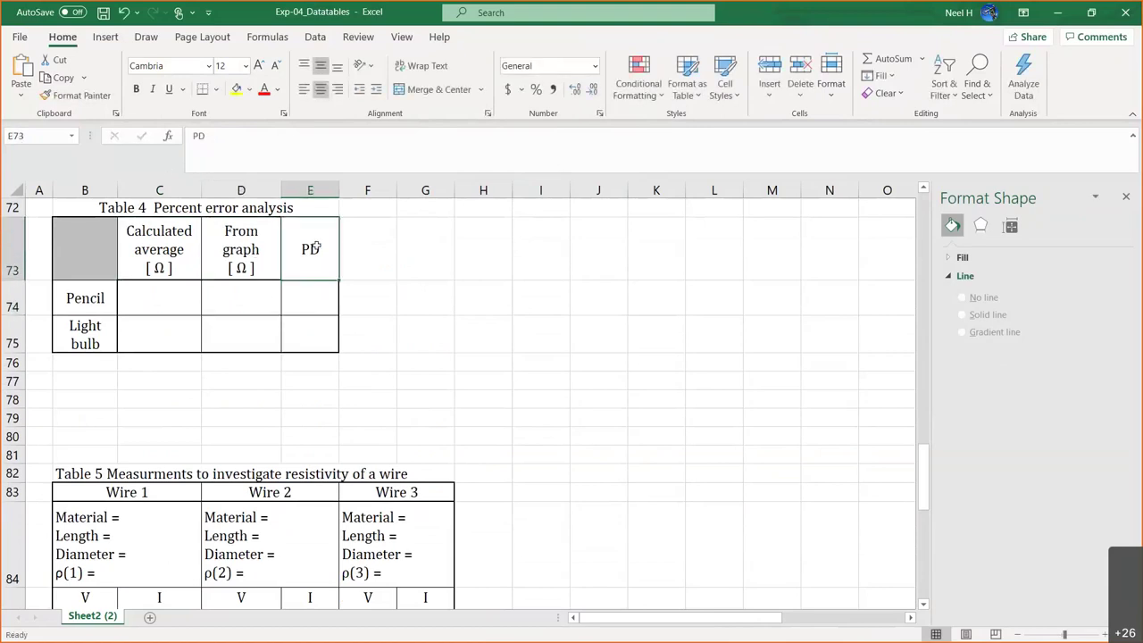
scroll(257, 266, "up", 1)
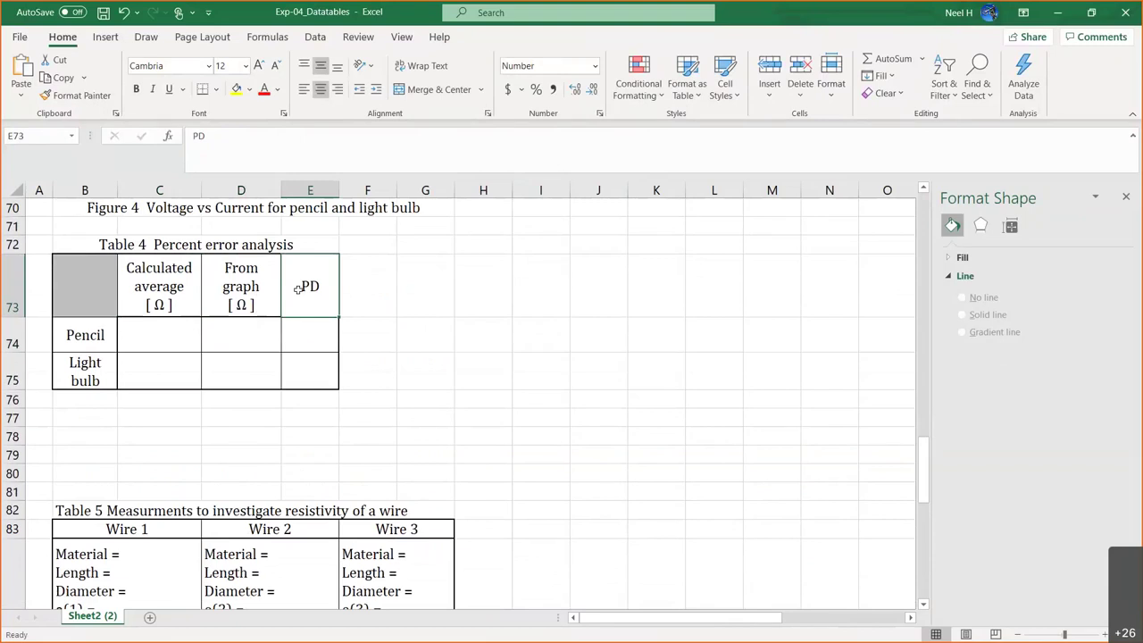
scroll(298, 289, "up", 2)
scroll(298, 289, "down", 1)
scroll(298, 288, "up", 3)
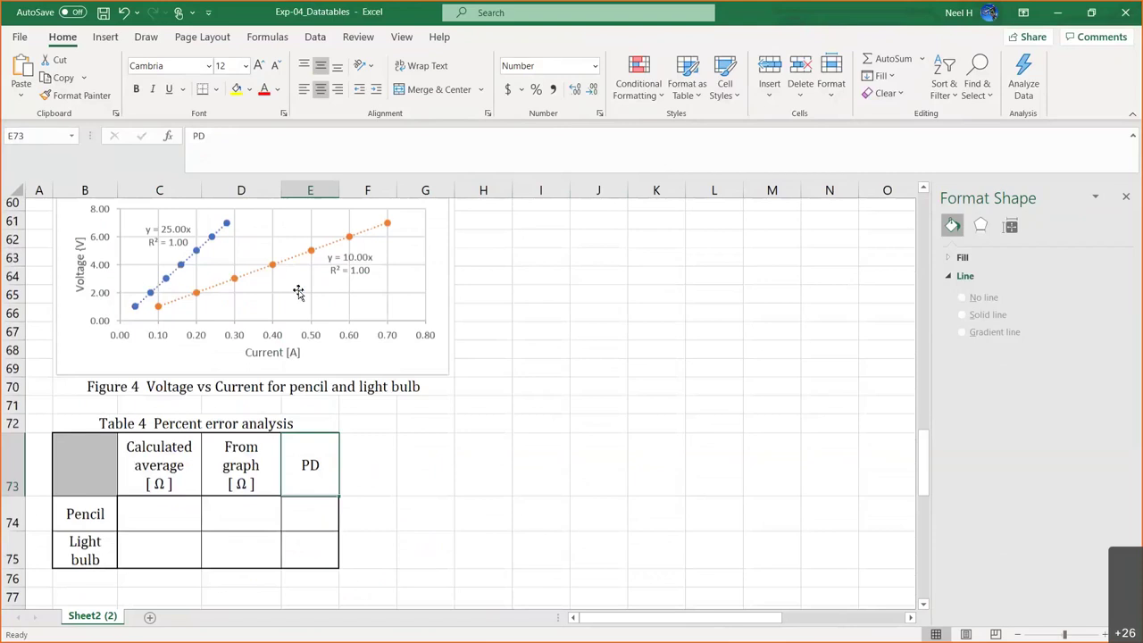
Step: Fill the pencil's Calculated average C74 with an AVERAGE formula over its resistances, giving 25.0
left_click(168, 538)
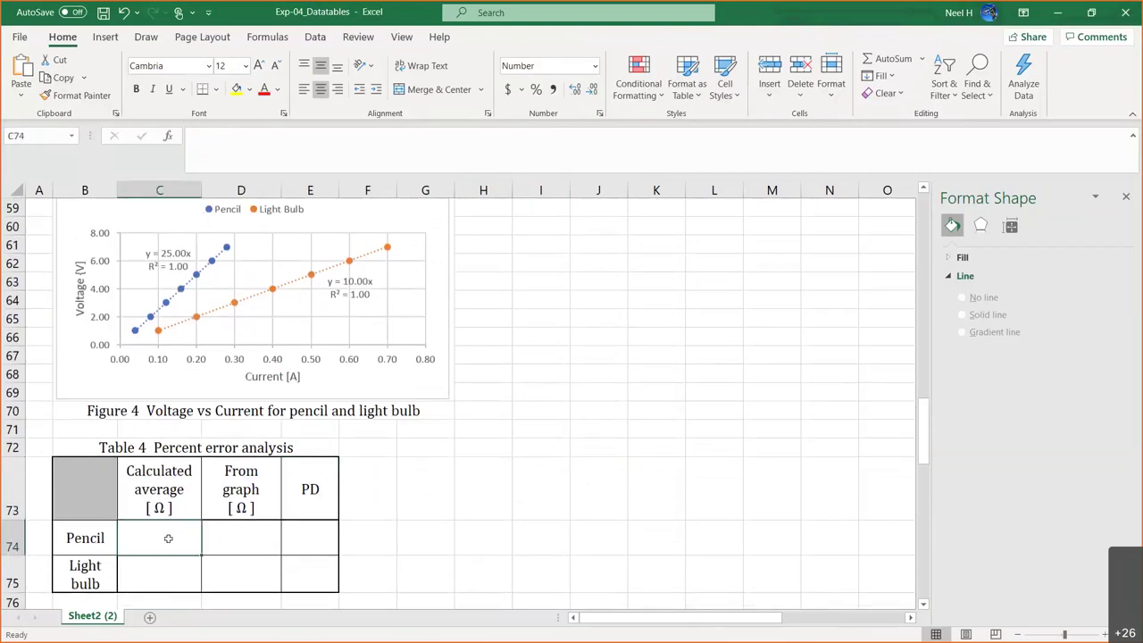
type("=av")
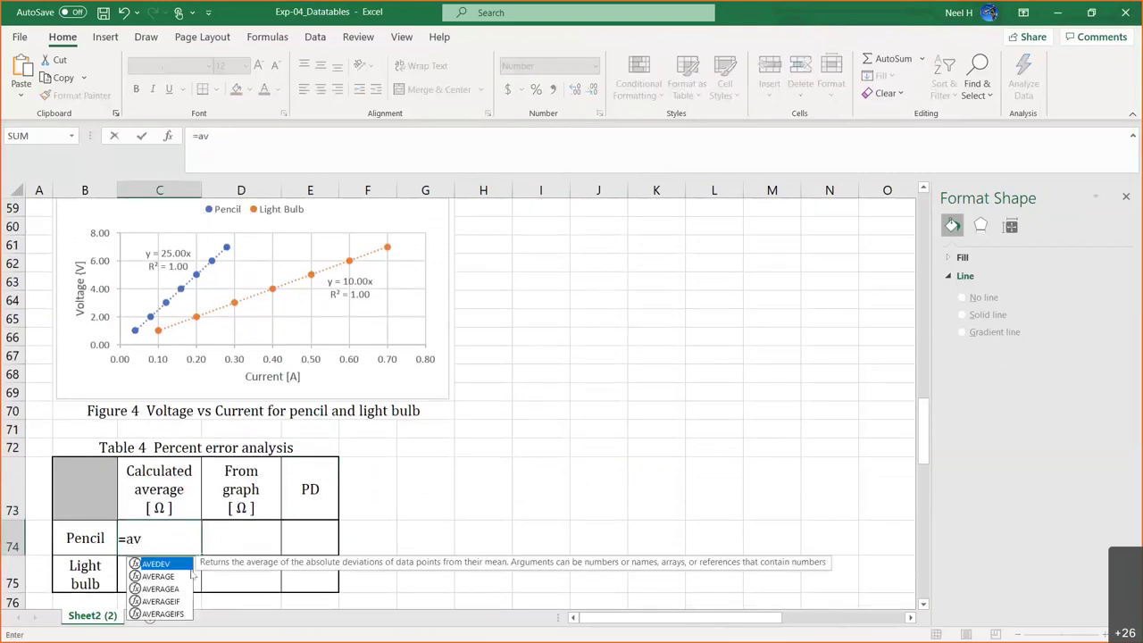
double_click(170, 576)
scroll(368, 444, "up", 4)
scroll(368, 443, "up", 3)
left_click_drag(261, 369, 258, 528)
scroll(385, 528, "down", 2)
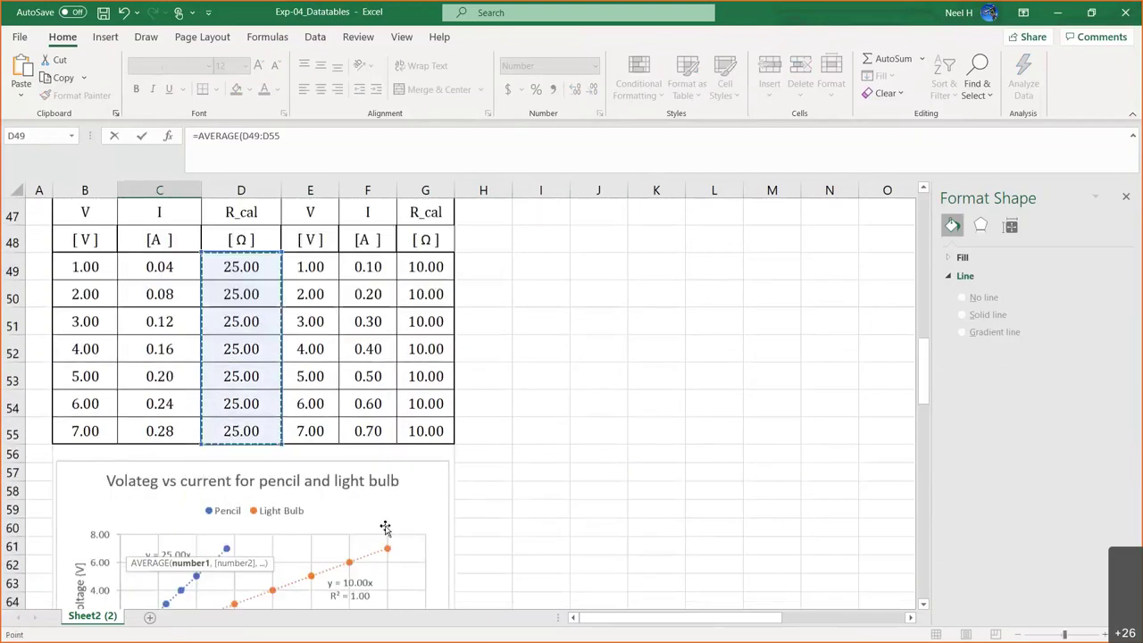
scroll(385, 528, "down", 6)
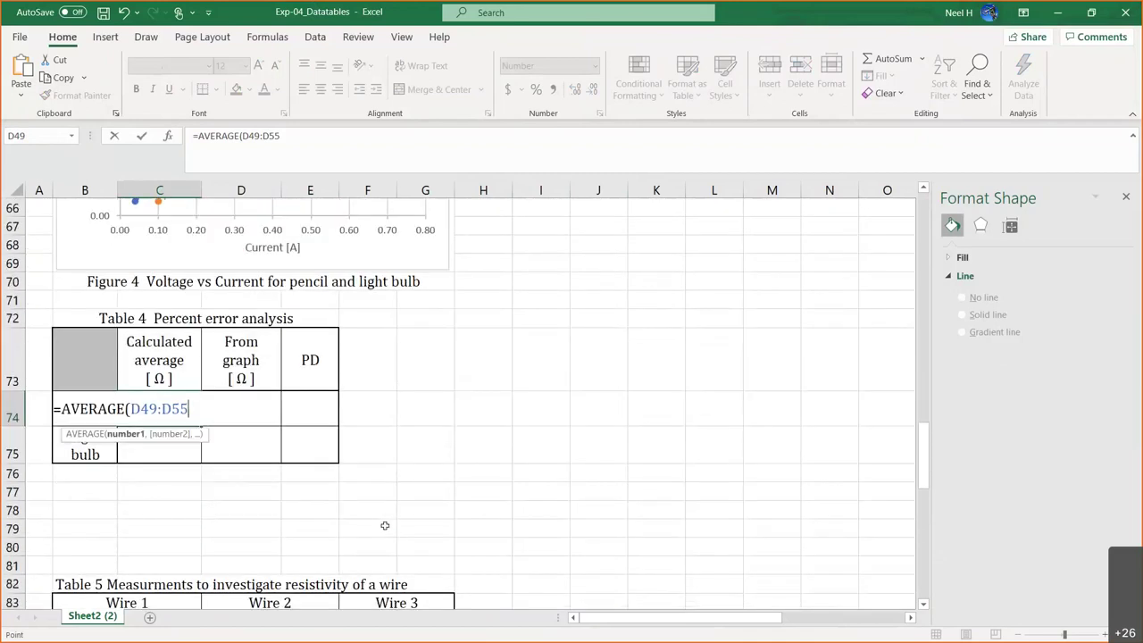
type(")")
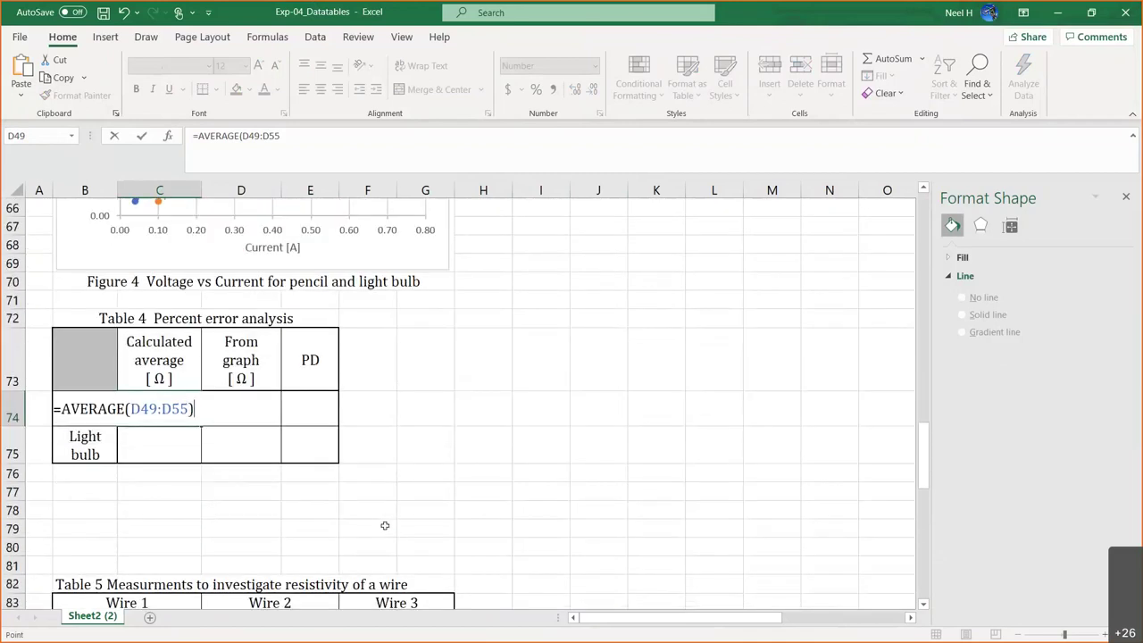
key("Return")
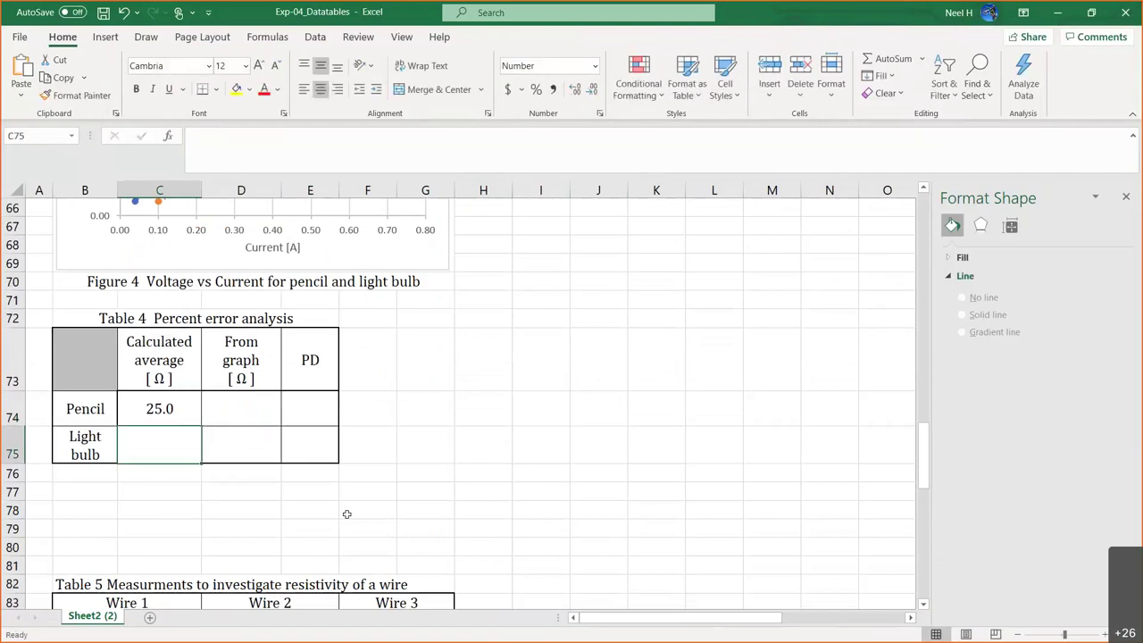
Step: Enter 25.0 as the pencil's From graph resistance in D74
left_click(255, 409)
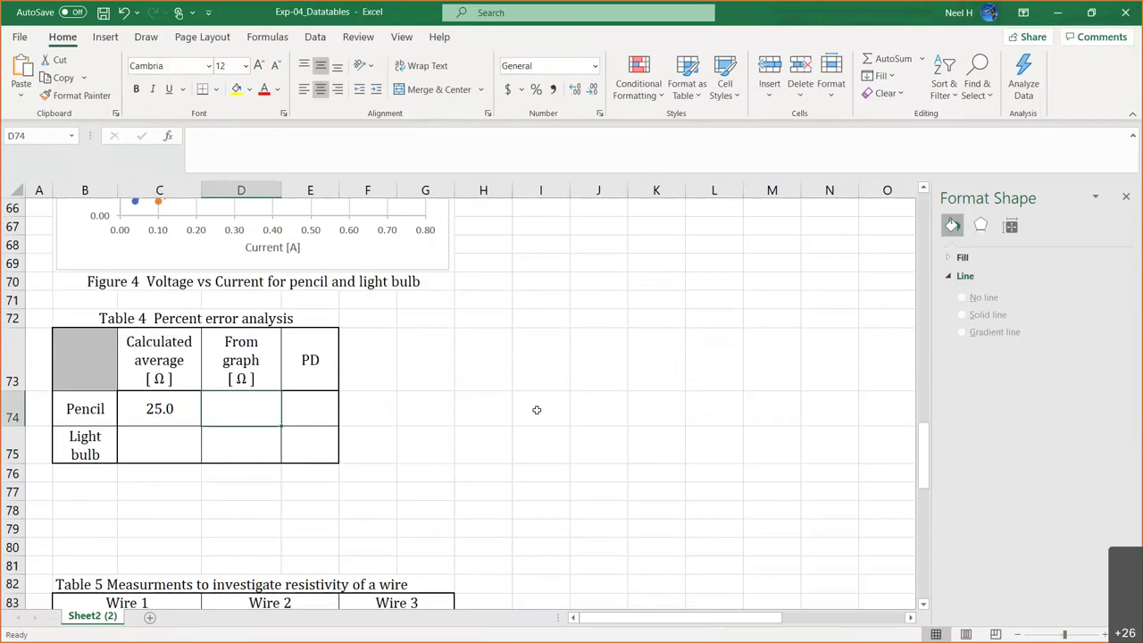
scroll(537, 410, "up", 2)
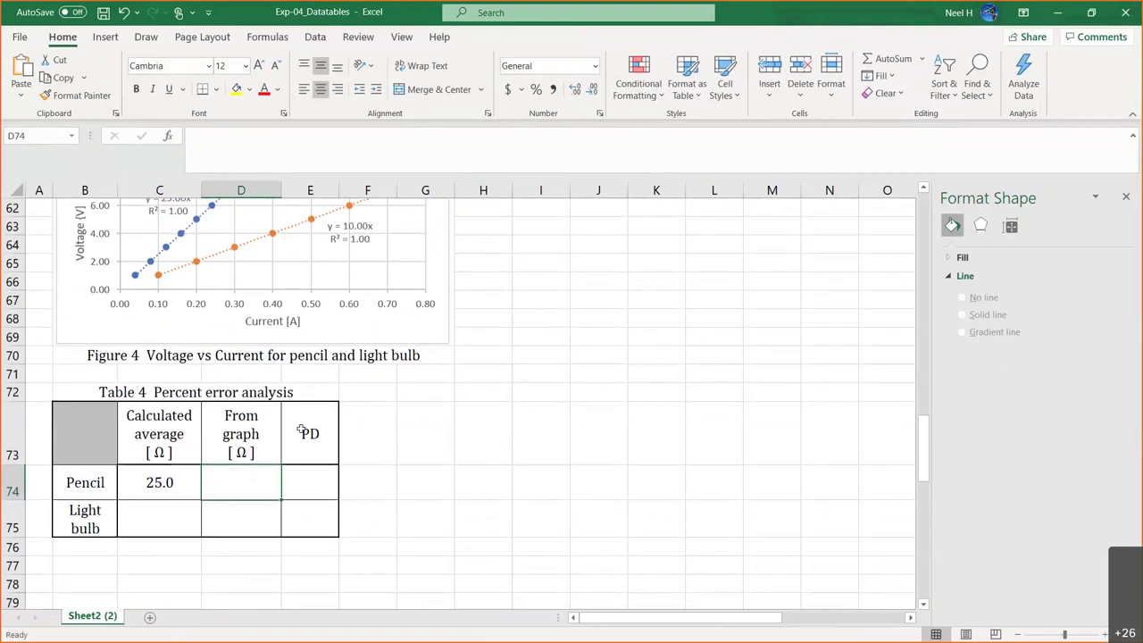
scroll(245, 483, "up", 1)
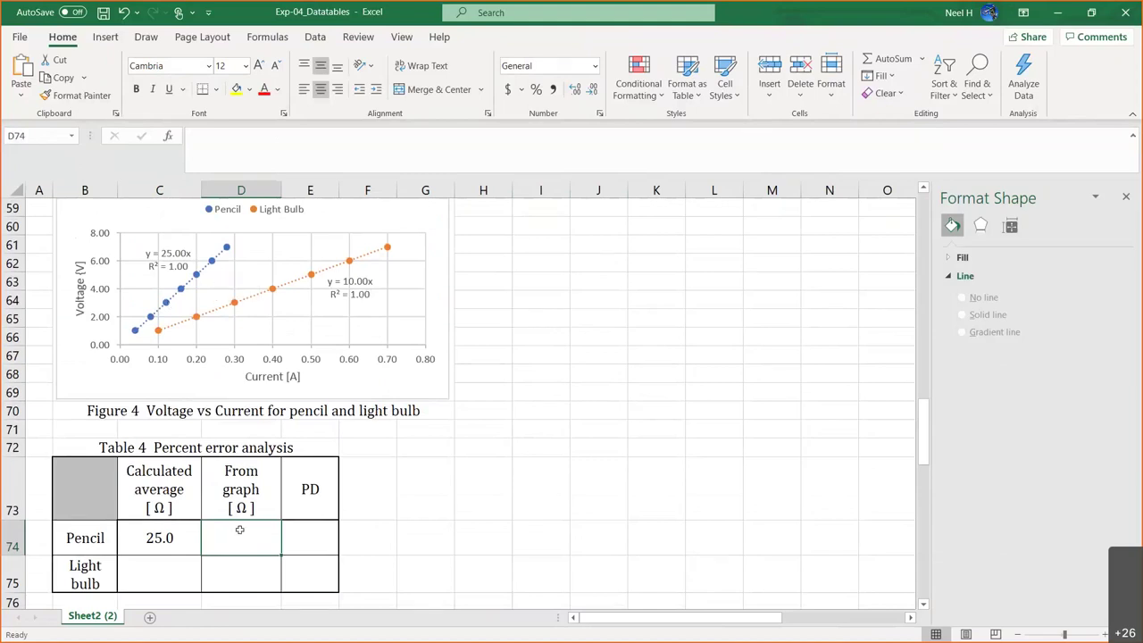
type("25.0")
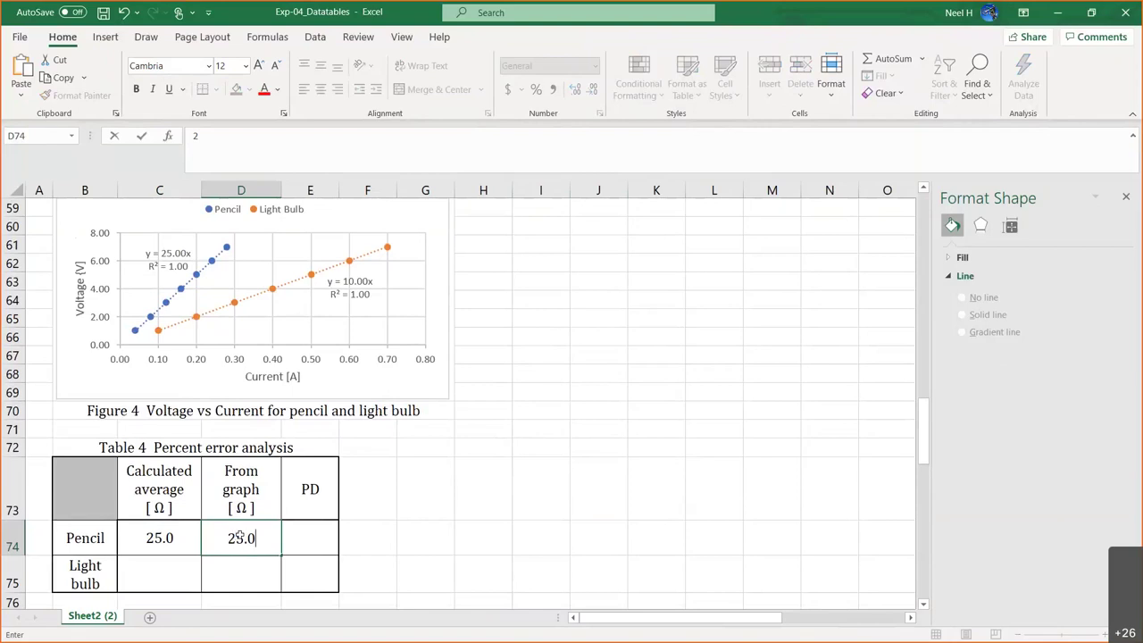
key("Return")
Step: Format the pencil and light bulb result cells C74:E75 to one decimal place
left_click(247, 546)
left_click_drag(181, 533, 301, 564)
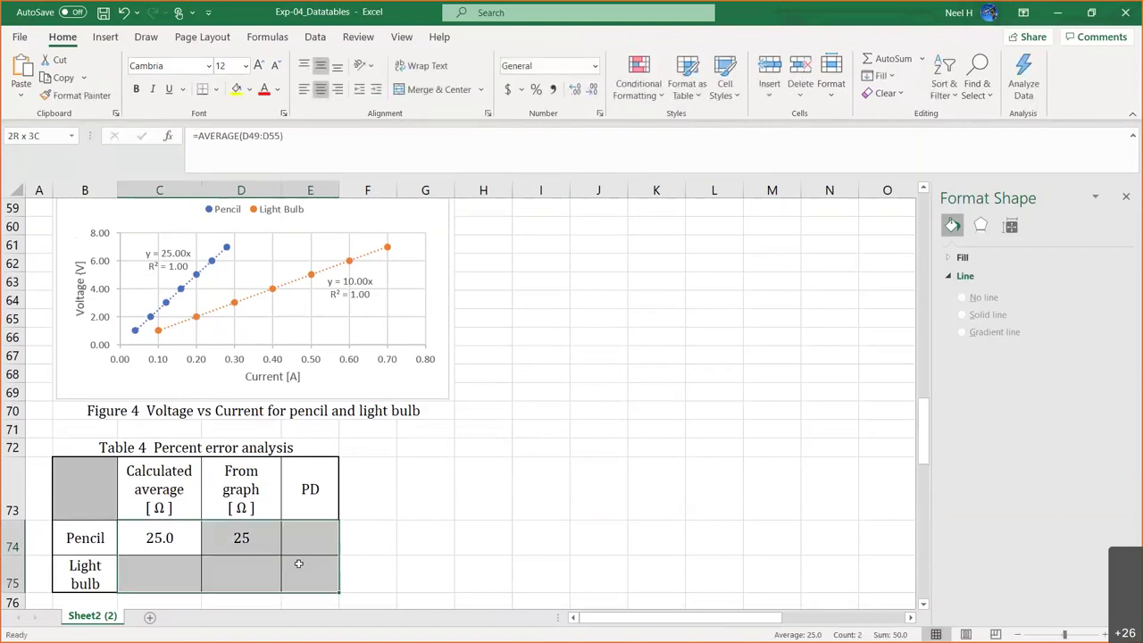
left_click(571, 90)
left_click(591, 89)
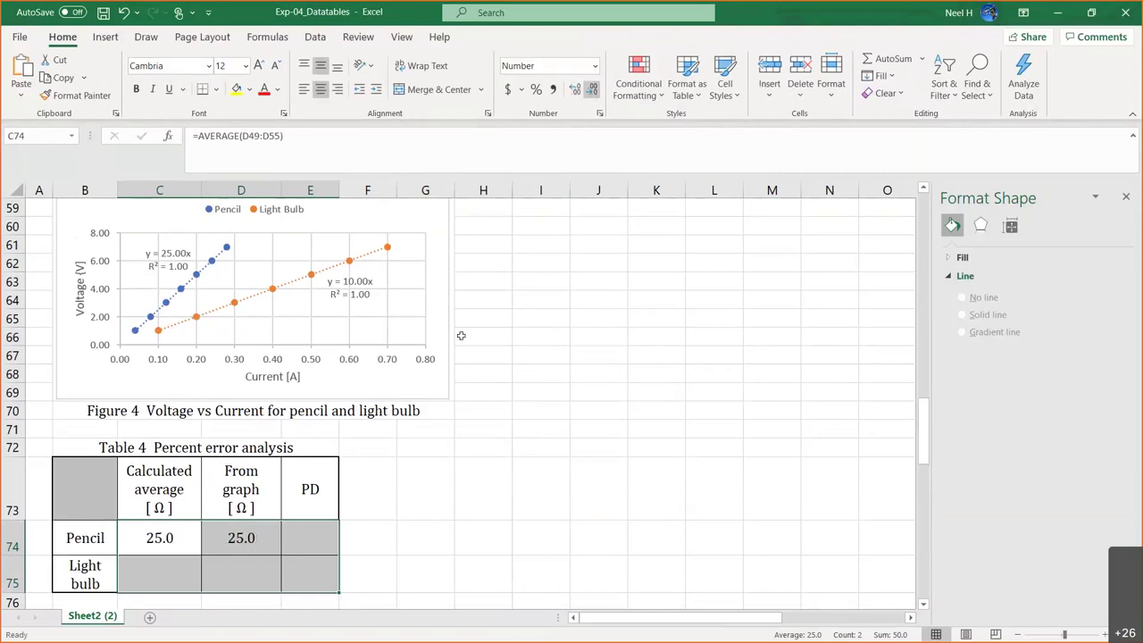
left_click(306, 538)
scroll(306, 539, "down", 2)
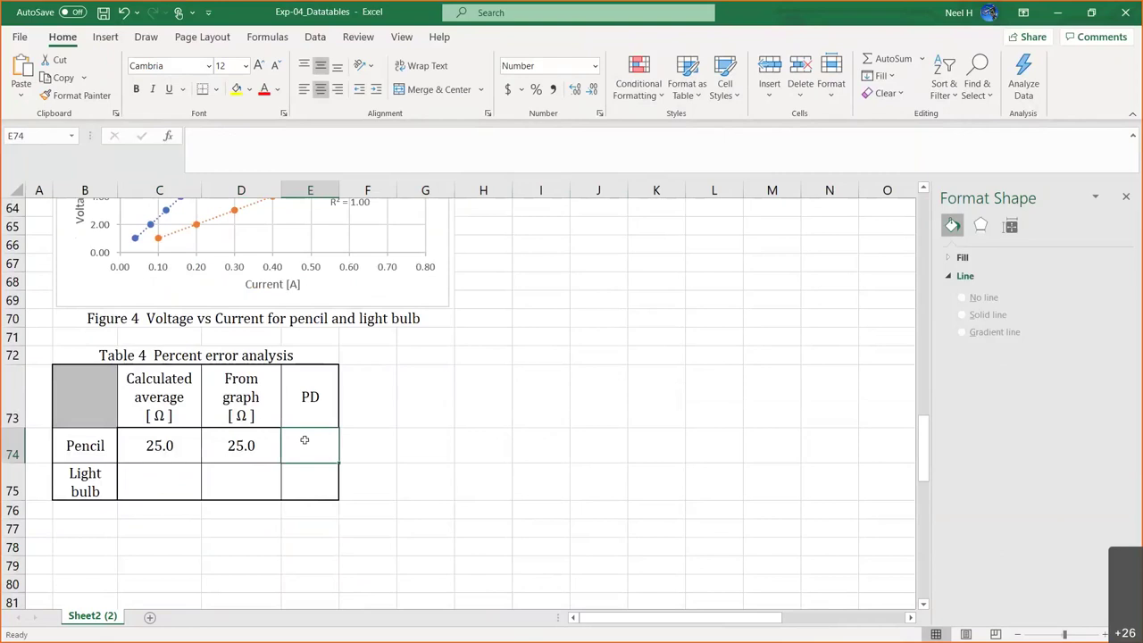
Step: Enter =ABS(C74-D74)/((C74+D74)/2)*100 in E74 for the pencil's percent difference, giving 0.0
type("=ABS(")
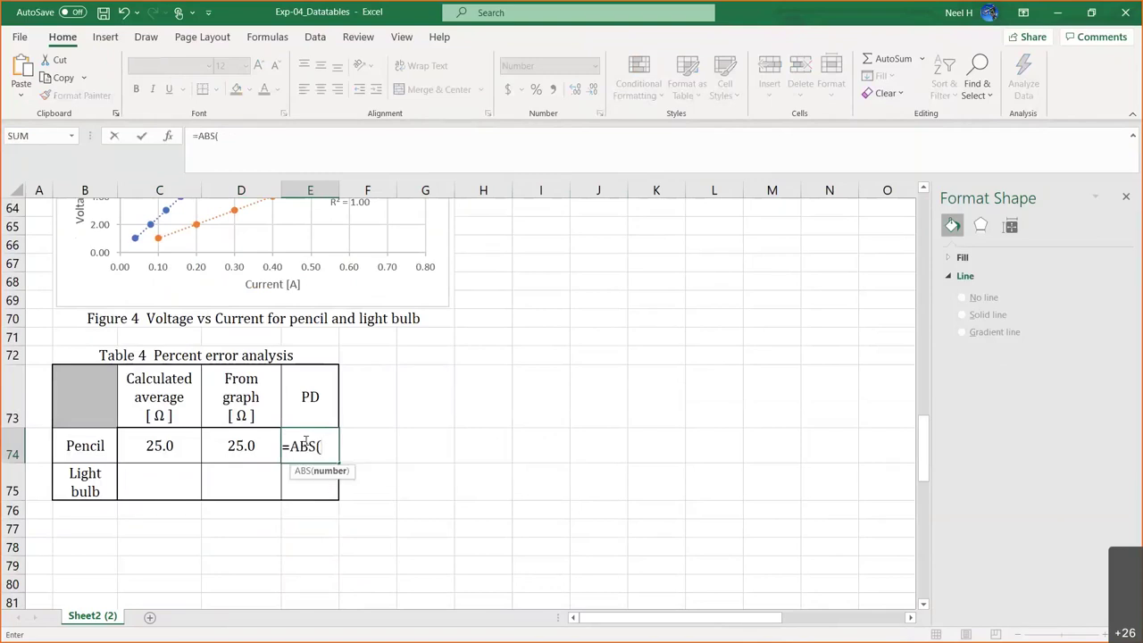
left_click(162, 444)
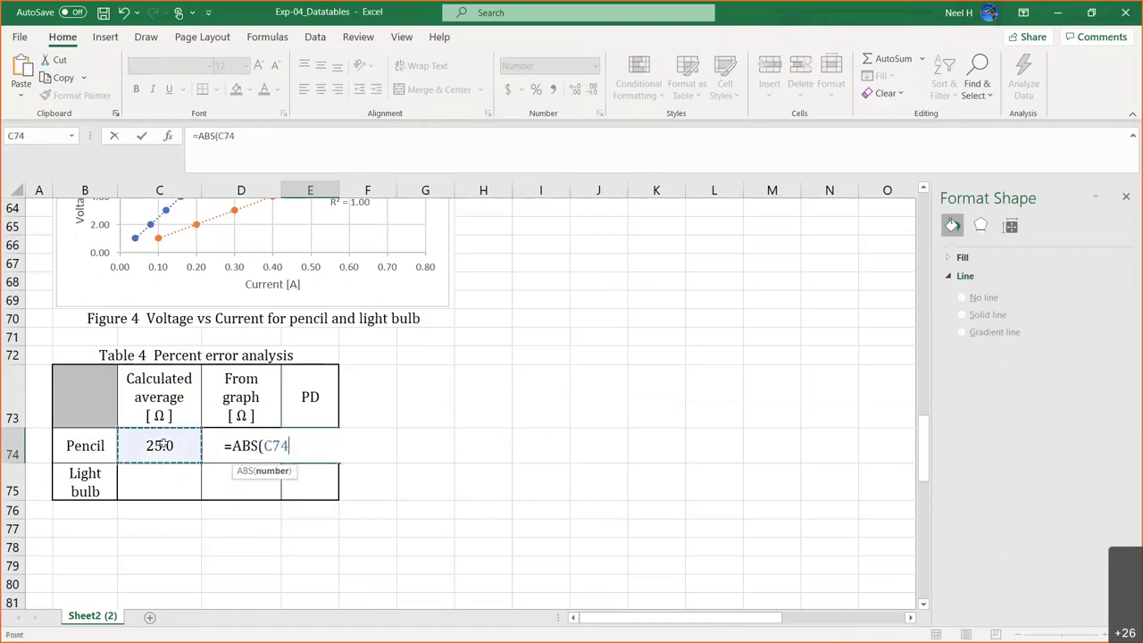
type("-D")
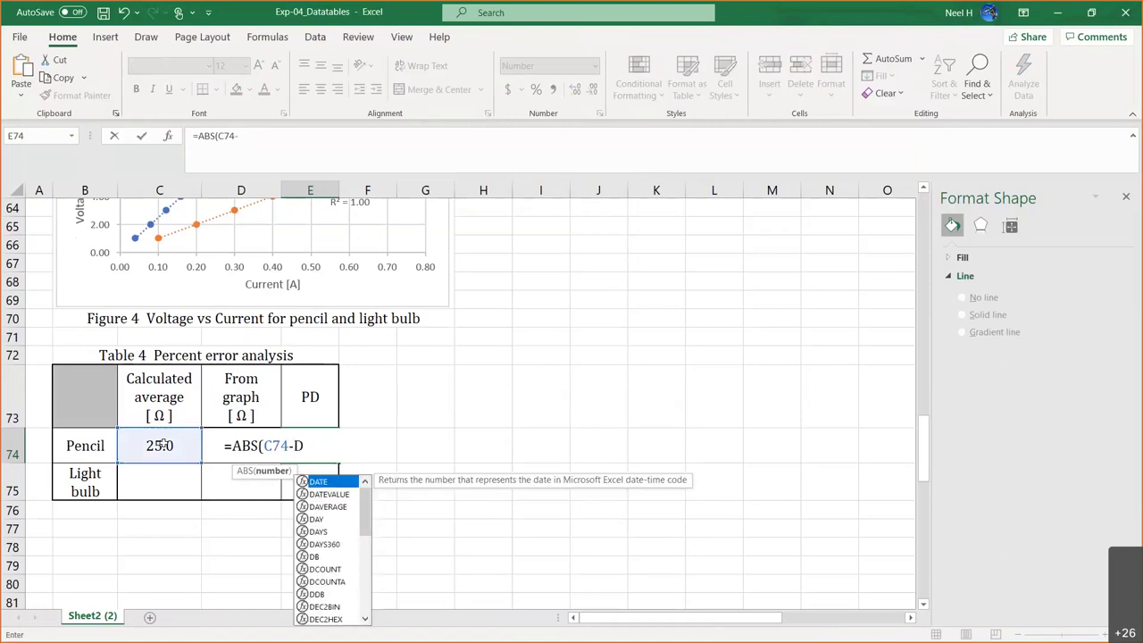
type("74)/")
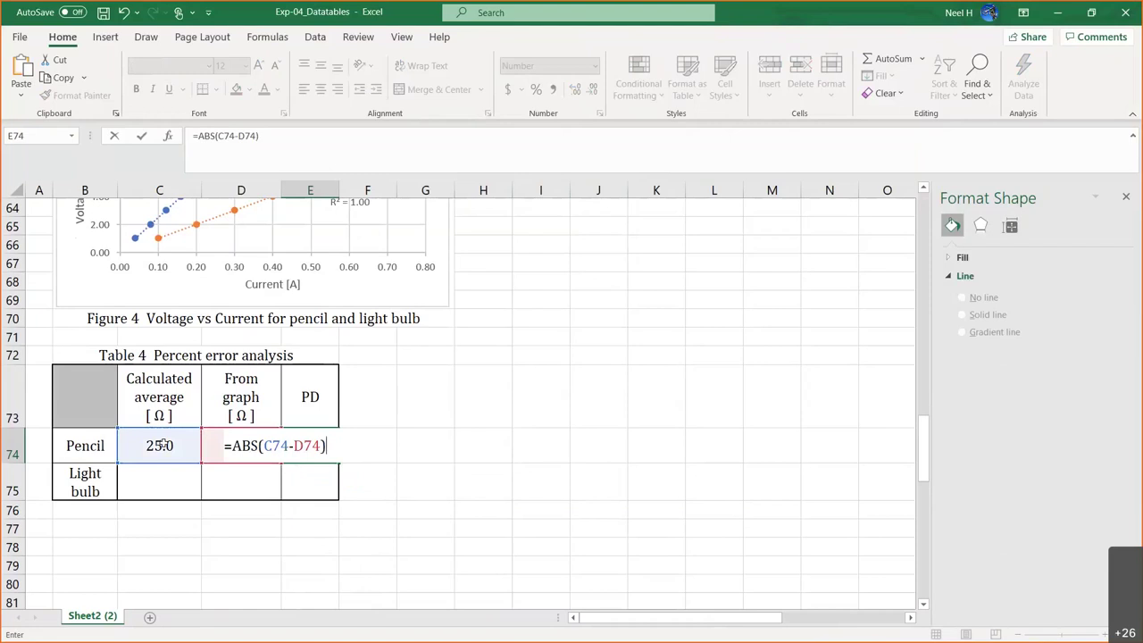
type("((C74+D74)/2)")
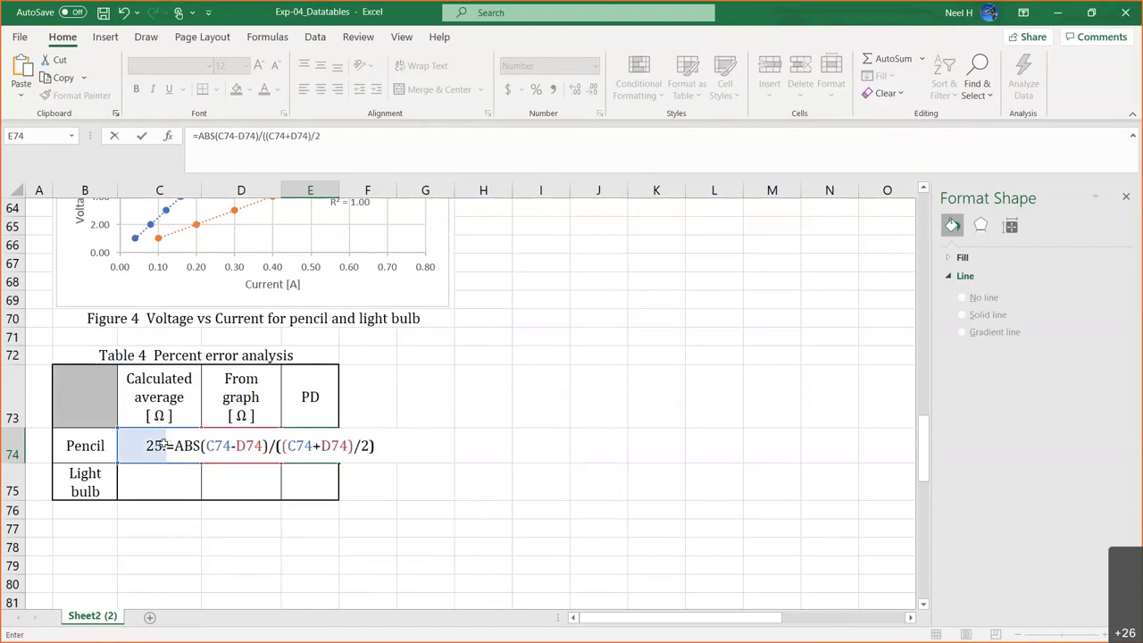
type("*100")
key("Return")
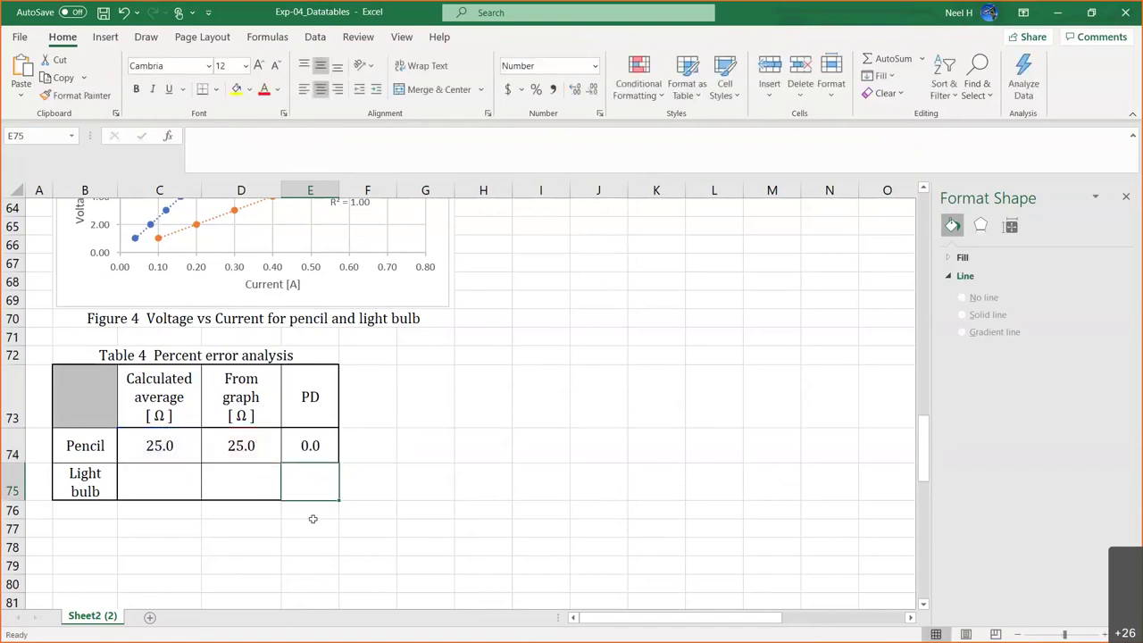
Step: Add the left-aligned note 'R(pencil) =AVERAGE(D49:D55)' in G74
left_click(420, 438)
left_click(158, 444)
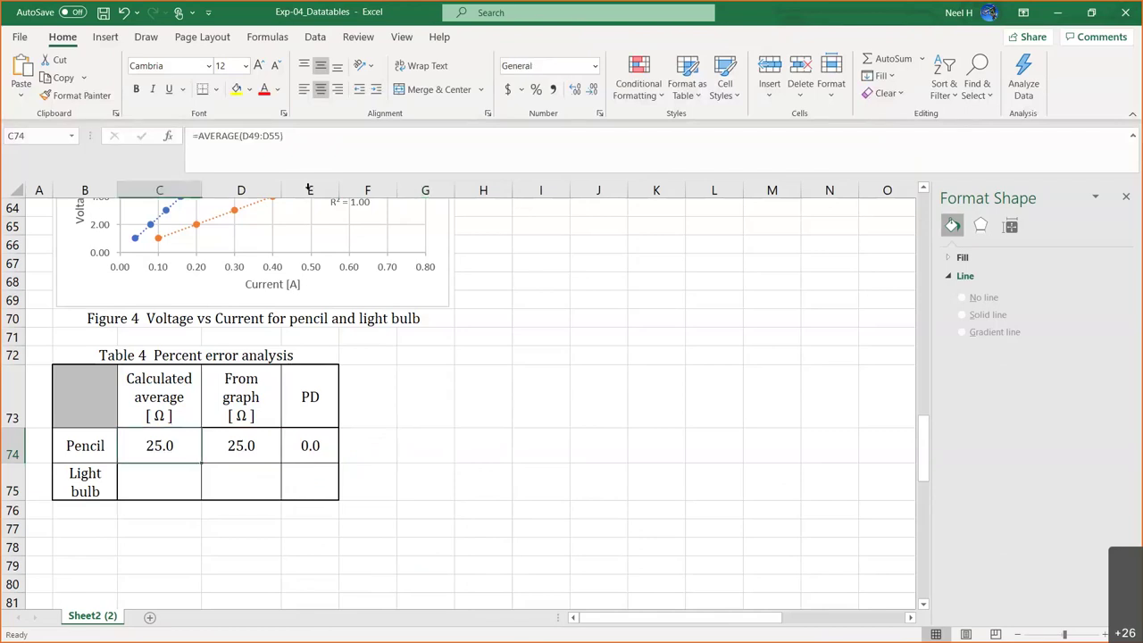
left_click_drag(301, 147, 73, 136)
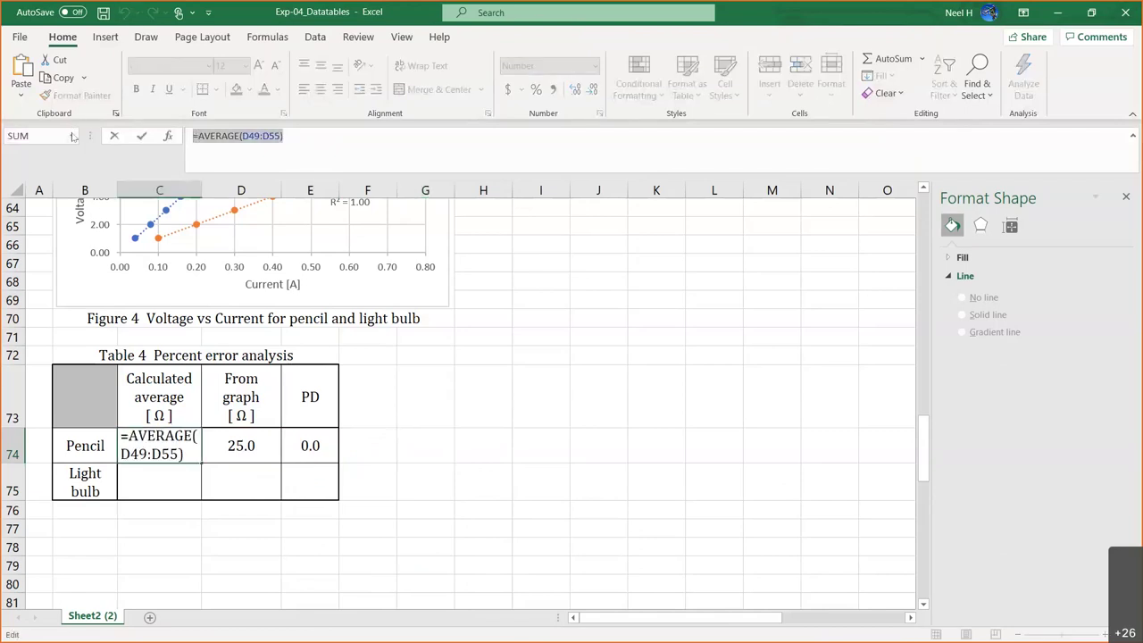
key("Escape")
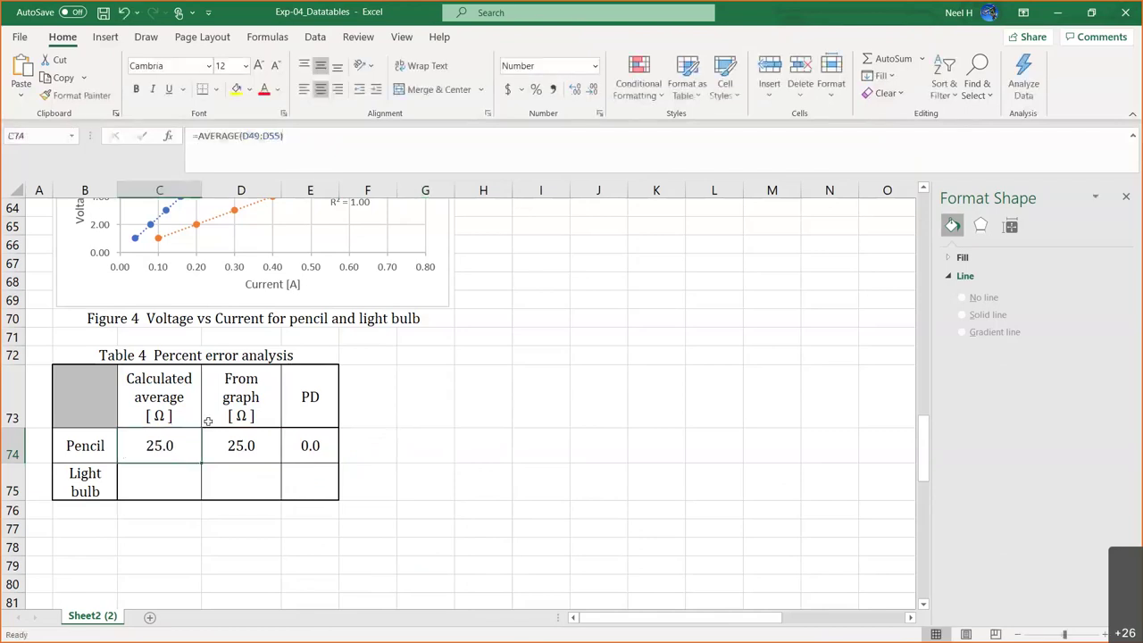
left_click(431, 446)
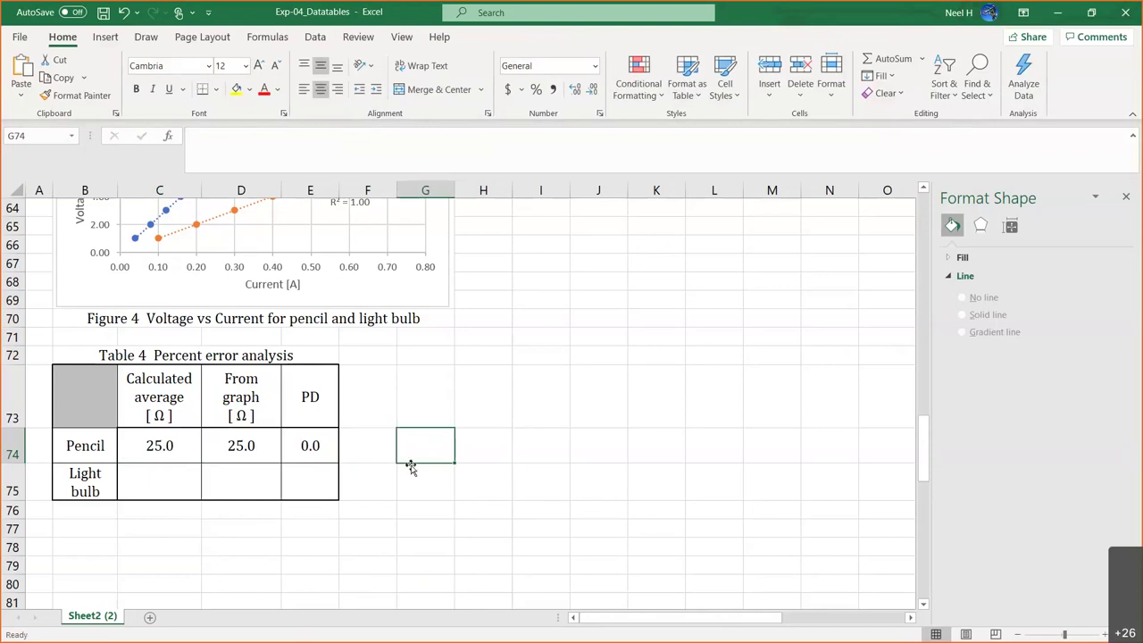
type("R(pe")
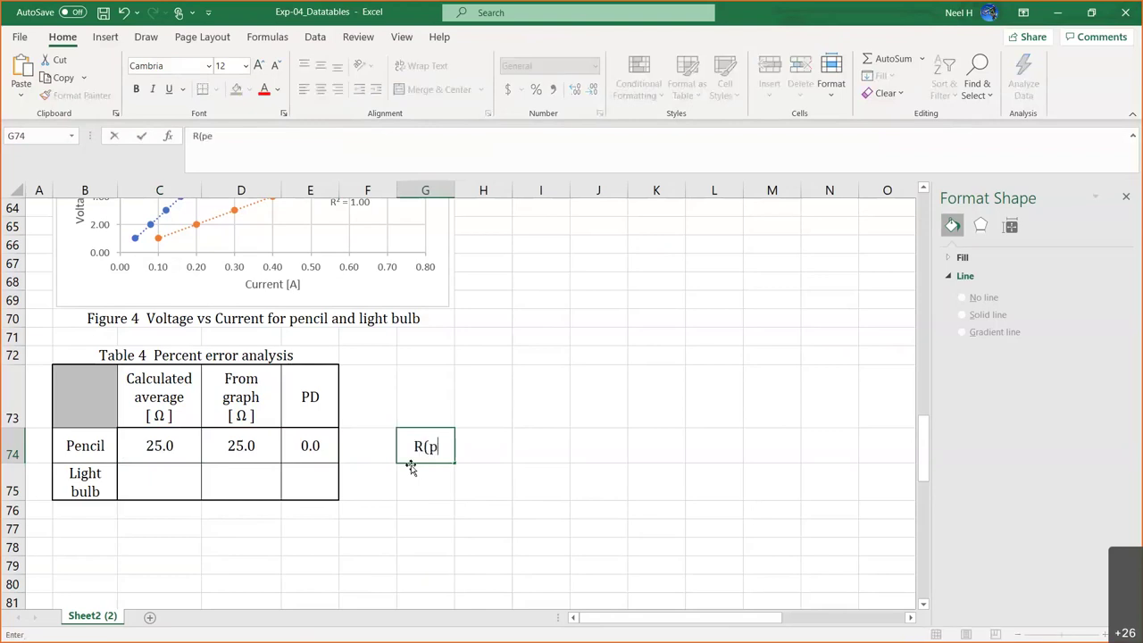
type("ncil) =AVERAGE(D49:D55)")
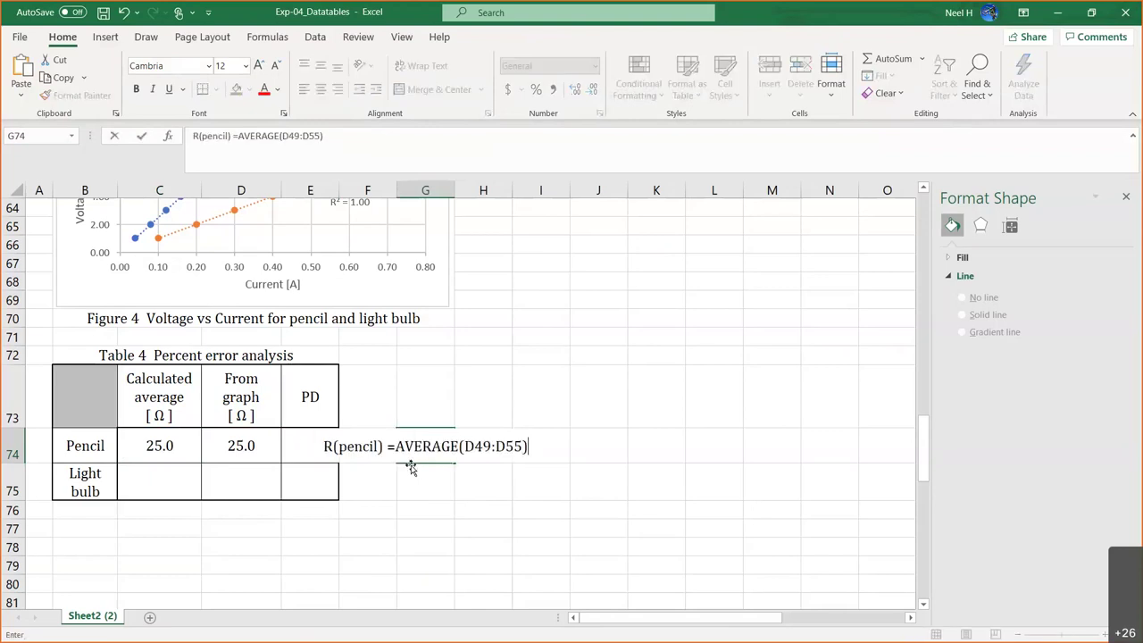
key("Return")
left_click(413, 461)
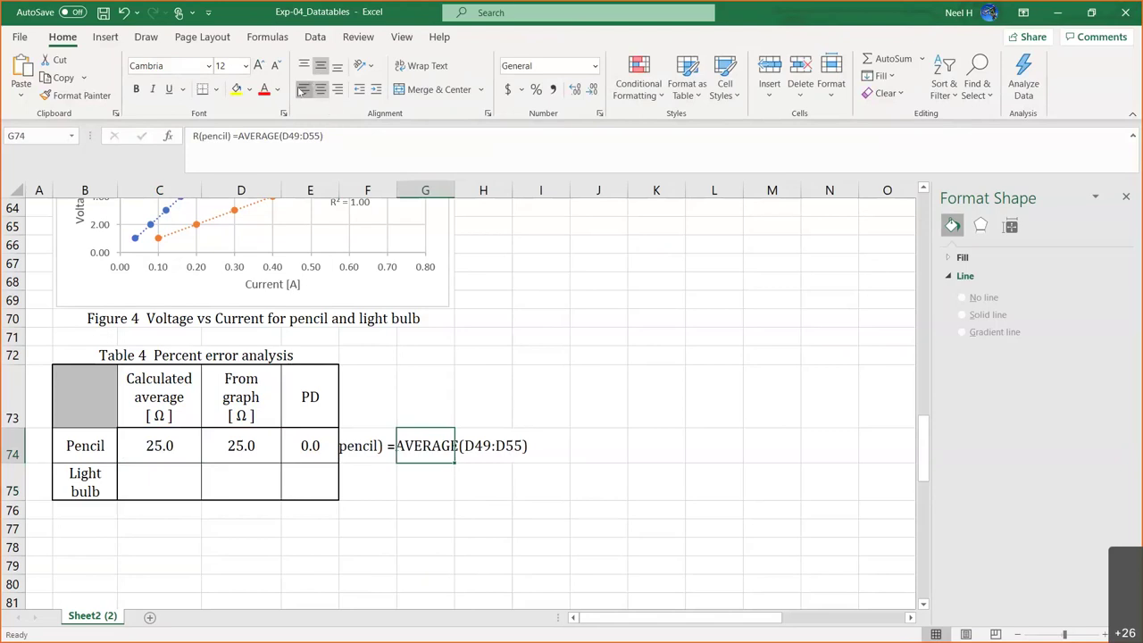
left_click(303, 88)
Step: Add the left-aligned note 'R(pencil, graph) = slope' in G75
left_click(275, 452)
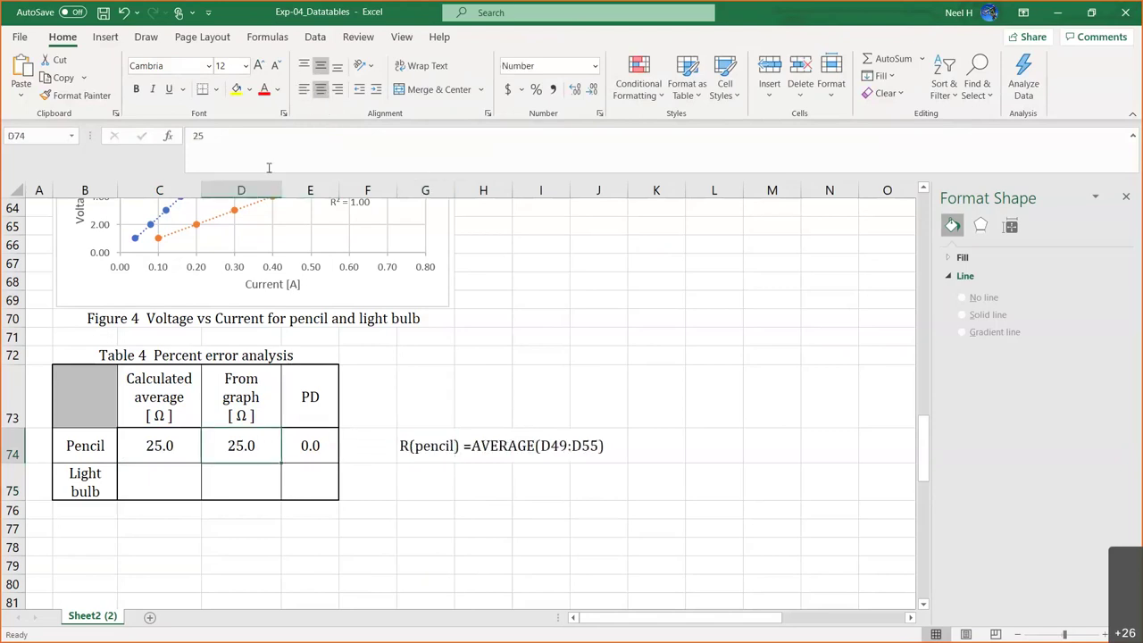
left_click(416, 479)
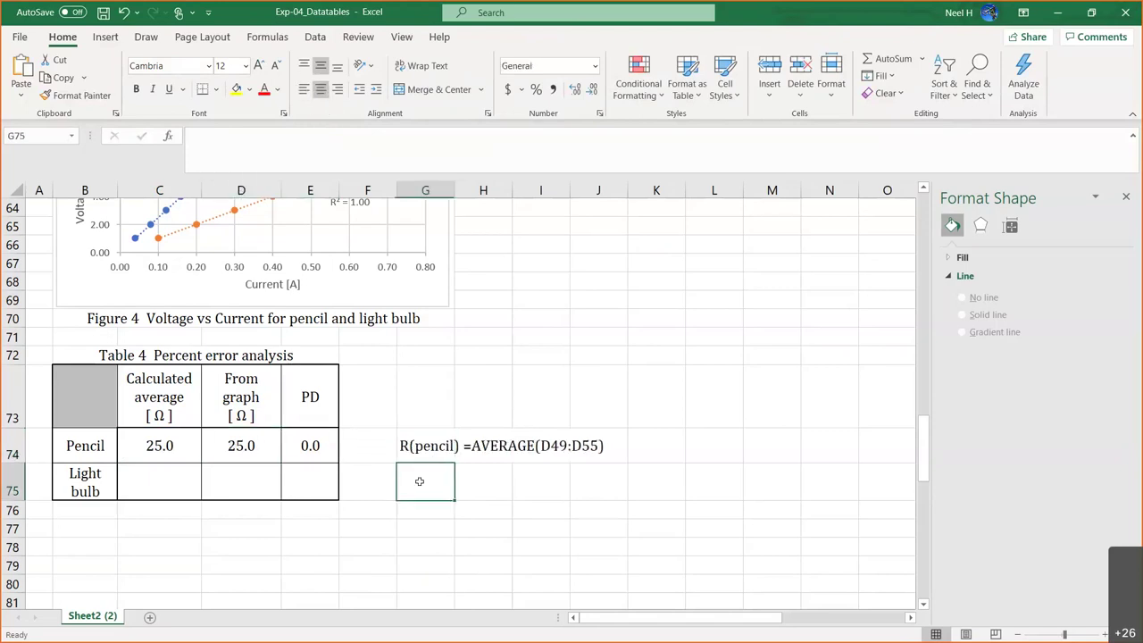
type("R(p")
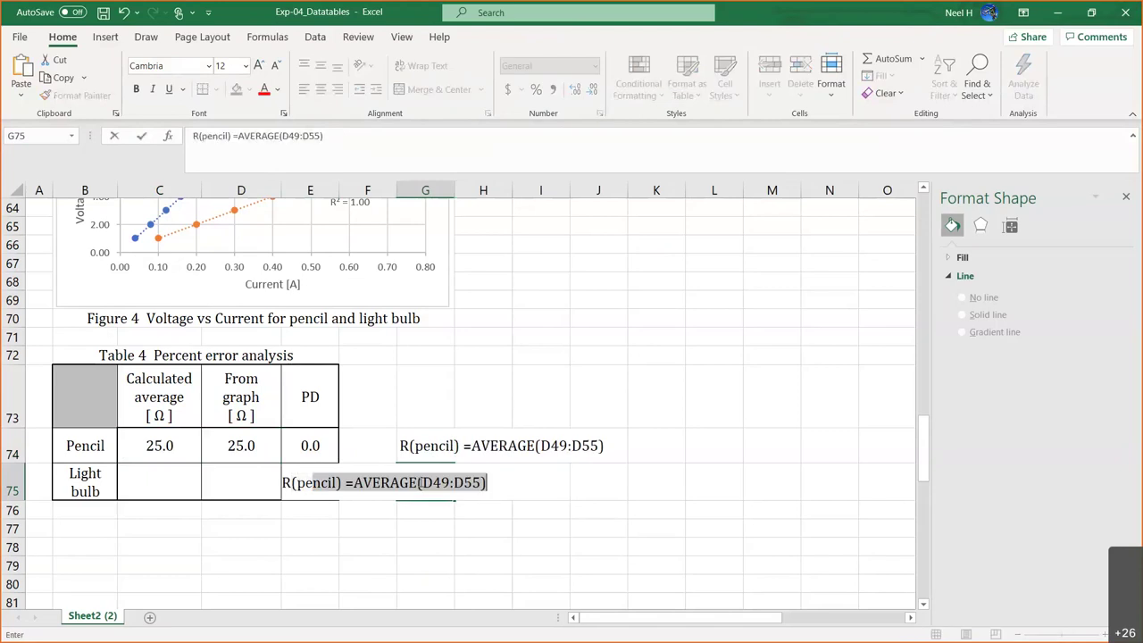
type("encil, graph) =")
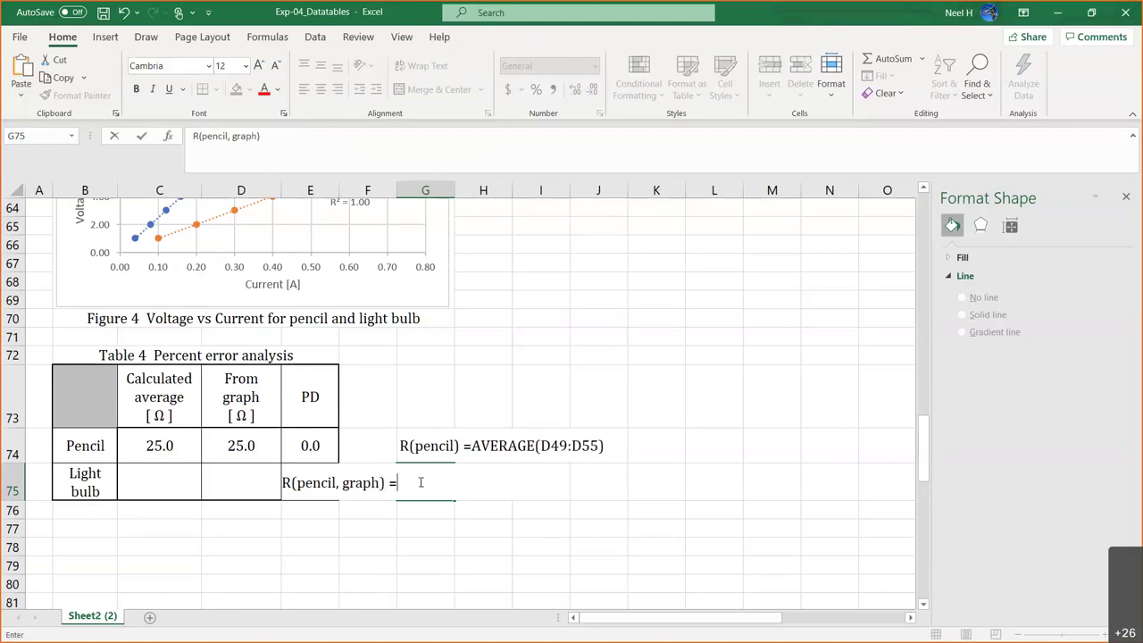
type(" slope")
key("Return")
left_click(419, 483)
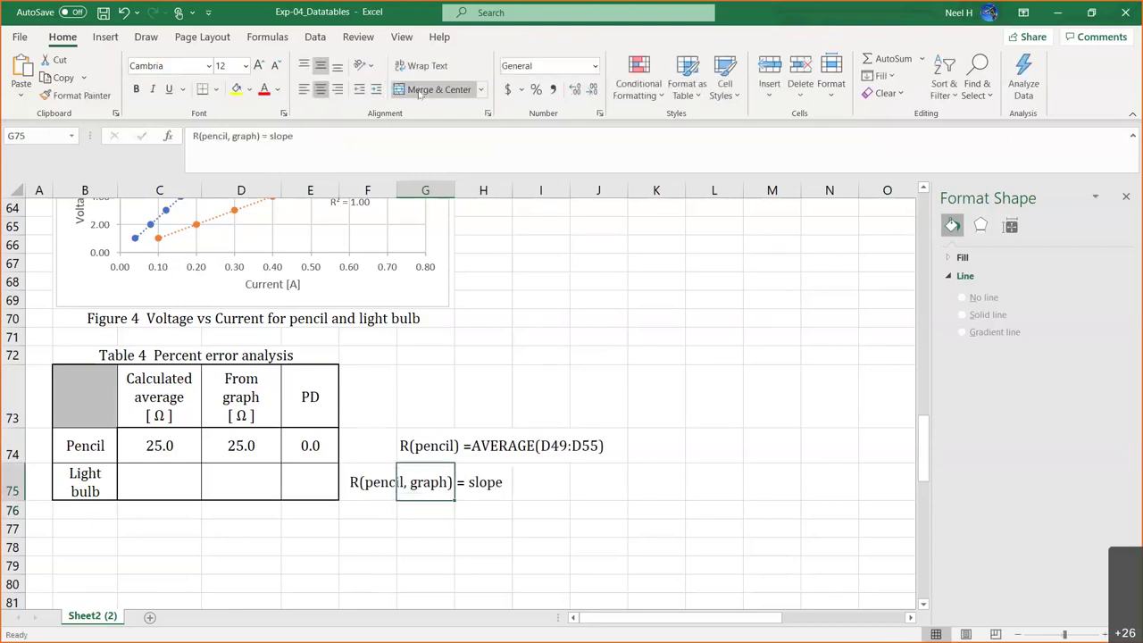
left_click(304, 90)
Step: Add the left-aligned note 'PD (pencil)' plus E74's percent-difference formula in G76
left_click(308, 442)
left_click(356, 136)
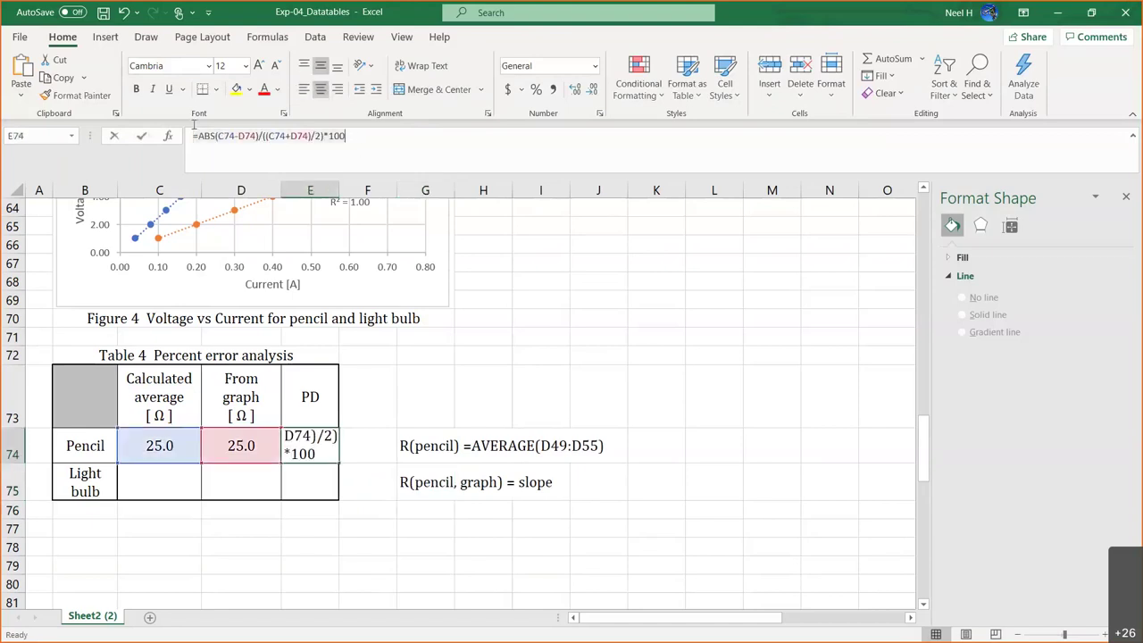
triple_click(193, 132)
key("ctrl+c")
left_click(147, 133)
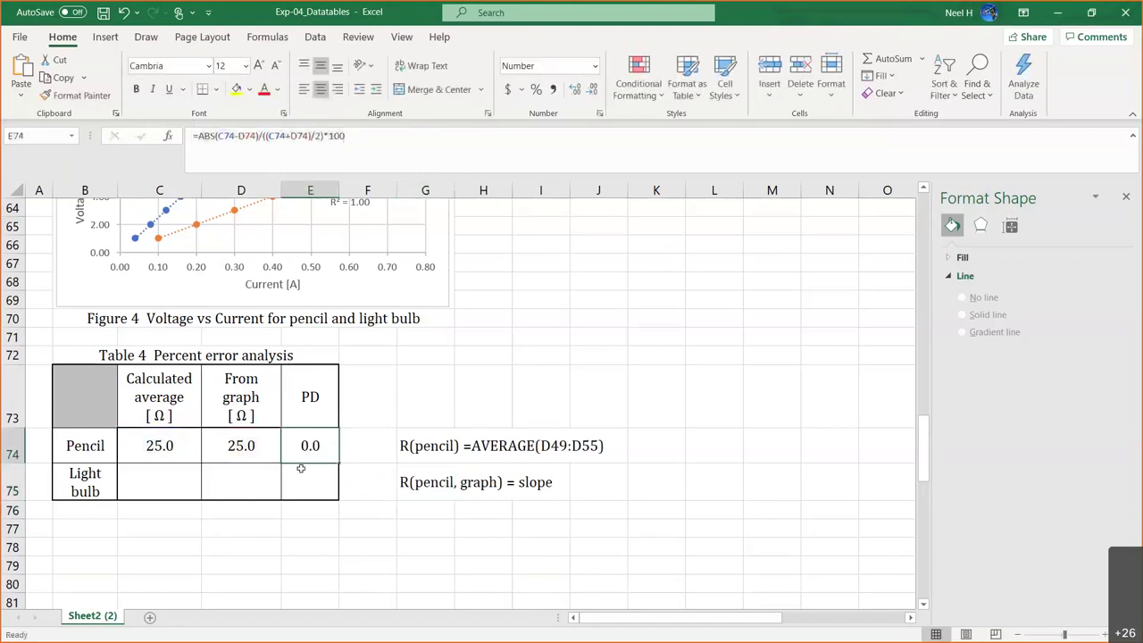
left_click(411, 505)
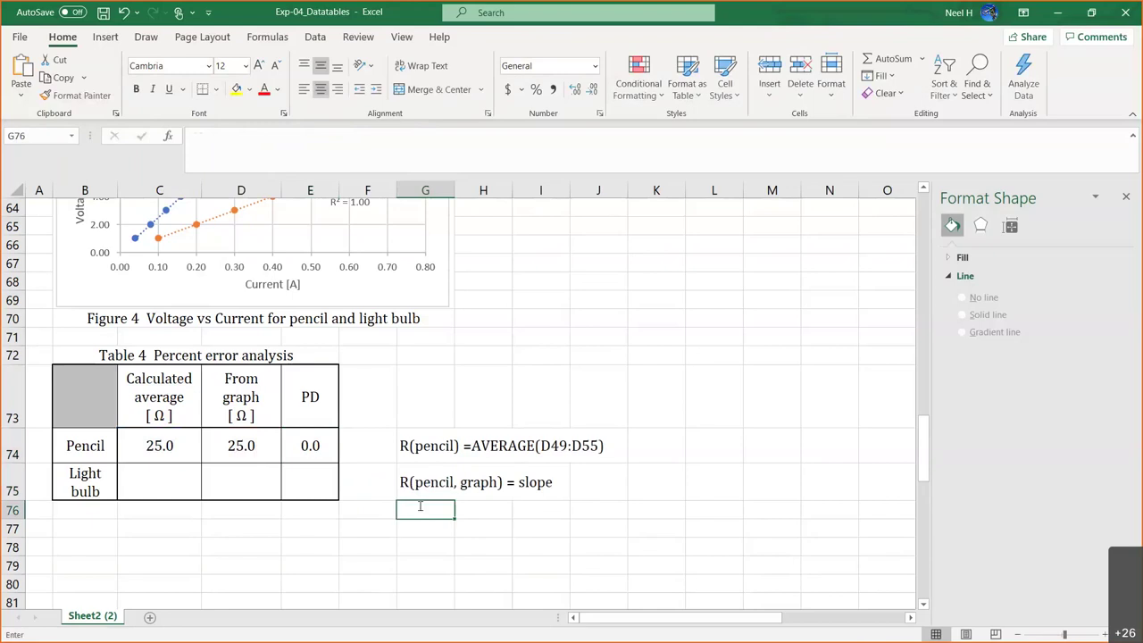
type("PD (pencil)")
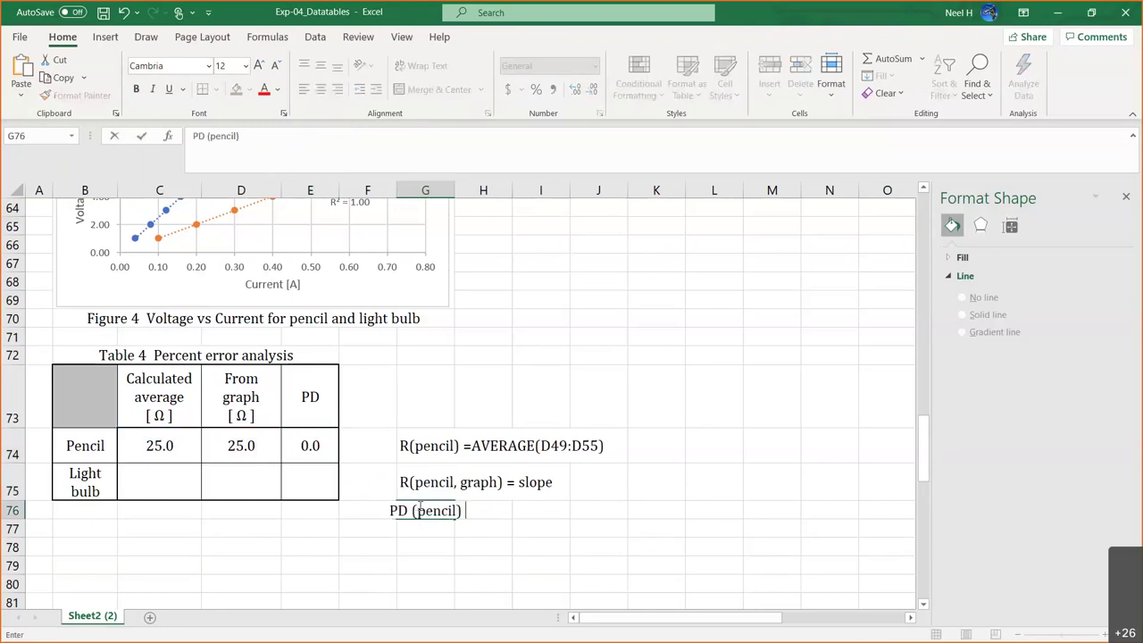
key("ctrl+v")
key("Return")
left_click(418, 507)
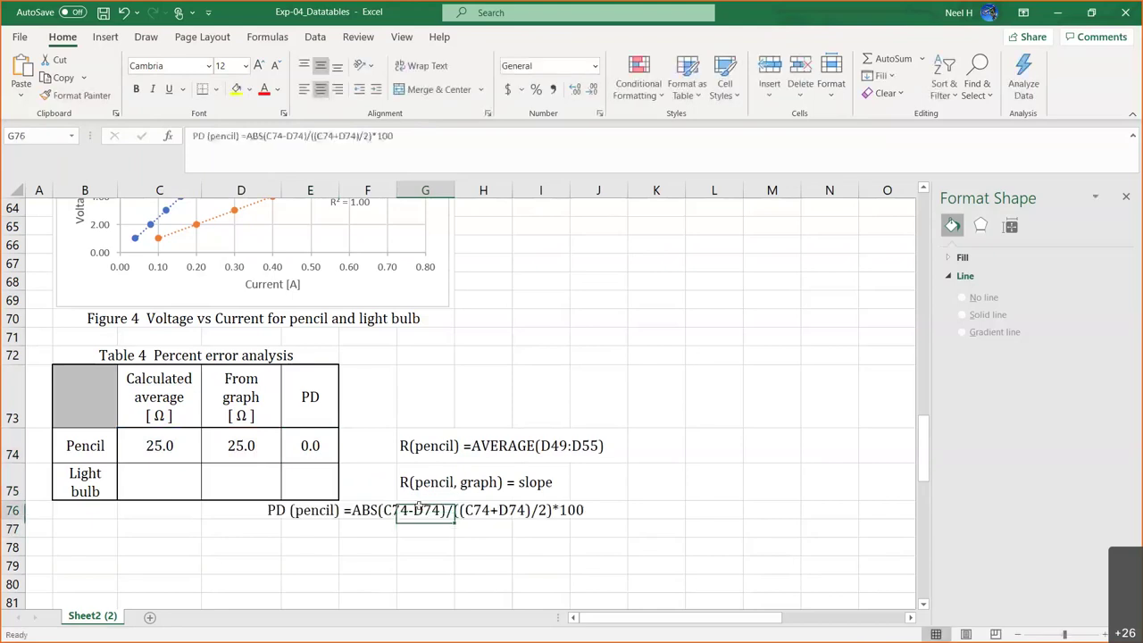
key("alt+h")
key("a")
key("l")
left_click_drag(409, 452, 714, 514)
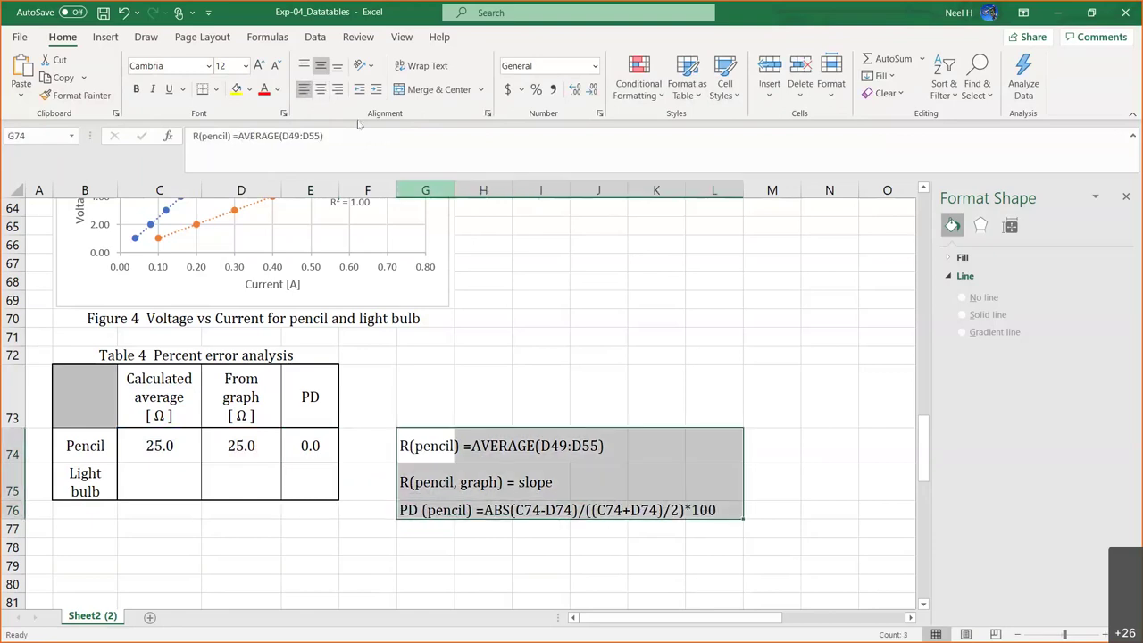
Step: Give the notes block G74:L76 a yellow fill color
left_click(236, 89)
left_click(514, 380)
left_click_drag(420, 511, 632, 522)
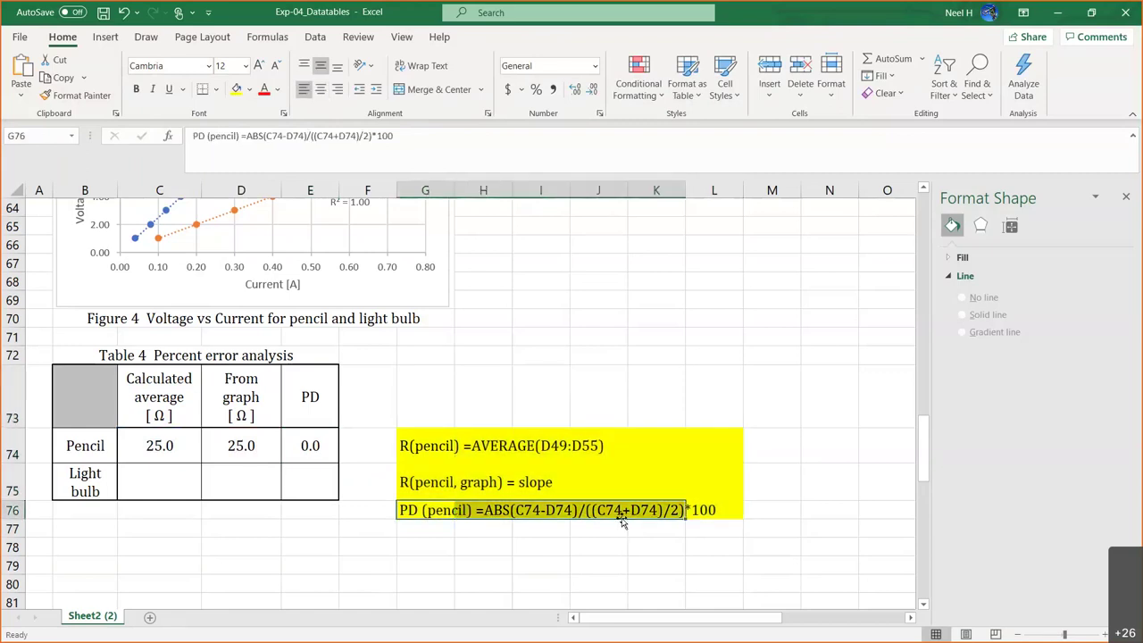
left_click(523, 542)
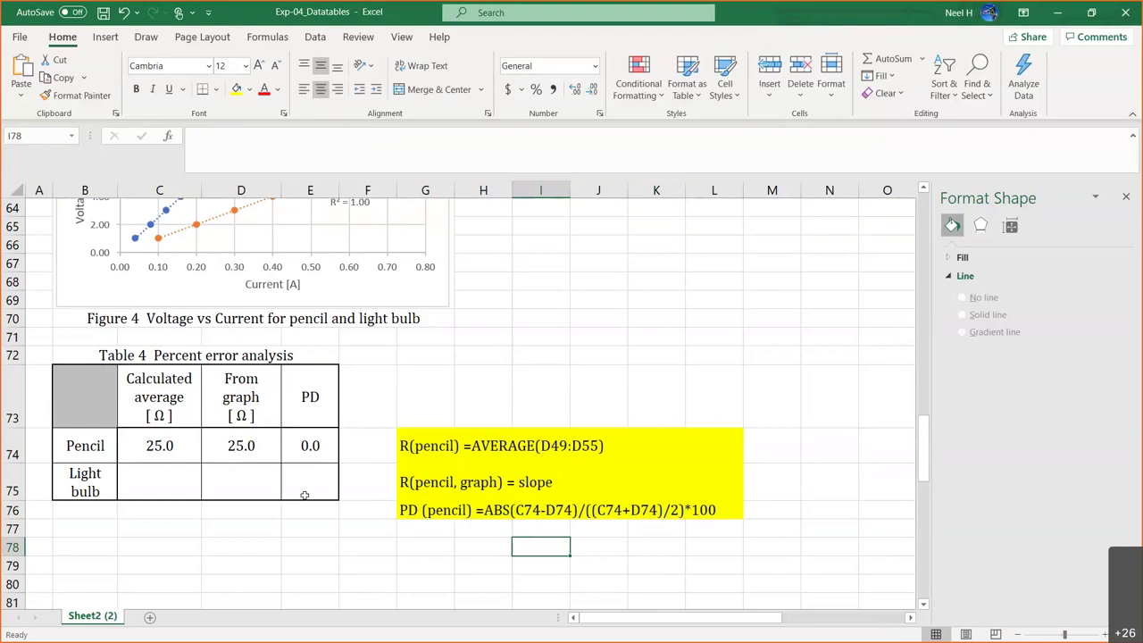
Step: Scroll through the sheet and briefly select, then deselect, the empty rows above Table 5
scroll(305, 497, "up", 5)
scroll(305, 497, "up", 3)
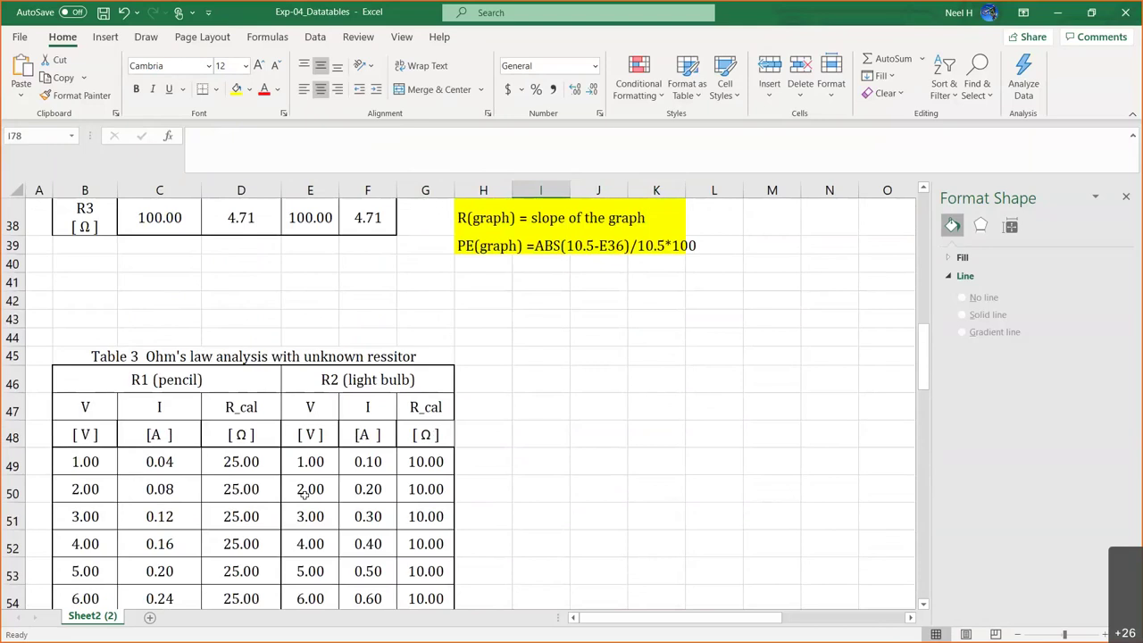
scroll(305, 497, "down", 10)
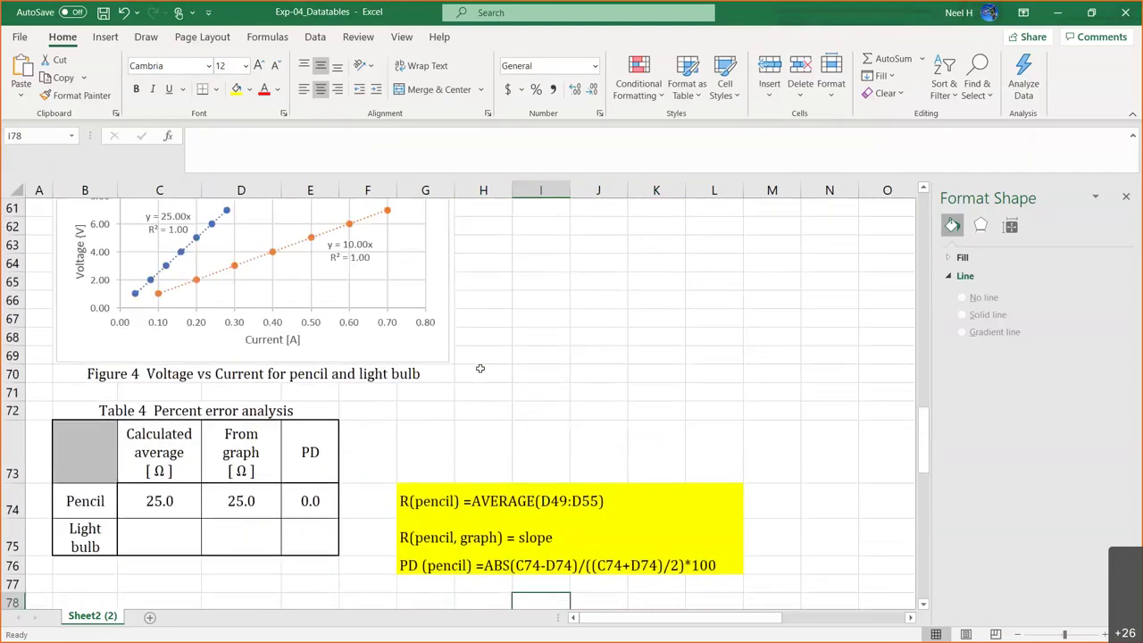
scroll(480, 368, "up", 2)
scroll(480, 368, "down", 6)
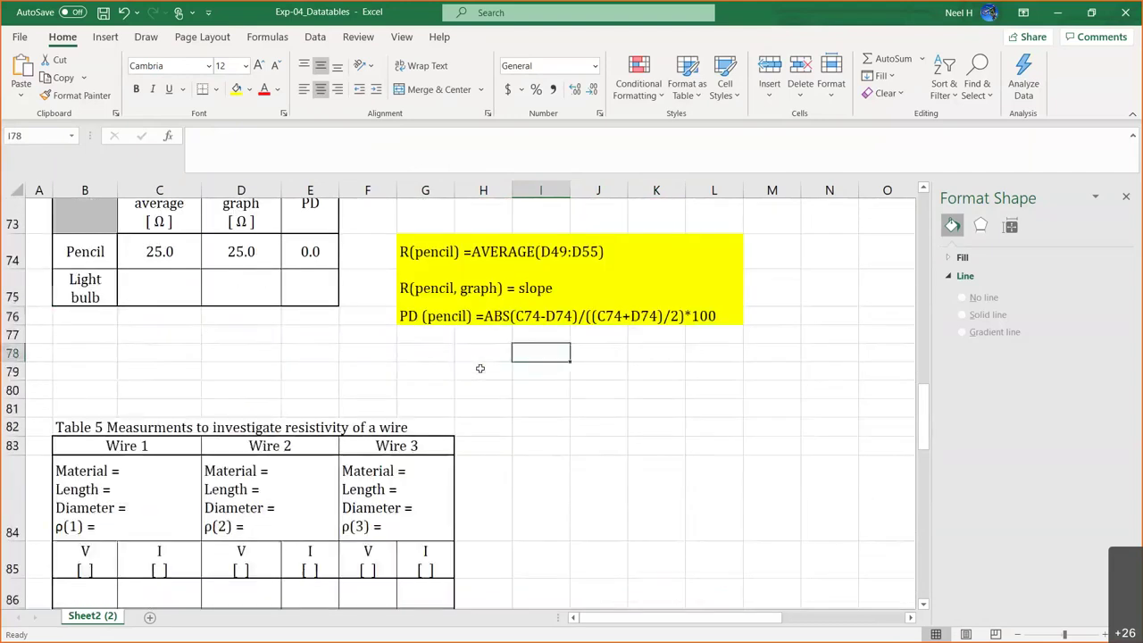
left_click_drag(85, 293, 388, 365)
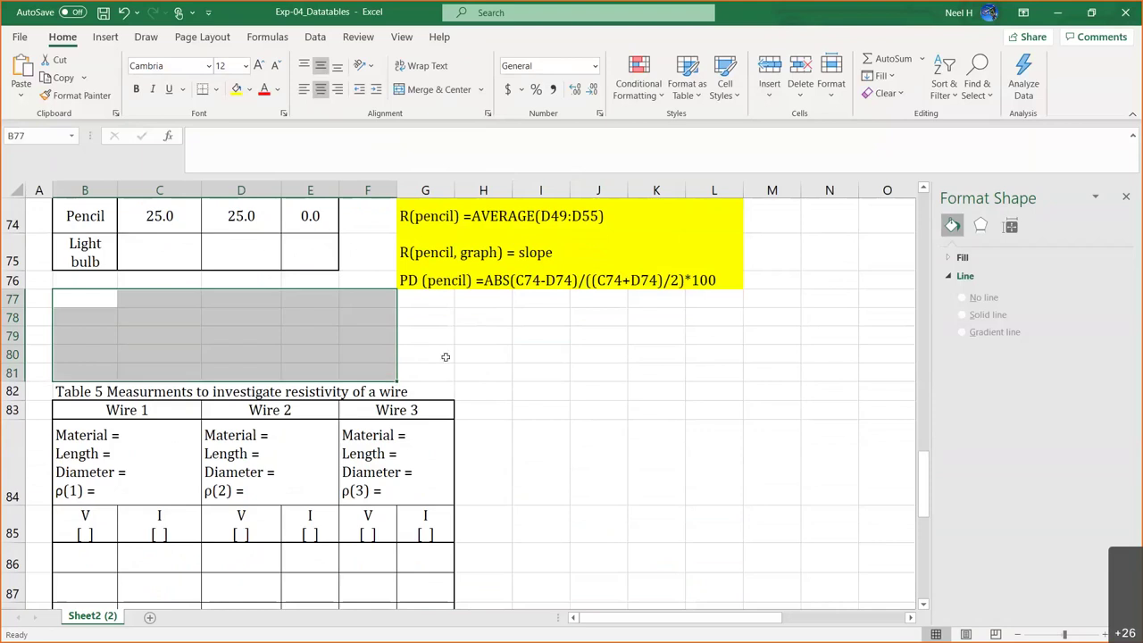
left_click(445, 357)
Step: Return to an empty cell below the Figure 1 caption and restore down the Excel window
scroll(446, 358, "up", 2)
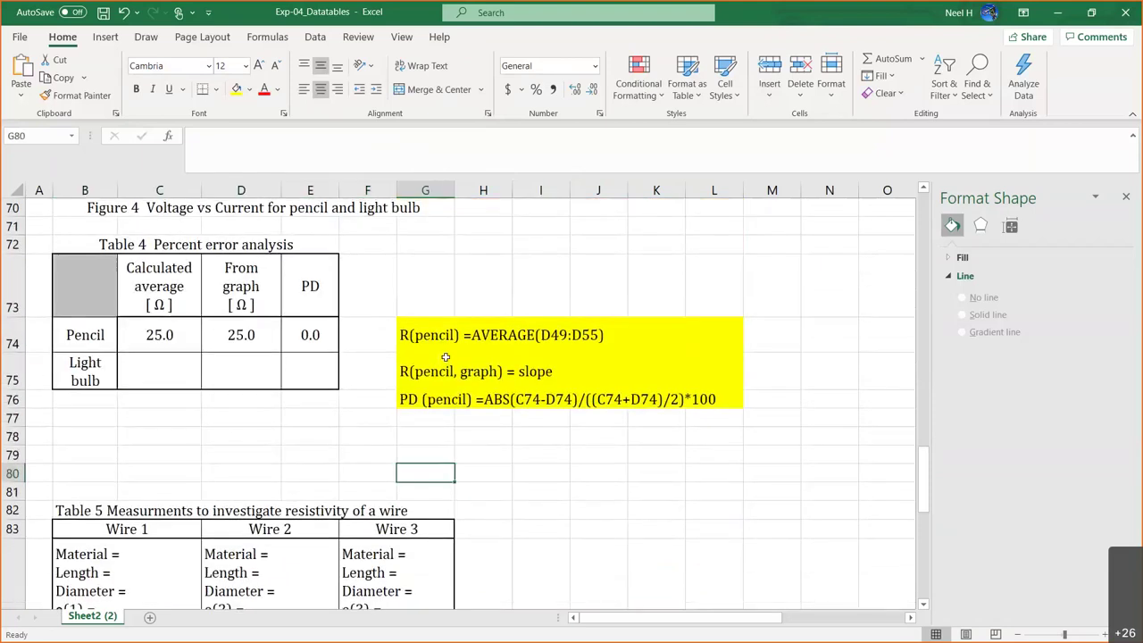
scroll(446, 357, "up", 7)
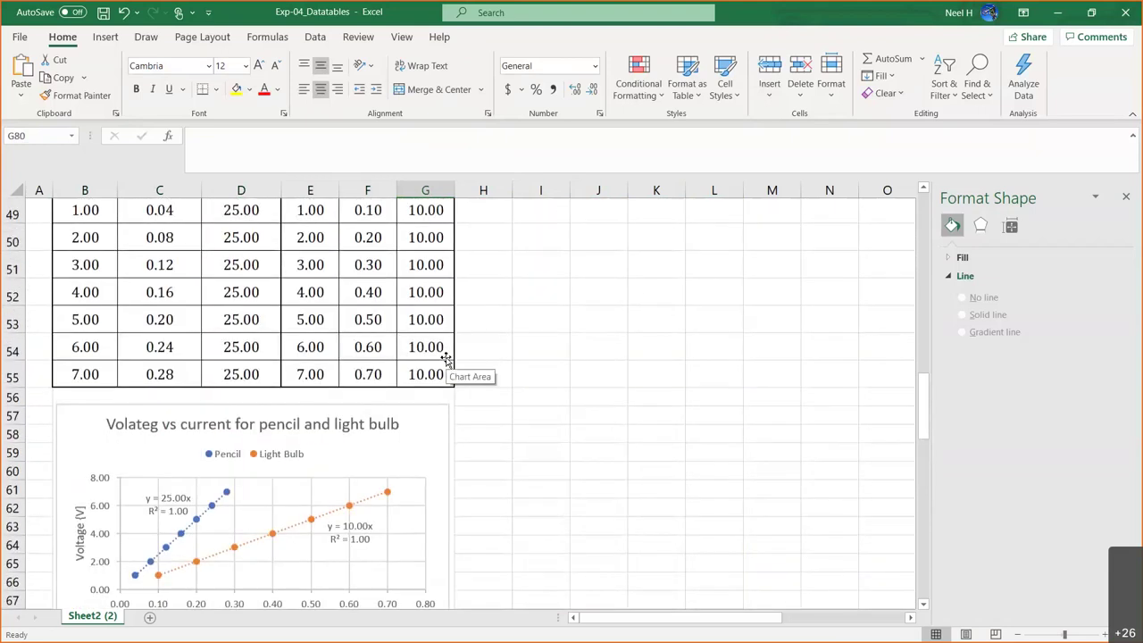
scroll(446, 358, "up", 12)
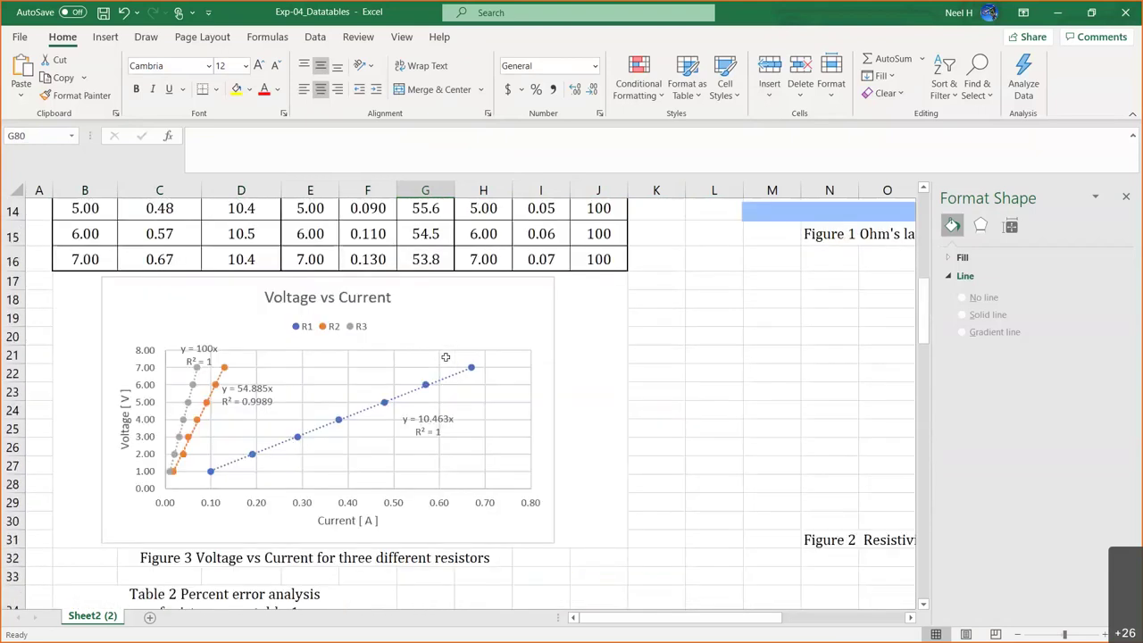
scroll(445, 357, "right", 6)
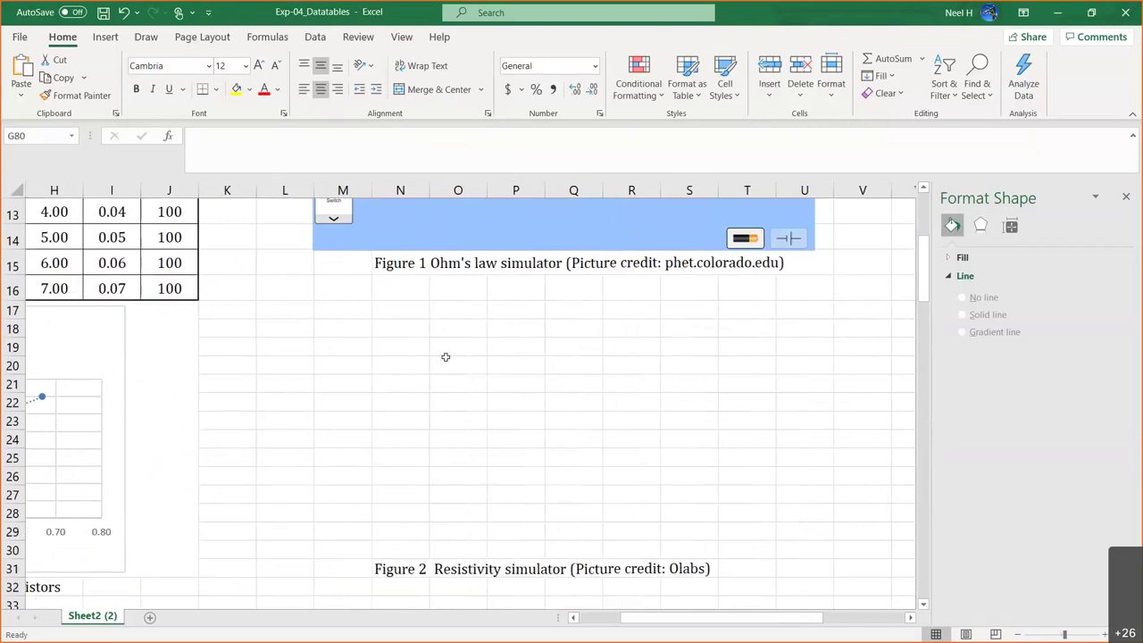
scroll(446, 358, "up", 2)
scroll(446, 358, "down", 2)
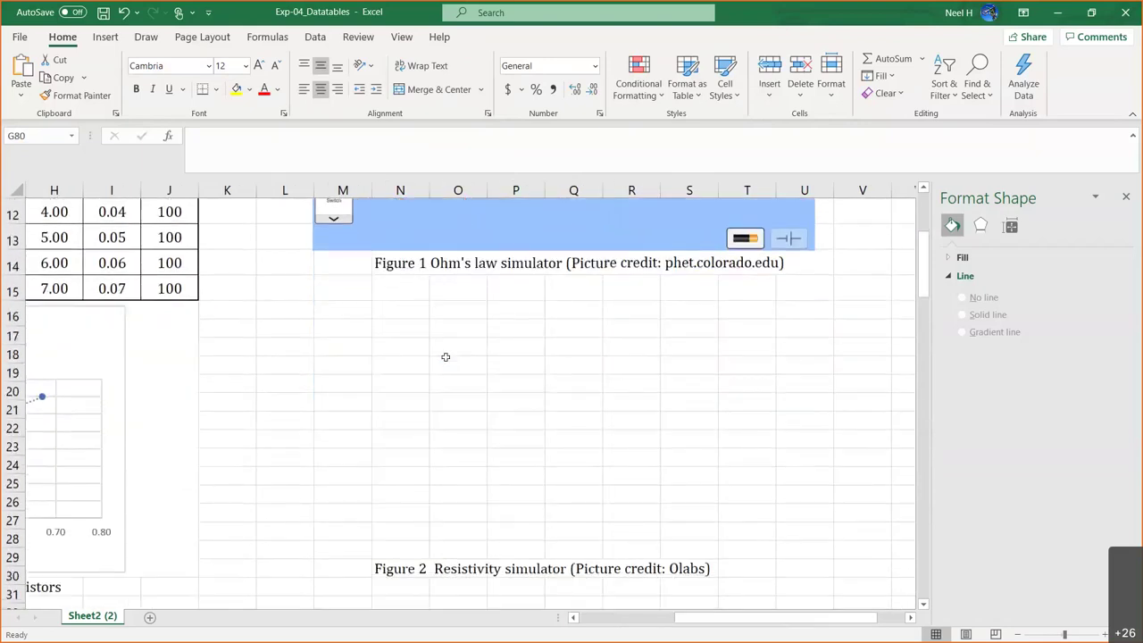
scroll(418, 373, "up", 1)
left_click(417, 373)
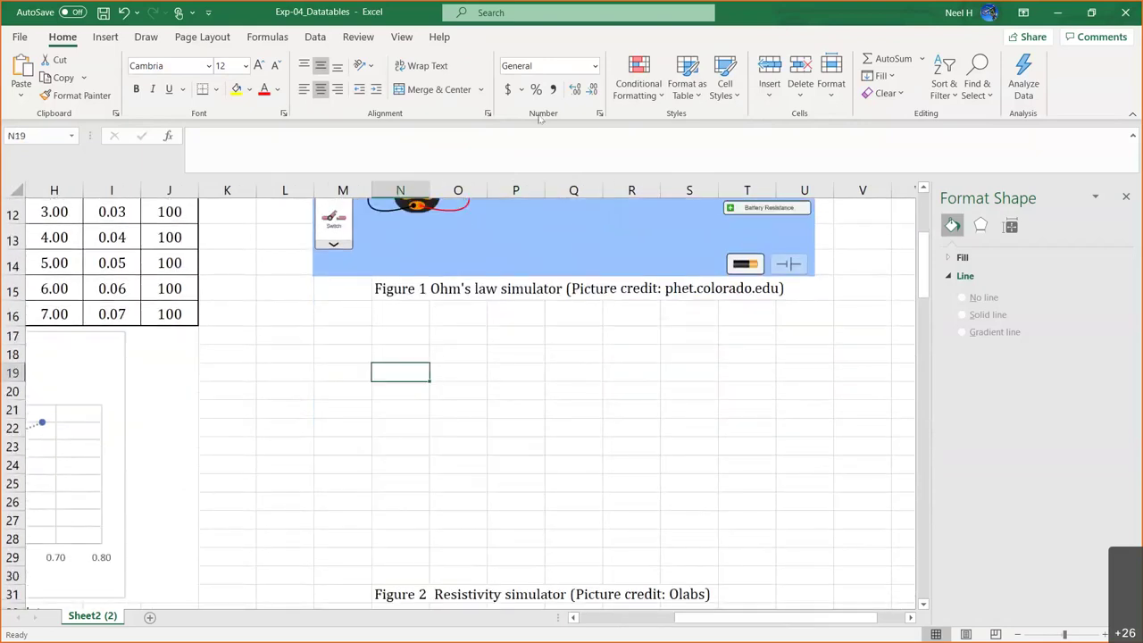
left_click(1091, 12)
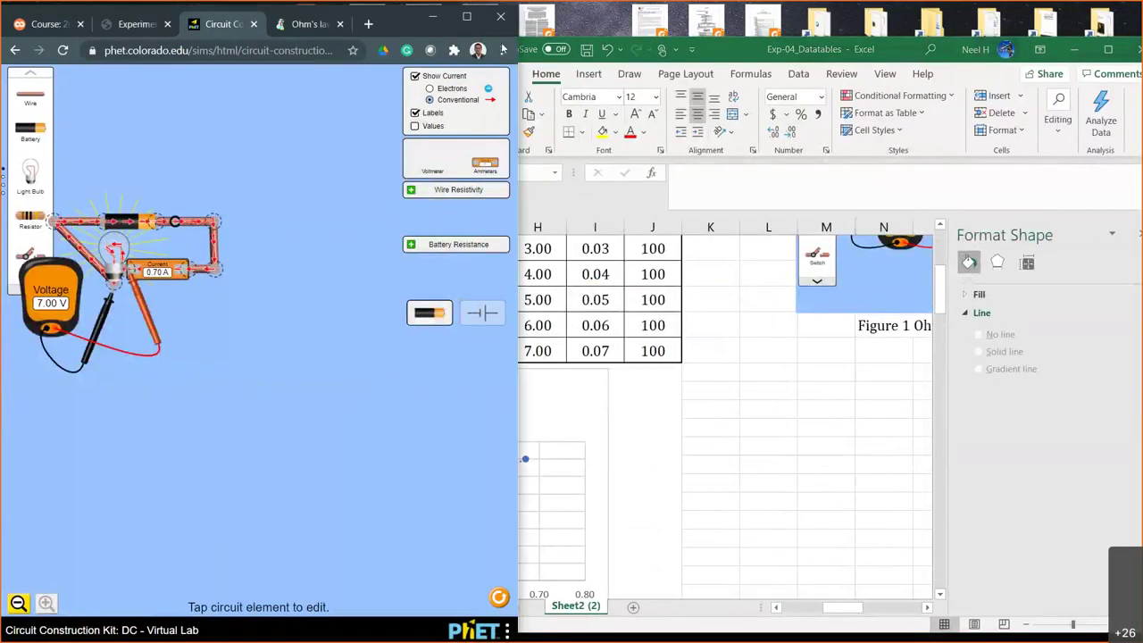
Step: Maximize the circuit simulator and move the voltmeter lower, out of the way
left_click(466, 16)
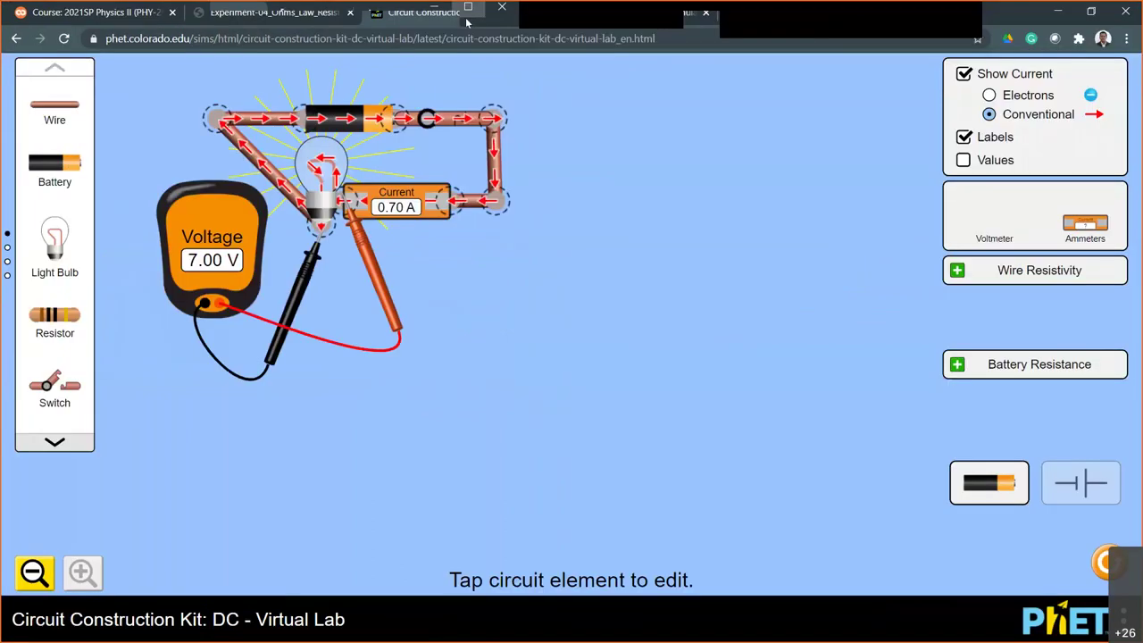
left_click_drag(213, 304, 213, 312)
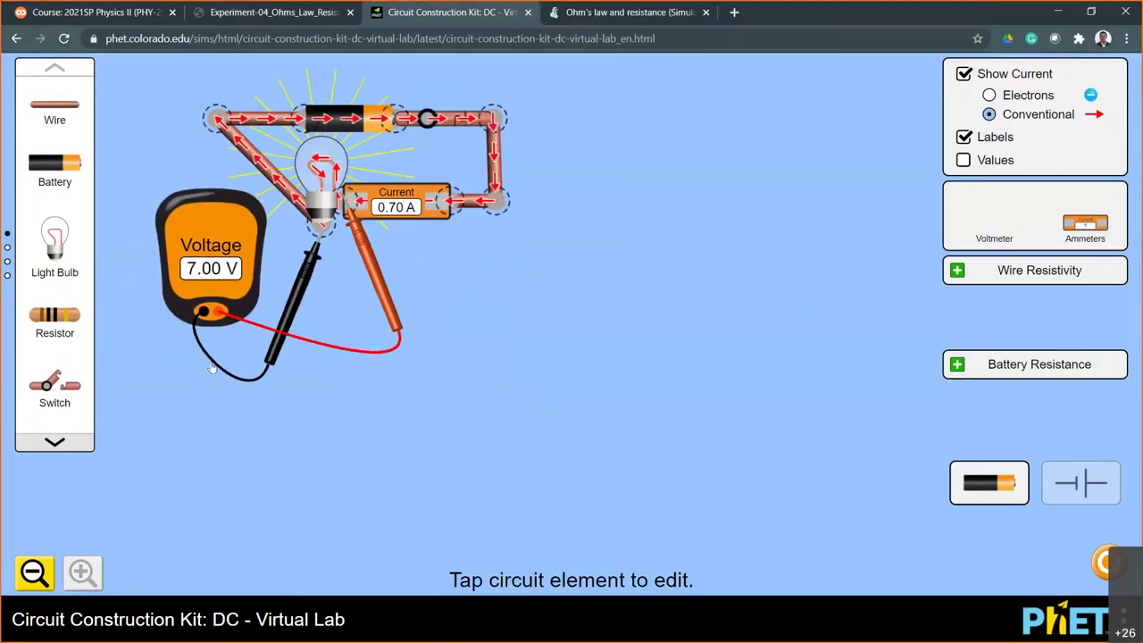
left_click_drag(213, 368, 217, 441)
Step: Cut both bulb junctions, pull off the red and black probes, and drag the bulb out
left_click(321, 222)
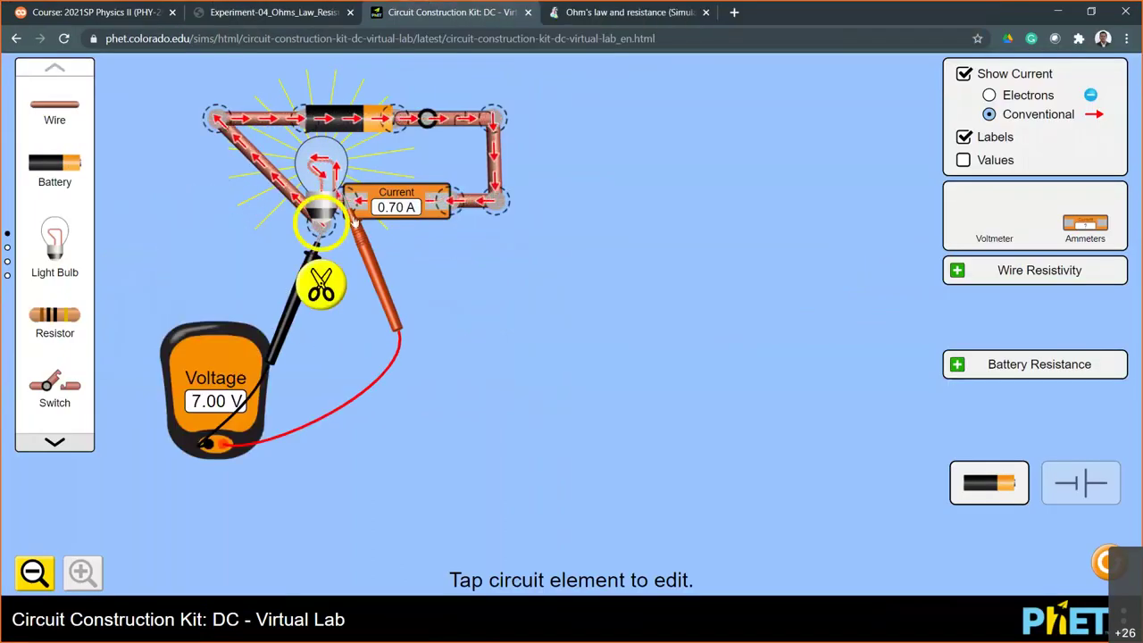
left_click(321, 284)
left_click(368, 205)
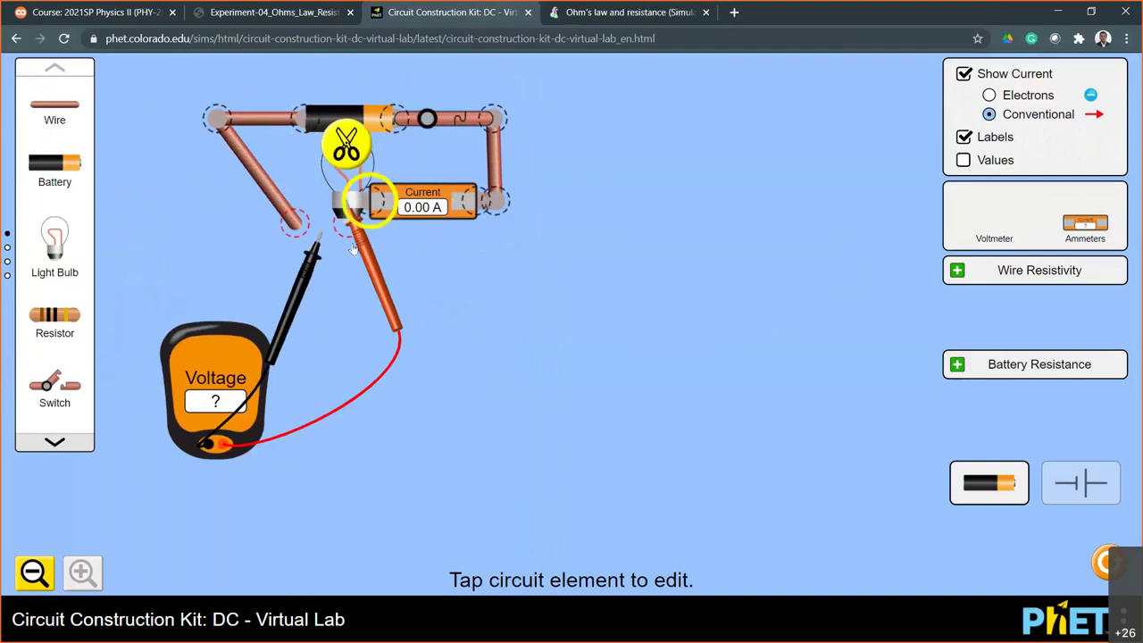
left_click(350, 146)
left_click_drag(366, 264, 430, 348)
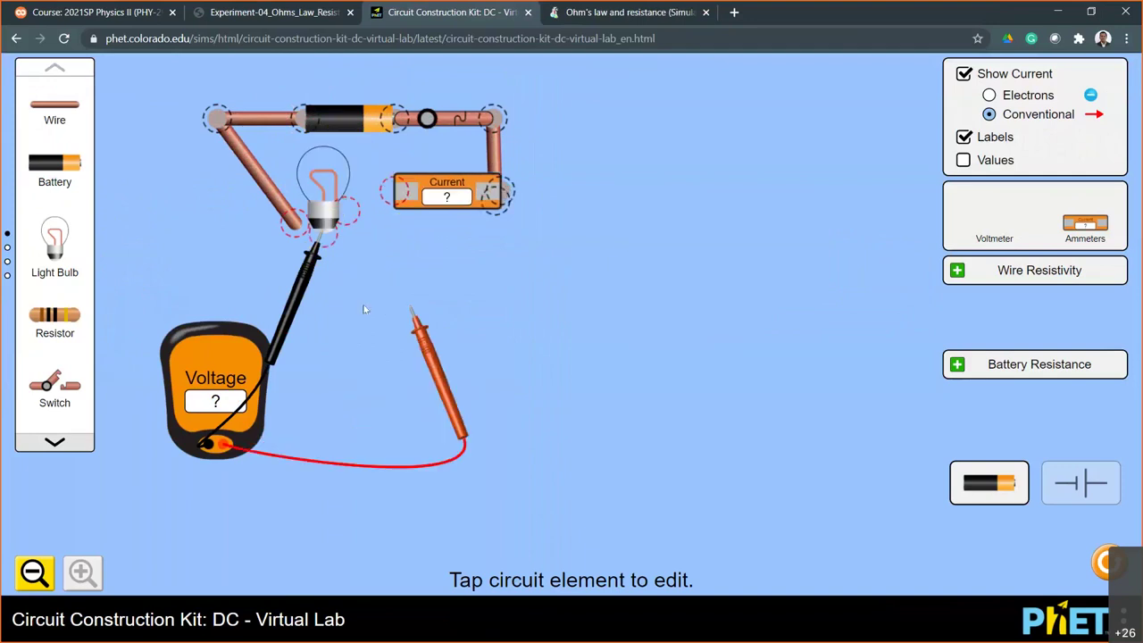
left_click_drag(301, 287, 357, 382)
left_click_drag(318, 163, 36, 339)
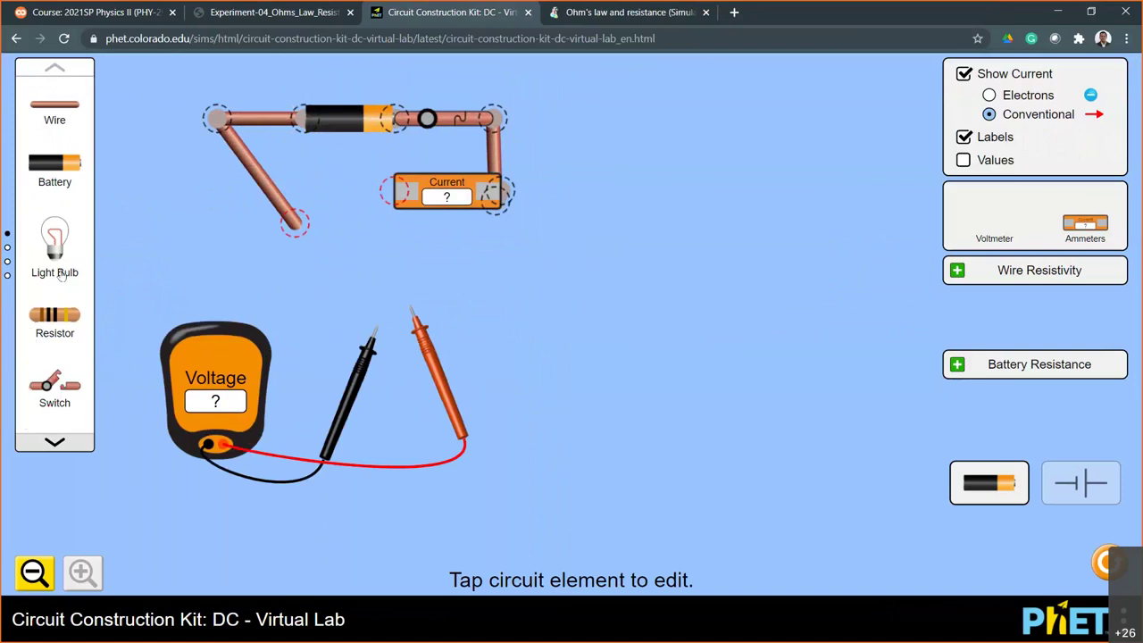
Step: Wire a pencil into the gap and place the voltmeter probes across it, reading 7.00 V at 0.28 A
left_click(55, 441)
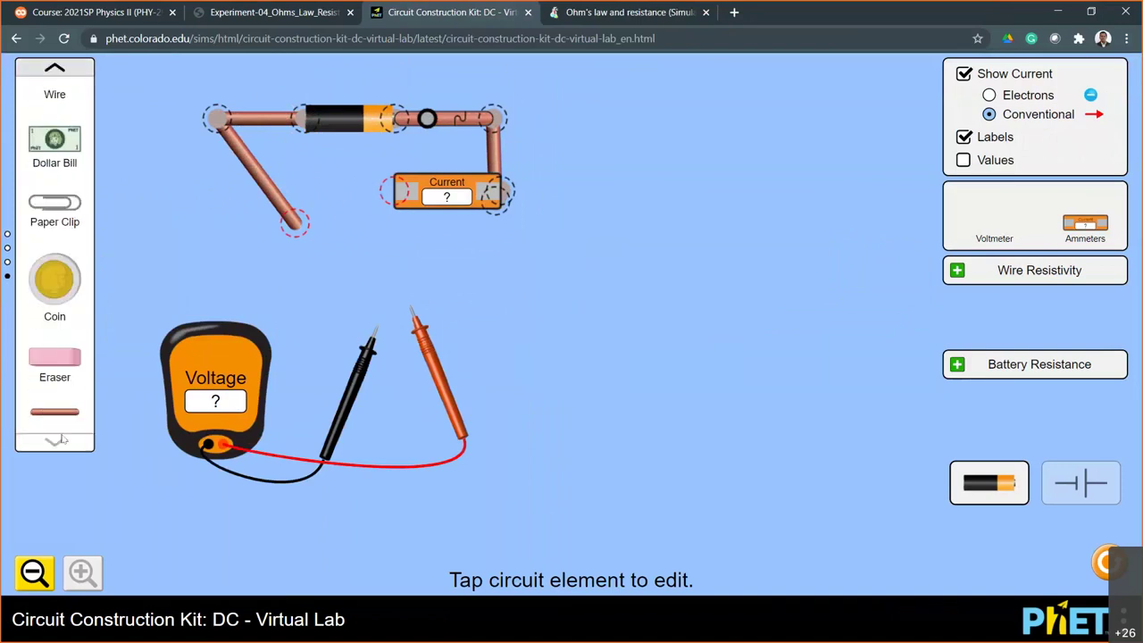
left_click(61, 439)
mouse_move(54, 315)
left_mouse_down()
mouse_move(353, 207)
mouse_move(329, 192)
mouse_move(327, 212)
left_mouse_up()
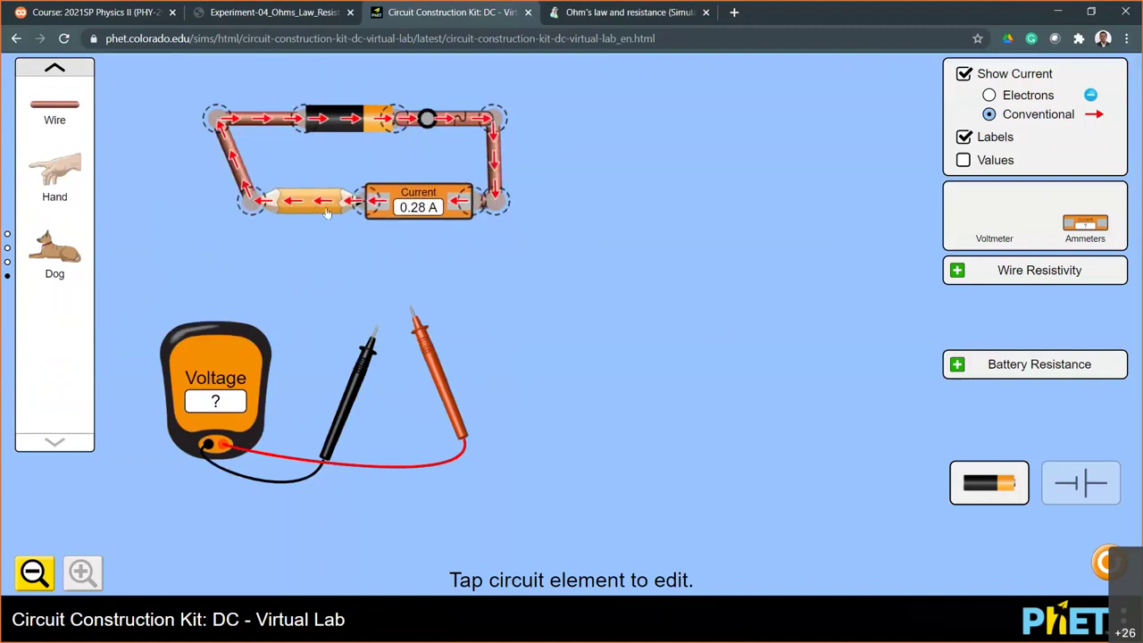
left_click_drag(442, 393, 394, 293)
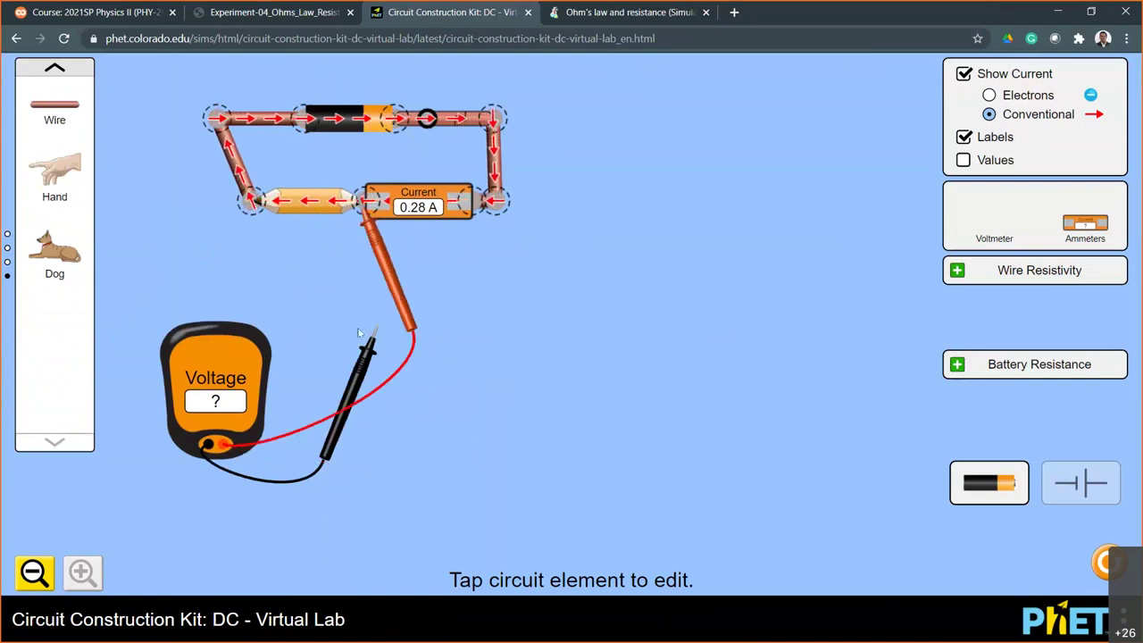
left_click_drag(369, 360, 231, 231)
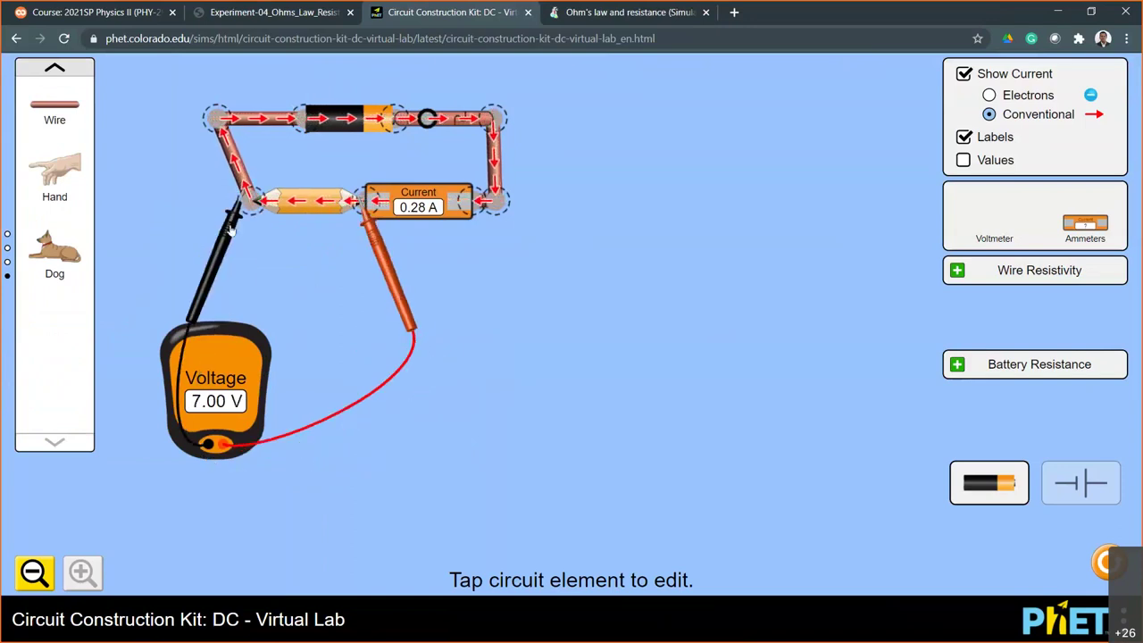
left_click_drag(243, 342, 328, 252)
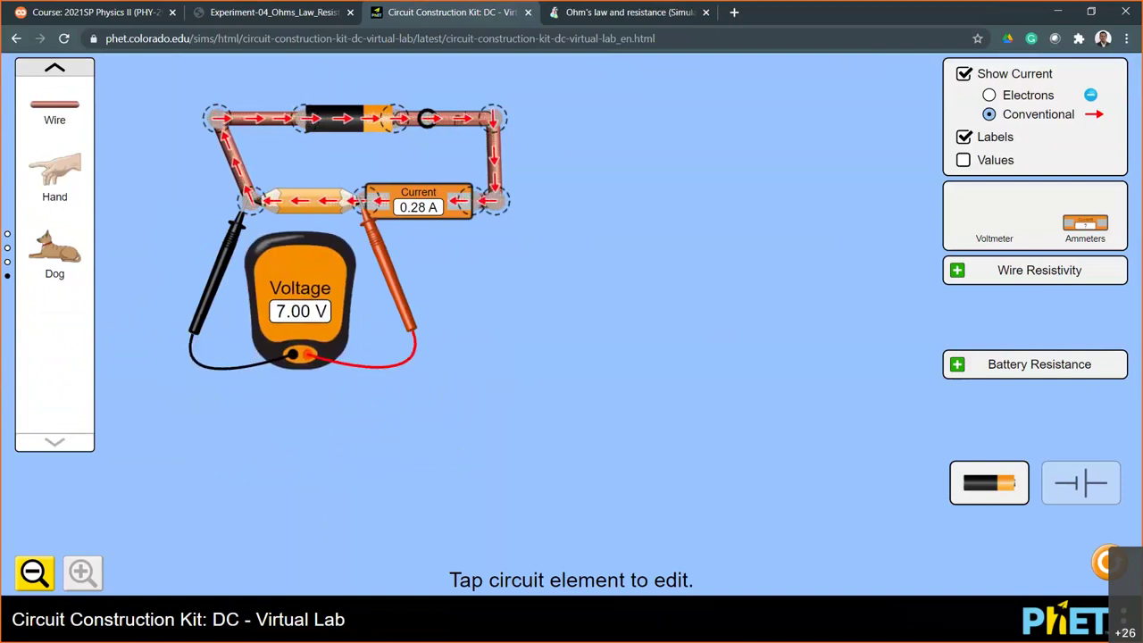
Step: Restore the simulator to the left half of the screen and bring Excel alongside
left_click(1092, 12)
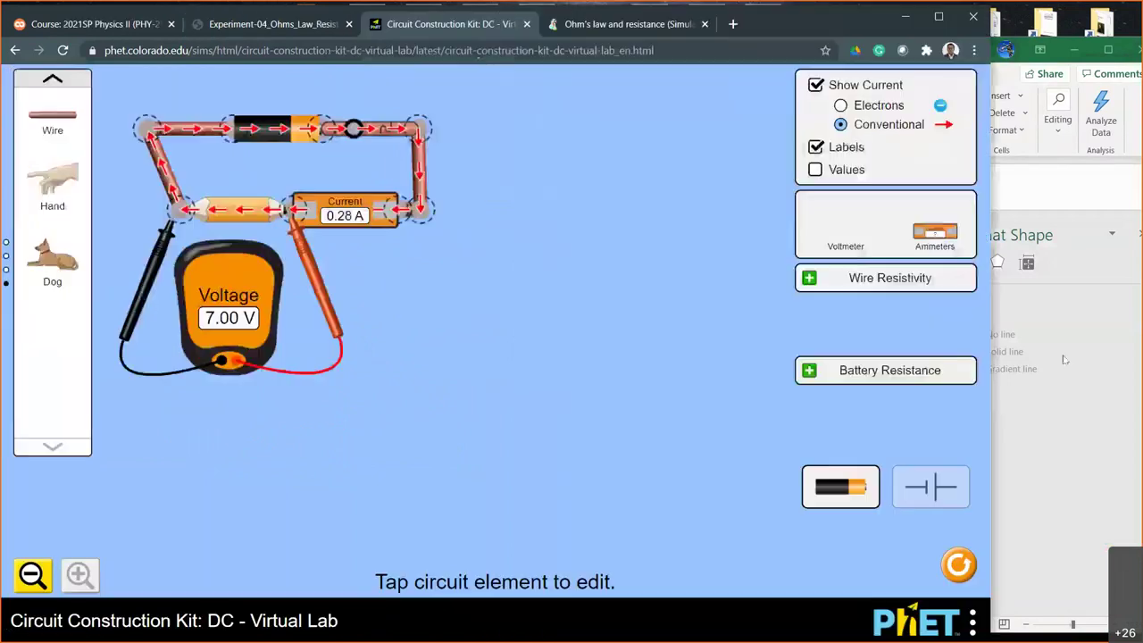
left_click(884, 409)
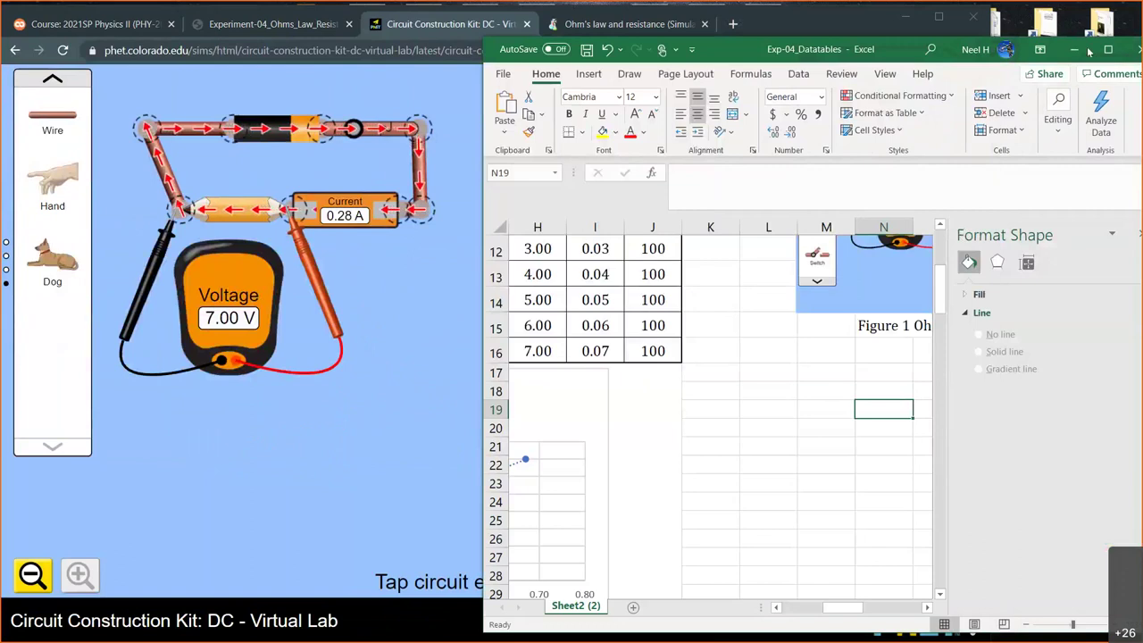
scroll(768, 405, "right", 2)
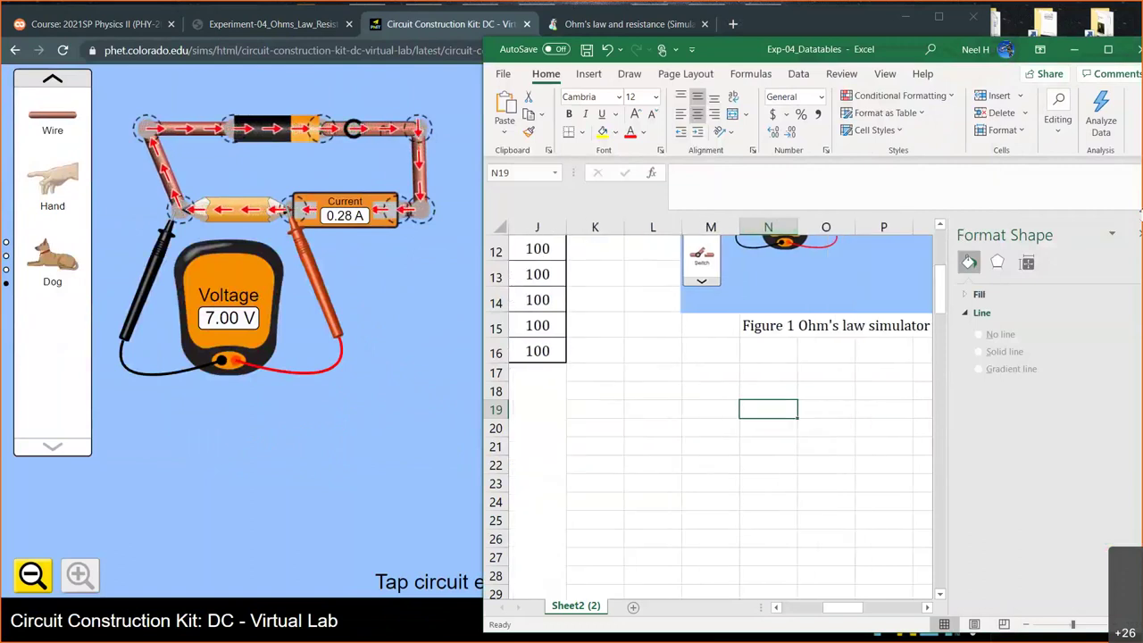
left_click(730, 371)
left_click(589, 73)
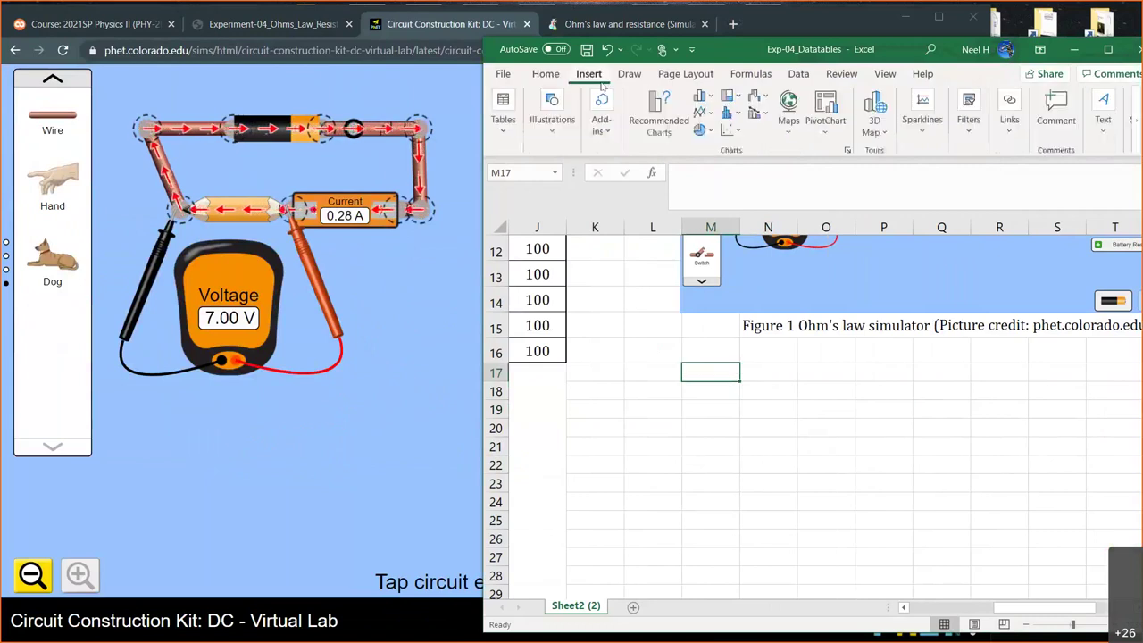
left_click(562, 118)
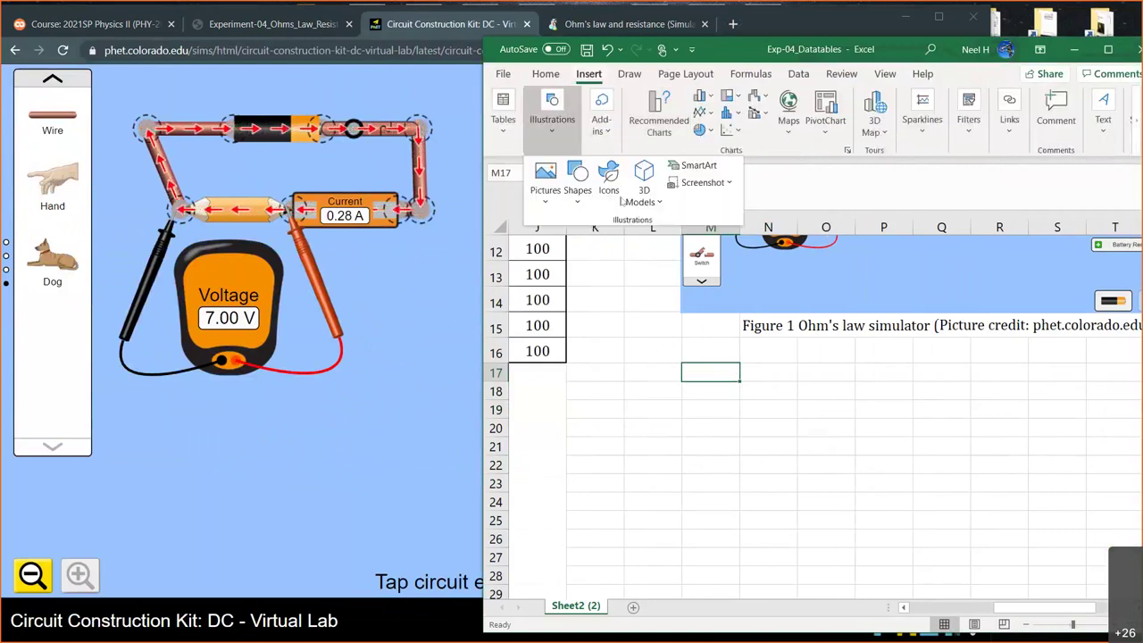
left_click(699, 184)
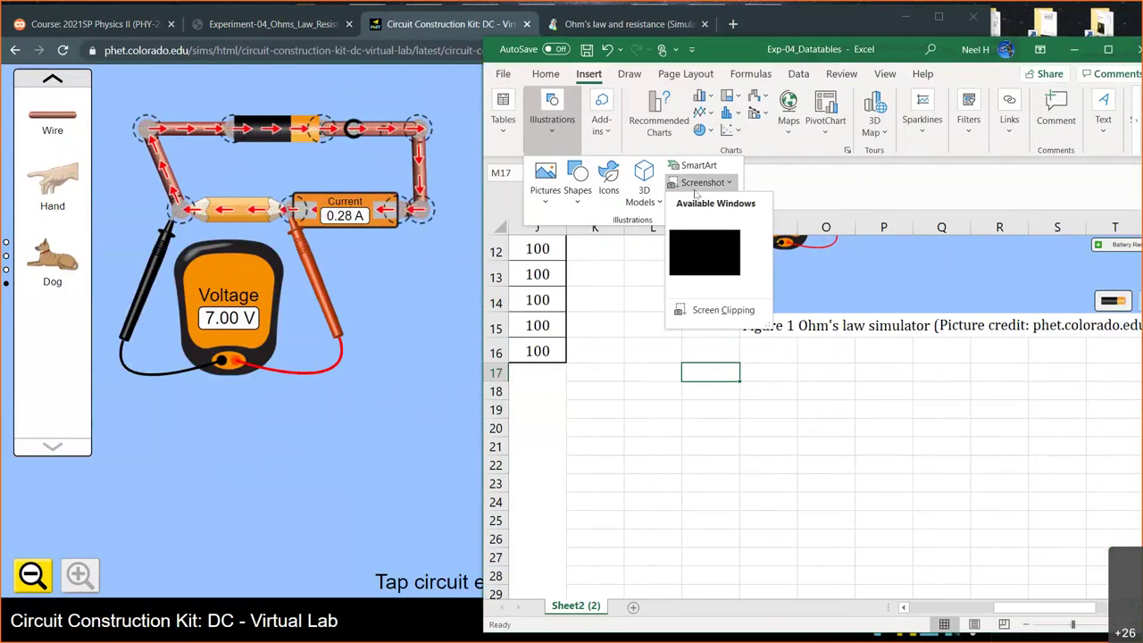
left_click(733, 390)
scroll(865, 284, "up", 2)
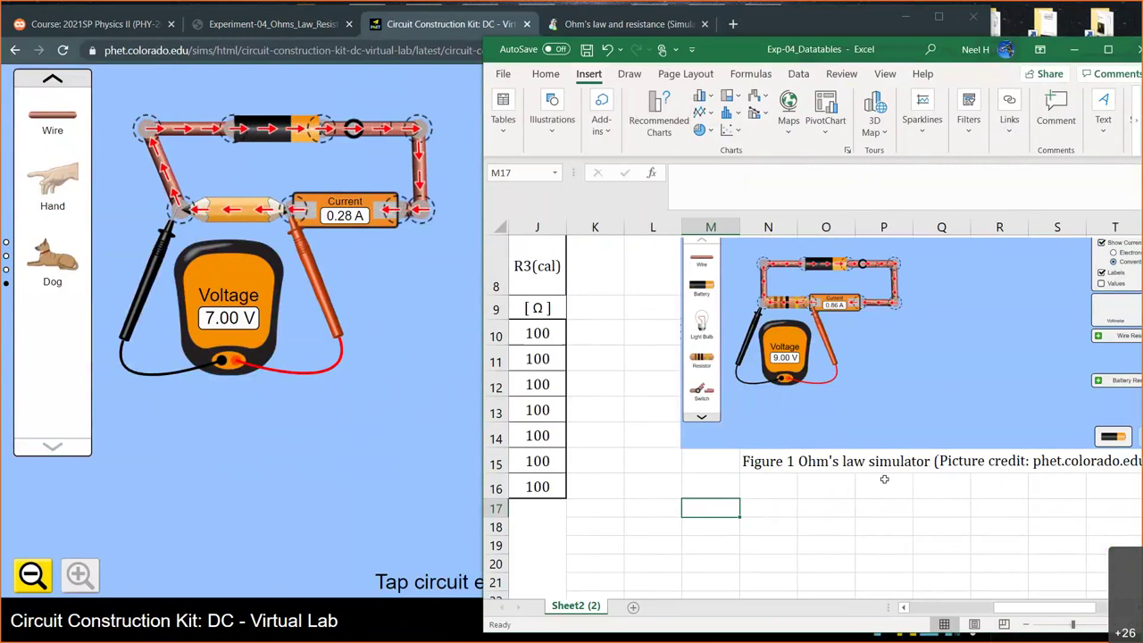
scroll(884, 480, "up", 1)
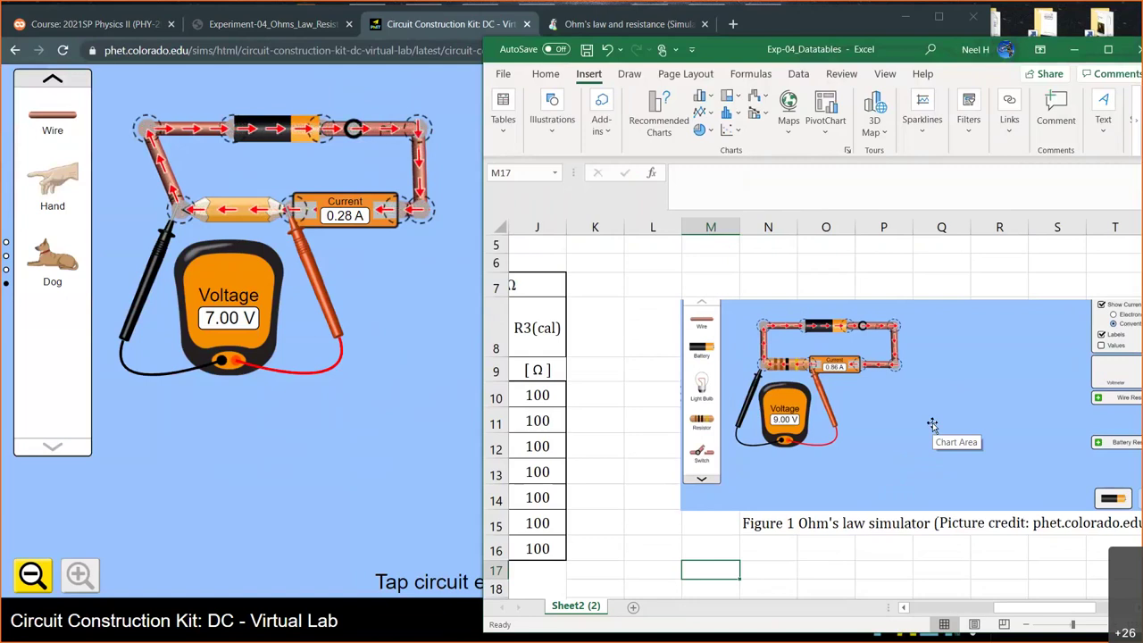
scroll(931, 425, "down", 1)
scroll(932, 393, "right", 1)
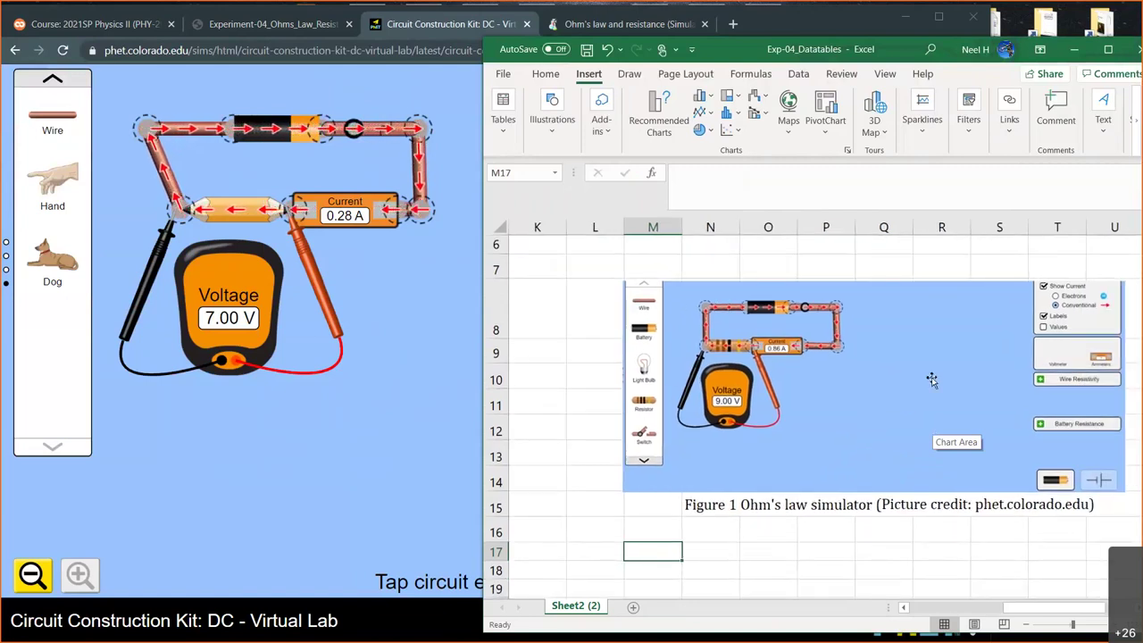
scroll(931, 380, "down", 3)
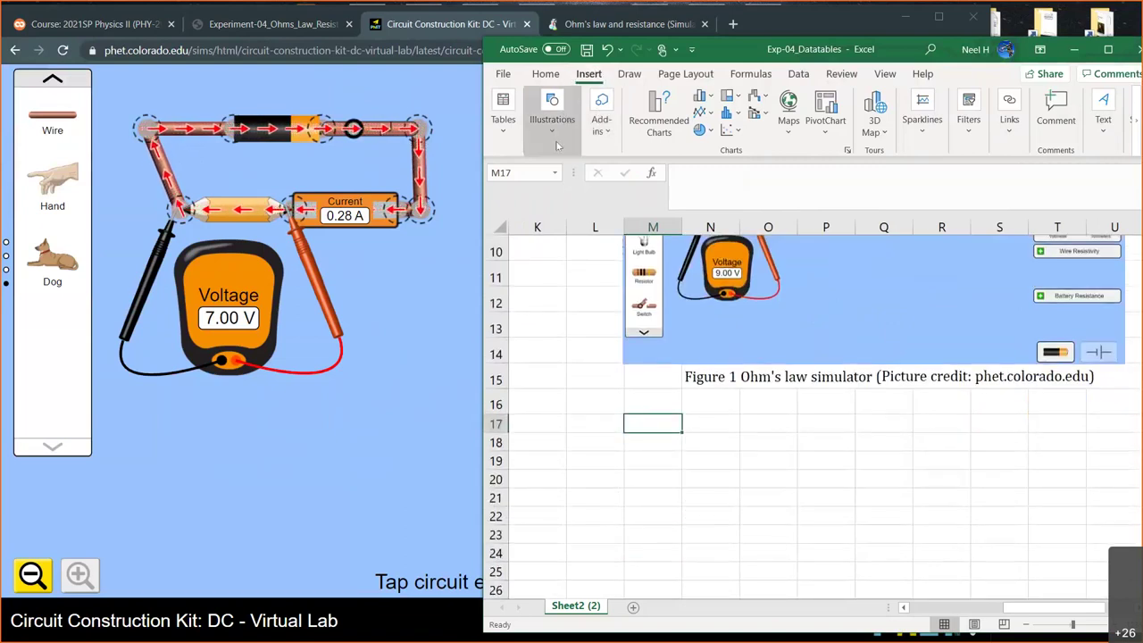
Step: Add a shrunken screen clipping of the pencil circuit above the Figure 2 caption, then detach a voltmeter probe
left_click(554, 121)
left_click(701, 182)
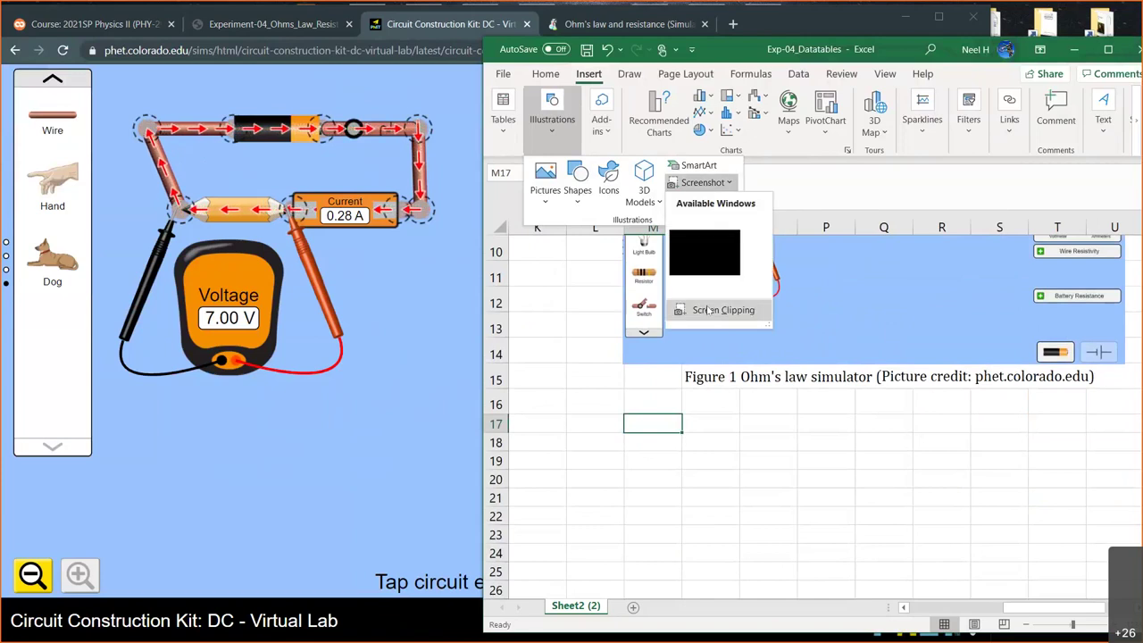
left_click(708, 310)
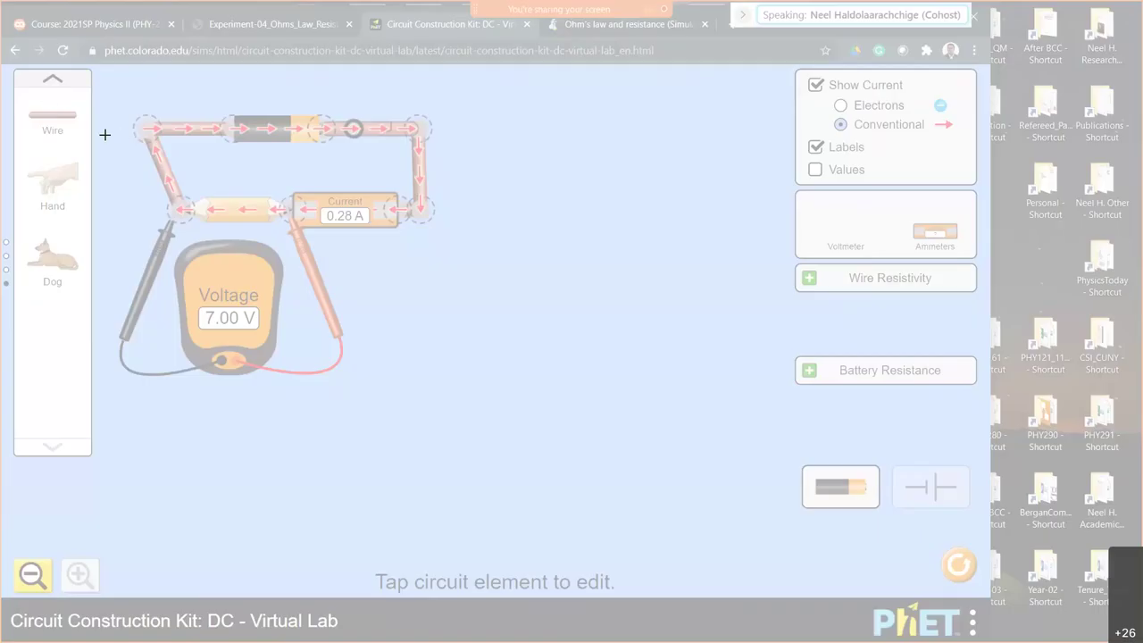
left_click_drag(95, 108, 451, 387)
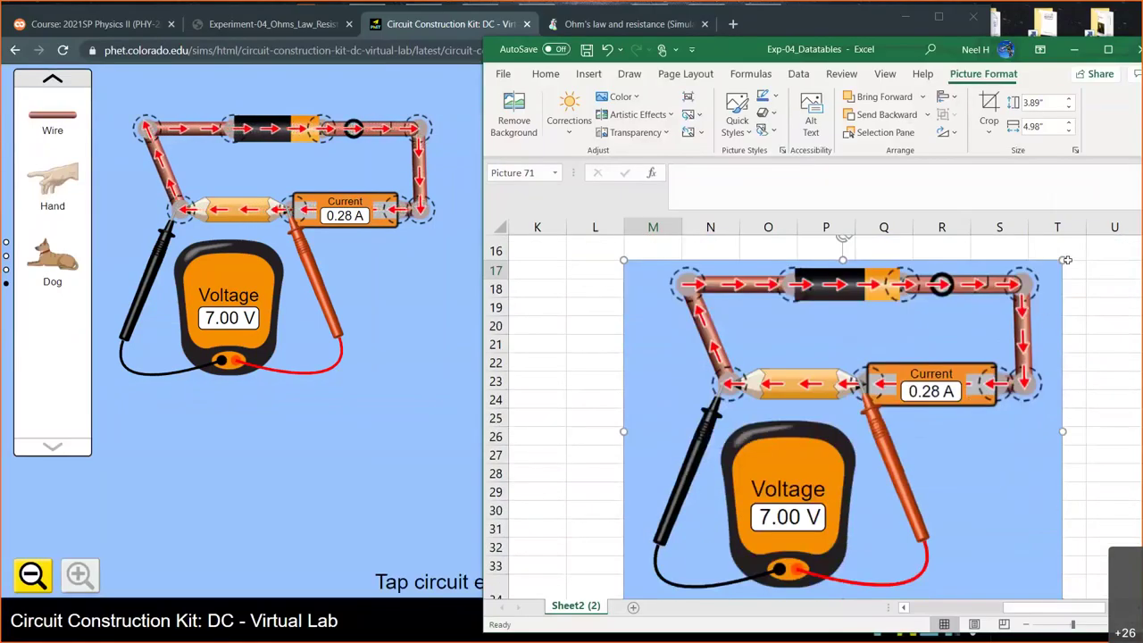
left_click_drag(1062, 260, 892, 393)
left_click_drag(847, 432, 859, 355)
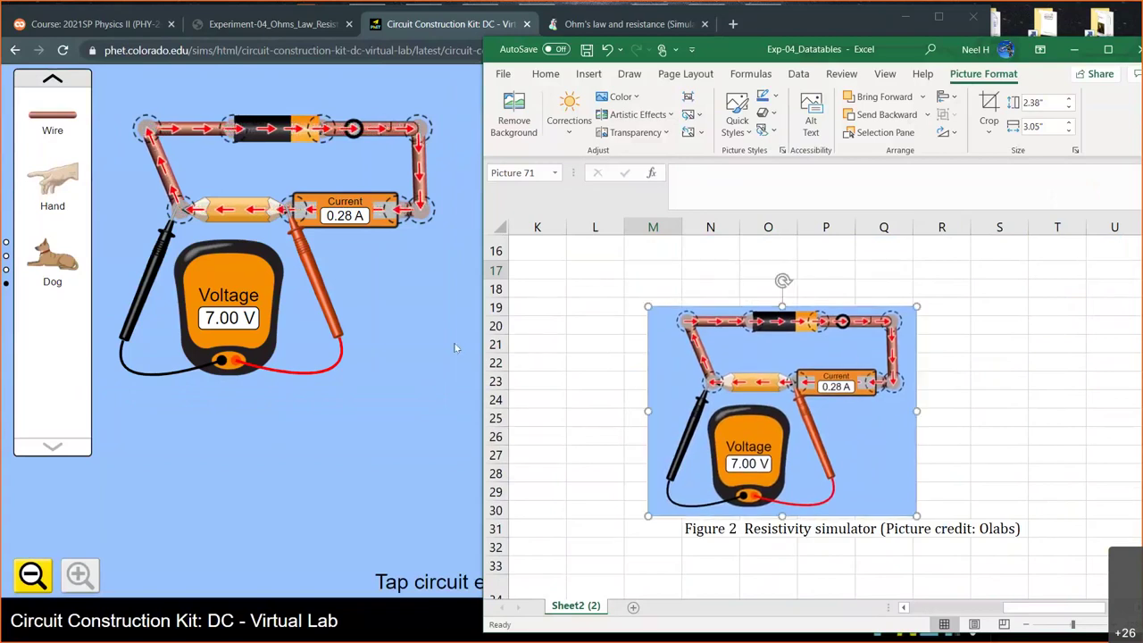
left_click(303, 234)
left_click_drag(302, 252, 328, 292)
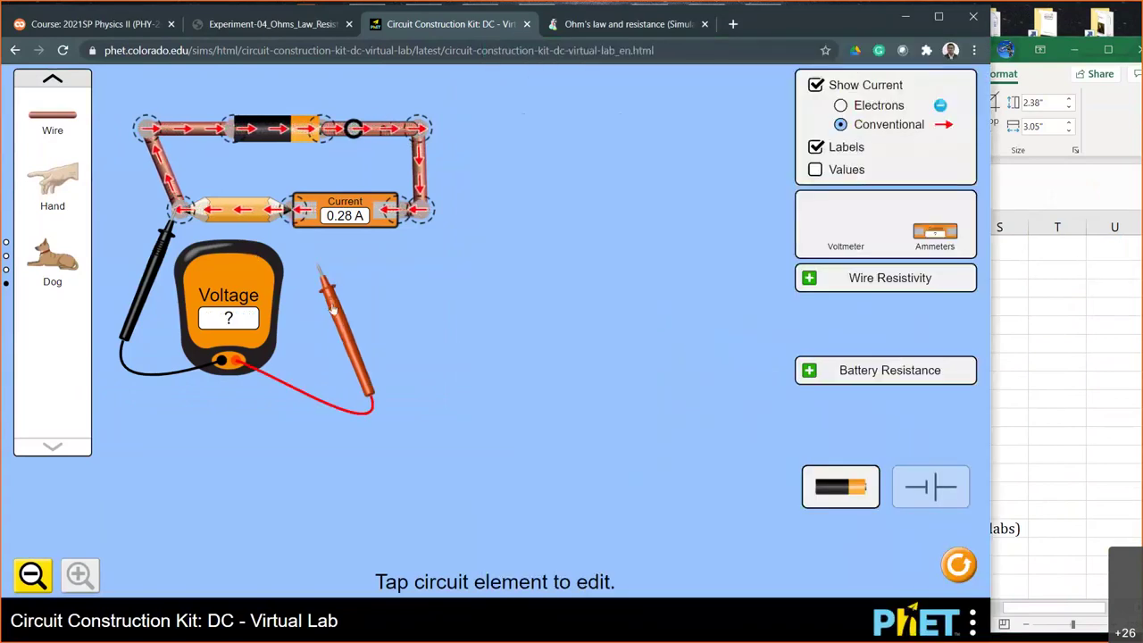
Step: Detach the other probe, cut the pencil's two junctions and remove the pencil from the circuit
left_click_drag(169, 236, 158, 293)
left_click(178, 212)
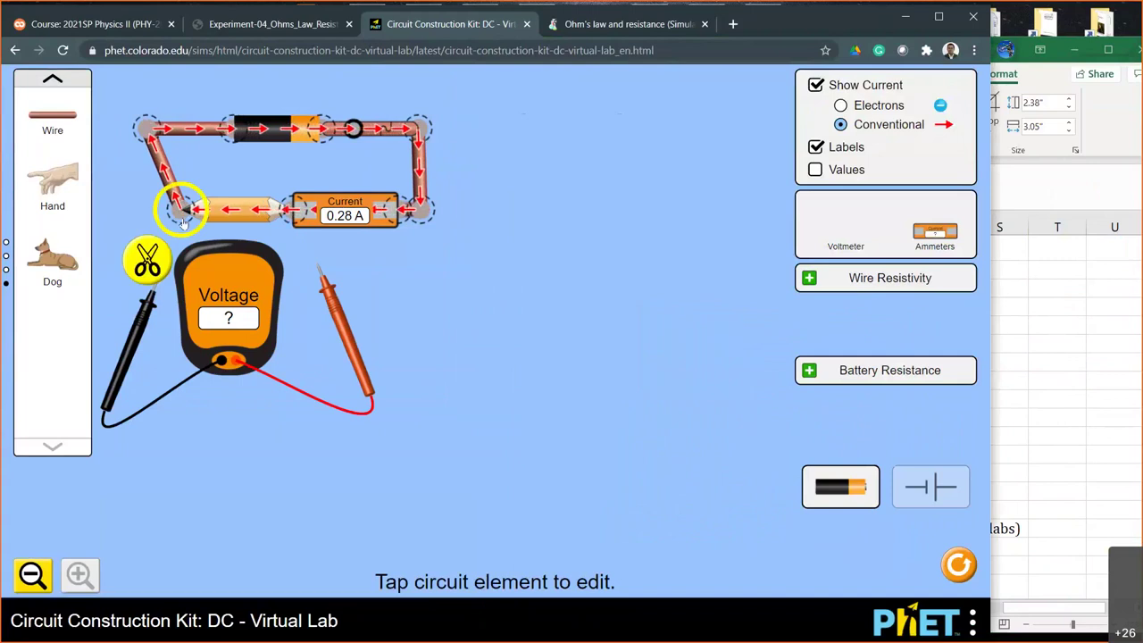
left_click(146, 258)
left_click(315, 214)
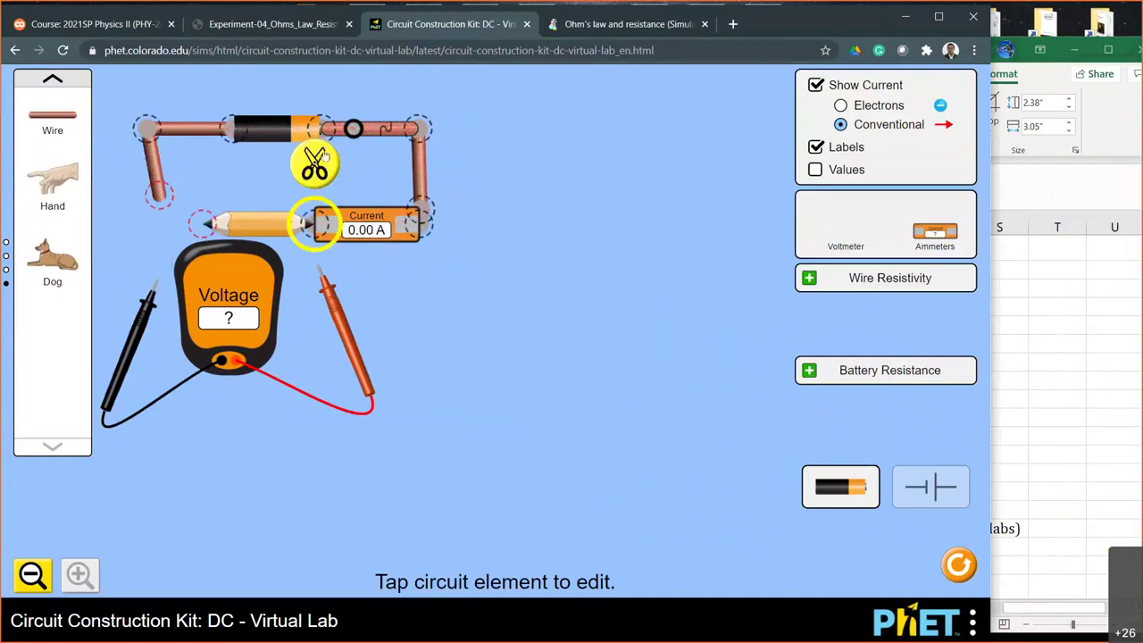
left_click(315, 163)
mouse_move(210, 234)
left_mouse_down()
mouse_move(134, 247)
mouse_move(56, 313)
left_mouse_up()
Step: Wire a light bulb against the ammeter and reattach the probes, reading 7.00 V at 0.70 A
left_click(53, 80)
left_click(54, 81)
left_click(54, 80)
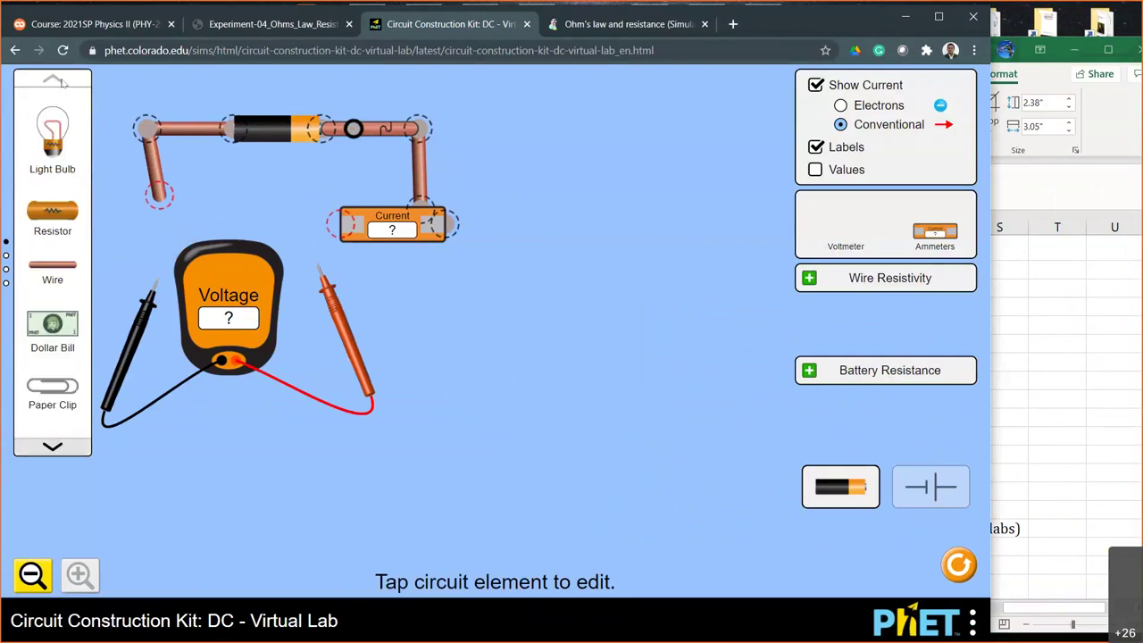
left_click_drag(64, 241, 308, 187)
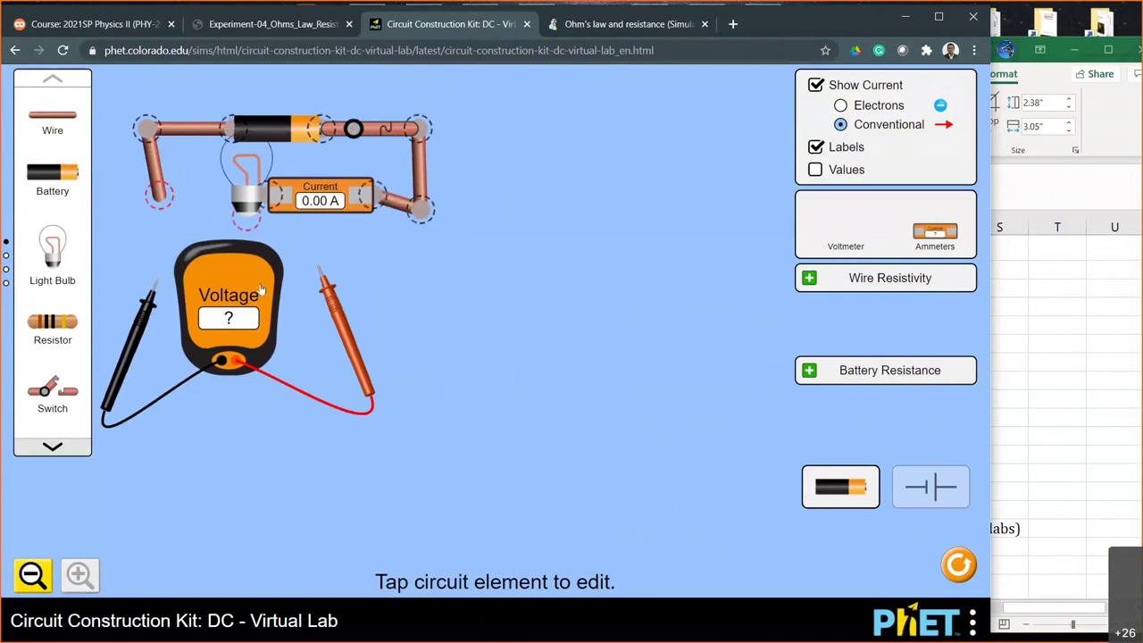
left_click_drag(262, 289, 243, 329)
left_click_drag(159, 196, 246, 222)
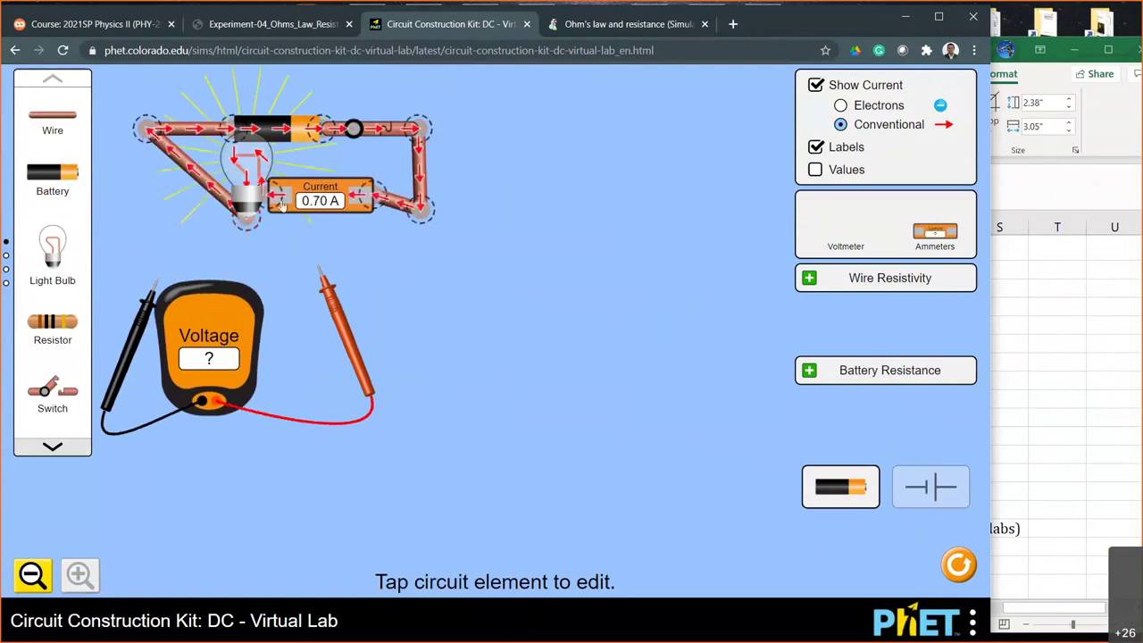
left_click_drag(313, 189, 296, 212)
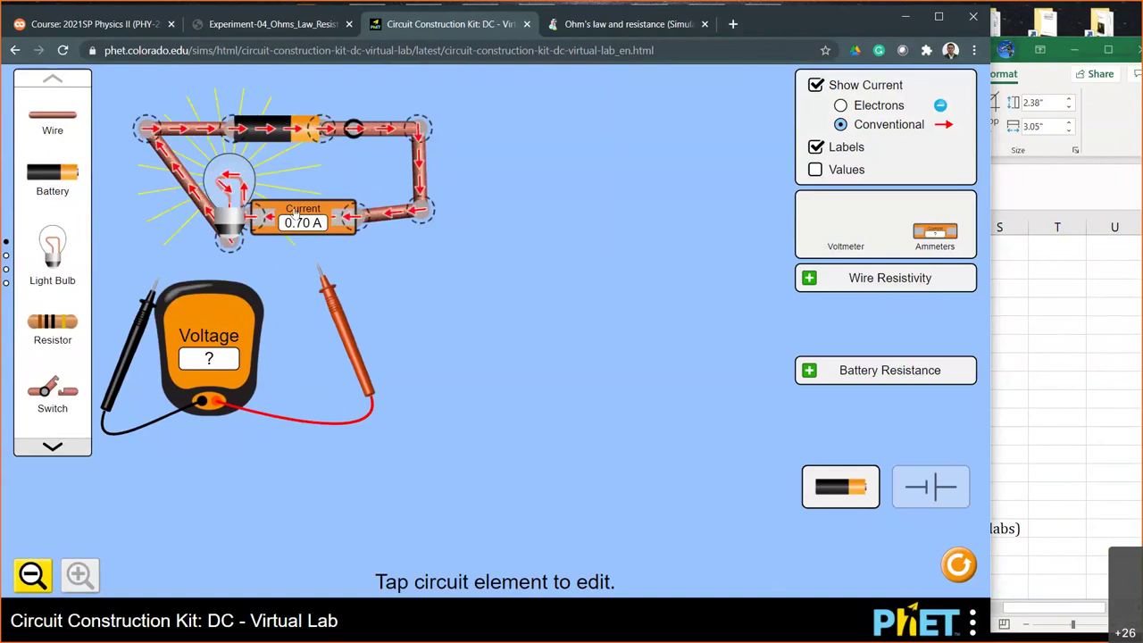
left_click_drag(327, 291, 275, 246)
left_click_drag(144, 302, 222, 259)
left_click_drag(211, 308, 399, 263)
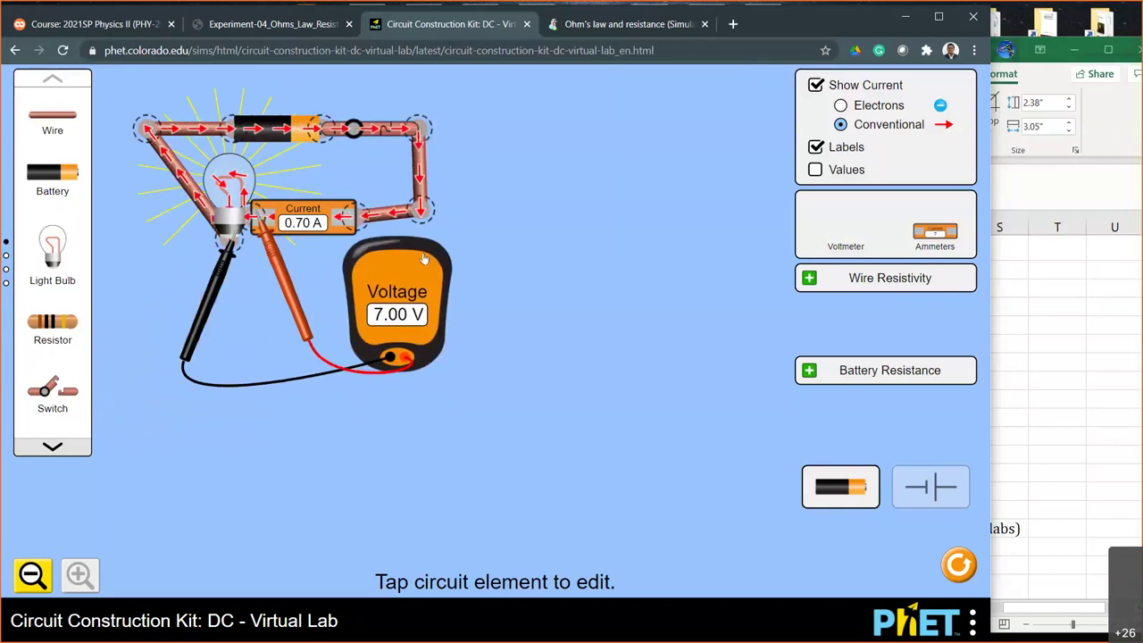
left_click(1018, 297)
left_click(949, 325)
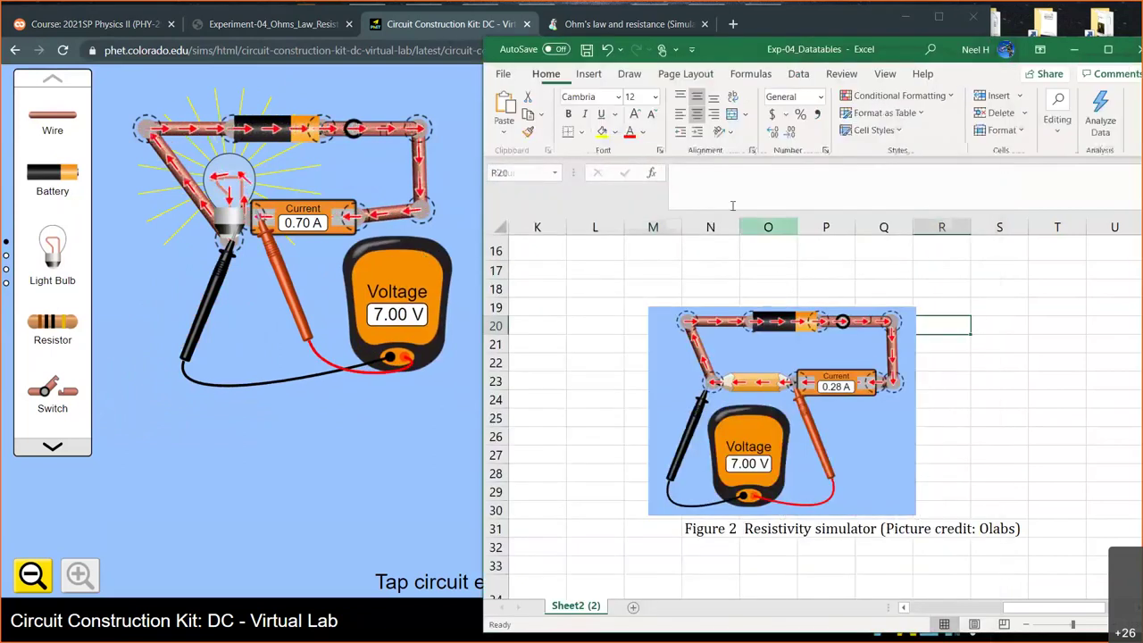
Step: Insert a screen clipping of the lit-bulb circuit into Excel
left_click(589, 73)
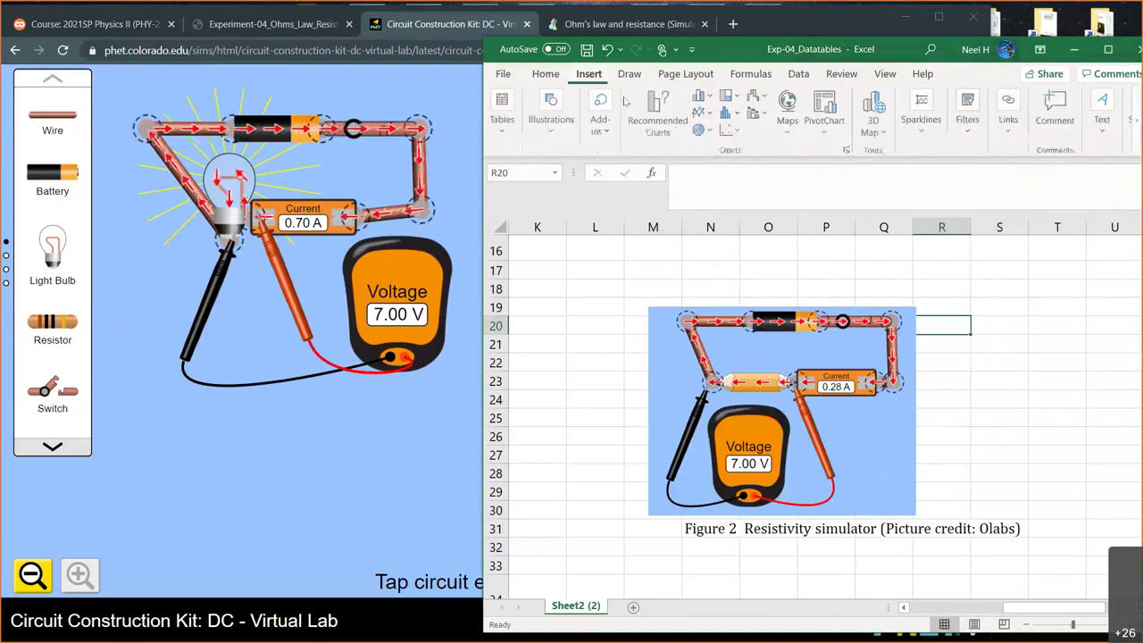
left_click(552, 114)
left_click(699, 190)
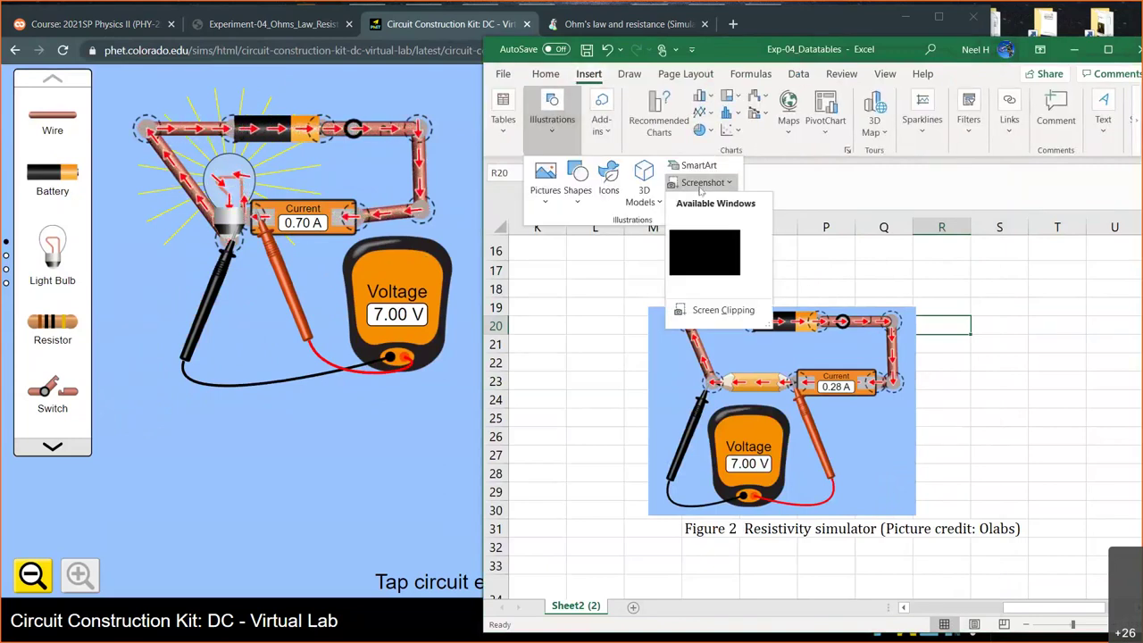
left_click(701, 308)
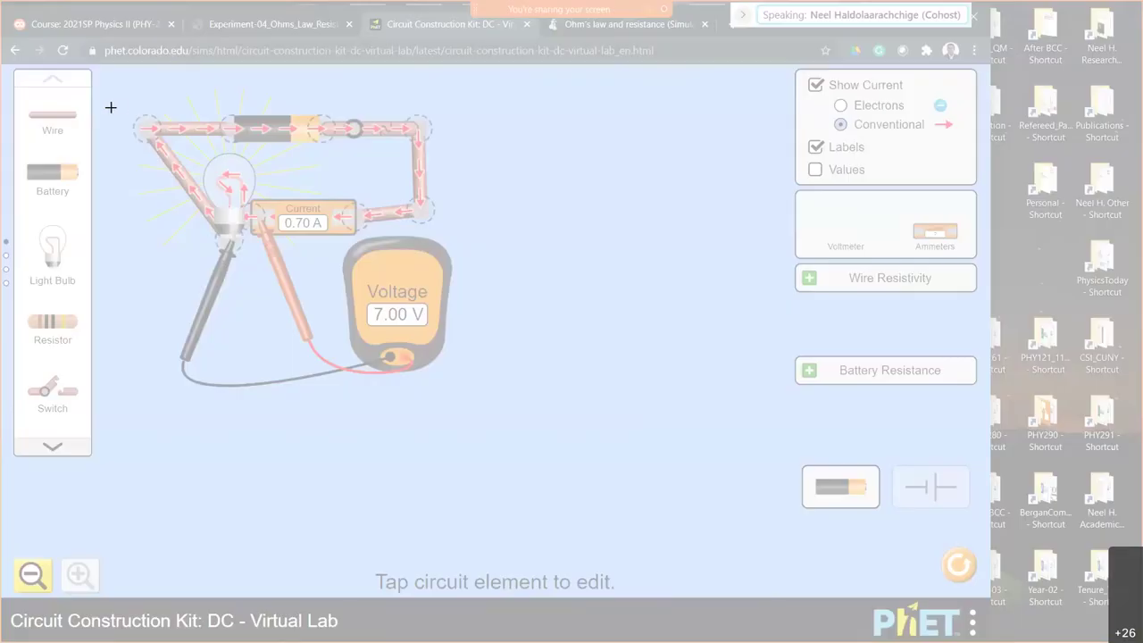
left_click_drag(111, 107, 469, 397)
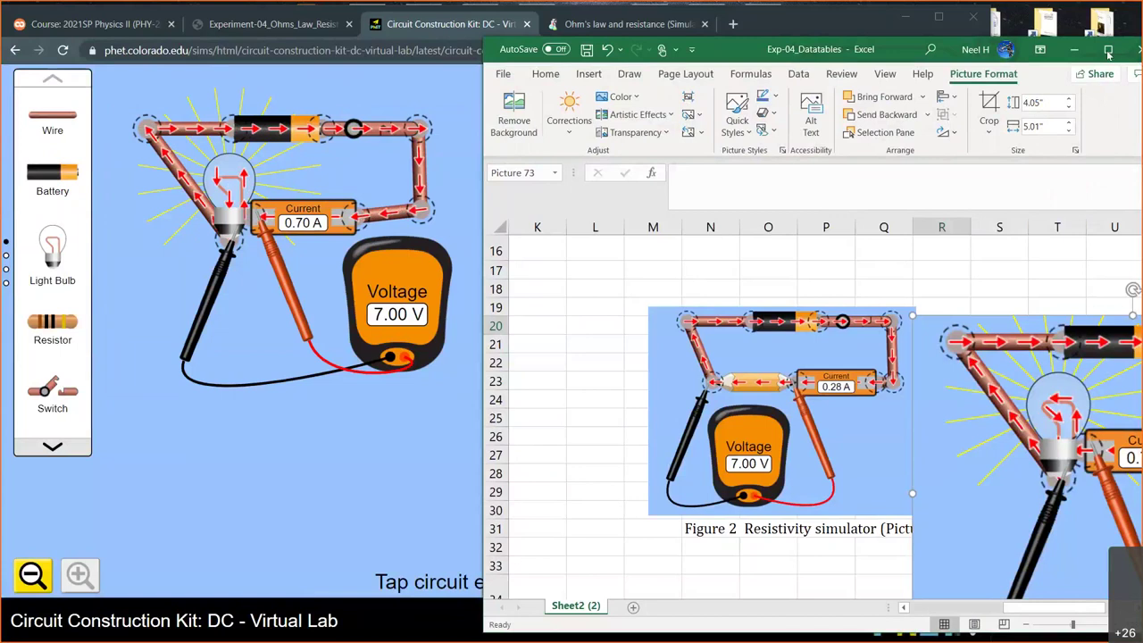
Step: Maximize Excel and resize the bulb picture to 2.38" height beside the pencil picture
left_click(1108, 50)
left_click_drag(955, 235, 795, 383)
left_click_drag(743, 417, 640, 324)
left_click_drag(704, 259, 694, 269)
left_click(354, 496)
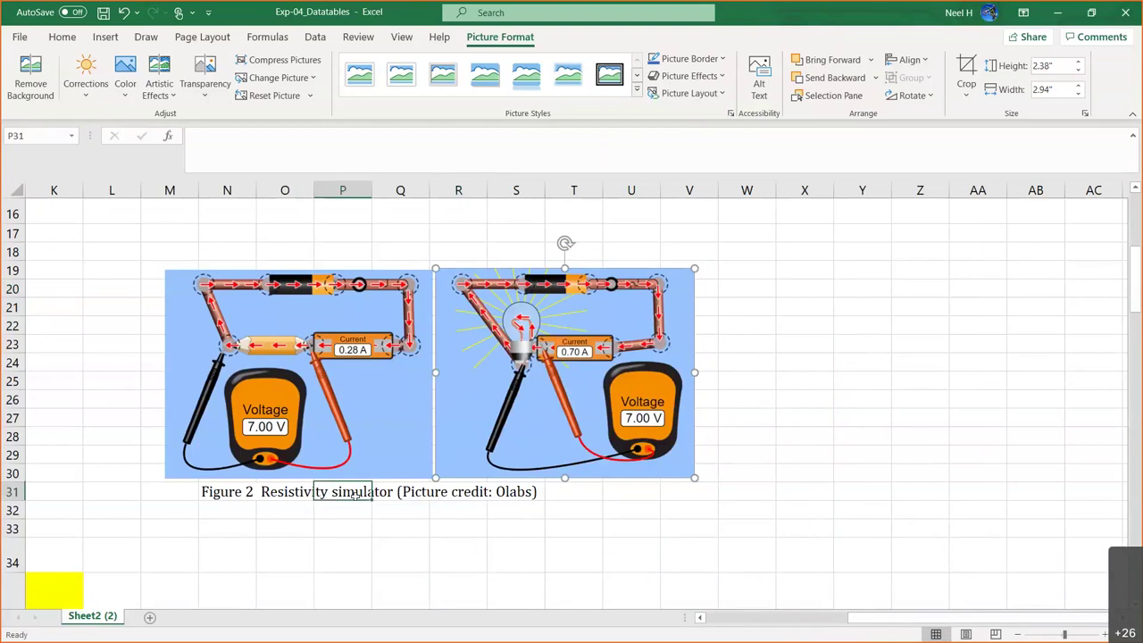
left_click(227, 492)
Step: Change the N31 caption to 'Figure 2 Resistance simulator for pencil and light bulb'
left_click_drag(434, 141, 231, 137)
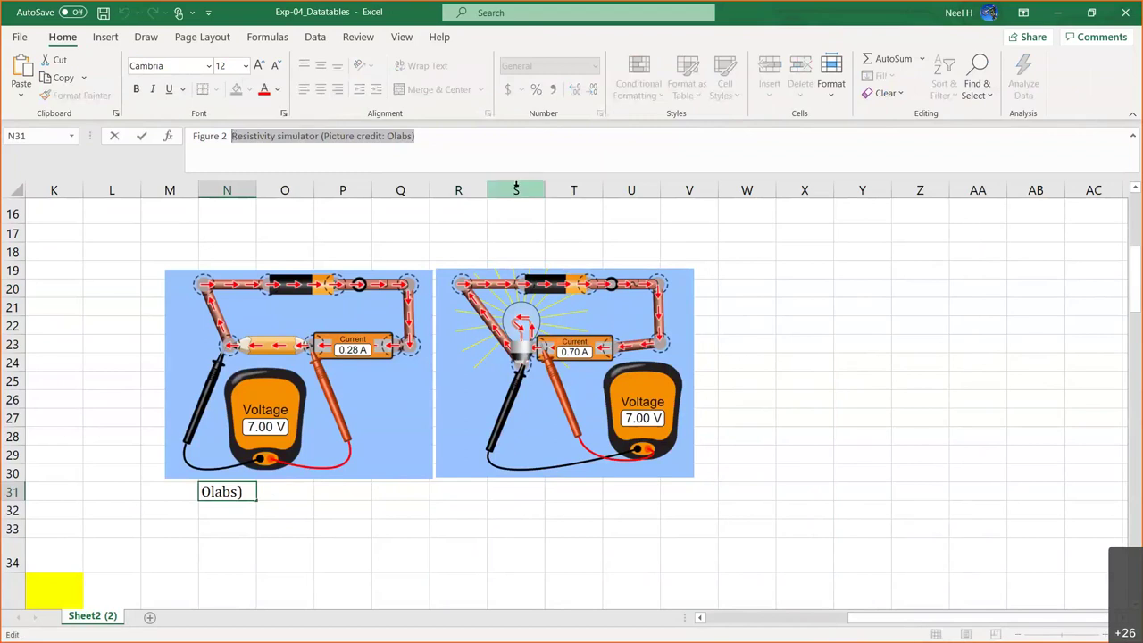
type("Ri")
key("BackSpace")
type("esistance simualtor or")
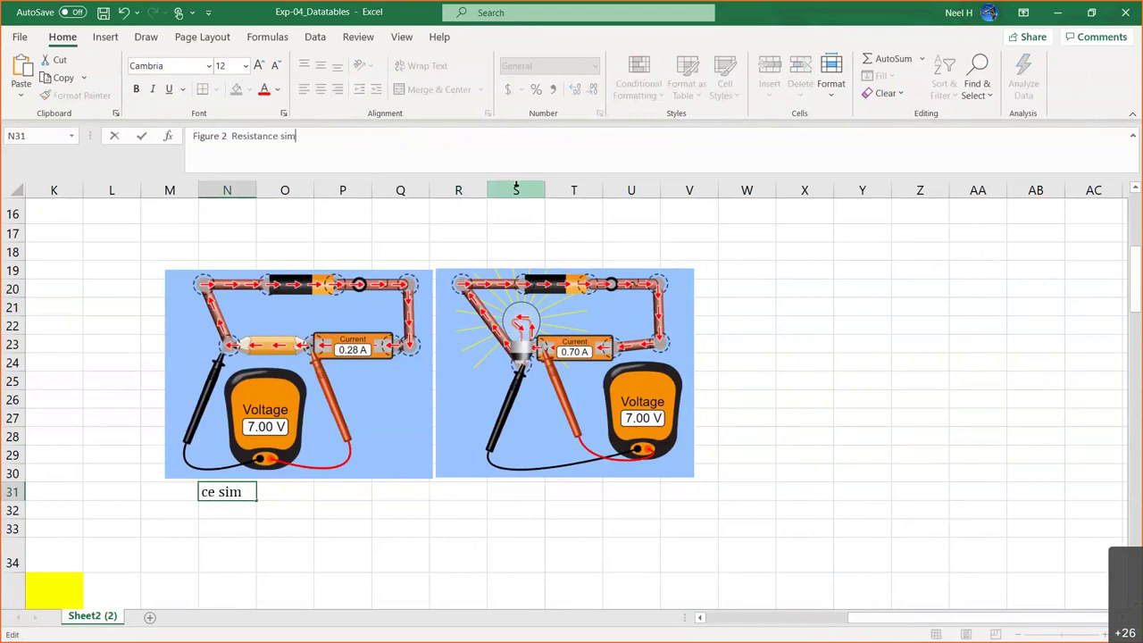
key("BackSpace")
key("BackSpace")
key("BackSpace")
key("BackSpace")
key("BackSpace")
key("BackSpace")
key("BackSpace")
key("BackSpace")
key("BackSpace")
type("lator for pencil and li")
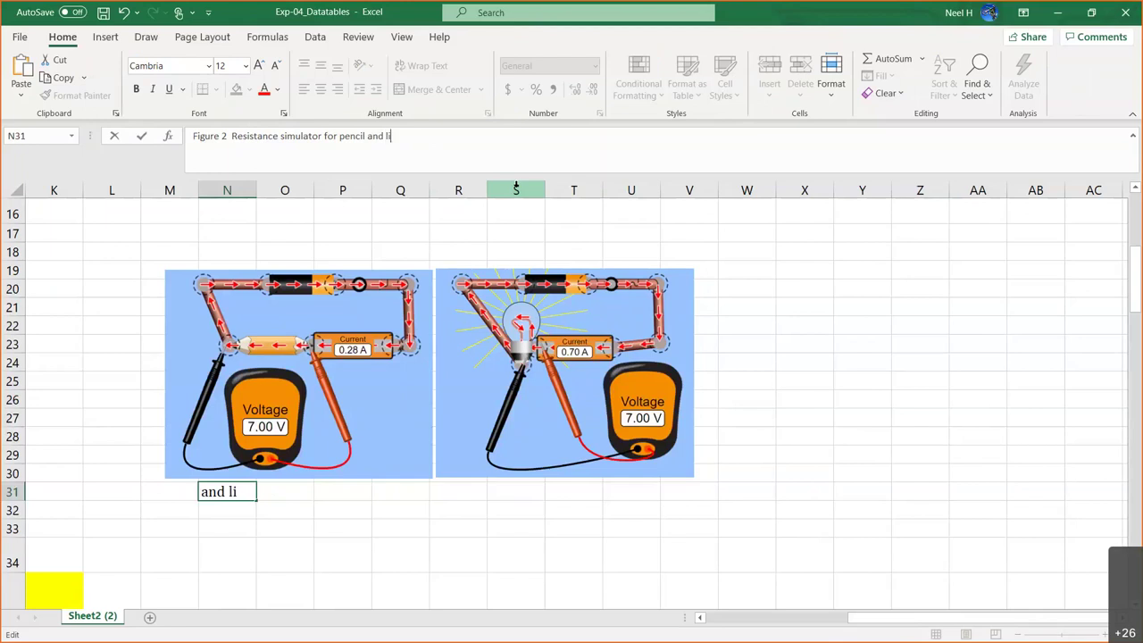
type("ght")
type("ulb")
key("Return")
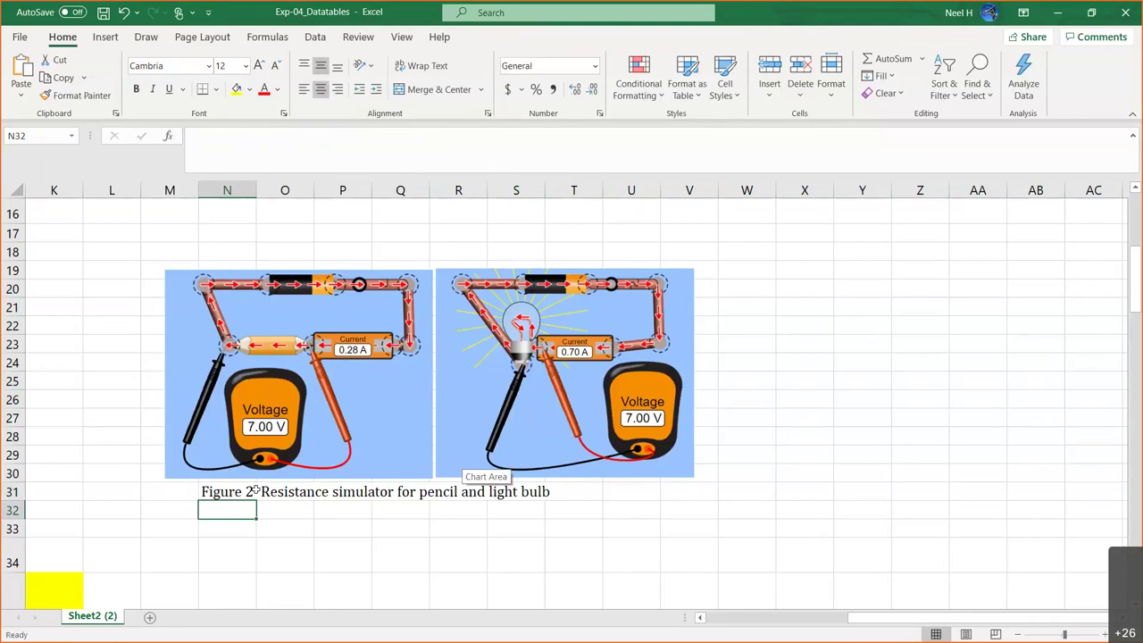
key("Up")
Step: Center the caption and merge N31:T31 into one centred cell
left_click(595, 489, "shift")
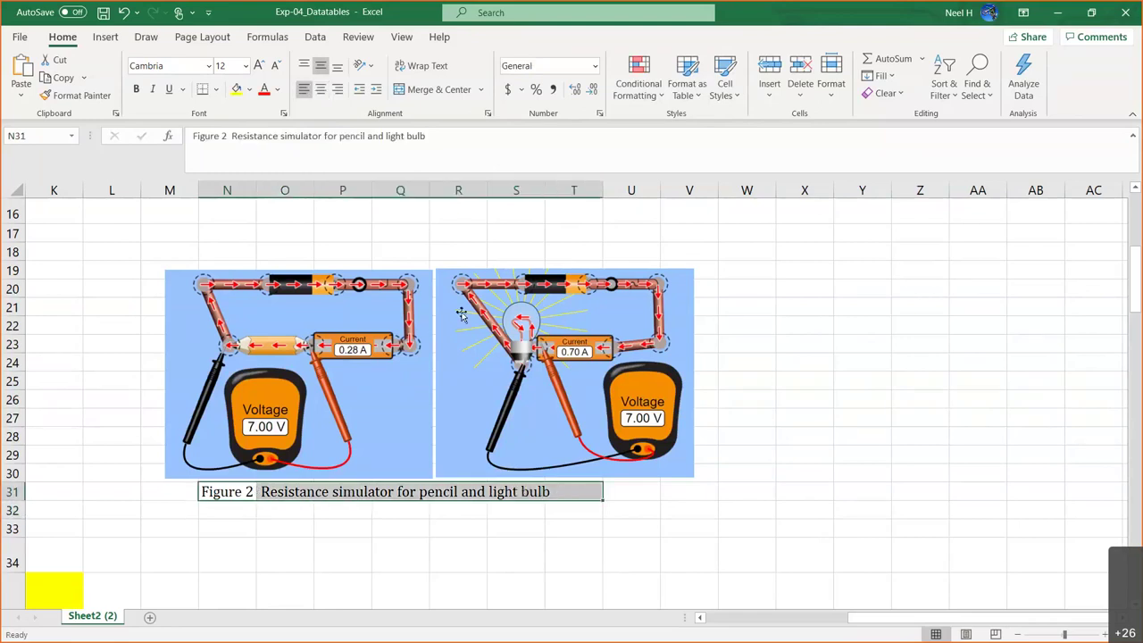
left_click(319, 89)
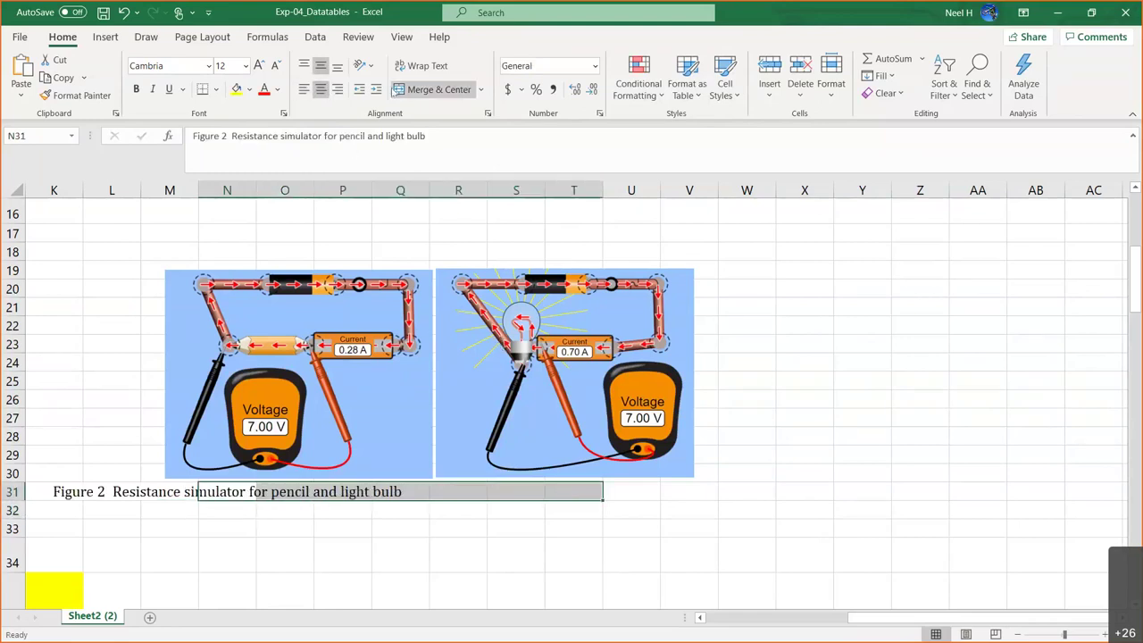
left_click(437, 91)
scroll(456, 348, "up", 5)
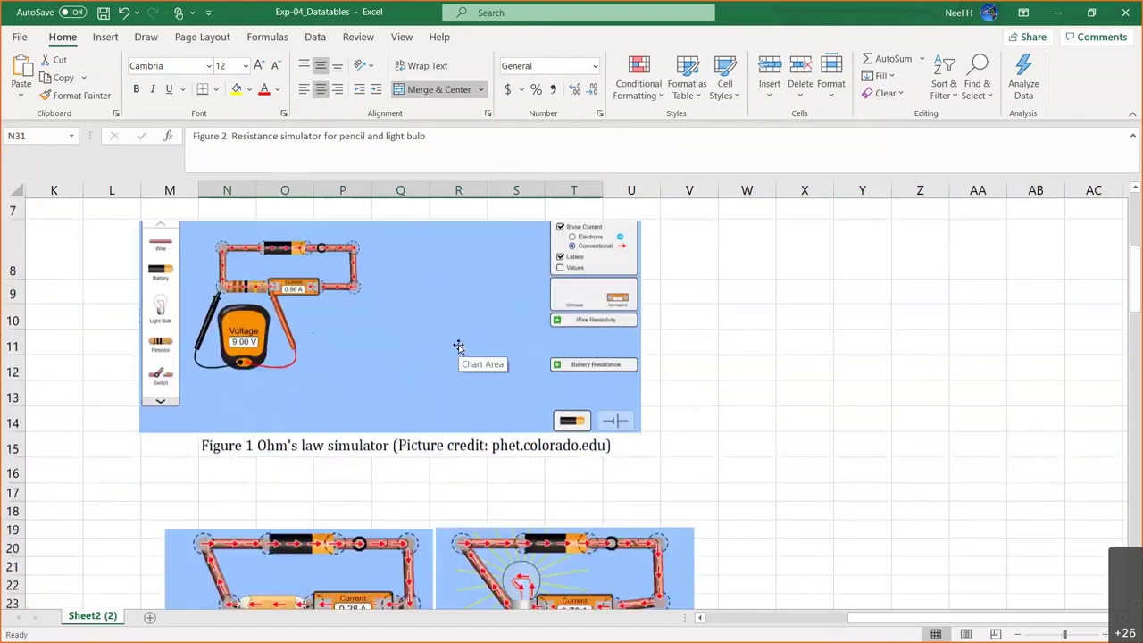
scroll(384, 430, "down", 3)
scroll(382, 337, "down", 5)
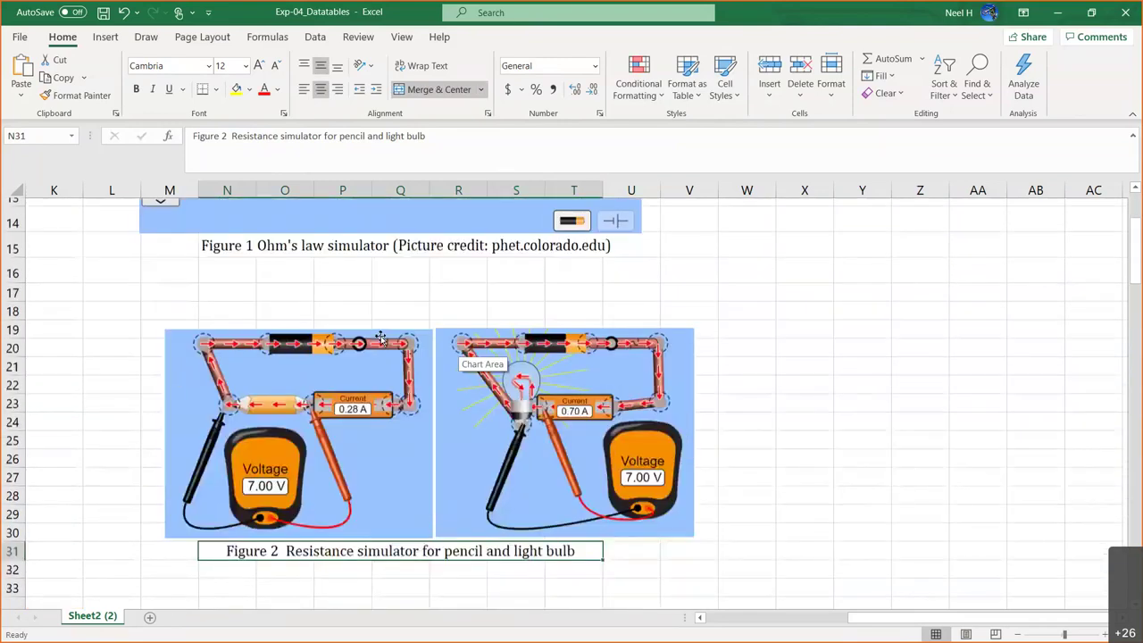
scroll(285, 404, "left", 2)
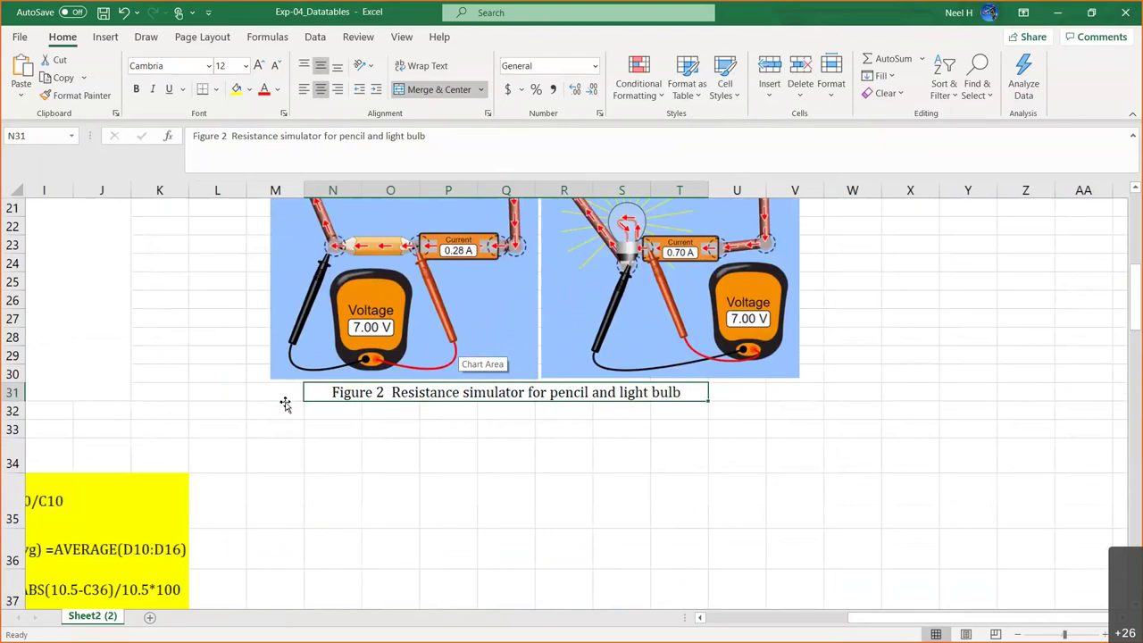
scroll(285, 405, "right", 4)
scroll(285, 405, "up", 4)
scroll(285, 405, "right", 3)
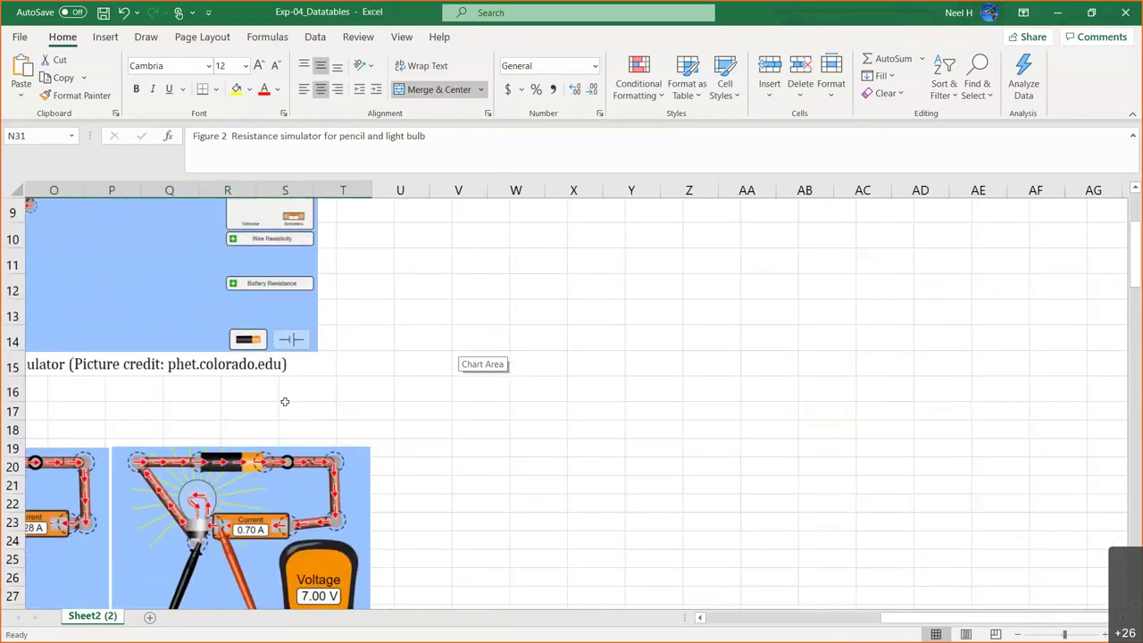
left_click(509, 365)
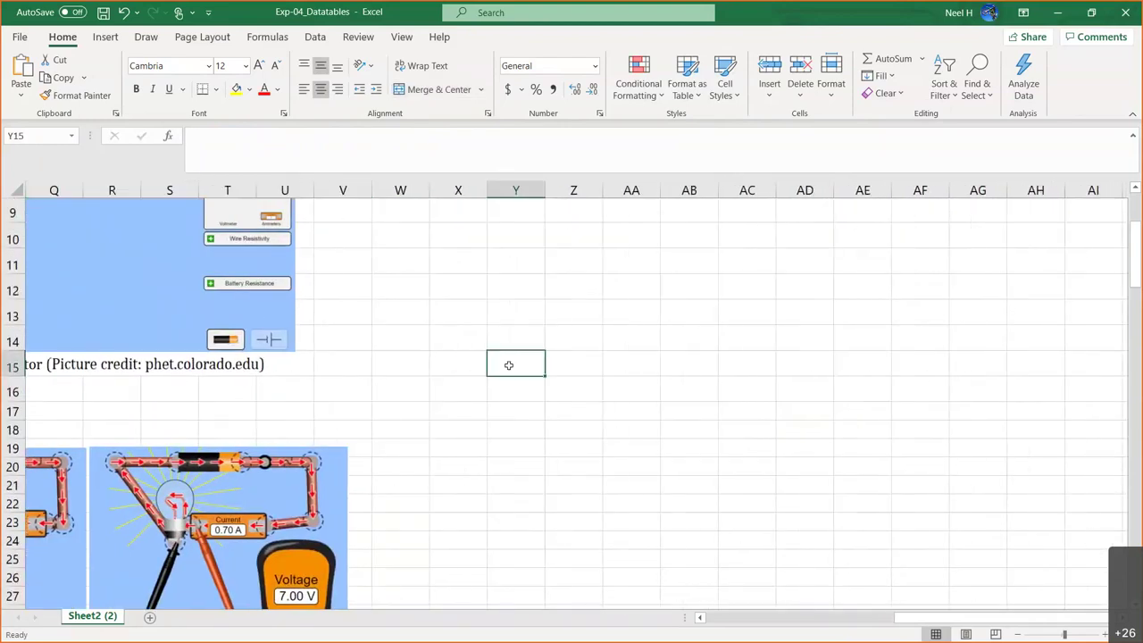
Step: Scroll the sheet back to Table 2's calculated averages of 10.40, 55.24 and 100.00 Ω
scroll(689, 368, "down", 7)
scroll(689, 368, "left", 5)
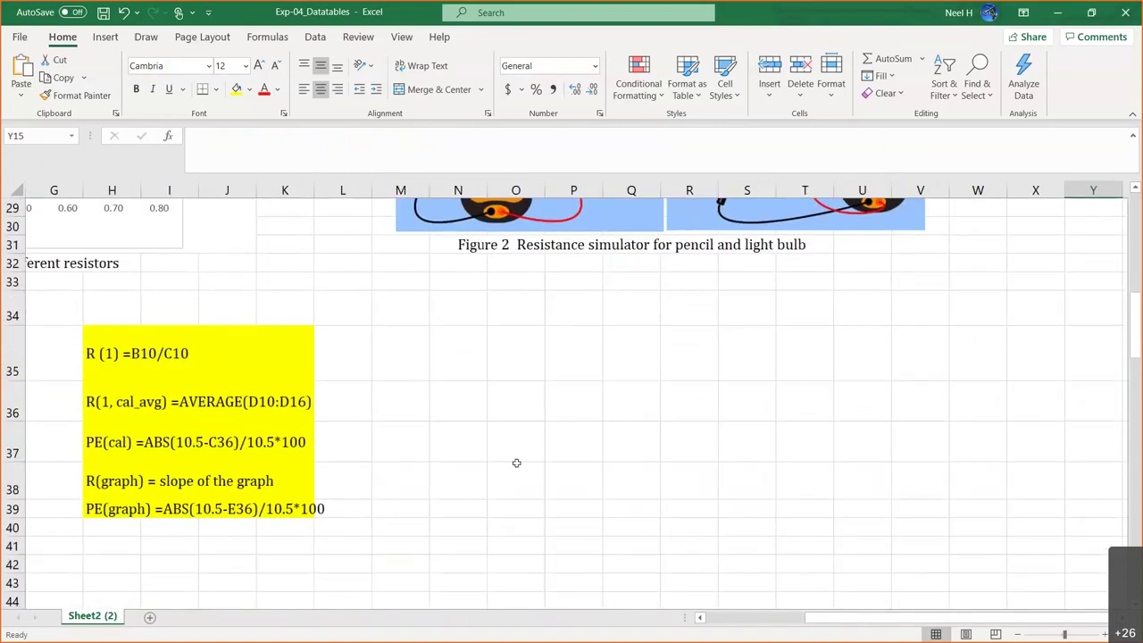
scroll(473, 488, "left", 5)
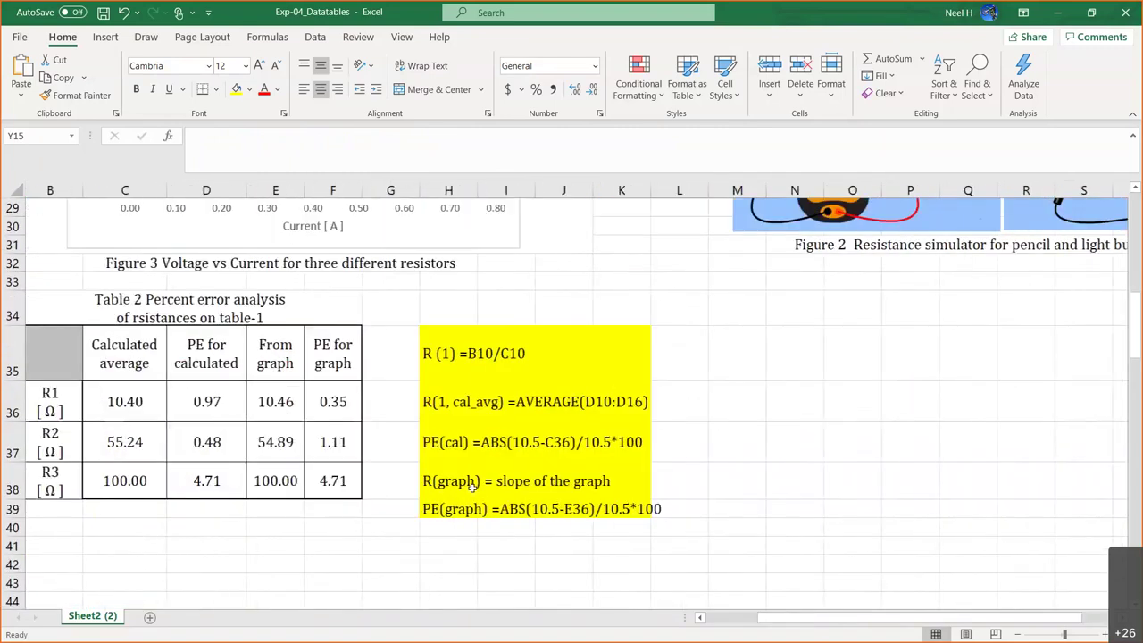
scroll(472, 487, "up", 4)
scroll(472, 488, "up", 5)
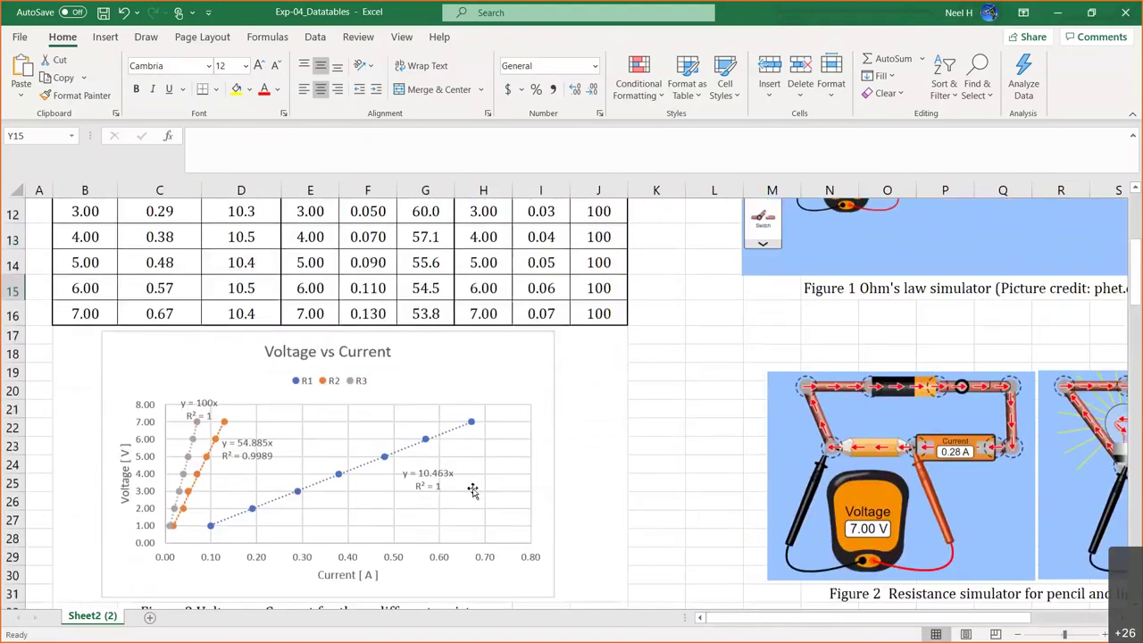
scroll(472, 491, "down", 7)
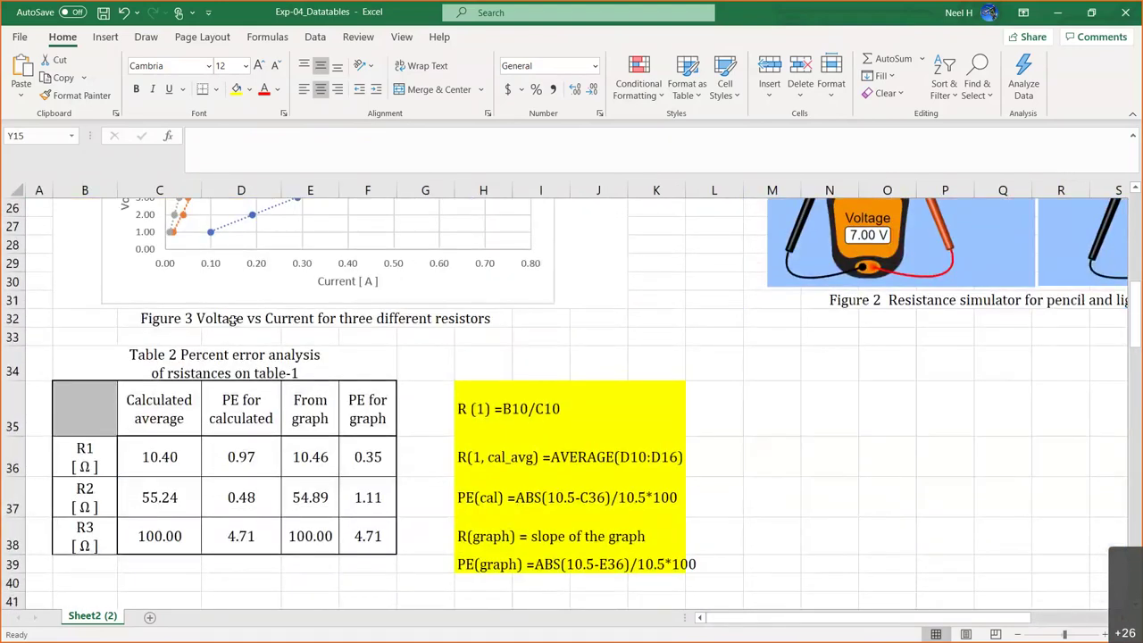
Step: Renumber the C32 chart caption from Figure 3 to Figure 4
left_click(366, 318)
left_click(229, 136)
key("BackSpace")
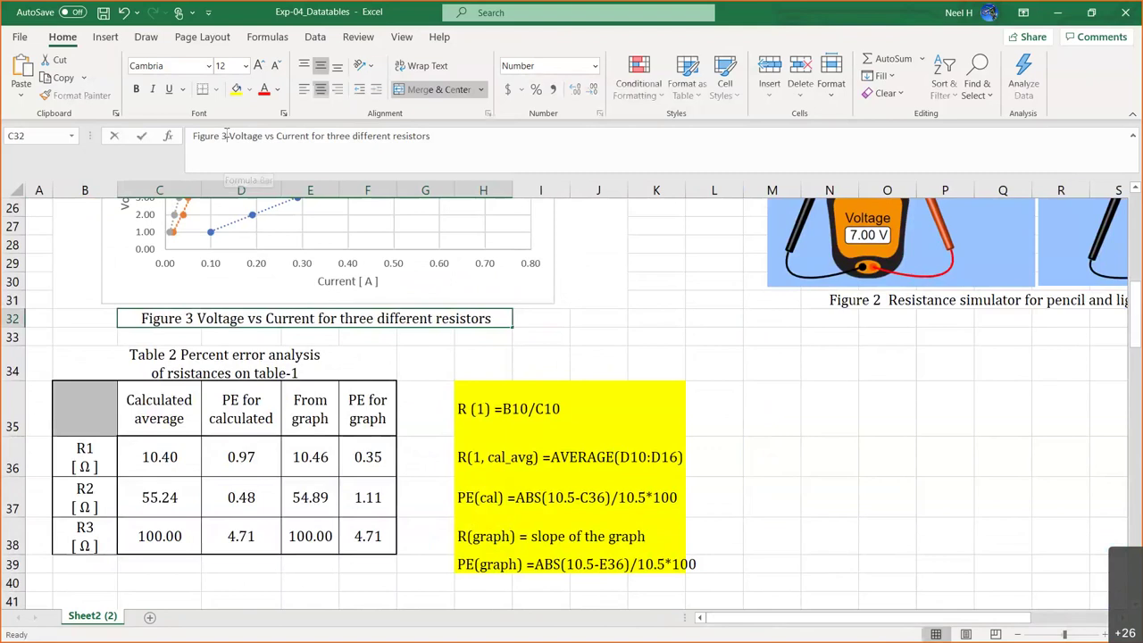
type("4")
key("Return")
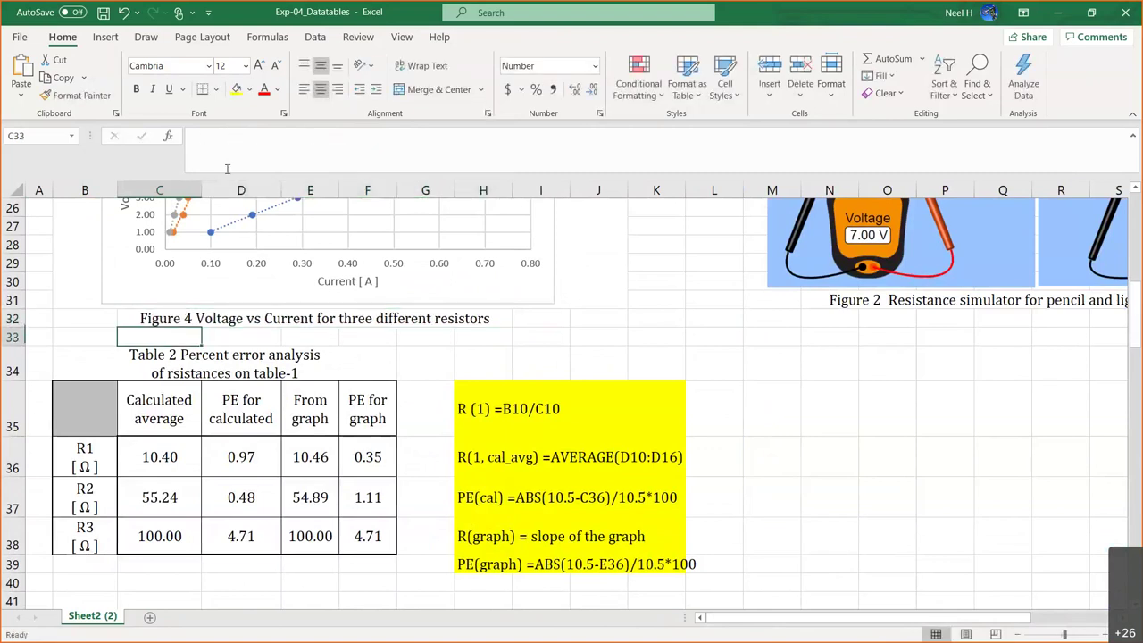
Step: Renumber the pencil and light bulb chart caption in B70 from Figure 4 to Figure 5
scroll(252, 462, "down", 11)
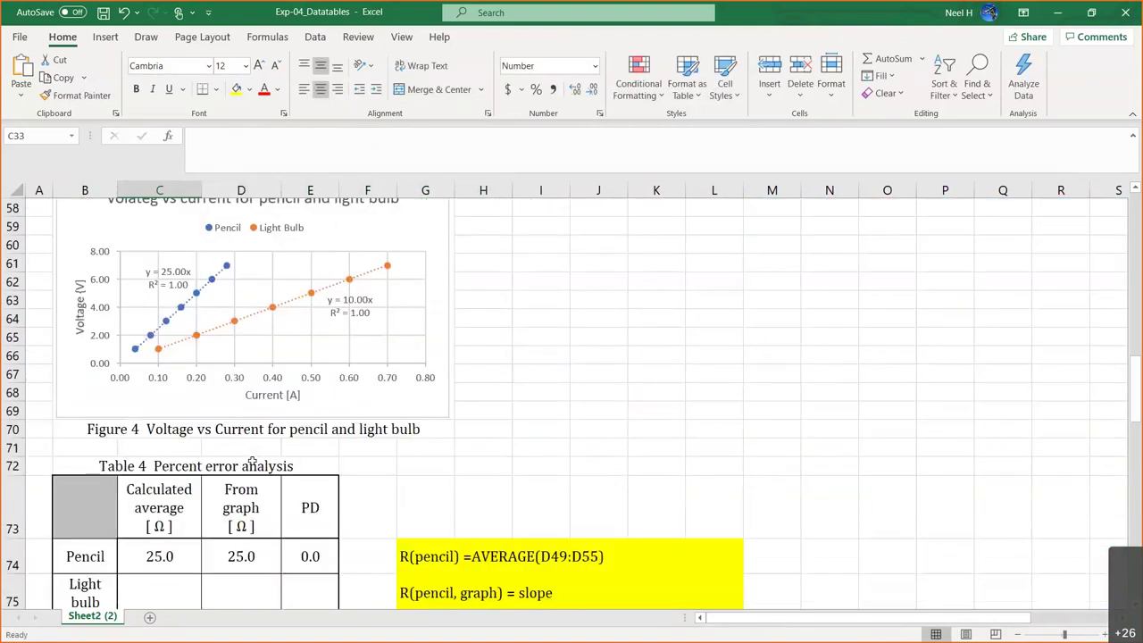
left_click(250, 429)
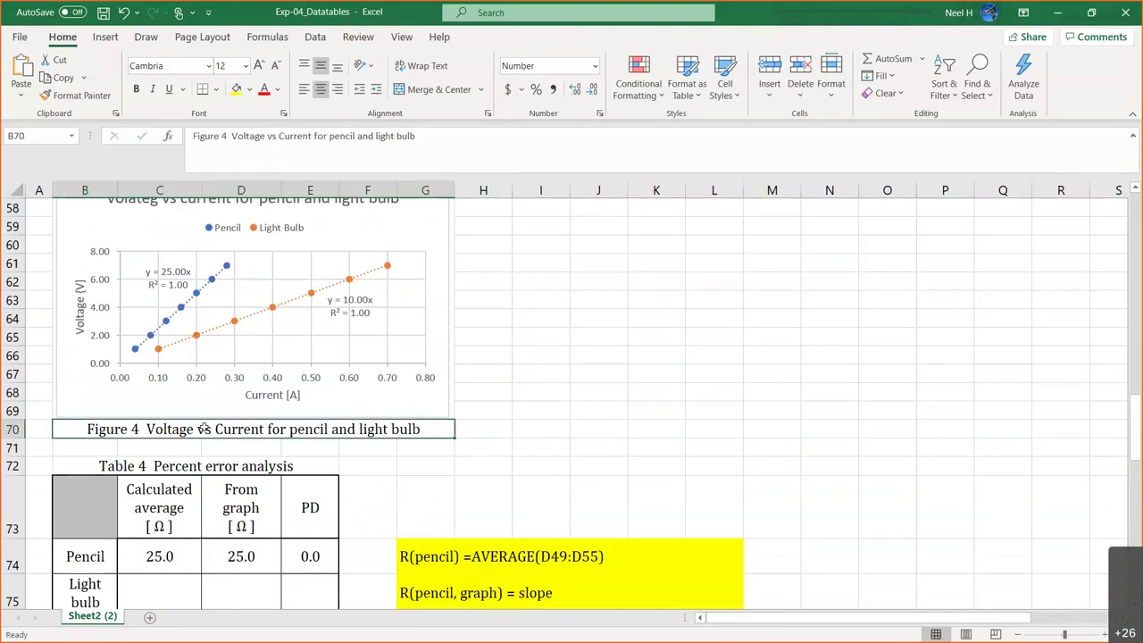
left_click(227, 136)
key("BackSpace")
type("5")
key("Return")
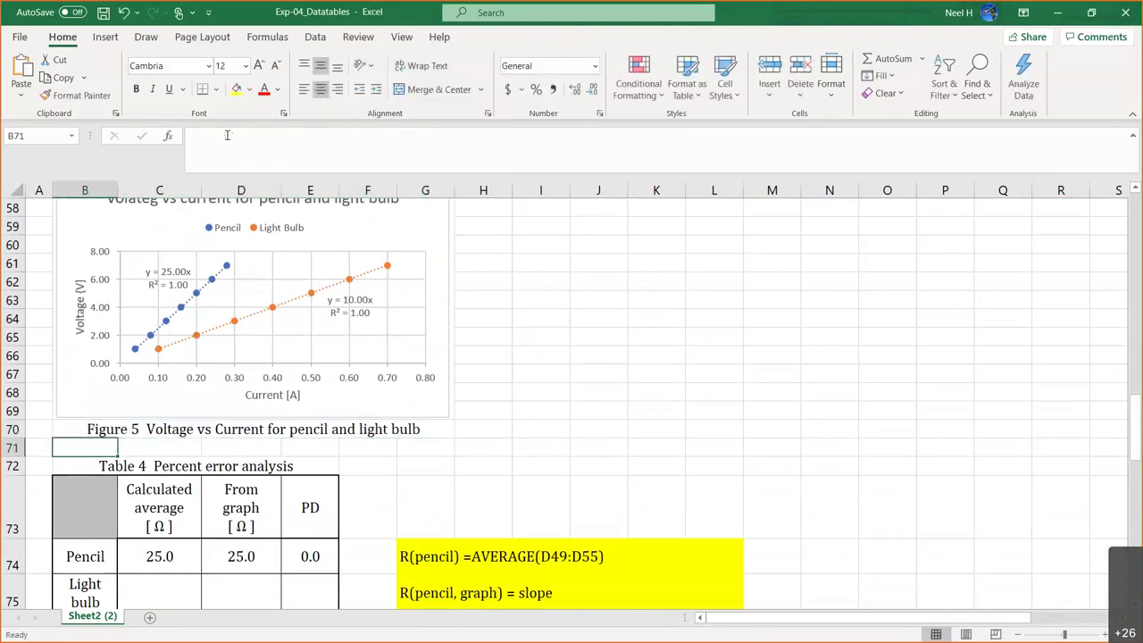
left_click(591, 504)
scroll(590, 504, "down", 5)
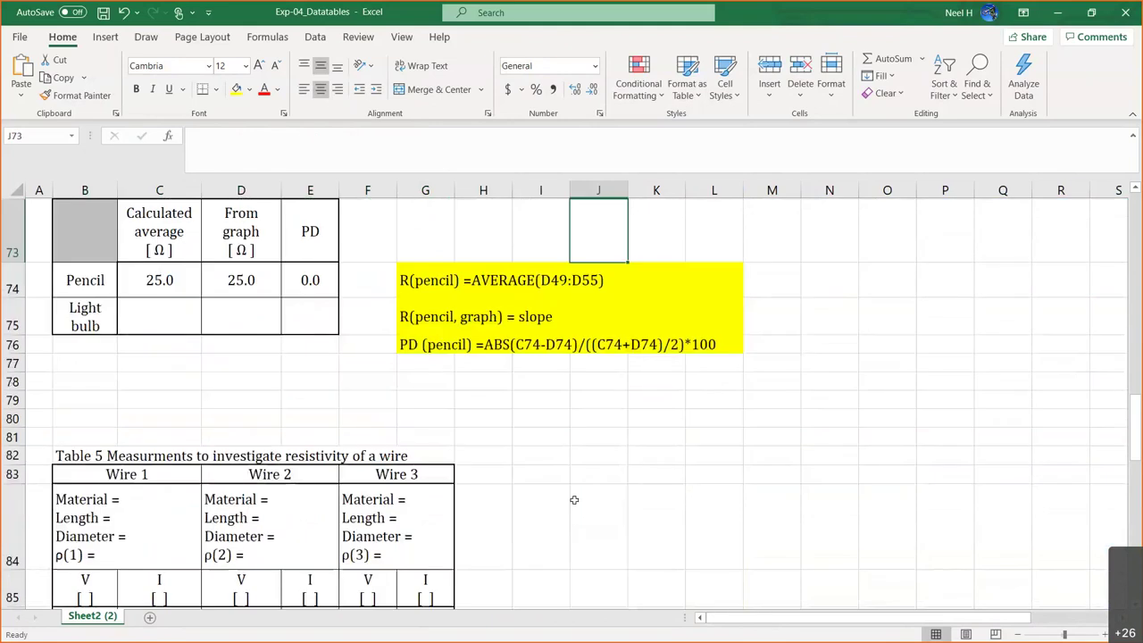
scroll(165, 299, "up", 1)
scroll(164, 303, "up", 1)
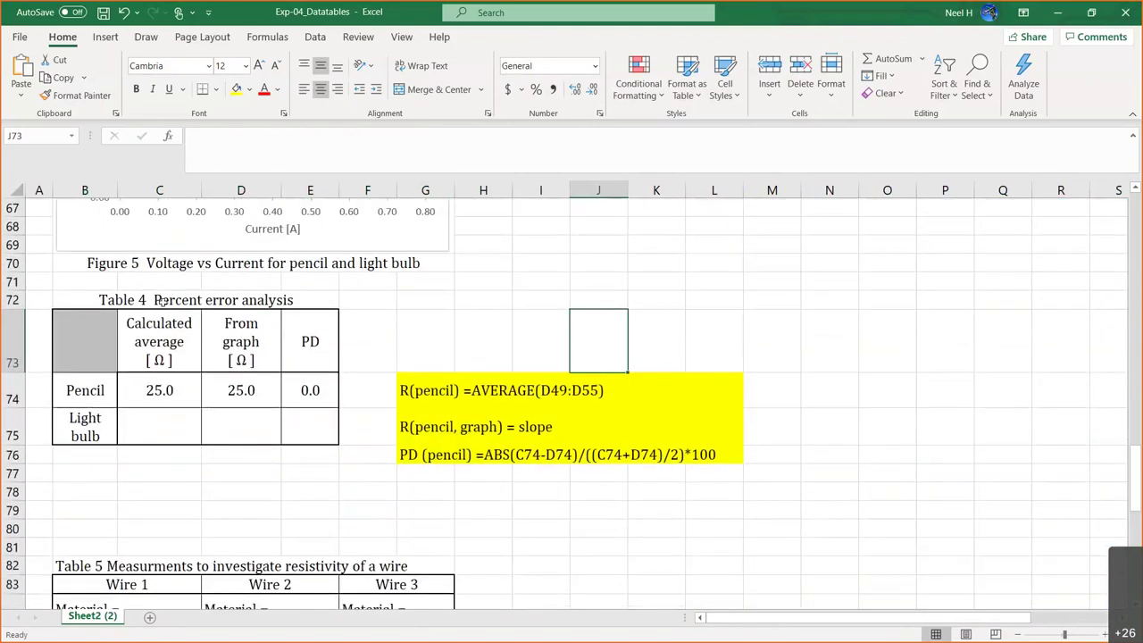
Step: Enter =AVERAGE(G49:G55) in C75 for the light bulb's calculated average
left_click(163, 433)
scroll(163, 433, "up", 2)
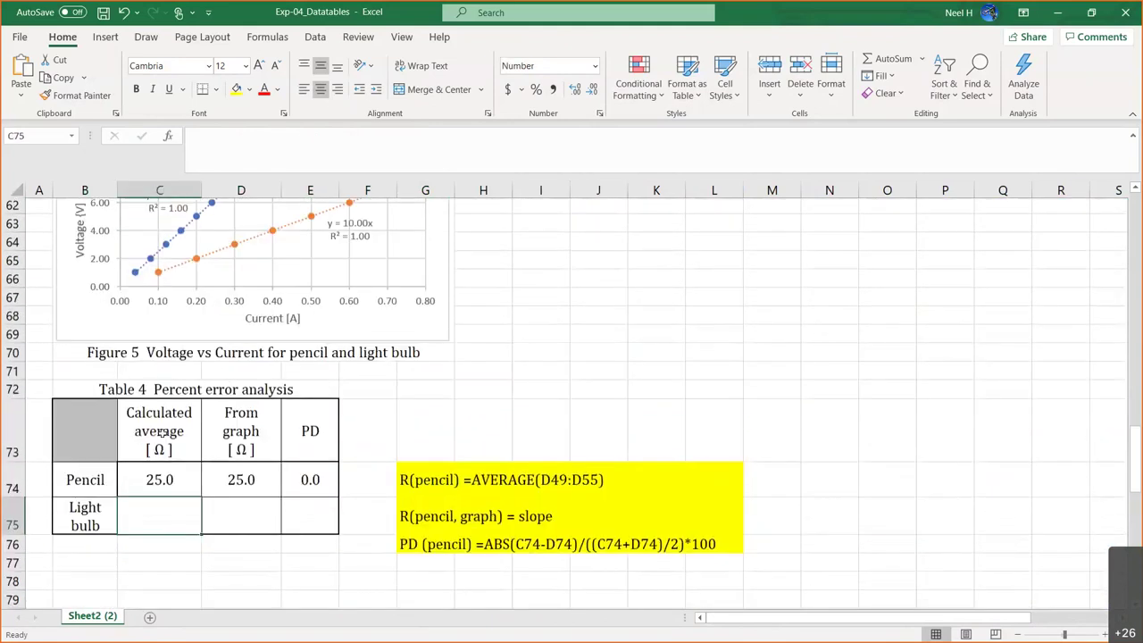
type("=a")
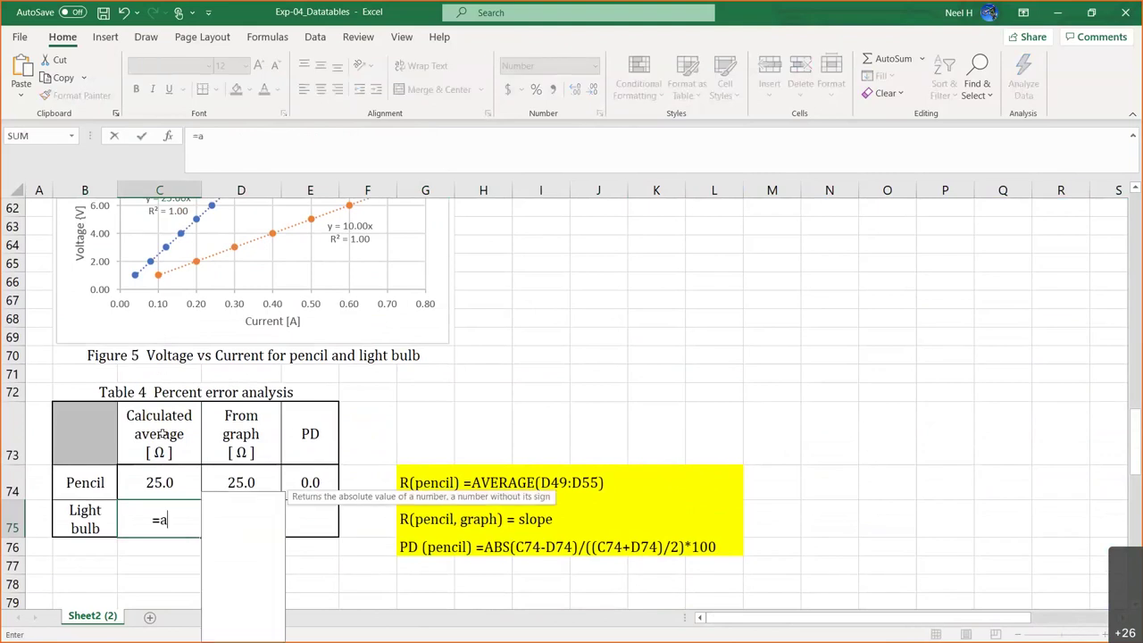
type("v")
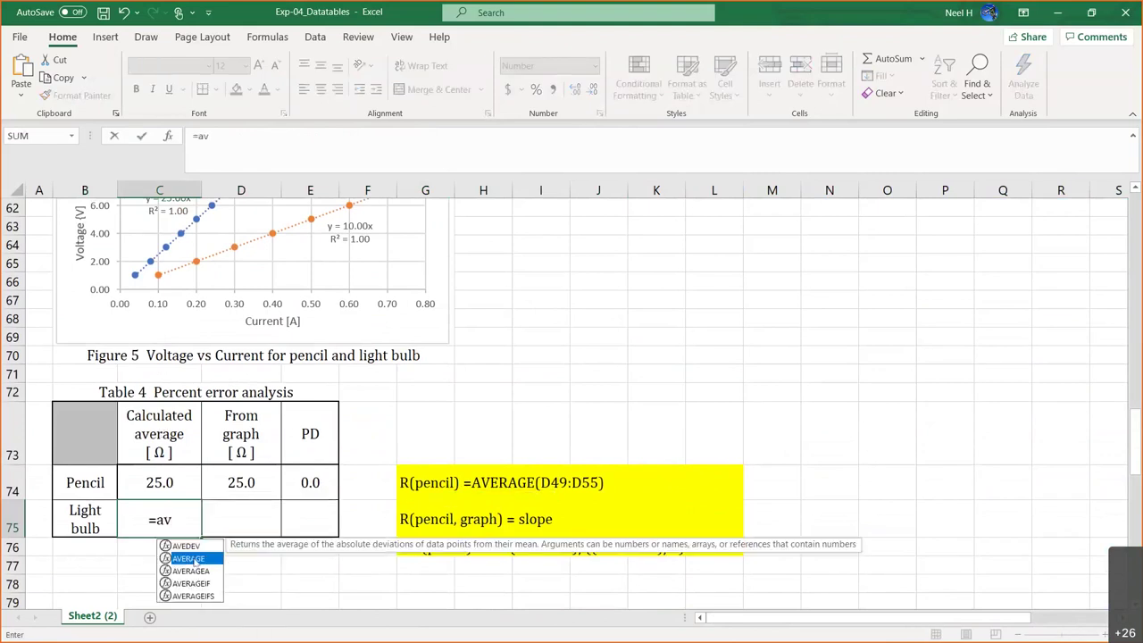
double_click(189, 558)
scroll(435, 382, "up", 7)
left_click(435, 379)
left_click_drag(435, 382, 422, 531)
type(")")
key("Return")
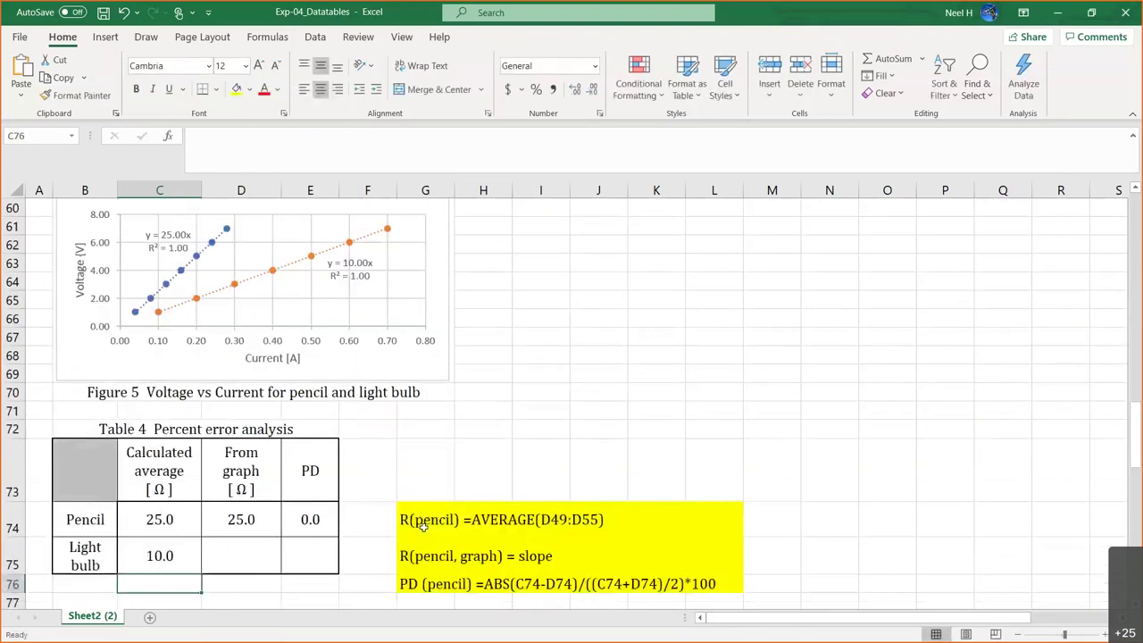
Step: Enter 10 as the light bulb's from-graph value in D75 and 0 as its PD in E75
scroll(284, 475, "down", 1)
left_click(246, 489)
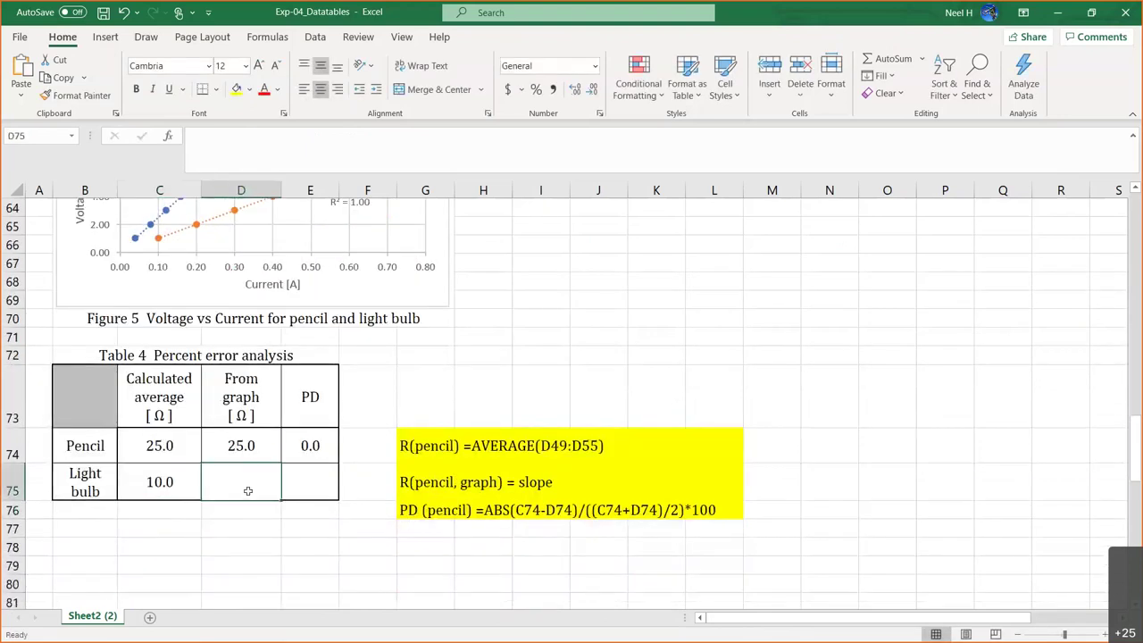
type("10")
key("Return")
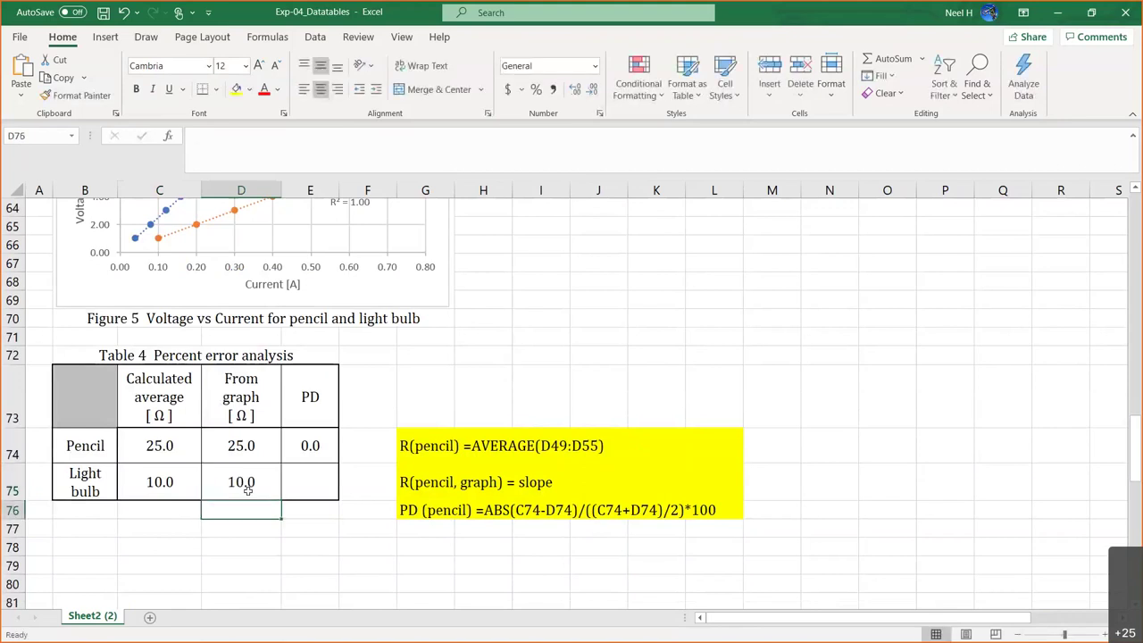
left_click(323, 457)
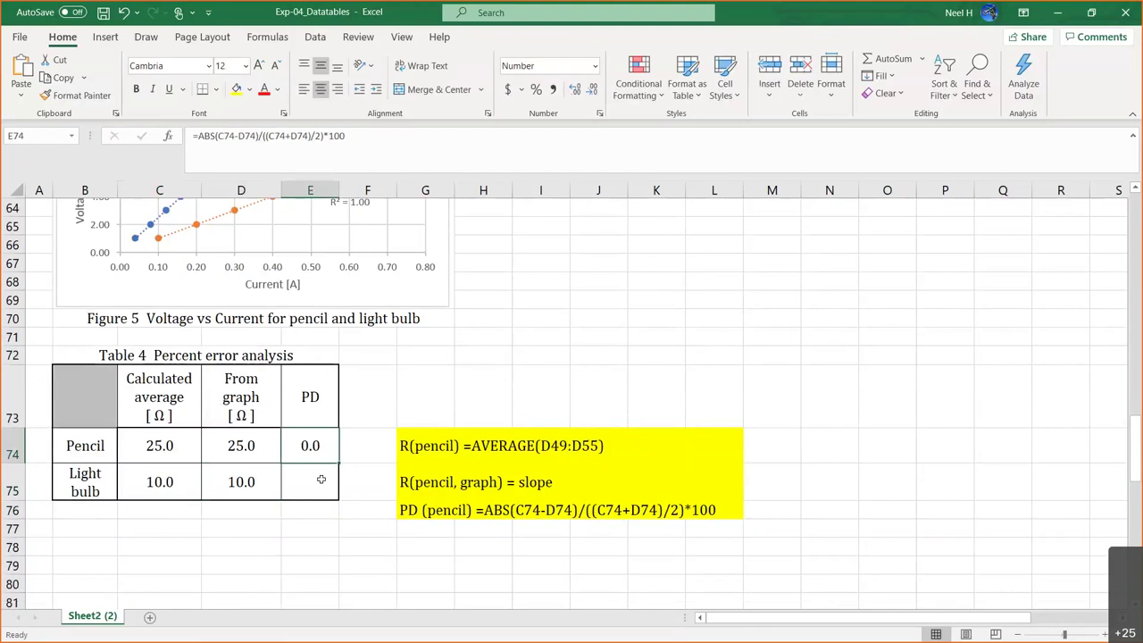
left_click(322, 479)
type("0")
key("Return")
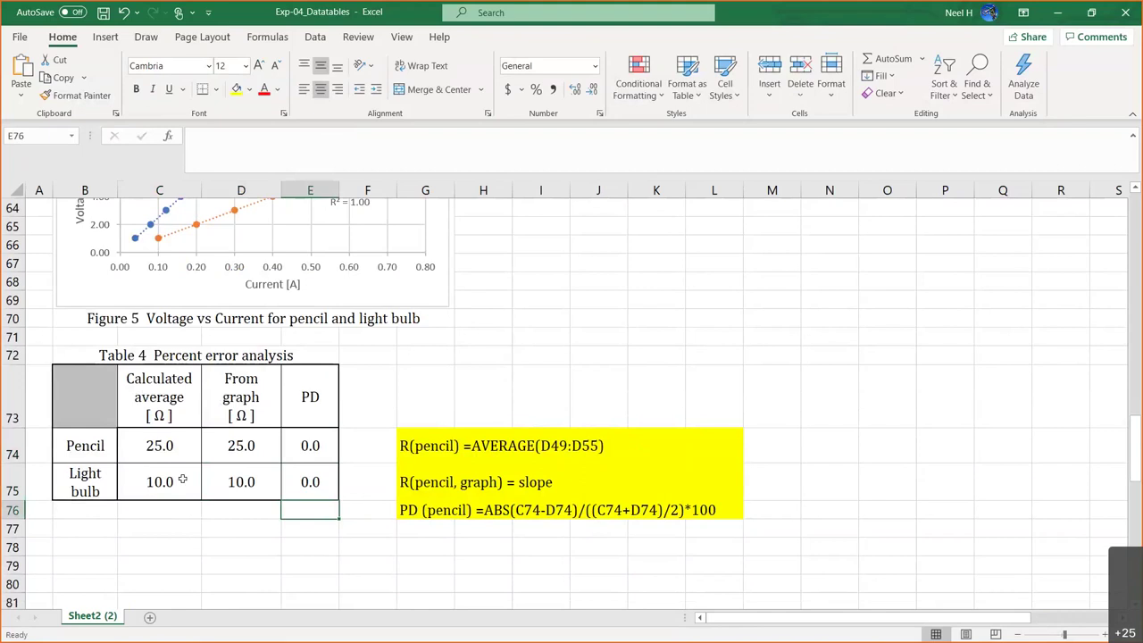
scroll(413, 451, "up", 3)
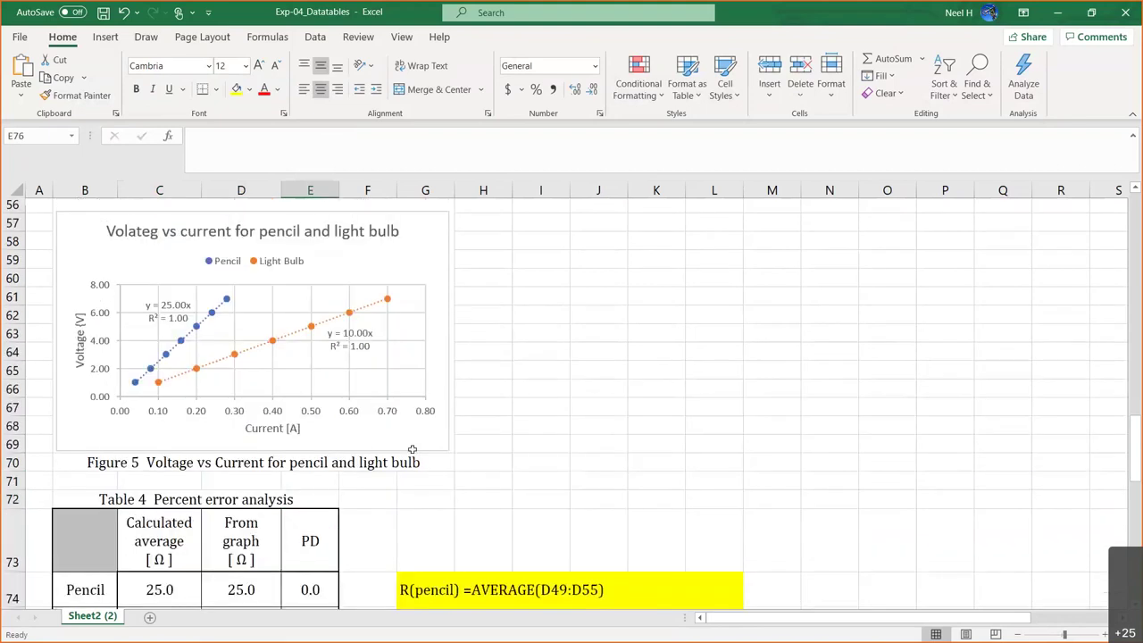
scroll(413, 451, "up", 10)
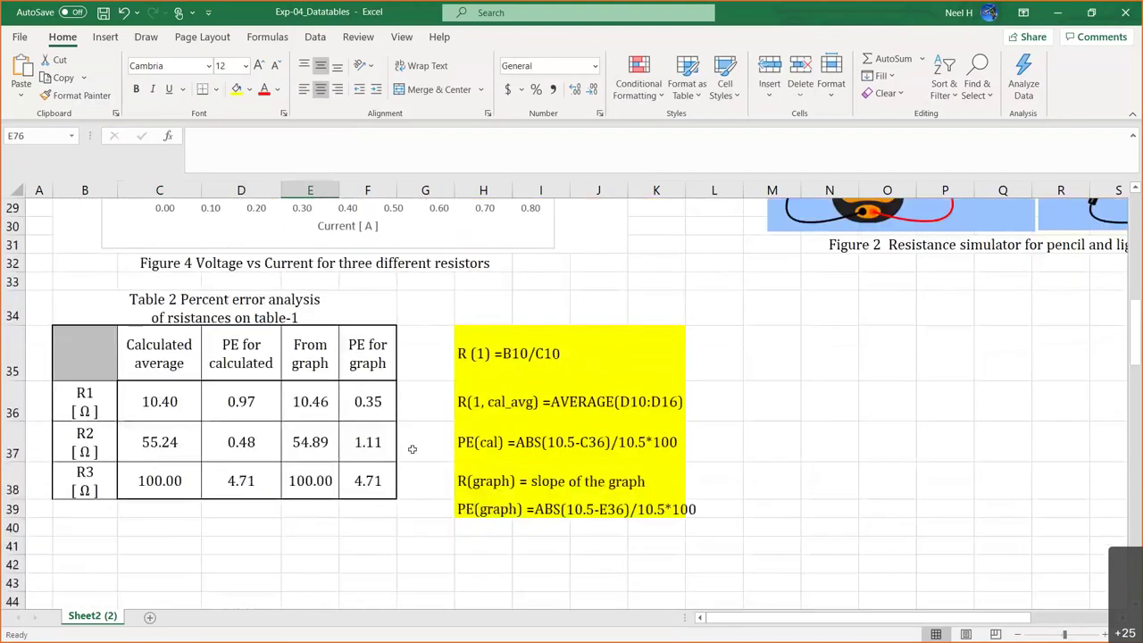
scroll(412, 449, "up", 3)
scroll(412, 449, "down", 5)
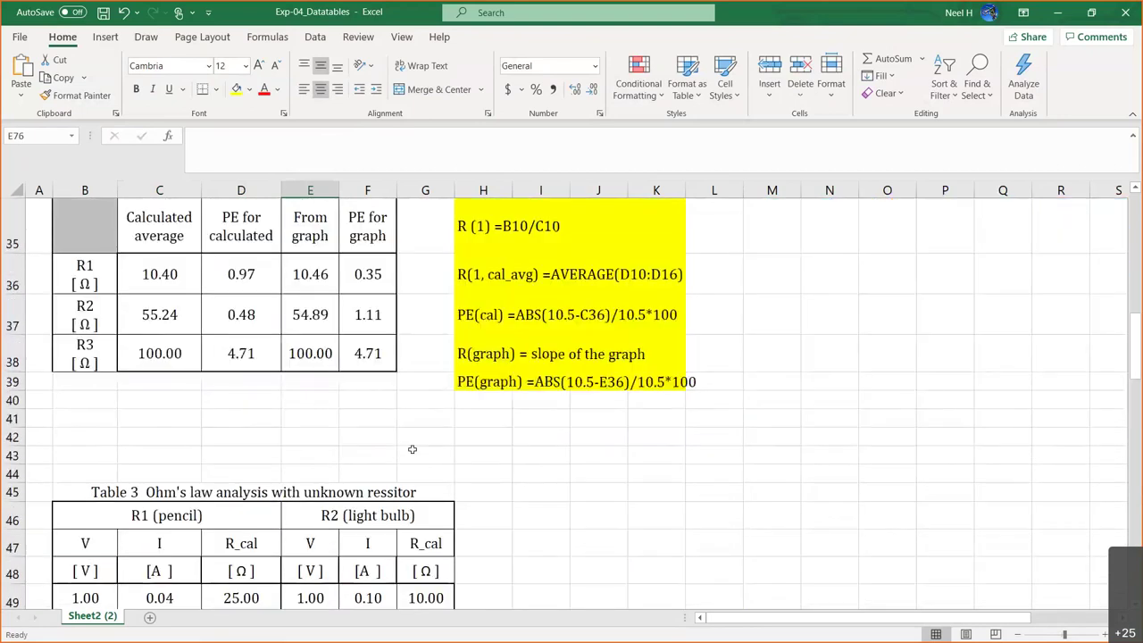
scroll(412, 451, "down", 1)
scroll(412, 451, "down", 1)
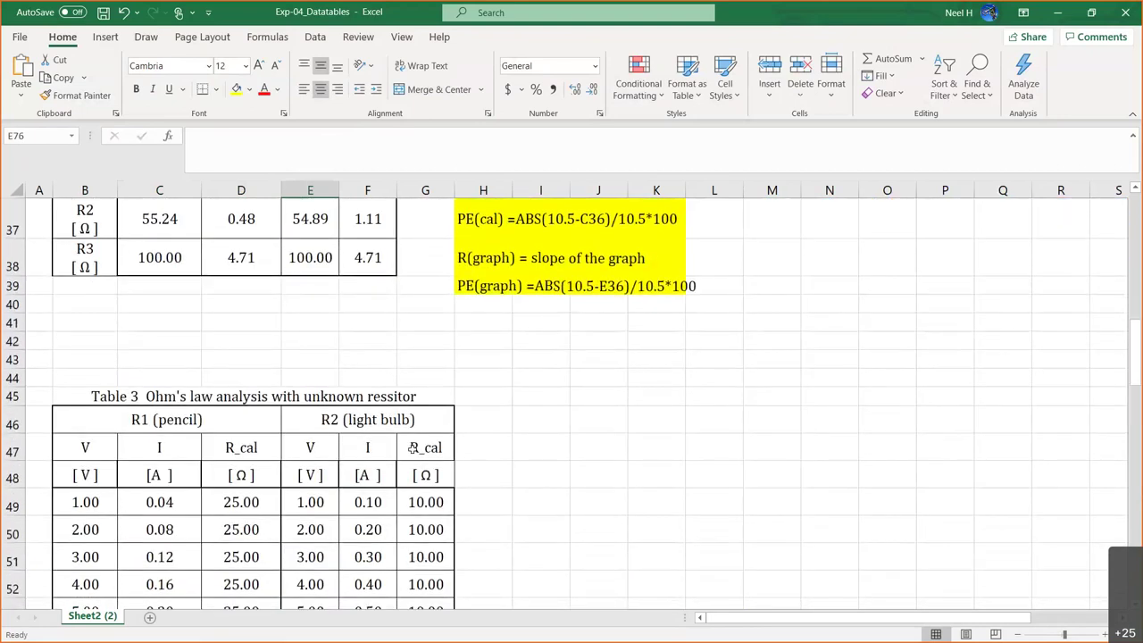
scroll(412, 449, "right", 2)
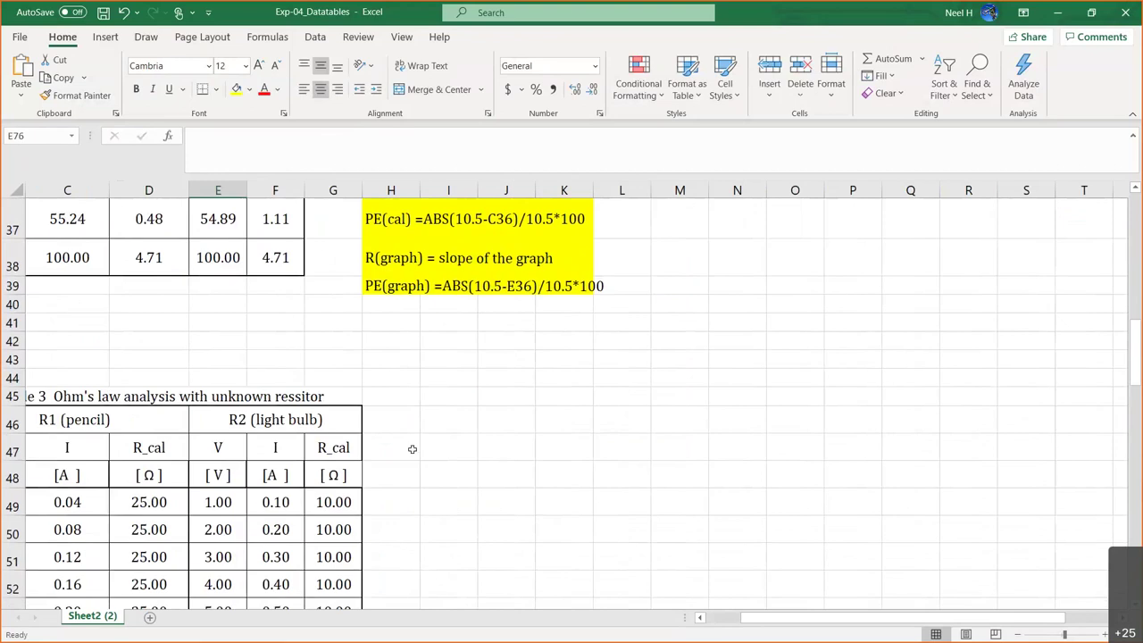
scroll(598, 495, "right", 1)
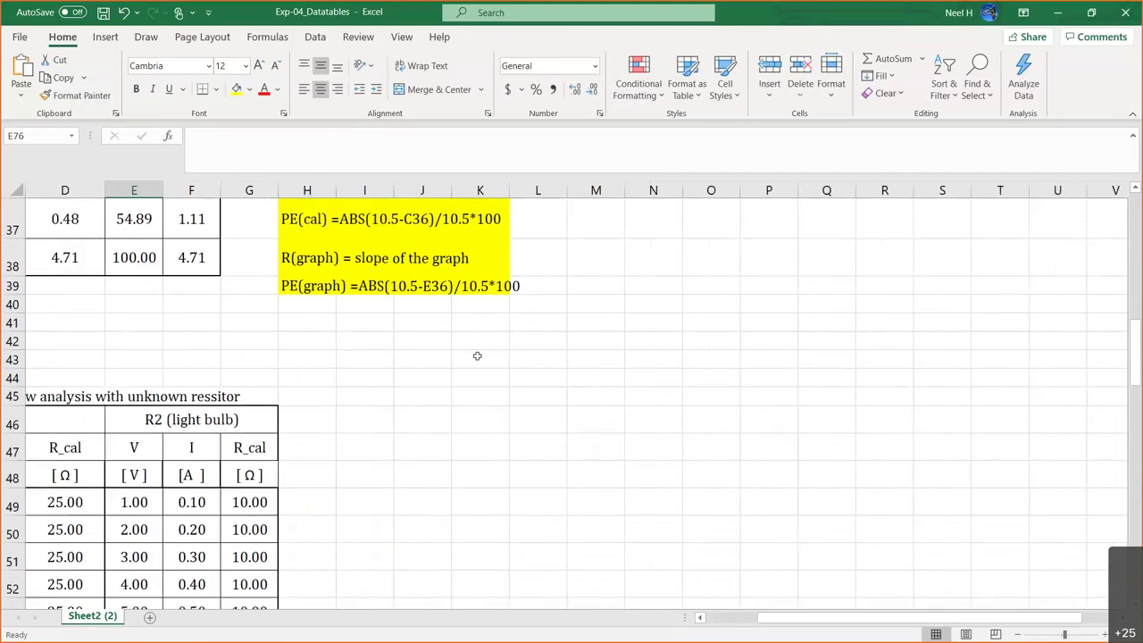
scroll(477, 356, "right", 2)
scroll(477, 355, "up", 10)
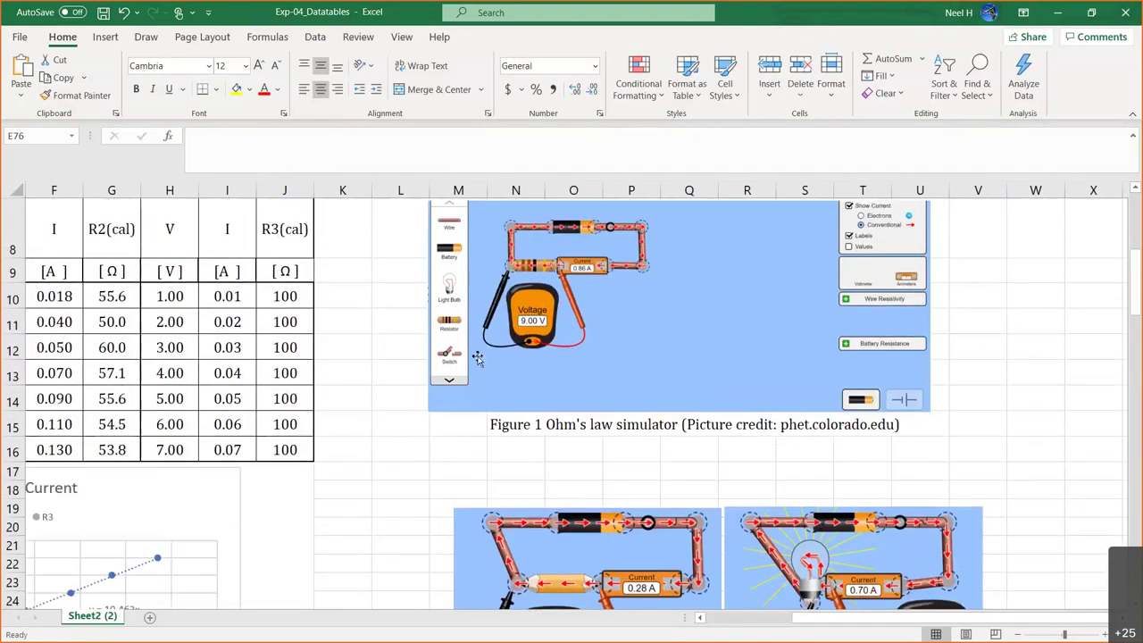
scroll(477, 356, "down", 2)
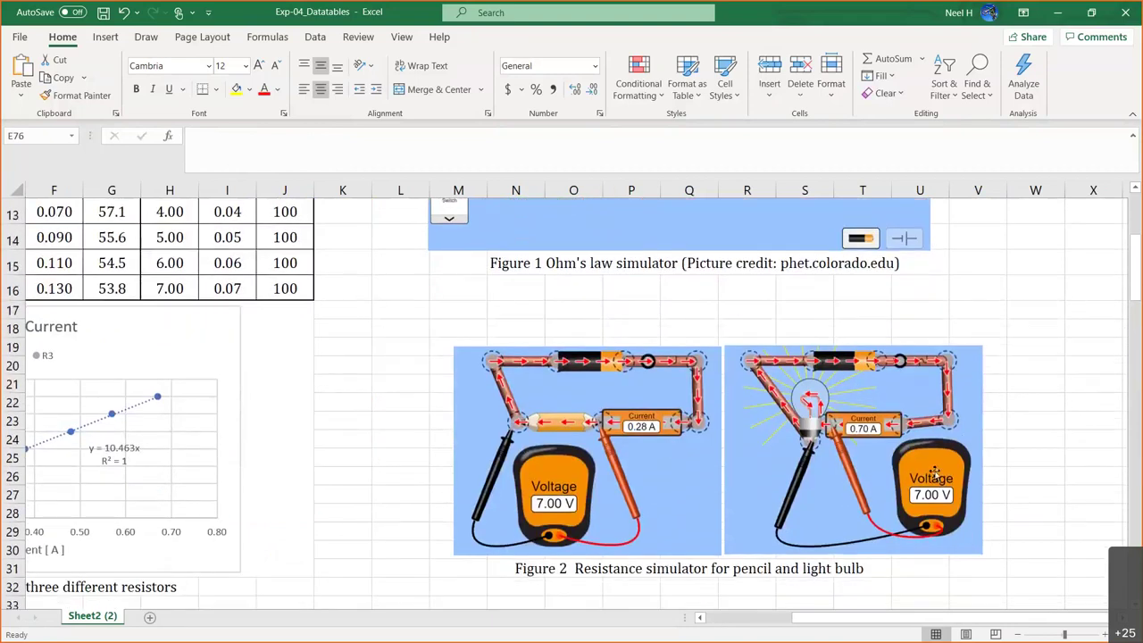
scroll(791, 480, "down", 12)
scroll(791, 480, "left", 5)
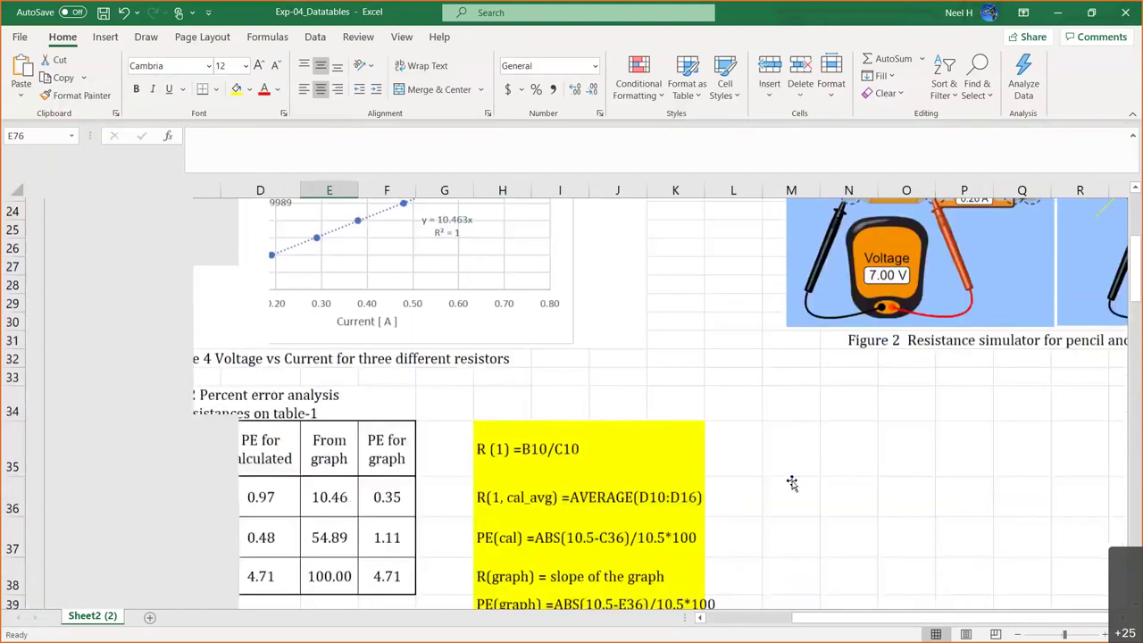
scroll(792, 480, "down", 7)
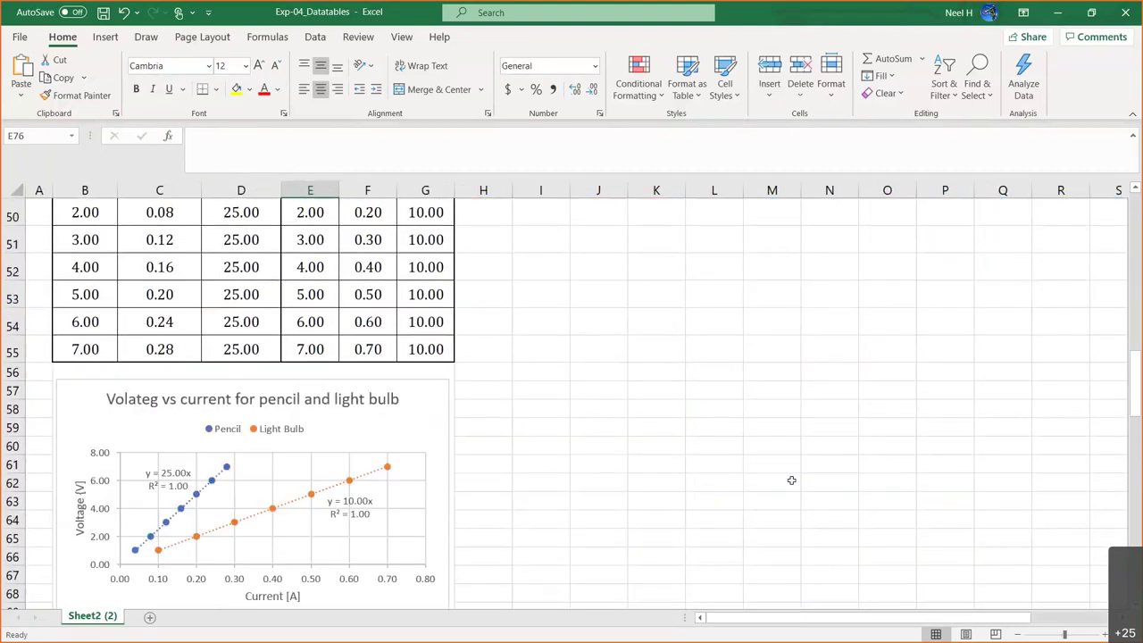
scroll(792, 480, "down", 3)
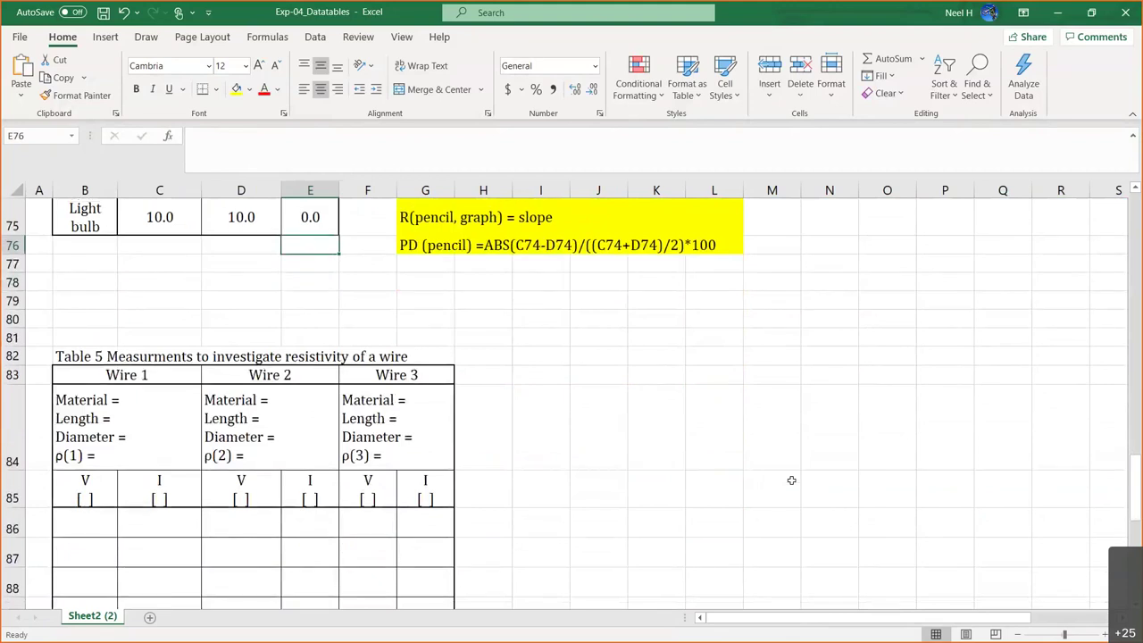
scroll(792, 481, "down", 2)
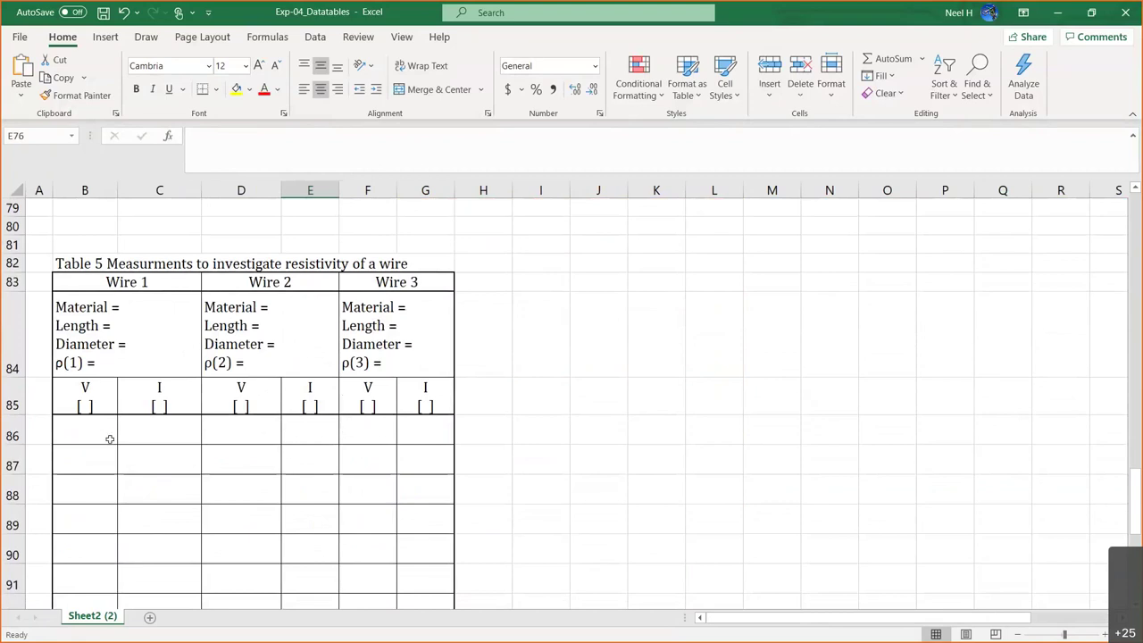
scroll(109, 438, "down", 2)
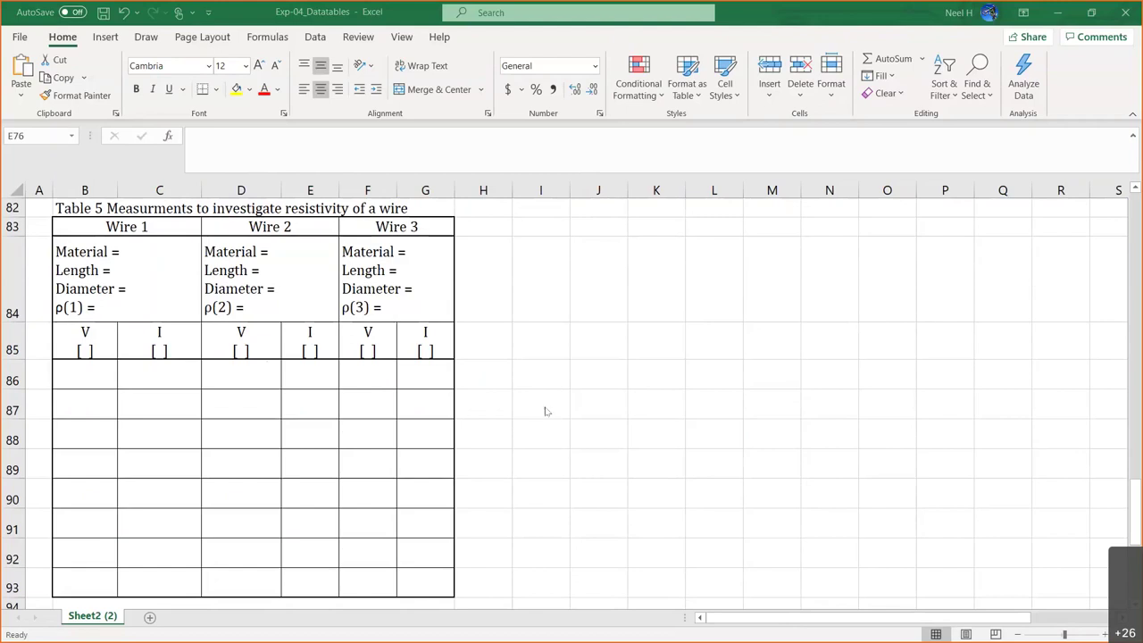
scroll(548, 411, "up", 20)
scroll(572, 404, "right", 3)
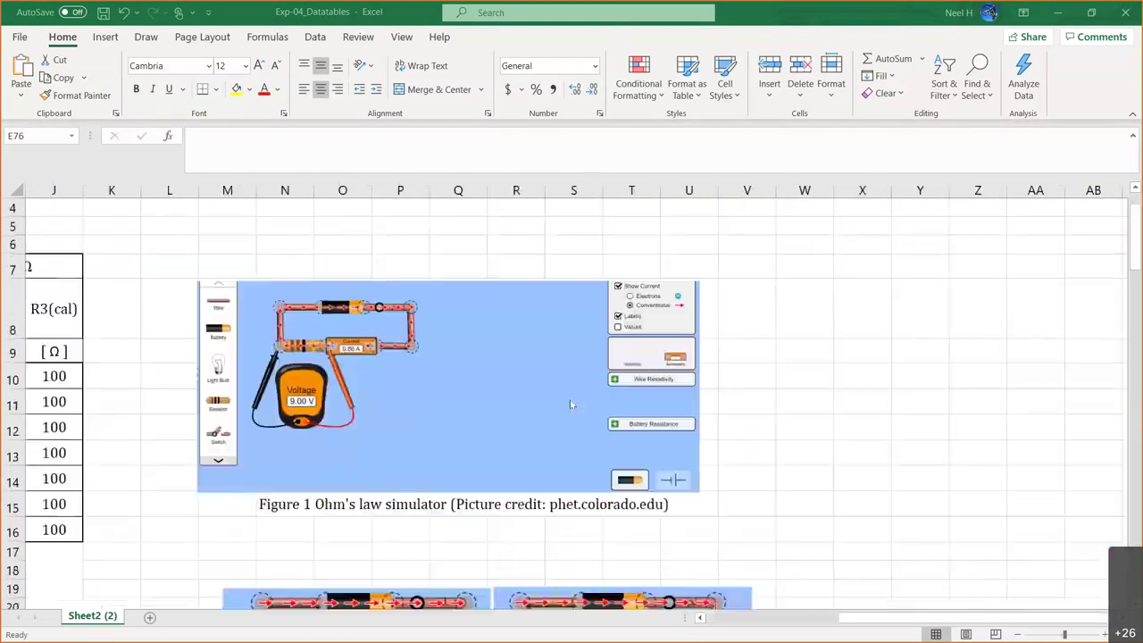
scroll(571, 404, "down", 2)
scroll(572, 405, "left", 4)
scroll(572, 405, "right", 4)
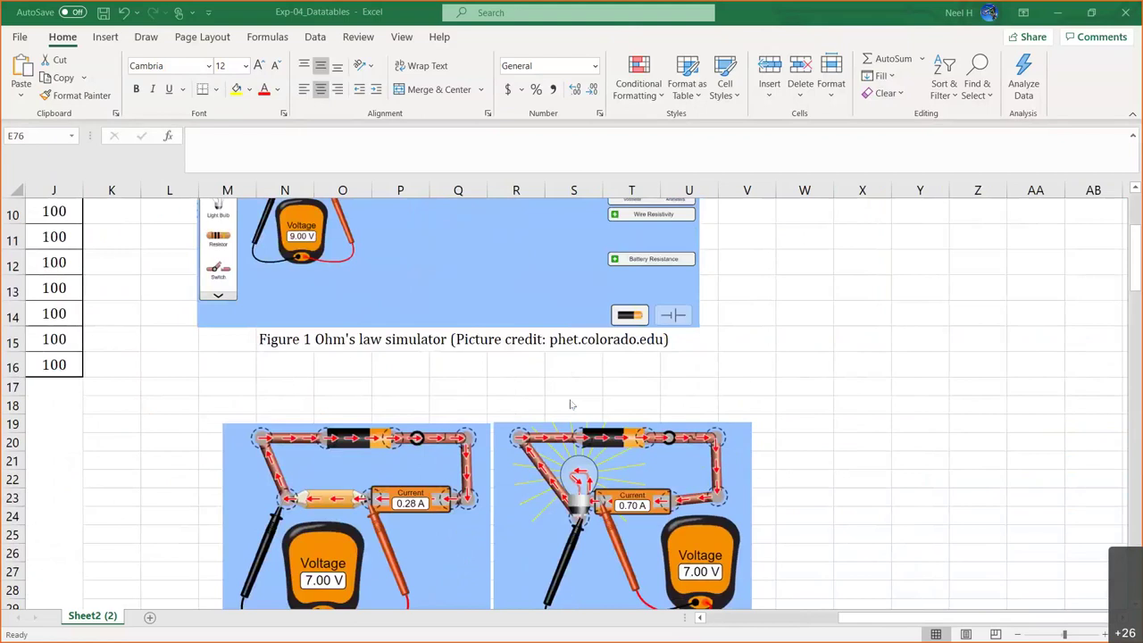
scroll(572, 404, "down", 2)
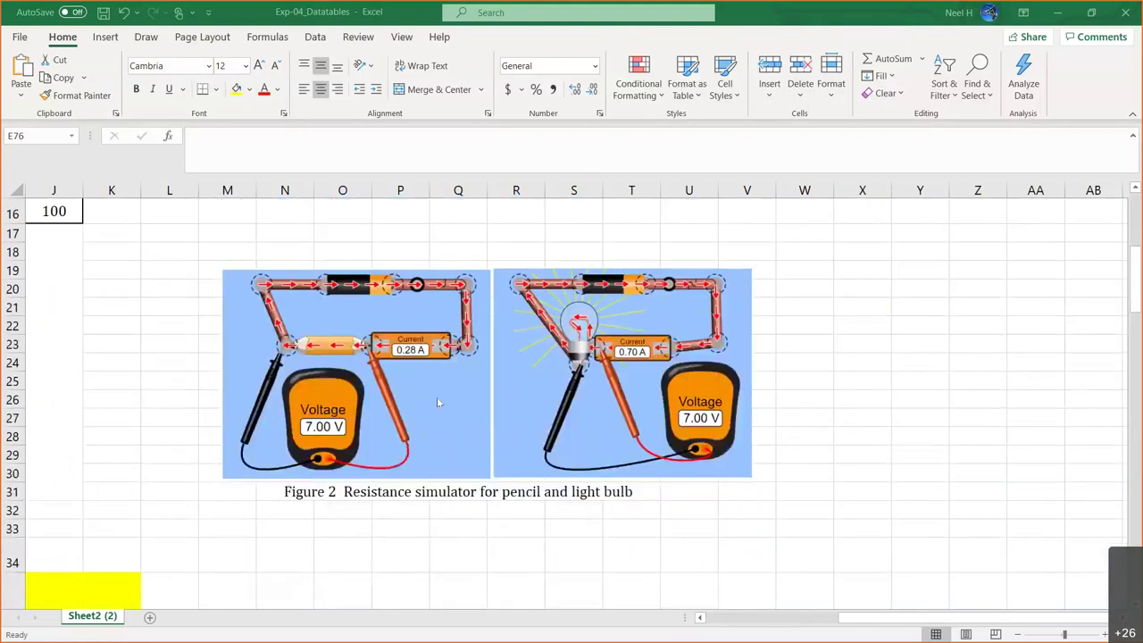
left_click(603, 411)
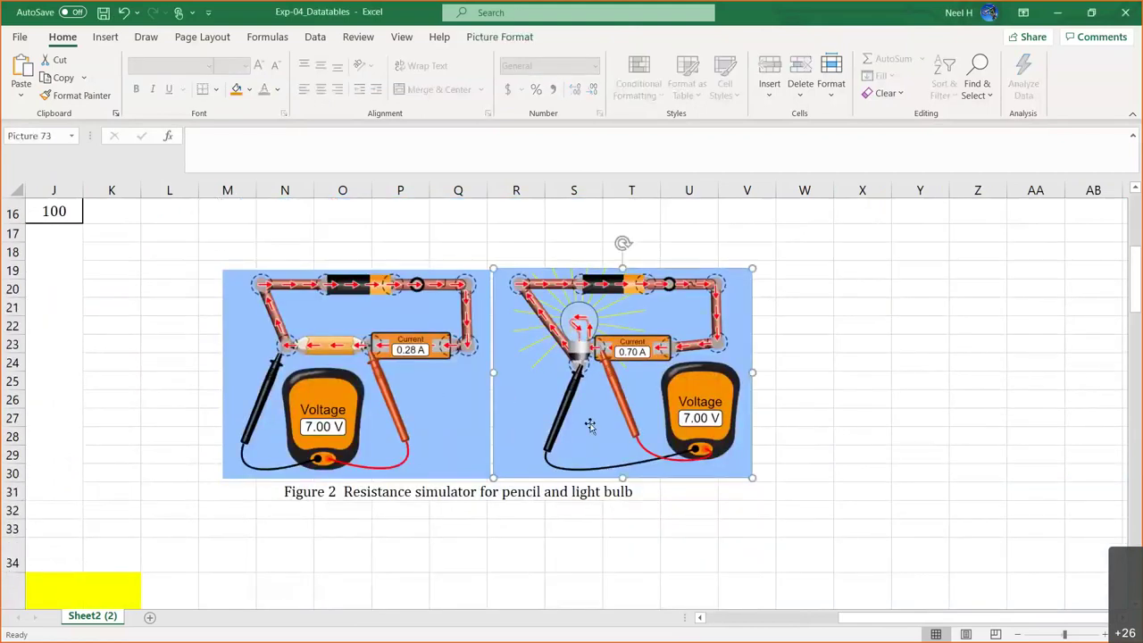
left_click(398, 496)
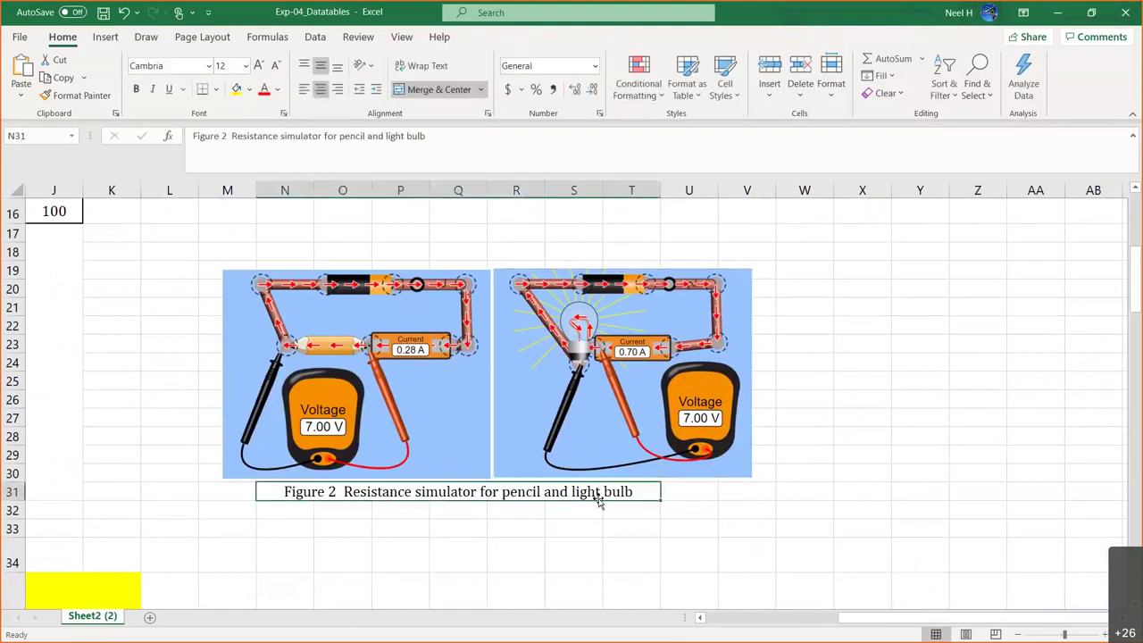
Step: Enter the caption 'Figure 3 Resistivity simulator' in cell N39
scroll(599, 502, "up", 1)
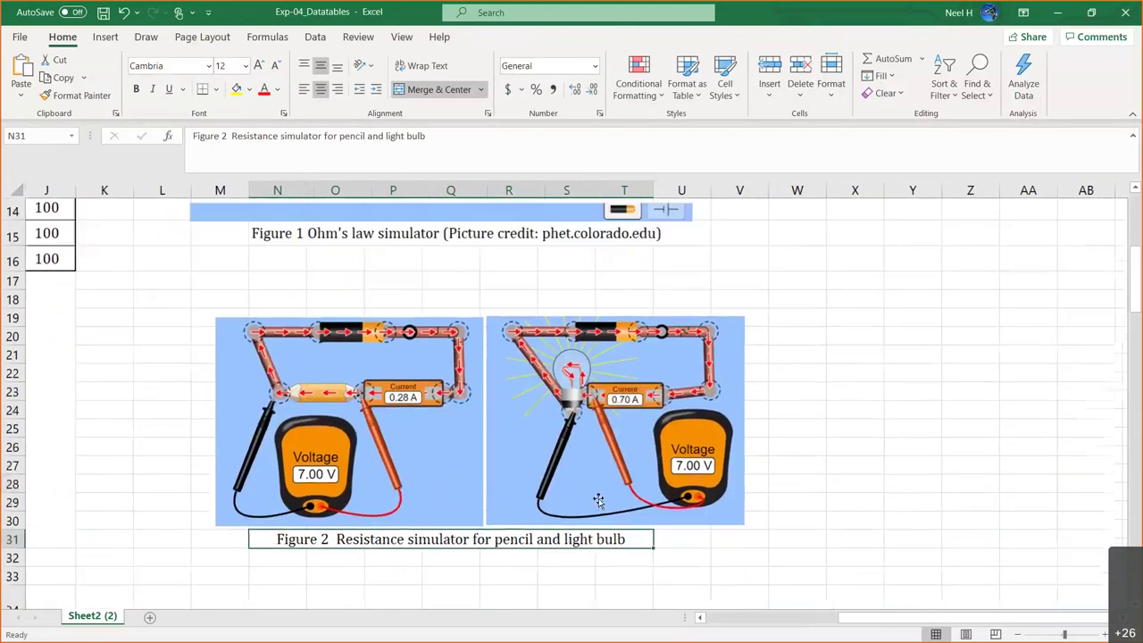
scroll(598, 502, "up", 1)
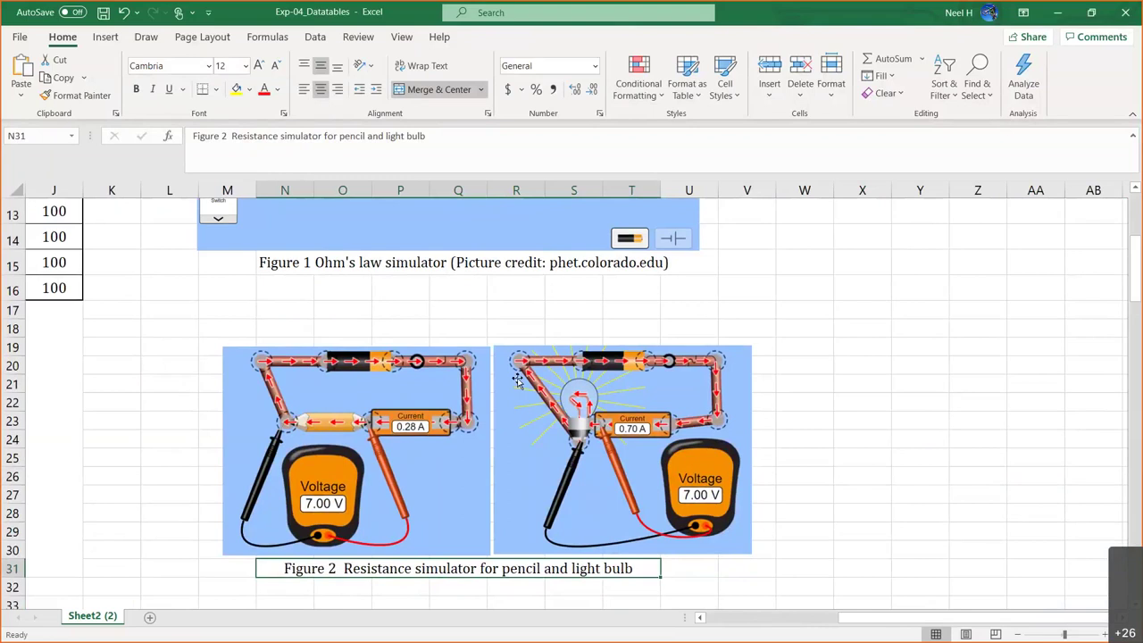
scroll(518, 380, "up", 1)
scroll(518, 380, "right", 1)
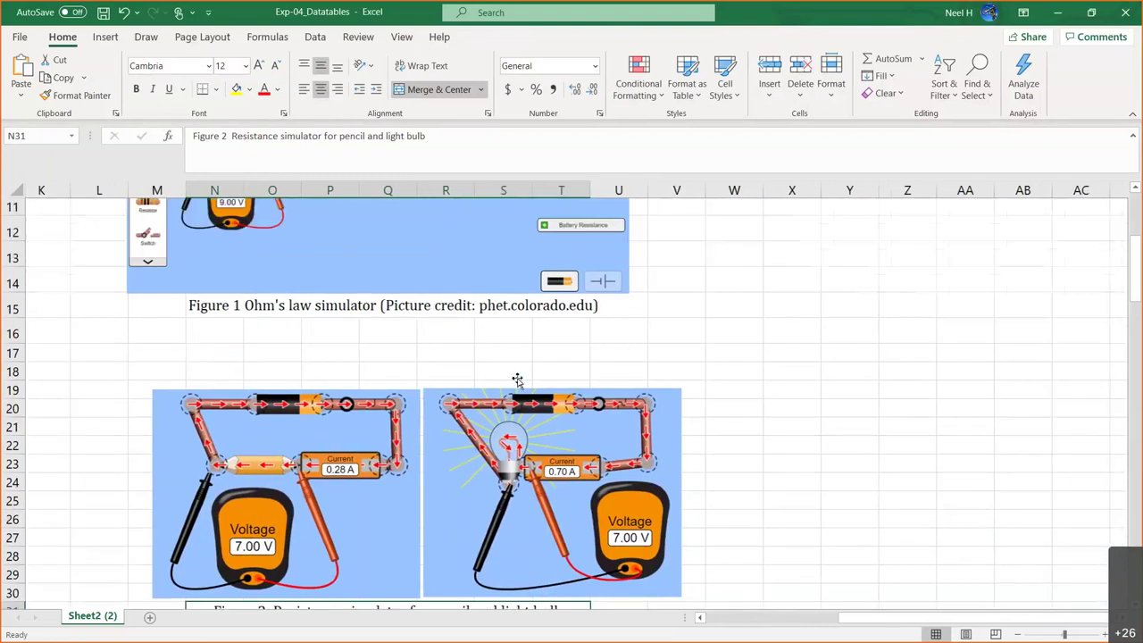
left_click(808, 315)
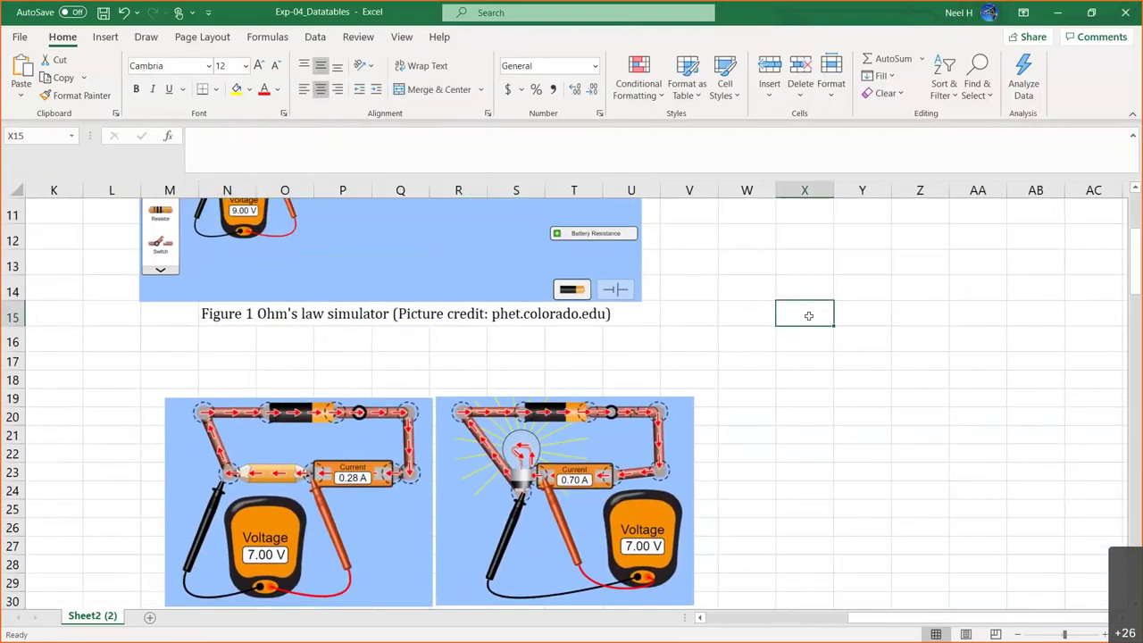
scroll(806, 318, "down", 7)
scroll(806, 318, "left", 2)
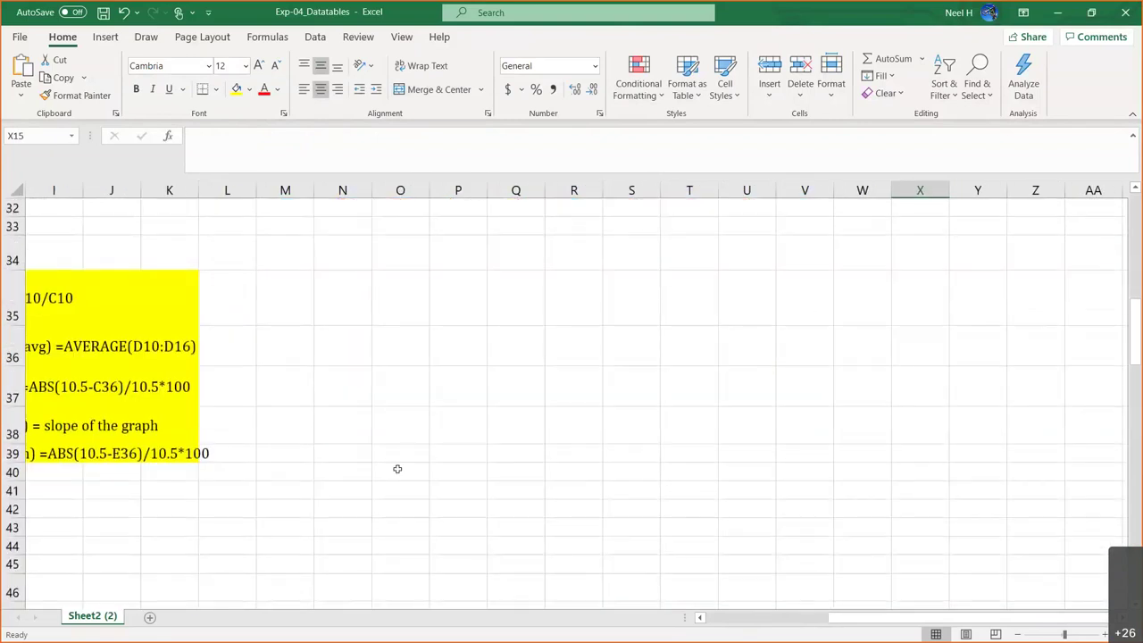
left_click(351, 461)
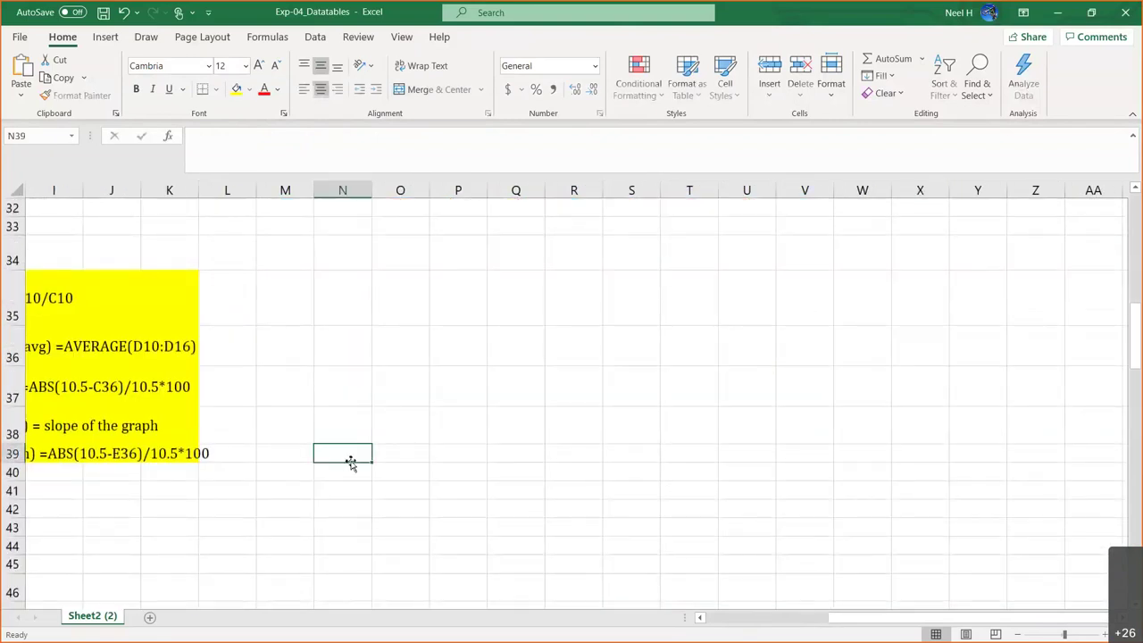
type("Figure 3")
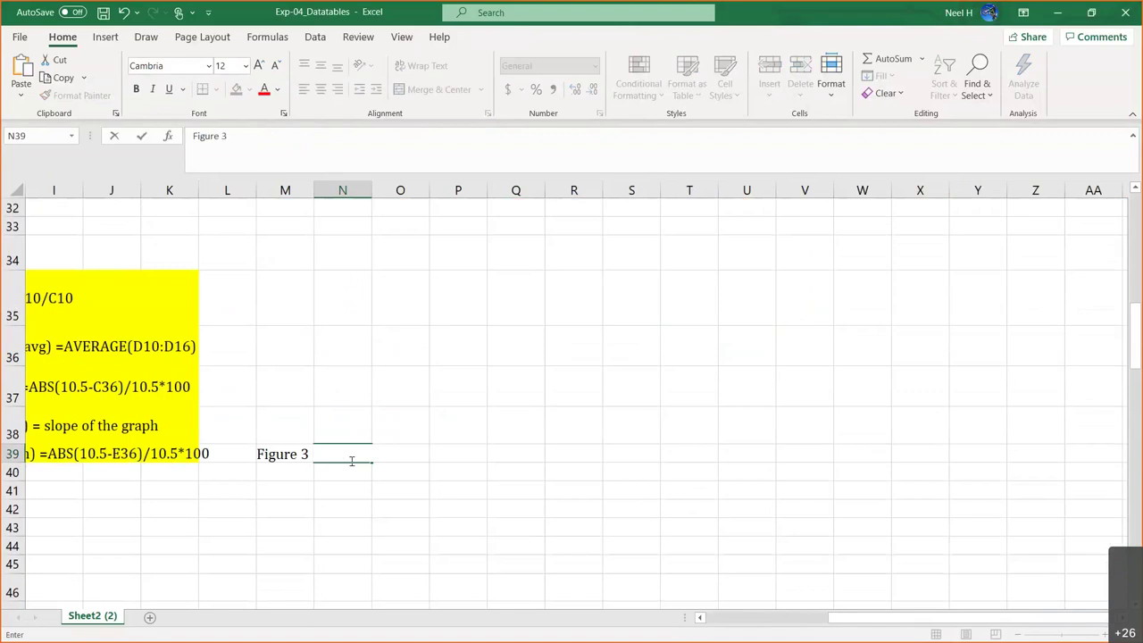
type(" Resistivity simulator")
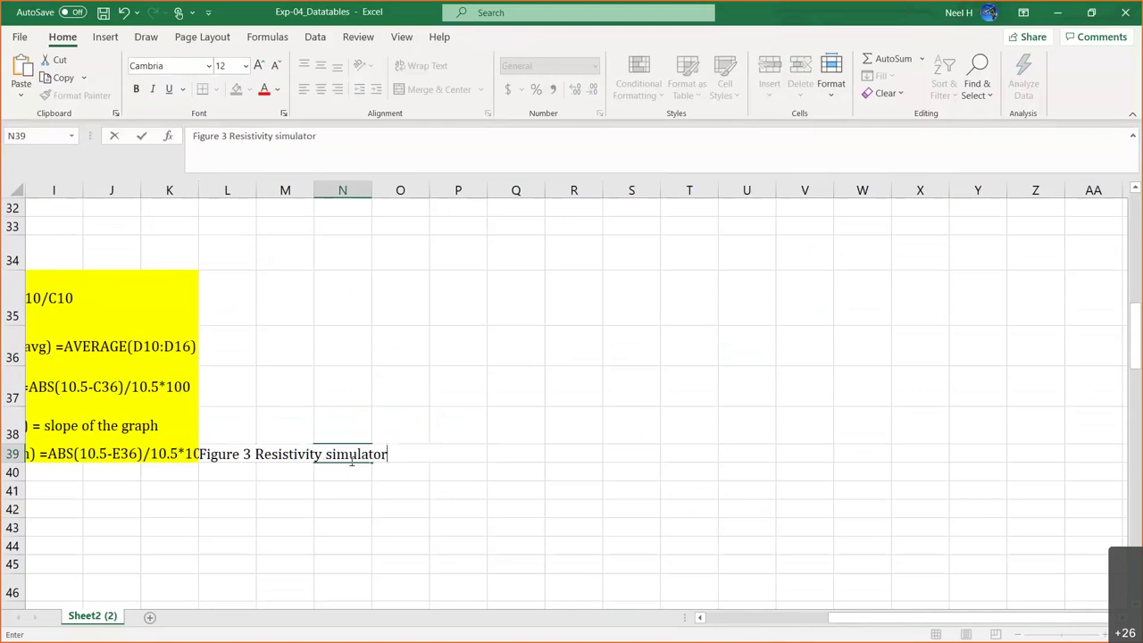
key("Return")
Step: Merge N39:S39 and centre the Figure 3 caption across it
left_click_drag(342, 449, 612, 458)
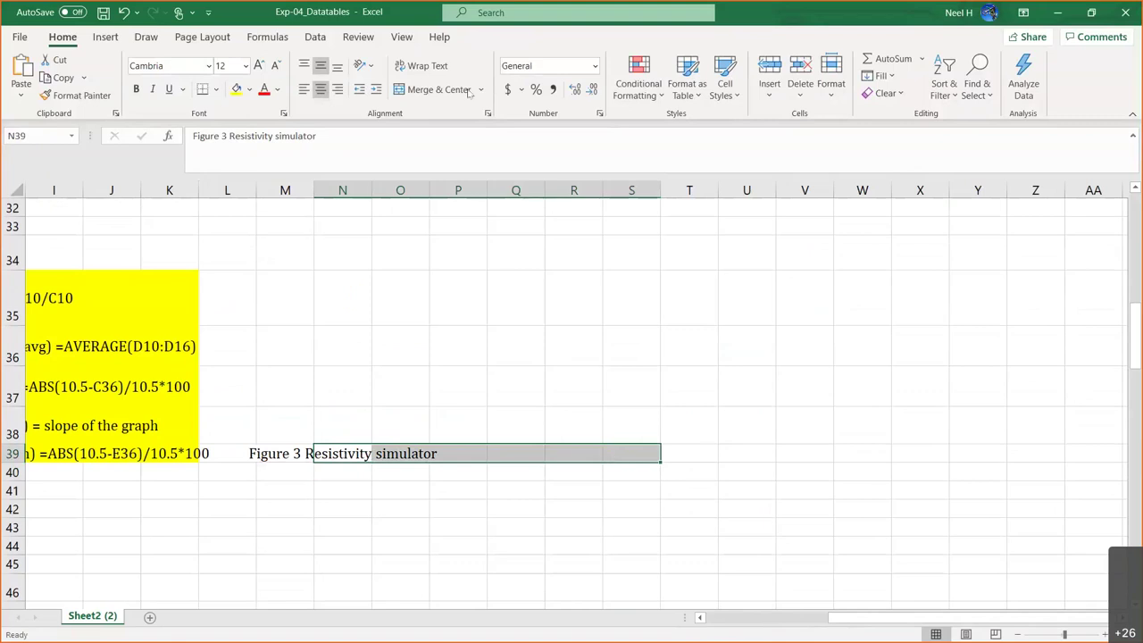
left_click(439, 89)
scroll(381, 451, "left", 5)
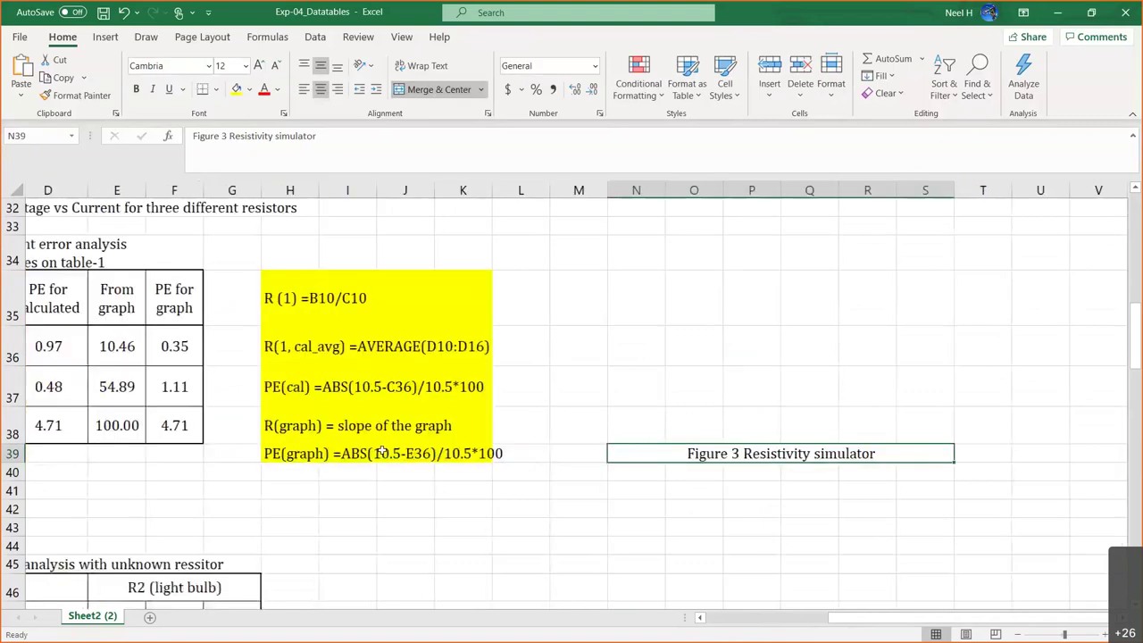
Step: Check the Voltage vs Current chart and the Figure 4 and 5 captions, then scroll to Table 5
scroll(381, 451, "up", 3)
scroll(382, 451, "up", 3)
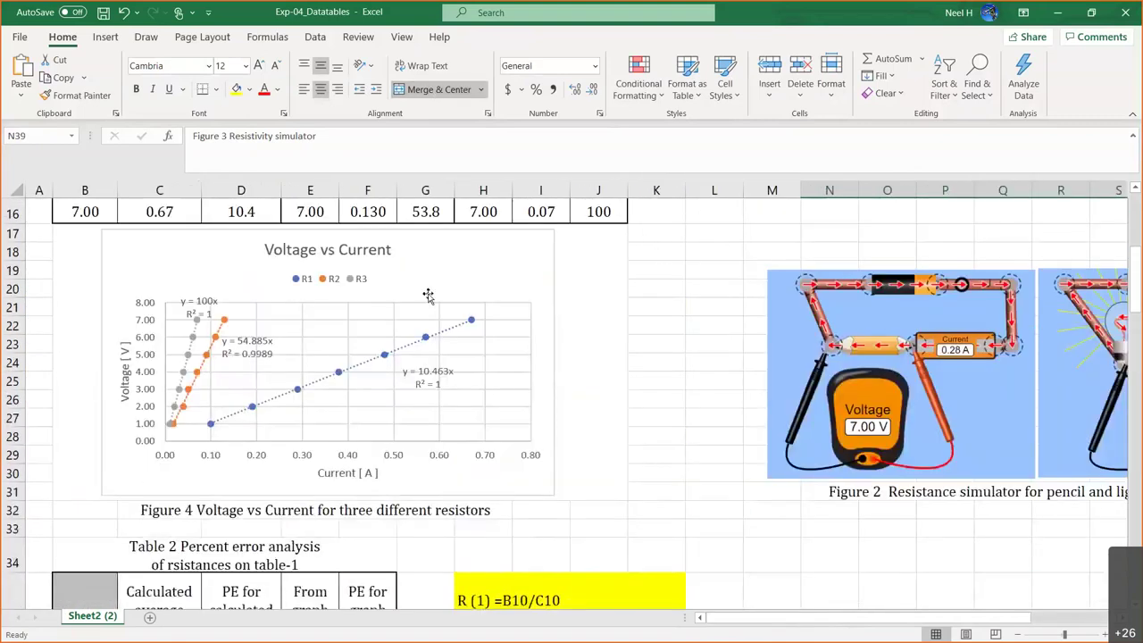
left_click(434, 278)
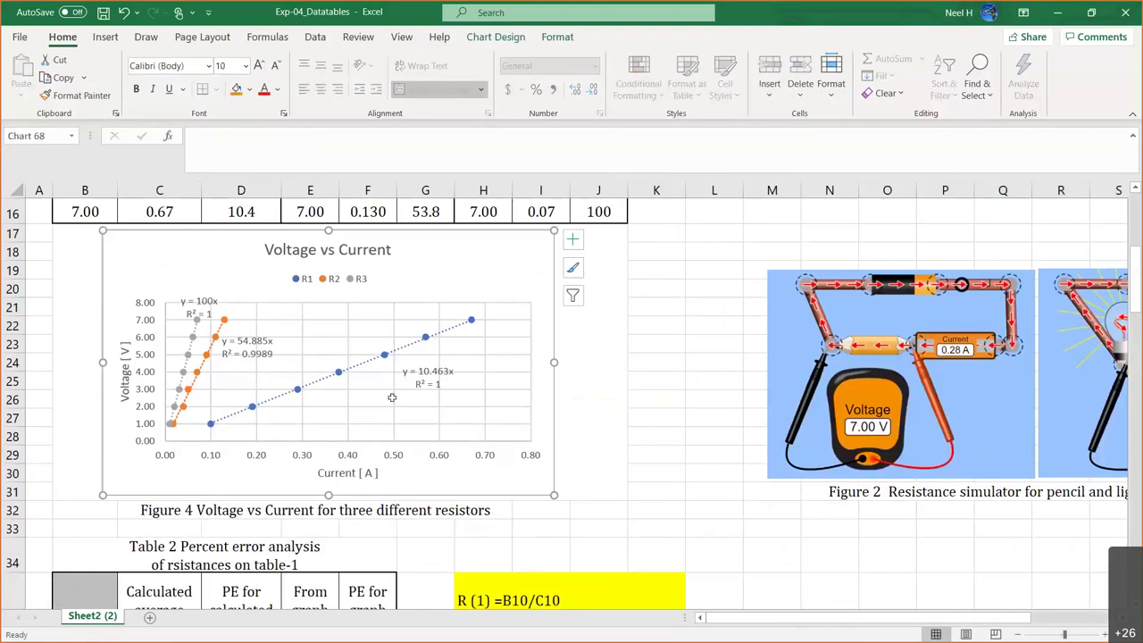
left_click(234, 514)
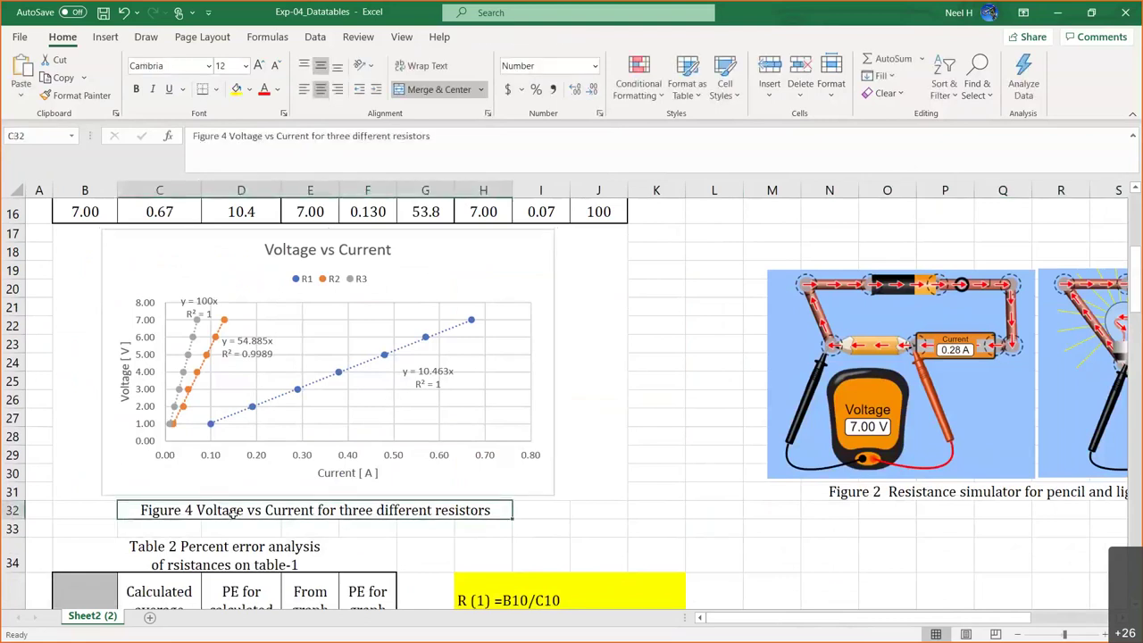
scroll(233, 514, "down", 9)
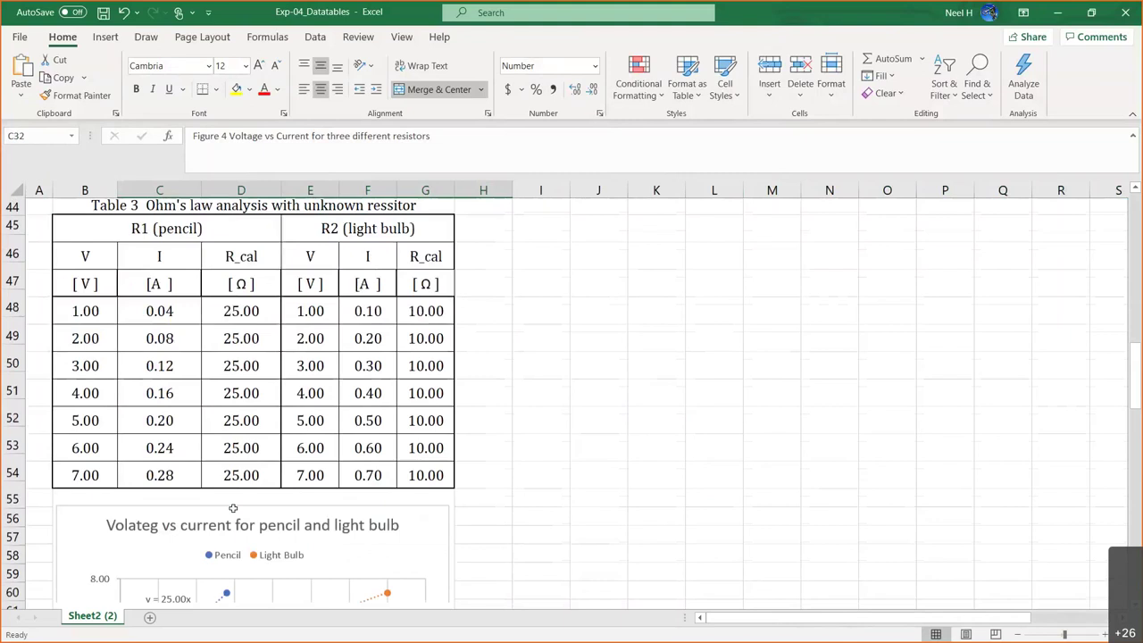
scroll(233, 508, "down", 3)
left_click(193, 549)
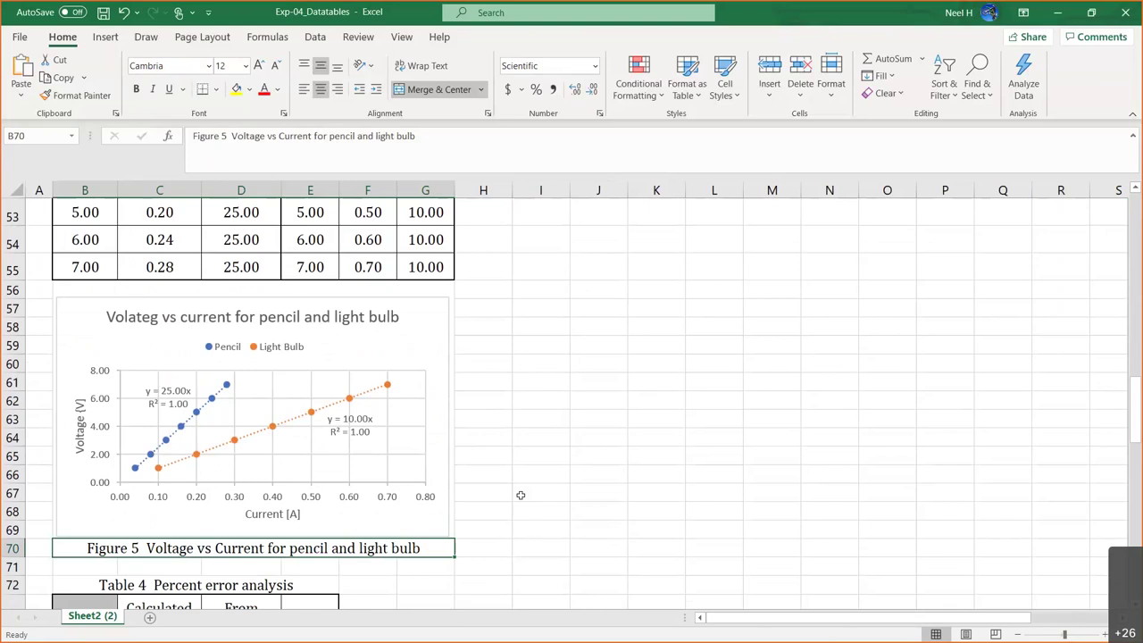
scroll(521, 495, "down", 8)
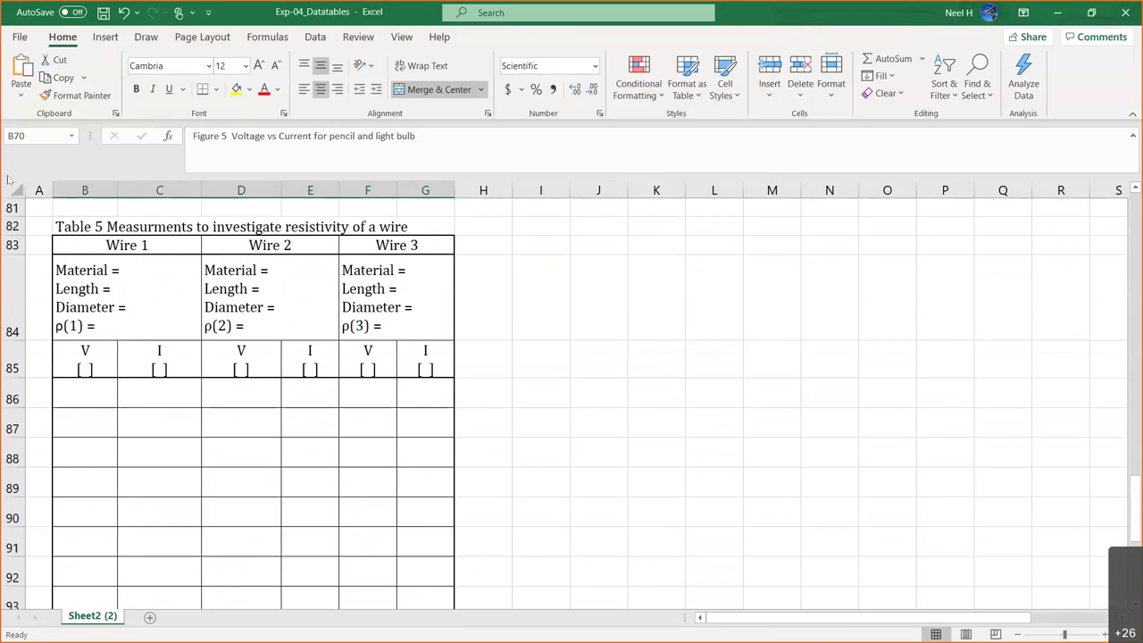
Step: Restore down the Excel window and bring up the Experiment-04 PDF handout
left_click(1092, 12)
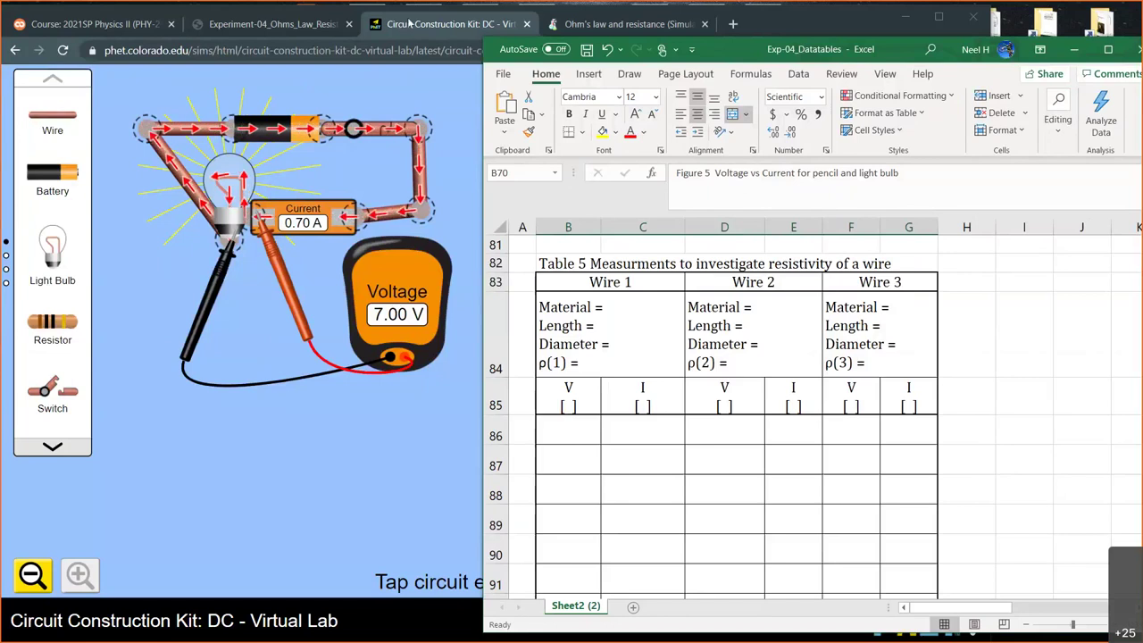
left_click(290, 24)
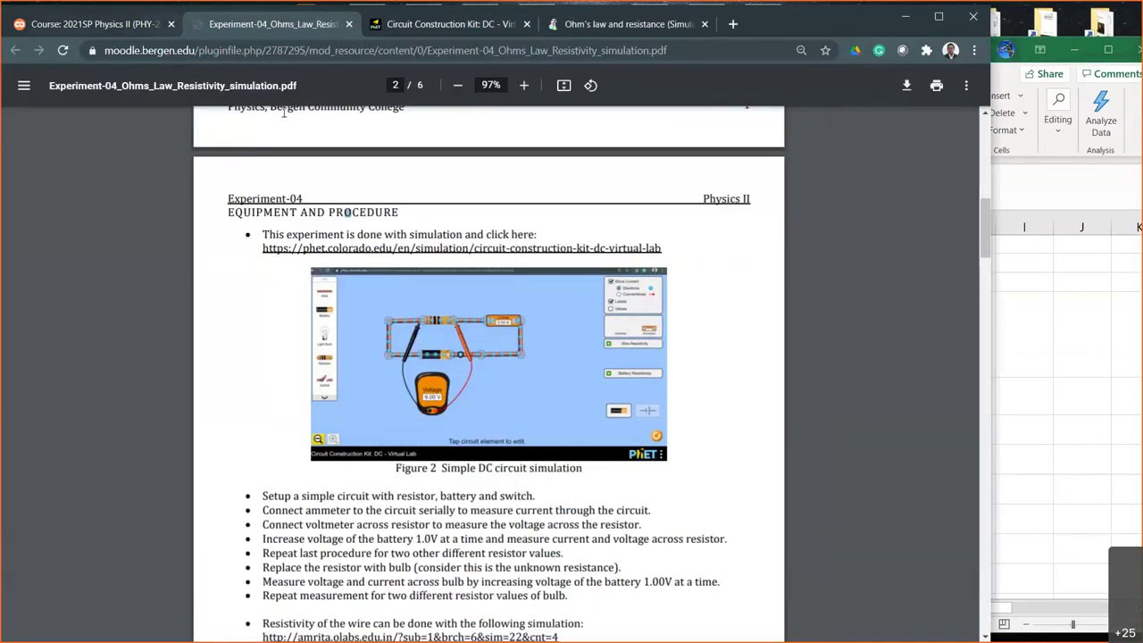
Step: Review the Experiment-04 procedure, then switch to the Ohm's law and resistance simulator
scroll(464, 344, "down", 4)
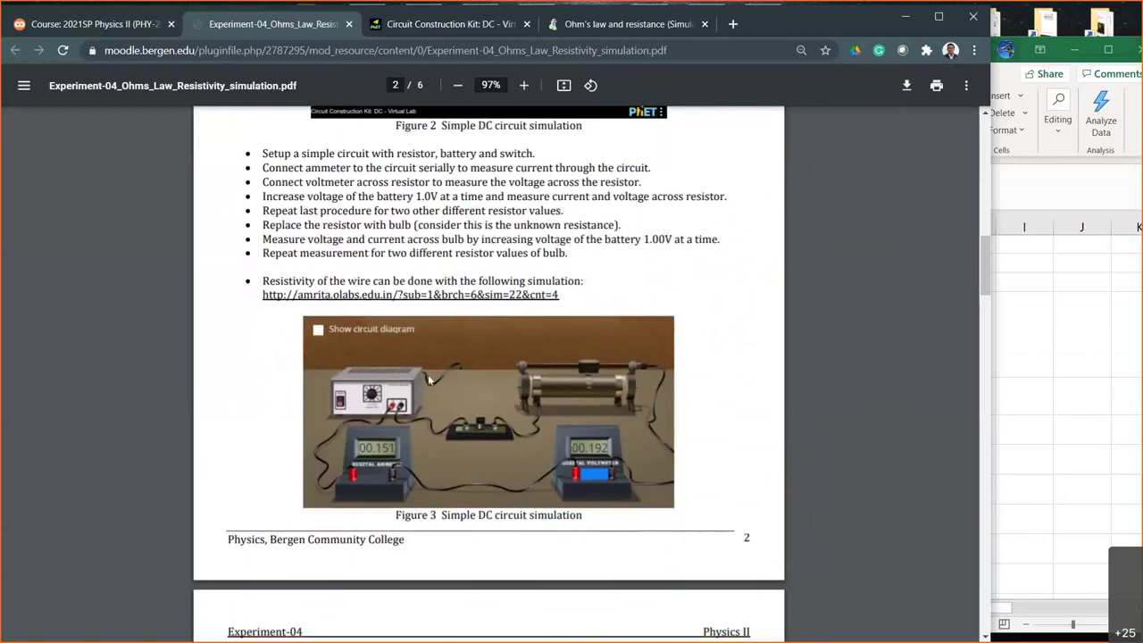
scroll(436, 302, "up", 1)
scroll(437, 302, "up", 2)
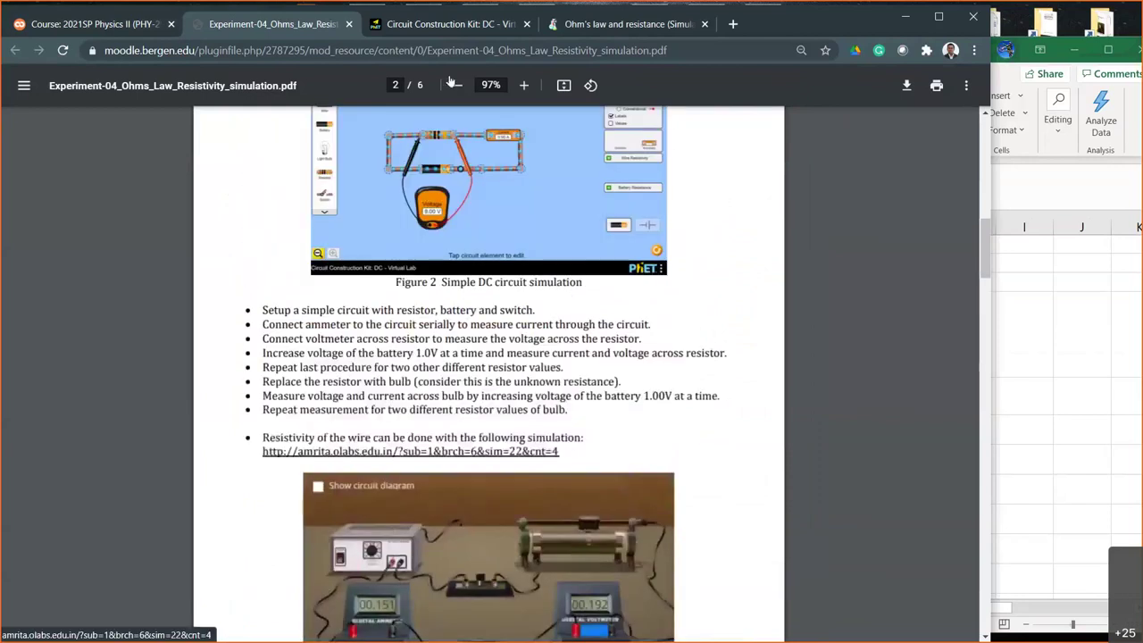
left_click(622, 28)
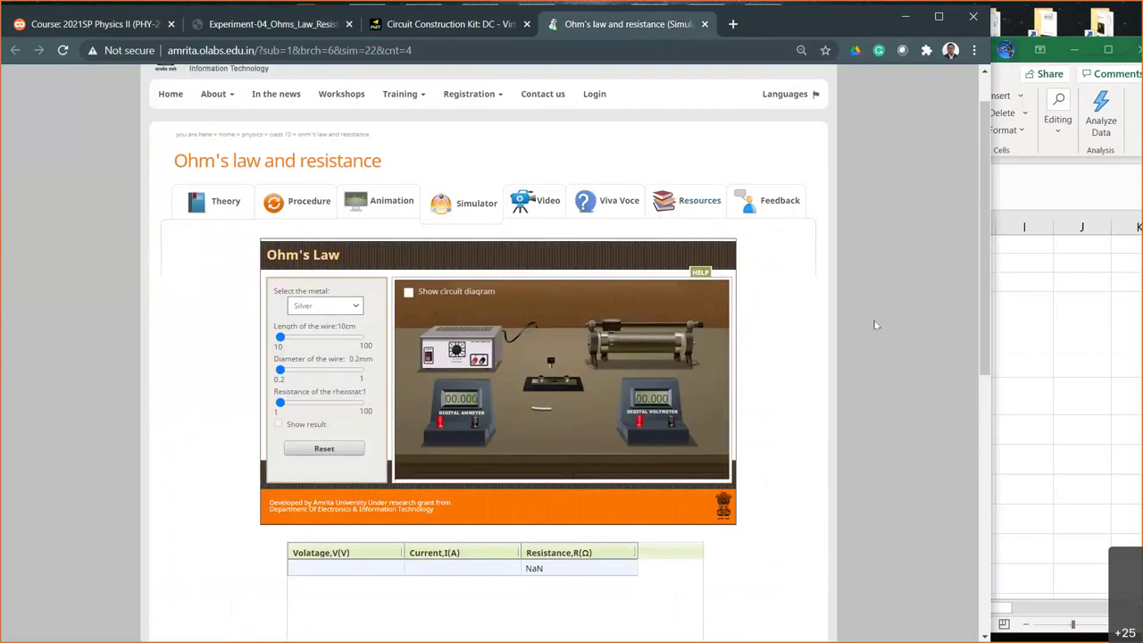
Step: Zoom into the simulator page and widen the browser window over the spreadsheet
scroll(876, 325, "up", 3, "ctrl")
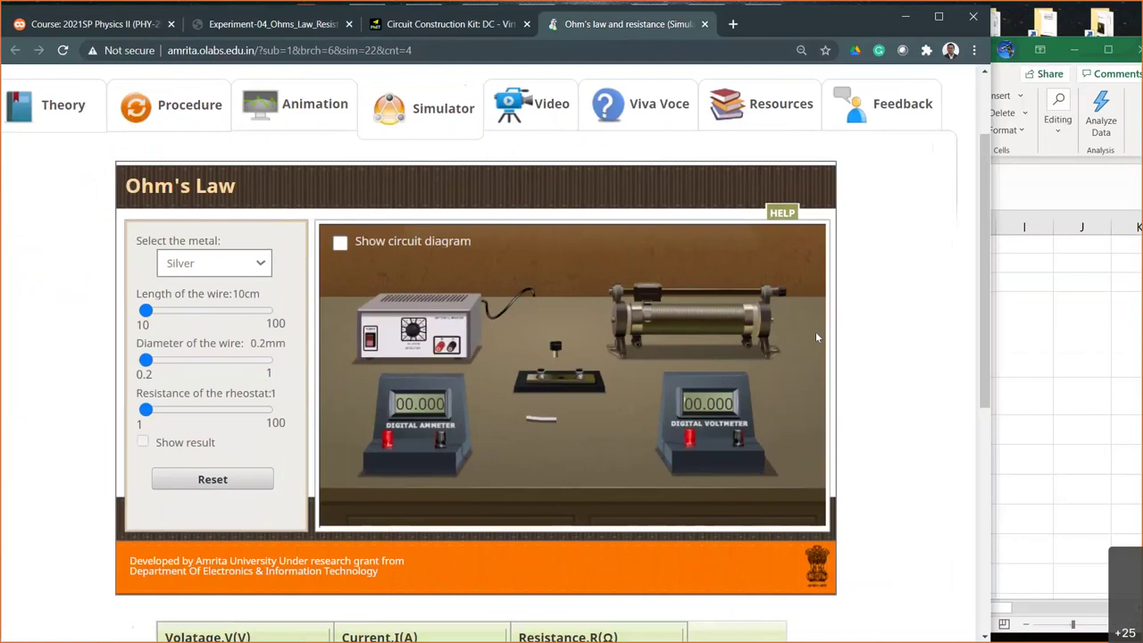
scroll(816, 338, "up", 3, "ctrl")
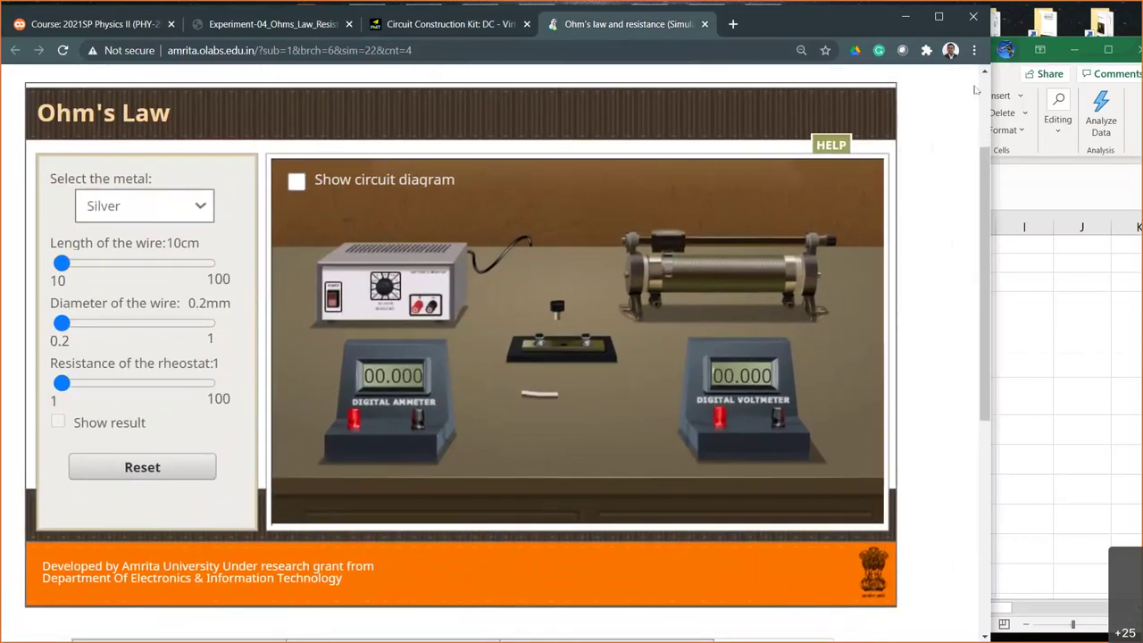
left_click_drag(1008, 85, 1094, 91)
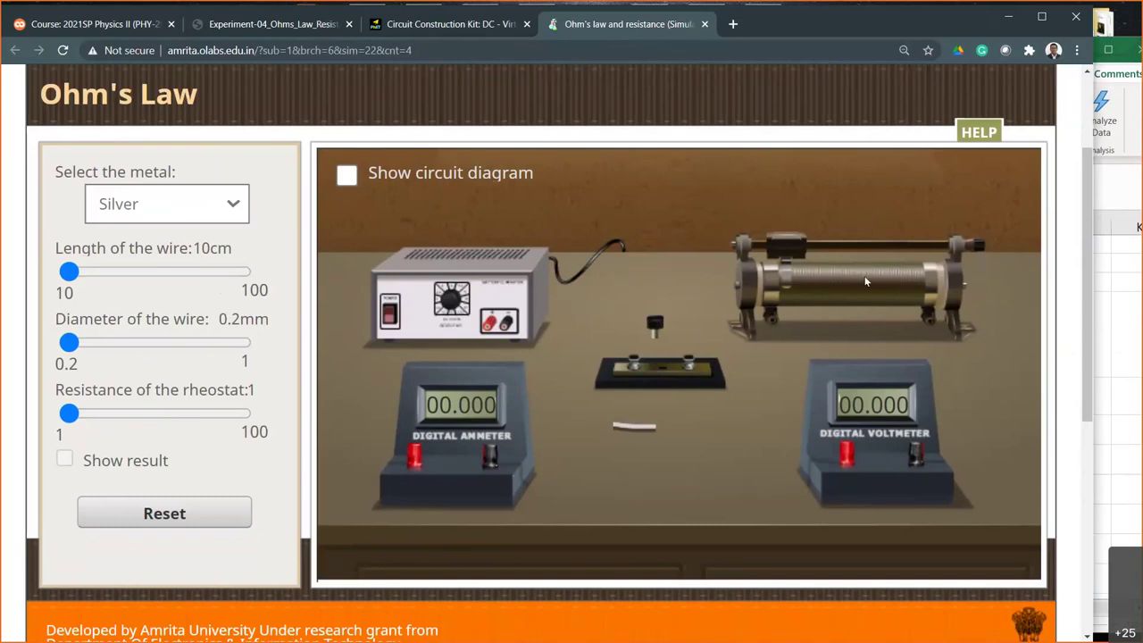
Step: Move the rheostat slider from 82 back down to a resistance of 36
left_click_drag(787, 248, 886, 245)
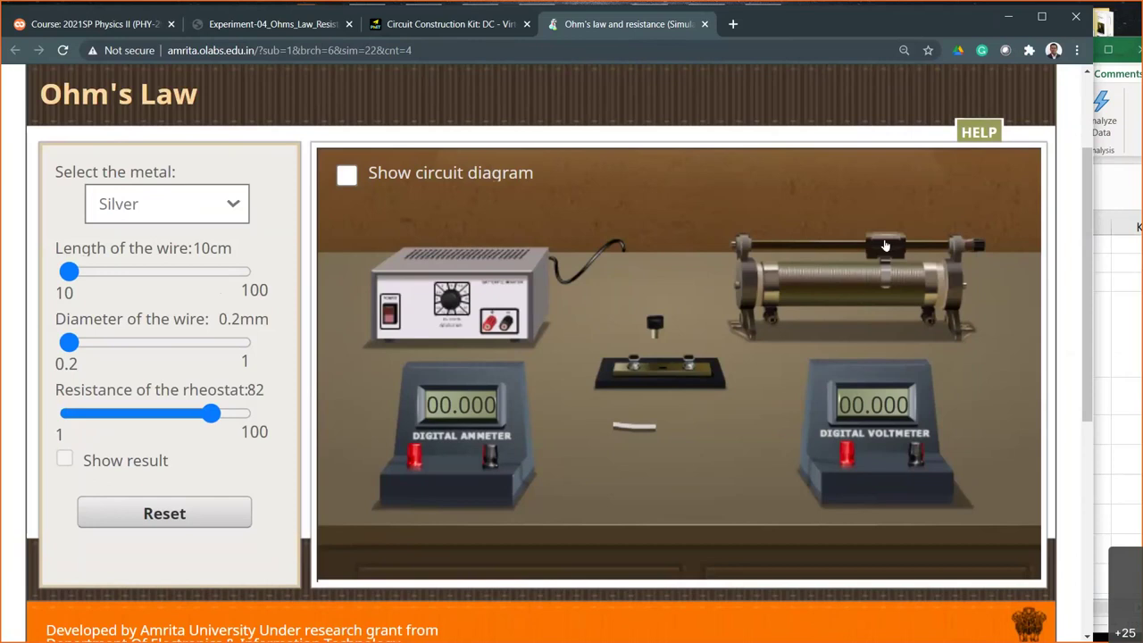
left_click_drag(886, 245, 815, 266)
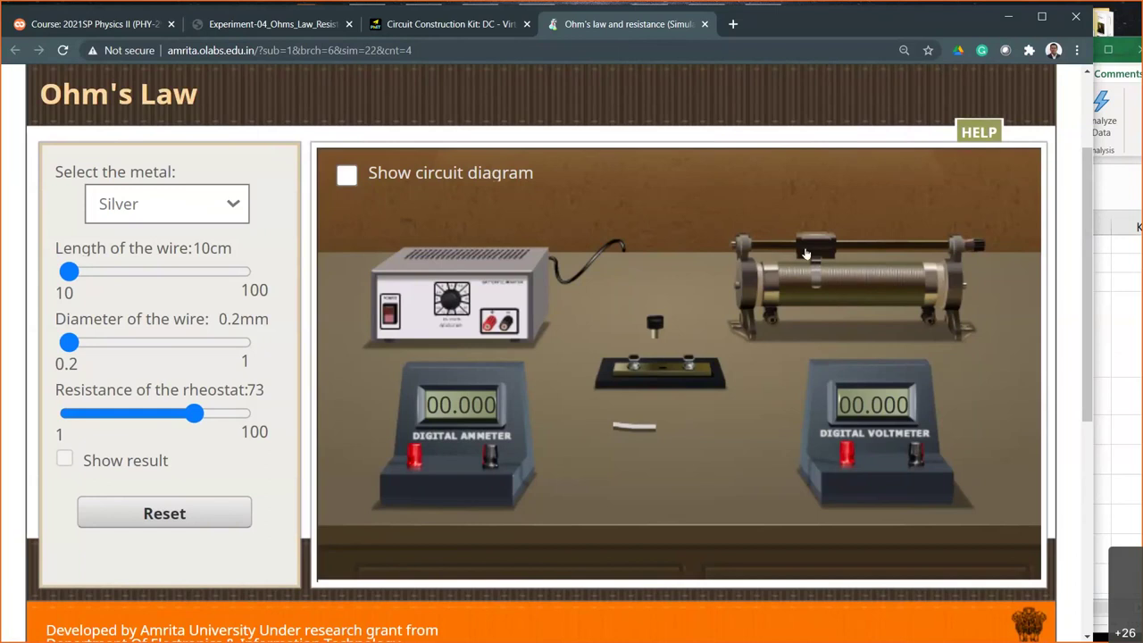
left_click_drag(807, 249, 833, 277)
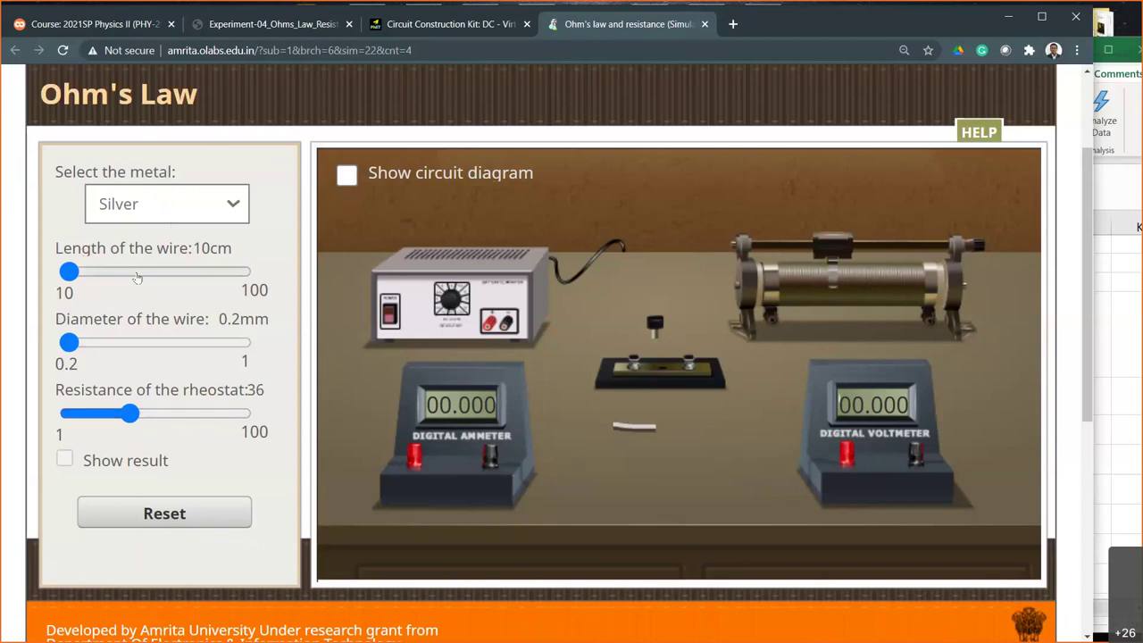
Step: Choose Copper from the 'Select the metal' dropdown
left_click(195, 209)
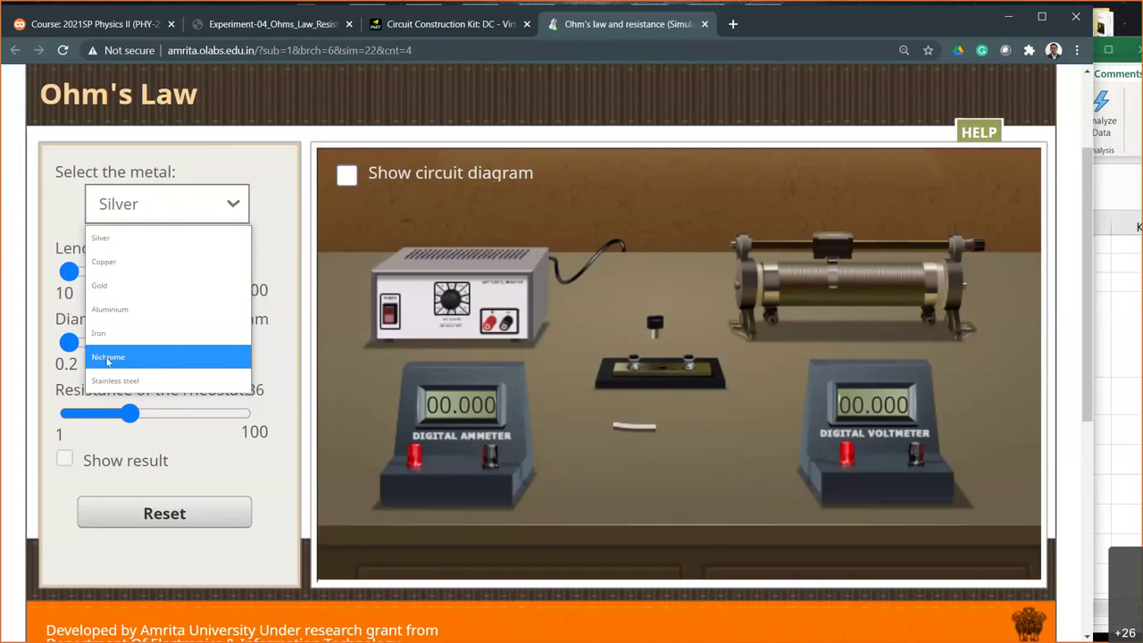
left_click(116, 263)
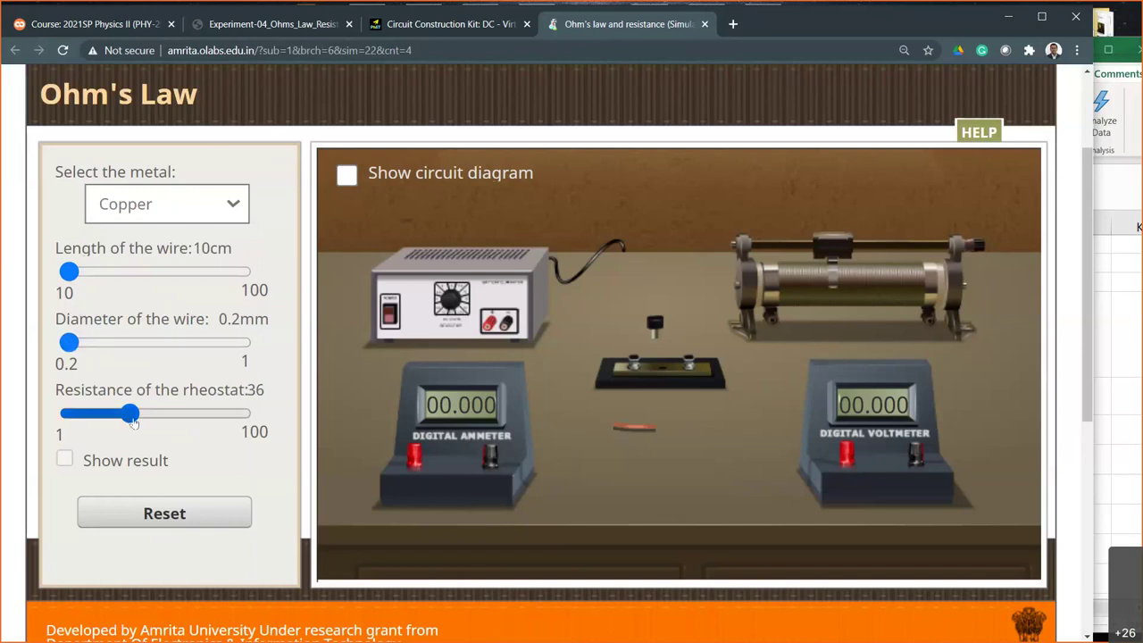
Step: Set the rheostat to its minimum of 1 and turn on the circuit diagram
left_click_drag(132, 424, 61, 414)
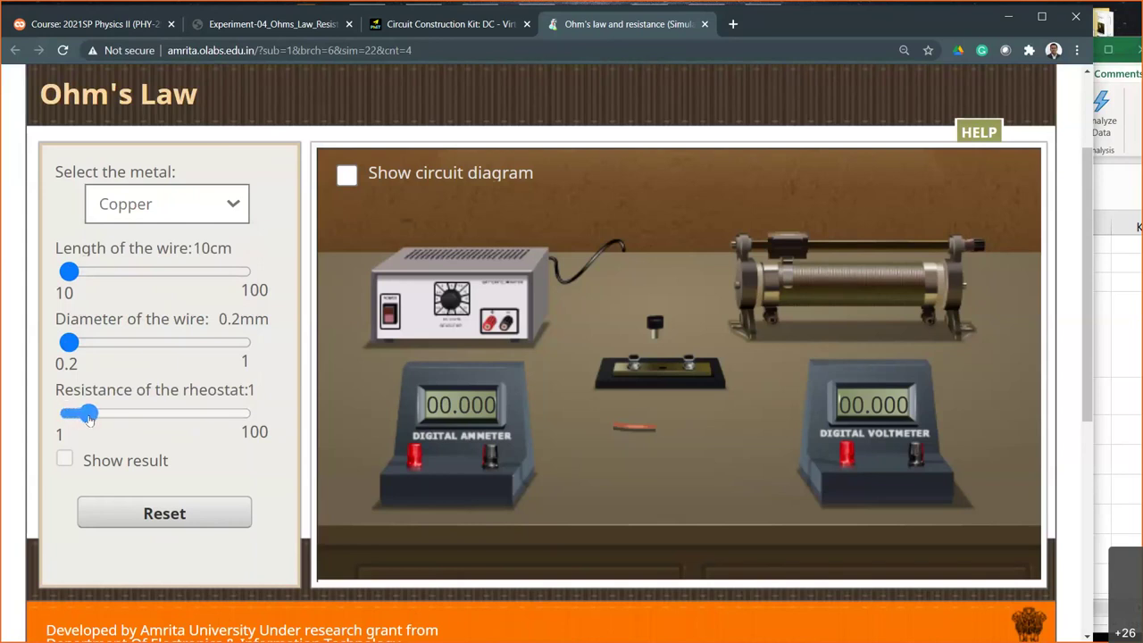
left_click_drag(89, 420, 55, 417)
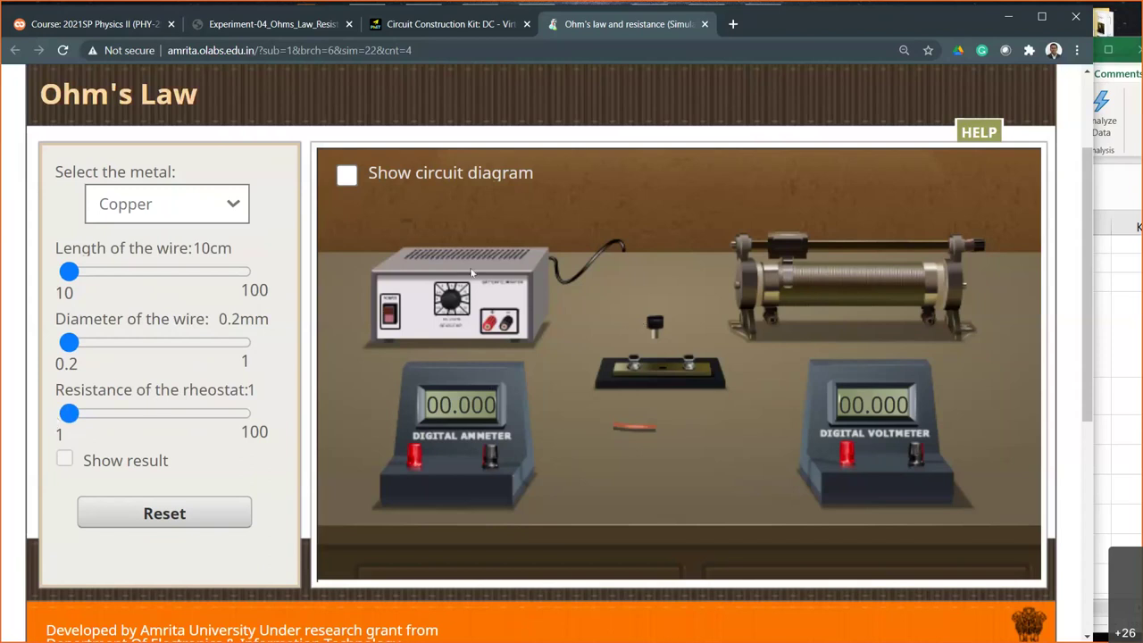
left_click(346, 177)
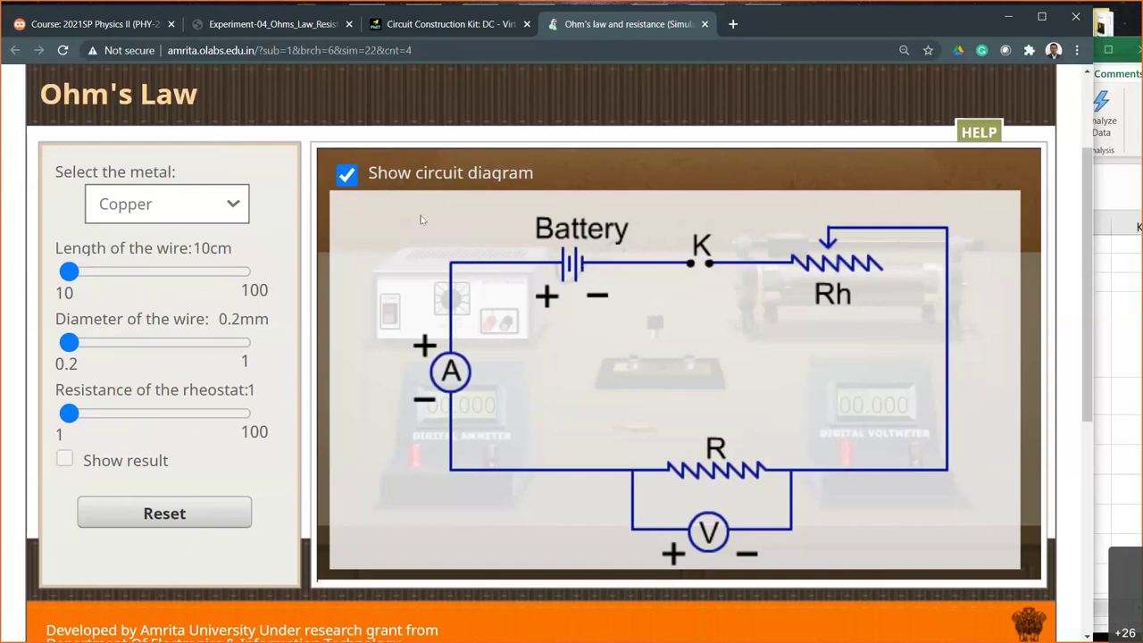
Step: Turn off the circuit diagram so the copper-wire apparatus on the bench is visible
left_click(348, 176)
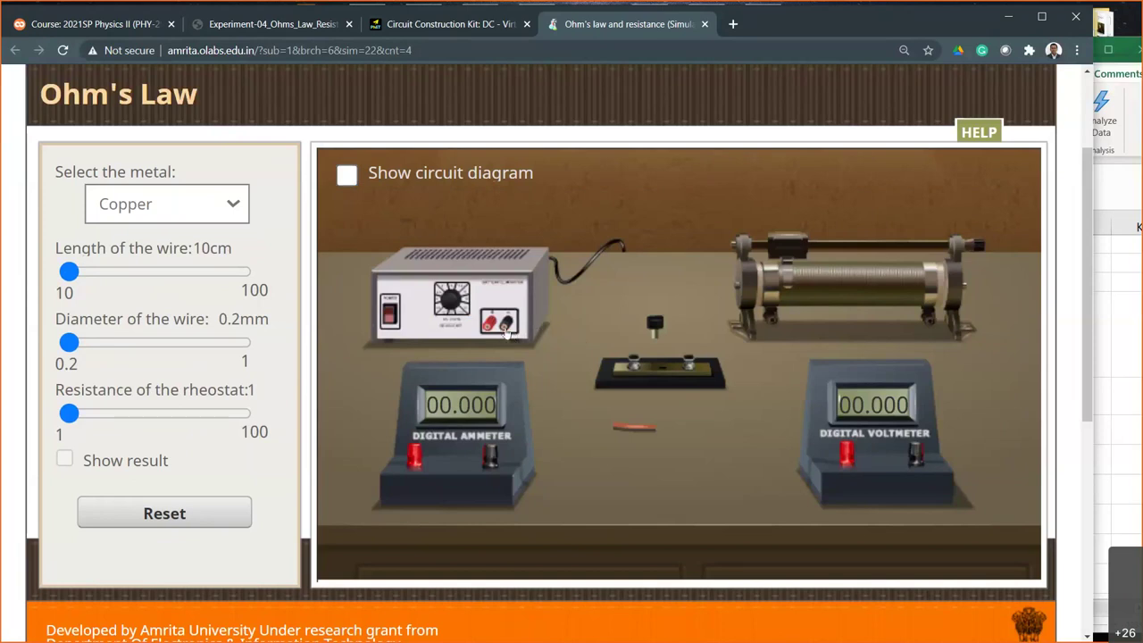
Step: Wire the power supply, key, rheostat, voltmeter and ammeter together, and insert the copper wire
mouse_move(506, 332)
left_mouse_down()
mouse_move(549, 360)
mouse_move(637, 365)
left_mouse_up()
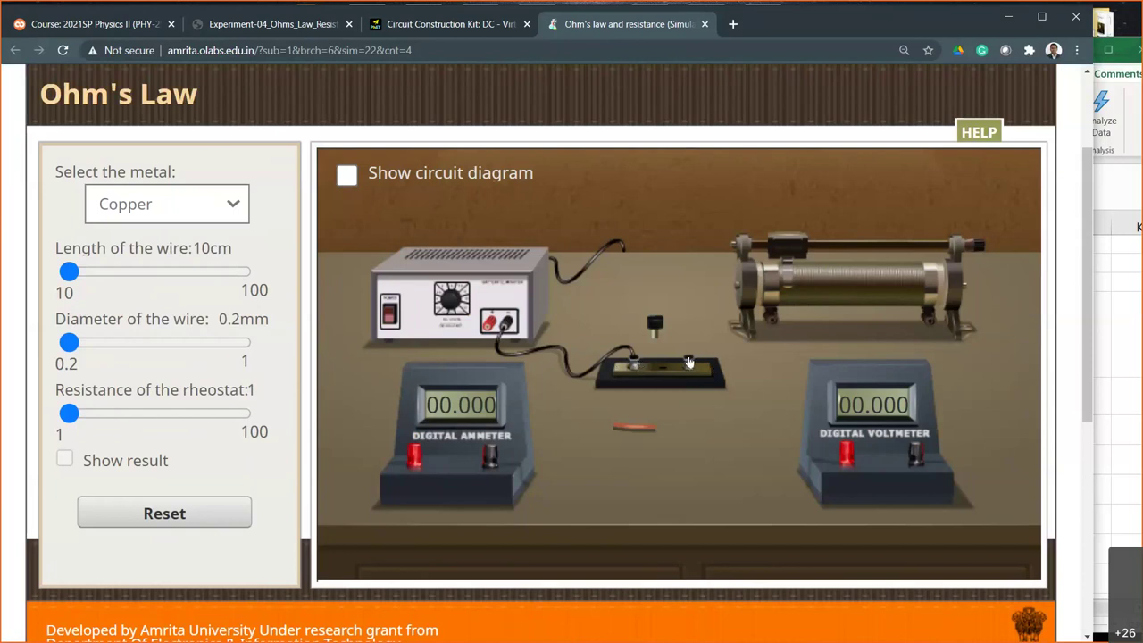
mouse_move(690, 363)
left_mouse_down()
mouse_move(766, 352)
mouse_move(776, 322)
left_mouse_up()
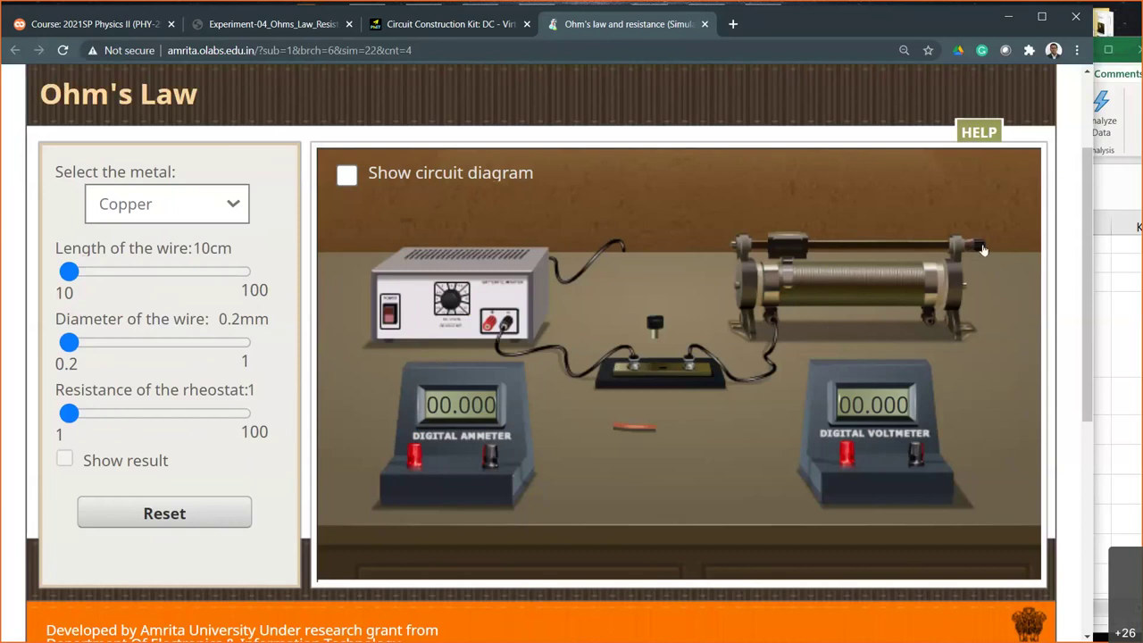
left_click_drag(983, 251, 918, 453)
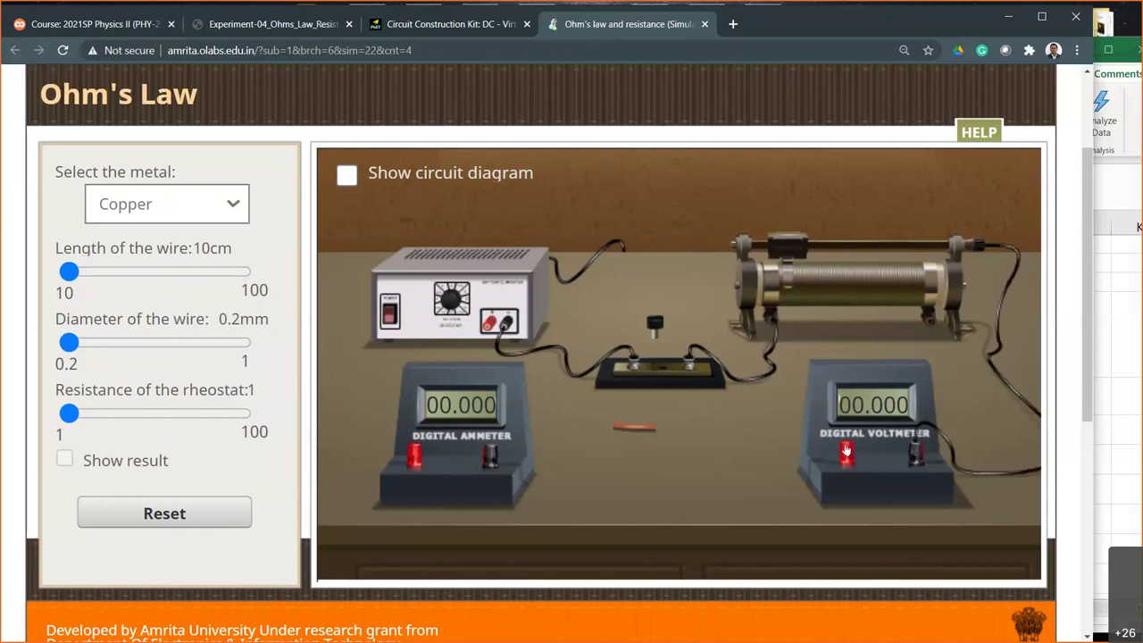
left_click_drag(847, 453, 490, 455)
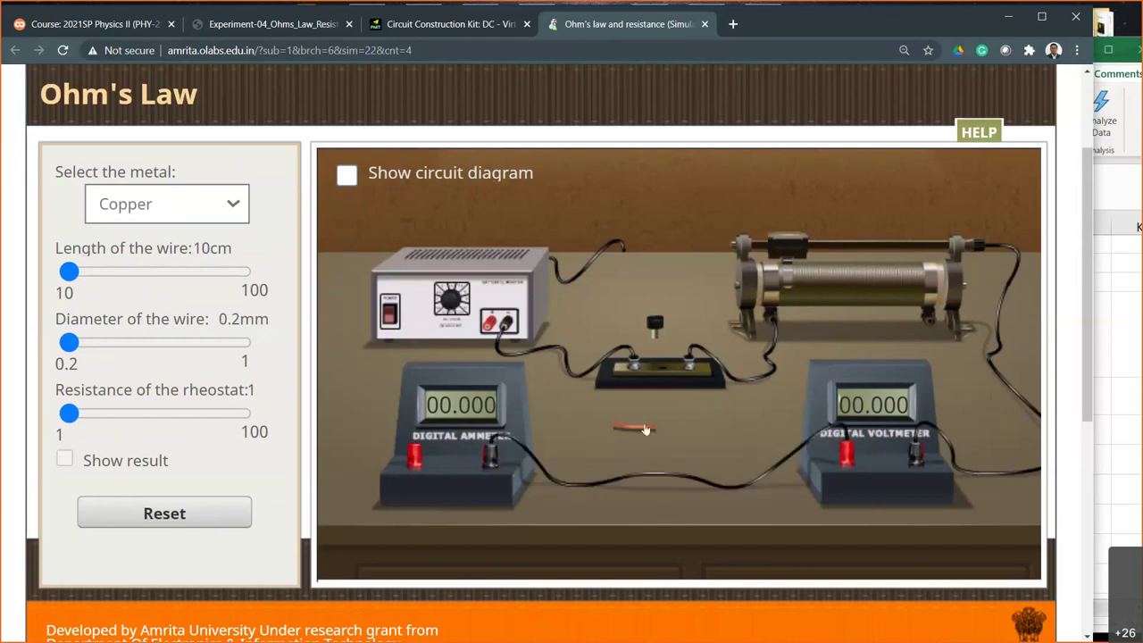
left_click_drag(635, 427, 649, 412)
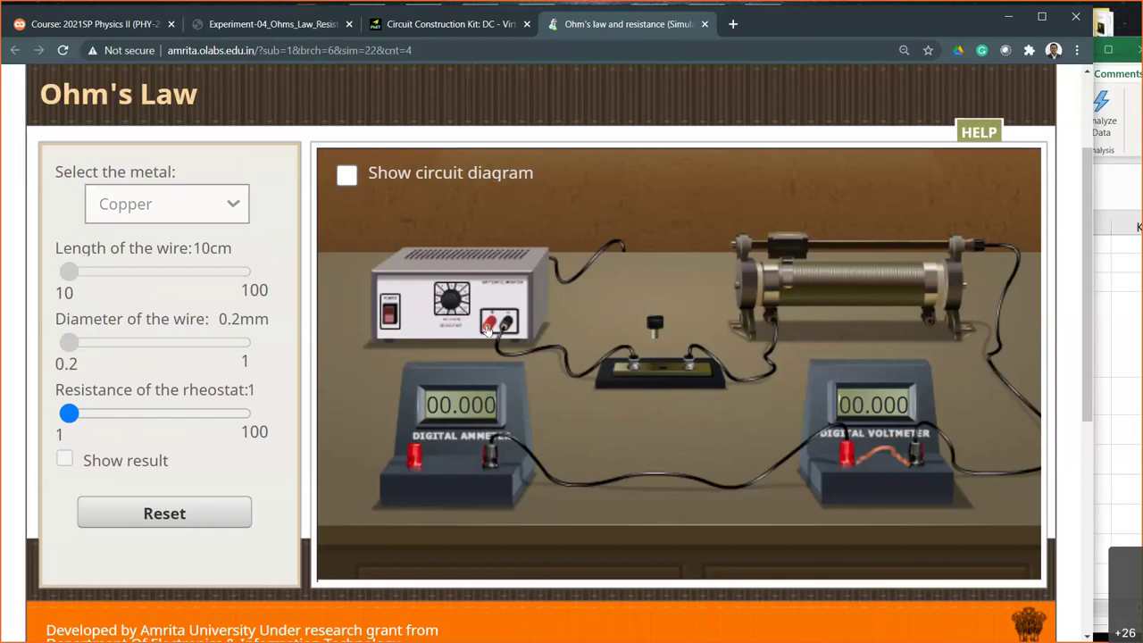
left_click_drag(488, 330, 416, 460)
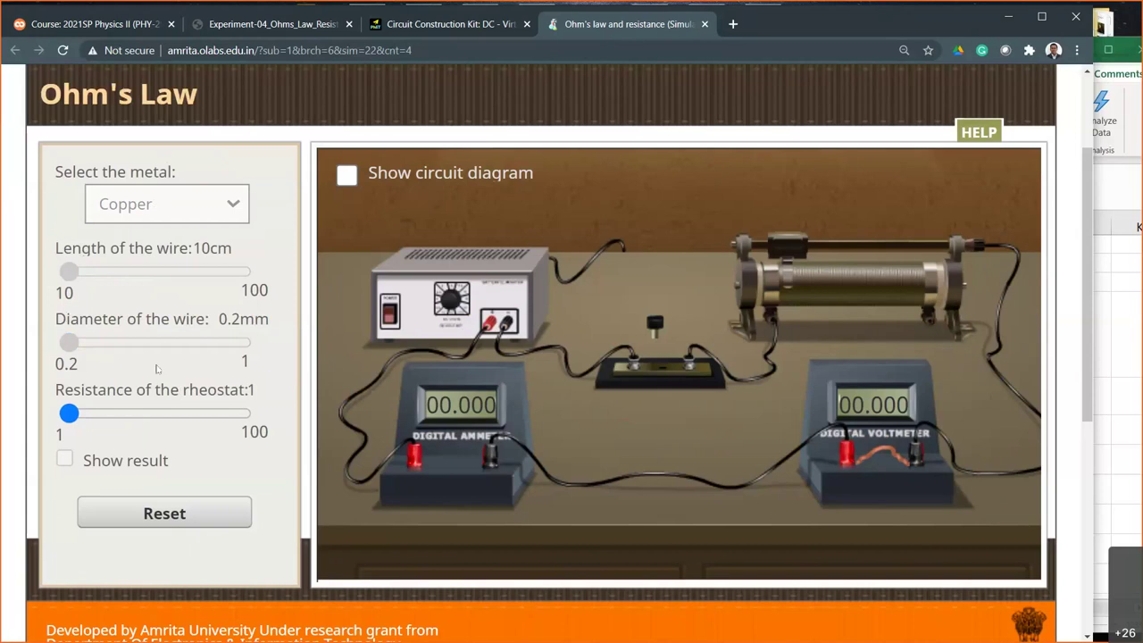
Step: Set the rheostat to 100 and insert the plug key so the meters read 00.100 and 00.005
left_click_drag(69, 416, 27, 420)
left_click_drag(823, 252, 931, 247)
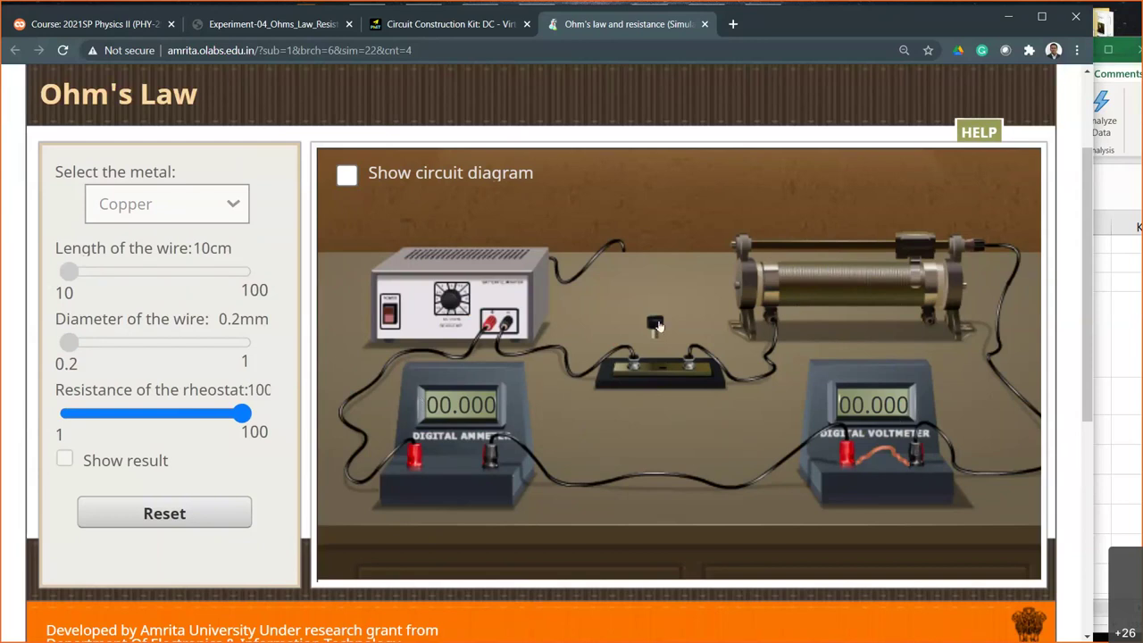
left_click_drag(655, 326, 661, 357)
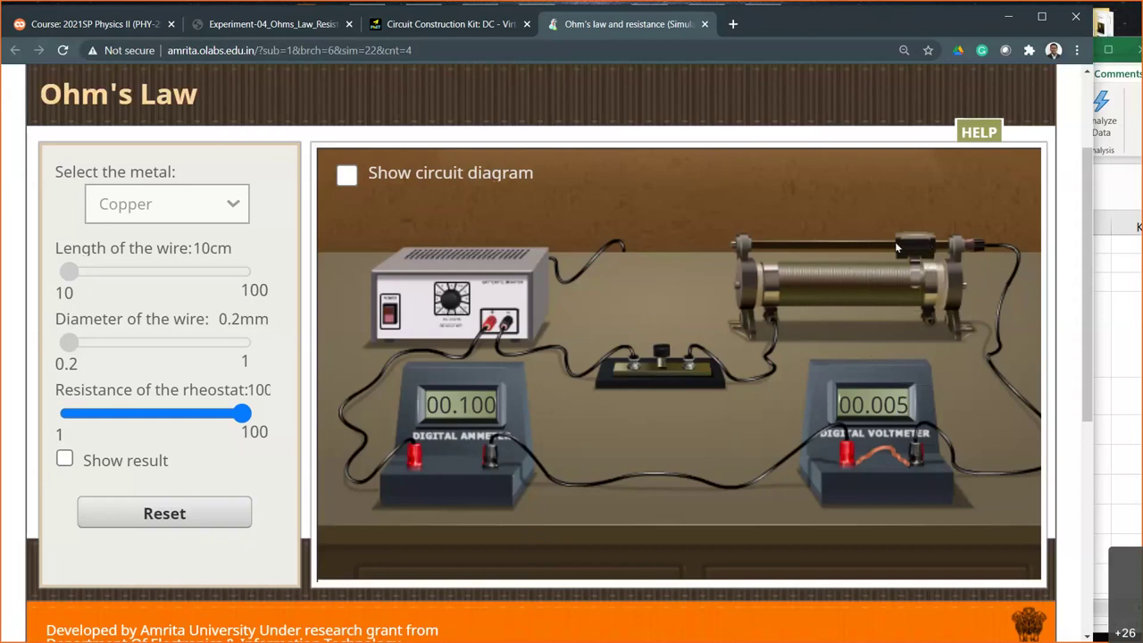
mouse_move(920, 249)
left_mouse_down()
mouse_move(741, 254)
mouse_move(910, 254)
left_mouse_up()
left_click_drag(911, 442, 621, 349)
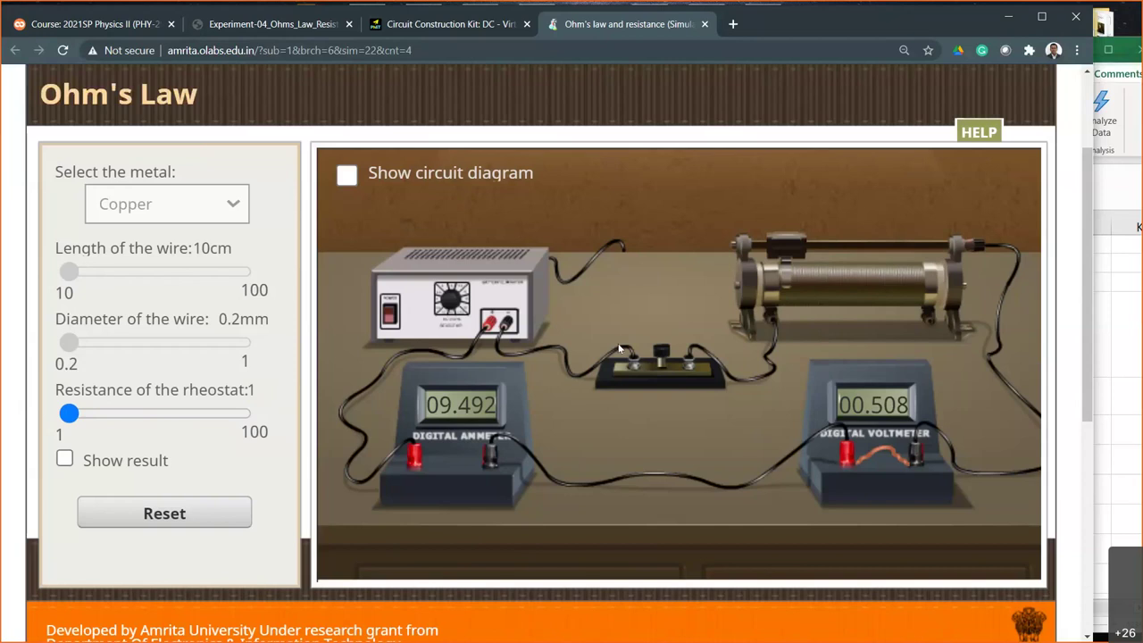
left_click_drag(782, 328, 935, 279)
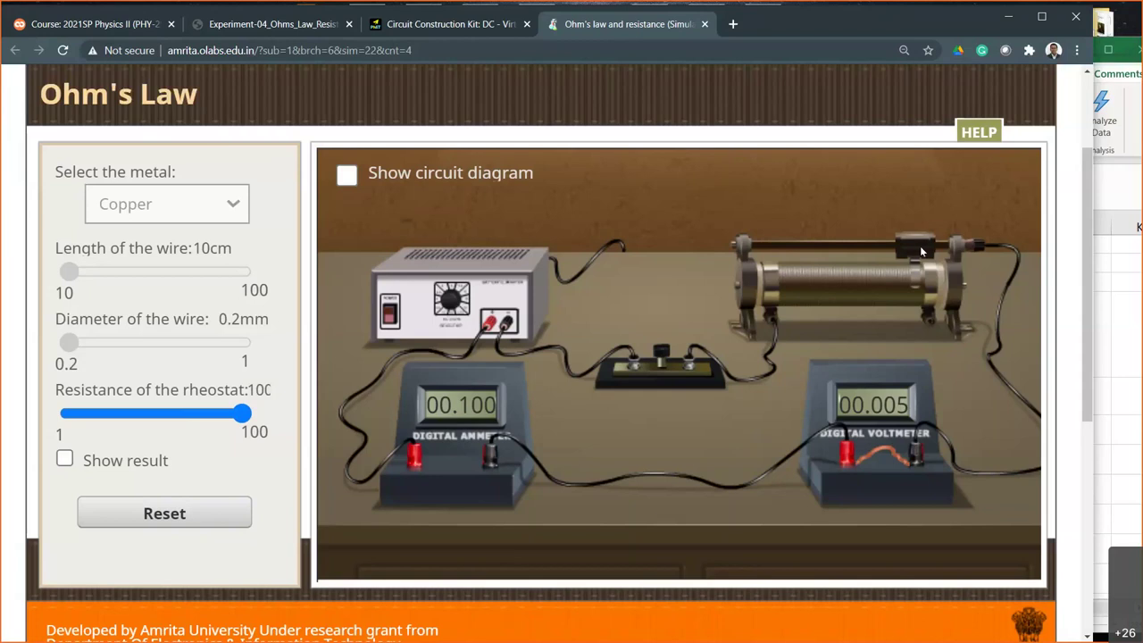
left_click_drag(920, 246, 770, 245)
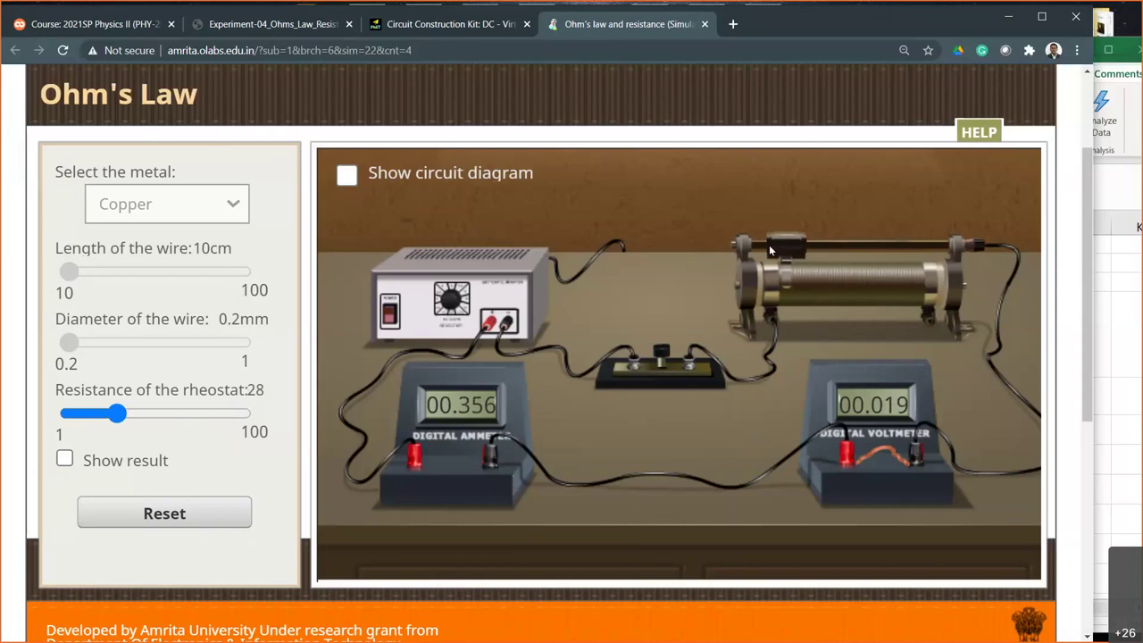
left_click_drag(781, 253, 925, 251)
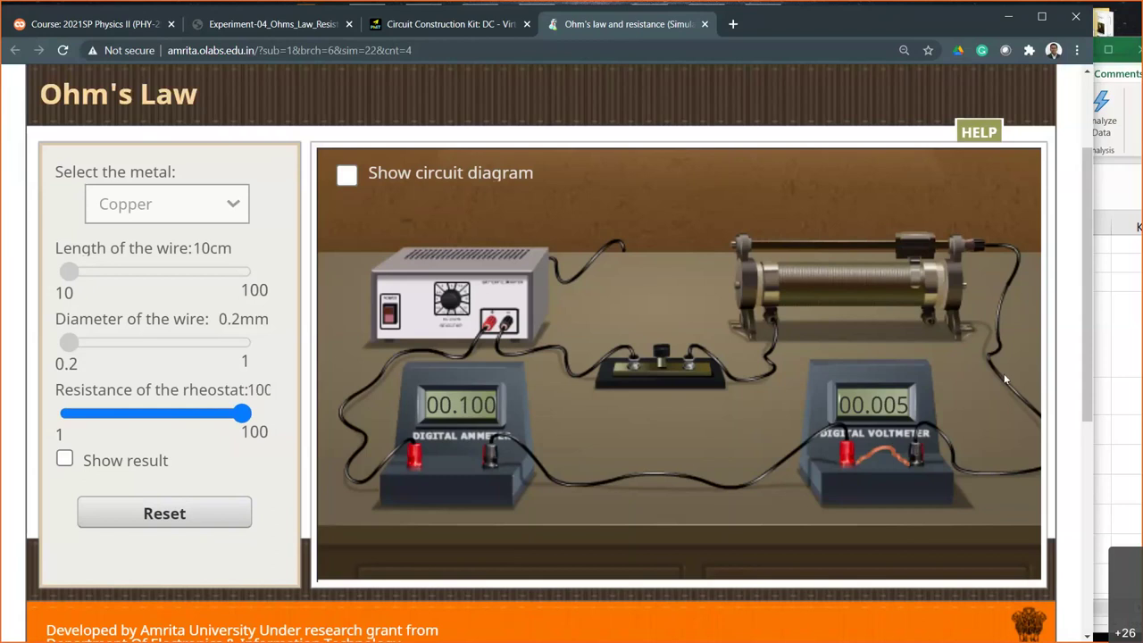
Step: Return to the Excel workbook and select cell N35 above the Figure 3 caption
left_click(1101, 367)
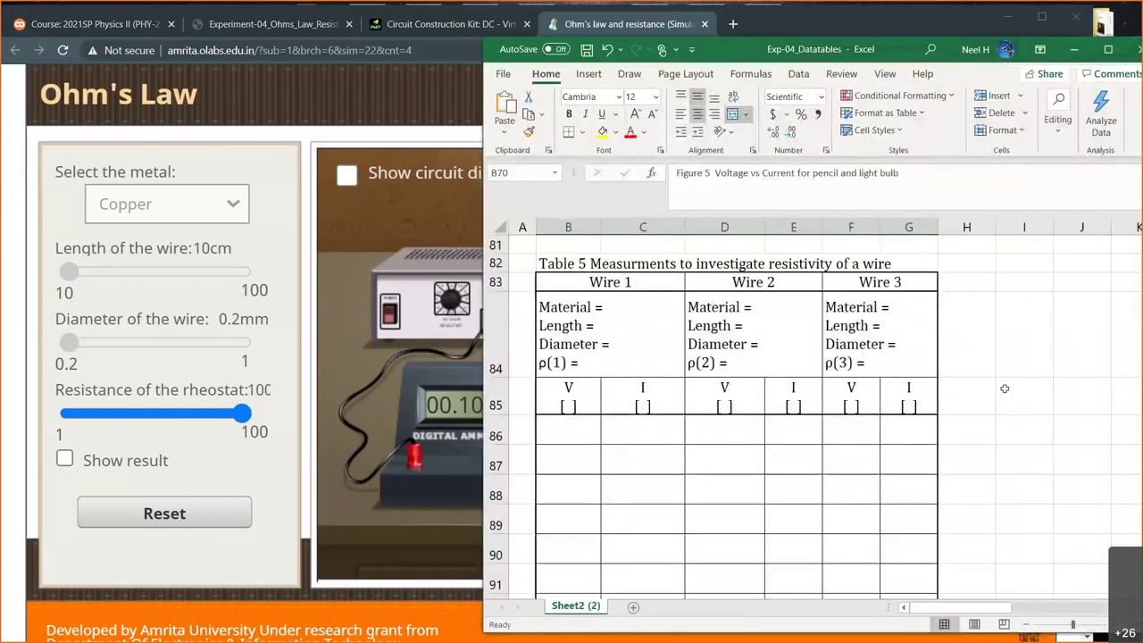
scroll(1005, 389, "up", 3)
scroll(1005, 389, "up", 9)
scroll(1005, 389, "right", 5)
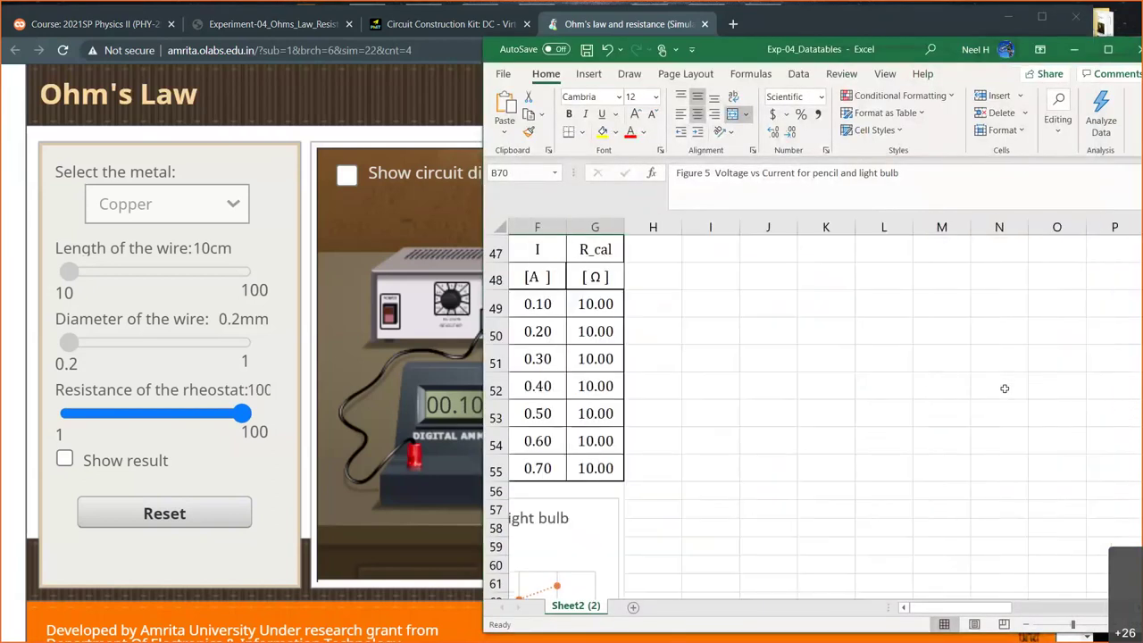
scroll(1005, 389, "up", 4)
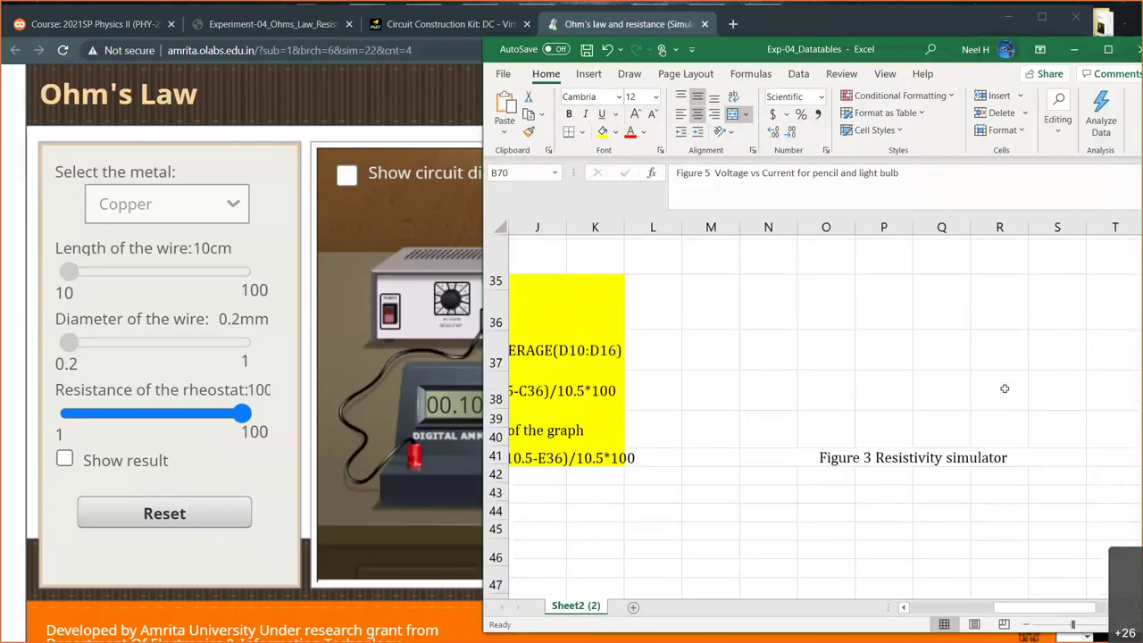
left_click(830, 394)
left_click(765, 301)
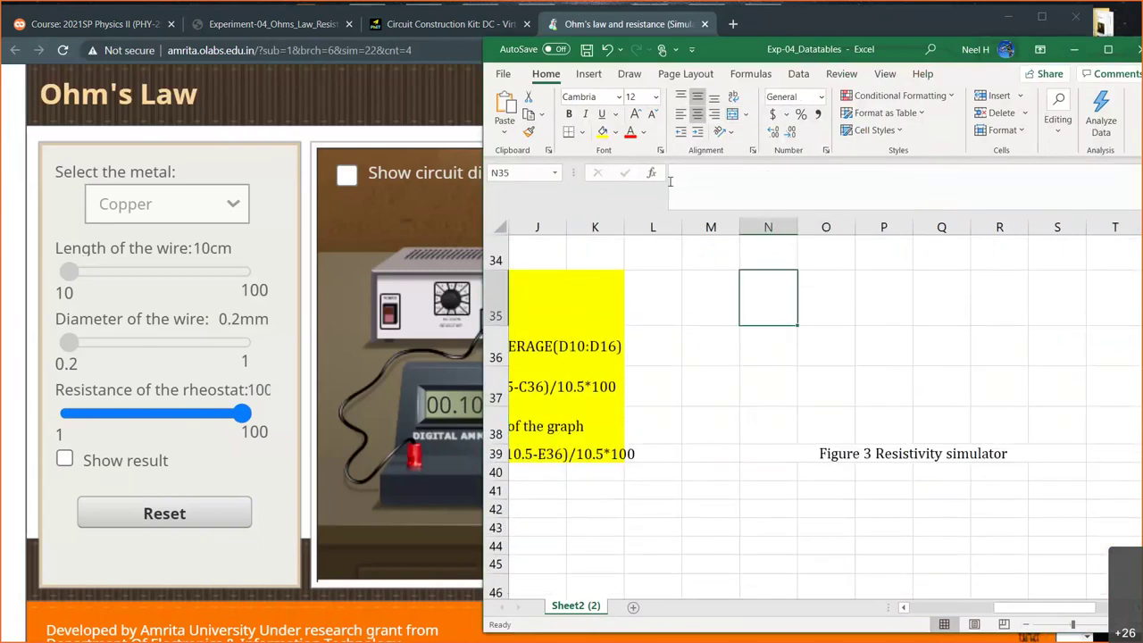
Step: Start a Screen Clipping from Insert > Illustrations > Screenshot
left_click(590, 74)
left_click(552, 112)
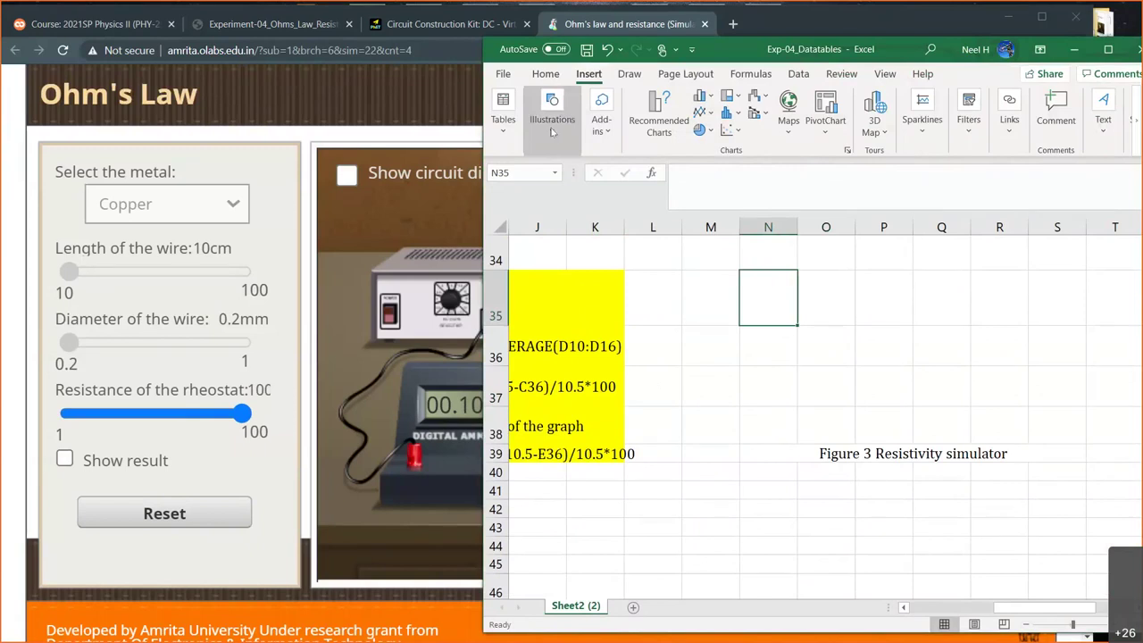
left_click(703, 183)
left_click(688, 306)
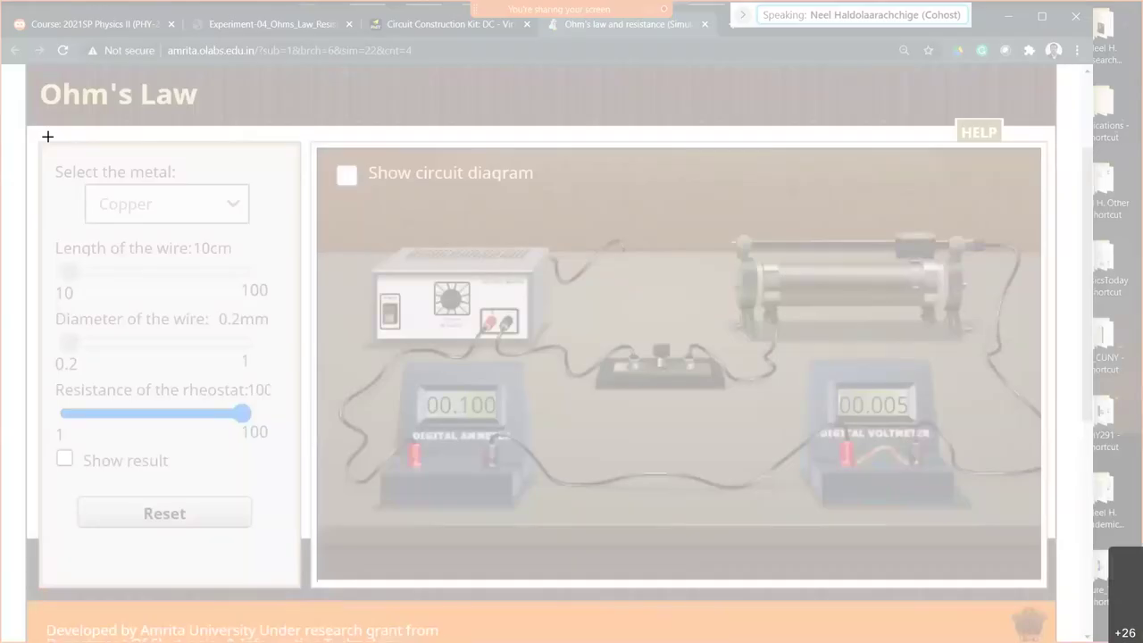
Step: Clip the simulator panel into Excel and shrink the picture to 1.95" by 4.85" above Figure 3
left_click_drag(31, 134, 1039, 540)
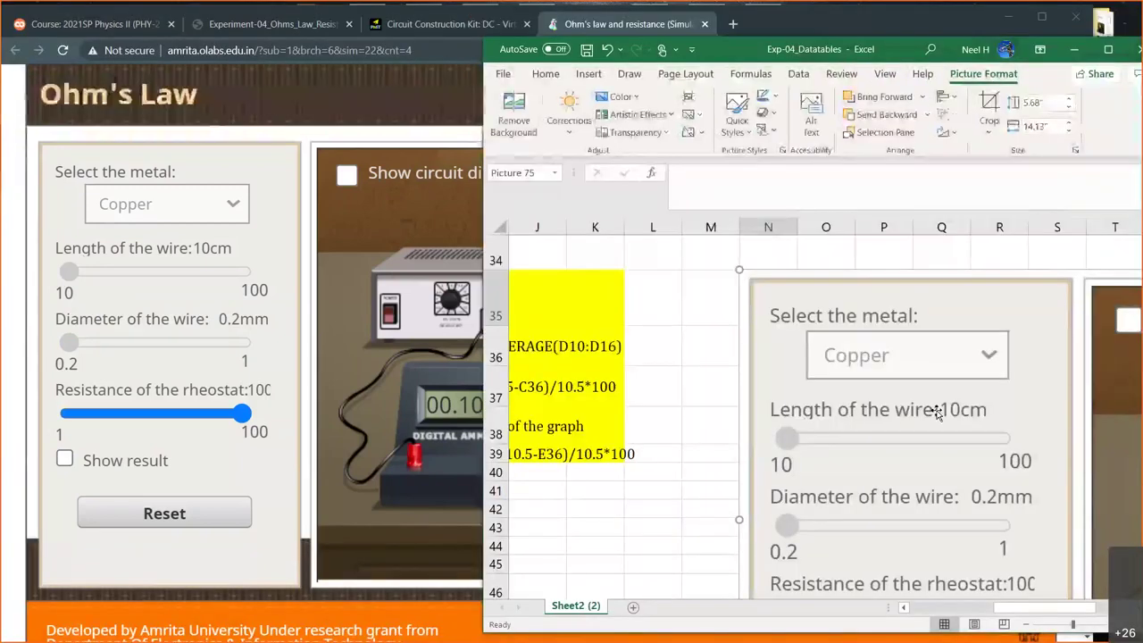
left_click(1109, 49)
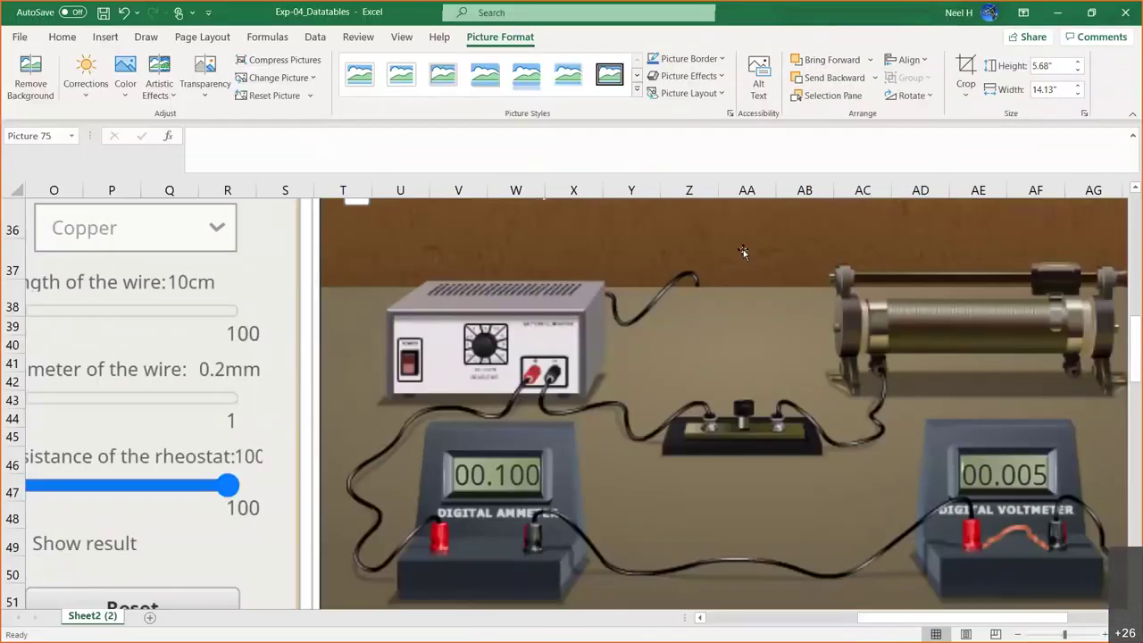
scroll(782, 319, "down", 1)
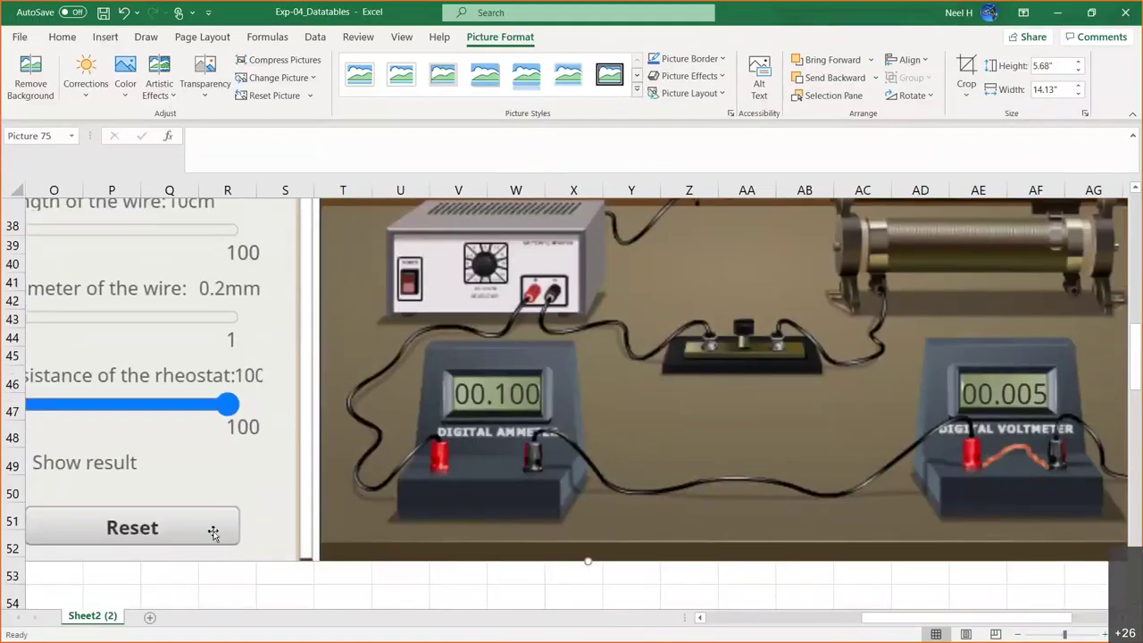
scroll(721, 505, "right", 2)
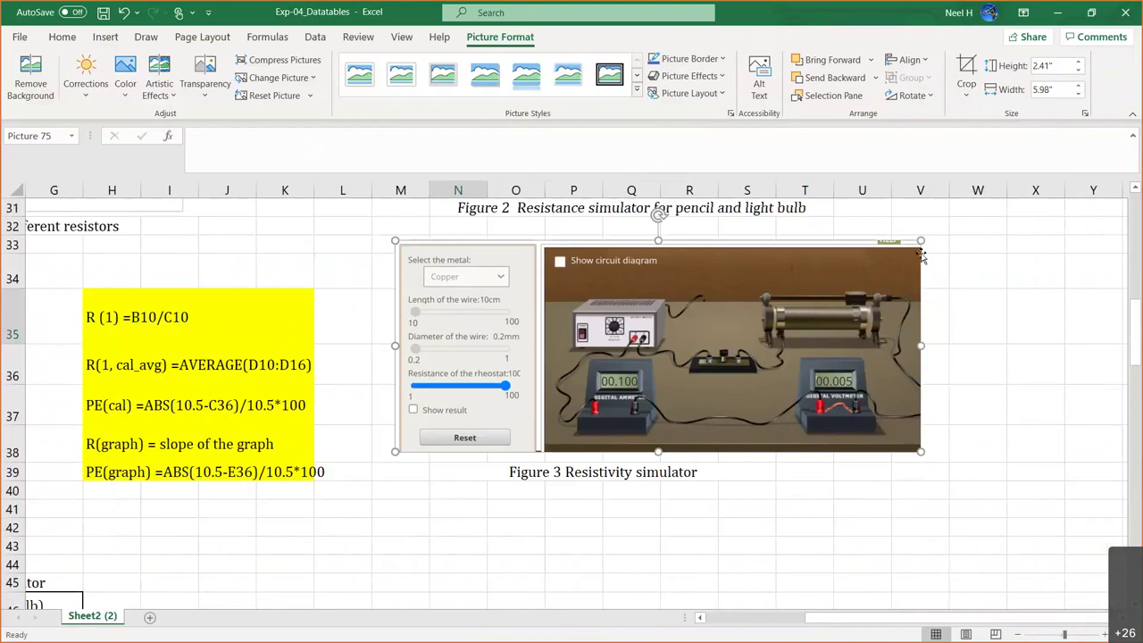
left_click_drag(920, 243, 821, 284)
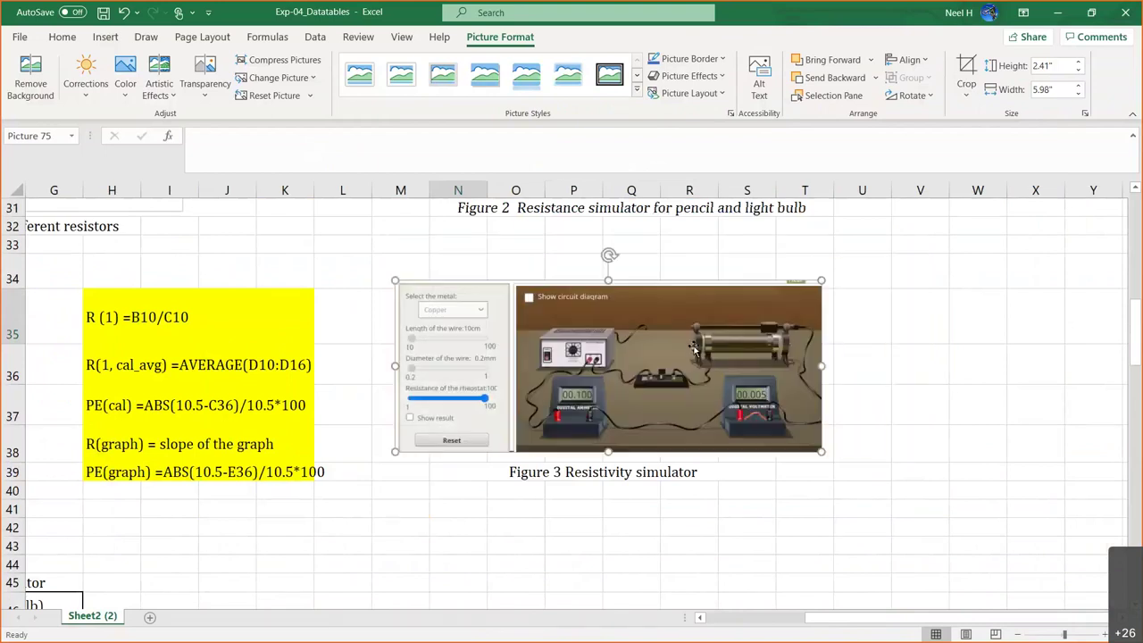
left_click_drag(696, 346, 710, 352)
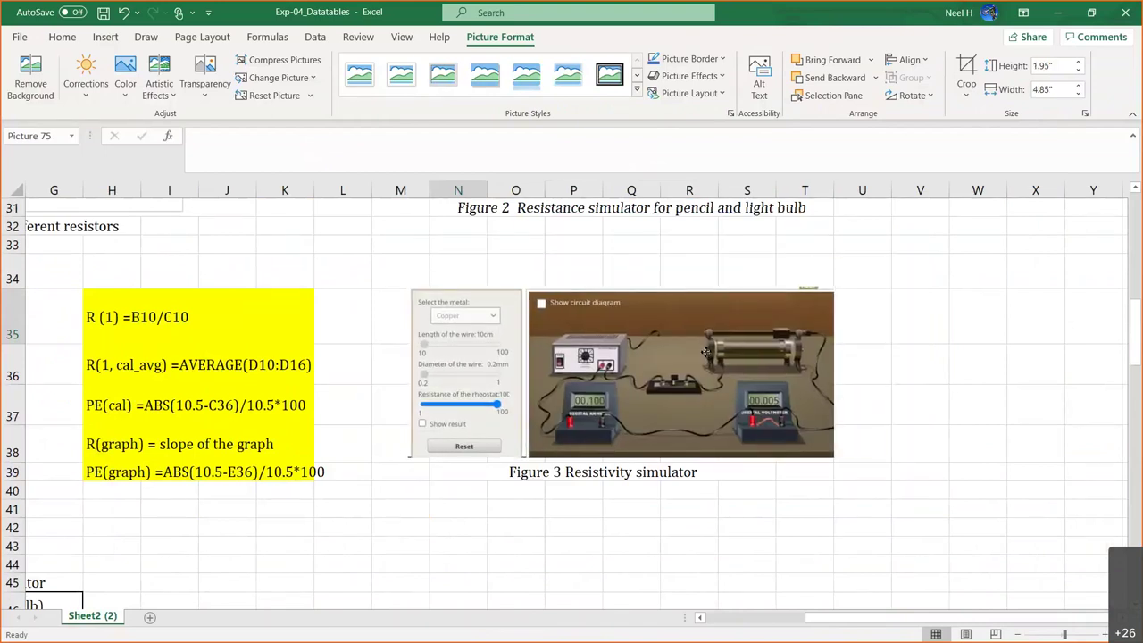
left_click(757, 504)
Step: Scroll past the Figure 1–5 captions down to Table 5's empty resistivity layout
scroll(757, 504, "up", 10)
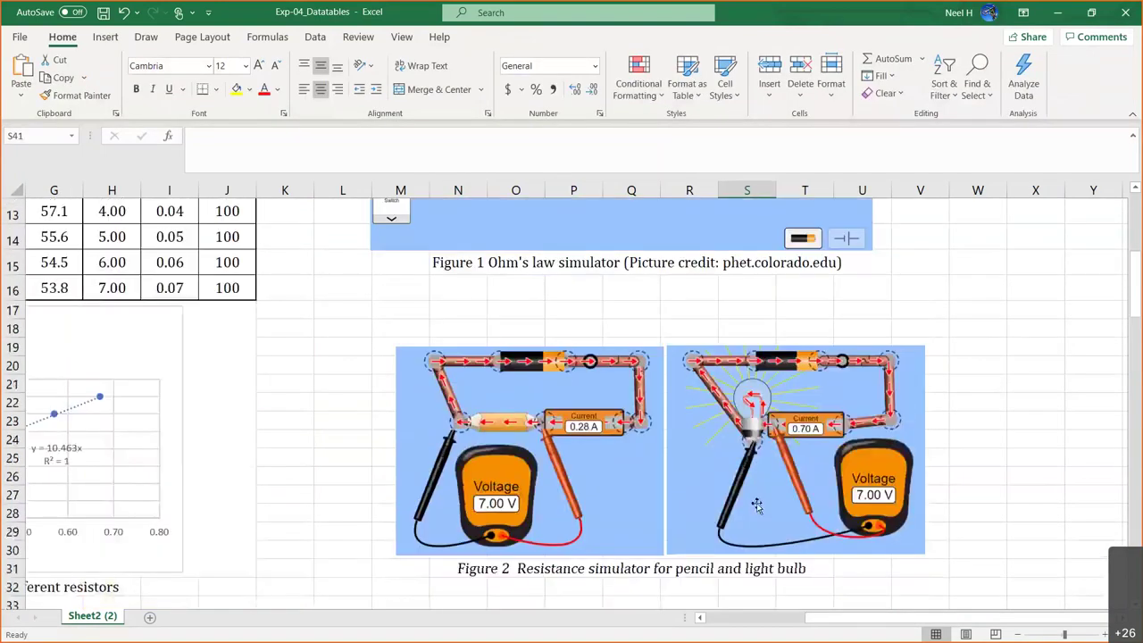
scroll(756, 504, "down", 12)
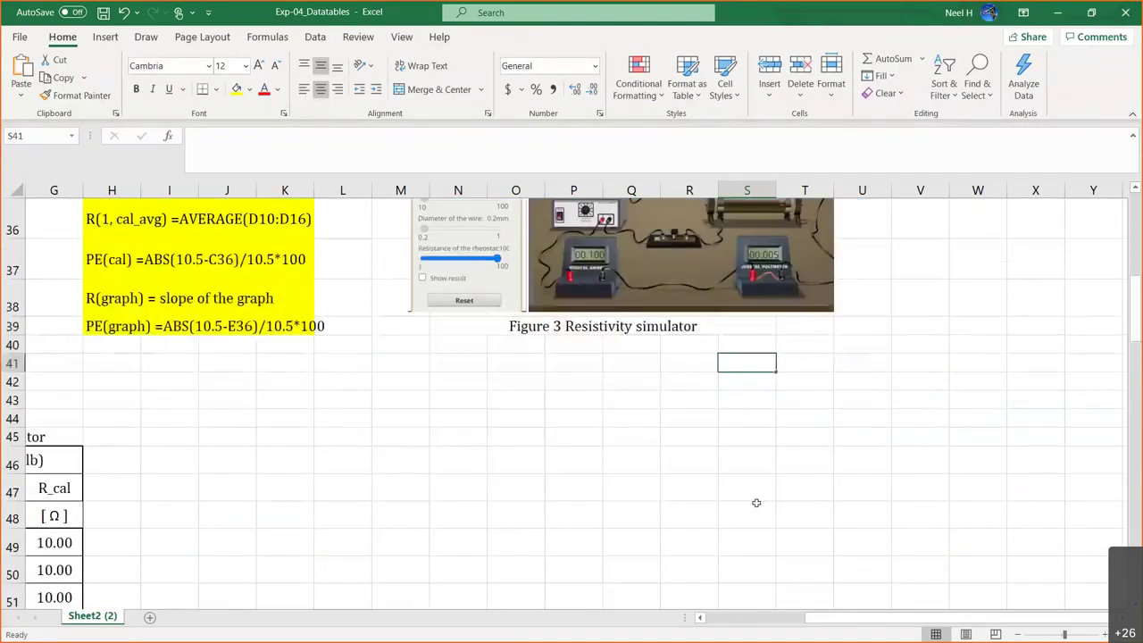
scroll(757, 503, "left", 2)
scroll(756, 502, "up", 5)
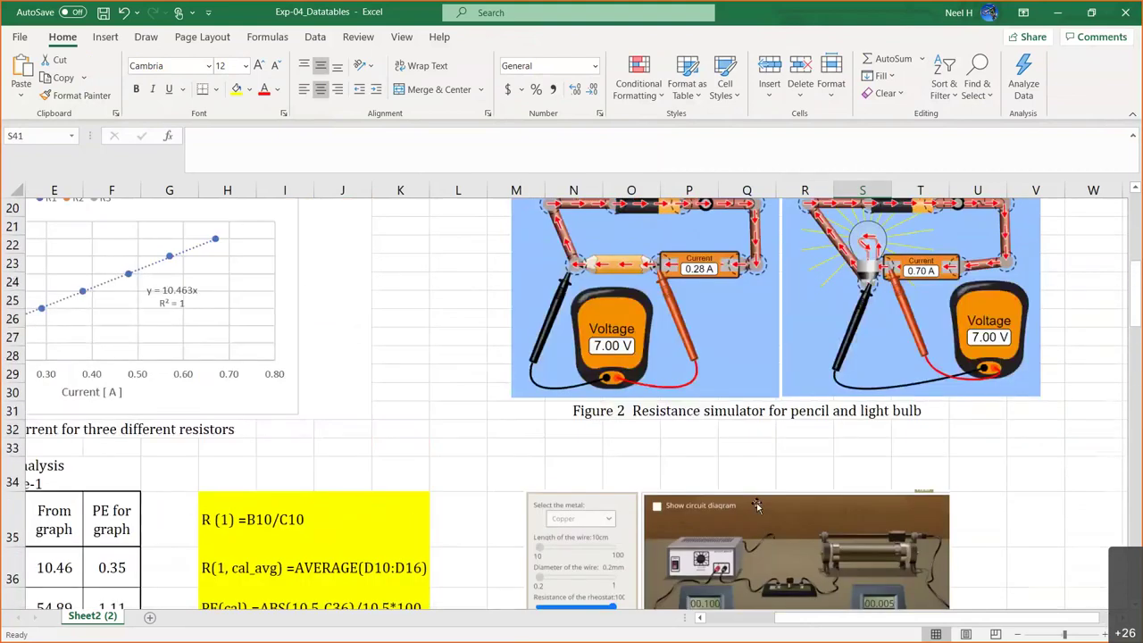
scroll(756, 504, "up", 6)
scroll(757, 505, "left", 3)
scroll(757, 503, "right", 1)
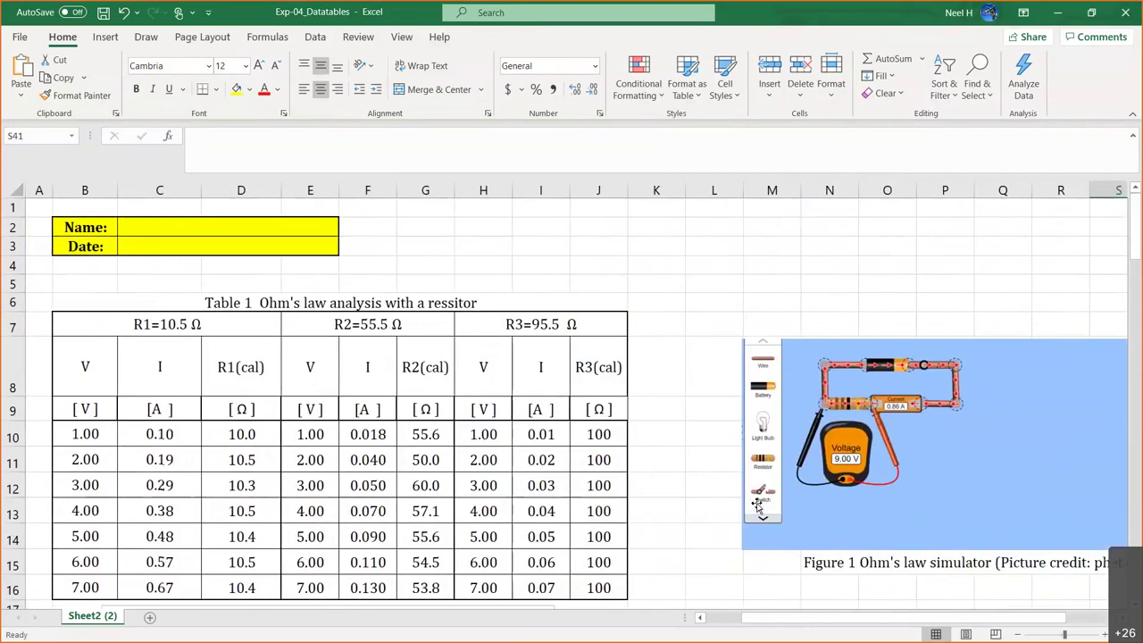
scroll(757, 505, "down", 6)
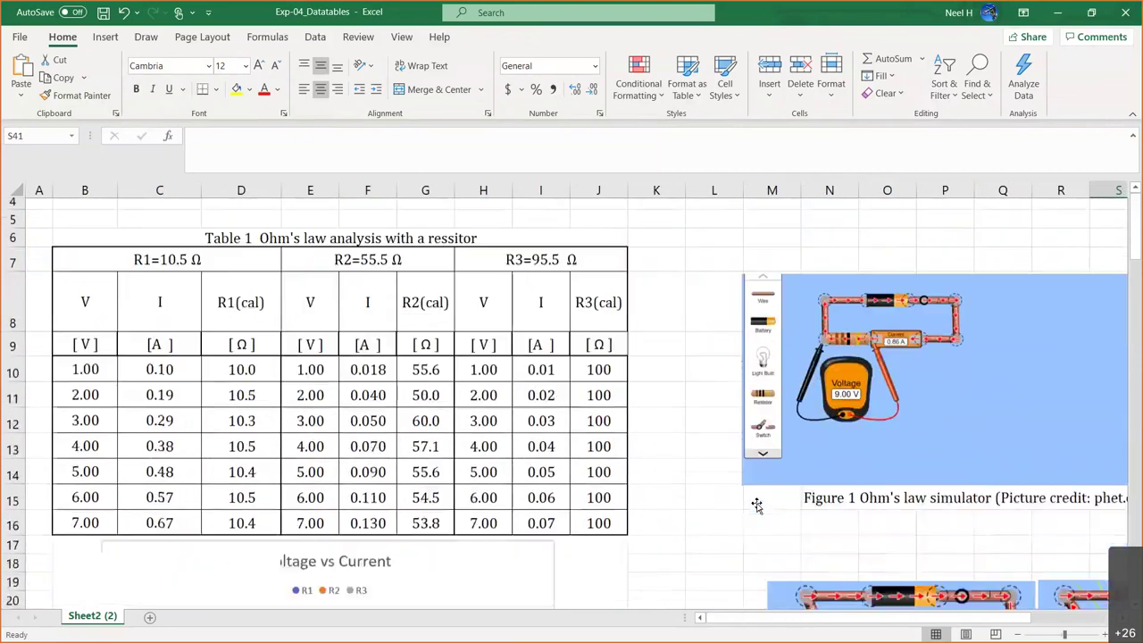
scroll(756, 505, "right", 1)
scroll(757, 504, "down", 4)
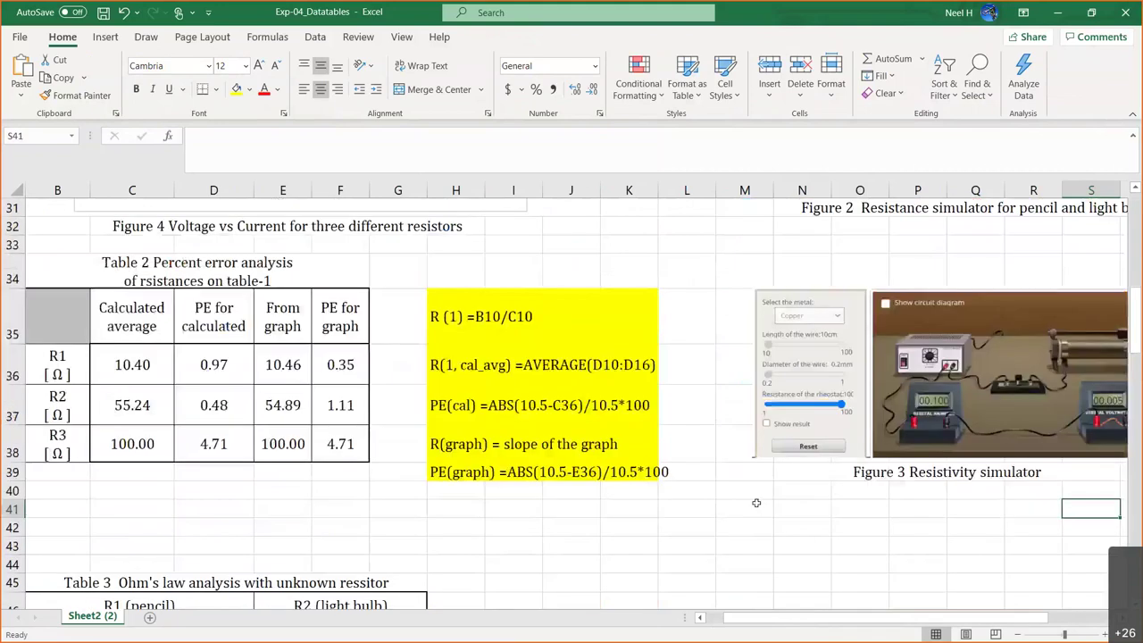
scroll(816, 498, "up", 4)
scroll(817, 498, "up", 2)
scroll(816, 498, "right", 4)
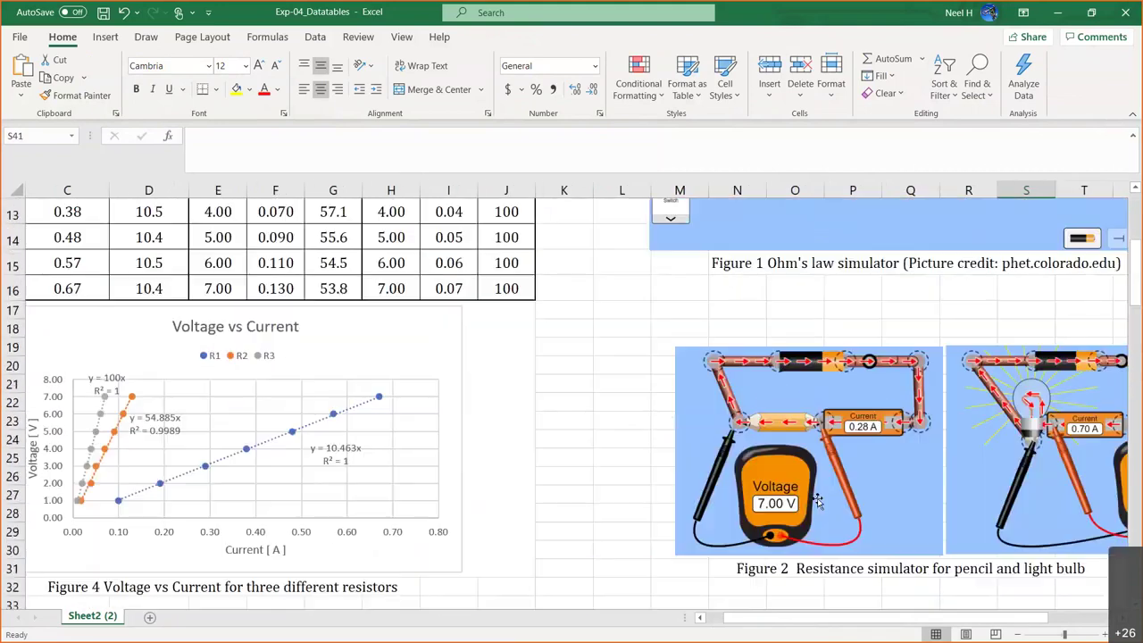
left_click(665, 275)
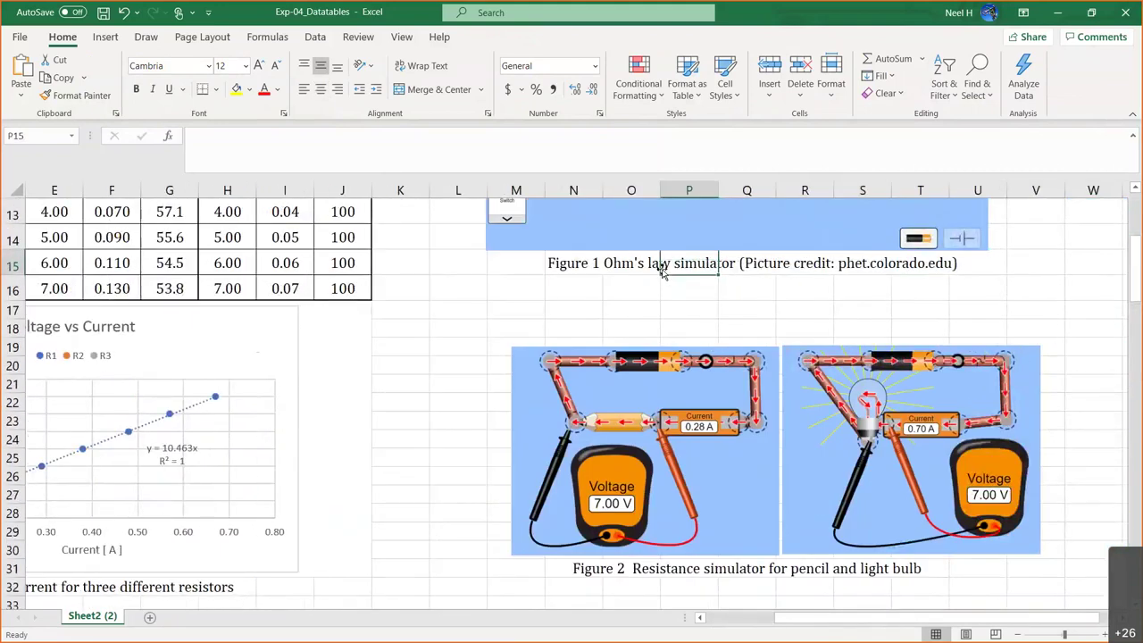
scroll(666, 268, "up", 1)
scroll(665, 268, "down", 5)
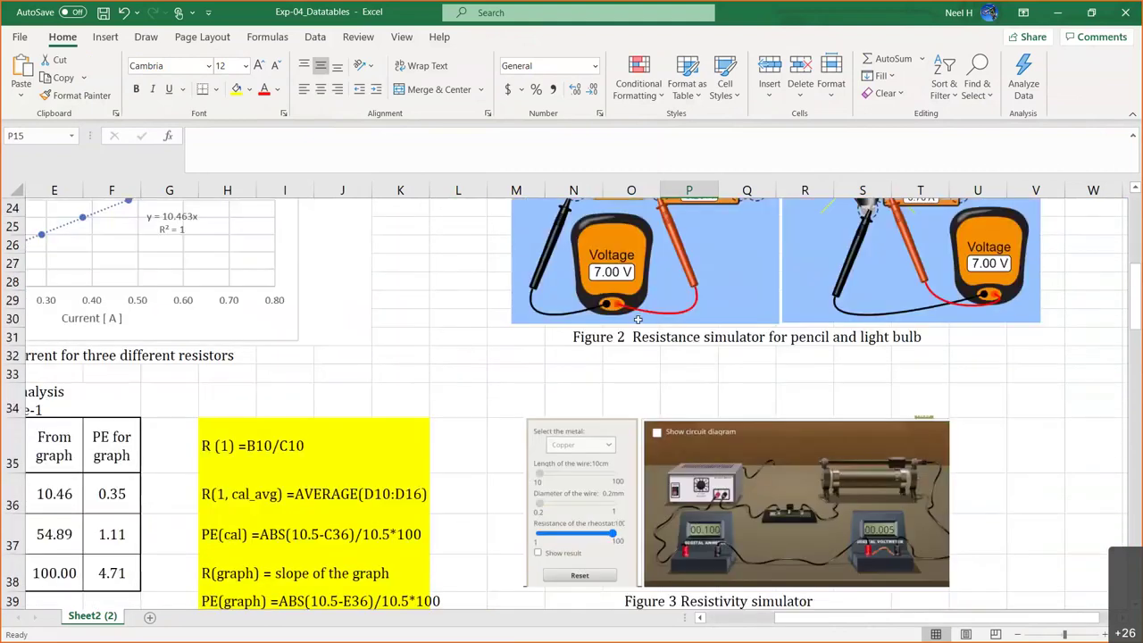
left_click(625, 338)
scroll(681, 408, "down", 4)
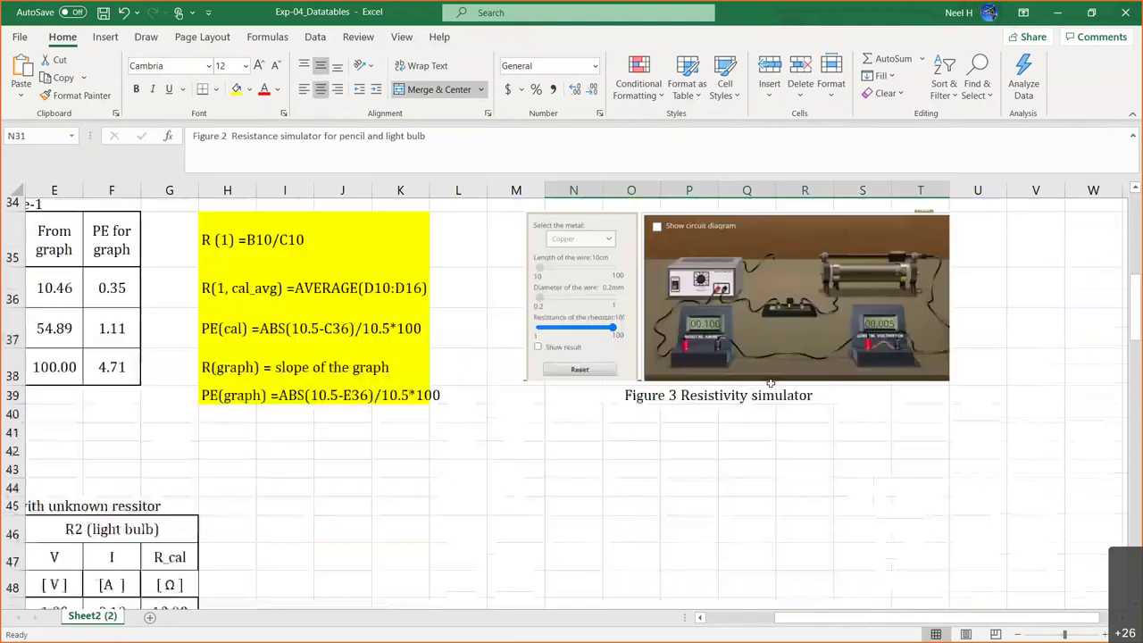
left_click(692, 382)
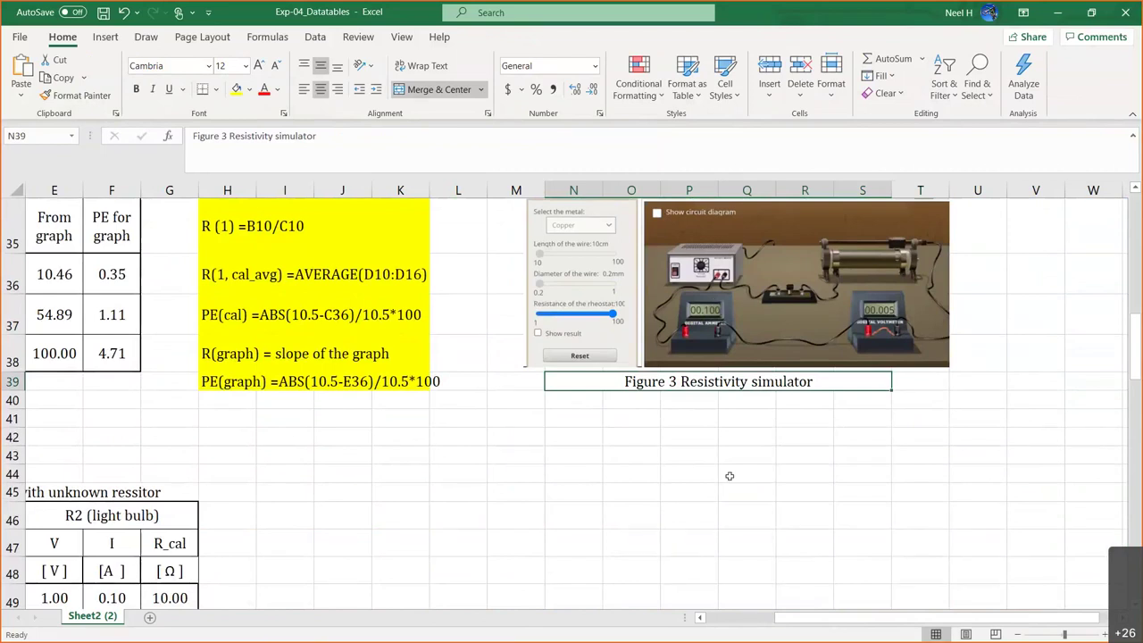
scroll(729, 476, "left", 3)
scroll(730, 476, "up", 8)
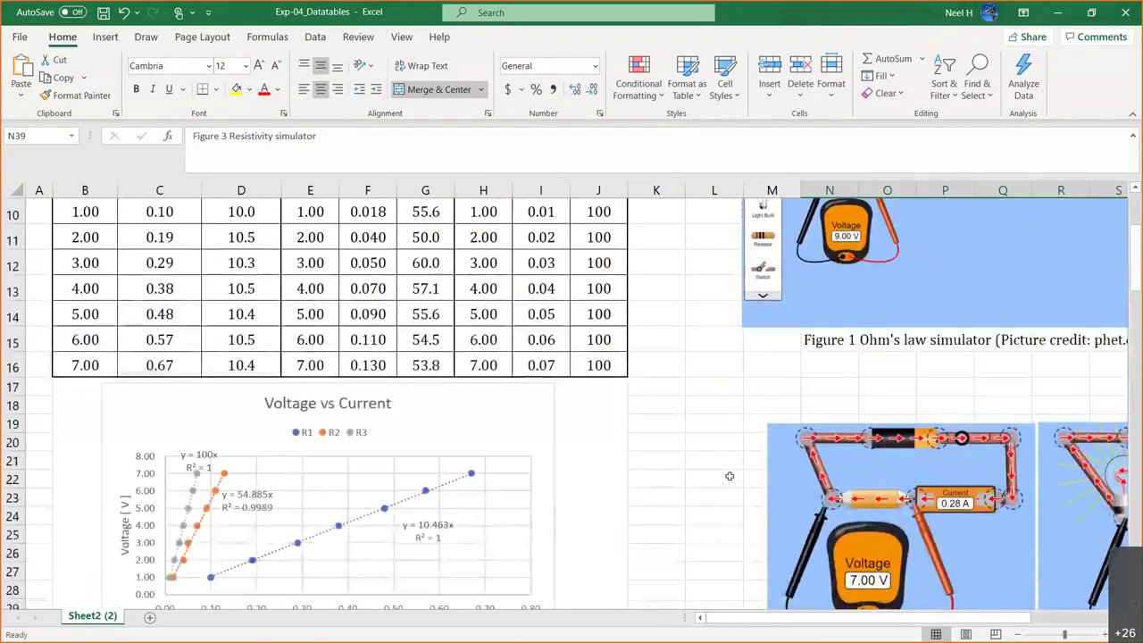
scroll(730, 476, "down", 3)
left_click(281, 450)
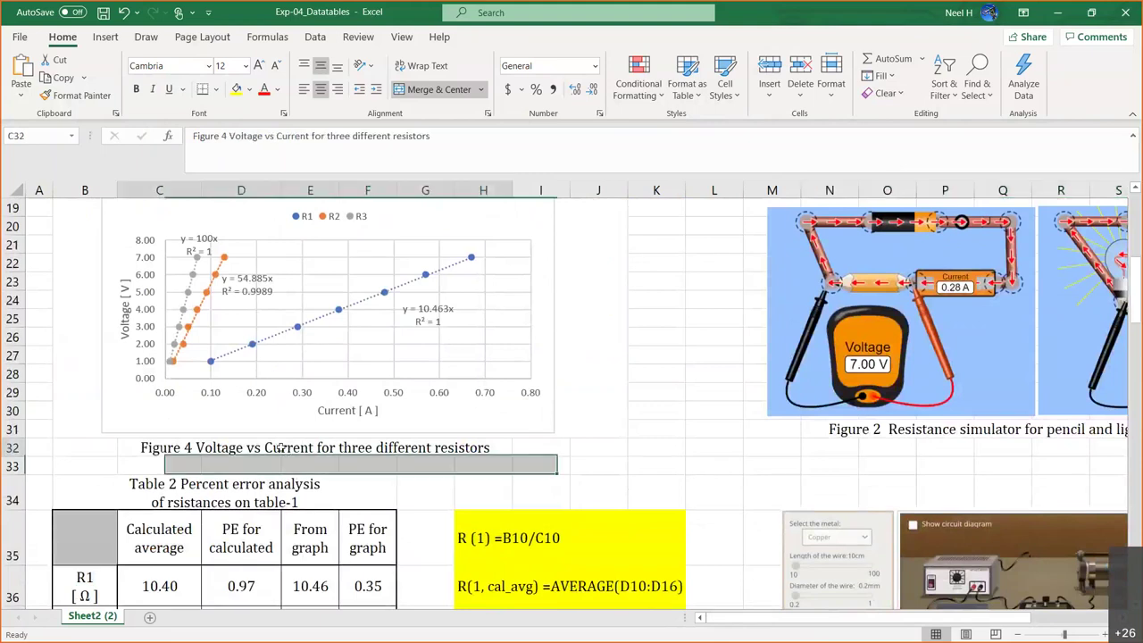
scroll(281, 449, "down", 12)
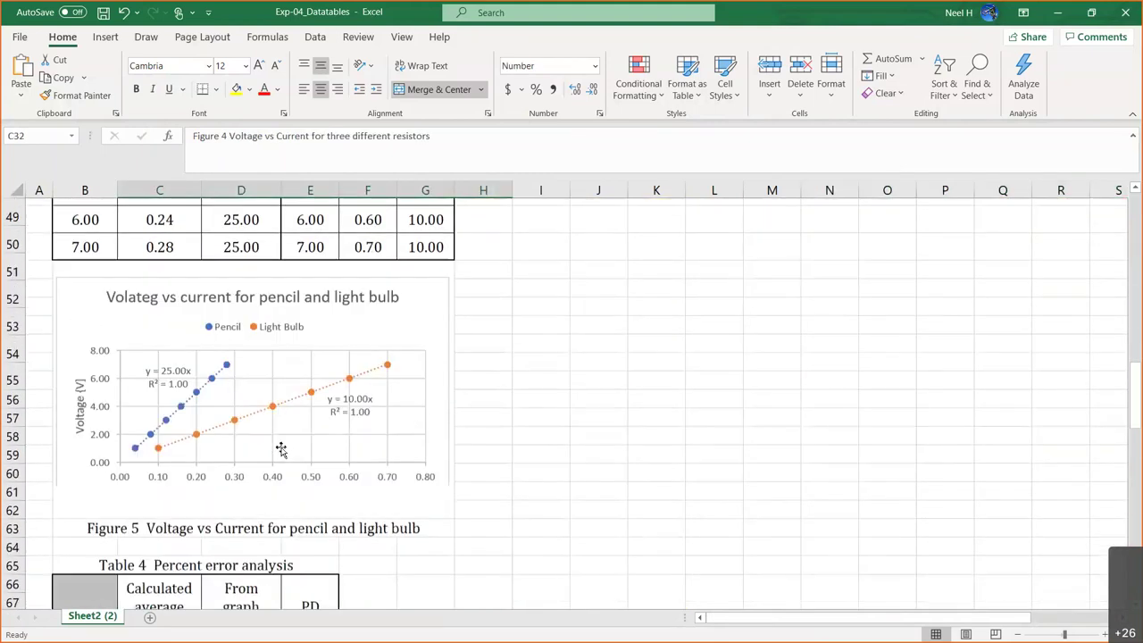
left_click(207, 465)
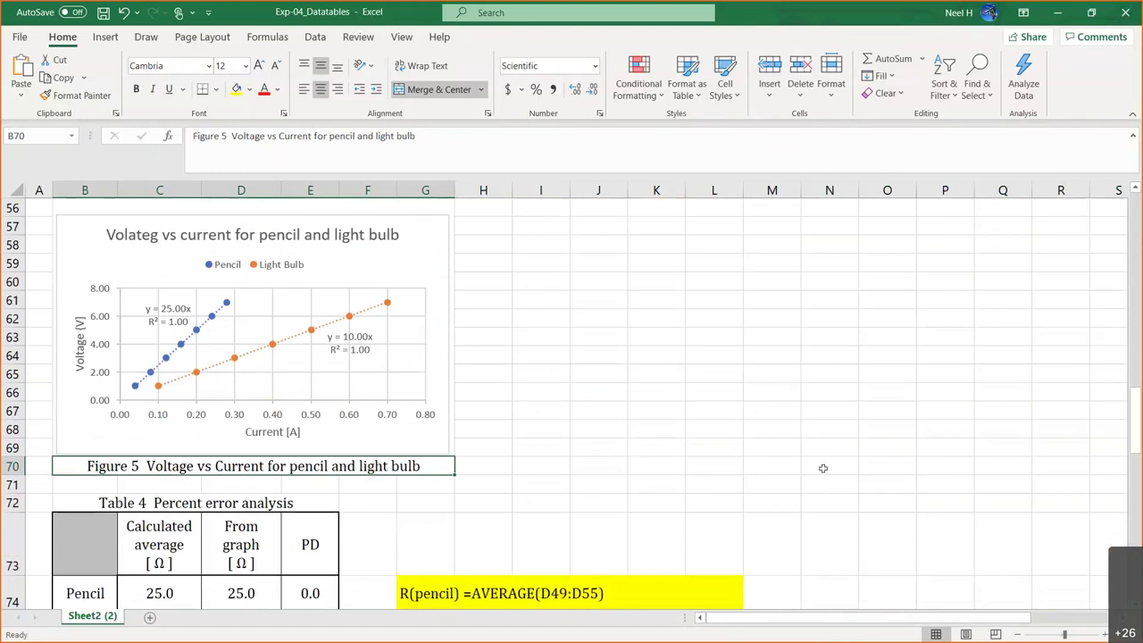
scroll(822, 468, "up", 7)
scroll(823, 468, "up", 8)
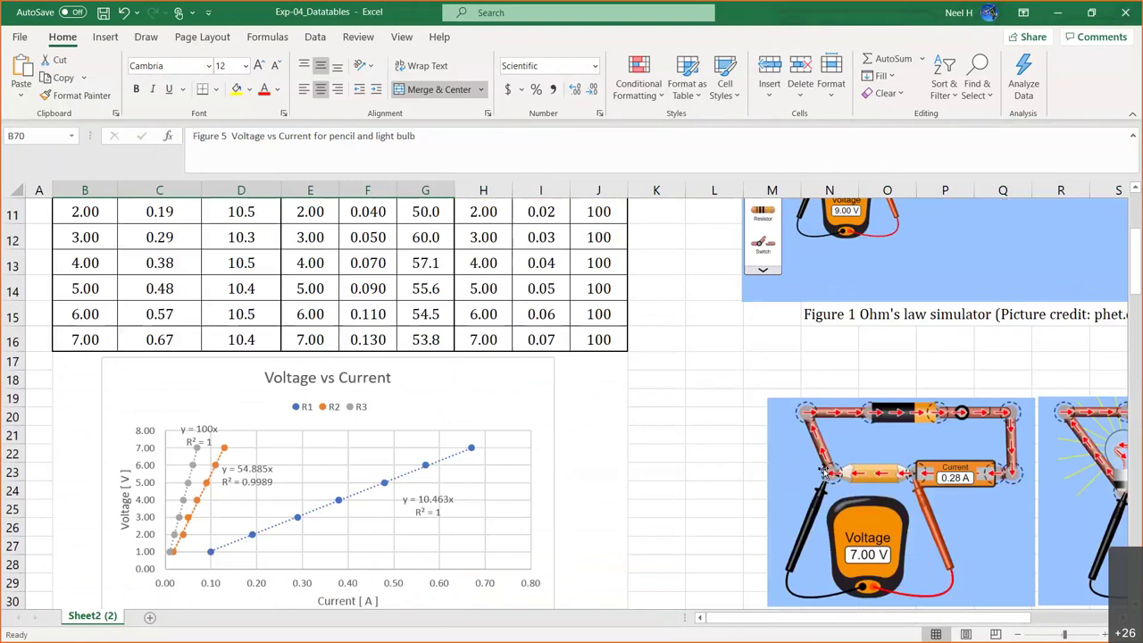
scroll(823, 468, "down", 15)
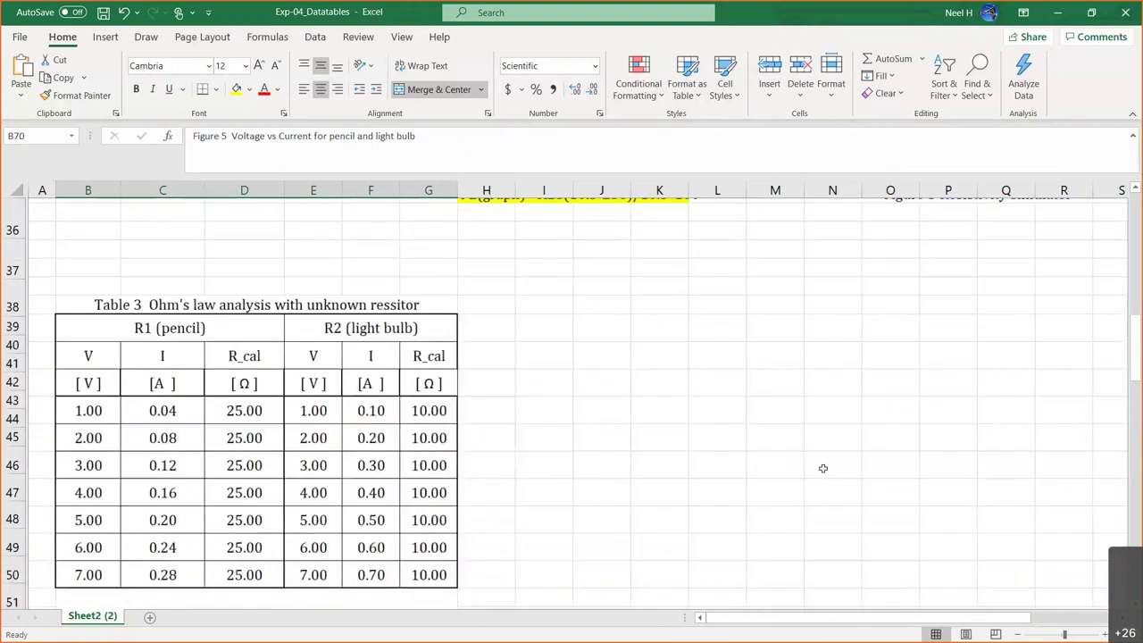
scroll(823, 468, "down", 6)
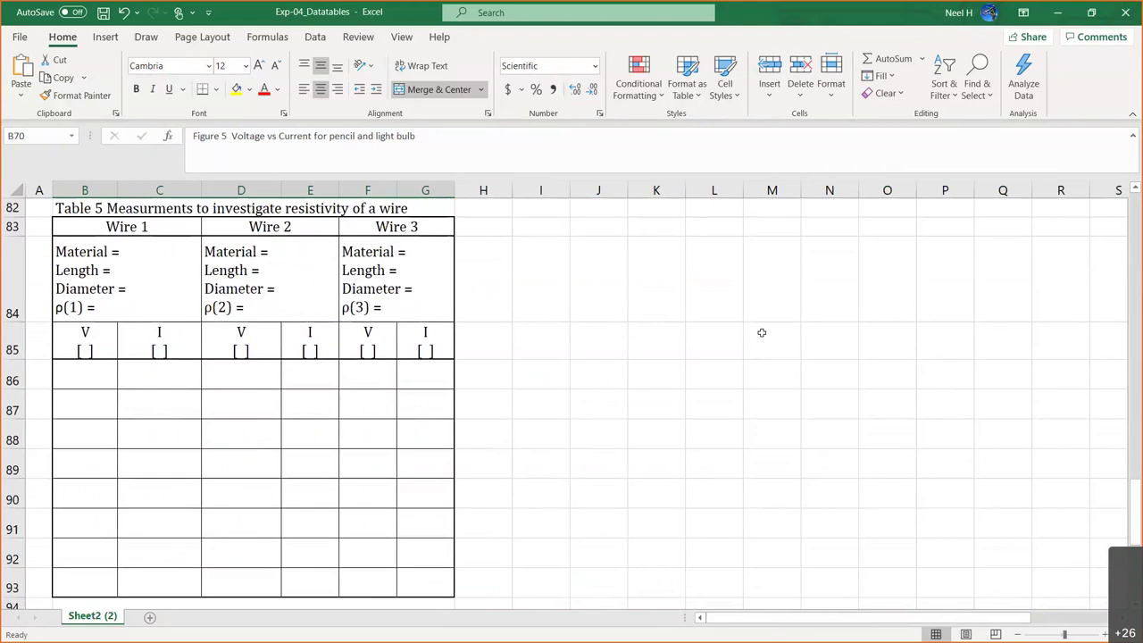
Step: Handwrite R ∝ L/A ⇒ R beside Table 5 with the Draw pen
mouse_move(737, 258)
left_mouse_down()
mouse_move(738, 274)
mouse_move(817, 259)
left_mouse_up()
left_click_drag(801, 268, 824, 270)
left_click_drag(807, 293, 858, 261)
left_click_drag(844, 270, 904, 271)
left_click_drag(906, 263, 975, 271)
Step: Complete R = ρL/A with ρ labelled resistivity, then ink V = IR and R = V/I
mouse_move(956, 294)
left_mouse_down()
mouse_move(962, 278)
mouse_move(972, 293)
mouse_move(927, 320)
mouse_move(942, 297)
mouse_move(921, 347)
mouse_move(970, 323)
mouse_move(1015, 330)
left_mouse_up()
mouse_move(1017, 299)
left_mouse_down()
mouse_move(1024, 330)
mouse_move(1035, 330)
left_mouse_up()
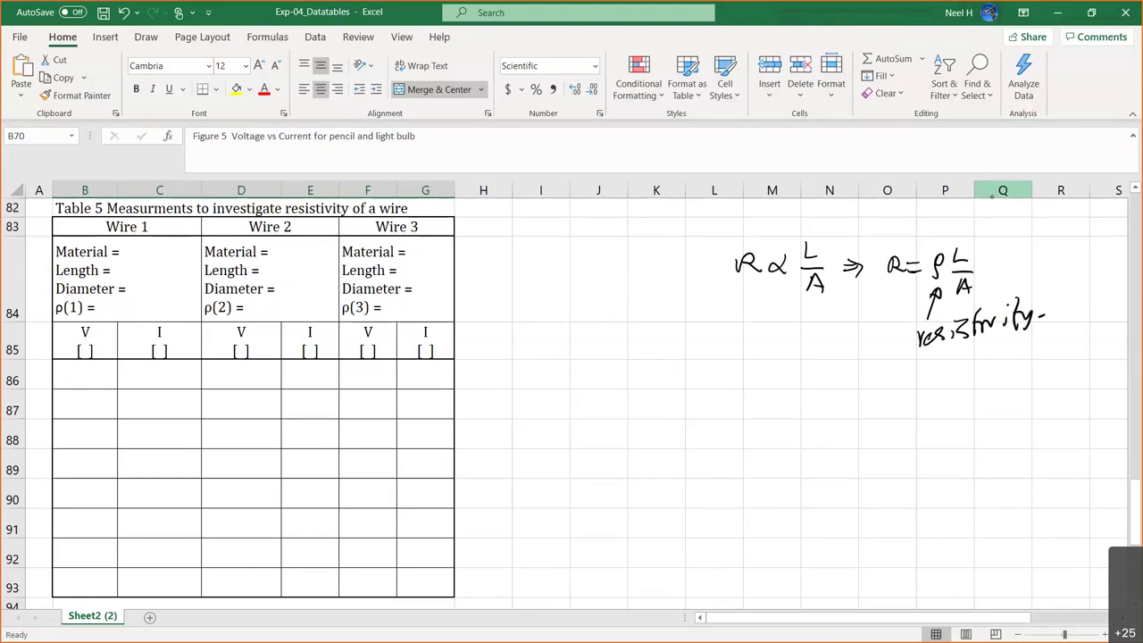
left_click_drag(743, 312, 837, 329)
mouse_move(761, 359)
left_mouse_down()
mouse_move(770, 348)
mouse_move(776, 358)
left_mouse_up()
left_click_drag(784, 349, 797, 349)
mouse_move(784, 355)
left_mouse_down()
mouse_move(831, 344)
mouse_move(832, 362)
mouse_move(856, 361)
mouse_move(887, 345)
mouse_move(898, 300)
mouse_move(900, 313)
mouse_move(865, 335)
left_mouse_up()
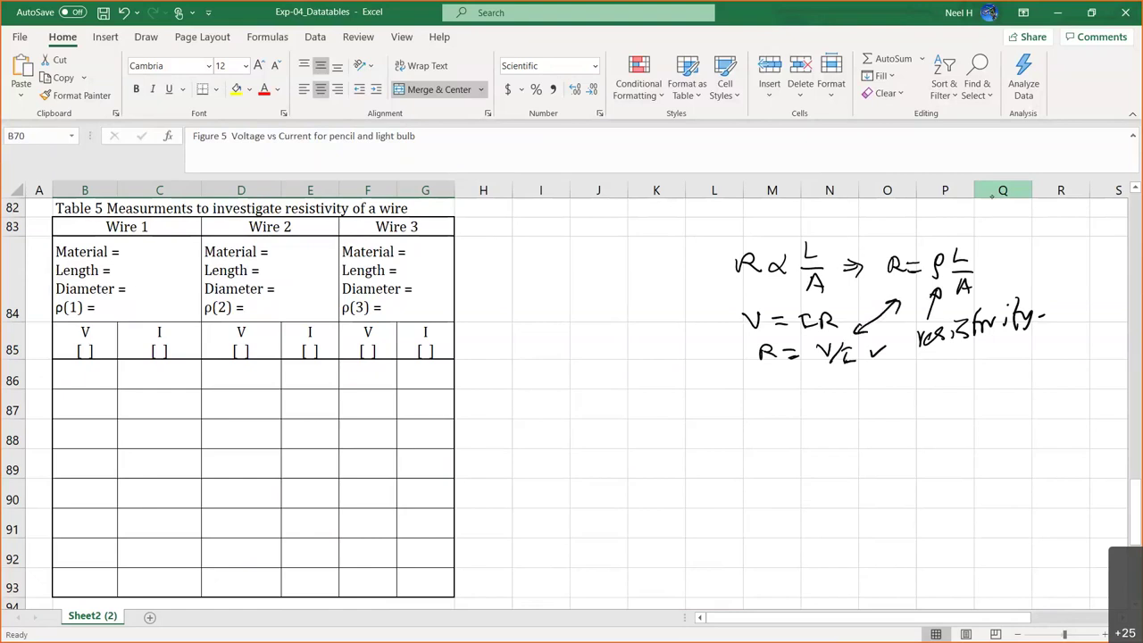
Step: Ink V/I = ρL/A ⇒ V = (ρL/A)·I
mouse_move(821, 395)
left_mouse_down()
mouse_move(845, 394)
mouse_move(836, 427)
mouse_move(842, 410)
left_mouse_up()
left_click_drag(830, 427, 871, 401)
mouse_move(862, 410)
left_mouse_down()
mouse_move(893, 393)
mouse_move(902, 424)
left_mouse_up()
mouse_move(911, 391)
left_mouse_down()
mouse_move(911, 407)
mouse_move(921, 404)
left_mouse_up()
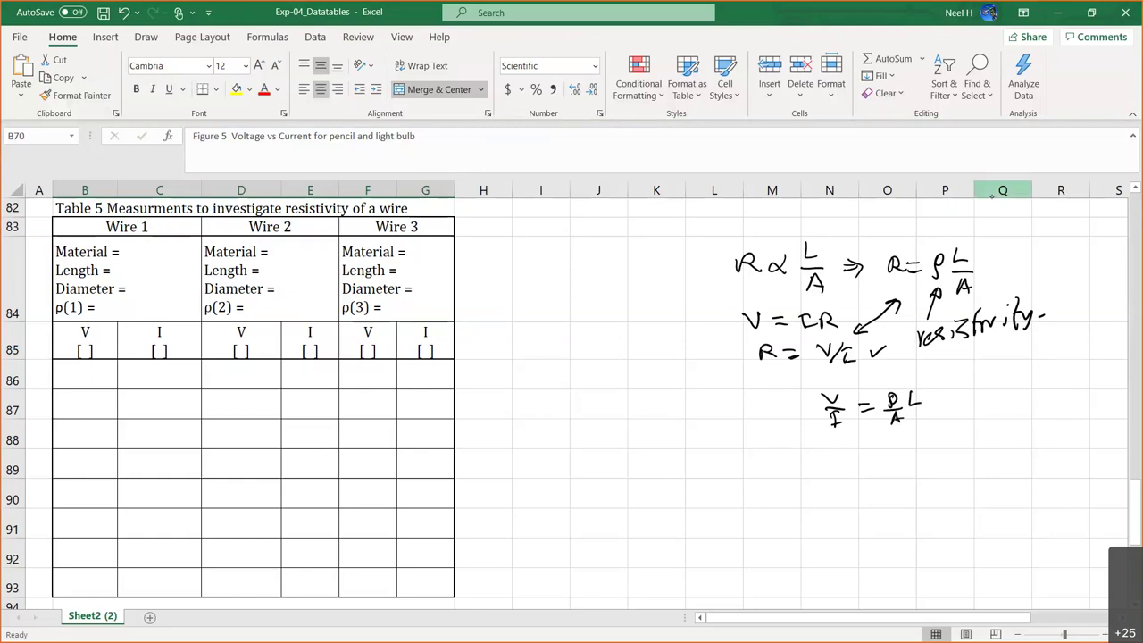
left_click_drag(929, 403, 941, 404)
mouse_move(936, 396)
left_mouse_down()
mouse_move(934, 415)
mouse_move(996, 401)
left_mouse_up()
mouse_move(984, 408)
left_mouse_down()
mouse_move(1019, 398)
mouse_move(1036, 408)
mouse_move(1032, 427)
left_mouse_up()
mouse_move(1051, 397)
left_mouse_down()
mouse_move(1050, 415)
mouse_move(1061, 396)
left_mouse_up()
left_click_drag(1045, 415, 1059, 414)
Step: Draw arrows mapping V to y and I to x, and box ρL/A as slope m
mouse_move(974, 422)
left_mouse_down()
mouse_move(987, 438)
mouse_move(982, 480)
left_mouse_up()
mouse_move(1062, 422)
left_mouse_down()
mouse_move(1079, 471)
mouse_move(1037, 462)
mouse_move(1050, 471)
left_mouse_up()
mouse_move(1006, 388)
left_mouse_down()
mouse_move(1025, 493)
mouse_move(1018, 384)
mouse_move(1041, 385)
mouse_move(1056, 463)
mouse_move(1028, 488)
left_mouse_up()
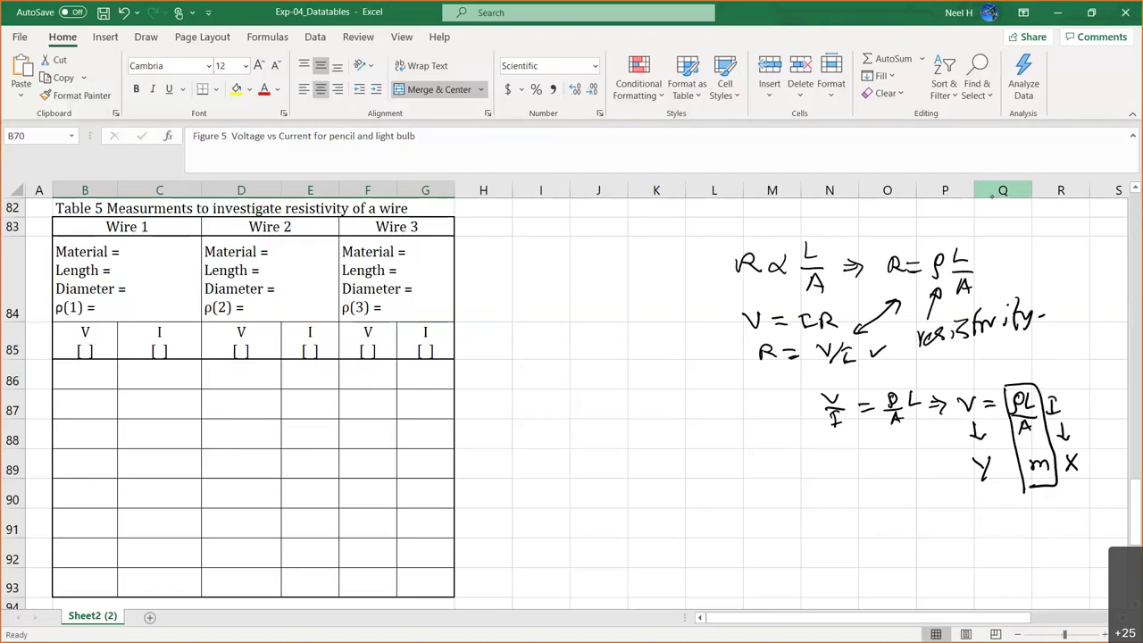
scroll(627, 389, "down", 2)
scroll(627, 389, "right", 1)
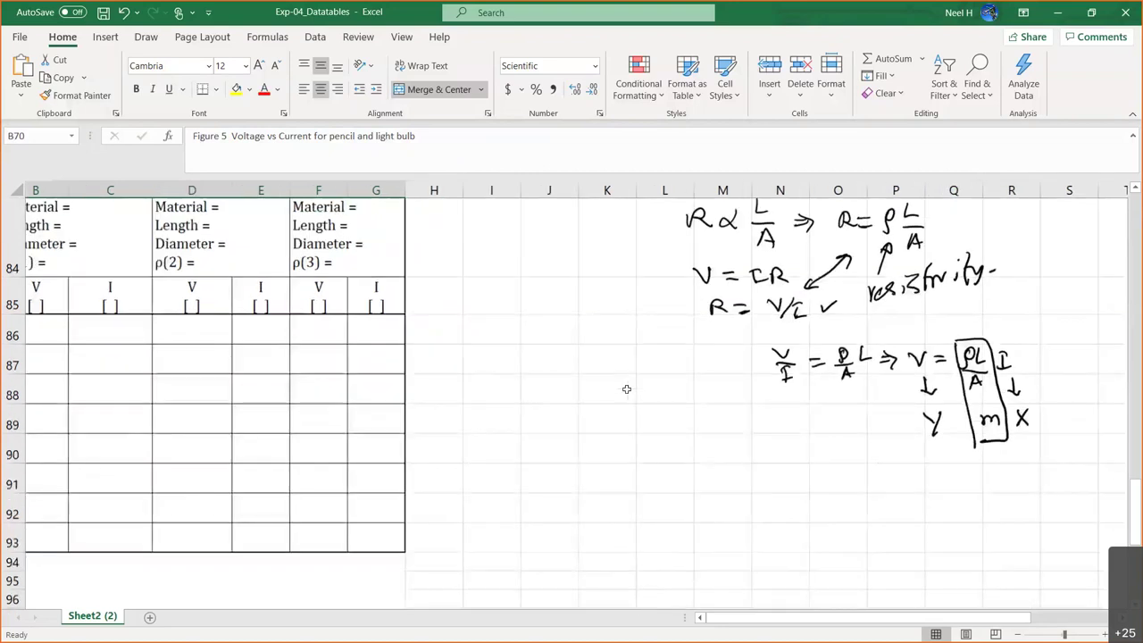
Step: Sketch V-versus-I axes with a dotted line labelled Slope m
mouse_move(900, 461)
left_mouse_down()
mouse_move(912, 587)
mouse_move(1054, 577)
left_mouse_up()
left_click_drag(1036, 570, 1037, 587)
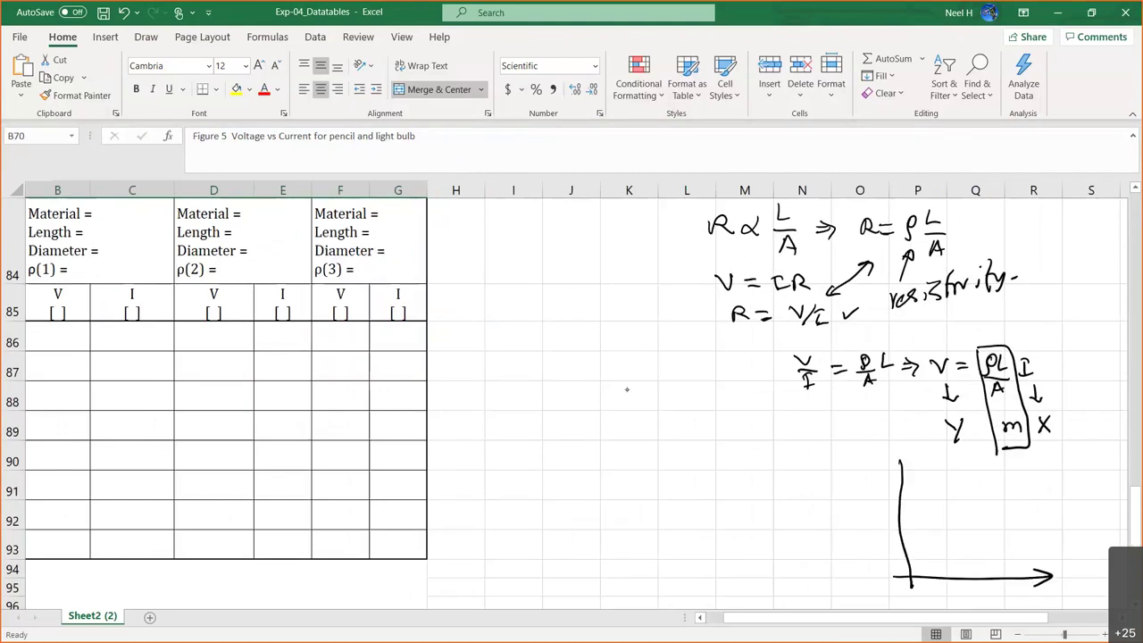
left_click_drag(897, 471, 917, 468)
mouse_move(1071, 574)
left_mouse_down()
mouse_move(1073, 588)
mouse_move(1083, 572)
left_mouse_up()
left_click_drag(1066, 587, 1086, 586)
left_click_drag(859, 450, 882, 449)
mouse_move(984, 520)
left_mouse_down()
mouse_move(971, 503)
mouse_move(991, 531)
mouse_move(1013, 519)
left_mouse_up()
left_click_drag(1020, 516, 1059, 521)
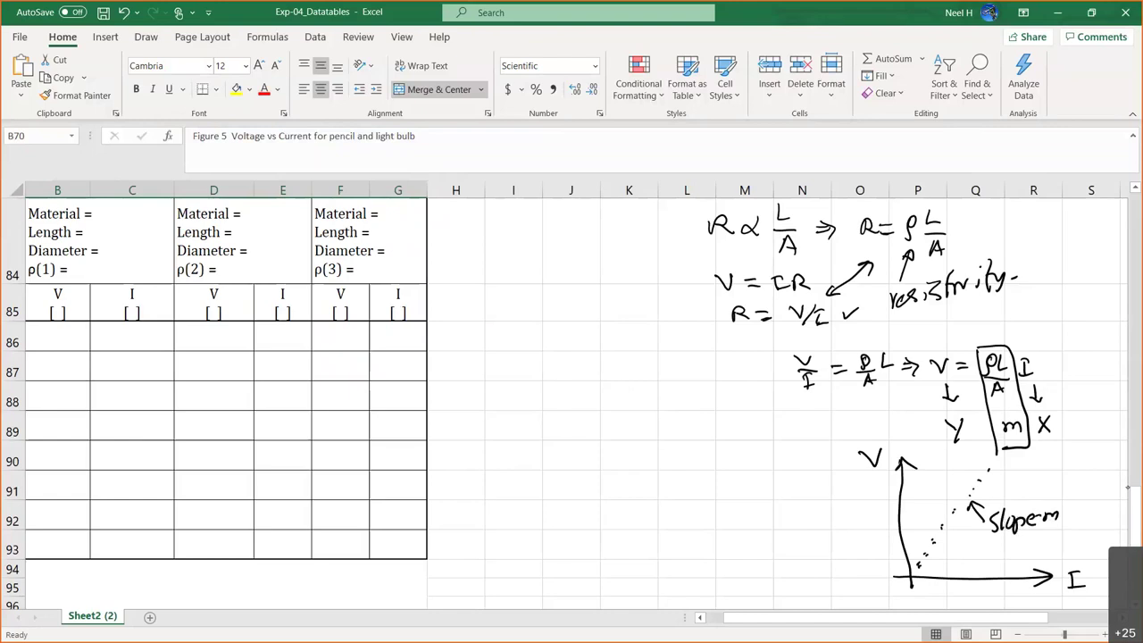
Step: Ink m = ρL/A and rearrange it to ρ = A·m/L
left_click_drag(725, 458, 752, 457)
left_click_drag(756, 450, 772, 455)
mouse_move(793, 440)
left_mouse_down()
mouse_move(785, 462)
mouse_move(809, 464)
left_mouse_up()
mouse_move(792, 483)
left_mouse_down()
mouse_move(799, 468)
mouse_move(806, 481)
left_mouse_up()
left_click_drag(793, 476, 806, 474)
mouse_move(737, 532)
left_mouse_down()
mouse_move(742, 511)
mouse_move(770, 512)
left_mouse_up()
mouse_move(761, 522)
left_mouse_down()
mouse_move(799, 502)
mouse_move(806, 518)
left_mouse_up()
mouse_move(793, 513)
left_mouse_down()
mouse_move(836, 513)
mouse_move(844, 520)
mouse_move(823, 541)
left_mouse_up()
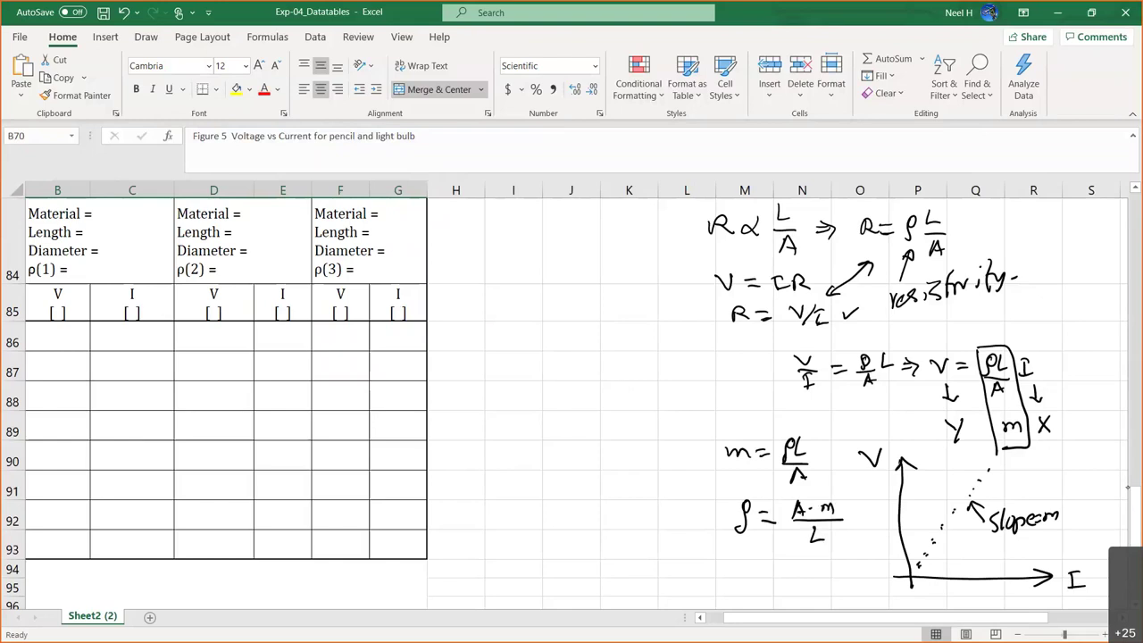
Step: Write the wire's cross-sectional area as A = πr²
mouse_move(750, 577)
left_mouse_down()
mouse_move(755, 559)
mouse_move(761, 577)
left_mouse_up()
left_click_drag(749, 570, 784, 566)
left_click_drag(774, 573, 784, 574)
left_click_drag(796, 564, 845, 563)
scroll(572, 401, "down", 2)
Step: Ink r = D/2 and A = πD²/4 below A = πr²
scroll(572, 402, "up", 3)
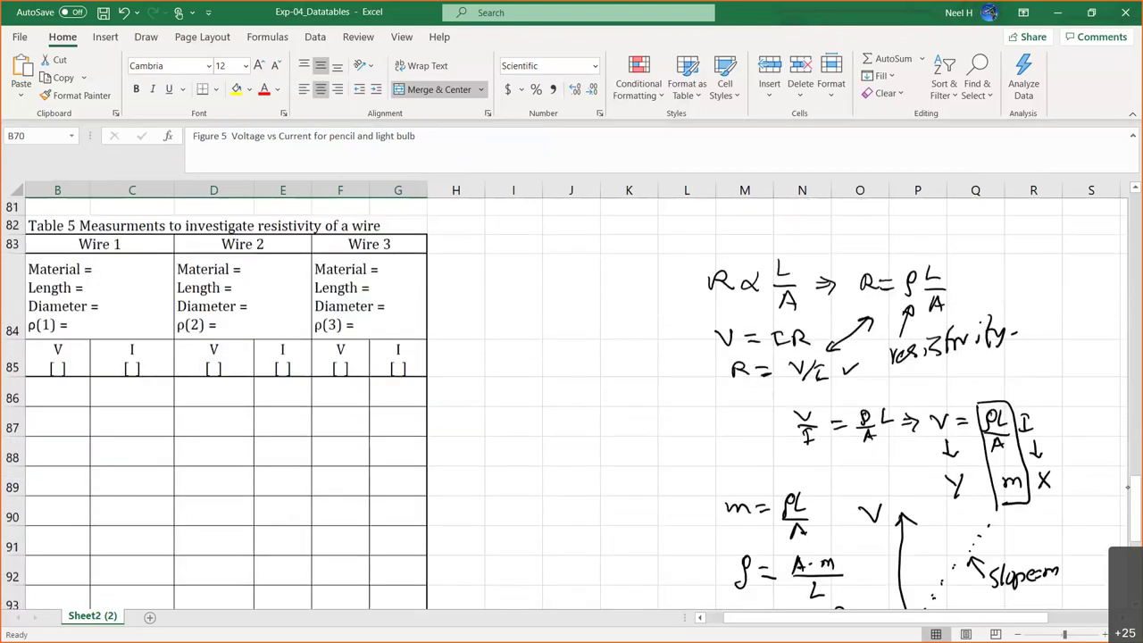
scroll(572, 402, "down", 3)
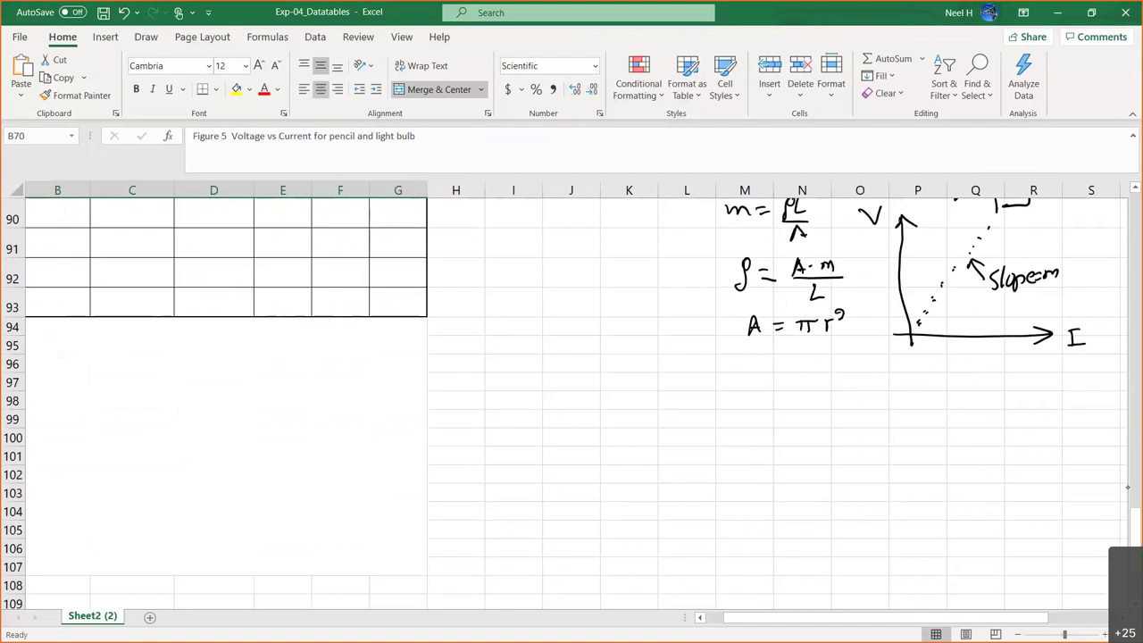
left_click_drag(766, 373, 800, 361)
left_click_drag(787, 371, 800, 370)
mouse_move(818, 357)
left_mouse_down()
mouse_move(821, 372)
mouse_move(854, 384)
left_mouse_up()
left_click_drag(768, 419, 786, 419)
left_click_drag(772, 413, 822, 409)
left_click_drag(811, 417, 860, 403)
left_click_drag(848, 405, 847, 420)
left_click_drag(855, 404, 859, 420)
mouse_move(858, 404)
left_mouse_down()
mouse_move(860, 420)
mouse_move(881, 410)
mouse_move(863, 444)
left_mouse_up()
mouse_move(731, 272)
left_mouse_down()
mouse_move(704, 293)
mouse_move(743, 413)
mouse_move(732, 418)
mouse_move(727, 292)
left_mouse_up()
Step: Write the final formula ρ = πD²·m/(4·L) and draw a box around it
mouse_move(832, 479)
left_mouse_down()
mouse_move(828, 515)
mouse_move(862, 492)
mouse_move(900, 496)
mouse_move(903, 480)
left_mouse_up()
left_click_drag(907, 480, 907, 497)
mouse_move(906, 481)
left_mouse_down()
mouse_move(909, 498)
mouse_move(929, 486)
mouse_move(968, 497)
left_mouse_up()
left_click(937, 490)
left_click_drag(887, 501, 988, 498)
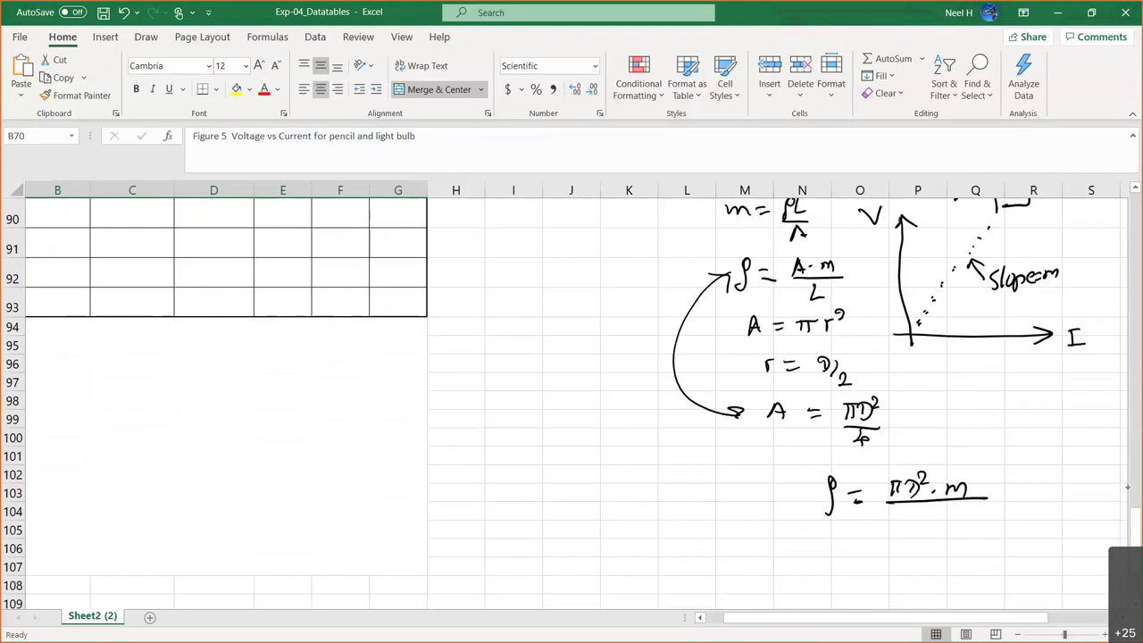
left_click_drag(915, 512, 929, 524)
mouse_move(923, 515)
left_mouse_down()
mouse_move(926, 531)
mouse_move(961, 529)
left_mouse_up()
left_click(935, 524)
left_click_drag(986, 459, 988, 549)
left_click_drag(892, 464, 890, 541)
left_click_drag(786, 465, 1038, 559)
mouse_move(786, 466)
left_mouse_down()
mouse_move(777, 568)
mouse_move(1042, 561)
left_mouse_up()
left_click_drag(847, 501, 866, 500)
left_click_drag(851, 494, 867, 492)
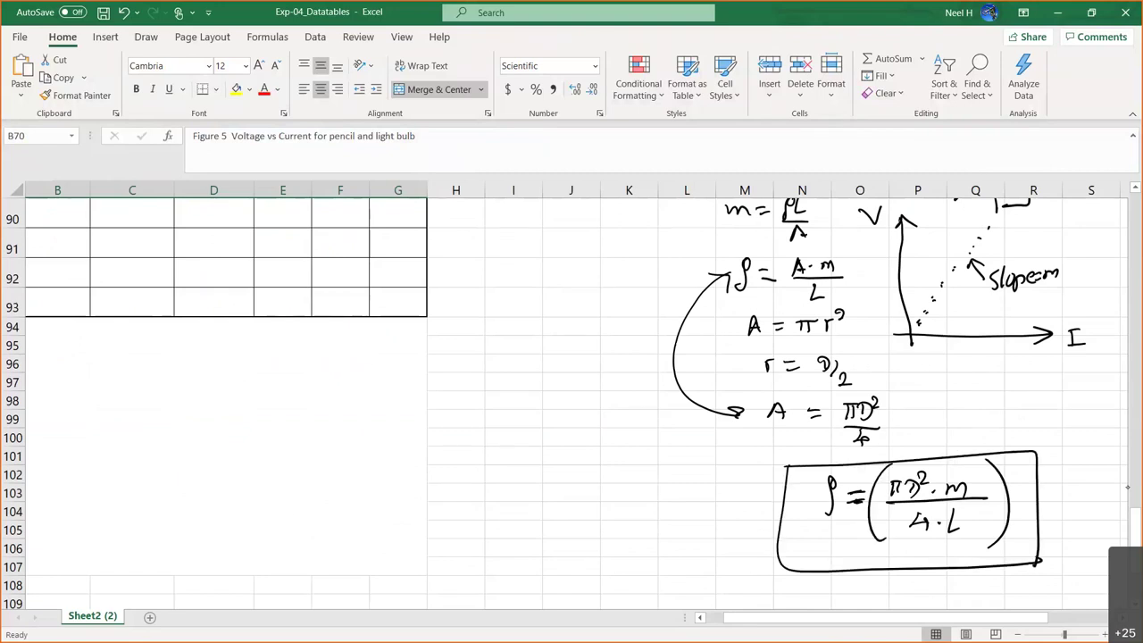
Step: Draw an arrow pointing up to ρ in the boxed formula
scroll(572, 402, "down", 2)
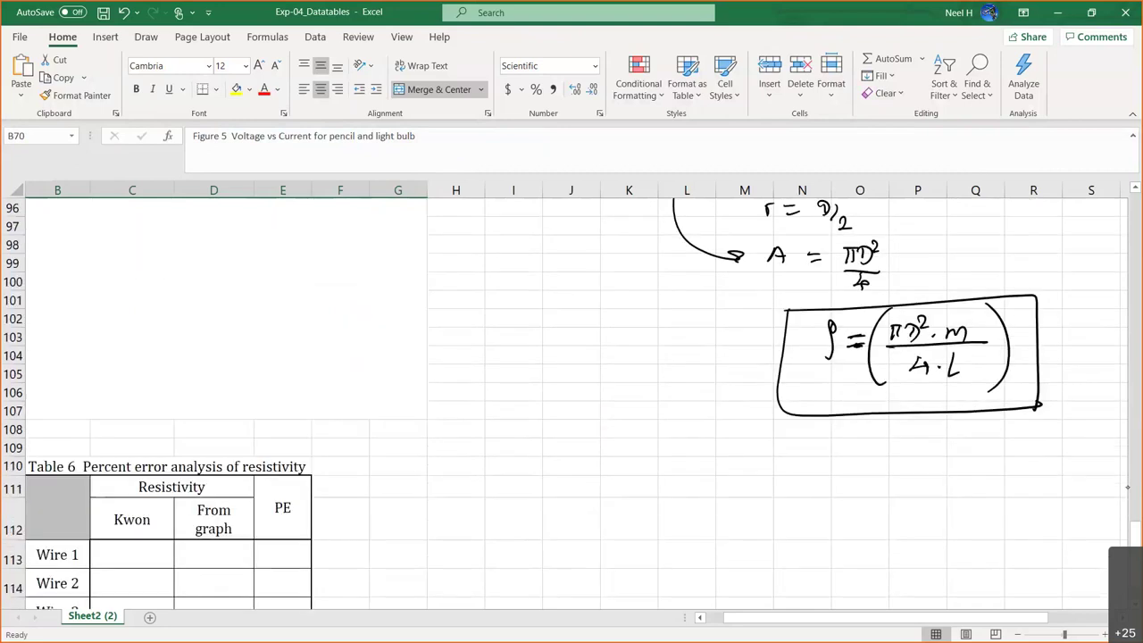
mouse_move(829, 385)
left_mouse_down()
mouse_move(814, 485)
mouse_move(834, 384)
left_mouse_up()
mouse_move(842, 477)
left_mouse_down()
mouse_move(842, 514)
mouse_move(897, 483)
mouse_move(910, 489)
left_mouse_up()
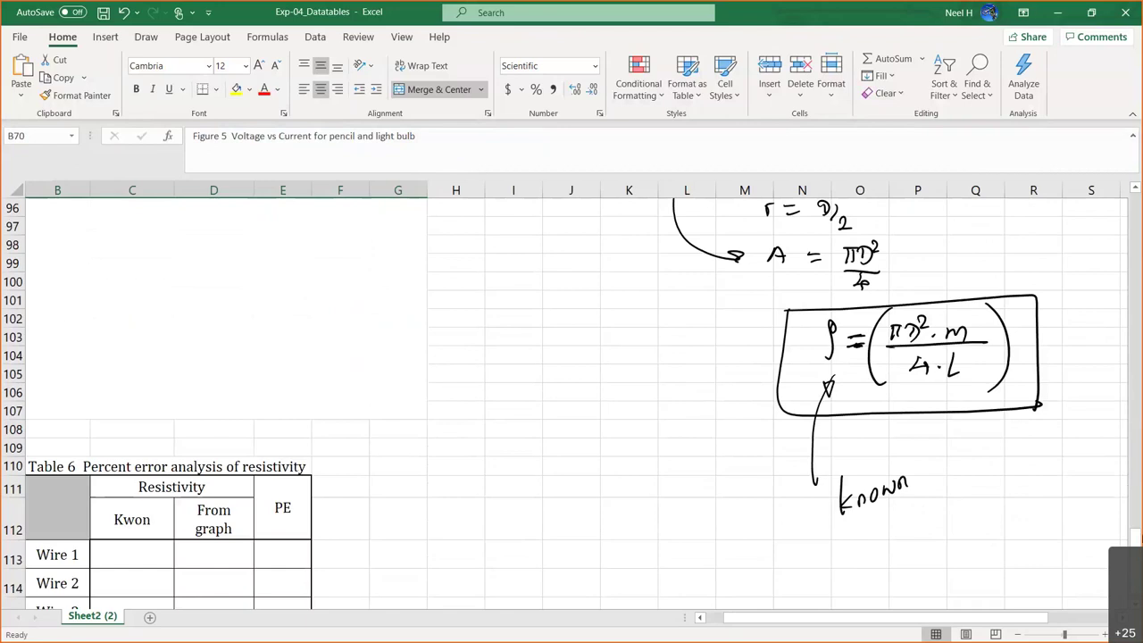
Step: Scroll back to Table 5 and restore Excel to a smaller window beside the simulator
scroll(794, 424, "up", 4)
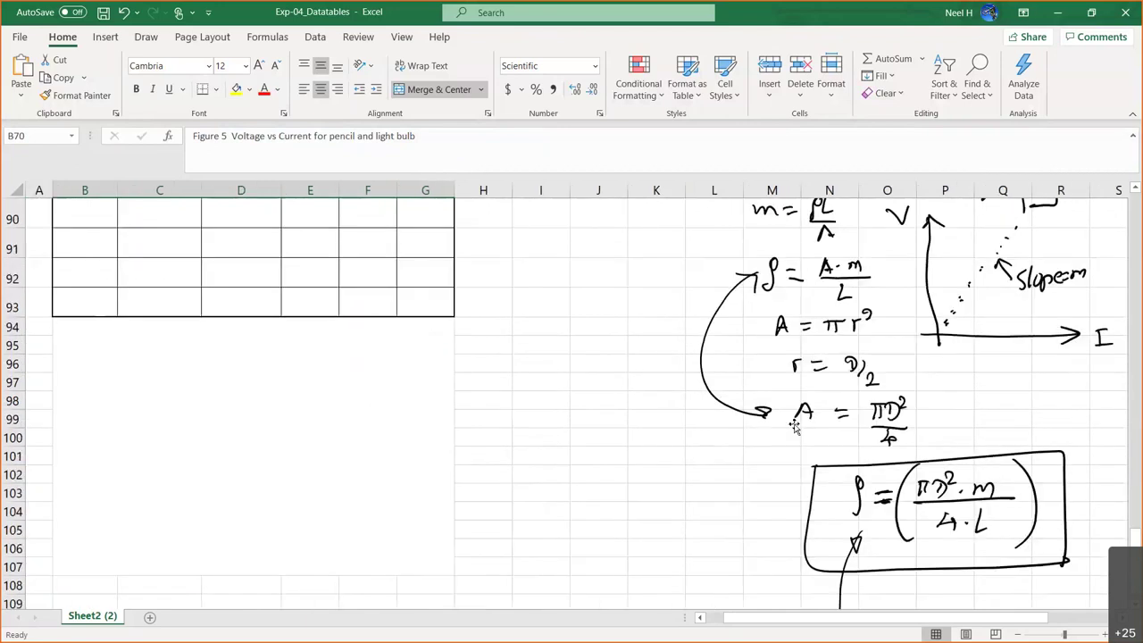
scroll(794, 424, "down", 1)
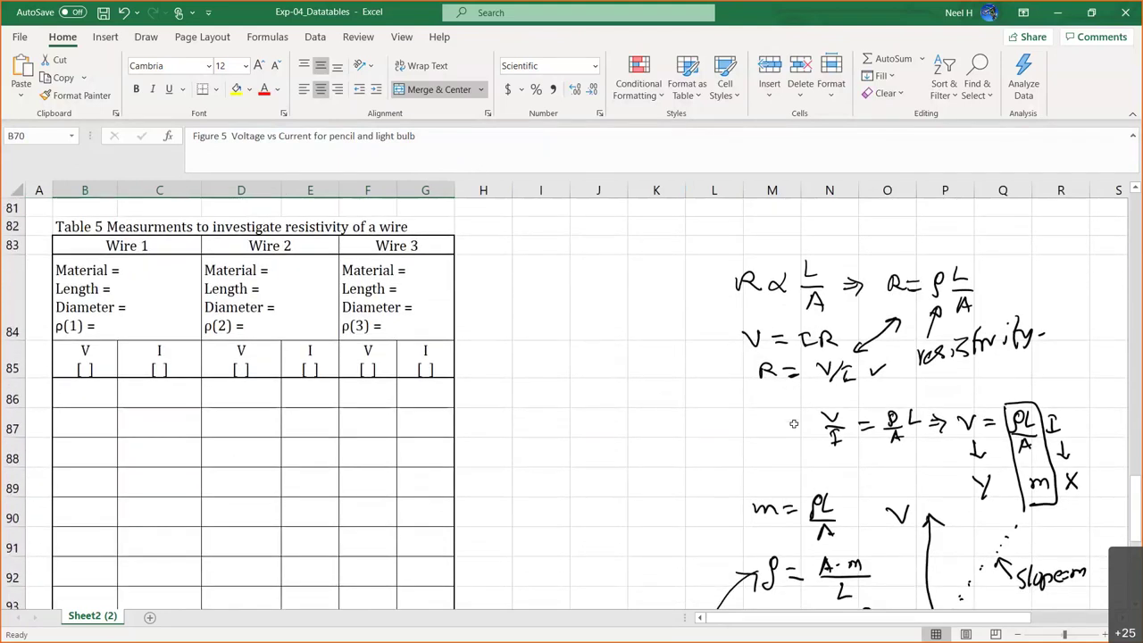
scroll(680, 410, "down", 1)
scroll(681, 410, "up", 1)
scroll(681, 410, "up", 1)
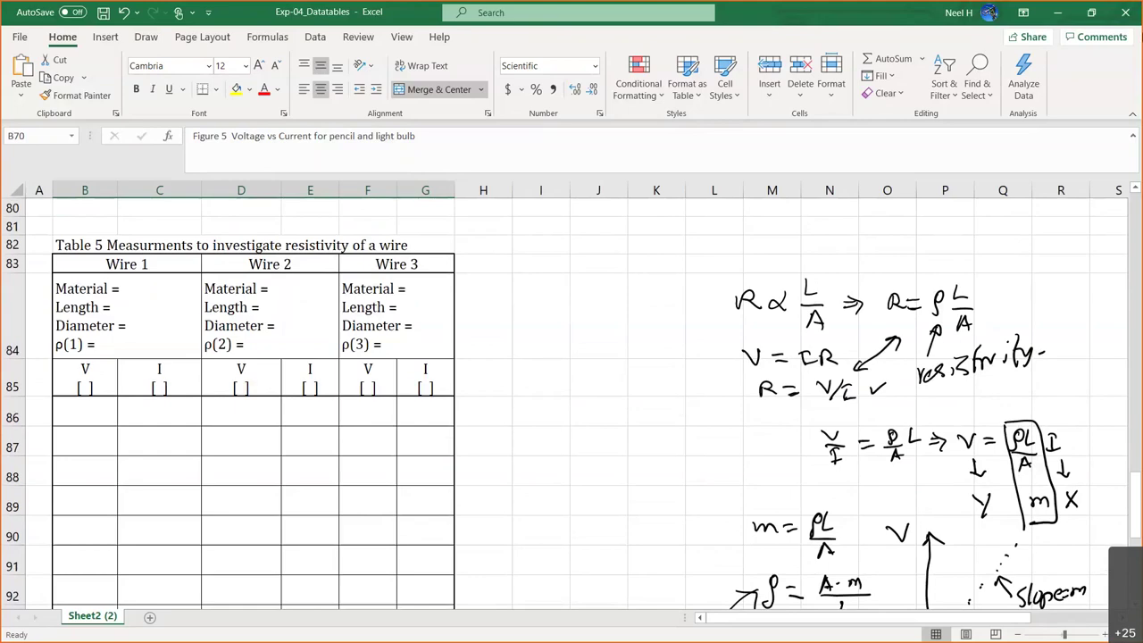
left_click(1092, 13)
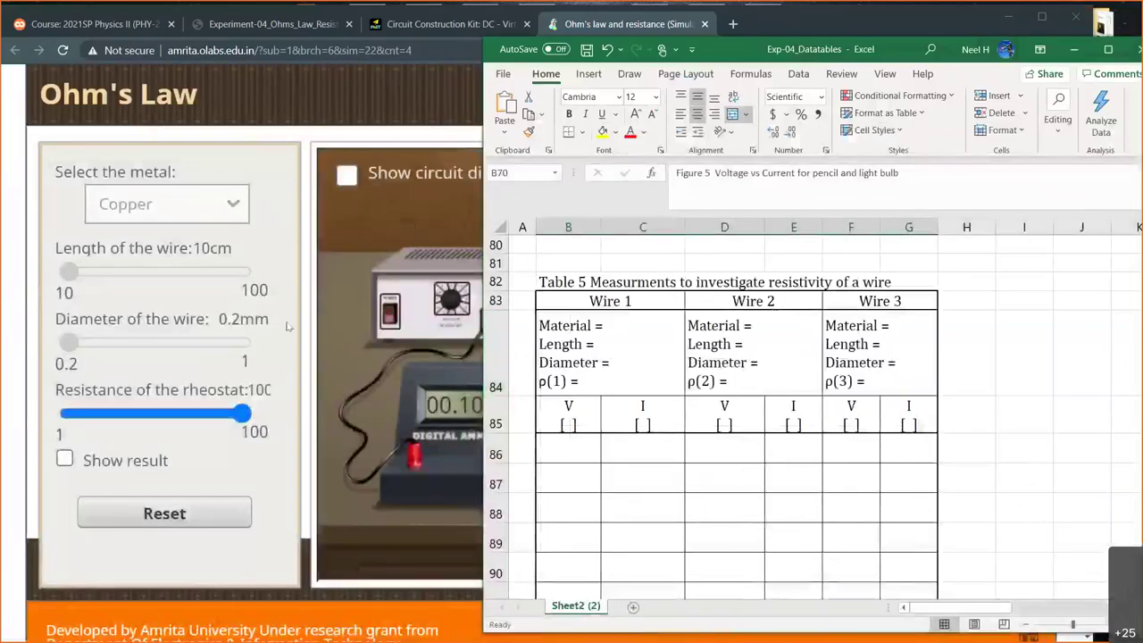
Step: Zoom out the OLabs Ohm's Law page to show the whole simulator, then reset it
left_click(392, 85)
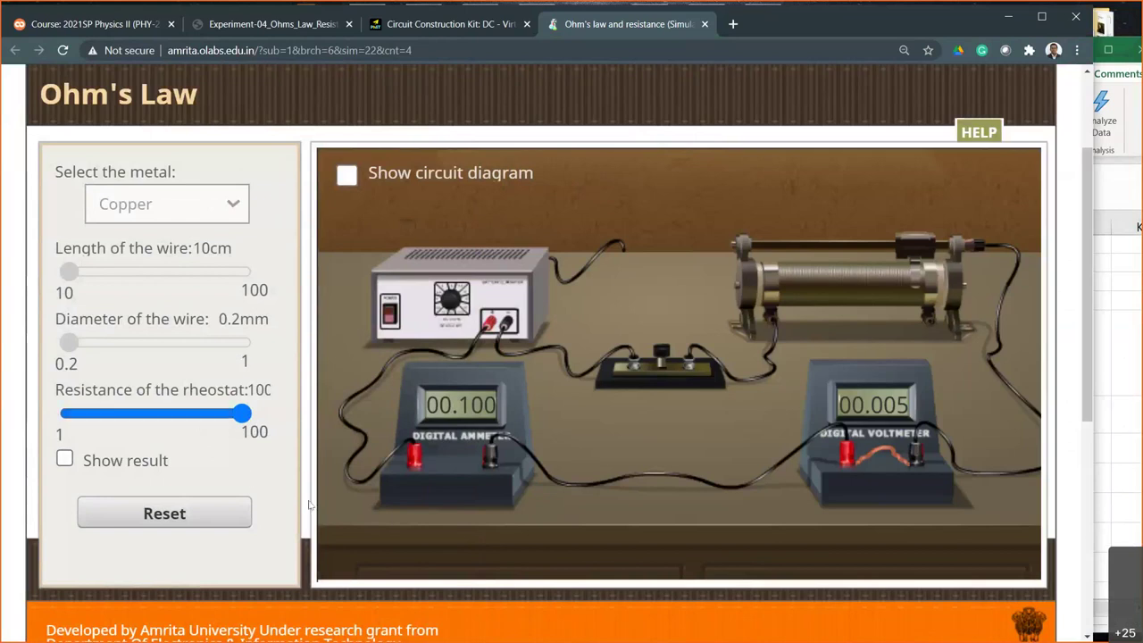
left_click_drag(301, 509, 305, 431)
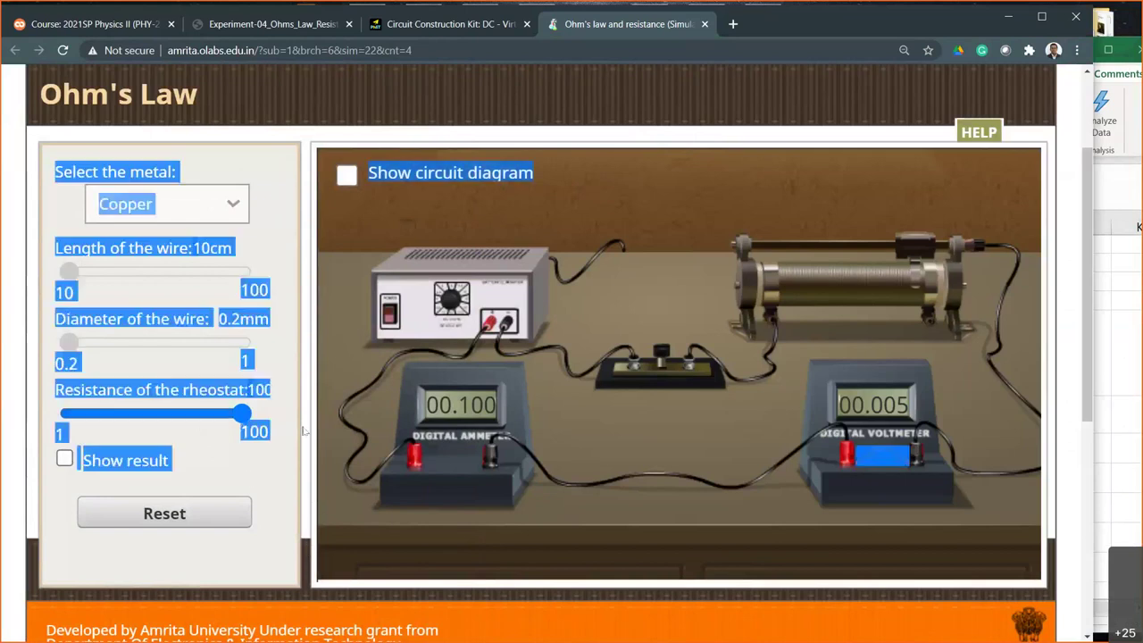
left_click(274, 486)
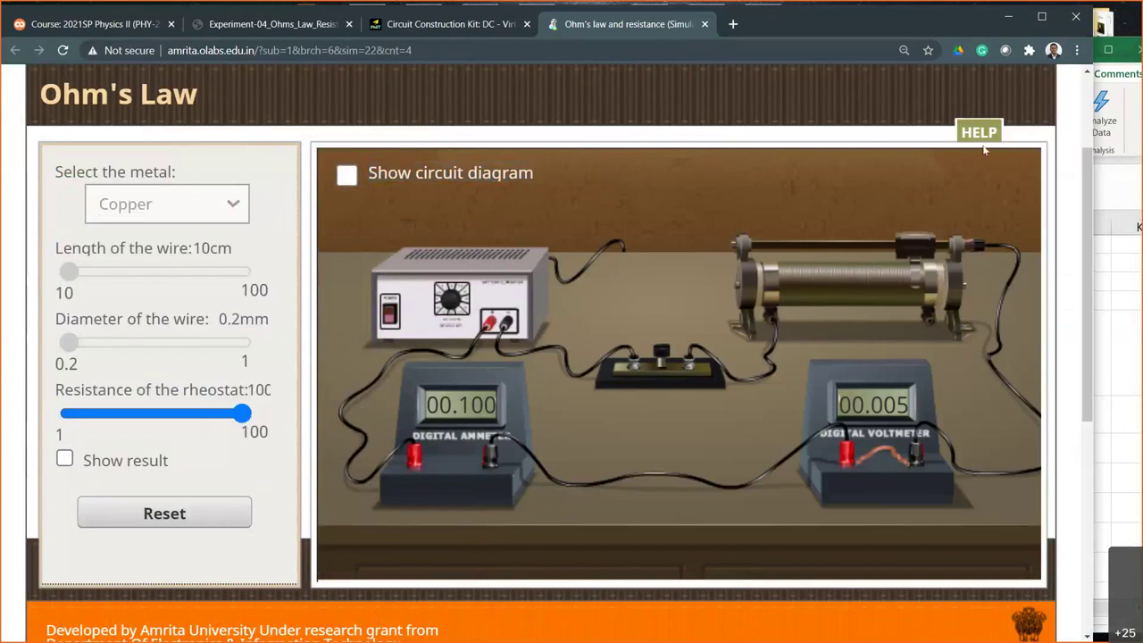
key("ctrl+minus")
key("ctrl+minus")
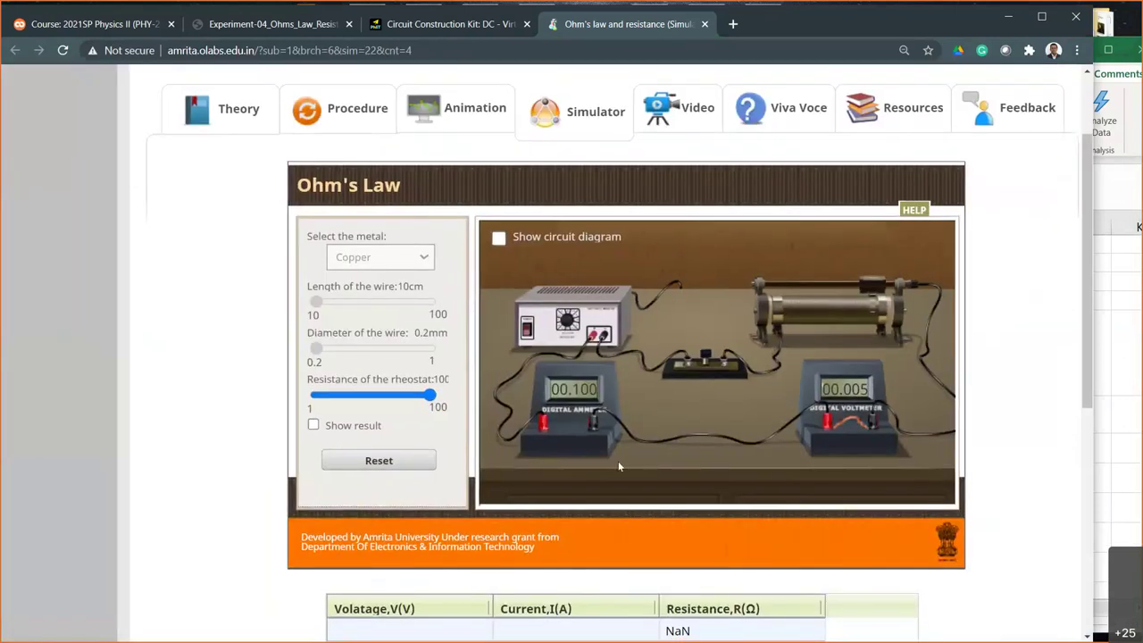
scroll(618, 461, "down", 3)
scroll(618, 461, "up", 4)
scroll(536, 469, "down", 1)
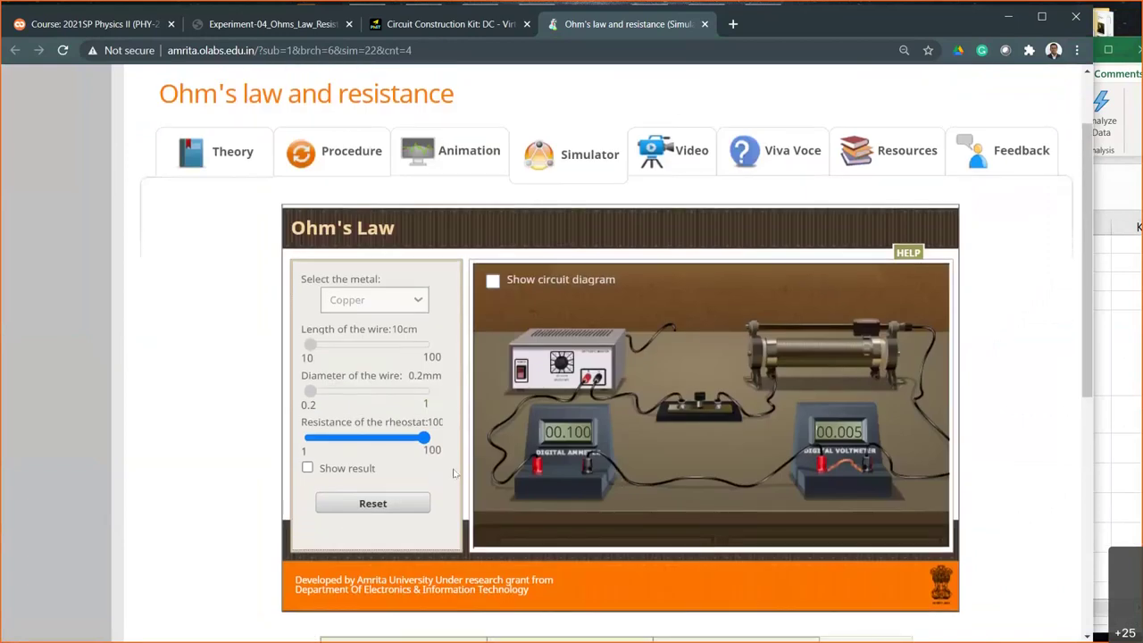
left_click(391, 511)
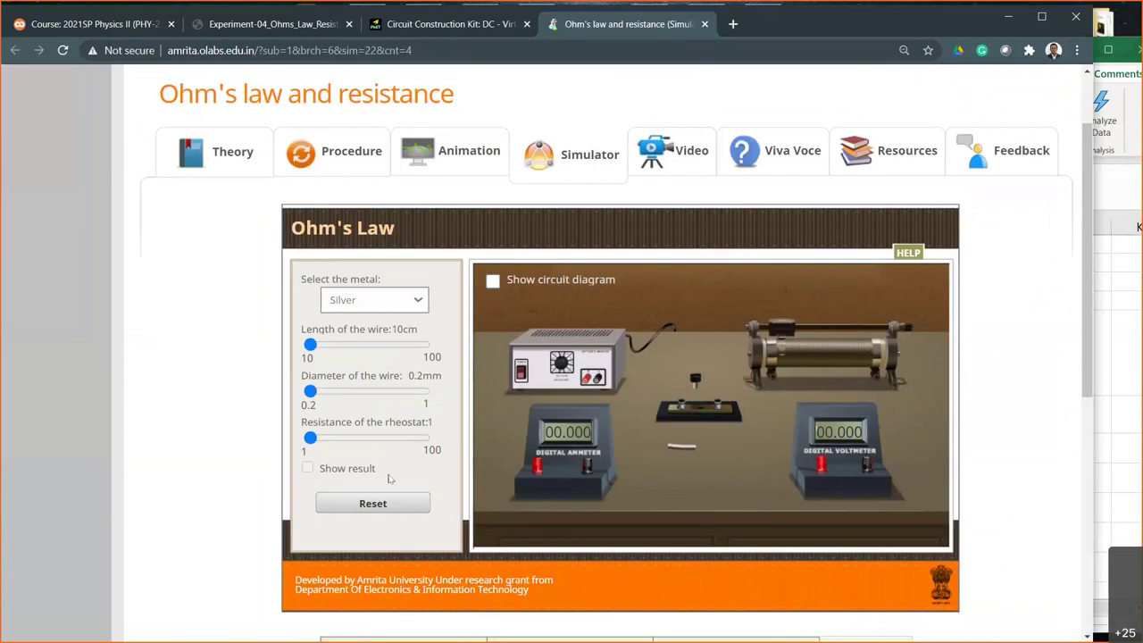
Step: Wire a trial silver-wire circuit linking the power supply, plug key, rheostat, ammeter and voltmeter
scroll(398, 474, "down", 1)
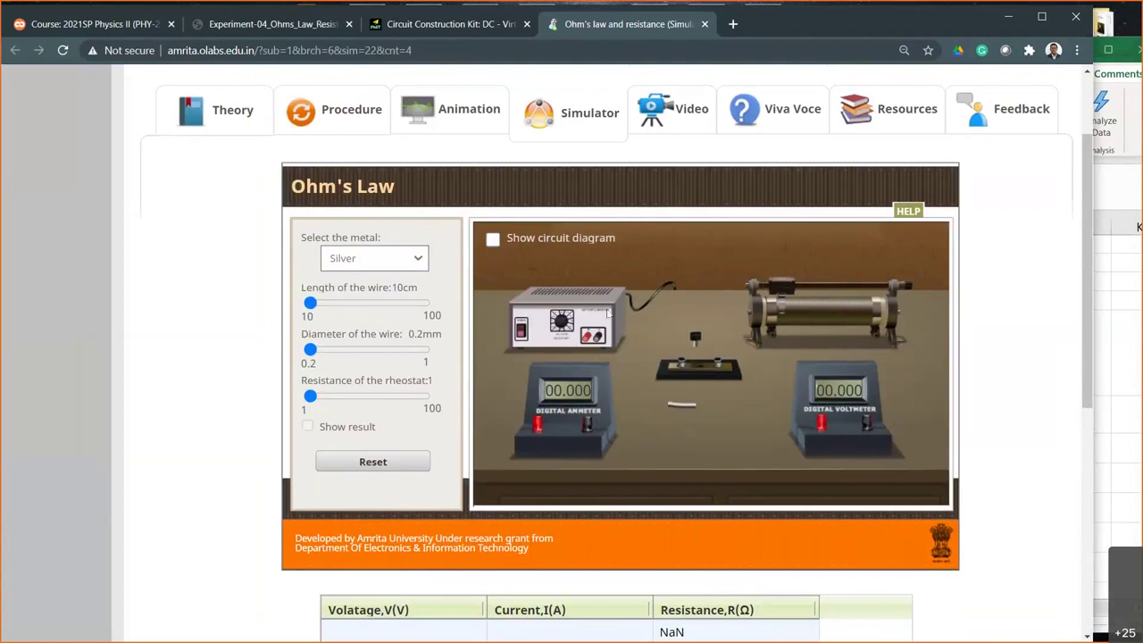
left_click_drag(597, 341, 773, 338)
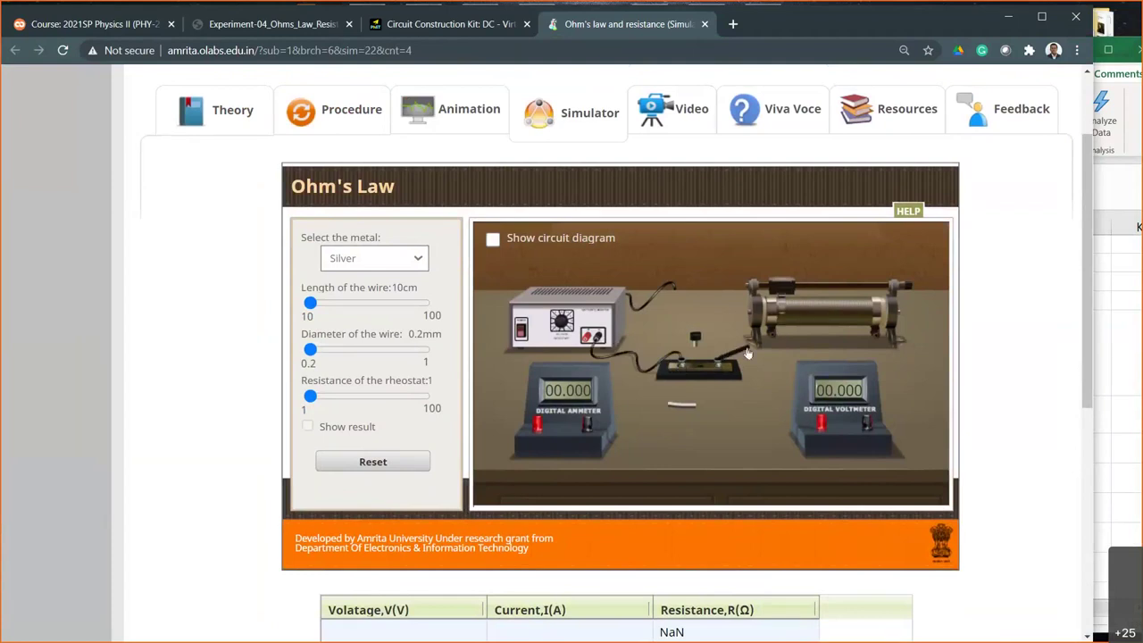
left_click_drag(908, 284, 587, 424)
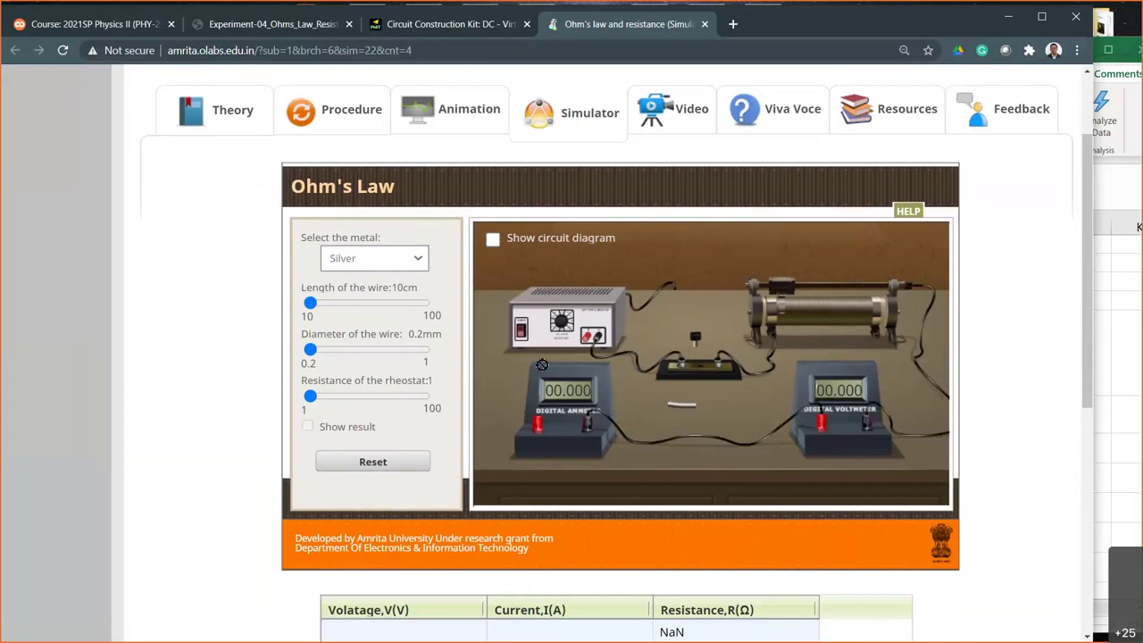
left_click_drag(588, 337, 538, 423)
left_click(693, 346)
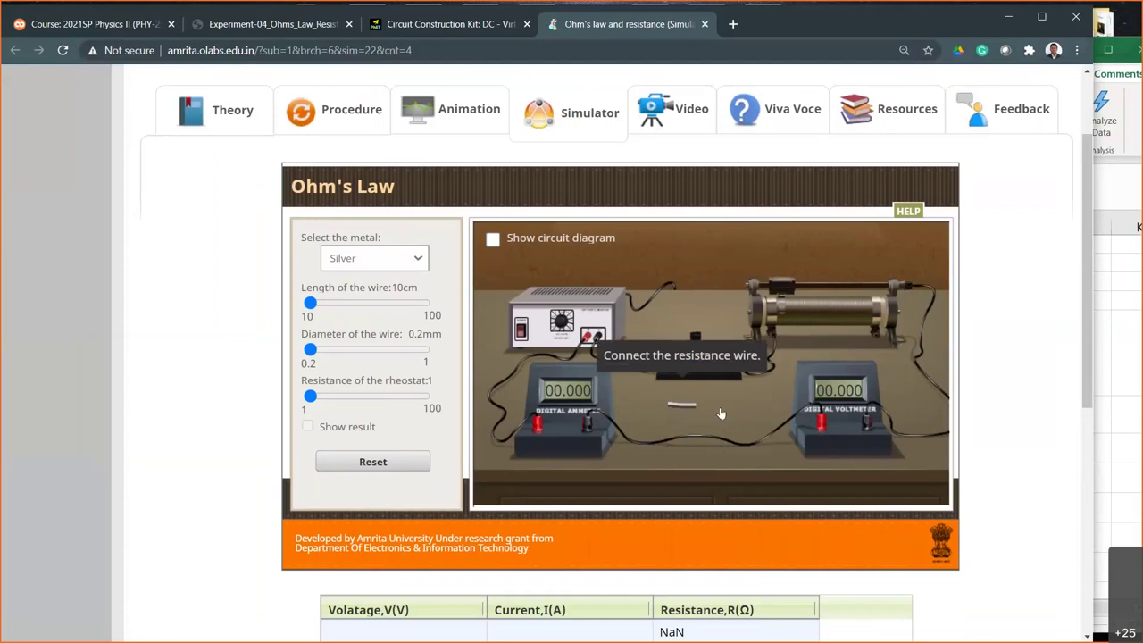
left_click(681, 405)
left_click(848, 427)
Step: Close the trial circuit, raise the rheostat from 1 to 4, then reset the simulator
left_click(700, 357)
left_click_drag(784, 290, 882, 285)
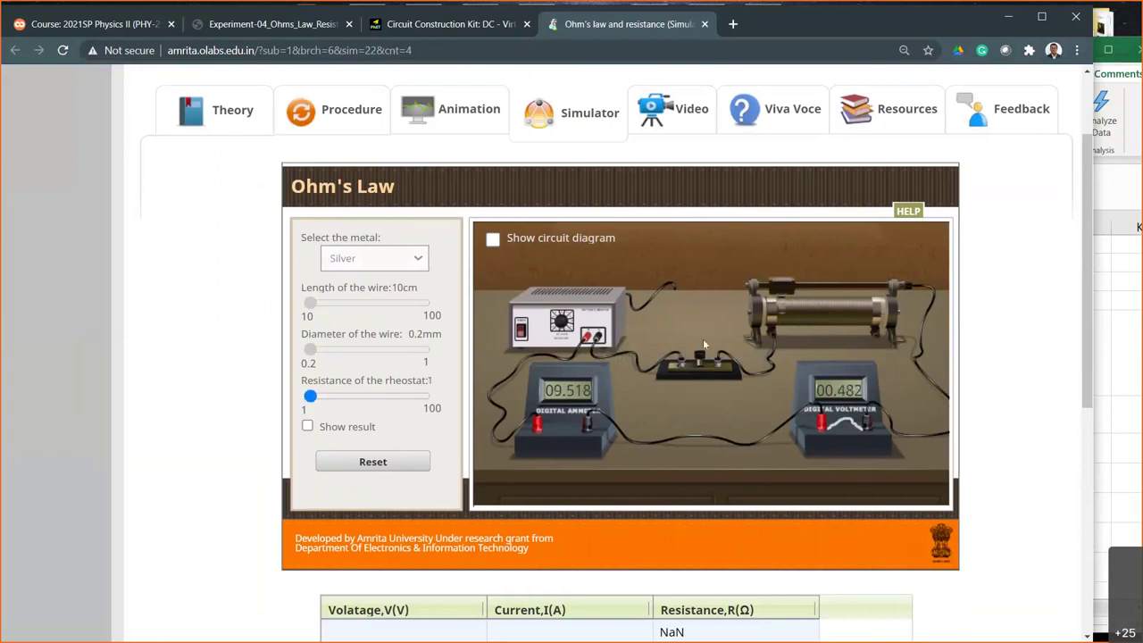
left_click(374, 465)
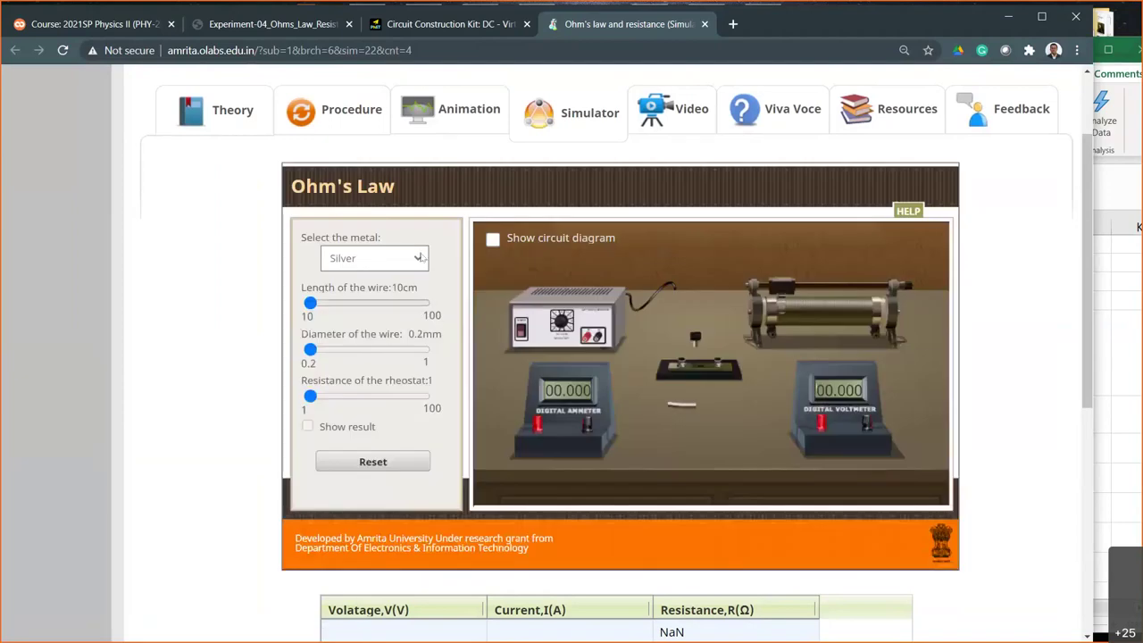
Step: Choose Copper as the wire metal and connect the power supply, rheostat, voltmeter and ammeter
left_click(375, 259)
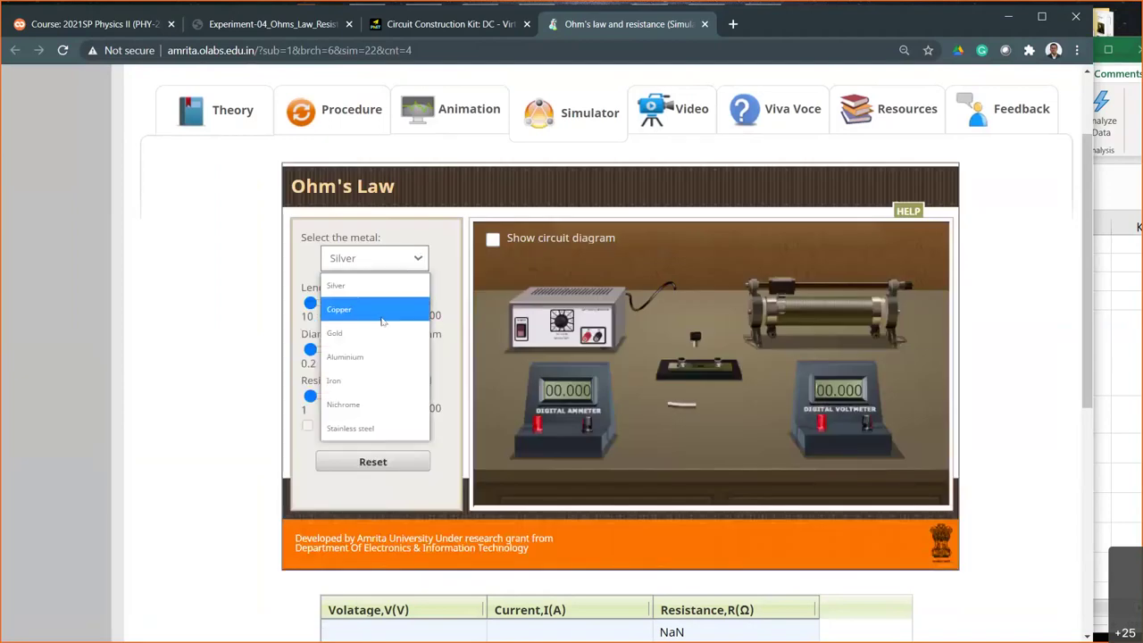
left_click(382, 320)
left_click_drag(595, 337, 772, 339)
left_click_drag(911, 286, 866, 422)
left_click_drag(677, 408, 587, 423)
left_click_drag(583, 344, 537, 422)
Step: Insert the plug key, set the rheostat to 100, show the 1.68*10^-8 Ωm result, and zoom in
left_click(696, 340)
left_click_drag(876, 280, 891, 287)
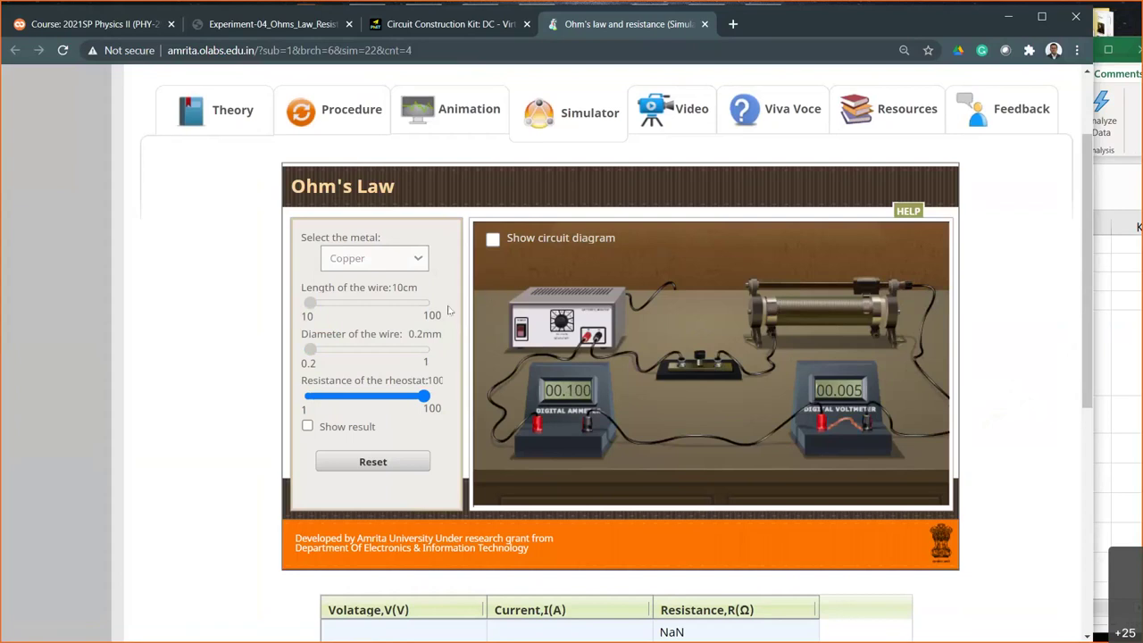
left_click(309, 427)
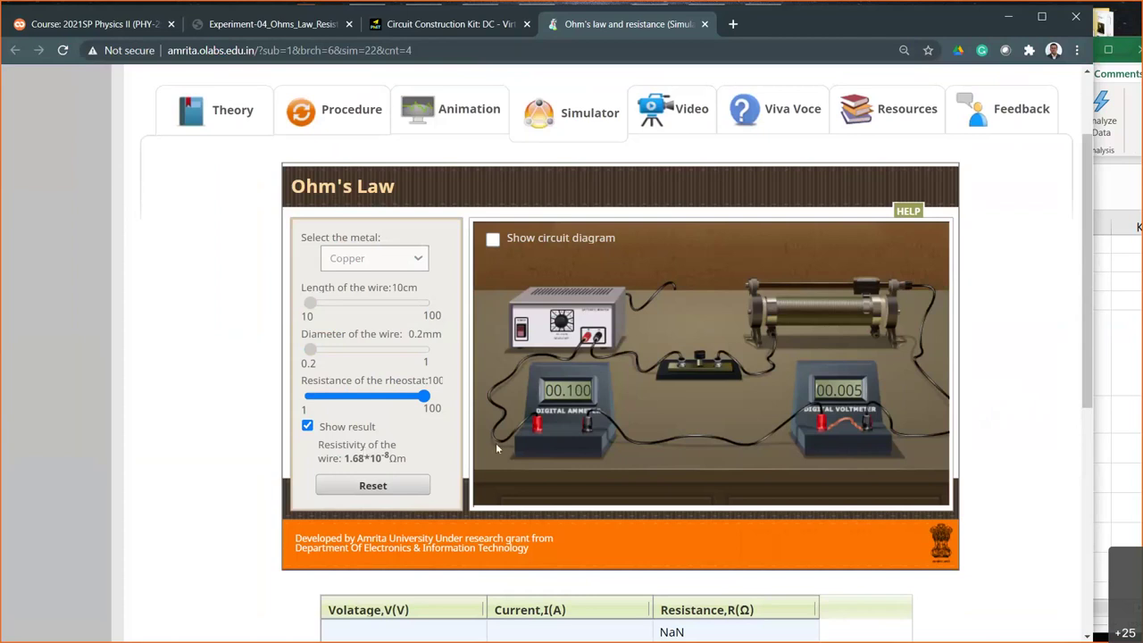
key("ctrl+plus")
key("ctrl+plus")
key("ctrl+plus")
key("ctrl+plus")
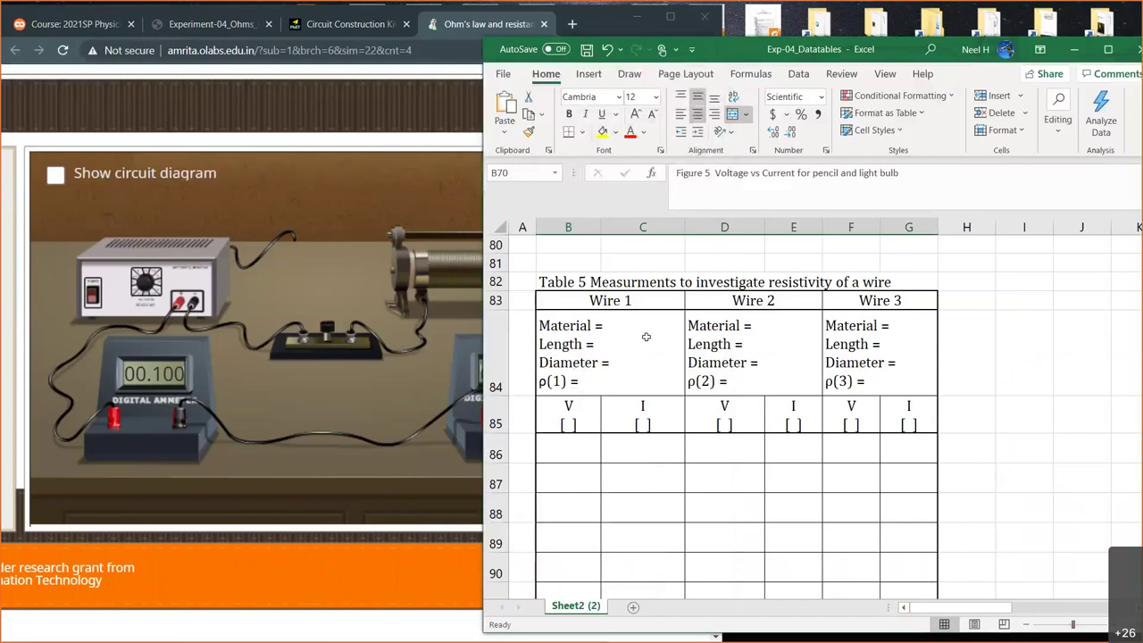
Step: Fill in Wire 1 details: Copper, length 0.1 m, diameter 0.002 m, ρ(1) 1.68*10^-8
left_click(646, 336)
left_click(386, 140)
scroll(268, 268, "left", 5)
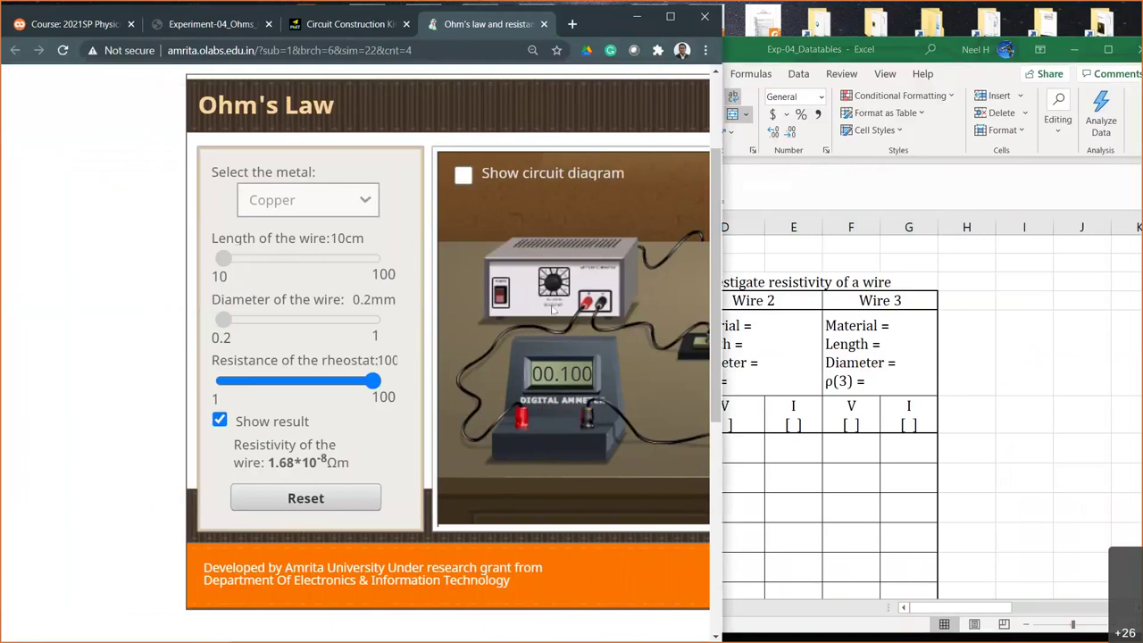
left_click(931, 373)
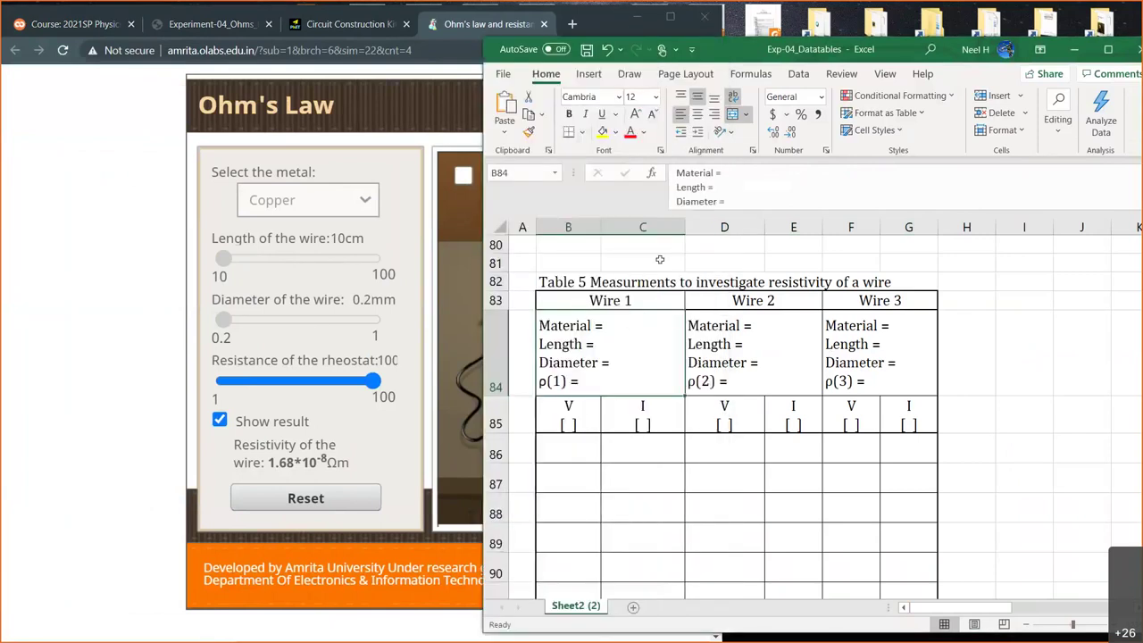
left_click(728, 176)
type("Copper")
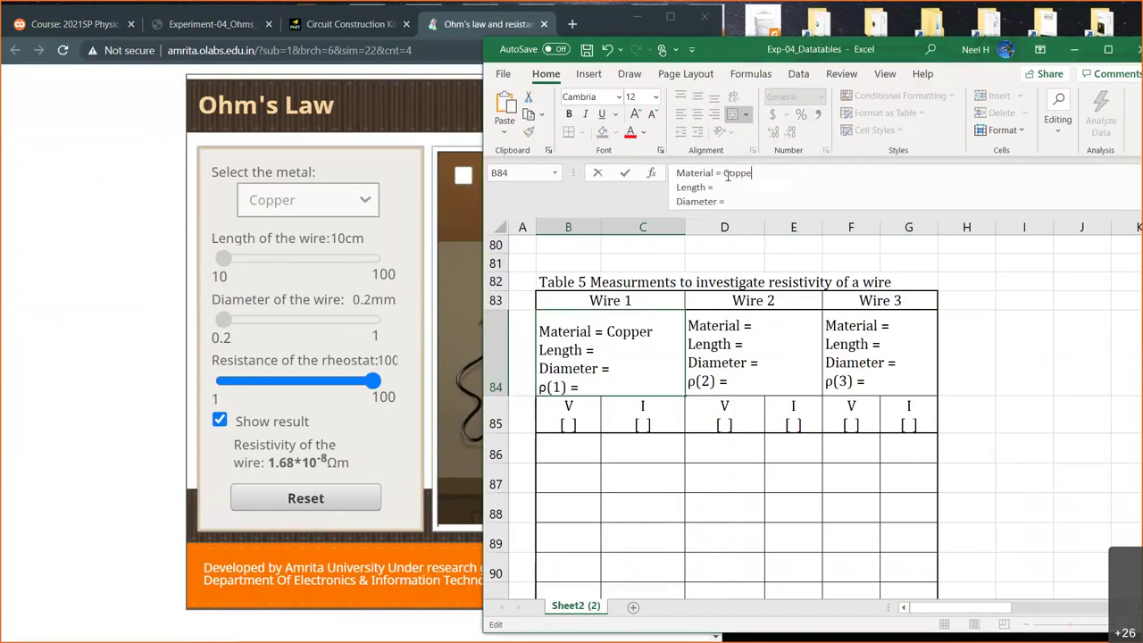
left_click(728, 187)
type("0.1 m")
left_click(729, 201)
type("0.002 m")
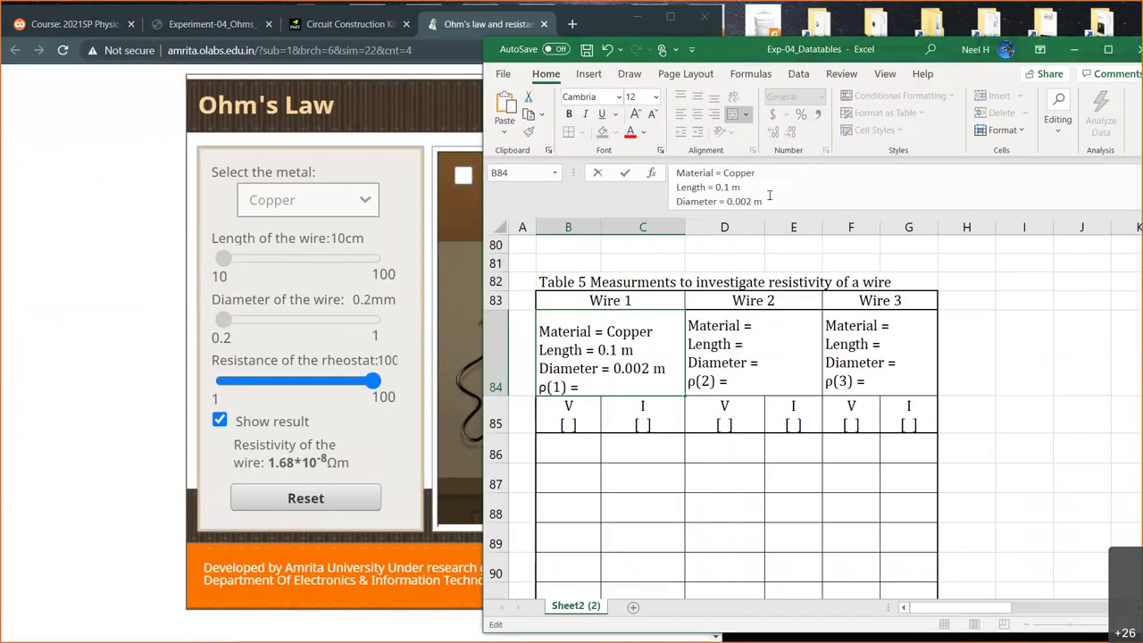
key("Down")
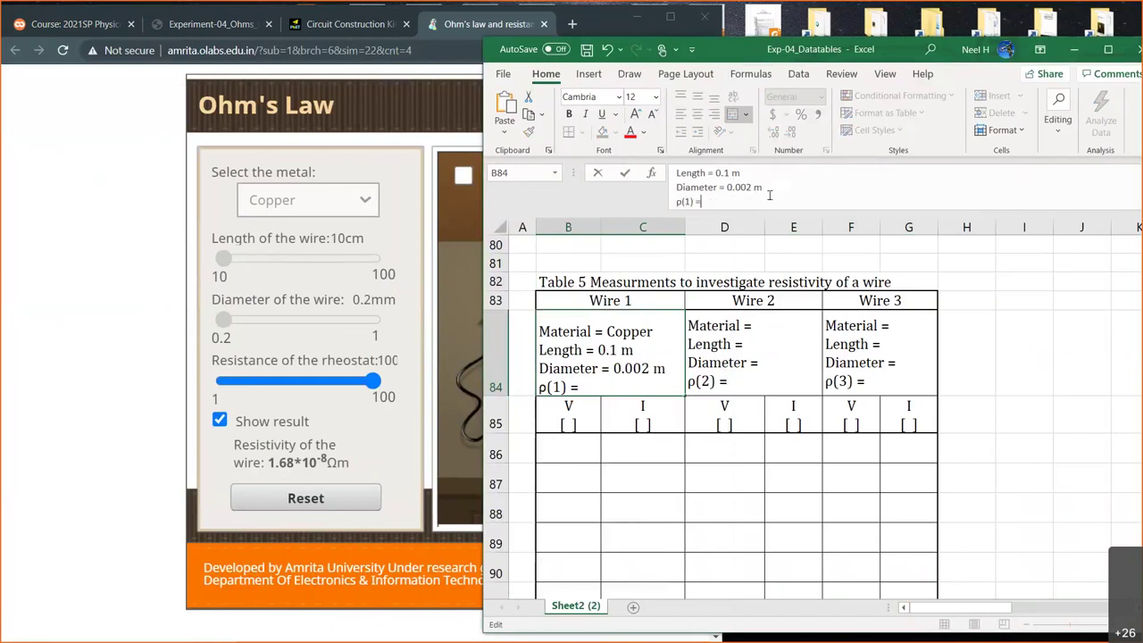
type("1.68*10^-8")
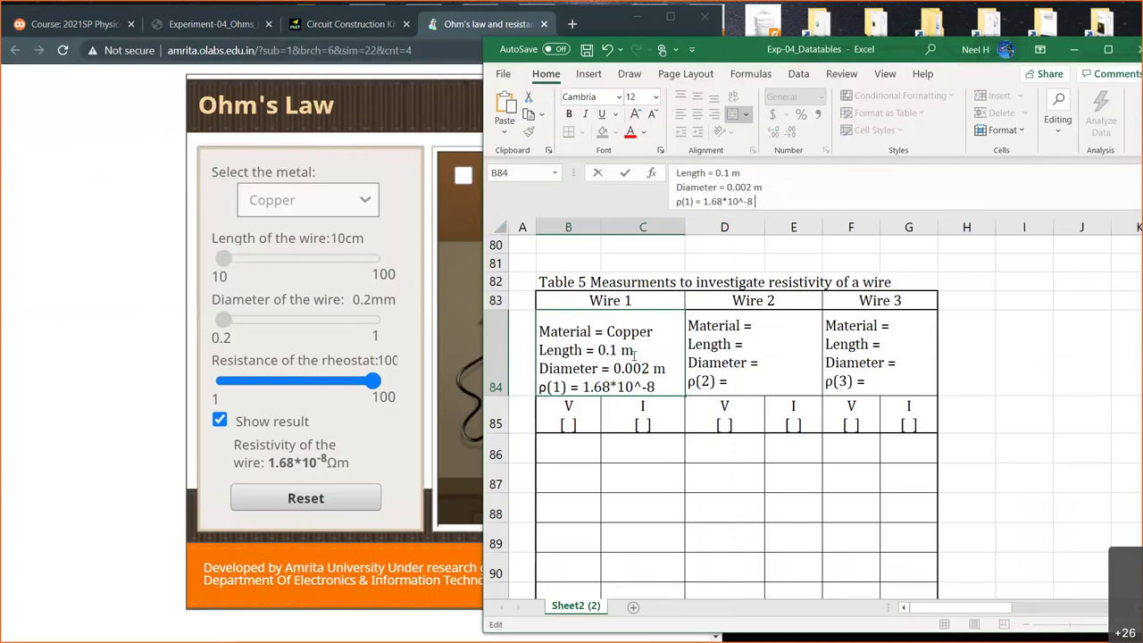
Step: Append the unit Ω m to the ρ(1) resistivity value in the Wire 1 details
scroll(605, 381, "up", 2)
scroll(606, 381, "up", 2)
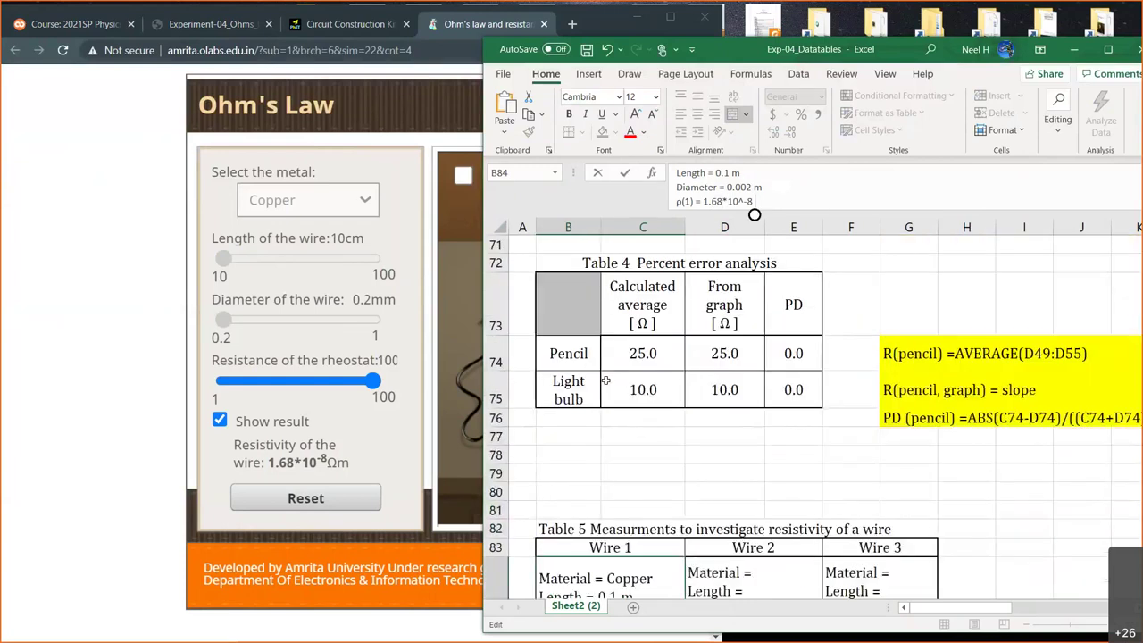
left_click(643, 304)
double_click(685, 202)
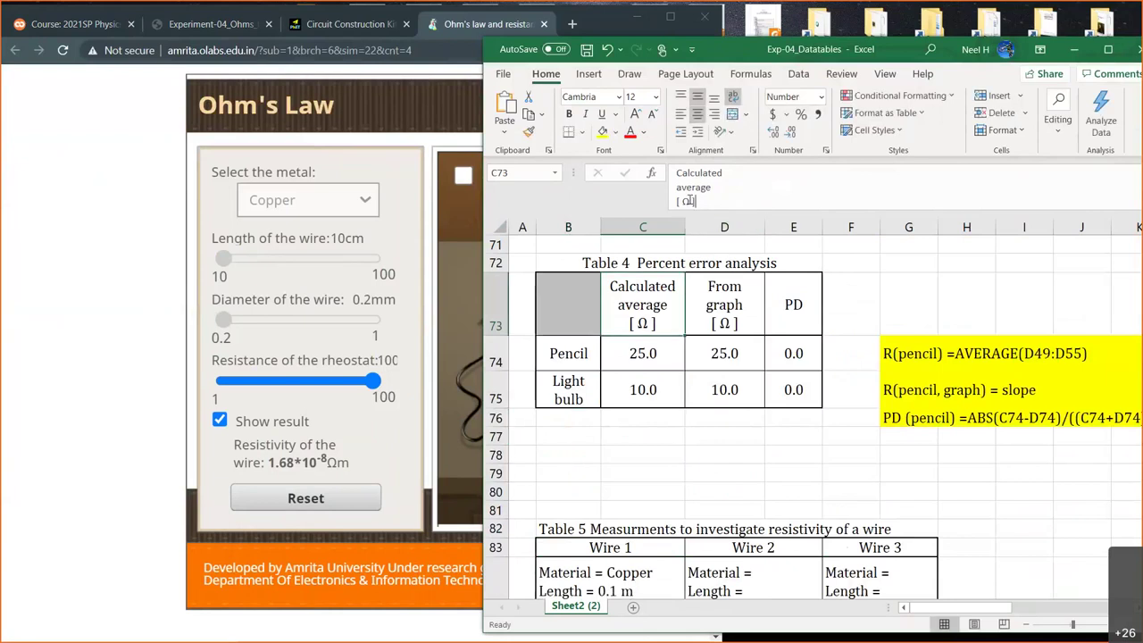
scroll(699, 496, "down", 2)
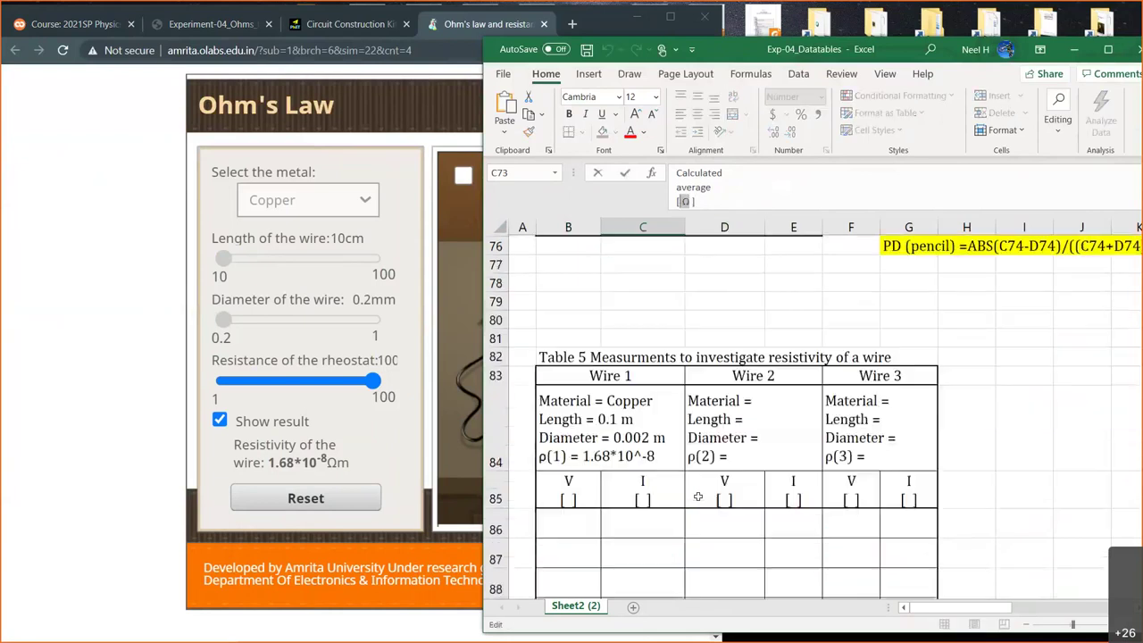
left_click(661, 429)
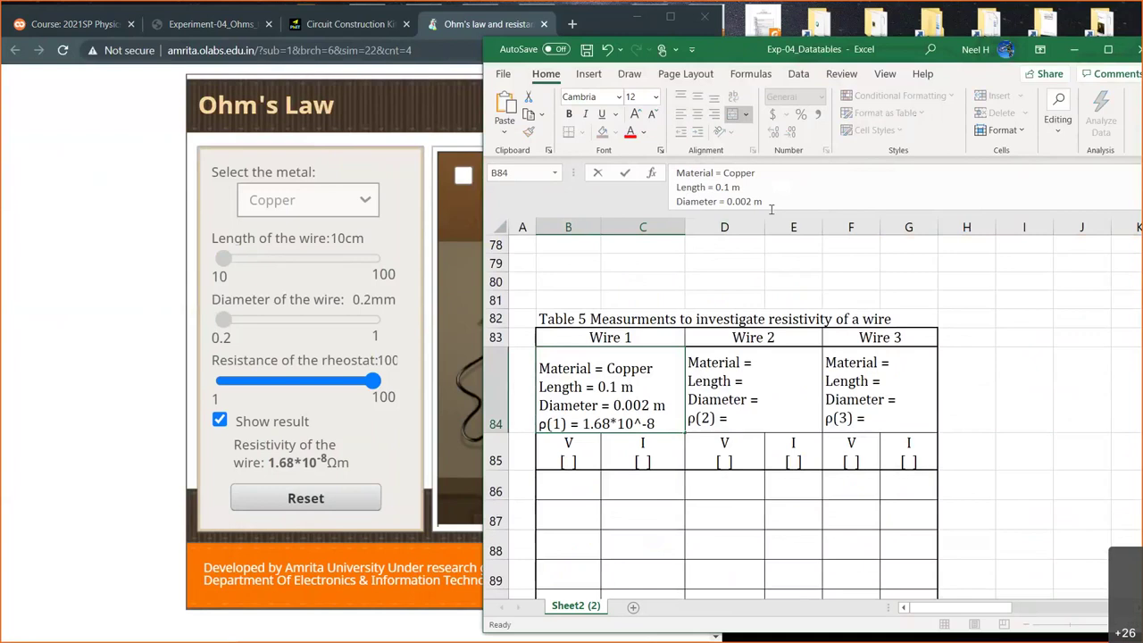
left_click(771, 208)
left_click(623, 420)
type("Ω")
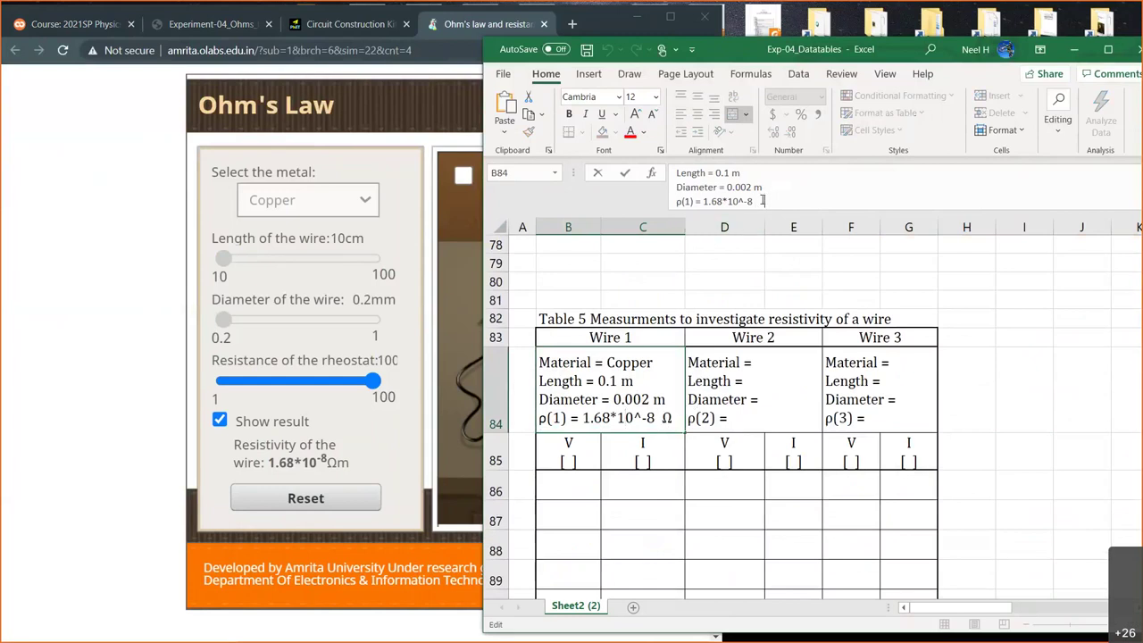
type(" m")
key("Return")
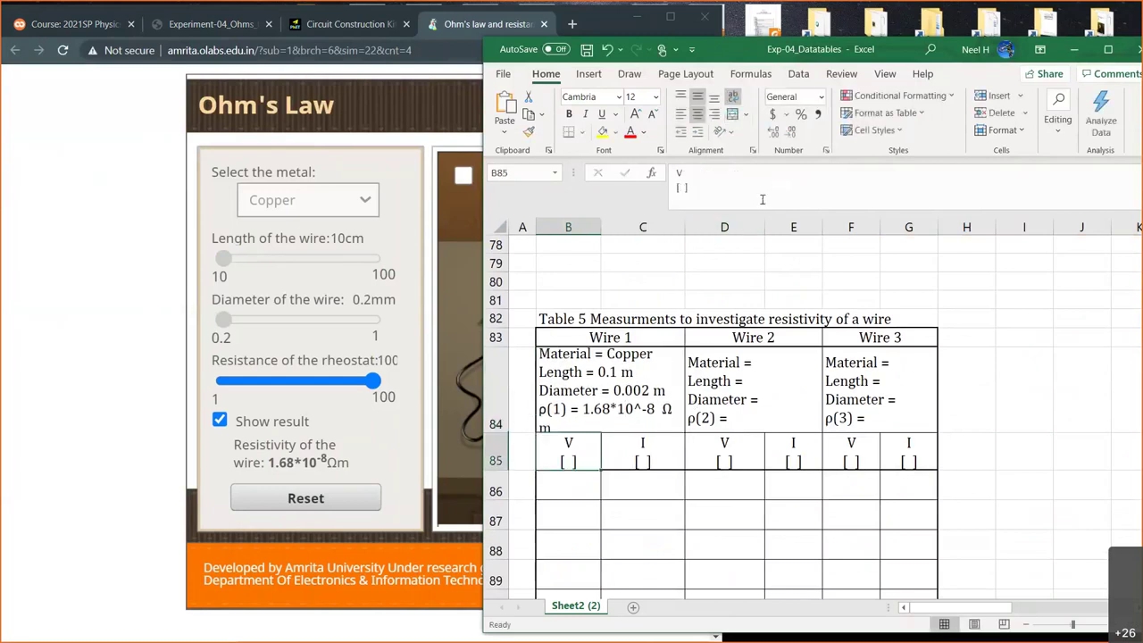
Step: Widen column B and correct the Wire 1 diameter to 0.0002 m
left_click(585, 227)
left_click_drag(601, 227, 613, 228)
left_click(665, 399)
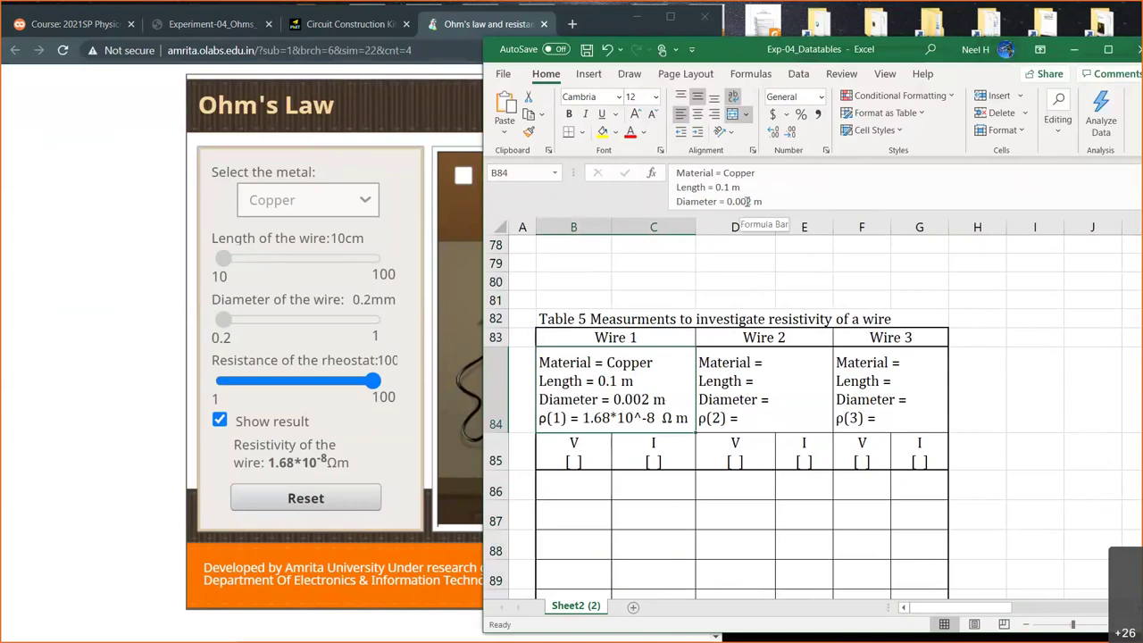
left_click(747, 201)
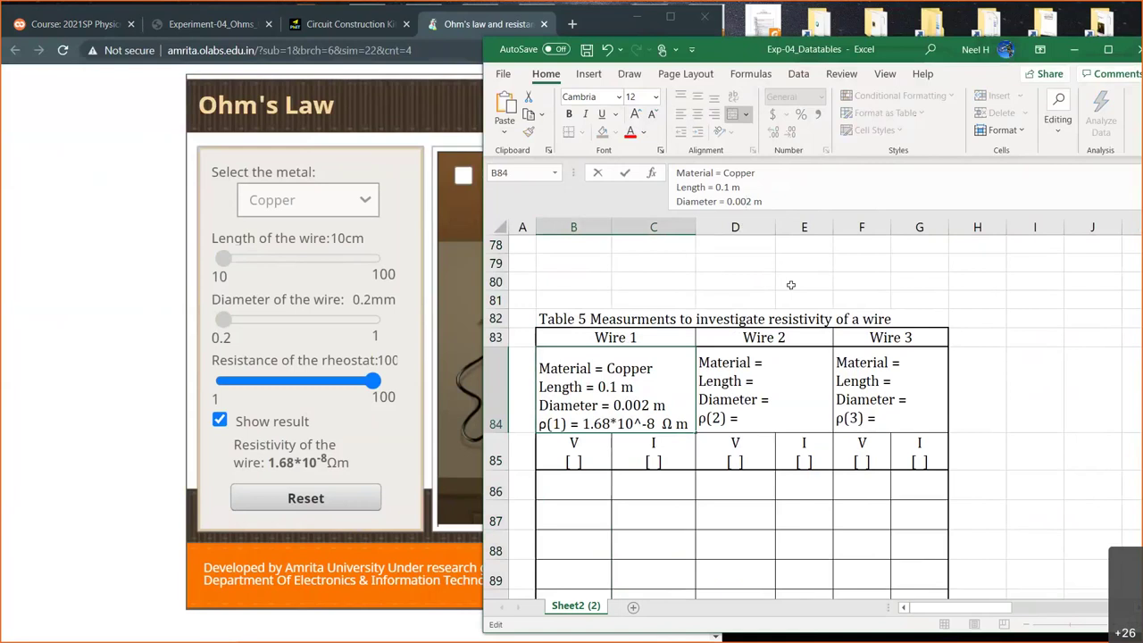
type("0")
key("Return")
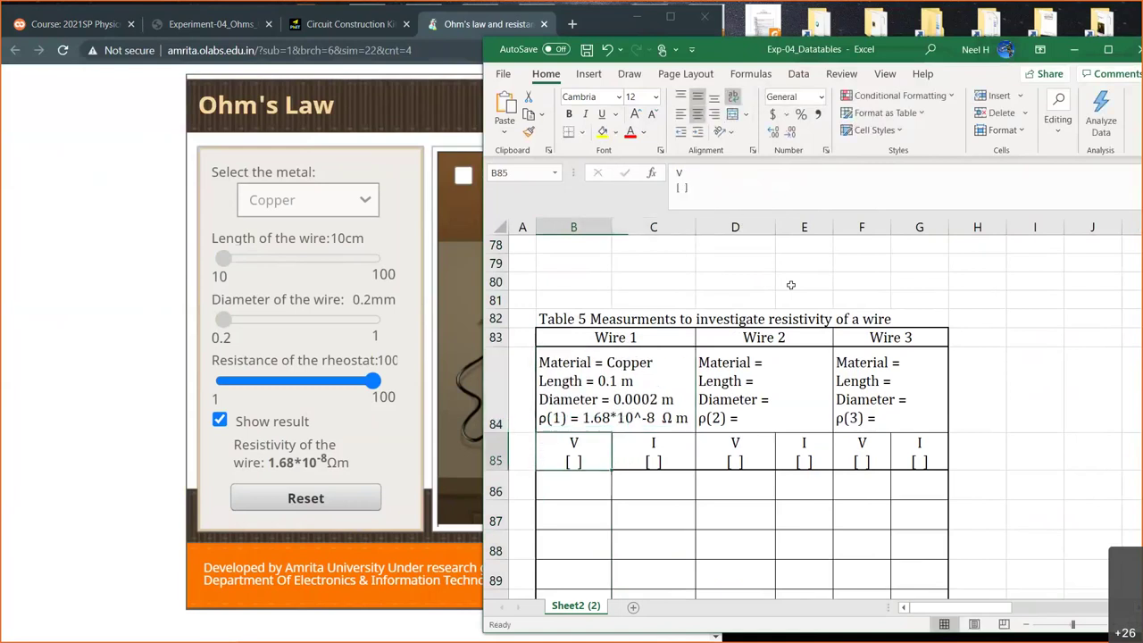
left_click(642, 399)
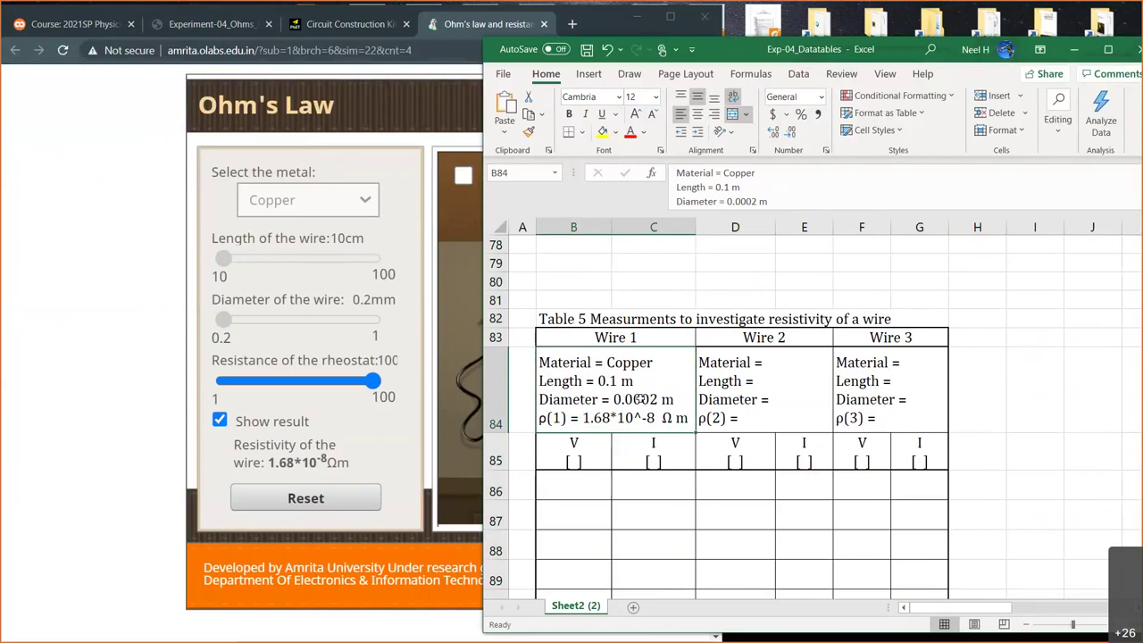
Step: Add units to the Wire 1 headers so they read V [V] and I [A]
scroll(639, 406, "down", 2)
left_click(586, 358)
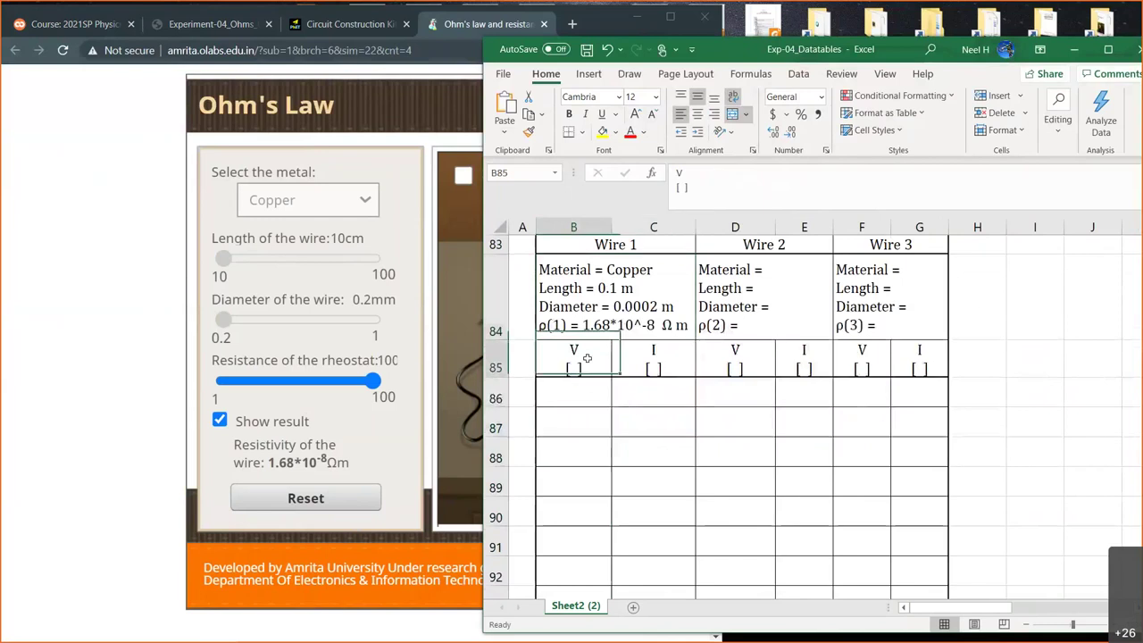
left_click(681, 186)
type("V")
key("Return")
left_click(645, 366)
left_click(682, 188)
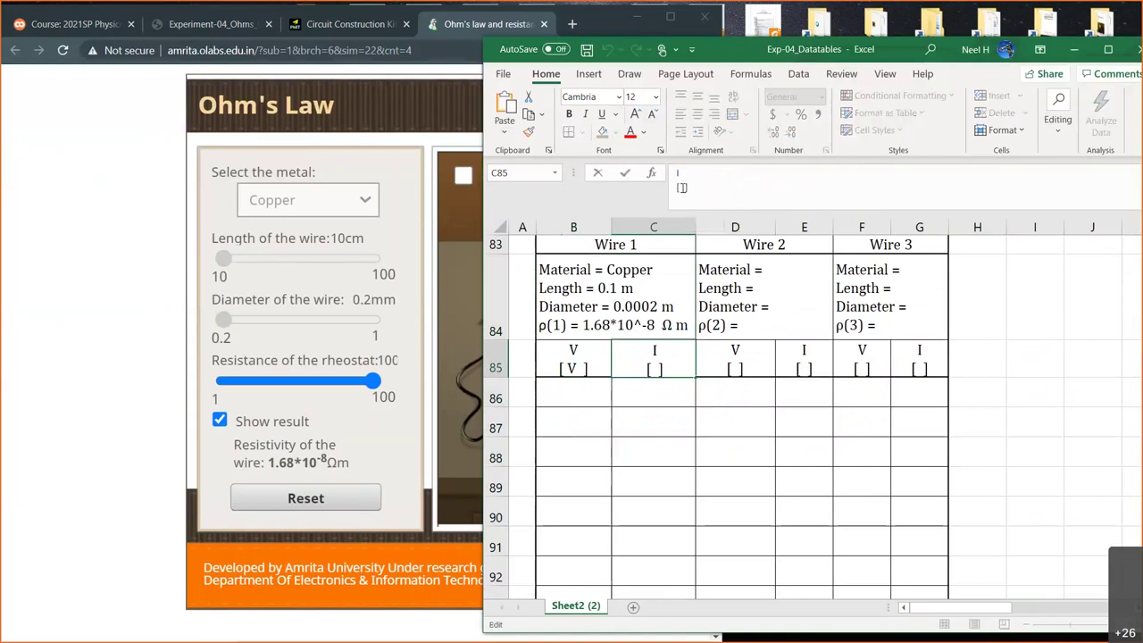
type("A")
key("Return")
left_click(579, 393)
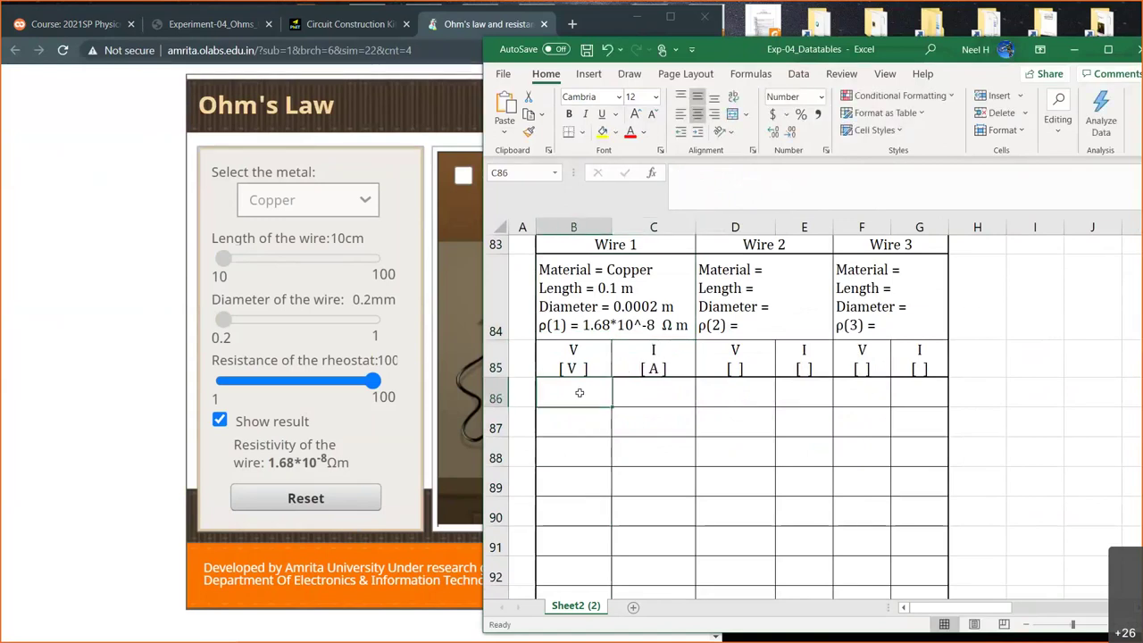
Step: Enter 0.01 in B86 and 0.10 in C86 as the first copper reading
scroll(580, 393, "down", 1)
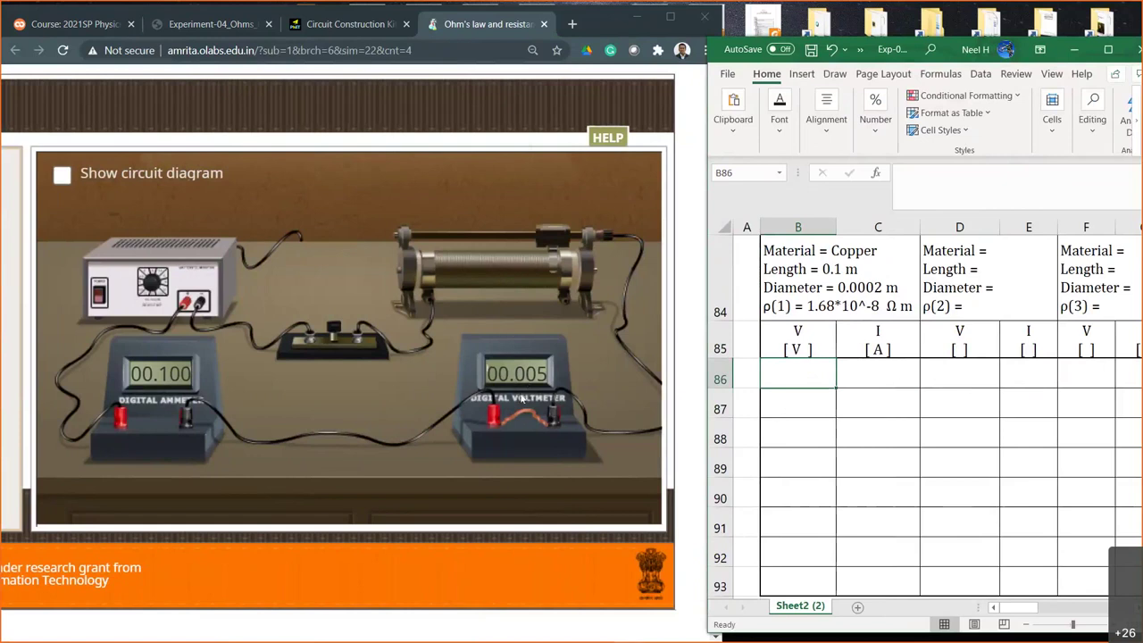
type("0.01")
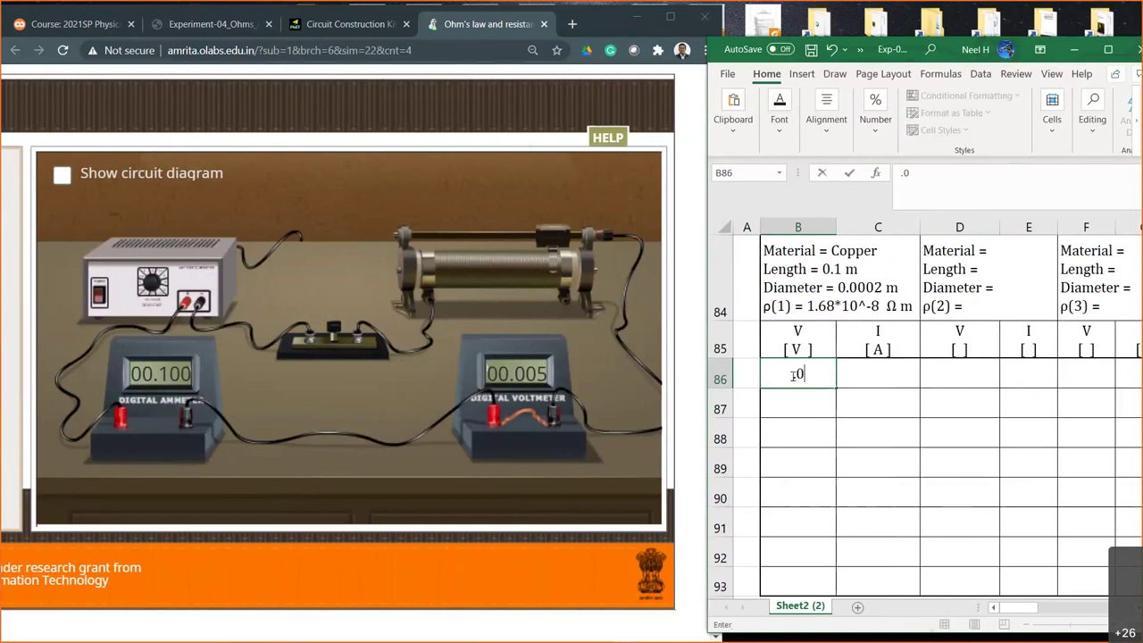
key("Tab")
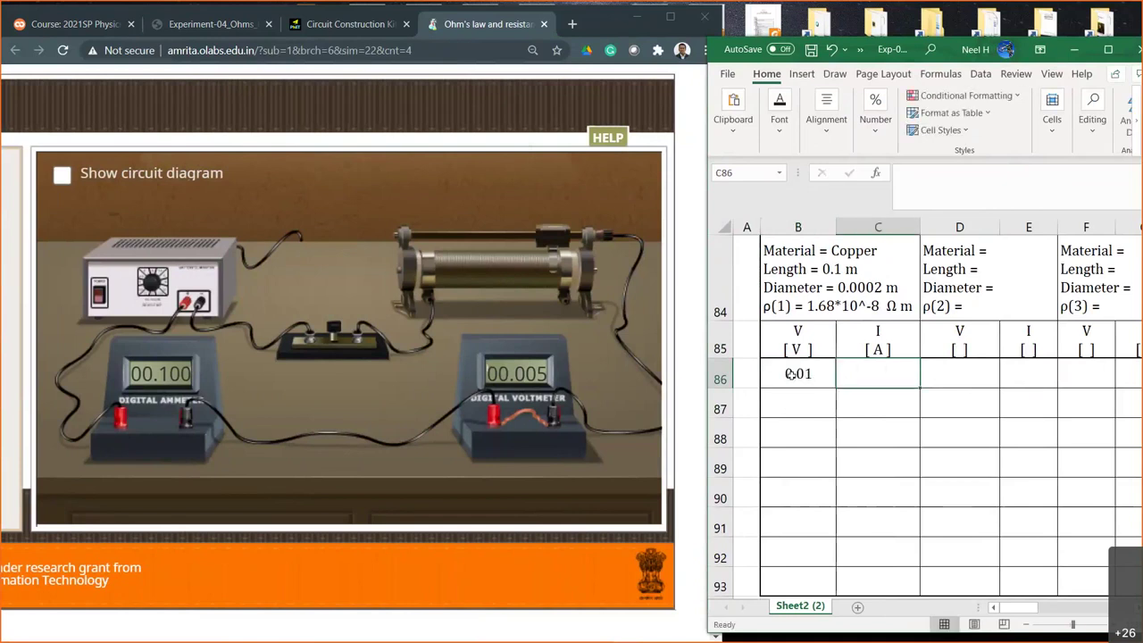
type("0.10")
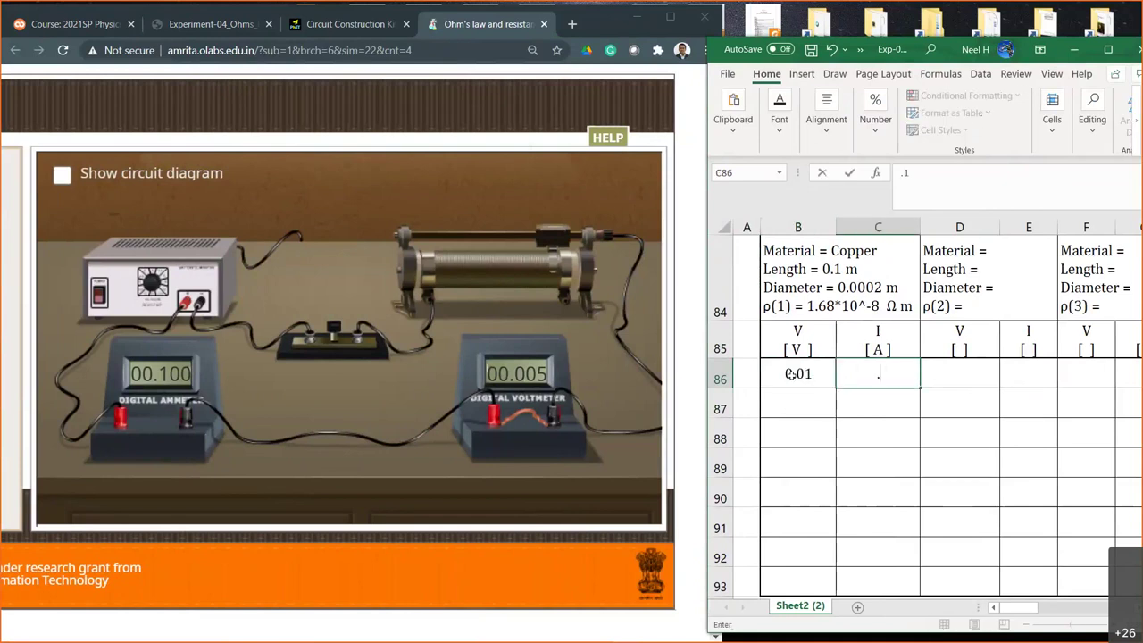
key("Return")
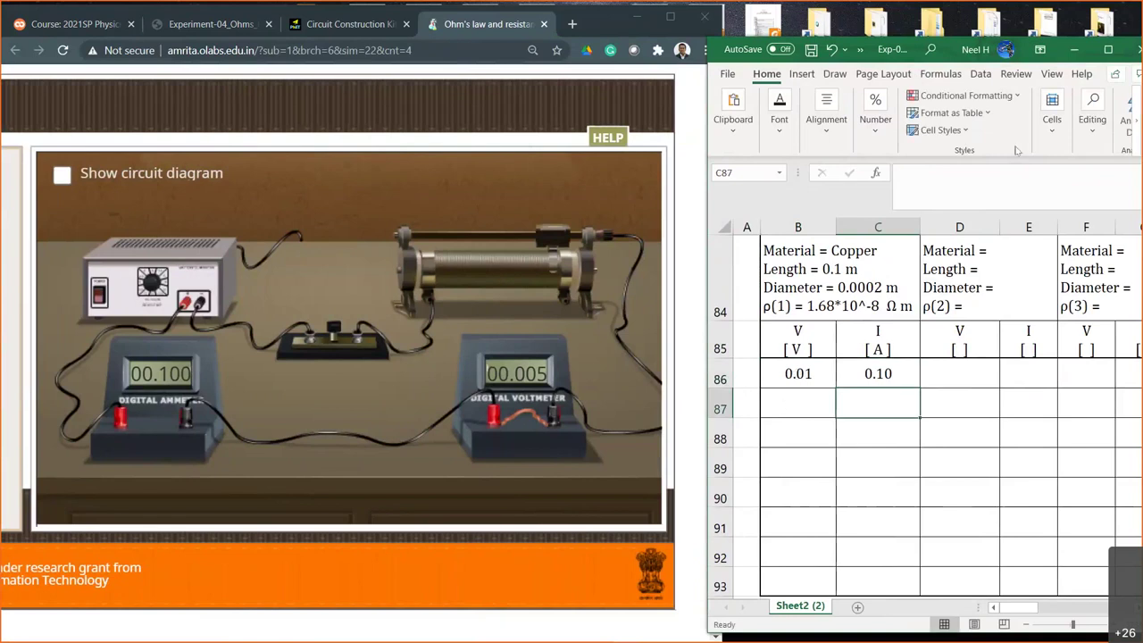
left_click(1108, 49)
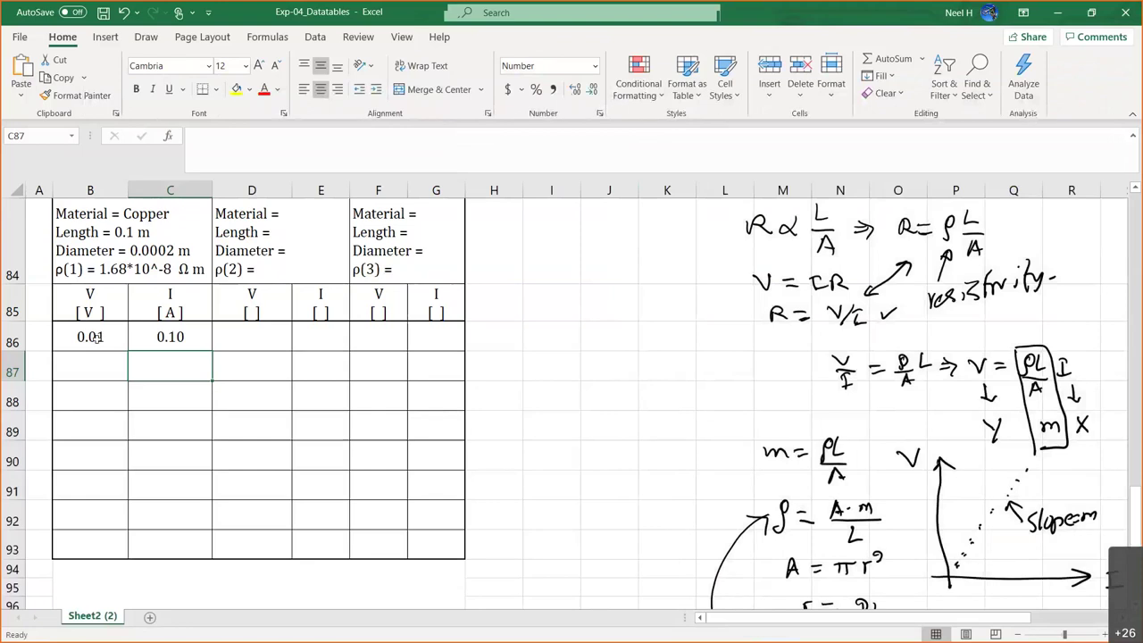
Step: Increase decimals on B86:C93 so the copper readings show three places, e.g. 0.005 and 0.100
left_click(96, 337)
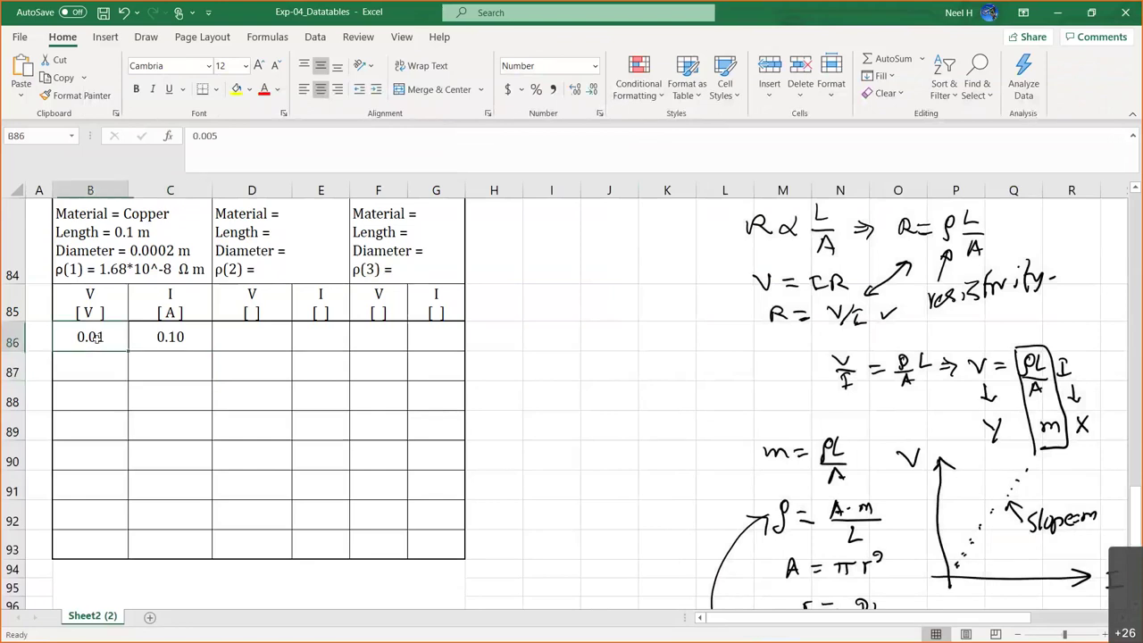
left_click_drag(95, 338, 442, 551)
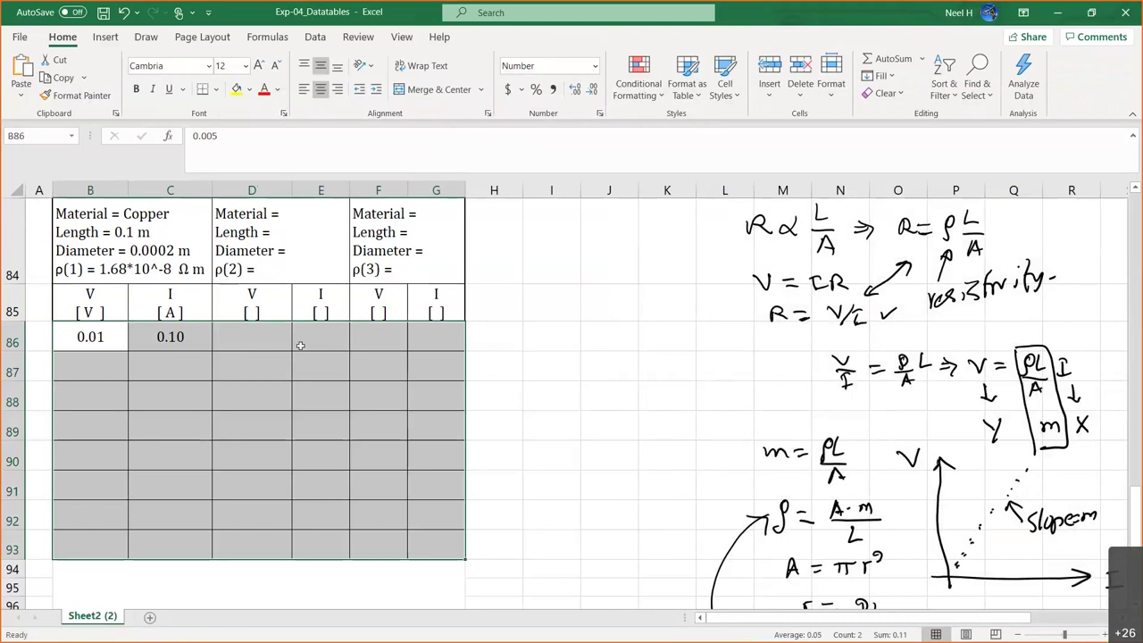
left_click(574, 90)
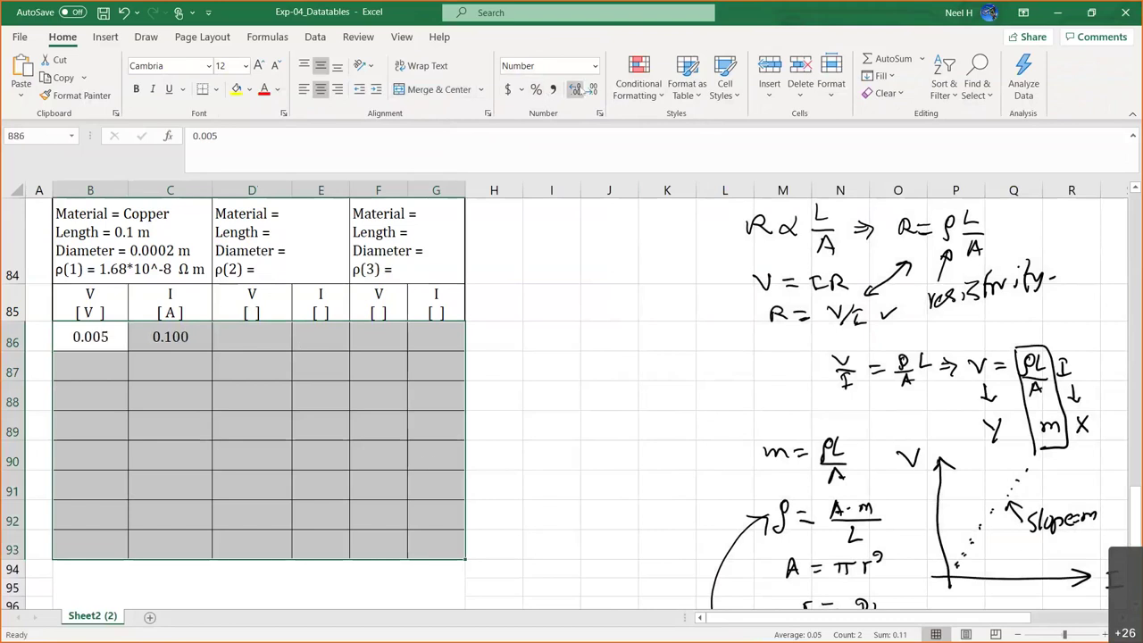
left_click(1092, 13)
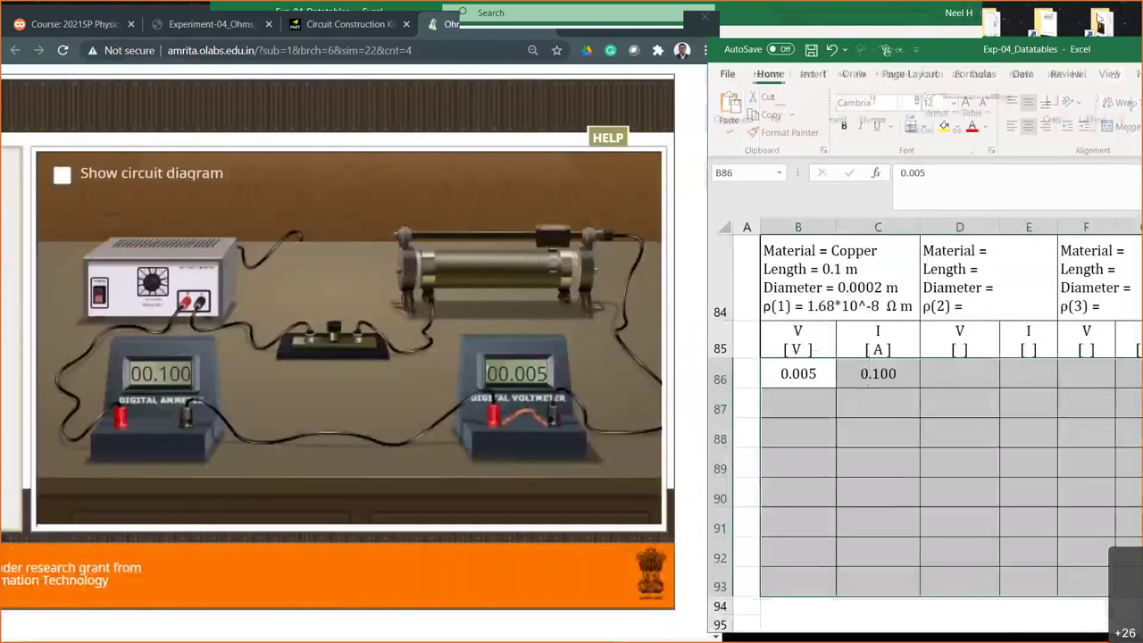
left_click(851, 406)
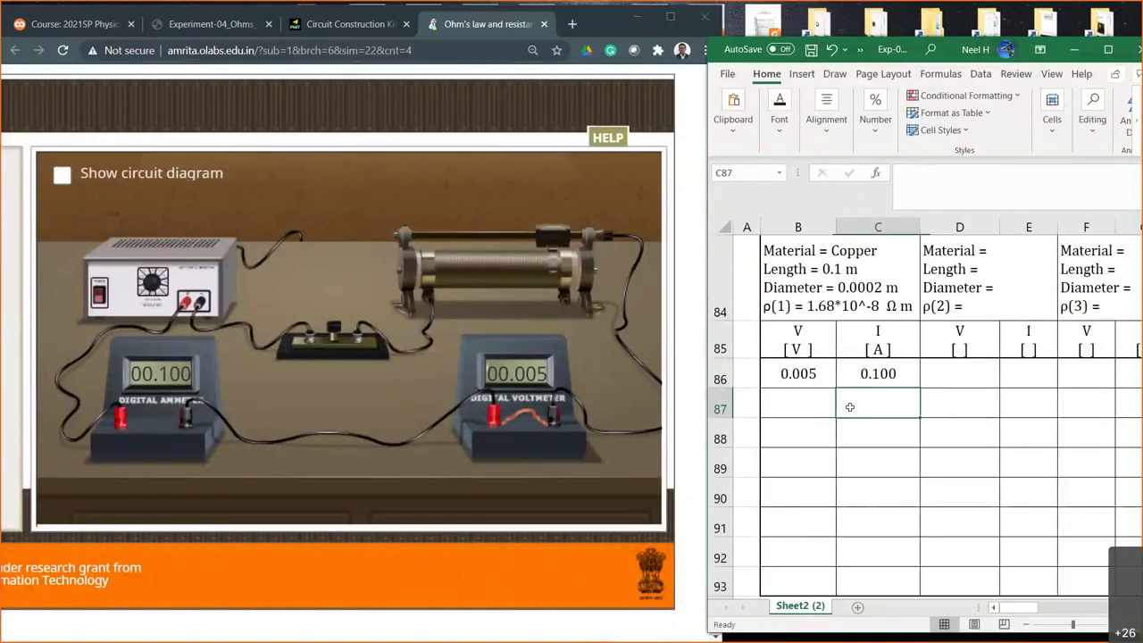
left_click(799, 402)
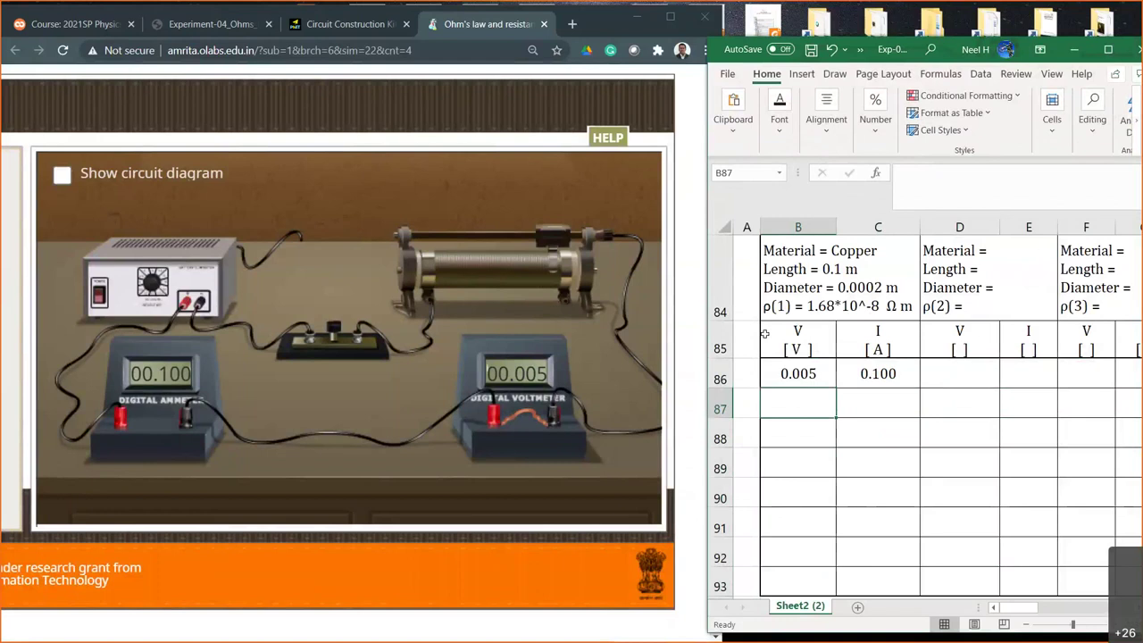
Step: Adjust the rheostat slider from 100 down to 91
scroll(803, 544, "down", 1)
scroll(803, 545, "up", 1)
left_click_drag(558, 239, 442, 237)
scroll(336, 340, "left", 5)
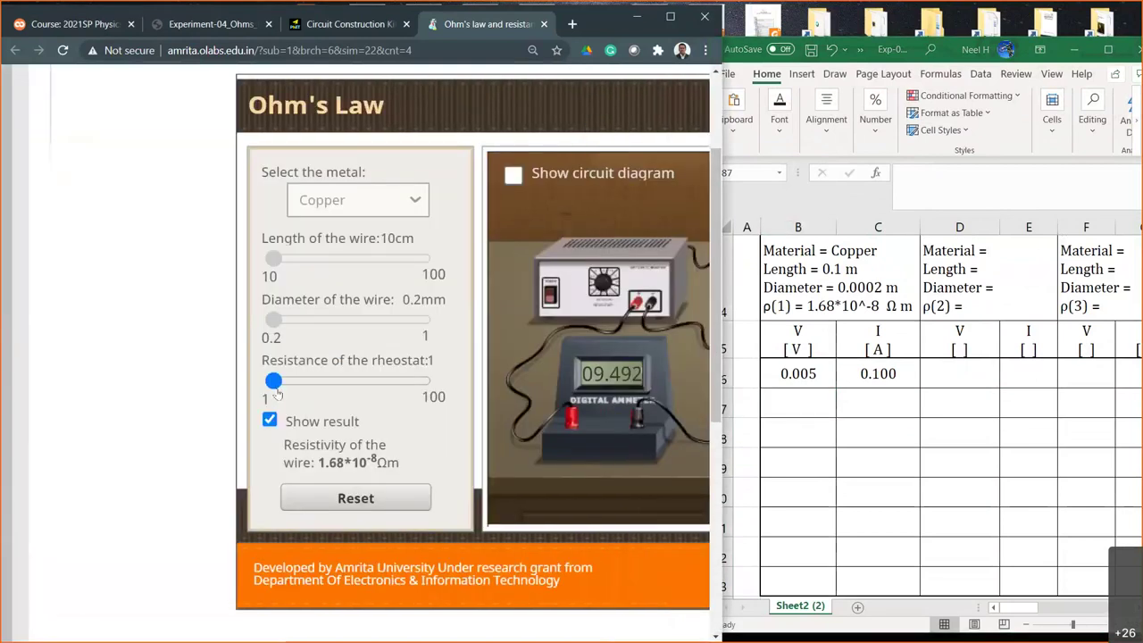
left_click_drag(271, 380, 440, 393)
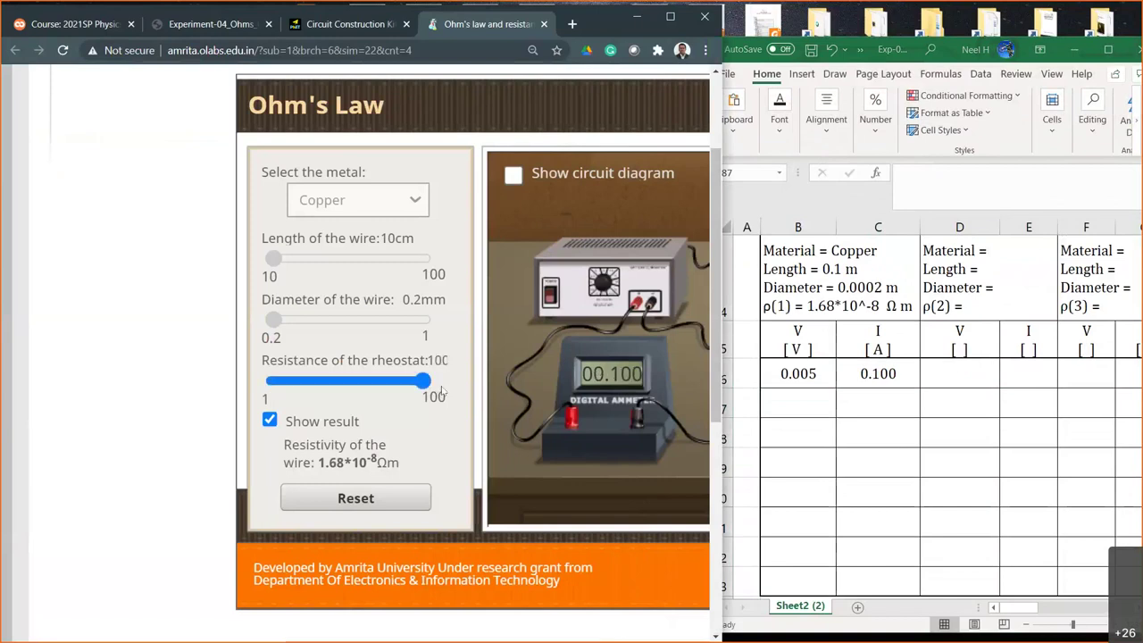
scroll(441, 390, "right", 5)
scroll(409, 385, "left", 3)
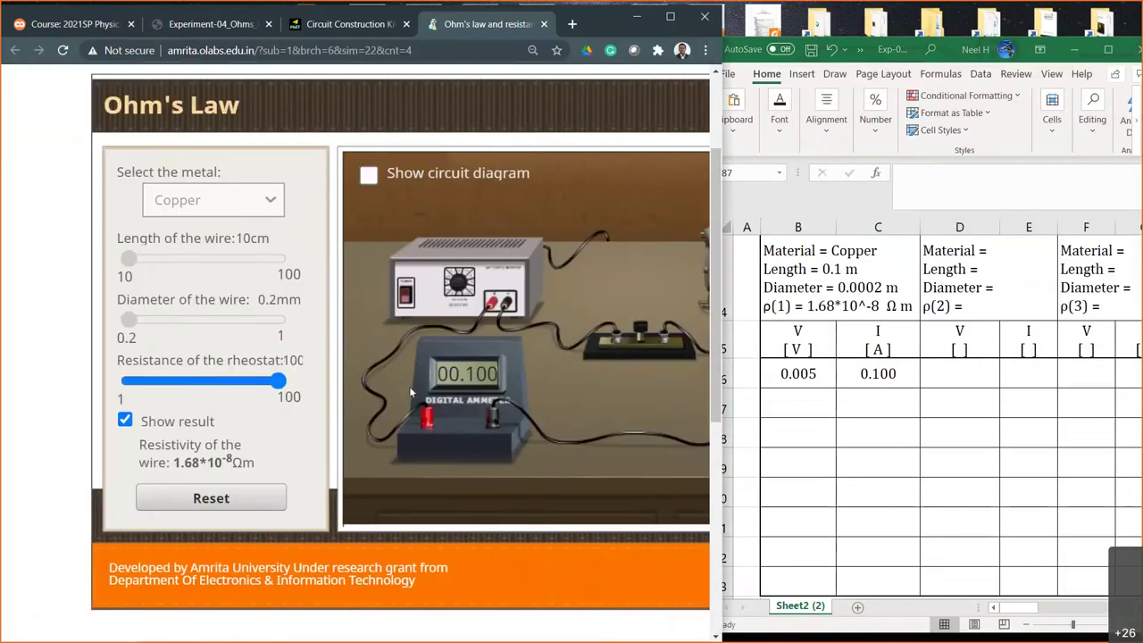
scroll(288, 381, "right", 4)
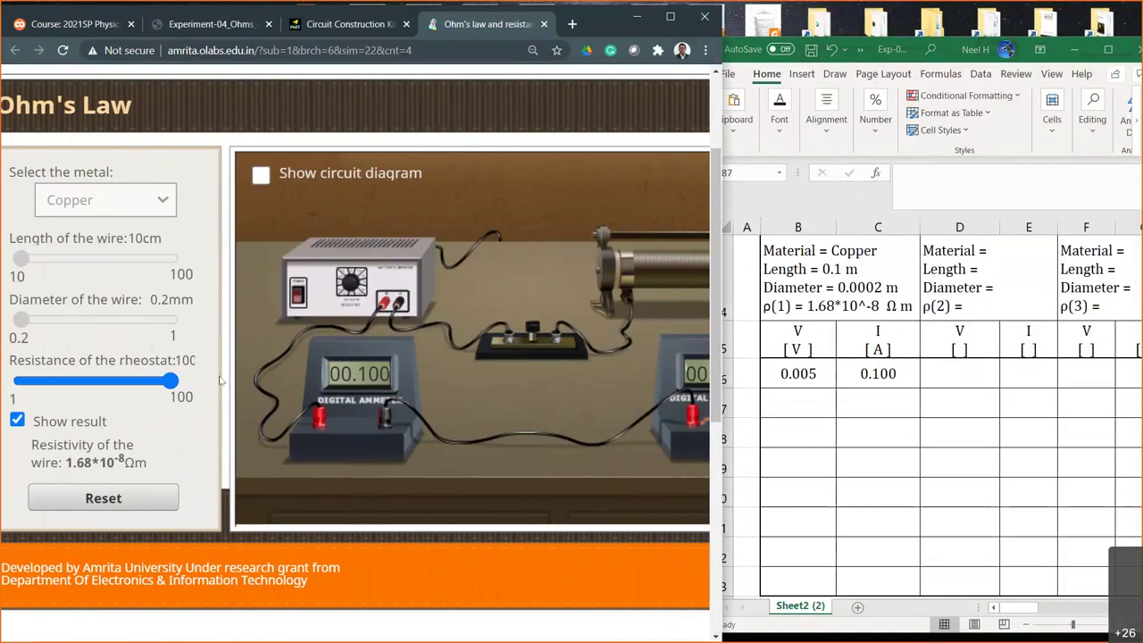
left_click_drag(136, 381, 124, 385)
scroll(270, 384, "left", 7)
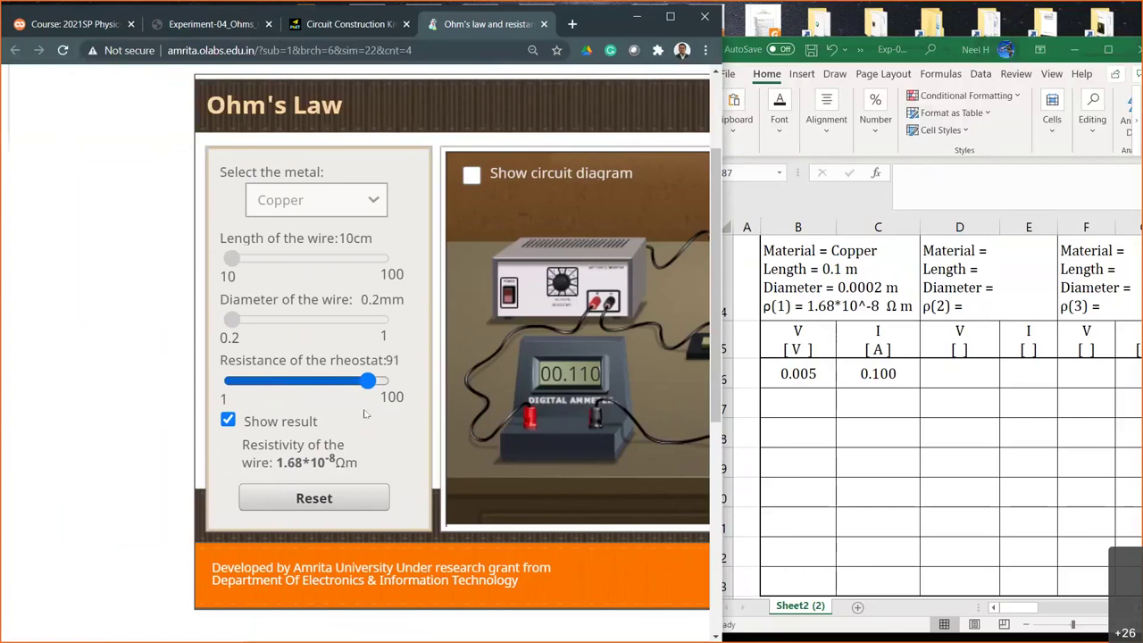
scroll(363, 411, "right", 13)
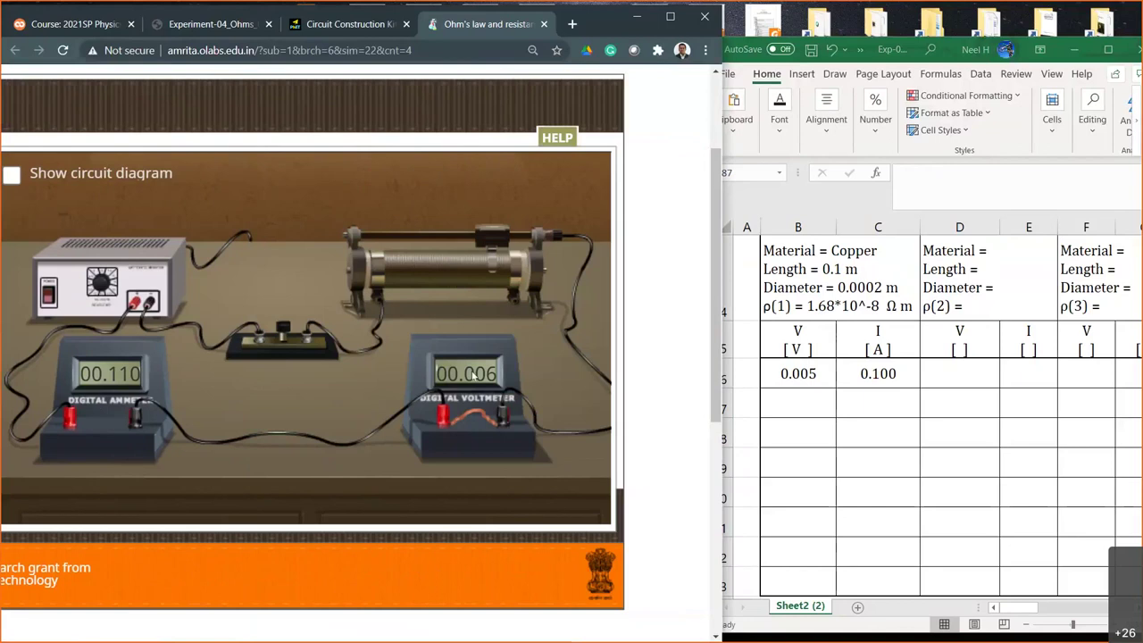
Step: Log 0.006 V and 0.11 A in row 87, then return the rheostat to 100
left_click(781, 398)
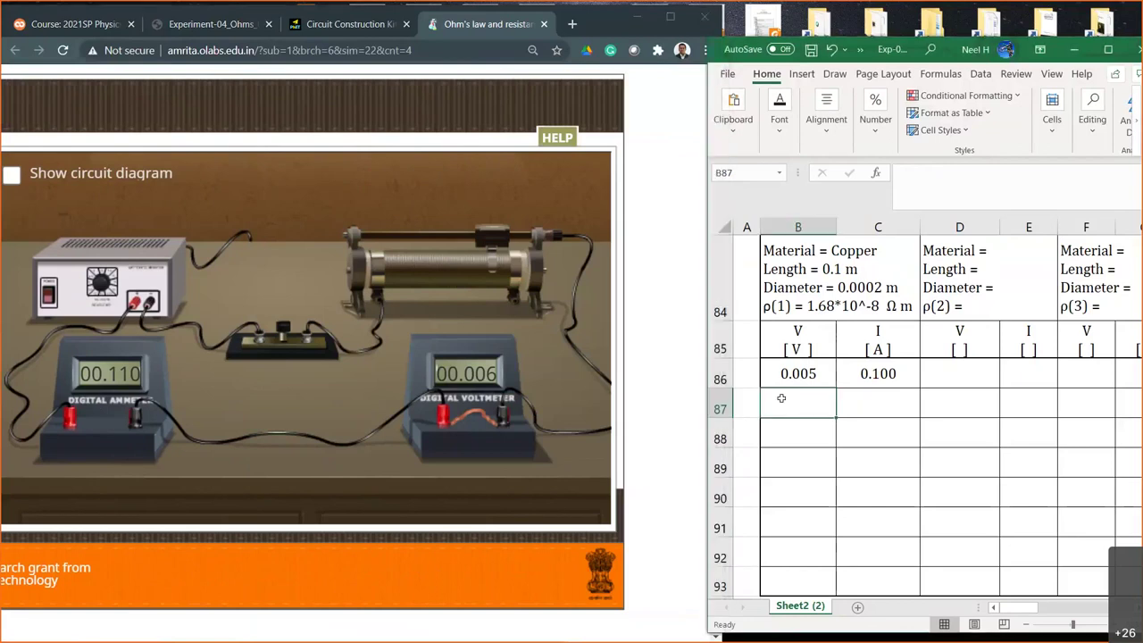
type("0.006")
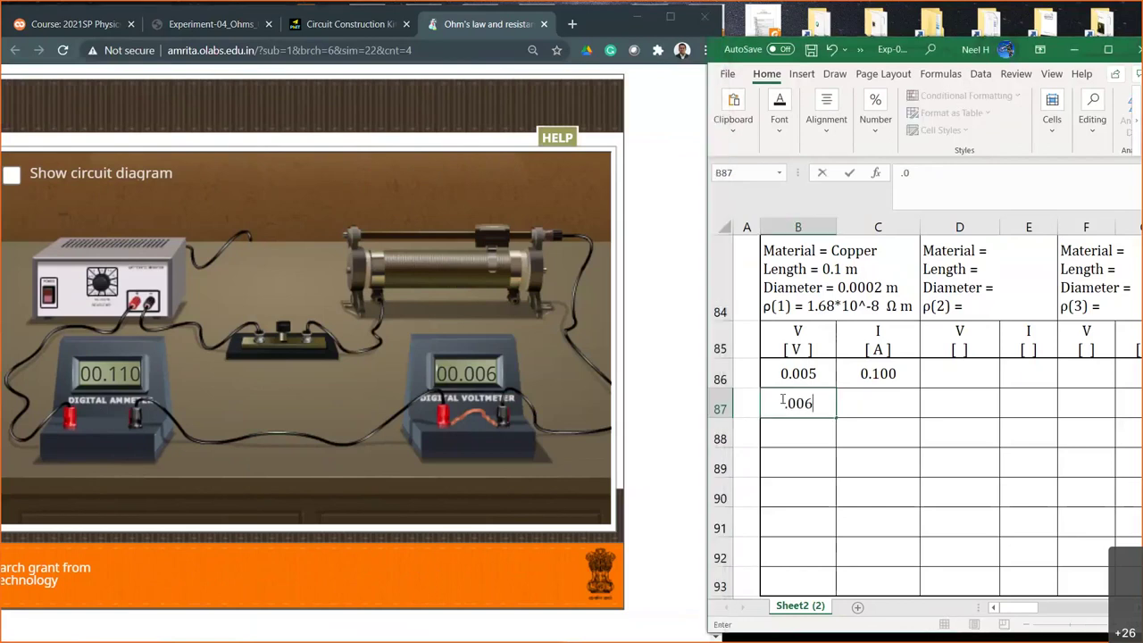
key("Tab")
type("0.11")
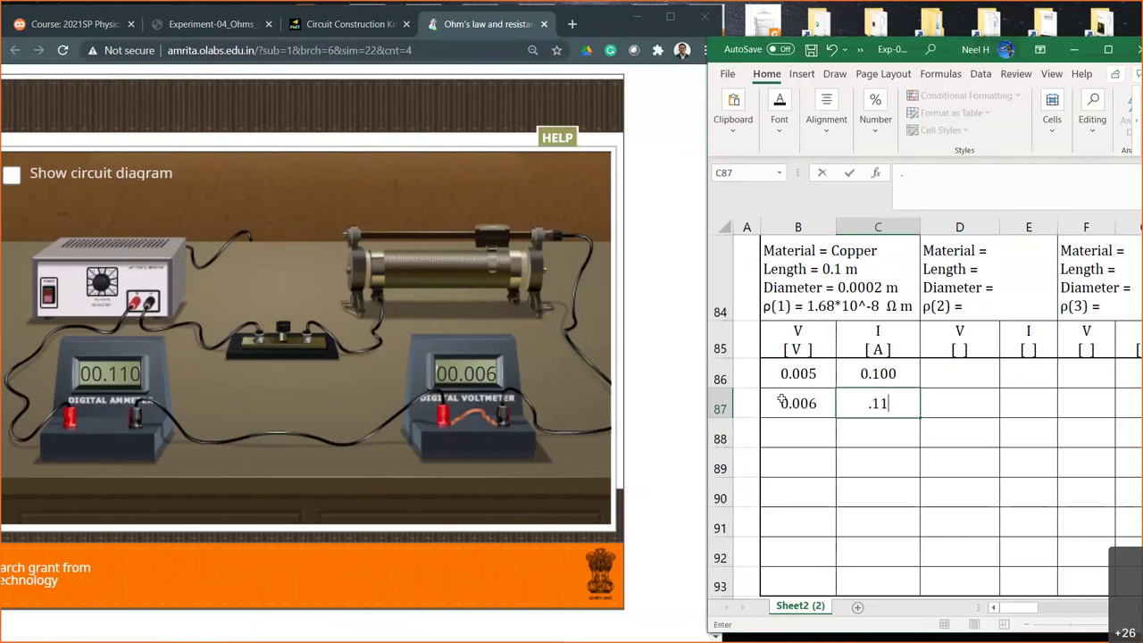
key("Return")
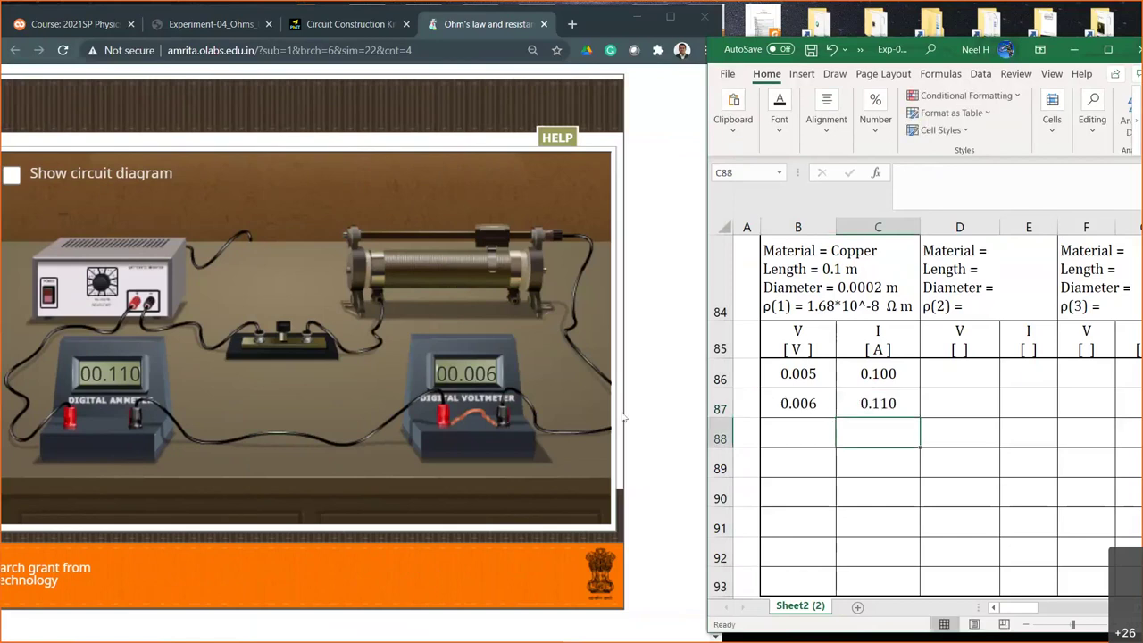
left_click_drag(491, 241, 497, 239)
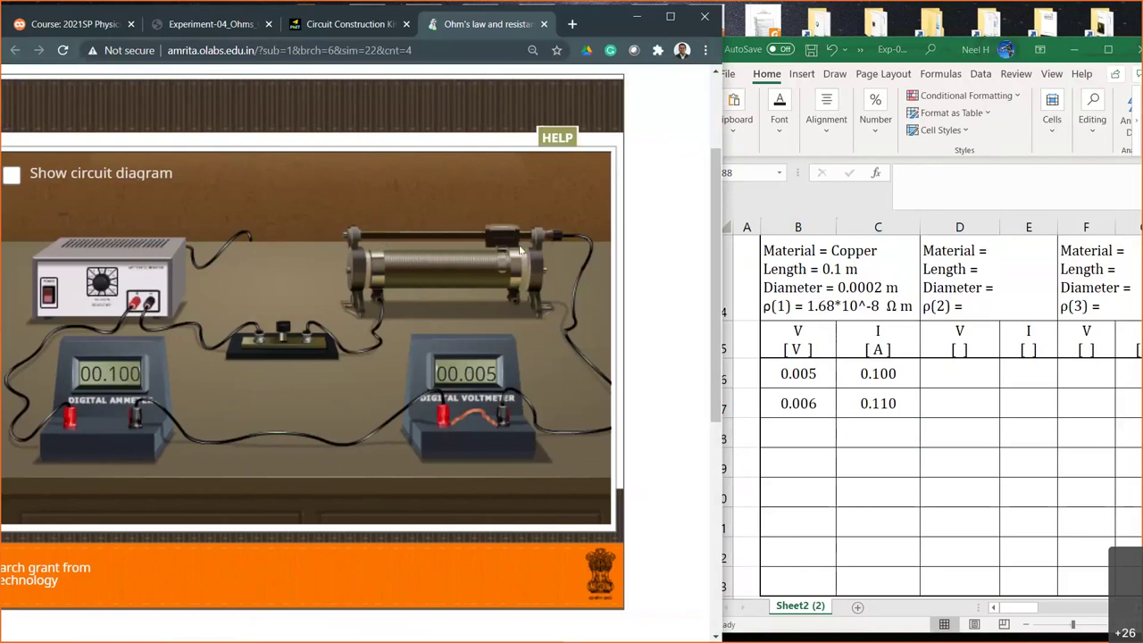
Step: Set the rheostat to 93 and correct the C87 current reading to 0.107
scroll(355, 403, "left", 3)
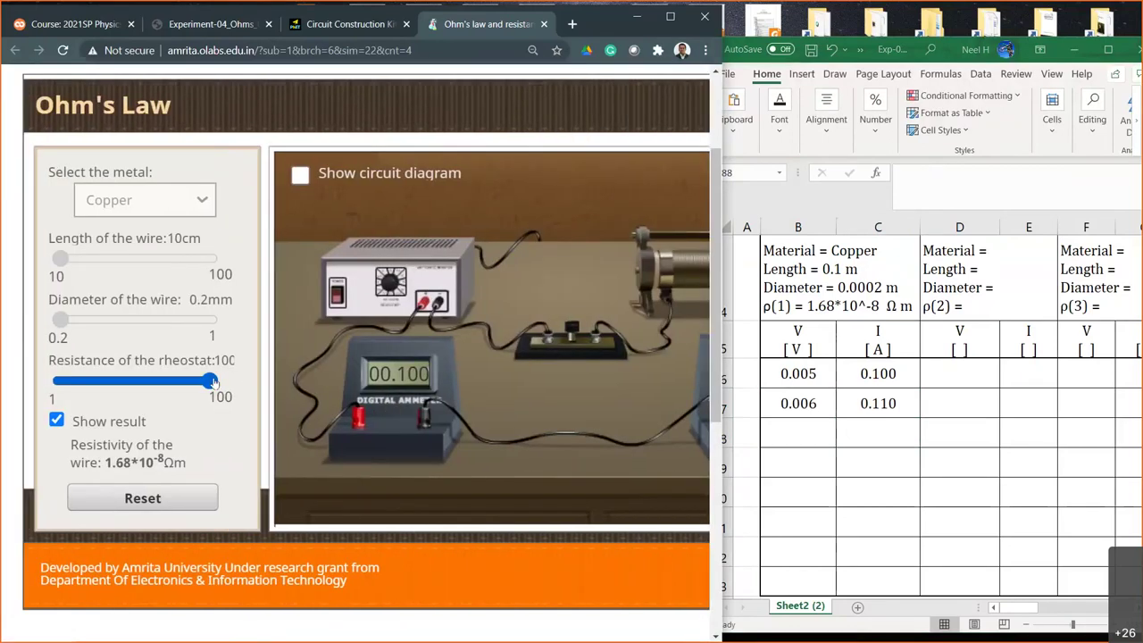
left_click_drag(213, 383, 200, 389)
scroll(402, 415, "right", 3)
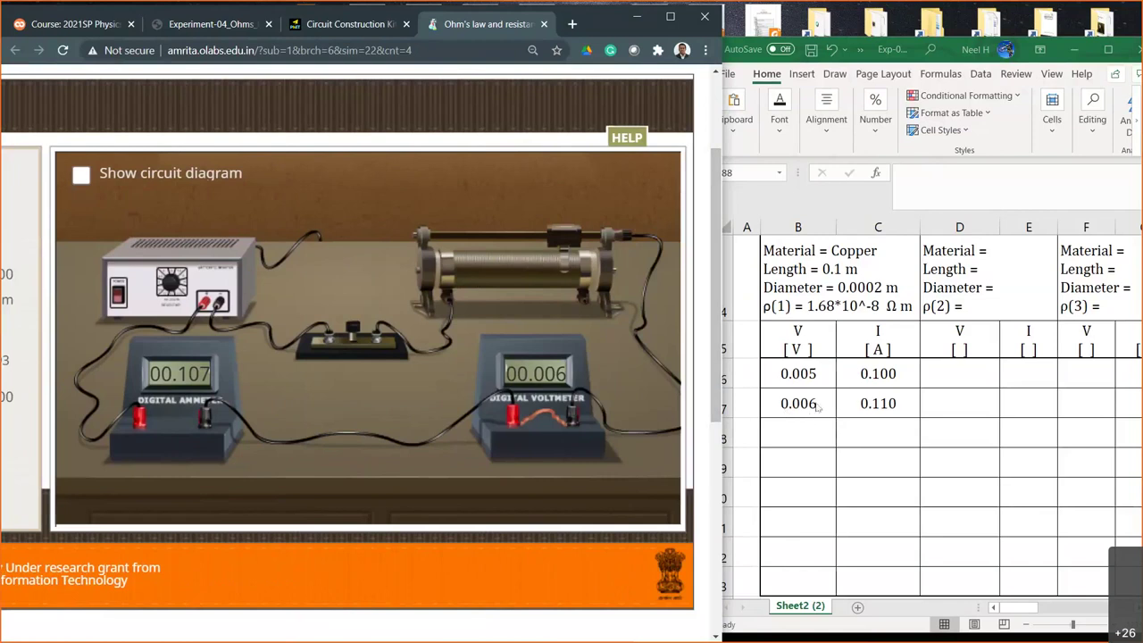
left_click(883, 406)
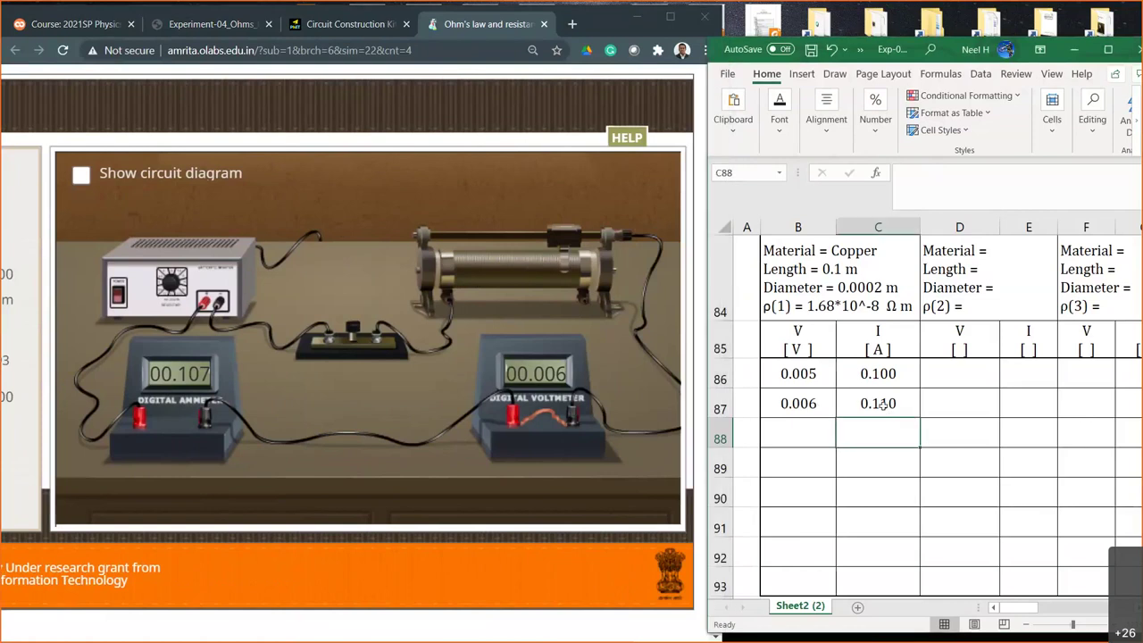
left_click(881, 406)
type(".107")
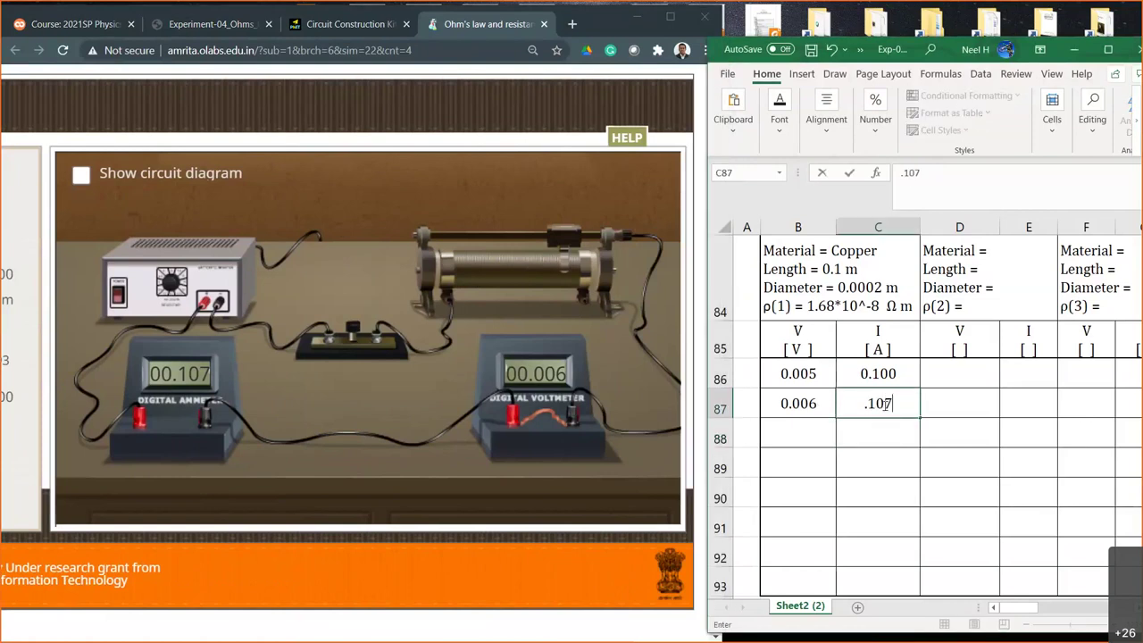
key("Return")
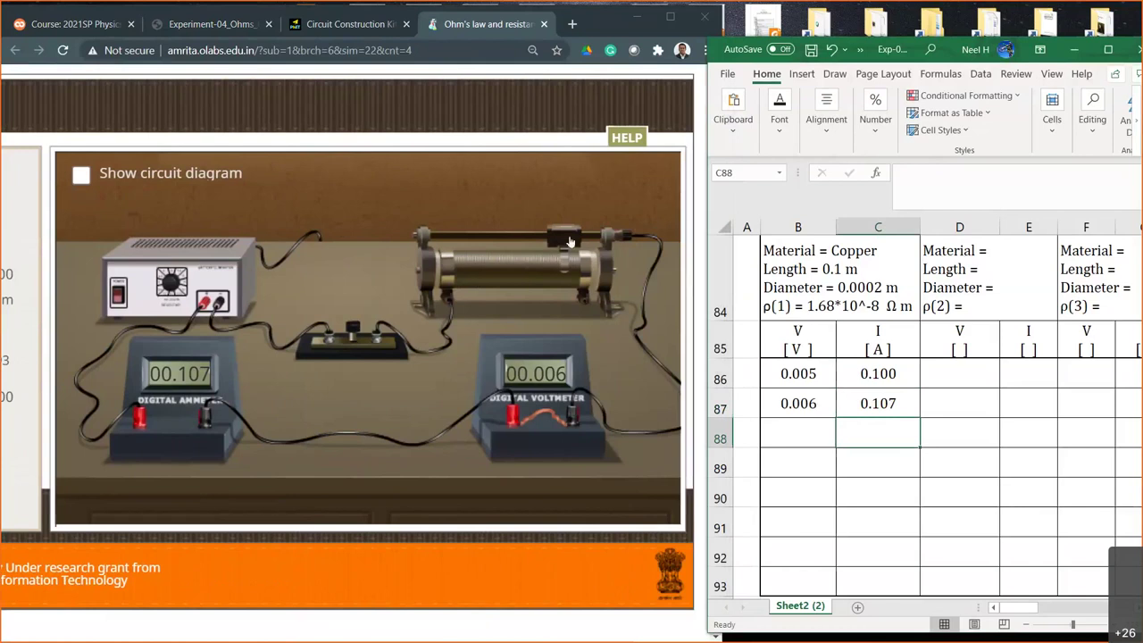
scroll(425, 380, "left", 3)
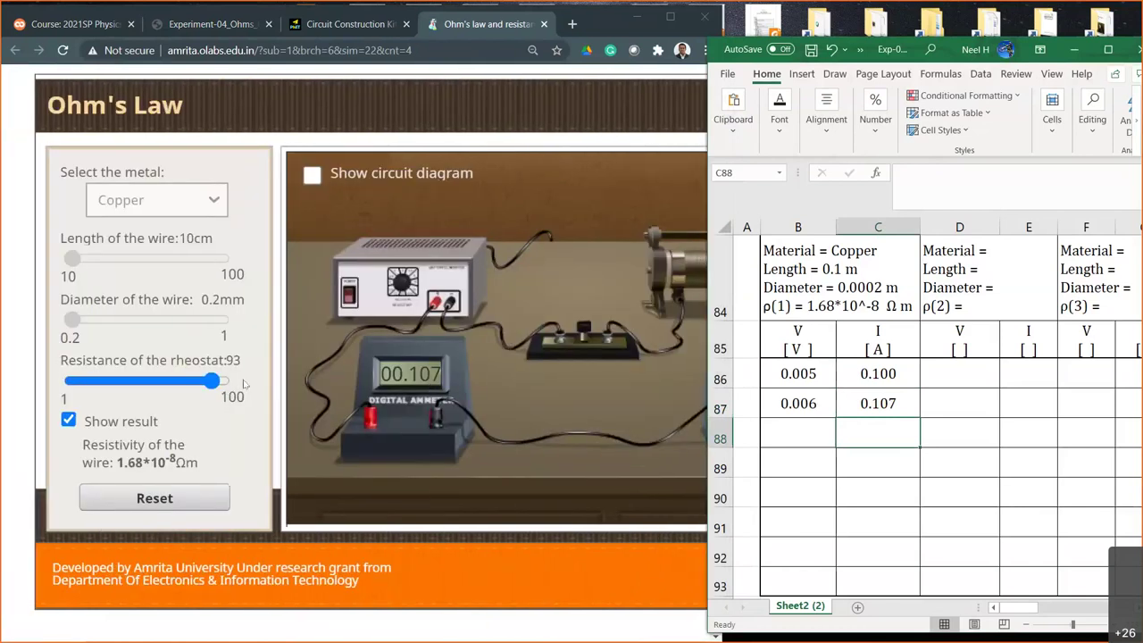
Step: Lower the rheostat to 84 then about 69, and log 0.008 V, 0.145 A in row 88
left_click(212, 384)
left_click_drag(211, 384, 198, 382)
scroll(384, 413, "right", 4)
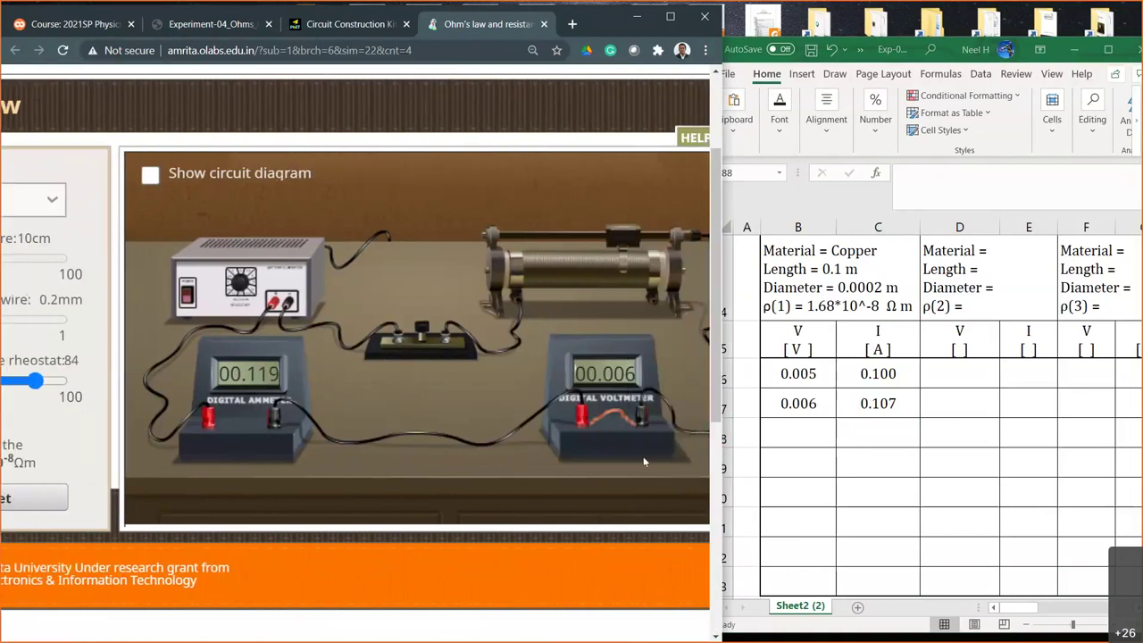
scroll(472, 478, "left", 3)
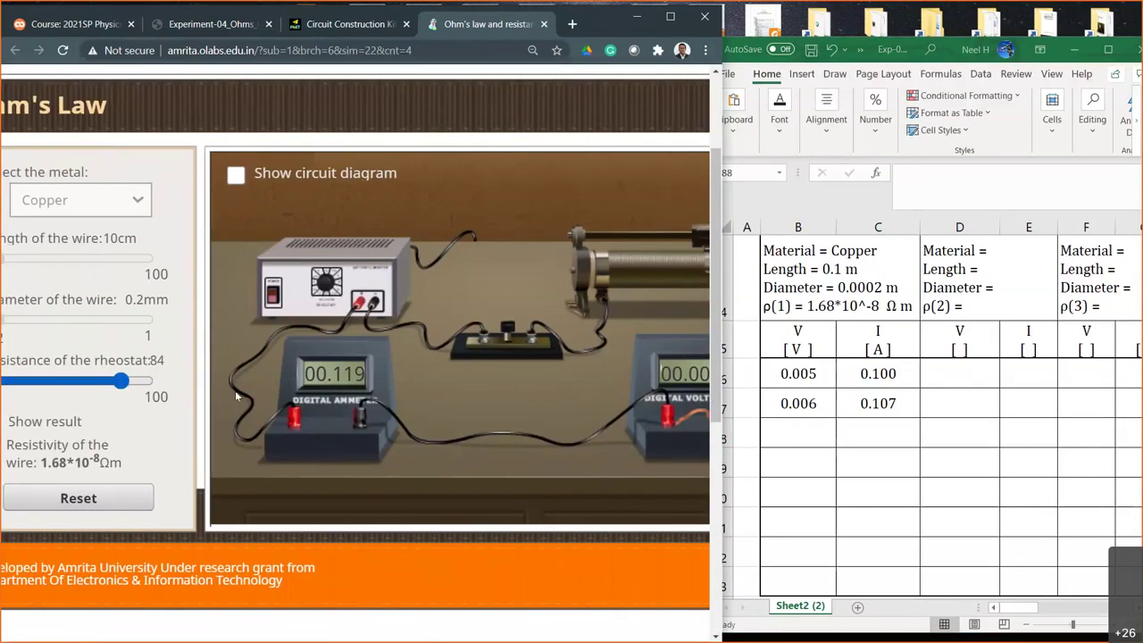
scroll(235, 390, "right", 1)
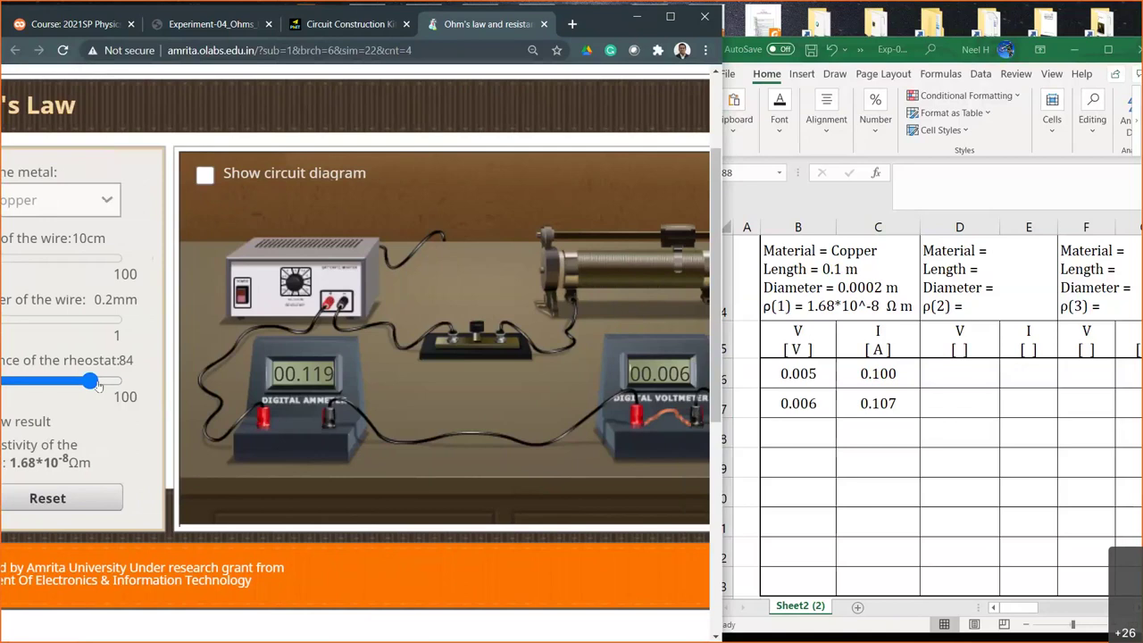
left_click_drag(89, 382, 68, 386)
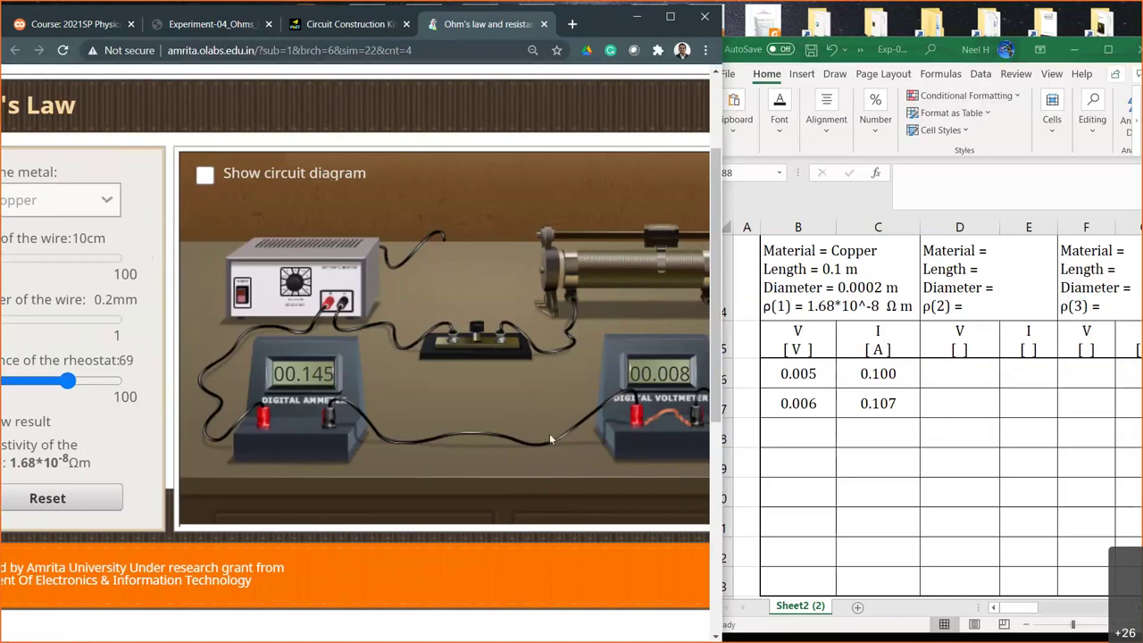
scroll(549, 437, "right", 2)
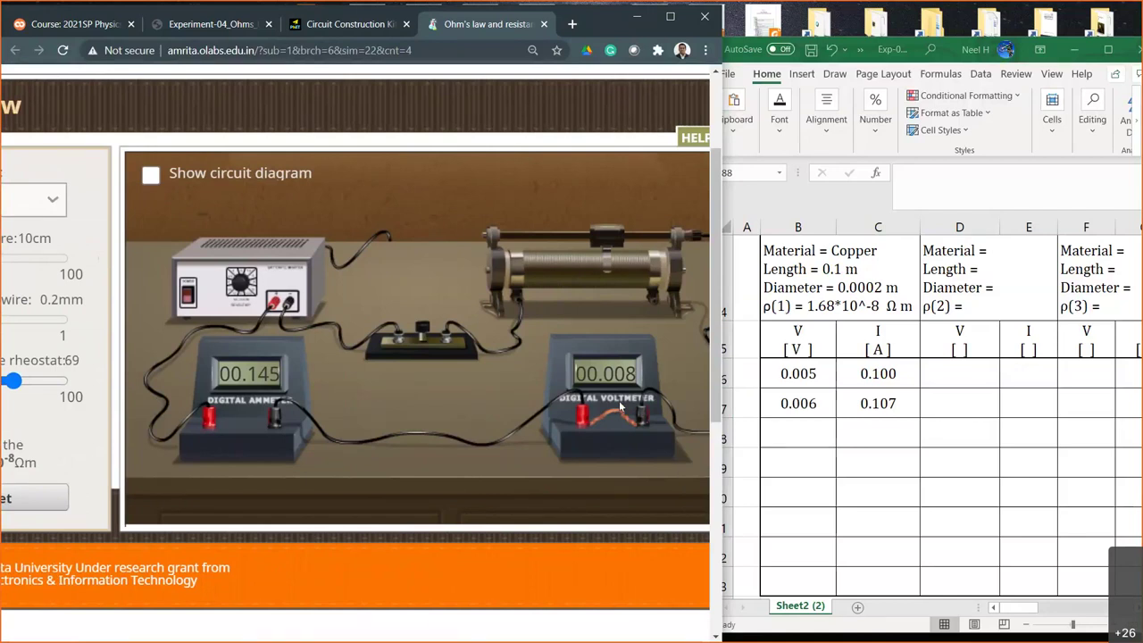
left_click(815, 433)
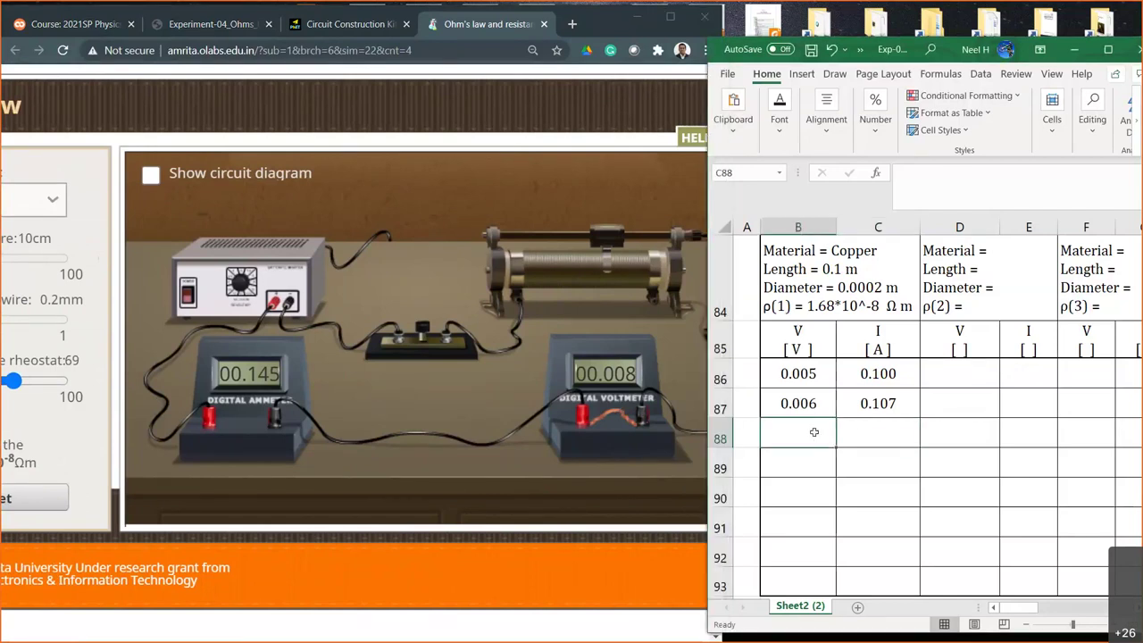
type("0.008")
key("Tab")
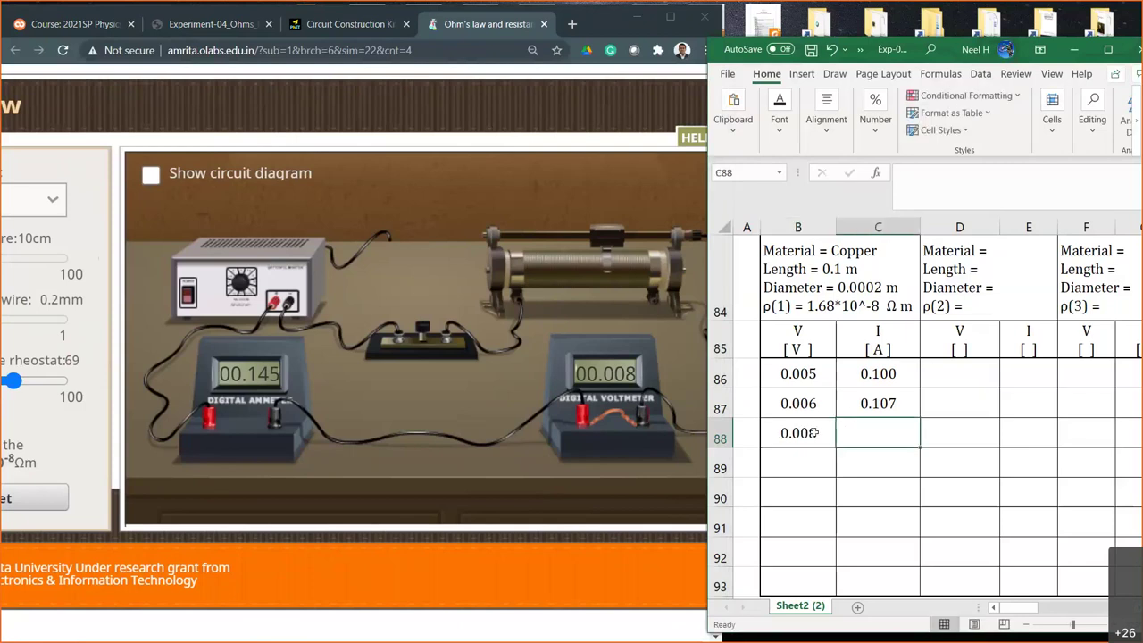
type("0.145")
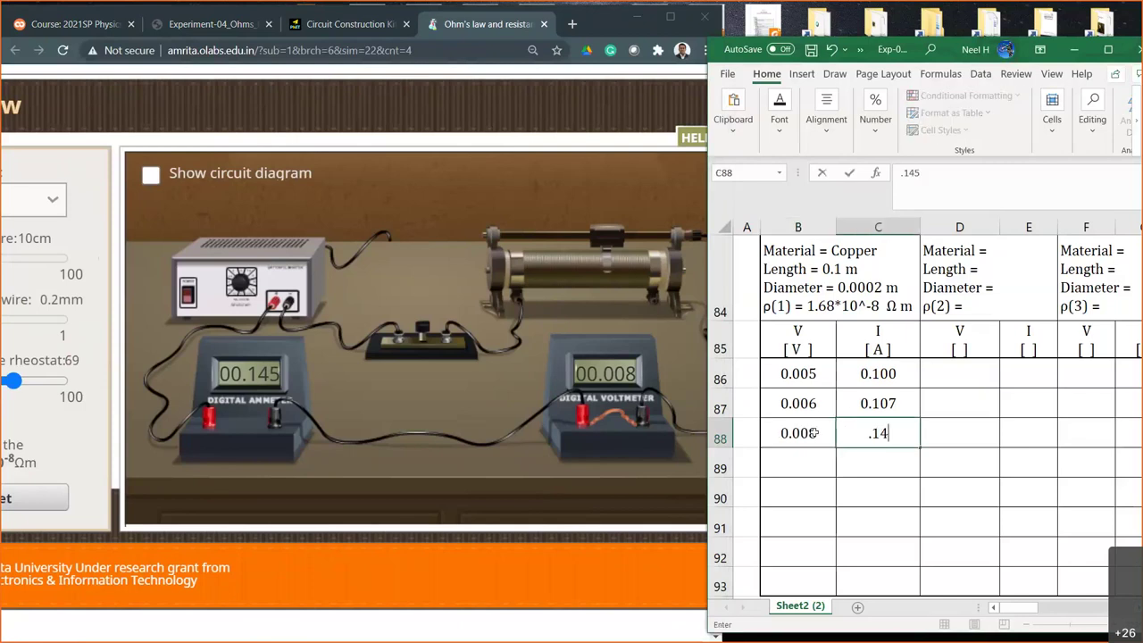
key("Return")
Step: Lower the rheostat toward 61 and log 0.009 V, 0.164 A in row 89
scroll(56, 399, "left", 3)
scroll(56, 399, "right", 2)
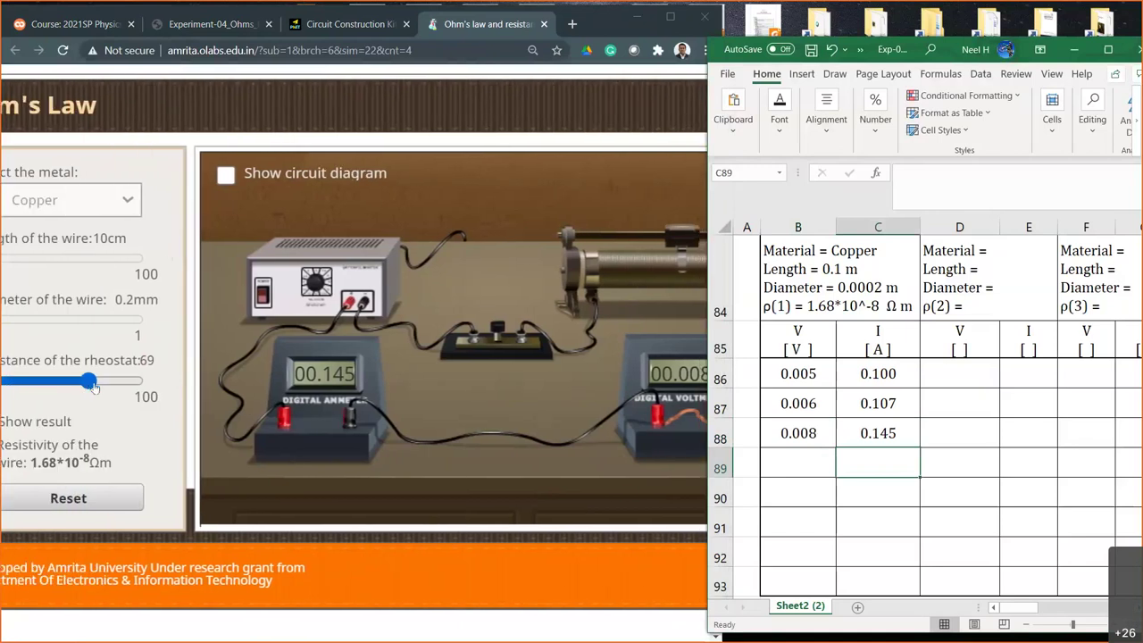
scroll(56, 386, "down", 3)
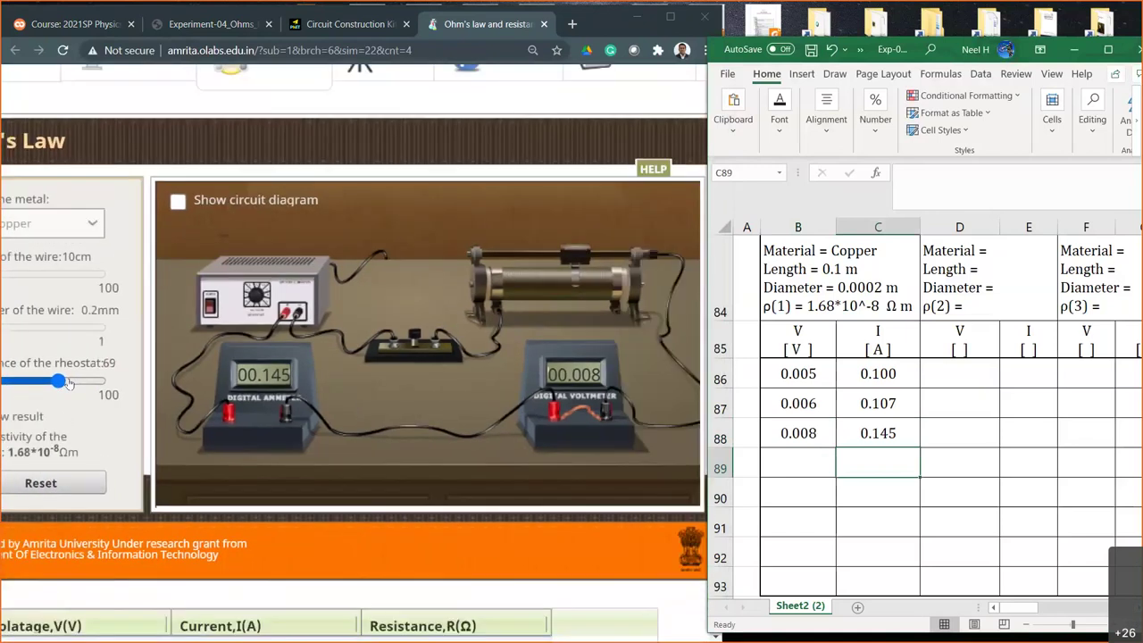
scroll(69, 383, "left", 2)
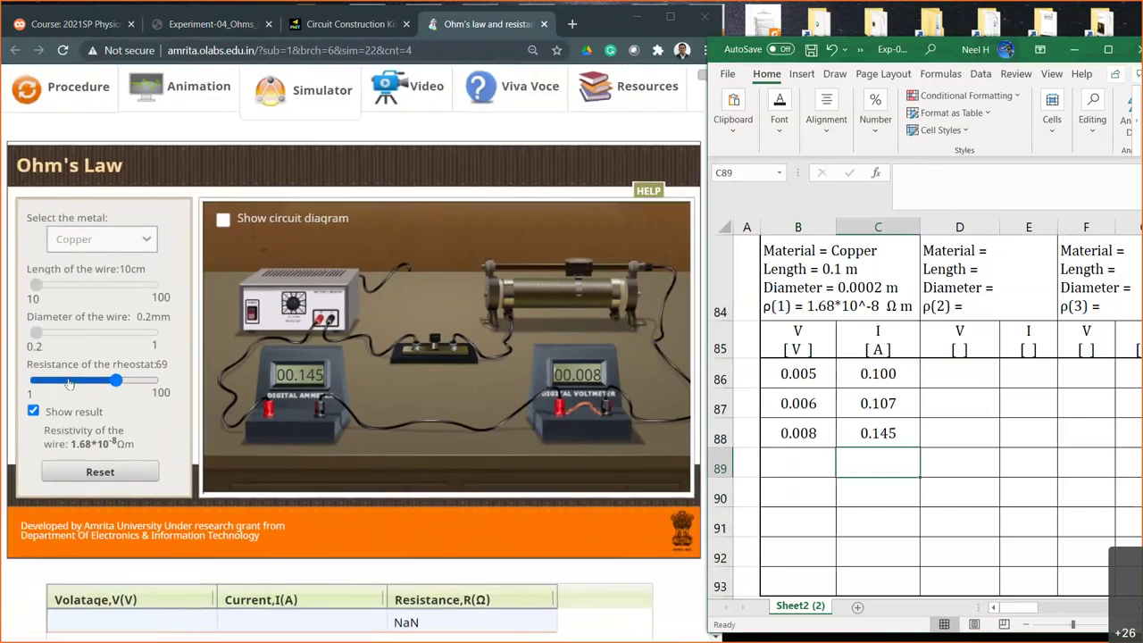
left_click_drag(116, 383, 107, 385)
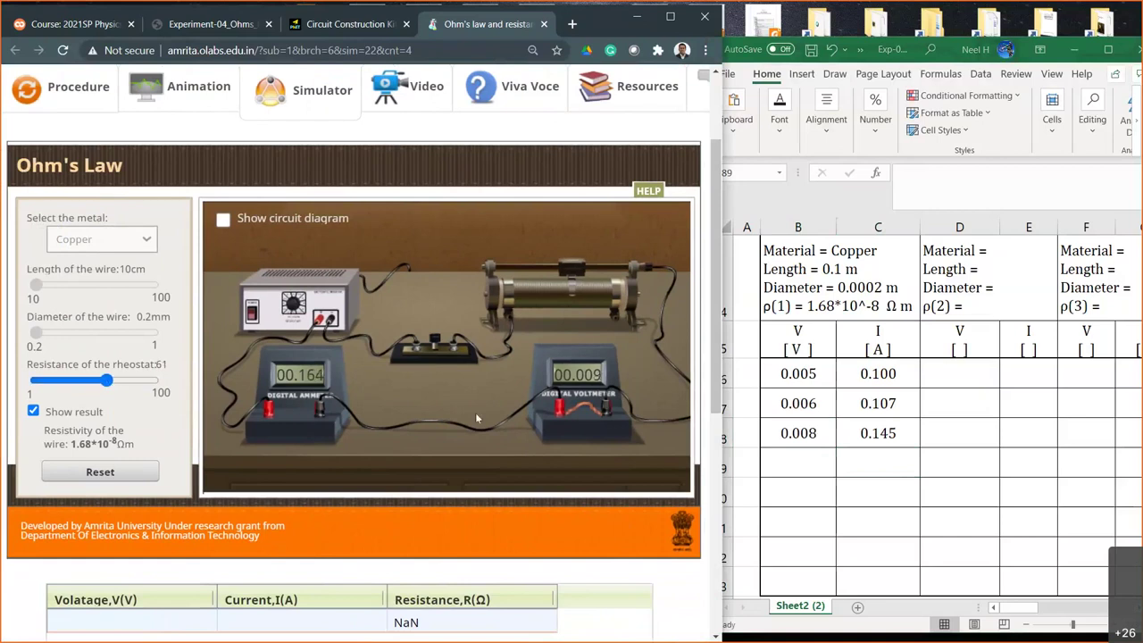
left_click(813, 454)
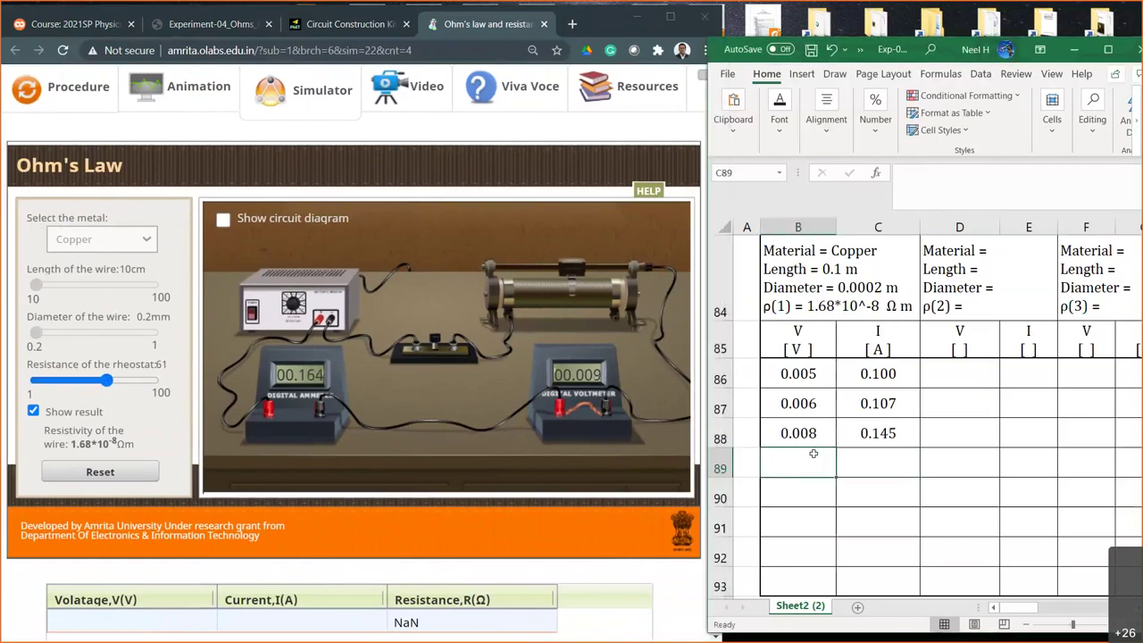
type("0.009")
type(".164")
key("Return")
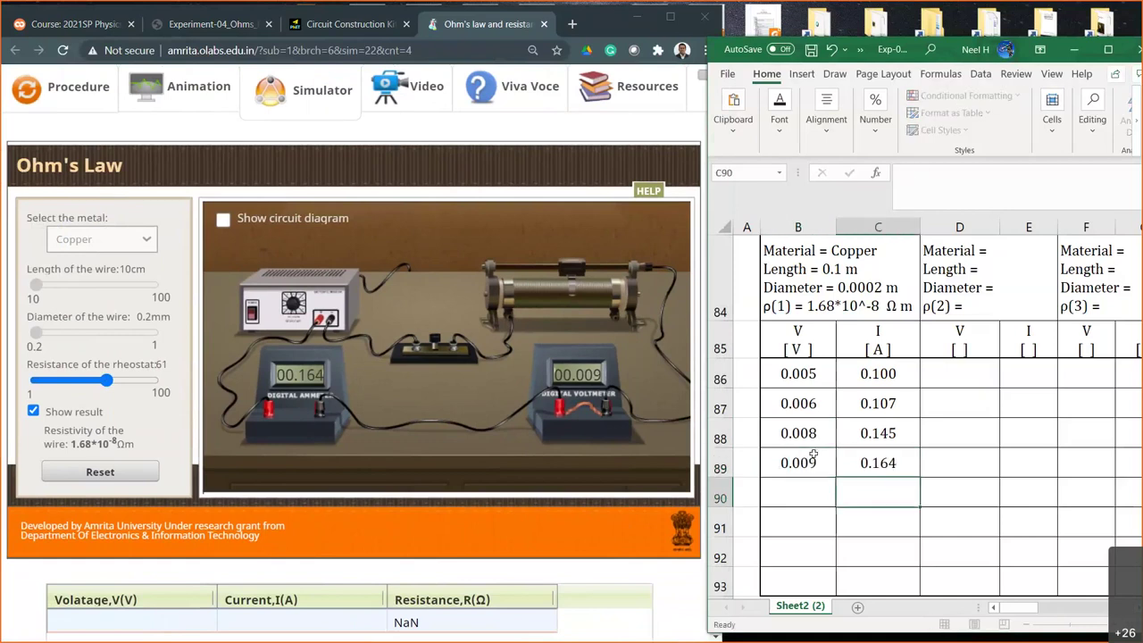
Step: Lower the rheostat to 51 and log 0.010 V, 0.196 A in row 90
left_click(107, 382)
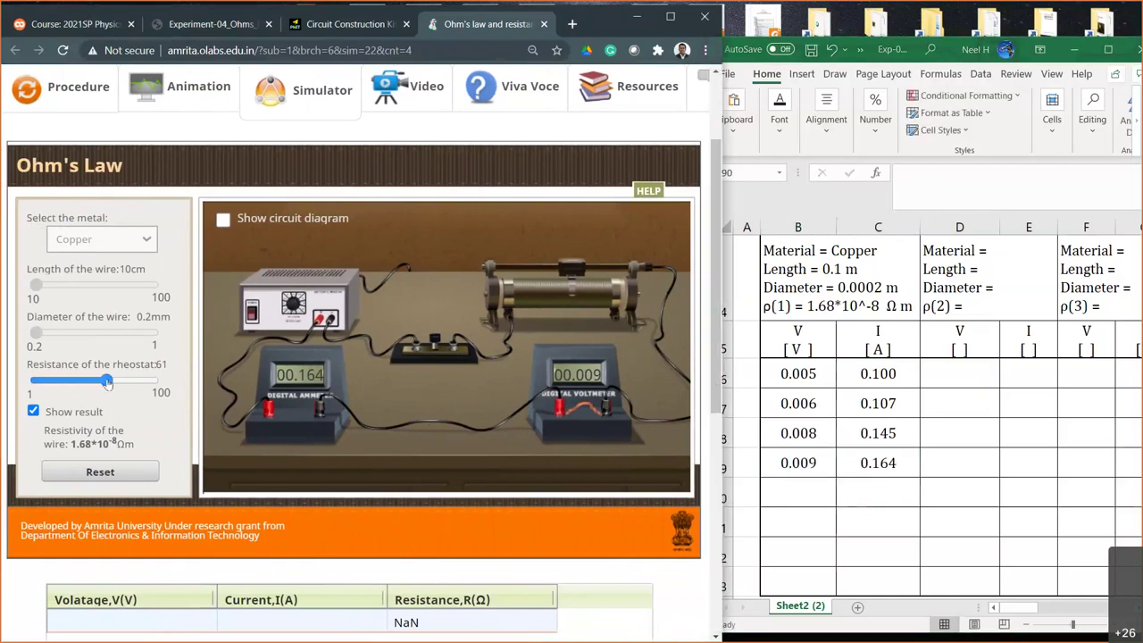
left_click_drag(106, 382, 96, 382)
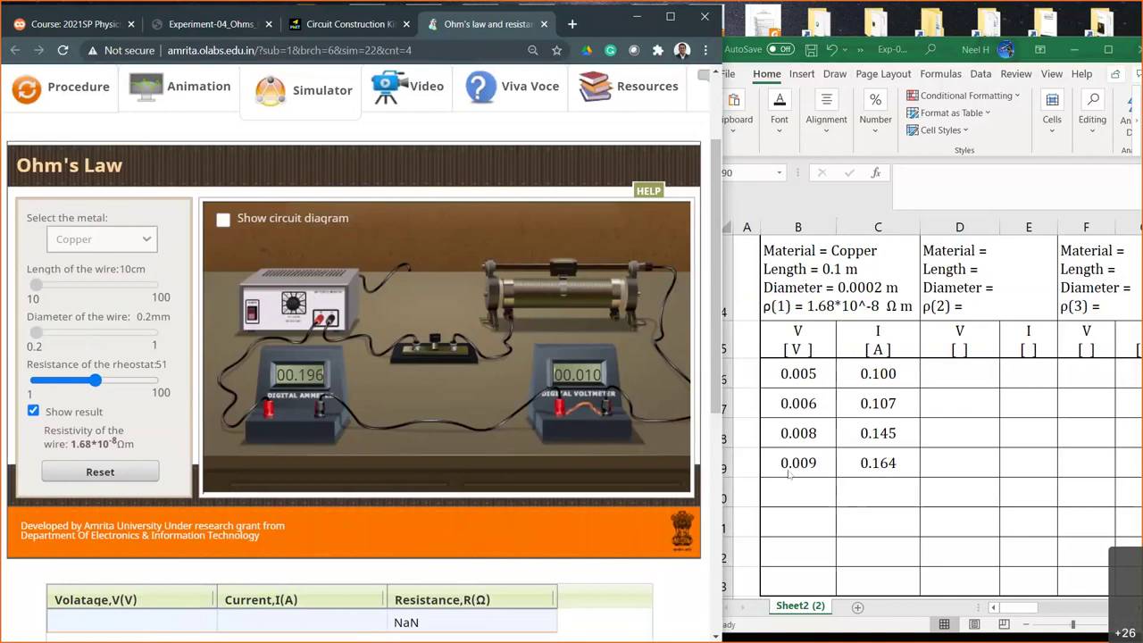
left_click(815, 487)
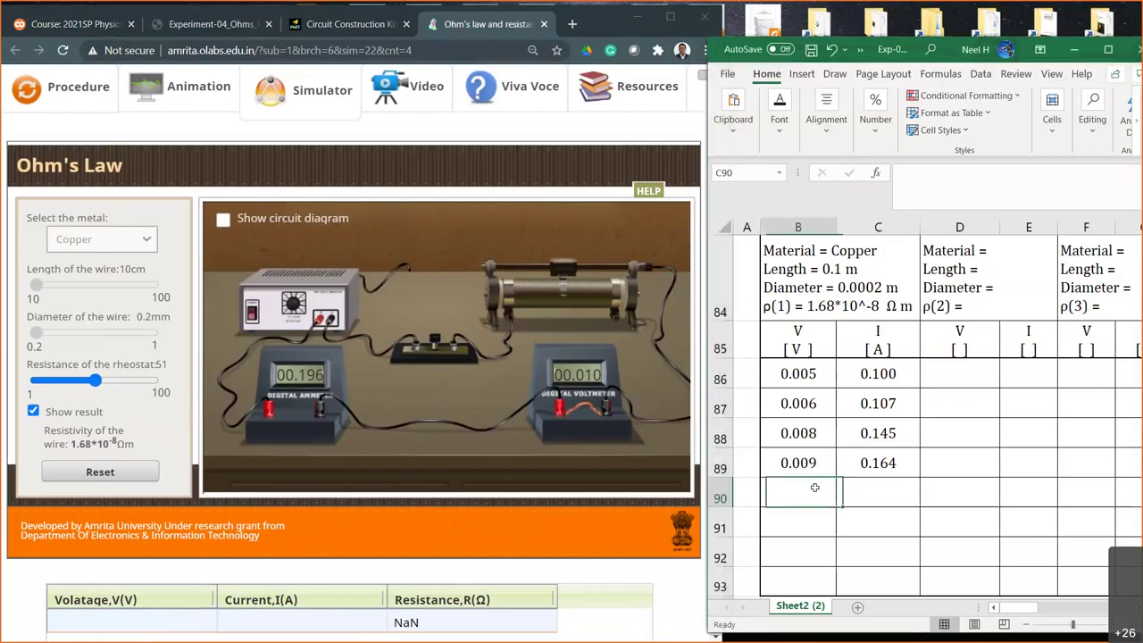
type("0.010")
key("Tab")
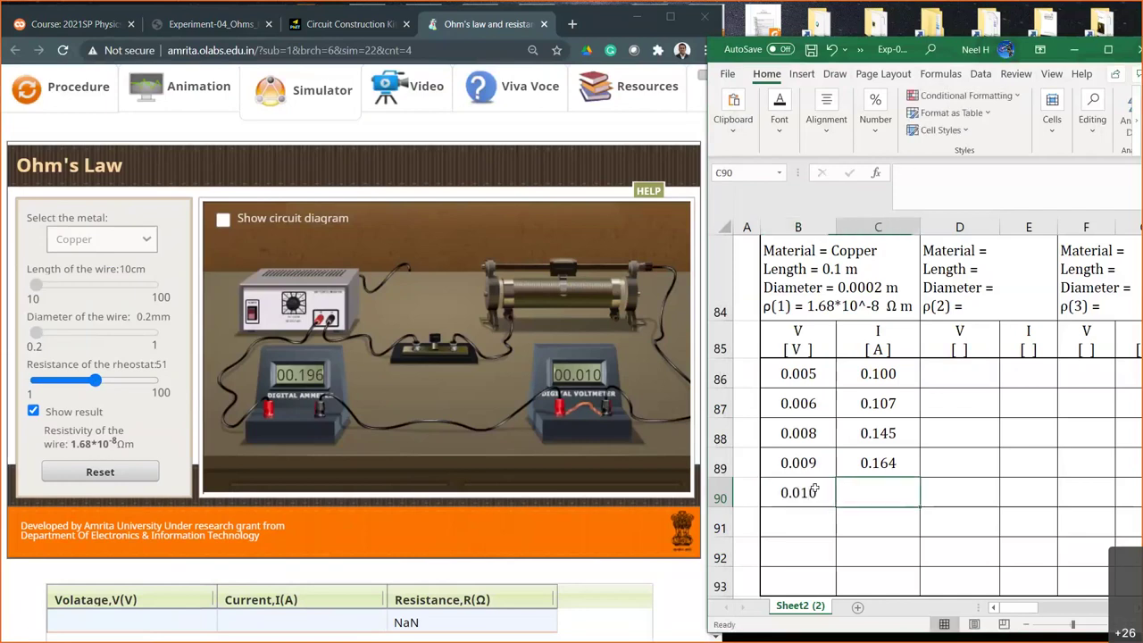
type("0.196")
key("Return")
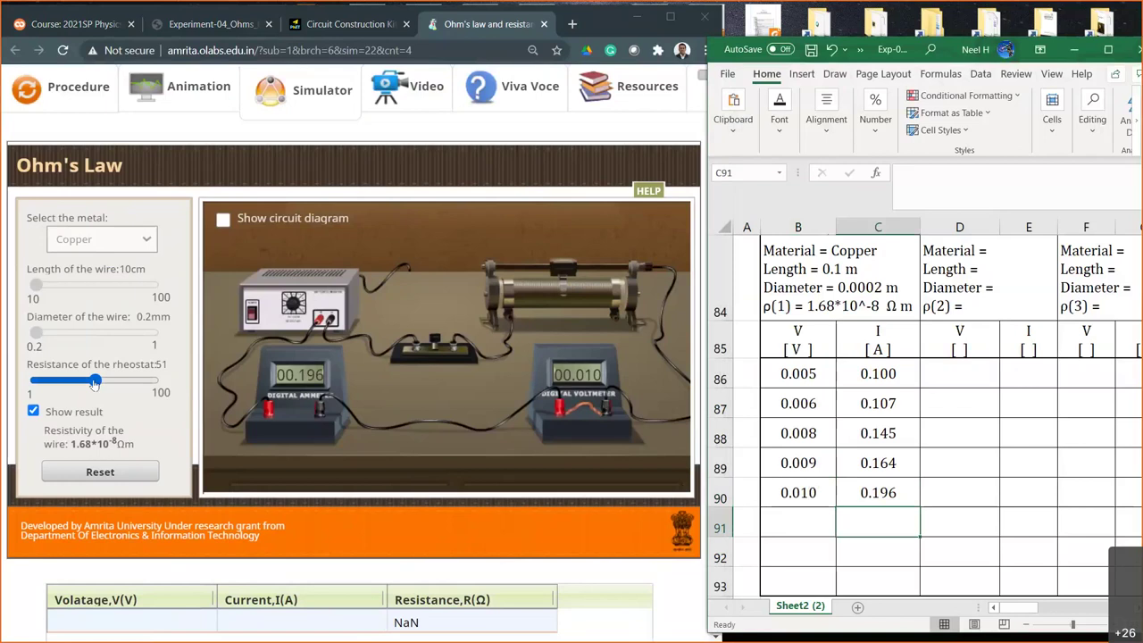
Step: Lower the rheostat resistance from 51 to 42 and enter 0.013 V in B91
left_click(94, 383)
left_click_drag(94, 382, 83, 382)
left_click(798, 521)
type(".013")
key("Return")
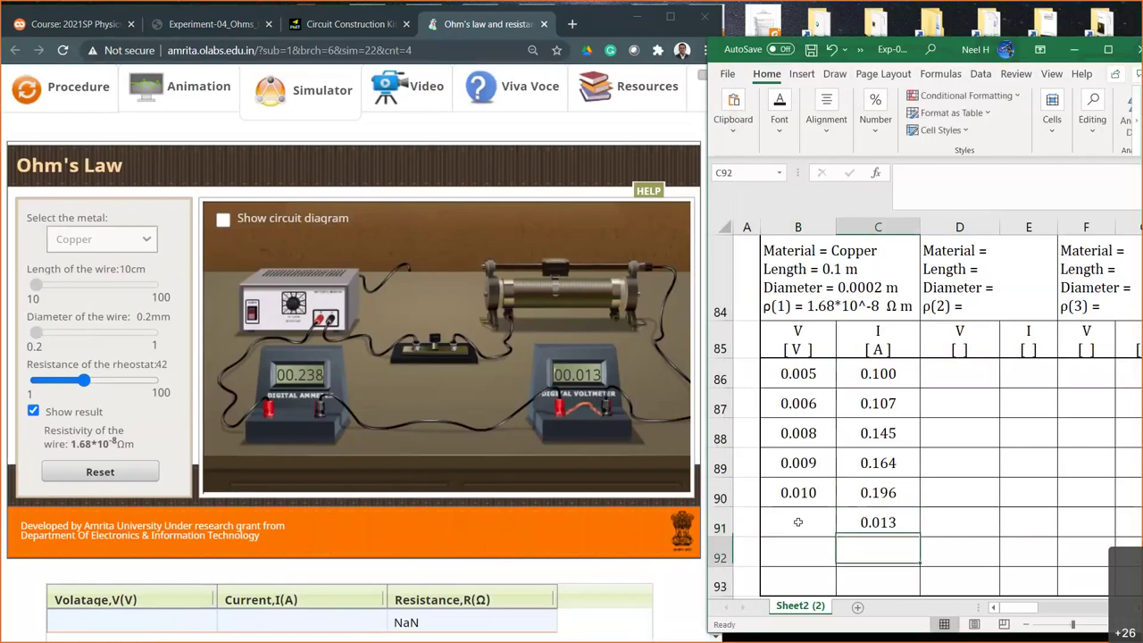
key("Up")
key("BackSpace")
left_click(797, 518)
type(".013")
key("Return")
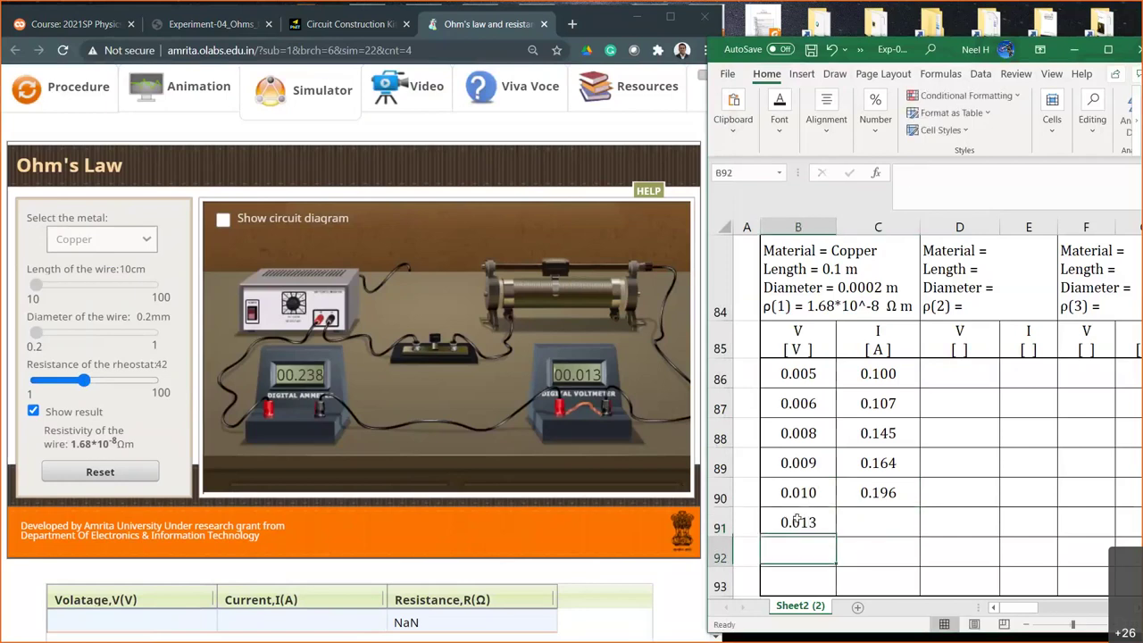
Step: Enter the 0.238 A current reading in C91
left_click(888, 517)
type("..23")
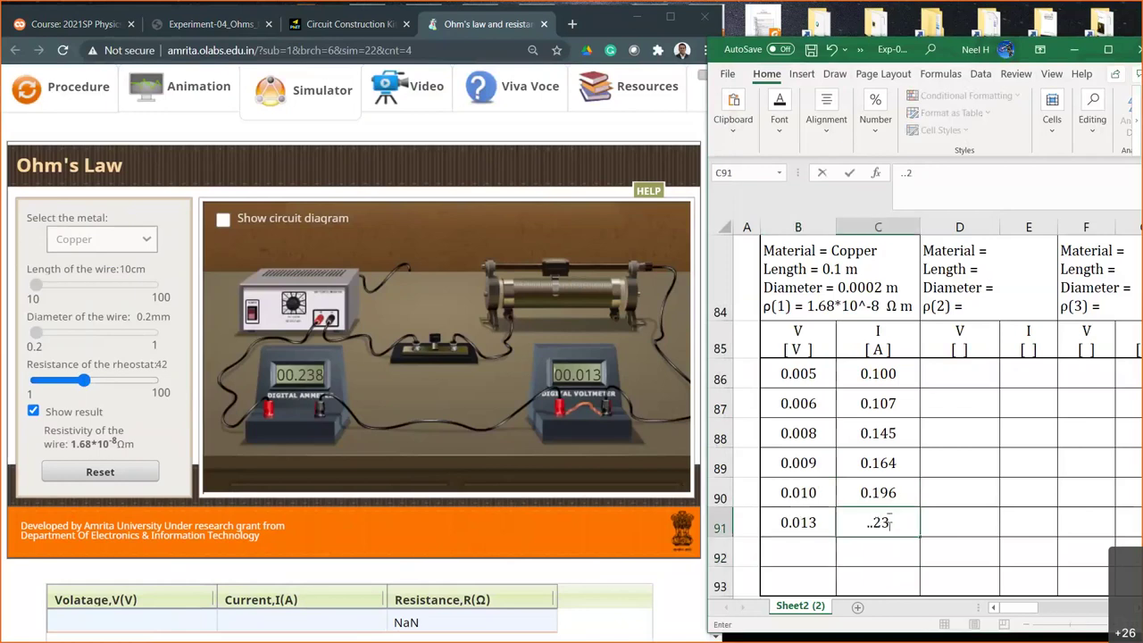
key("BackSpace")
key("BackSpace")
key("BackSpace")
type("238")
key("Return")
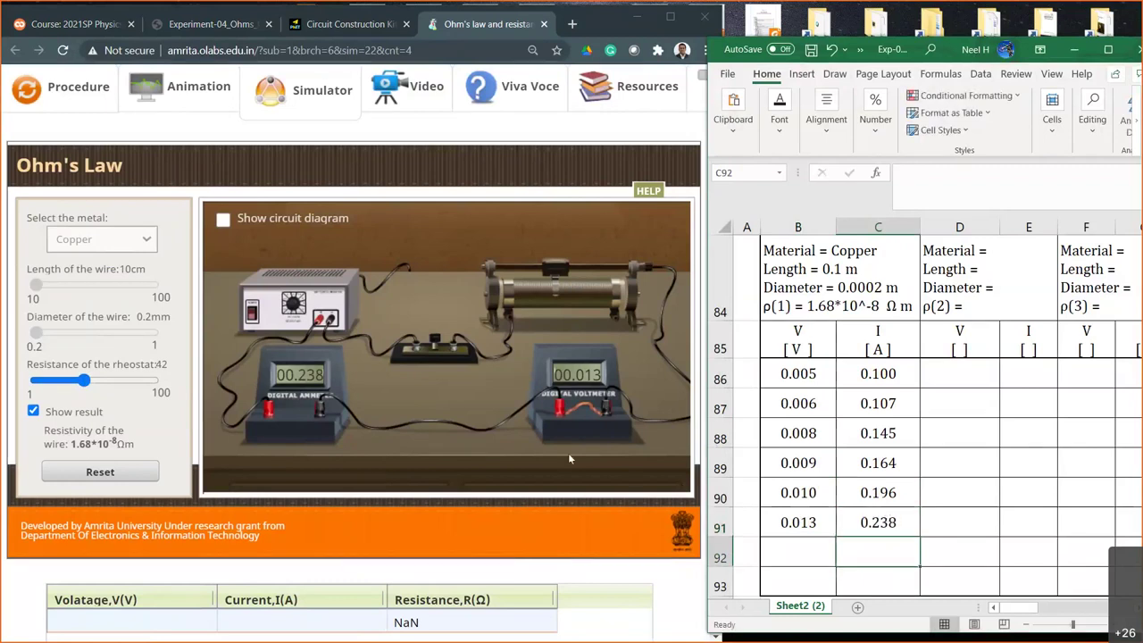
Step: Lower the rheostat to 35 and log 0.015 V and 0.285 A in row 92
left_click(80, 381)
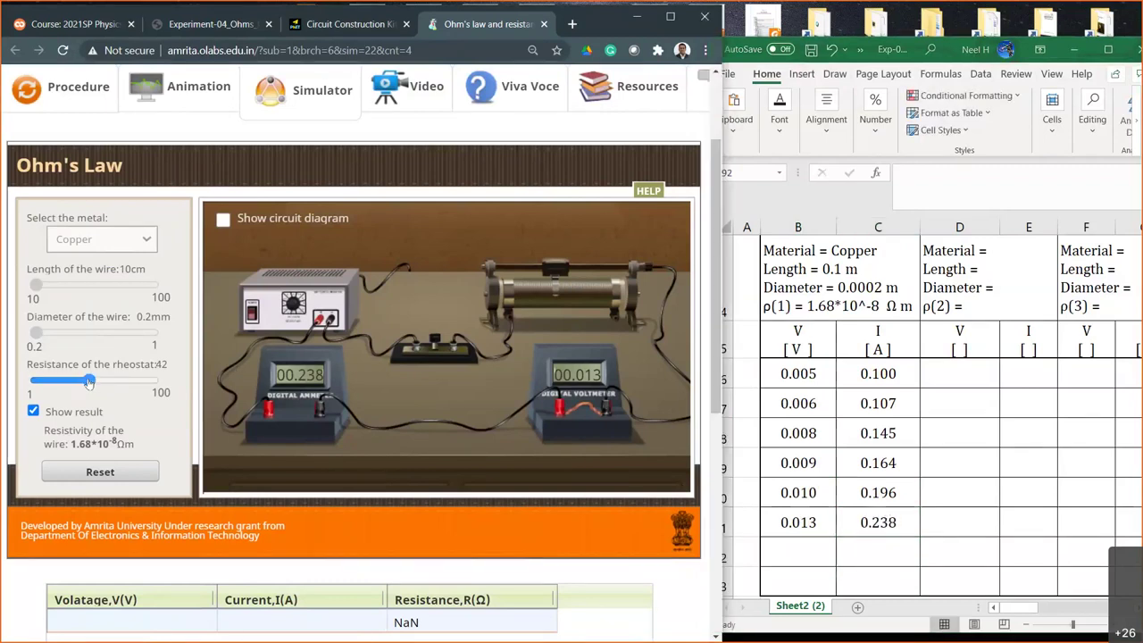
left_click_drag(81, 381, 76, 381)
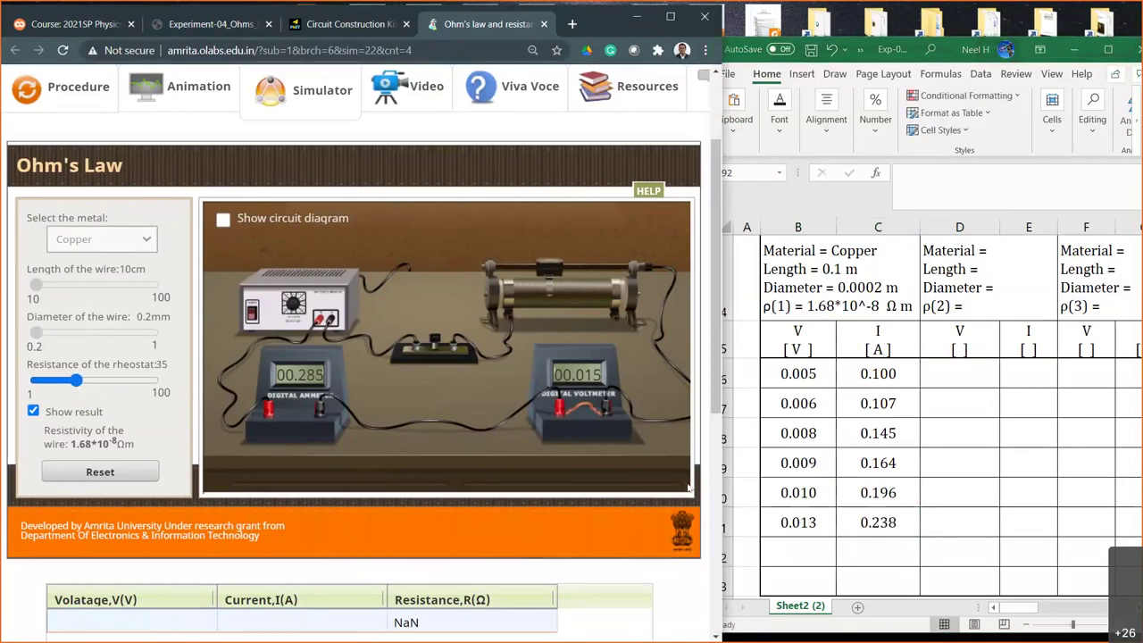
left_click(794, 545)
type(".015")
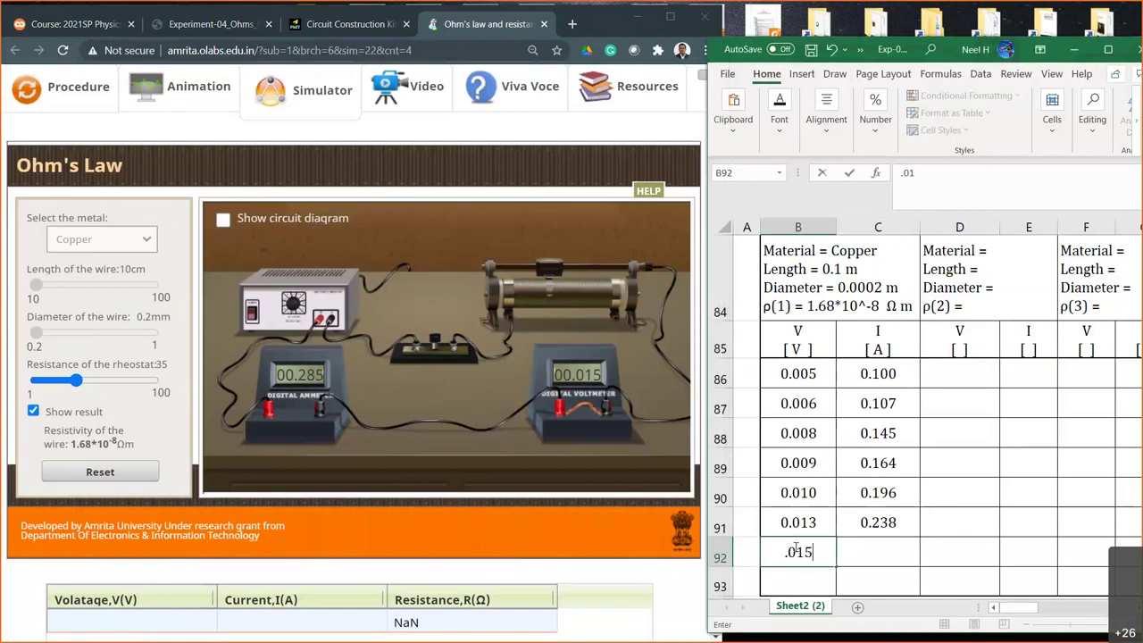
key("Return")
left_click(871, 546)
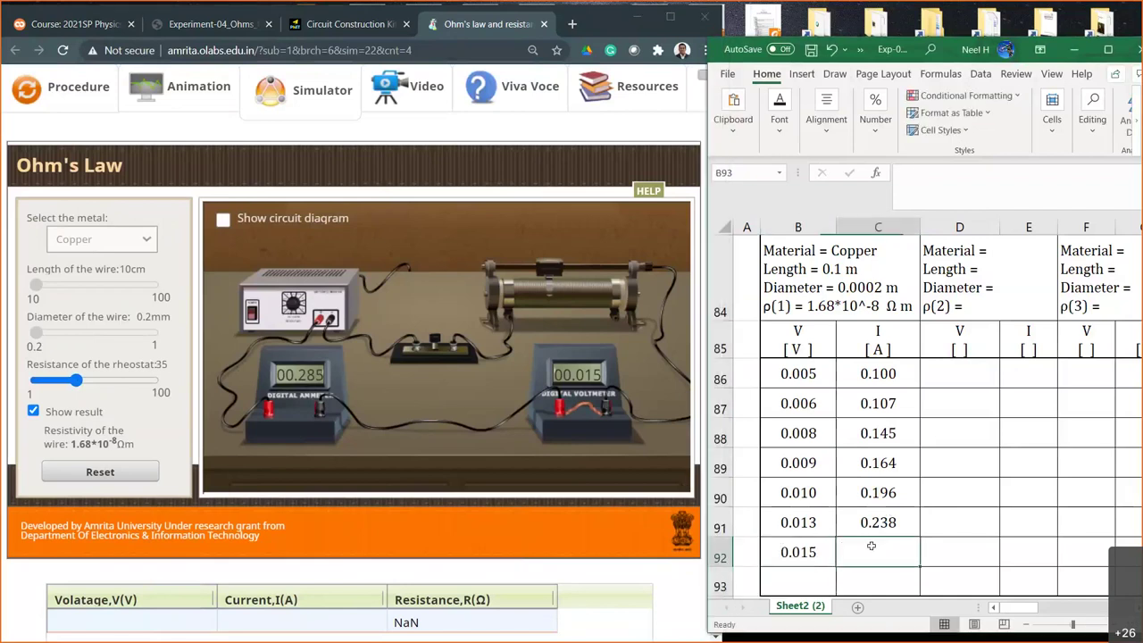
type(".285")
key("Return")
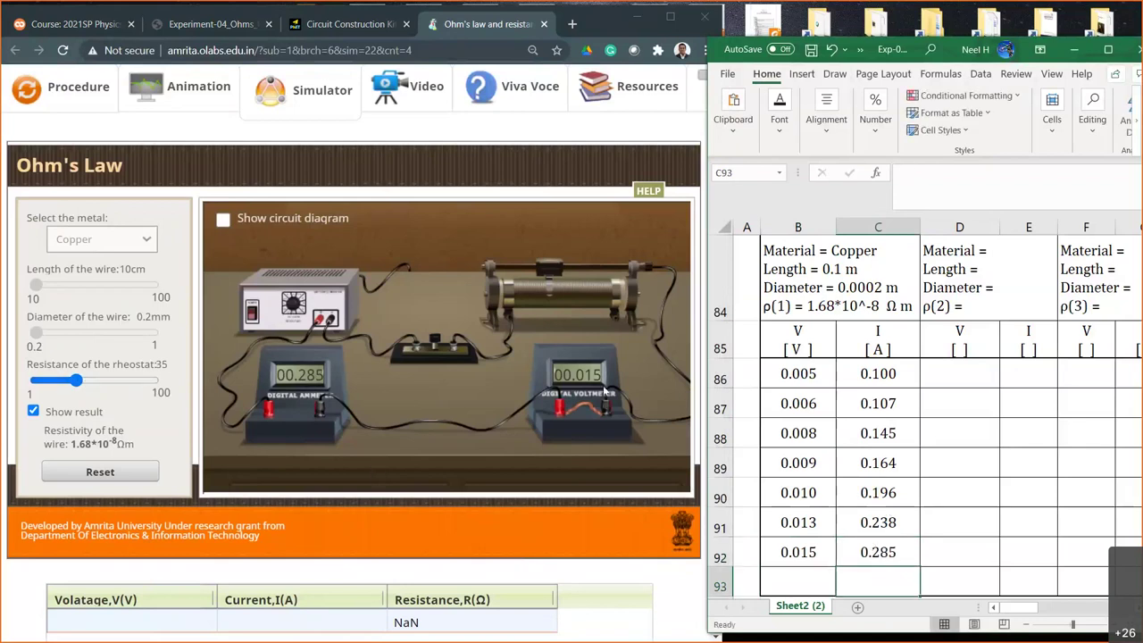
Step: Adjust the rheostat further and enter 0.024 V in B93
scroll(814, 420, "down", 1)
scroll(815, 420, "up", 1)
left_click_drag(76, 380, 61, 390)
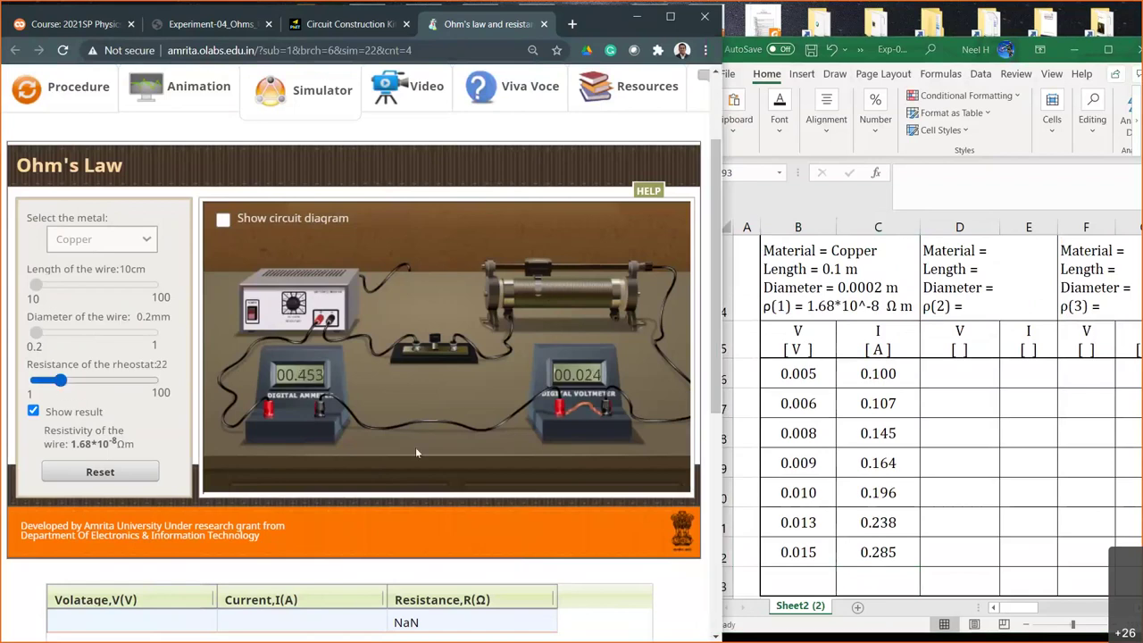
left_click(878, 581)
left_click(812, 578)
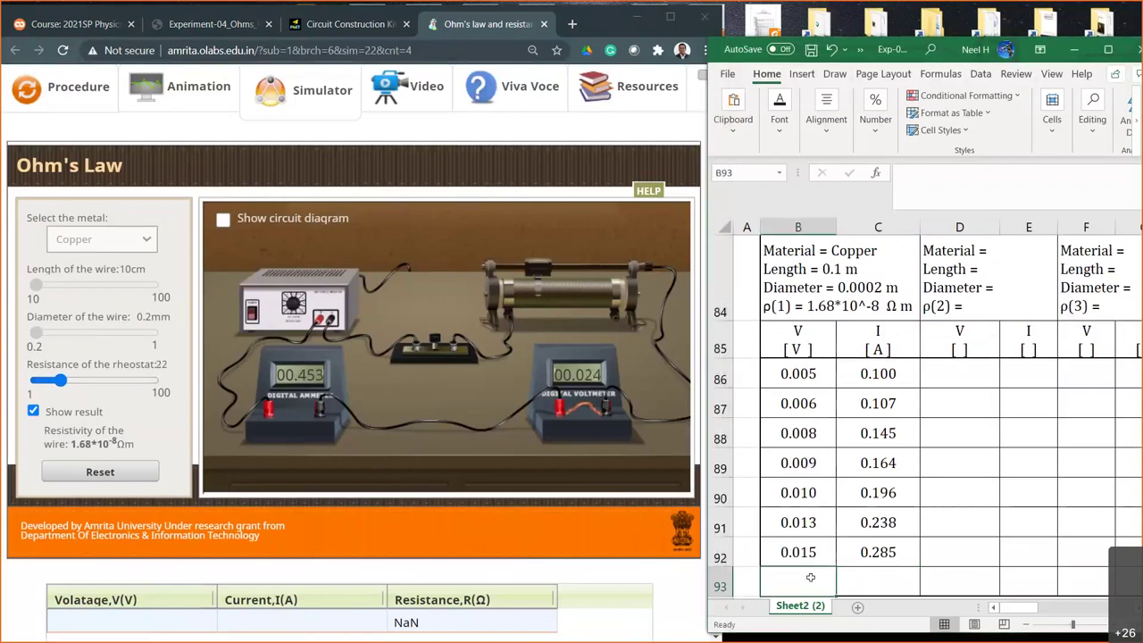
type(".024")
key("Return")
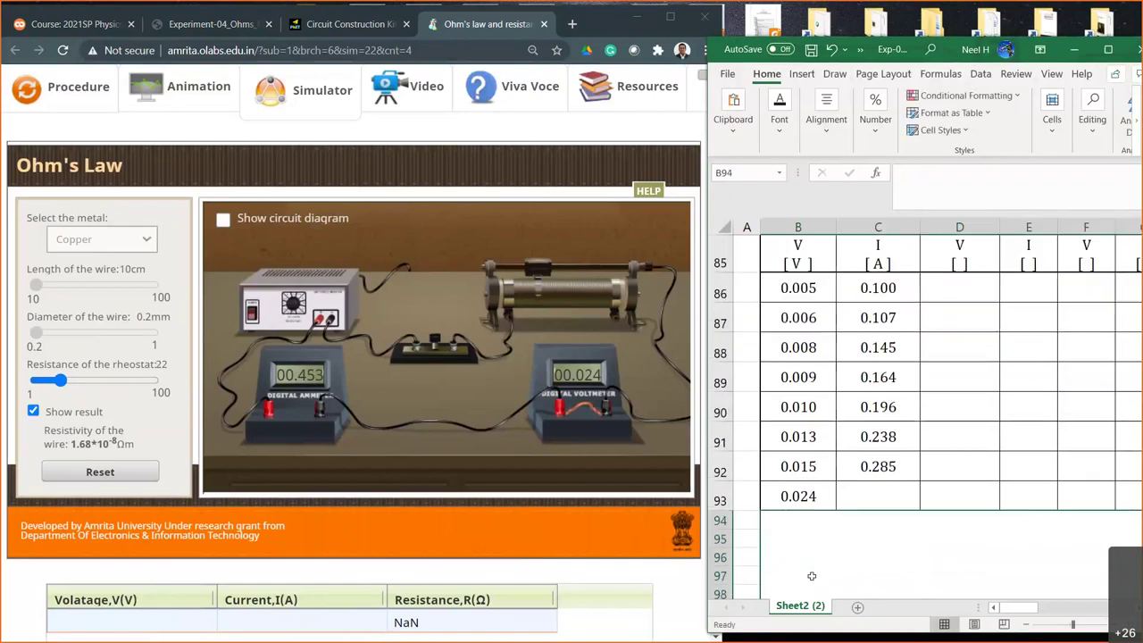
Step: Enter 0.453 A in C93 and maximize the Excel window
left_click(900, 502)
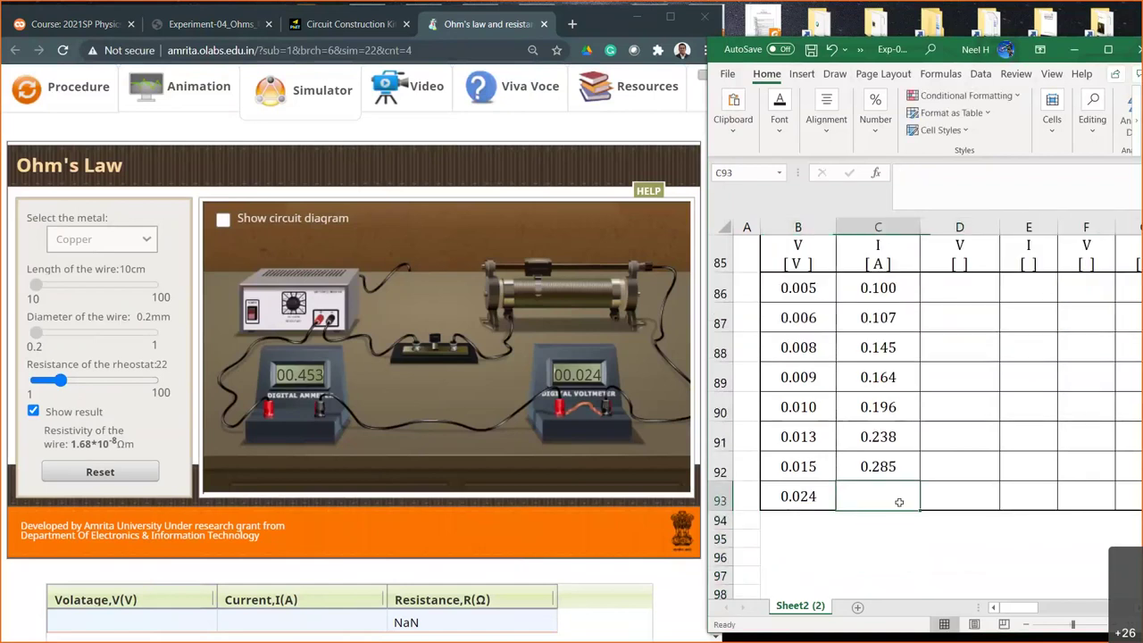
type(".453")
key("Return")
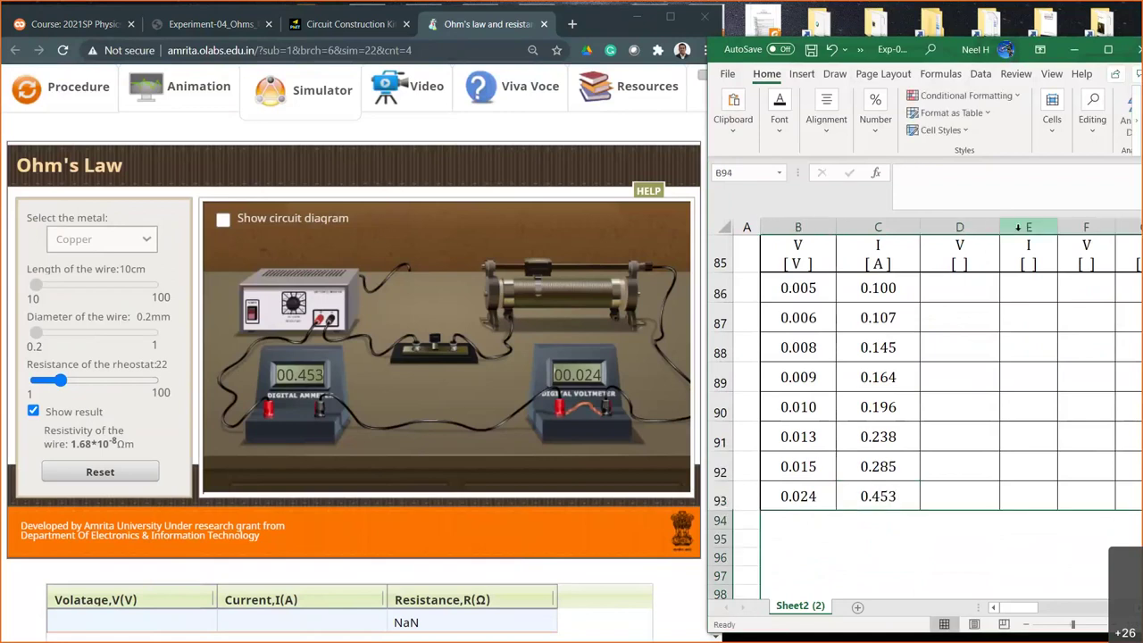
left_click(1114, 50)
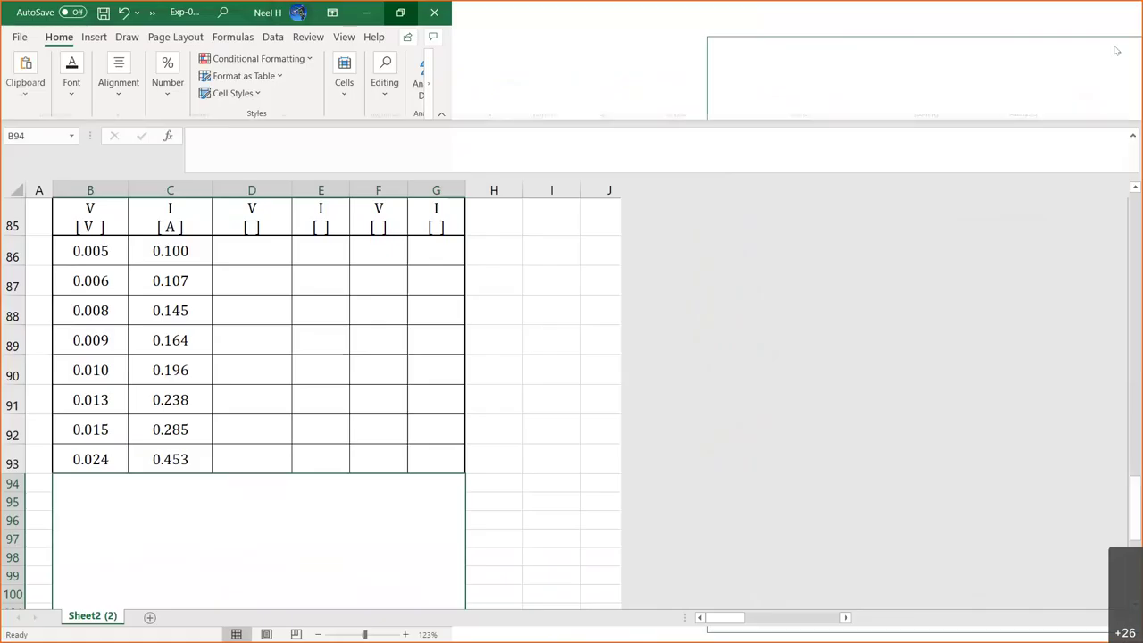
scroll(607, 395, "up", 2)
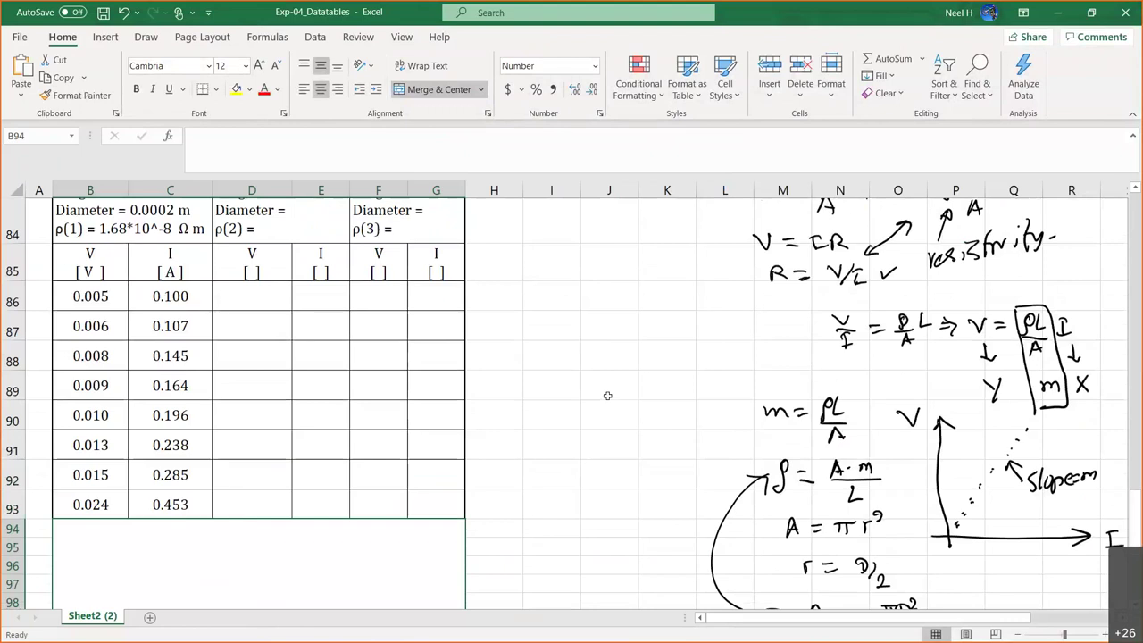
scroll(608, 396, "down", 1)
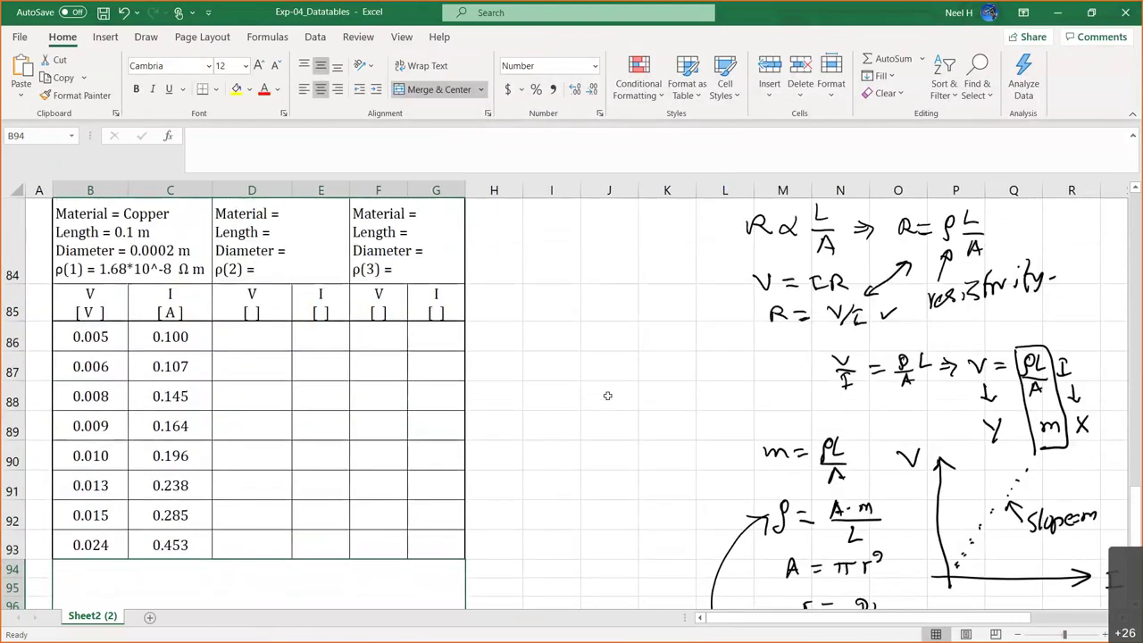
left_click_drag(78, 334, 157, 545)
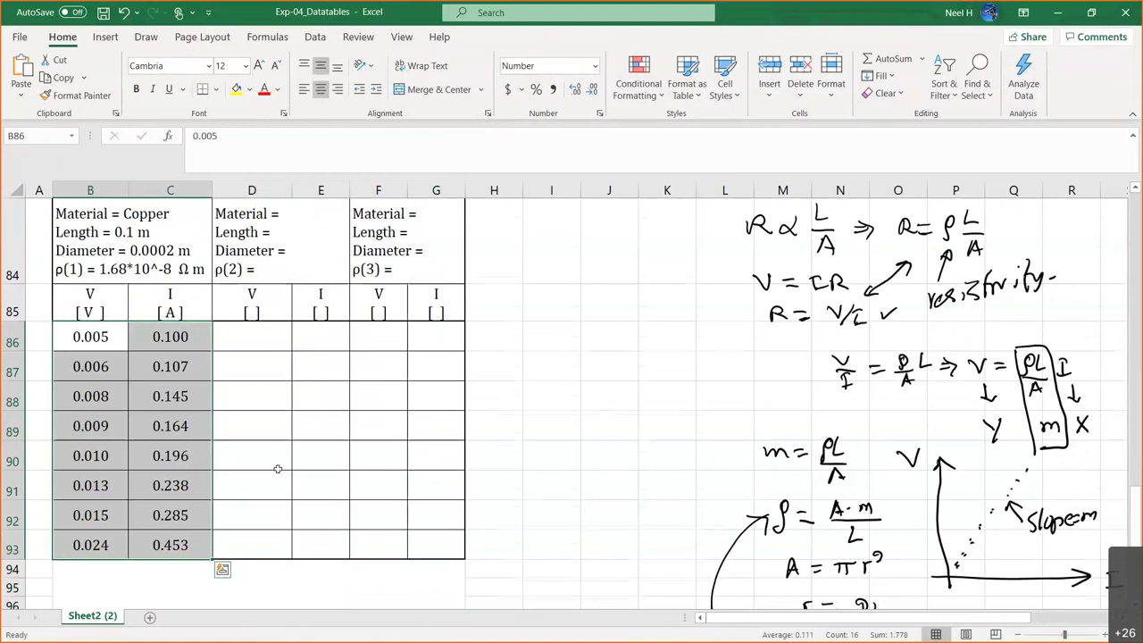
scroll(278, 469, "down", 3)
scroll(278, 469, "up", 12)
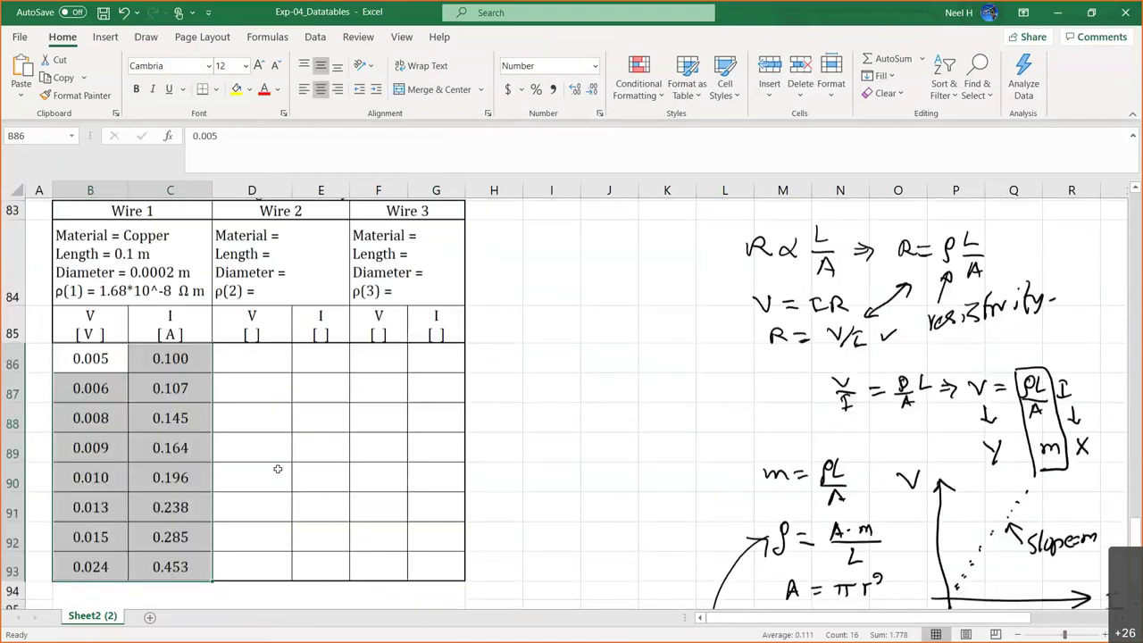
scroll(278, 469, "down", 11)
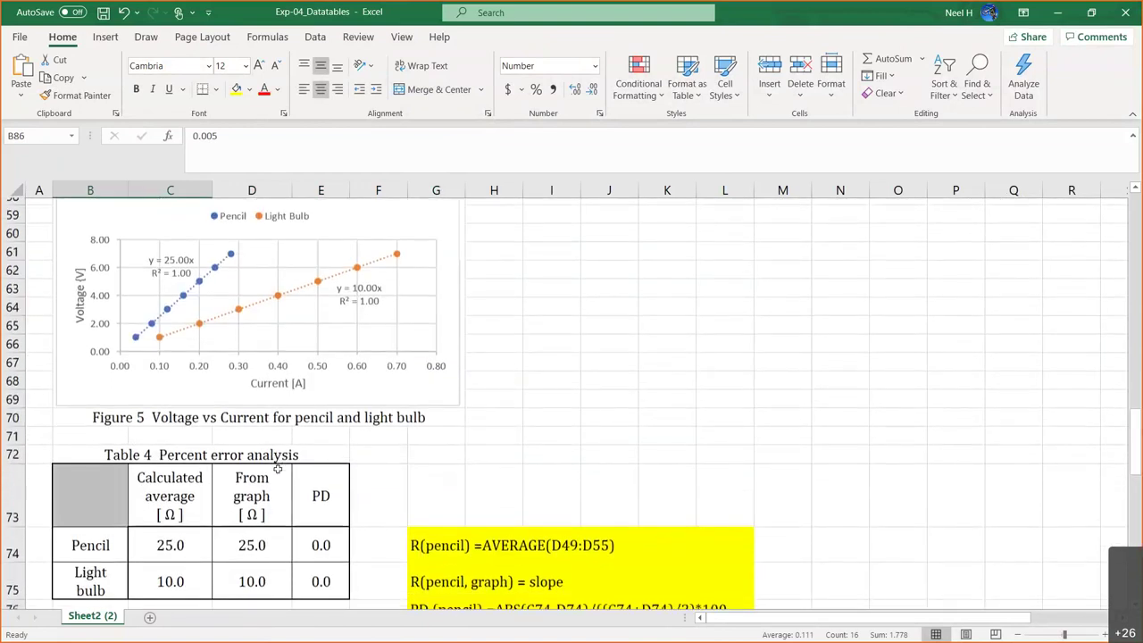
scroll(278, 469, "down", 1)
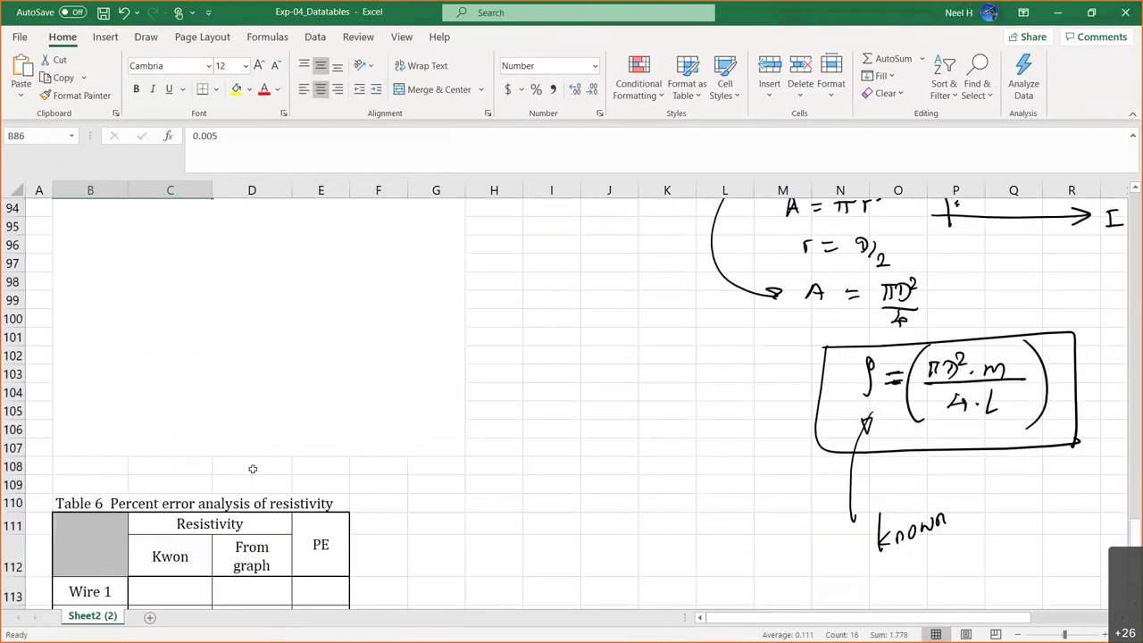
Step: Type 'Figure 6 Voltage vs current, three different wires' into B108
left_click(106, 467)
type("Figure 6")
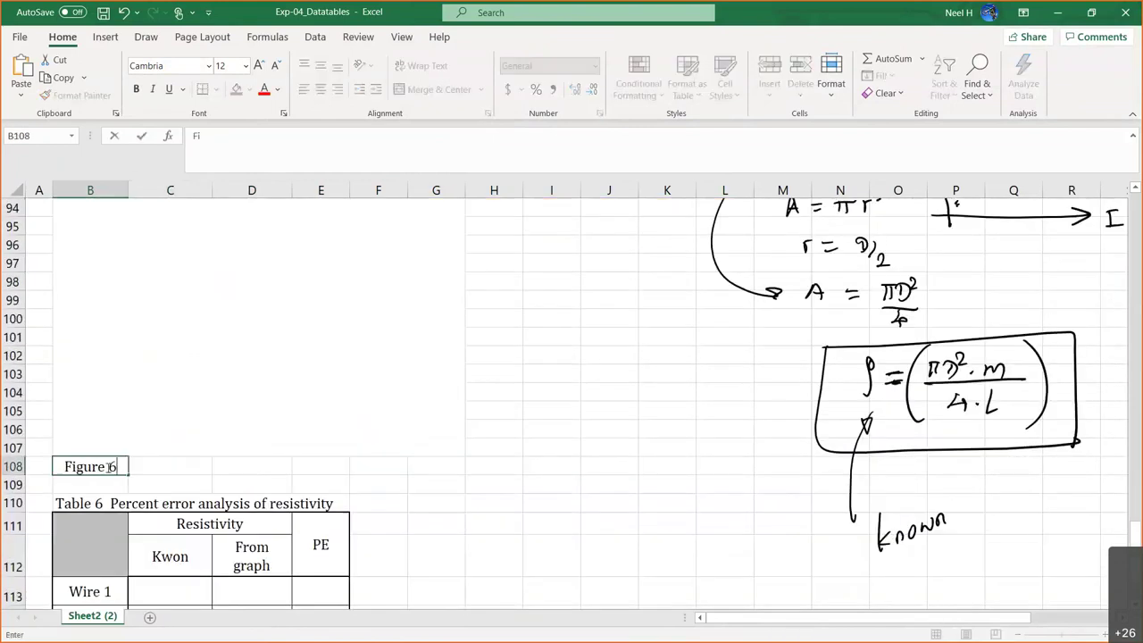
type(" Vol")
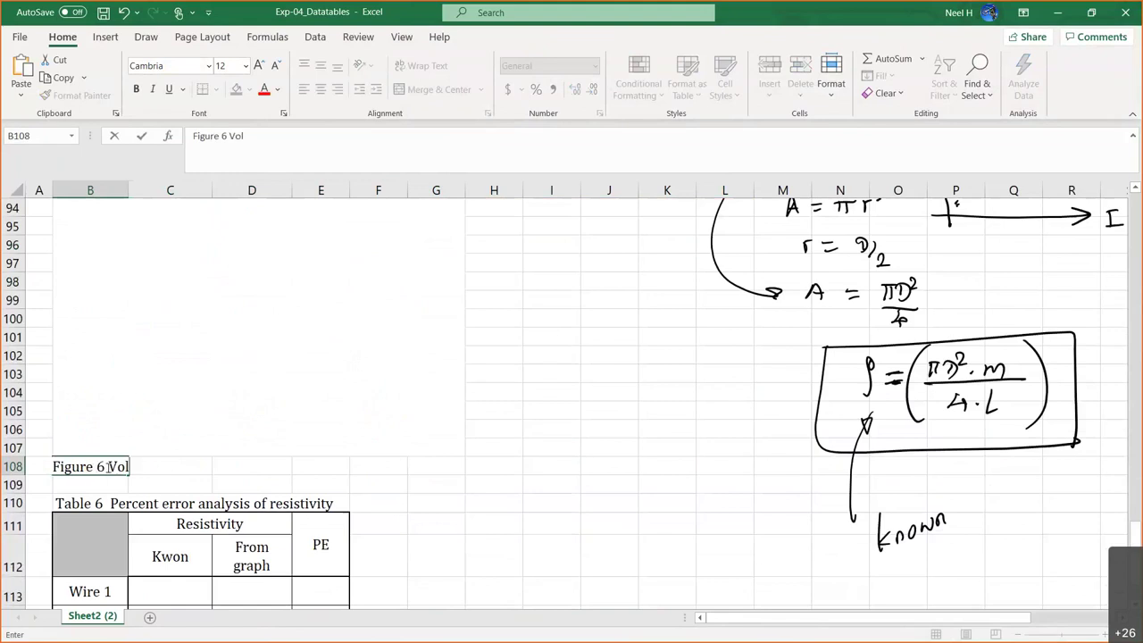
type("tage vs")
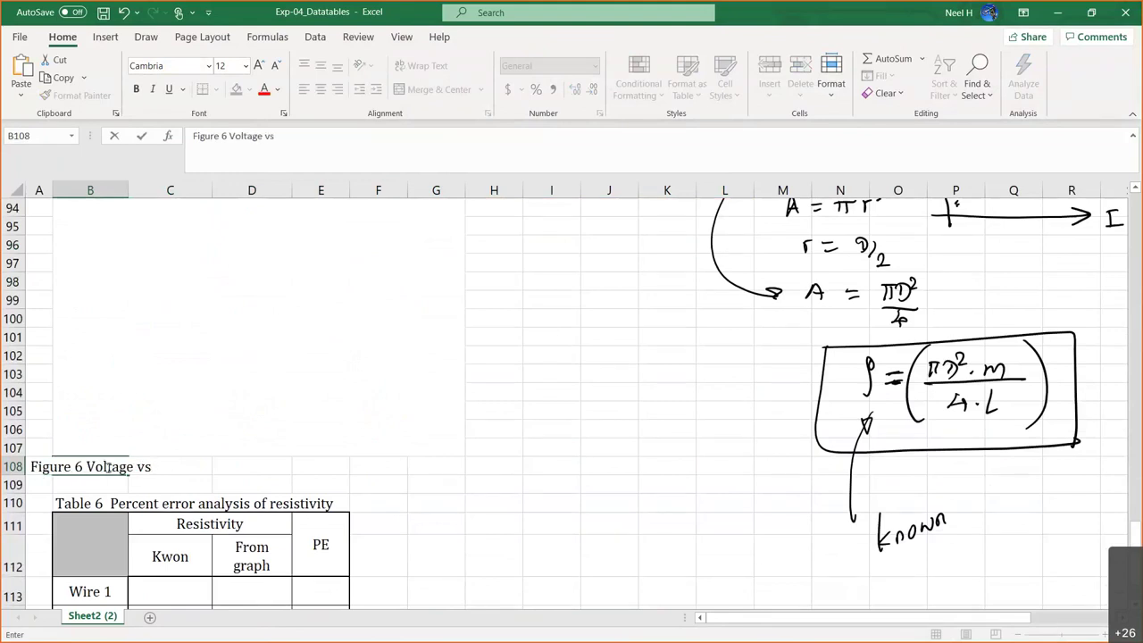
type(" current")
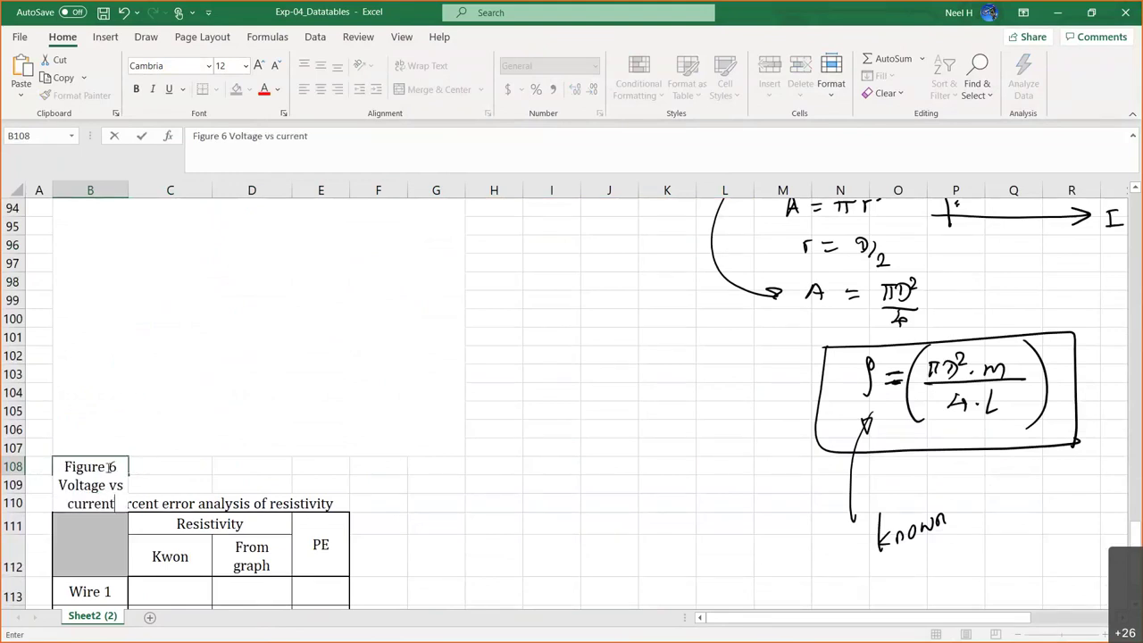
type(", three f")
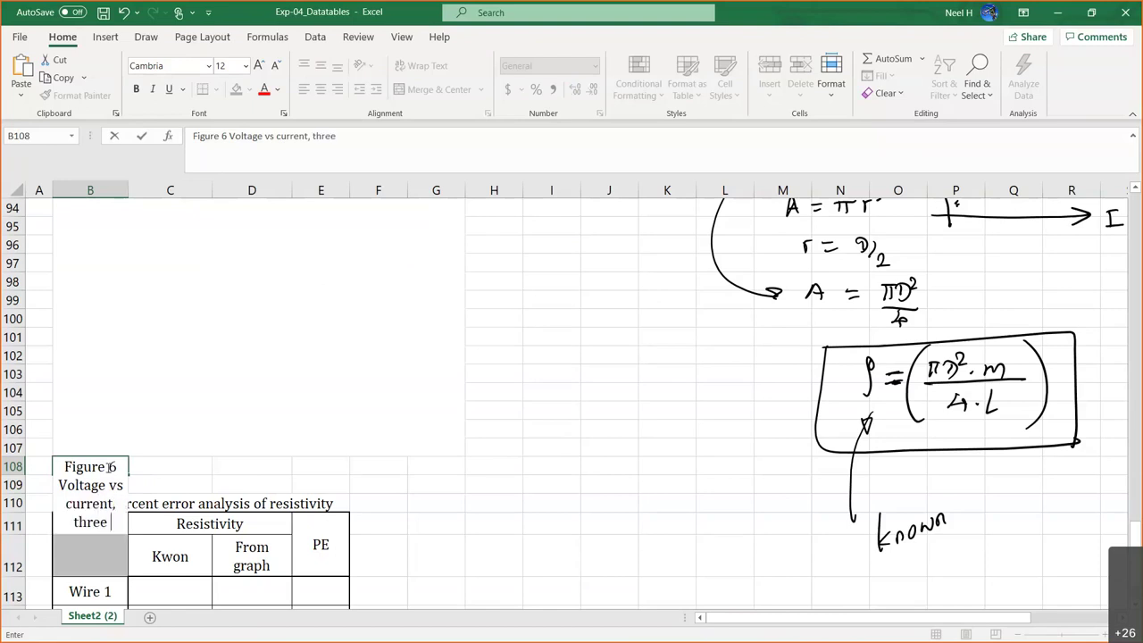
key("BackSpace")
type("different wires")
key("Return")
Step: Merge and centre the caption across B108:G108
left_click_drag(89, 468, 444, 469)
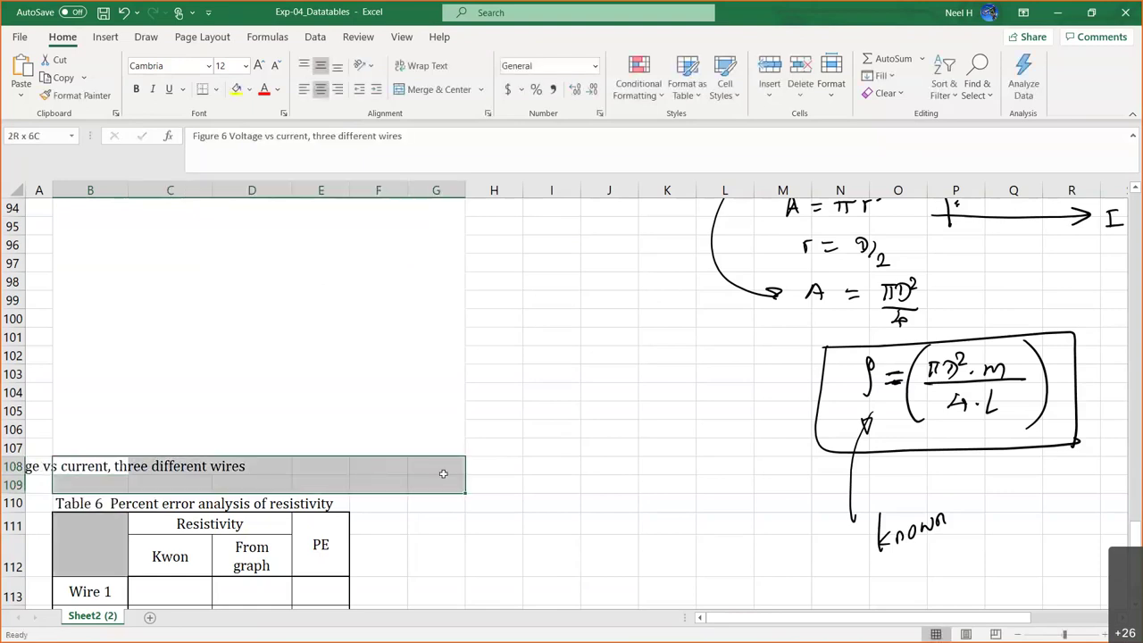
left_click(424, 93)
left_click(572, 427)
scroll(571, 427, "up", 1)
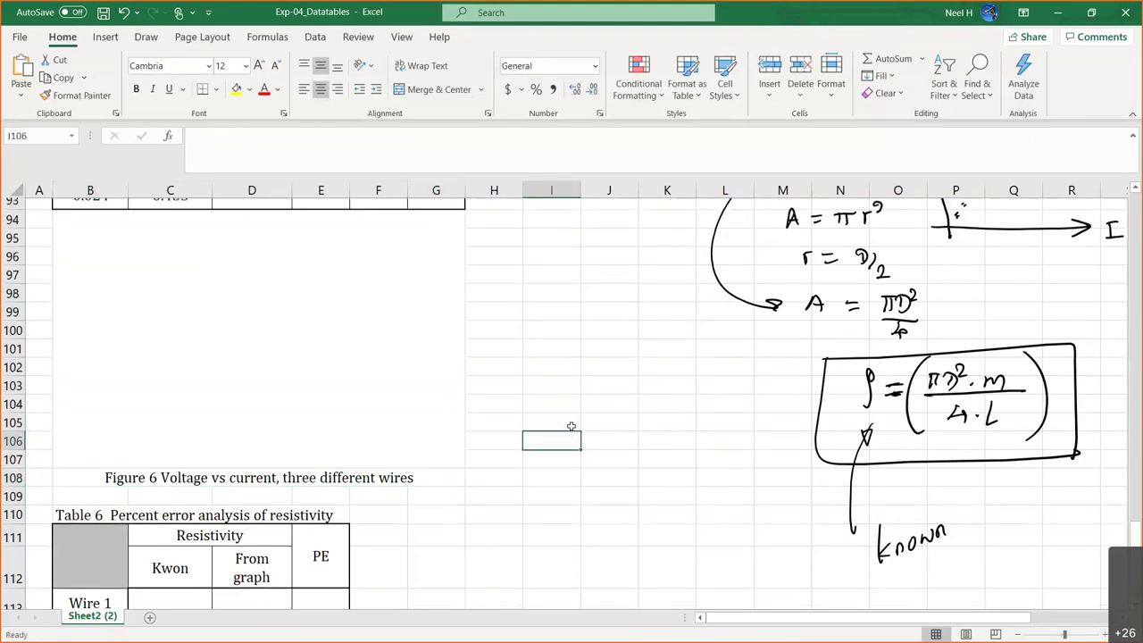
scroll(572, 427, "up", 1)
scroll(572, 427, "up", 2)
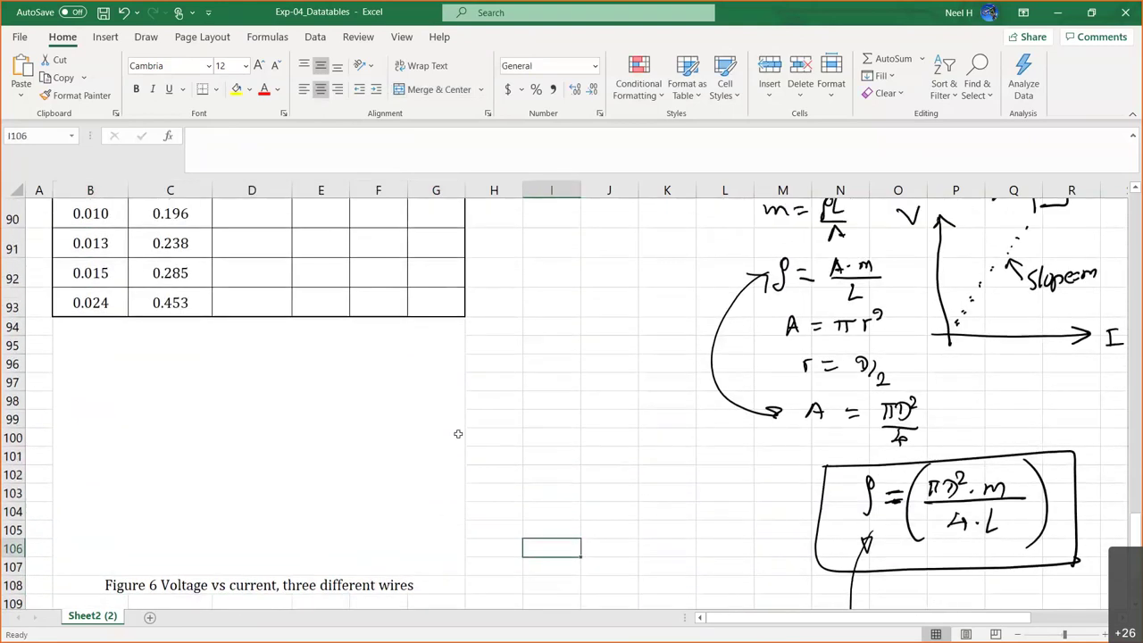
left_click(459, 435)
left_click(616, 408)
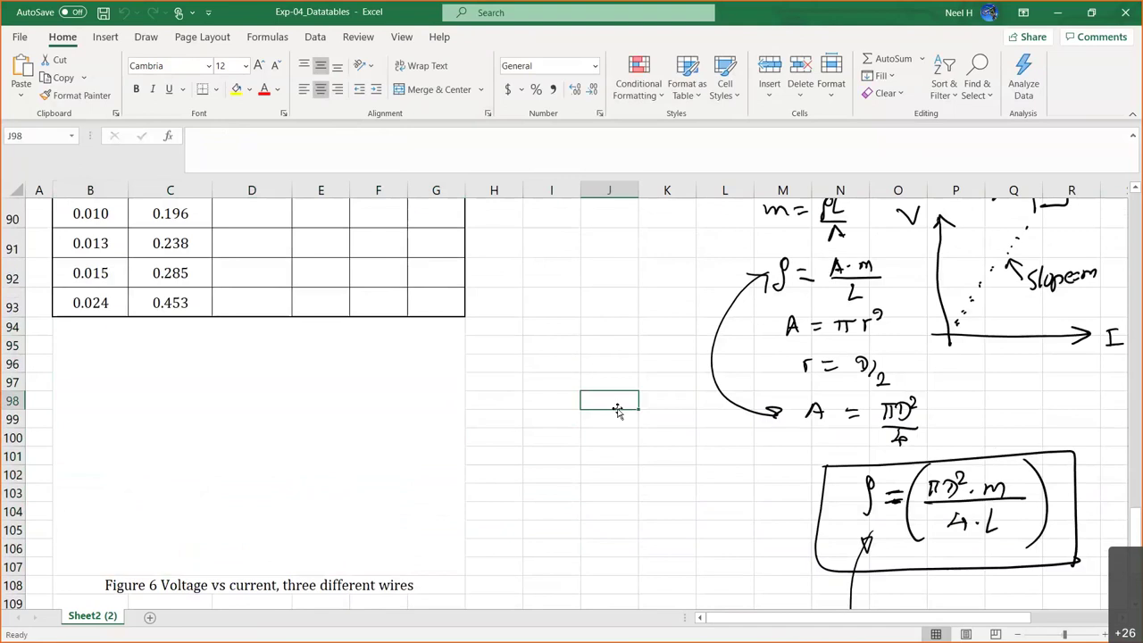
left_click(556, 344)
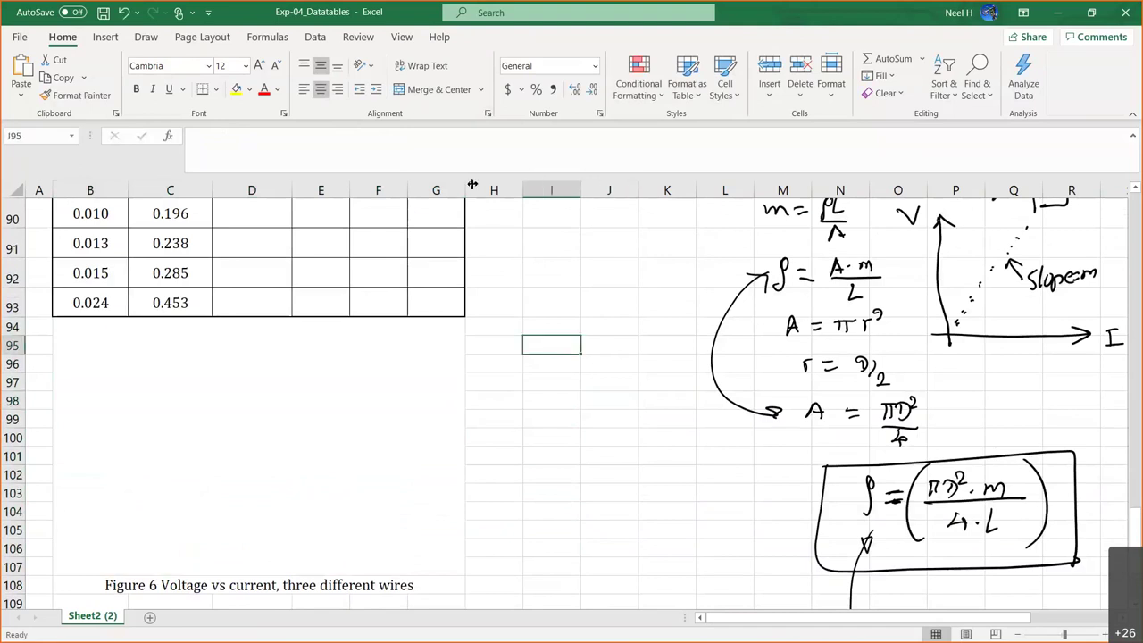
Step: Insert a blank plain scatter chart and move it to the right
left_click(105, 37)
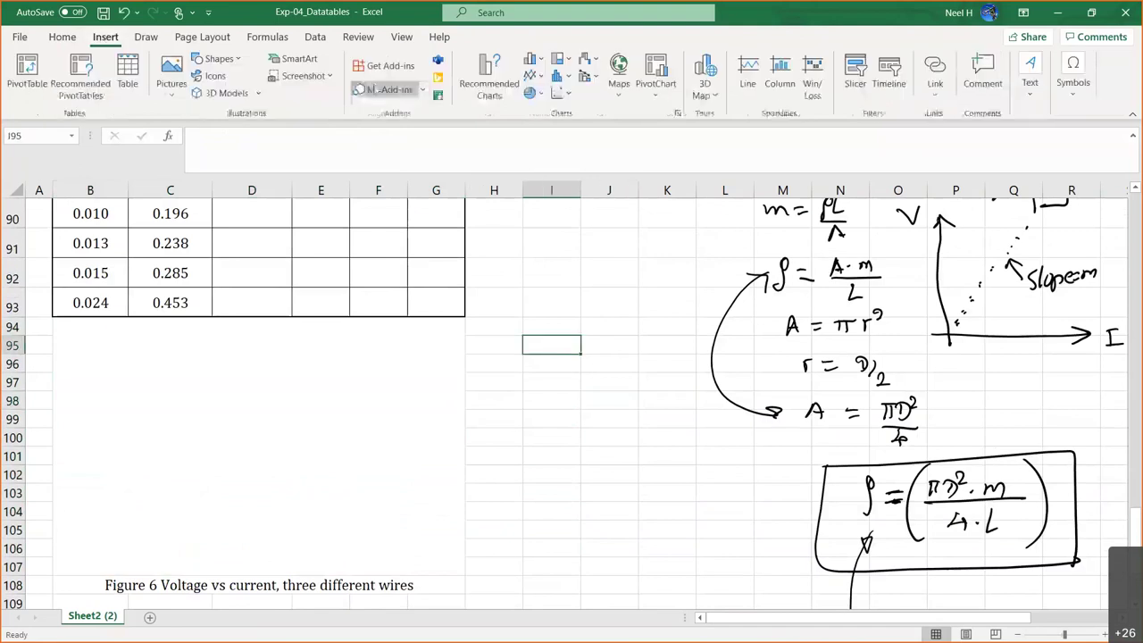
left_click(559, 92)
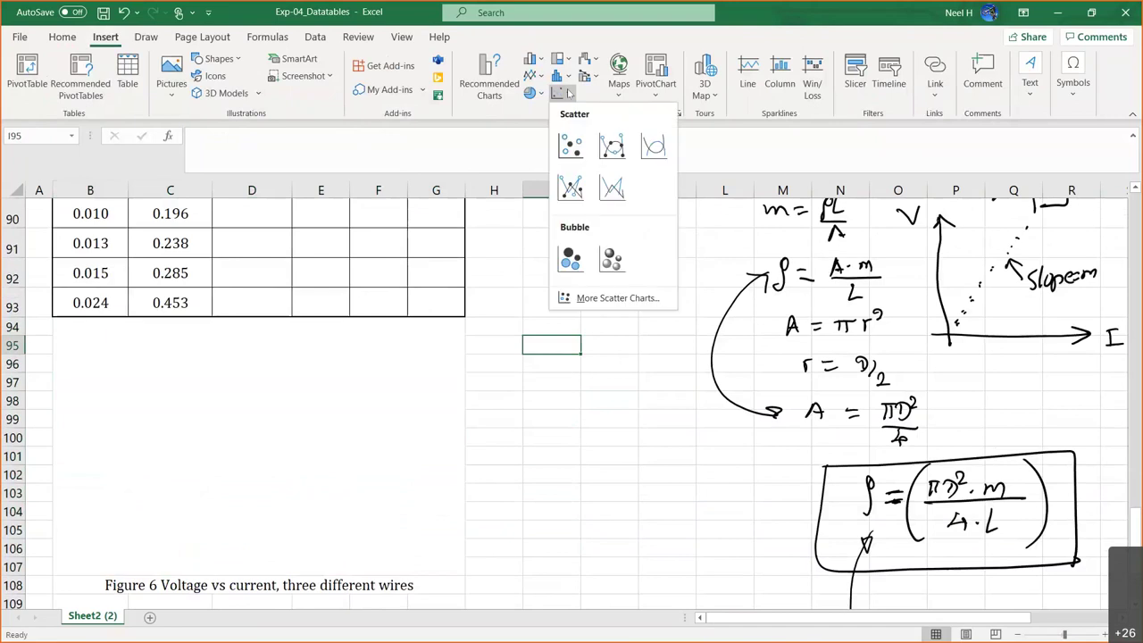
left_click(570, 156)
left_click_drag(562, 327, 631, 334)
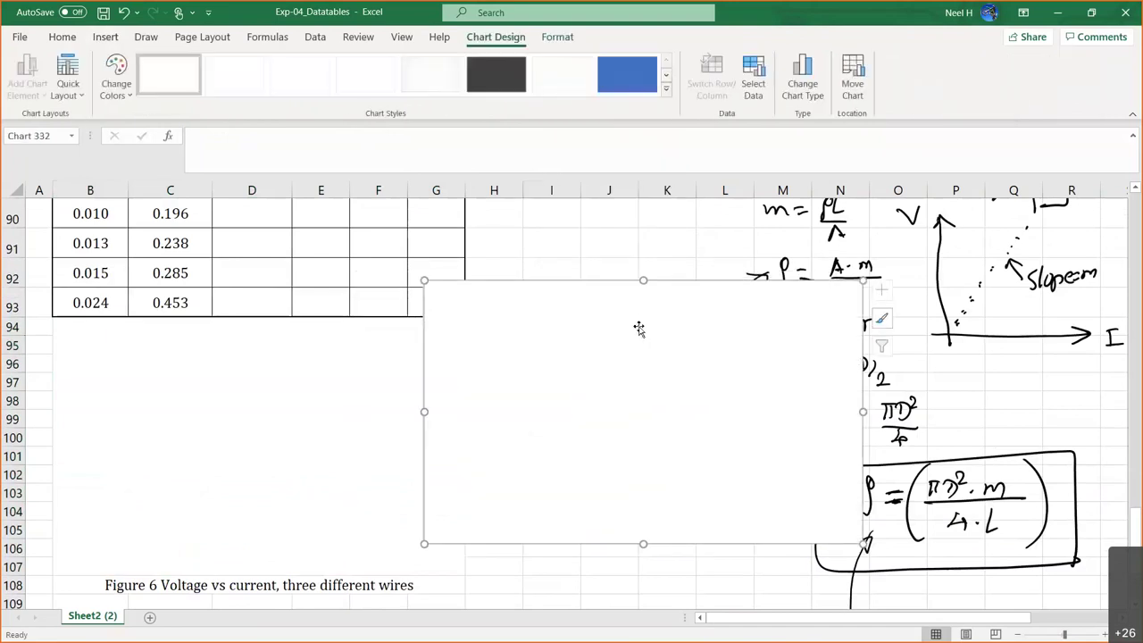
double_click(639, 328)
Step: Add a Copper series with X values C86:C93 and Y values B86:B93
left_click(753, 83)
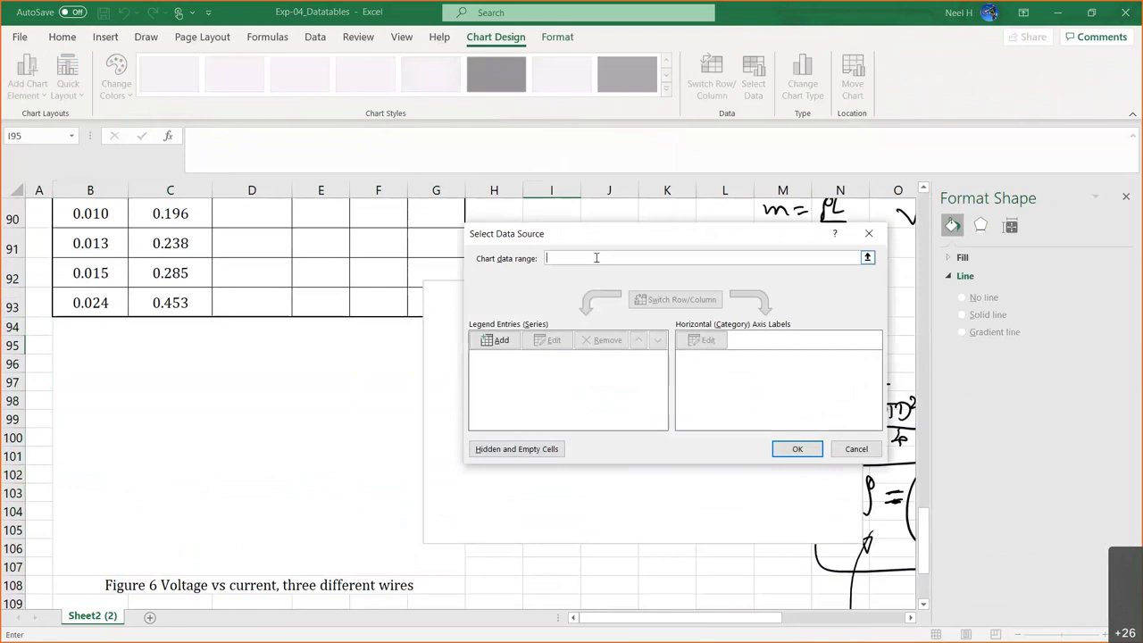
left_click(485, 344)
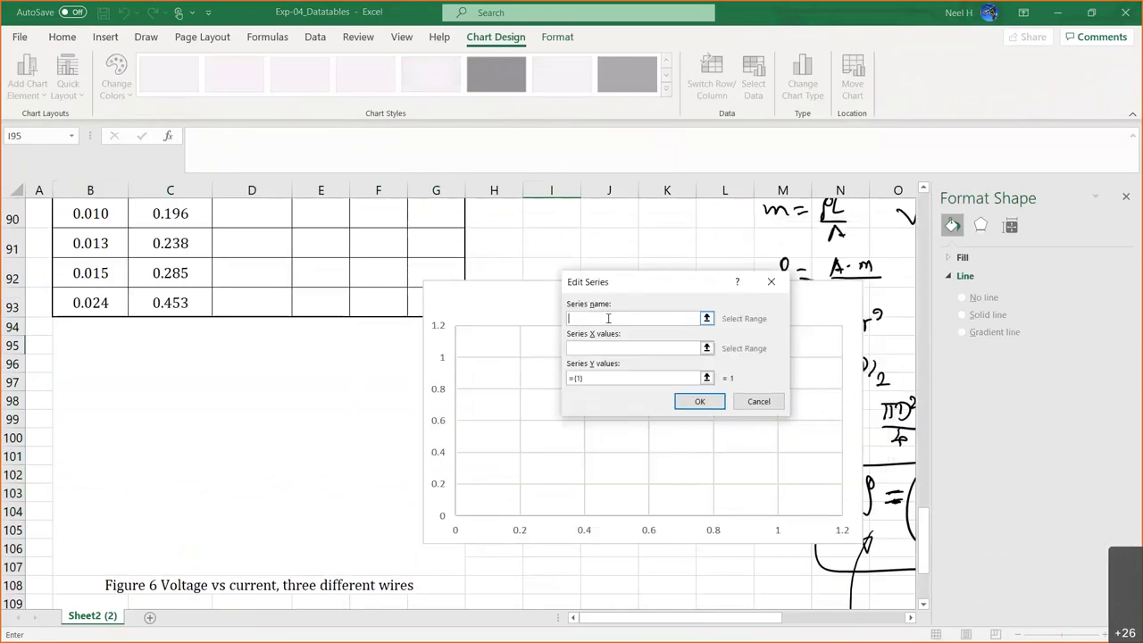
type("Copper")
left_click(588, 347)
scroll(256, 367, "up", 2)
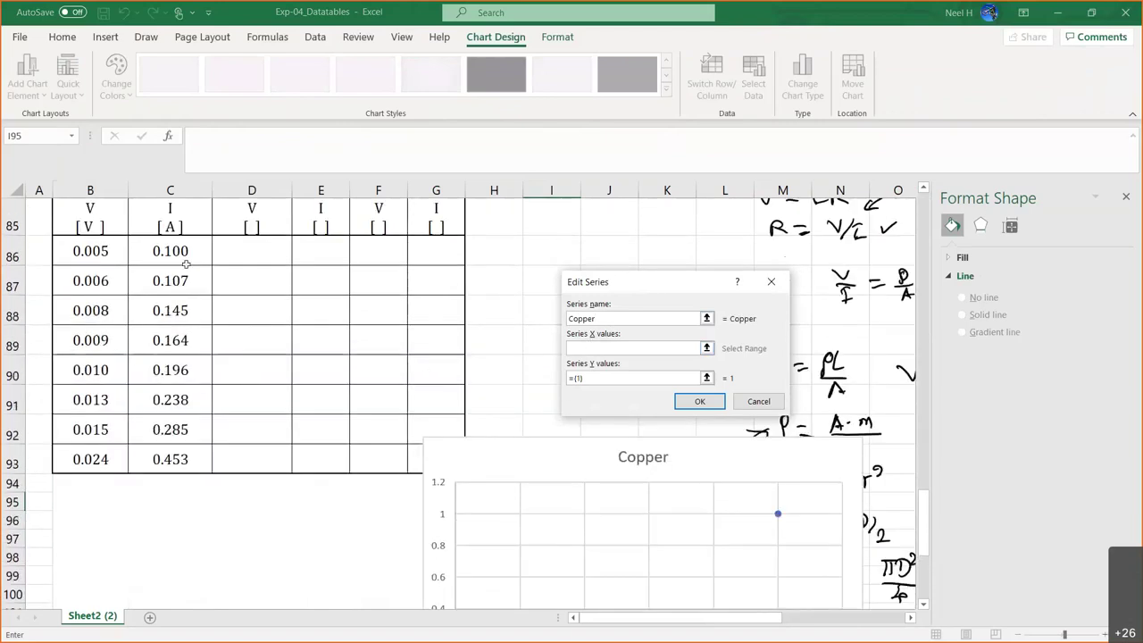
left_click(179, 251)
left_click_drag(179, 251, 196, 472)
left_click(615, 376)
key("BackSpace")
key("BackSpace")
key("BackSpace")
key("BackSpace")
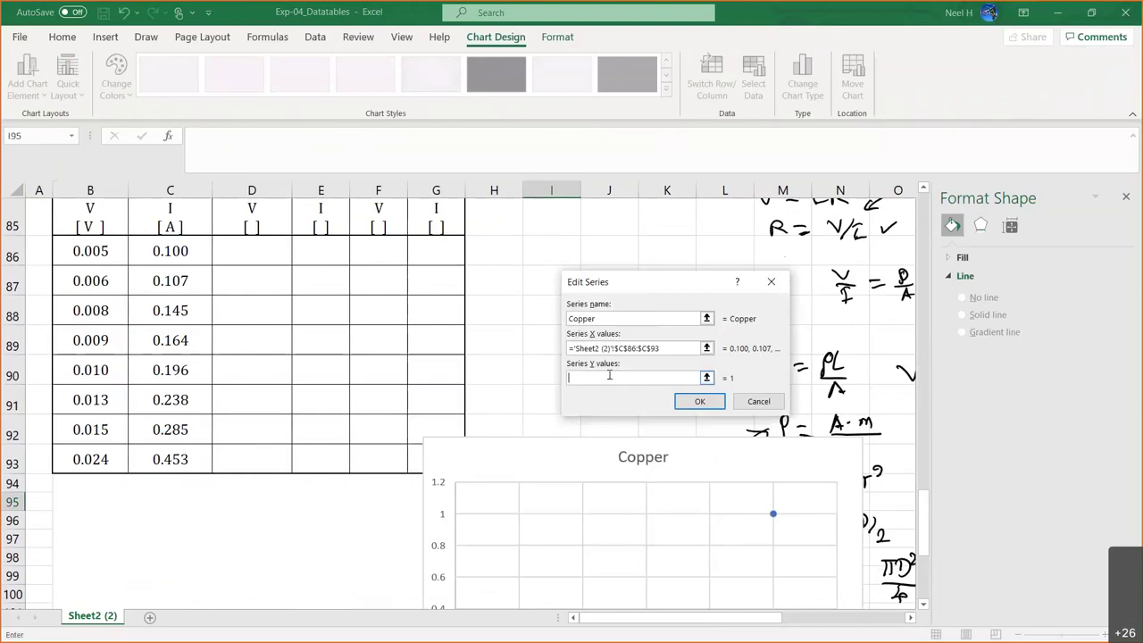
left_click_drag(90, 251, 90, 459)
left_click(701, 401)
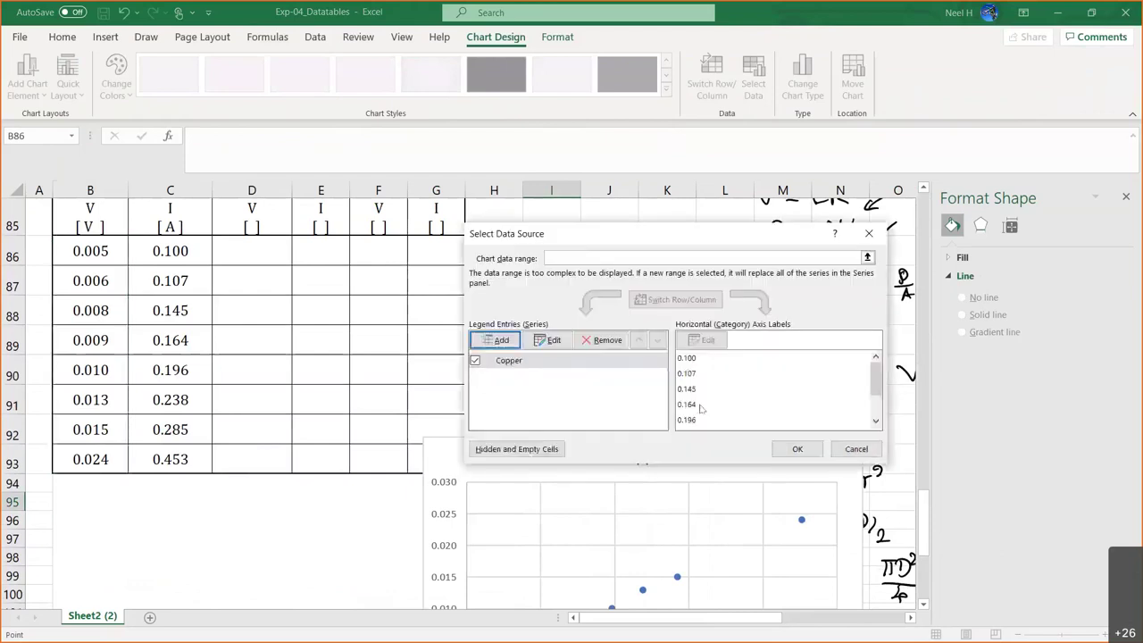
left_click(799, 449)
scroll(715, 370, "down", 3)
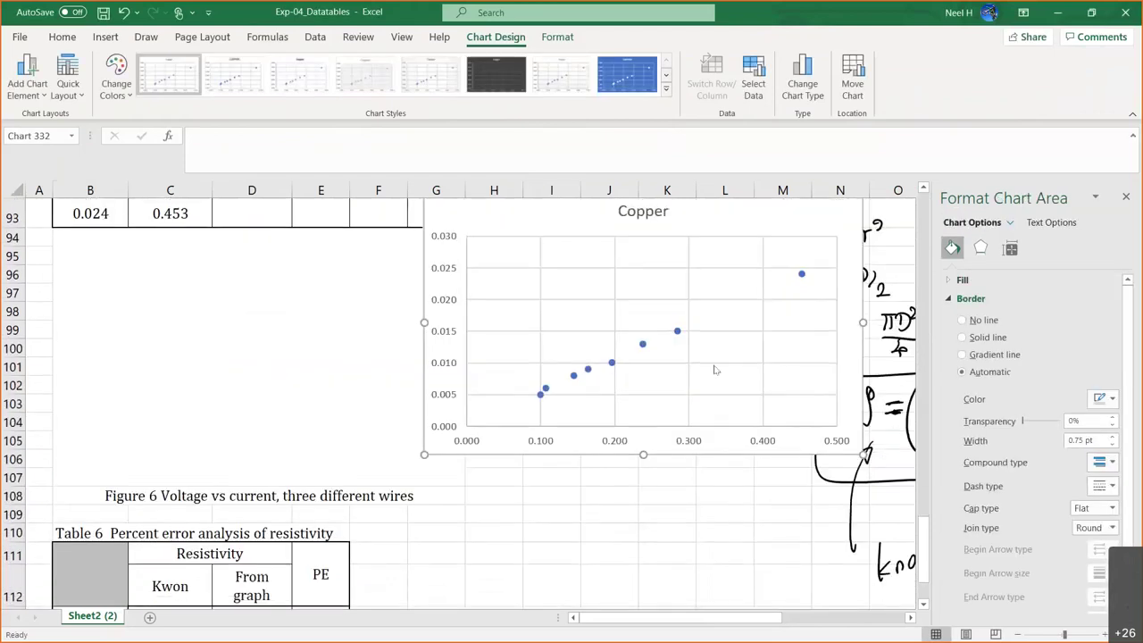
scroll(715, 370, "up", 1)
left_click_drag(745, 247, 386, 268)
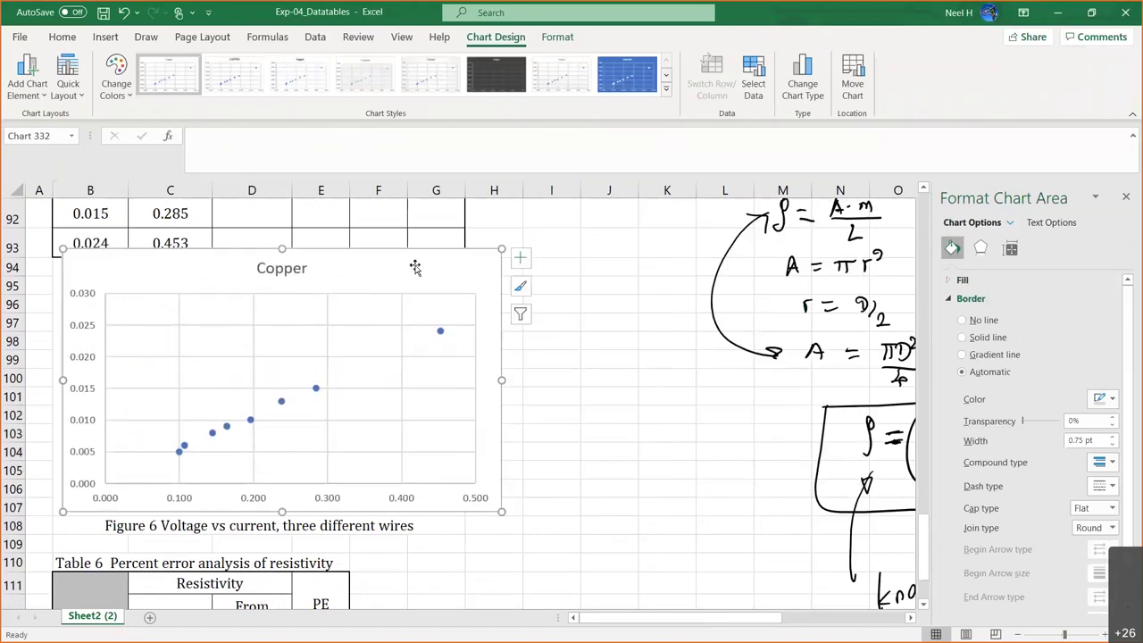
left_click_drag(501, 247, 451, 265)
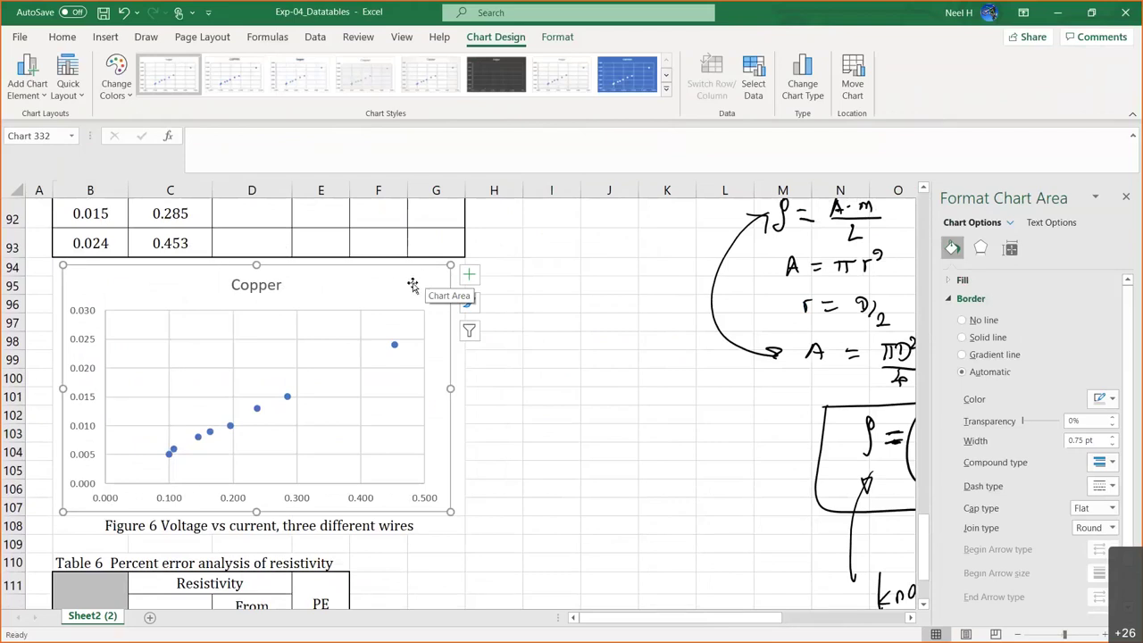
left_click(591, 353)
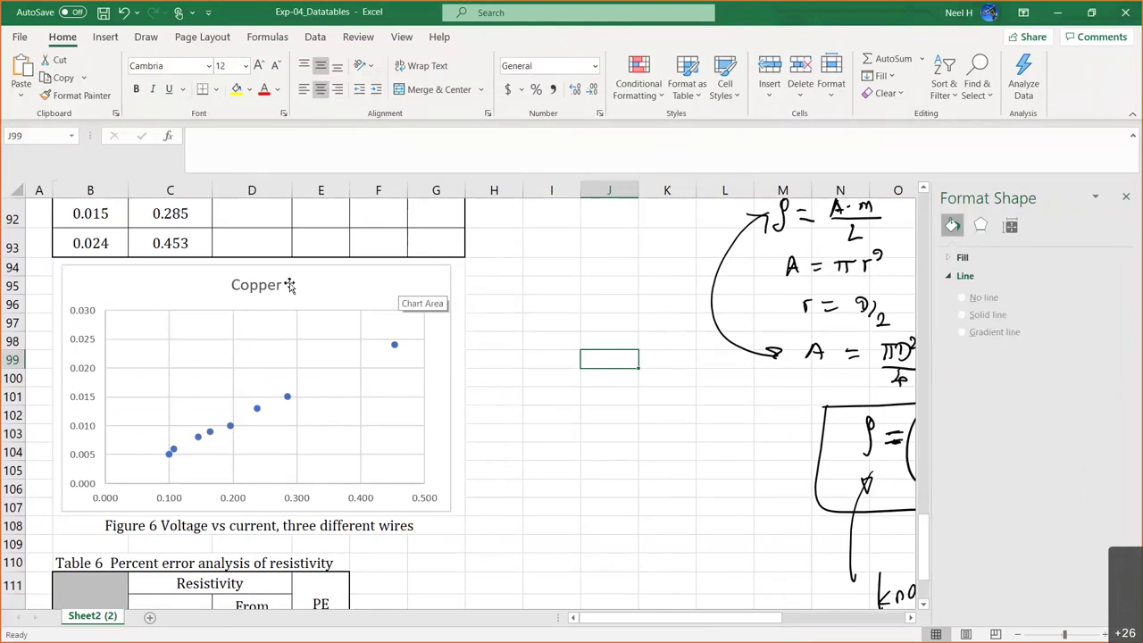
left_click(343, 286)
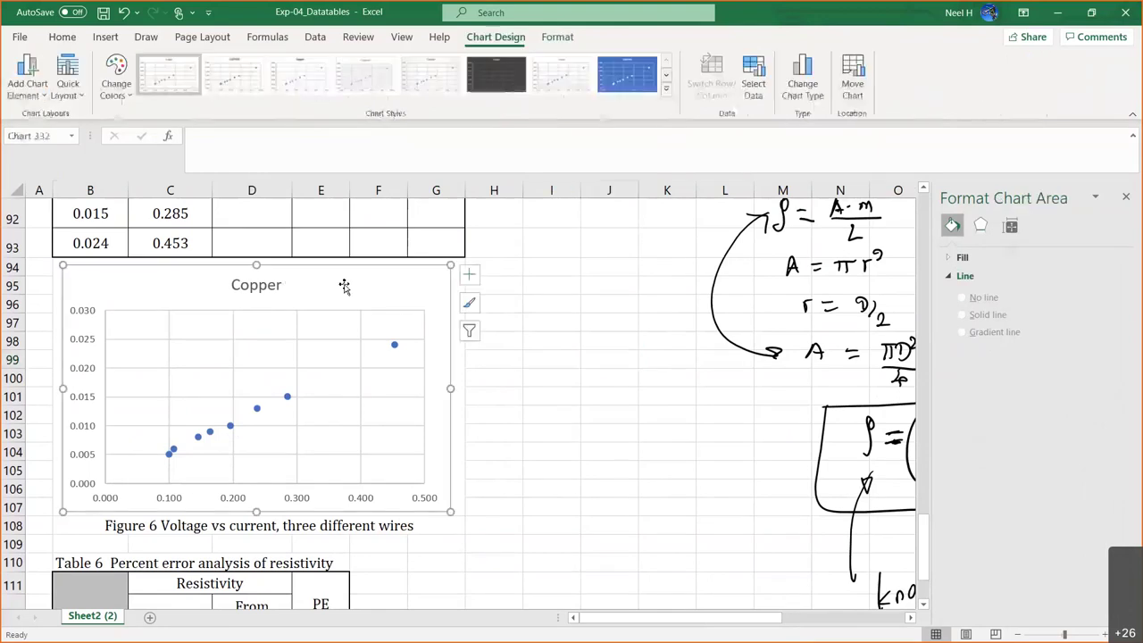
Step: Add axis titles and a trendline to the Copper chart
left_click(468, 279)
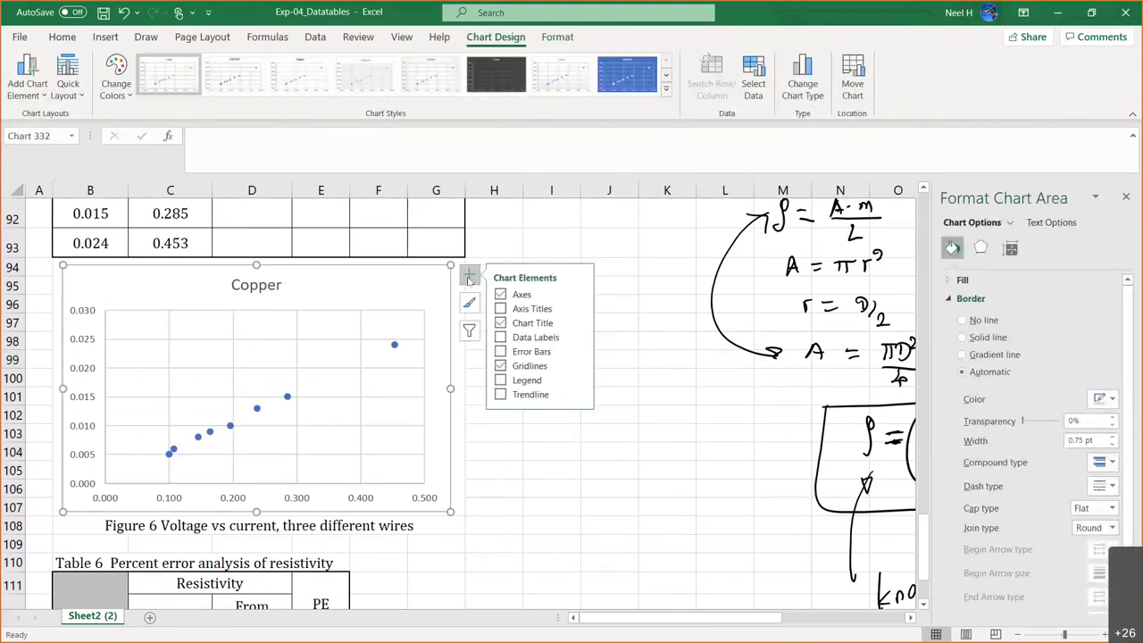
left_click(502, 308)
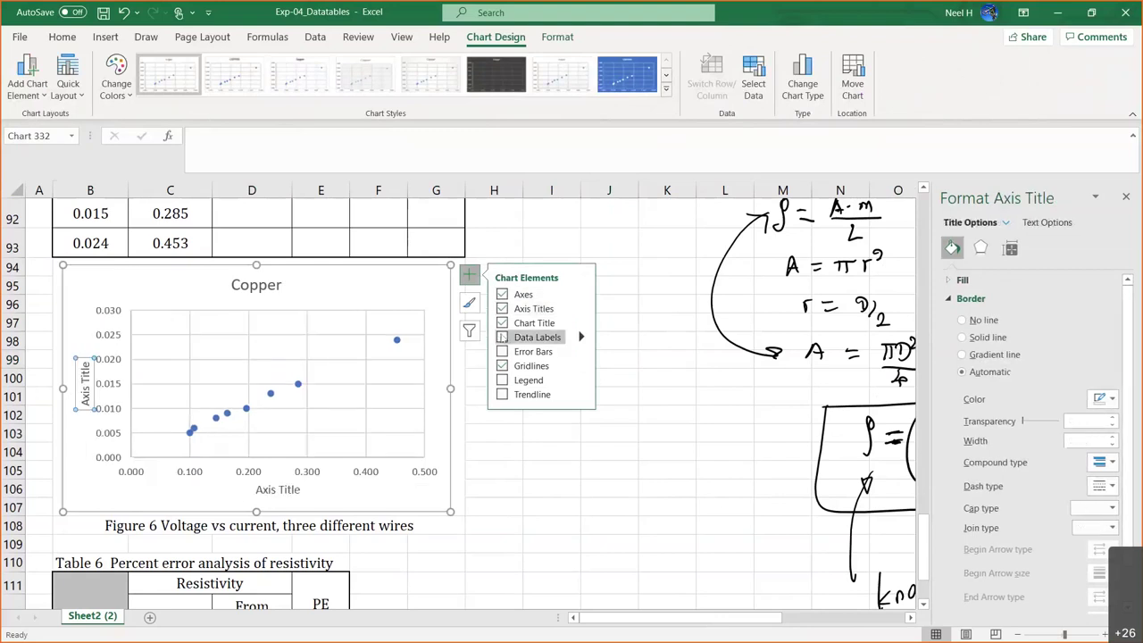
left_click(503, 396)
left_click(582, 394)
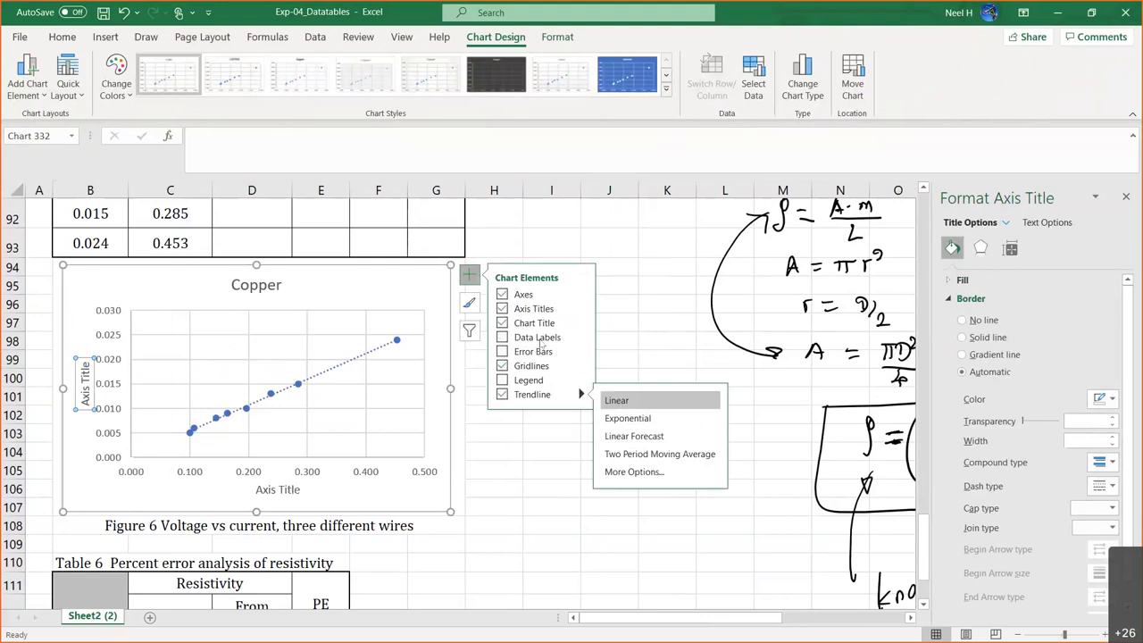
left_click(281, 285)
left_click(340, 288)
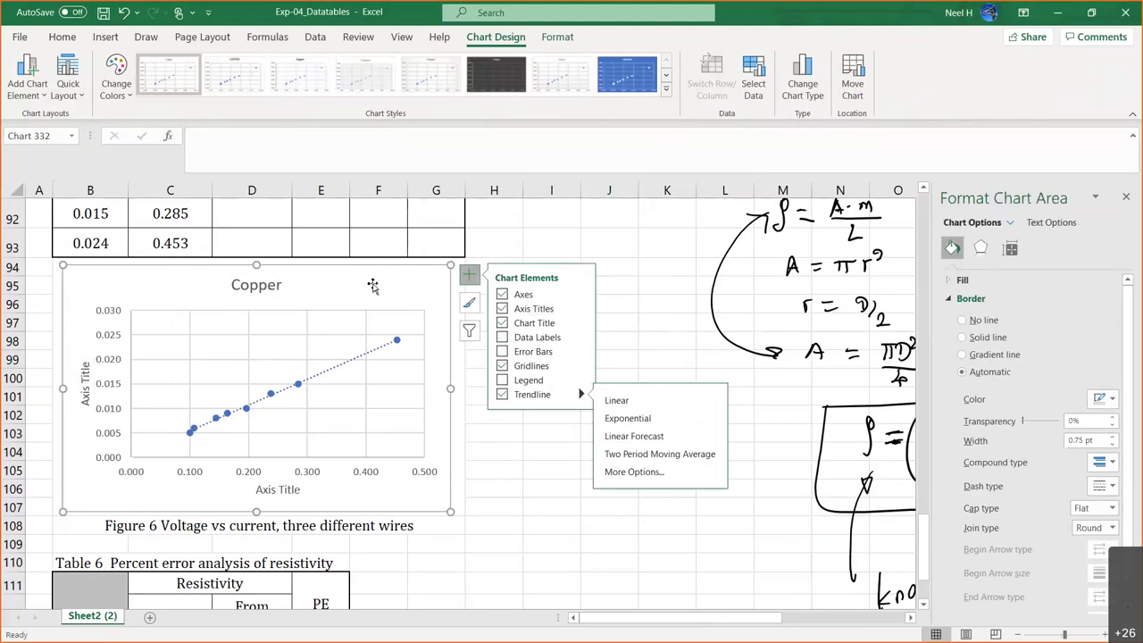
left_click(686, 288)
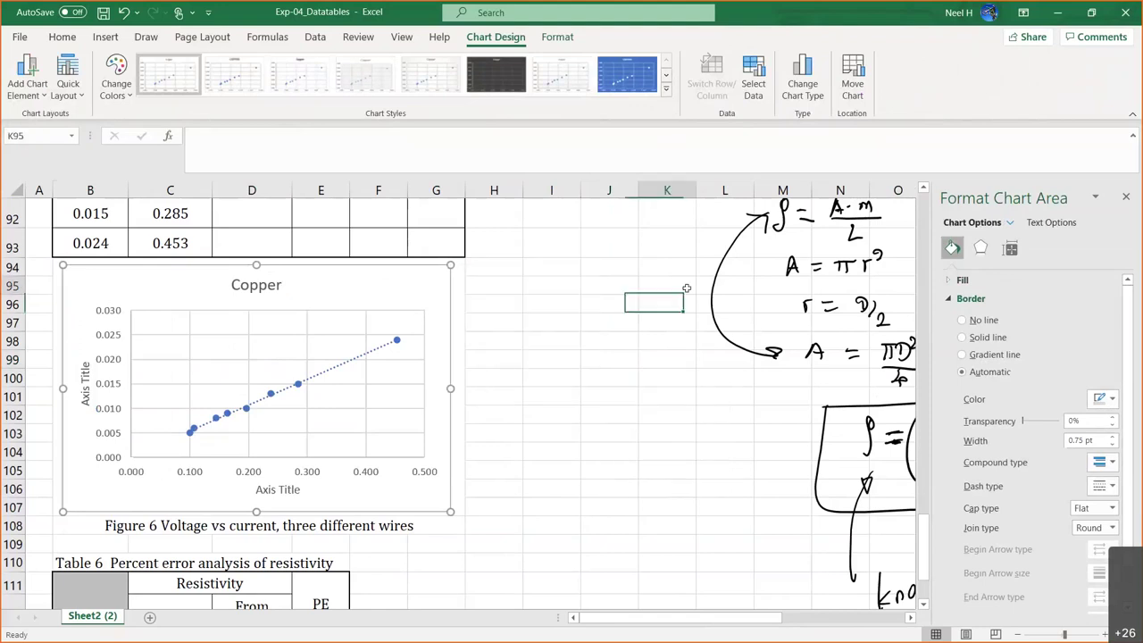
Step: Review the Copper series in Select Data without changes, then erase the chart title
left_click(375, 276)
left_click(764, 93)
left_click(509, 360)
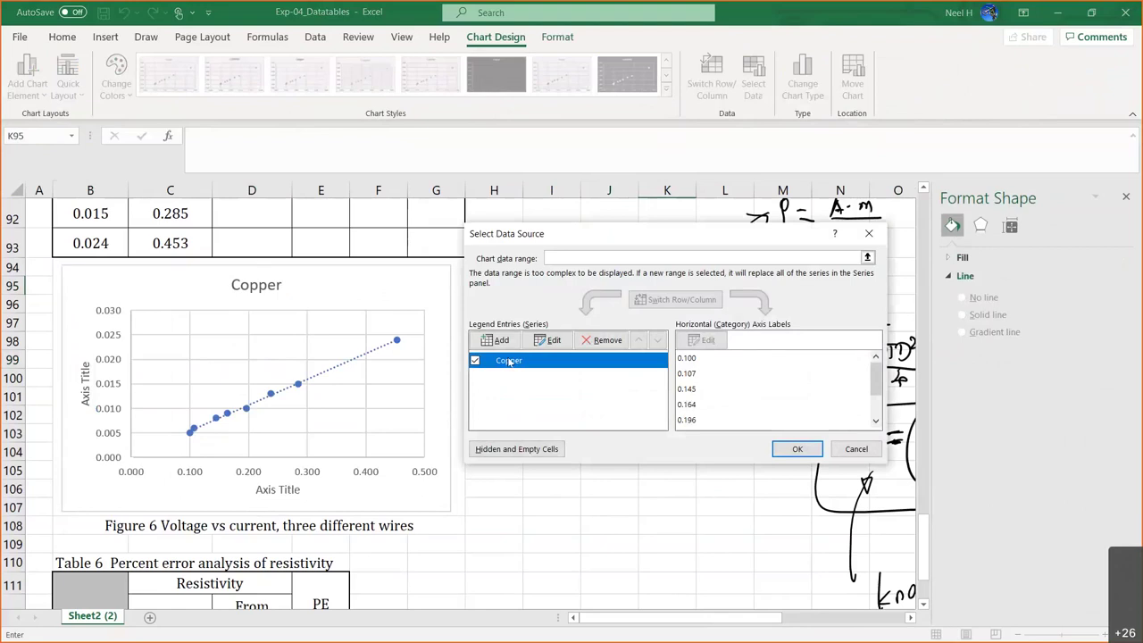
left_click(566, 259)
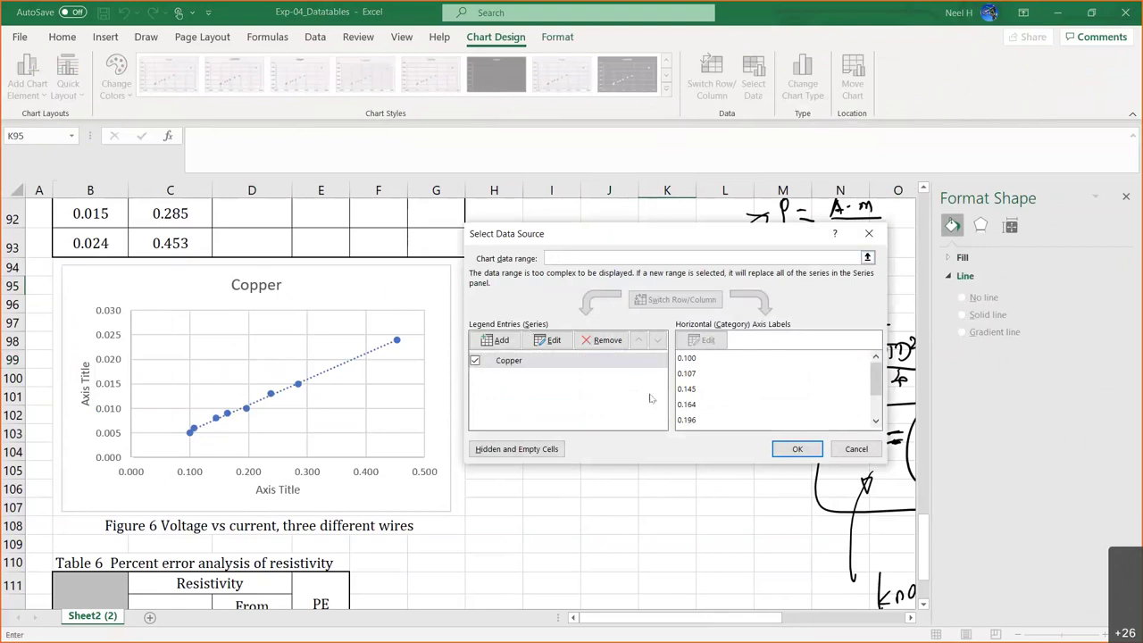
left_click(857, 449)
left_click(282, 284)
key("BackSpace")
key("BackSpace")
key("BackSpace")
key("BackSpace")
key("BackSpace")
key("BackSpace")
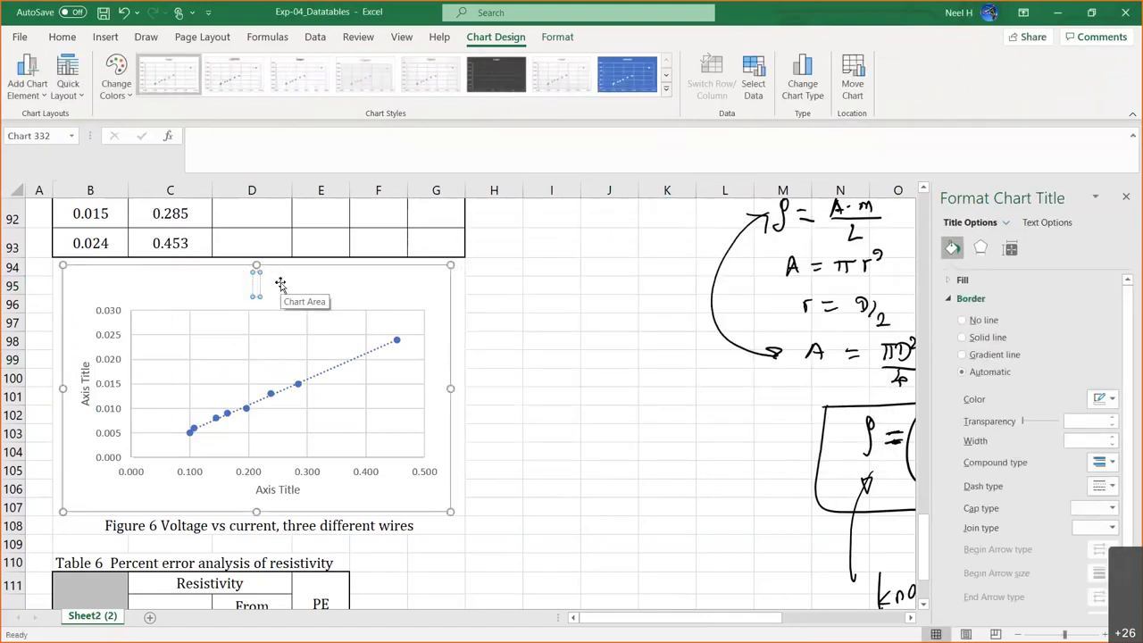
Step: Title the chart 'VOltage vs current for different wires'
type("VOltage vs current")
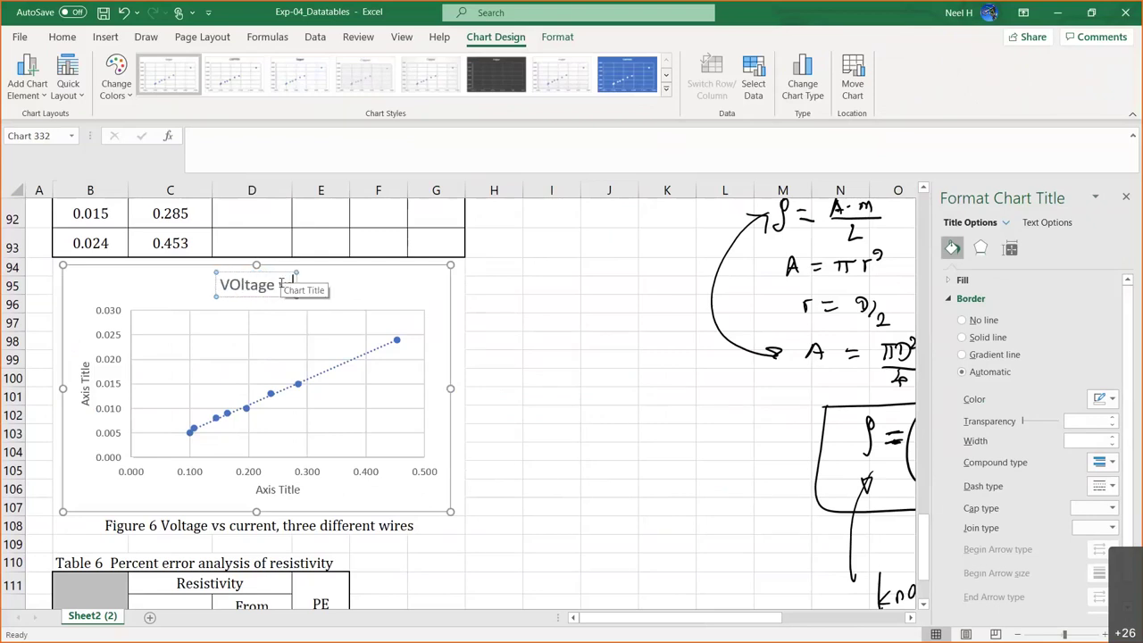
type(" for three")
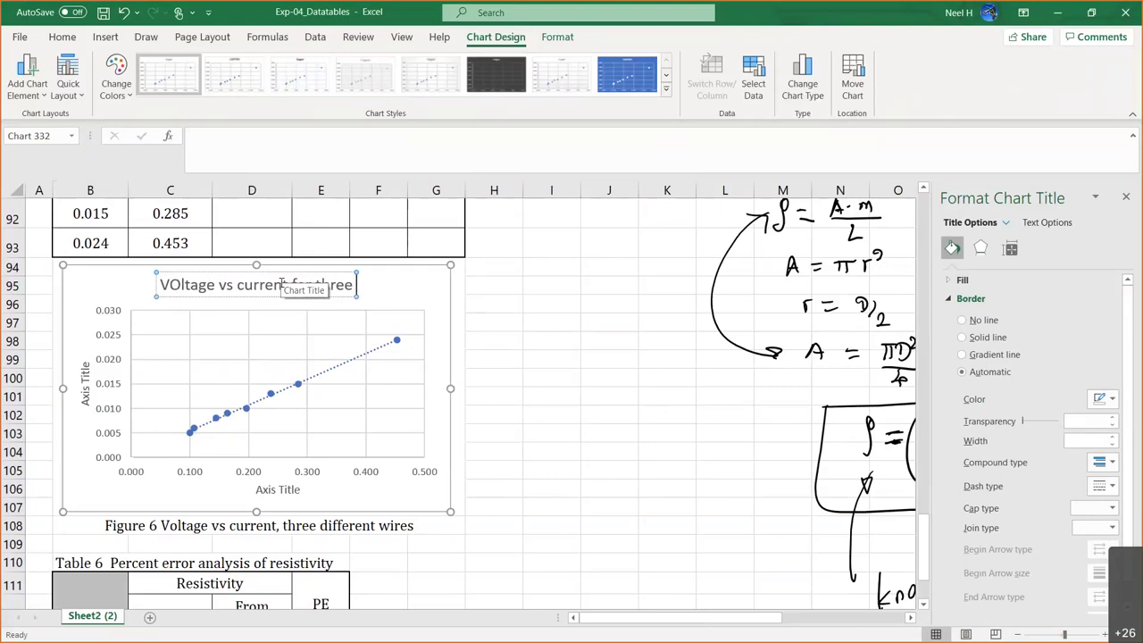
key("BackSpace")
key("BackSpace")
key("BackSpace")
key("BackSpace")
key("BackSpace")
key("BackSpace")
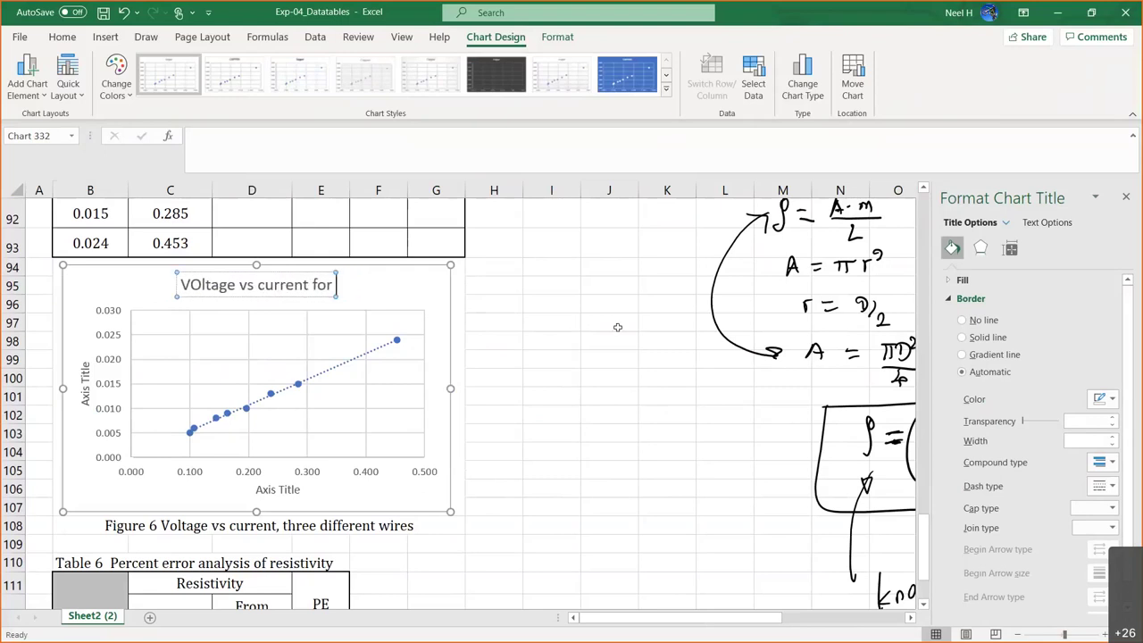
type("differen")
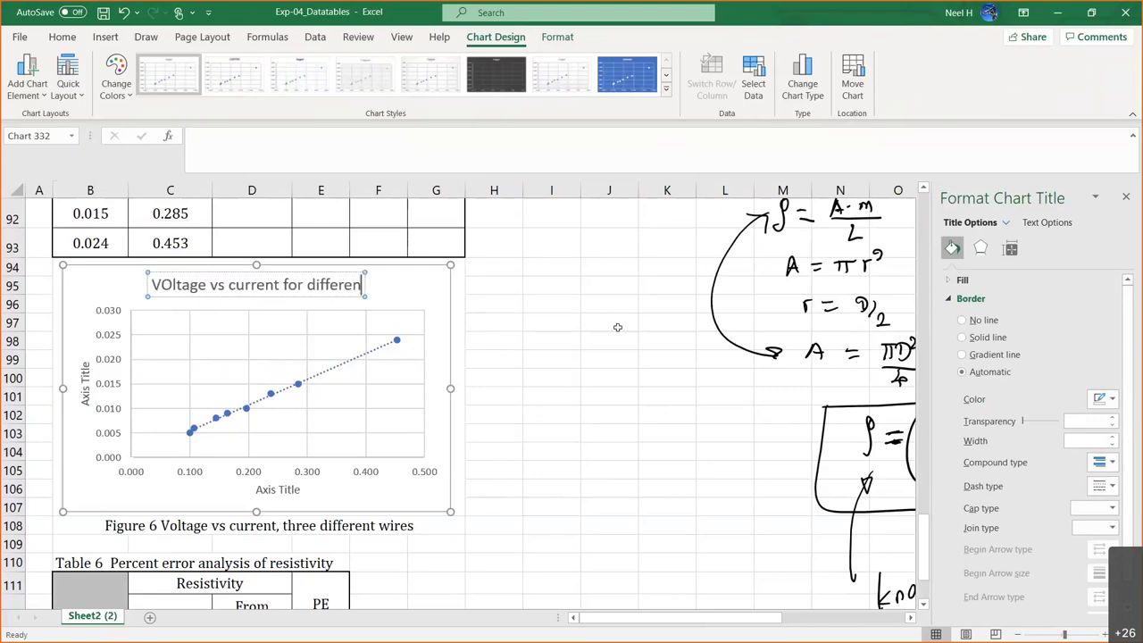
type("t w")
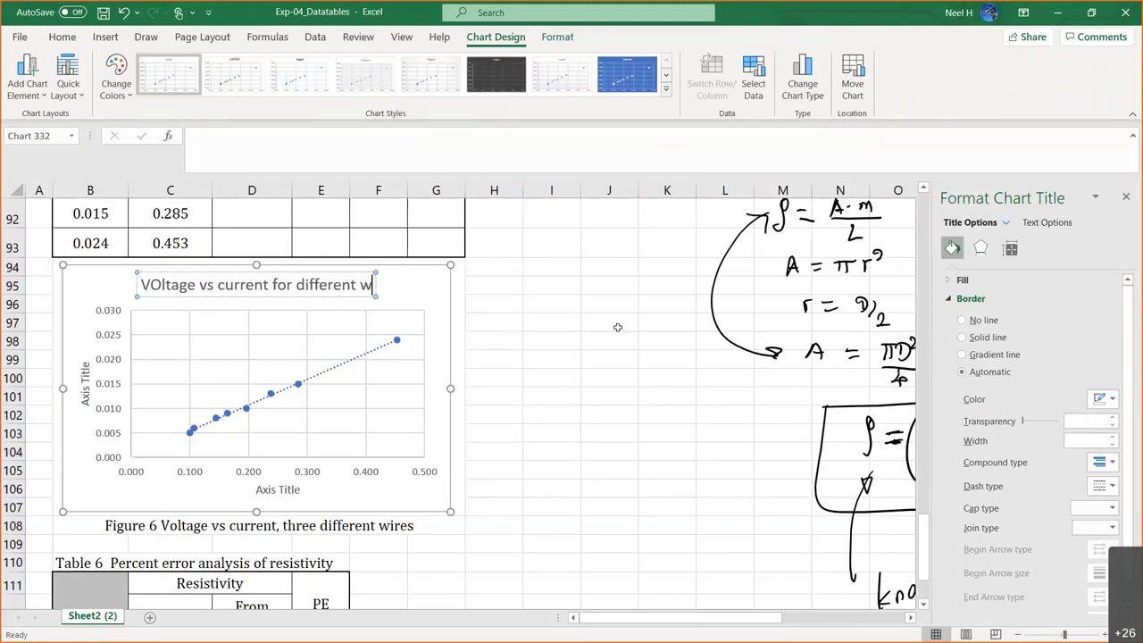
type("ires")
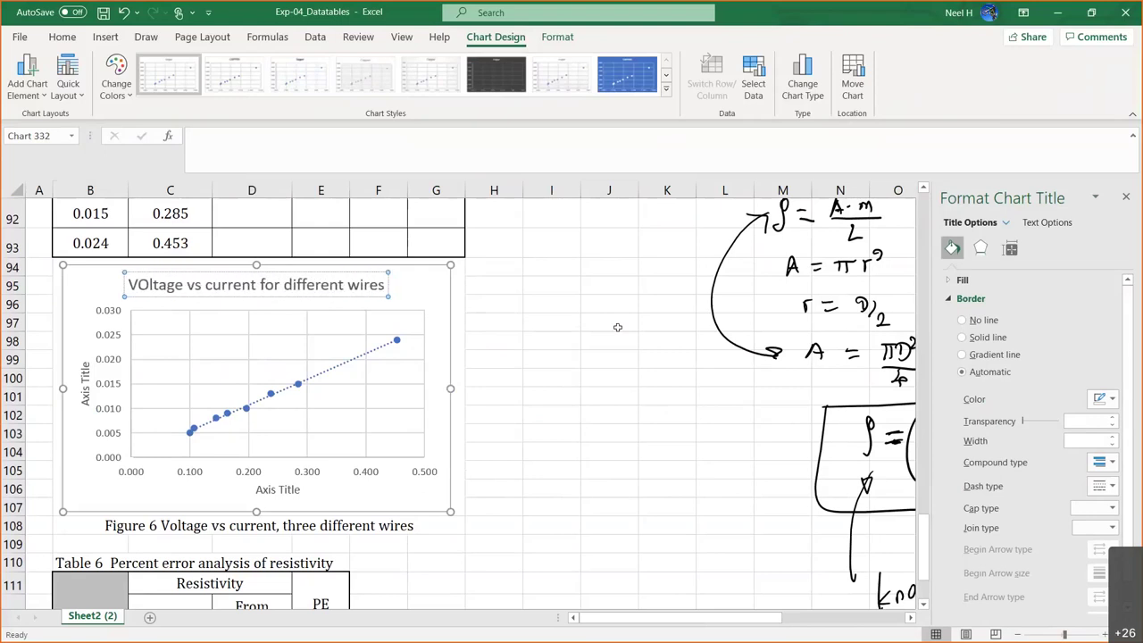
left_click(421, 282)
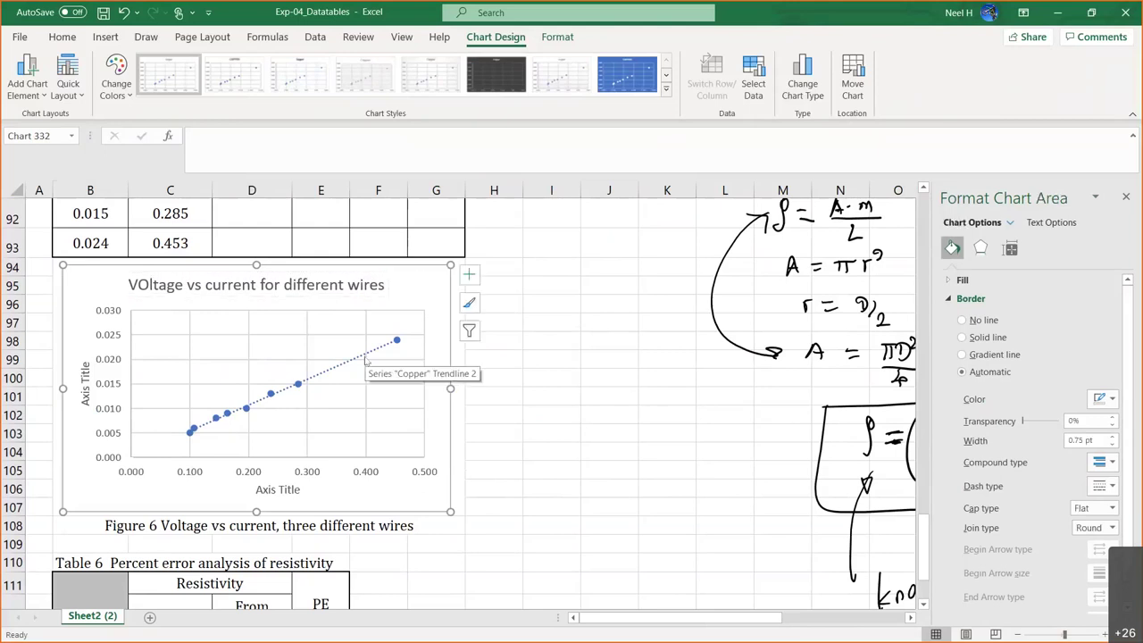
scroll(364, 360, "up", 5, "ctrl")
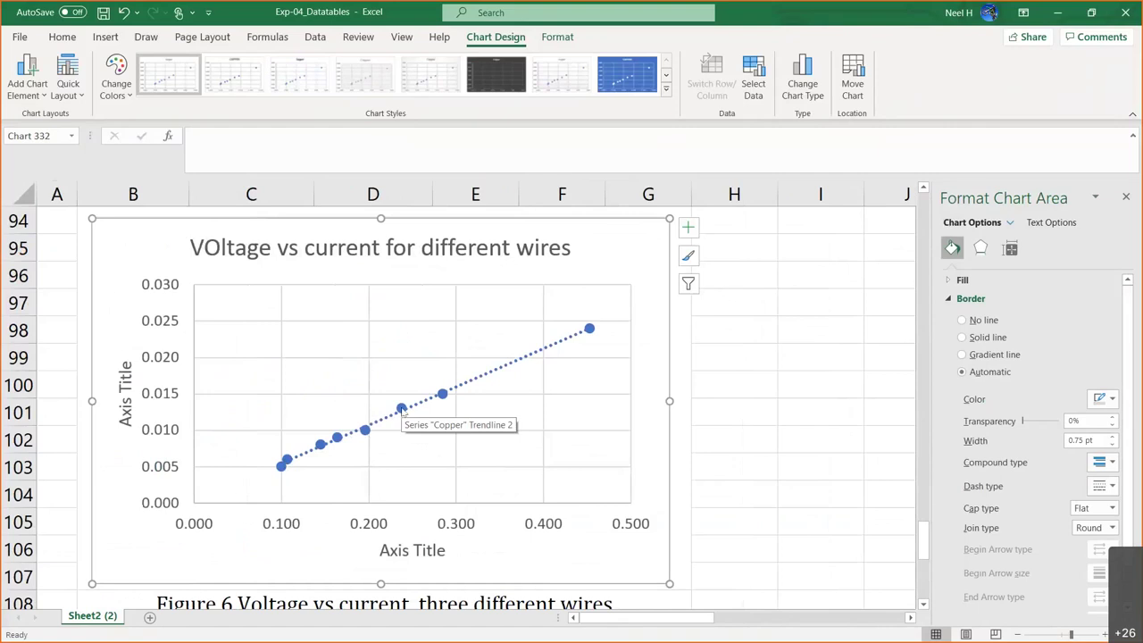
Step: Label the horizontal axis as current in amperes and the vertical axis 'Voltage [V]'
left_click(422, 548)
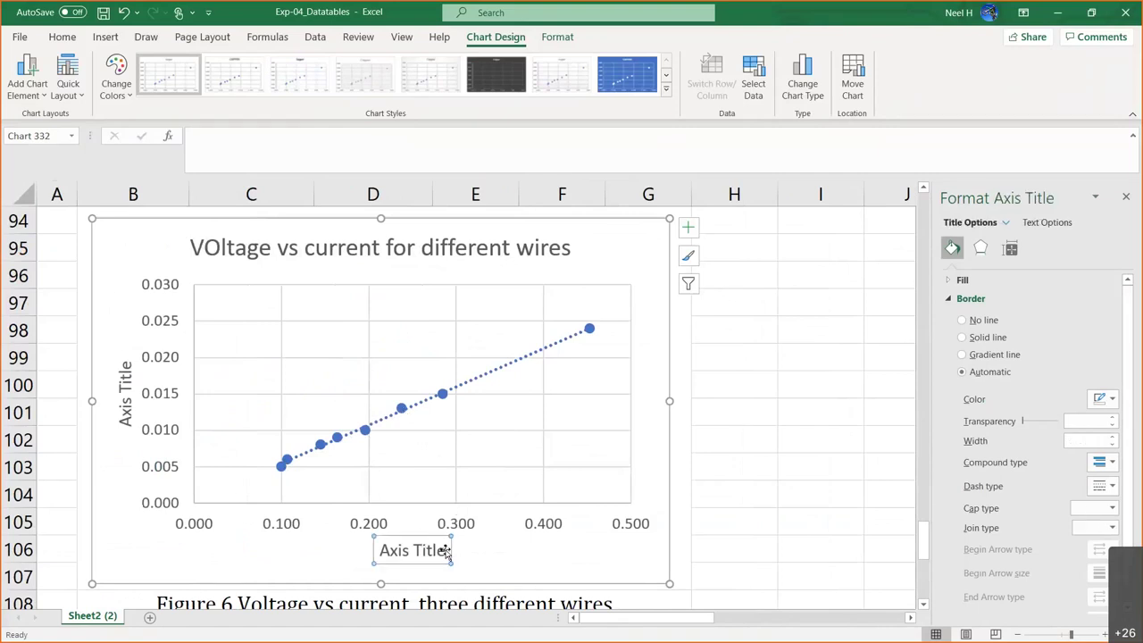
left_click(444, 550)
key("BackSpace")
key("BackSpace")
key("BackSpace")
key("BackSpace")
key("BackSpace")
key("BackSpace")
key("BackSpace")
key("BackSpace")
key("BackSpace")
key("BackSpace")
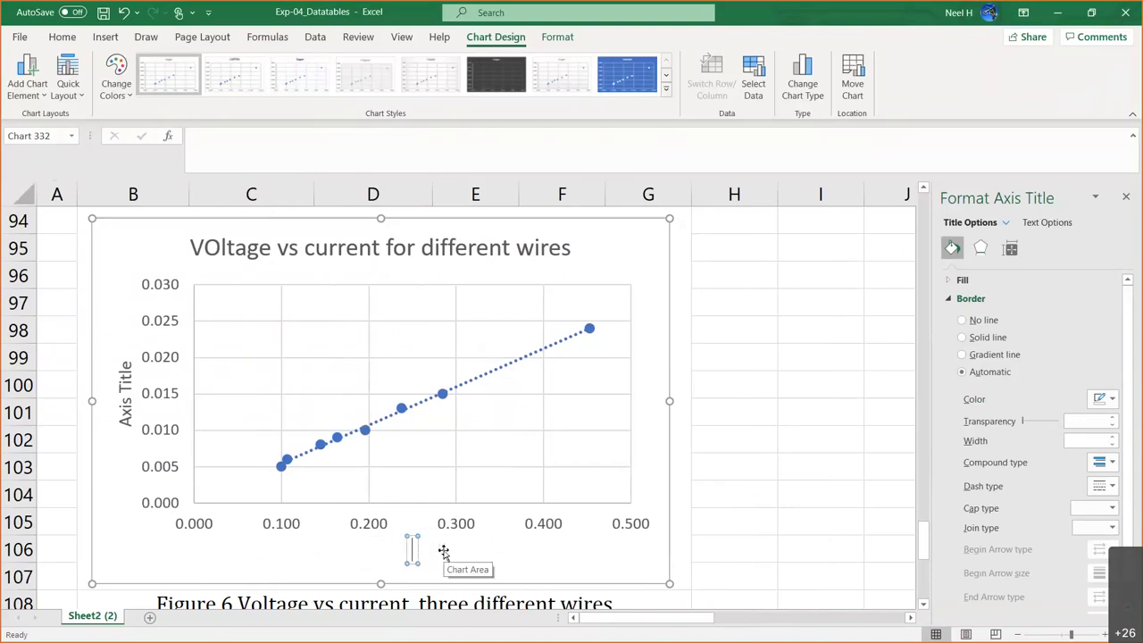
type("Current [A")
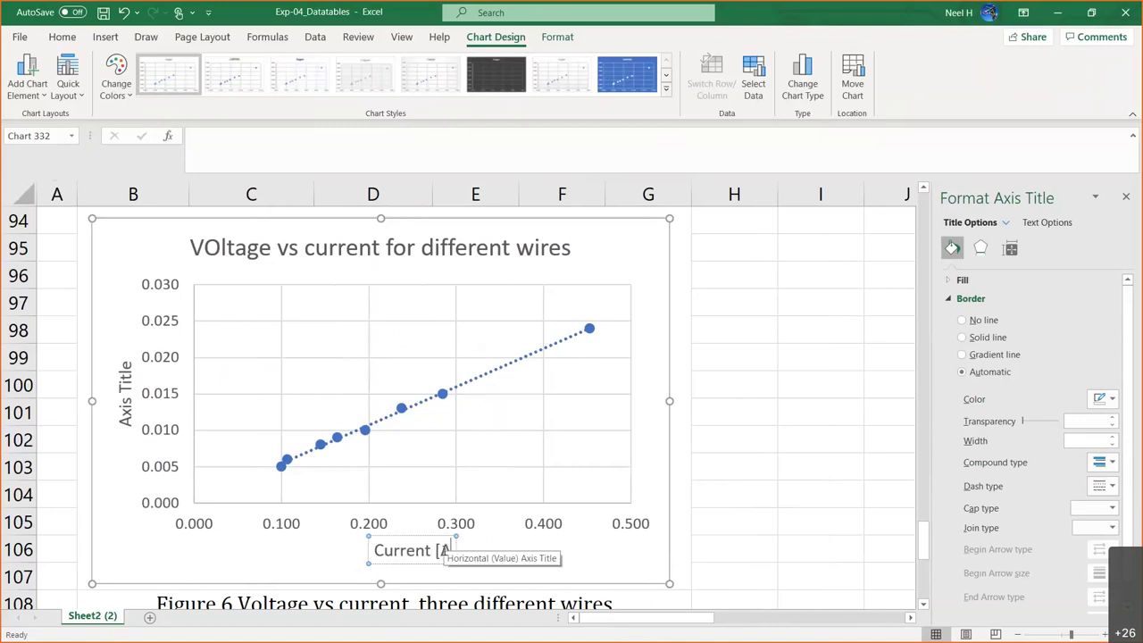
type("}")
left_click(128, 366)
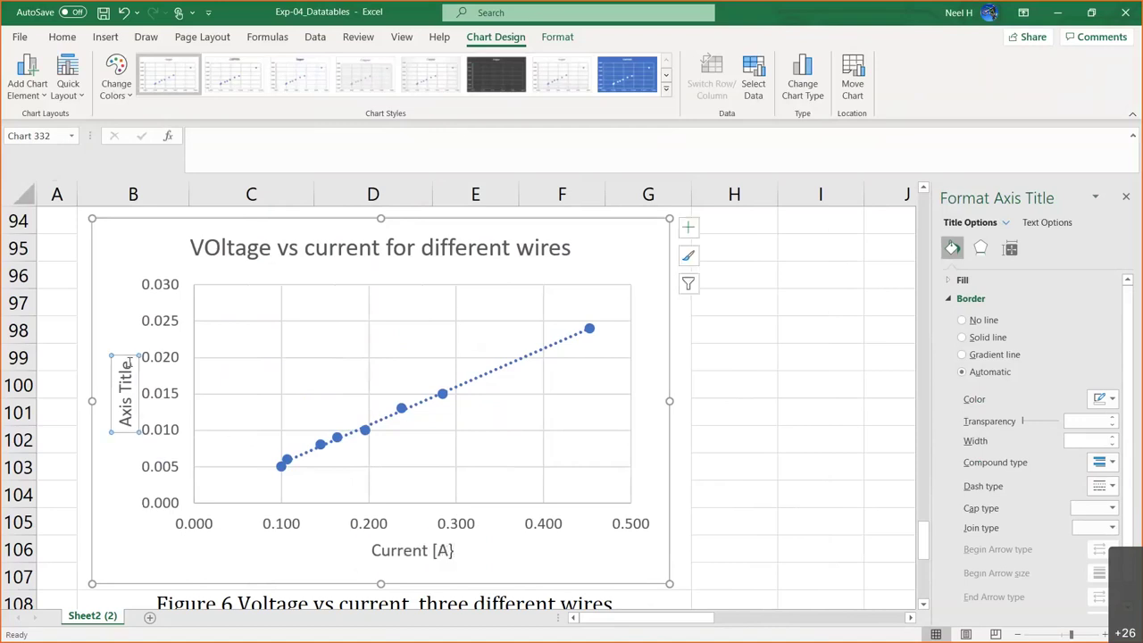
key("BackSpace")
key("BackSpace")
key("BackSpace")
key("BackSpace")
key("BackSpace")
key("BackSpace")
key("BackSpace")
key("BackSpace")
key("BackSpace")
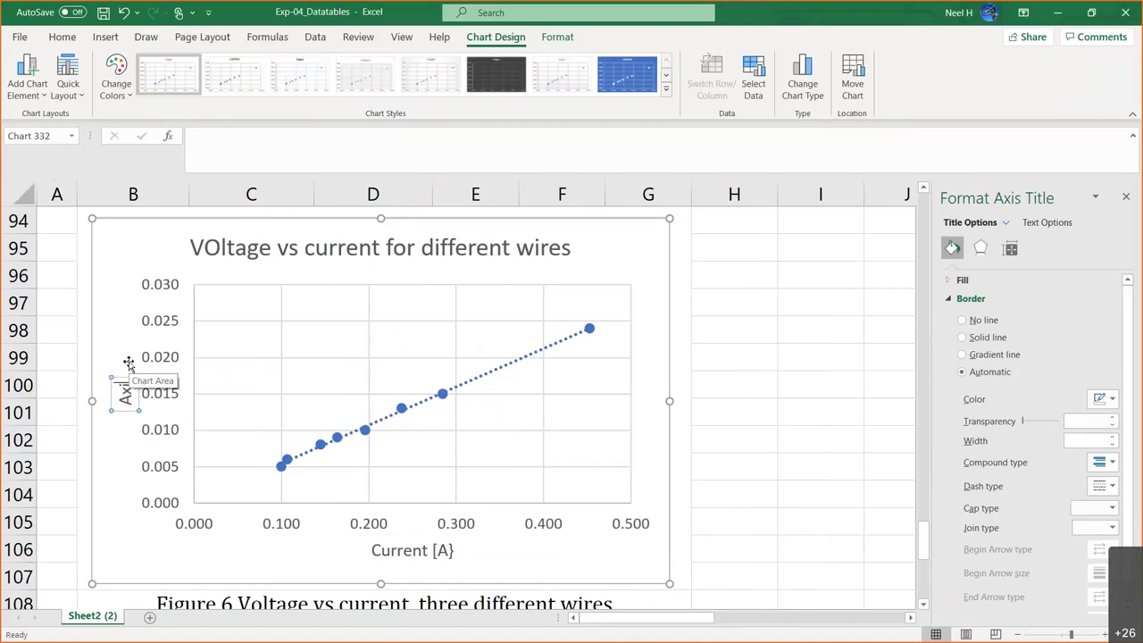
key("BackSpace")
type("Voltage [V]")
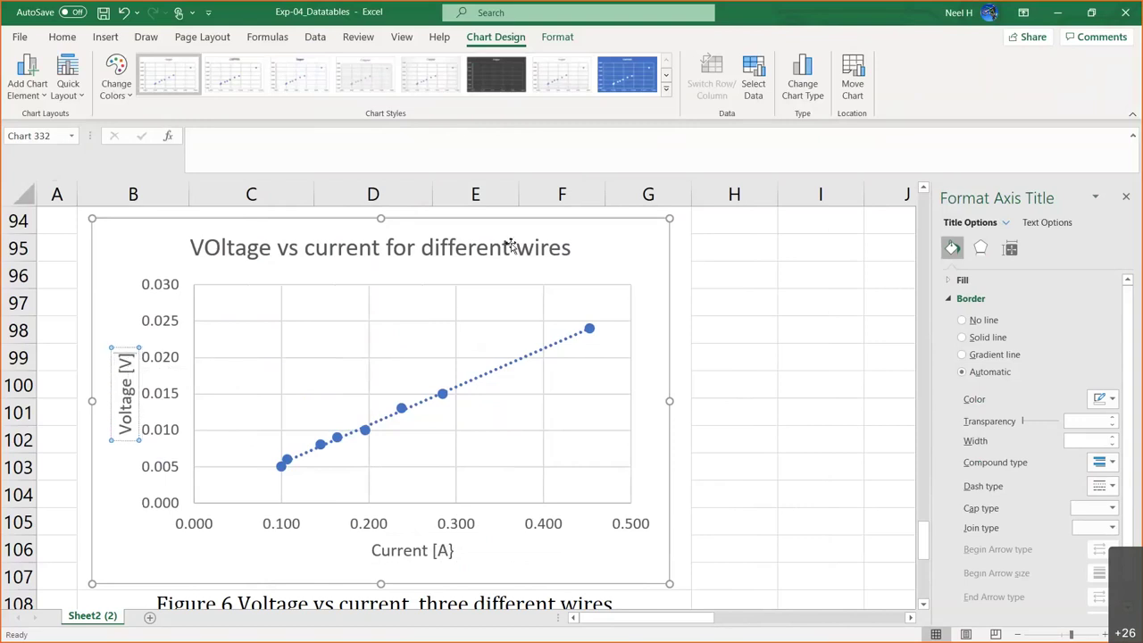
left_click(619, 242)
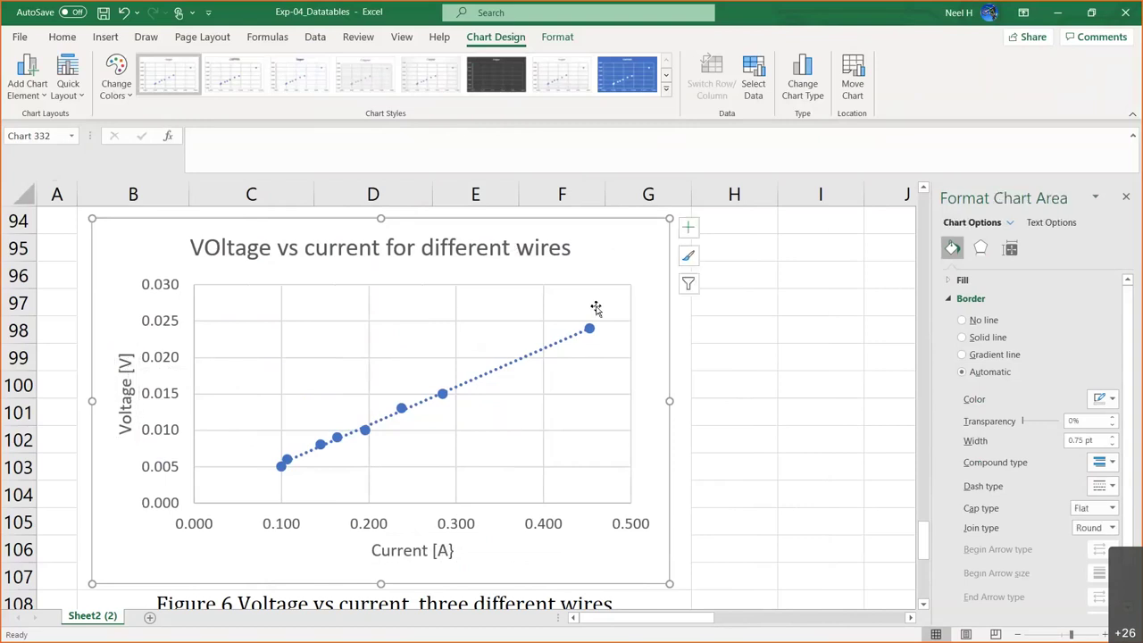
left_click(557, 346)
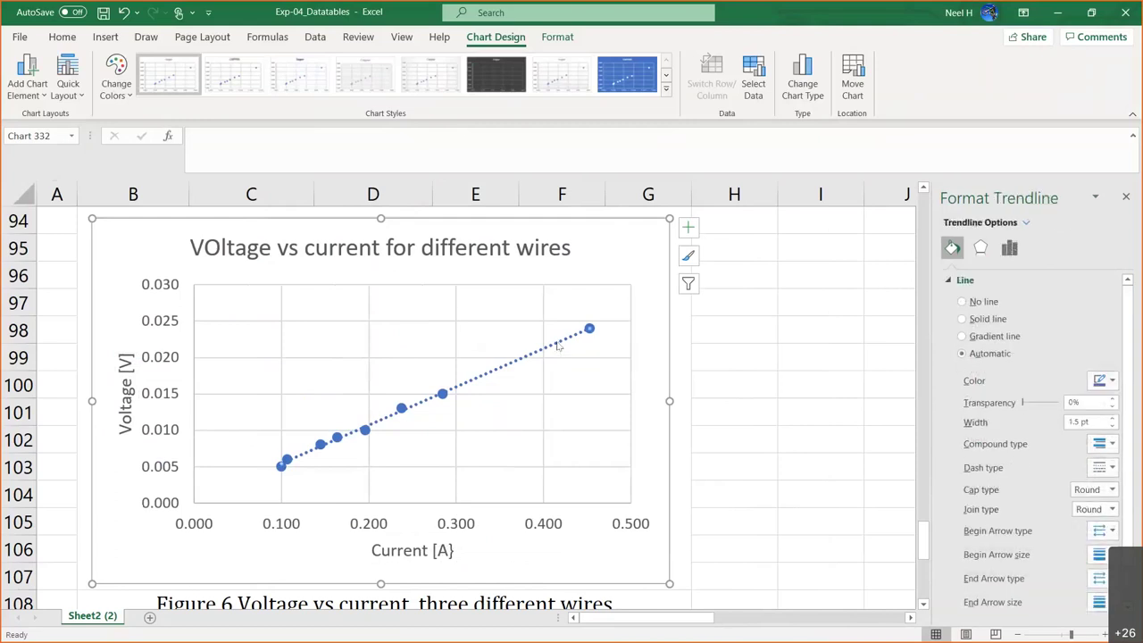
Step: Force the trendline through zero and show y = 0.0532x and R² = 0.9995 beside the line
left_click(1010, 249)
scroll(1005, 396, "down", 1)
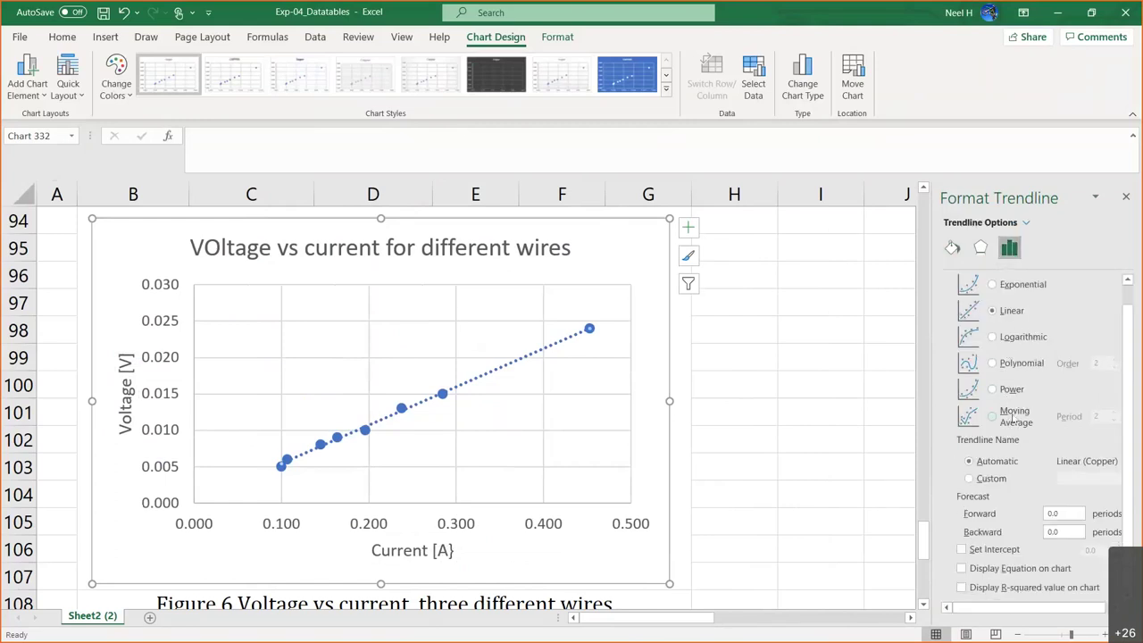
left_click(983, 549)
left_click(963, 568)
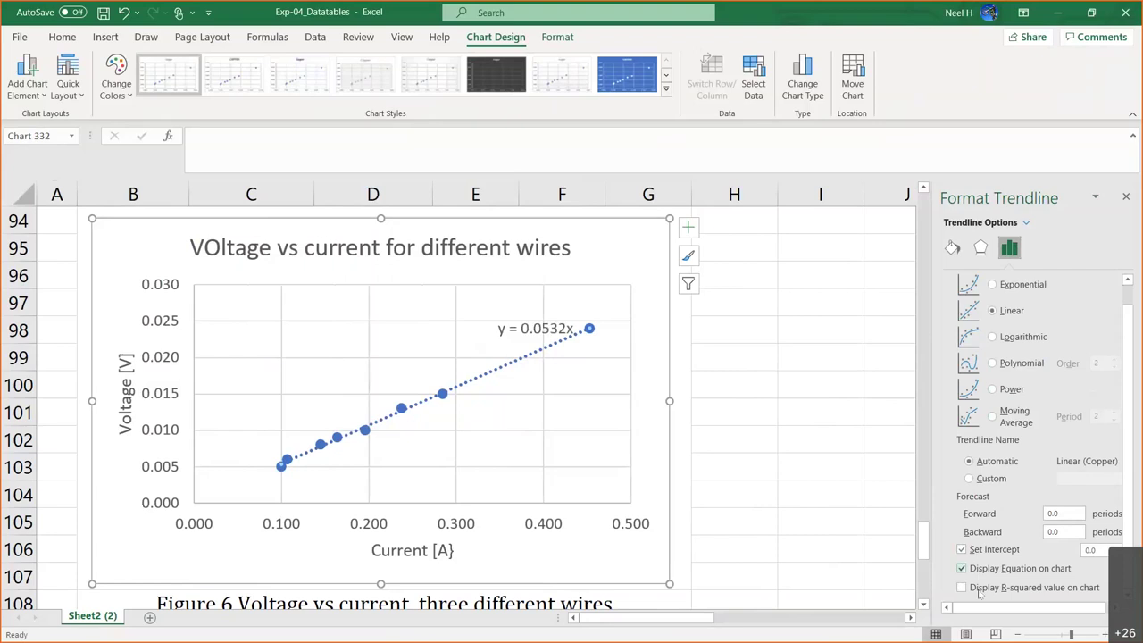
left_click(962, 588)
left_click(539, 308)
left_click_drag(540, 307, 483, 321)
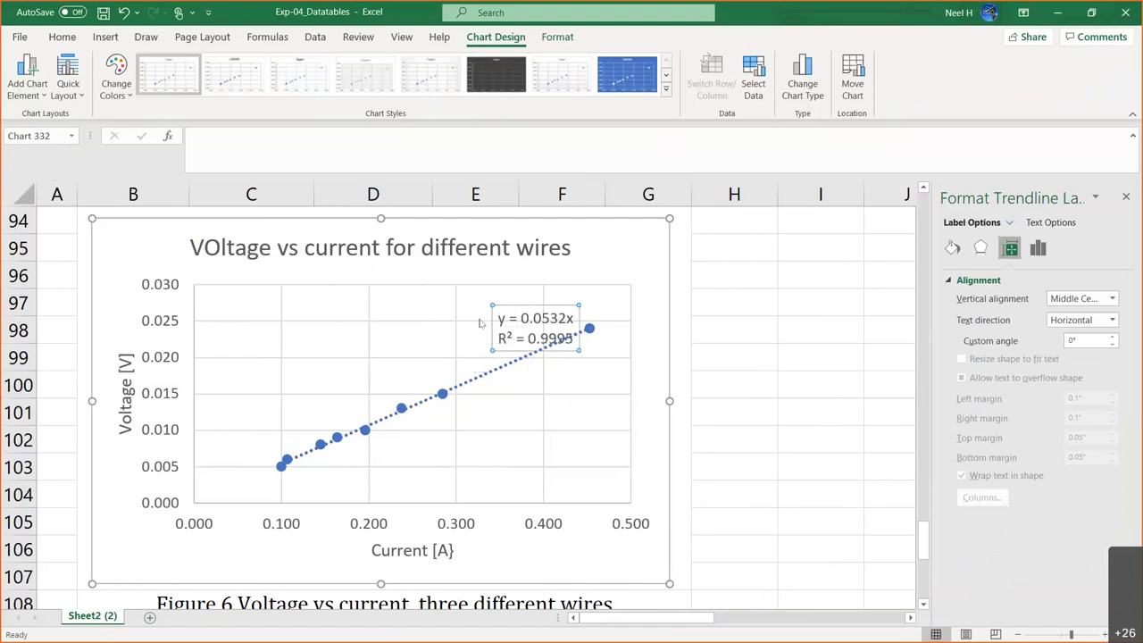
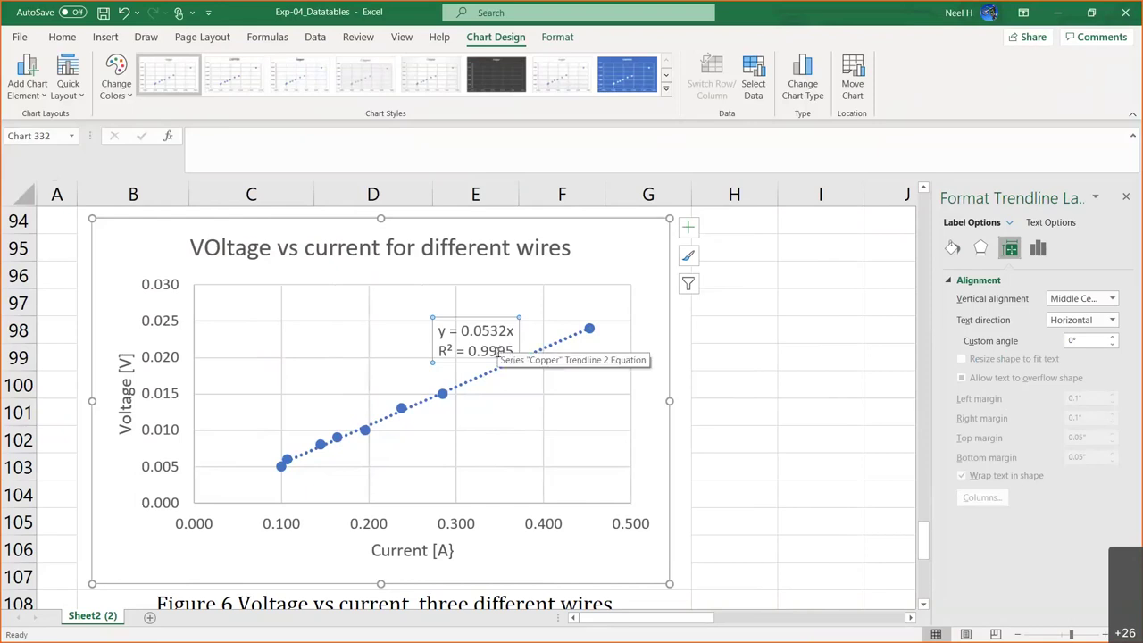
Step: Enter 1.68*10^-8 as Wire 1's known resistivity in C113 of Table 6
left_click(613, 253)
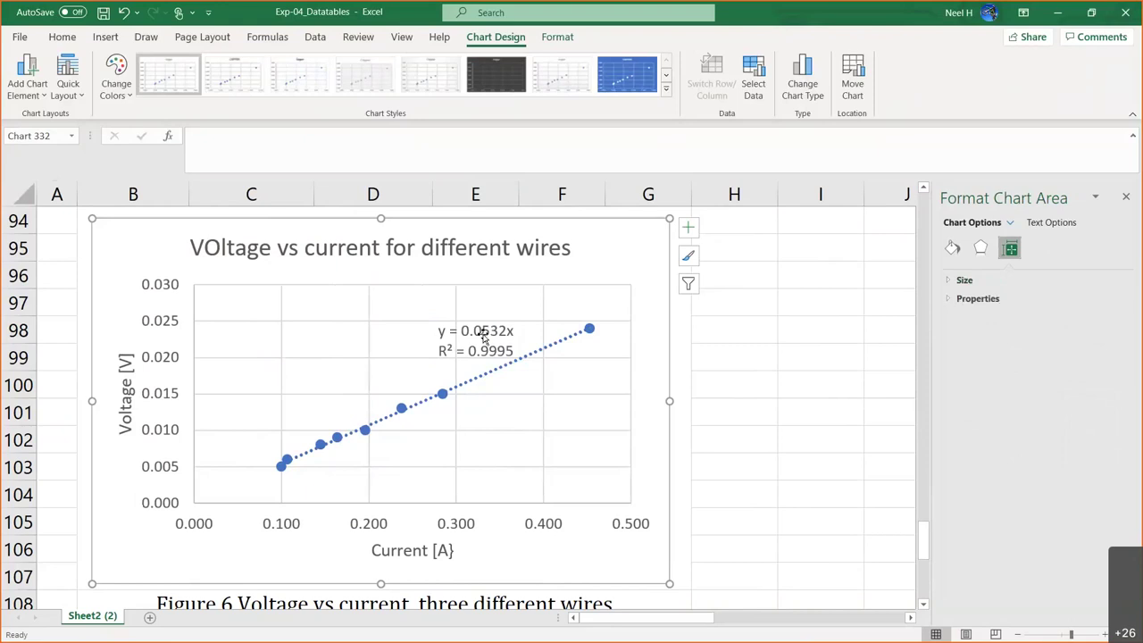
scroll(632, 284, "down", 1)
scroll(633, 284, "down", 5)
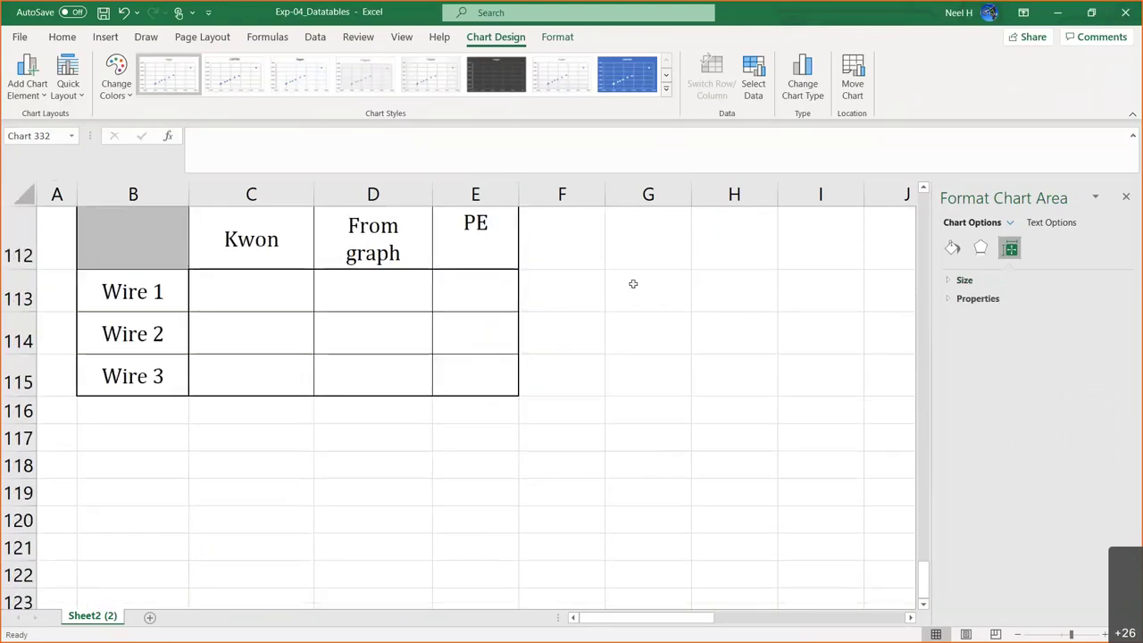
scroll(237, 319, "up", 1)
left_click(258, 354)
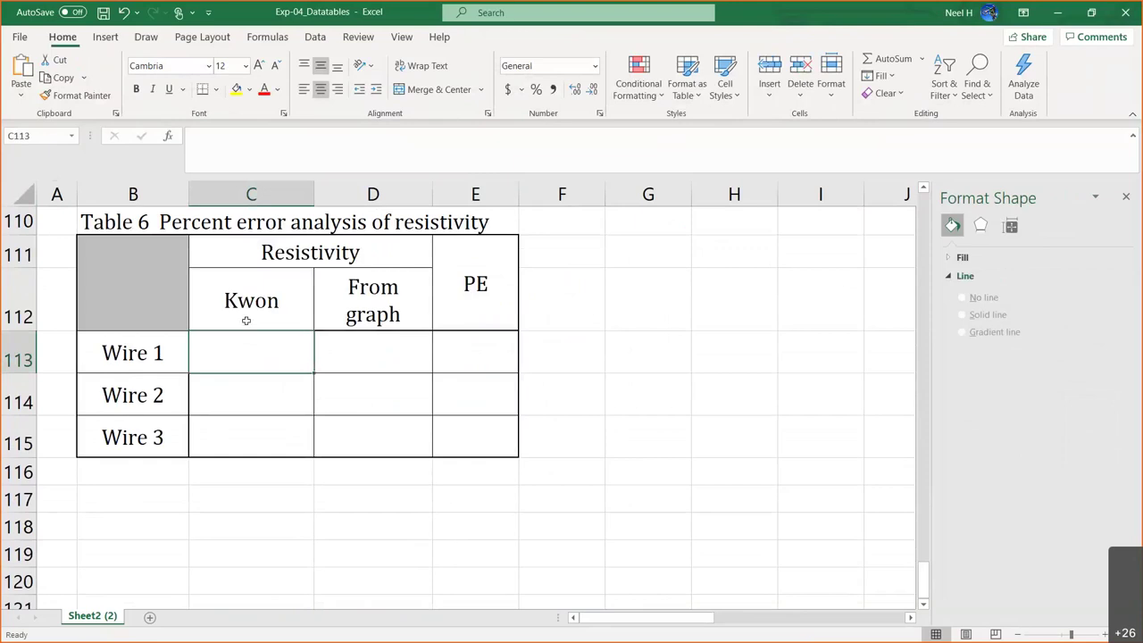
scroll(258, 353, "up", 2)
scroll(258, 354, "up", 6)
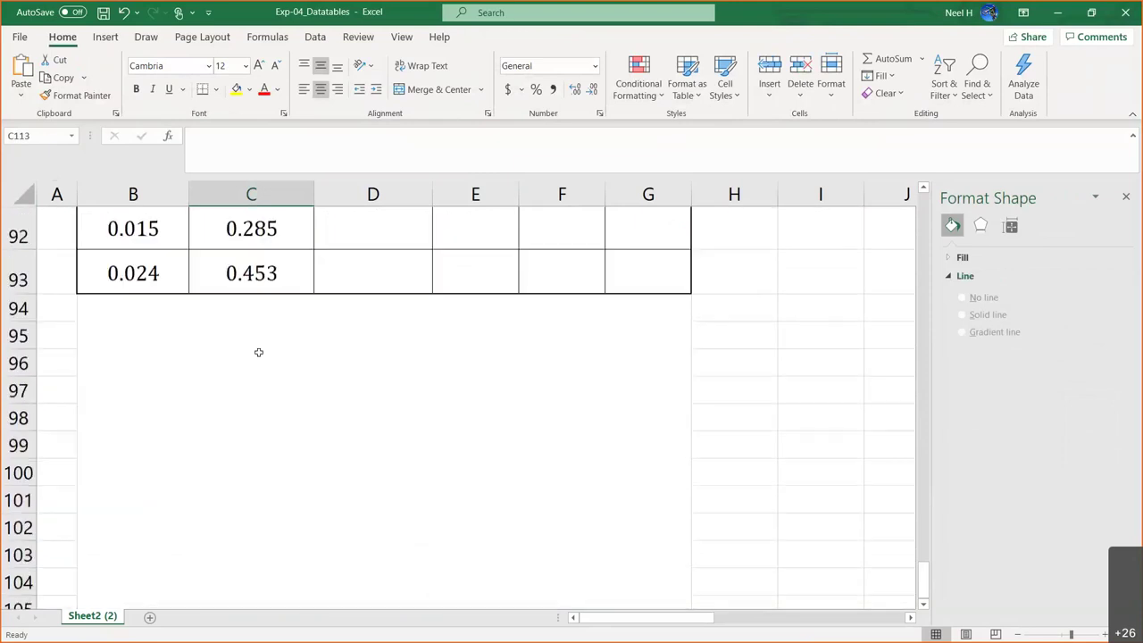
scroll(258, 354, "down", 7)
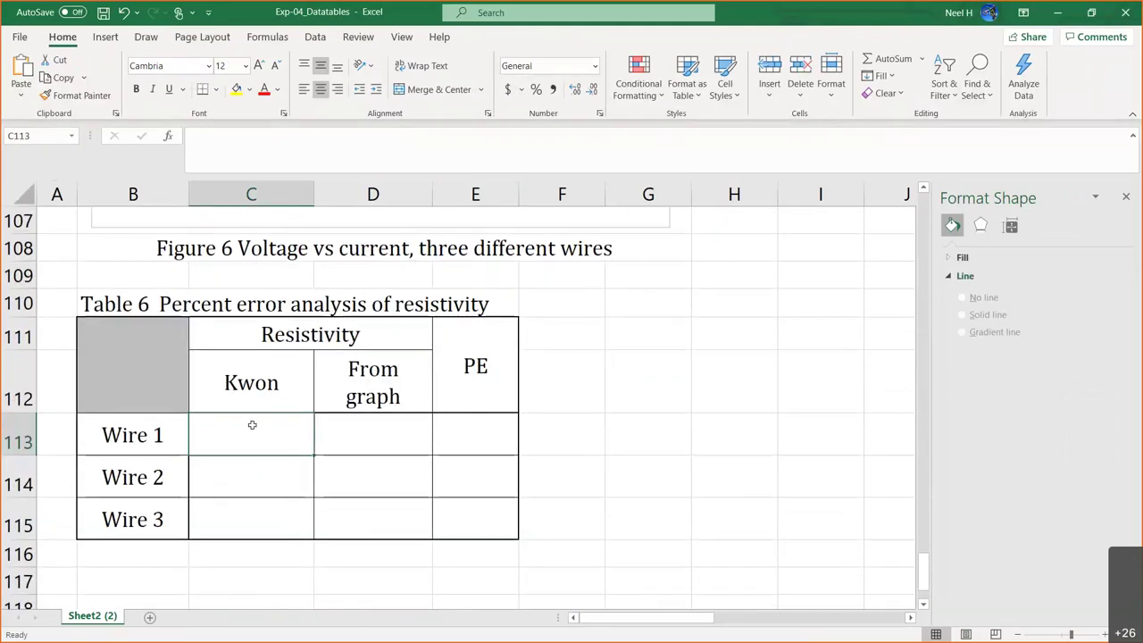
type("1.68*")
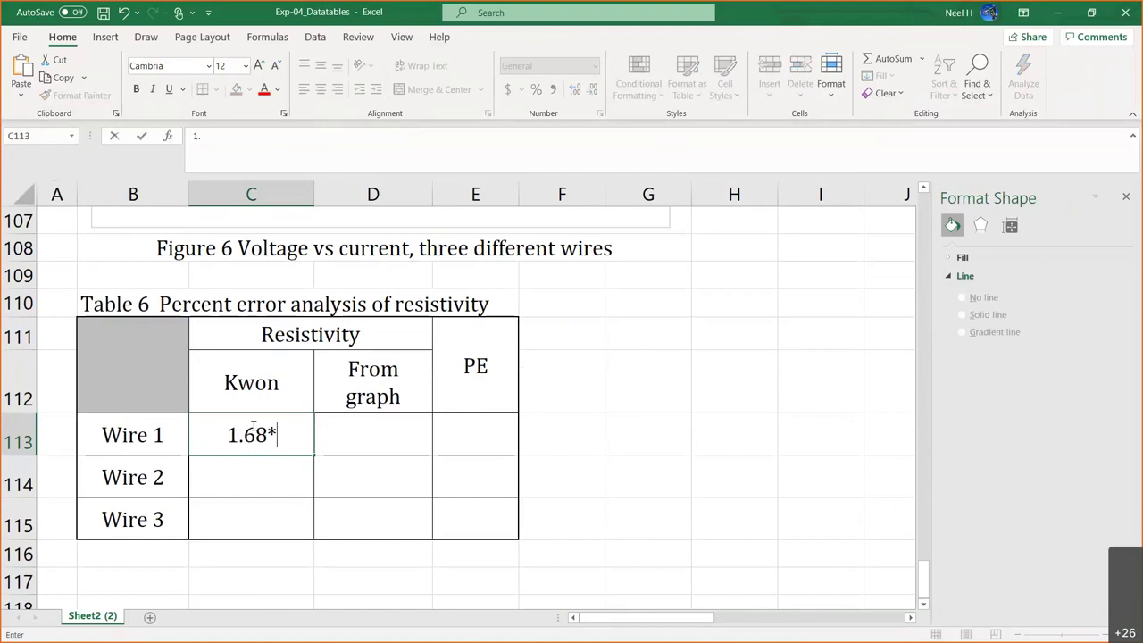
type("10^-8")
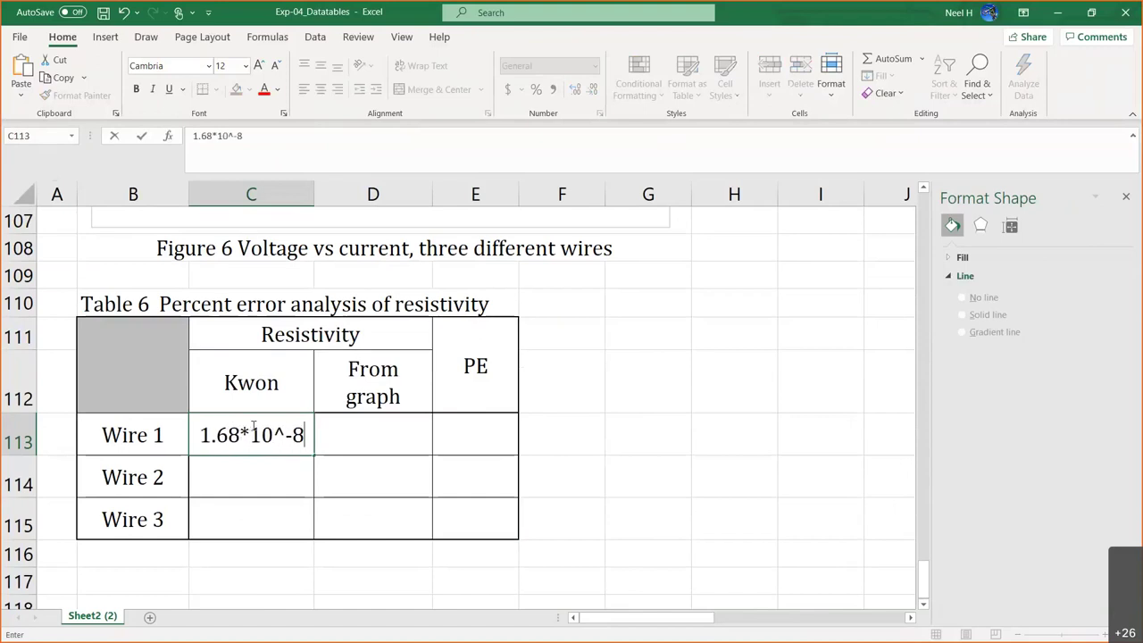
key("Return")
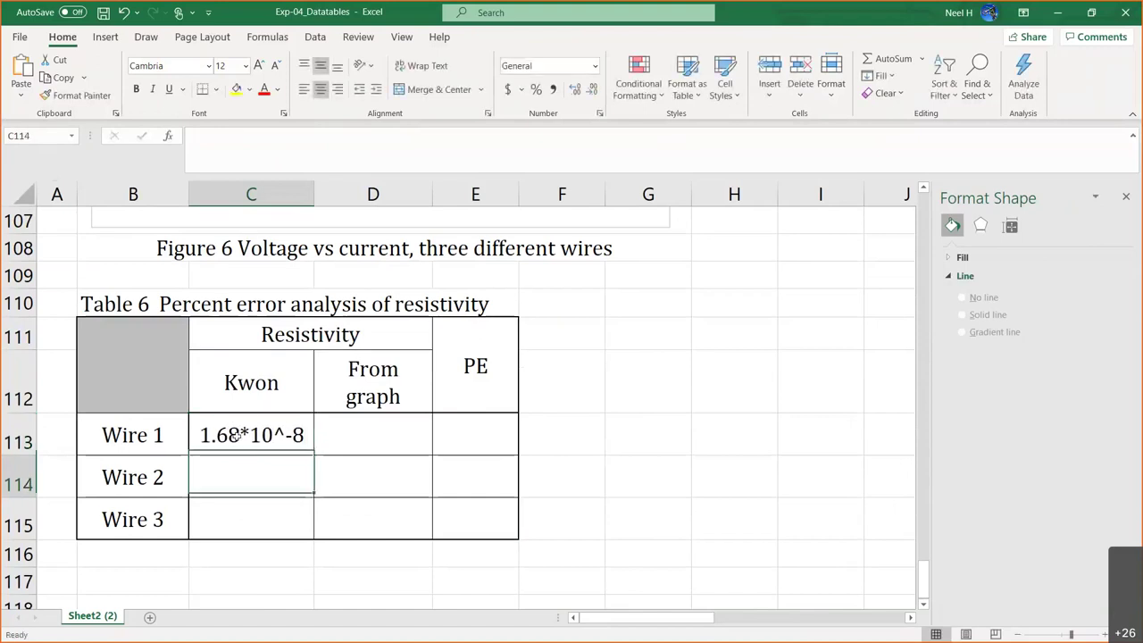
Step: Prefix the entry with = so C113 stores =1.68*10^-8, displayed as 1.68E-08
left_click(253, 430)
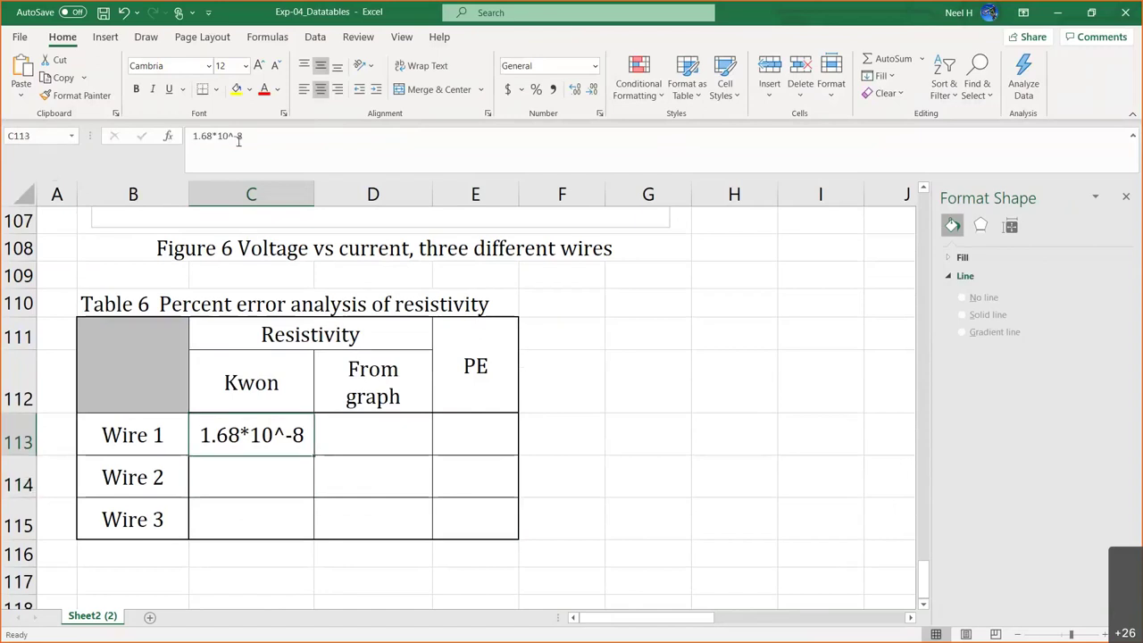
left_click(193, 135)
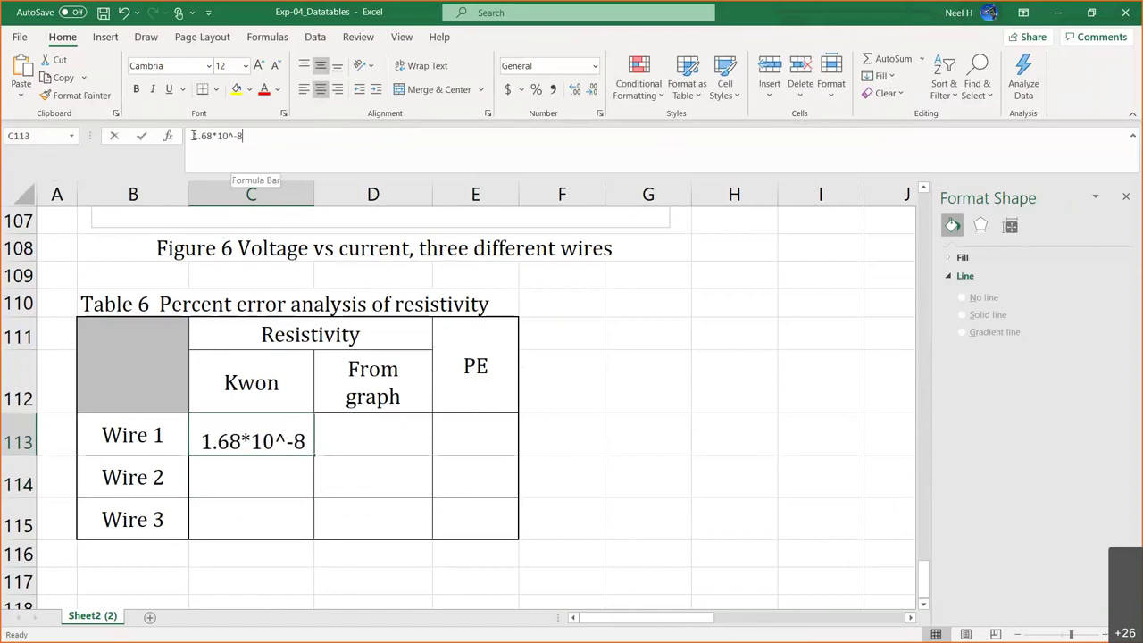
type("=")
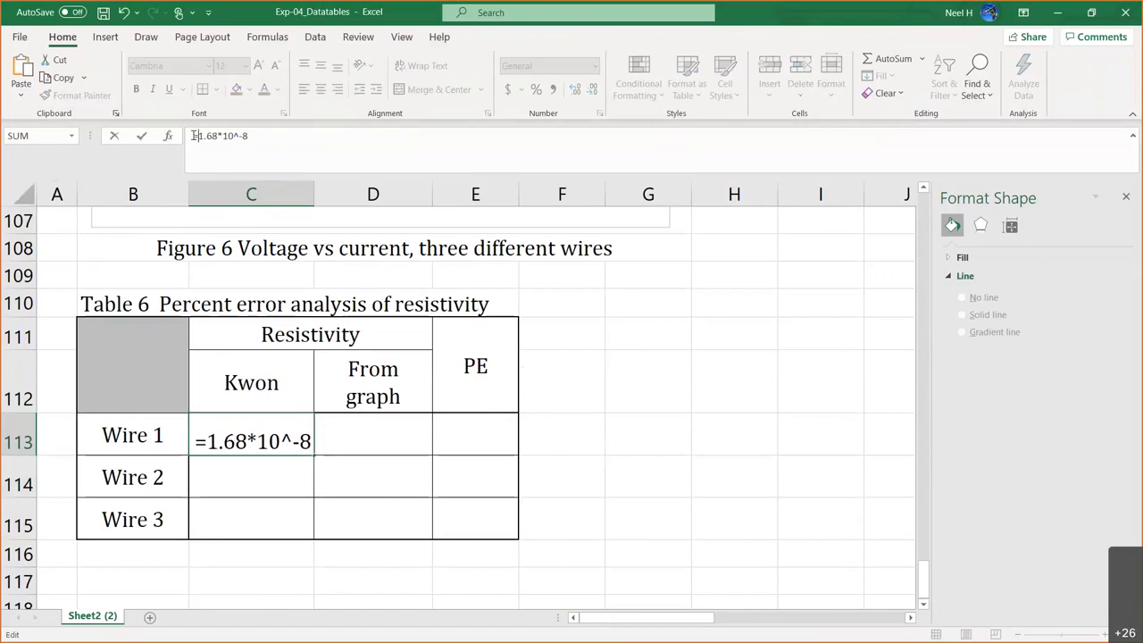
key("Return")
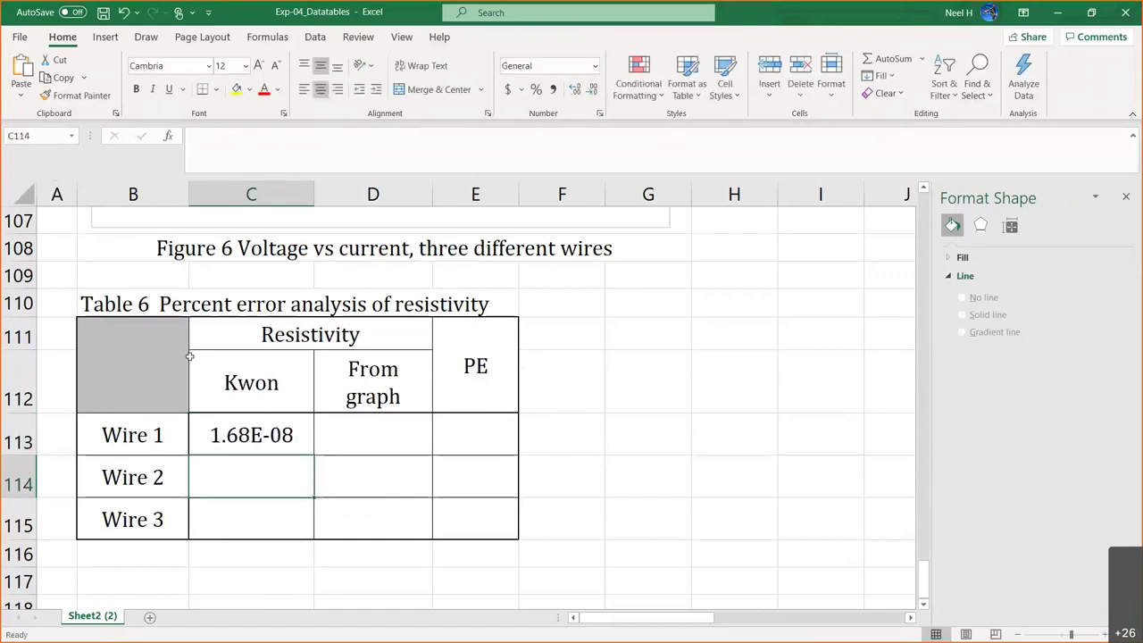
left_click(216, 429)
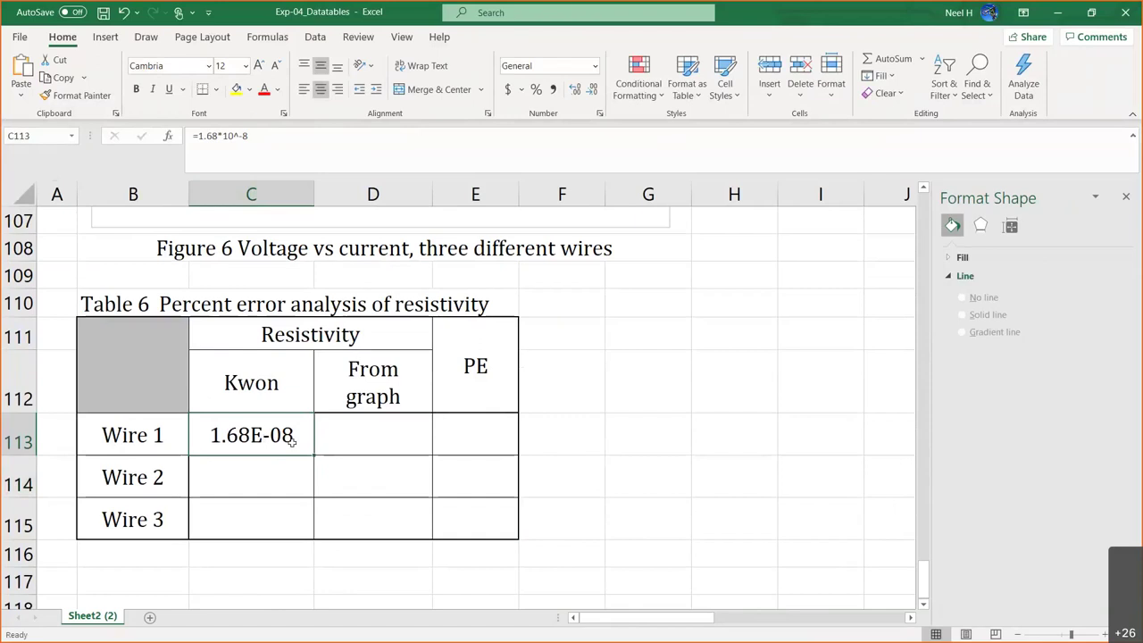
Step: Copy the 'Ω m' unit text from the Wire 1 description in Table 5
left_click(274, 386)
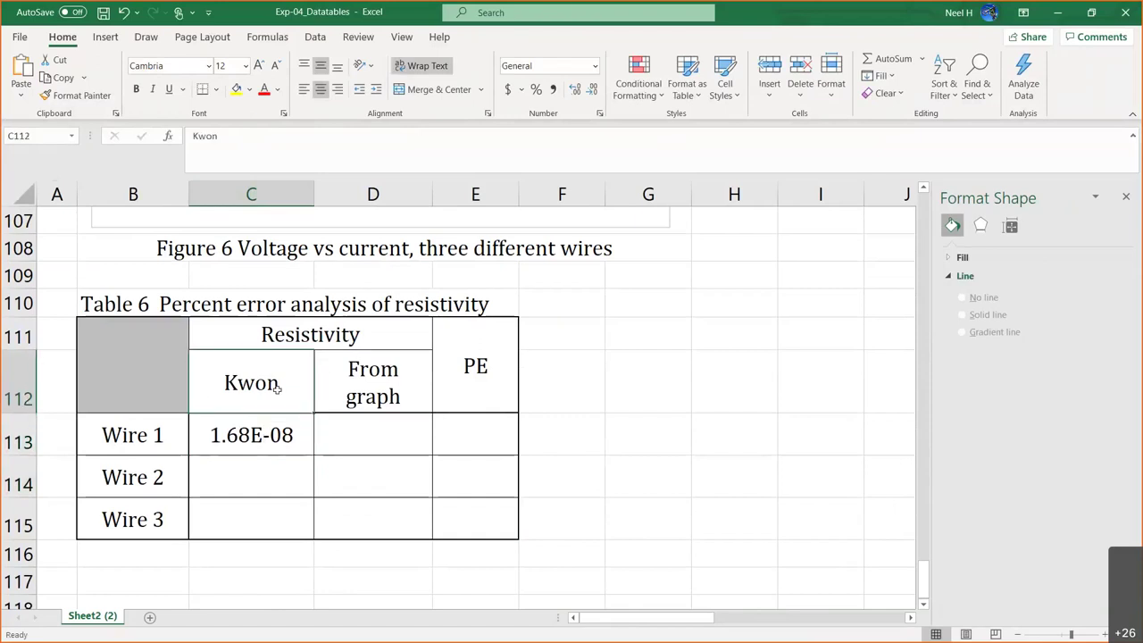
scroll(273, 393, "up", 1)
scroll(259, 446, "up", 6)
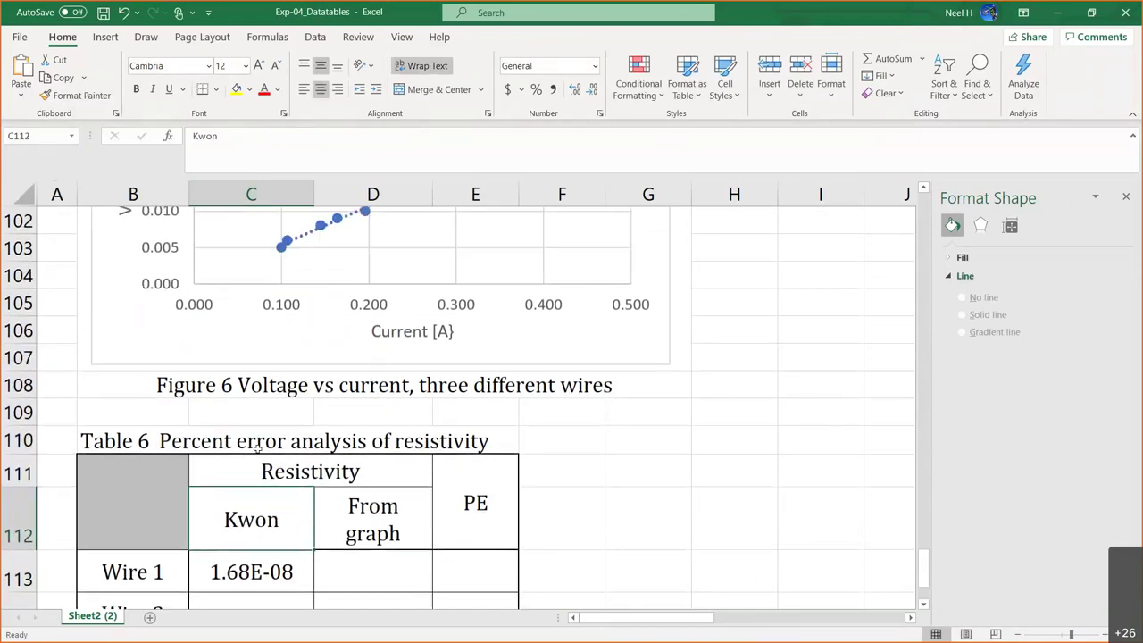
scroll(257, 449, "up", 3)
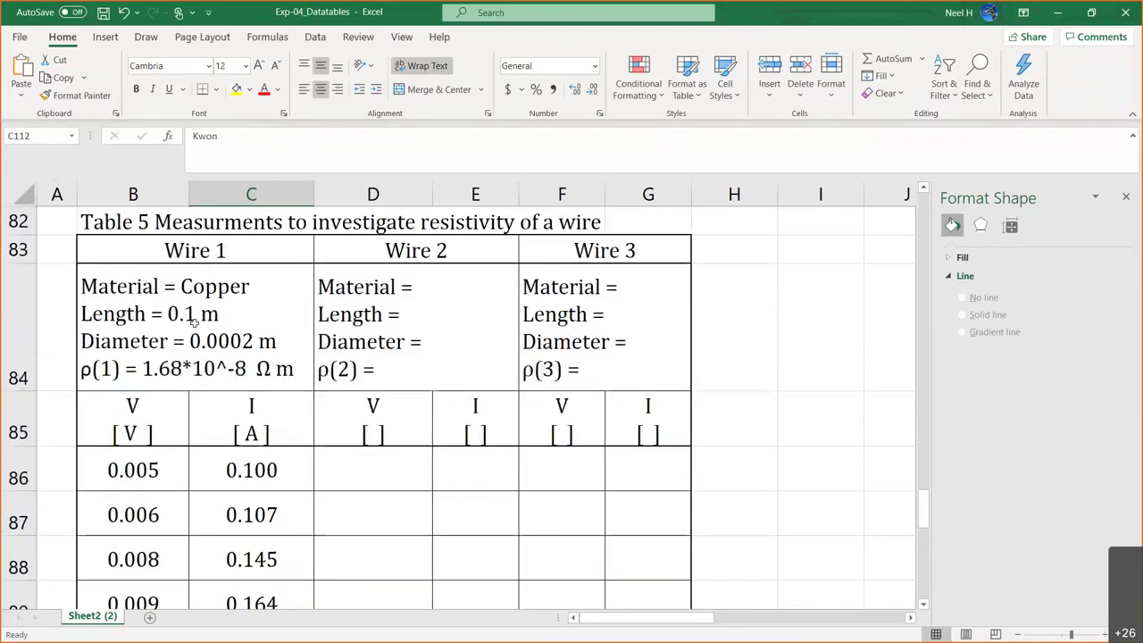
left_click(179, 365)
left_click(296, 164)
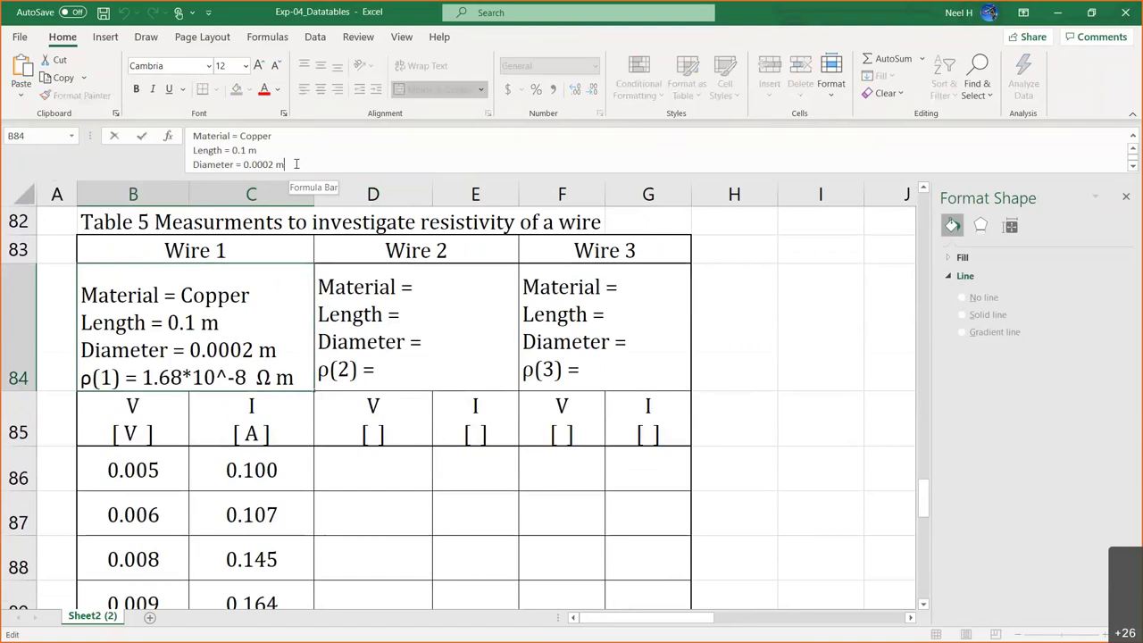
key("Down")
key("shift+Left")
key("shift+Left")
key("shift+Left")
key("ctrl+c")
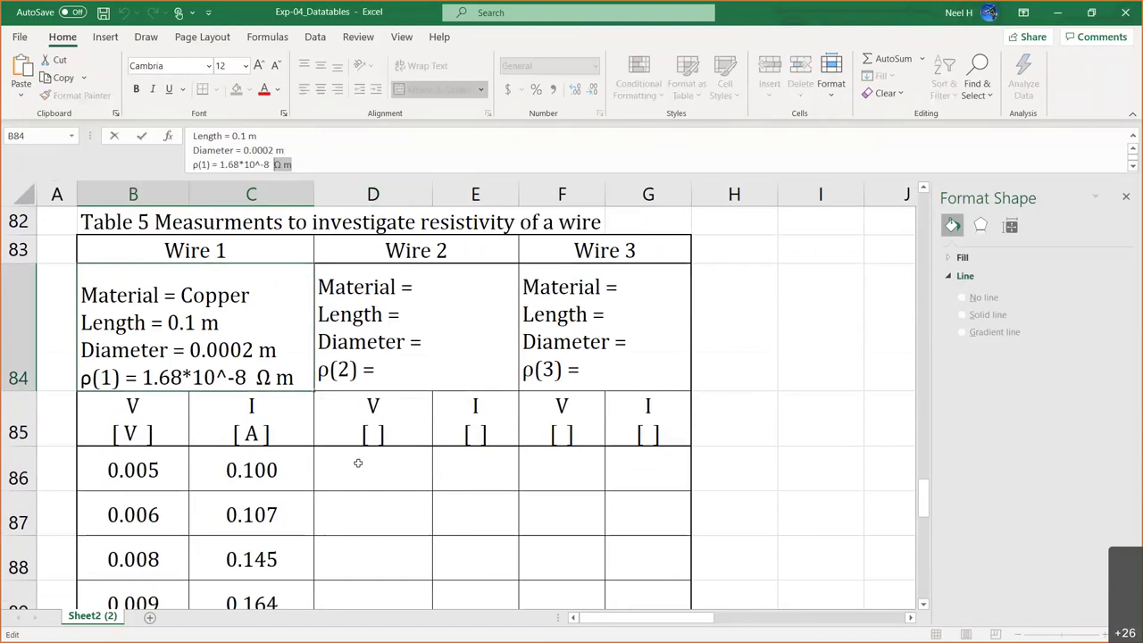
Step: Append 'Ω m' to Table 6's Resistivity heading so it reads 'Resistivity Ω m'
scroll(357, 463, "down", 7)
scroll(357, 463, "down", 1)
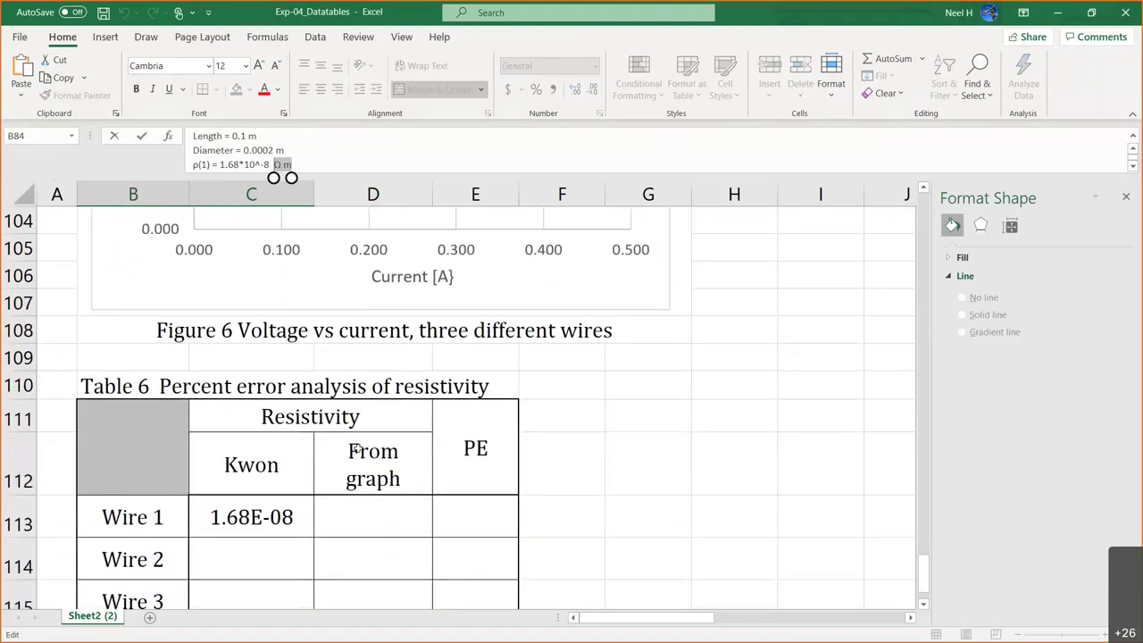
left_click(357, 418)
key("ctrl+v")
key("Return")
scroll(330, 543, "down", 2)
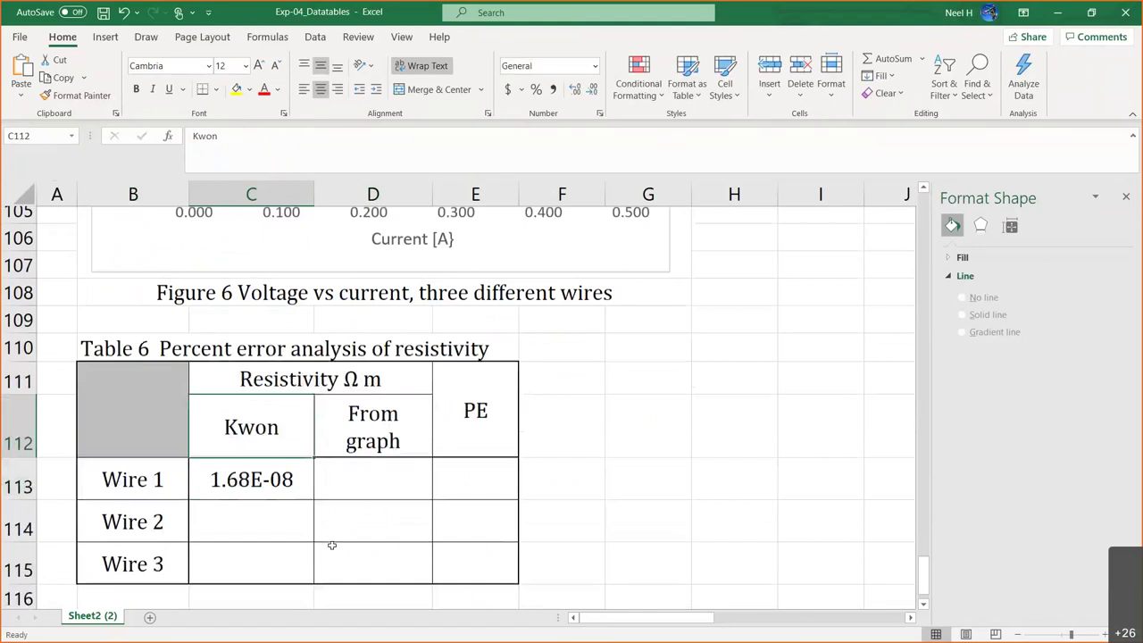
left_click(367, 431)
scroll(691, 447, "right", 5)
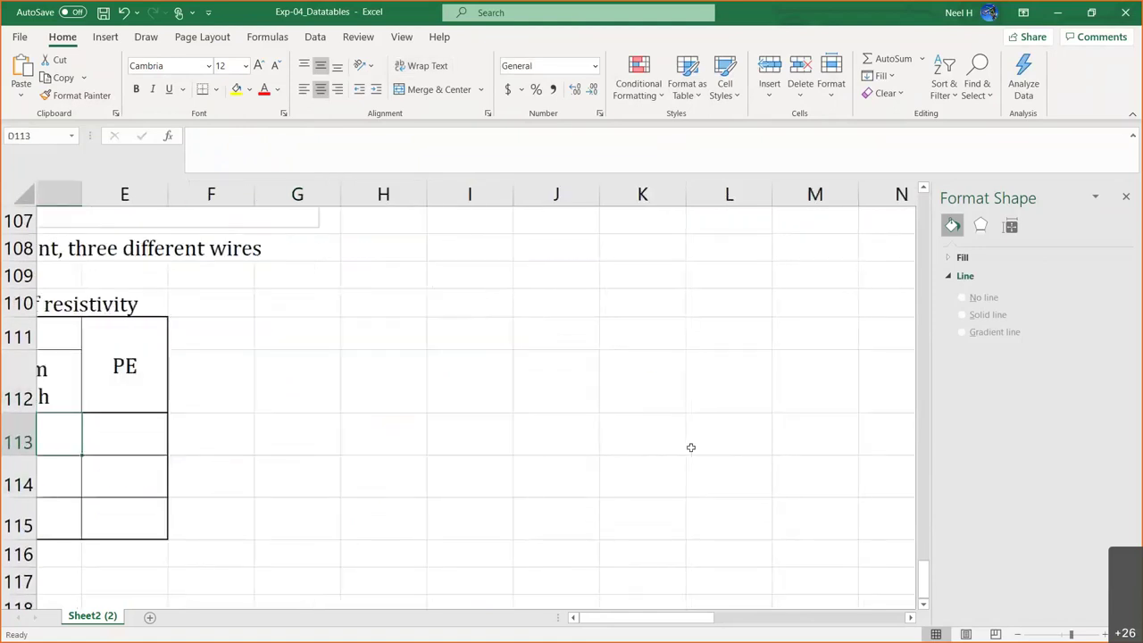
Step: Review the handwritten resistivity formula and chart, then start D113's formula with =PI()
scroll(691, 447, "up", 4)
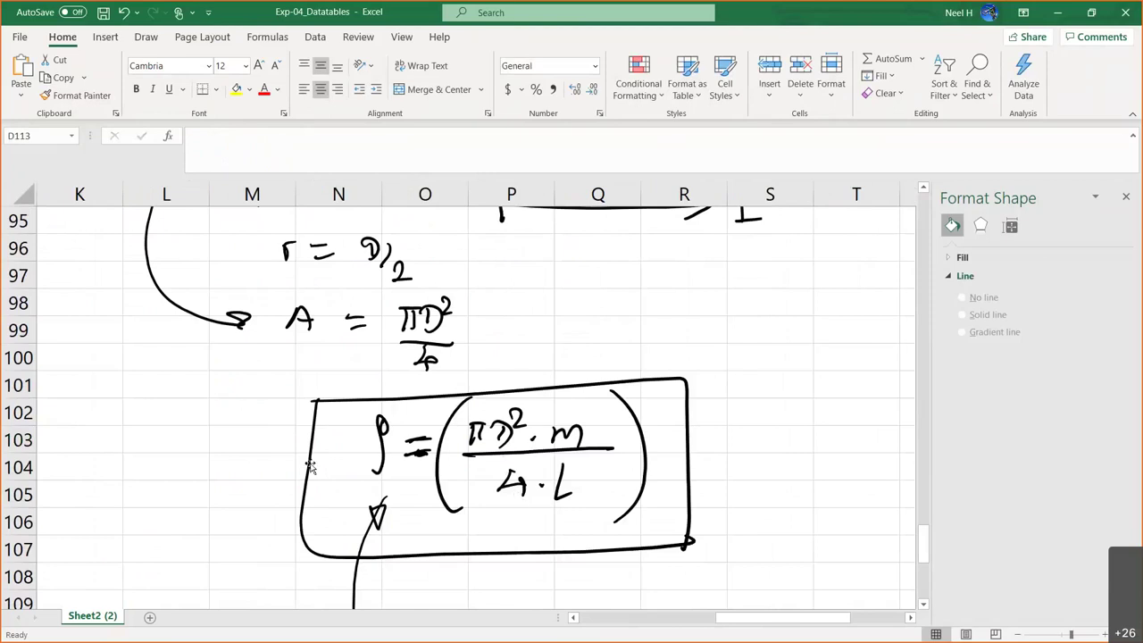
scroll(309, 464, "left", 5)
scroll(309, 464, "down", 4)
scroll(370, 375, "down", 2)
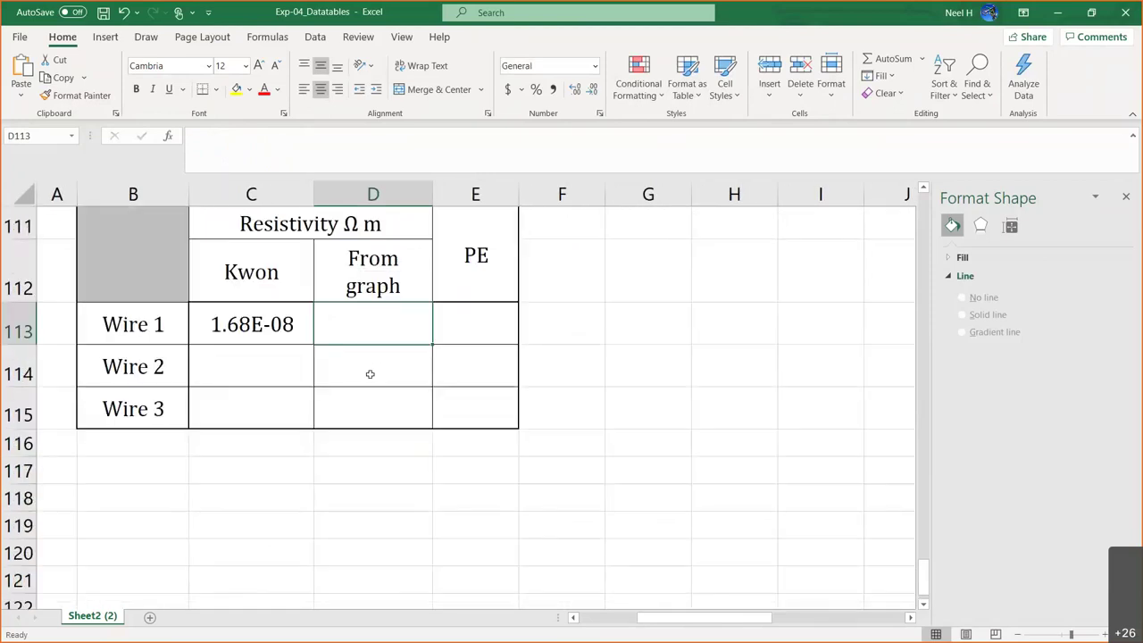
scroll(580, 380, "up", 3)
scroll(580, 380, "up", 3)
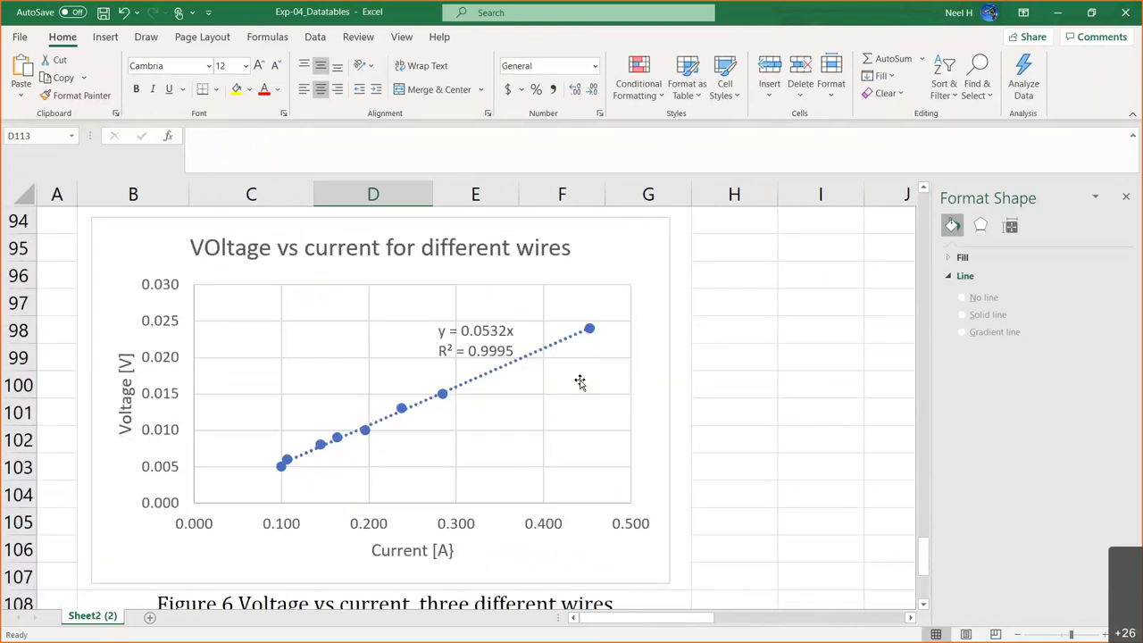
scroll(580, 380, "down", 4, "ctrl")
scroll(580, 380, "up", 1, "ctrl")
scroll(580, 380, "down", 2)
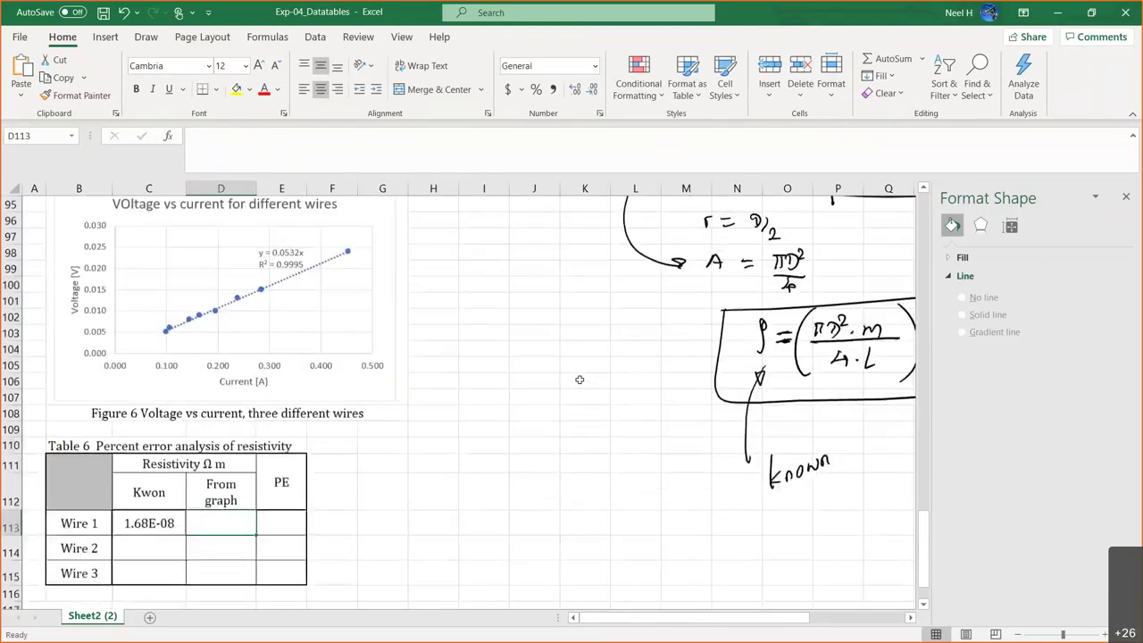
type("=")
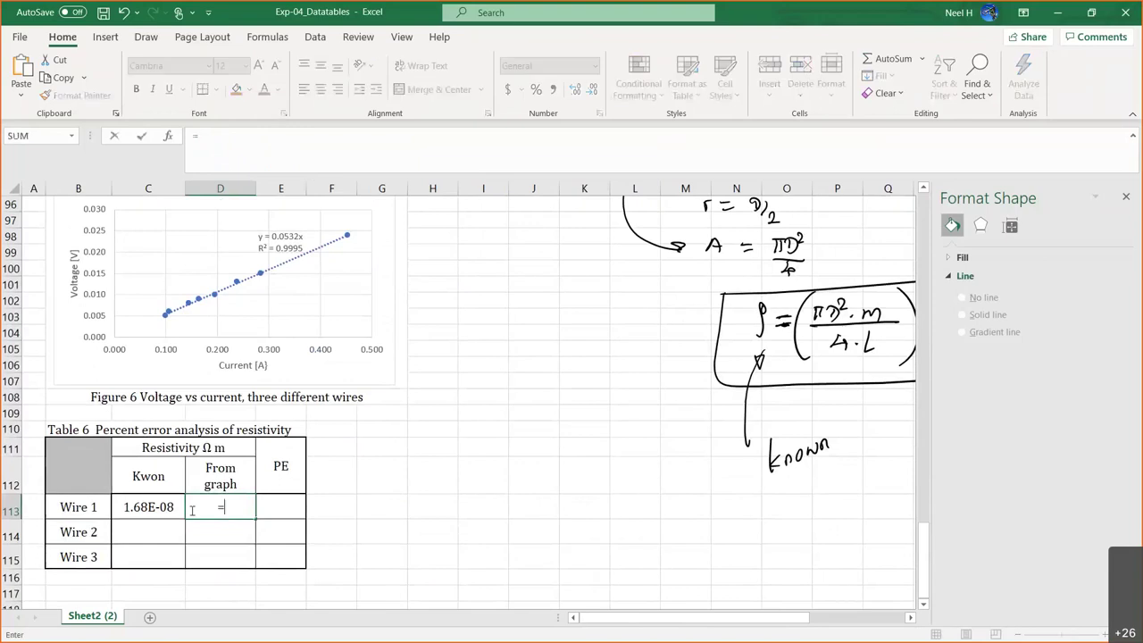
type("P")
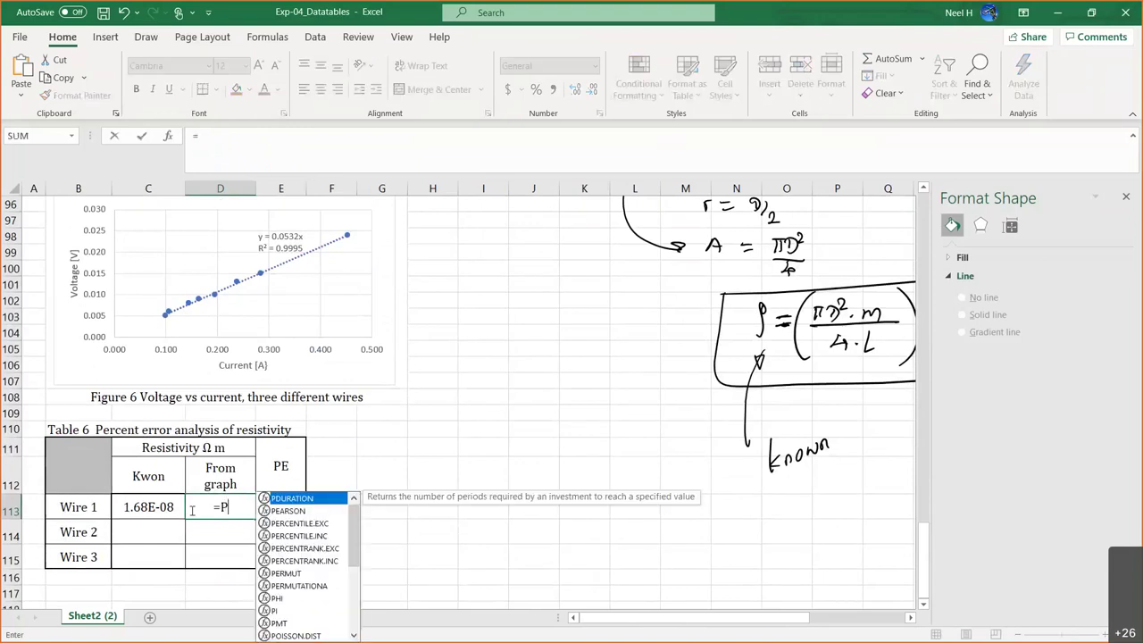
type("I()")
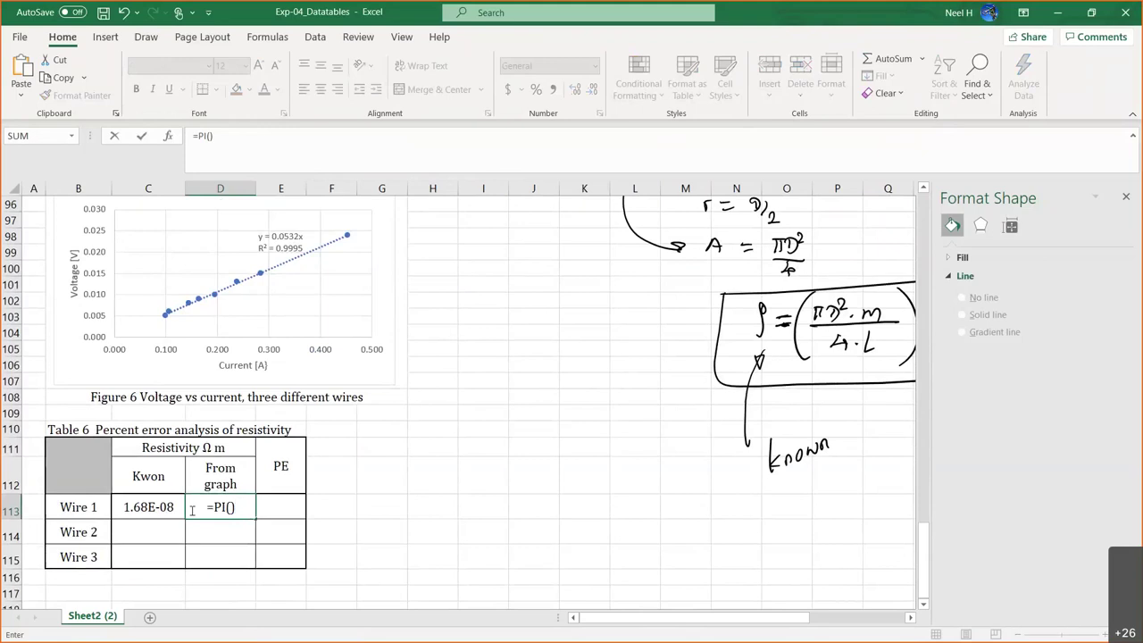
Step: Complete D113 as =PI()*0.0002^2*0.0532/(4*0.1), giving 1.671E-08
type("*")
scroll(387, 447, "up", 4)
scroll(388, 444, "up", 1)
scroll(260, 411, "down", 1)
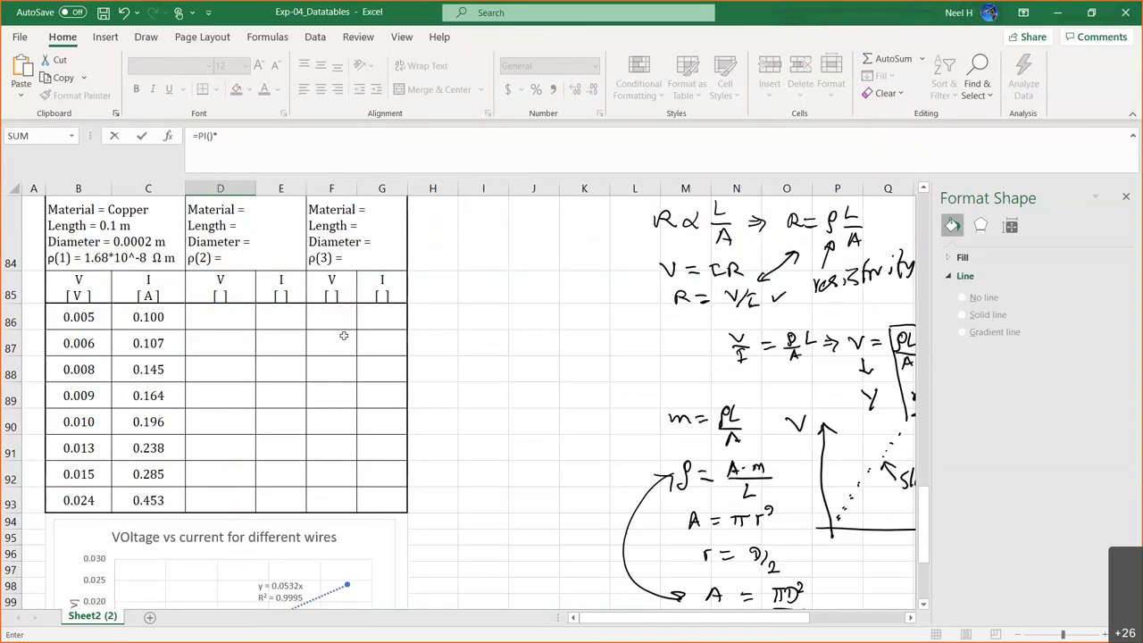
scroll(344, 335, "down", 4)
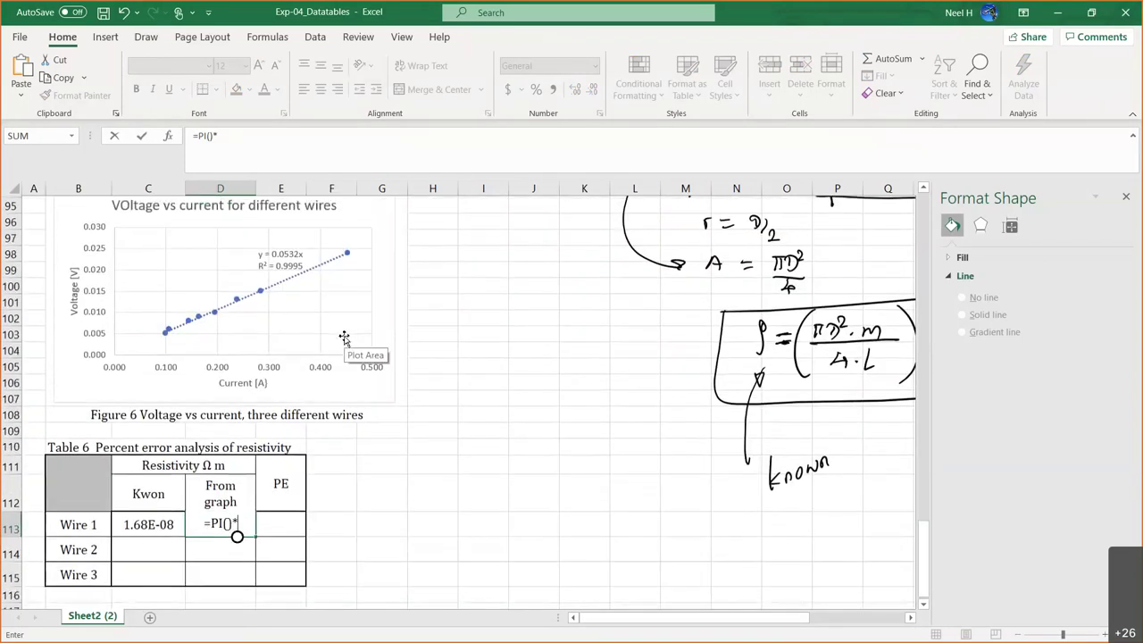
type("0.0002^2*")
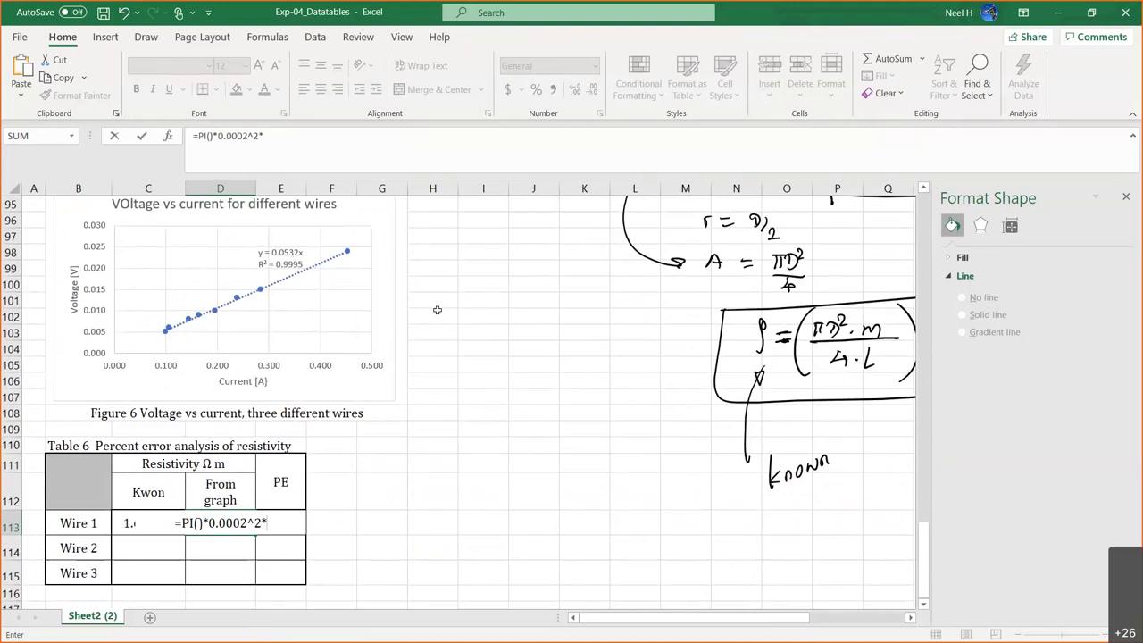
type("0.0")
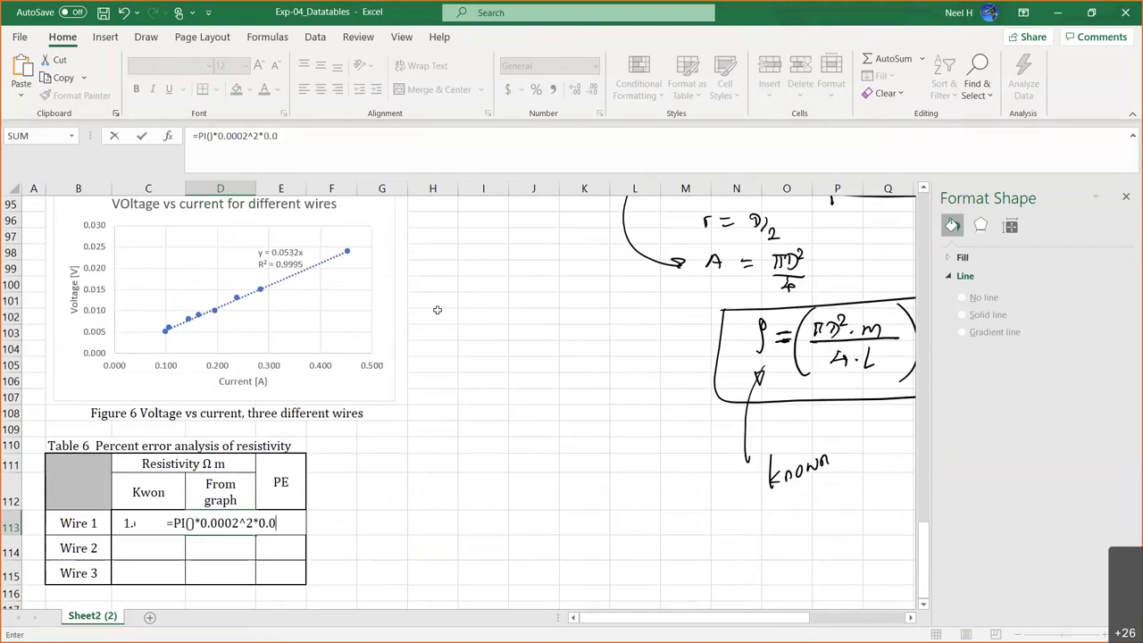
type("532/")
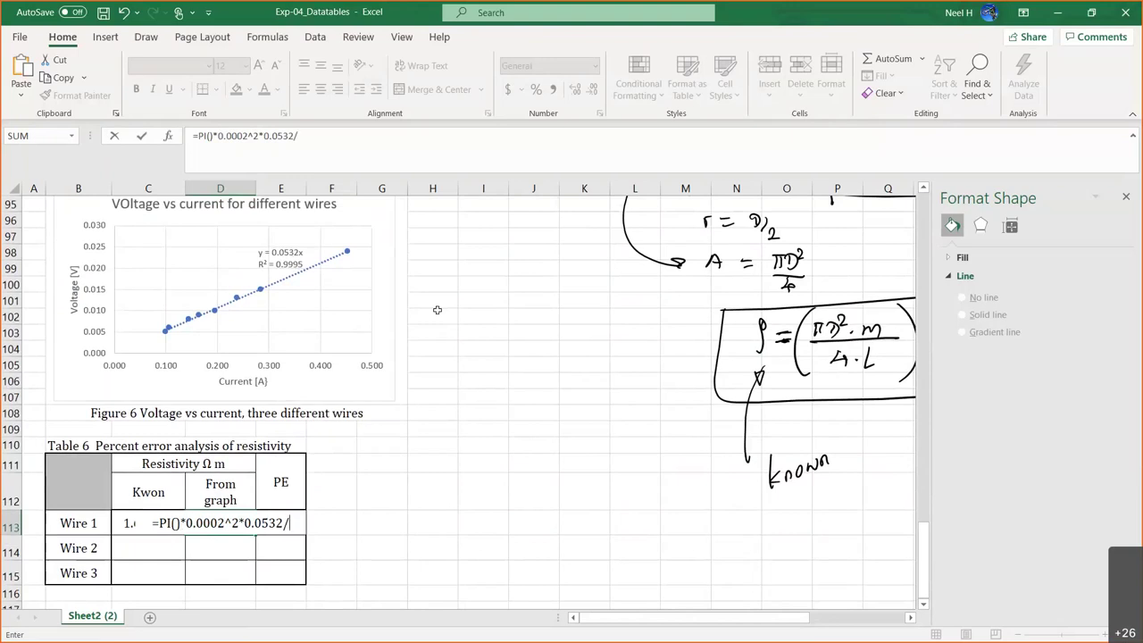
type("(4*")
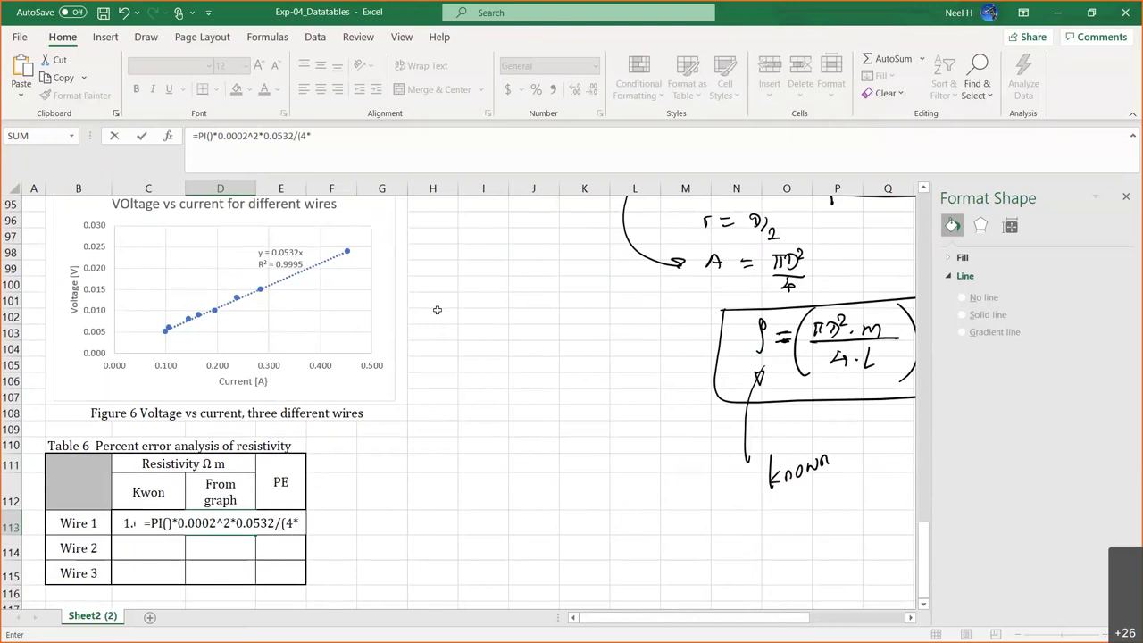
scroll(437, 310, "up", 2)
scroll(438, 310, "up", 3)
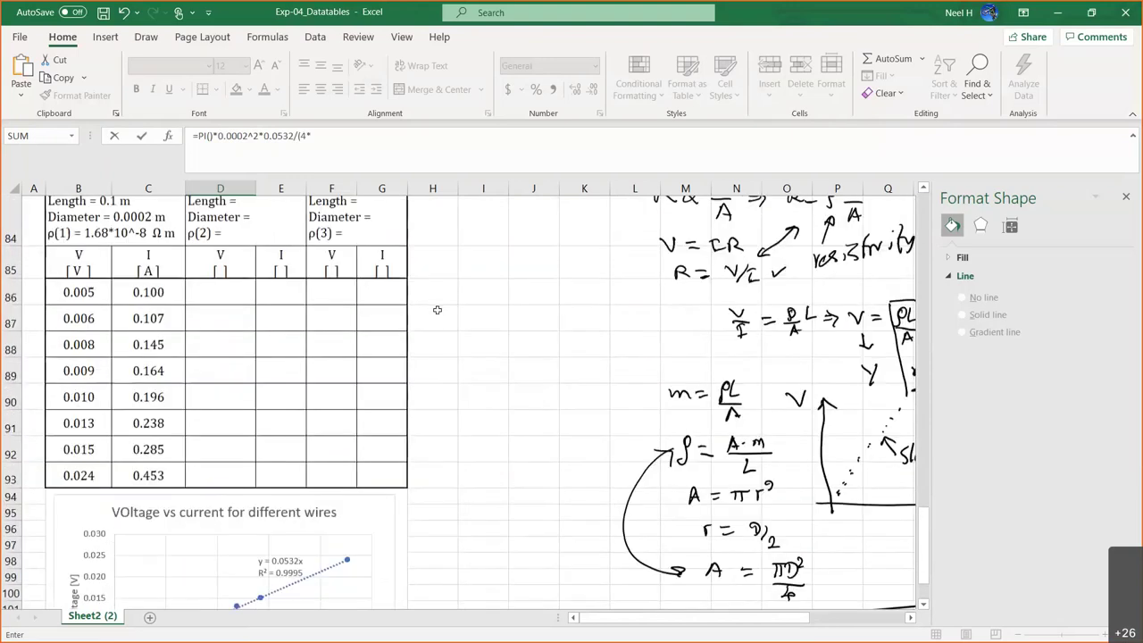
scroll(438, 310, "down", 4)
scroll(437, 310, "down", 2)
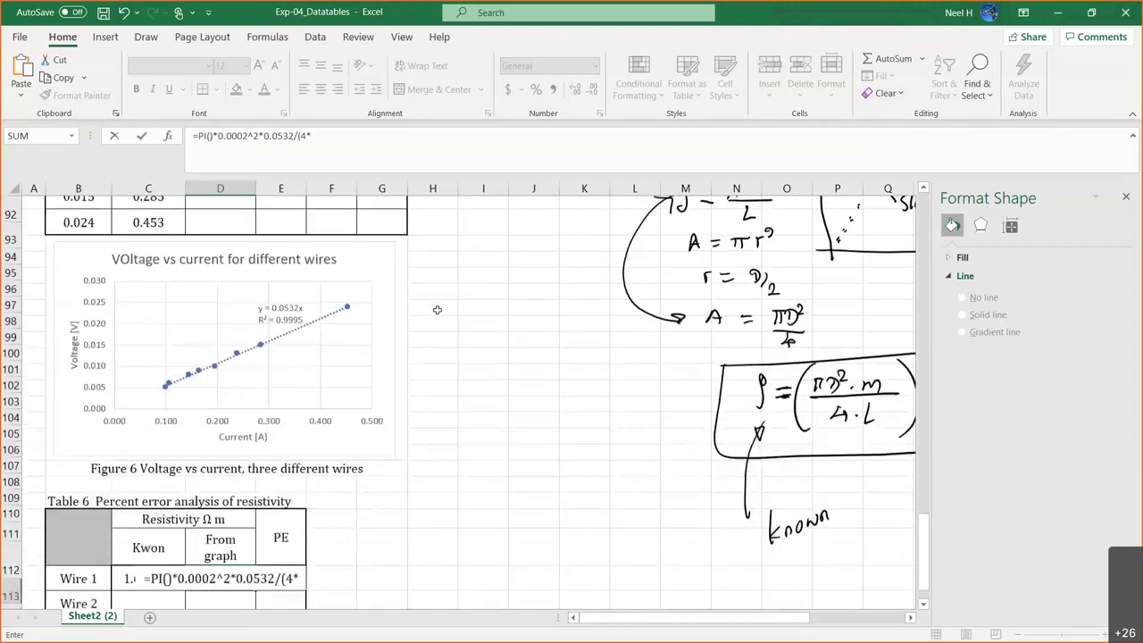
type("0.1)")
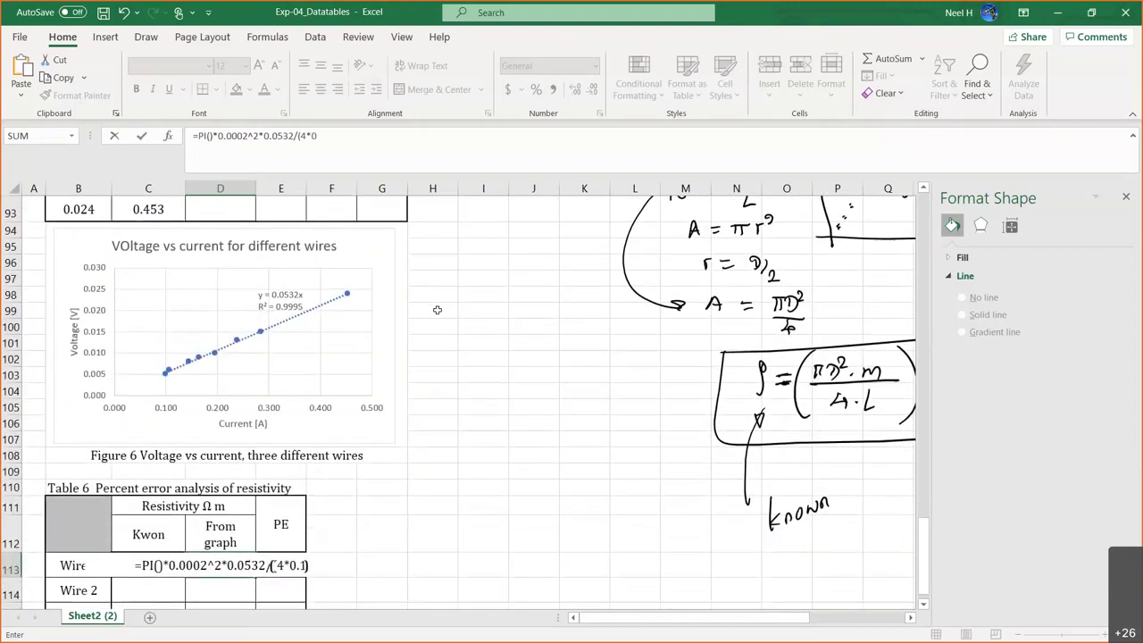
key("Return")
Step: Copy D113's formula text from the formula bar and select C118 for a note
scroll(396, 457, "down", 1)
scroll(395, 457, "down", 2)
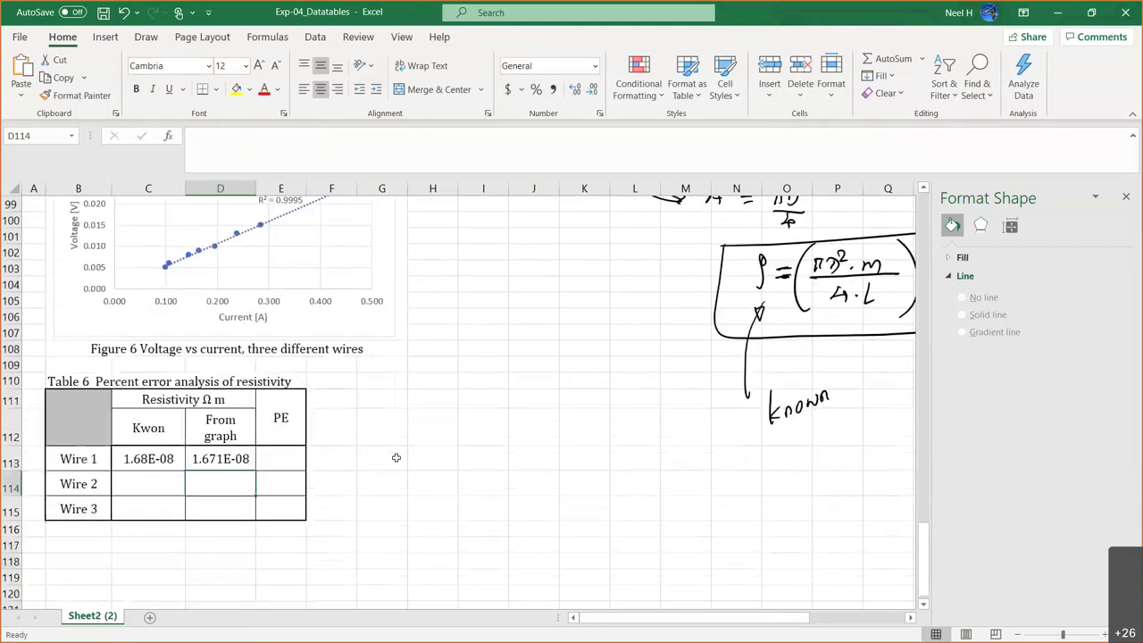
left_click(215, 458)
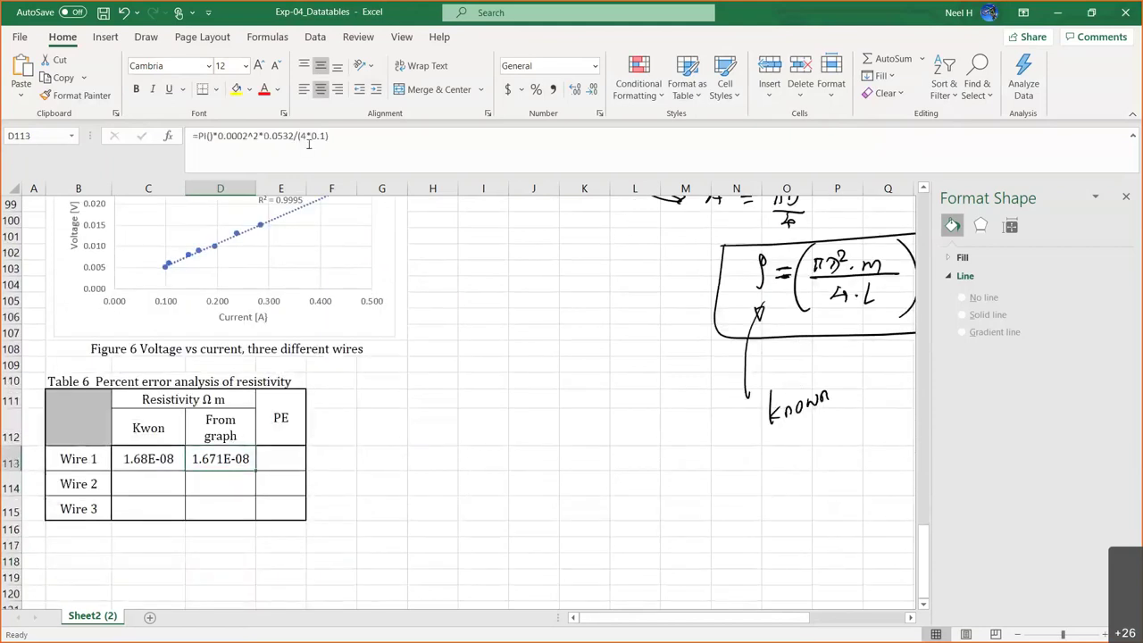
left_click_drag(344, 135, 152, 134)
key("ctrl+c")
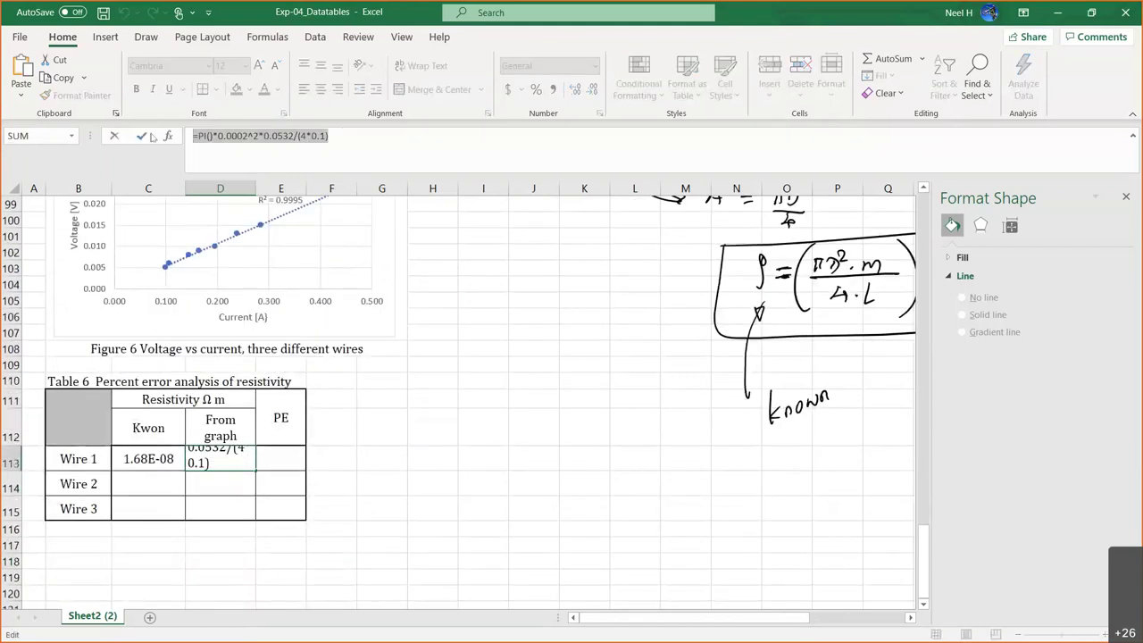
left_click(142, 135)
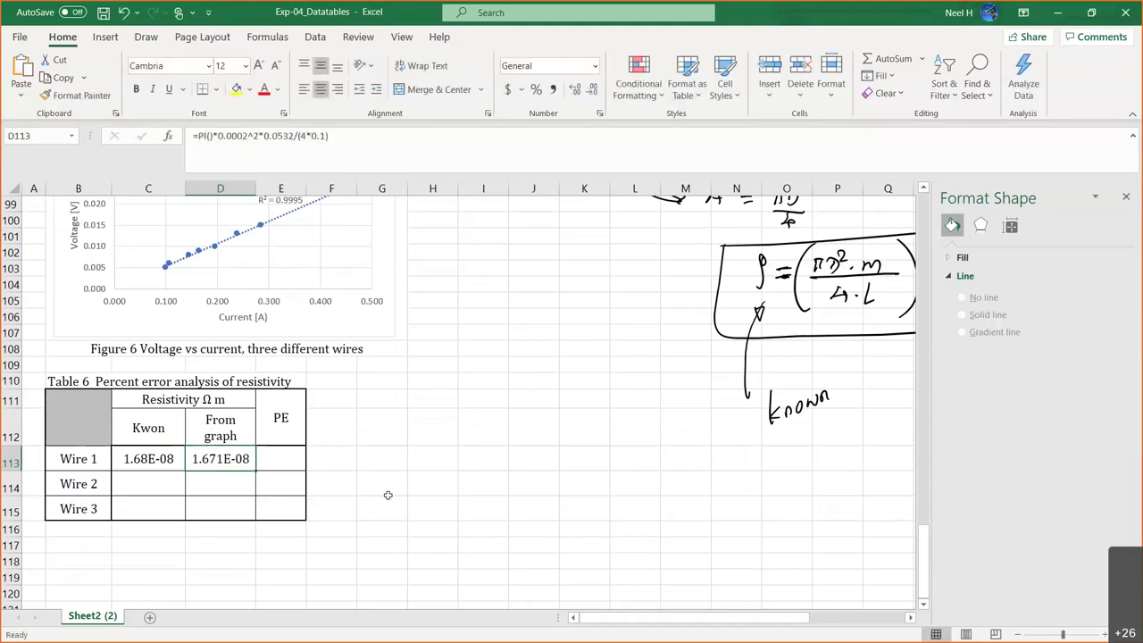
scroll(388, 495, "down", 3)
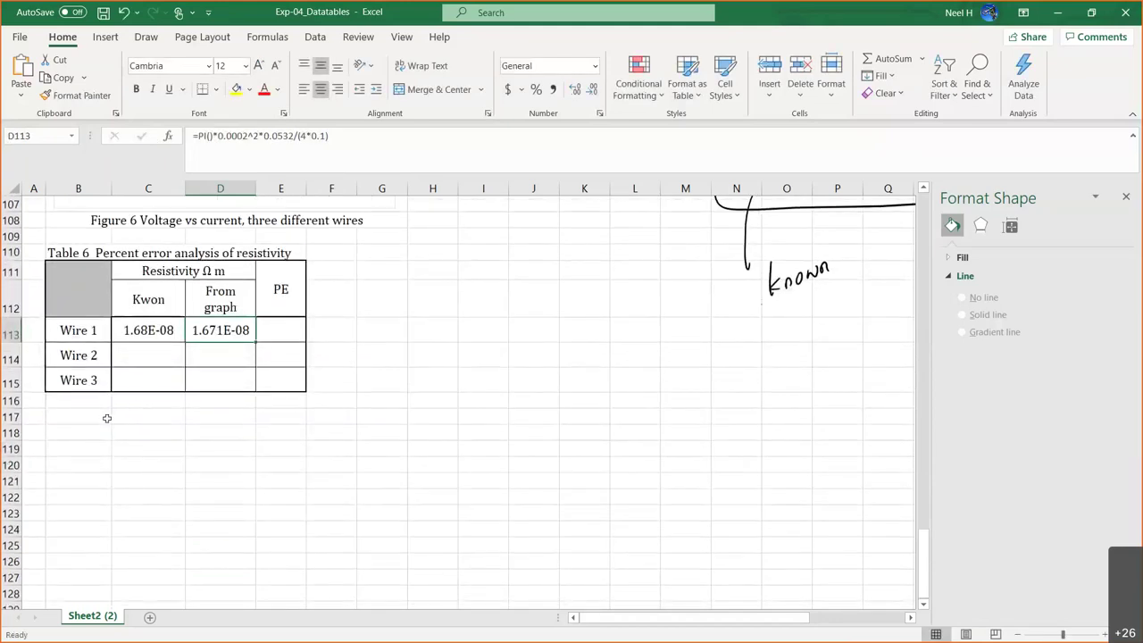
left_click(139, 432)
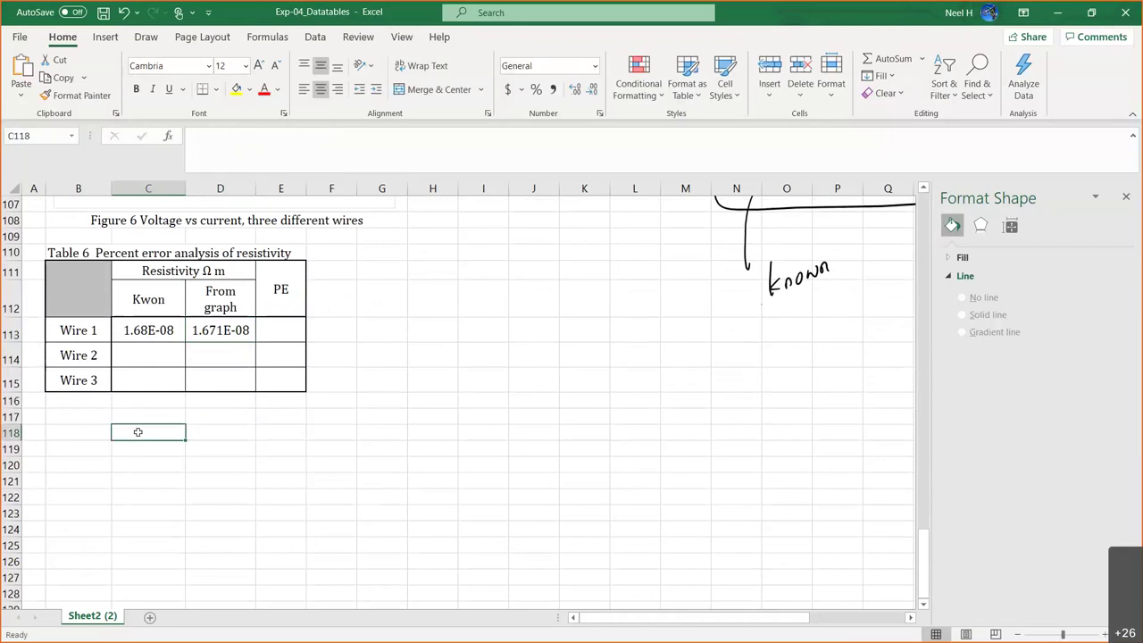
Step: Write the left-aligned note 'Reiestivity (graph)' plus the pasted D113 formula in C118
type("Reies")
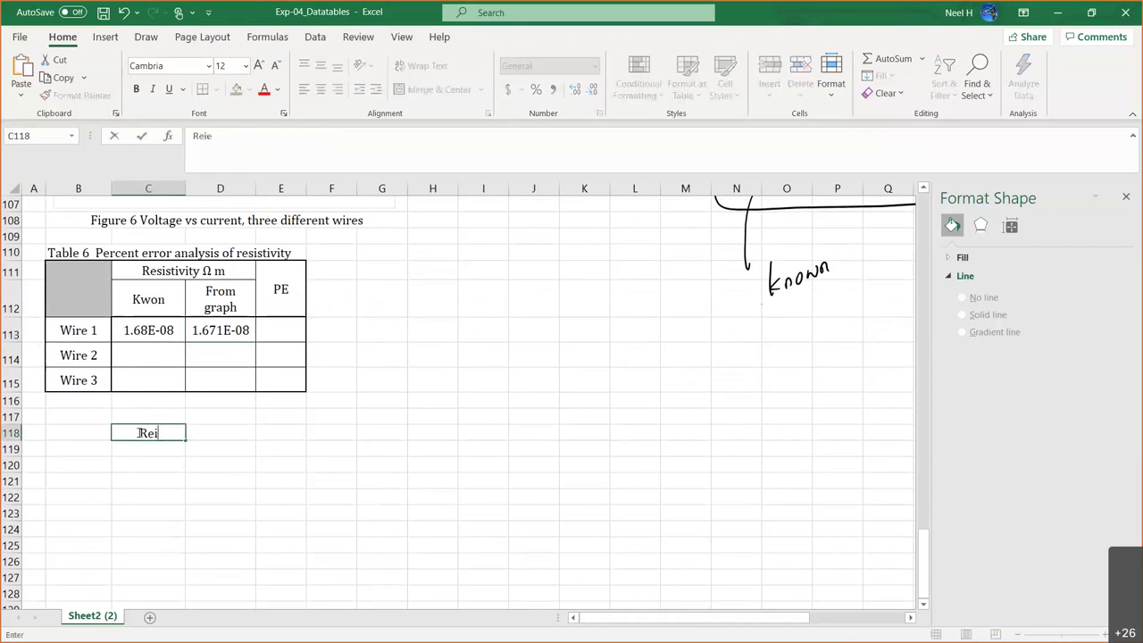
type("tivity (graph)")
key("ctrl+v")
key("Return")
left_click(136, 433)
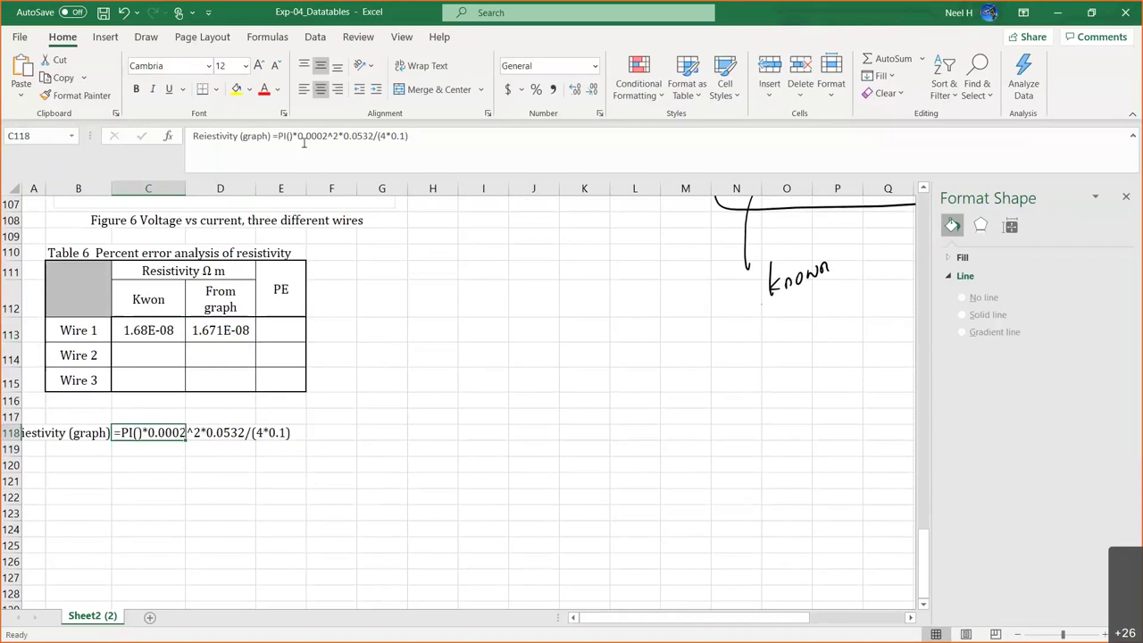
left_click(303, 89)
Step: Highlight the note row C118:G118 in yellow
scroll(312, 336, "up", 6)
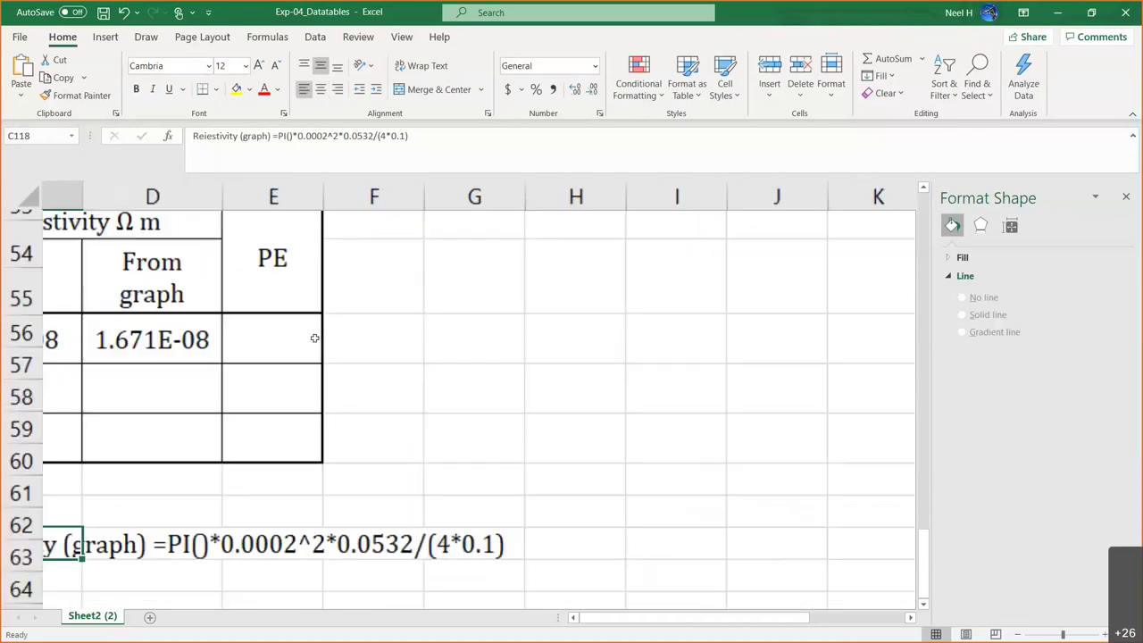
scroll(314, 337, "left", 3)
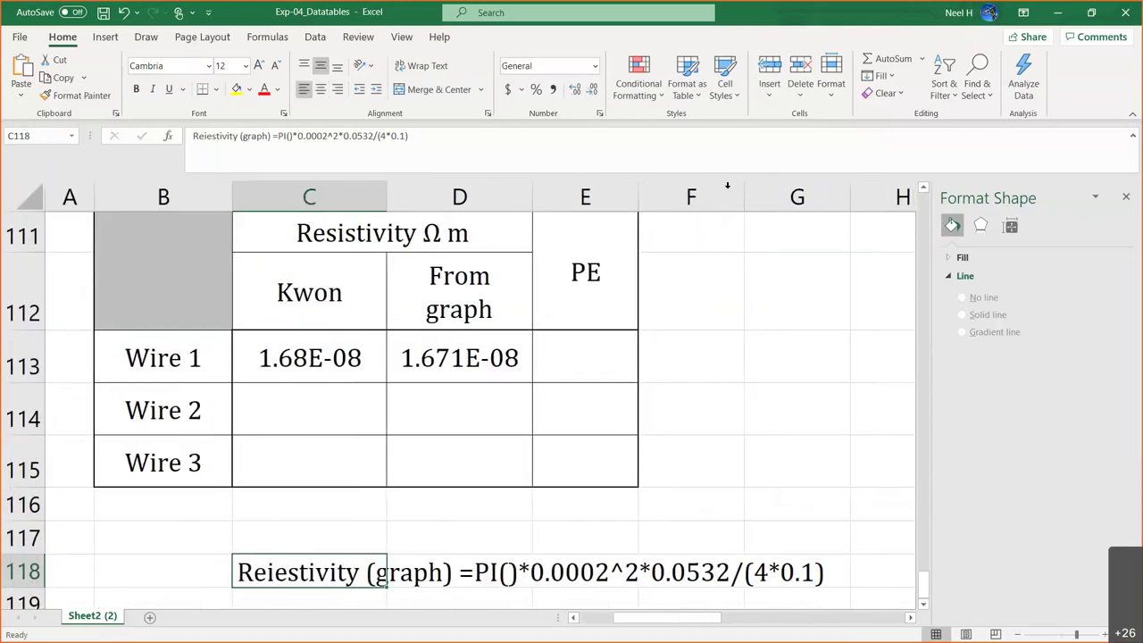
left_click_drag(340, 557, 804, 572)
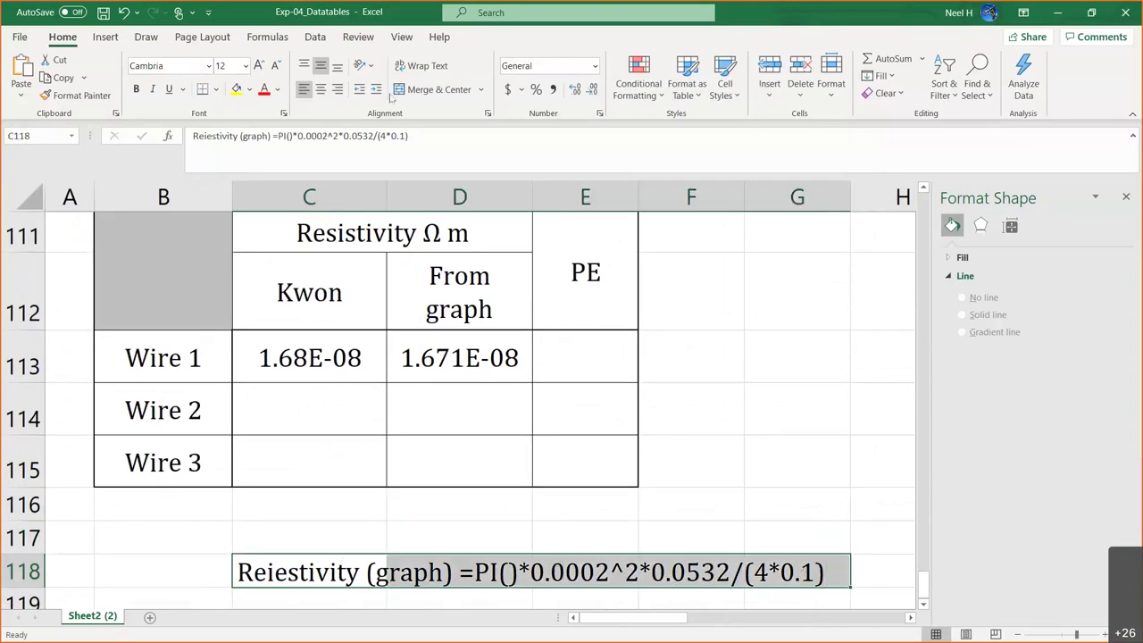
left_click(236, 88)
scroll(563, 309, "down", 2)
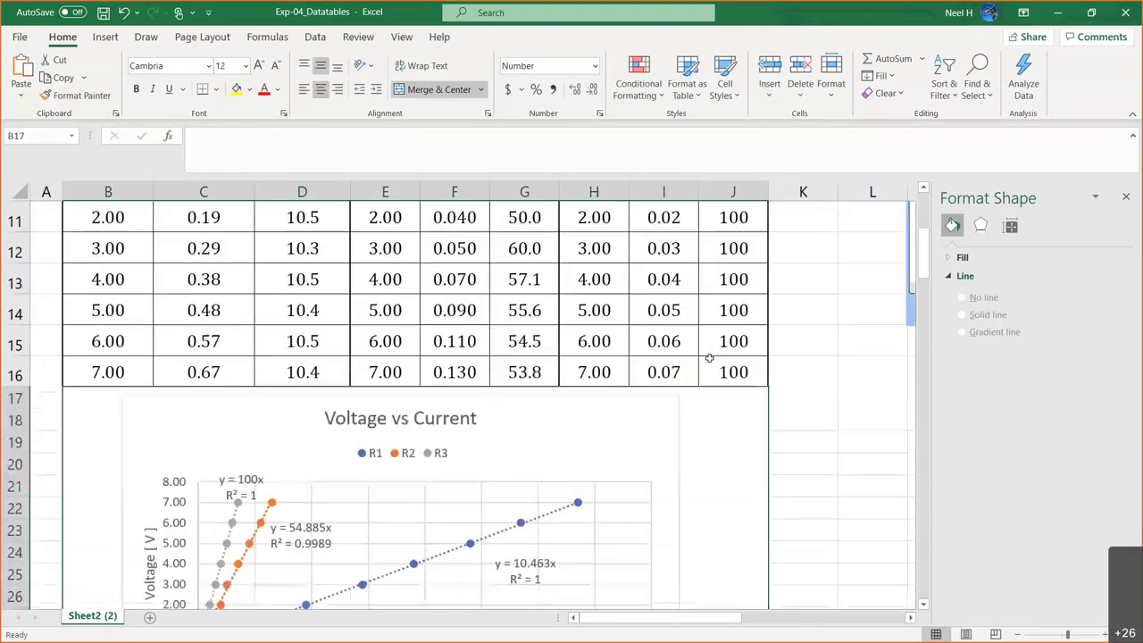
scroll(650, 453, "down", 15)
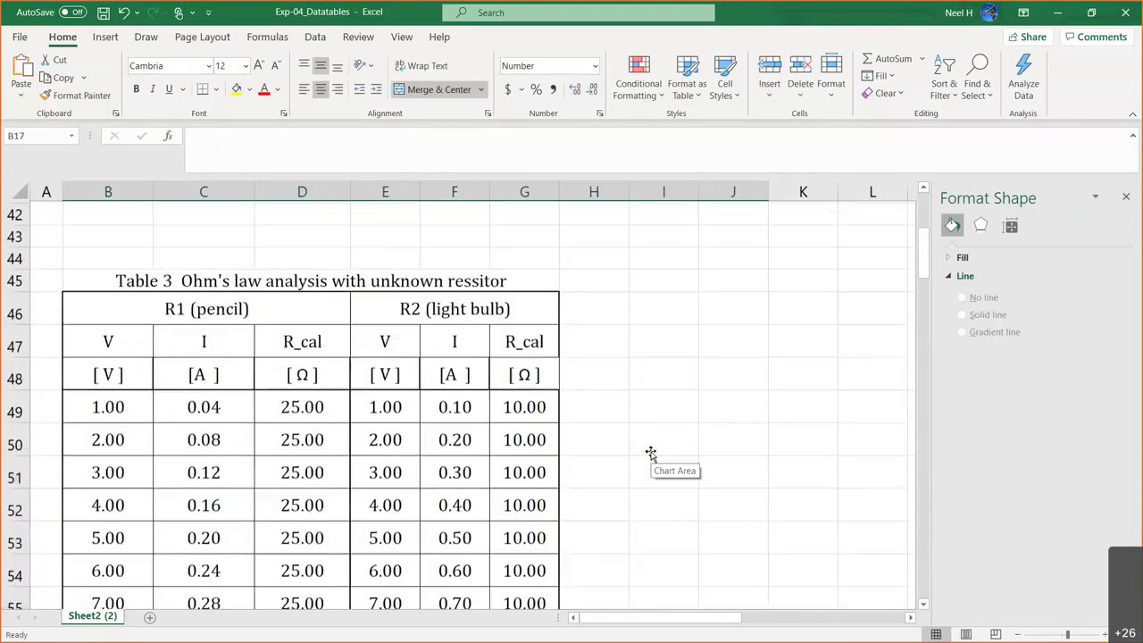
scroll(650, 453, "down", 10)
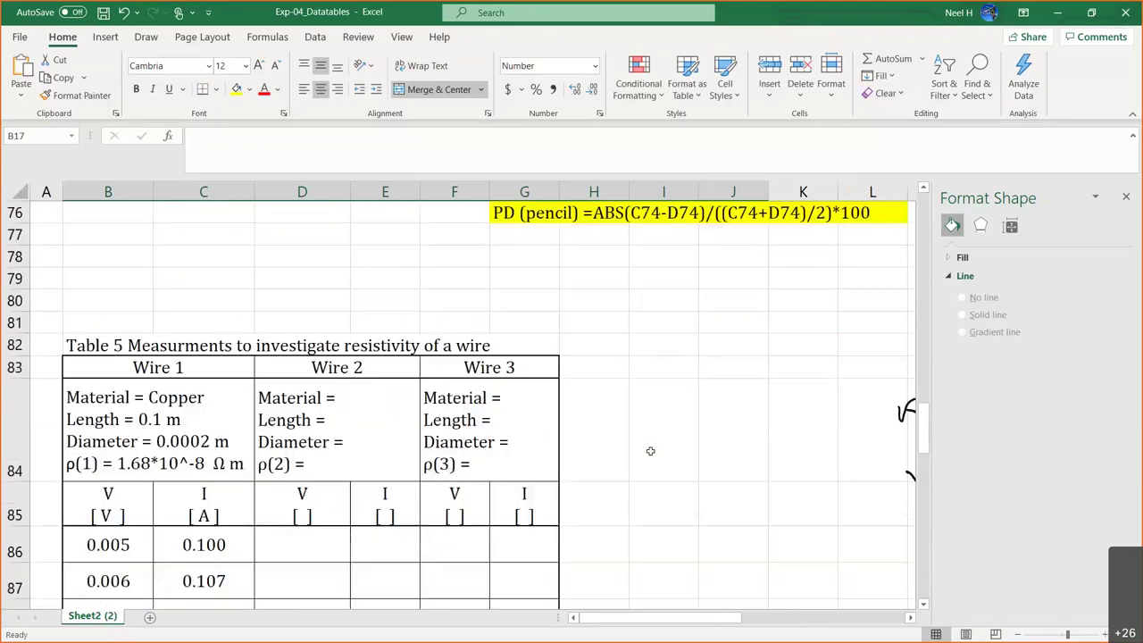
scroll(650, 451, "down", 2)
scroll(650, 451, "up", 3)
scroll(650, 451, "down", 2)
scroll(650, 451, "down", 6)
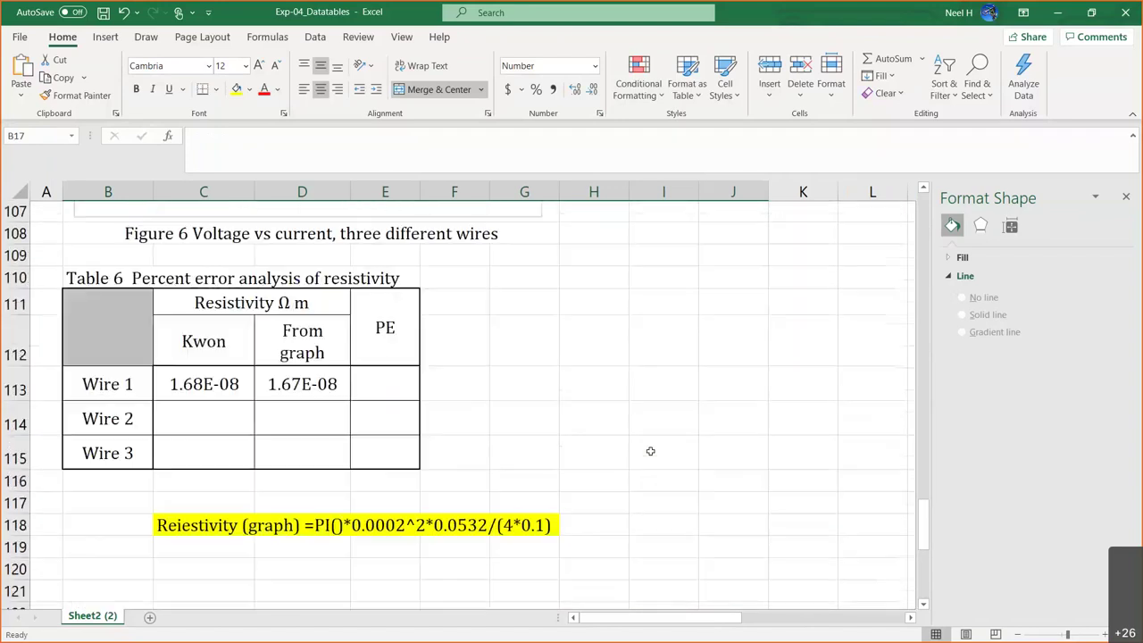
Step: Adjust decimals so C113 shows 1.68E-08 and D113 shows 1.671E-08
left_click(301, 381)
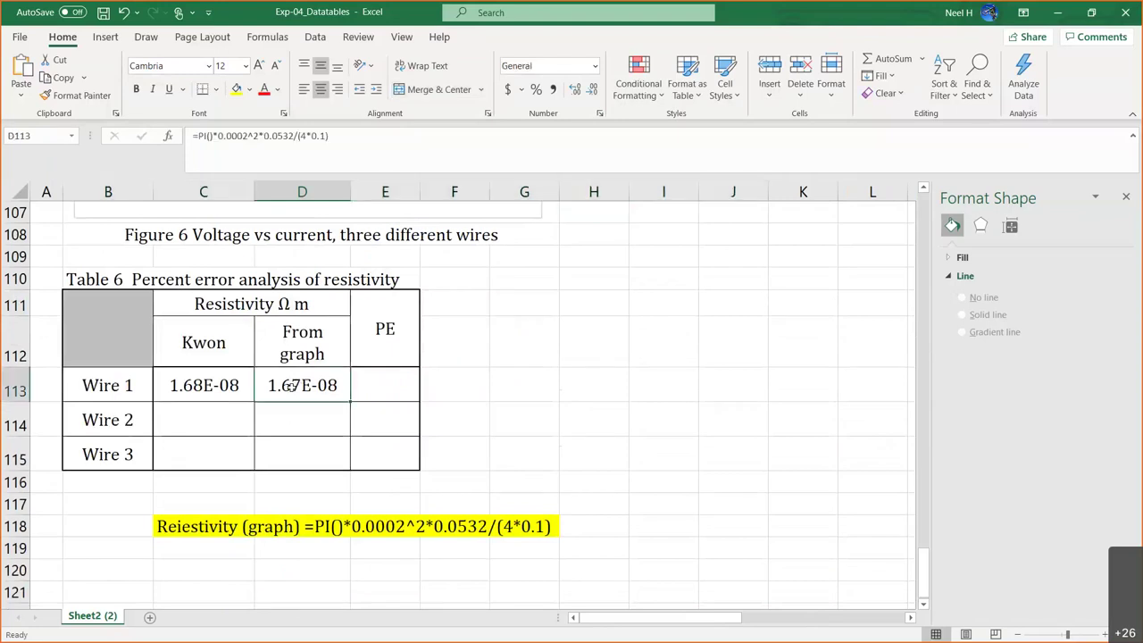
left_click_drag(198, 390, 383, 445)
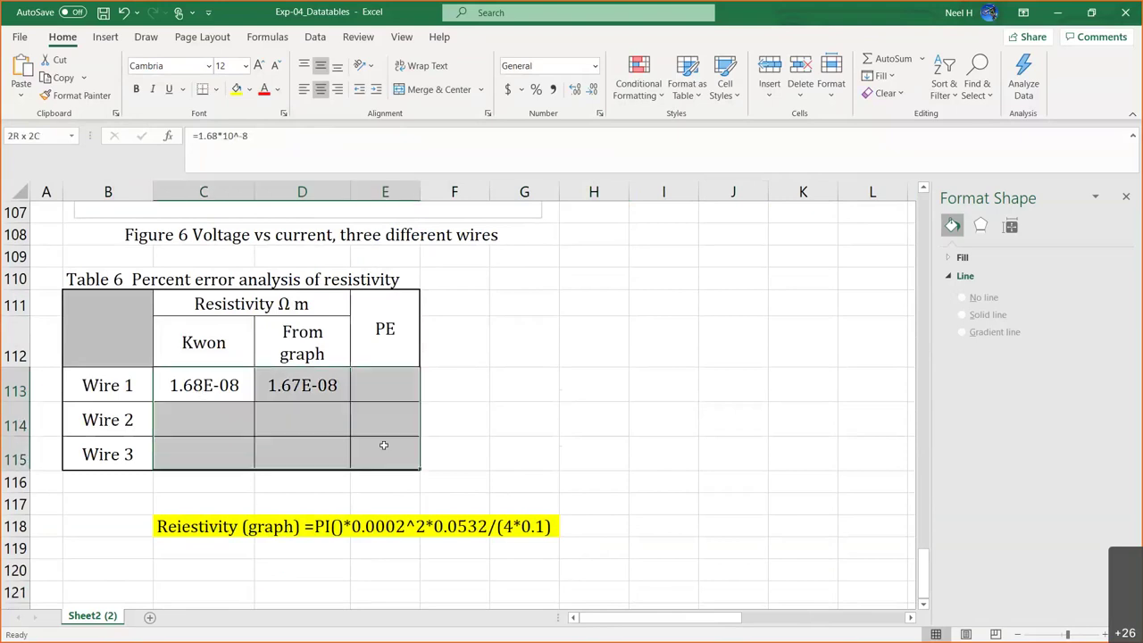
left_click(591, 90)
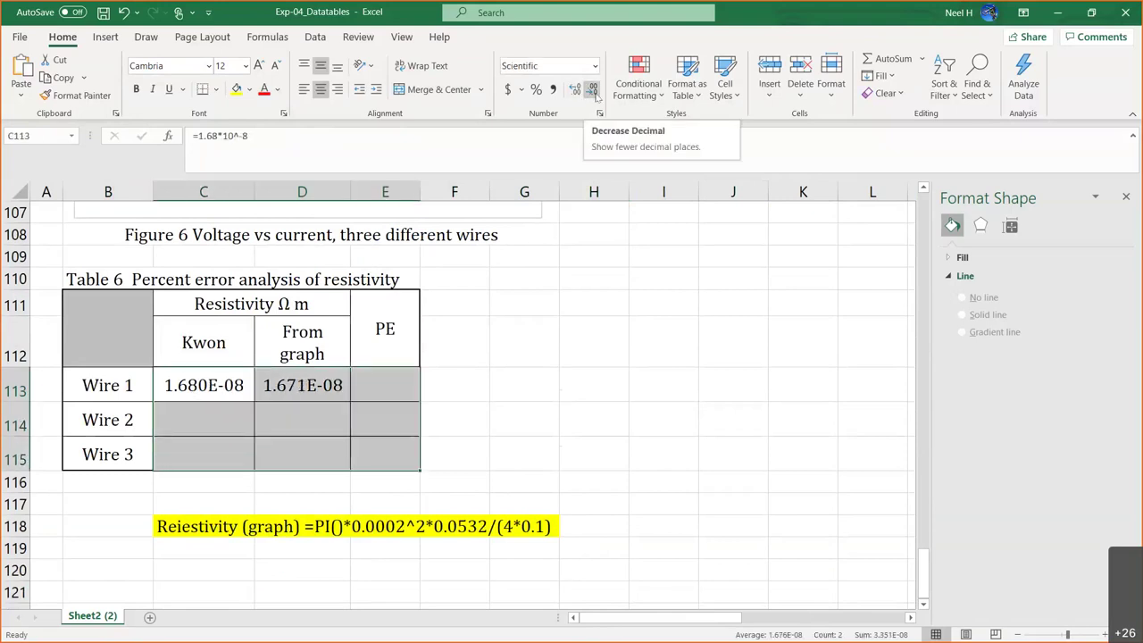
left_click(593, 92)
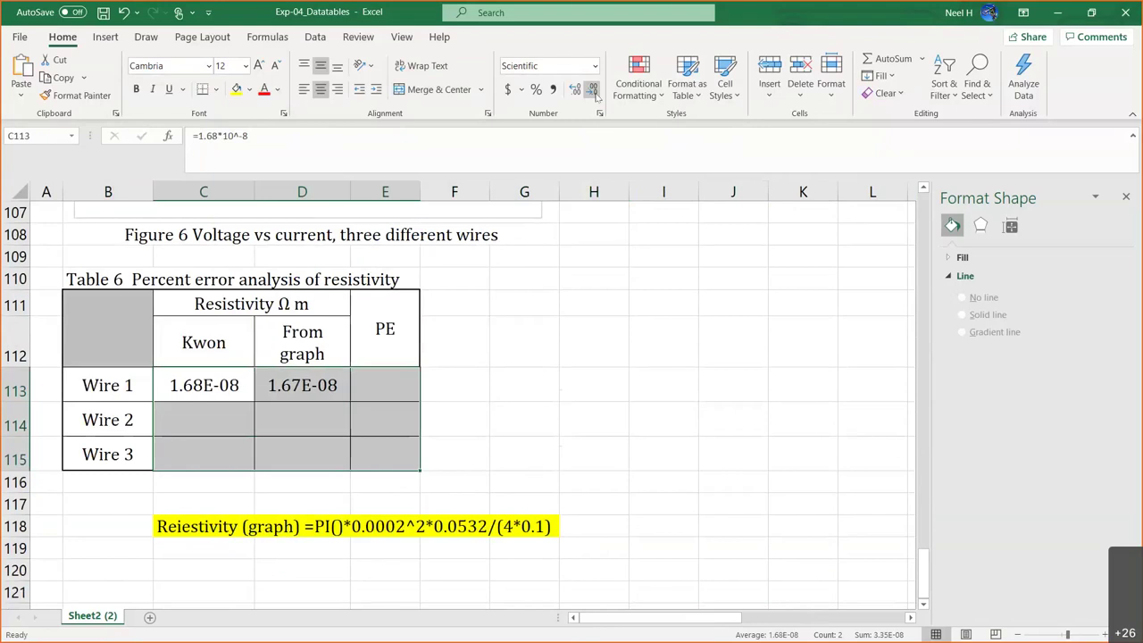
left_click(576, 90)
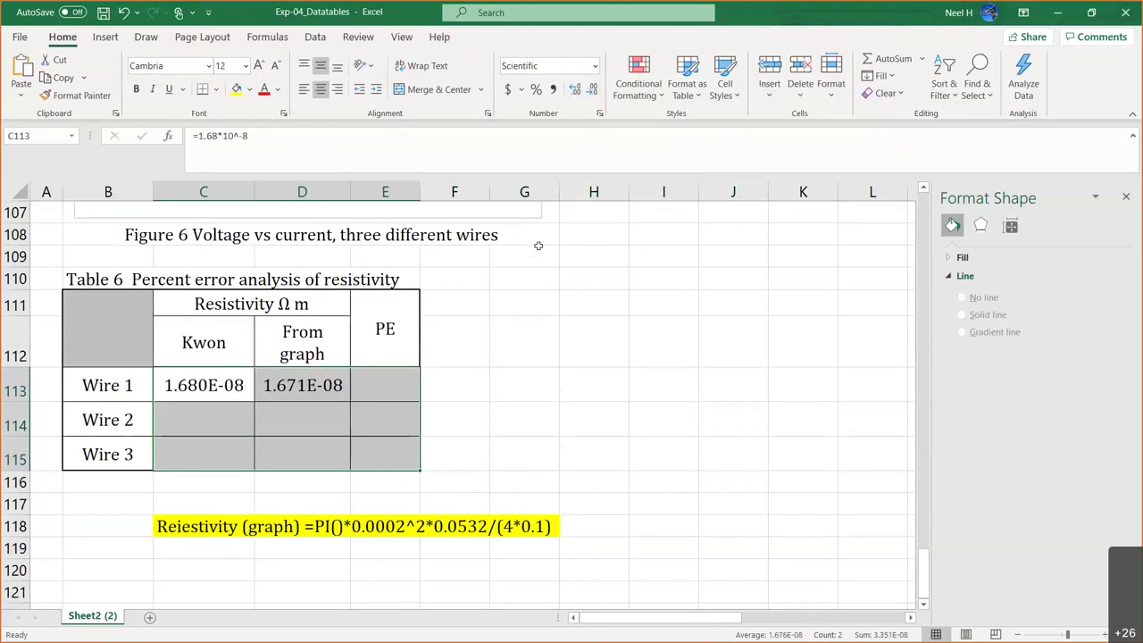
left_click_drag(313, 387, 393, 456)
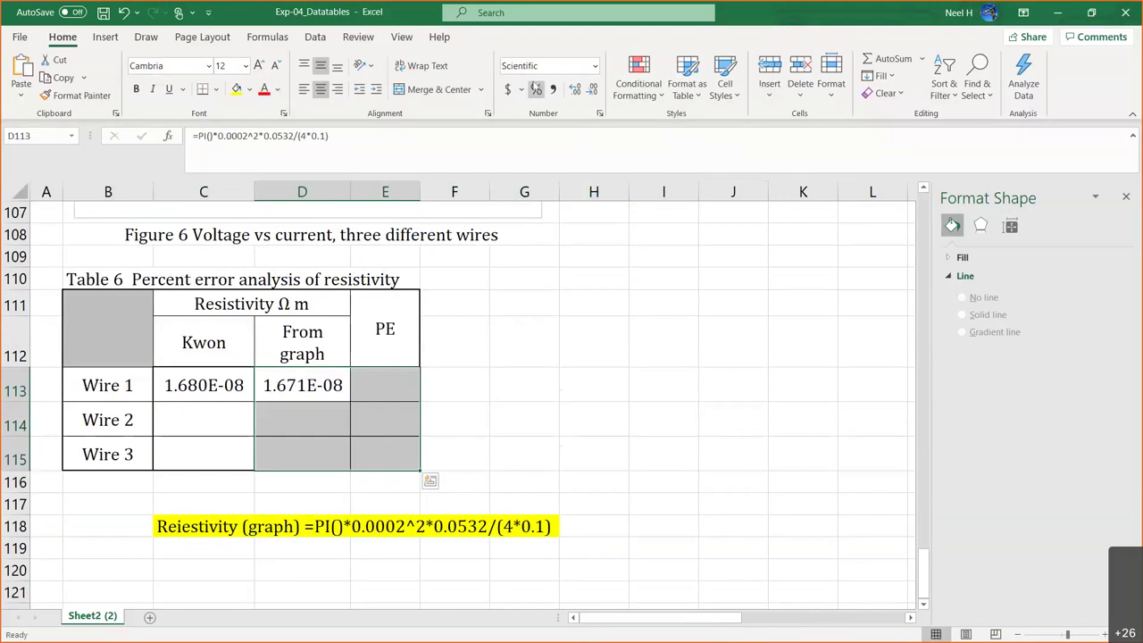
left_click_drag(202, 390, 223, 451)
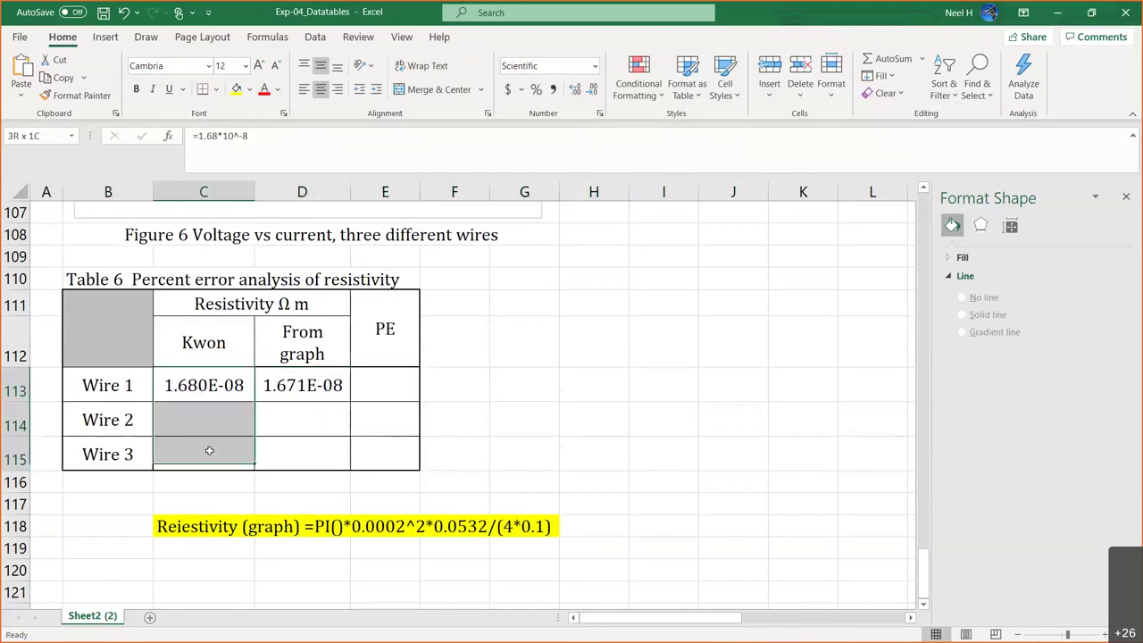
left_click(591, 90)
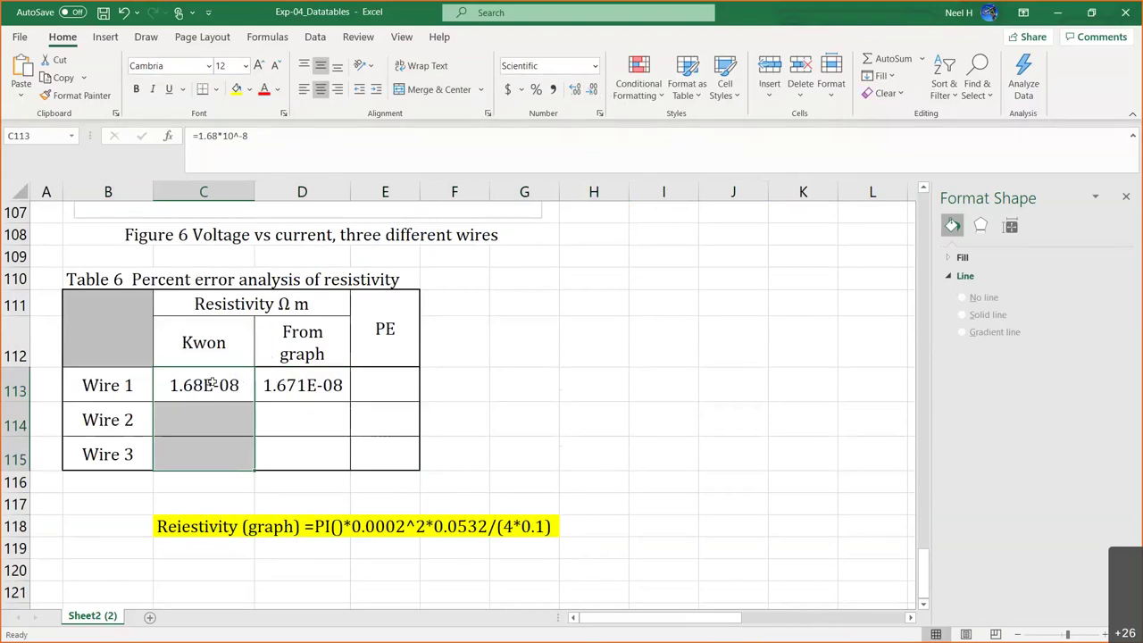
left_click_drag(281, 394, 396, 453)
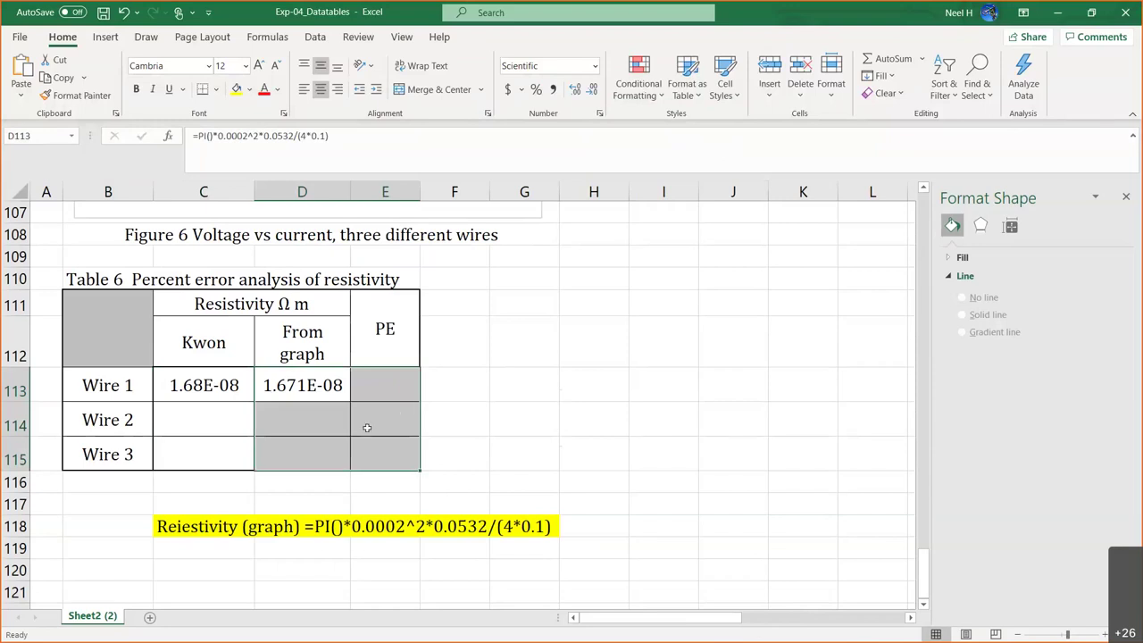
Step: Narrow then re-widen column D so 1.671E-08 displays instead of hash marks
left_click(331, 187)
left_click_drag(348, 188, 320, 192)
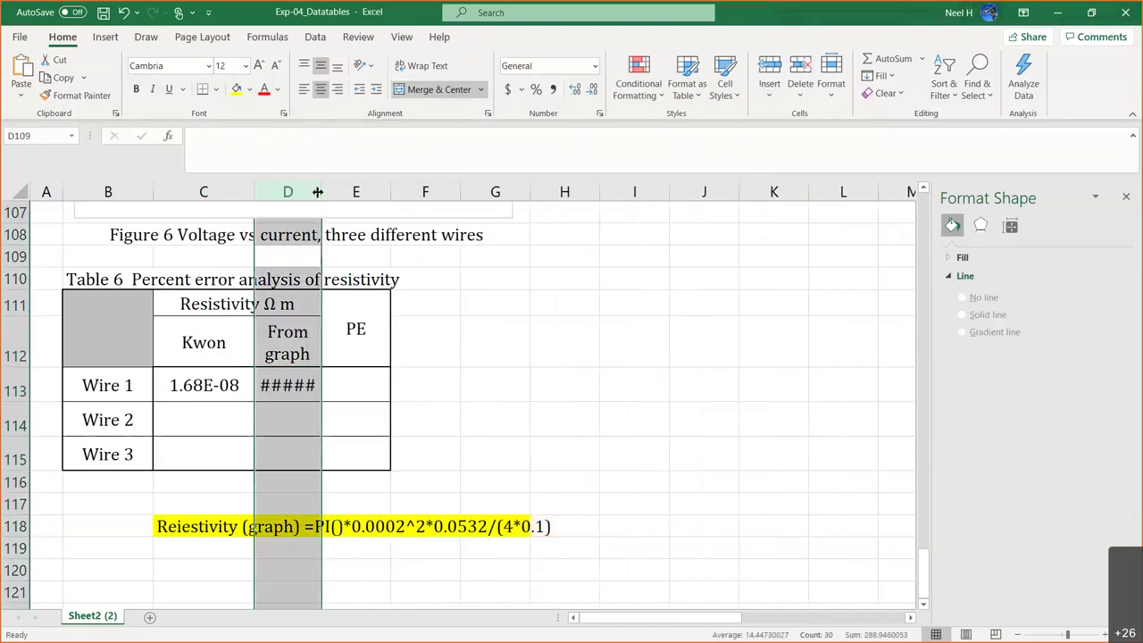
left_click(290, 386)
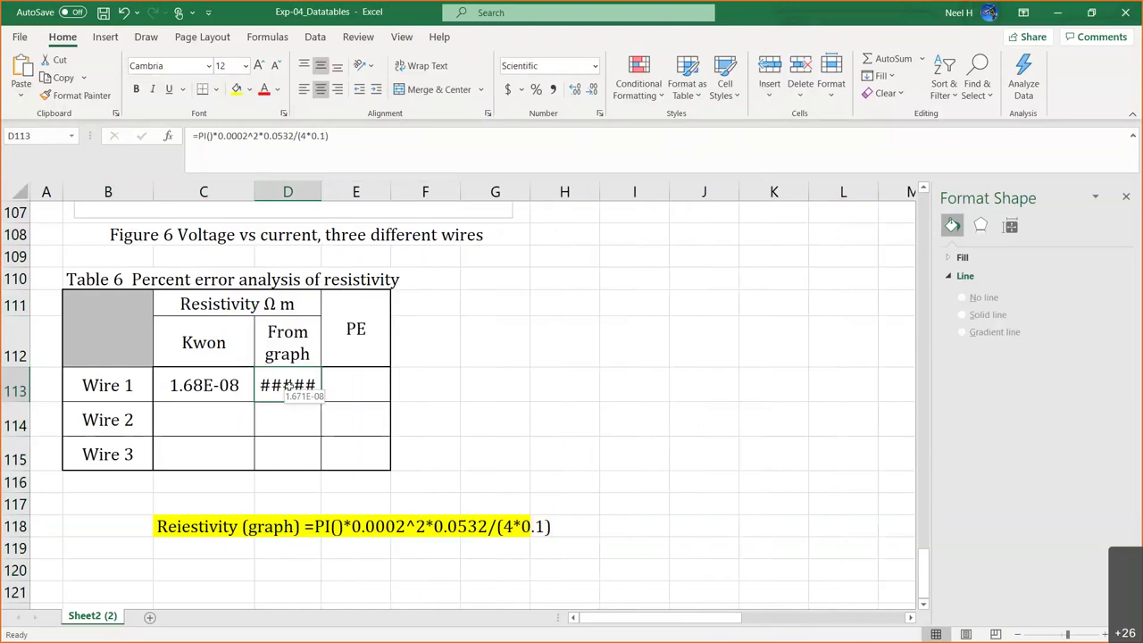
left_click(288, 192)
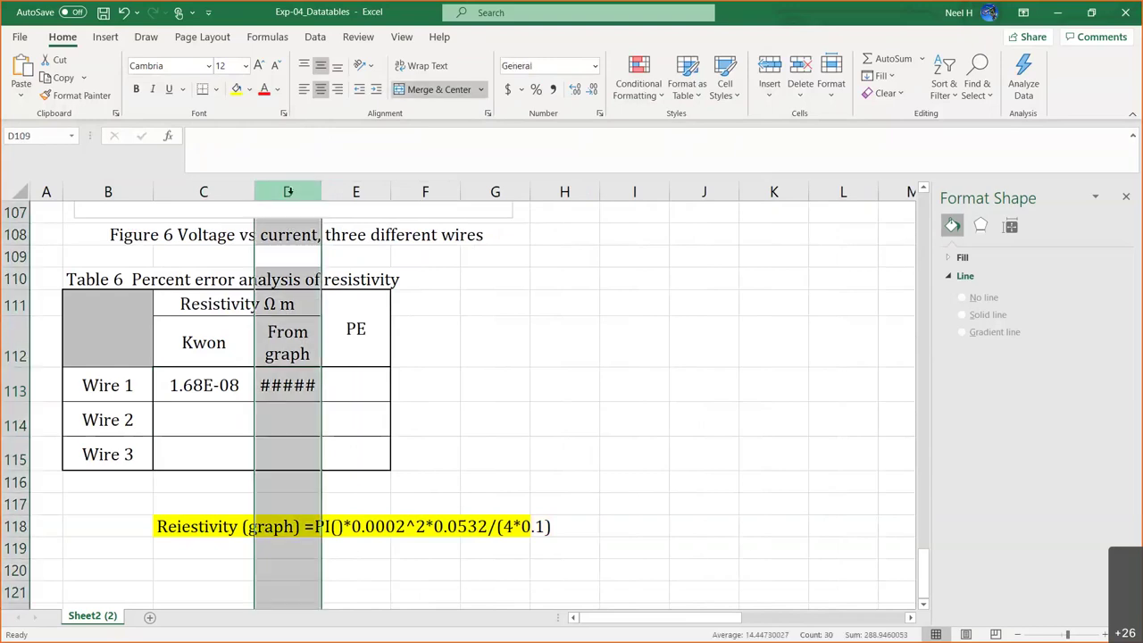
left_click_drag(322, 192, 348, 192)
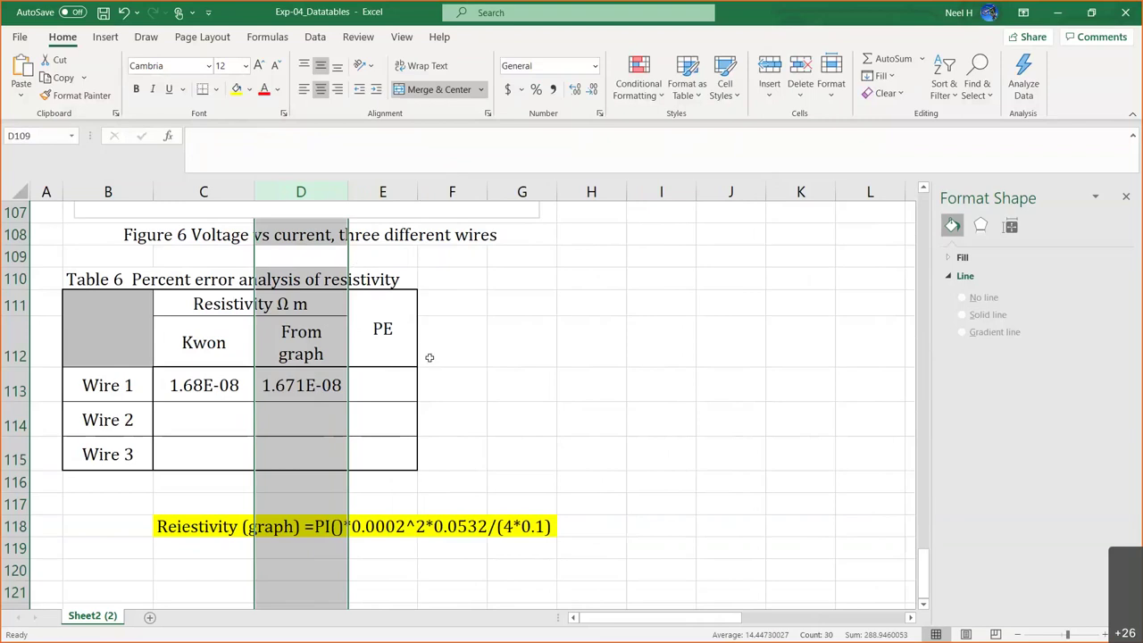
Step: Enter =ABS(C113-D113)/C113*100 in E113, giving Wire 1's percent error 5.162E-01
left_click(444, 416)
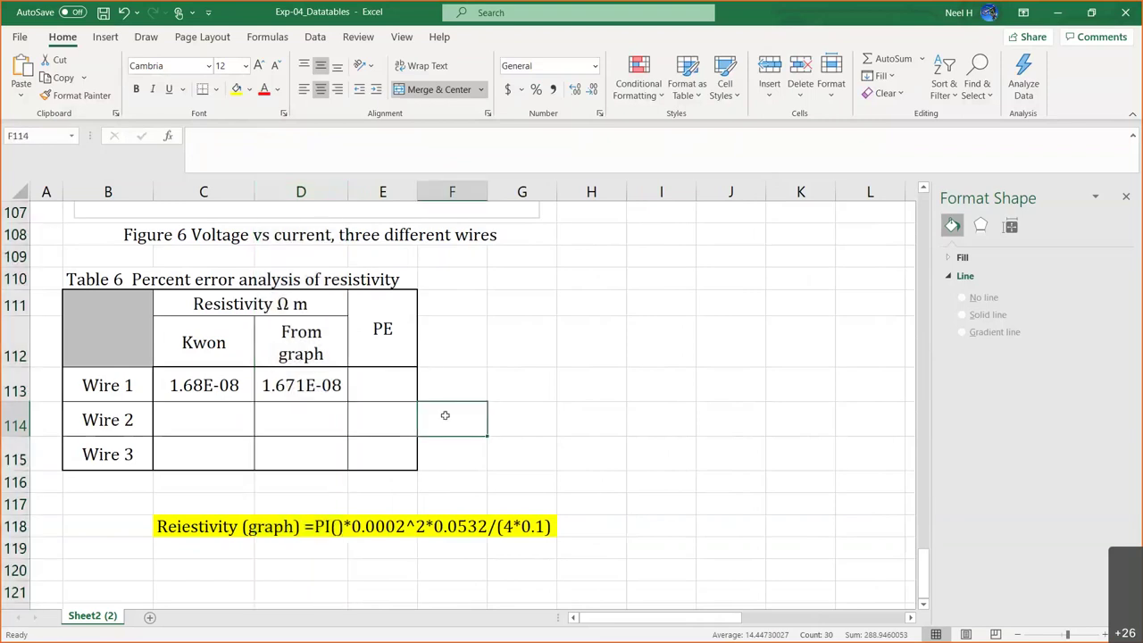
left_click(387, 385)
type("=")
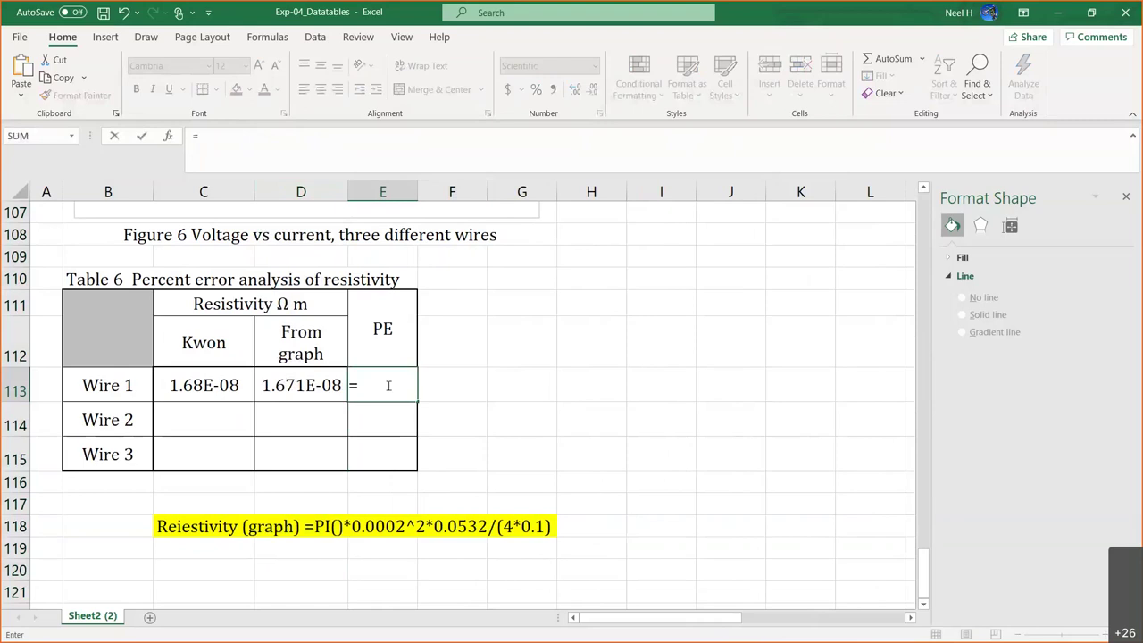
type("ABS(")
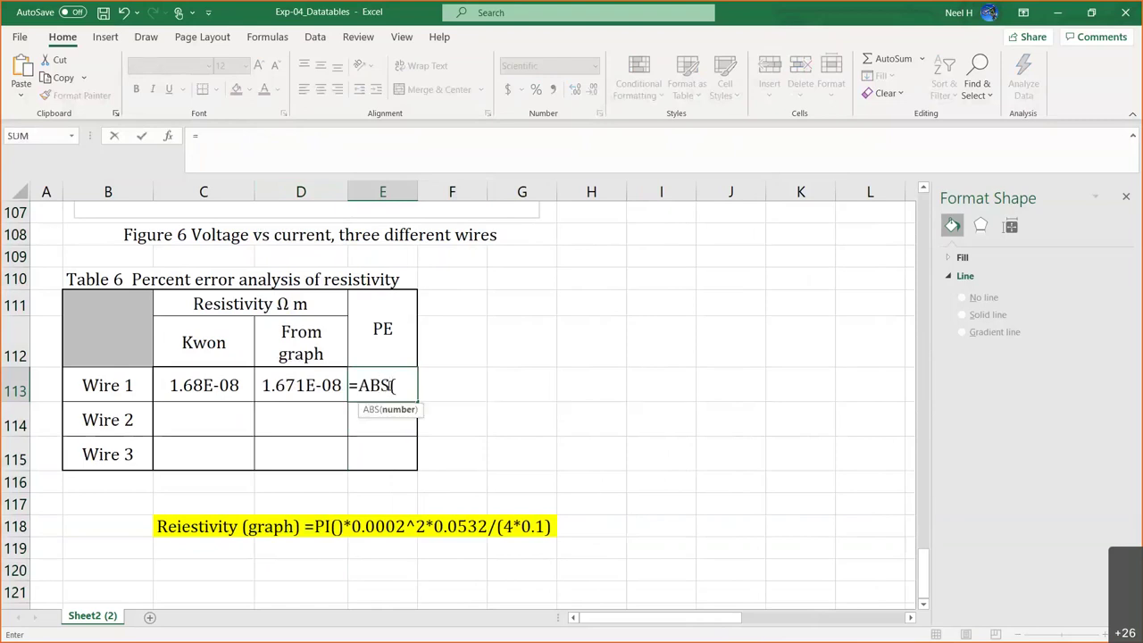
left_click(204, 385)
type("-")
left_click(265, 385)
type(")/")
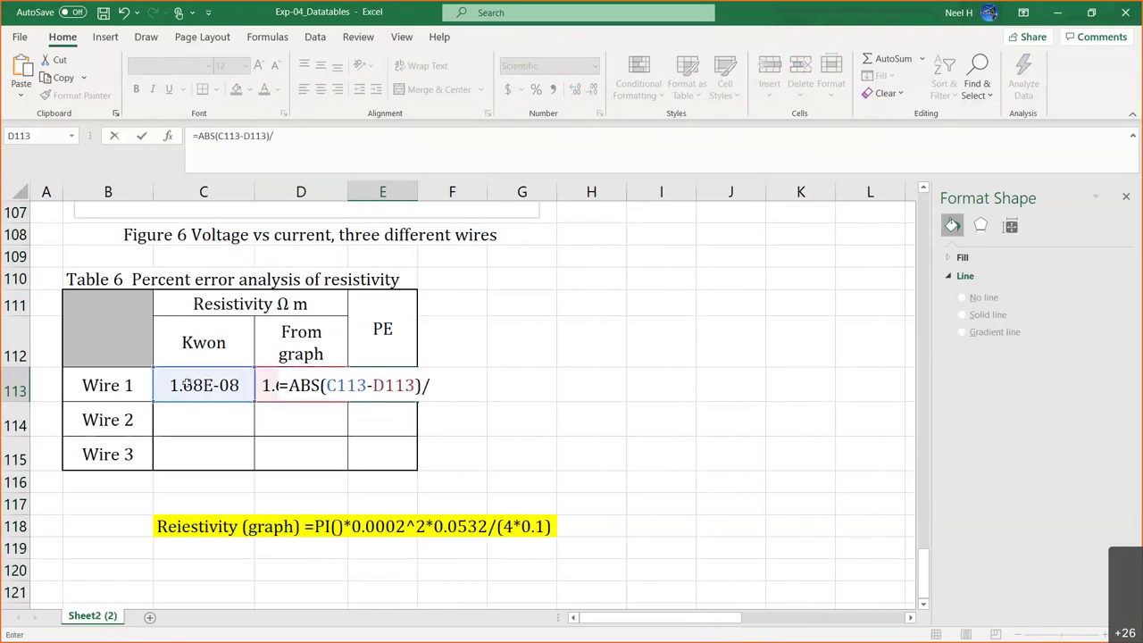
left_click(185, 384)
type("*100")
key("Return")
left_click(398, 385)
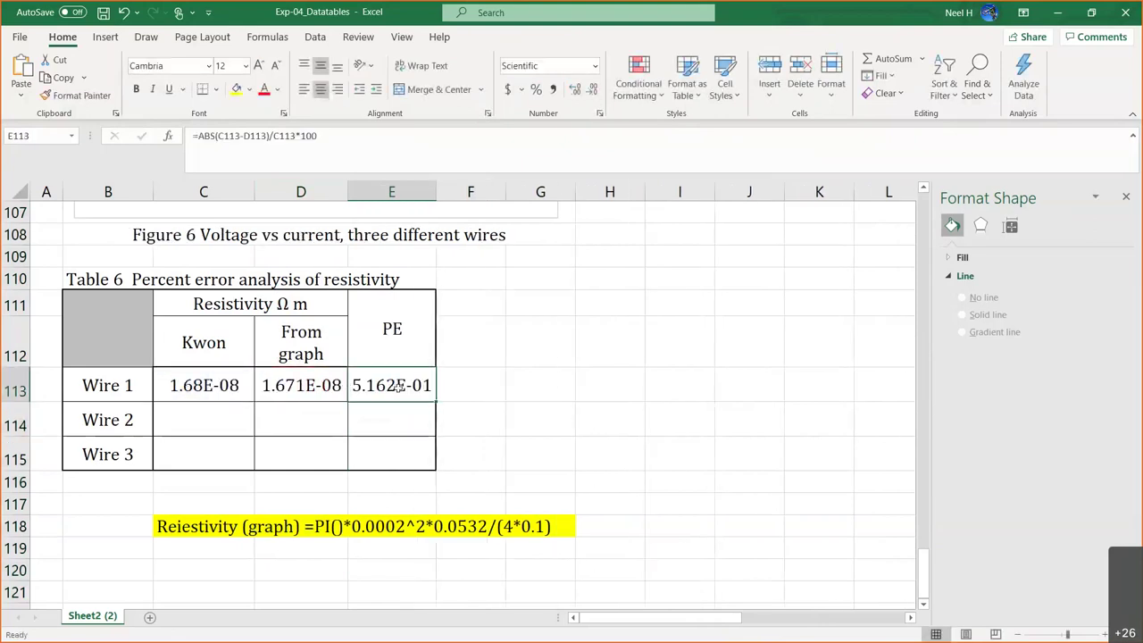
left_click_drag(398, 420, 397, 455)
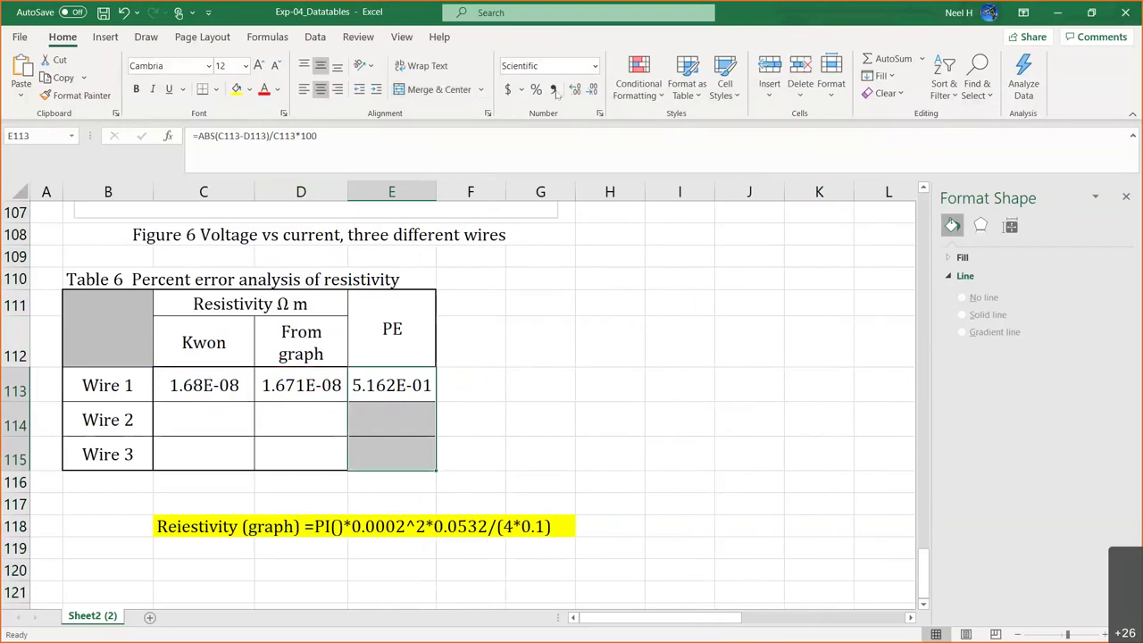
Step: Switch E113 from scientific to General format and reduce decimals until it reads 0.52
left_click(595, 66)
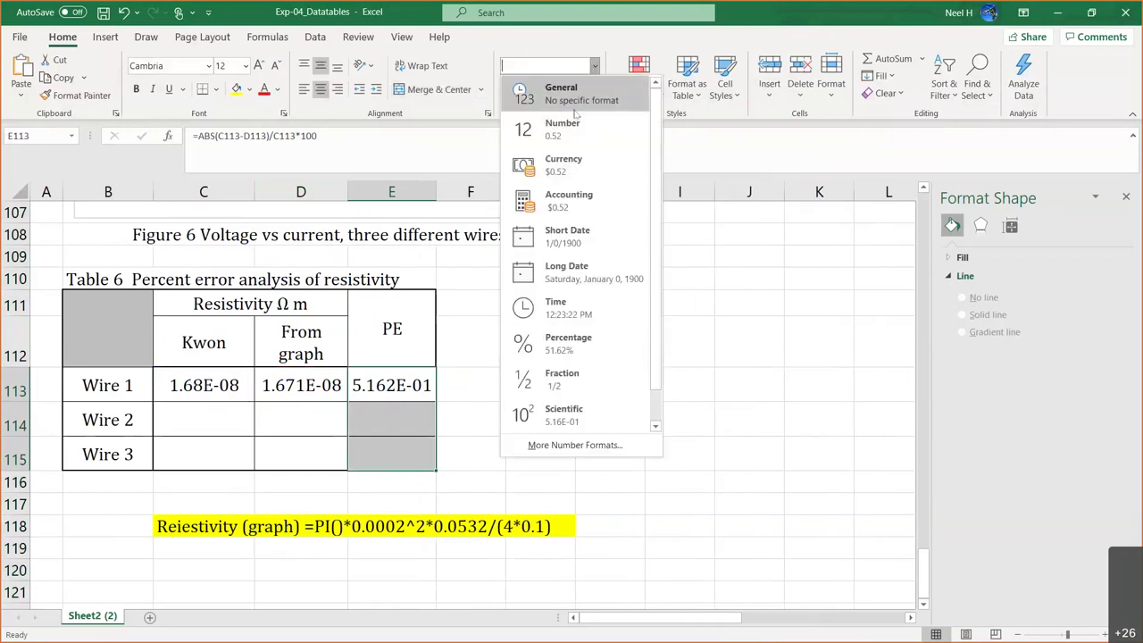
left_click(573, 93)
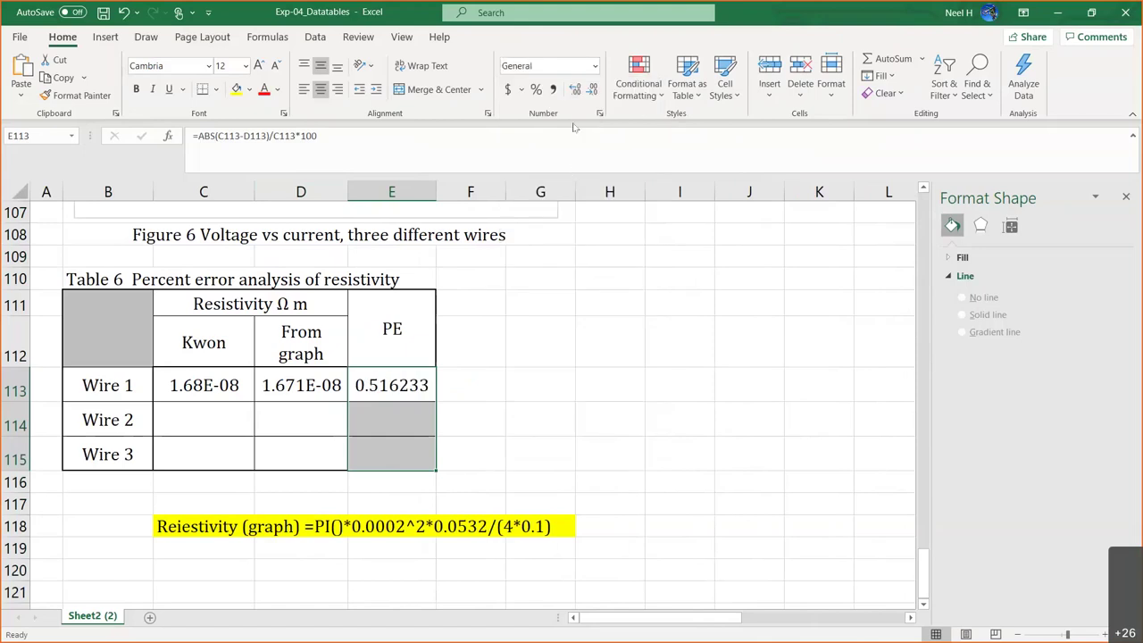
left_click(576, 89)
left_click(593, 90)
left_click(593, 90)
left_click(593, 90)
left_click(593, 90)
left_click(593, 91)
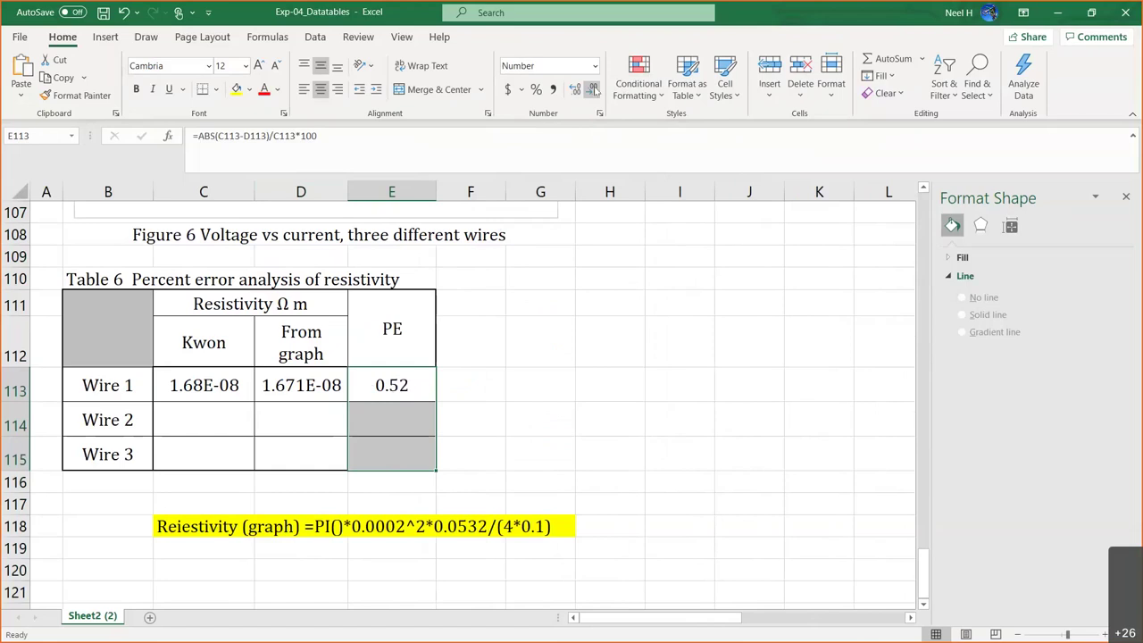
left_click(478, 390)
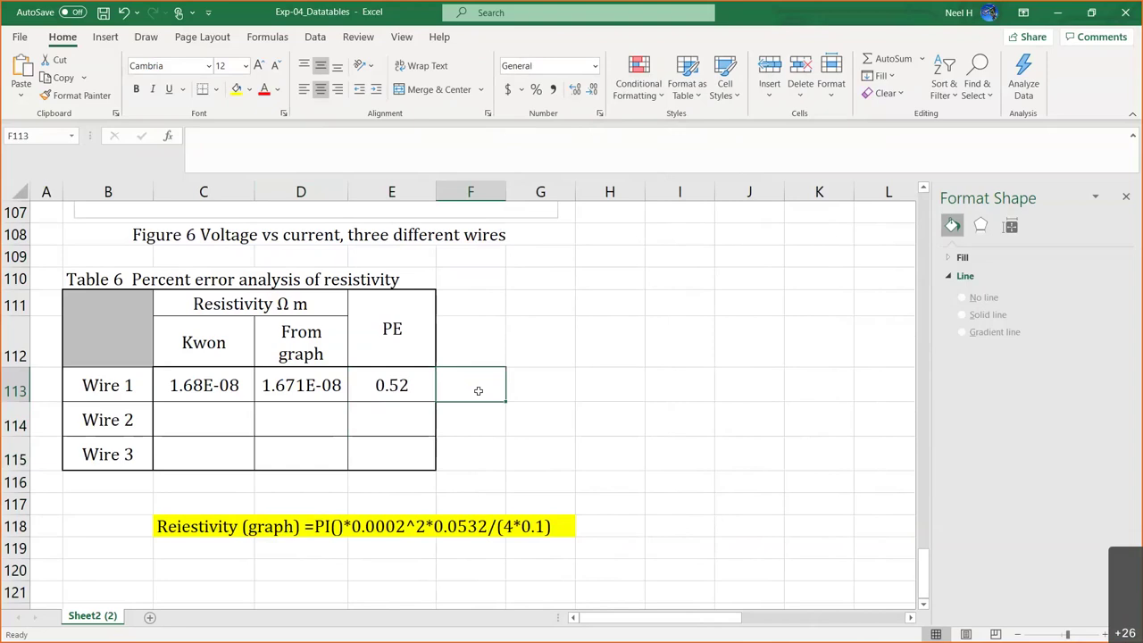
left_click_drag(383, 390, 396, 447)
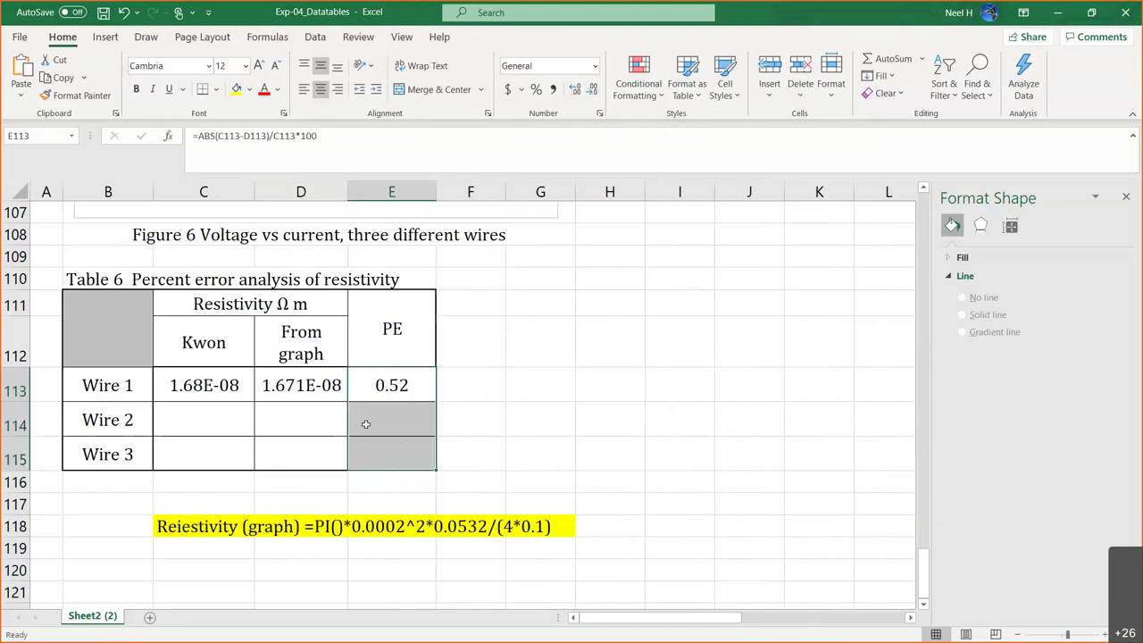
left_click(315, 387)
left_click_drag(313, 414, 310, 445)
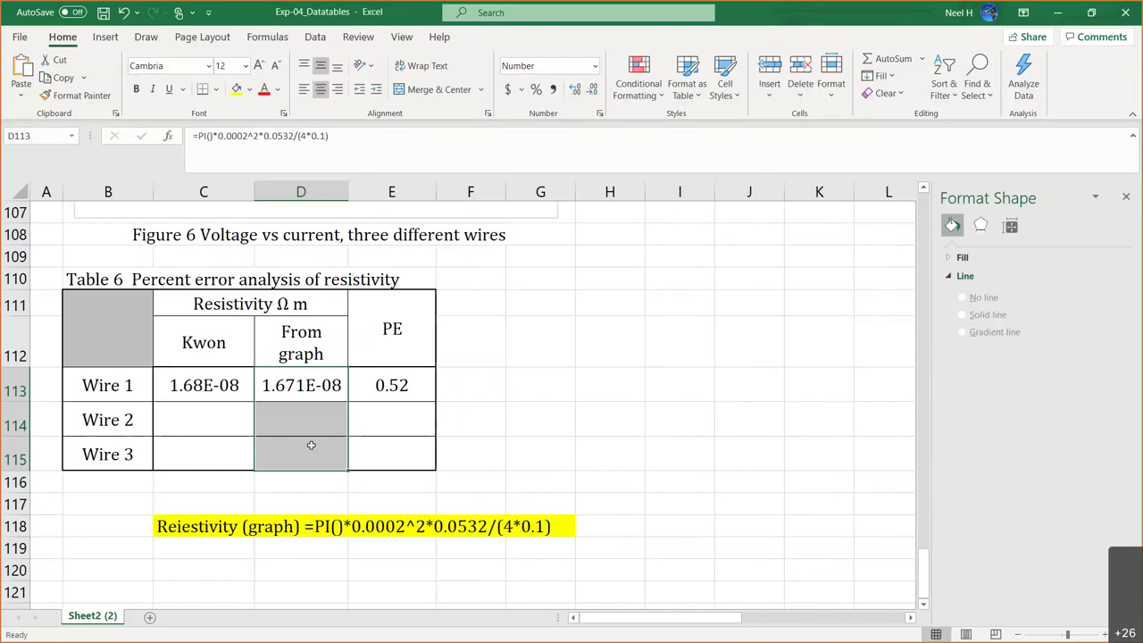
left_click_drag(207, 384, 203, 447)
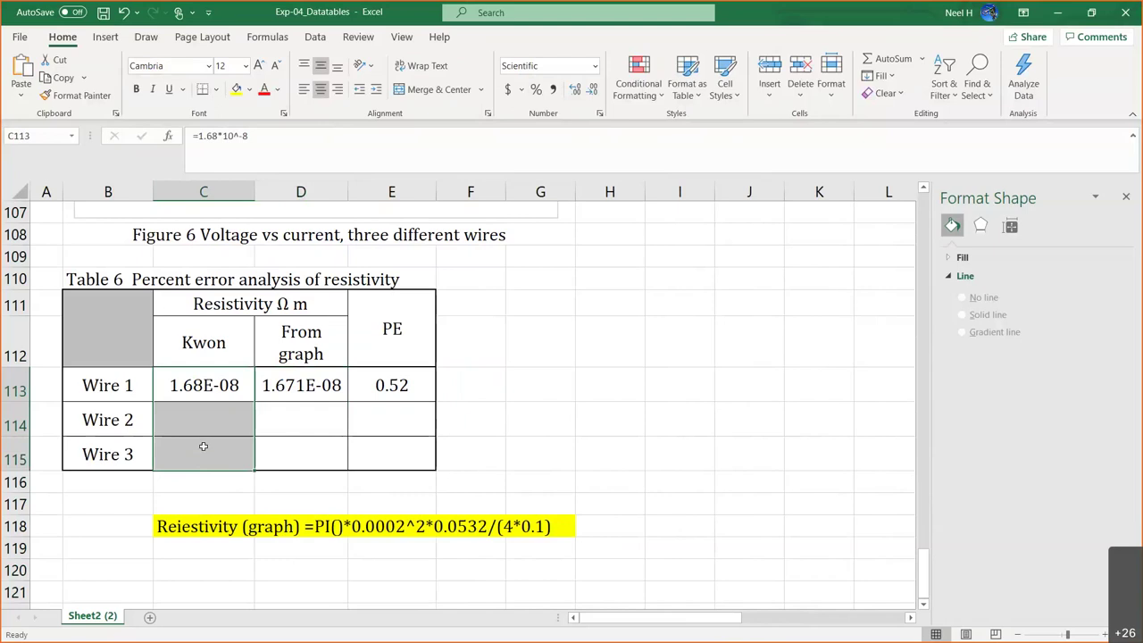
left_click(382, 392)
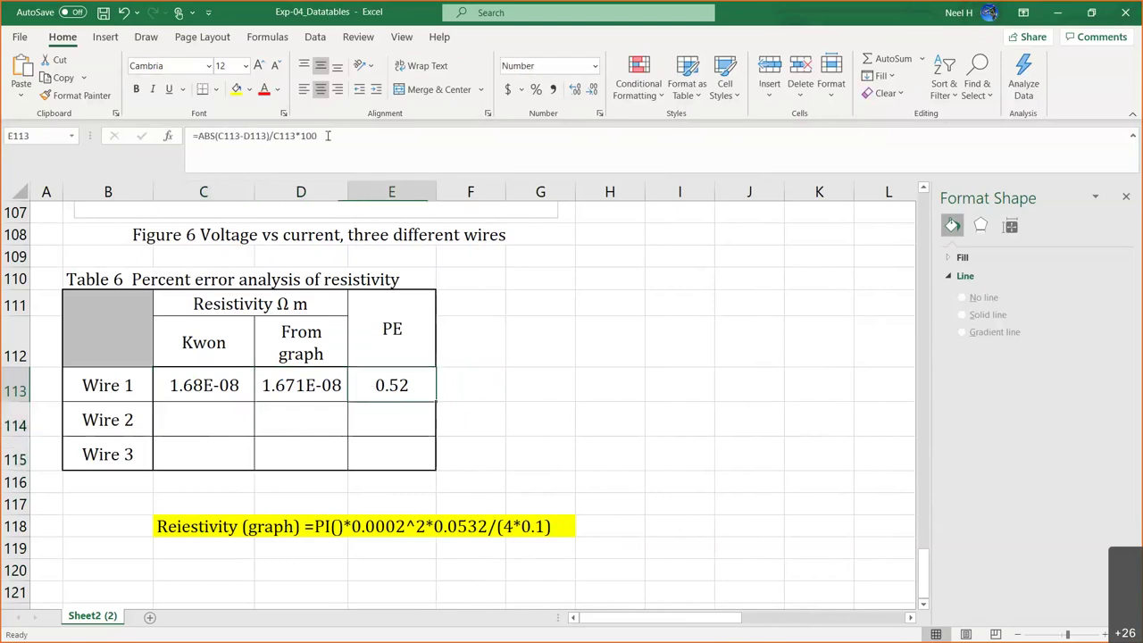
left_click_drag(317, 136, 139, 135)
key("ctrl+c")
left_click(139, 137)
Step: Add 'PE(wire 1) =ABS(C113-D113)/C113*100' in C119, merged across C:G, left-aligned, yellow
left_click(207, 544)
type("PE(")
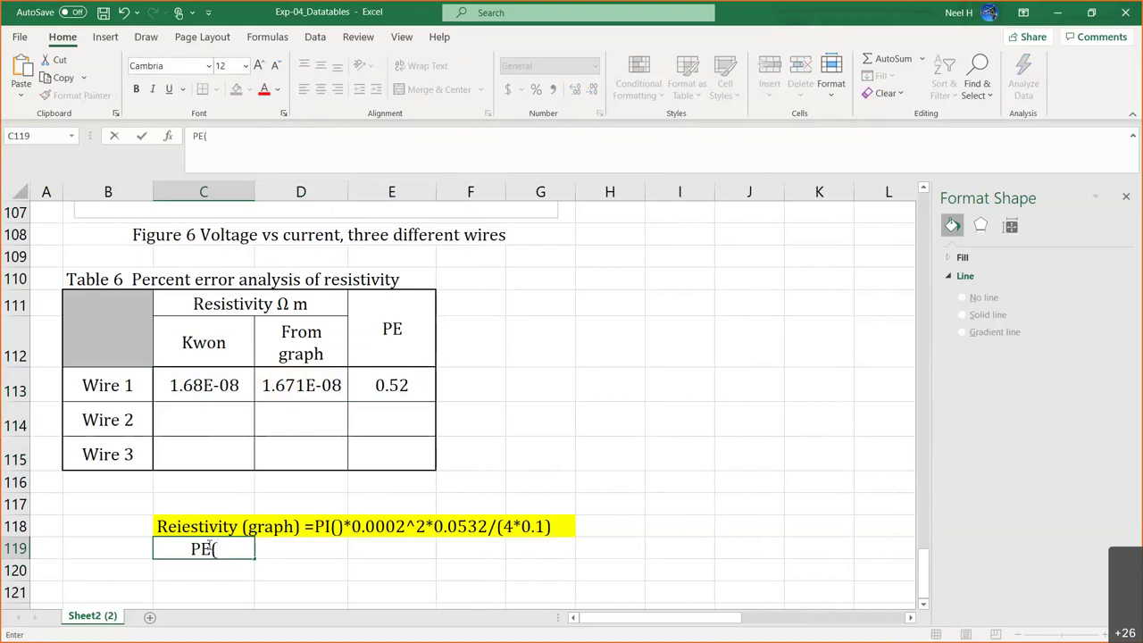
type("wire 1)")
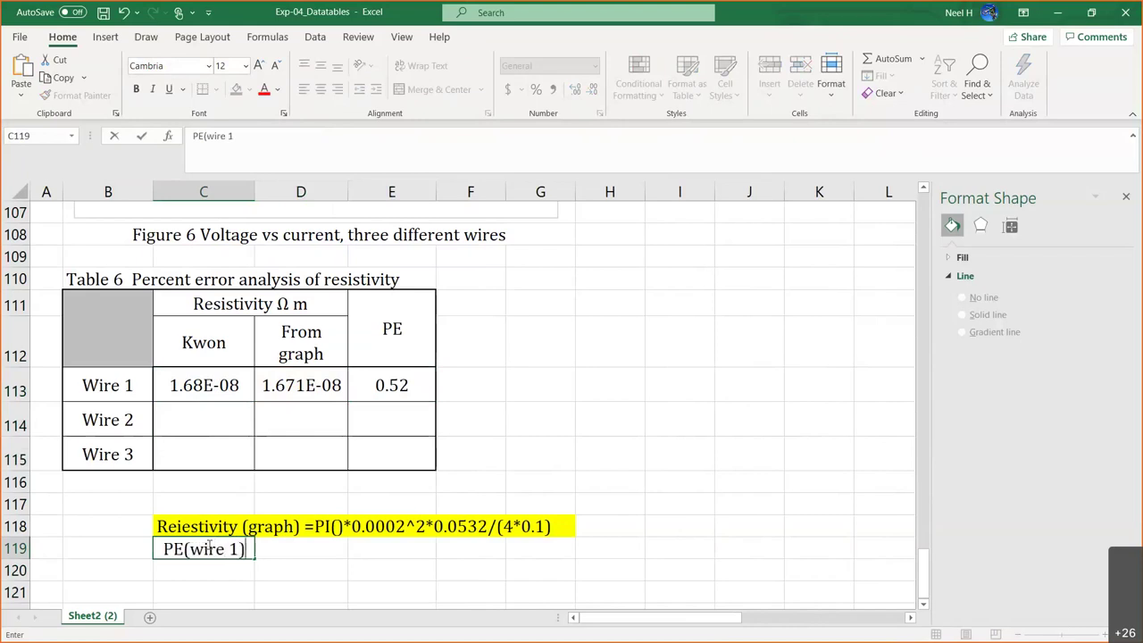
key("ctrl+v")
key("Return")
left_click_drag(207, 548, 565, 550)
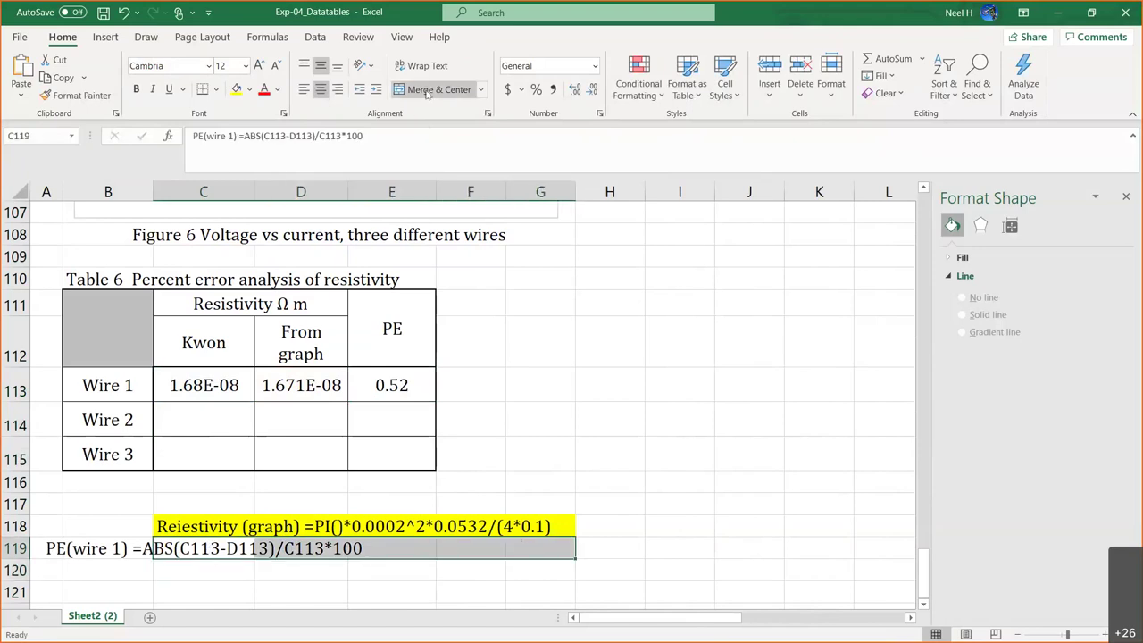
left_click(432, 89)
left_click(304, 90)
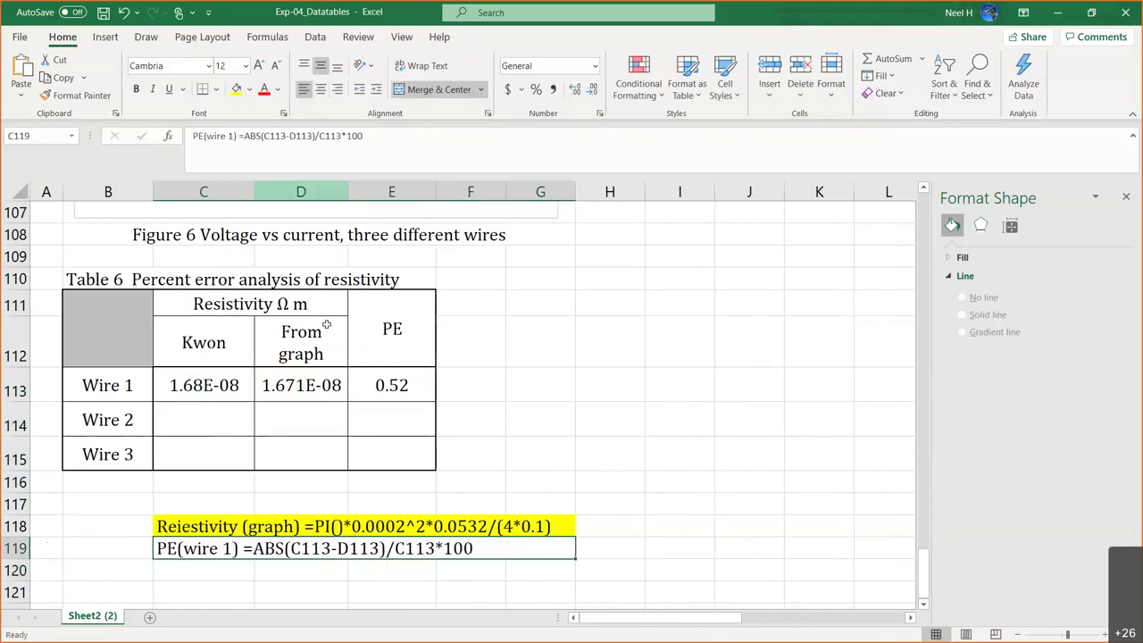
left_click(237, 90)
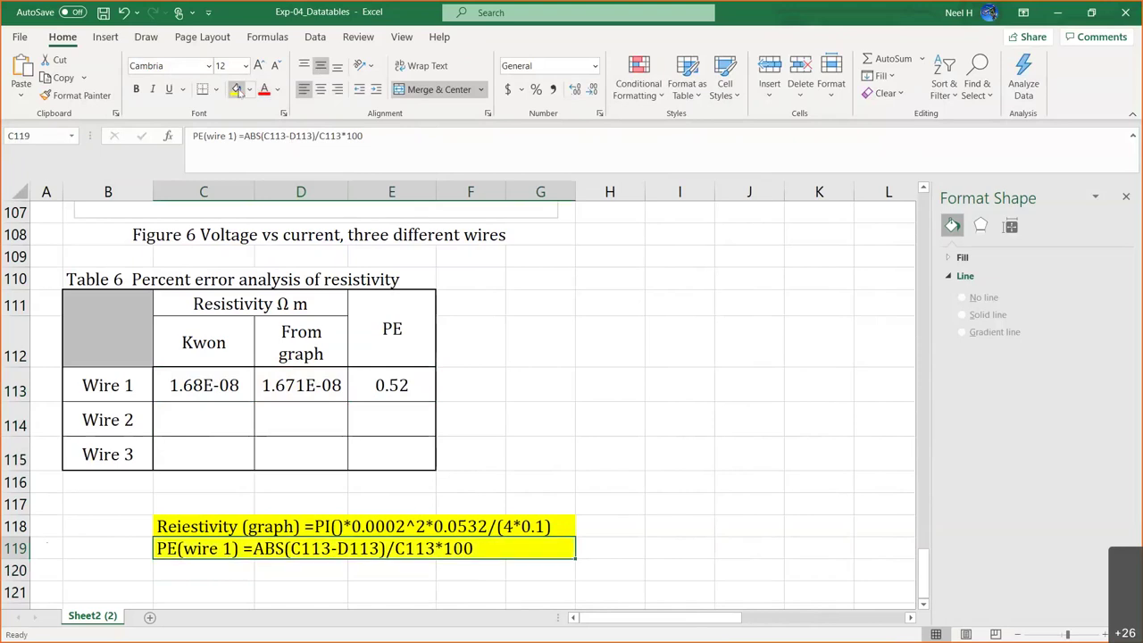
left_click(528, 462)
Step: Insert 'wire1,' into the C118 note and fill C118:H119 yellow
left_click(252, 527)
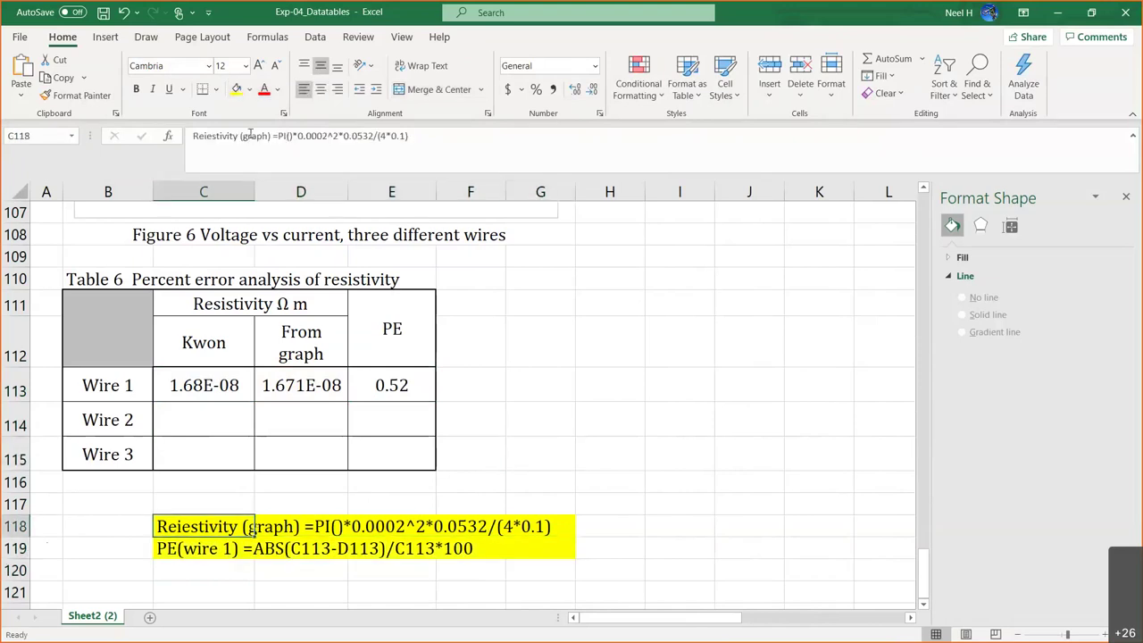
left_click(246, 135)
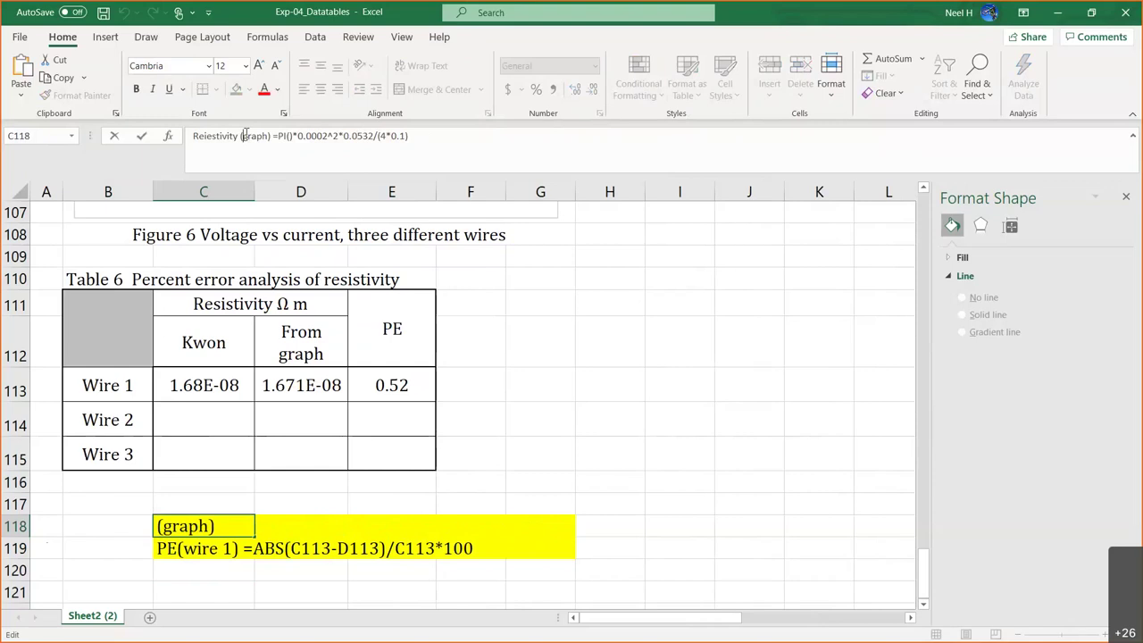
type("wire1,")
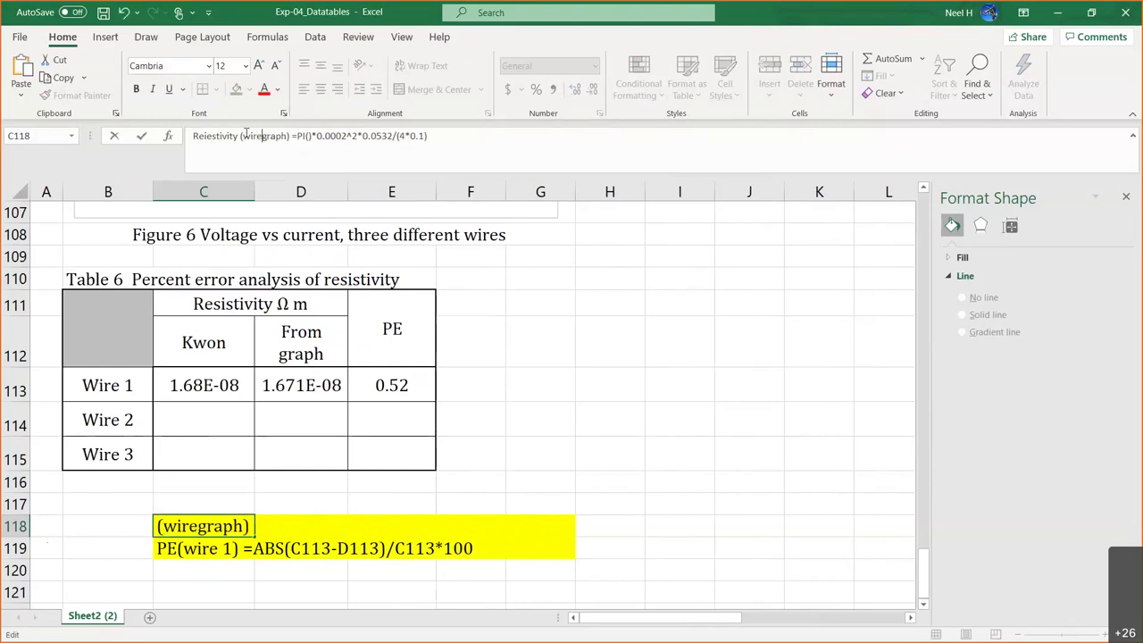
key("Return")
left_click_drag(228, 529, 607, 542)
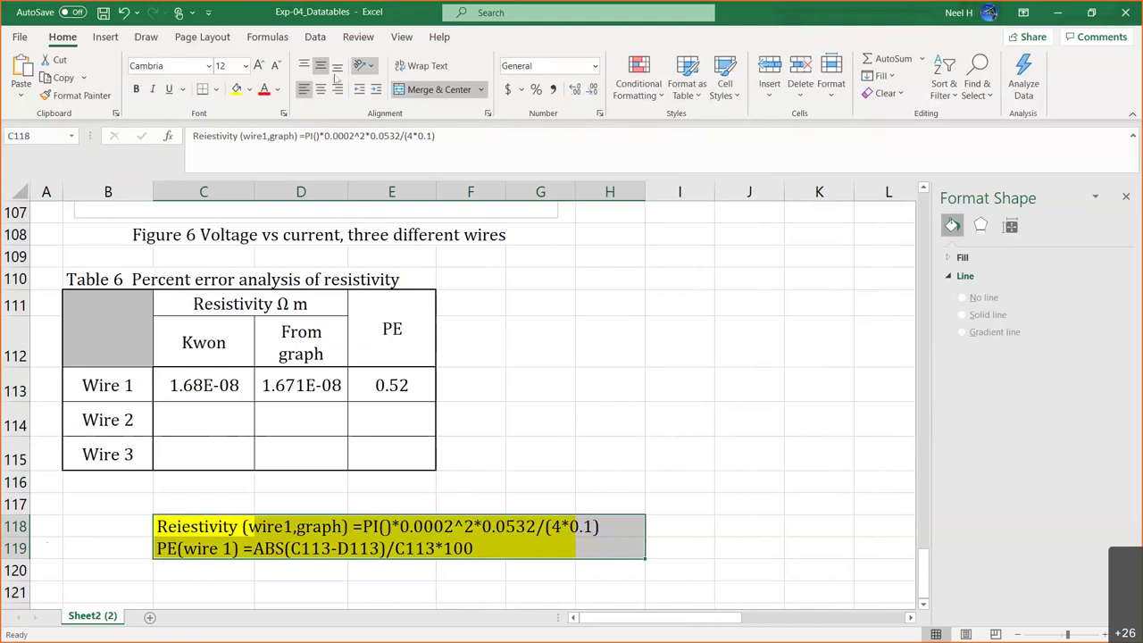
left_click(237, 90)
left_click(673, 327)
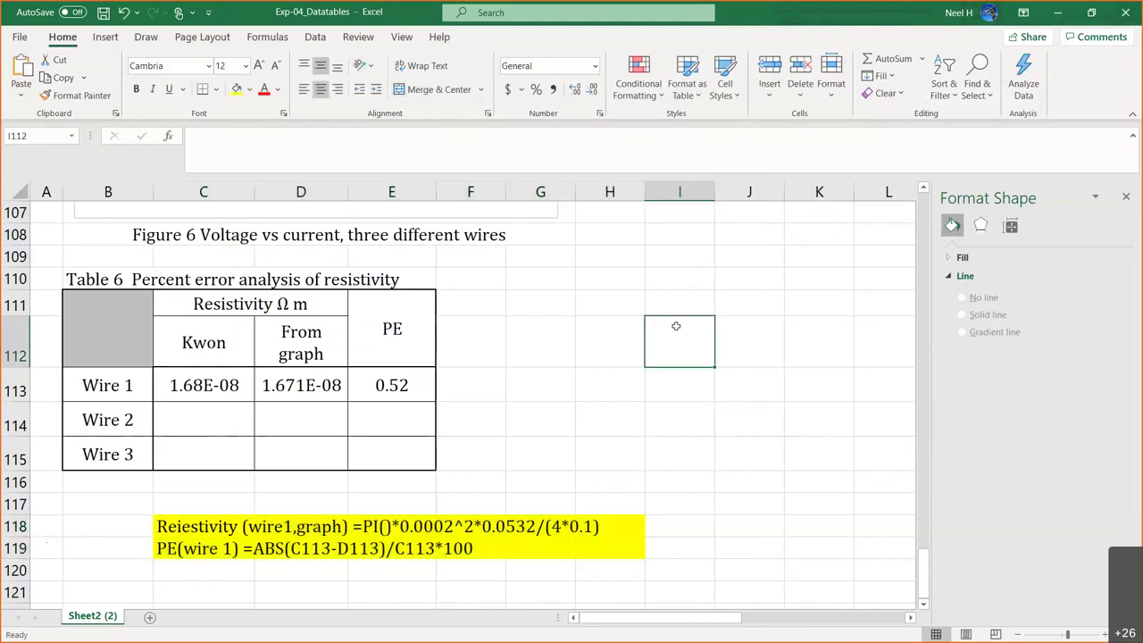
Step: Scroll to the copper data table and restore Excel down beside the Ohm's Law simulator
scroll(676, 331, "down", 3, "ctrl")
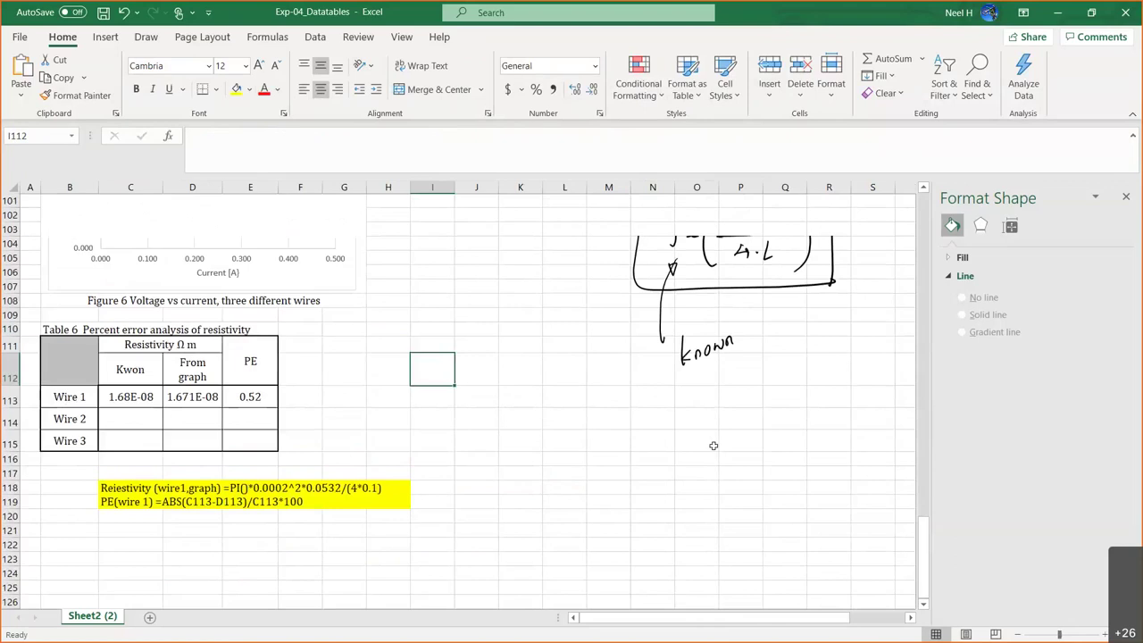
scroll(714, 445, "up", 3)
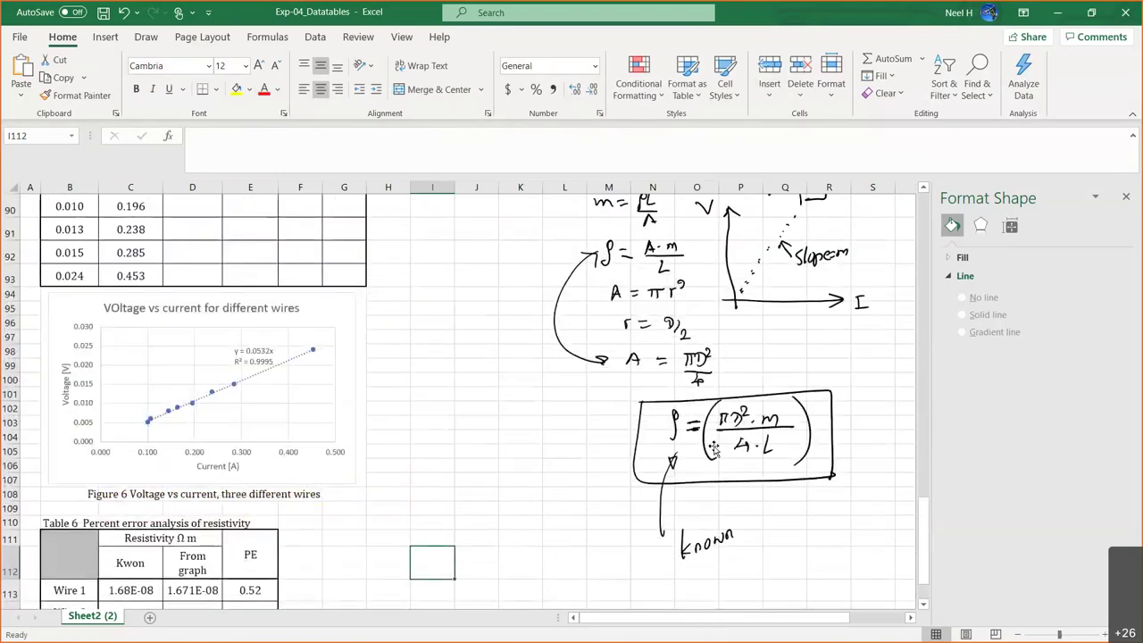
scroll(714, 445, "up", 2)
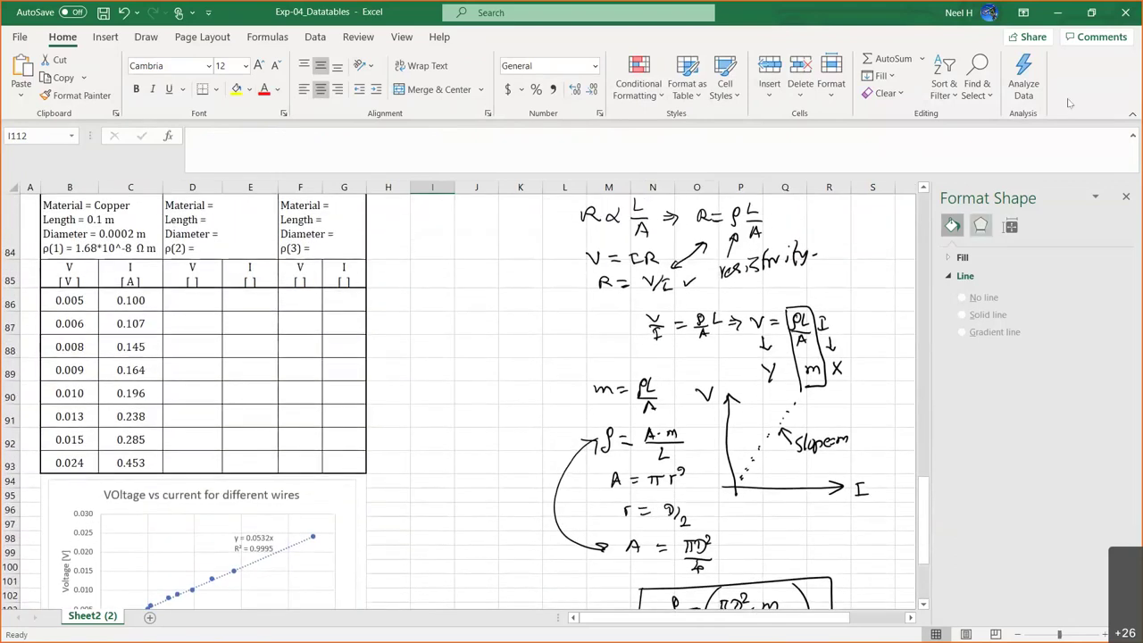
left_click(1088, 18)
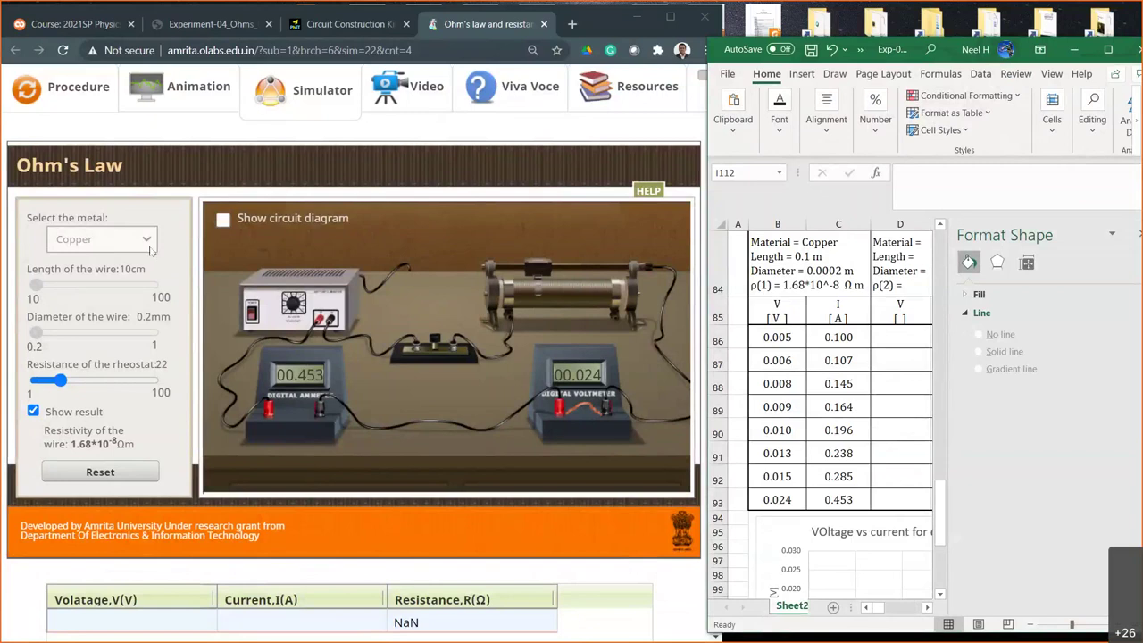
Step: Reset the Ohm's Law simulator to its defaults, leaving Silver as the selected metal
left_click(95, 469)
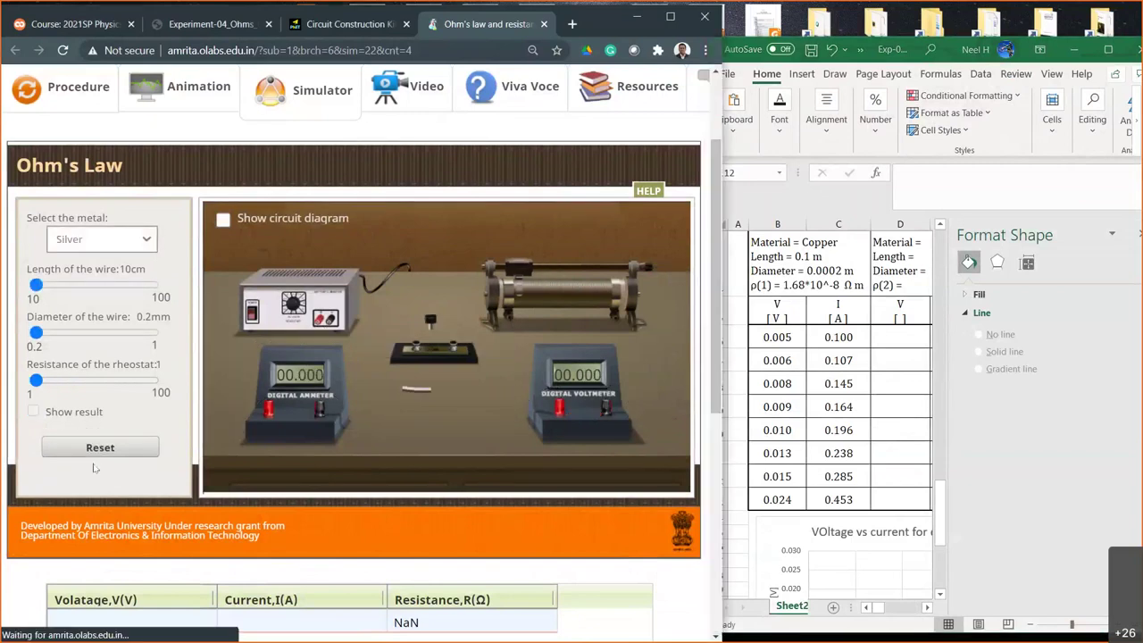
left_click(143, 238)
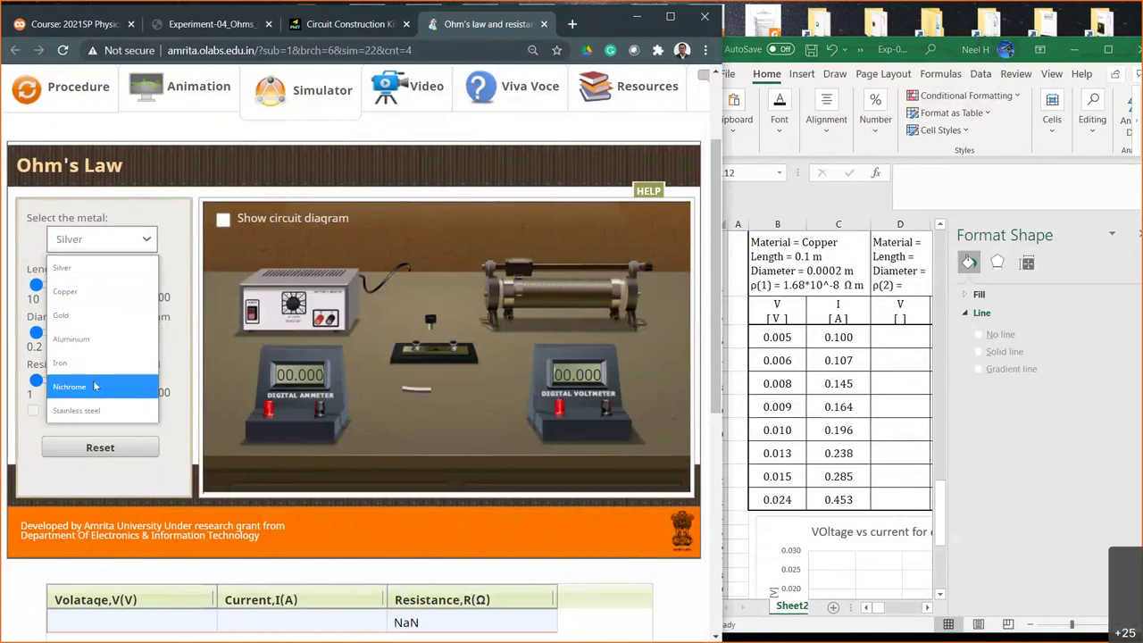
left_click(802, 379)
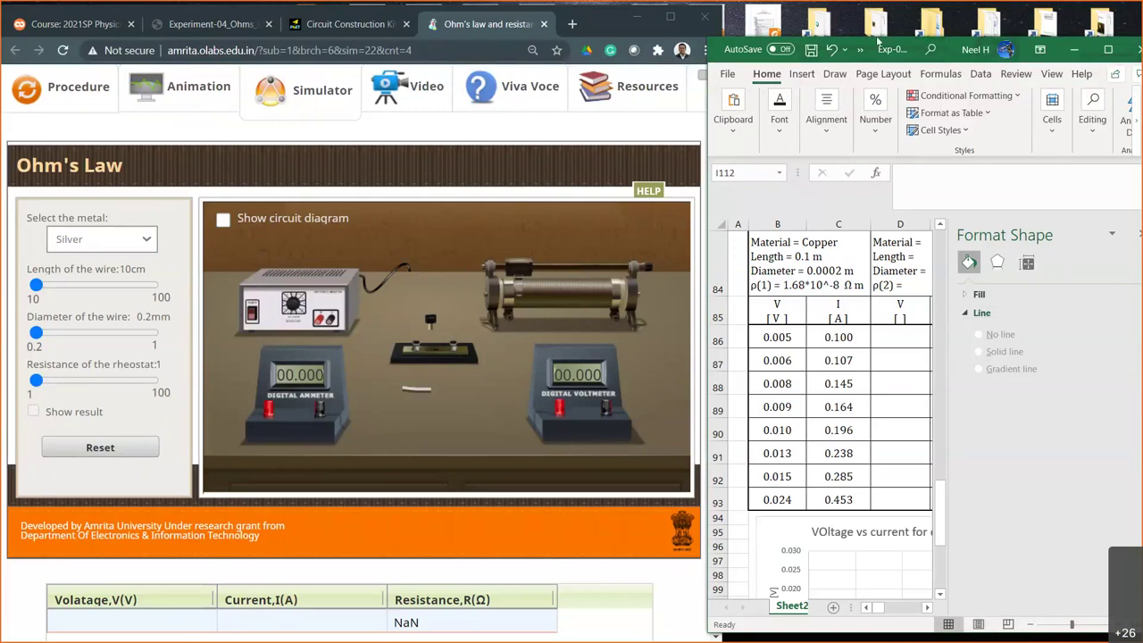
Step: Stretch Excel to full height, close Format Shape, and edit Wire 2's description in D84
key("super+shift+Up")
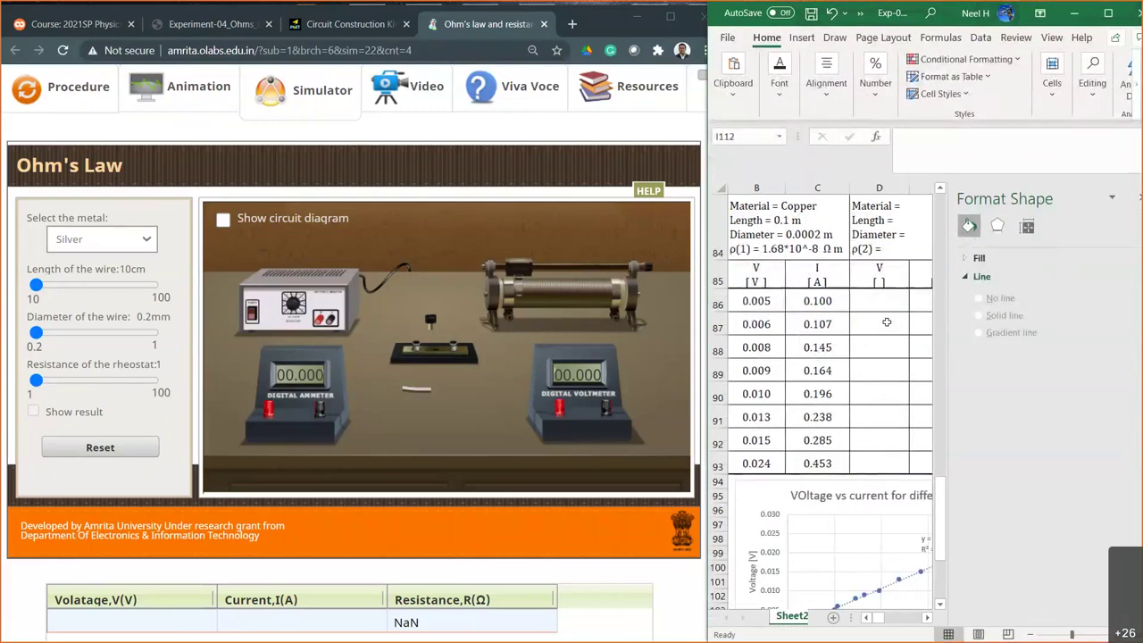
left_click(1139, 196)
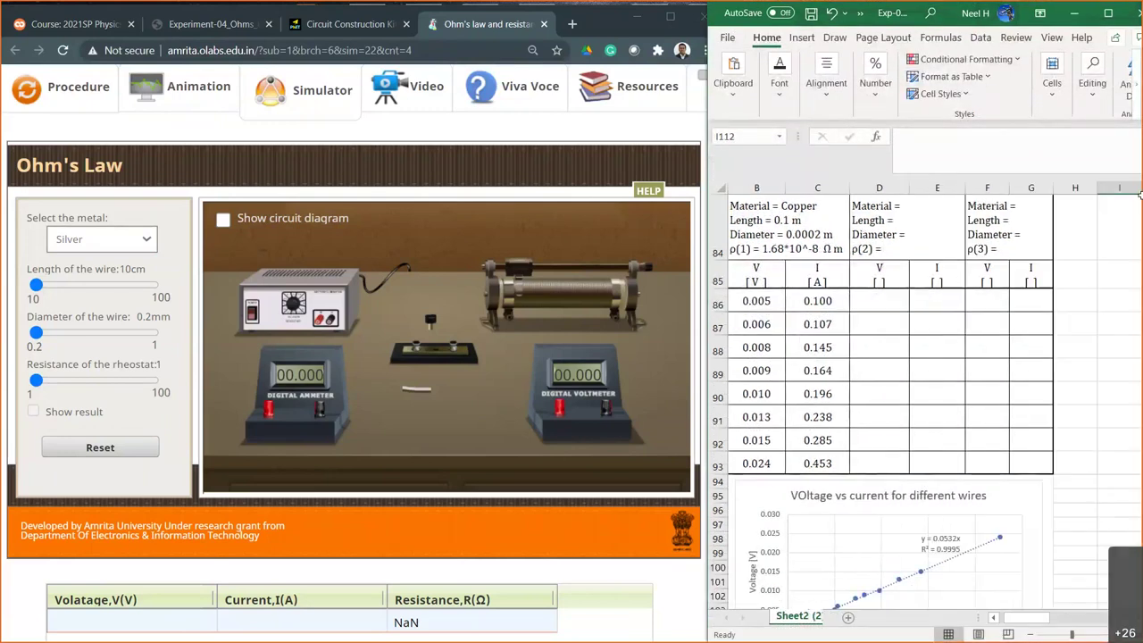
scroll(918, 272, "up", 1)
left_click(917, 272)
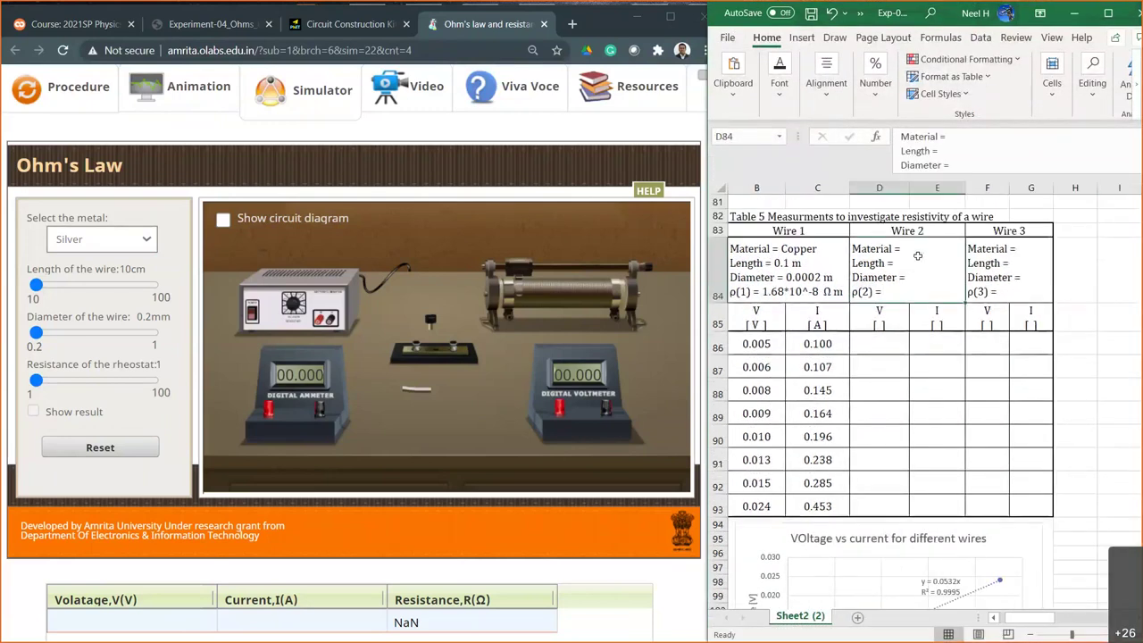
left_click(958, 138)
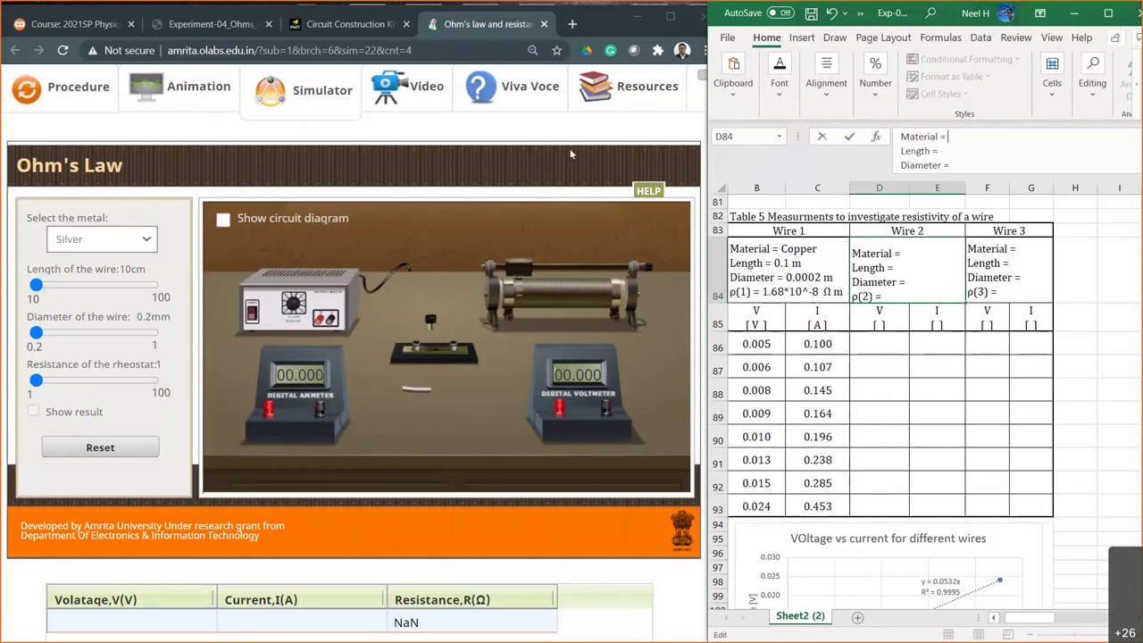
Step: Switch the simulator metal to Aluminium and enter 'Alumunimum' after 'Material =' in D84
left_click(147, 239)
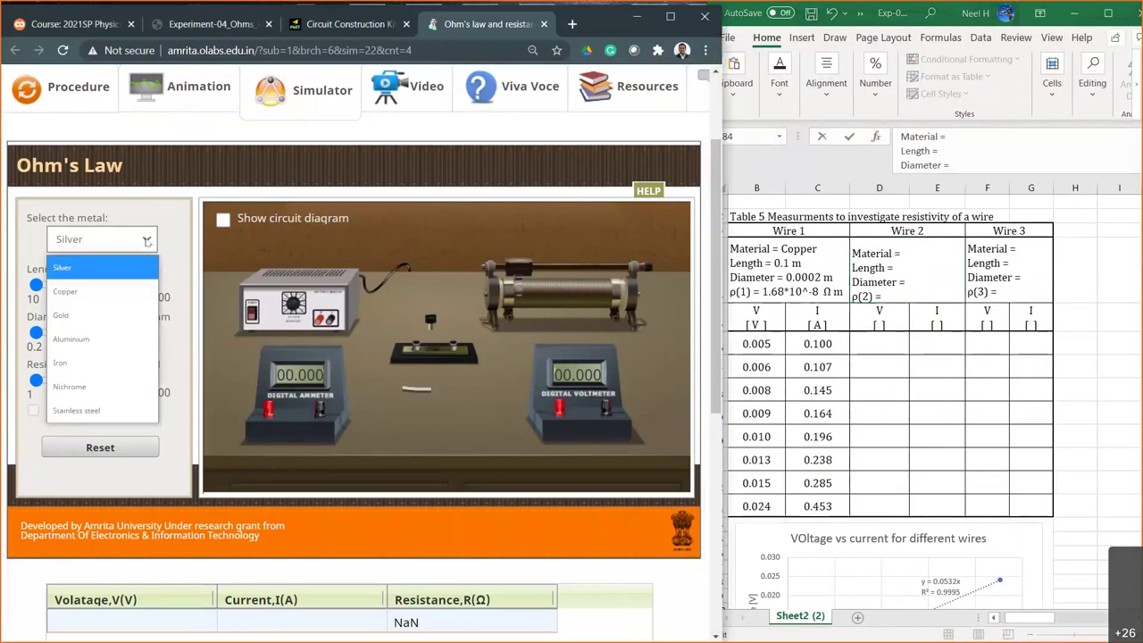
left_click(115, 334)
left_click(894, 259)
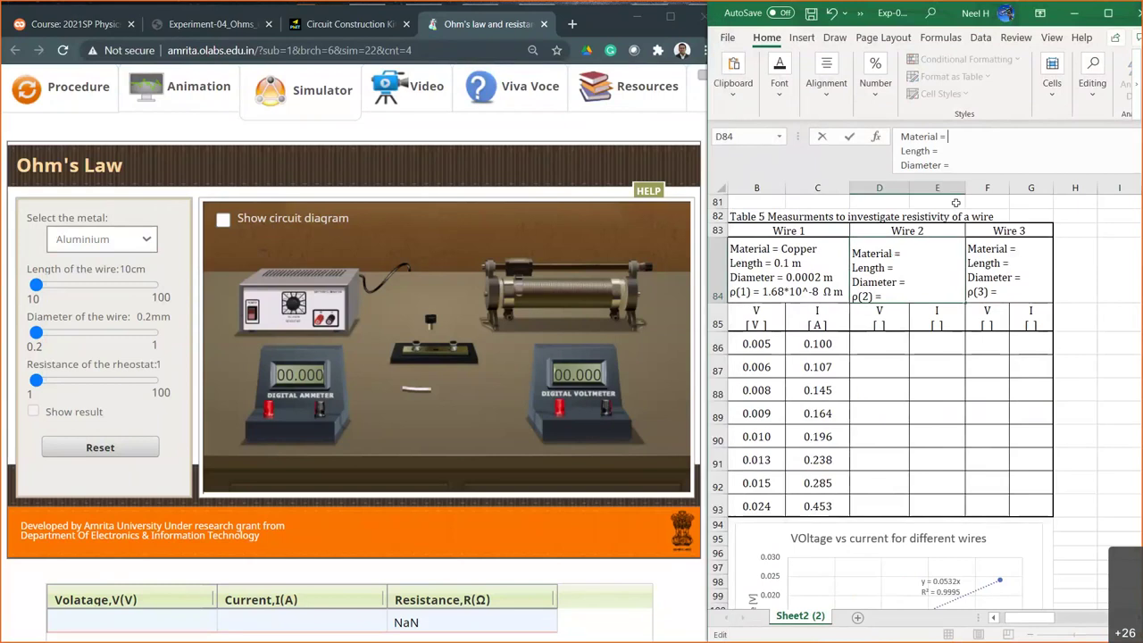
left_click(970, 143)
type("Alumunimum")
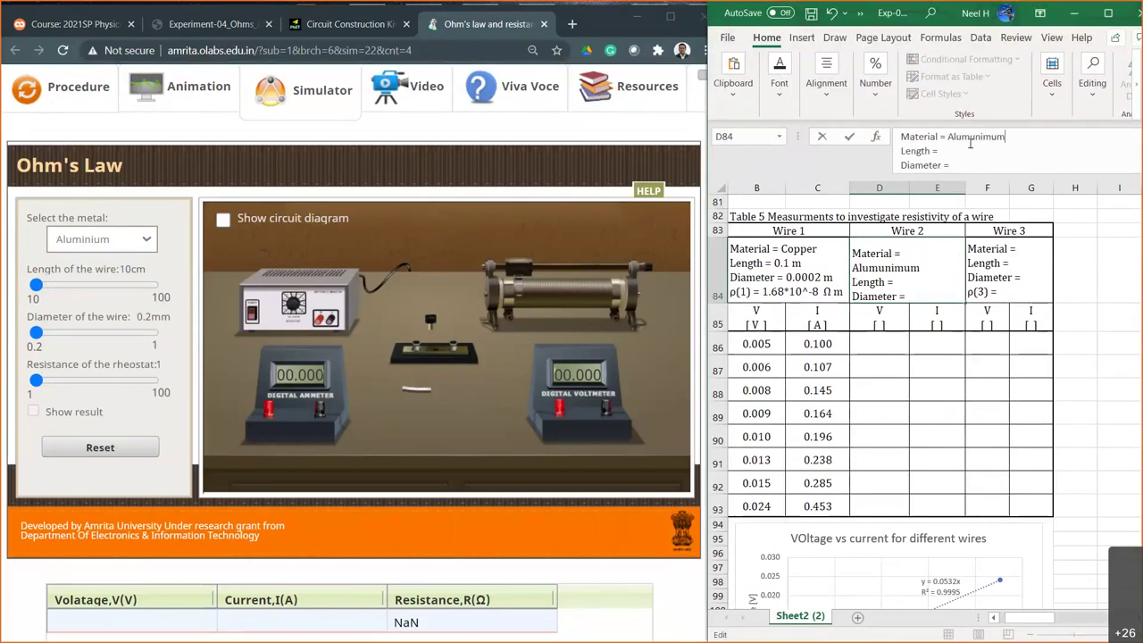
left_click(948, 151)
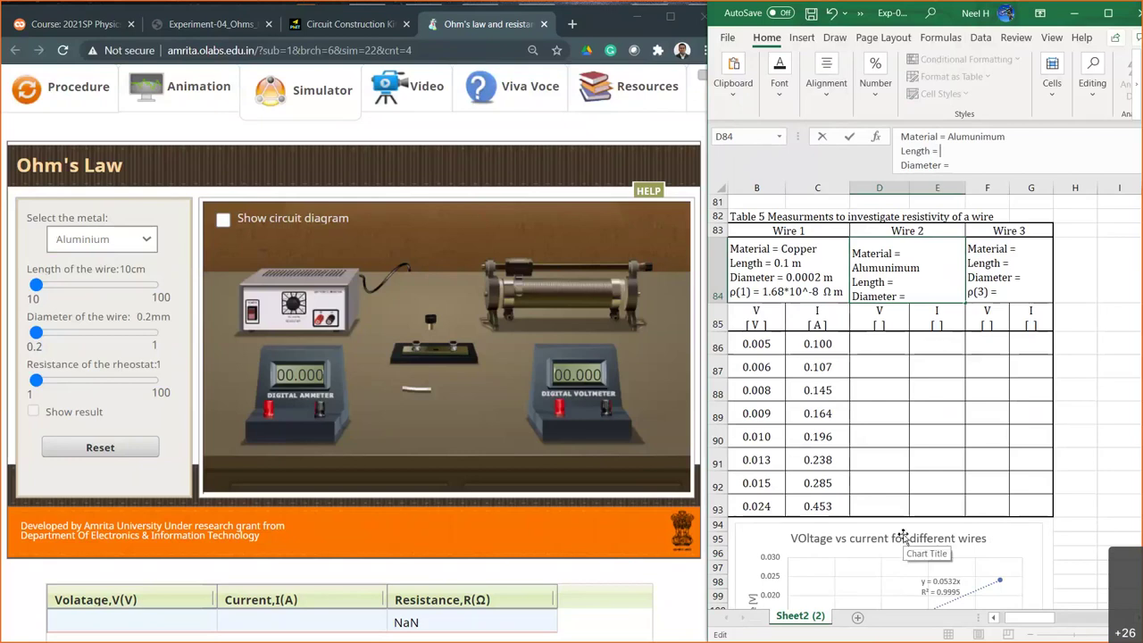
scroll(904, 534, "down", 3)
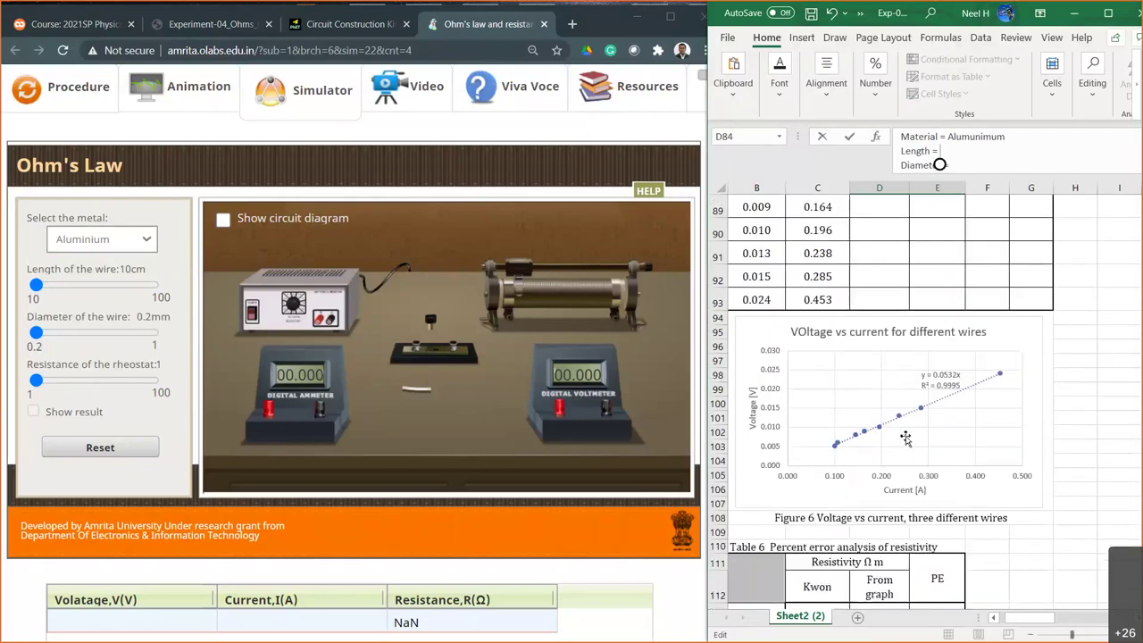